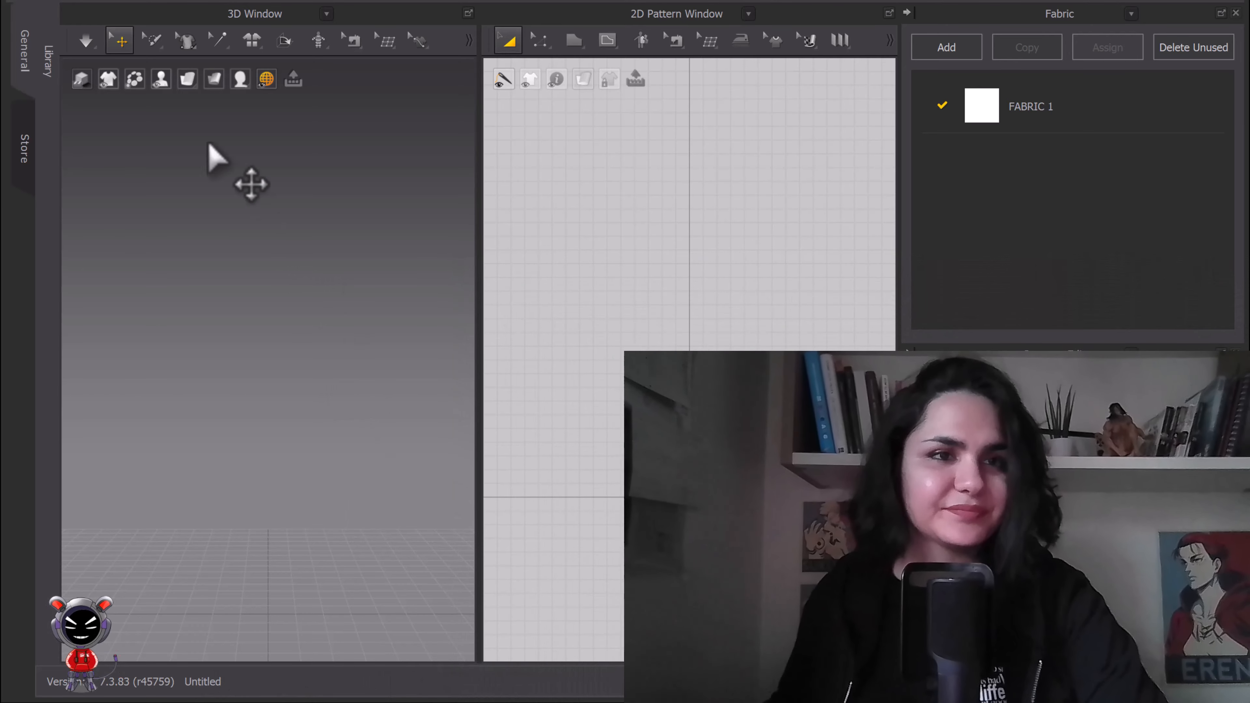
# Step: Load the stylized avatar Hana.avt from the avatar library into the 3D scene
pyautogui.click(48, 58)
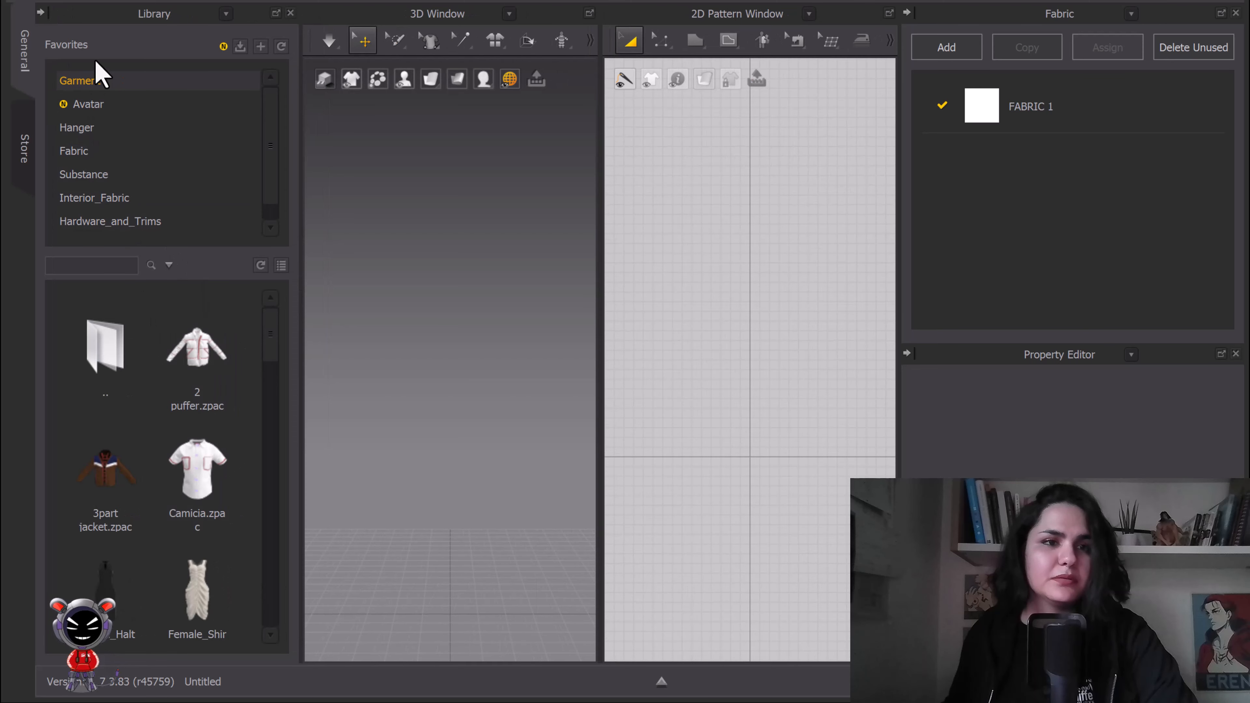
pyautogui.click(93, 107)
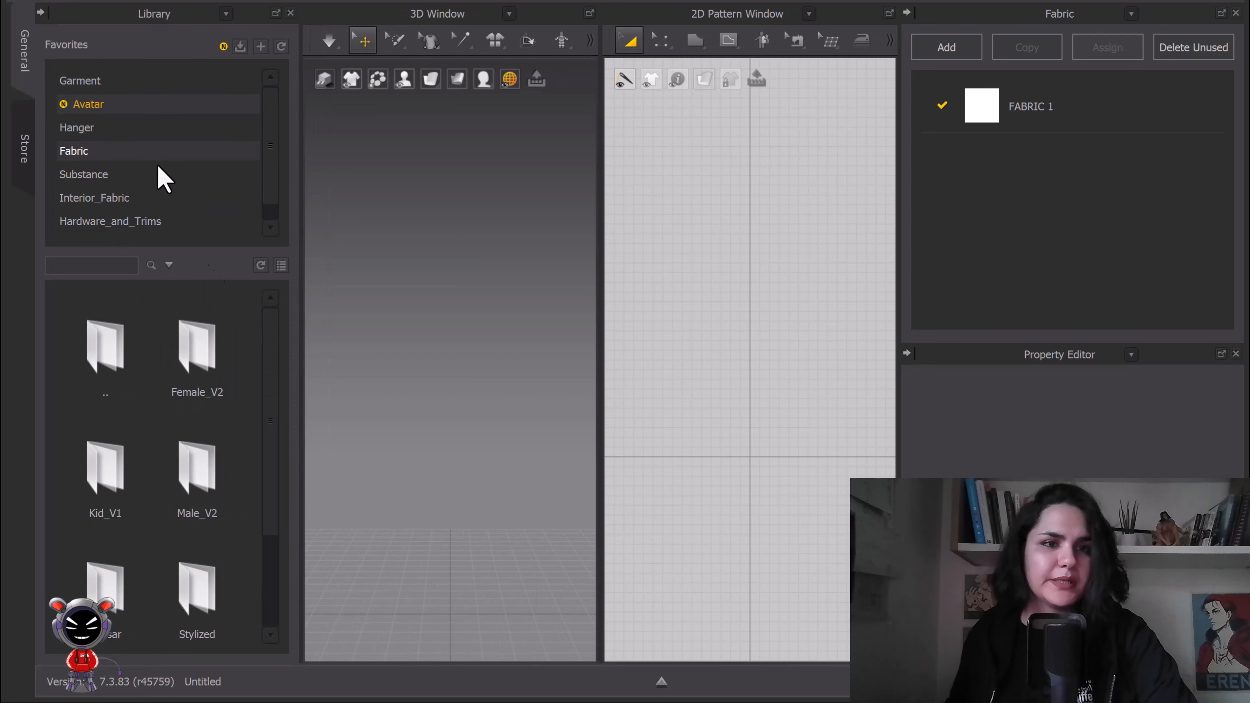
pyautogui.scroll(-2, 209, 416)
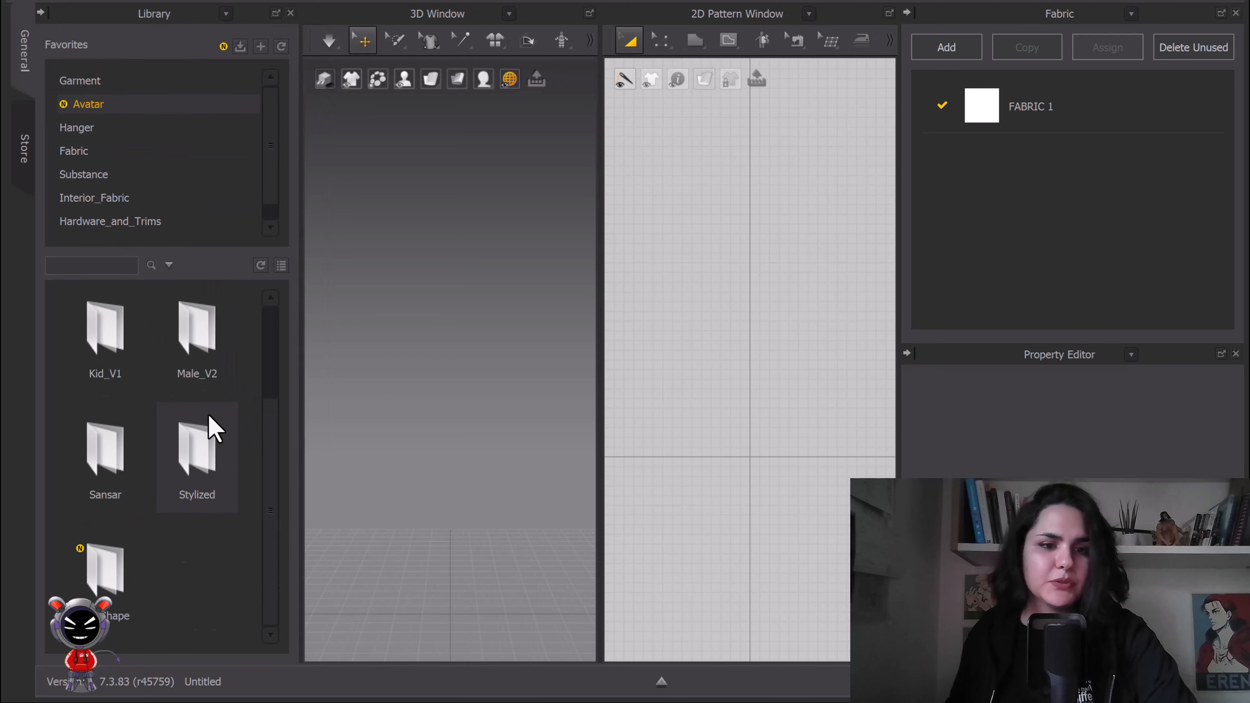
pyautogui.doubleClick(202, 460)
pyautogui.scroll(-1, 207, 475)
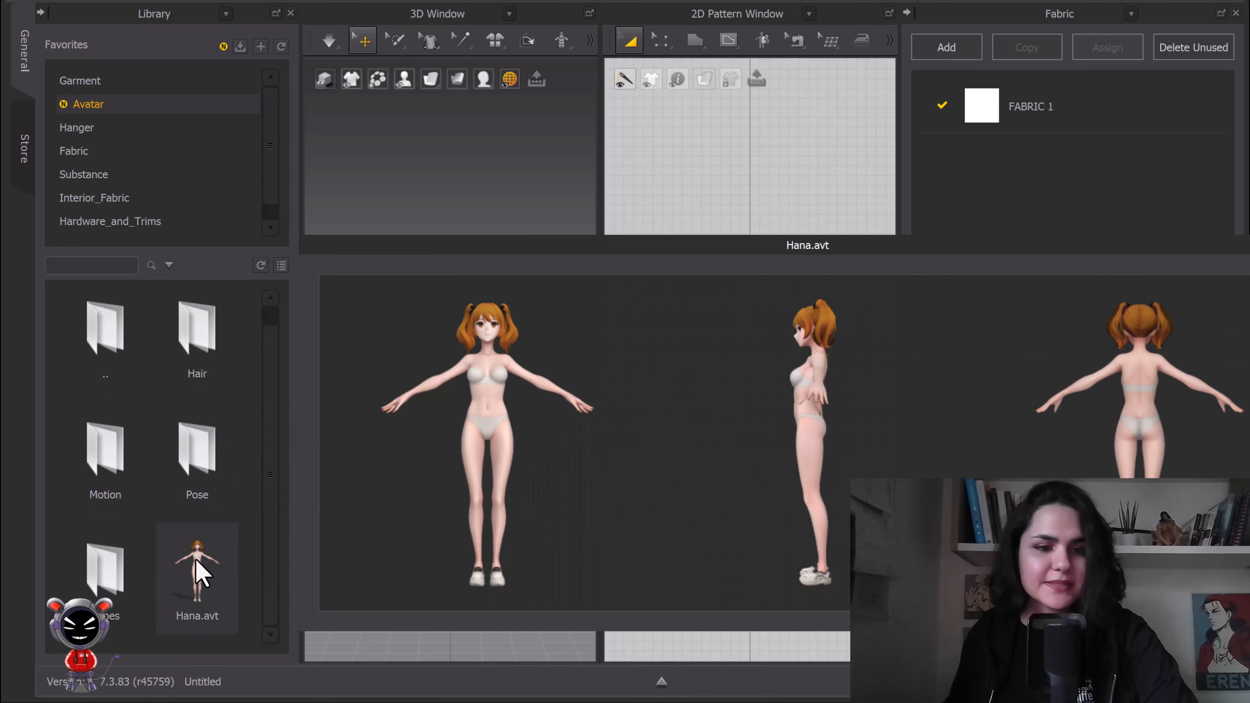
pyautogui.doubleClick(199, 573)
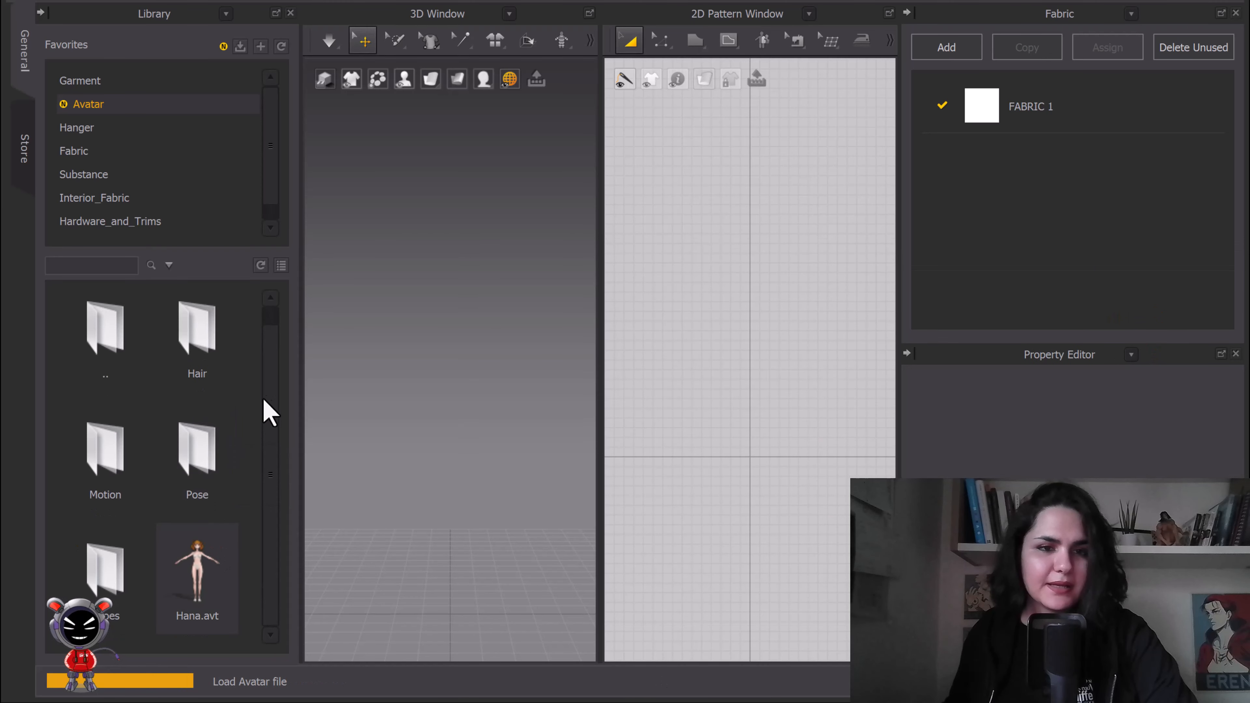
pyautogui.scroll(5, 479, 229)
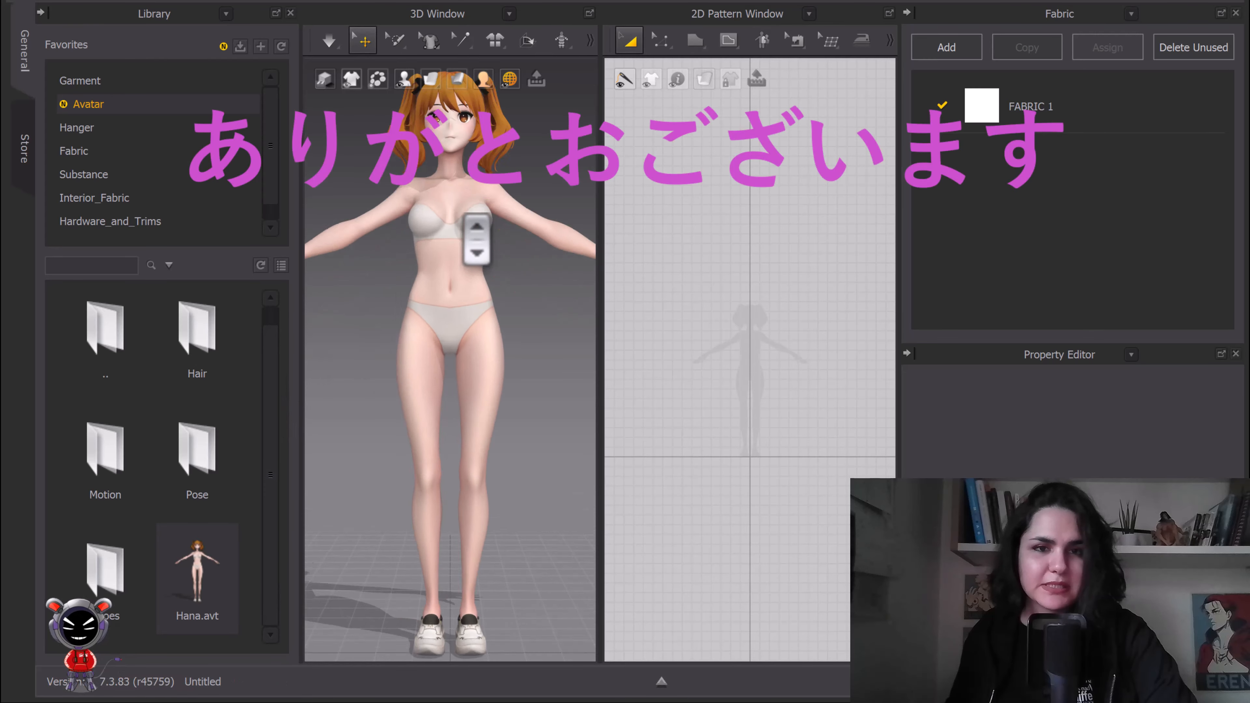
pyautogui.scroll(-8, 488, 313)
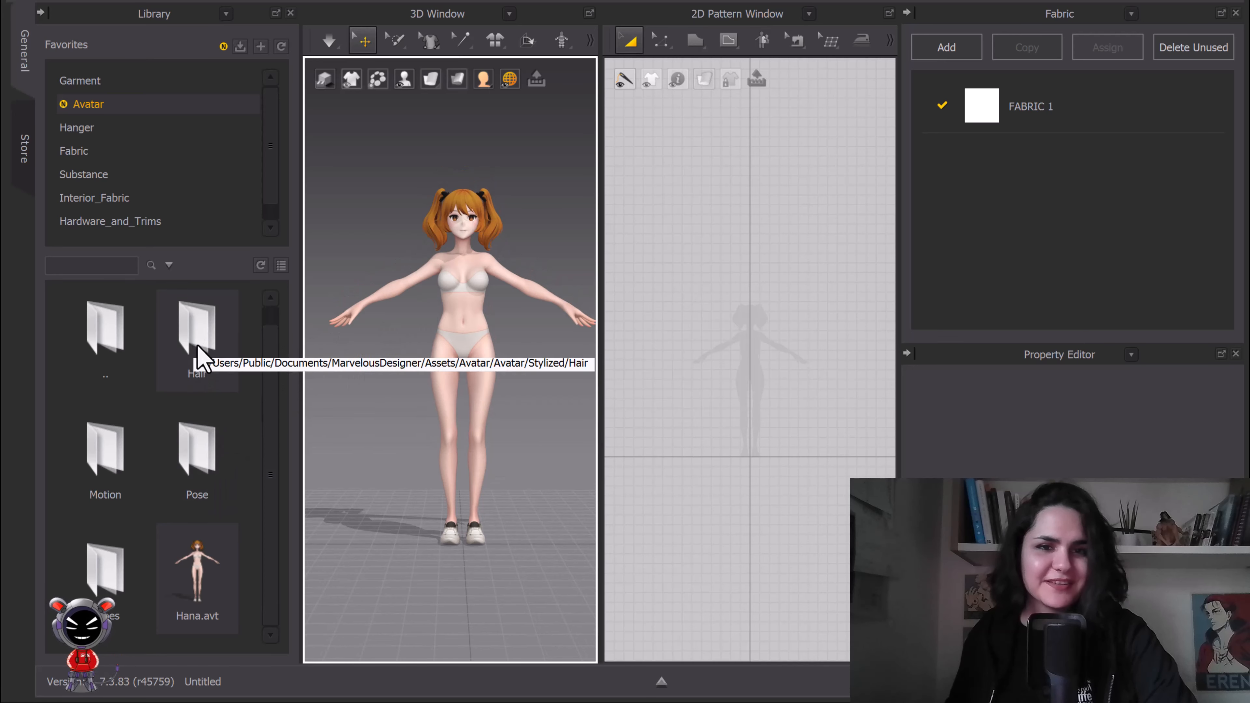
# Step: Put the Heel.zacs shoes from the stylized avatar's shoe library on the avatar
pyautogui.moveTo(300, 227); pyautogui.dragTo(286, 227)
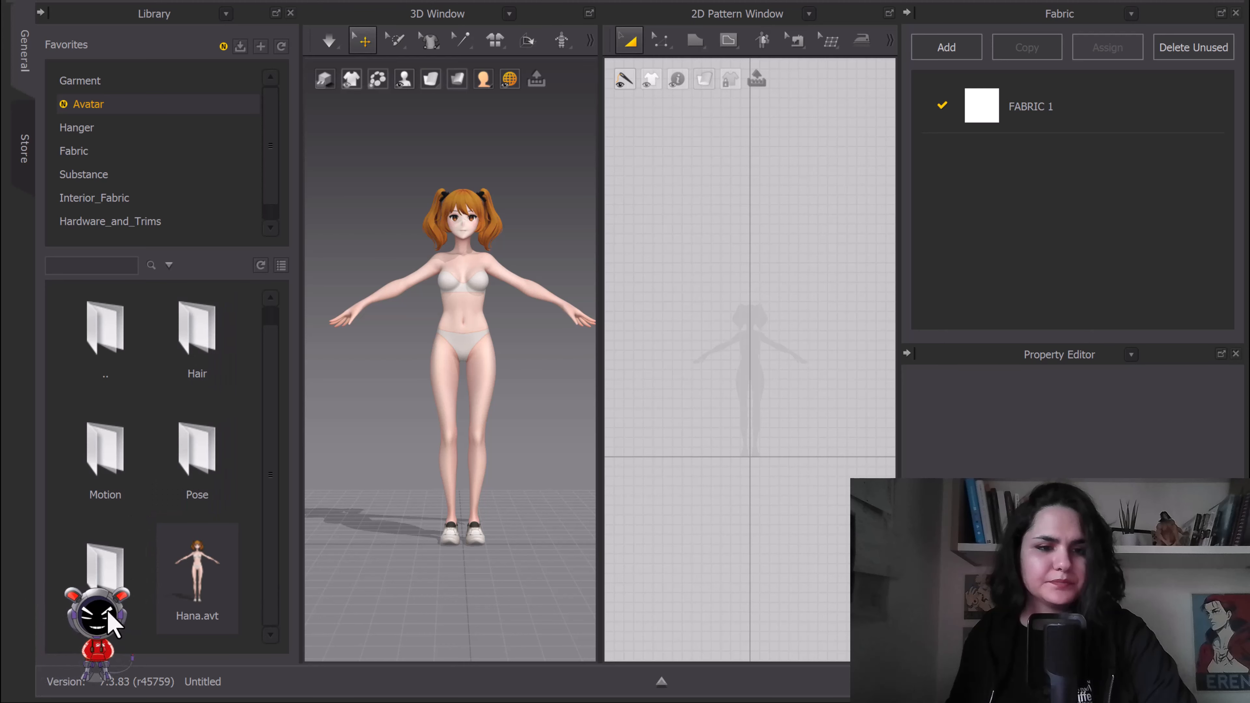
pyautogui.doubleClick(122, 570)
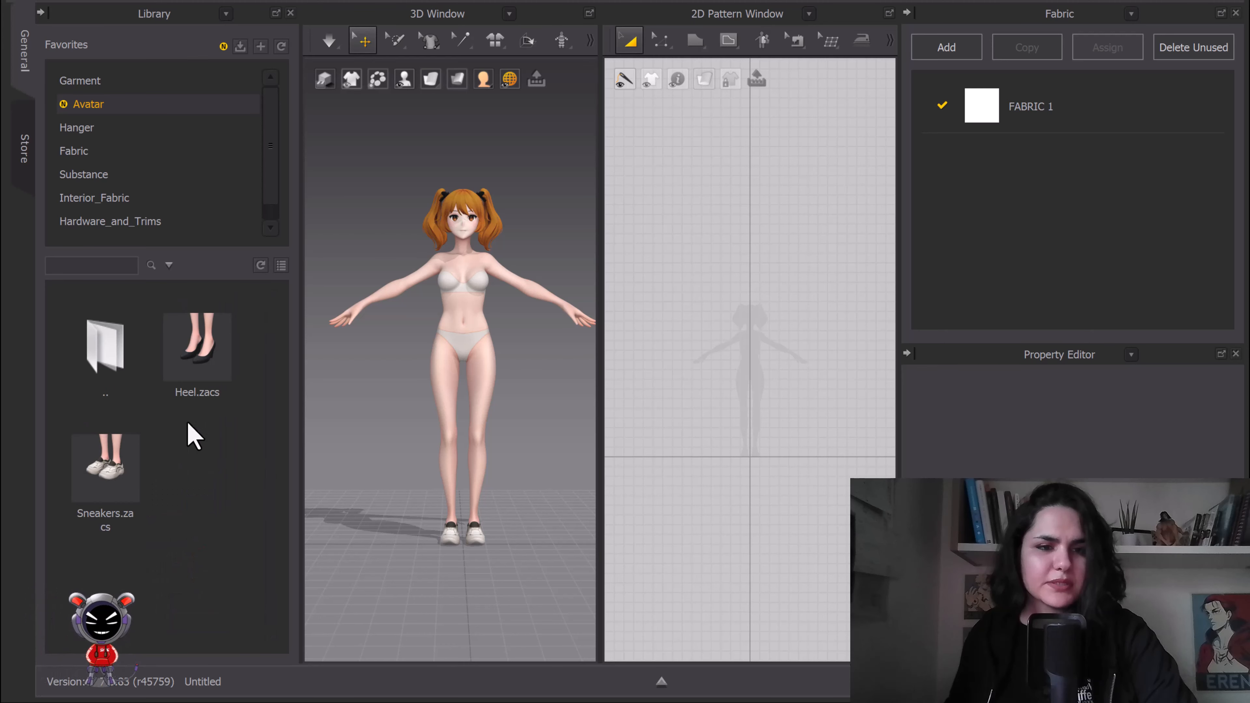
pyautogui.doubleClick(205, 351)
pyautogui.scroll(5, 479, 541)
pyautogui.moveTo(494, 498); pyautogui.dragTo(465, 524, button='right')
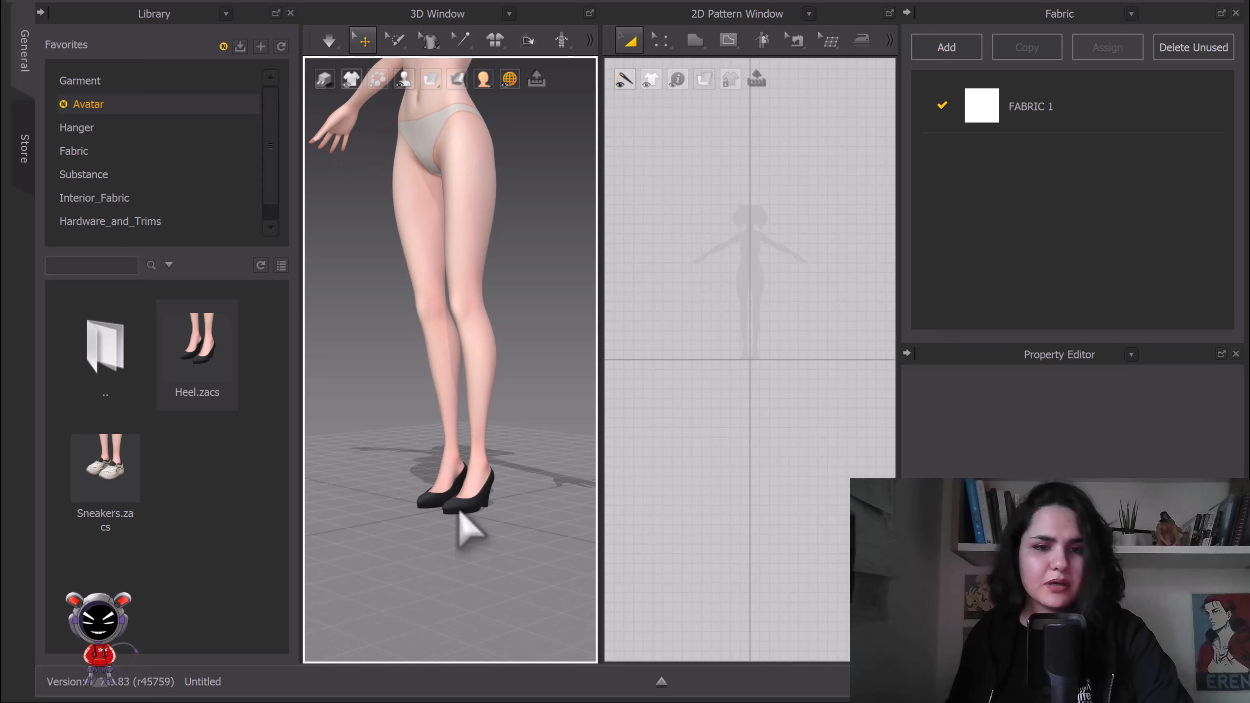
# Step: Select the upper of the avatar's left shoe and expand the texture settings of its material
pyautogui.click(458, 508)
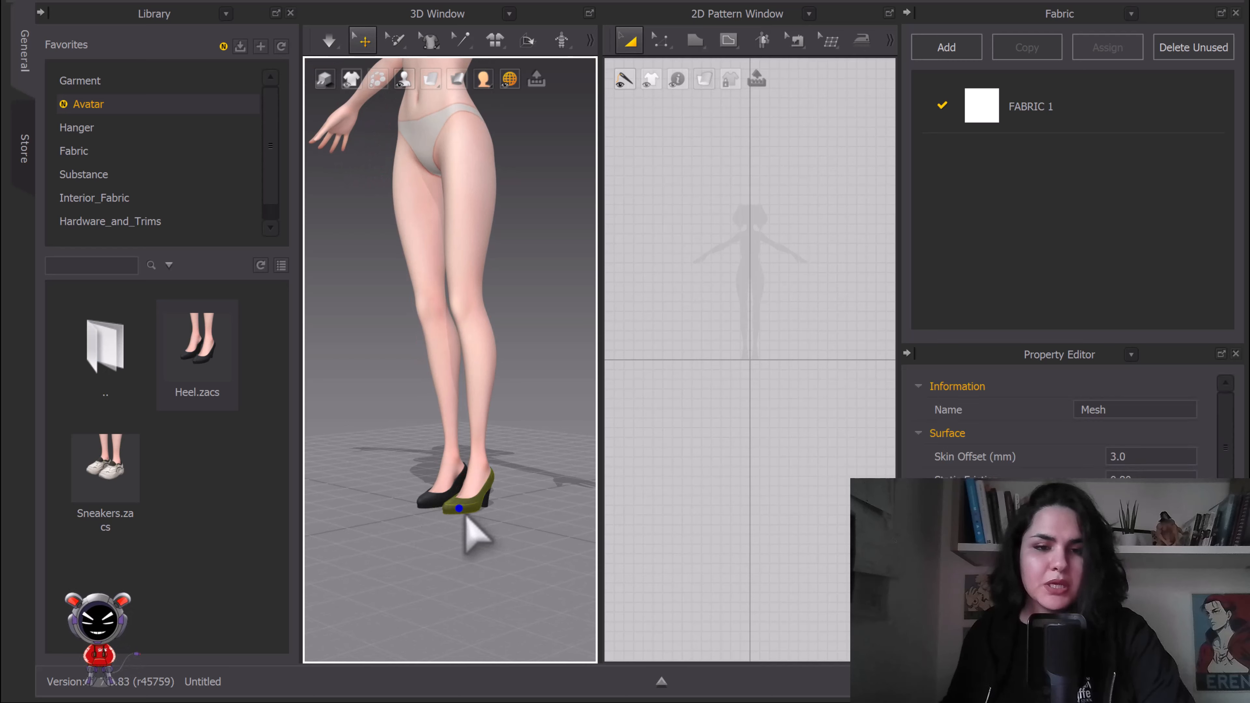
pyautogui.scroll(-5, 1066, 535)
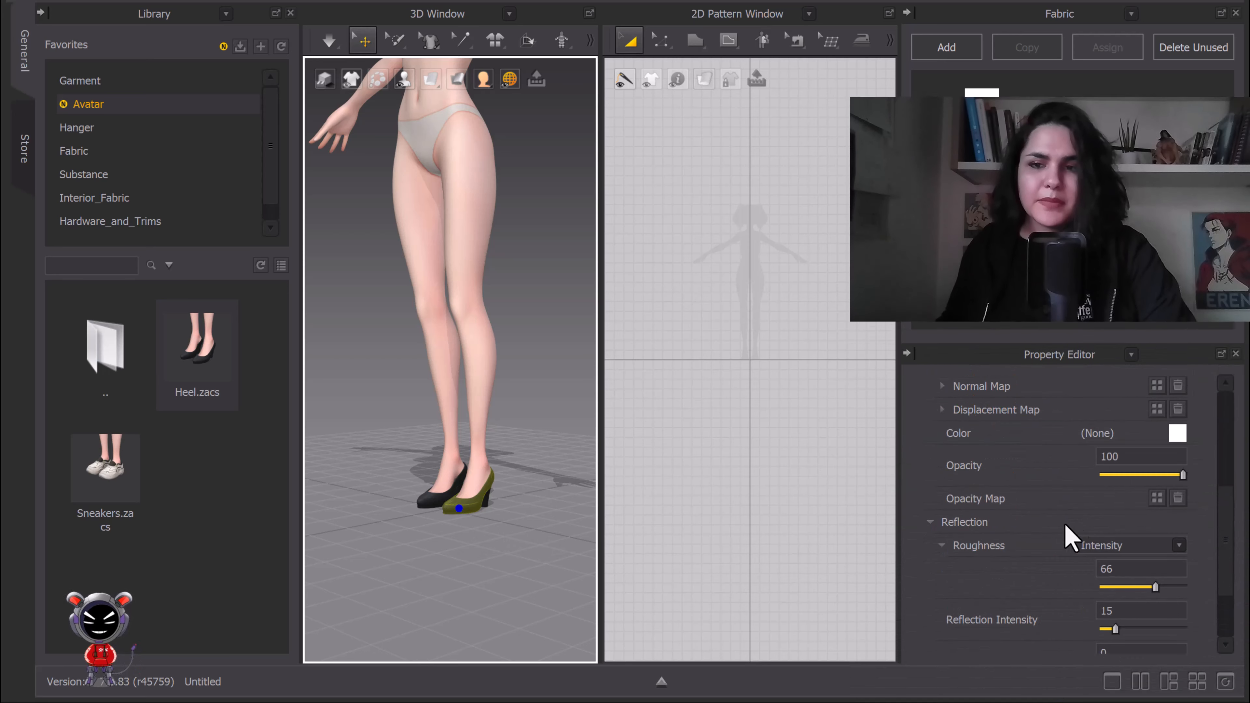
pyautogui.scroll(3, 1113, 559)
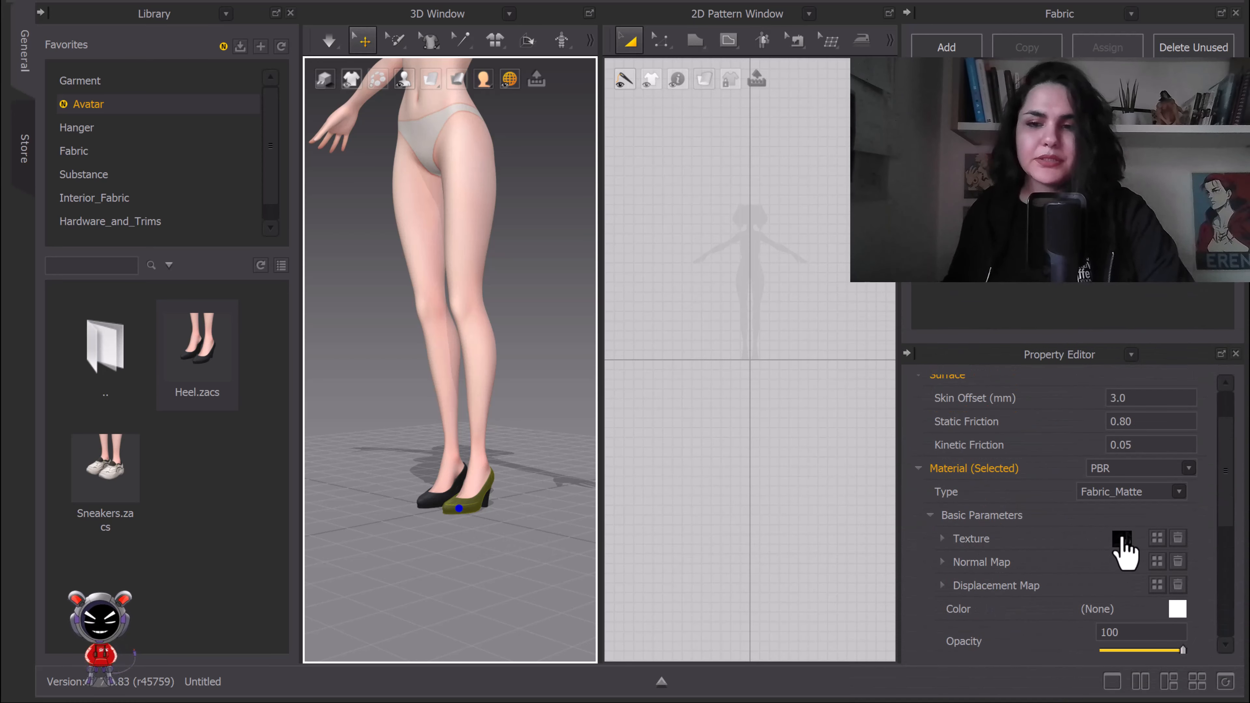
pyautogui.scroll(-2, 1117, 549)
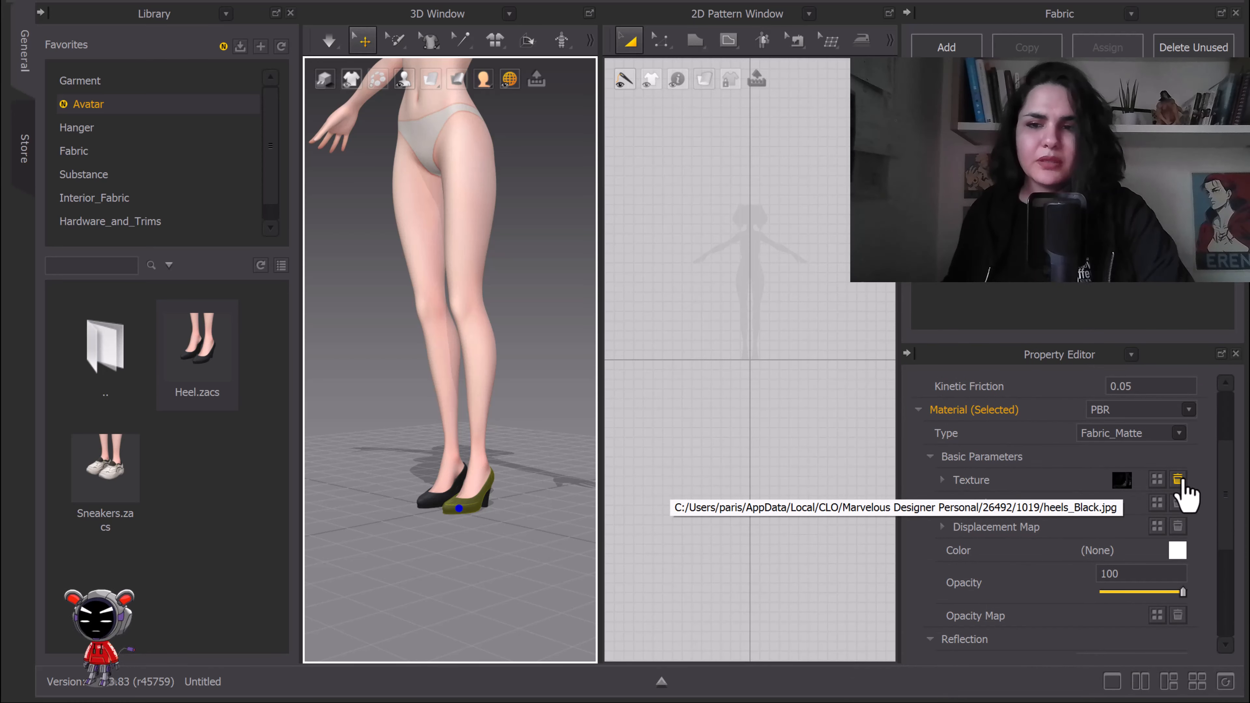
pyautogui.click(942, 480)
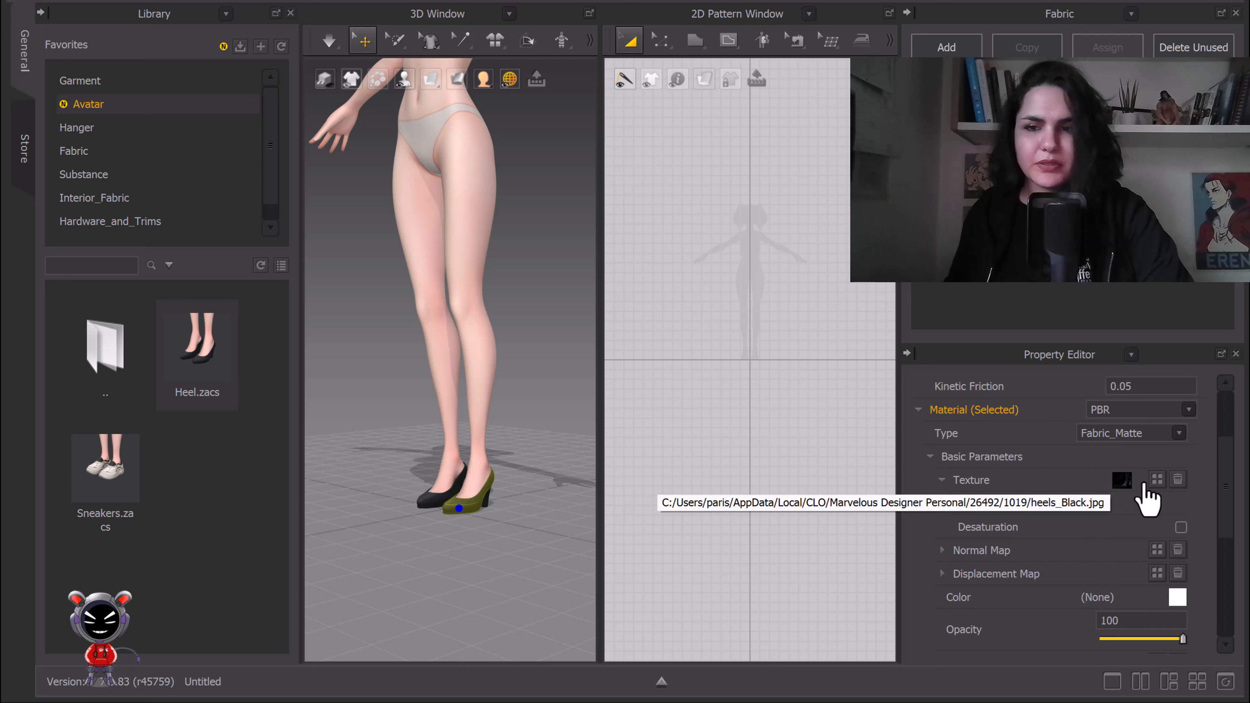
# Step: Try removing the texture from the left shoe's upper, and undo the removal
pyautogui.click(1177, 480)
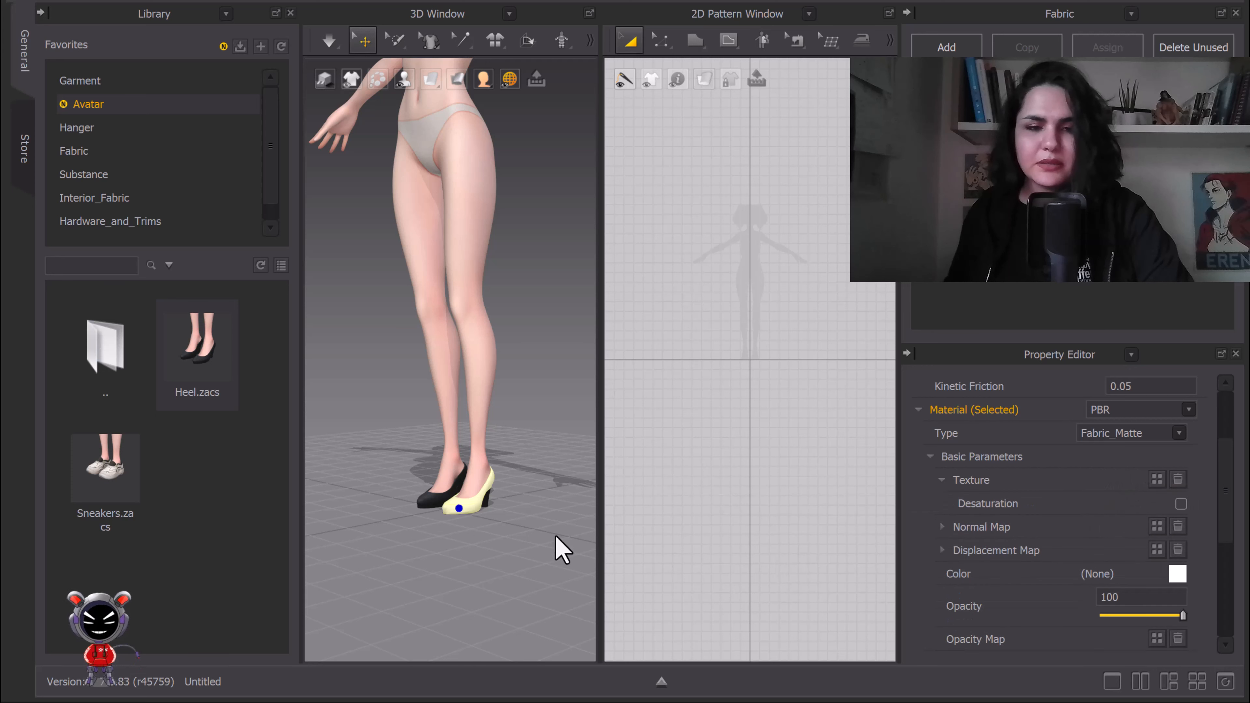
pyautogui.hotkey('ctrl', 'z')
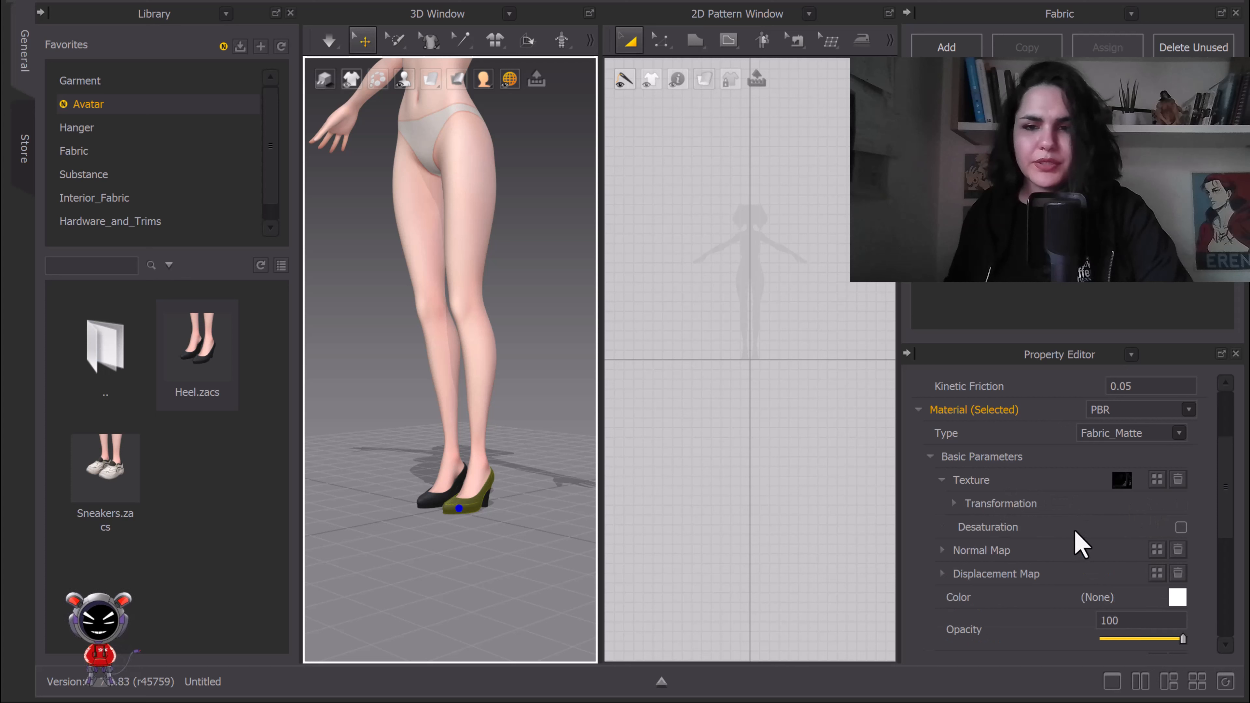
# Step: Turn on desaturation for the left shoe upper's texture, keeping that upper selected
pyautogui.click(1180, 527)
pyautogui.click(767, 524)
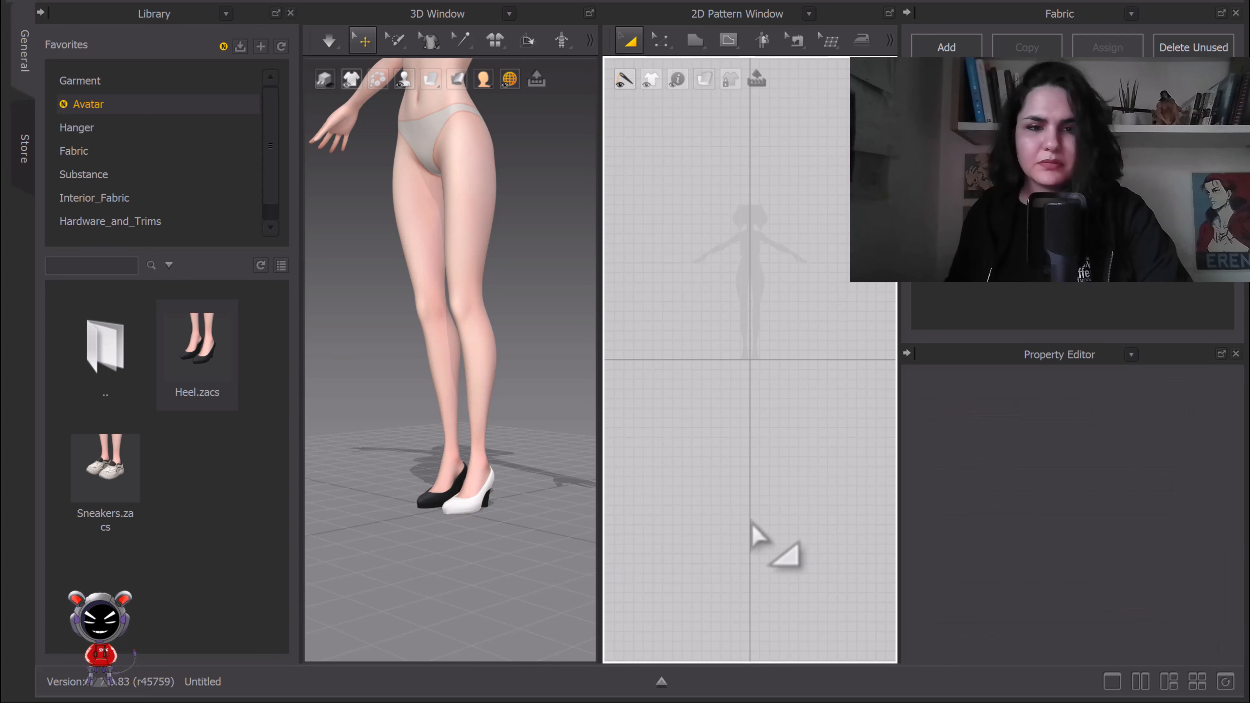
pyautogui.click(470, 503)
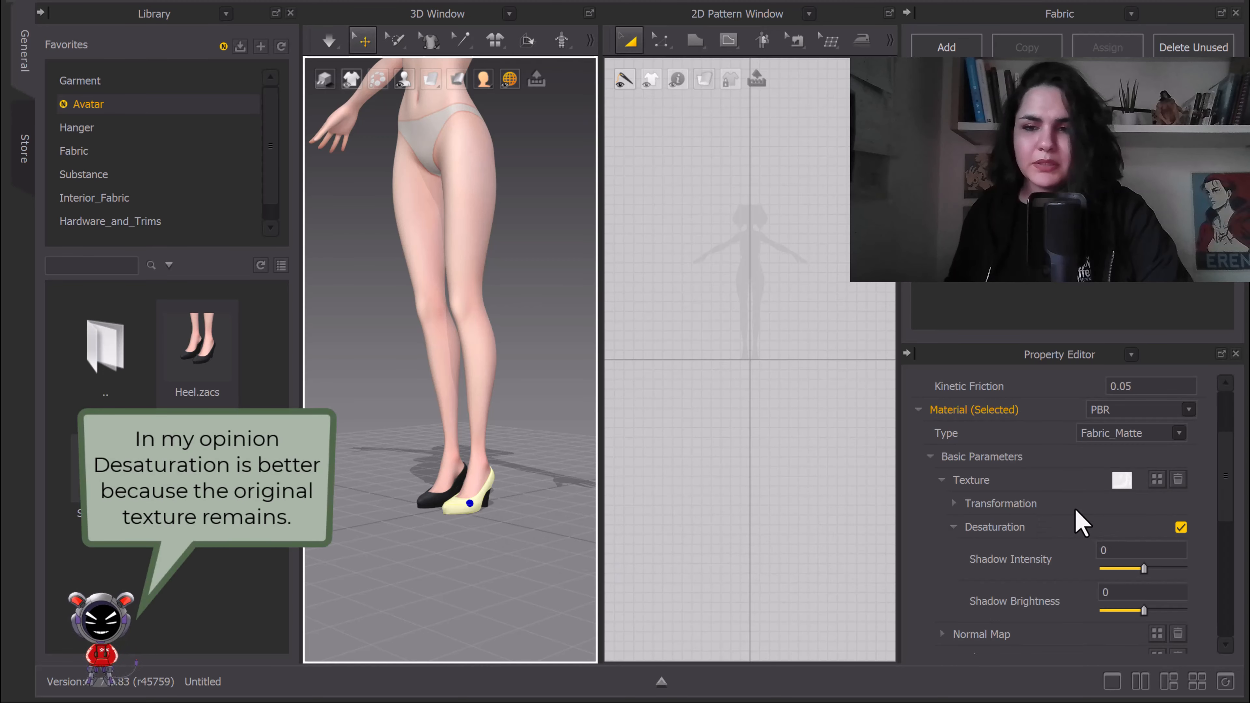
# Step: Set the material color of the left shoe's upper to pale pink FAC2C2
pyautogui.scroll(-3, 1082, 521)
pyautogui.click(1177, 564)
pyautogui.moveTo(313, 53); pyautogui.dragTo(322, 39)
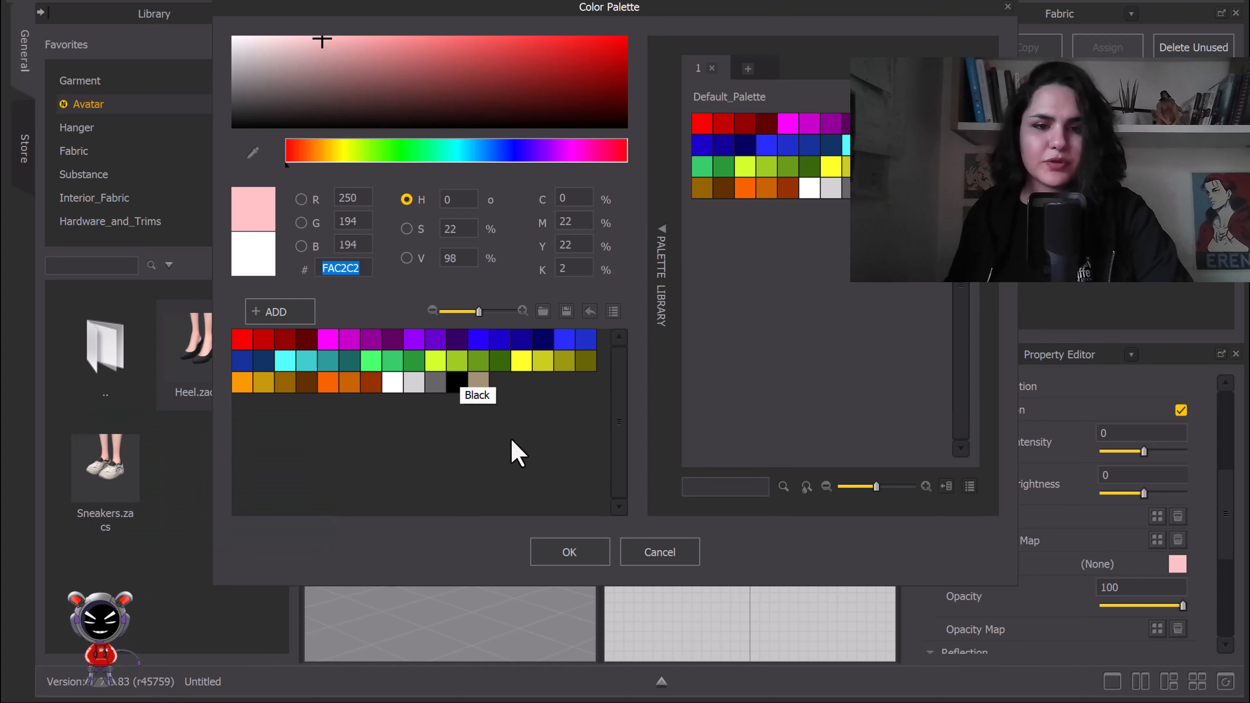
pyautogui.click(570, 552)
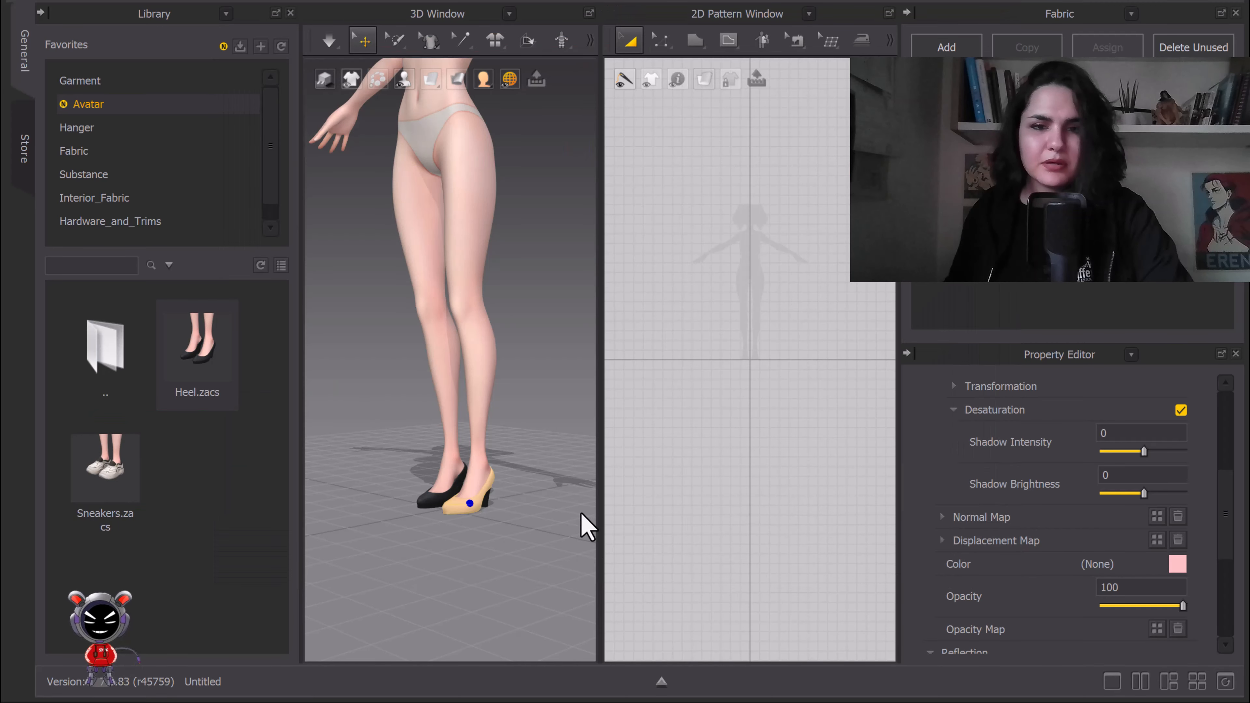
# Step: Set the material type of the left shoe's upper to Fabric_Silk/Satin and deselect the shoe
pyautogui.scroll(2, 1075, 522)
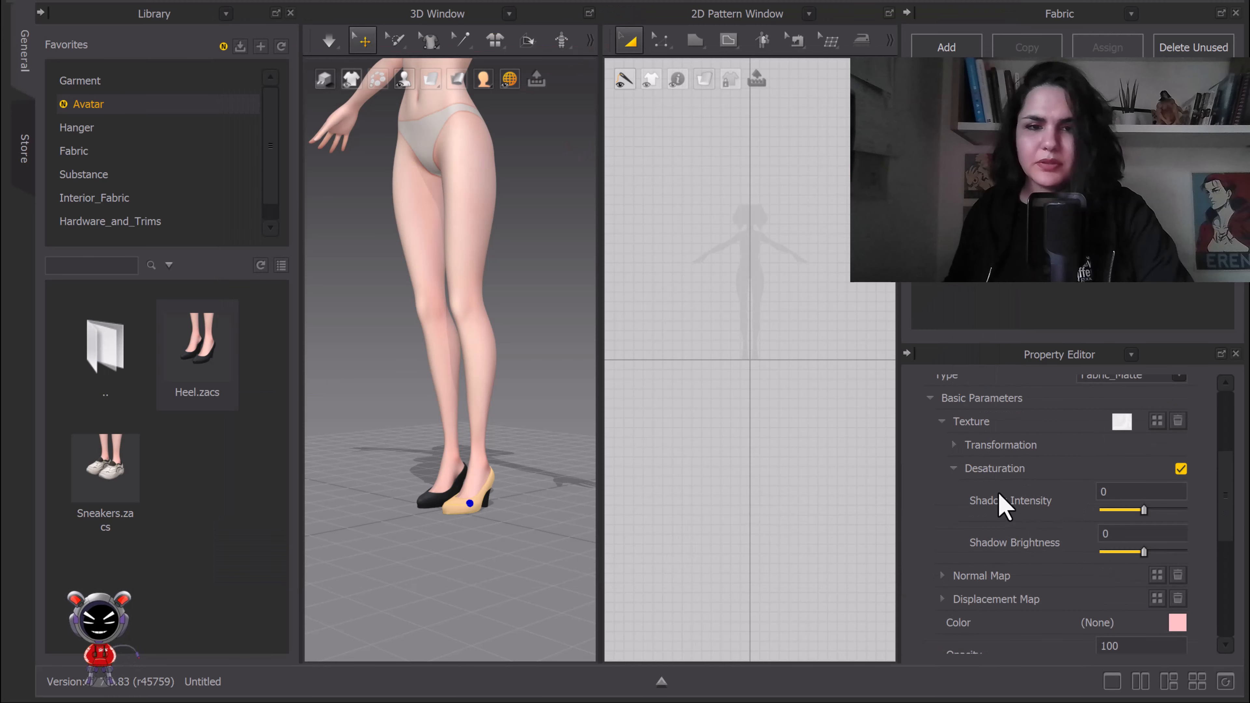
pyautogui.scroll(2, 1073, 423)
pyautogui.click(1118, 434)
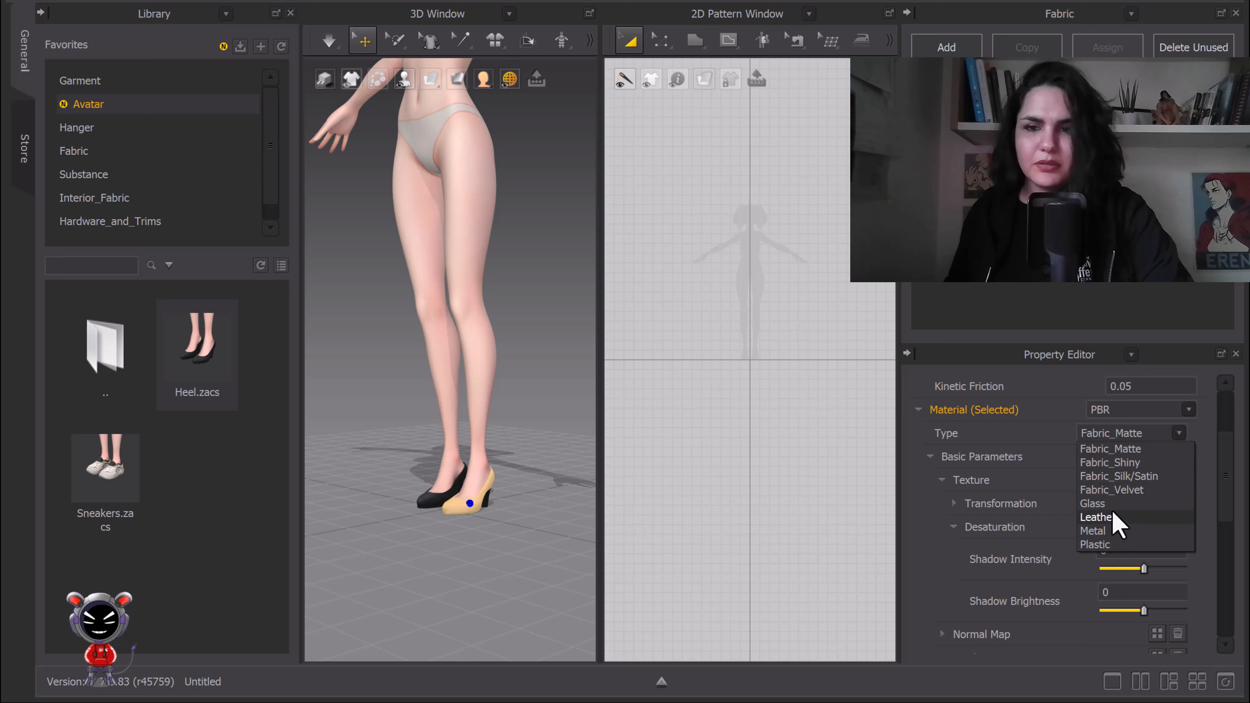
pyautogui.click(1125, 479)
pyautogui.click(641, 480)
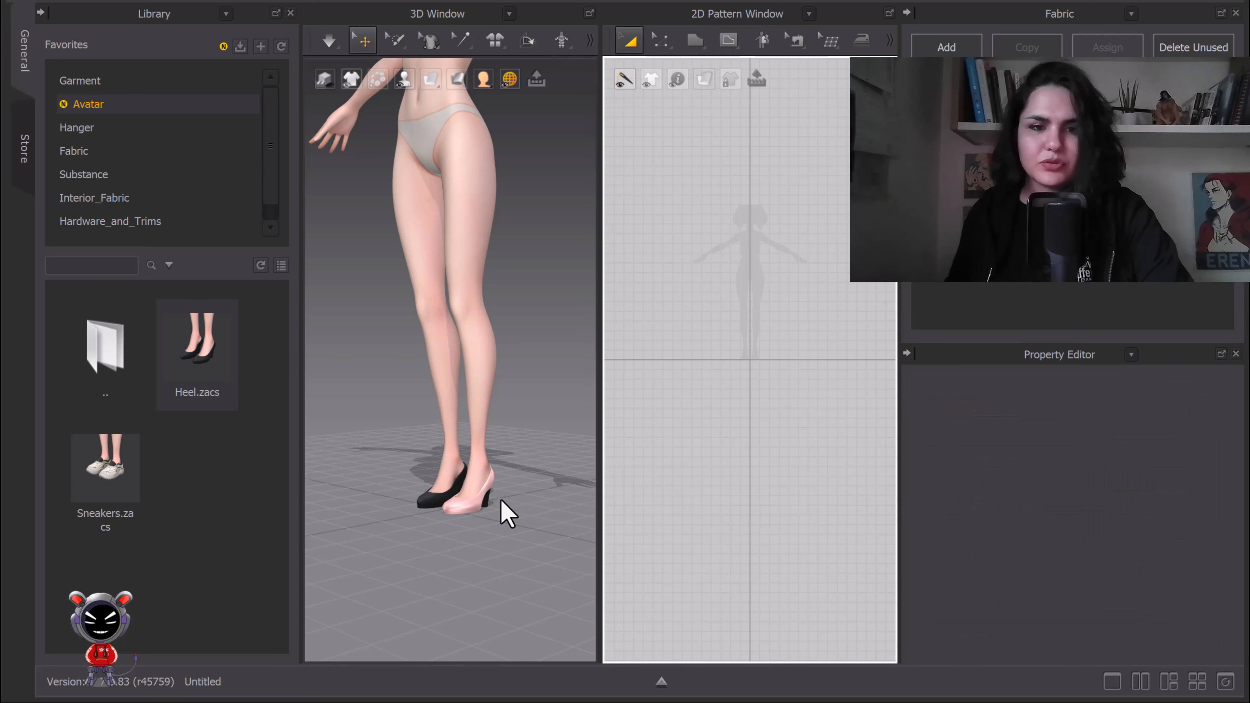
# Step: Select the heel block of the left shoe and turn on desaturation for its texture
pyautogui.scroll(3, 519, 505)
pyautogui.moveTo(501, 546); pyautogui.dragTo(492, 389, button='middle')
pyautogui.scroll(4, 544, 502)
pyautogui.moveTo(544, 502); pyautogui.dragTo(458, 426, button='right')
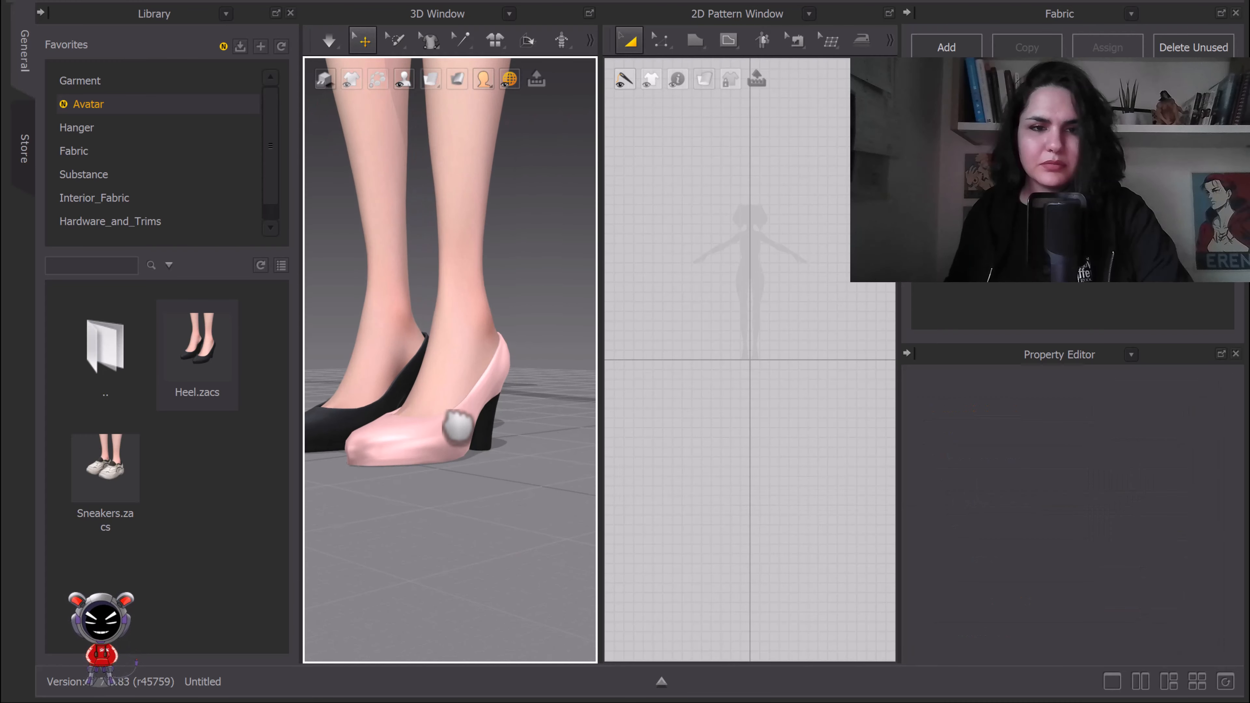
pyautogui.click(490, 424)
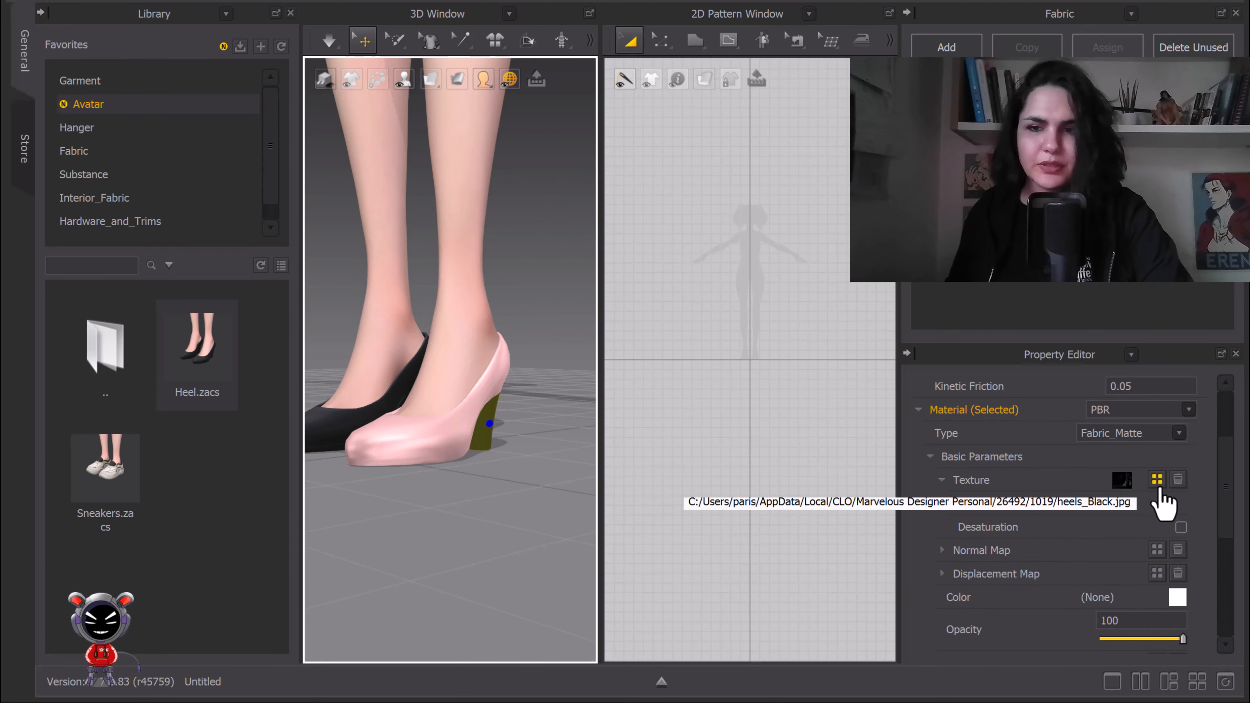
pyautogui.click(1180, 527)
# Step: Set the material color of the left shoe's heel block to FAC2C2
pyautogui.scroll(-3, 1091, 551)
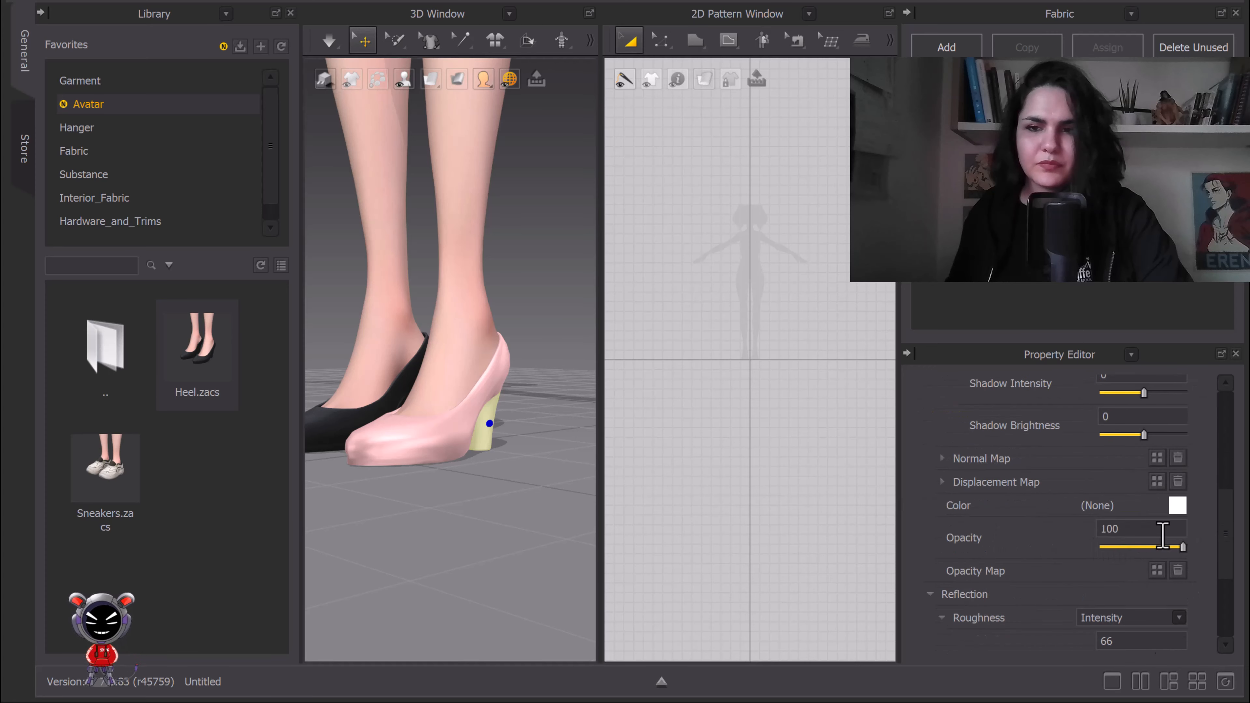
pyautogui.click(1178, 507)
pyautogui.doubleClick(356, 270)
pyautogui.write('FAC2C2')
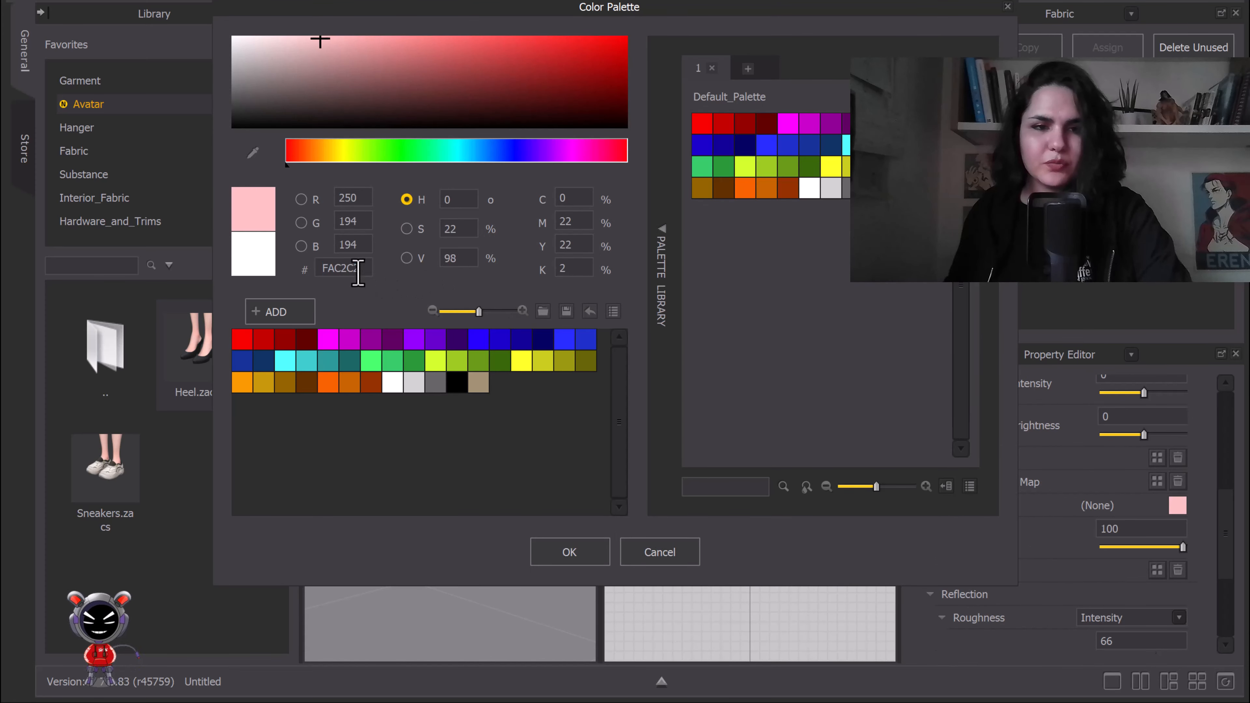
pyautogui.click(588, 553)
pyautogui.moveTo(509, 420); pyautogui.dragTo(541, 516, button='right')
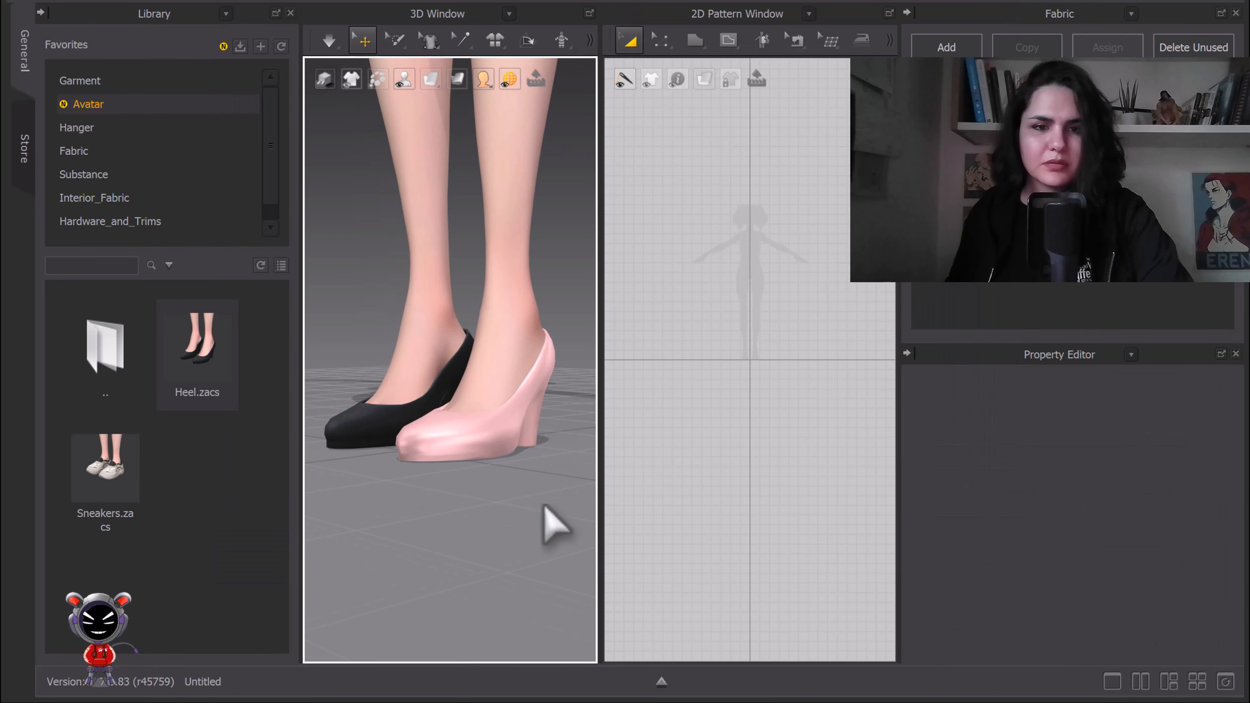
# Step: Set the material type of the left shoe's heel block to Fabric_Silk/Satin
pyautogui.click(366, 427)
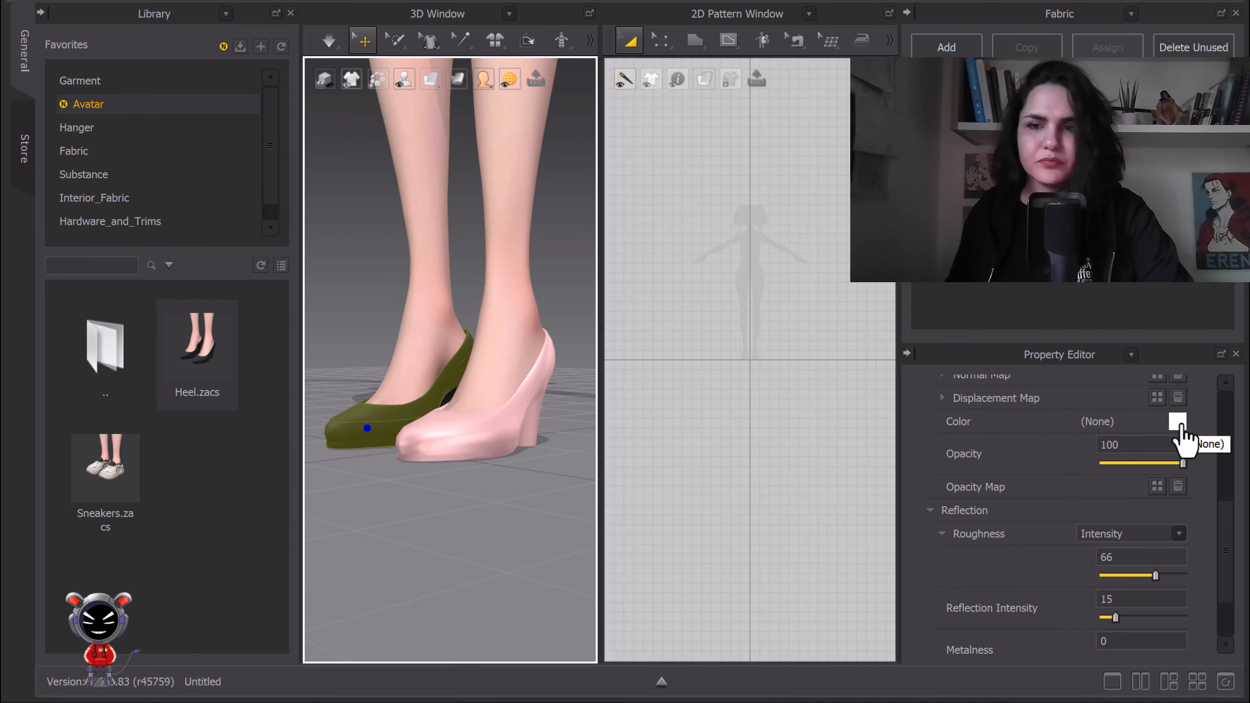
pyautogui.click(529, 431)
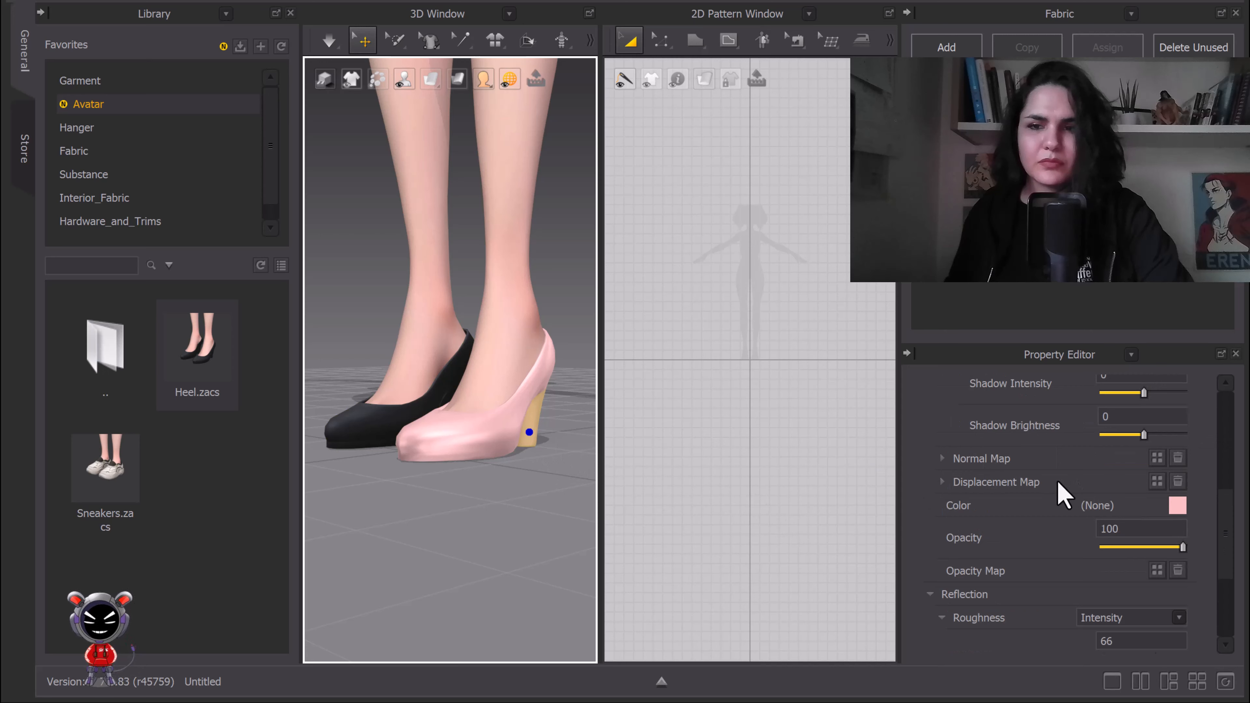
pyautogui.scroll(3, 1075, 499)
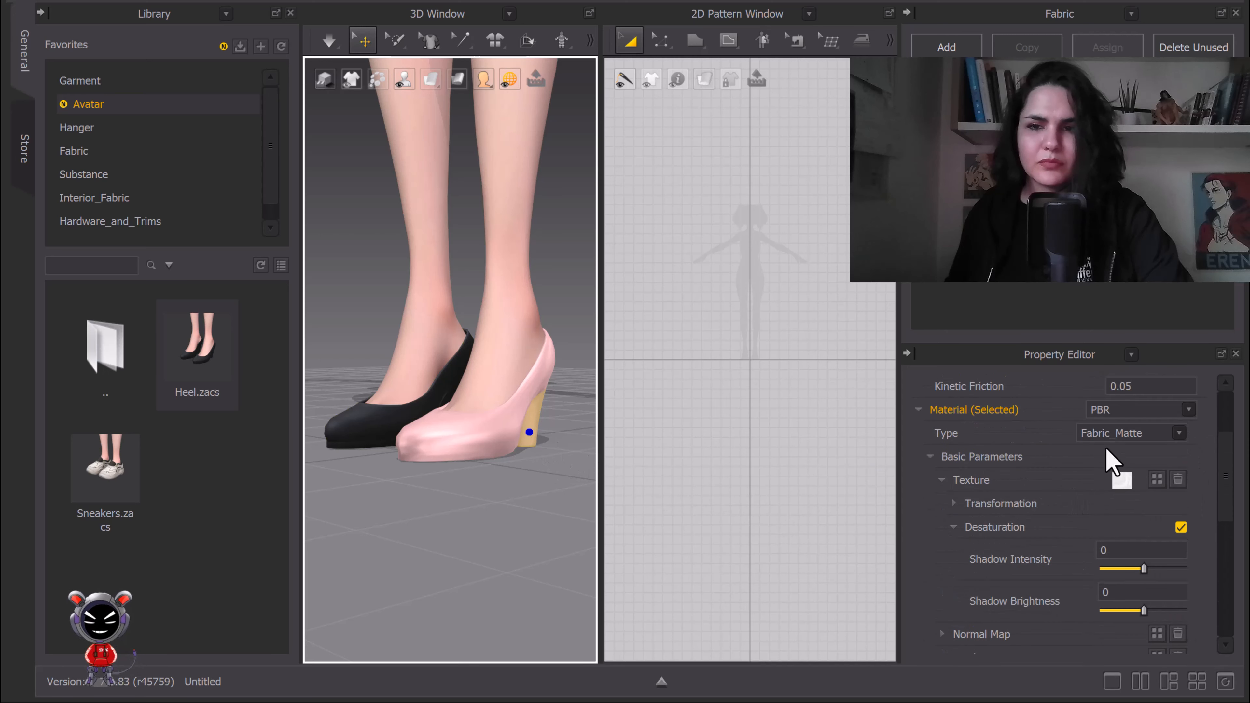
pyautogui.click(1117, 434)
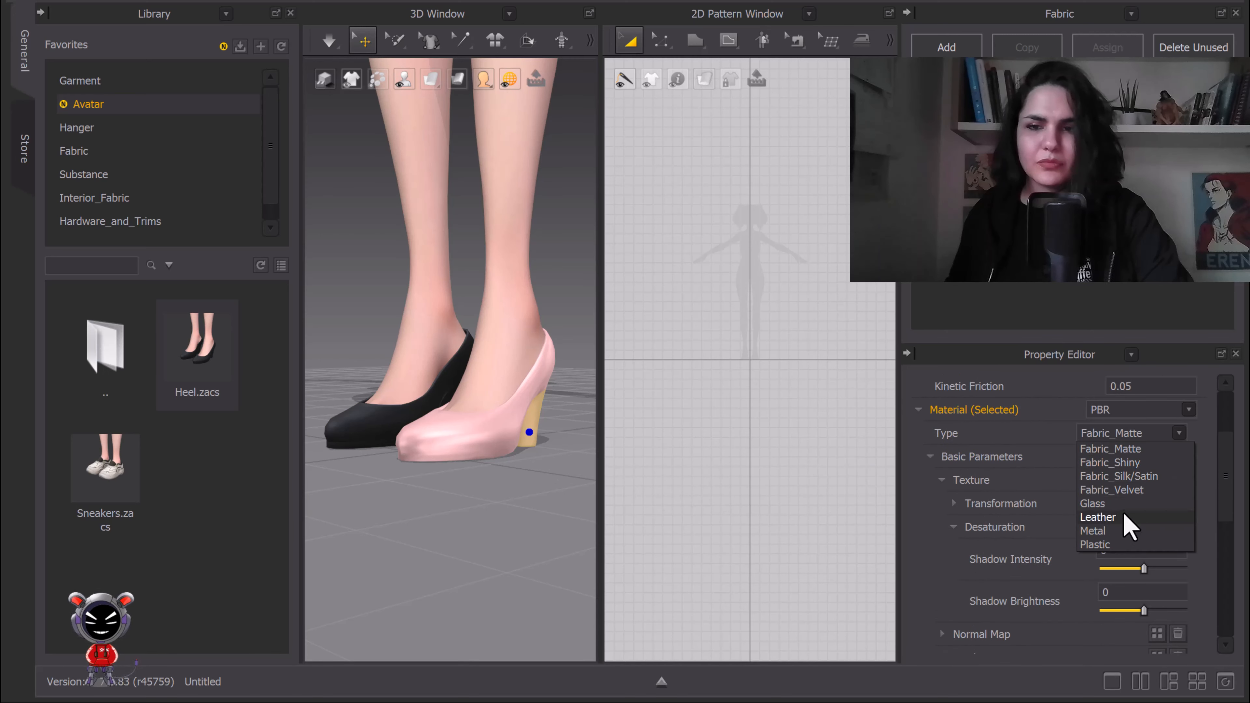
pyautogui.click(1127, 476)
# Step: Turn on texture desaturation for the right shoe's upper and set its material color to FAC2C2
pyautogui.click(367, 421)
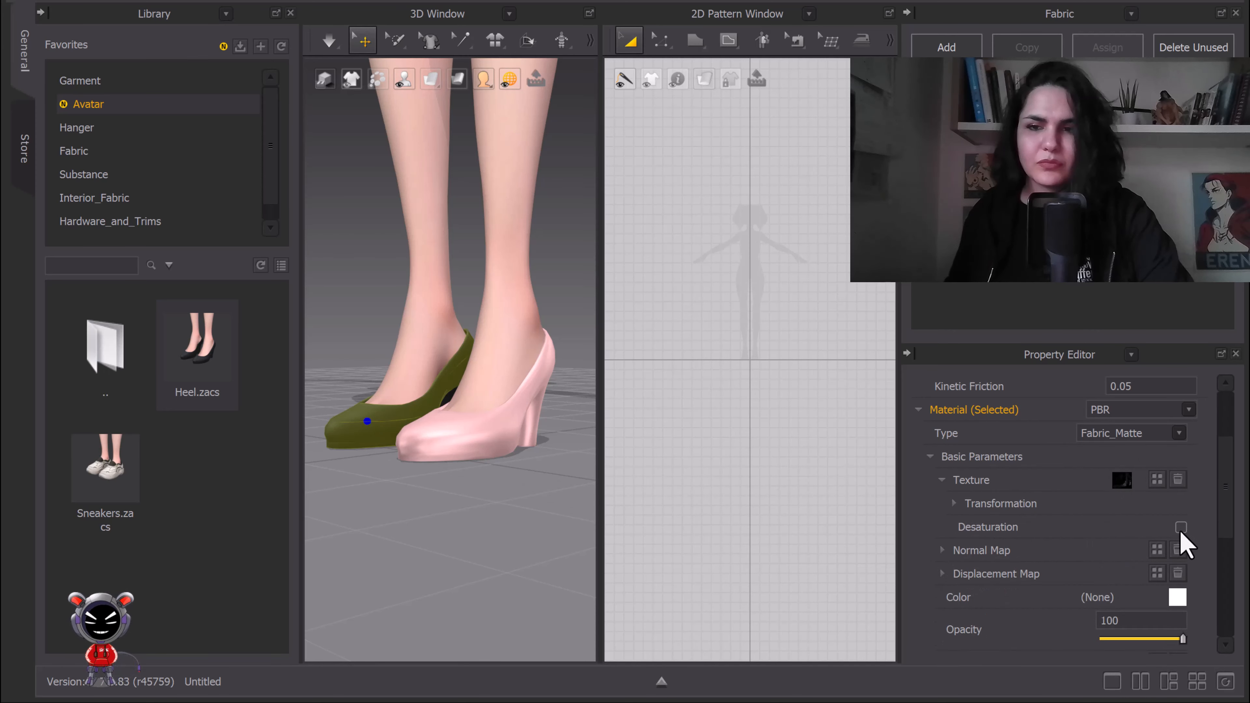
pyautogui.click(1181, 528)
pyautogui.scroll(-2, 1095, 589)
pyautogui.scroll(4, 1090, 597)
pyautogui.scroll(-3, 1088, 572)
pyautogui.click(1177, 624)
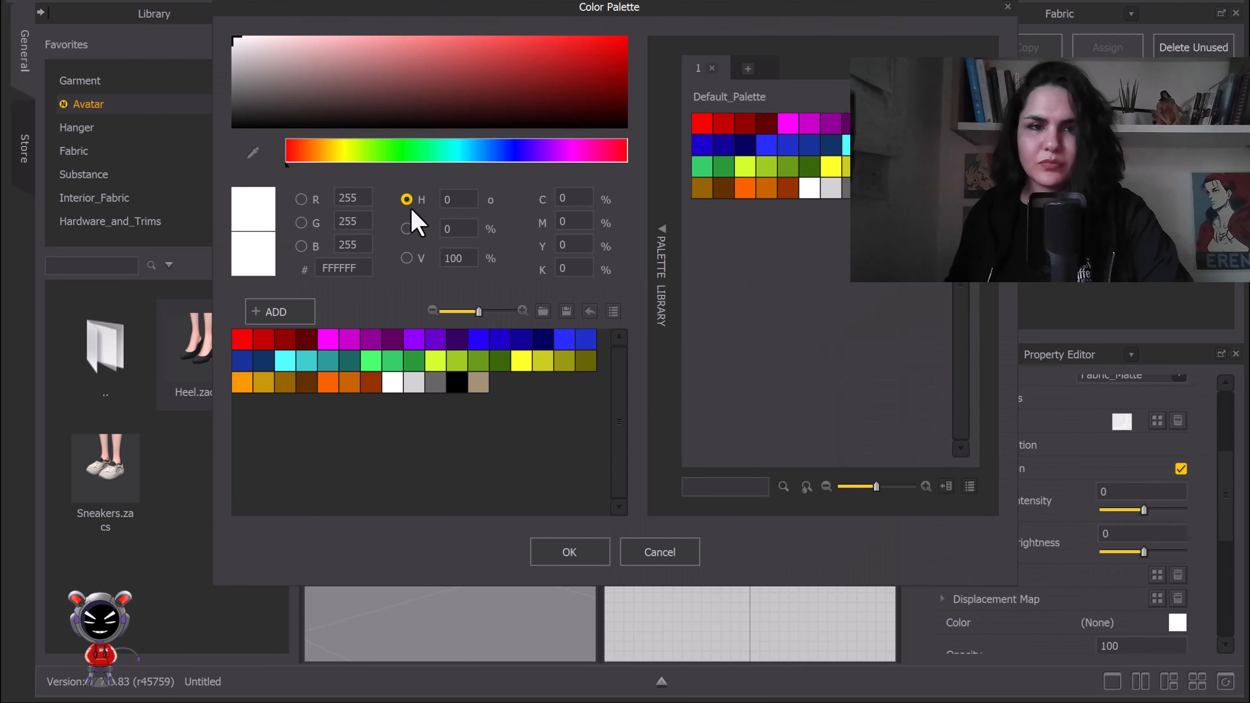
pyautogui.write('FFC0CB')
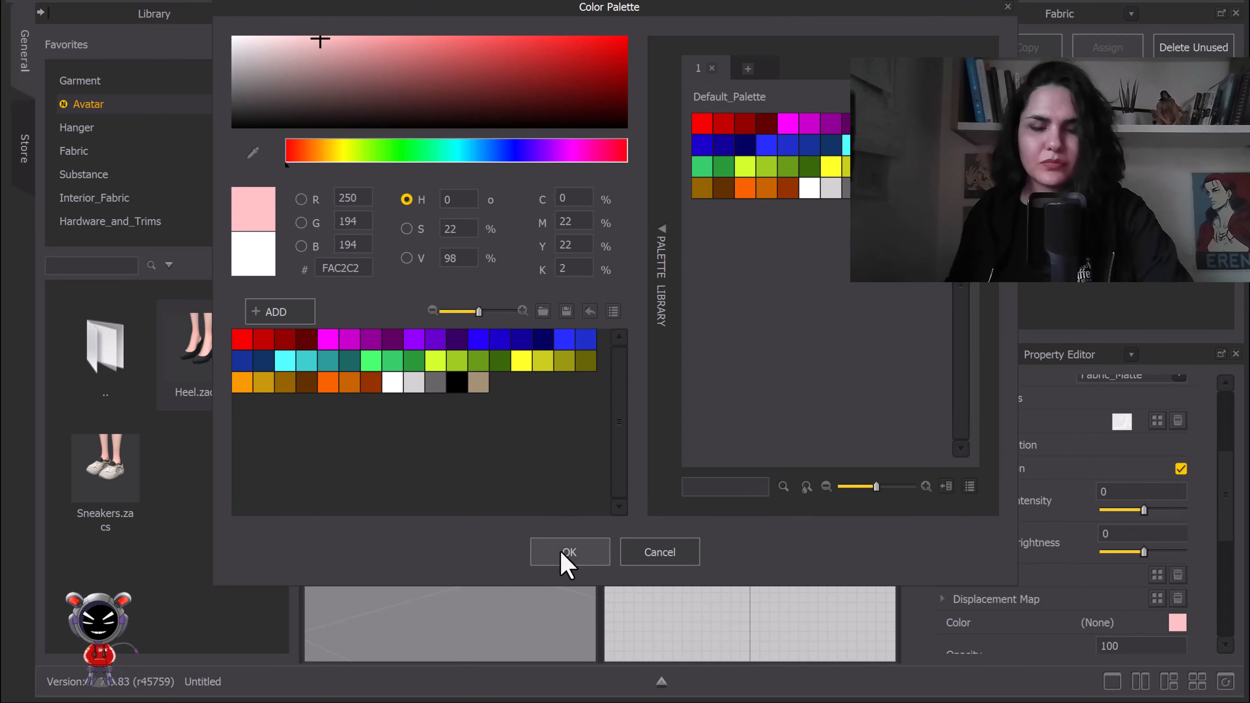
pyautogui.click(563, 554)
# Step: Turn on texture desaturation for the right shoe's heel block and set its material color to FAC2C2
pyautogui.moveTo(651, 501); pyautogui.dragTo(451, 400)
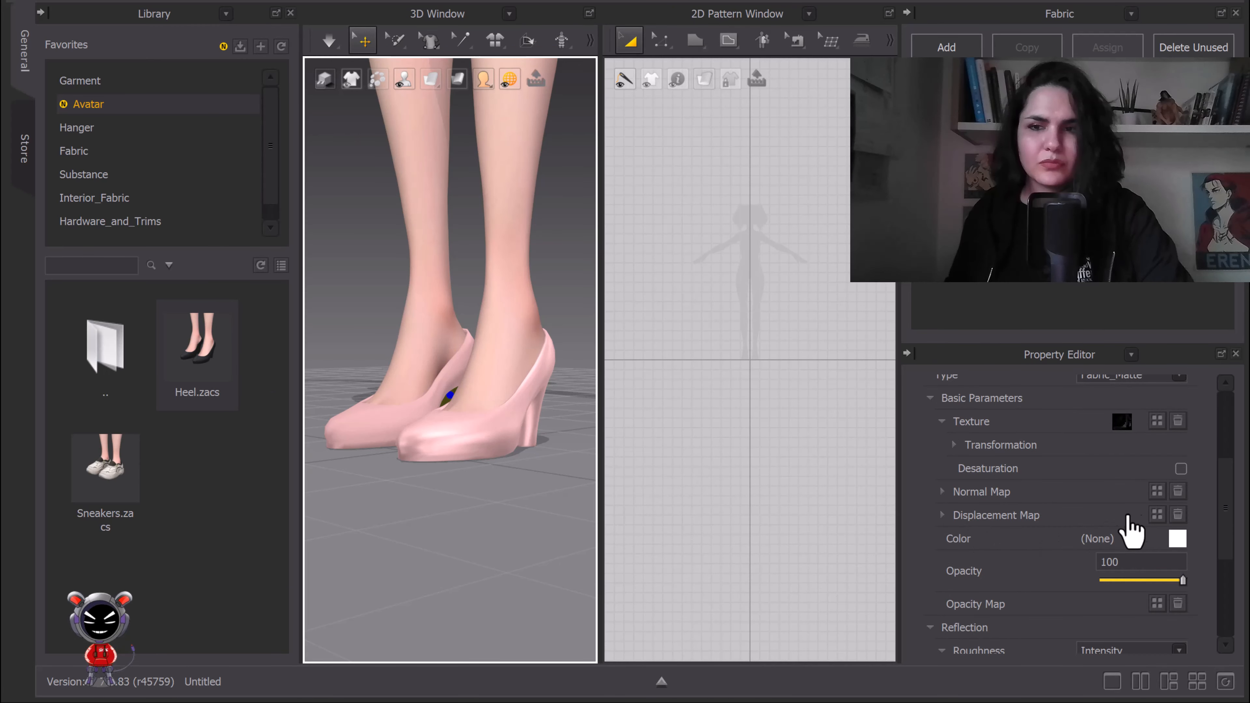
pyautogui.click(1180, 468)
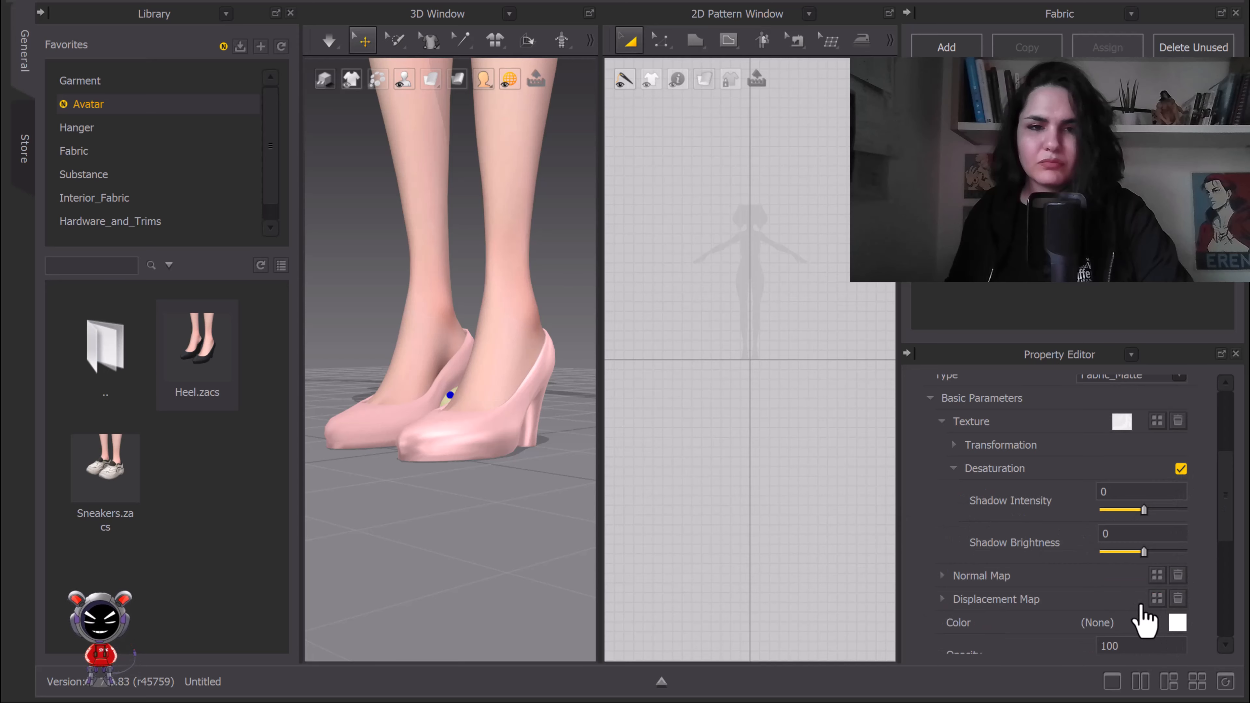
pyautogui.click(1177, 623)
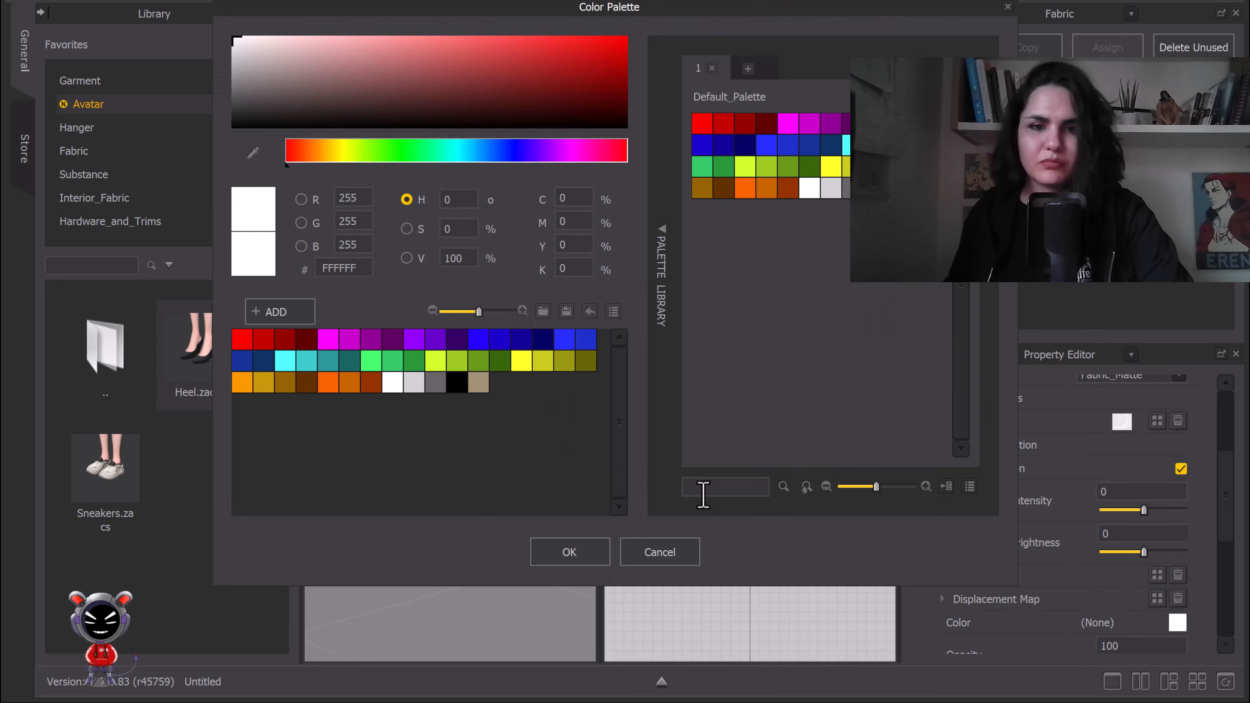
pyautogui.doubleClick(360, 270)
pyautogui.hotkey('ctrl', 'v')
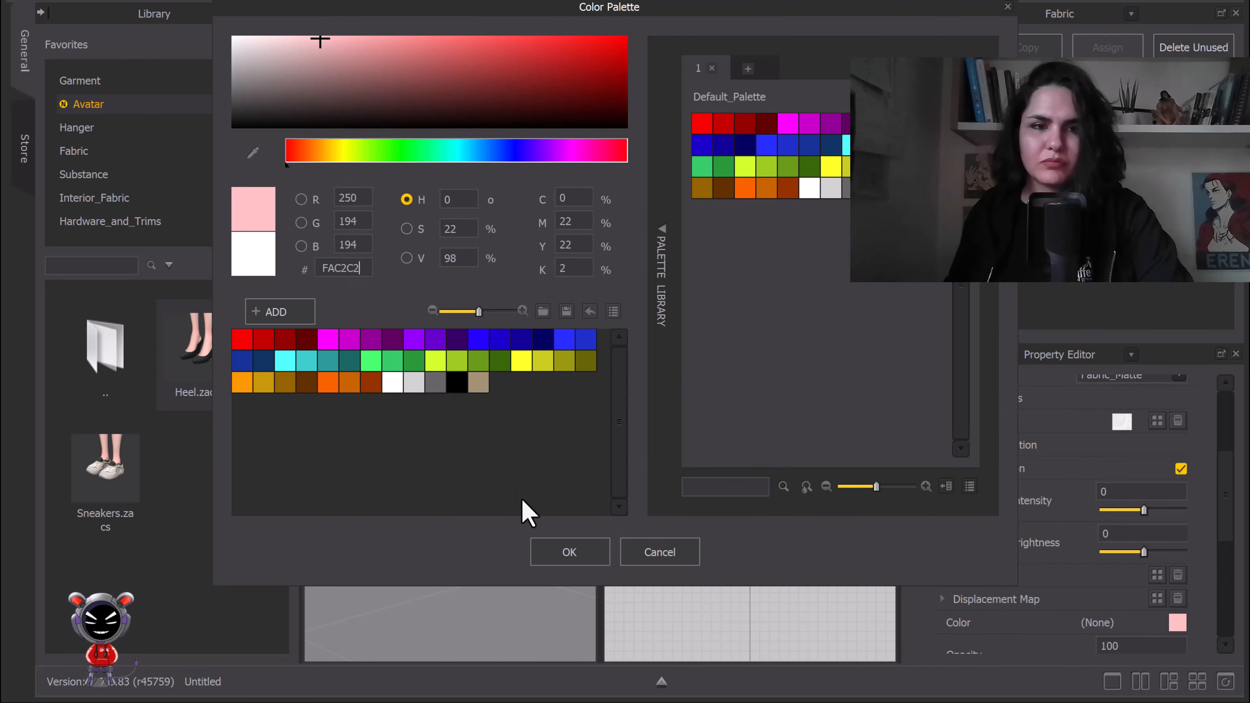
pyautogui.click(569, 551)
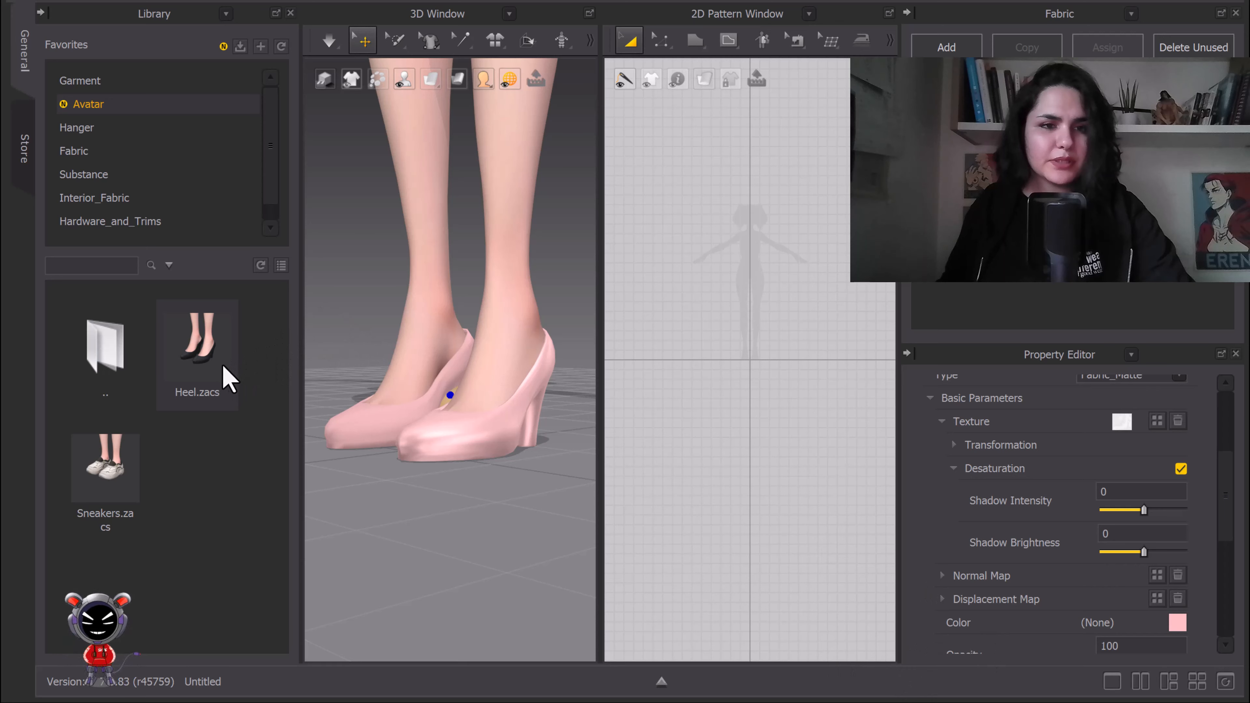
# Step: Load the Hair_1.zacs hairstyle from the Stylized avatar's Hair folder onto the Hana avatar
pyautogui.click(90, 104)
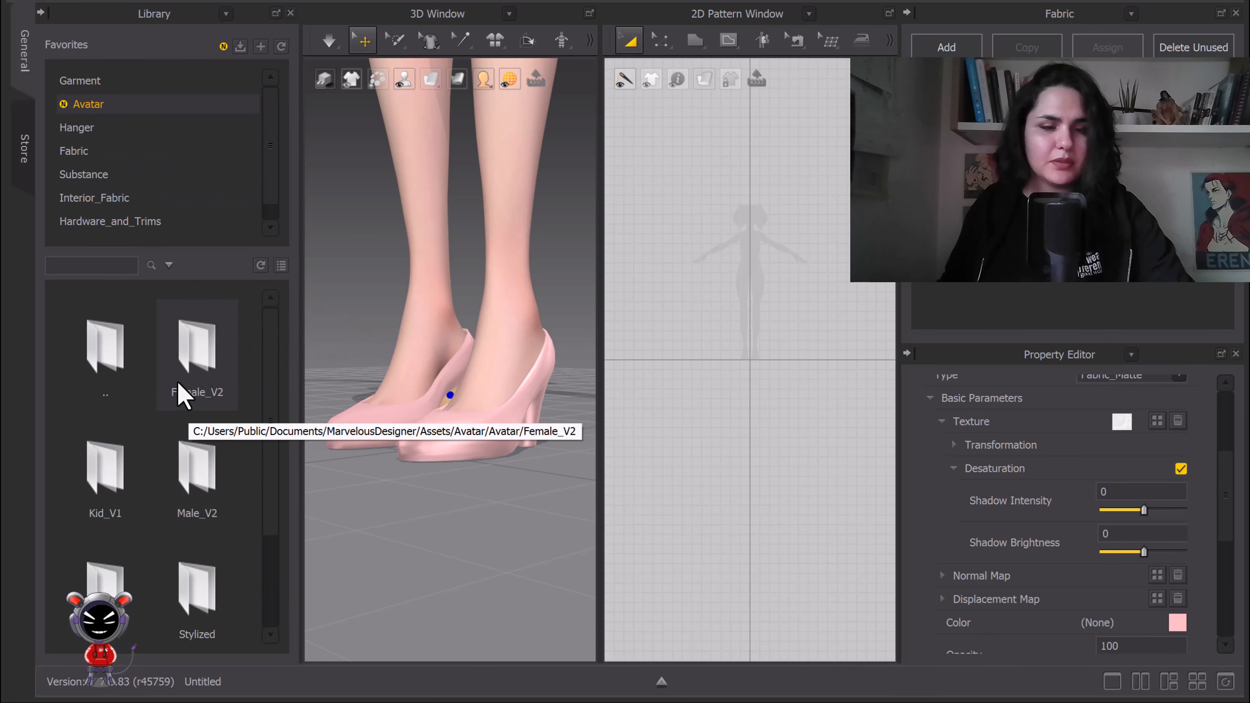
pyautogui.scroll(-2, 197, 467)
pyautogui.doubleClick(197, 471)
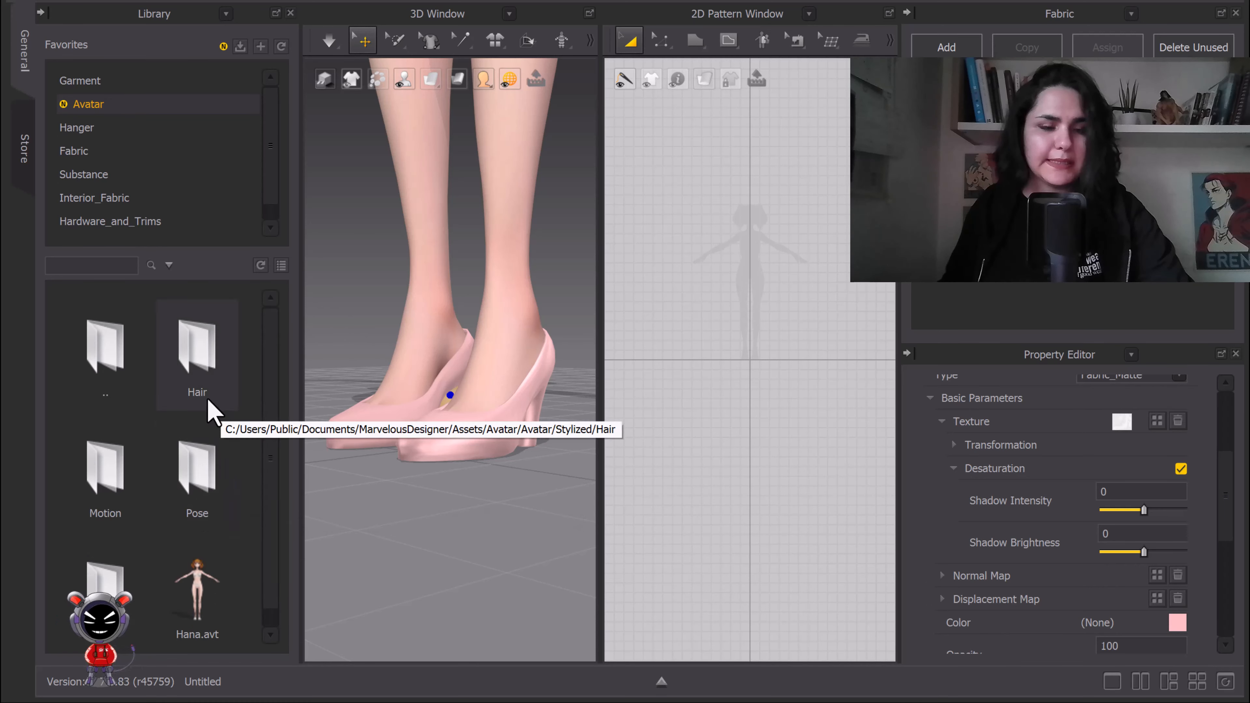
pyautogui.moveTo(442, 371); pyautogui.dragTo(461, 411, button='middle')
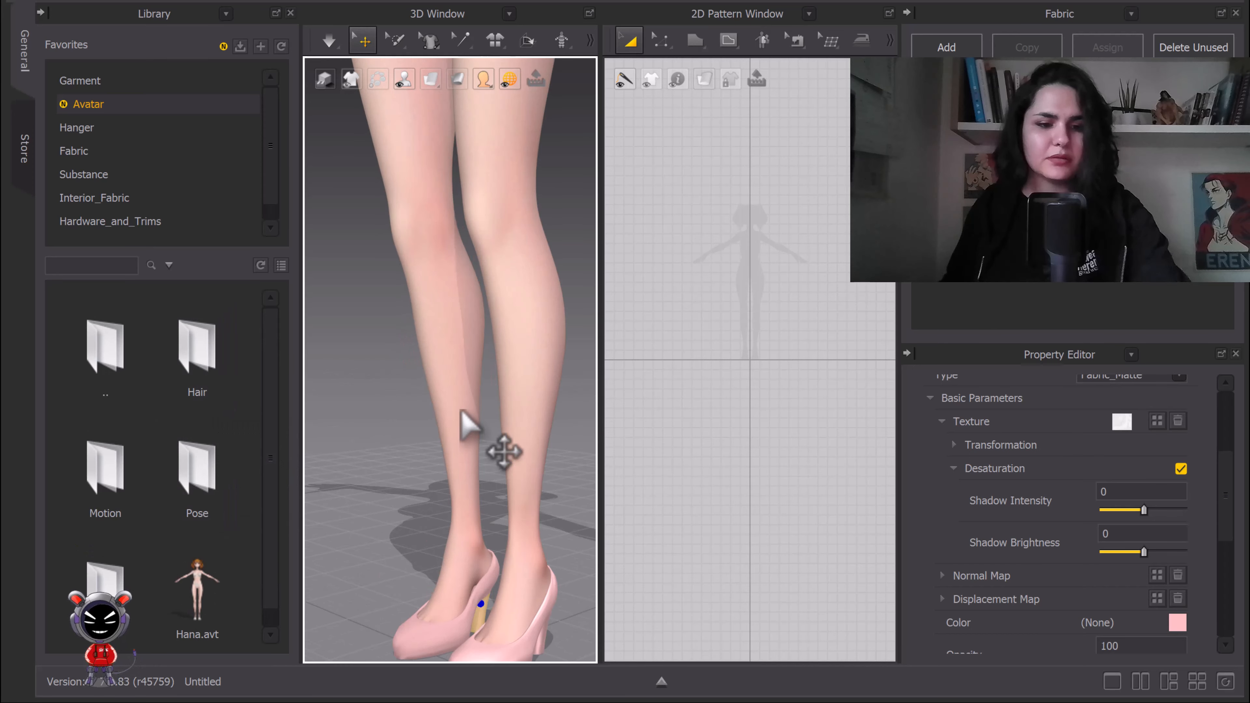
pyautogui.doubleClick(199, 364)
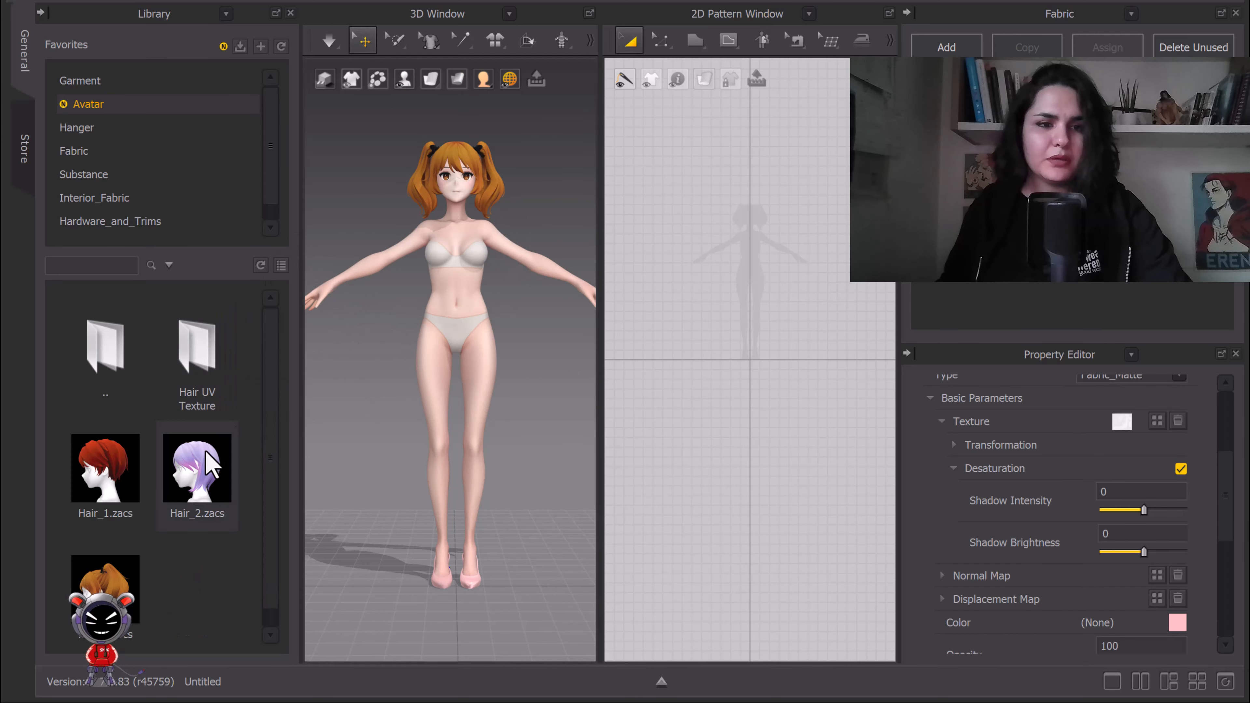
pyautogui.doubleClick(101, 470)
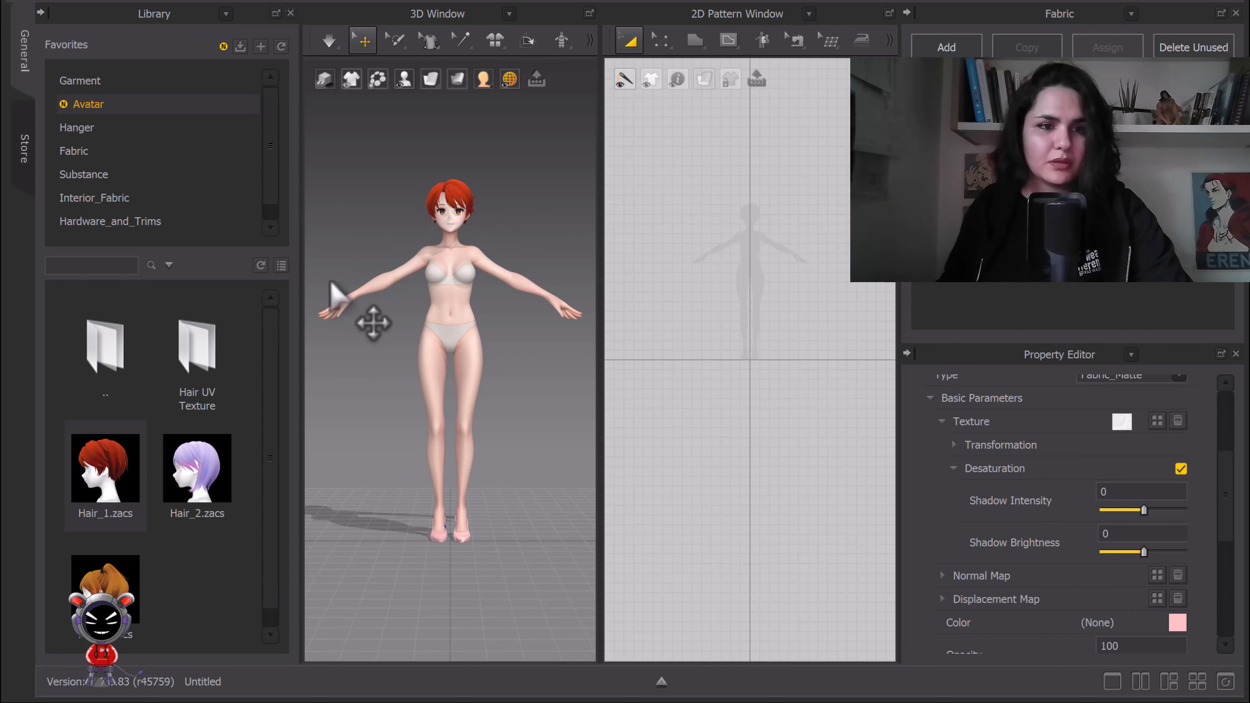
# Step: Select the avatar's hair, look through the texture maps in the Hair_1 UV Texture folder and preview hair_1.jpg
pyautogui.click(462, 192)
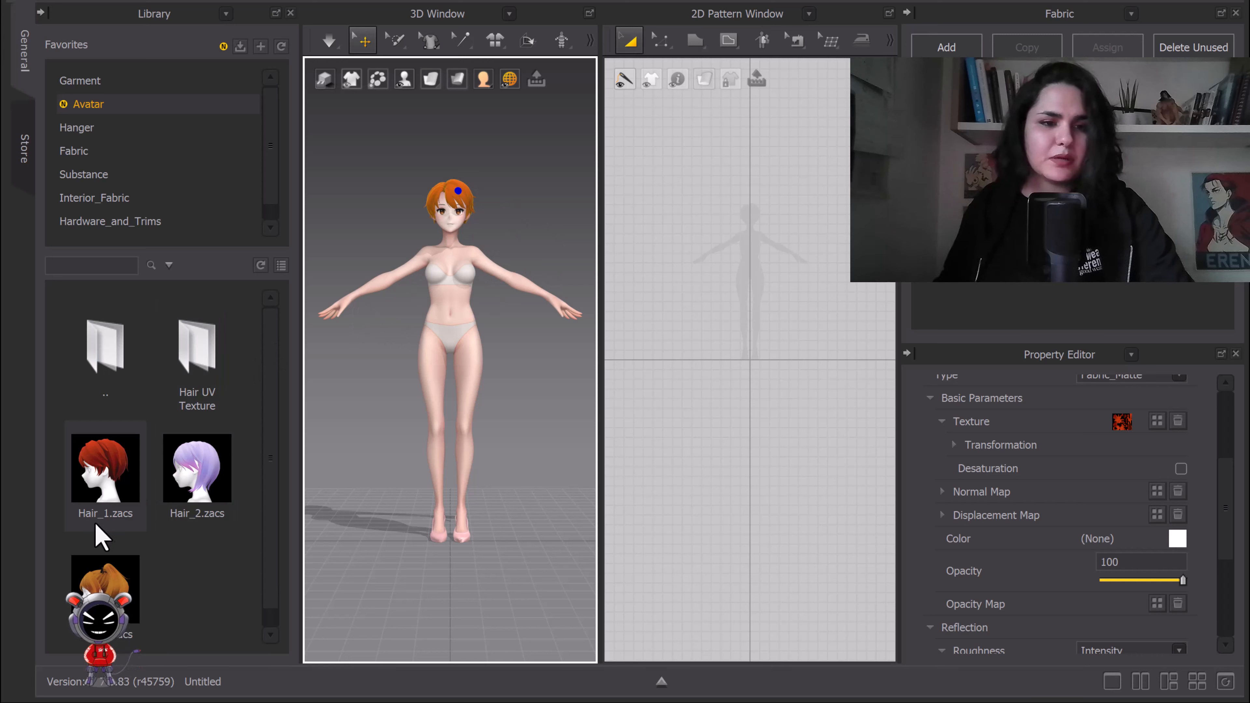
pyautogui.scroll(-1, 197, 529)
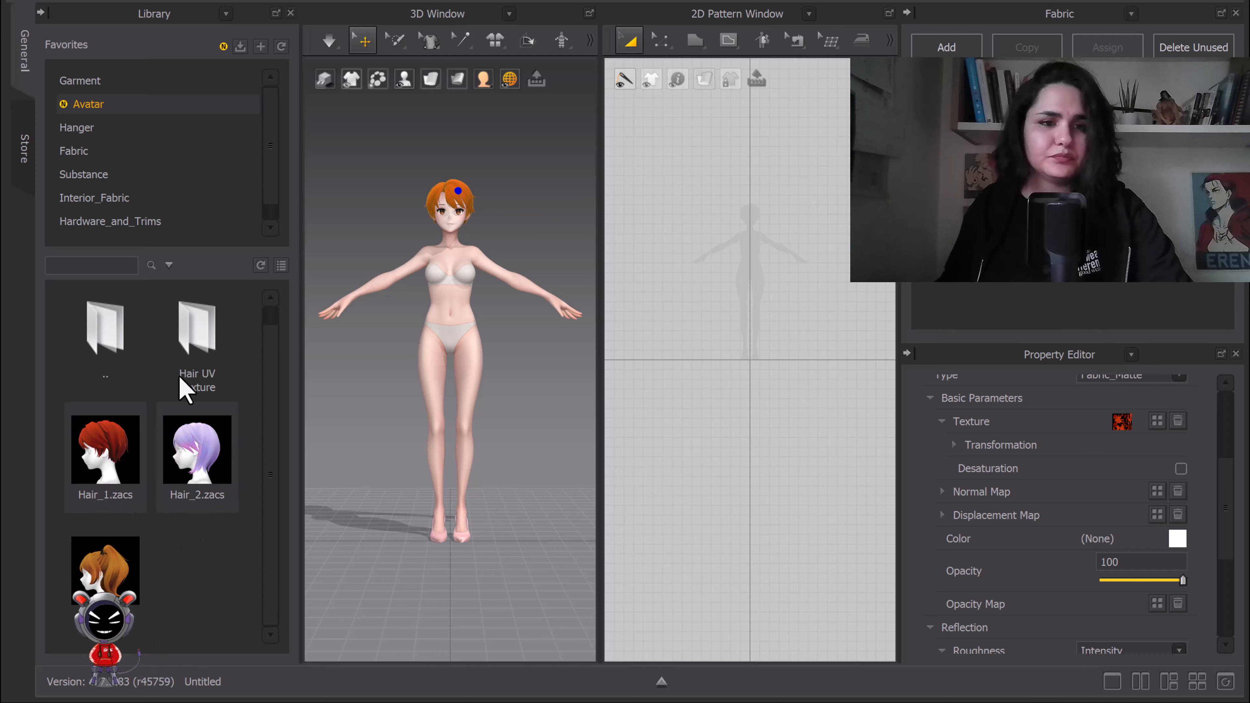
pyautogui.doubleClick(204, 339)
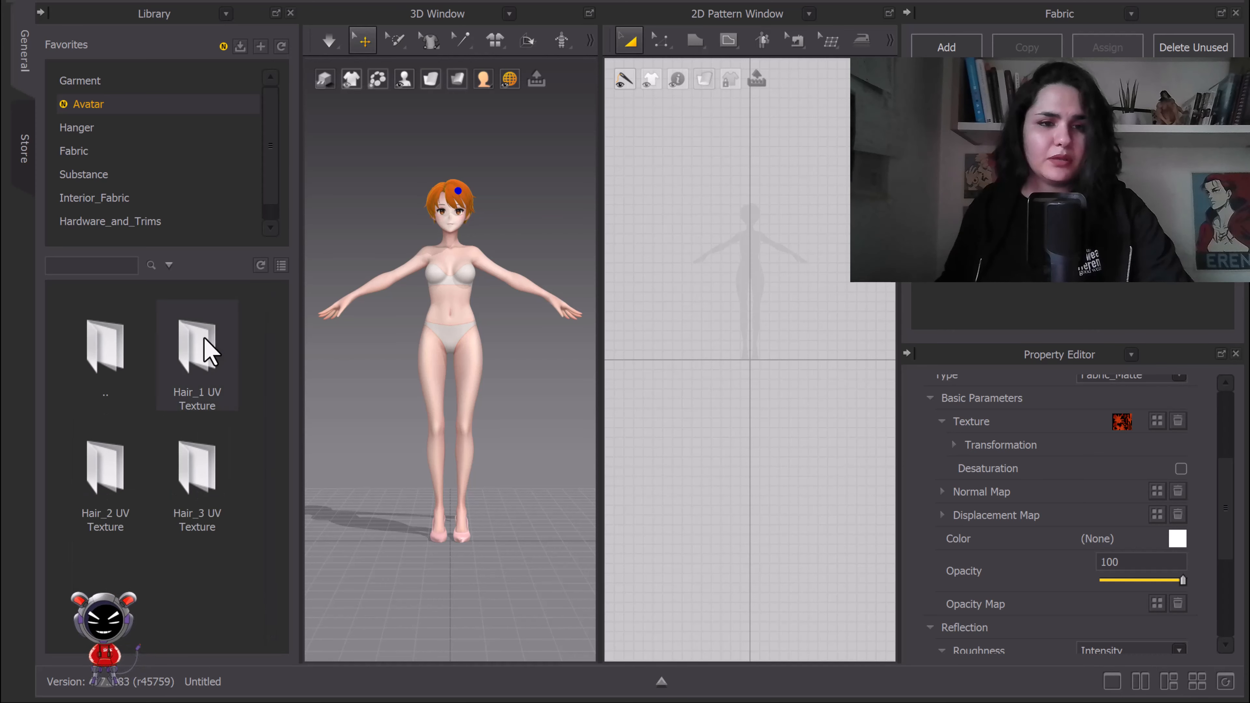
pyautogui.doubleClick(196, 362)
pyautogui.scroll(-3, 175, 473)
pyautogui.scroll(3, 182, 485)
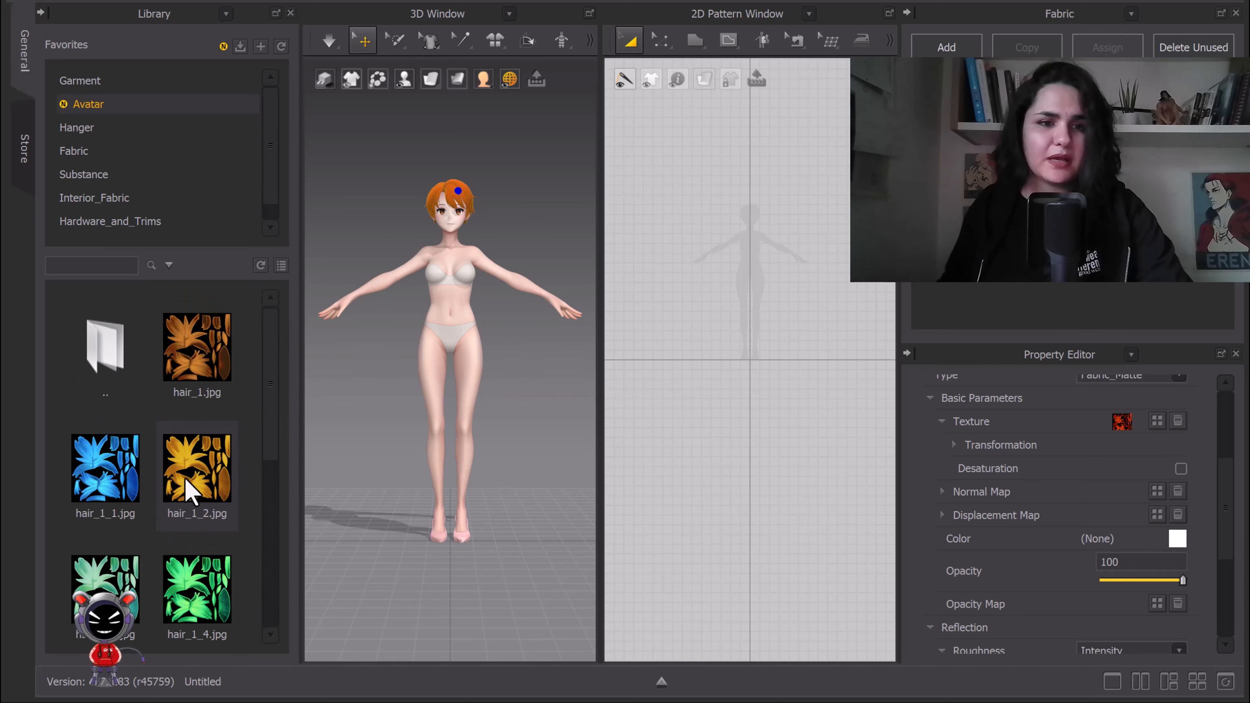
pyautogui.scroll(-3, 201, 384)
pyautogui.scroll(3, 202, 409)
pyautogui.scroll(-3, 206, 389)
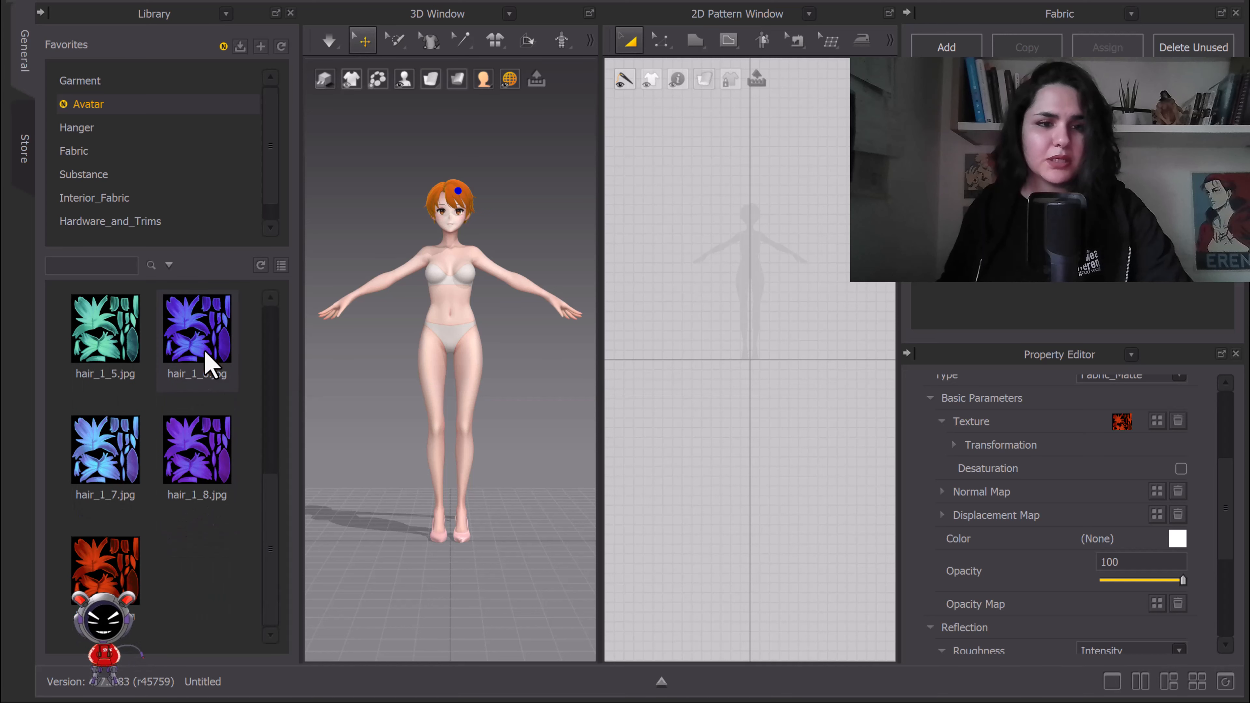
pyautogui.scroll(3, 202, 374)
pyautogui.doubleClick(203, 354)
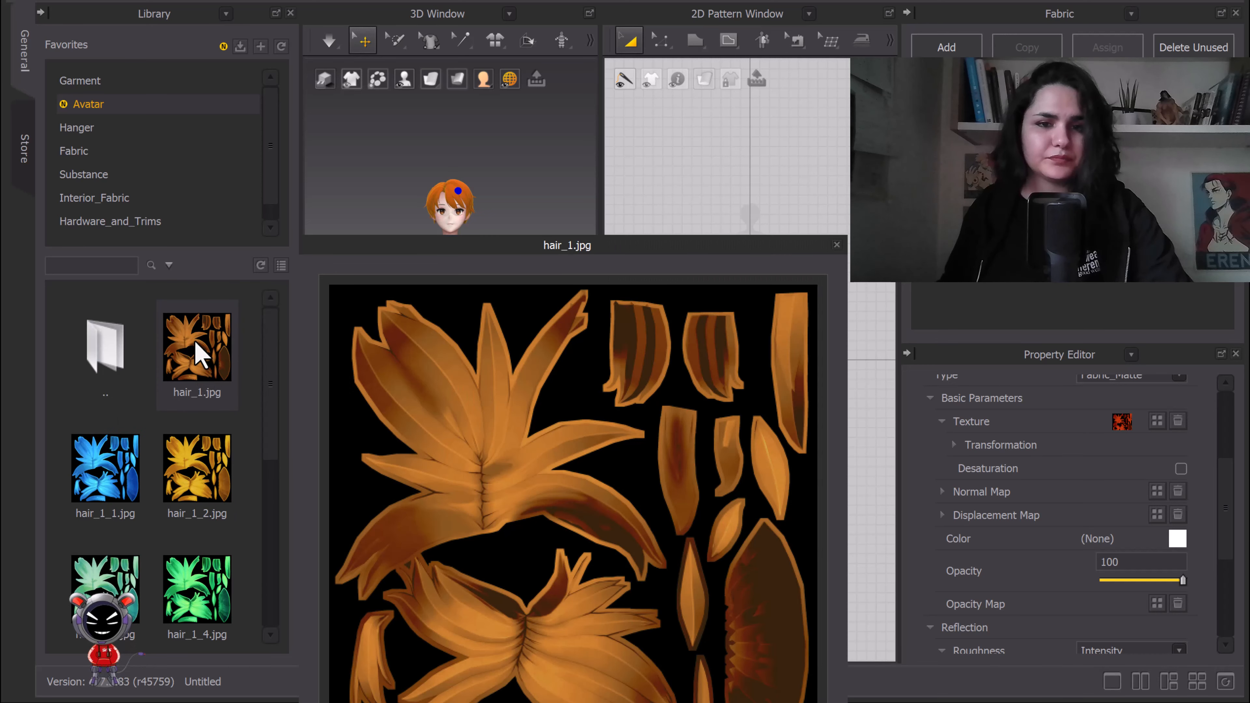
# Step: Show hair_1.jpg in File Explorer, copy the path of its Hair_1 UV Texture Maps folder and return to Marvelous Designer
pyautogui.rightClick(200, 354)
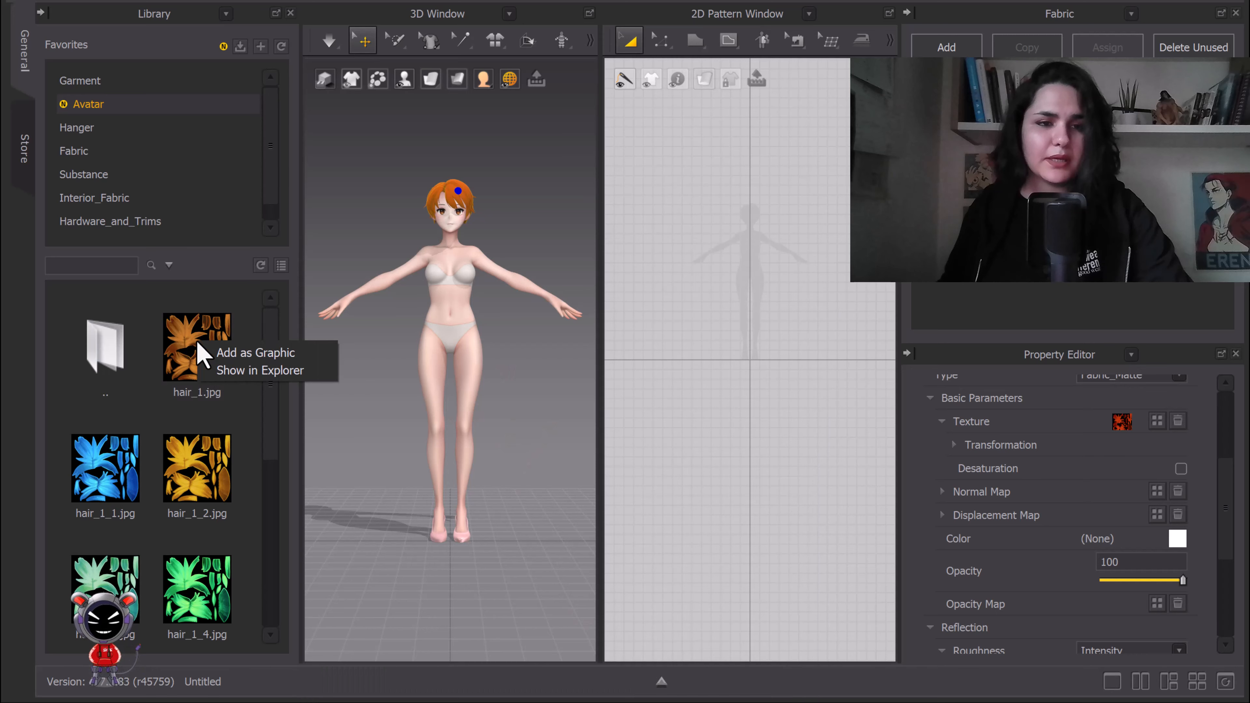
pyautogui.click(252, 372)
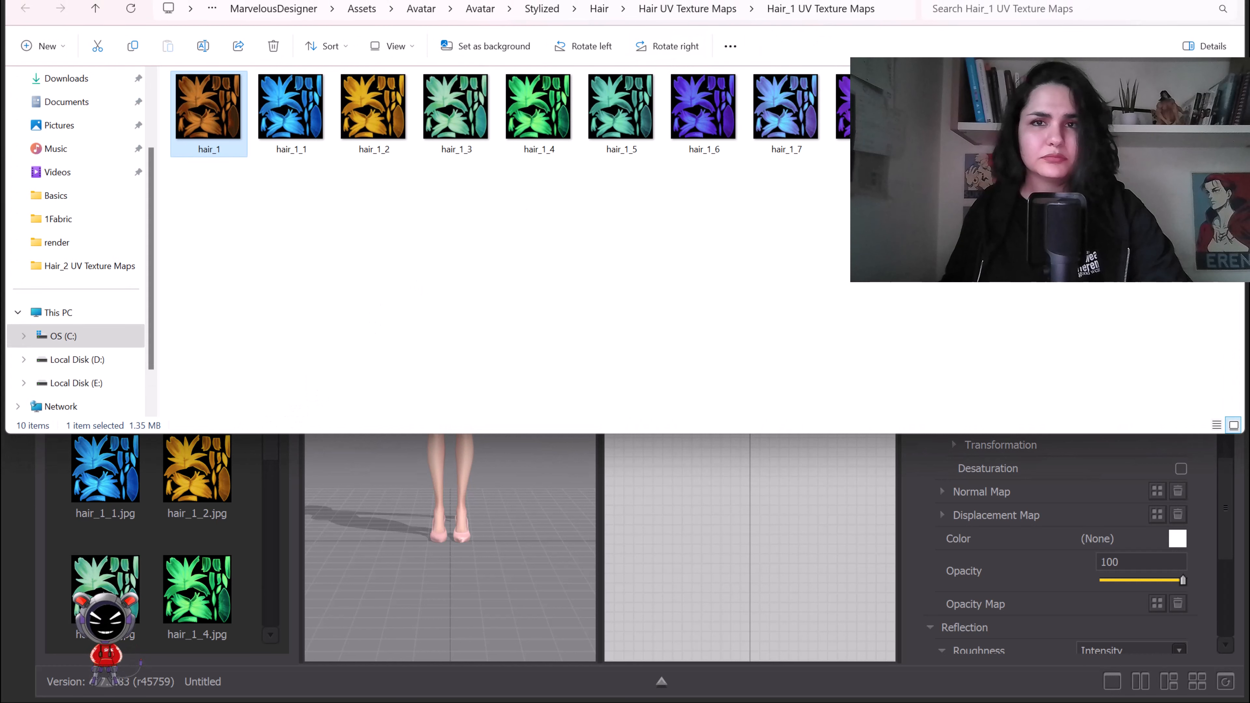
pyautogui.click(889, 16)
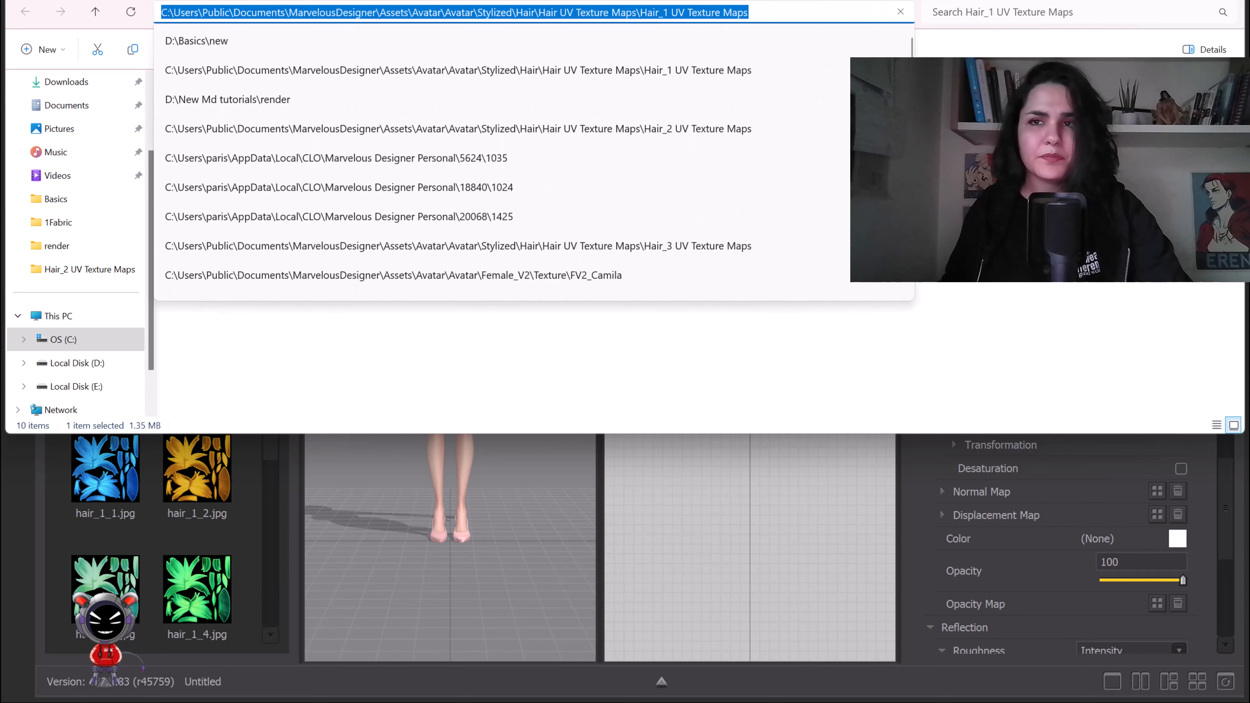
pyautogui.click(1148, 1)
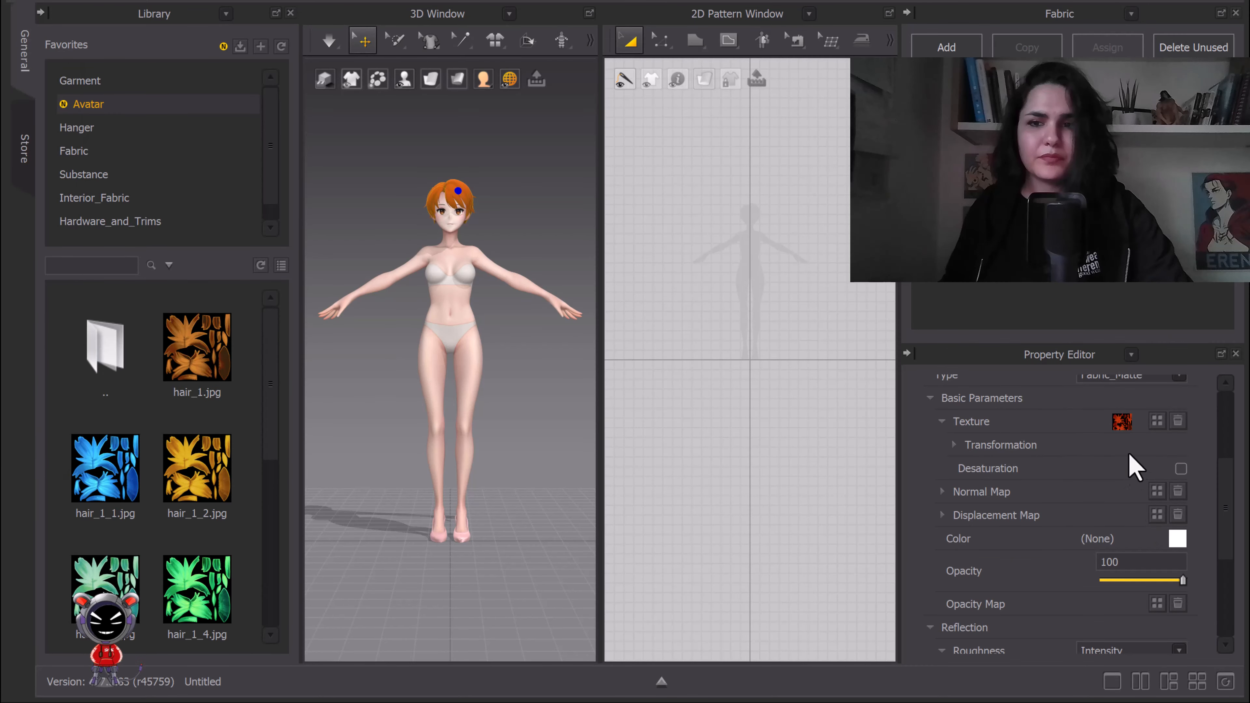
# Step: Replace the hair's texture with hair_1_7 from the Hair_1 UV Texture Maps folder, using the copied path
pyautogui.click(1121, 422)
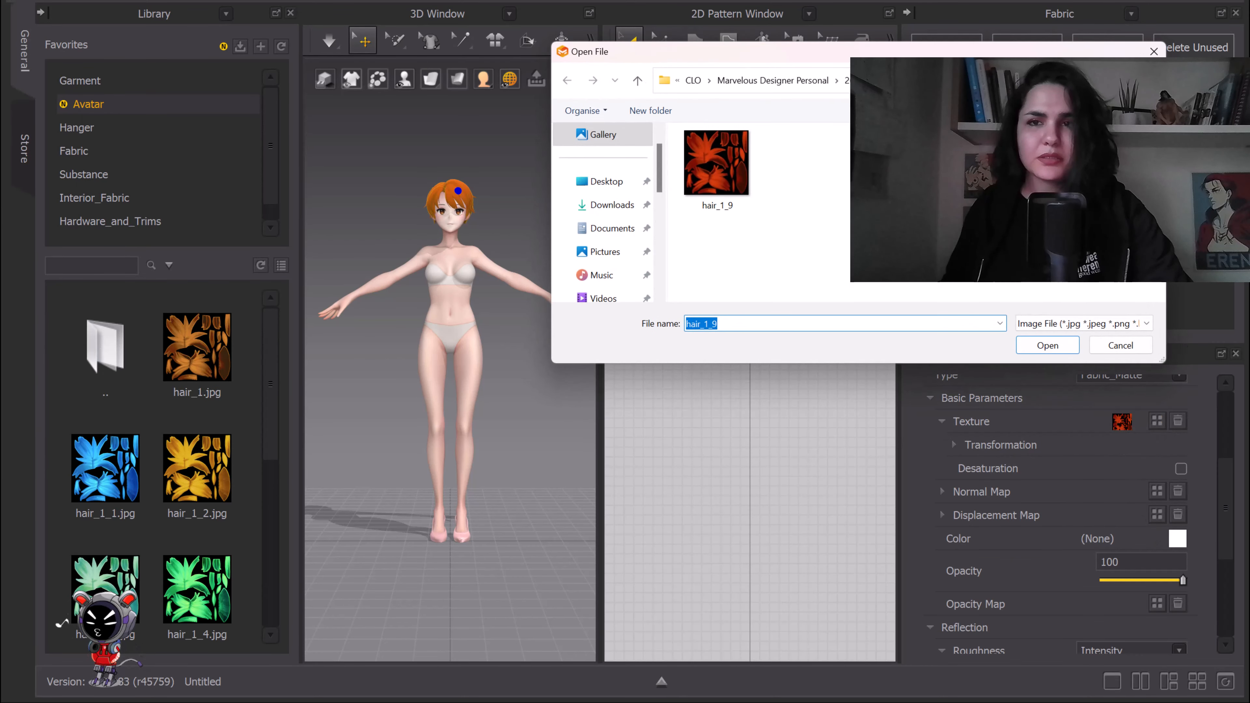
pyautogui.moveTo(998, 54); pyautogui.dragTo(1033, 66)
pyautogui.click(964, 92)
pyautogui.hotkey('ctrl', 'v')
pyautogui.press('Return')
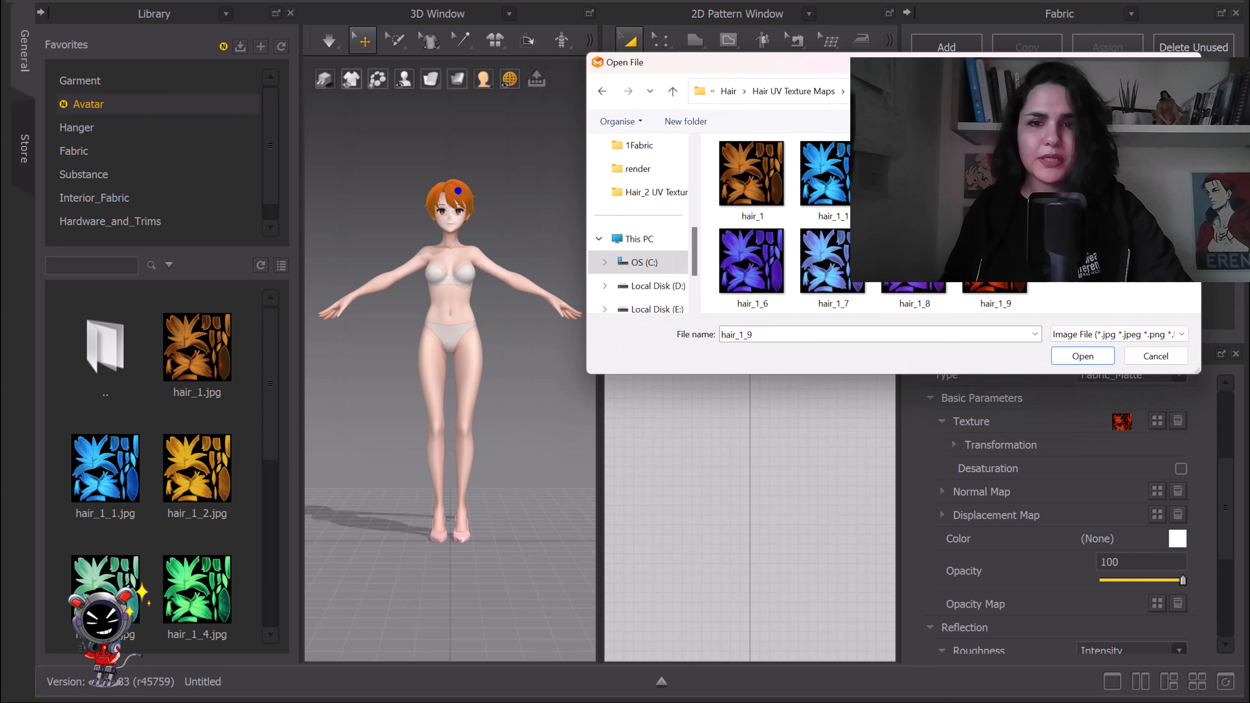
pyautogui.click(832, 265)
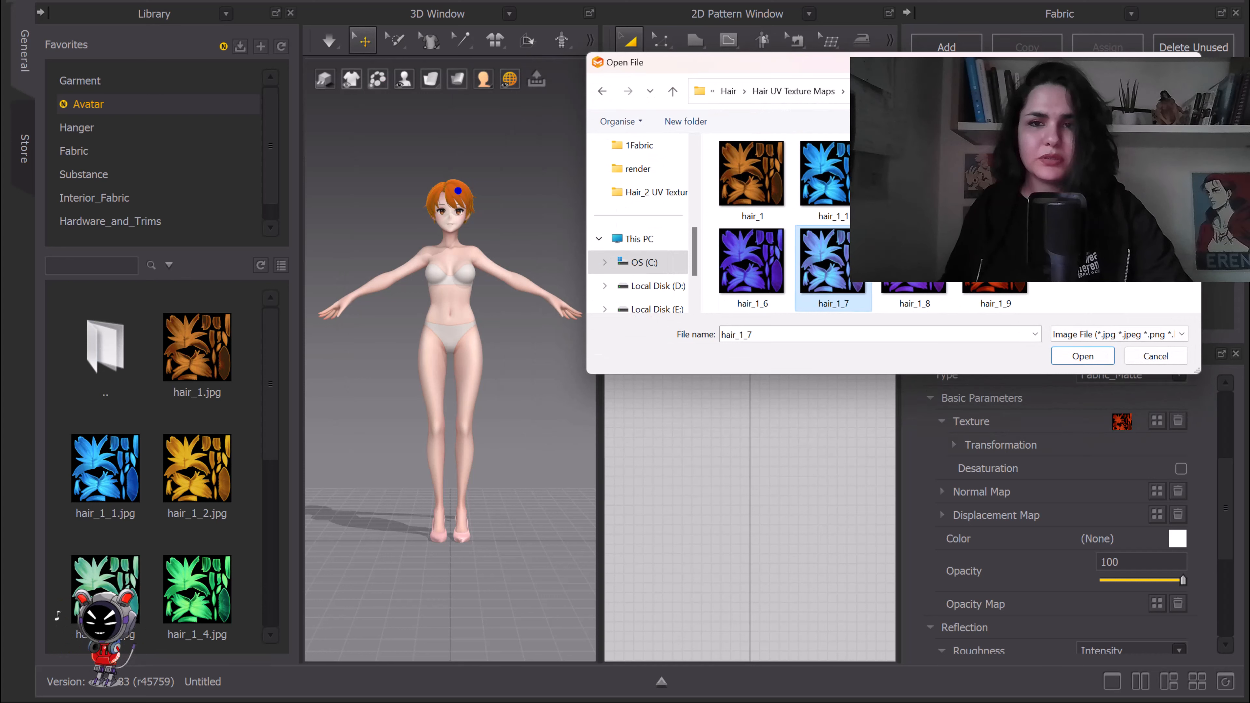
pyautogui.click(1080, 357)
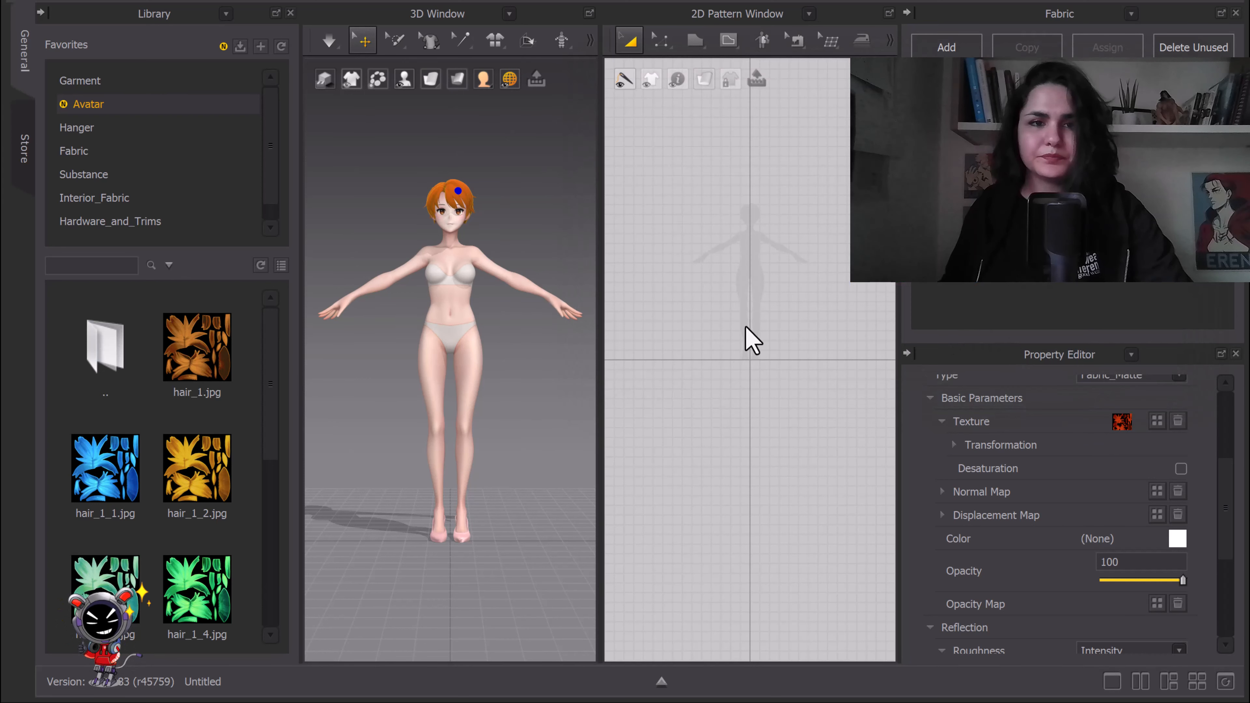
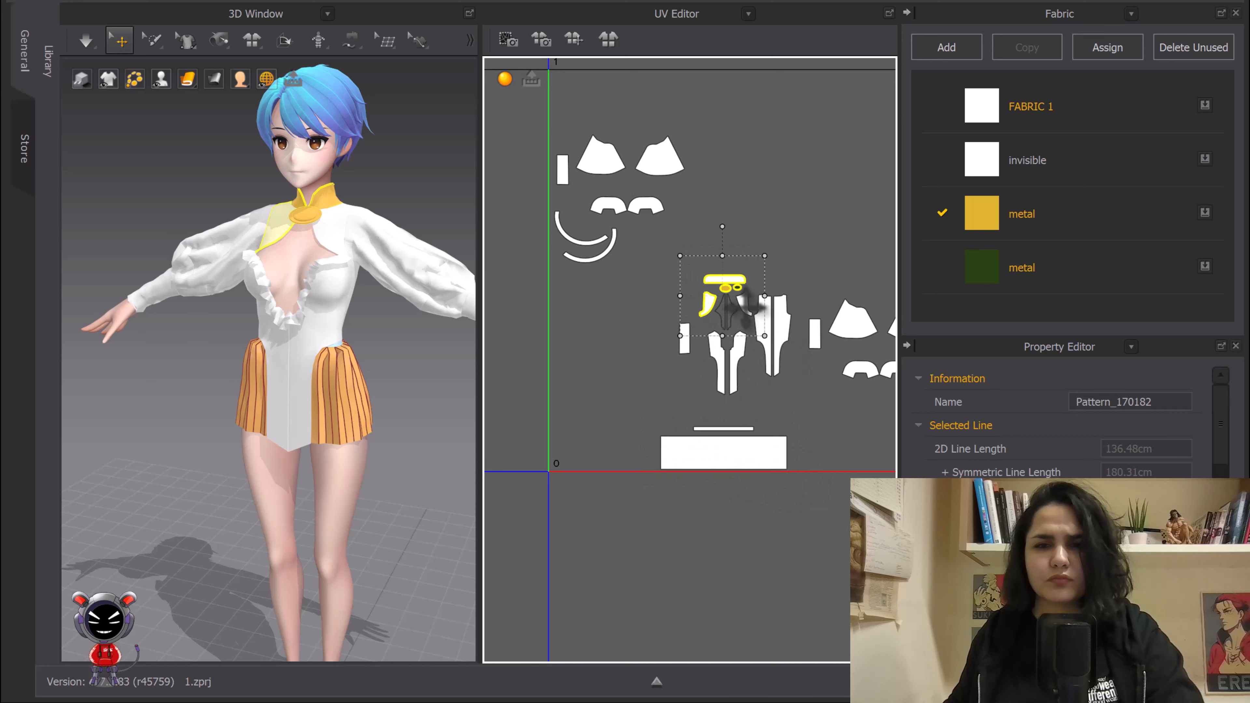
pyautogui.scroll(5, 689, 279)
pyautogui.moveTo(594, 220); pyautogui.dragTo(739, 378)
pyautogui.scroll(-4, 677, 283)
pyautogui.moveTo(681, 276); pyautogui.dragTo(665, 185)
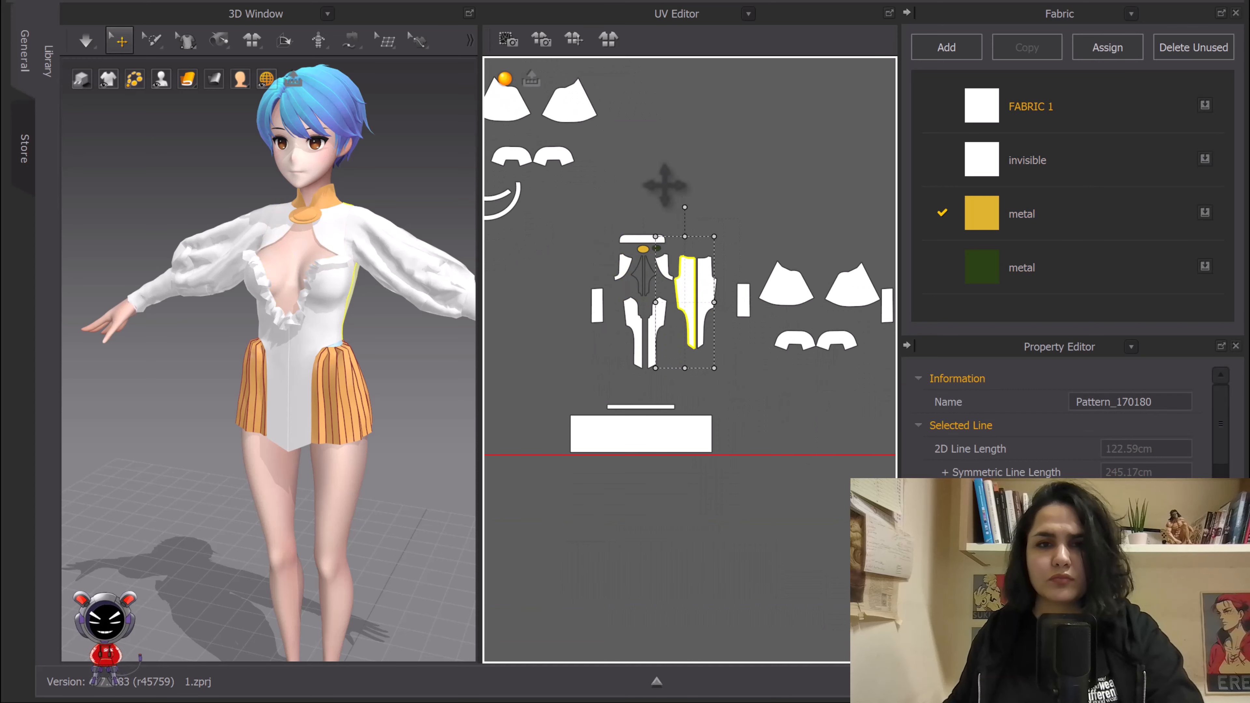
pyautogui.click(612, 202)
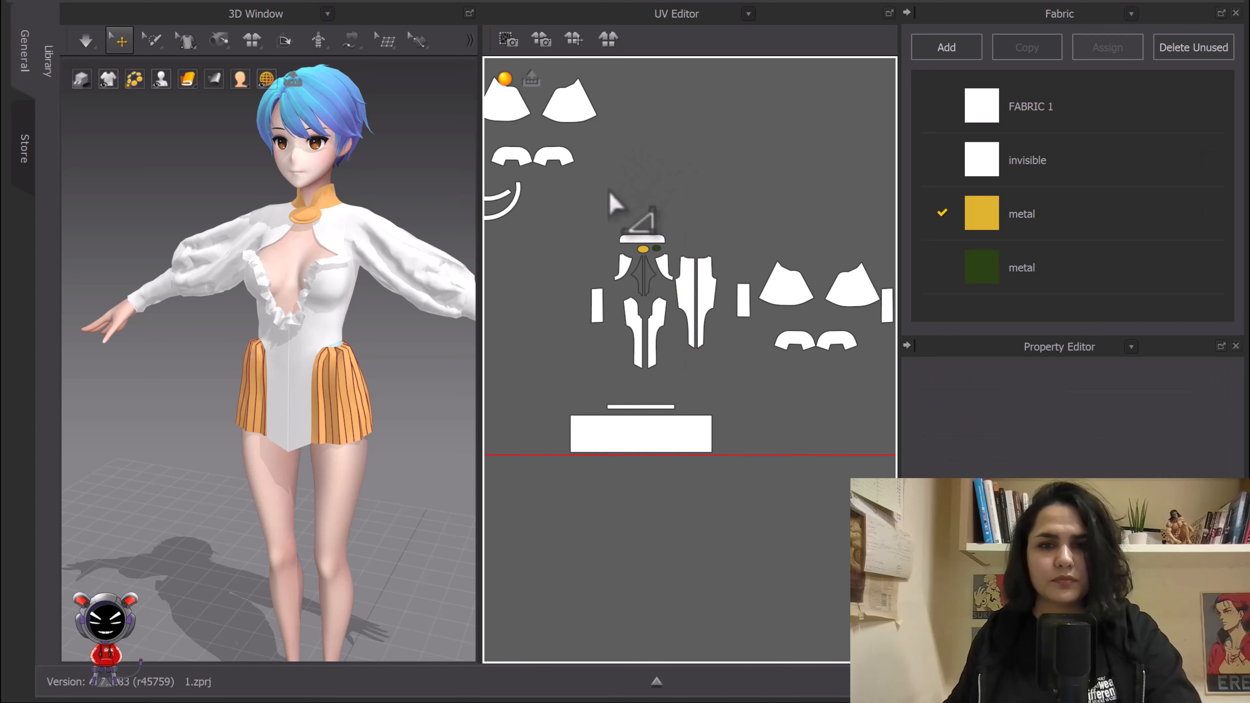
# Step: Move the collar and neckline UV pieces near the upper edge of the UV tile and place the front bodice pieces directly below them
pyautogui.moveTo(589, 193); pyautogui.dragTo(687, 326)
pyautogui.moveTo(711, 221); pyautogui.dragTo(731, 364, button='middle')
pyautogui.moveTo(662, 382); pyautogui.dragTo(664, 171)
pyautogui.click(636, 401)
pyautogui.click(669, 468)
pyautogui.moveTo(677, 480); pyautogui.dragTo(677, 272)
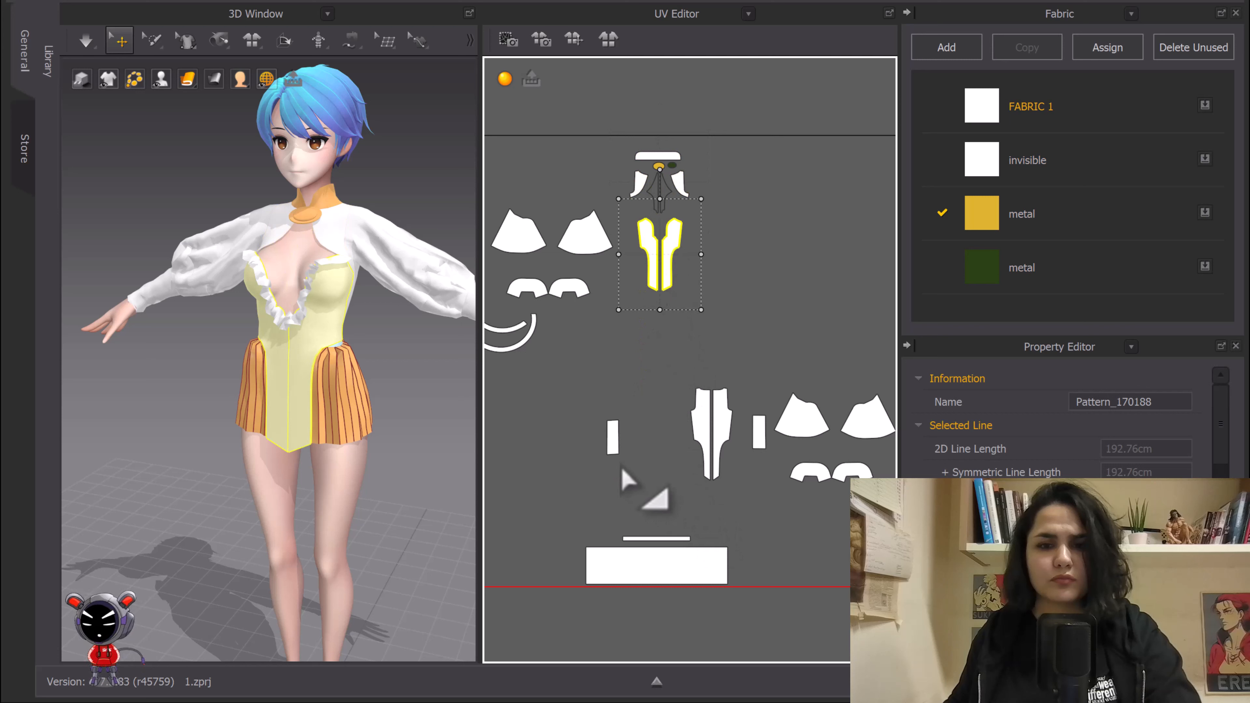
# Step: Move the two narrow rectangular cuff pieces beside the bodice pieces to either side of the sleeve pieces in the UV layout
pyautogui.click(613, 436)
pyautogui.moveTo(612, 436); pyautogui.dragTo(621, 284)
pyautogui.click(759, 432)
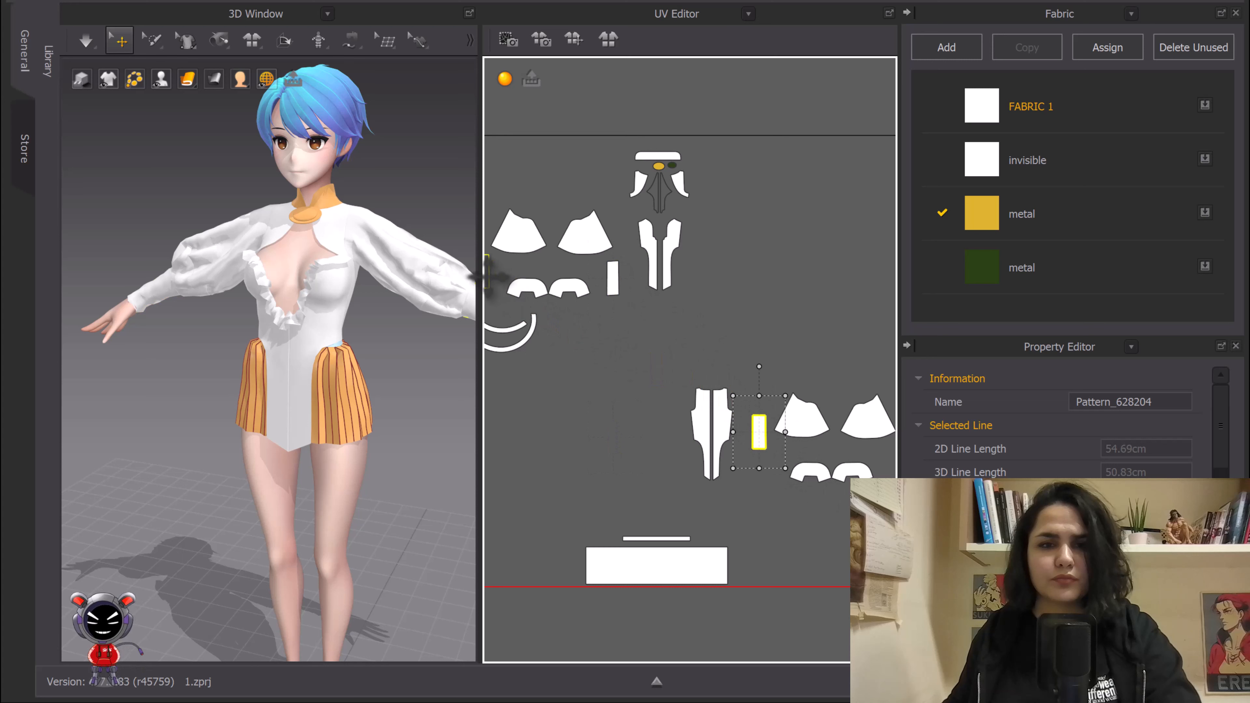
pyautogui.moveTo(496, 282); pyautogui.dragTo(496, 282)
pyautogui.moveTo(646, 315); pyautogui.dragTo(728, 362, button='middle')
pyautogui.moveTo(892, 453); pyautogui.dragTo(800, 358, button='middle')
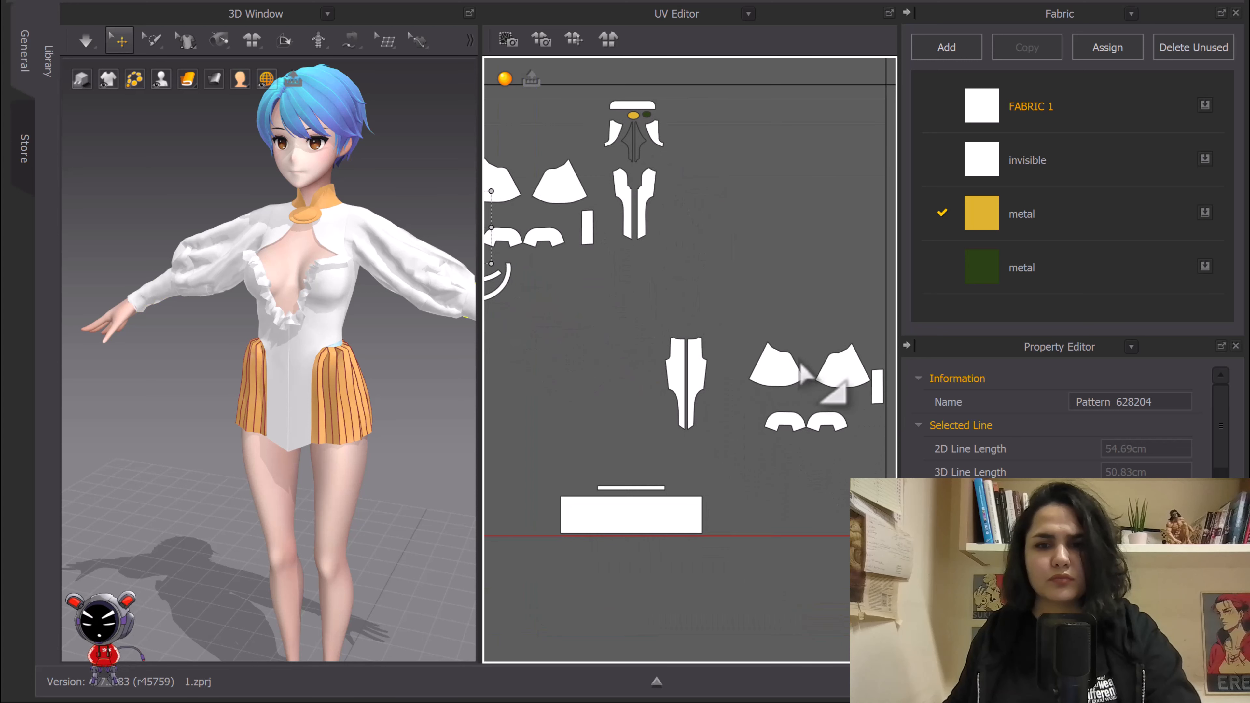
# Step: Move the left sleeve's upper pieces, cuff and arched lower pieces into the UV tile's upper-left corner beside the other sleeve set
pyautogui.moveTo(735, 293); pyautogui.dragTo(895, 417)
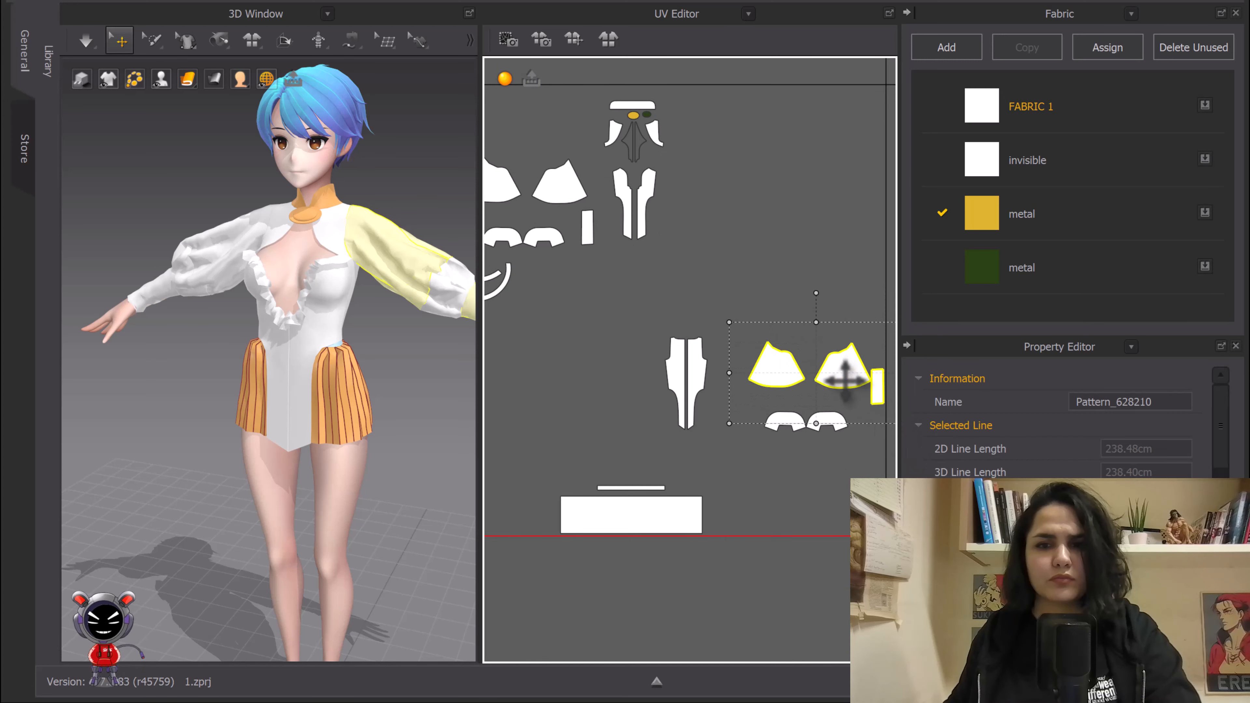
pyautogui.scroll(-2, 879, 433)
pyautogui.moveTo(797, 391); pyautogui.dragTo(559, 184)
pyautogui.moveTo(844, 436); pyautogui.dragTo(615, 221)
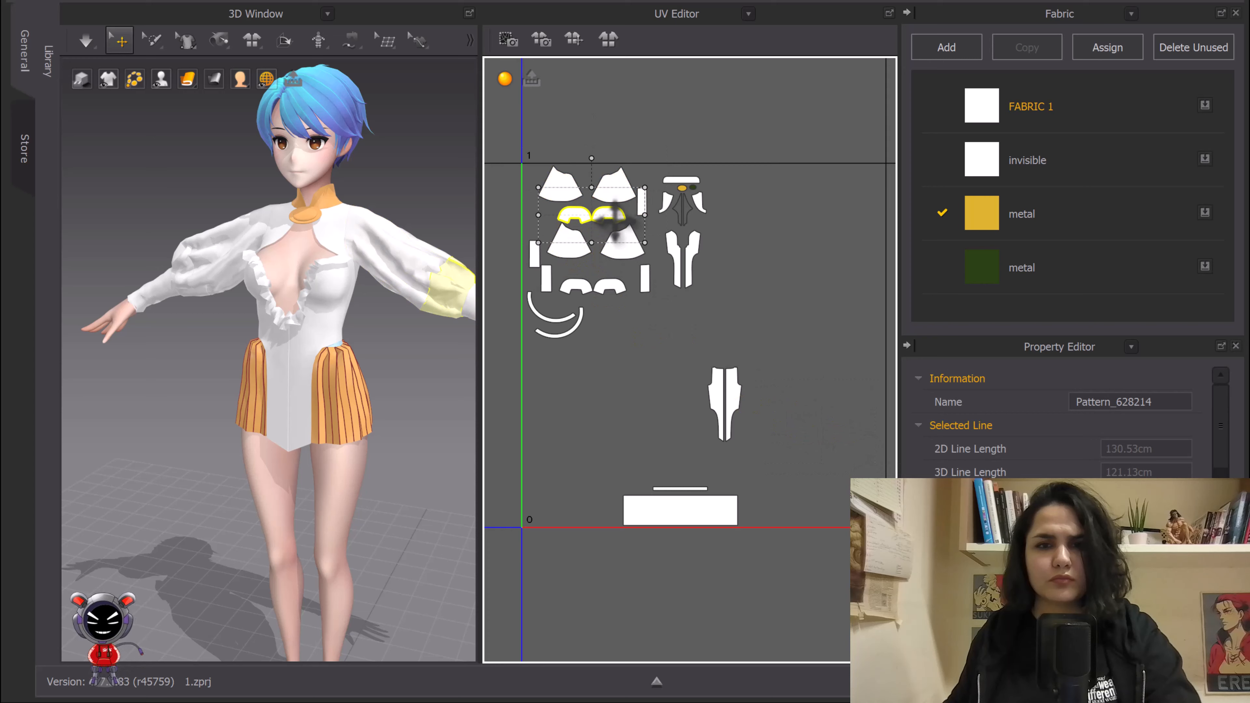
# Step: Shift the lower-row flared sleeve piece under the arched pieces and move the narrow cuff piece down beside the other flared piece
pyautogui.scroll(5, 615, 222)
pyautogui.scroll(-2, 647, 335)
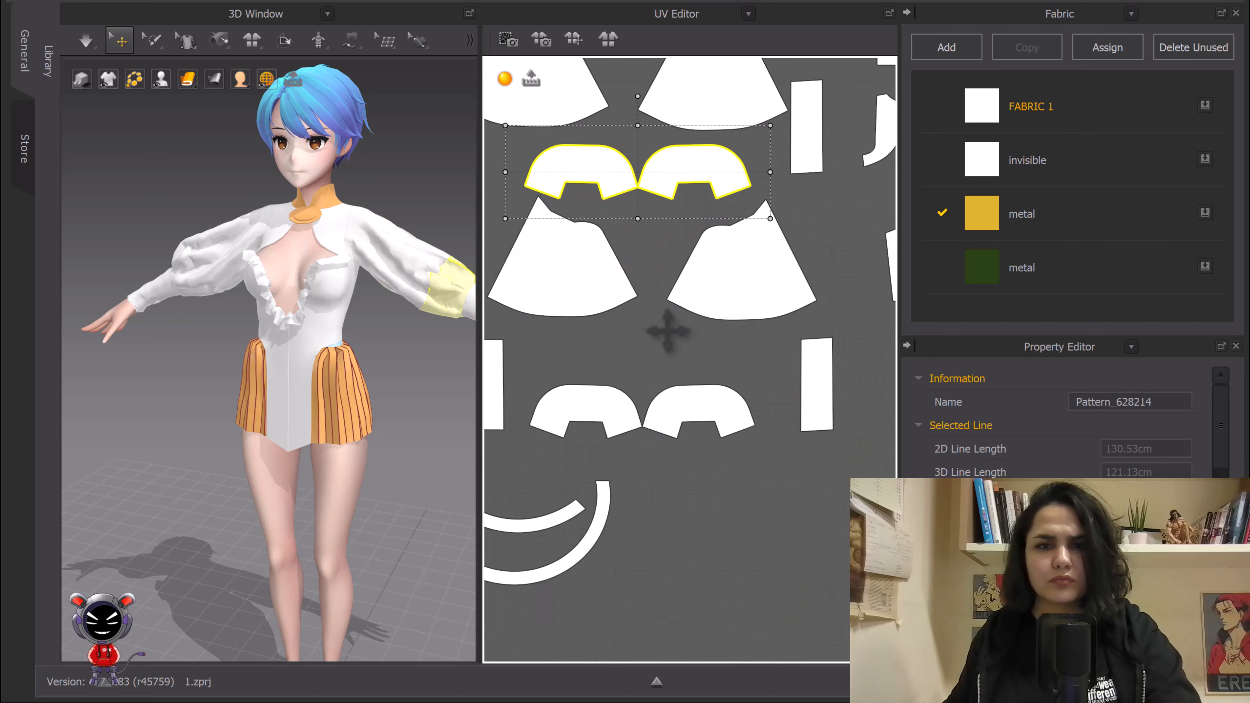
pyautogui.scroll(-2, 679, 320)
pyautogui.click(674, 302)
pyautogui.click(630, 268)
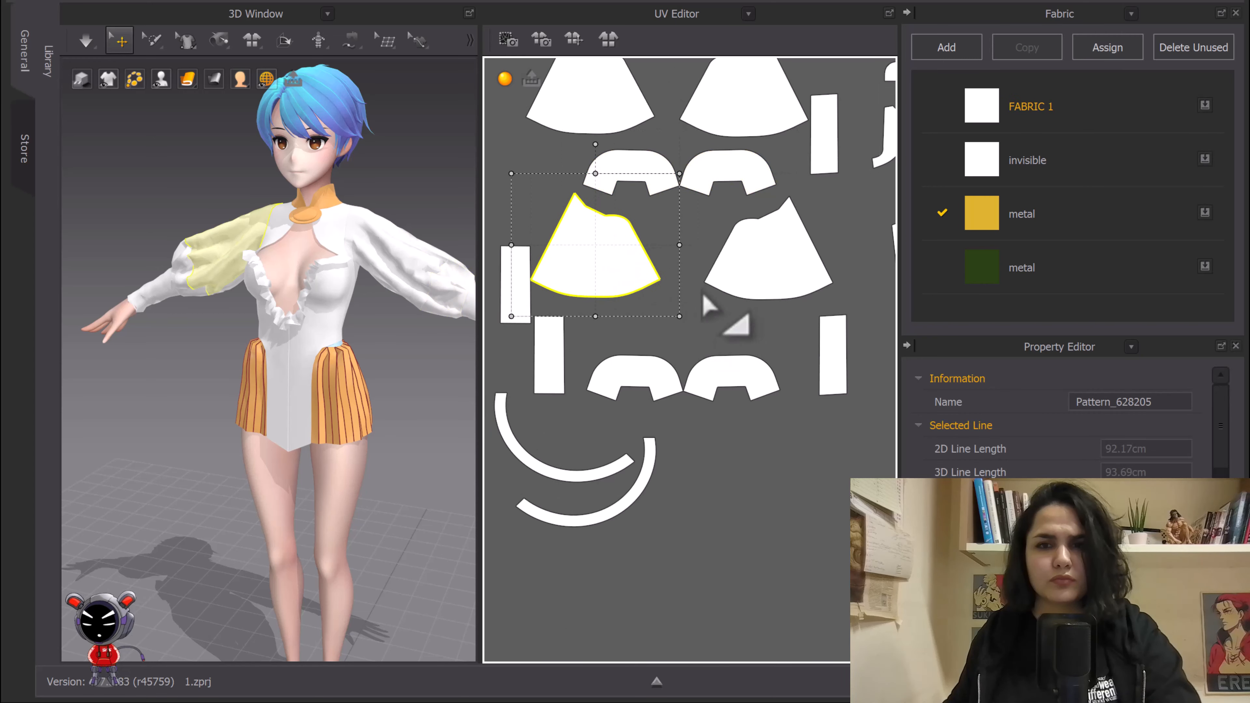
pyautogui.scroll(-2, 703, 295)
pyautogui.moveTo(746, 154); pyautogui.dragTo(764, 227)
# Step: Move the group of collar, neckline and brooch pieces closer to the sleeve pieces along the UV tile's upper edge
pyautogui.moveTo(783, 237); pyautogui.dragTo(686, 335, button='middle')
pyautogui.moveTo(661, 170); pyautogui.dragTo(828, 318)
pyautogui.moveTo(780, 258); pyautogui.dragTo(742, 241)
pyautogui.scroll(-3, 795, 315)
pyautogui.moveTo(807, 329); pyautogui.dragTo(807, 181, button='middle')
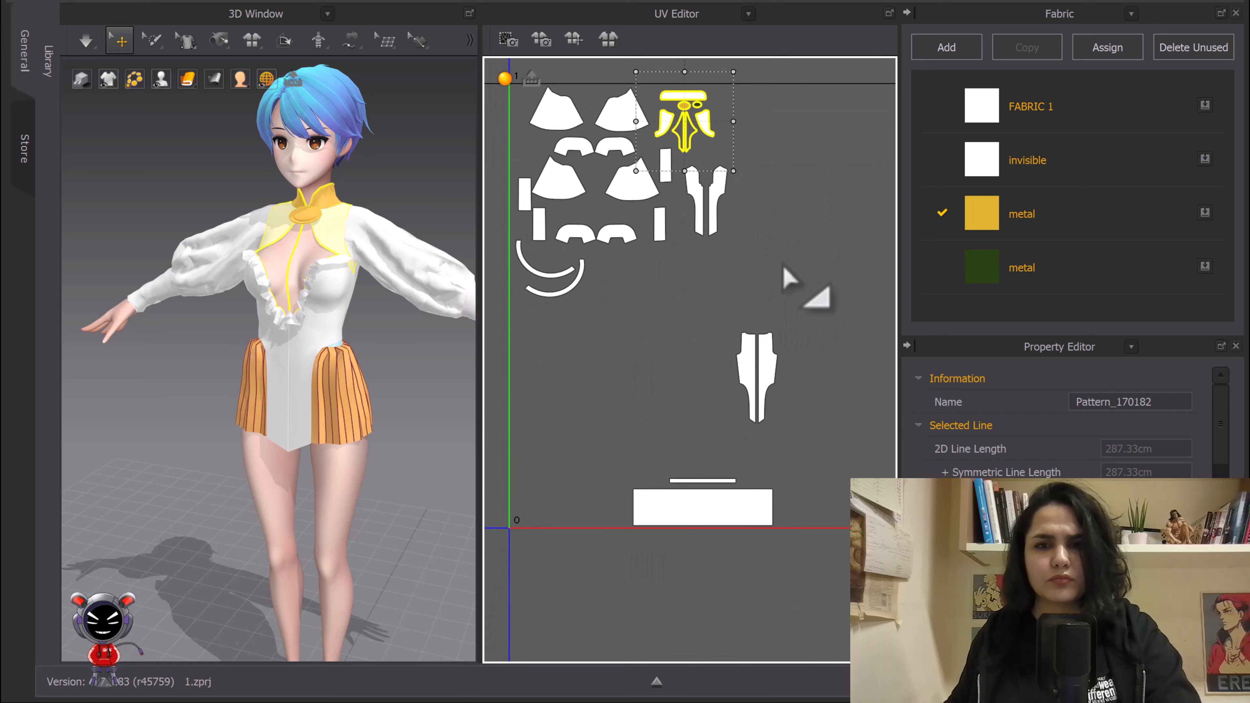
# Step: Move the two long back bodice pieces up in the UV tile, directly below the front bodice pieces
pyautogui.click(733, 305)
pyautogui.moveTo(720, 287); pyautogui.dragTo(811, 446)
pyautogui.moveTo(758, 377); pyautogui.dragTo(686, 283)
# Step: Move the skirt panel and its waistband strip together to just below the curved ruffle strips, inside the UV tile
pyautogui.moveTo(596, 434); pyautogui.dragTo(782, 561)
pyautogui.moveTo(754, 516); pyautogui.dragTo(670, 367)
pyautogui.scroll(4, 563, 273)
pyautogui.moveTo(563, 273); pyautogui.dragTo(665, 356, button='middle')
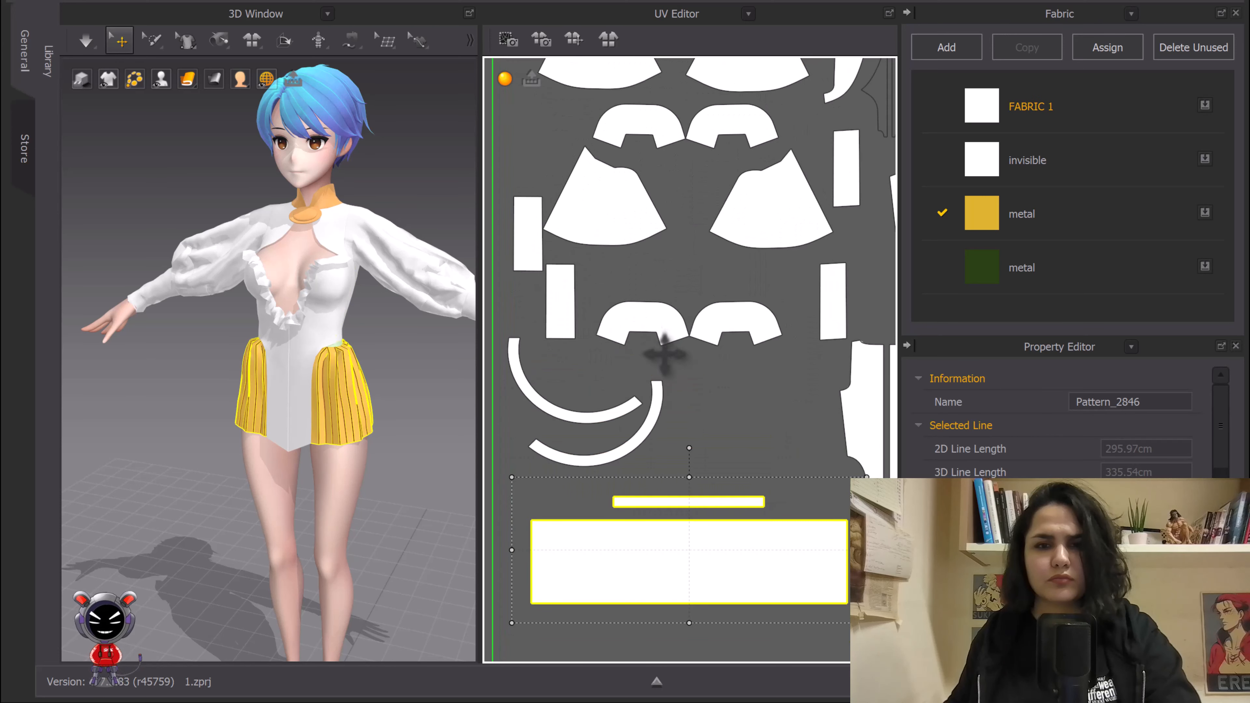
pyautogui.scroll(-4, 665, 340)
pyautogui.click(742, 433)
pyautogui.scroll(-5, 742, 436)
pyautogui.moveTo(540, 132); pyautogui.dragTo(790, 416)
pyautogui.click(740, 317)
pyautogui.scroll(4, 739, 317)
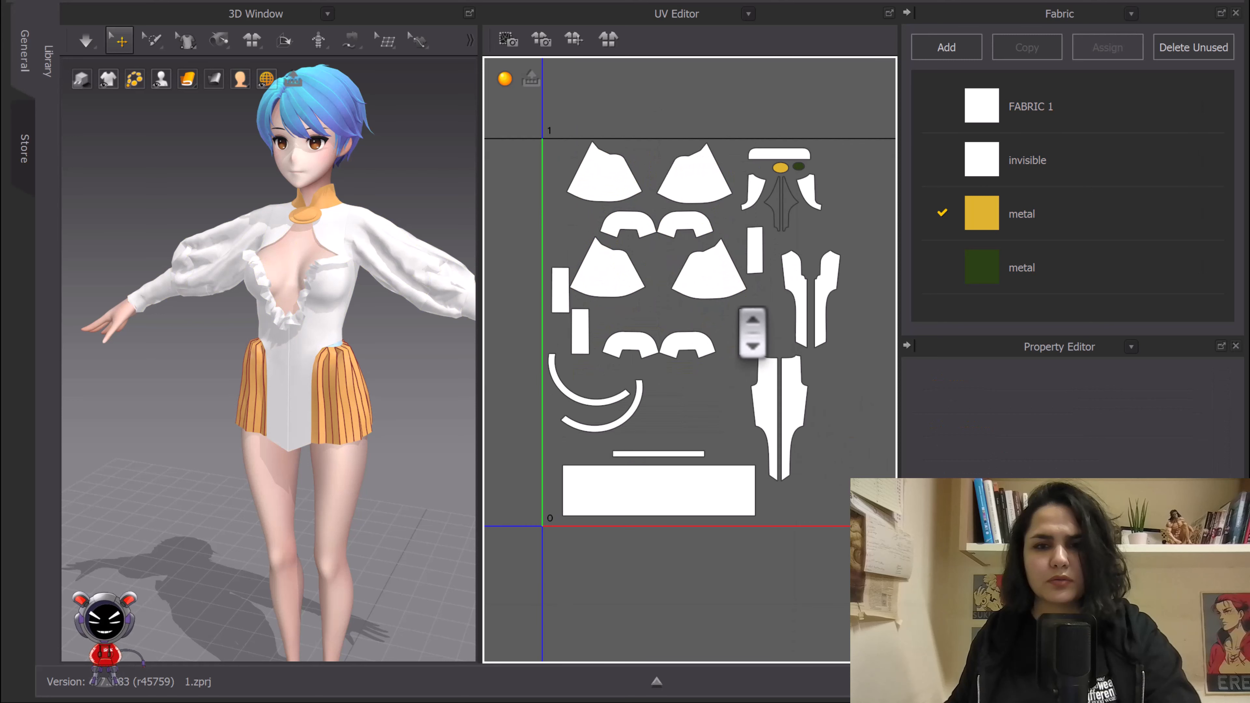
# Step: Move the two narrow cuff pieces beside the bodice into the gap between the lower pair of flared sleeve pieces
pyautogui.moveTo(688, 327); pyautogui.dragTo(707, 328, button='middle')
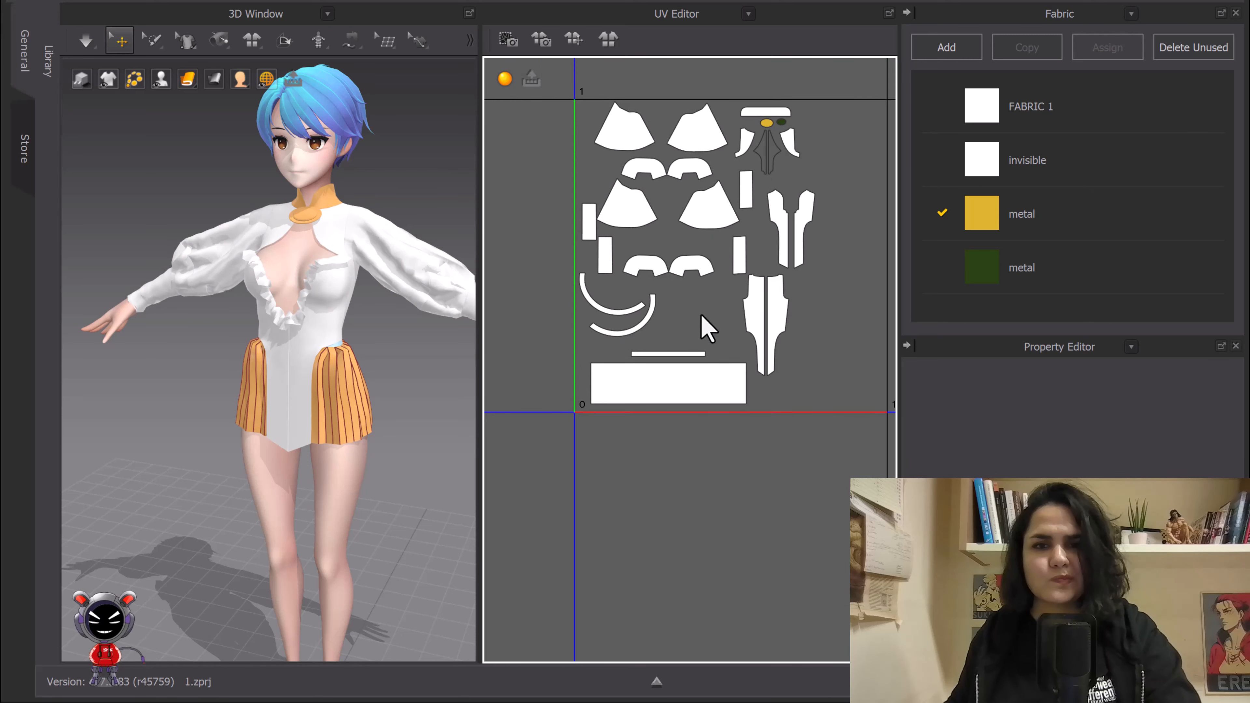
pyautogui.moveTo(795, 262); pyautogui.dragTo(788, 260, button='middle')
pyautogui.moveTo(790, 385); pyautogui.dragTo(756, 369, button='middle')
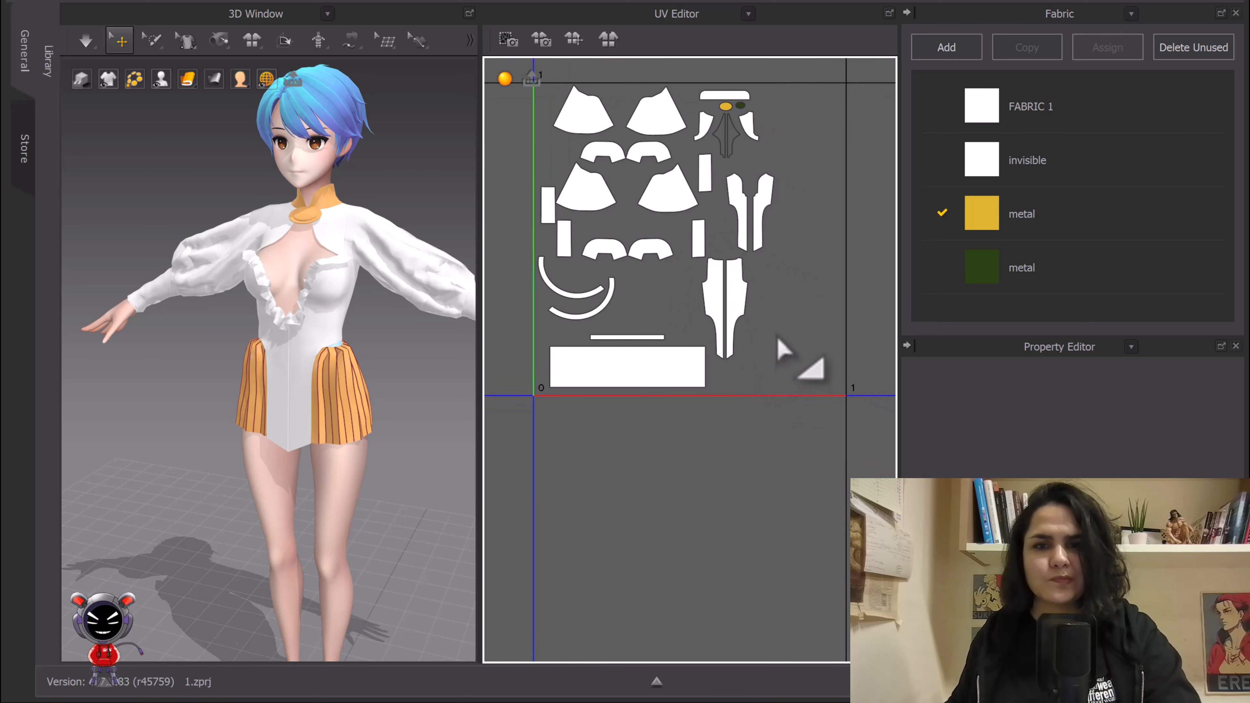
pyautogui.scroll(5, 778, 345)
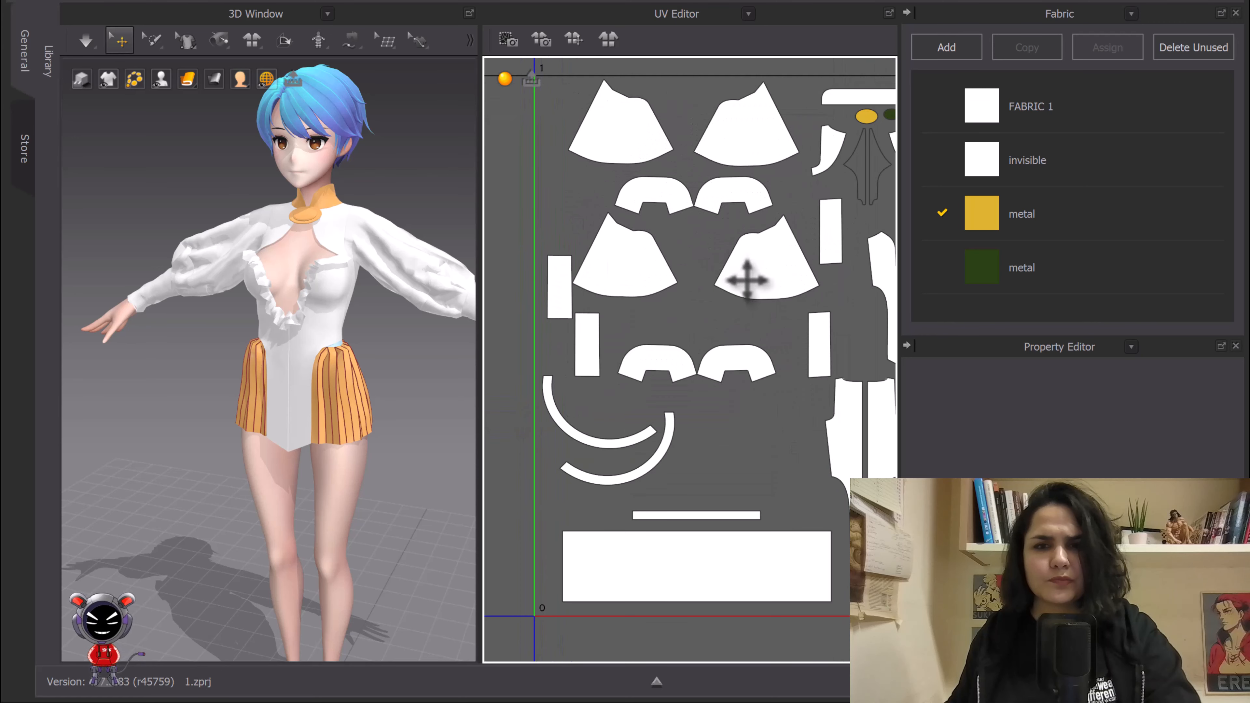
pyautogui.moveTo(796, 363); pyautogui.dragTo(773, 281, button='middle')
pyautogui.moveTo(793, 275); pyautogui.dragTo(675, 241)
pyautogui.moveTo(808, 153); pyautogui.dragTo(682, 168)
# Step: Pack the topmost pair of flared sleeve pieces tightly into the UV tile's corner and move one upper arched piece beneath them
pyautogui.moveTo(692, 195); pyautogui.dragTo(731, 337, button='middle')
pyautogui.scroll(2, 598, 256)
pyautogui.click(595, 254)
pyautogui.moveTo(658, 190); pyautogui.dragTo(623, 194)
pyautogui.moveTo(800, 190); pyautogui.dragTo(732, 190)
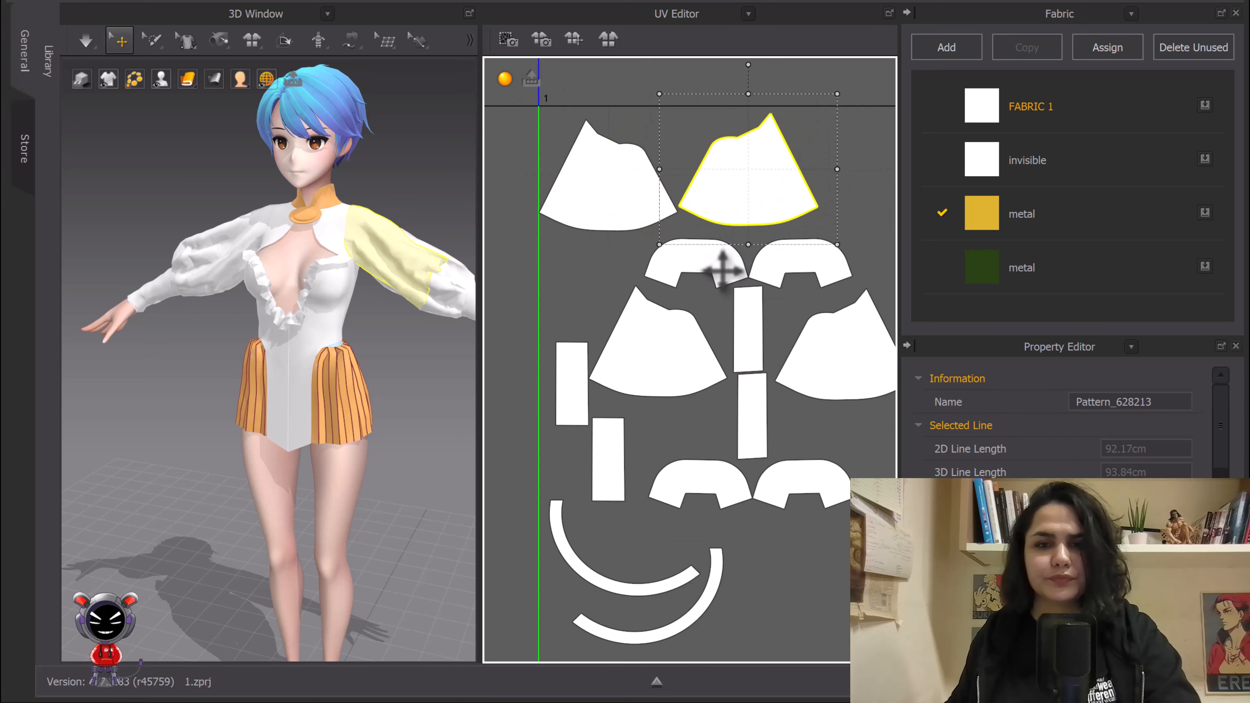
pyautogui.moveTo(722, 270); pyautogui.dragTo(628, 271)
# Step: Nudge the second-row flared sleeve piece slightly downward and move the other upper arched piece beside its twin
pyautogui.moveTo(747, 325); pyautogui.dragTo(717, 238, button='middle')
pyautogui.click(681, 216)
pyautogui.click(664, 270)
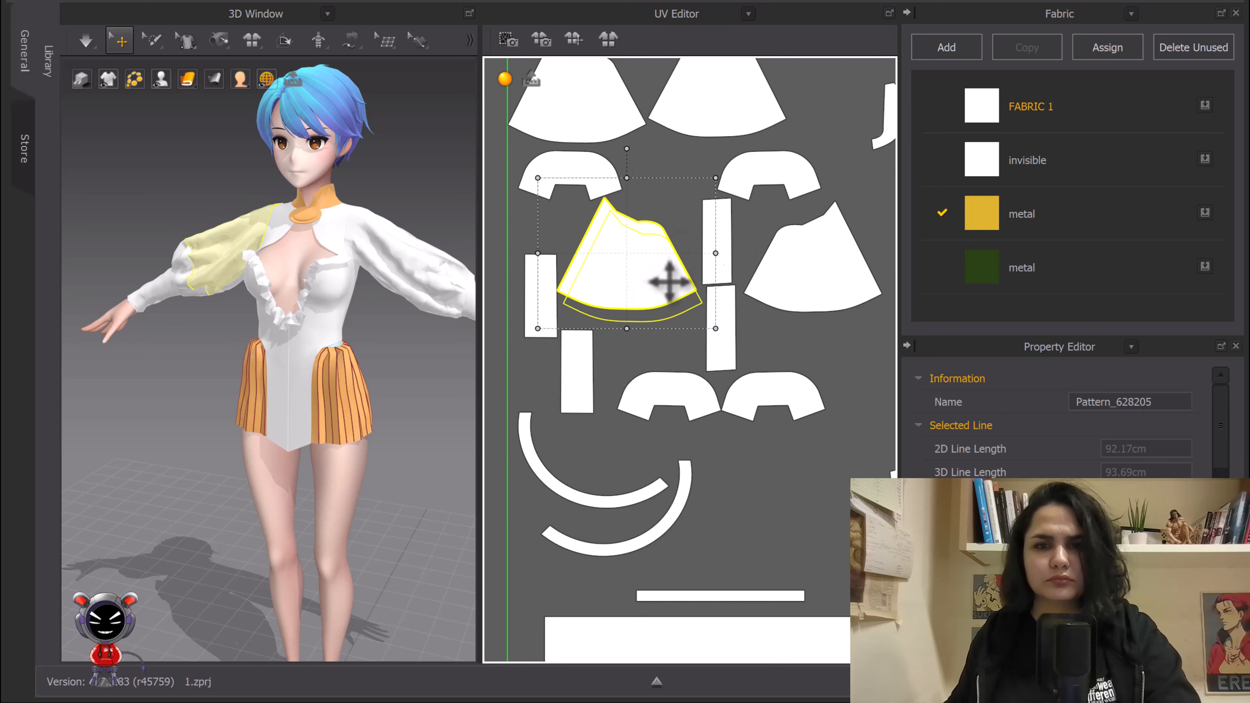
pyautogui.moveTo(669, 282); pyautogui.dragTo(669, 282)
pyautogui.click(703, 194)
pyautogui.moveTo(761, 182); pyautogui.dragTo(671, 175)
# Step: Move the remaining flared sleeve piece up next to the upper arched pieces and set the two cuff pieces side by side
pyautogui.scroll(3, 748, 189)
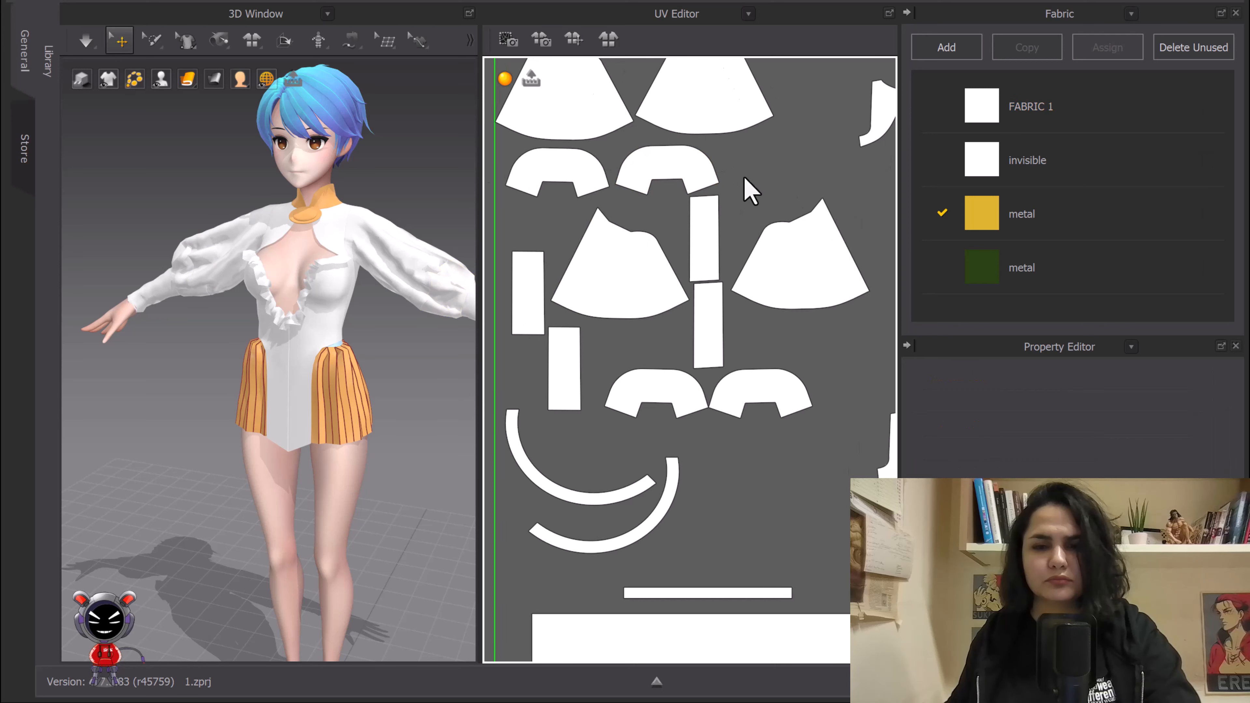
pyautogui.moveTo(748, 251); pyautogui.dragTo(732, 183)
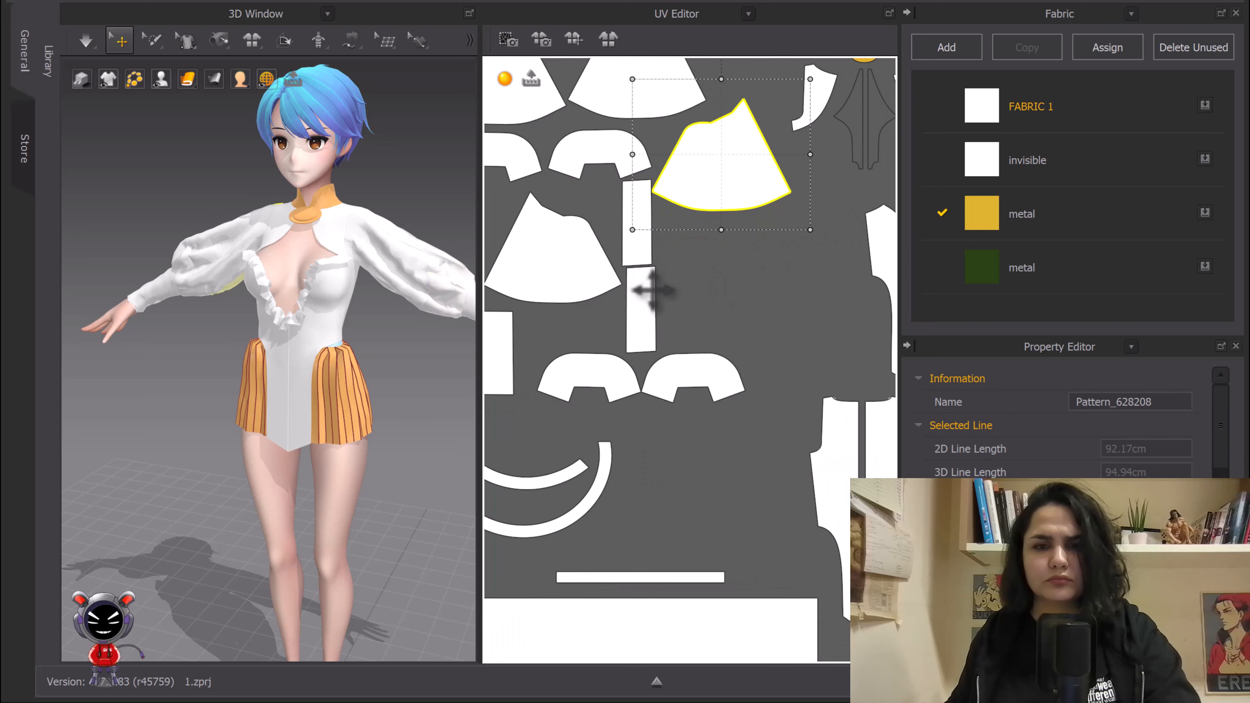
pyautogui.moveTo(652, 290); pyautogui.dragTo(704, 272)
pyautogui.moveTo(639, 248); pyautogui.dragTo(645, 305)
pyautogui.click(744, 311)
pyautogui.scroll(-5, 740, 308)
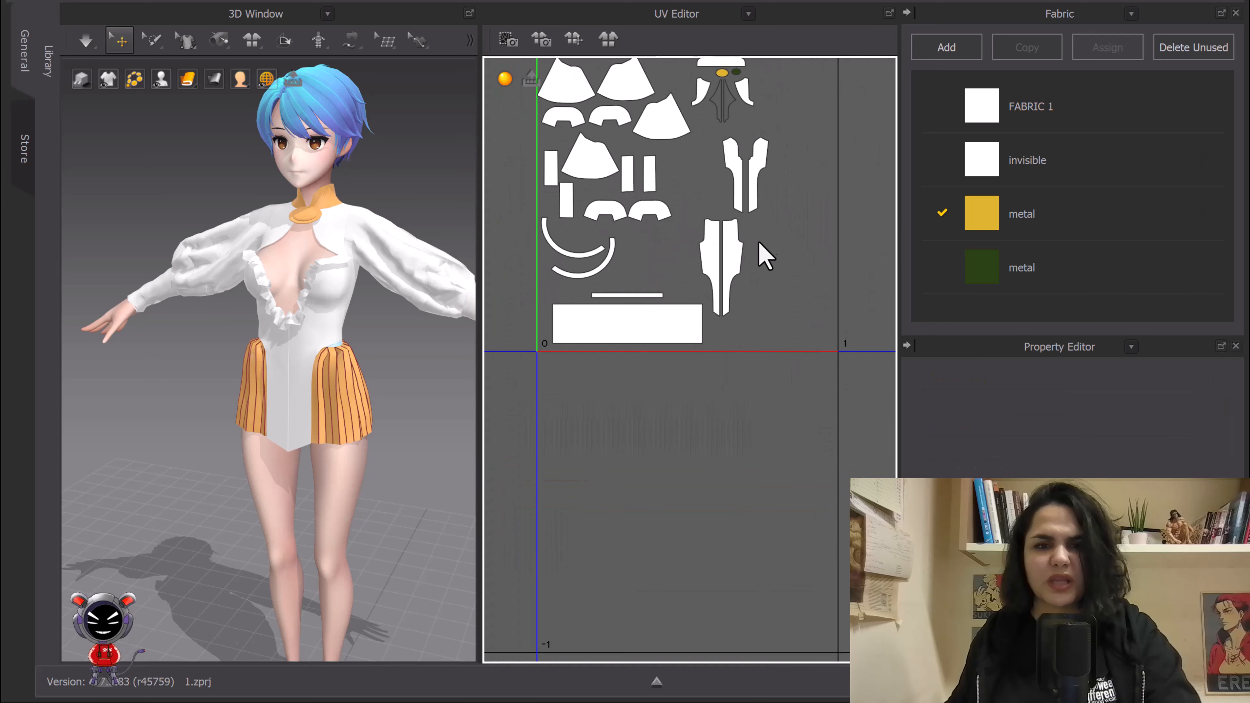
# Step: Nudge the lower curved ruffle strip up closer to the other ruffle strip
pyautogui.scroll(2, 639, 212)
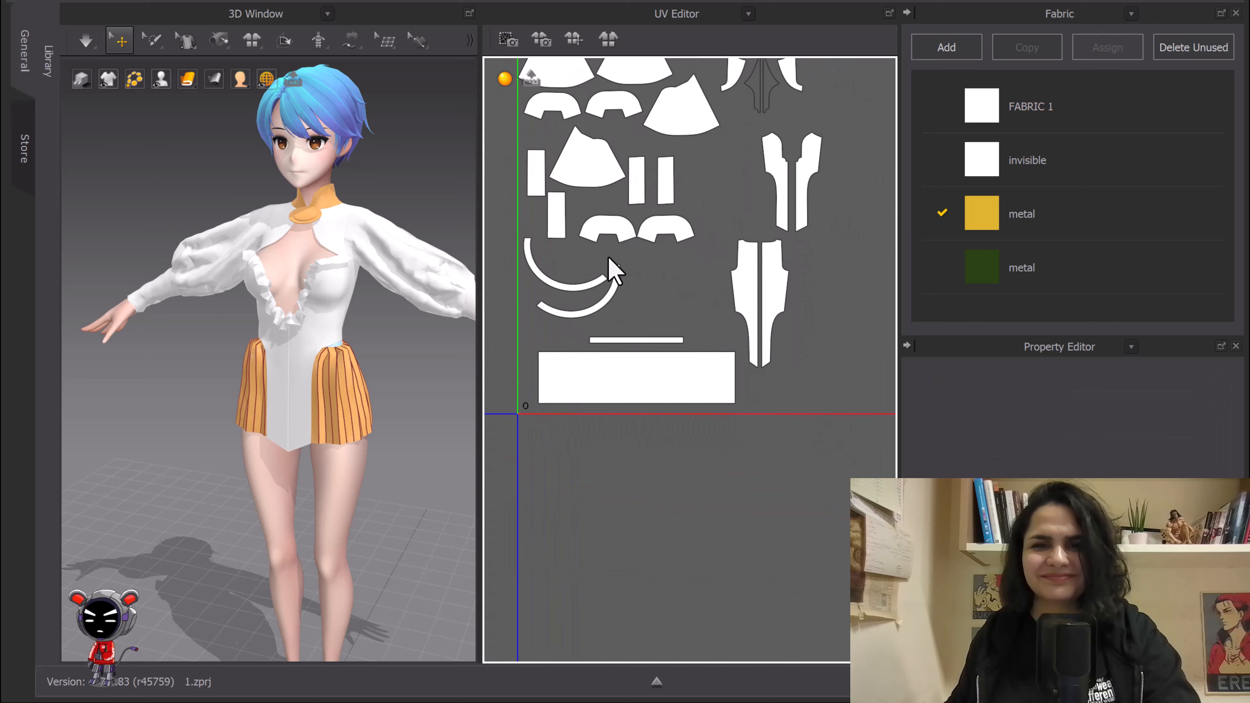
pyautogui.moveTo(662, 280); pyautogui.dragTo(674, 364, button='right')
pyautogui.moveTo(618, 385)
pyautogui.mouseDown()
pyautogui.moveTo(620, 365)
pyautogui.moveTo(641, 388)
pyautogui.mouseUp()
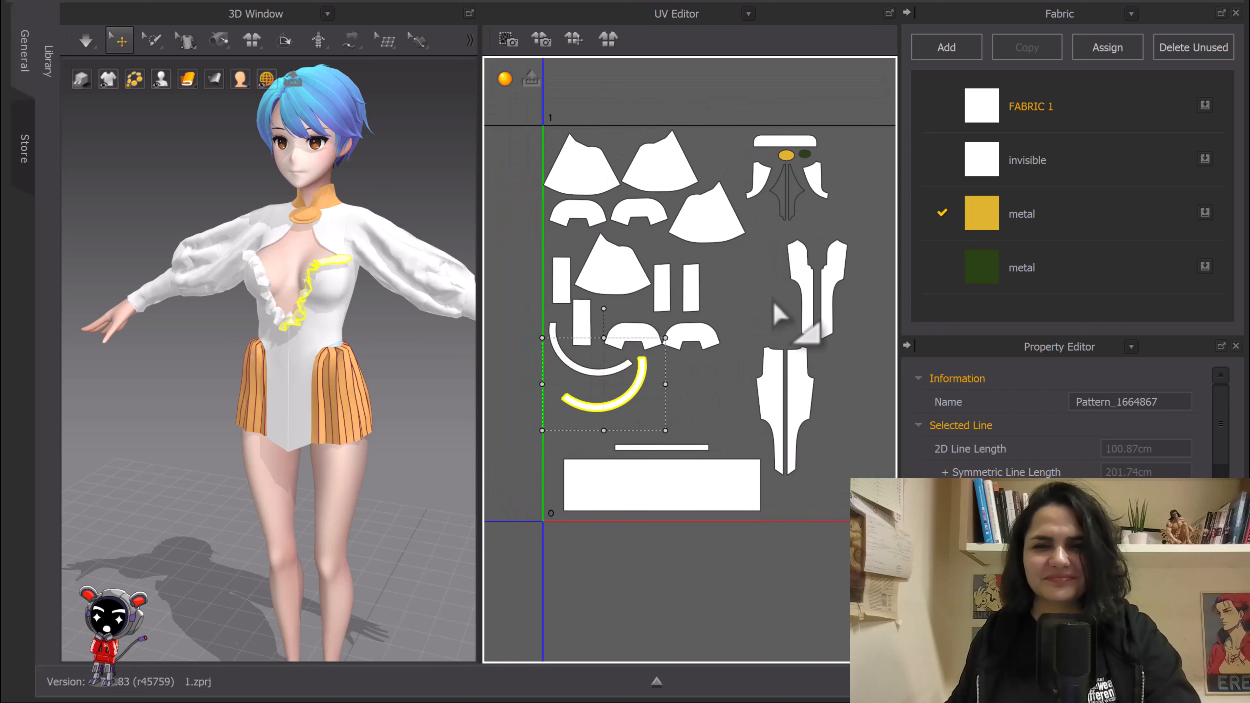
# Step: Move the front bodice pieces closer under the neckline pieces and place the long back bodice pieces beside the lower arched pieces
pyautogui.moveTo(759, 252); pyautogui.dragTo(728, 256, button='middle')
pyautogui.moveTo(728, 232); pyautogui.dragTo(839, 350)
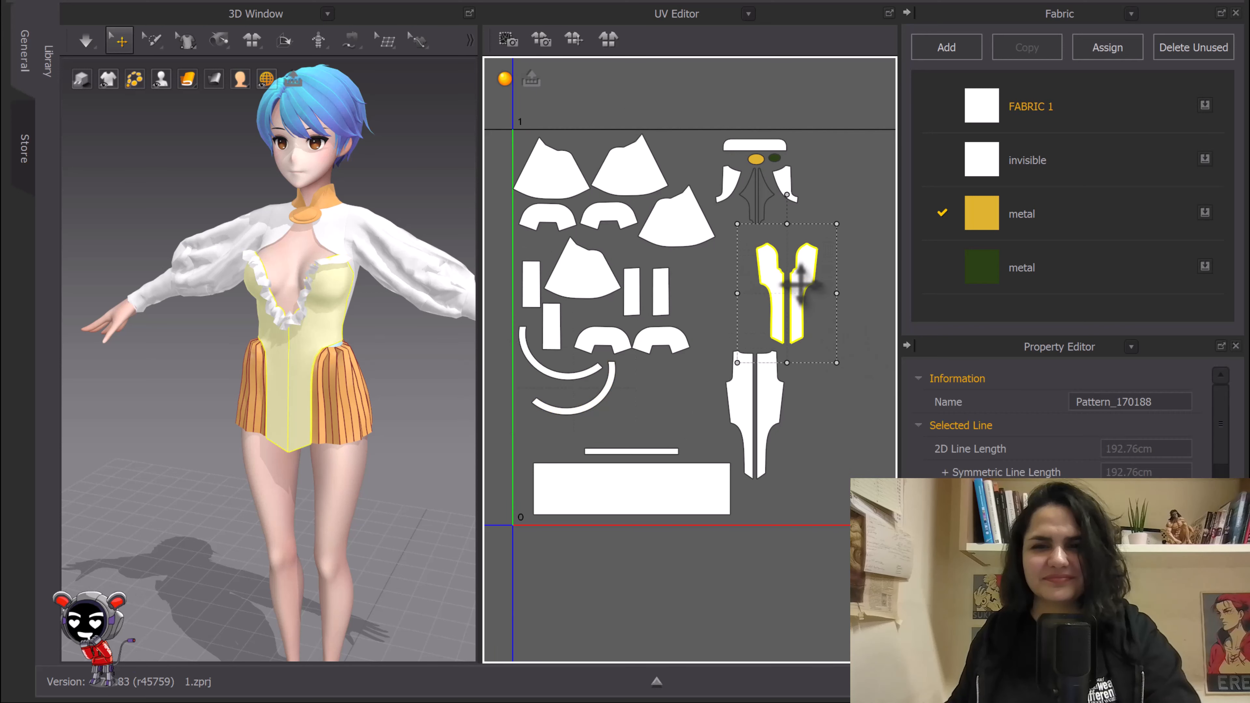
pyautogui.moveTo(801, 289); pyautogui.dragTo(775, 272)
pyautogui.click(713, 403)
pyautogui.moveTo(710, 324); pyautogui.dragTo(806, 495)
pyautogui.moveTo(761, 389); pyautogui.dragTo(722, 309)
pyautogui.click(805, 327)
# Step: Nudge the front bodice pieces slightly down and away from the back bodice pieces
pyautogui.moveTo(809, 326); pyautogui.dragTo(770, 367, button='middle')
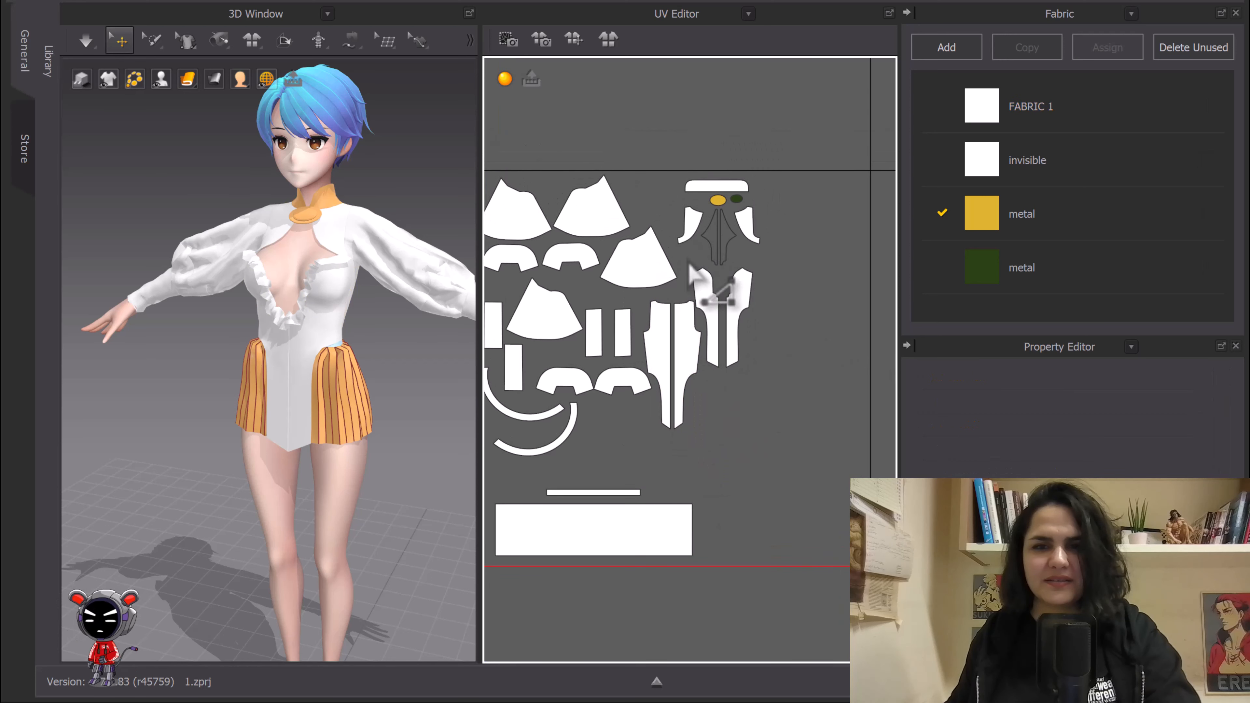
pyautogui.moveTo(688, 261); pyautogui.dragTo(798, 388)
pyautogui.moveTo(733, 279); pyautogui.dragTo(740, 287)
pyautogui.click(781, 434)
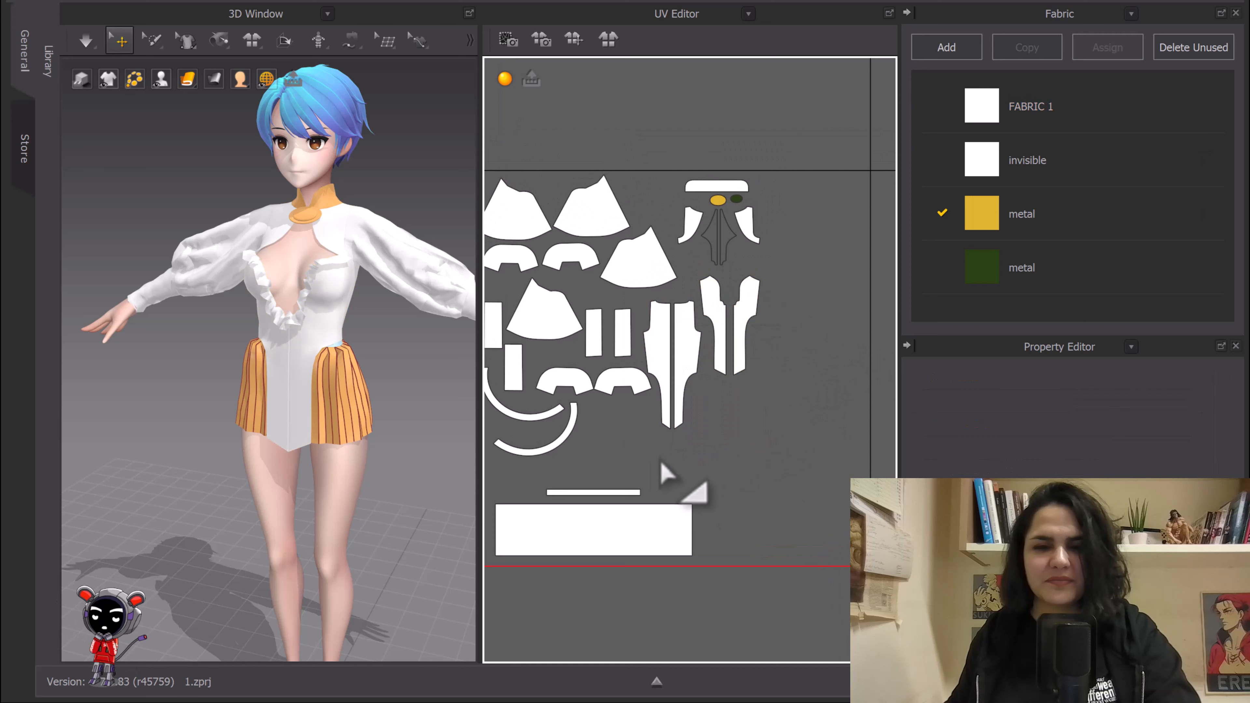
# Step: Move the waistband strip up beside the ruffle strips and shift the skirt panel up beneath the bodice pieces
pyautogui.moveTo(619, 492); pyautogui.dragTo(639, 444)
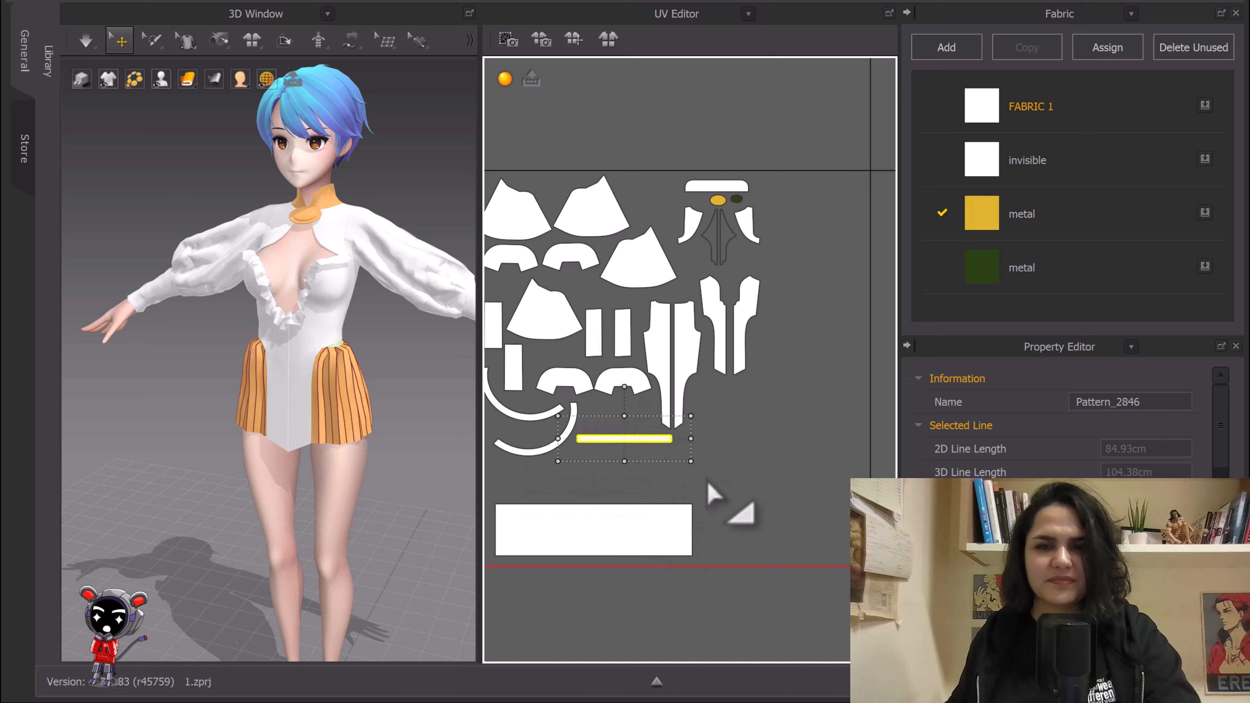
pyautogui.click(735, 507)
pyautogui.moveTo(746, 457); pyautogui.dragTo(779, 401, button='middle')
pyautogui.moveTo(711, 464); pyautogui.dragTo(731, 433)
pyautogui.scroll(-5, 738, 442)
pyautogui.moveTo(757, 468); pyautogui.dragTo(706, 369, button='middle')
pyautogui.moveTo(548, 127); pyautogui.dragTo(734, 344)
pyautogui.click(775, 402)
pyautogui.moveTo(686, 177); pyautogui.dragTo(809, 355, button='middle')
pyautogui.scroll(5, 729, 234)
pyautogui.scroll(-6, 749, 257)
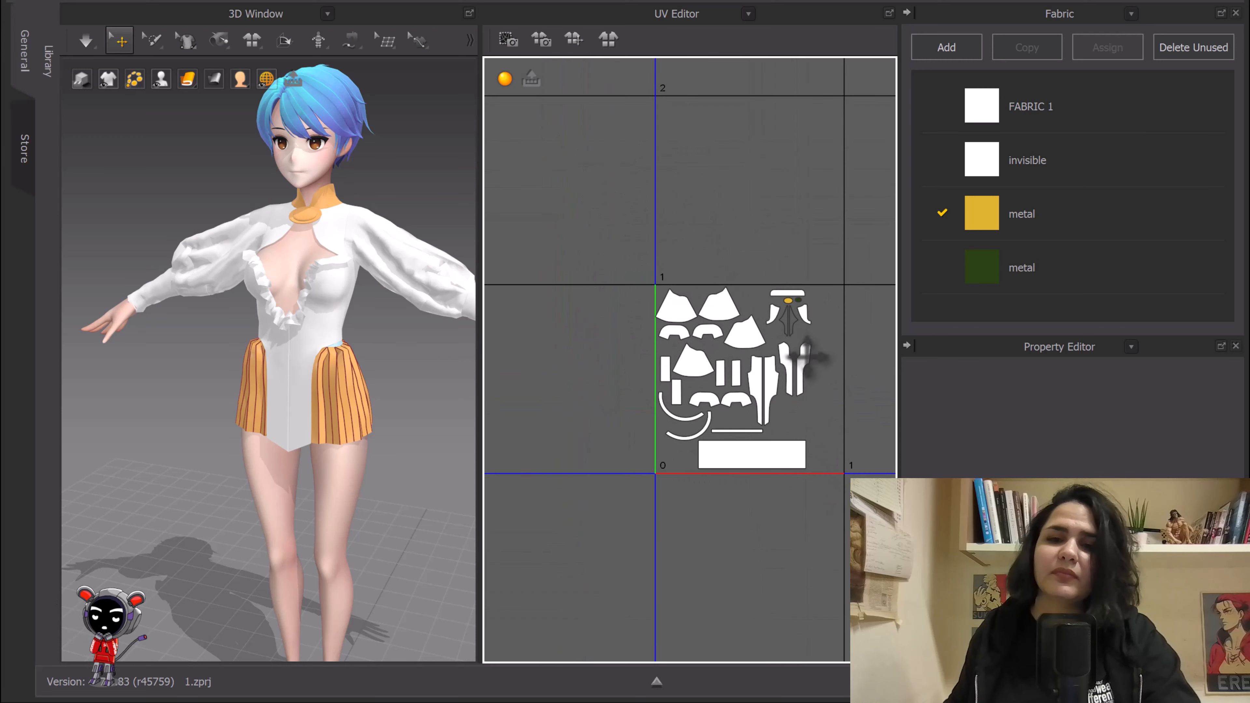
pyautogui.moveTo(790, 280); pyautogui.dragTo(694, 310)
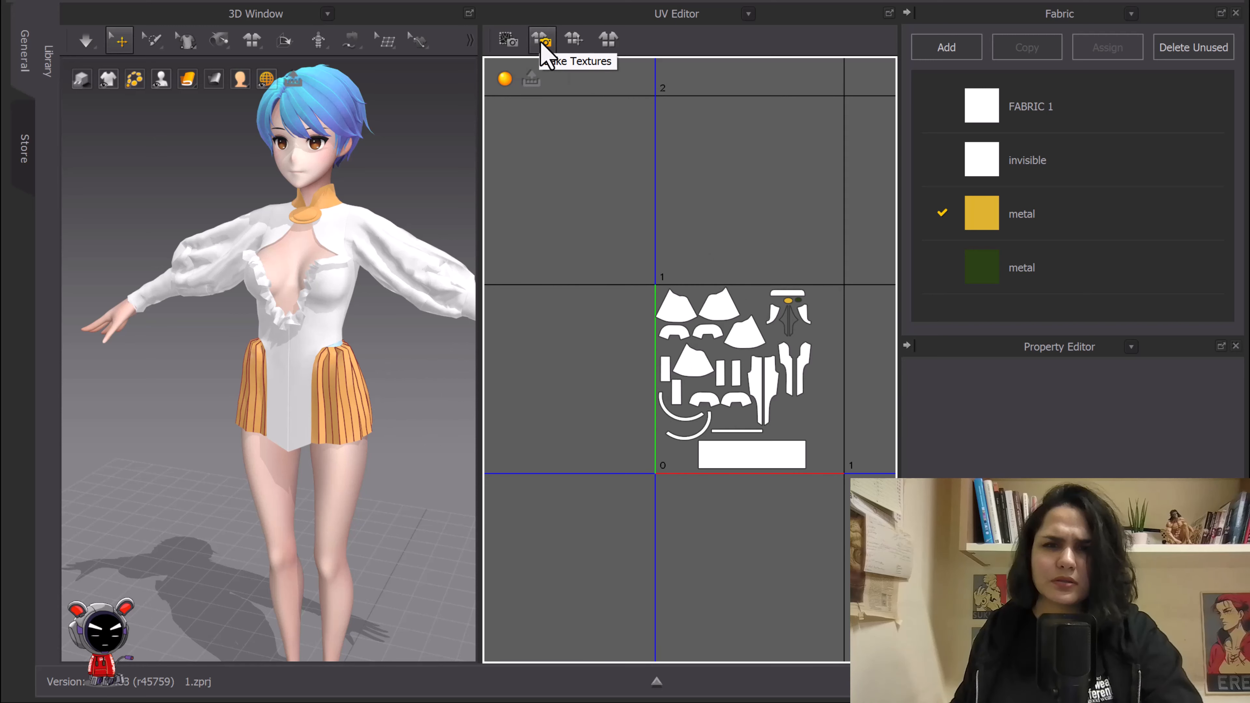
# Step: Open the UV Snapshot settings, set the size to 4096 pixels and close them without saving
pyautogui.click(509, 41)
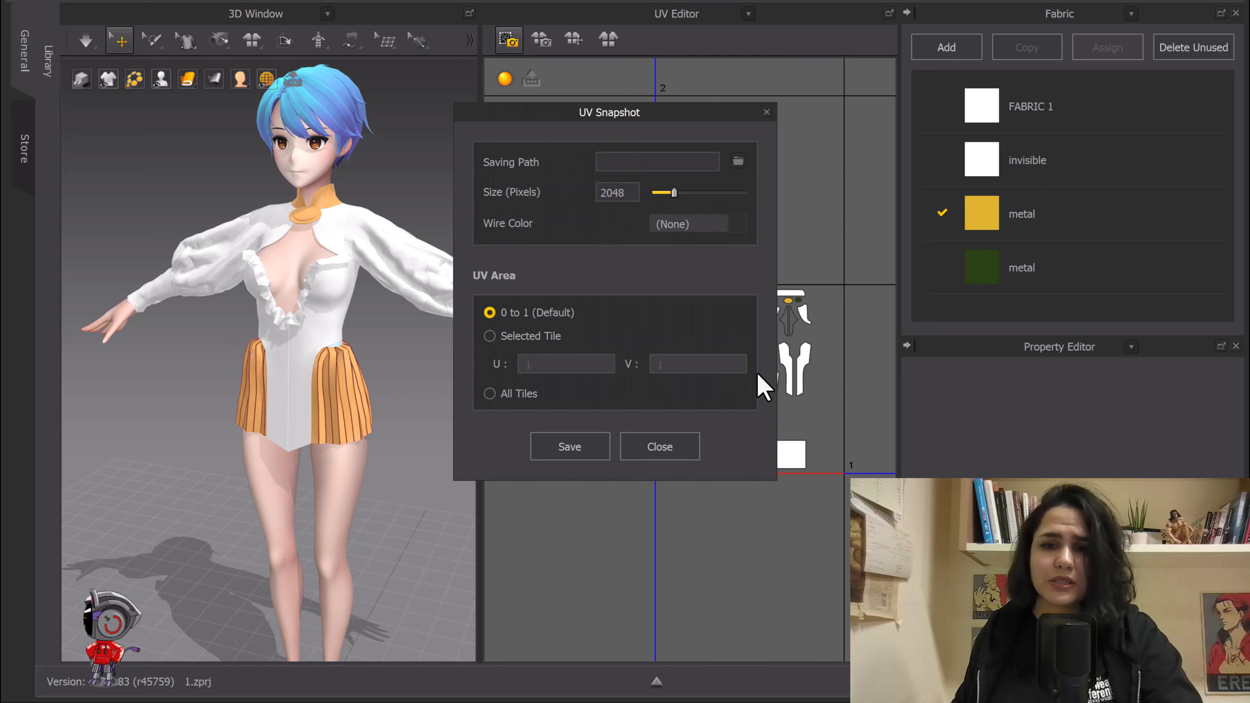
pyautogui.moveTo(680, 122); pyautogui.dragTo(534, 118)
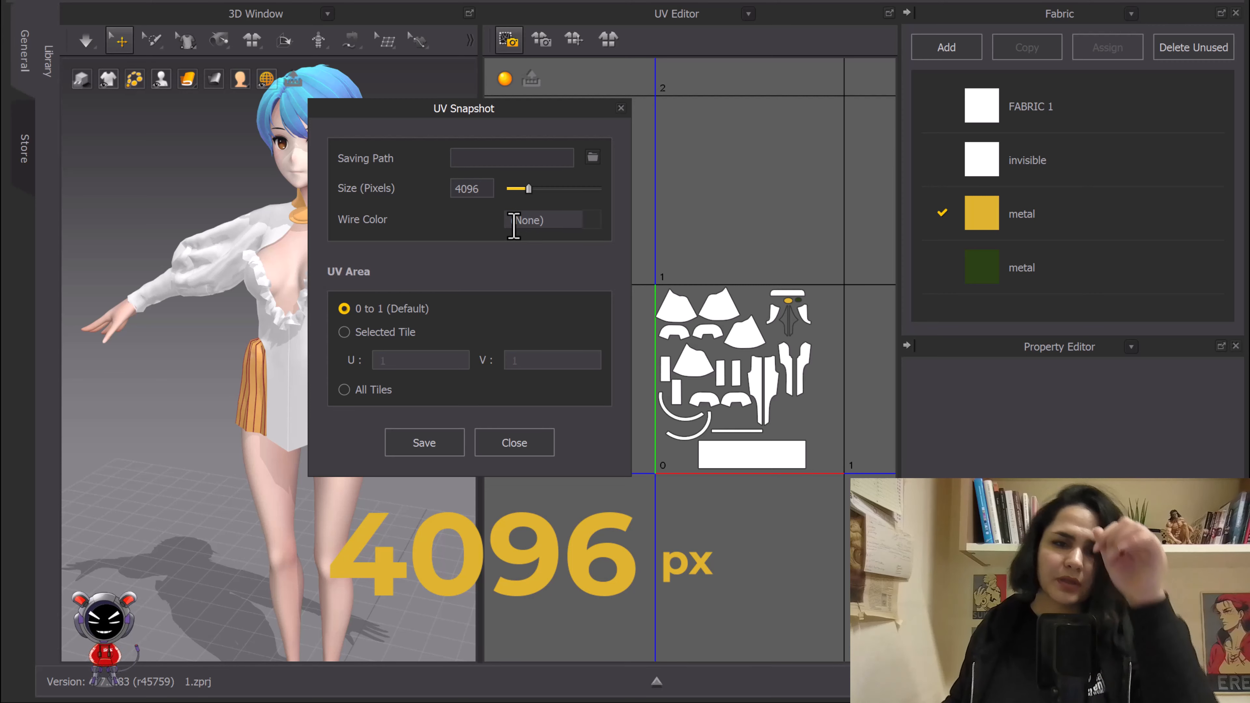
pyautogui.click(514, 442)
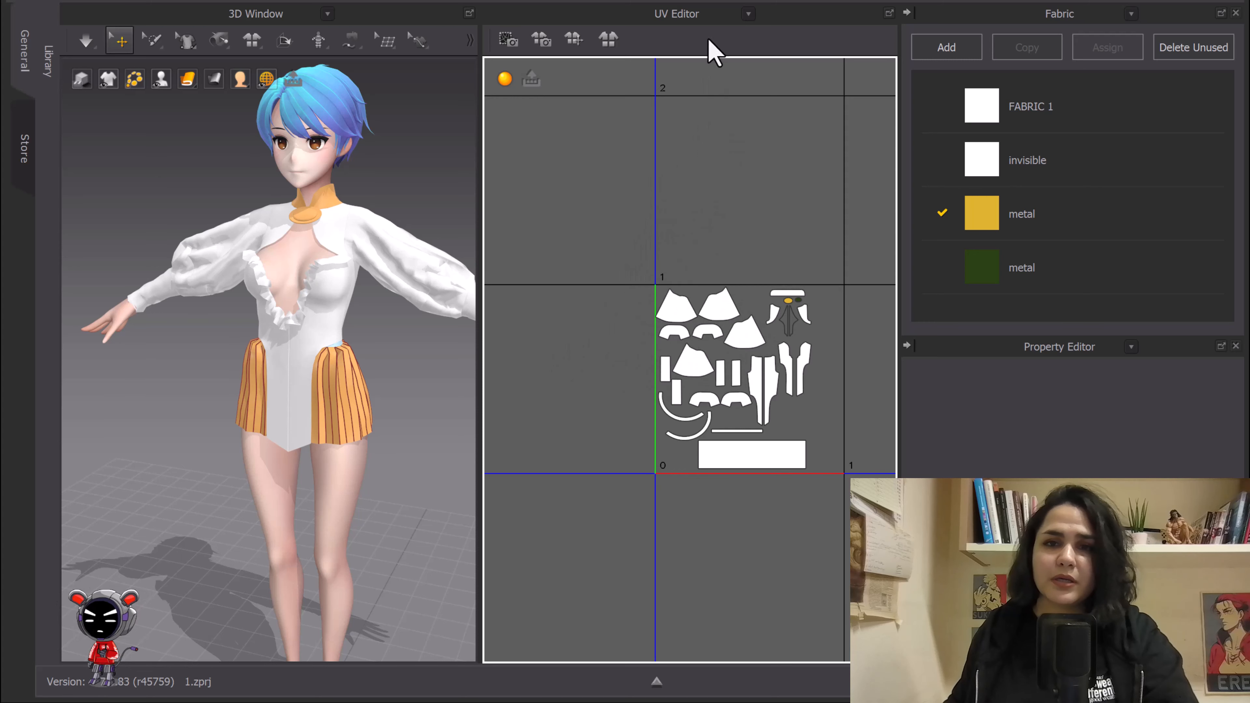
# Step: Show the 2D Pattern Window in place of the UV Editor and select the front bodice piece to review its properties
pyautogui.click(748, 13)
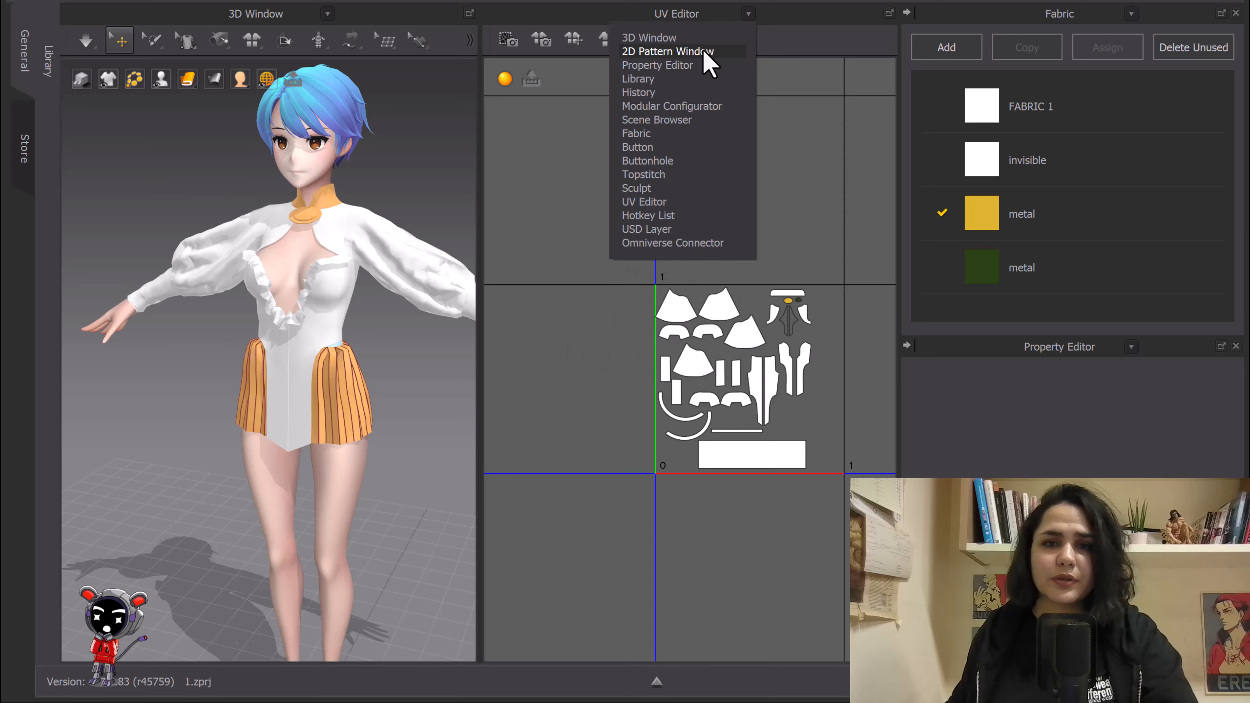
pyautogui.click(704, 52)
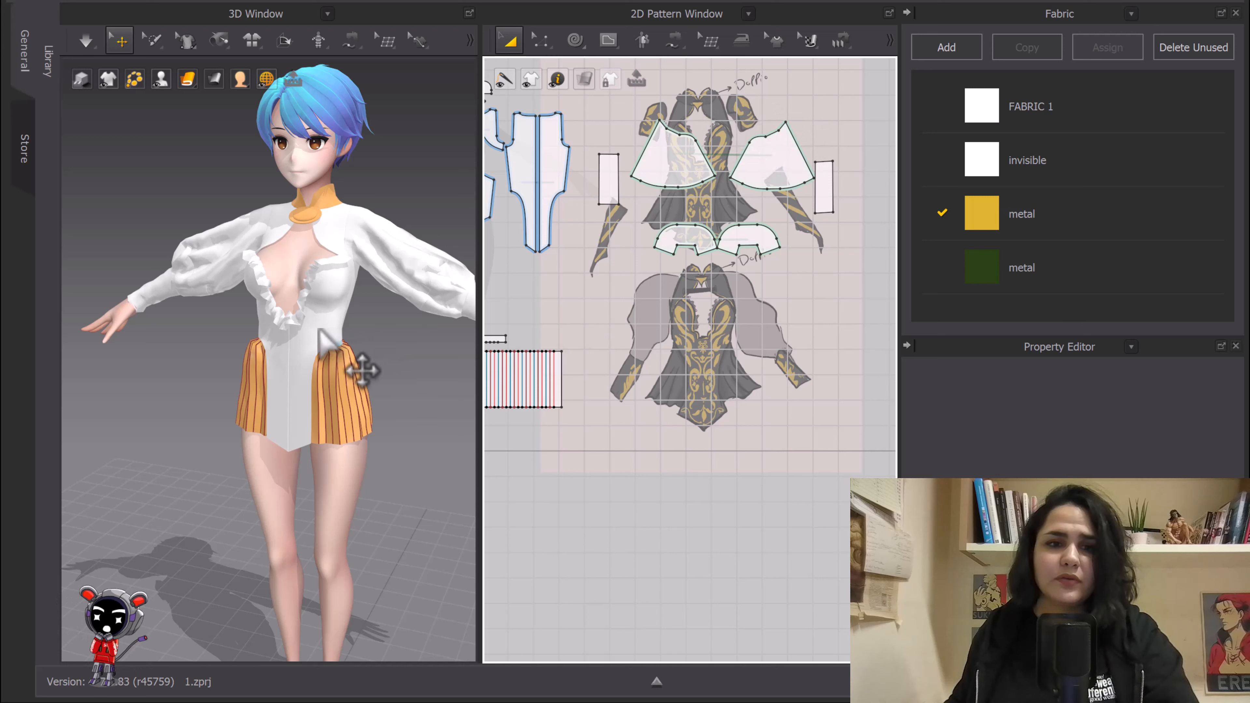
pyautogui.click(347, 347)
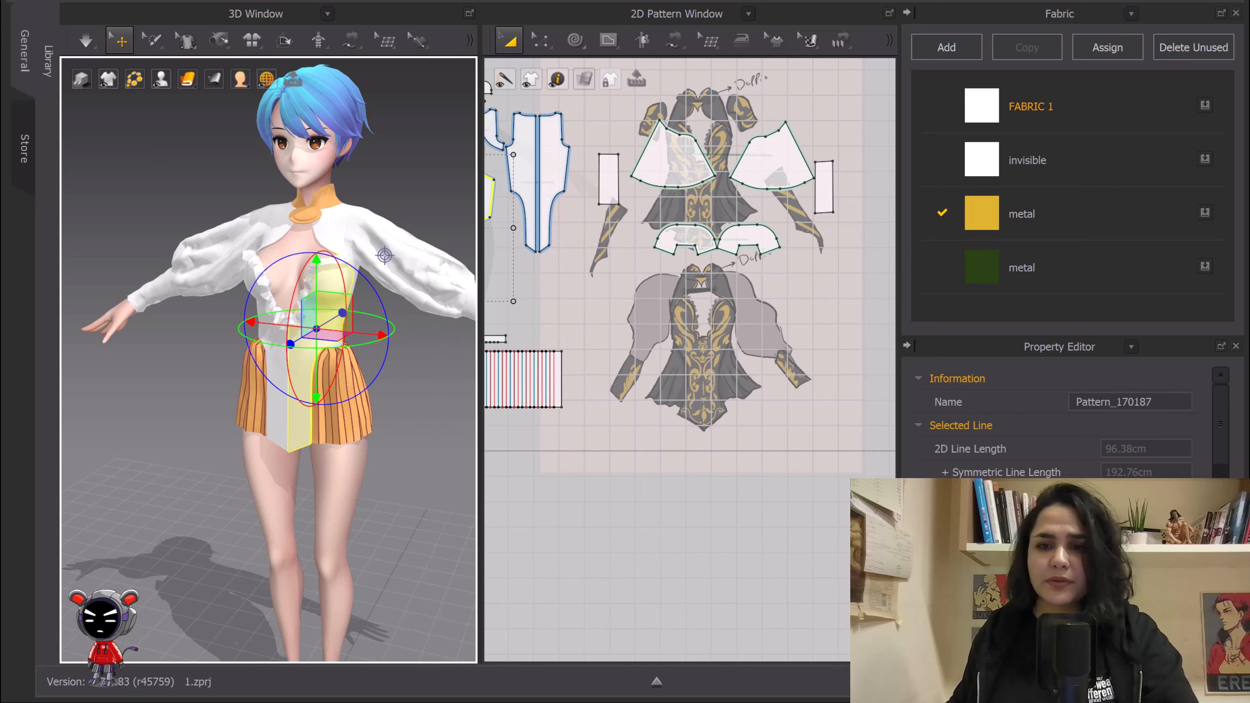
pyautogui.scroll(-5, 1058, 429)
pyautogui.scroll(4, 1058, 428)
pyautogui.scroll(-4, 1058, 429)
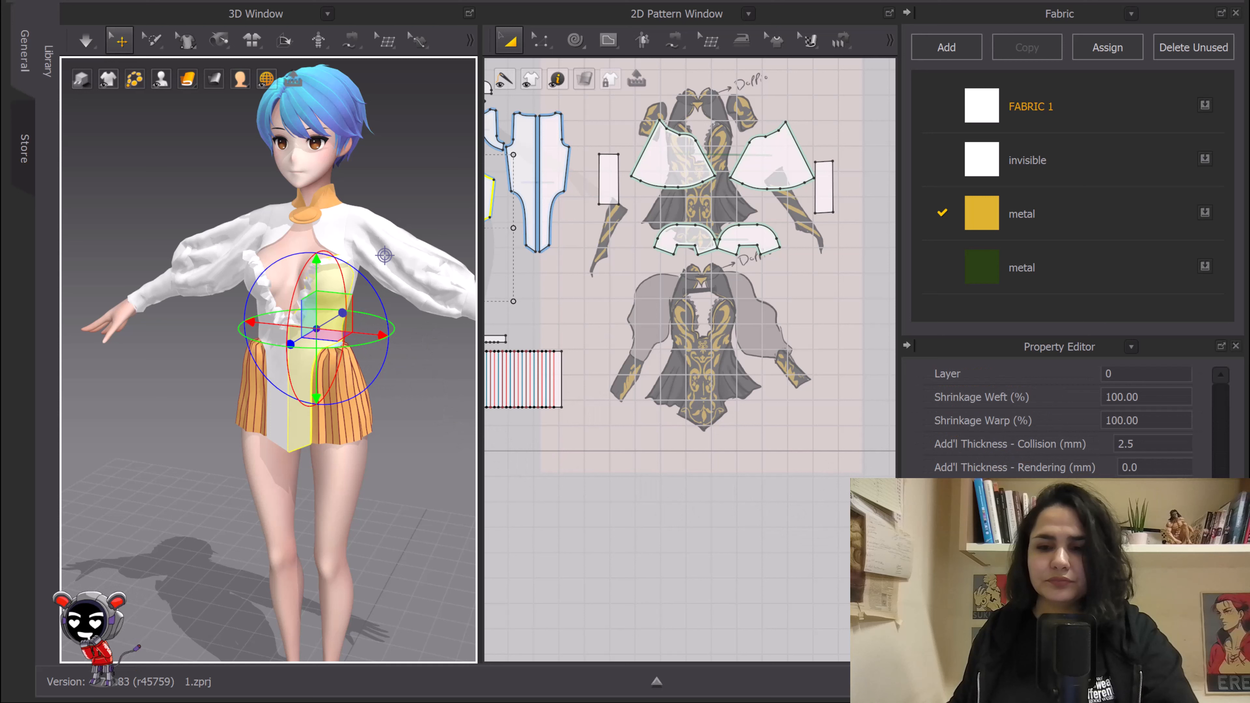
# Step: Select the FABRIC 1 fabric and review its material, texture mapping and reflection settings
pyautogui.click(1036, 111)
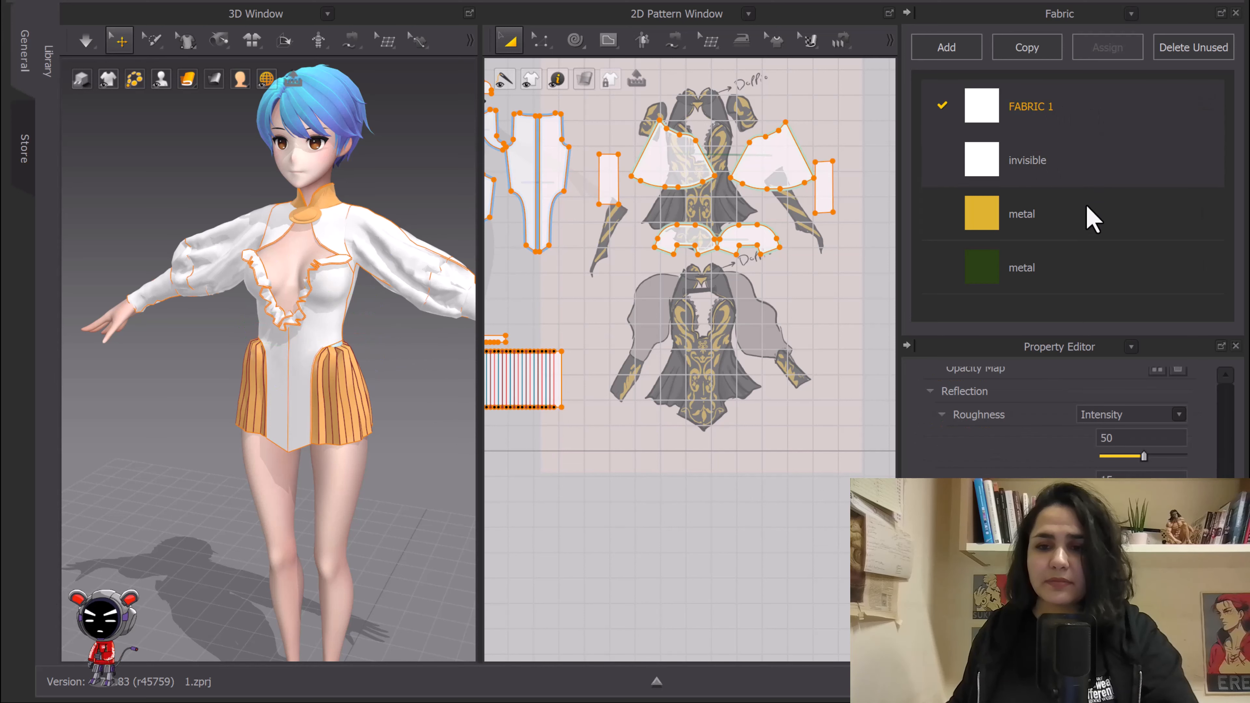
pyautogui.scroll(1, 1052, 458)
pyautogui.scroll(-1, 1053, 458)
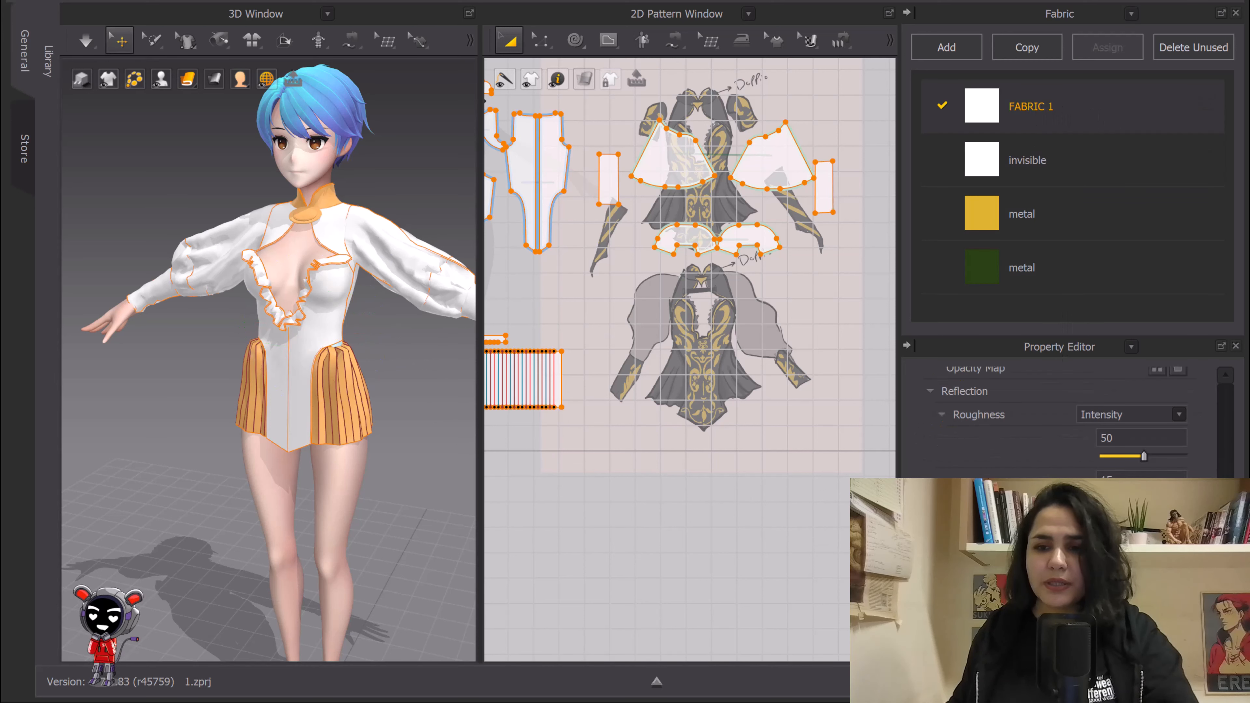
pyautogui.scroll(8, 1053, 458)
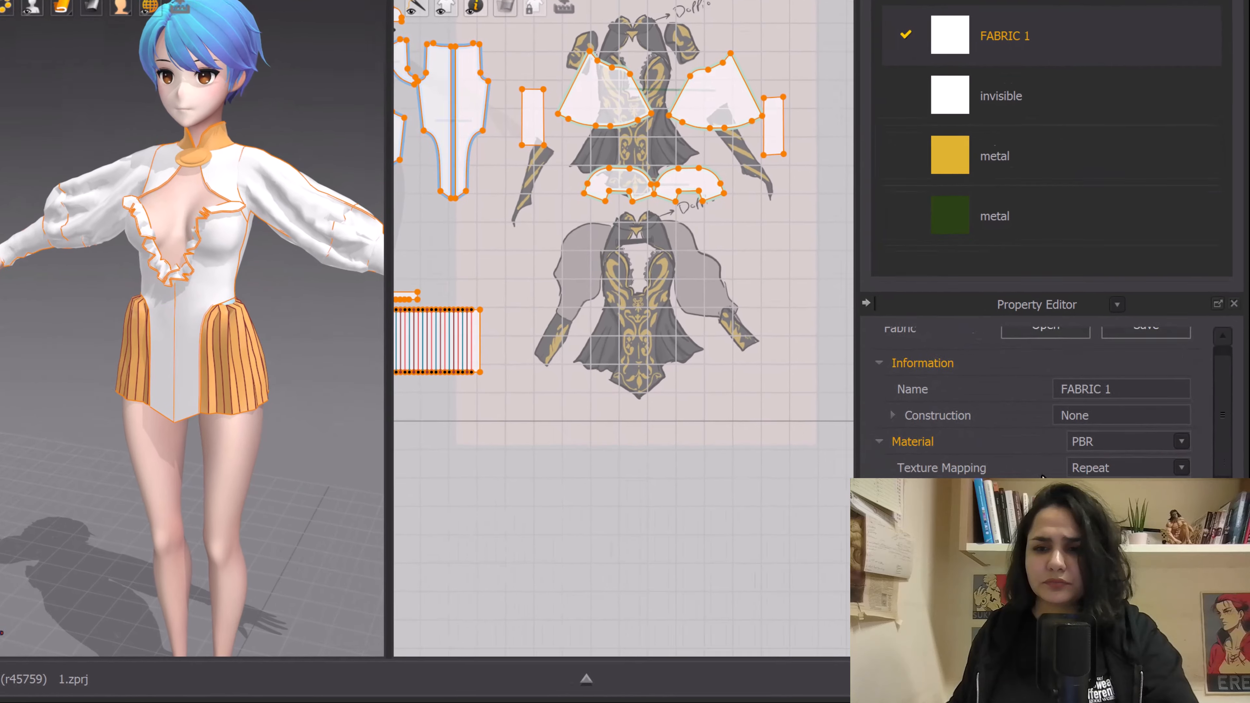
pyautogui.scroll(-3, 968, 472)
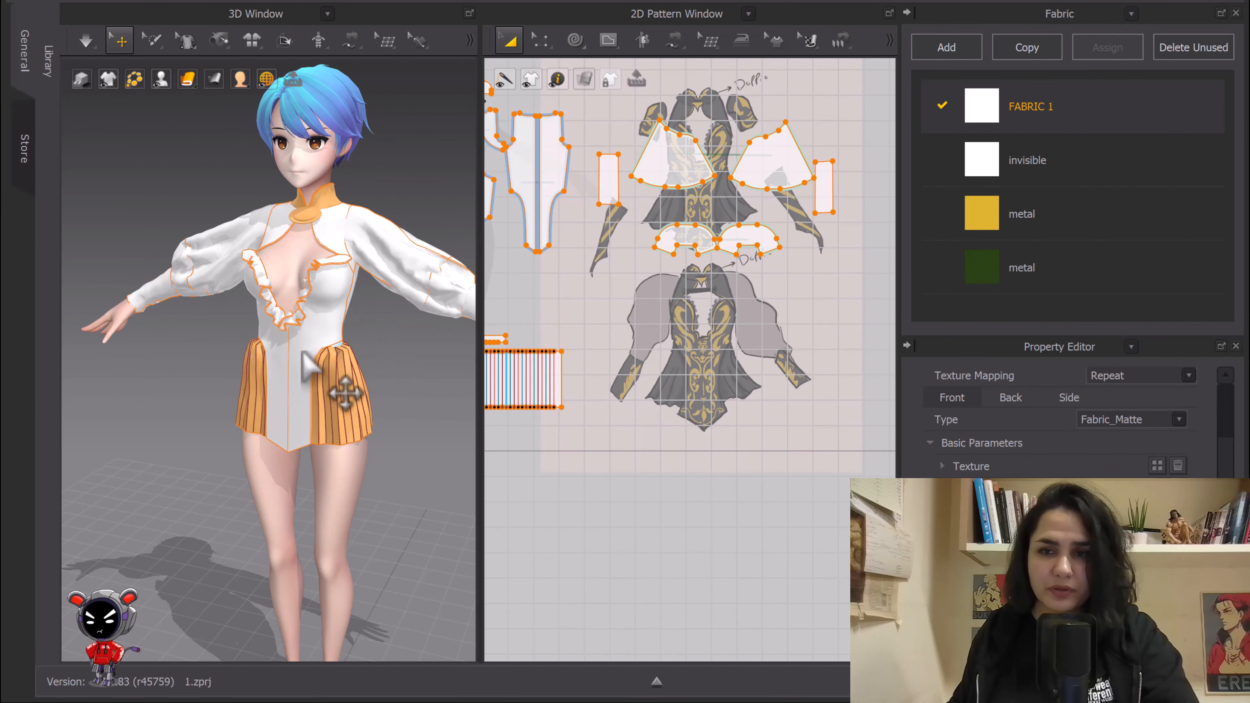
# Step: Clear the selection and examine the costume reference drawing's gold ornament design in the 2D pattern view
pyautogui.click(744, 473)
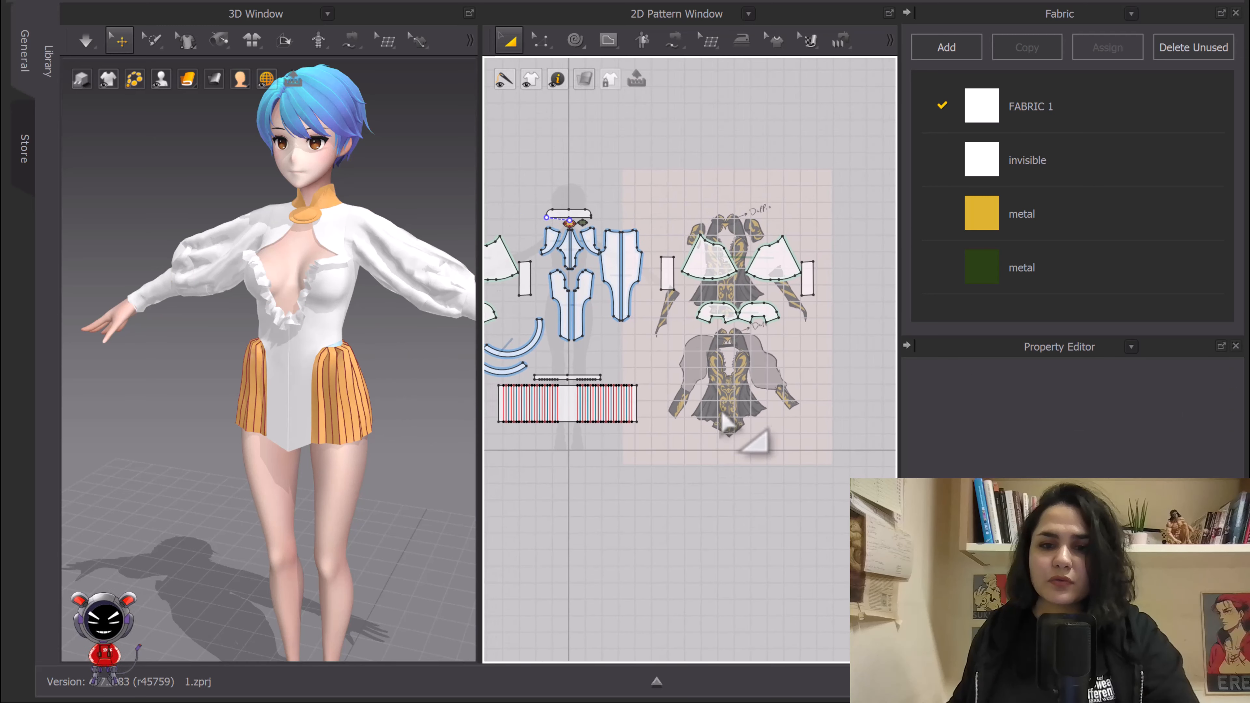
pyautogui.scroll(5, 748, 443)
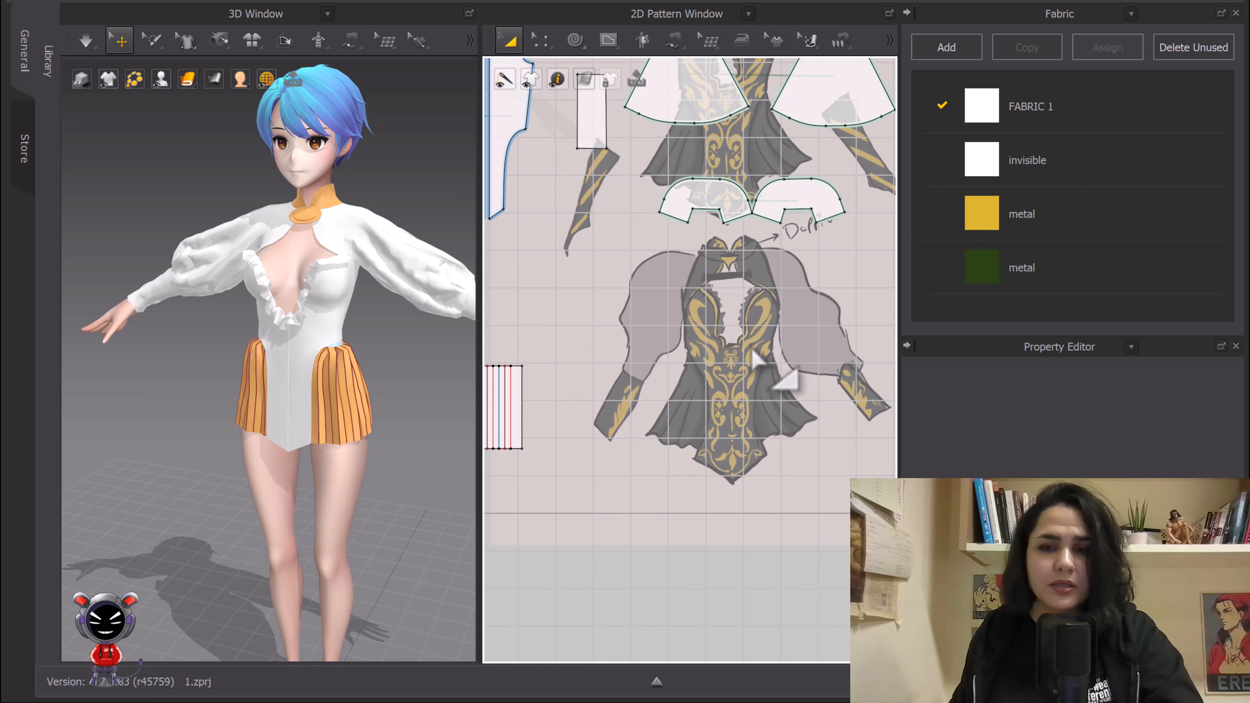
pyautogui.scroll(-5, 752, 348)
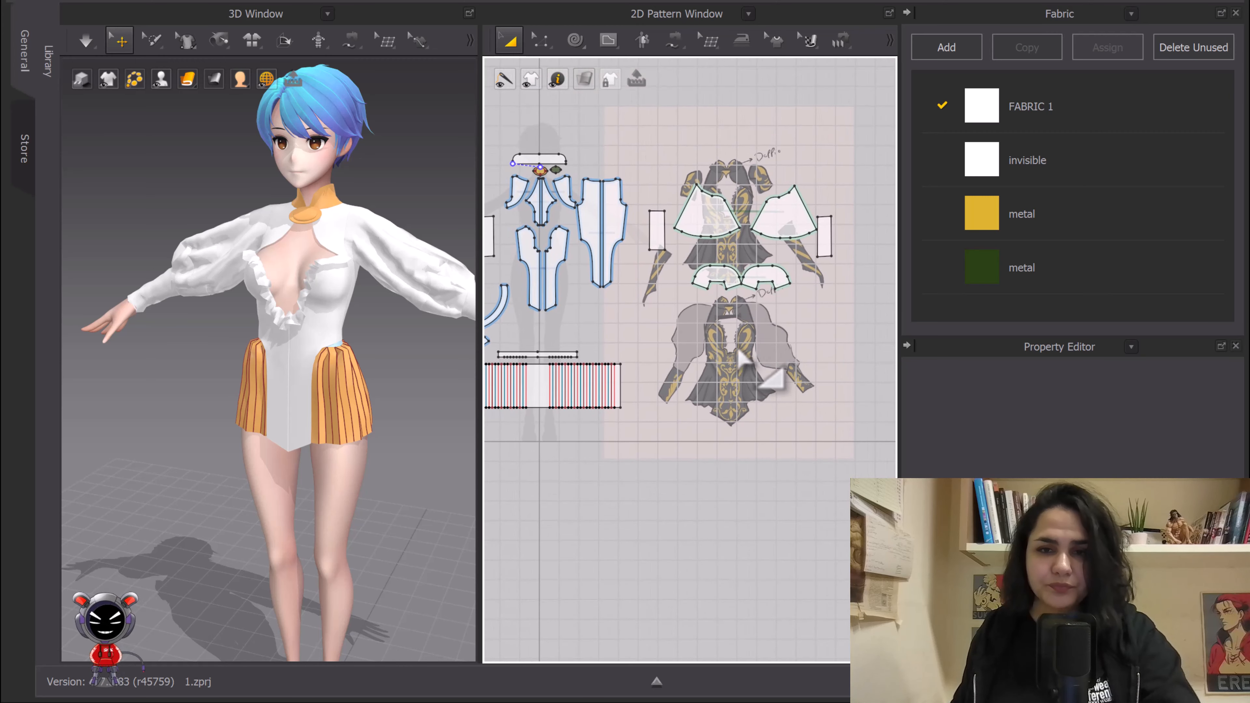
# Step: Select both mirrored front bodice pieces with the plunging neckline in the 2D pattern layout
pyautogui.scroll(4, 751, 348)
pyautogui.scroll(-2, 761, 357)
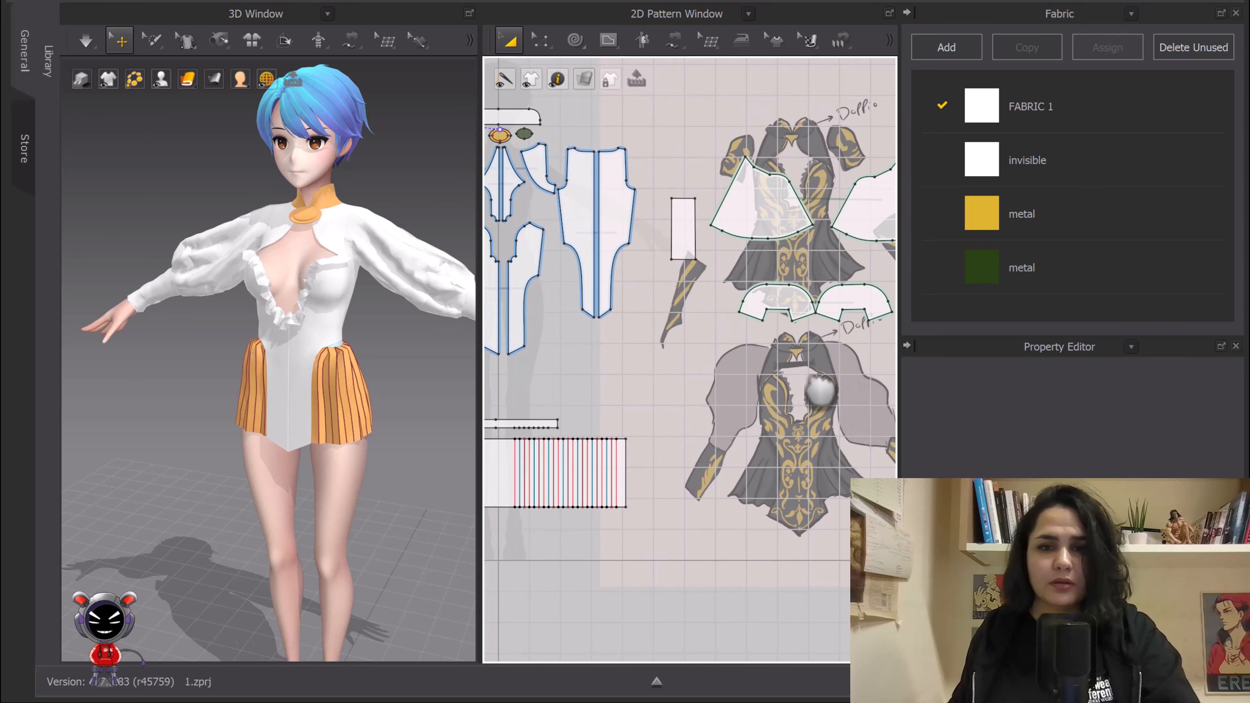
pyautogui.scroll(4, 717, 277)
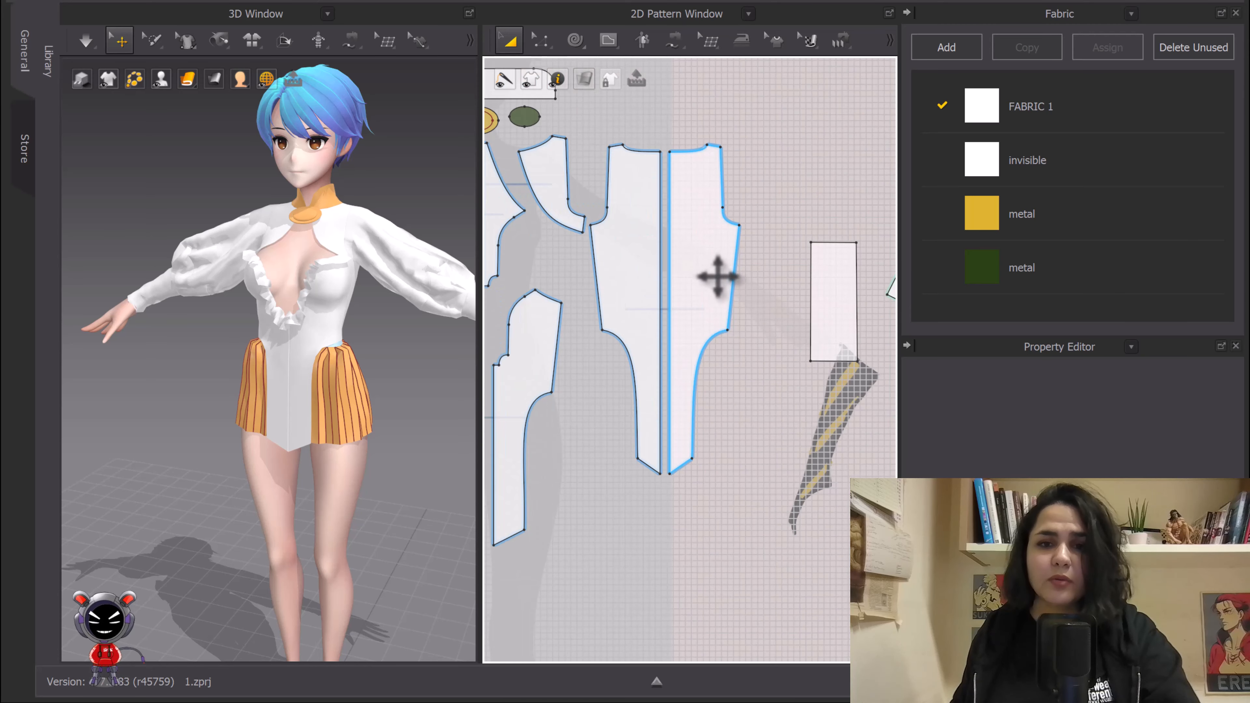
pyautogui.click(709, 272)
pyautogui.scroll(-4, 698, 286)
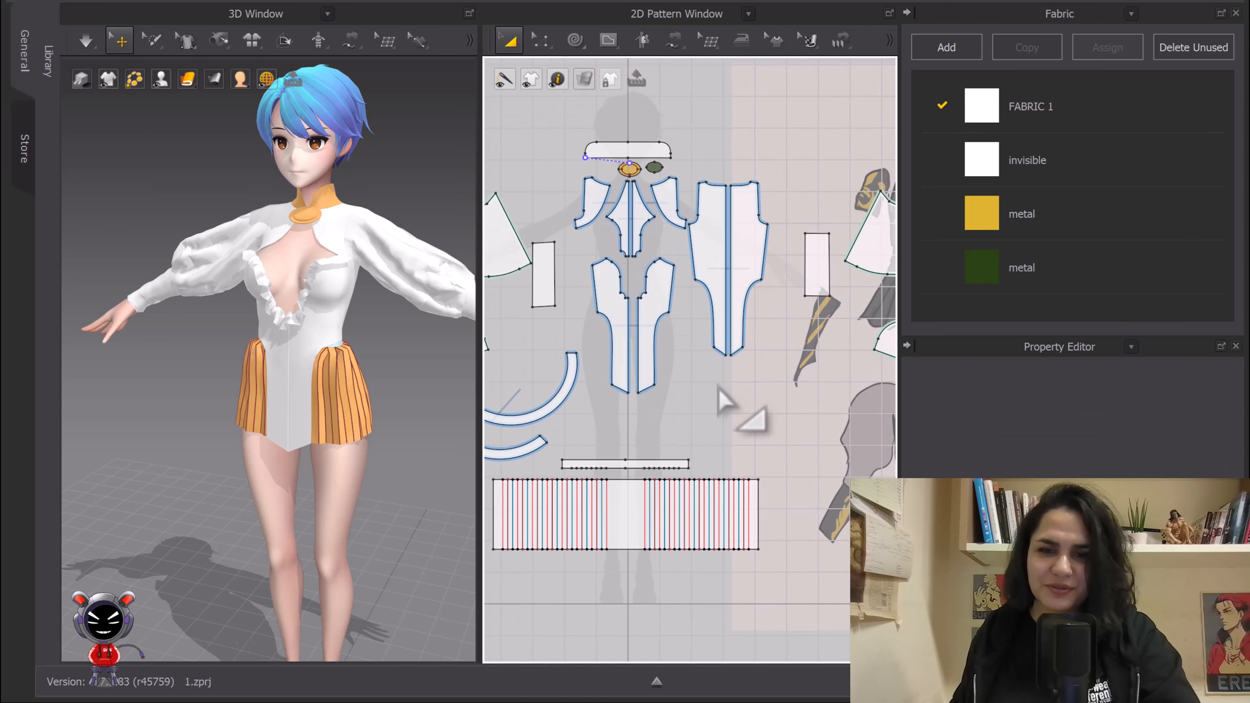
pyautogui.scroll(3, 662, 290)
pyautogui.click(636, 271)
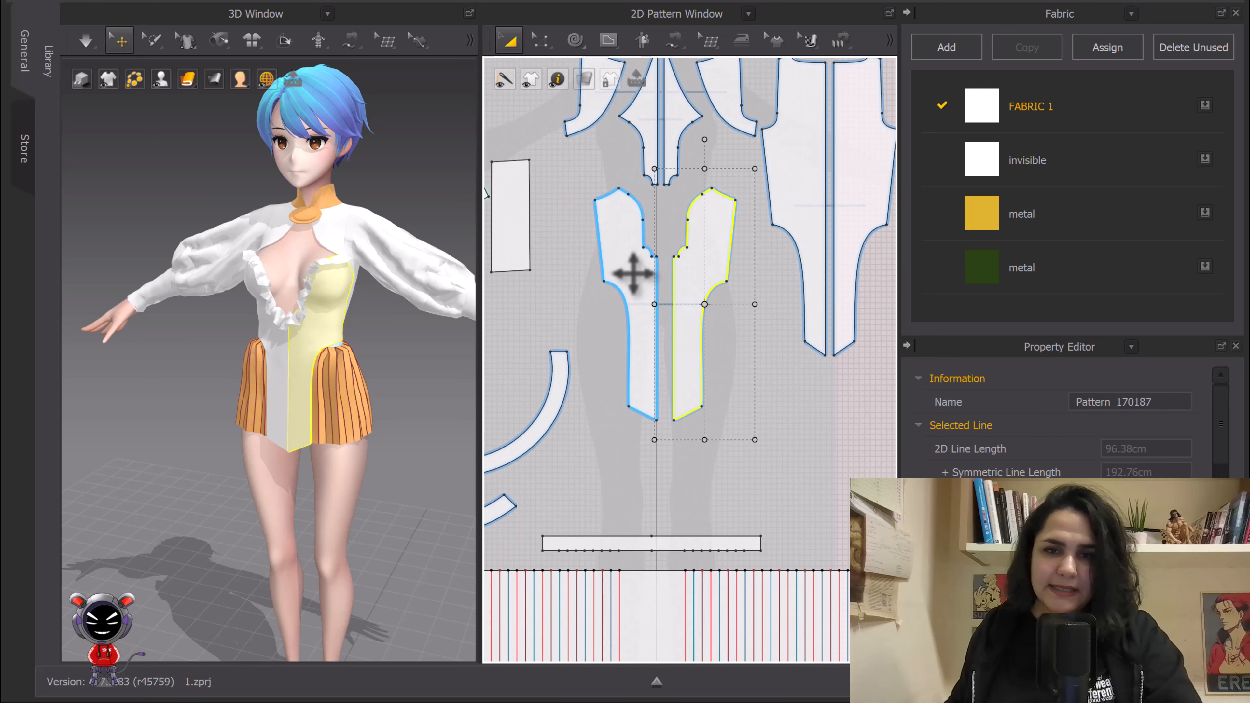
pyautogui.click(721, 312)
pyautogui.click(712, 249)
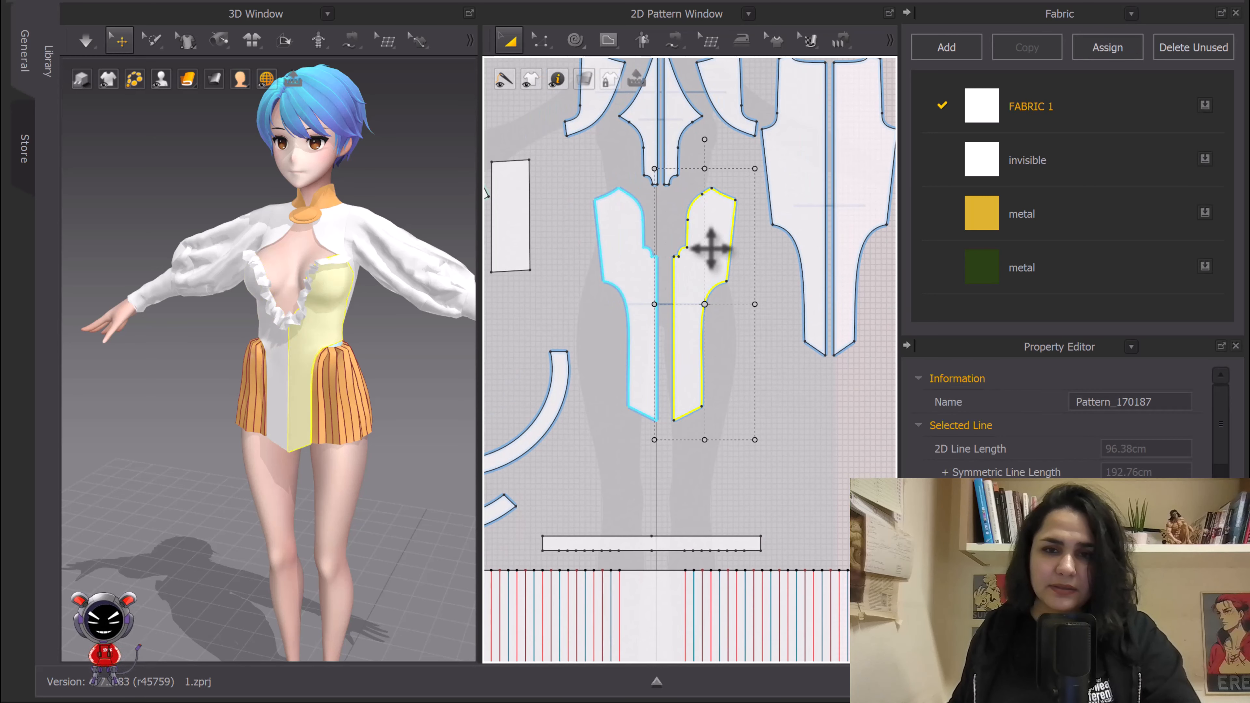
pyautogui.keyDown('shift'); pyautogui.click(637, 268); pyautogui.keyUp('shift')
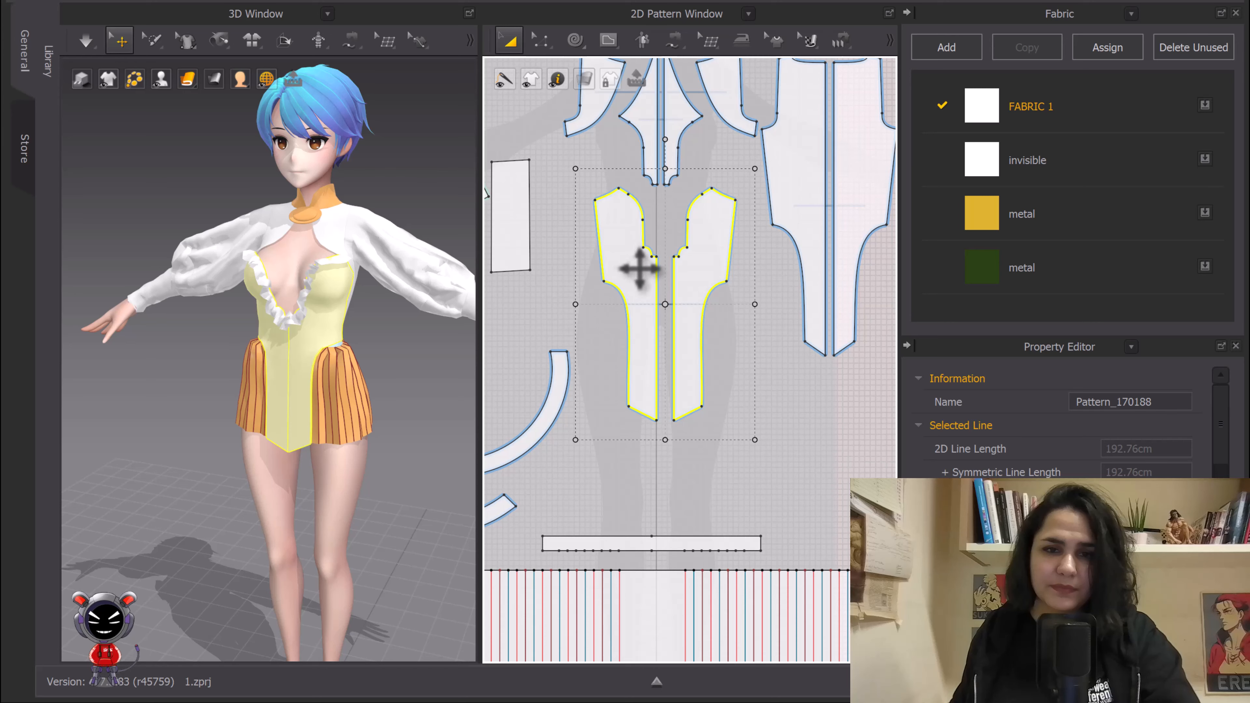
# Step: Layer-clone the two front bodice pieces over the originals and place the copies beside the lower costume drawing's bodice
pyautogui.scroll(-6, 639, 269)
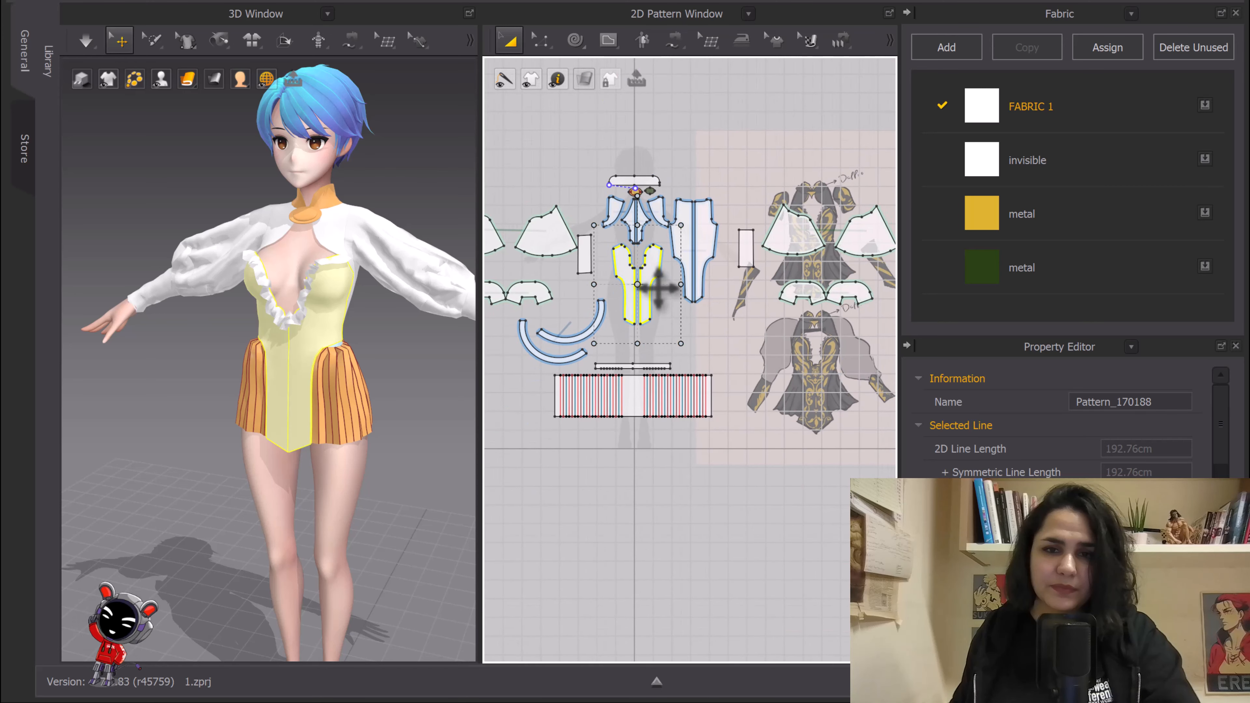
pyautogui.rightClick(651, 276)
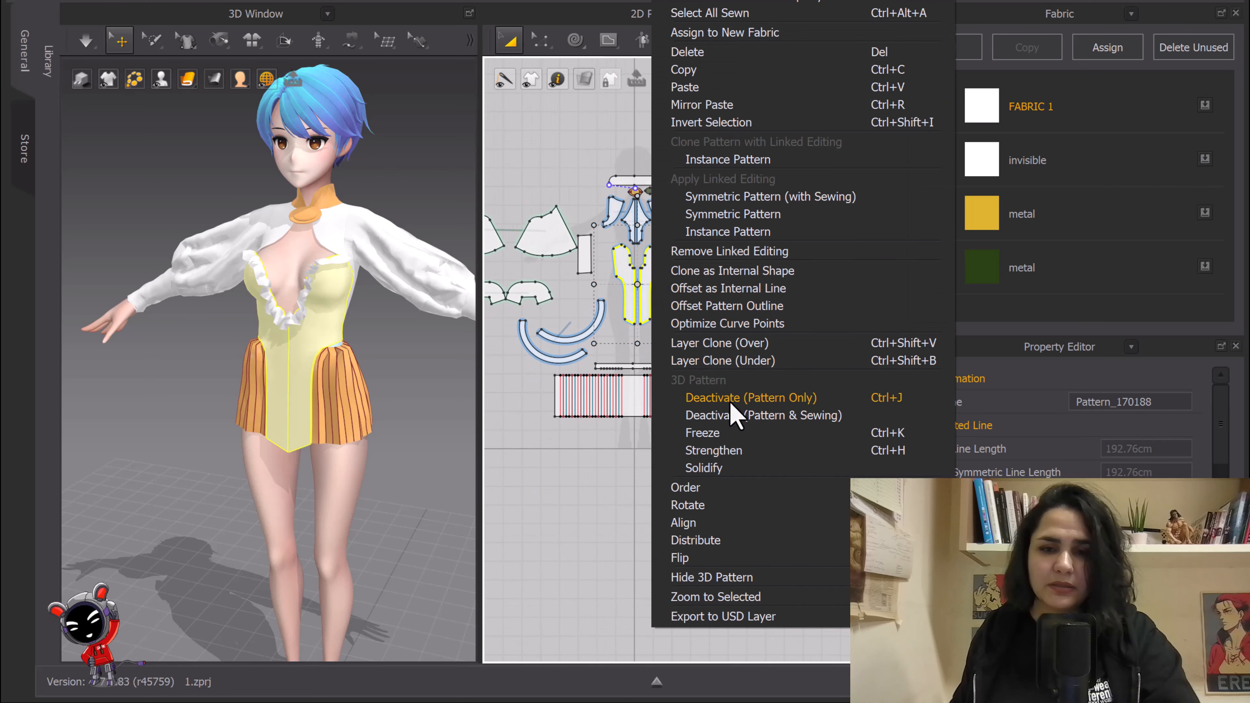
pyautogui.click(728, 343)
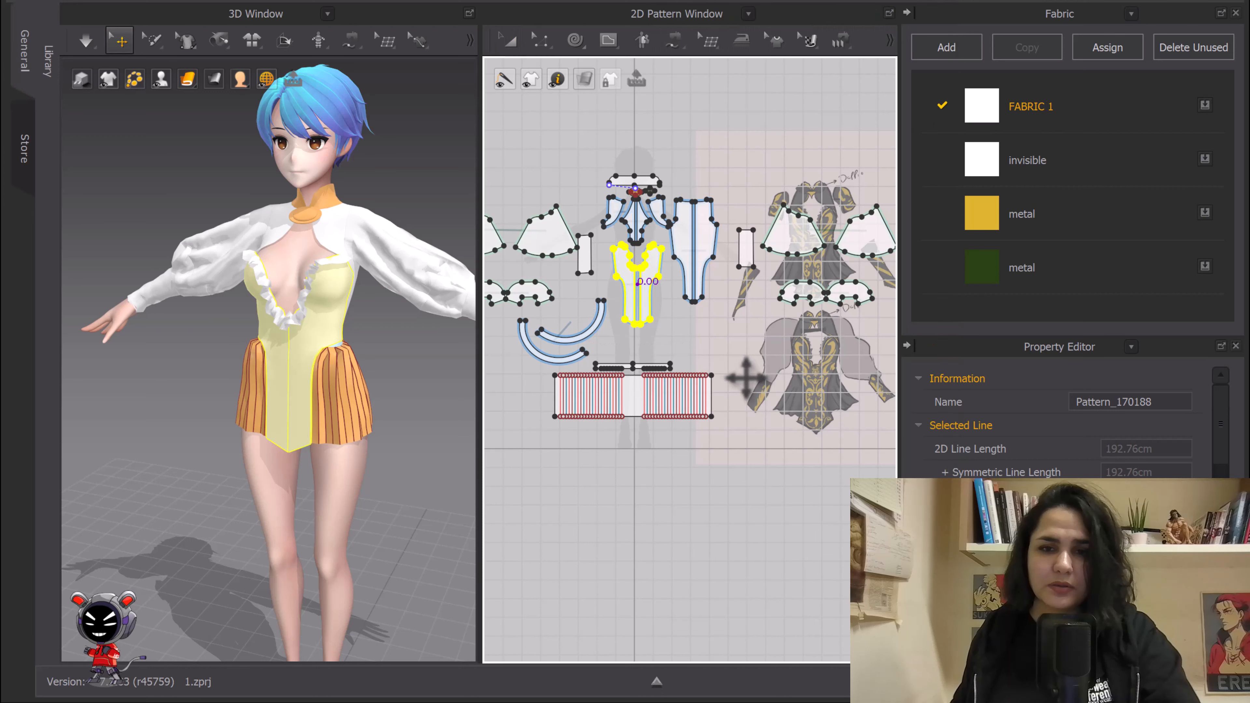
pyautogui.scroll(-5, 615, 261)
pyautogui.scroll(8, 664, 295)
pyautogui.moveTo(676, 328); pyautogui.dragTo(735, 375, button='middle')
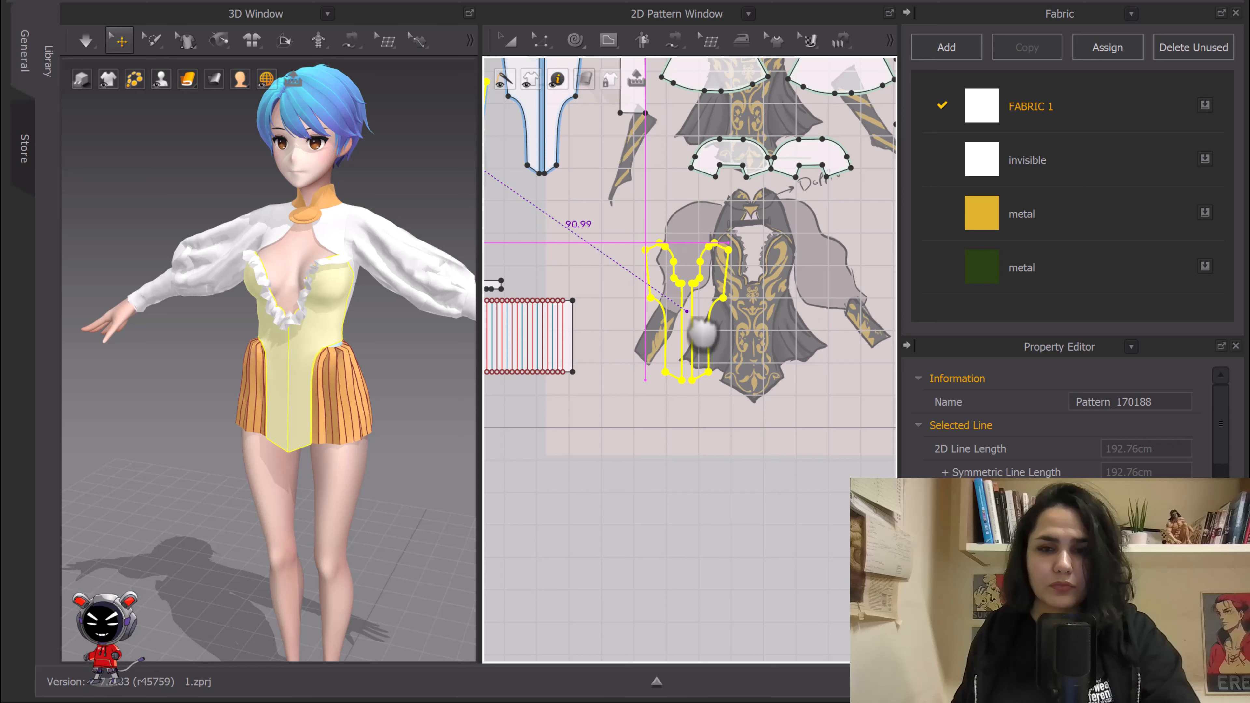
pyautogui.click(701, 332)
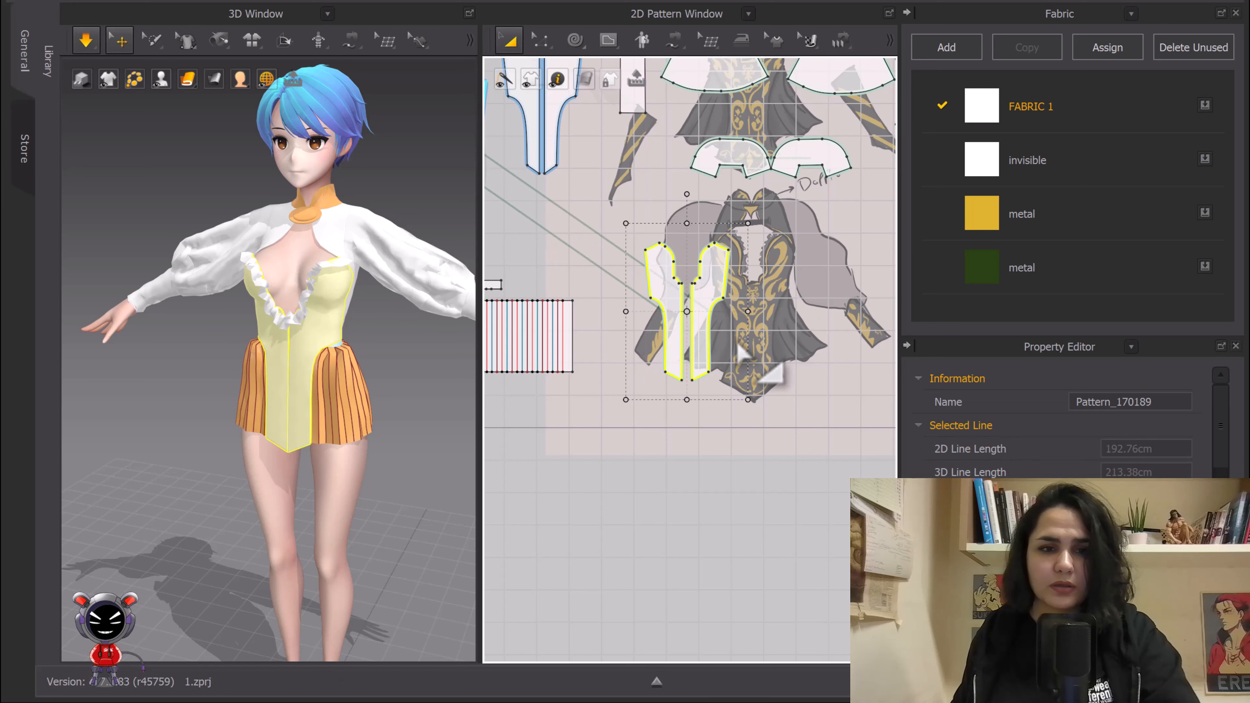
# Step: Delete the seams that join the two cloned front pieces to the original bodice pieces
pyautogui.scroll(5, 693, 366)
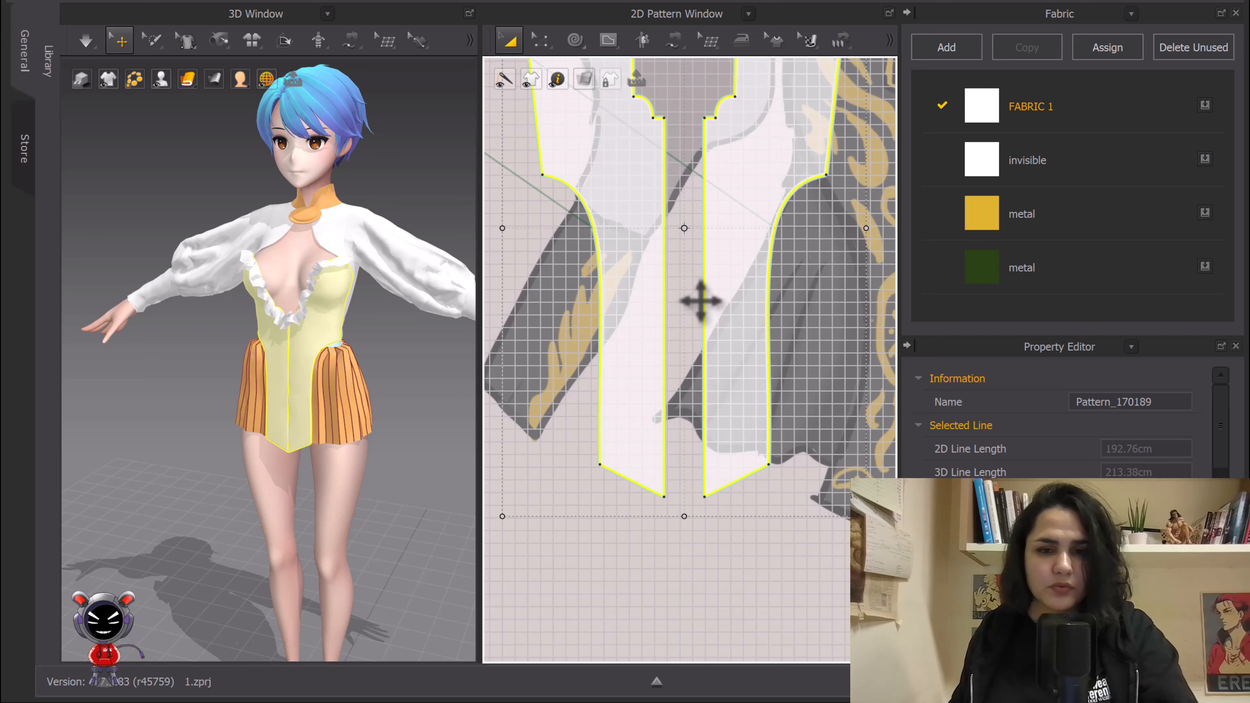
pyautogui.press('n')
pyautogui.click(707, 299)
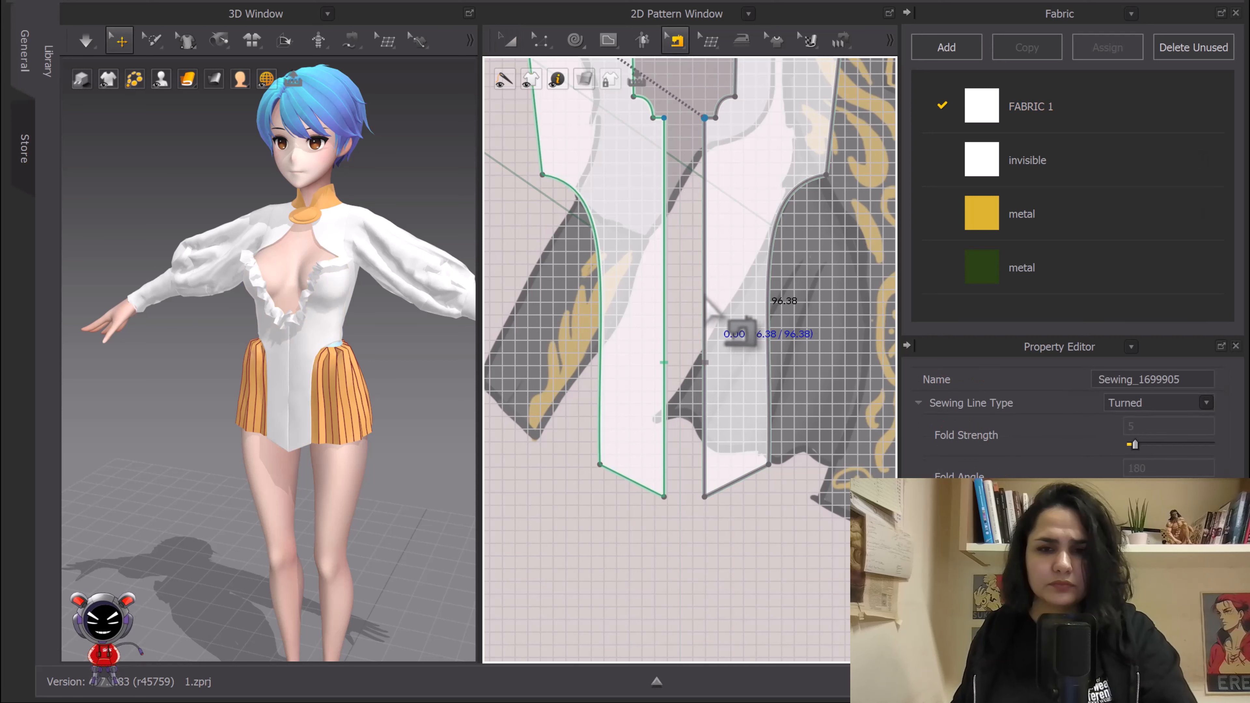
pyautogui.scroll(-5, 704, 294)
pyautogui.moveTo(703, 295); pyautogui.dragTo(700, 351, button='middle')
pyautogui.scroll(3, 696, 344)
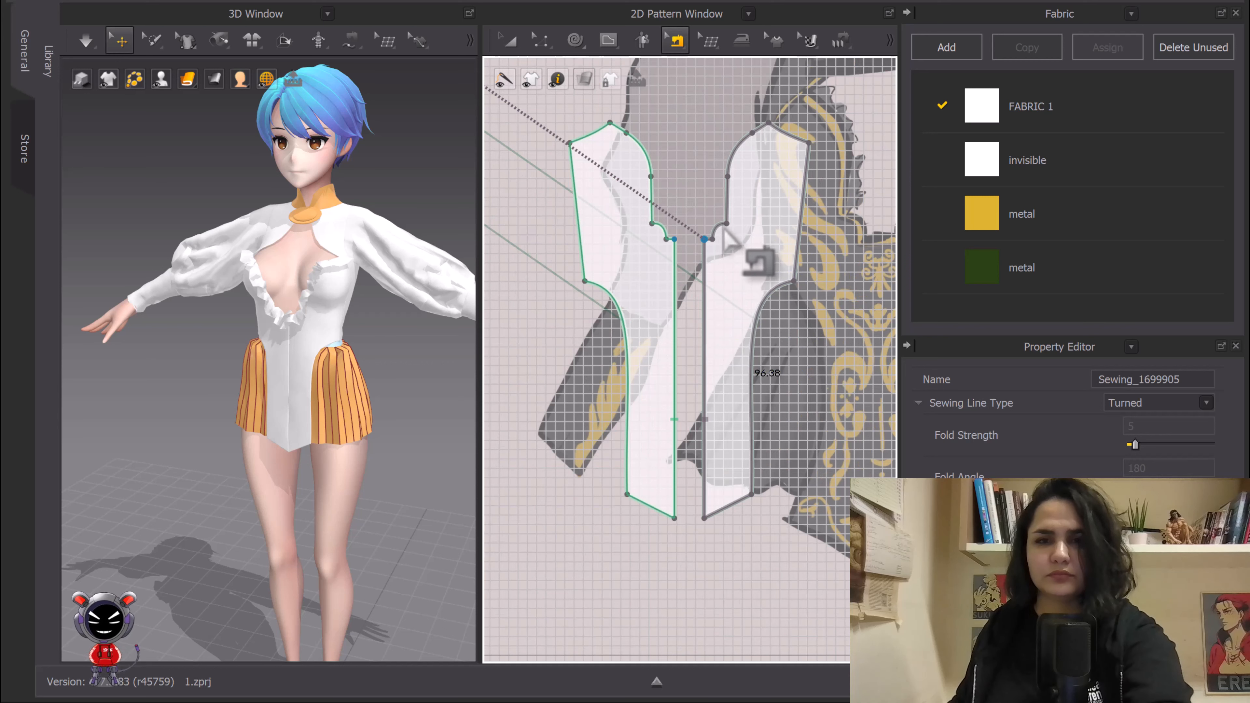
pyautogui.press('Delete')
pyautogui.click(673, 240)
pyautogui.press('Delete')
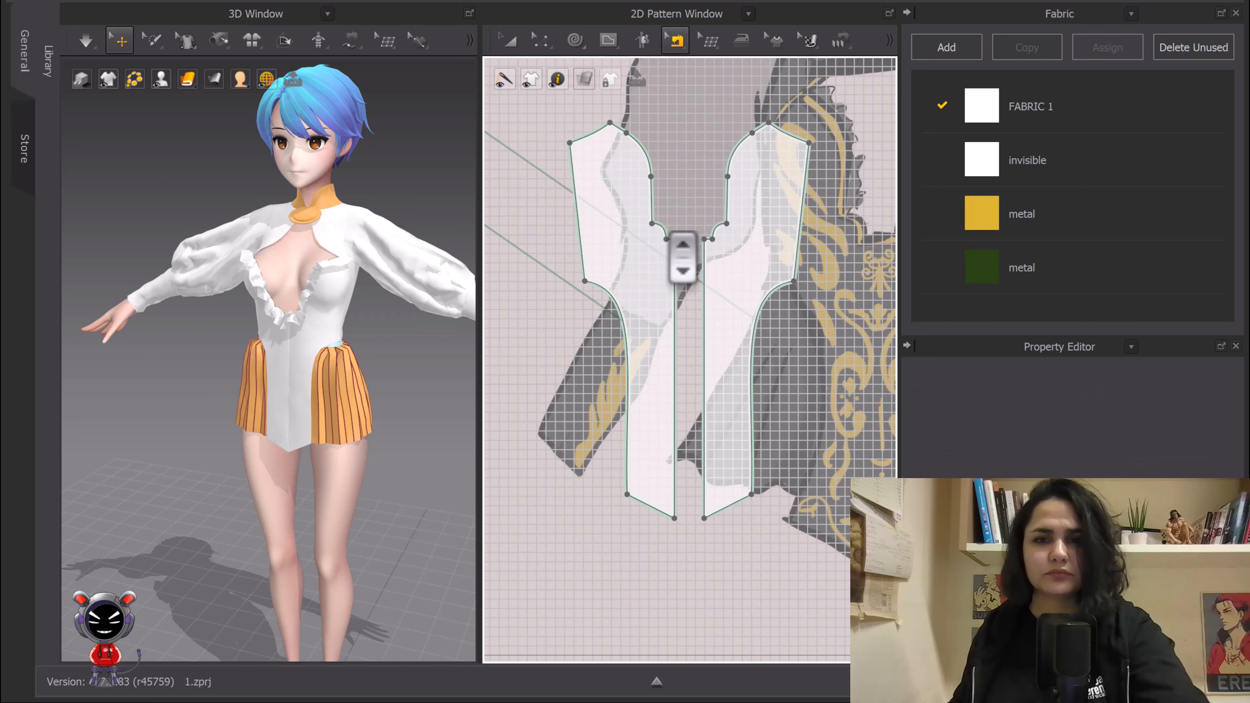
# Step: Delete the left cloned front piece and select the remaining right one
pyautogui.scroll(-5, 669, 234)
pyautogui.moveTo(669, 233); pyautogui.dragTo(681, 258, button='middle')
pyautogui.press('n')
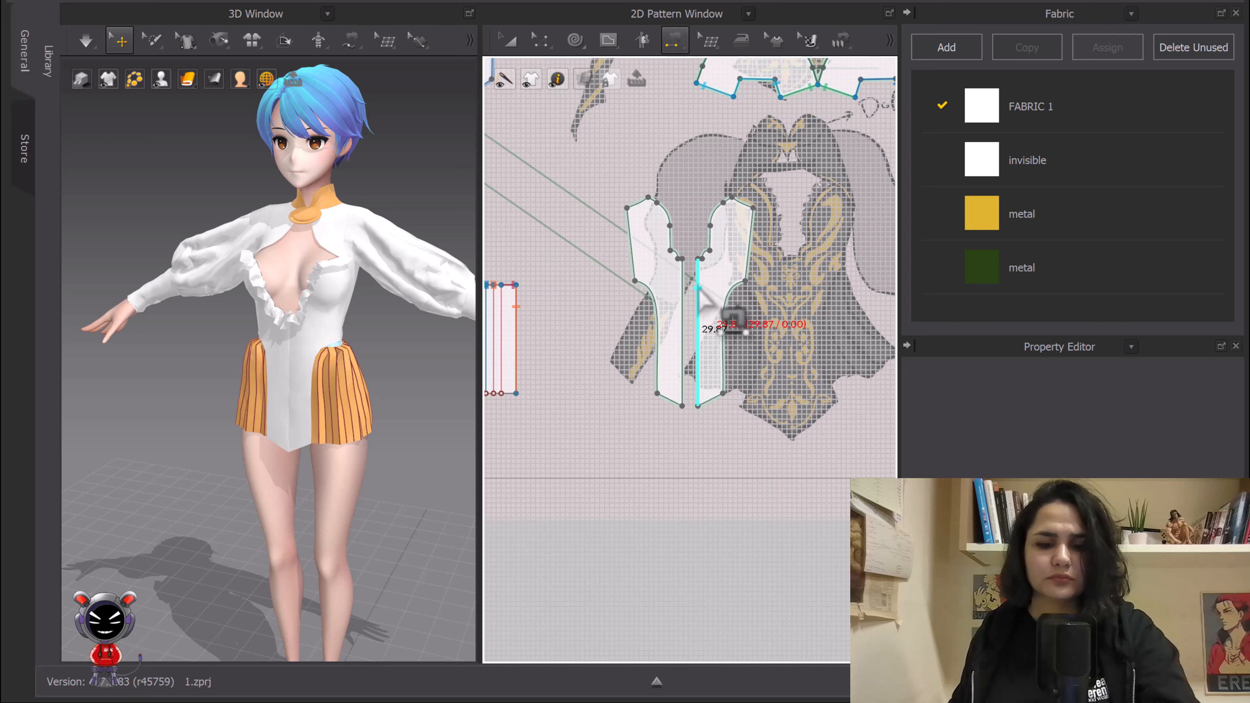
pyautogui.click(510, 41)
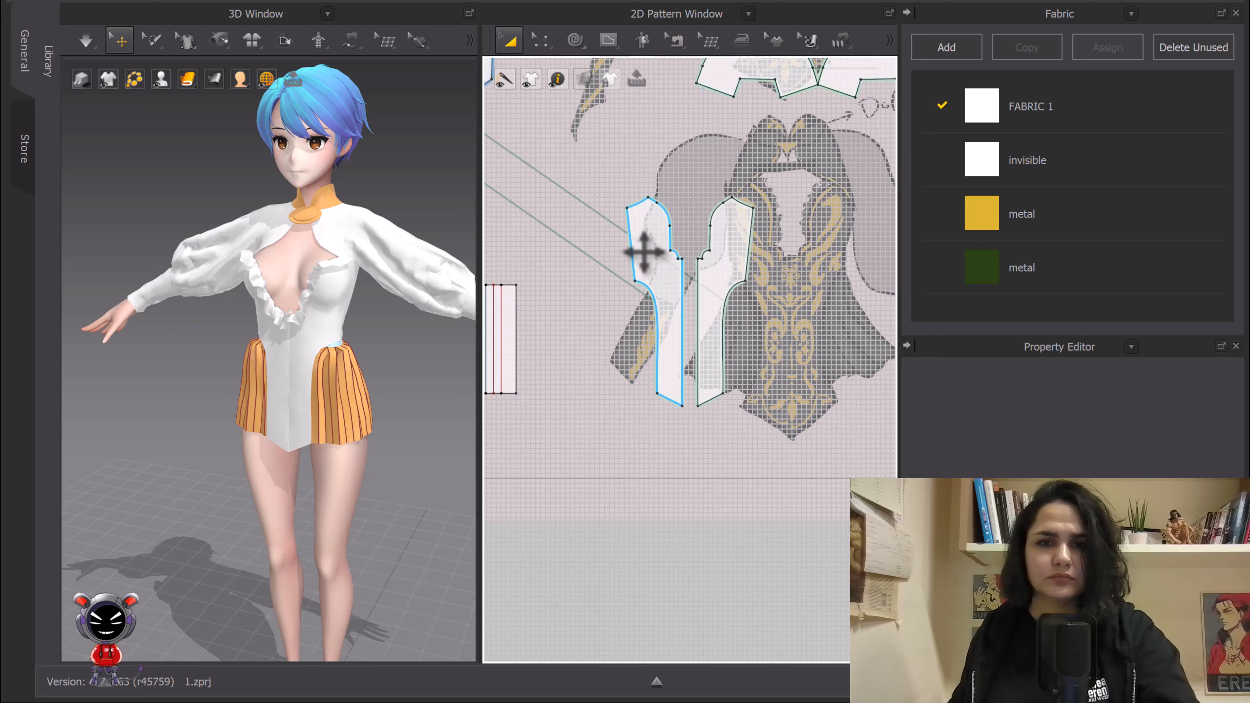
pyautogui.click(658, 259)
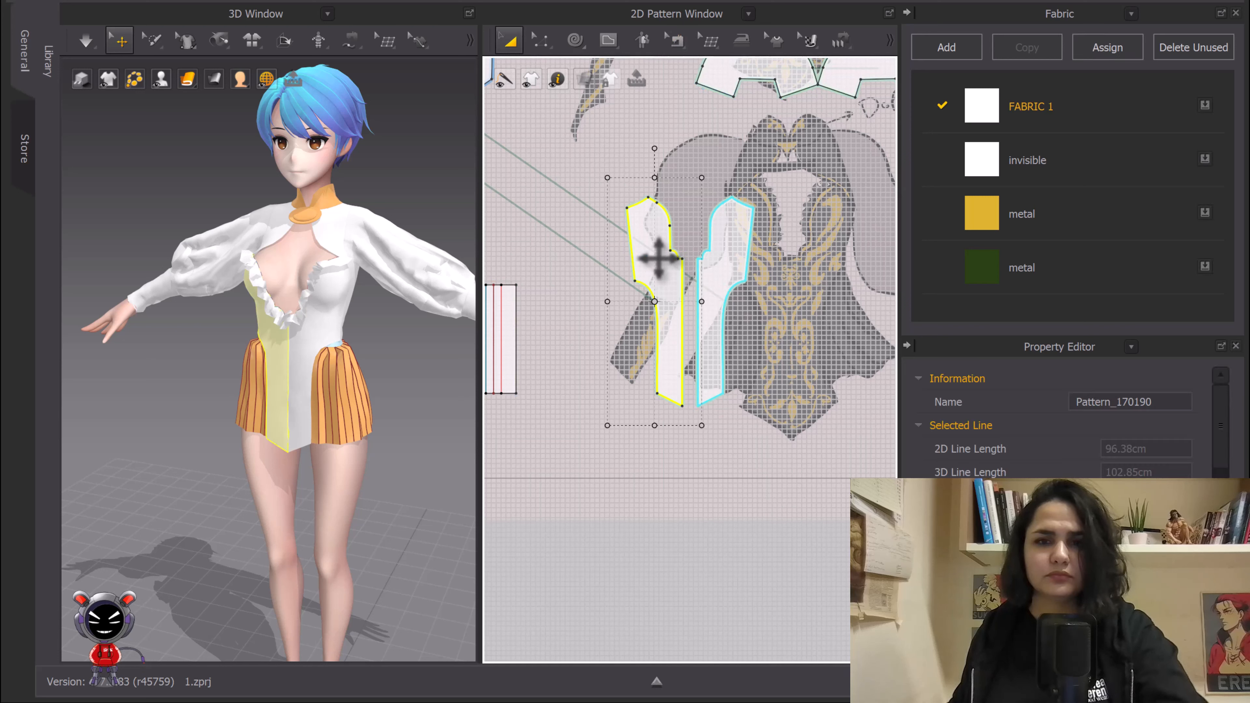
pyautogui.click(708, 269)
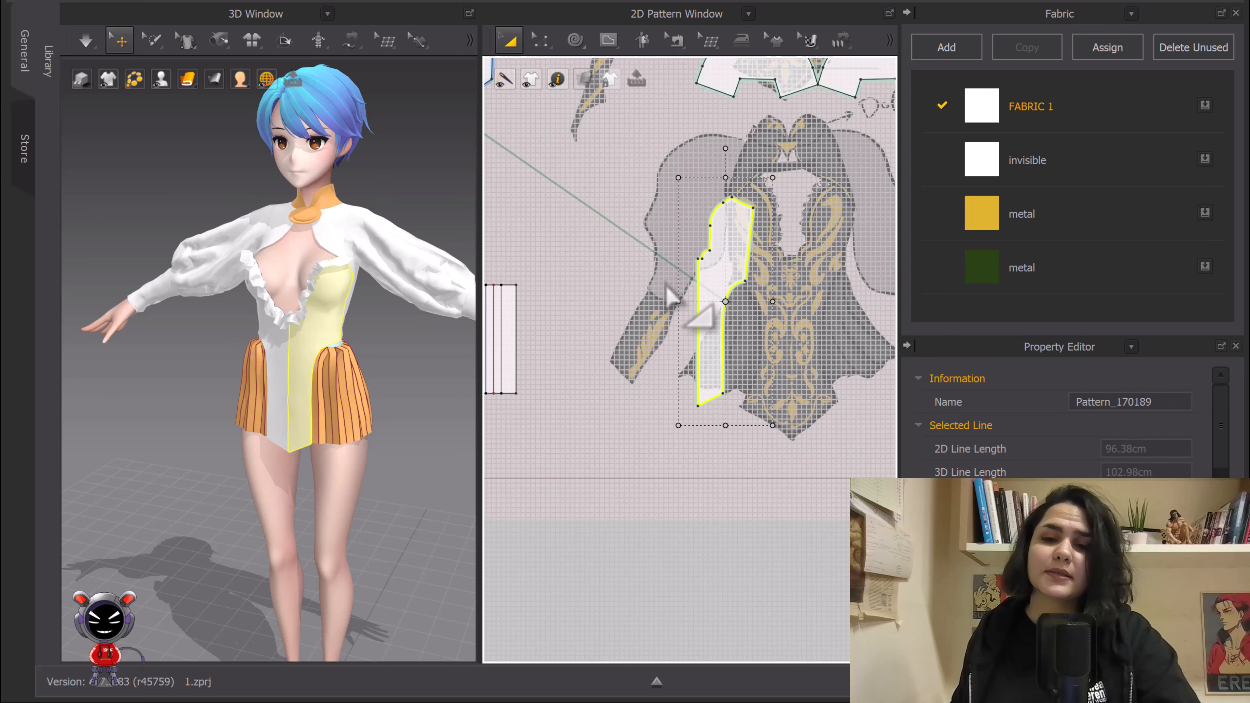
# Step: Examine the selected front panel on the avatar and compare the cloned piece with the costume reference drawing
pyautogui.scroll(-3, 672, 296)
pyautogui.scroll(3, 353, 345)
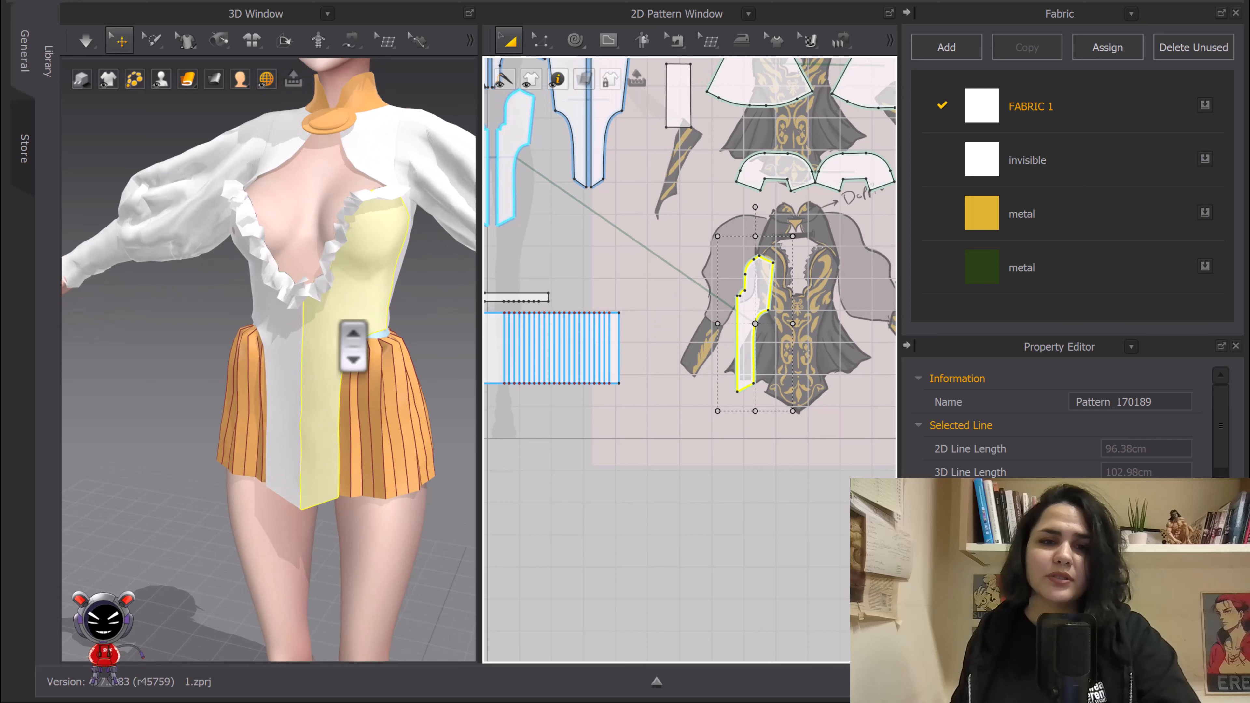
pyautogui.moveTo(353, 346); pyautogui.dragTo(340, 383, button='middle')
pyautogui.scroll(3, 339, 341)
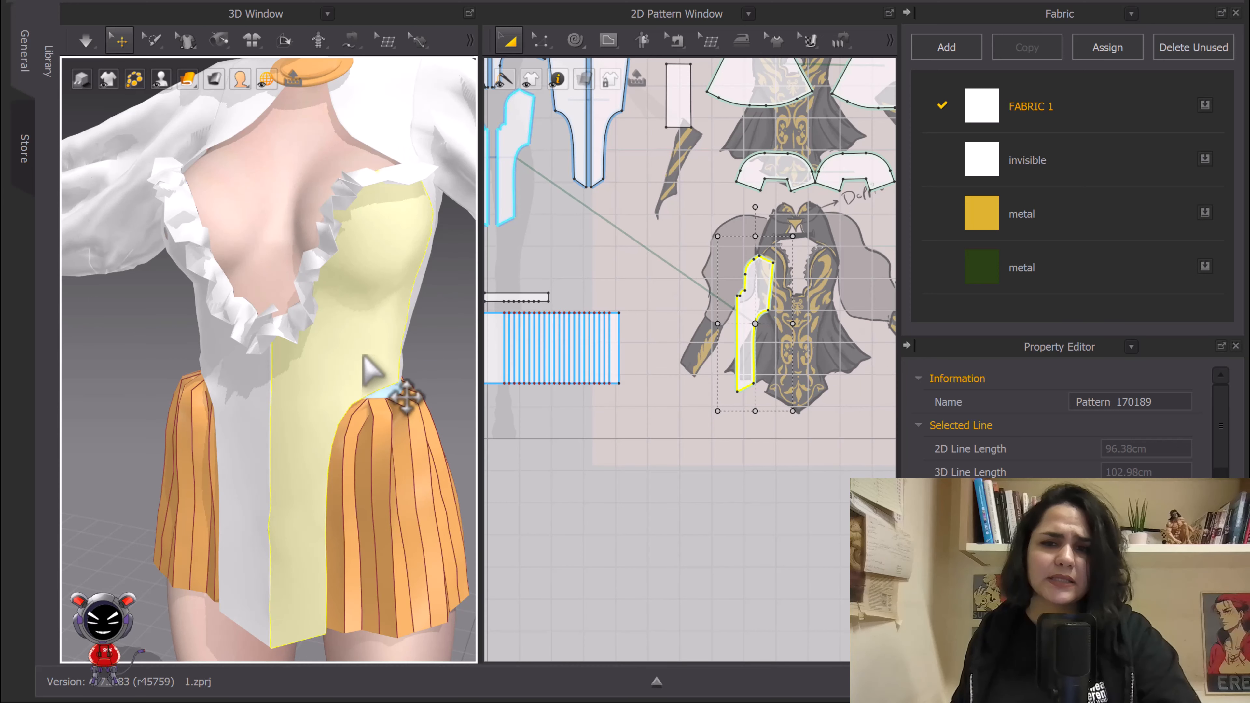
pyautogui.scroll(-3, 541, 345)
pyautogui.scroll(5, 550, 197)
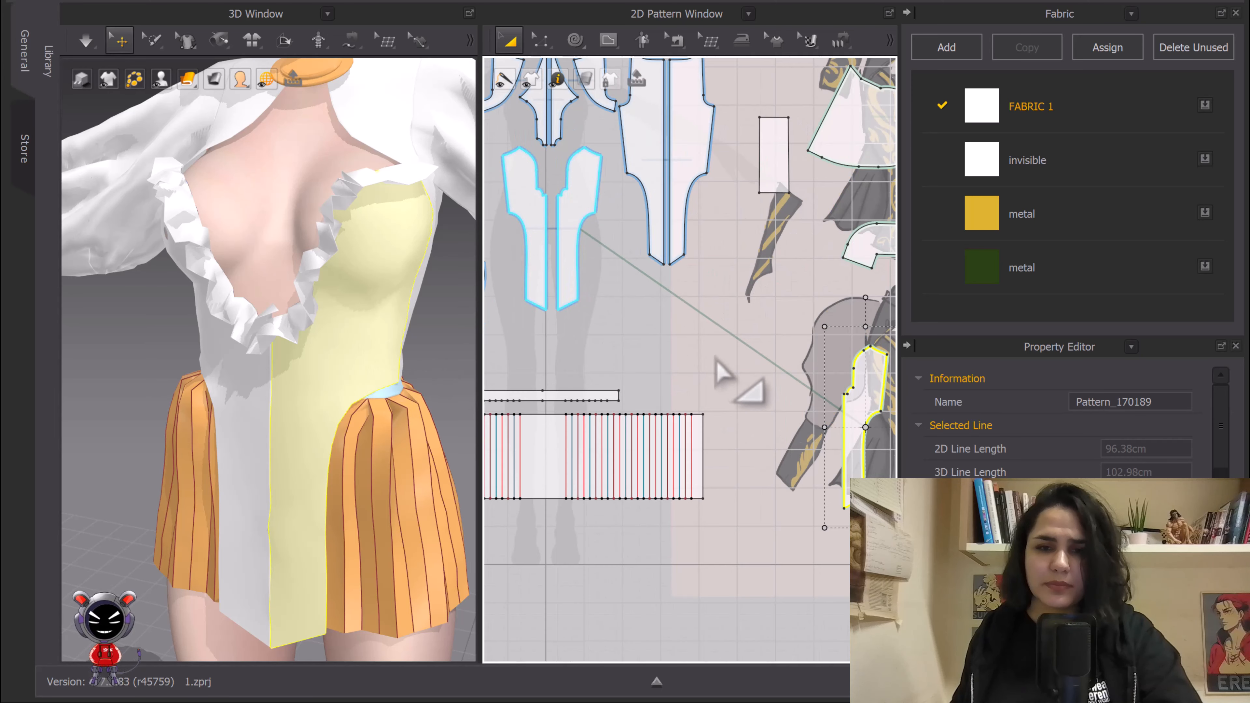
pyautogui.scroll(-2, 650, 433)
pyautogui.scroll(4, 723, 349)
pyautogui.moveTo(745, 348); pyautogui.dragTo(790, 319, button='middle')
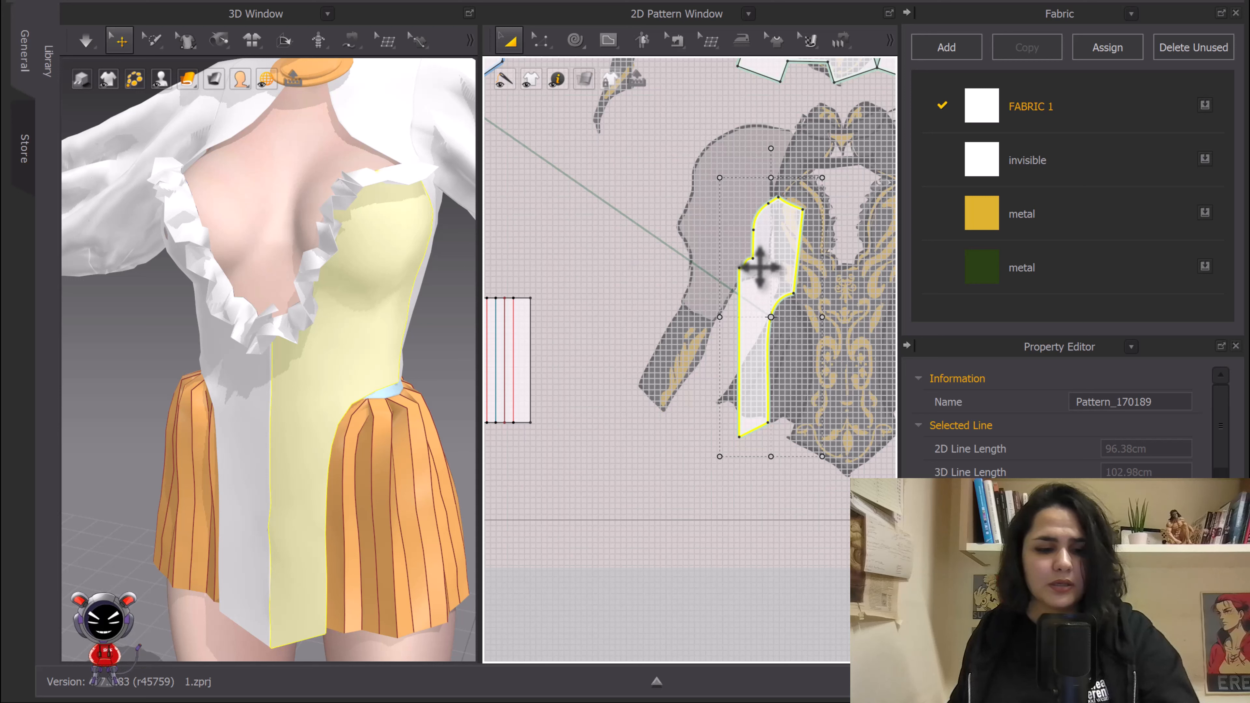
# Step: Remove the linked editing between the cloned front piece and the original bodice pieces
pyautogui.hotkey('ctrl', 'd')
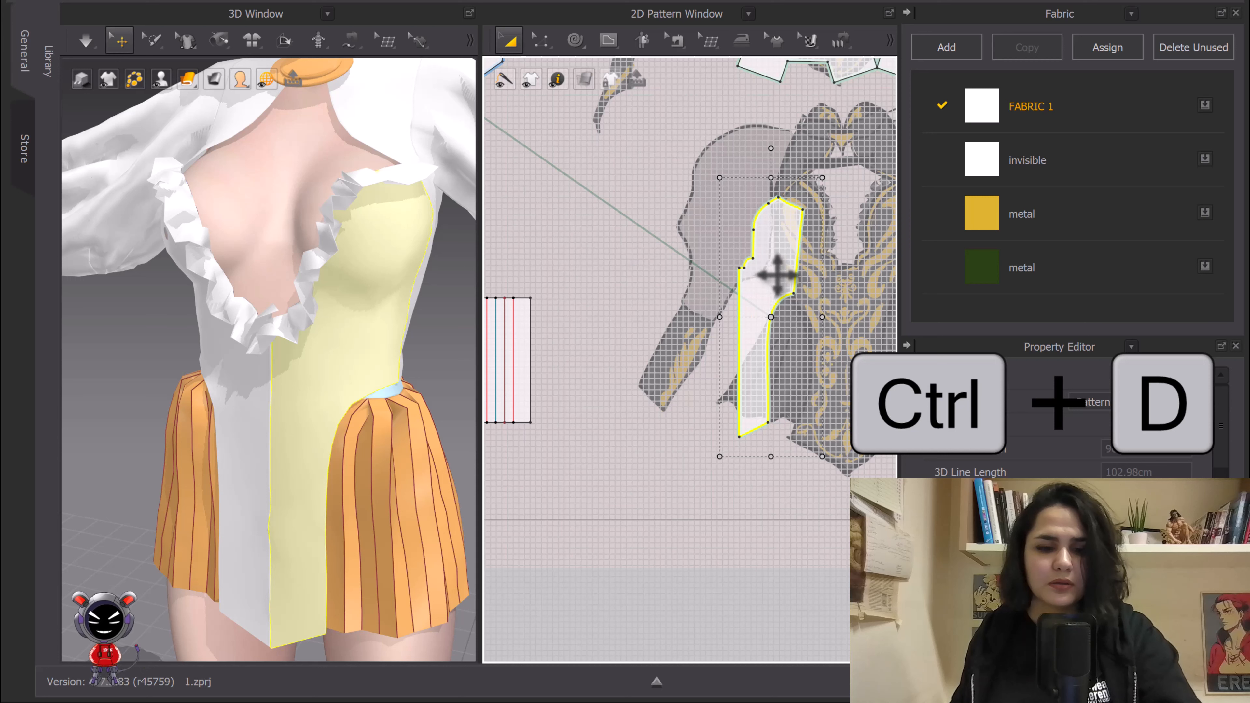
pyautogui.rightClick(780, 280)
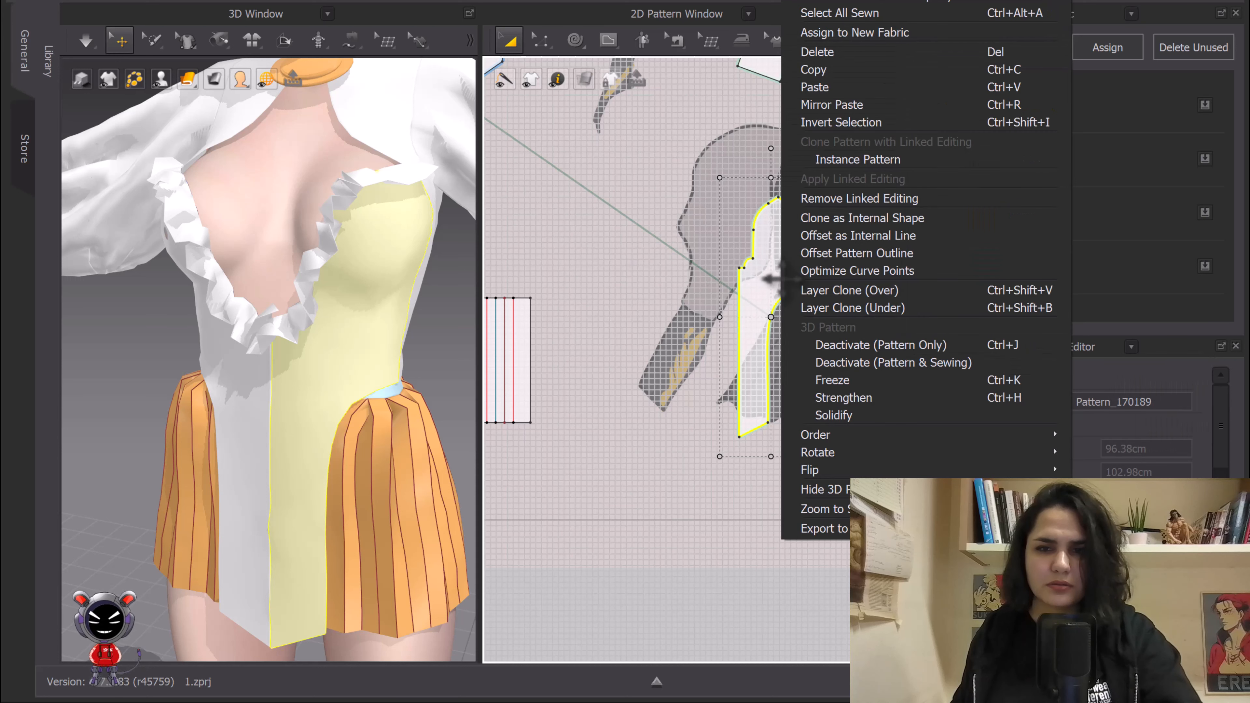
pyautogui.click(831, 218)
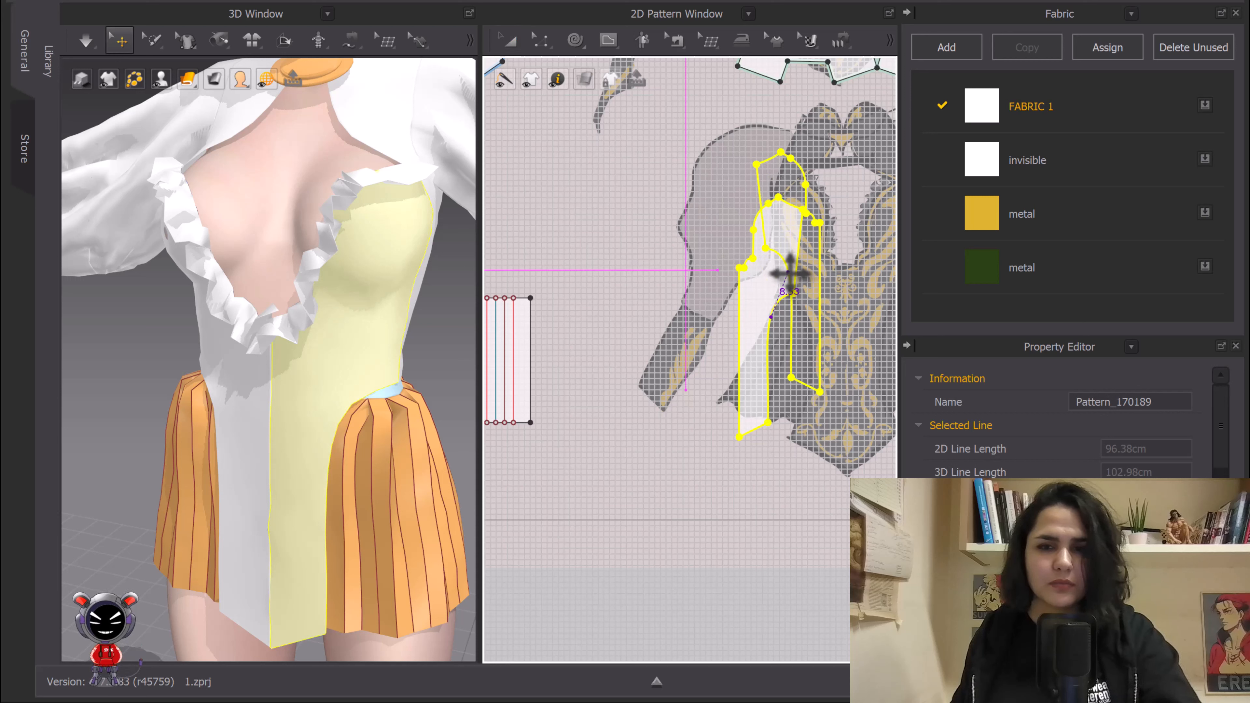
# Step: Try placing a mirrored copy of the cloned front piece overlapping it, and undo the placement
pyautogui.click(788, 271)
pyautogui.moveTo(799, 284); pyautogui.dragTo(744, 315)
pyautogui.hotkey('ctrl', 'z')
pyautogui.hotkey('ctrl', 'z')
# Step: Create a symmetric copy of the cloned front piece and place it to the piece's left at the same height
pyautogui.click(772, 279)
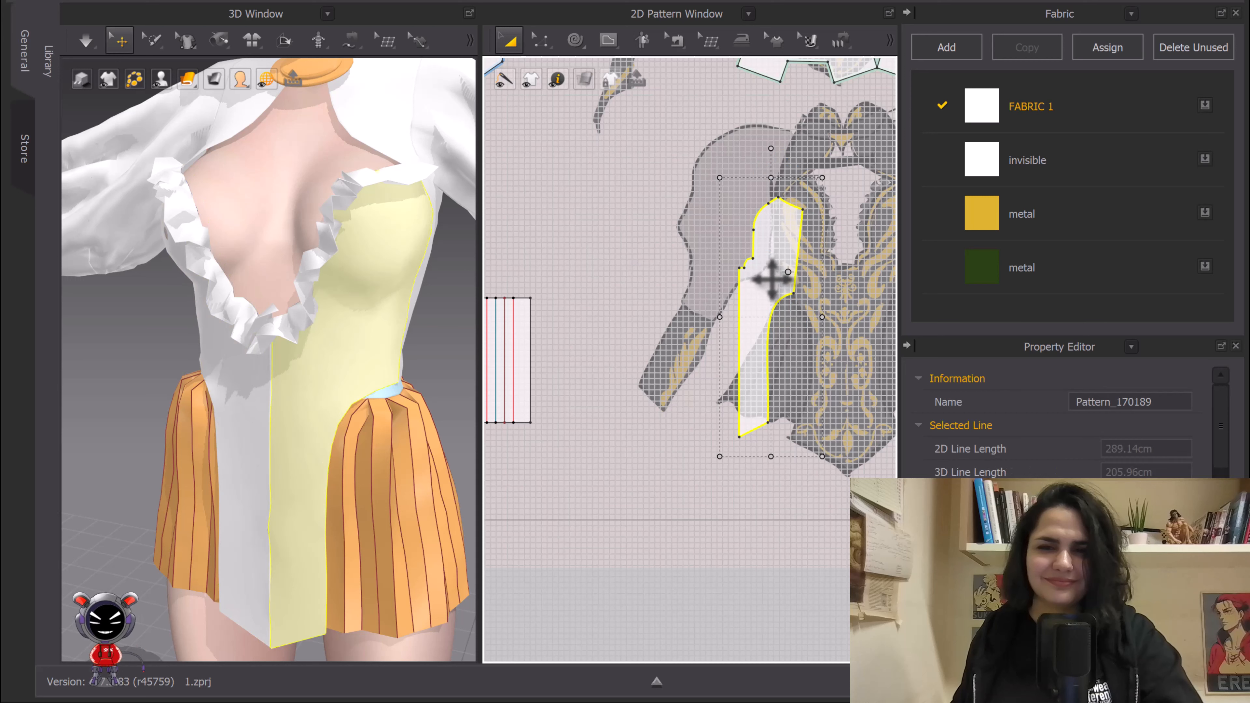
pyautogui.hotkey('ctrl', 'd')
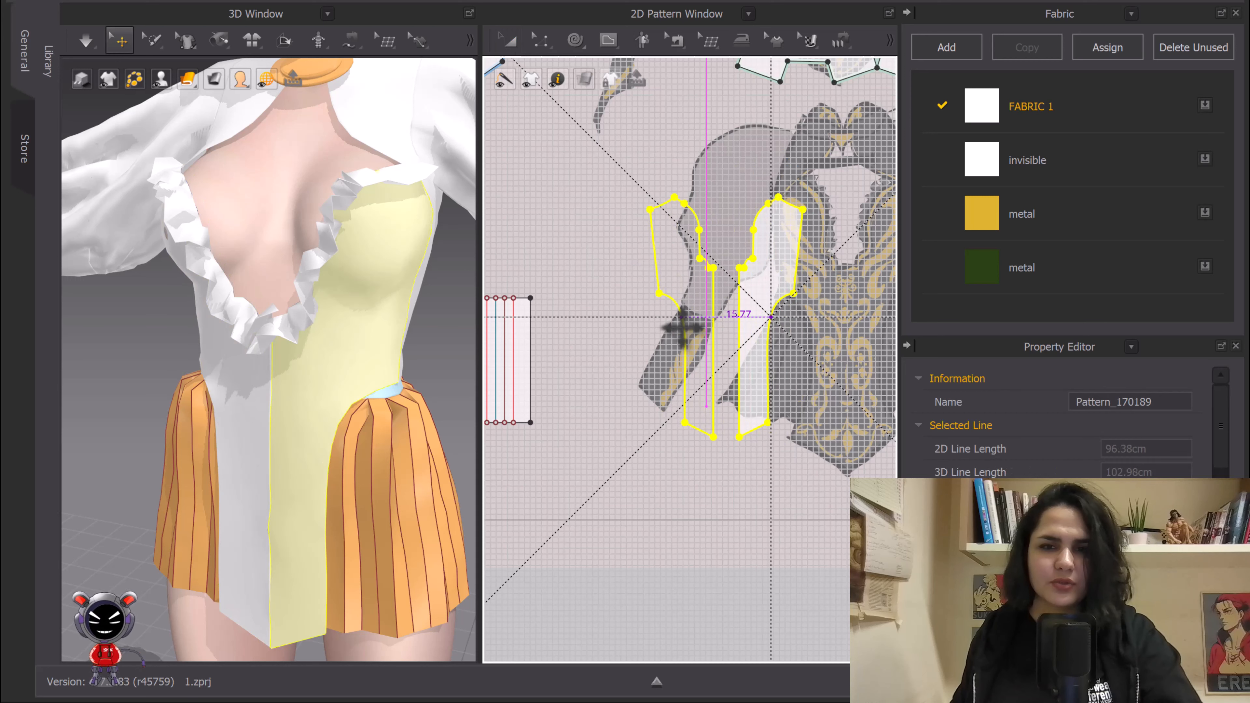
pyautogui.click(683, 330)
pyautogui.scroll(-3, 730, 285)
pyautogui.moveTo(730, 285); pyautogui.dragTo(709, 285, button='middle')
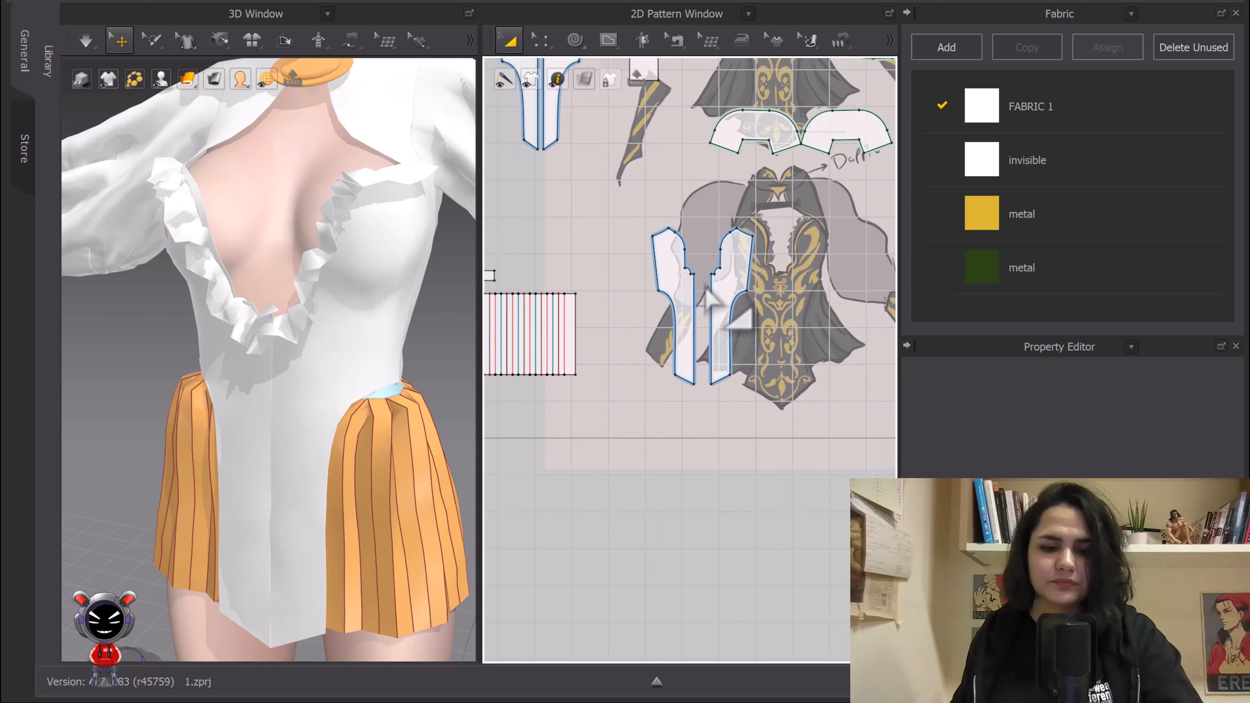
# Step: Sew the straight centre-front edges of the two cloned front pieces together
pyautogui.press('b')
pyautogui.scroll(5, 719, 283)
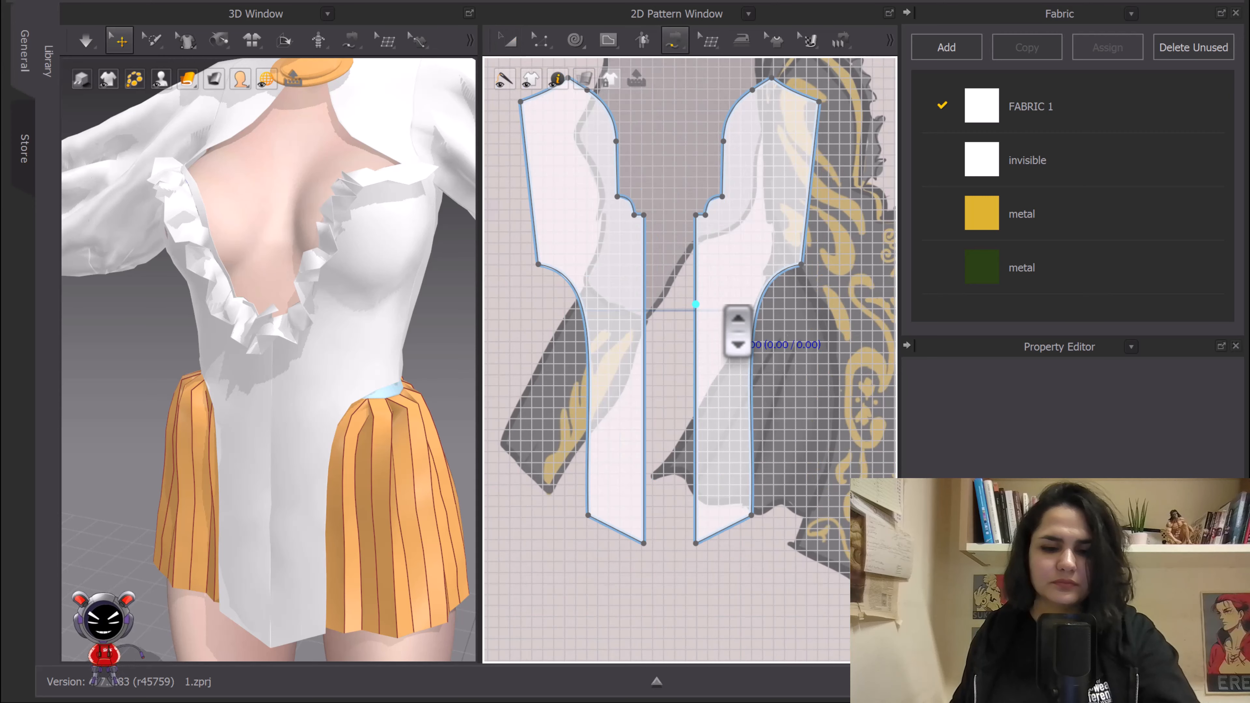
pyautogui.click(695, 283)
pyautogui.click(644, 296)
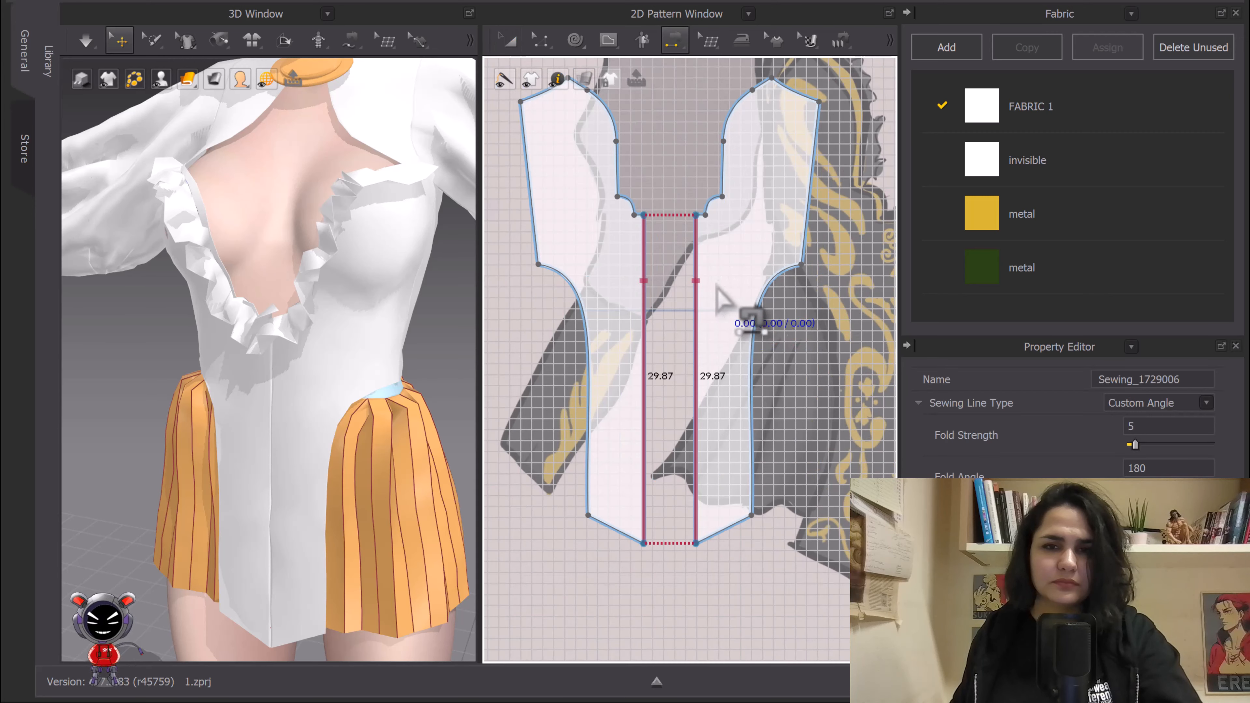
# Step: Free-sew the curved neckline edges of both cloned front pieces together, from the upper shoulder points down to the centre-front corners
pyautogui.scroll(2, 728, 344)
pyautogui.press('m')
pyautogui.click(783, 138)
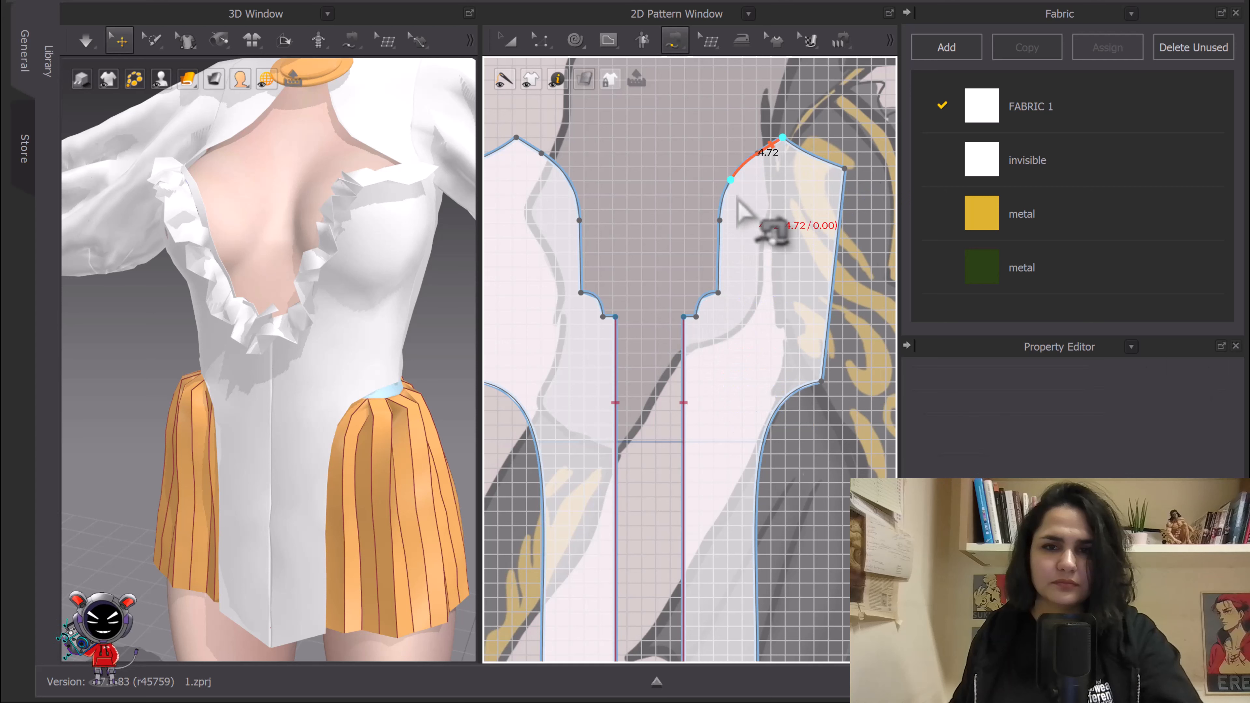
pyautogui.click(683, 316)
pyautogui.click(516, 137)
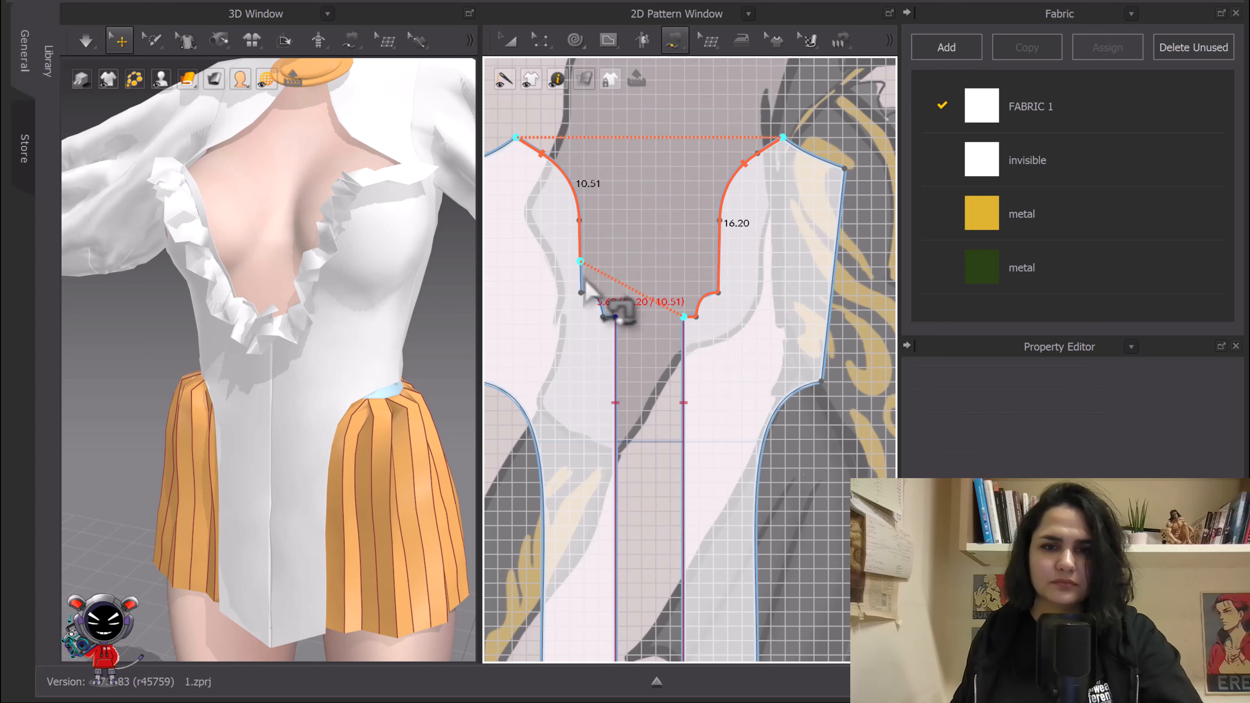
pyautogui.click(615, 316)
pyautogui.scroll(-2, 625, 320)
pyautogui.moveTo(627, 317); pyautogui.dragTo(650, 296, button='middle')
pyautogui.press('n')
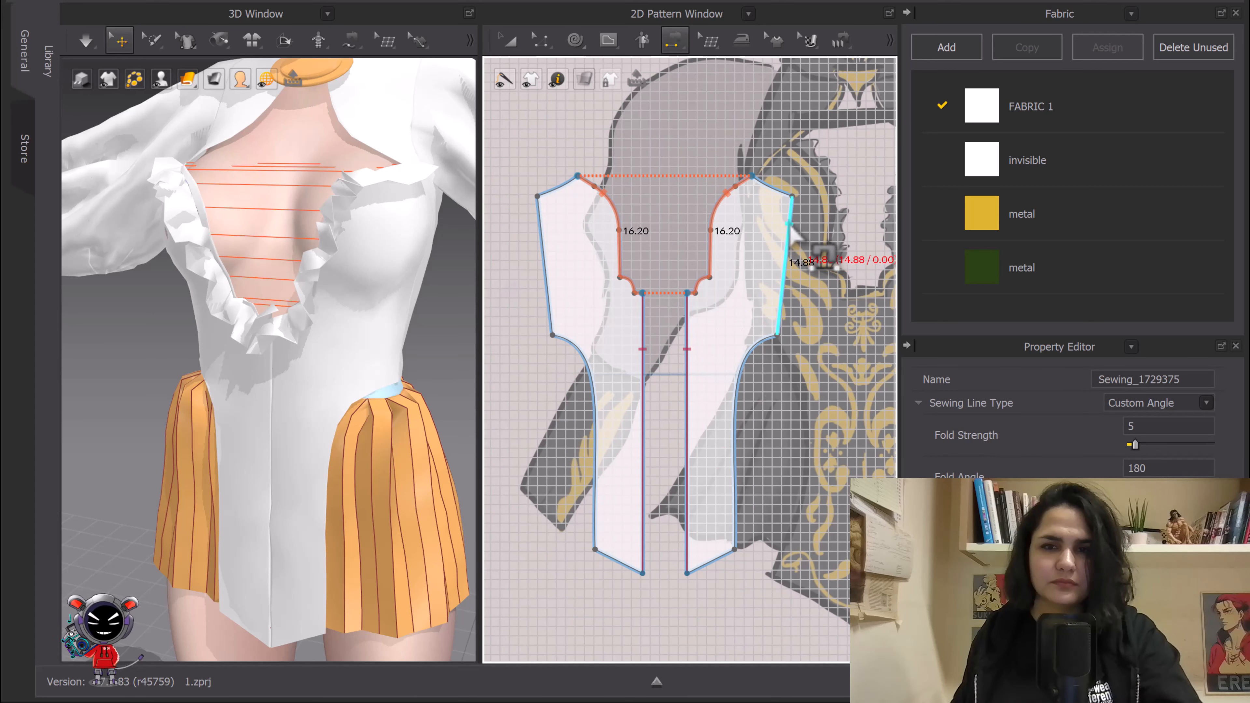
pyautogui.click(788, 225)
pyautogui.scroll(-4, 787, 233)
pyautogui.moveTo(790, 251); pyautogui.dragTo(884, 273, button='middle')
pyautogui.moveTo(588, 143); pyautogui.dragTo(603, 271, button='middle')
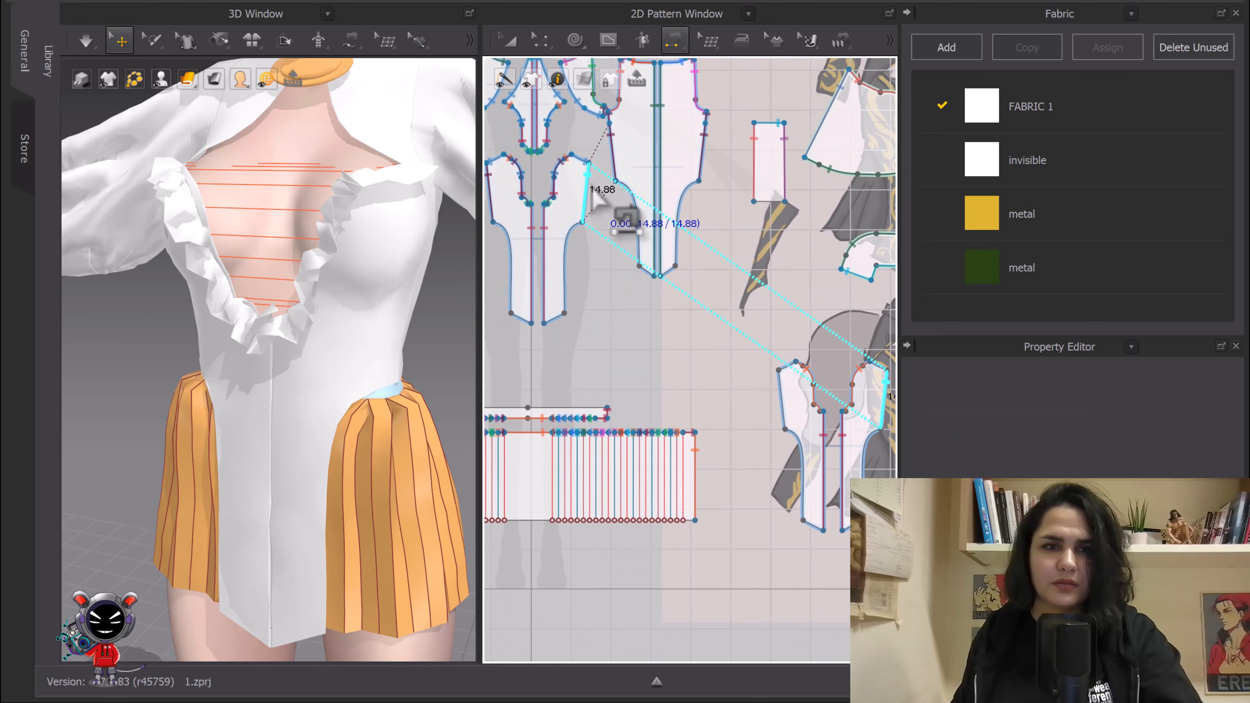
pyautogui.scroll(5, 738, 349)
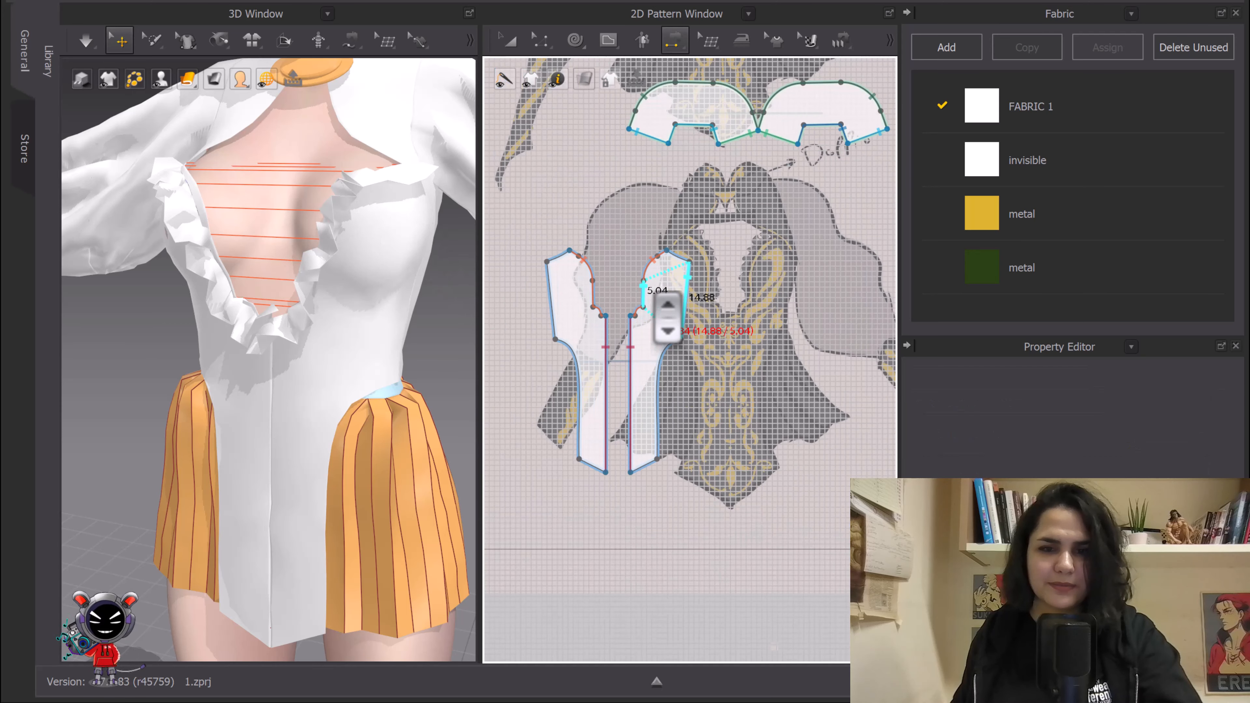
# Step: Remove the seam between the two cloned necklines and free-sew the clone's neckline to the matching original front neckline, from shoulder point to centre-front corner
pyautogui.click(716, 289)
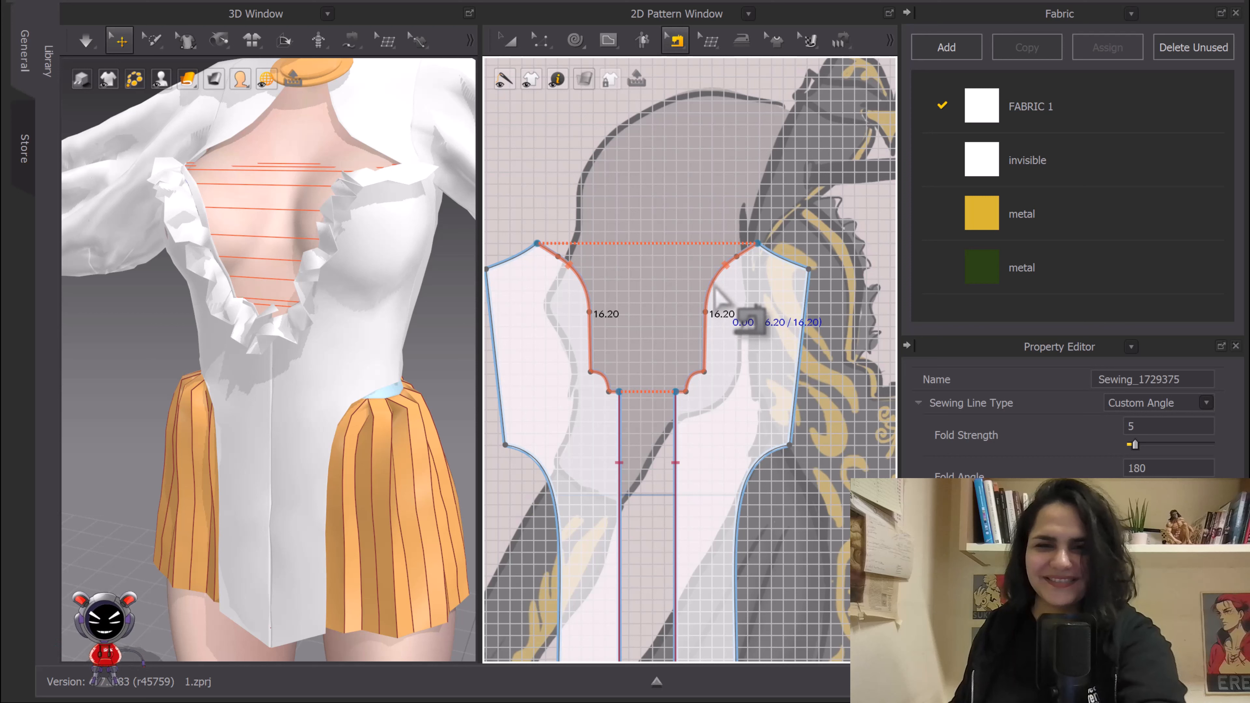
pyautogui.click(691, 294)
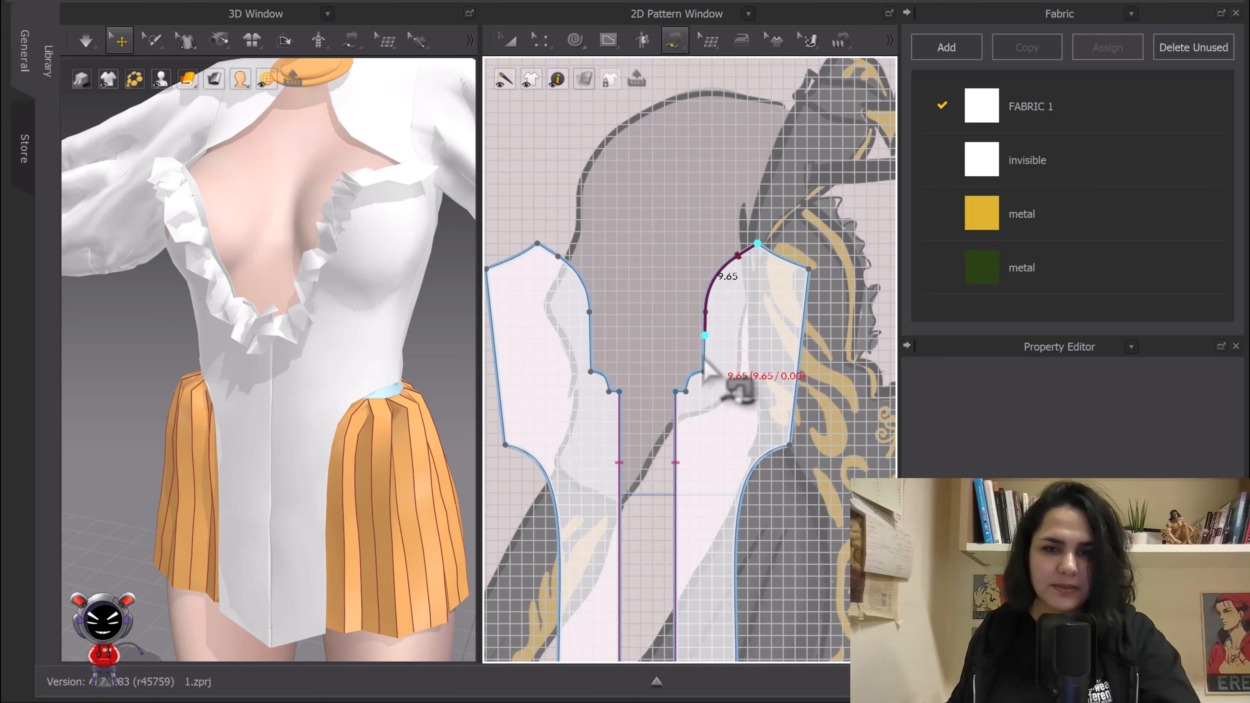
pyautogui.click(675, 392)
pyautogui.scroll(-6, 620, 351)
pyautogui.moveTo(502, 253); pyautogui.dragTo(633, 284, button='middle')
pyautogui.scroll(5, 577, 172)
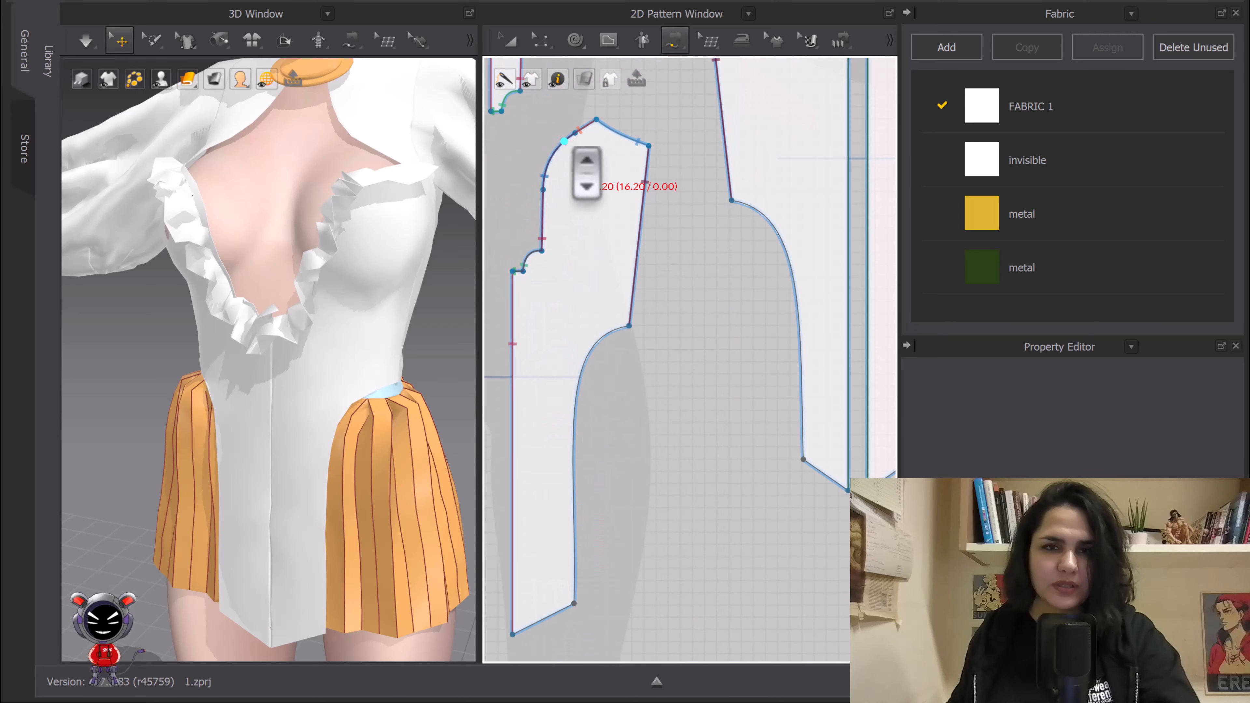
pyautogui.click(595, 119)
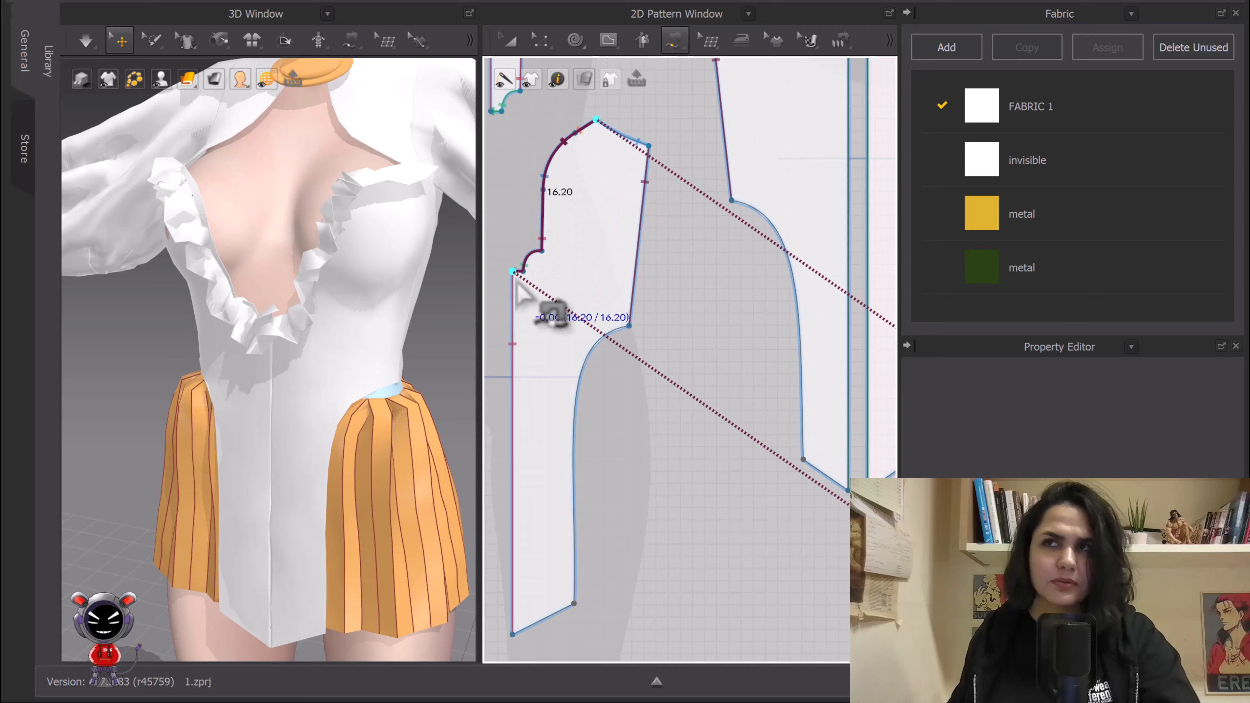
pyautogui.click(515, 278)
# Step: Segment-sew the straight side edge of the cloned front piece to the matching side edge of the original front piece
pyautogui.scroll(-5, 692, 360)
pyautogui.moveTo(689, 359); pyautogui.dragTo(549, 241, button='middle')
pyautogui.moveTo(602, 309); pyautogui.dragTo(458, 172, button='middle')
pyautogui.scroll(2, 691, 310)
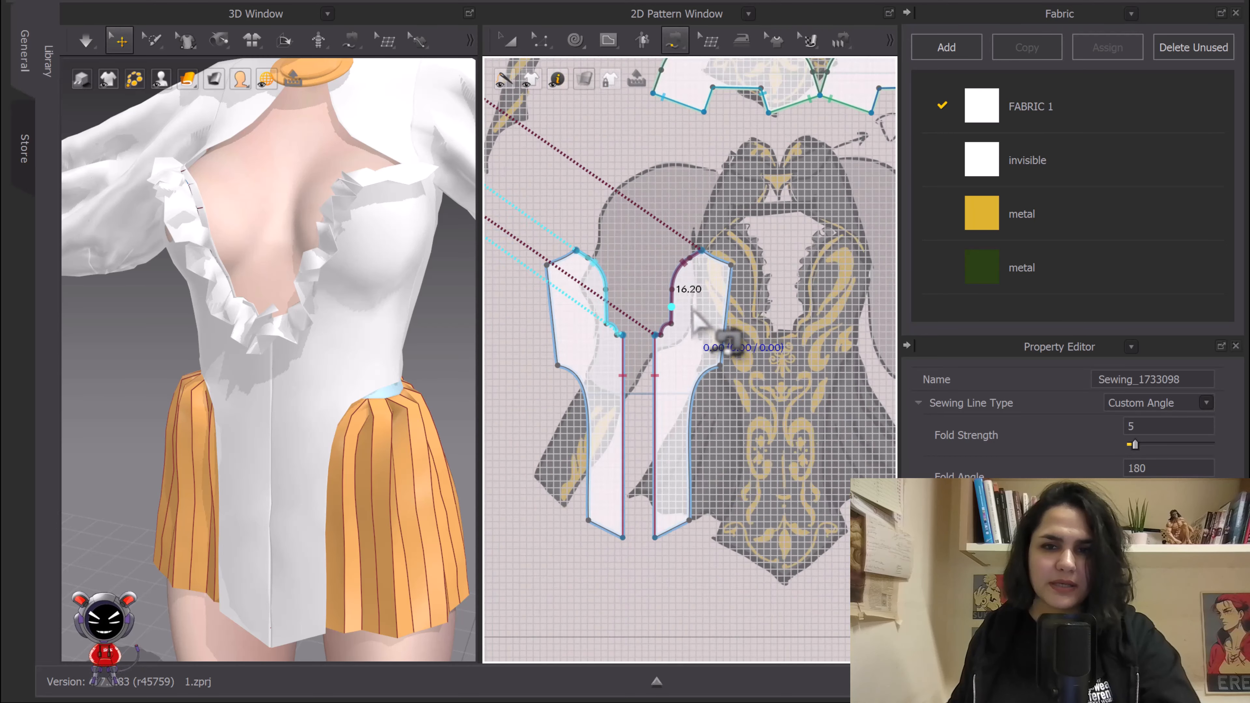
pyautogui.scroll(2, 692, 307)
pyautogui.moveTo(675, 322); pyautogui.dragTo(660, 268, button='middle')
pyautogui.press('n')
pyautogui.click(765, 238)
pyautogui.scroll(-8, 764, 237)
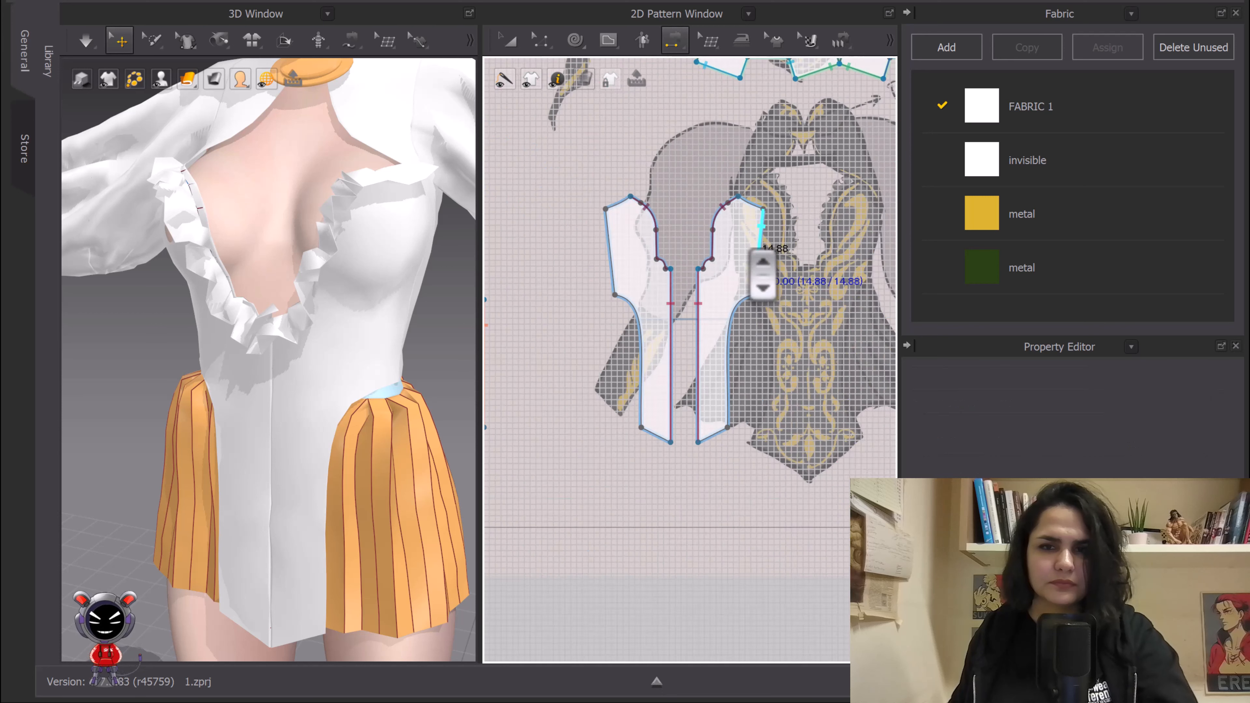
pyautogui.moveTo(637, 212); pyautogui.dragTo(766, 269, button='middle')
pyautogui.click(715, 170)
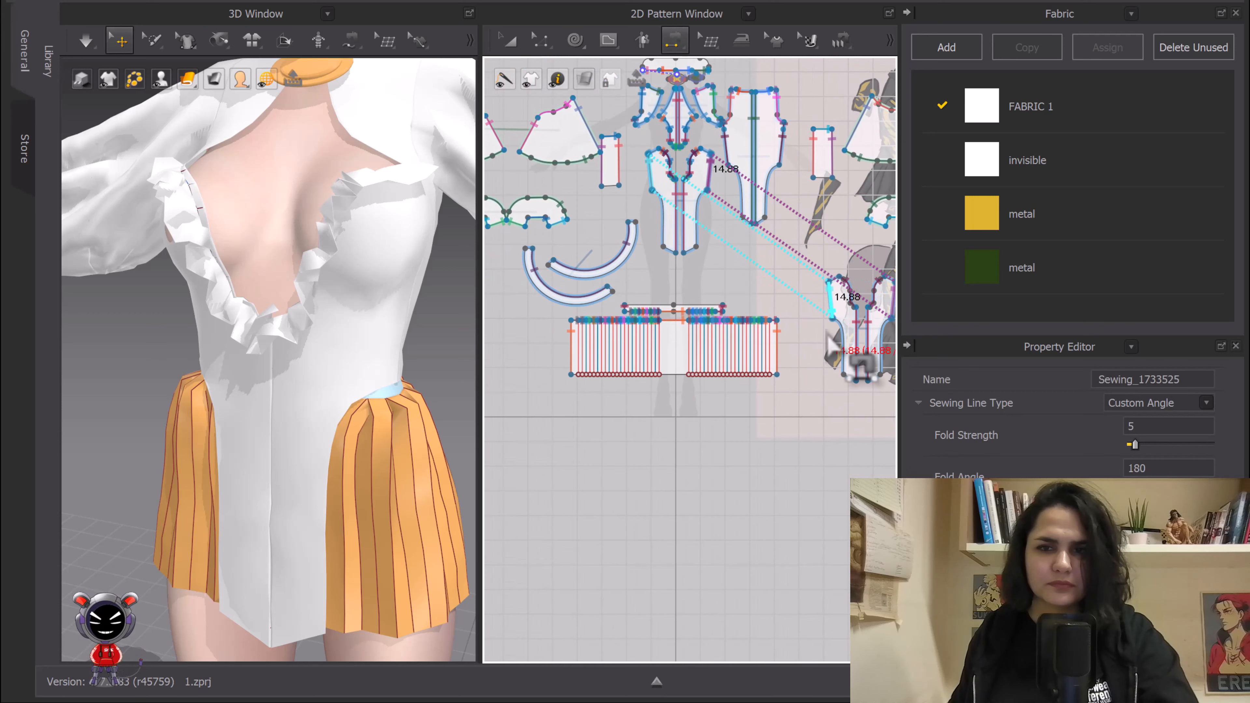
# Step: Segment-sew the clone's curved hip edge and slanted hem edge to the corresponding edges of the original front piece
pyautogui.click(833, 336)
pyautogui.click(657, 211)
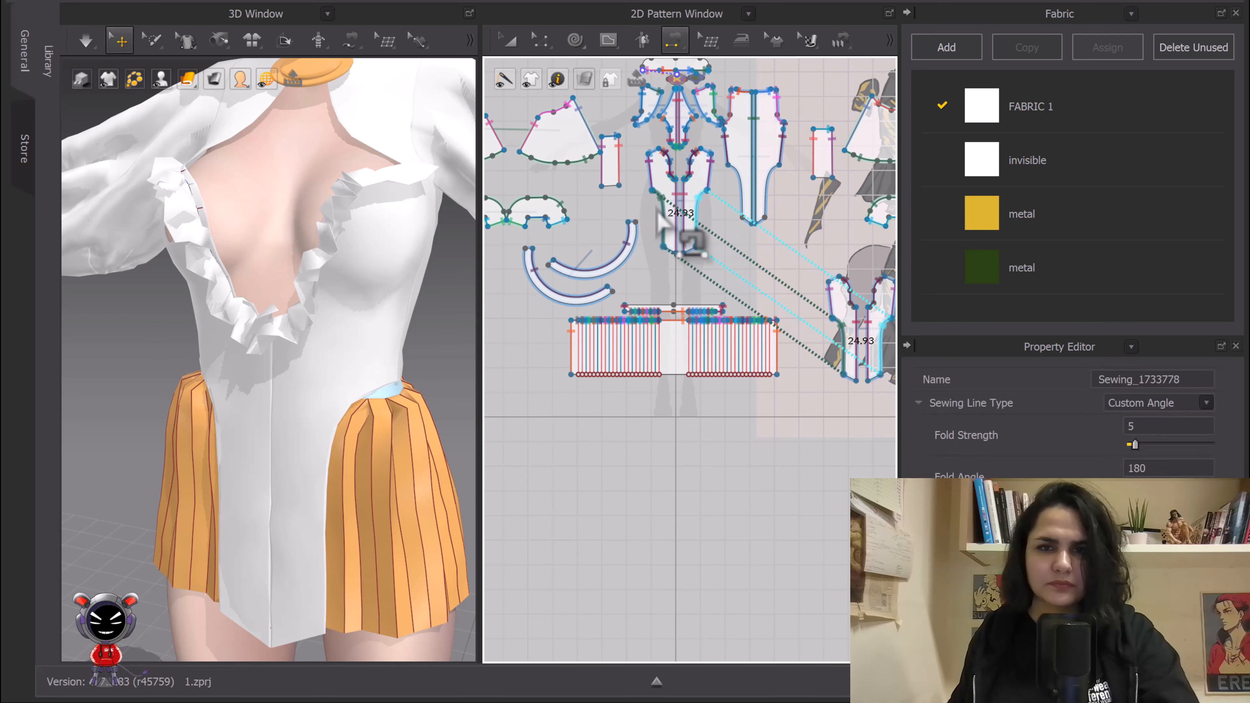
pyautogui.click(845, 387)
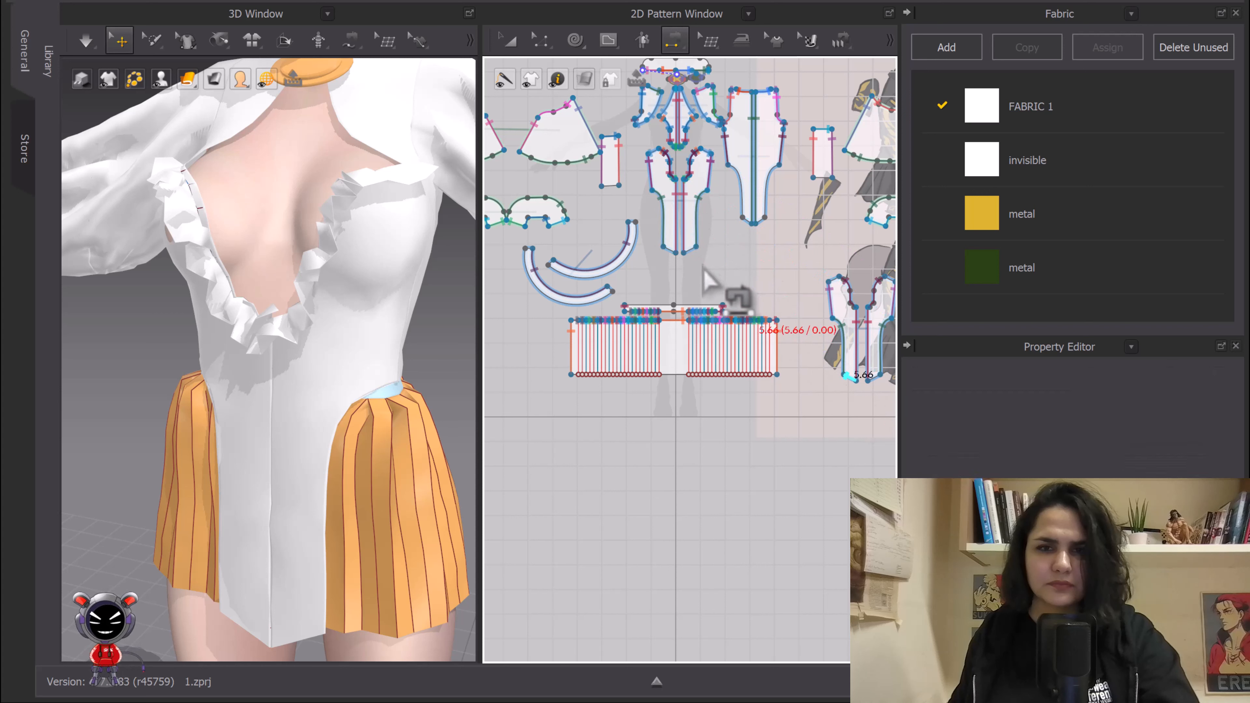
pyautogui.click(714, 290)
# Step: Simulate the garment while pulling the neckline ruffle and bodice front into place on the avatar
pyautogui.press('space')
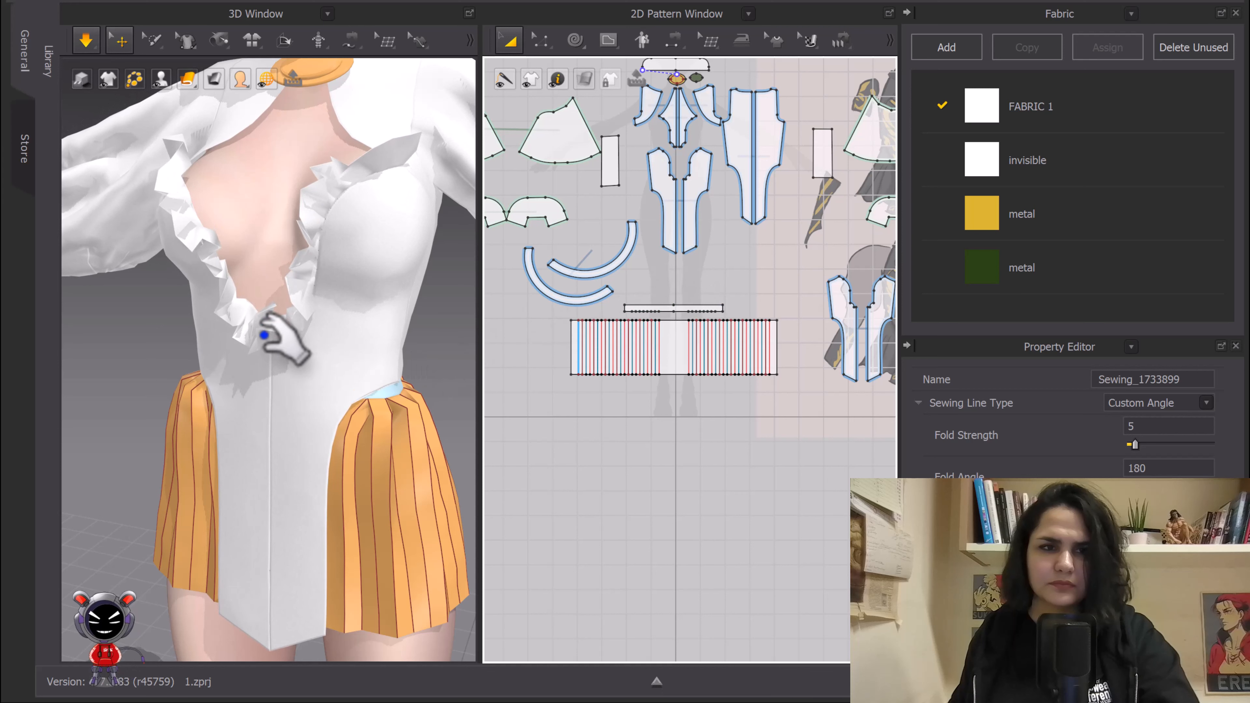
pyautogui.moveTo(213, 242); pyautogui.dragTo(227, 353)
pyautogui.moveTo(225, 355); pyautogui.dragTo(193, 274)
pyautogui.moveTo(195, 293); pyautogui.dragTo(254, 396)
pyautogui.press('space')
# Step: Select both cloned front pieces on the avatar and briefly simulate them over the original bodice
pyautogui.click(247, 396)
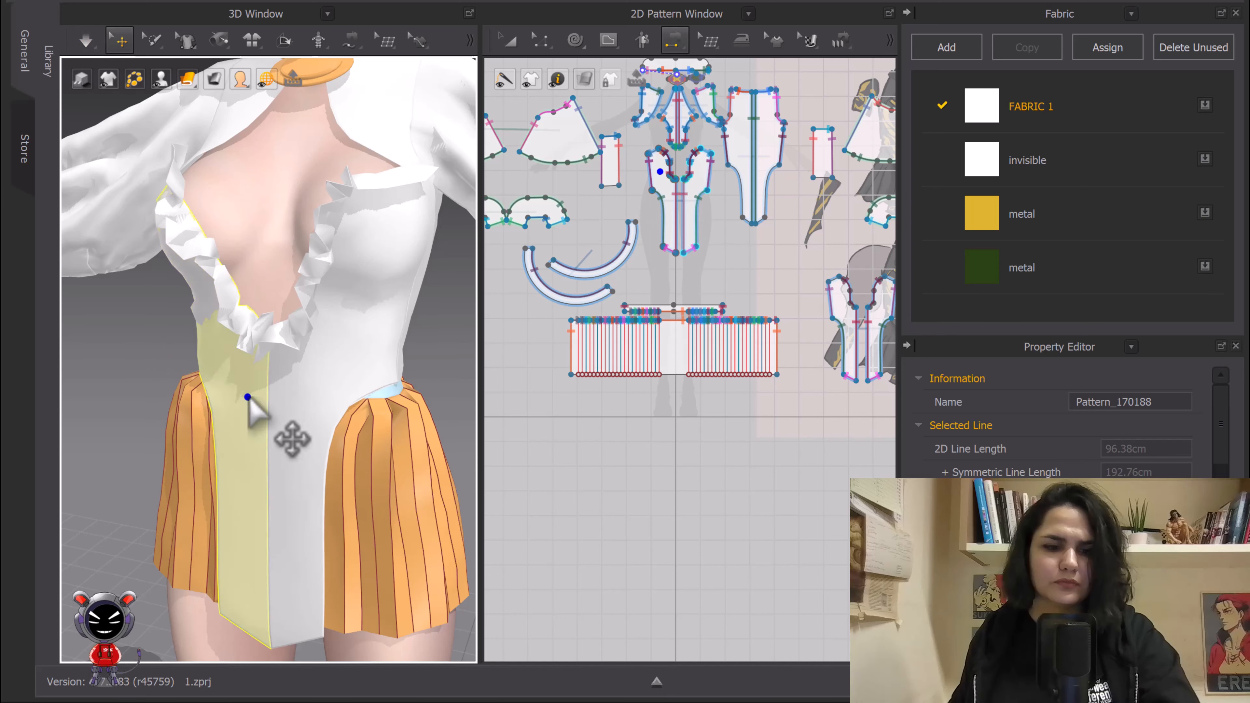
pyautogui.keyDown('shift'); pyautogui.click(356, 348); pyautogui.keyUp('shift')
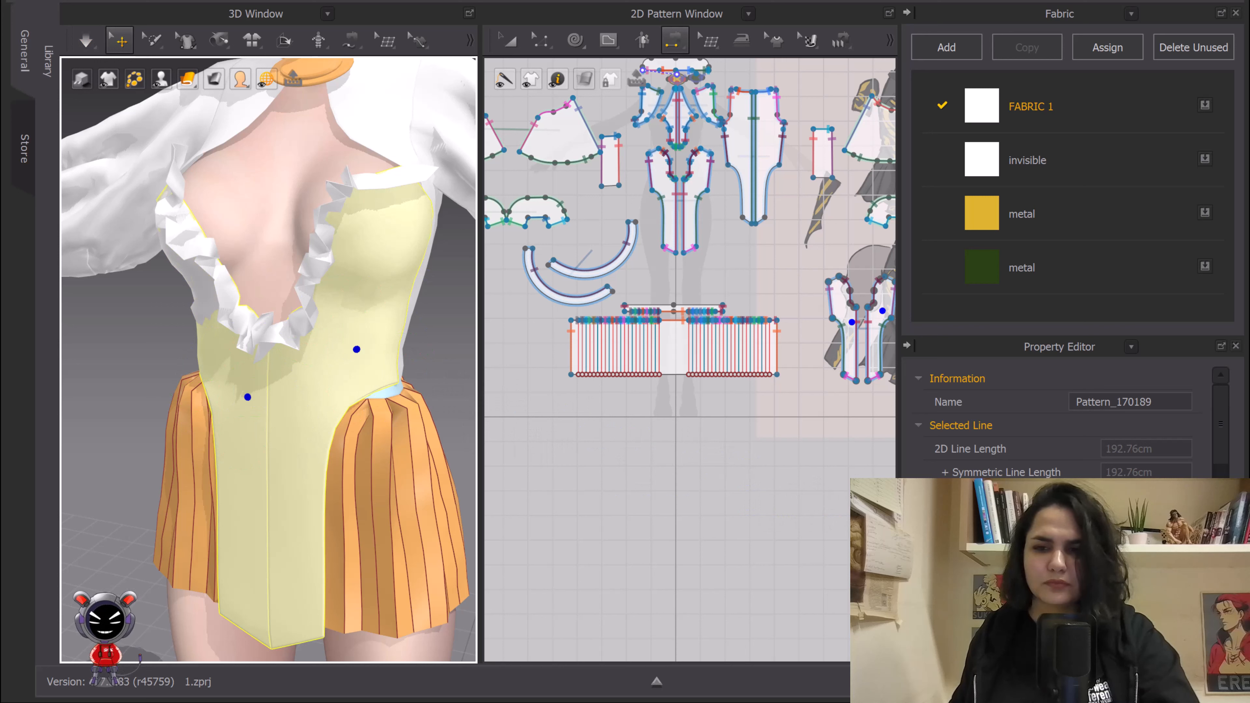
pyautogui.scroll(-3, 1058, 423)
pyautogui.scroll(-4, 1058, 424)
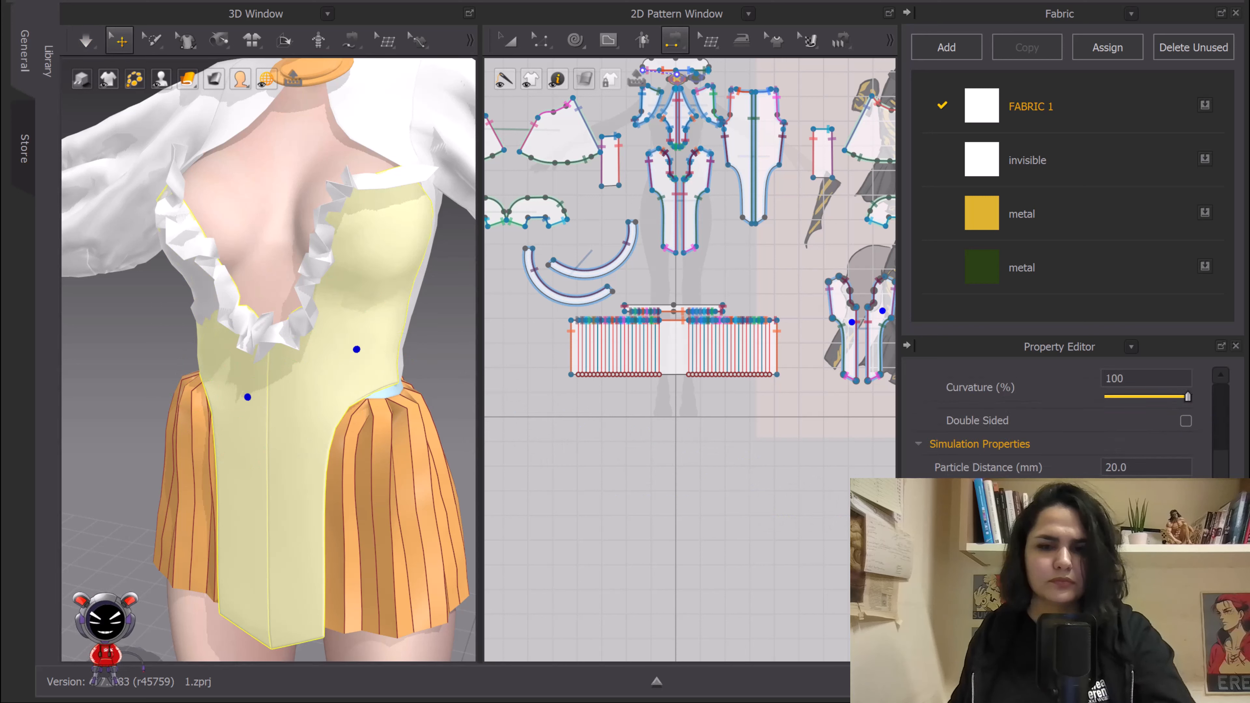
pyautogui.click(793, 502)
pyautogui.press('space')
pyautogui.press('space')
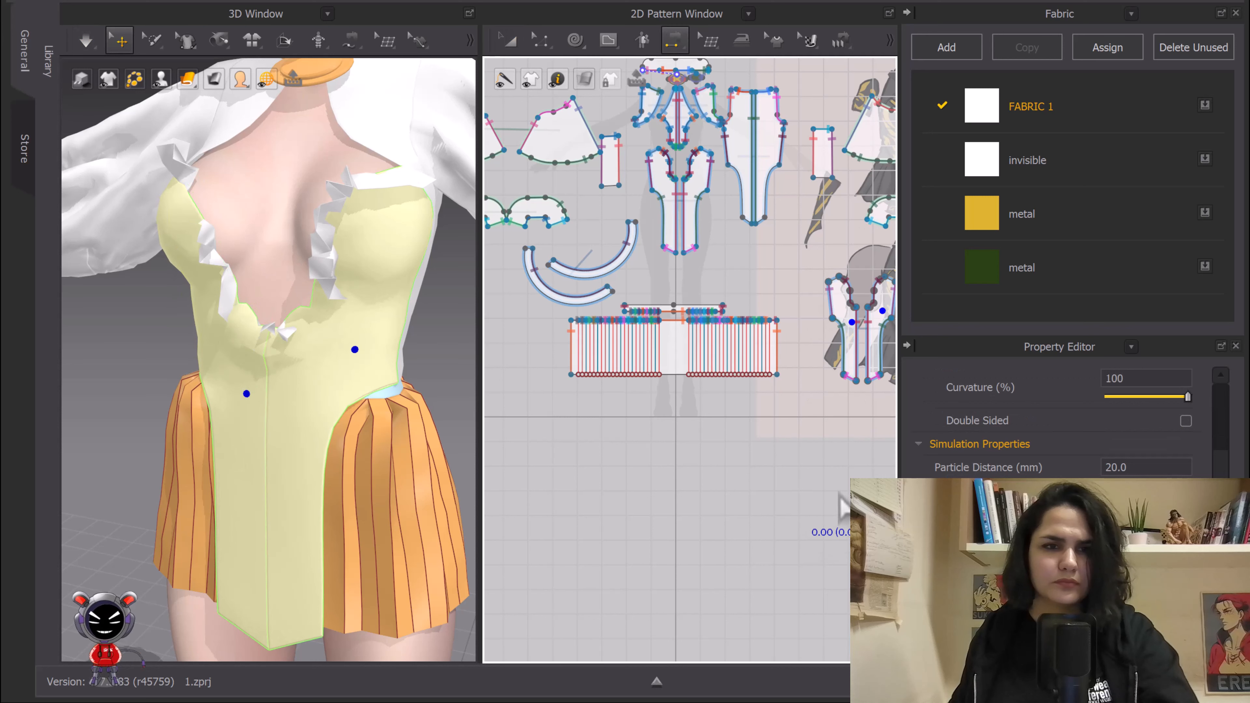
pyautogui.click(149, 44)
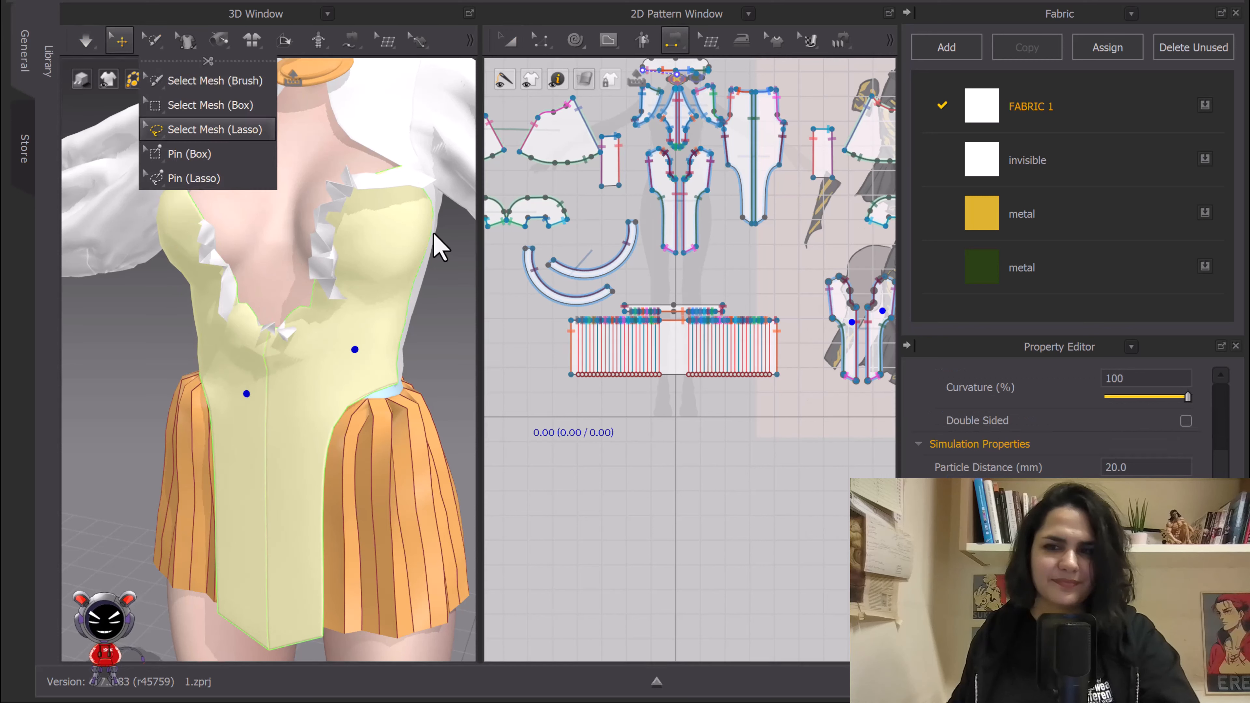
pyautogui.click(861, 507)
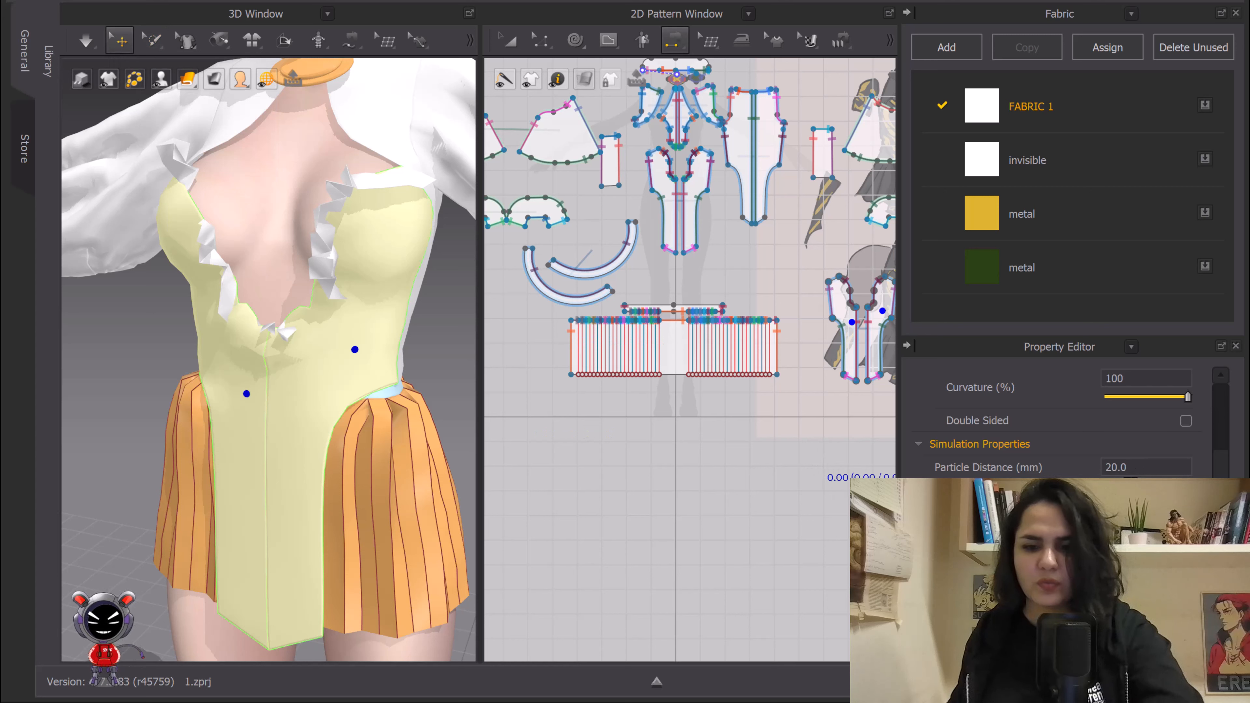
# Step: Pull both neckline ruffles outward from under the cloned bodice layer on the avatar, running the simulation
pyautogui.click(509, 43)
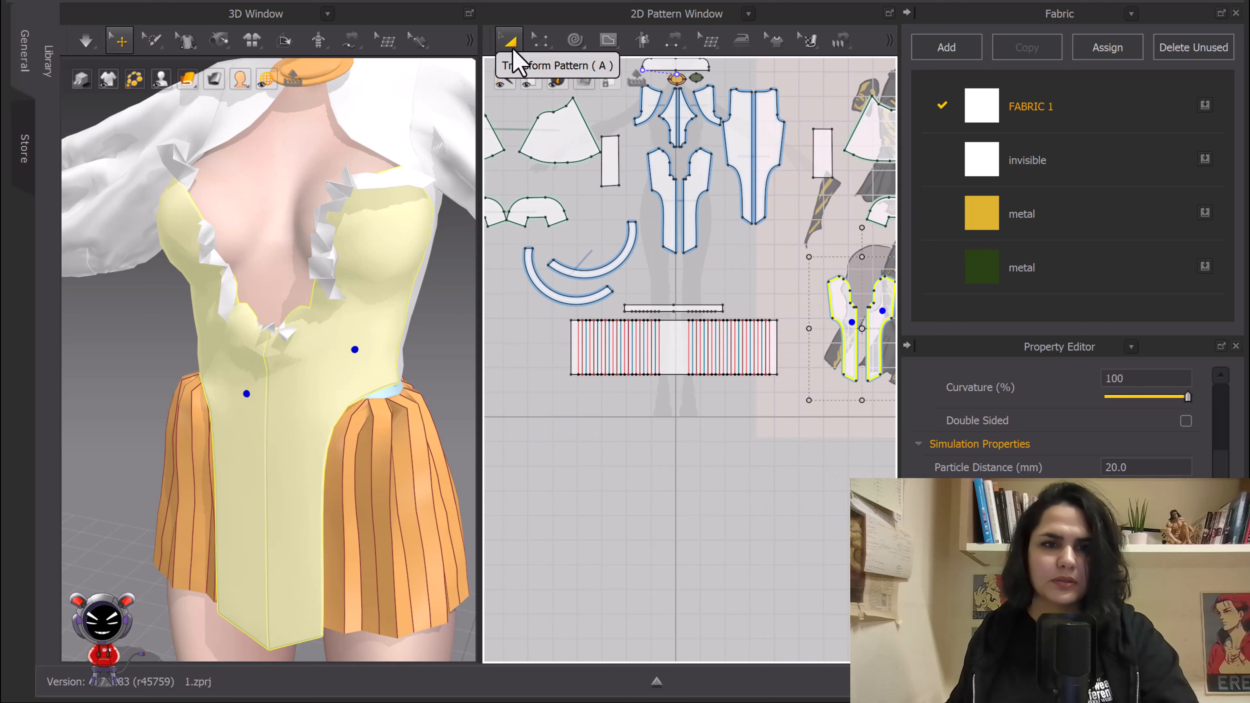
pyautogui.scroll(-2, 340, 259)
pyautogui.moveTo(336, 266); pyautogui.dragTo(296, 266, button='right')
pyautogui.click(287, 291)
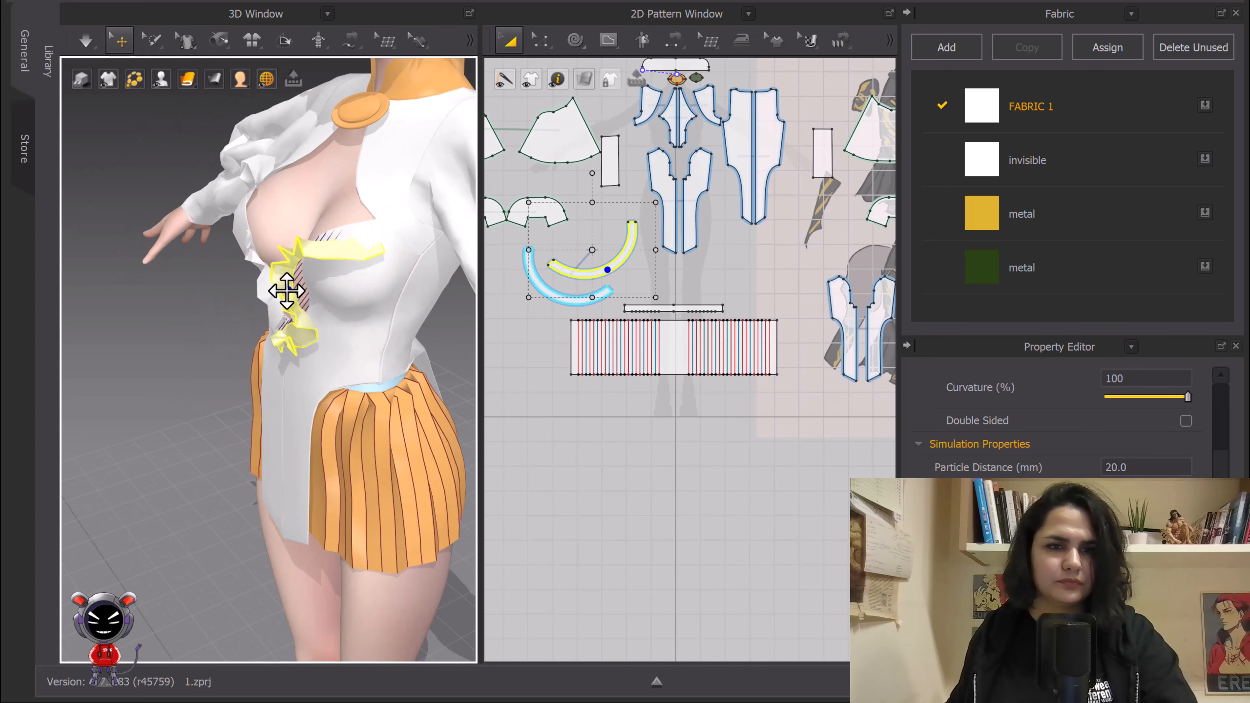
pyautogui.click(245, 261)
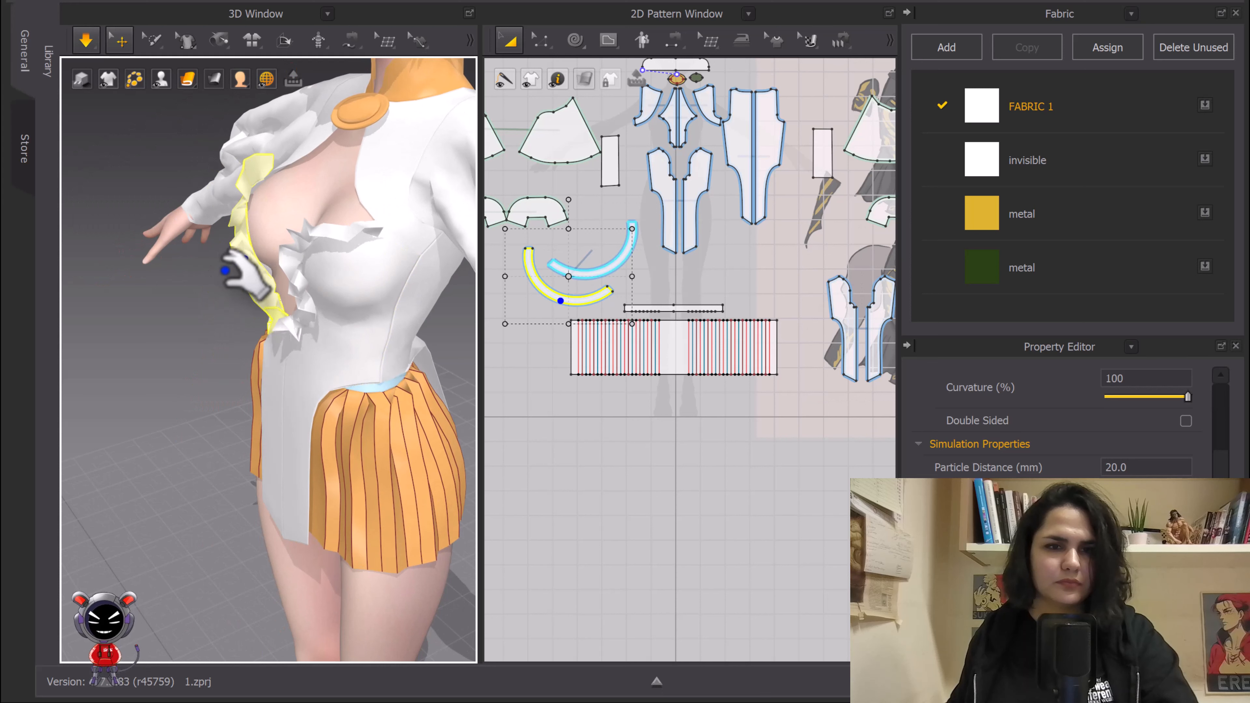
pyautogui.moveTo(293, 337); pyautogui.dragTo(368, 313, button='right')
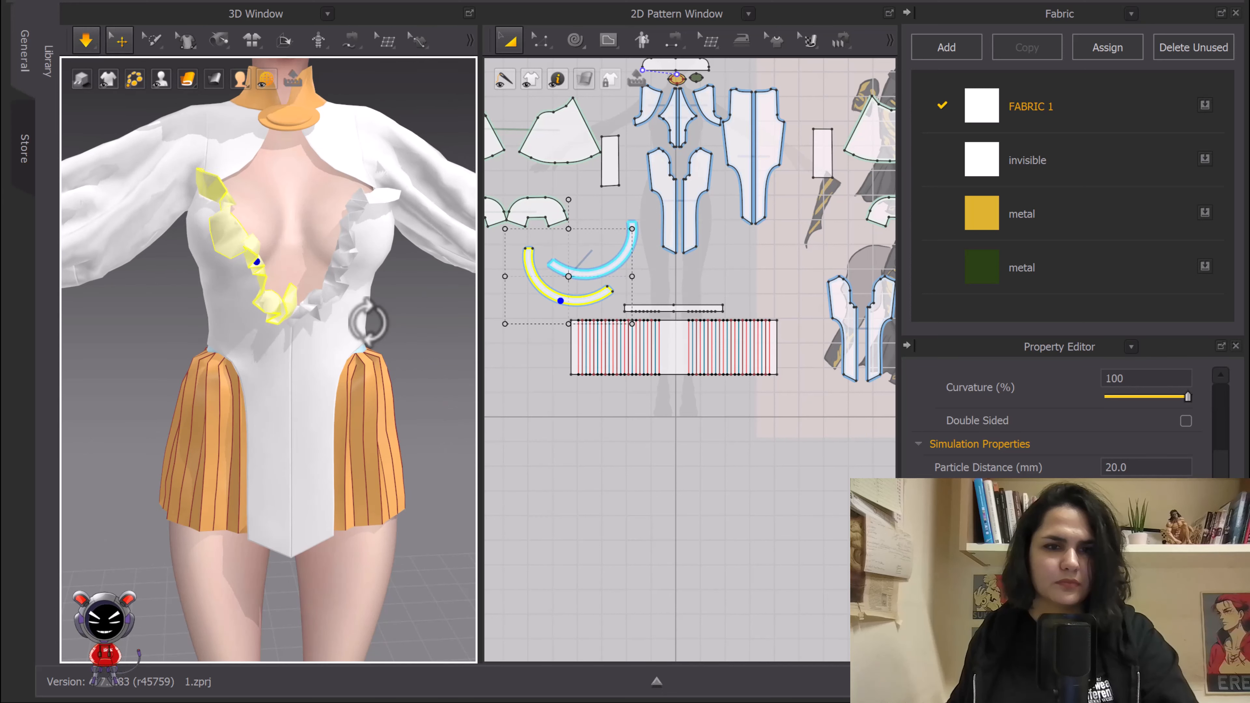
# Step: Move the cloned front piece on the avatar's right side outward and simulate it onto the bodice with the ruffles outside
pyautogui.scroll(2, 292, 305)
pyautogui.moveTo(259, 251); pyautogui.dragTo(381, 196, button='right')
pyautogui.click(294, 236)
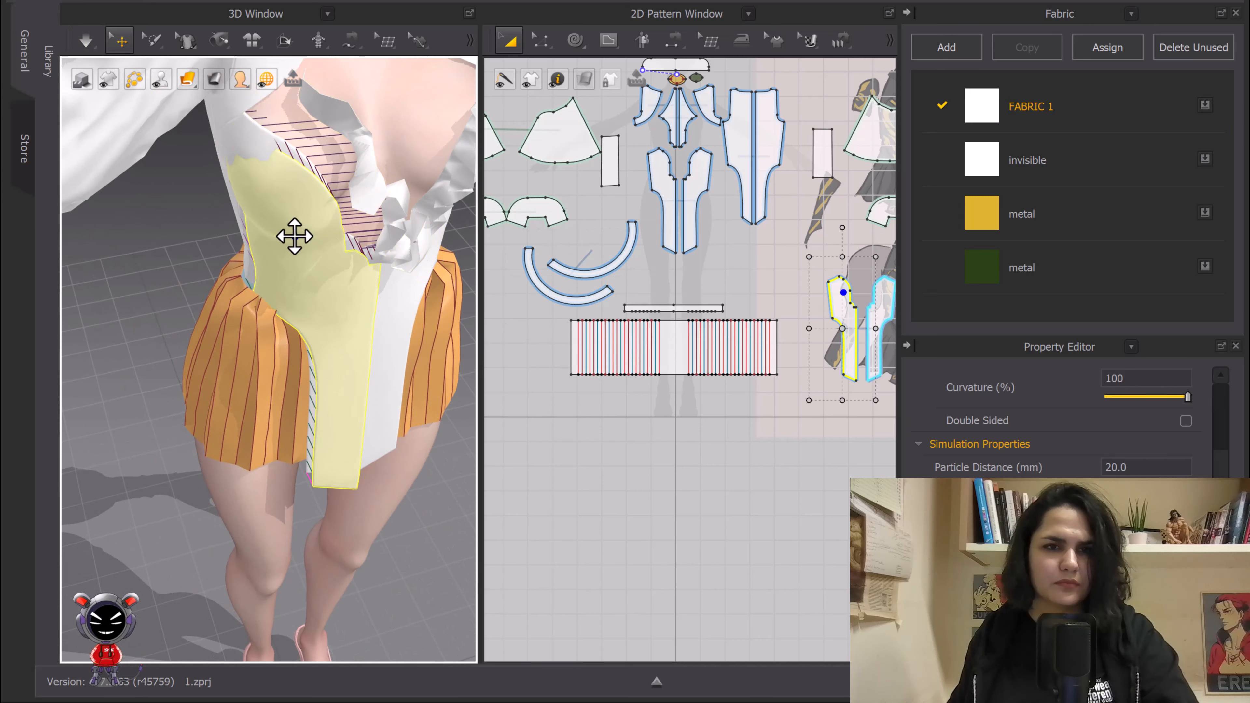
pyautogui.press('space')
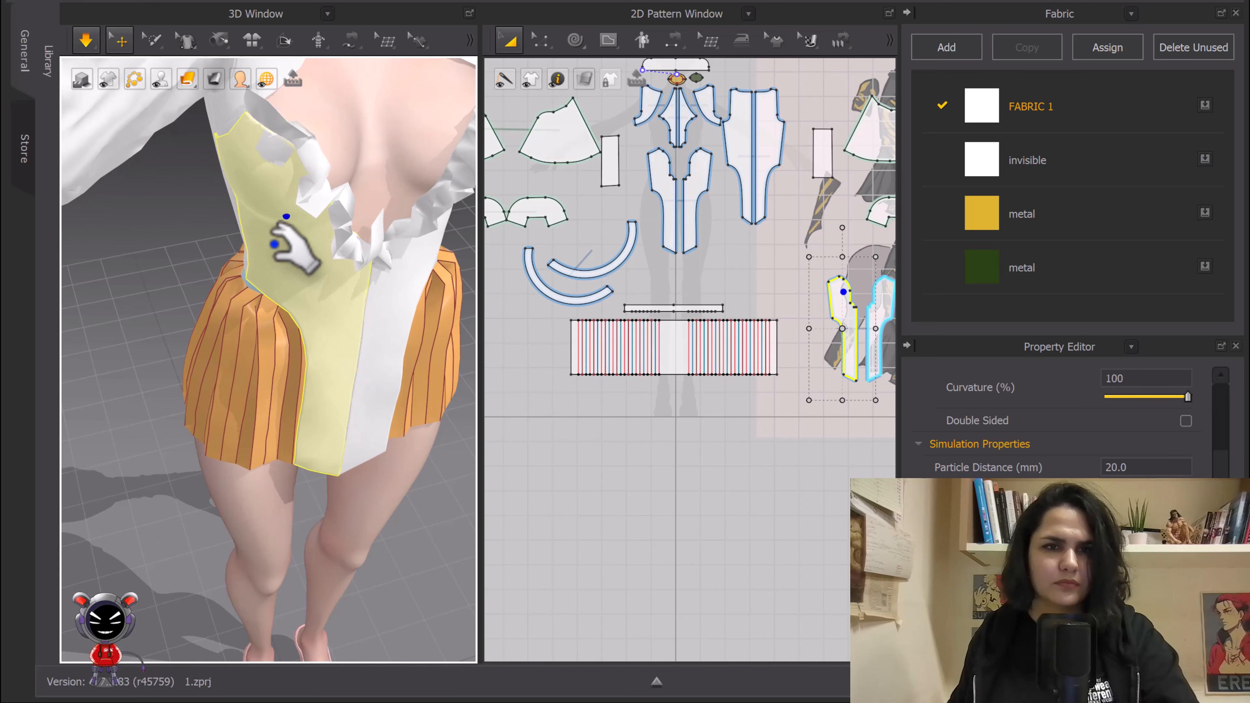
pyautogui.press('space')
pyautogui.moveTo(289, 240); pyautogui.dragTo(290, 265)
pyautogui.press('space')
pyautogui.press('space')
pyautogui.moveTo(406, 285); pyautogui.dragTo(343, 241, button='middle')
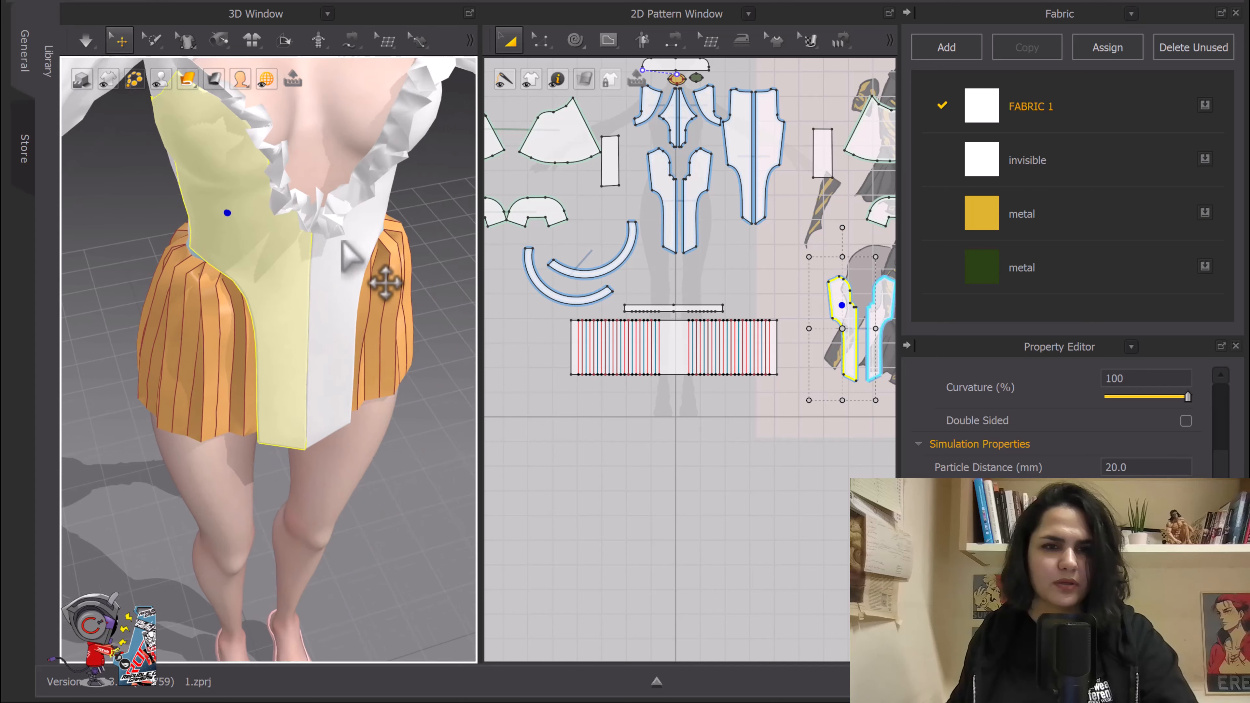
# Step: Select the two original front pieces and the two back pieces in turn, and briefly simulate the garment again
pyautogui.moveTo(344, 241)
pyautogui.mouseDown(button='right')
pyautogui.moveTo(324, 222)
pyautogui.moveTo(348, 241)
pyautogui.mouseUp(button='right')
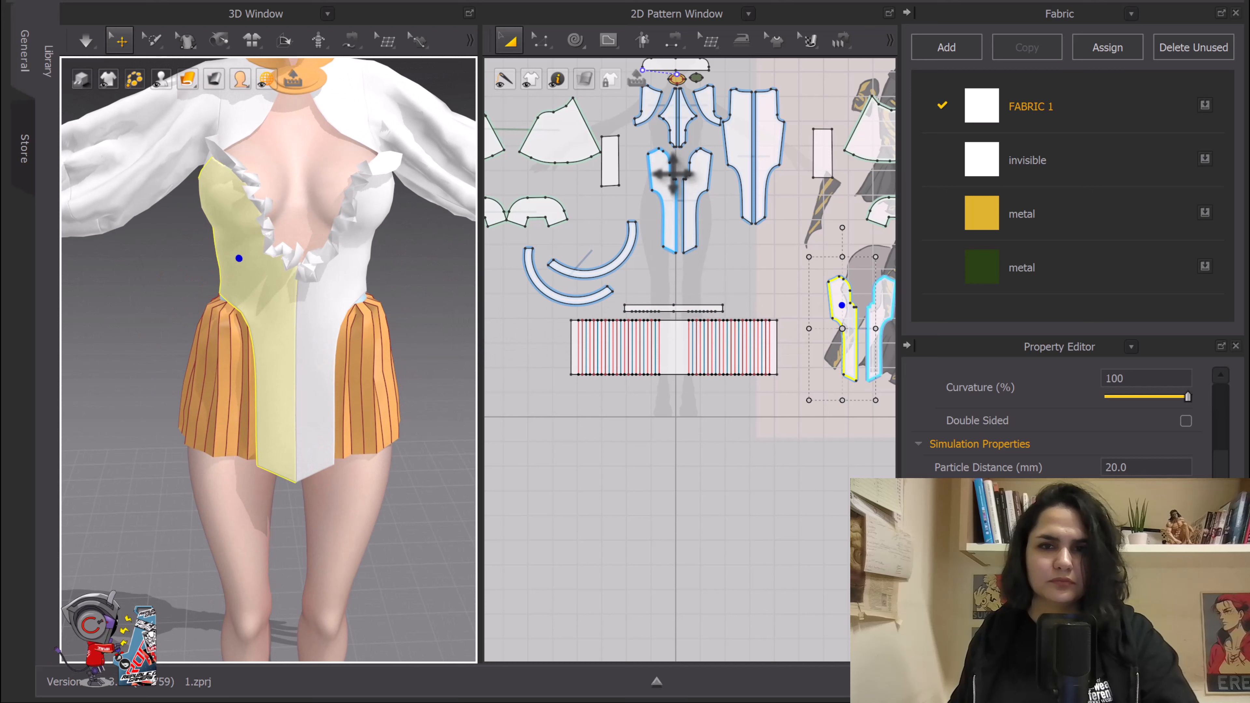
pyautogui.scroll(5, 770, 186)
pyautogui.scroll(-1, 725, 167)
pyautogui.click(730, 243)
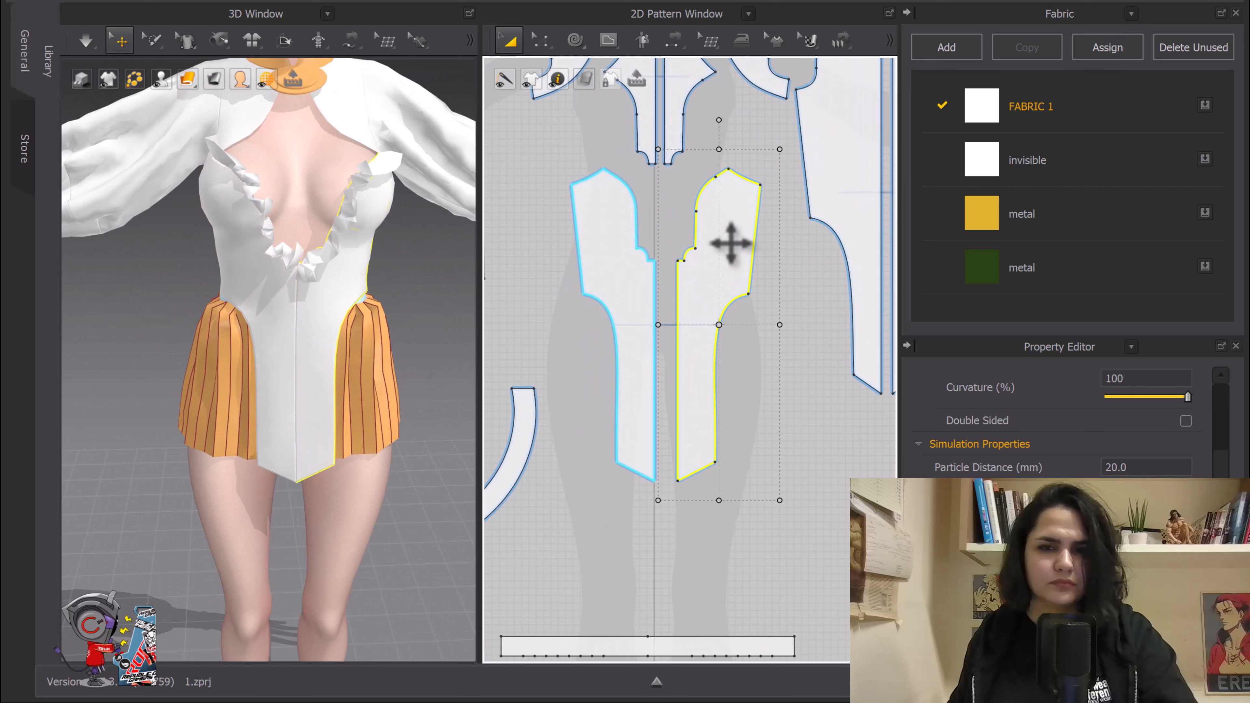
pyautogui.keyDown('shift'); pyautogui.click(613, 257); pyautogui.keyUp('shift')
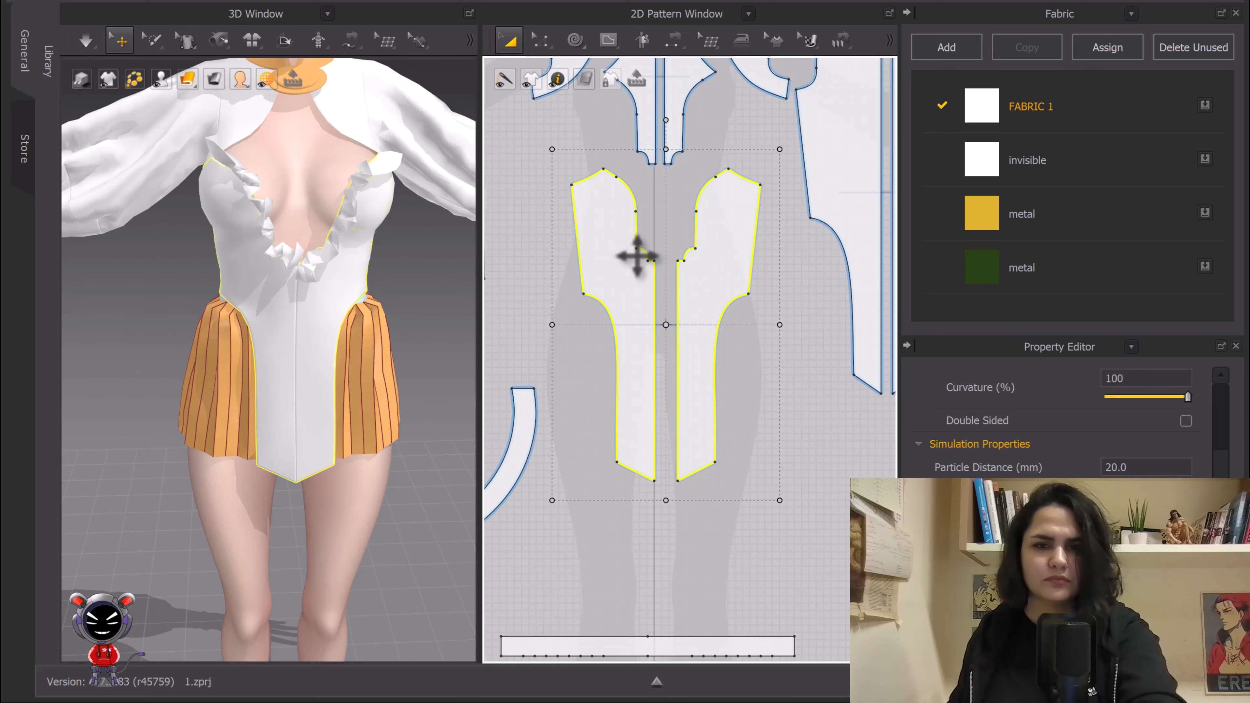
pyautogui.scroll(-2, 650, 275)
pyautogui.moveTo(663, 293); pyautogui.dragTo(578, 345, button='middle')
pyautogui.click(697, 240)
pyautogui.keyDown('shift'); pyautogui.click(794, 213); pyautogui.keyUp('shift')
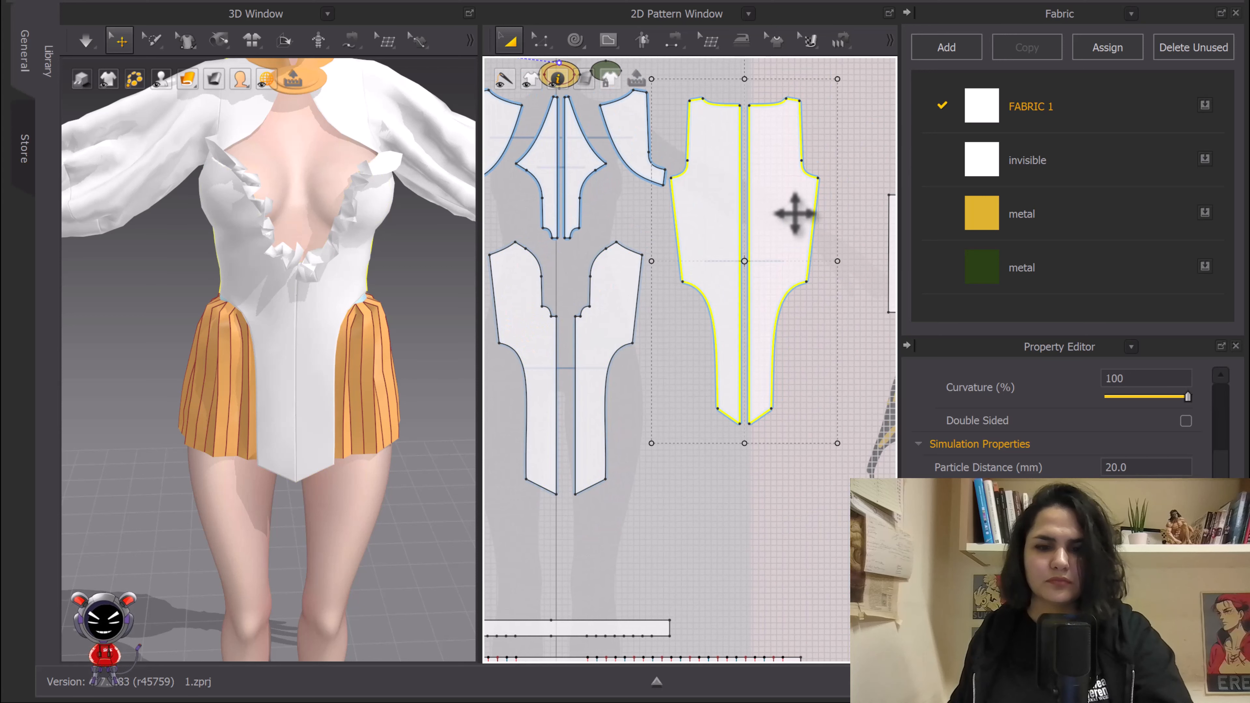
pyautogui.click(712, 495)
pyautogui.press('space')
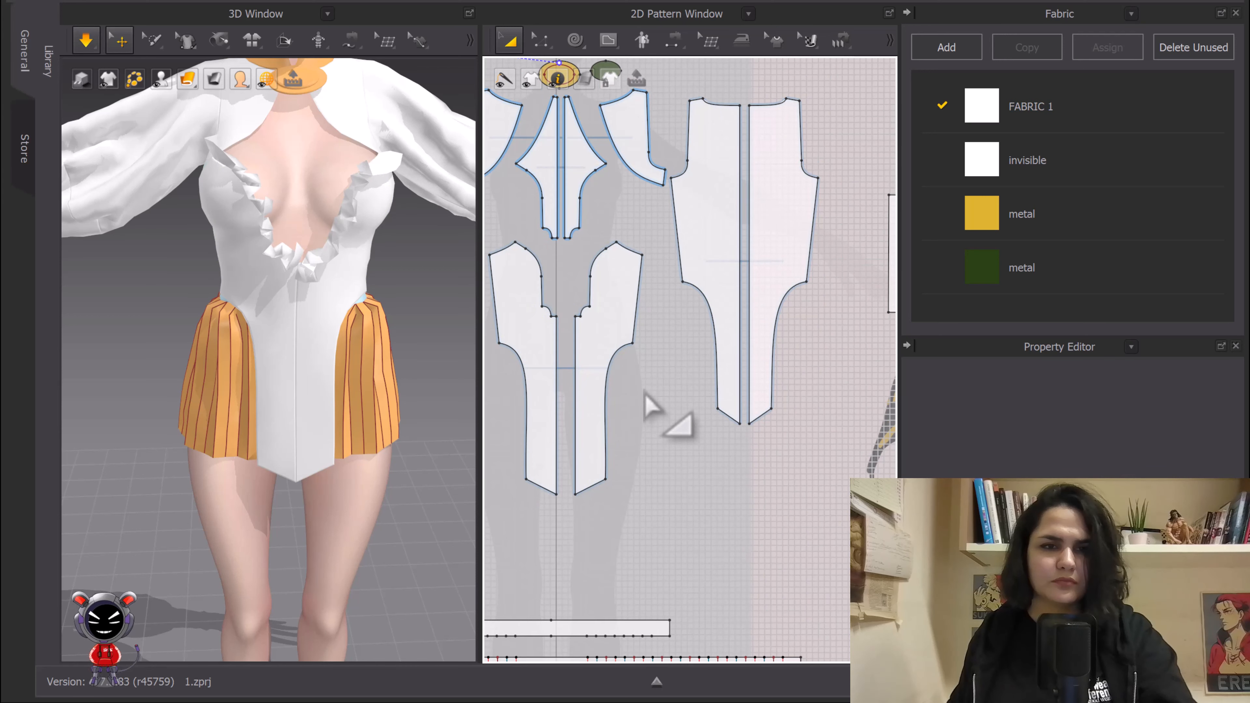
pyautogui.press('space')
# Step: Merge the two cloned front pieces into one along their centre-front seam
pyautogui.moveTo(417, 241); pyautogui.dragTo(414, 273, button='middle')
pyautogui.scroll(-2, 415, 274)
pyautogui.moveTo(414, 276); pyautogui.dragTo(422, 348, button='middle')
pyautogui.moveTo(399, 315); pyautogui.dragTo(391, 287, button='right')
pyautogui.scroll(-4, 603, 358)
pyautogui.moveTo(726, 443); pyautogui.dragTo(641, 292, button='middle')
pyautogui.scroll(6, 688, 337)
pyautogui.scroll(-3, 807, 419)
pyautogui.moveTo(742, 390); pyautogui.dragTo(706, 400, button='middle')
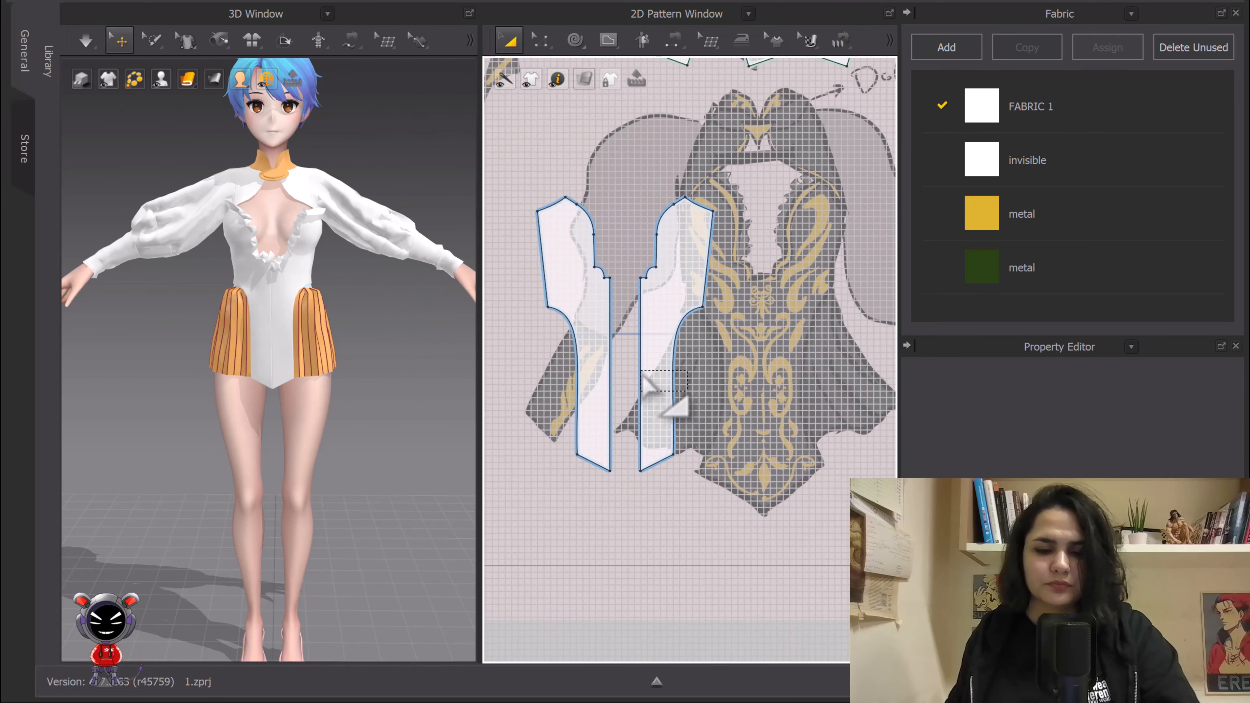
pyautogui.scroll(3, 643, 365)
pyautogui.press('b')
pyautogui.rightClick(640, 337)
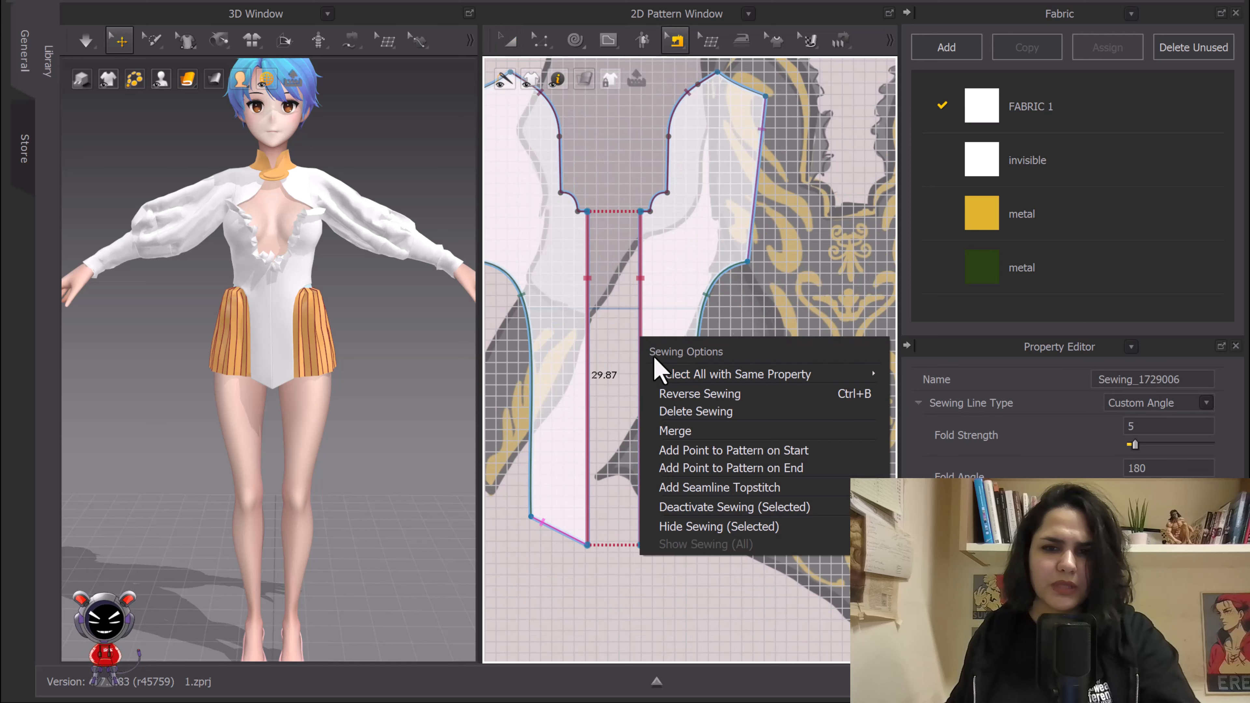
pyautogui.click(700, 432)
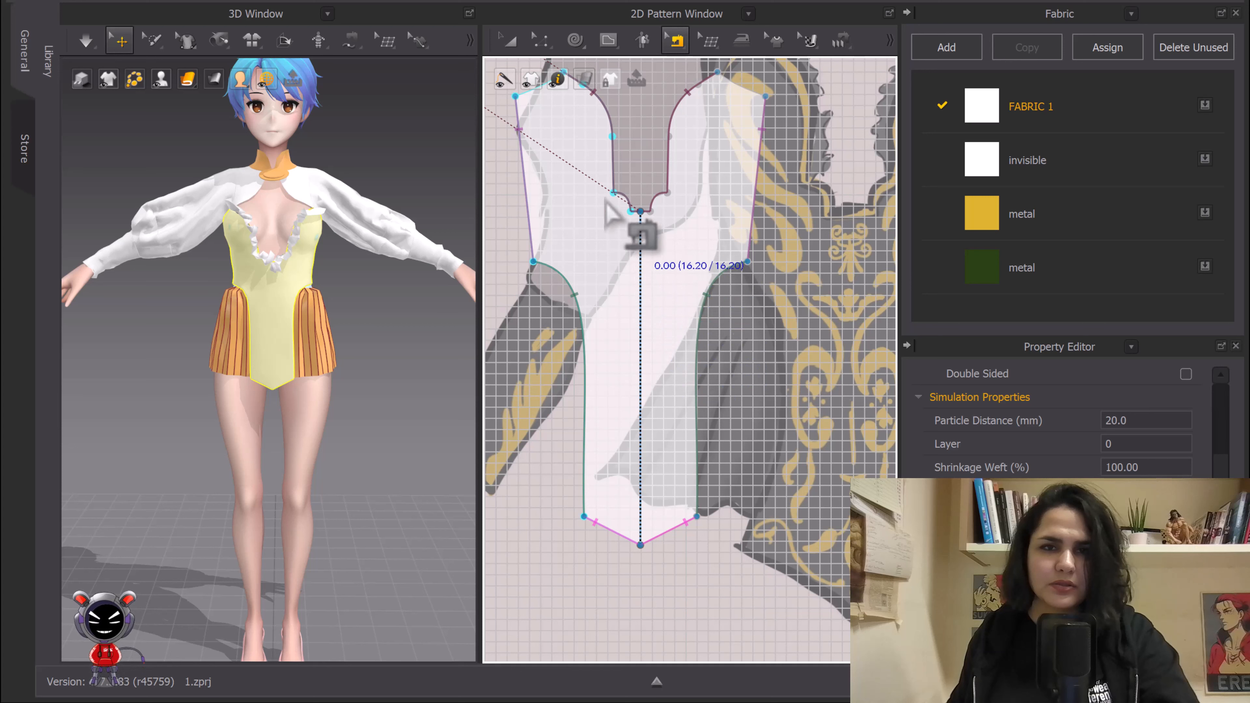
# Step: Move the merged cloned bodice pattern over the matching bodice in the reference drawing and centre it on the gold ornament
pyautogui.click(511, 41)
pyautogui.scroll(-3, 586, 209)
pyautogui.click(535, 211)
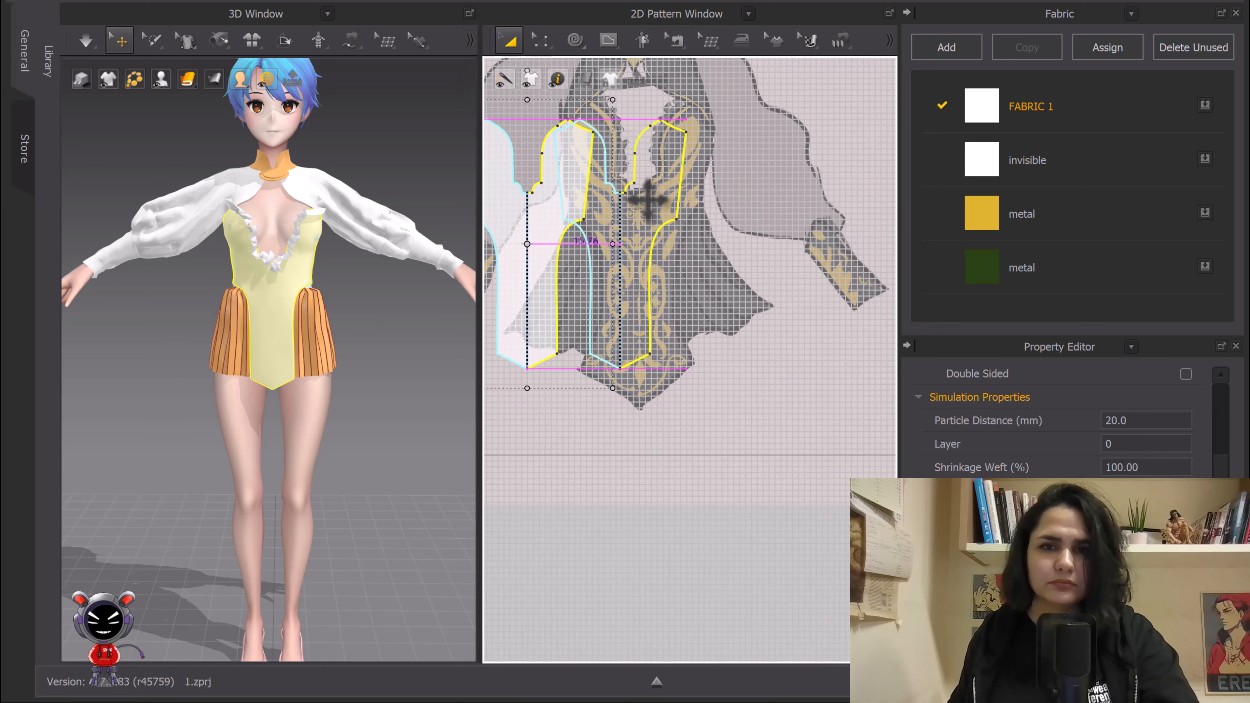
pyautogui.moveTo(649, 200)
pyautogui.mouseDown()
pyautogui.moveTo(661, 201)
pyautogui.moveTo(651, 201)
pyautogui.mouseUp()
pyautogui.scroll(-2, 654, 202)
pyautogui.moveTo(670, 237)
pyautogui.mouseDown(button='middle')
pyautogui.moveTo(663, 276)
pyautogui.moveTo(602, 285)
pyautogui.mouseUp(button='middle')
pyautogui.scroll(5, 614, 265)
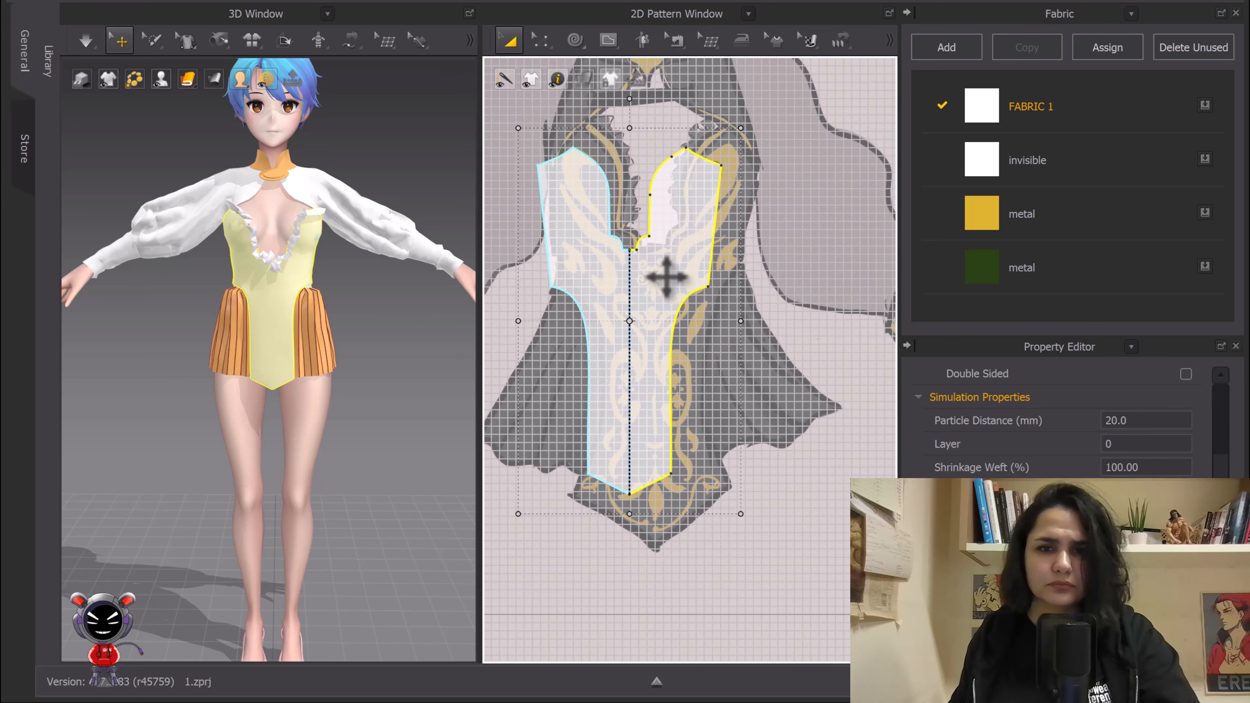
pyautogui.moveTo(666, 277); pyautogui.dragTo(690, 283)
pyautogui.scroll(-2, 752, 256)
pyautogui.moveTo(777, 251); pyautogui.dragTo(745, 209, button='middle')
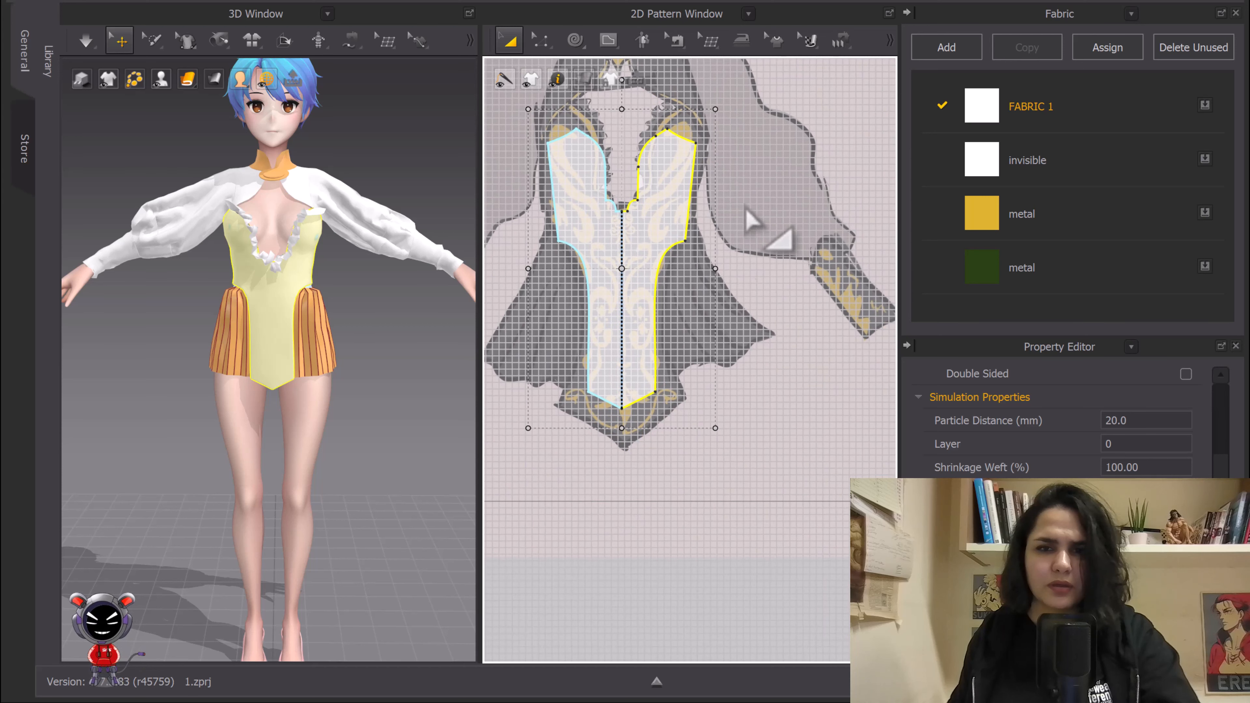
# Step: Scale the 2D background reference image to 39% and reposition it so the drawn bodice fits under the pattern
pyautogui.rightClick(745, 209)
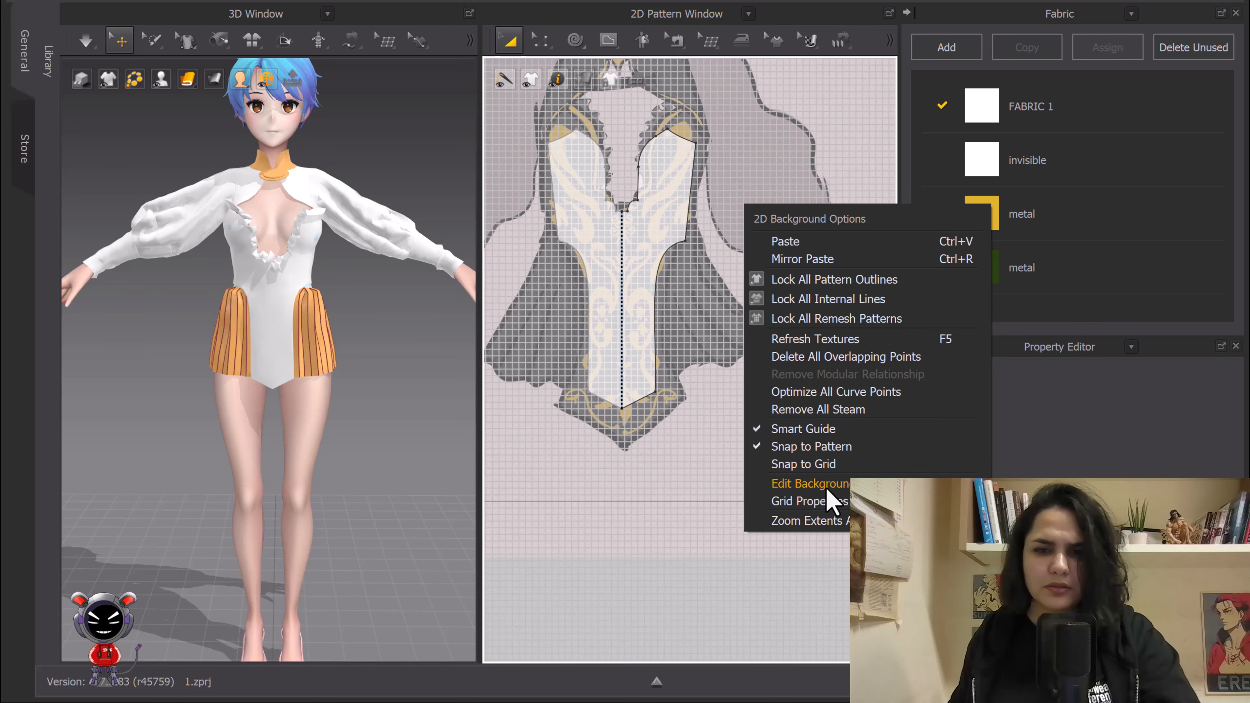
pyautogui.click(827, 486)
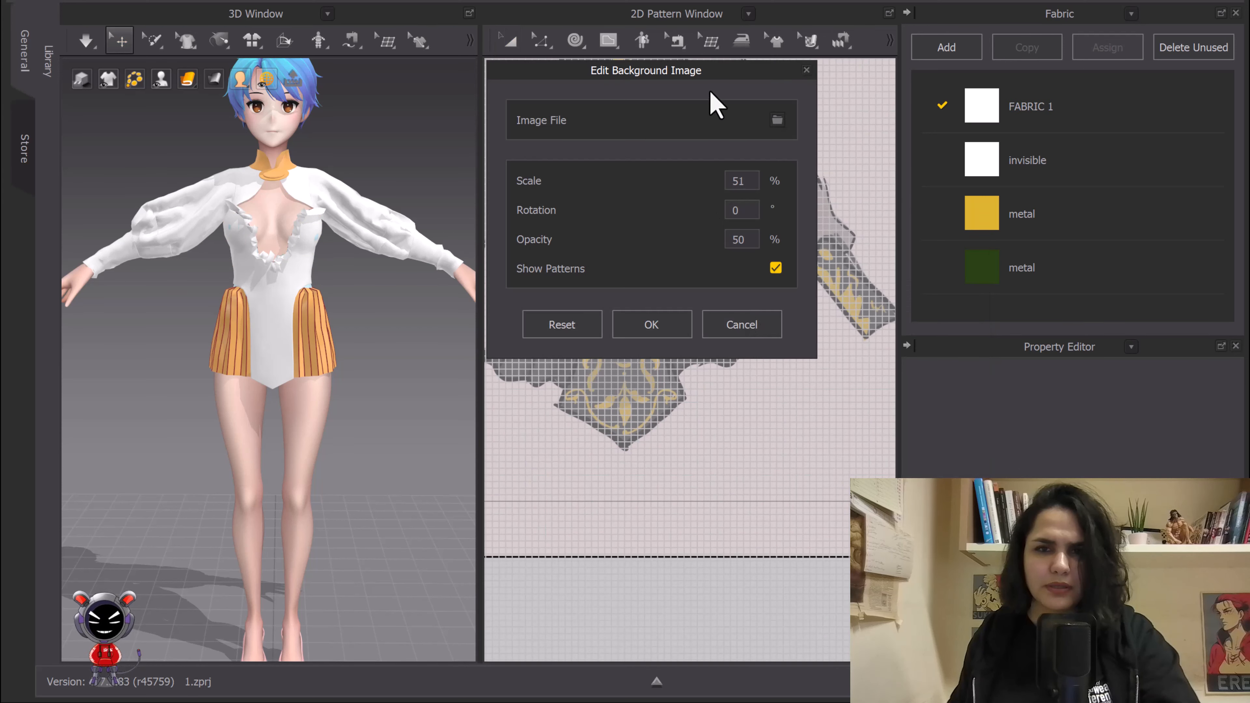
pyautogui.moveTo(710, 93); pyautogui.dragTo(408, 95)
pyautogui.scroll(-7, 446, 184)
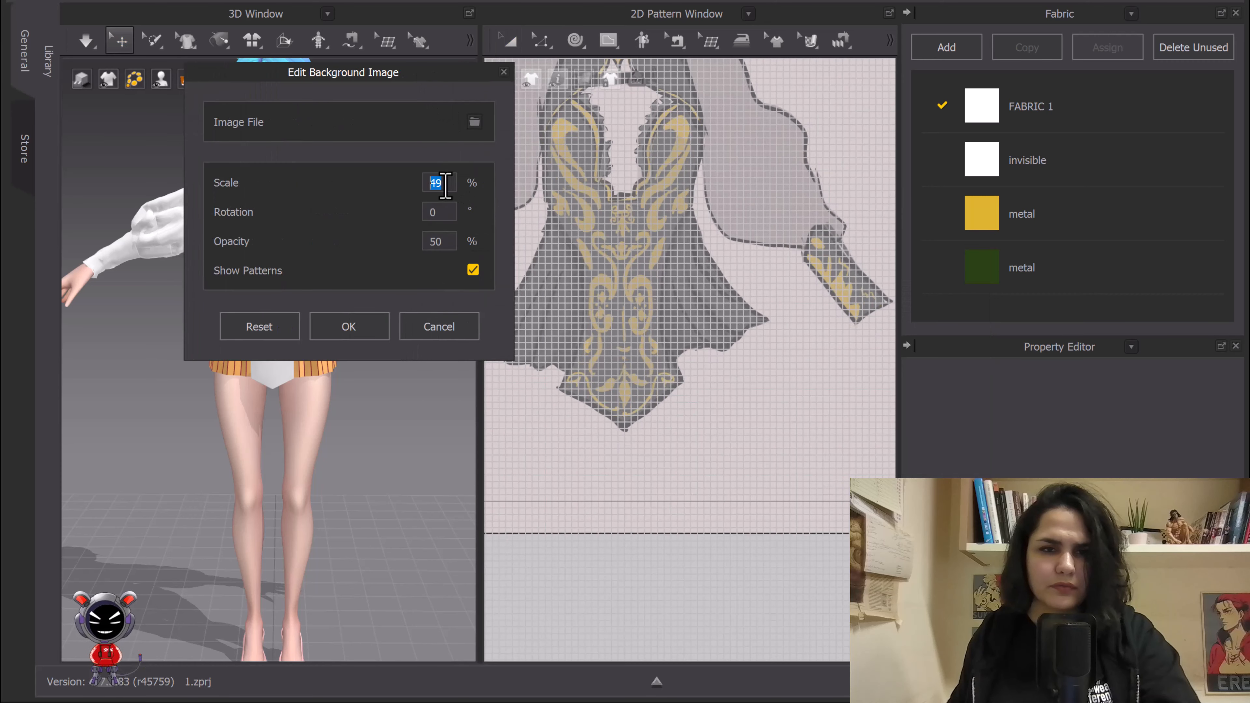
pyautogui.moveTo(739, 263); pyautogui.dragTo(738, 299)
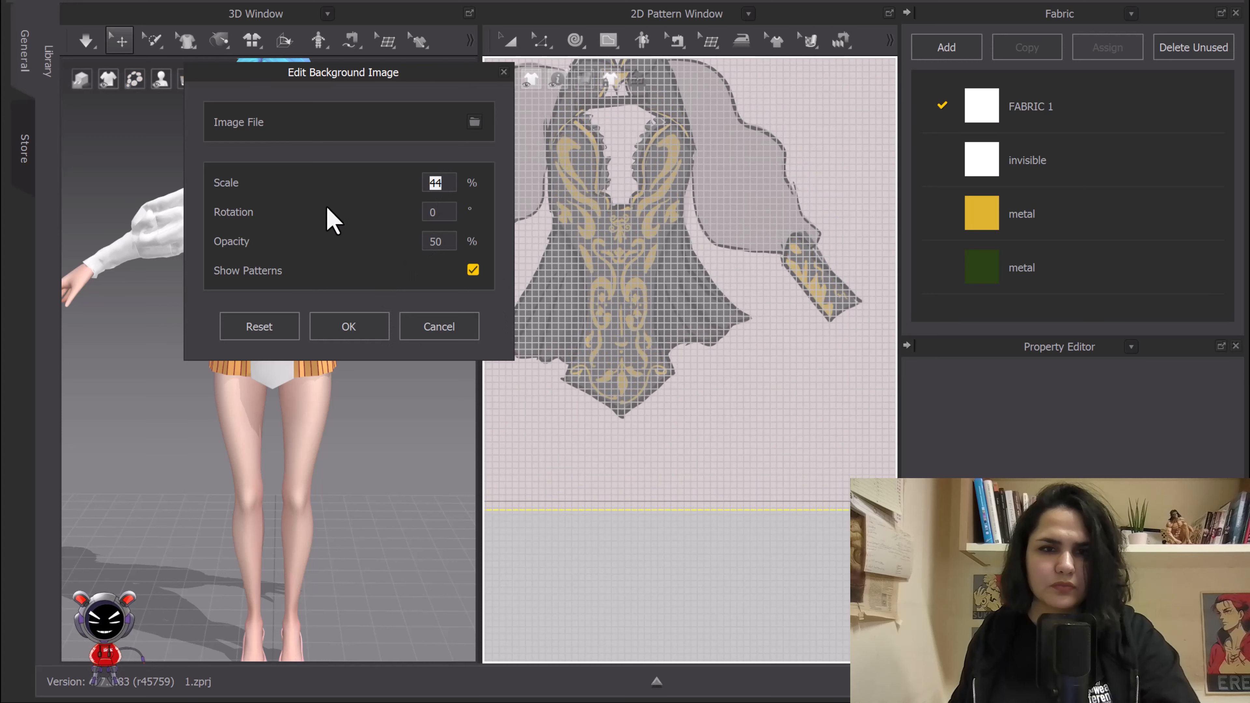
pyautogui.click(443, 183)
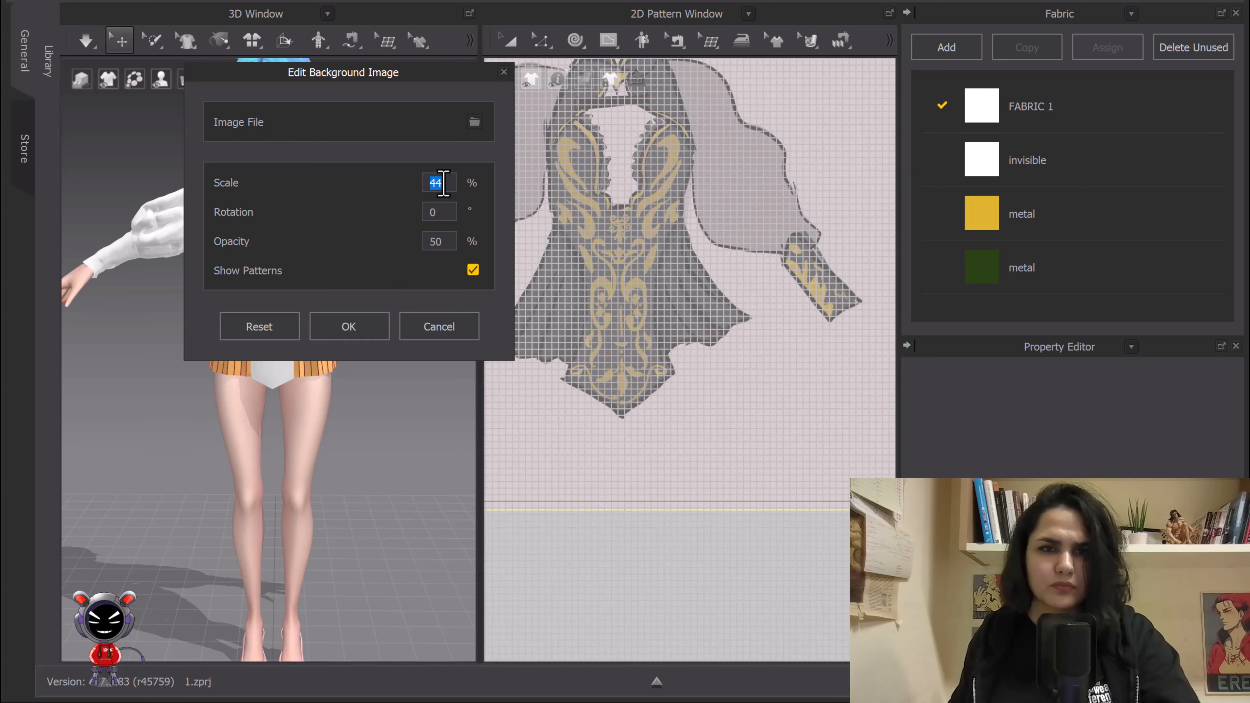
pyautogui.scroll(-7, 443, 183)
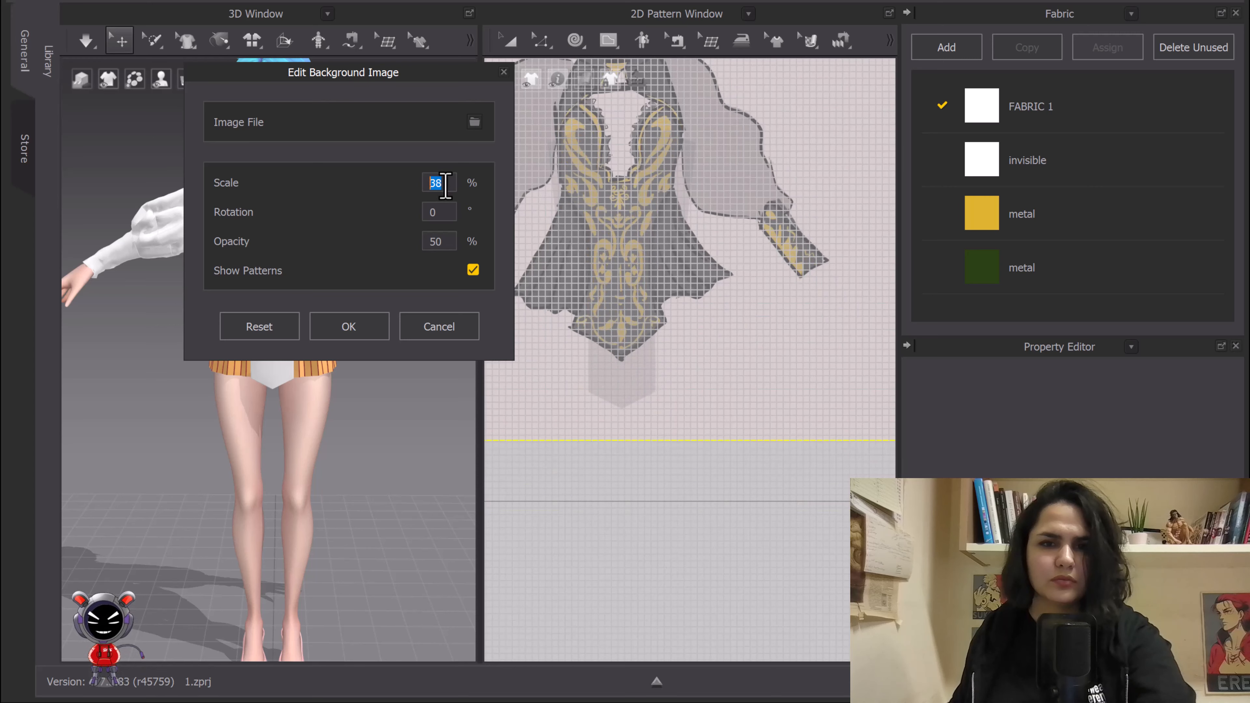
pyautogui.moveTo(684, 216); pyautogui.dragTo(680, 268)
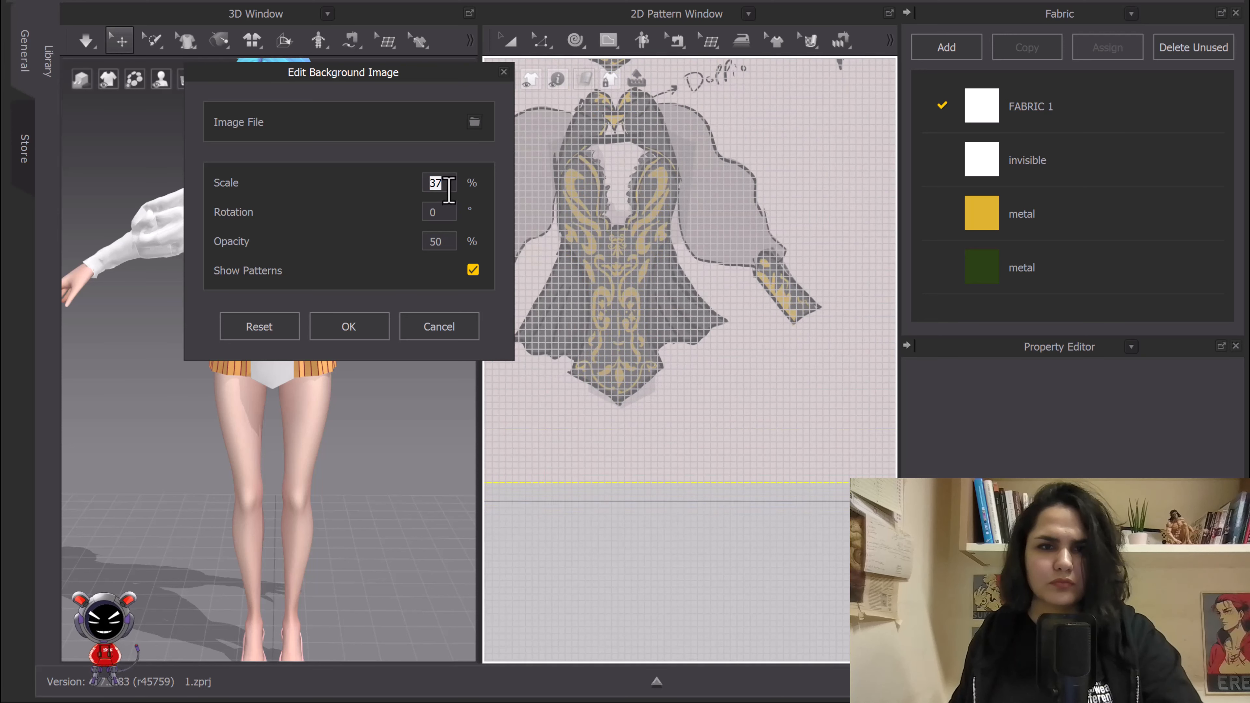
pyautogui.scroll(2, 440, 182)
pyautogui.click(349, 327)
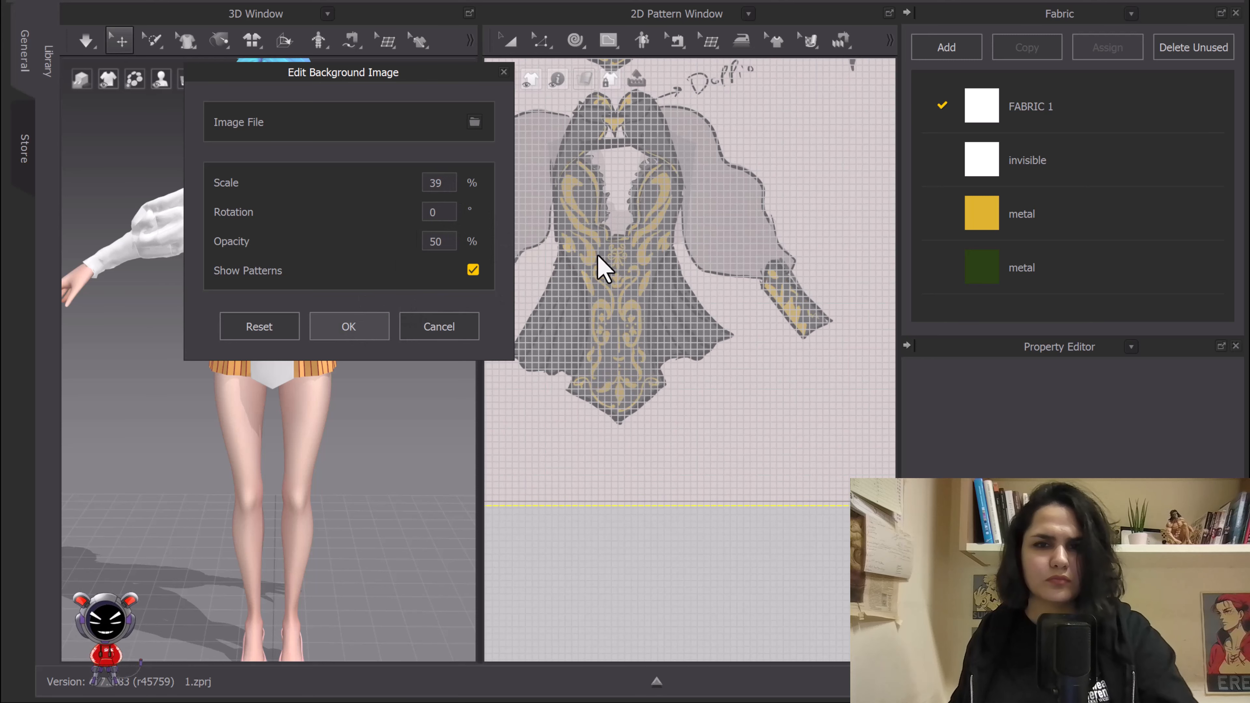
# Step: Nudge the bodice pattern so its centre line and hem line up with the rescaled reference drawing
pyautogui.scroll(3, 635, 220)
pyautogui.moveTo(642, 224); pyautogui.dragTo(681, 229, button='middle')
pyautogui.scroll(-2, 680, 229)
pyautogui.rightClick(814, 259)
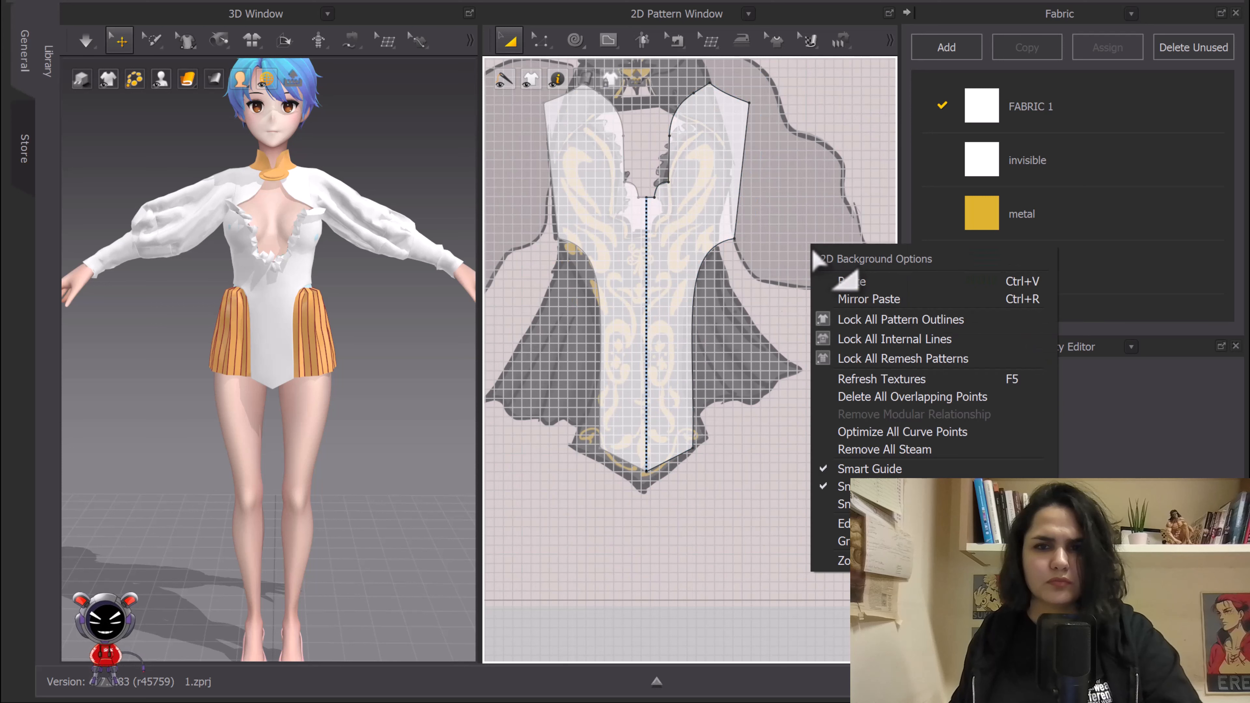
pyautogui.click(877, 432)
pyautogui.scroll(-2, 758, 423)
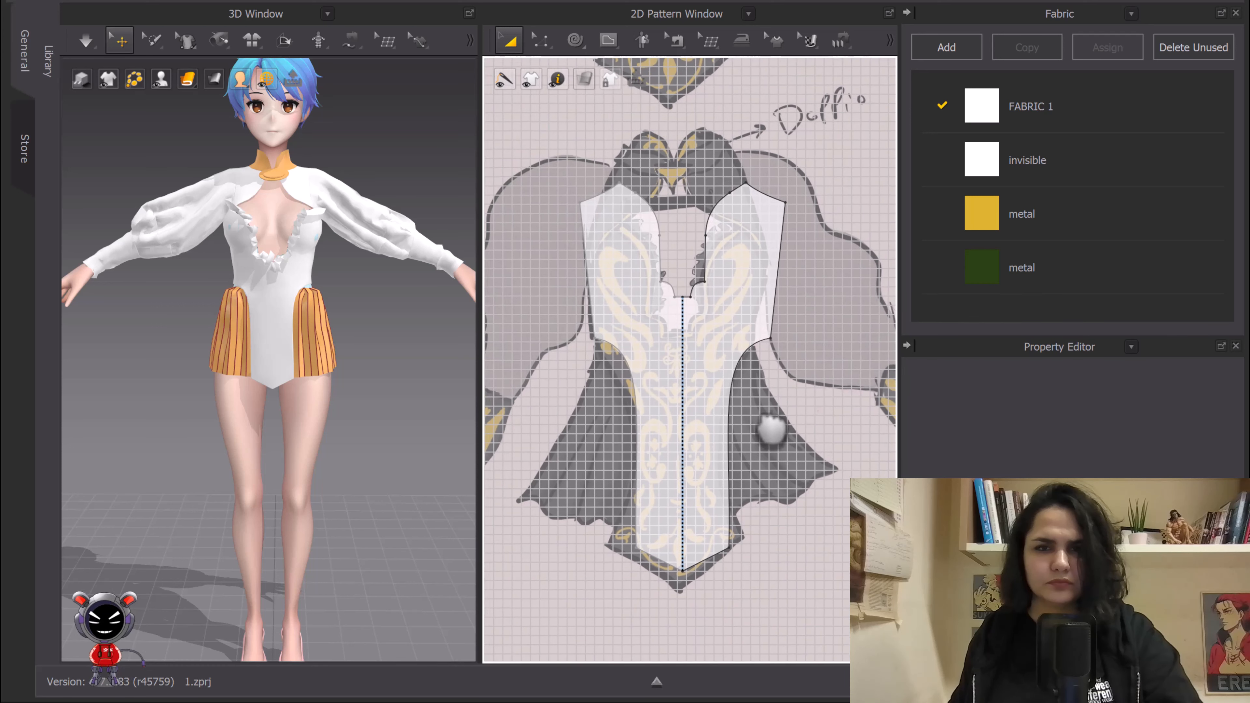
pyautogui.click(748, 296)
pyautogui.moveTo(748, 297); pyautogui.dragTo(740, 313)
pyautogui.click(819, 401)
# Step: Offset all neckline edges of the bodice, from the shoulder tip to the centre front, as one extended internal line
pyautogui.scroll(5, 779, 274)
pyautogui.moveTo(605, 263); pyautogui.dragTo(755, 236, button='middle')
pyautogui.scroll(-2, 696, 291)
pyautogui.scroll(1, 755, 234)
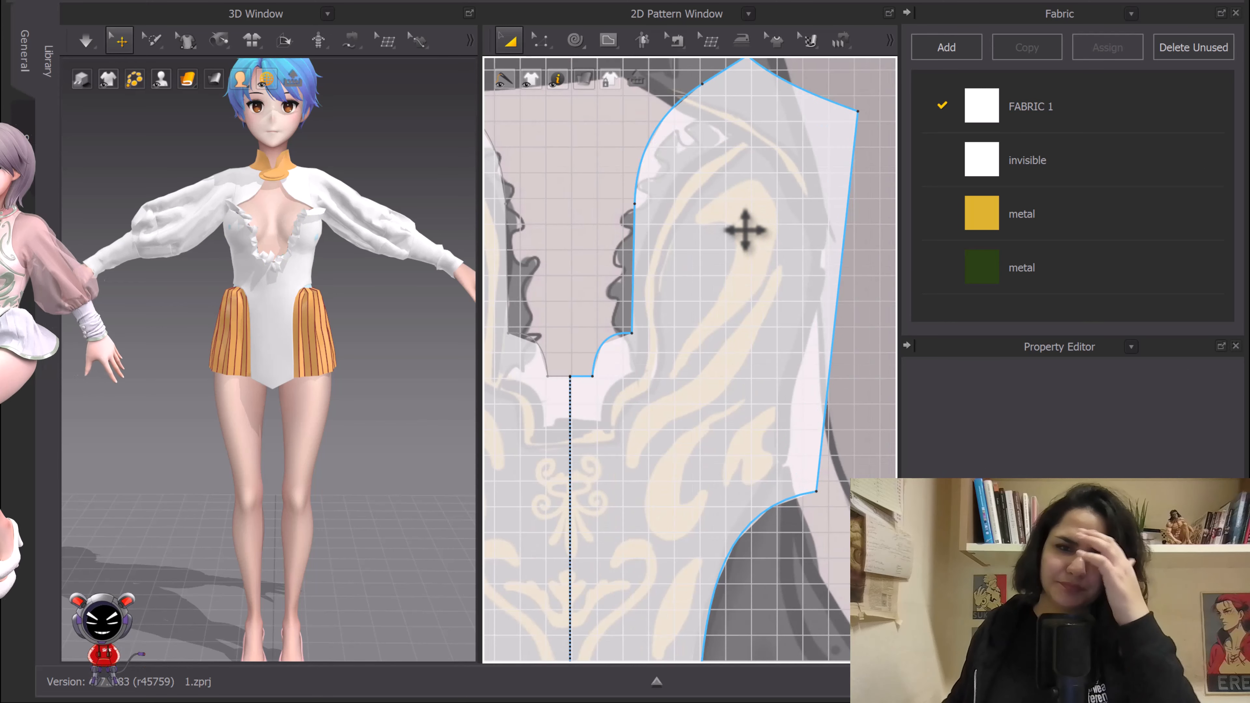
pyautogui.scroll(2, 743, 228)
pyautogui.press('z')
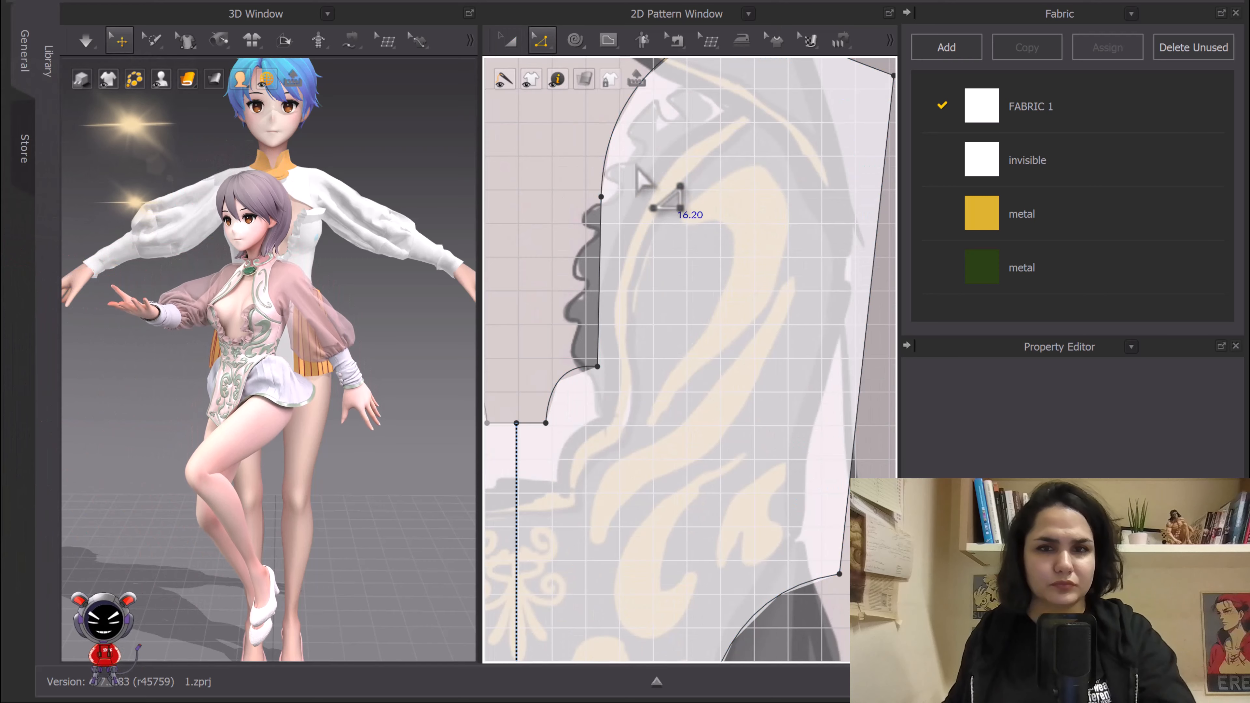
pyautogui.scroll(-4, 647, 201)
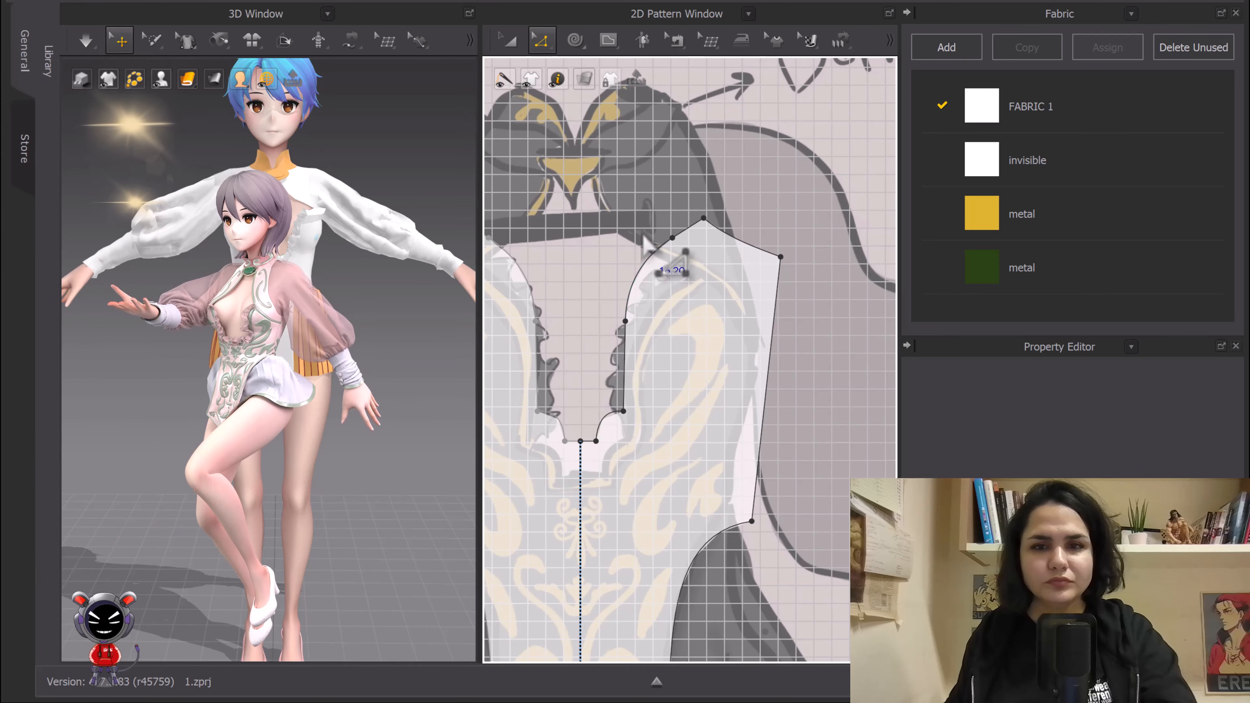
pyautogui.scroll(4, 688, 226)
pyautogui.moveTo(688, 225); pyautogui.dragTo(745, 152, button='middle')
pyautogui.click(744, 157)
pyautogui.keyDown('shift'); pyautogui.click(700, 193); pyautogui.keyUp('shift')
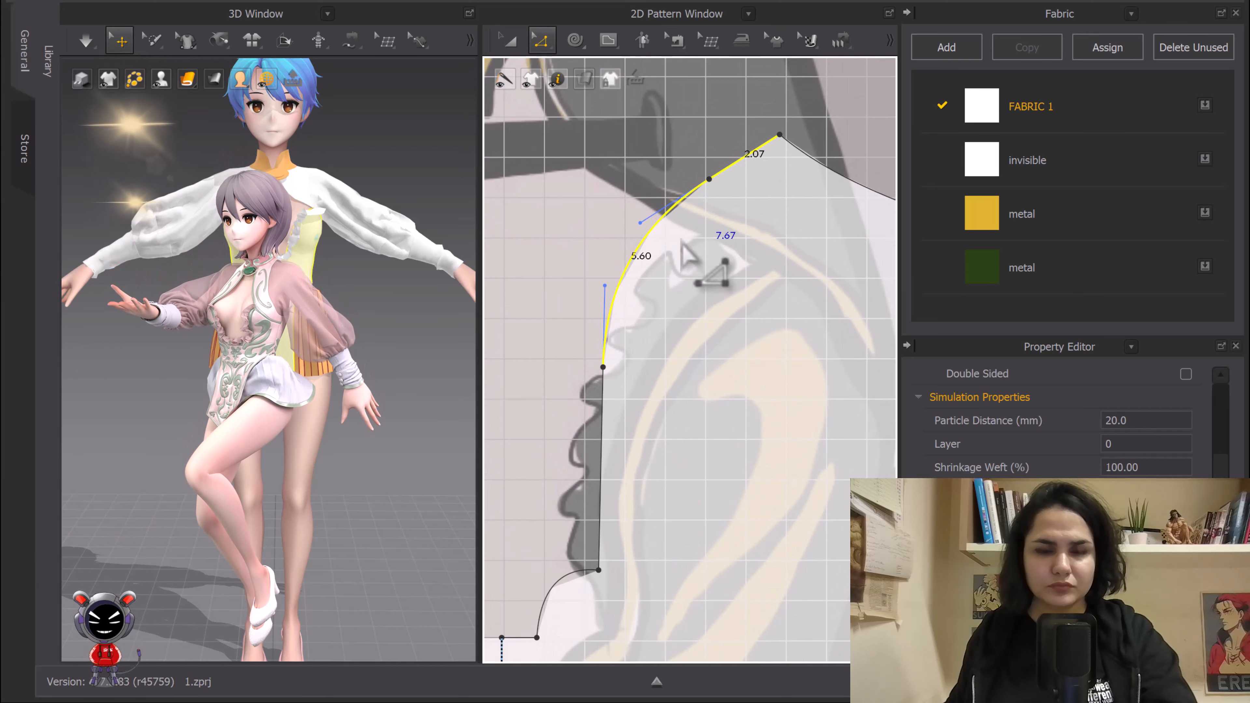
pyautogui.scroll(-2, 676, 238)
pyautogui.moveTo(649, 310); pyautogui.dragTo(698, 178, button='middle')
pyautogui.keyDown('shift'); pyautogui.click(668, 269); pyautogui.keyUp('shift')
pyautogui.keyDown('shift'); pyautogui.click(633, 382); pyautogui.keyUp('shift')
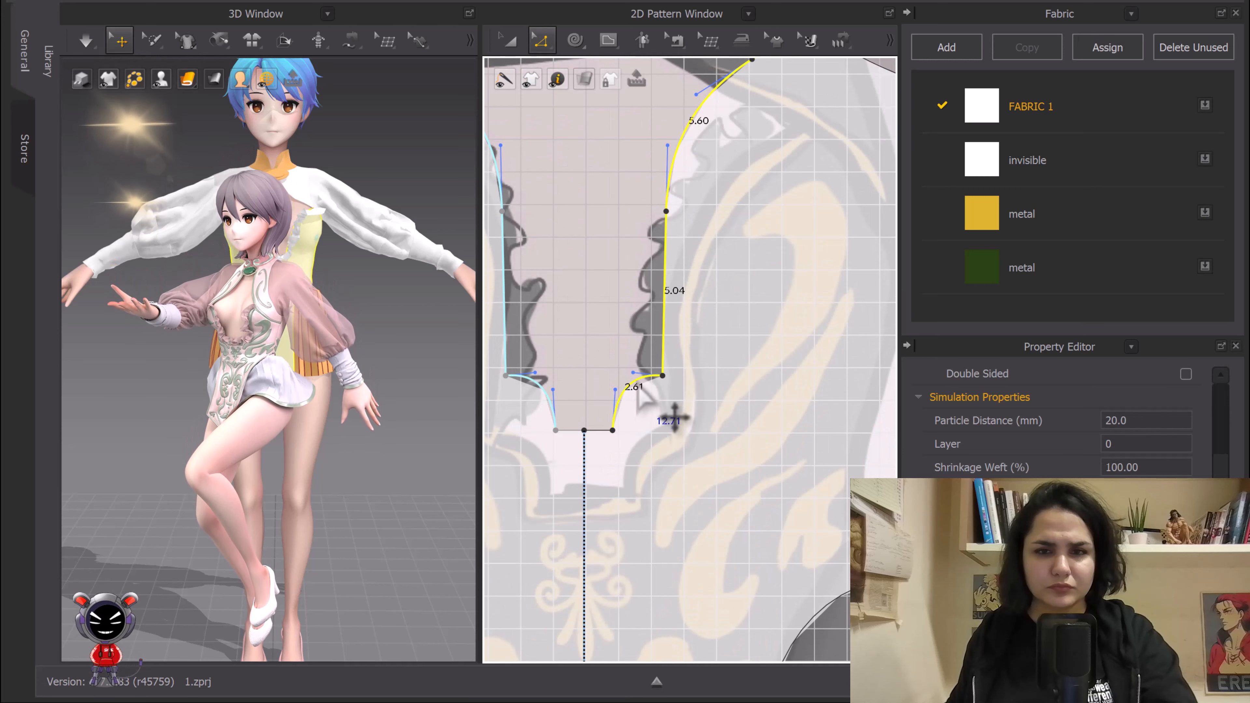
pyautogui.keyDown('shift'); pyautogui.click(595, 431); pyautogui.keyUp('shift')
pyautogui.rightClick(596, 432)
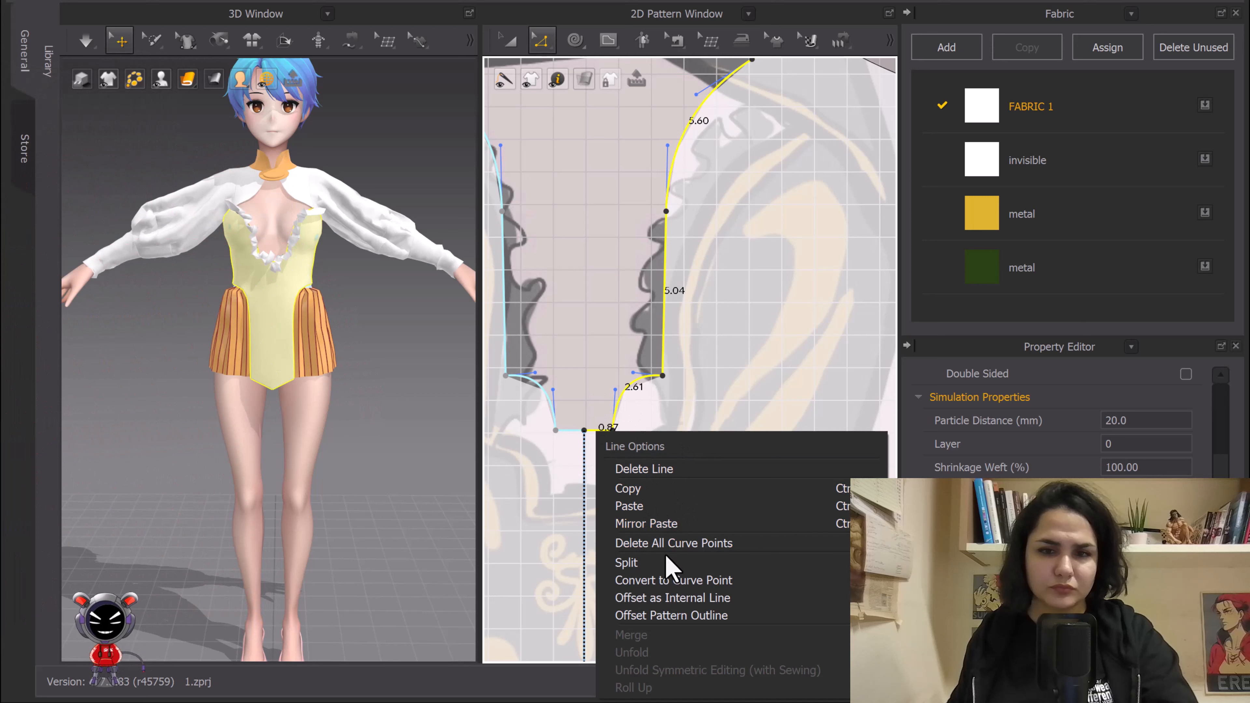
pyautogui.click(673, 597)
pyautogui.moveTo(669, 179); pyautogui.dragTo(437, 185)
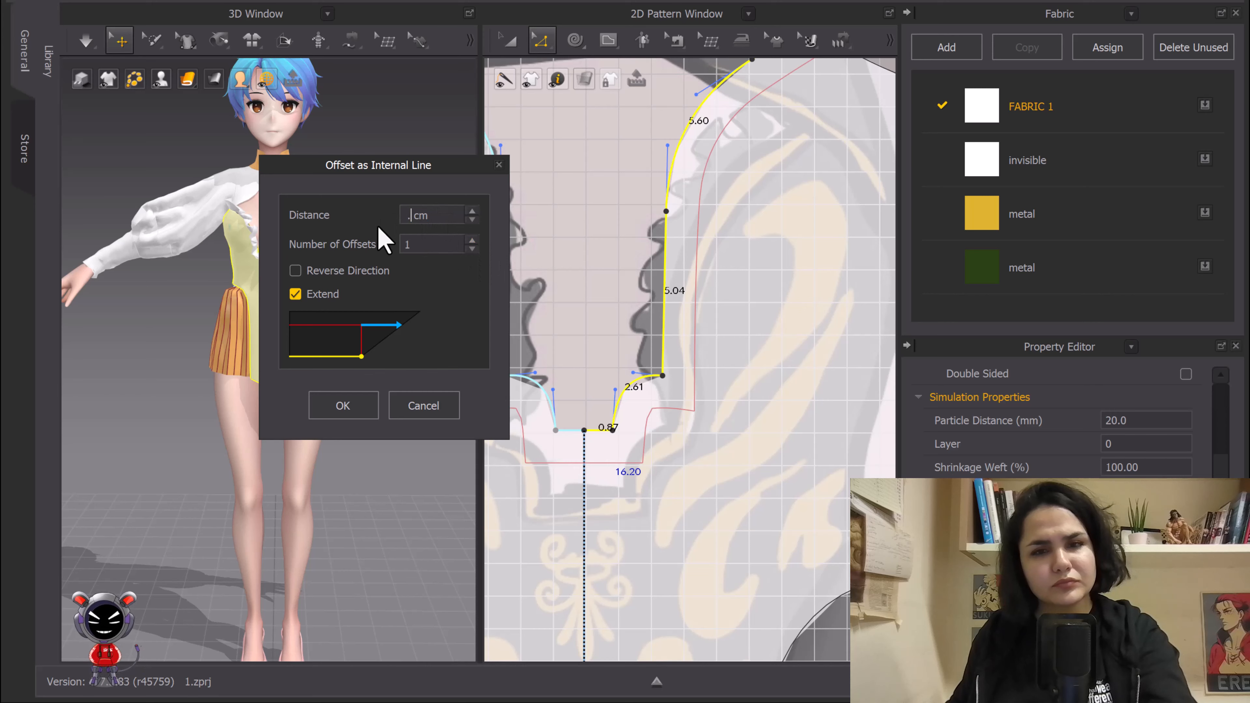
pyautogui.click(343, 405)
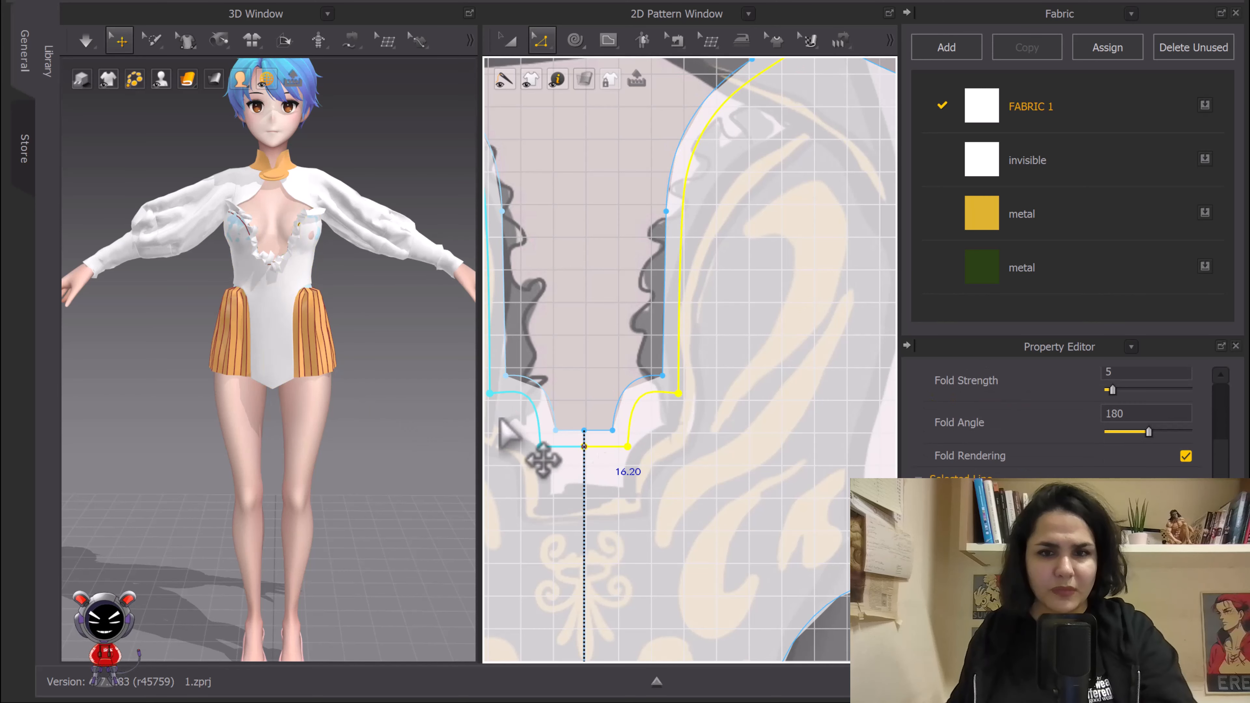
# Step: Shift the bodice pattern slightly downward to match its new neckline border with the reference drawing
pyautogui.scroll(-3, 745, 438)
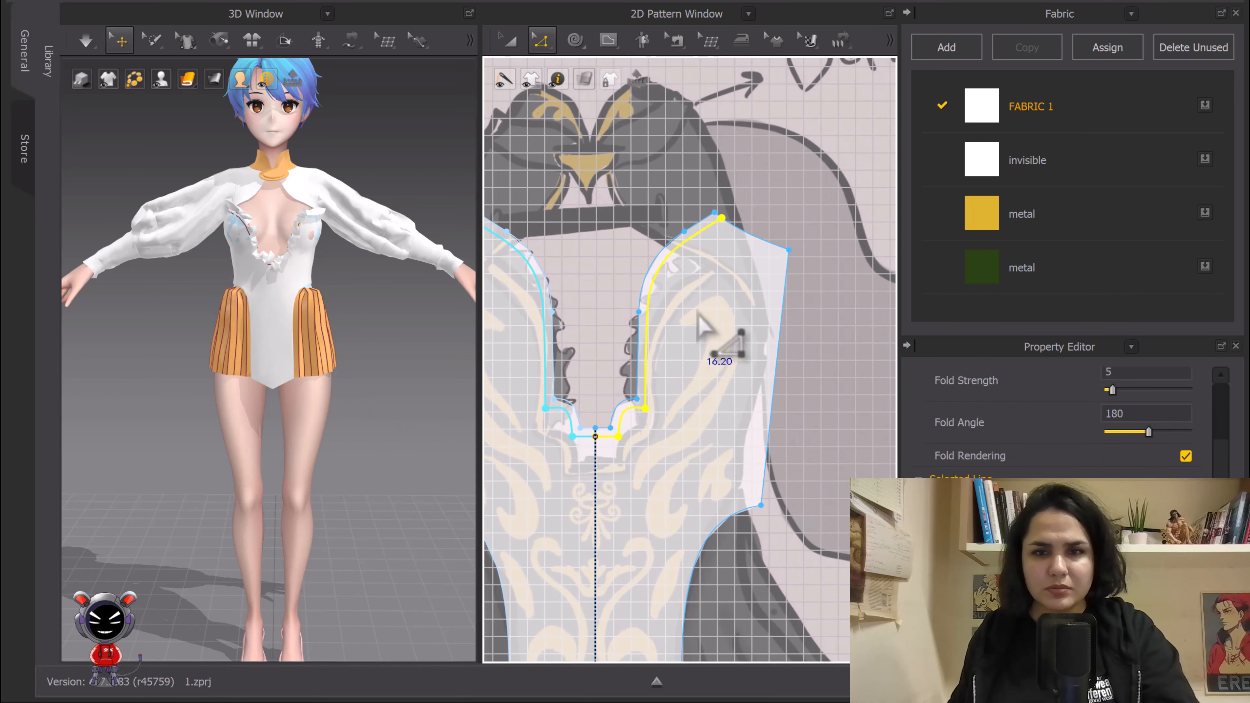
pyautogui.scroll(4, 696, 310)
pyautogui.moveTo(696, 310); pyautogui.dragTo(696, 274, button='middle')
pyautogui.scroll(-7, 695, 294)
pyautogui.press('a')
pyautogui.moveTo(694, 298); pyautogui.dragTo(696, 311)
pyautogui.scroll(4, 718, 311)
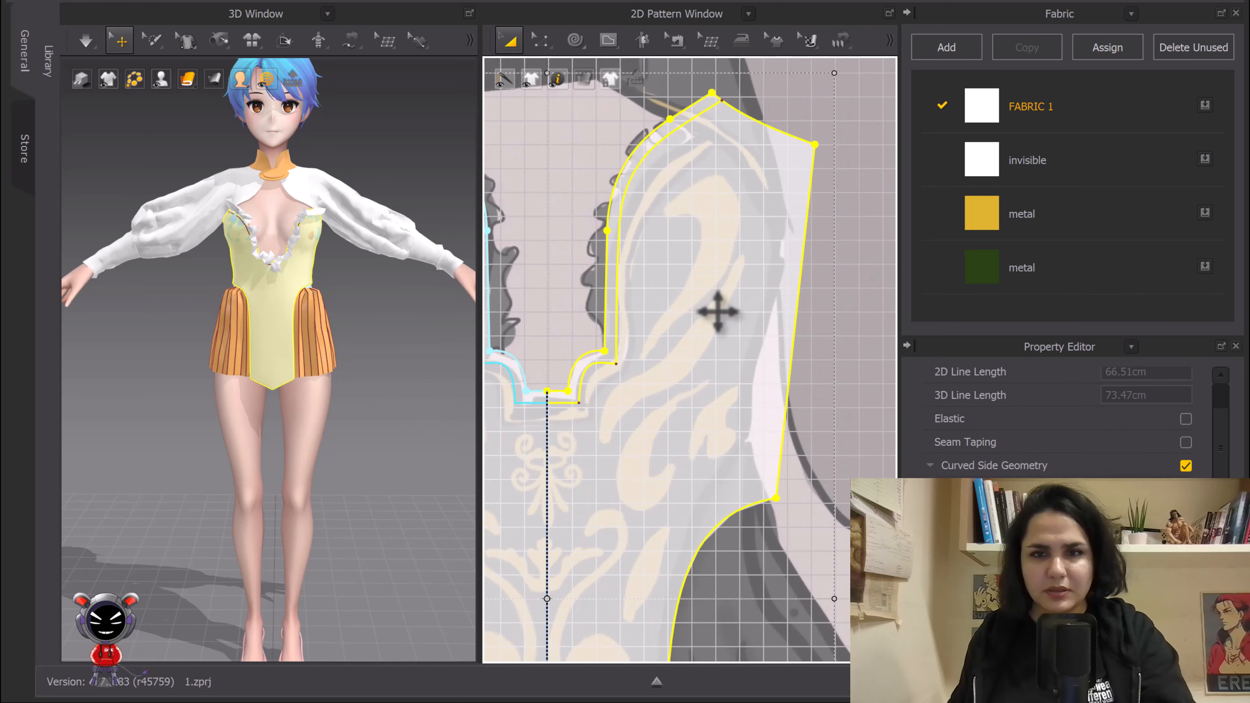
pyautogui.moveTo(734, 326); pyautogui.dragTo(742, 341, button='middle')
# Step: Try to trace the large upper gold swirl on the bodice as a closed shape with the Polygon tool
pyautogui.click(607, 40)
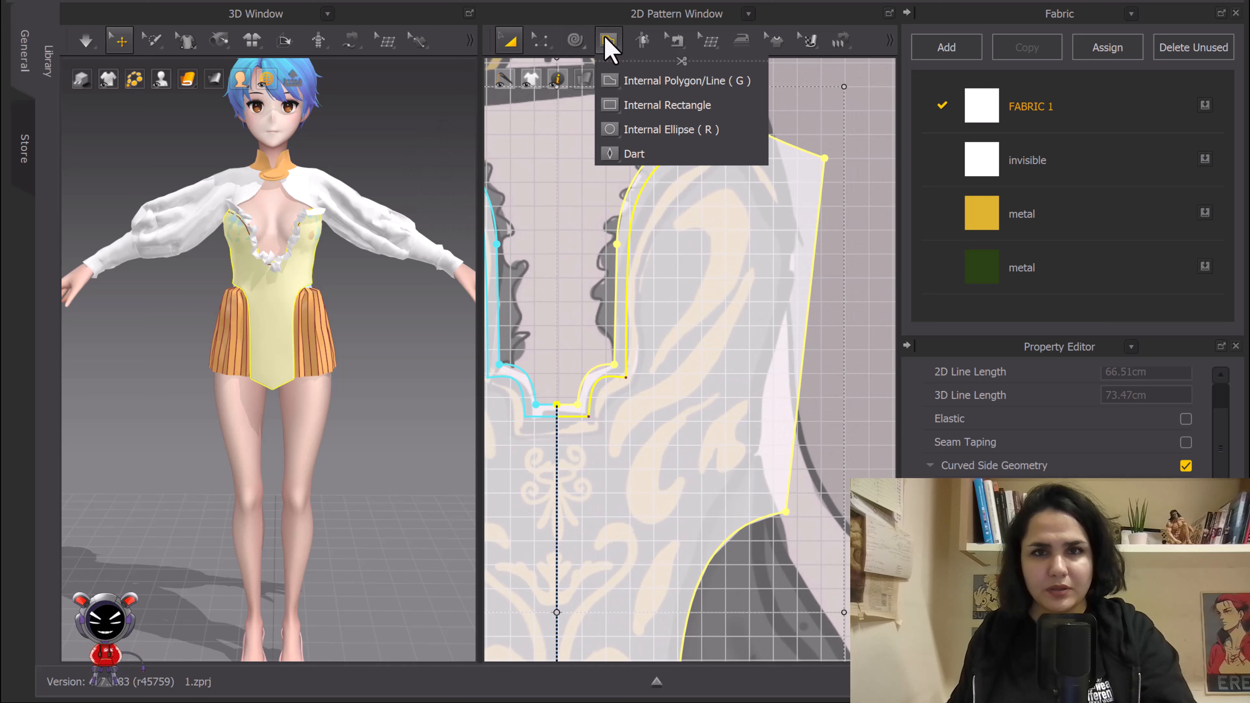
pyautogui.click(610, 81)
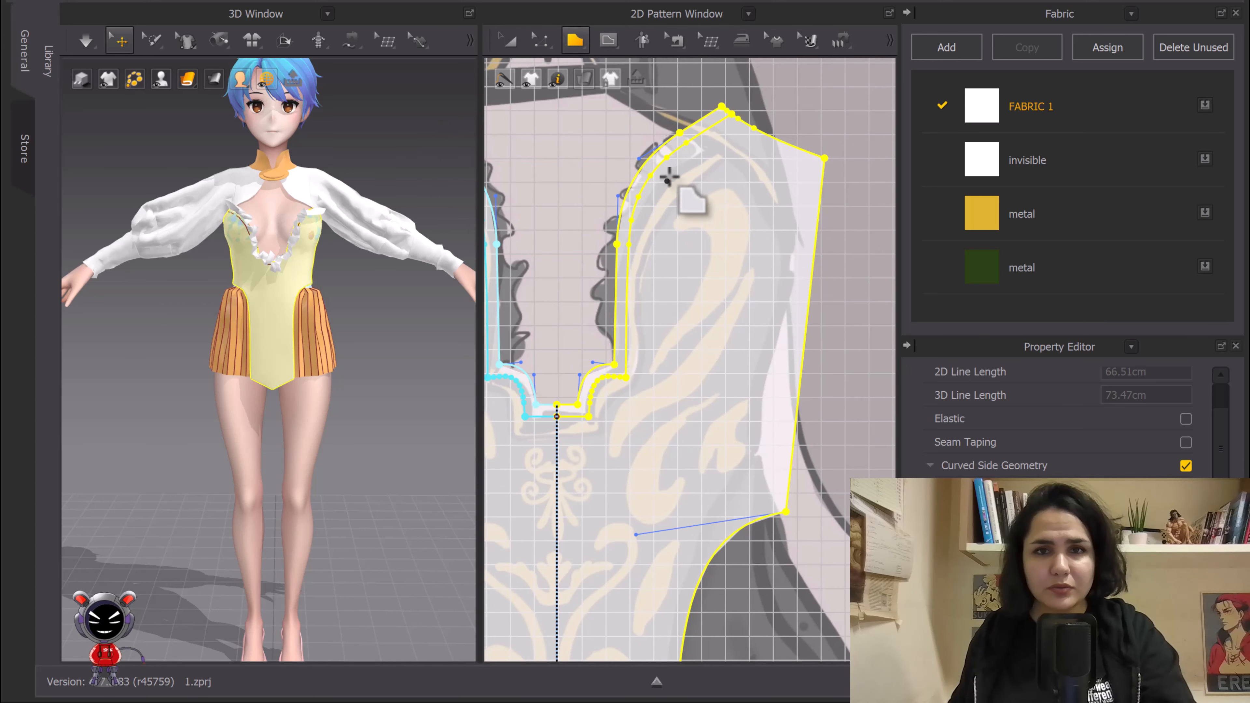
pyautogui.scroll(3, 707, 200)
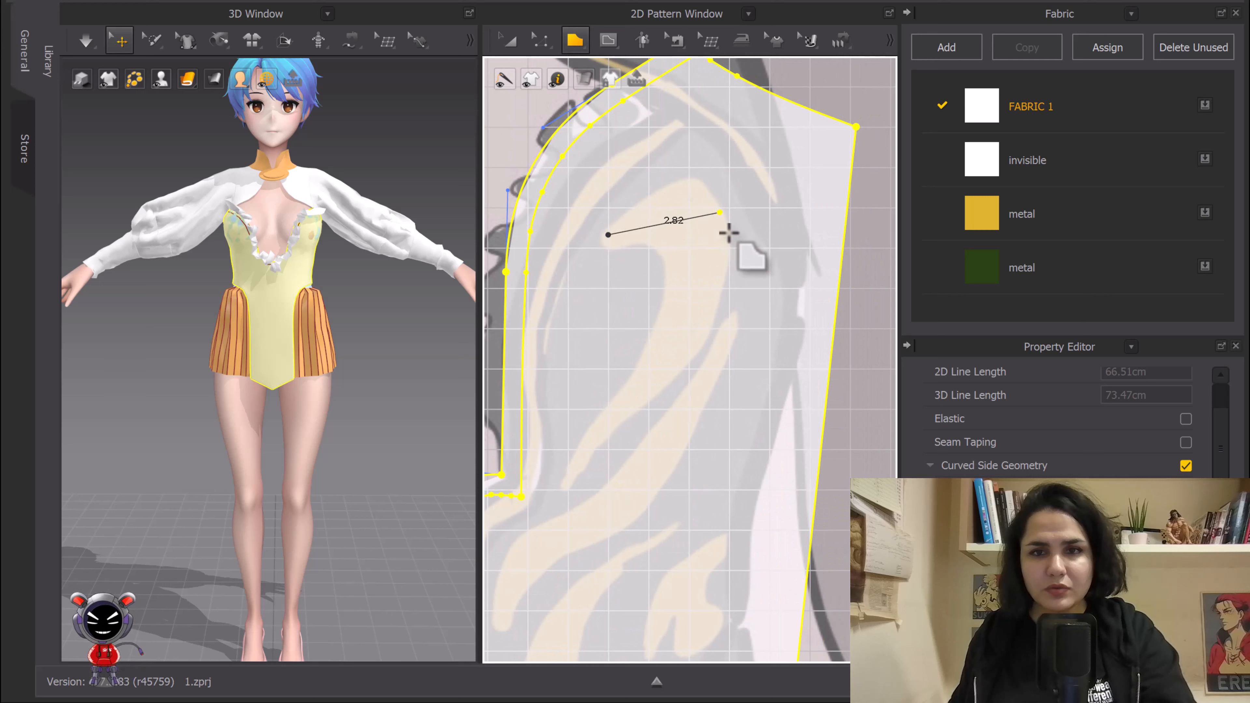
pyautogui.moveTo(742, 271); pyautogui.dragTo(742, 299)
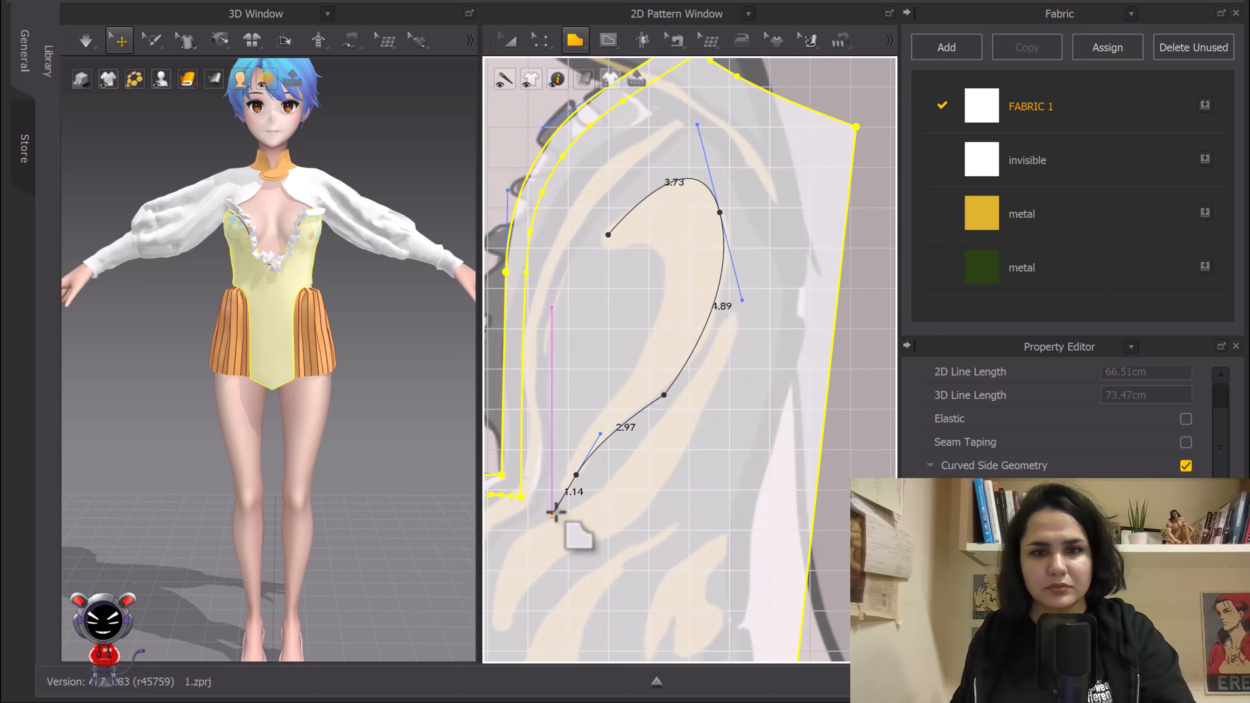
pyautogui.scroll(6, 551, 511)
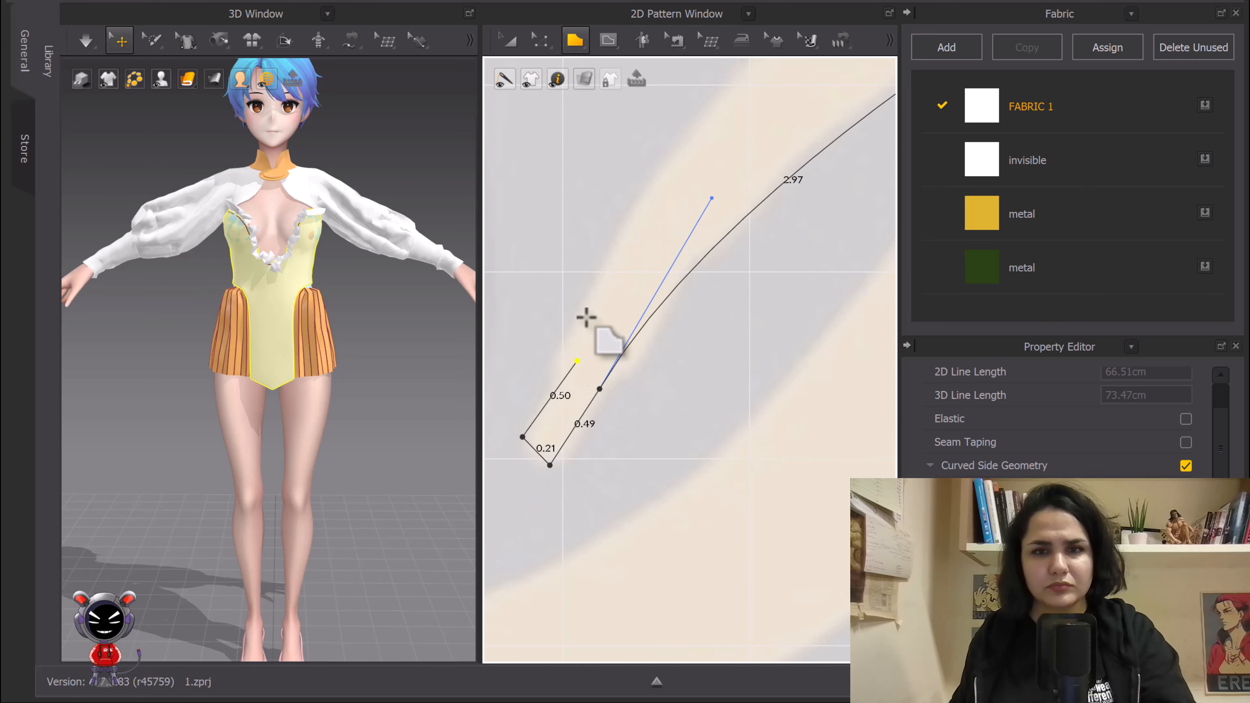
pyautogui.scroll(-7, 522, 505)
pyautogui.scroll(2, 636, 251)
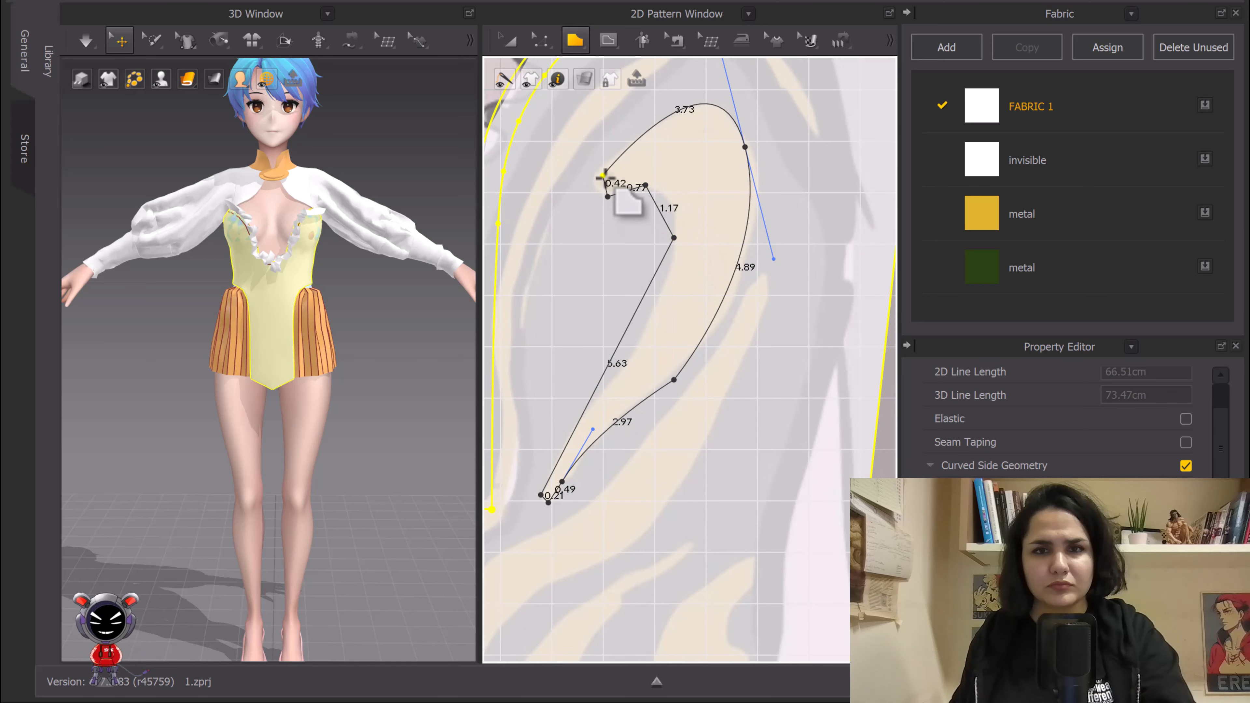
pyautogui.click(603, 175)
pyautogui.scroll(4, 687, 201)
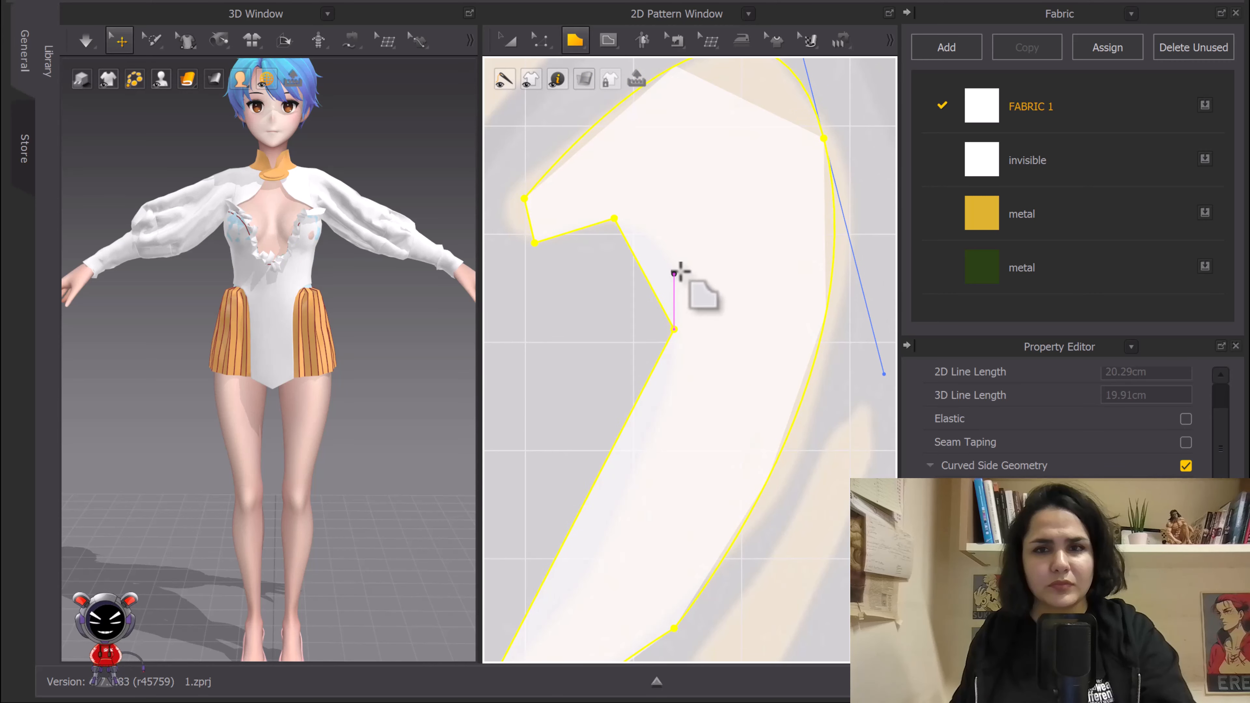
pyautogui.scroll(-4, 680, 271)
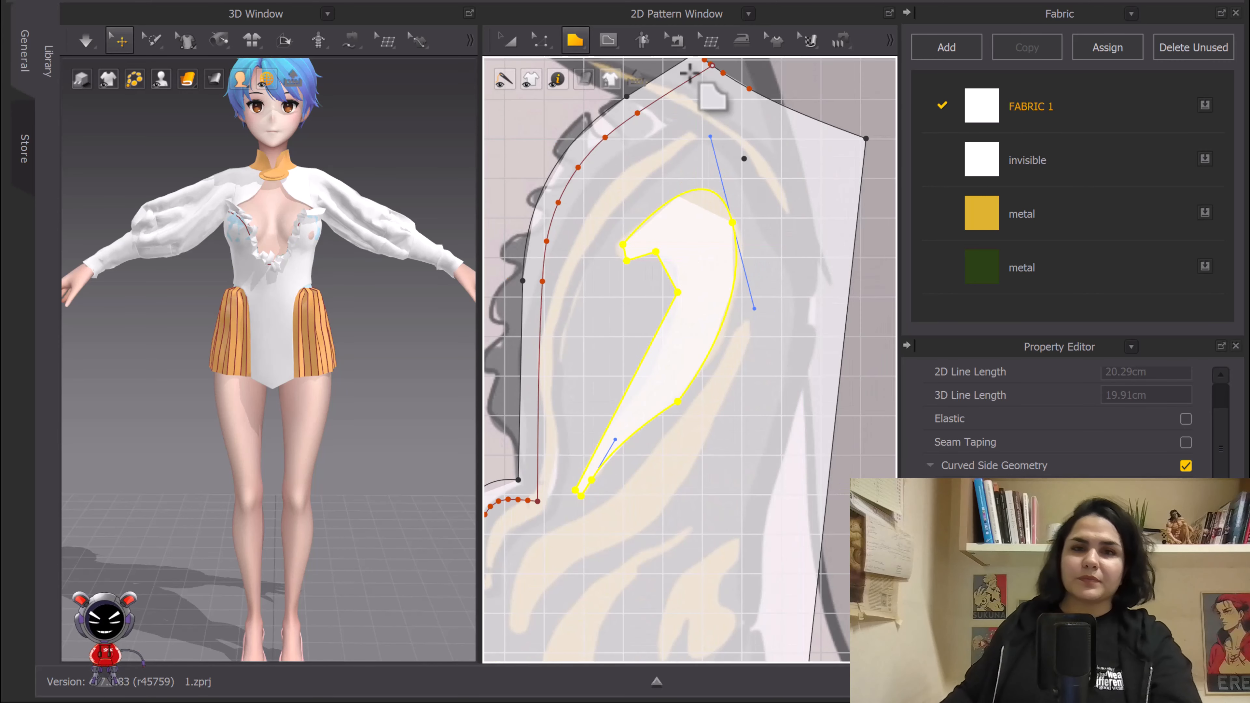
# Step: Delete the separate swirl-shaped pattern piece lying over the bodice
pyautogui.click(511, 43)
pyautogui.click(581, 67)
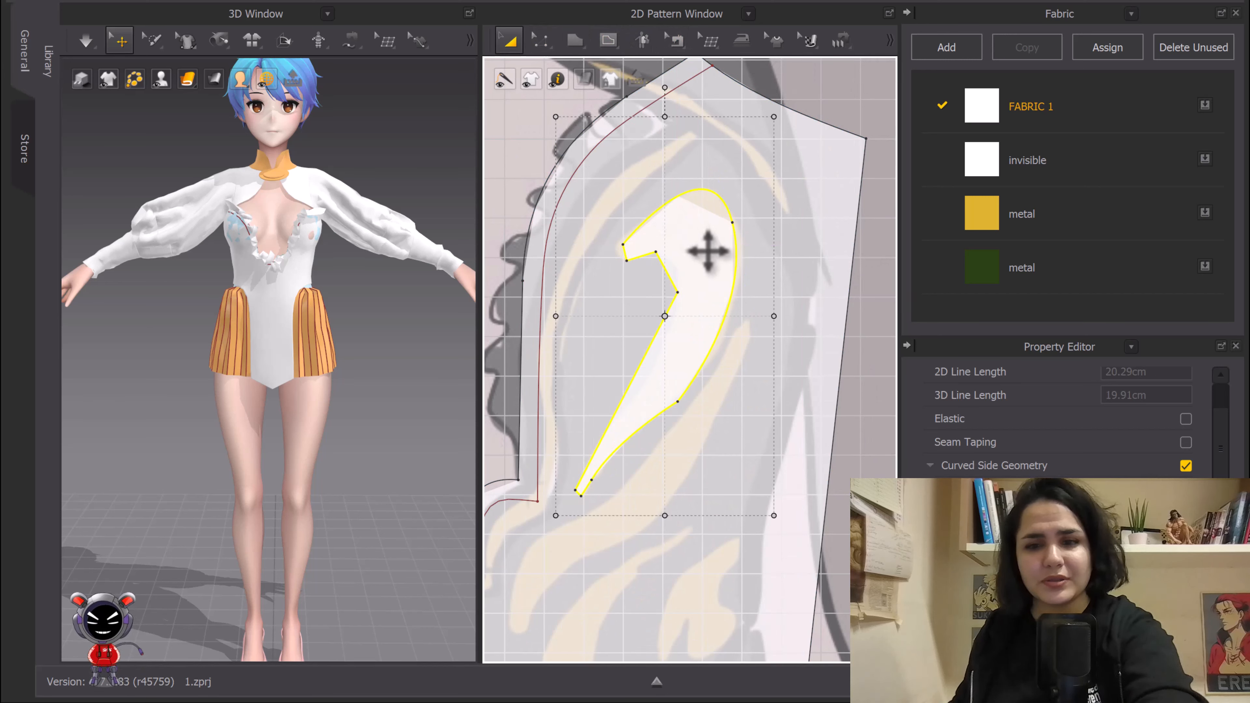
pyautogui.press('Delete')
# Step: Trace the outer edge of the large upper gold swirl down to its lower tip with Internal Polygon/Line
pyautogui.click(609, 40)
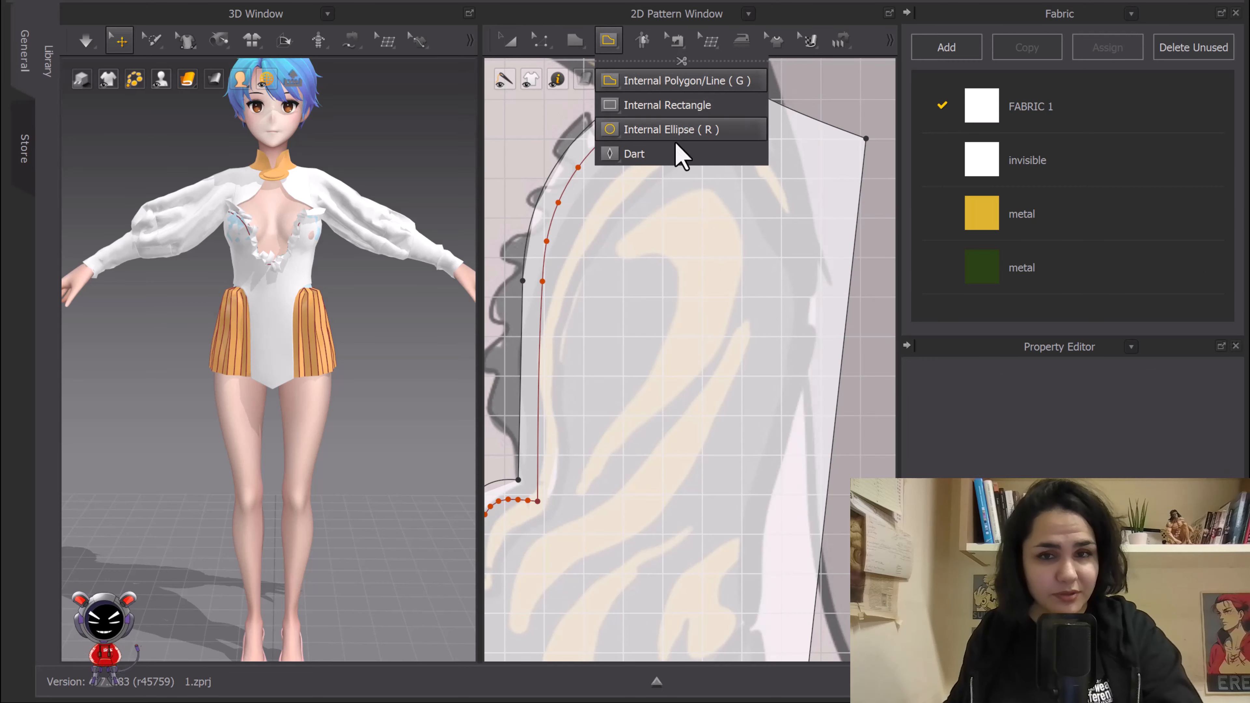
pyautogui.scroll(5, 673, 244)
pyautogui.scroll(-6, 656, 234)
pyautogui.scroll(2, 683, 249)
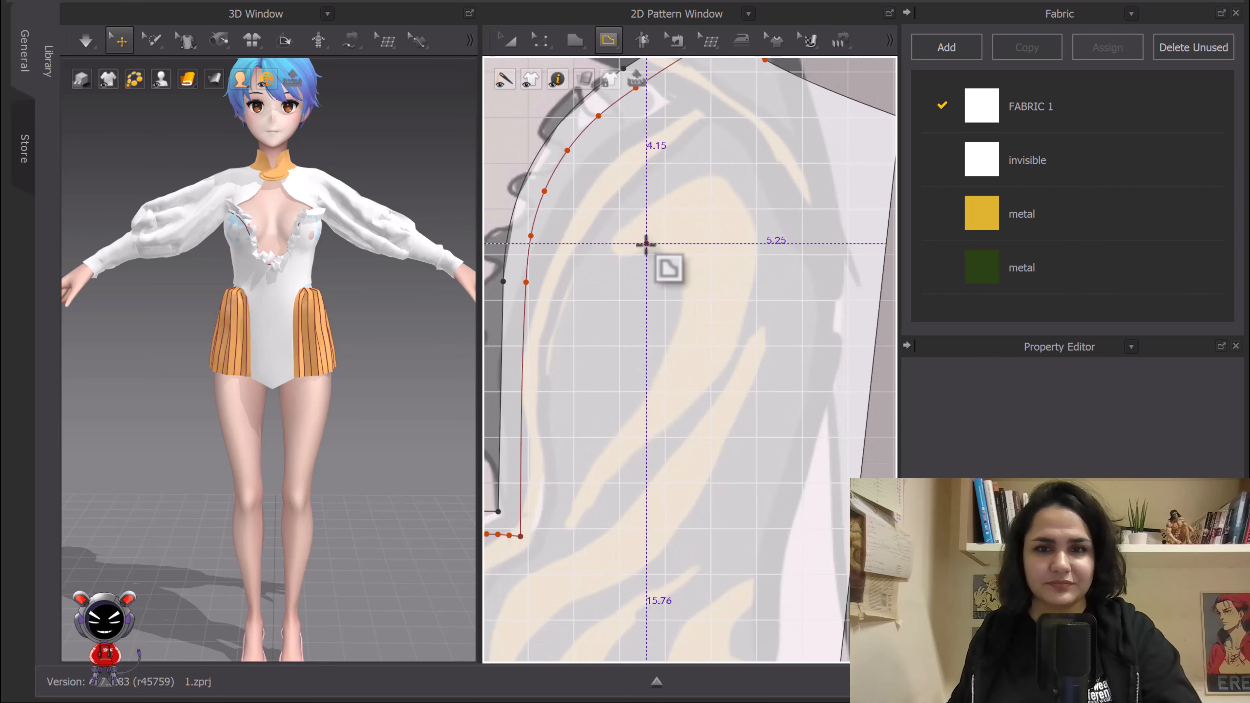
pyautogui.scroll(-5, 677, 232)
pyautogui.scroll(6, 659, 235)
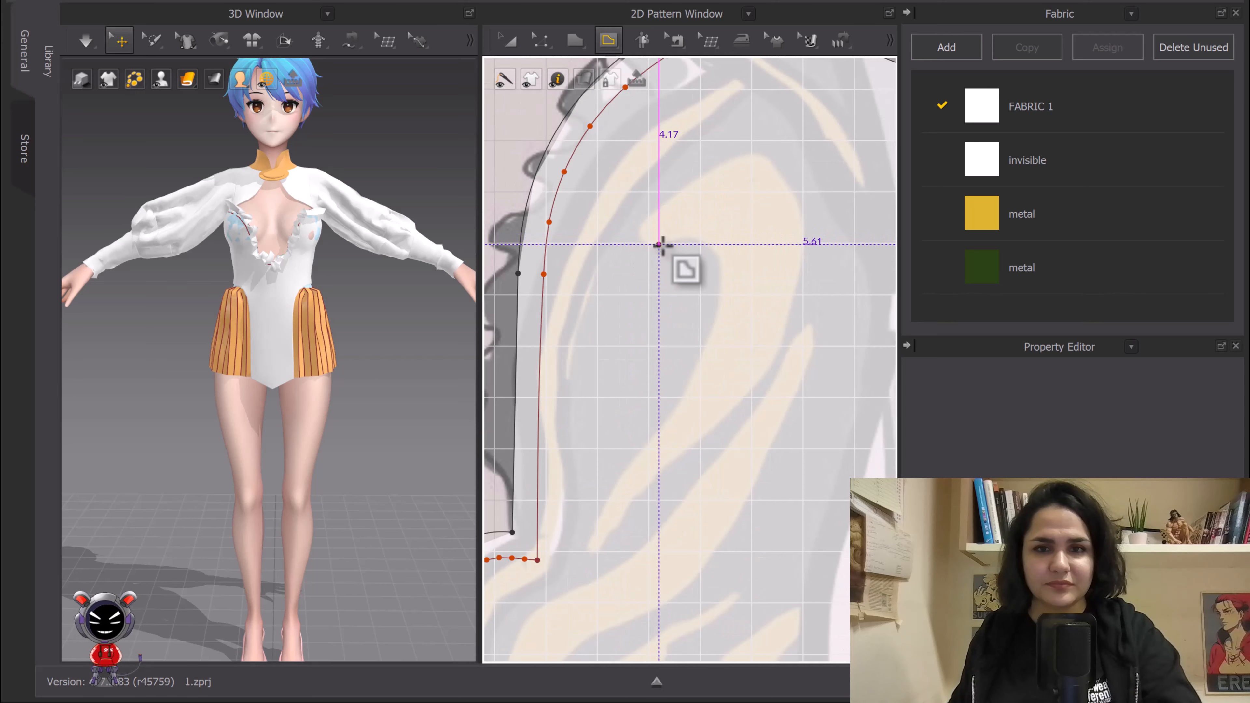
pyautogui.click(653, 214)
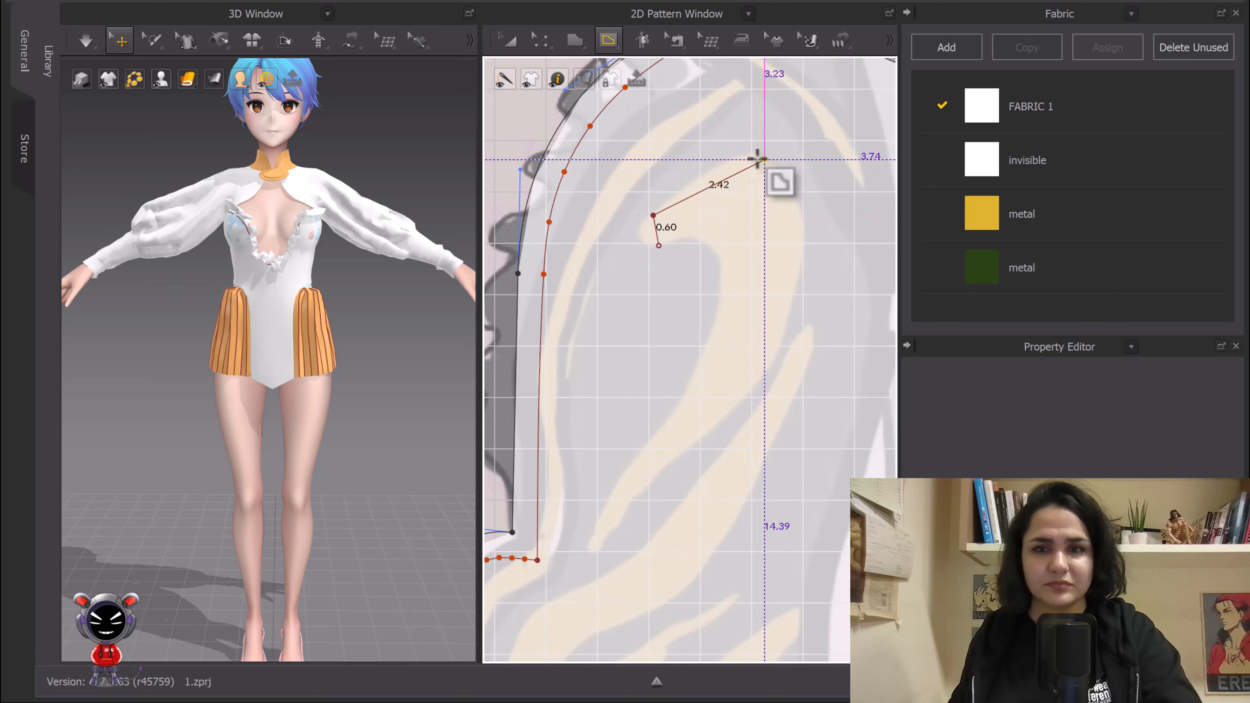
pyautogui.scroll(-2, 805, 233)
pyautogui.moveTo(804, 232); pyautogui.dragTo(798, 158, button='middle')
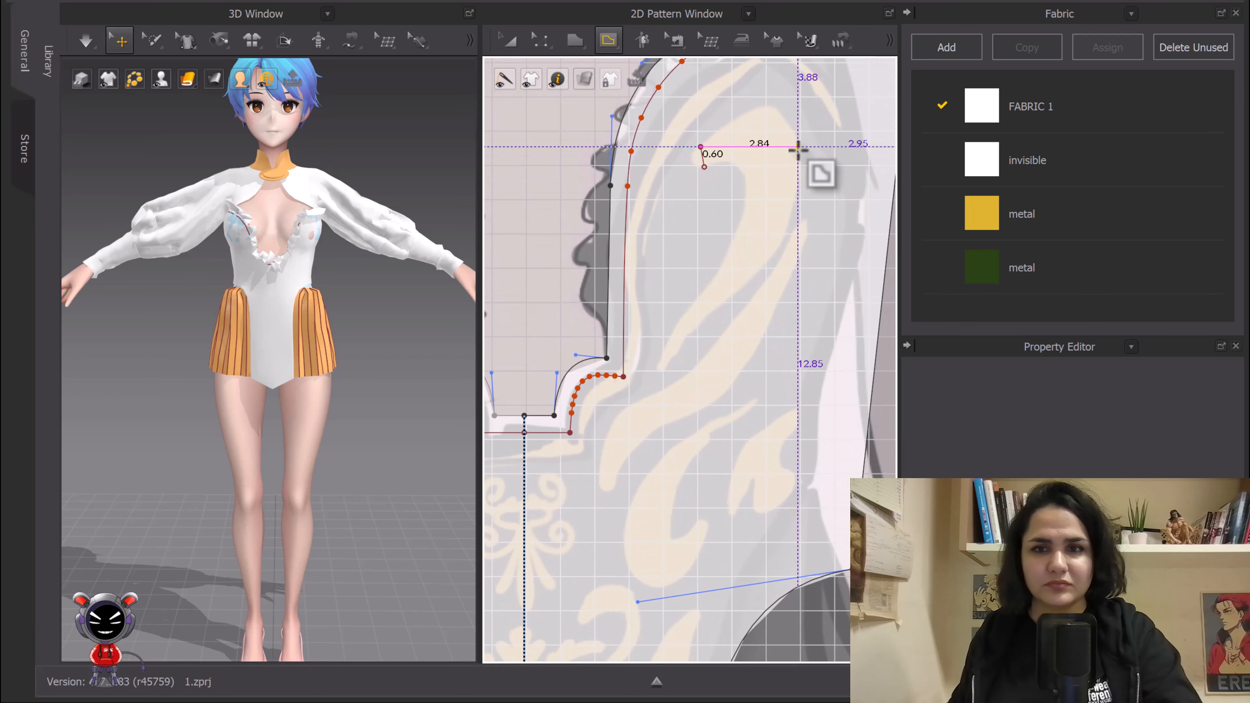
pyautogui.keyDown('ctrl'); pyautogui.click(798, 147); pyautogui.keyUp('ctrl')
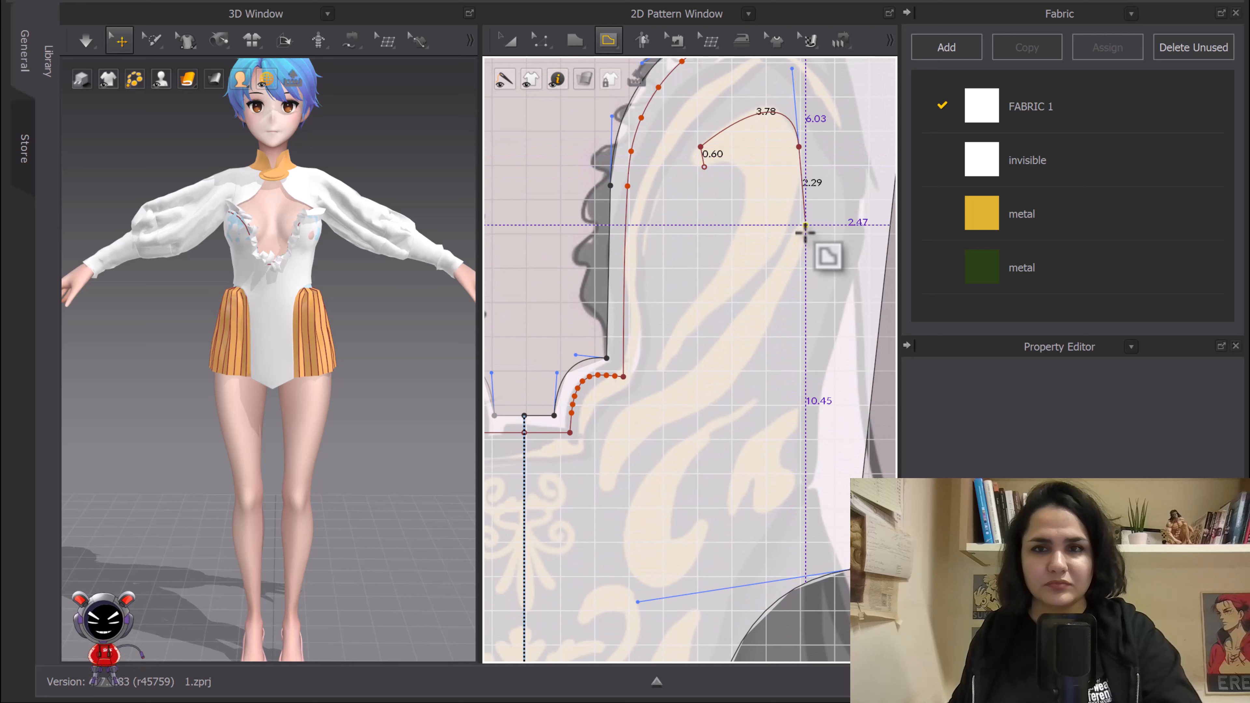
pyautogui.click(718, 310)
pyautogui.scroll(4, 698, 392)
pyautogui.keyDown('ctrl'); pyautogui.click(627, 335); pyautogui.keyUp('ctrl')
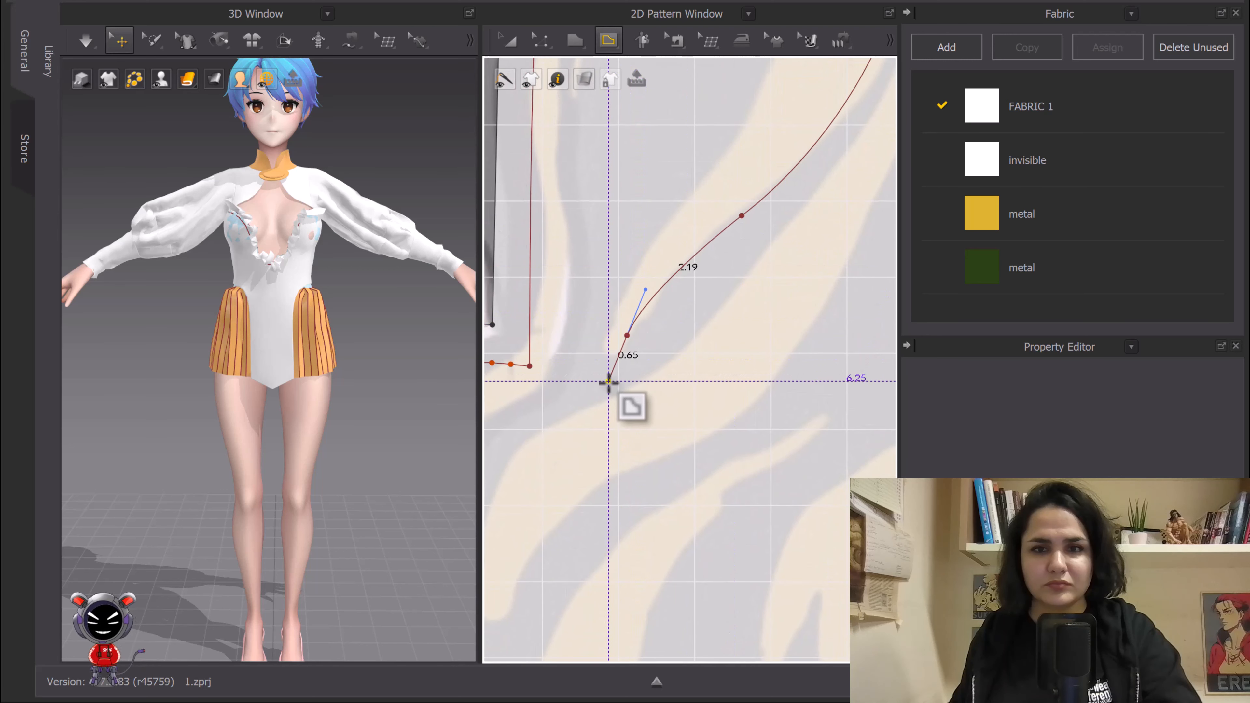
pyautogui.click(611, 325)
# Step: Trace the large swirl's inner edge back up to its hooked end and close the internal shape
pyautogui.moveTo(642, 243); pyautogui.dragTo(593, 422, button='middle')
pyautogui.click(700, 285)
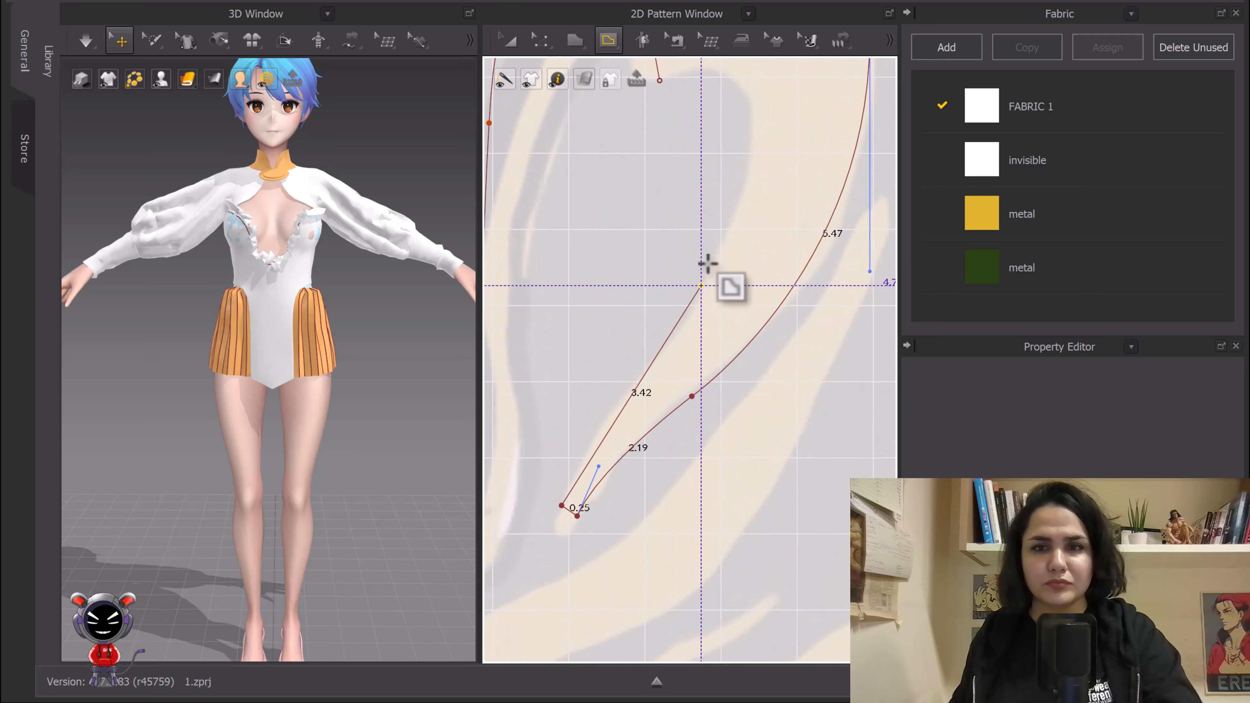
pyautogui.scroll(-3, 707, 255)
pyautogui.moveTo(707, 255); pyautogui.dragTo(694, 351, button='middle')
pyautogui.moveTo(706, 231); pyautogui.dragTo(663, 215)
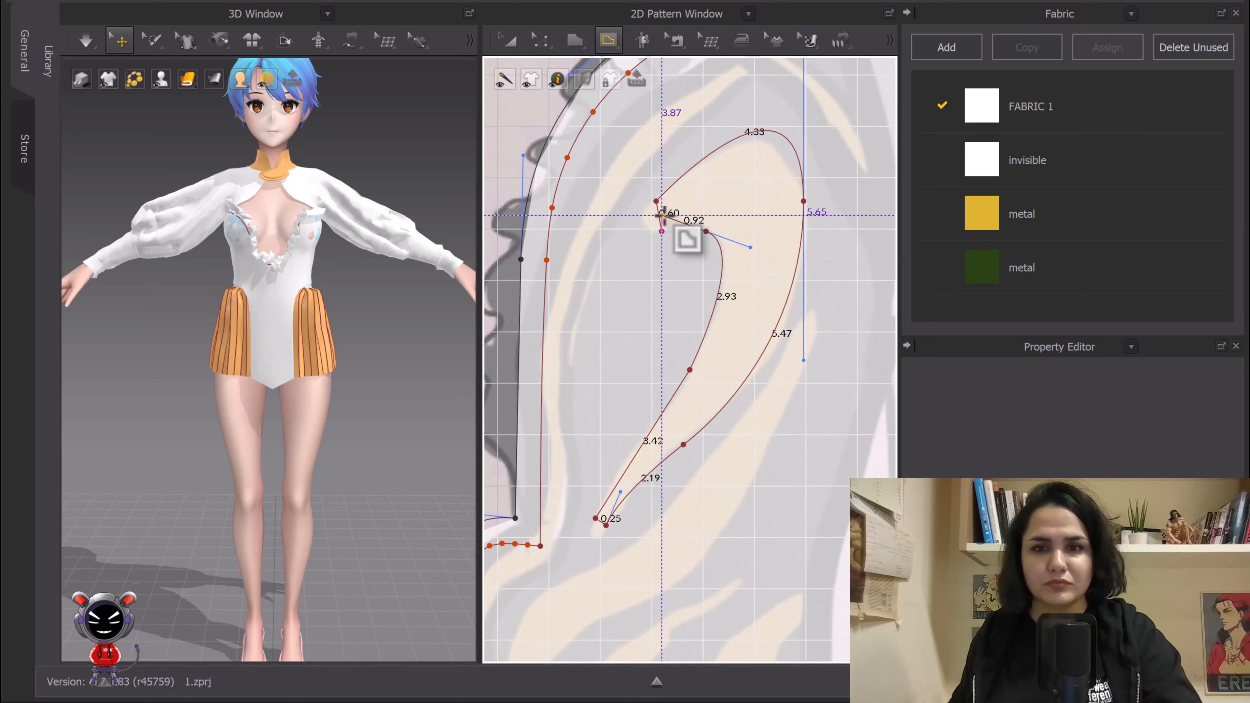
pyautogui.doubleClick(663, 231)
# Step: Adjust the points and curves at the large swirl's hooked upper end to follow the reference drawing
pyautogui.scroll(5, 663, 231)
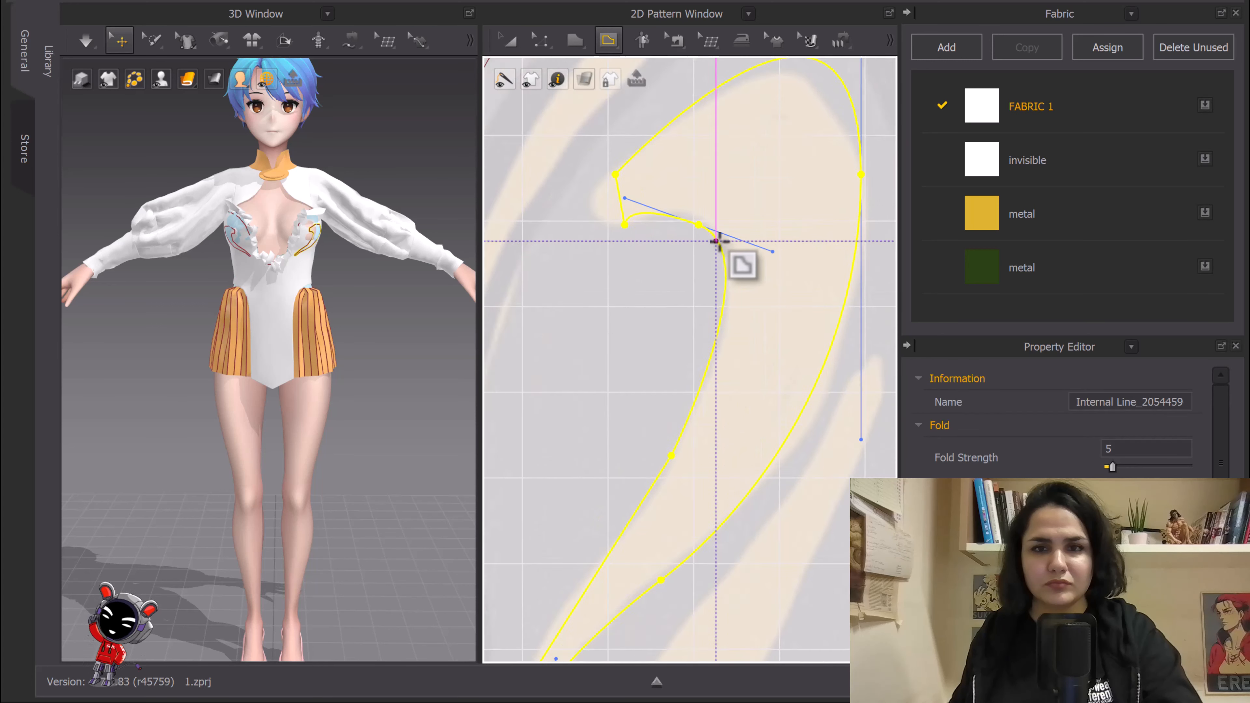
pyautogui.press('v')
pyautogui.moveTo(576, 241); pyautogui.dragTo(569, 242)
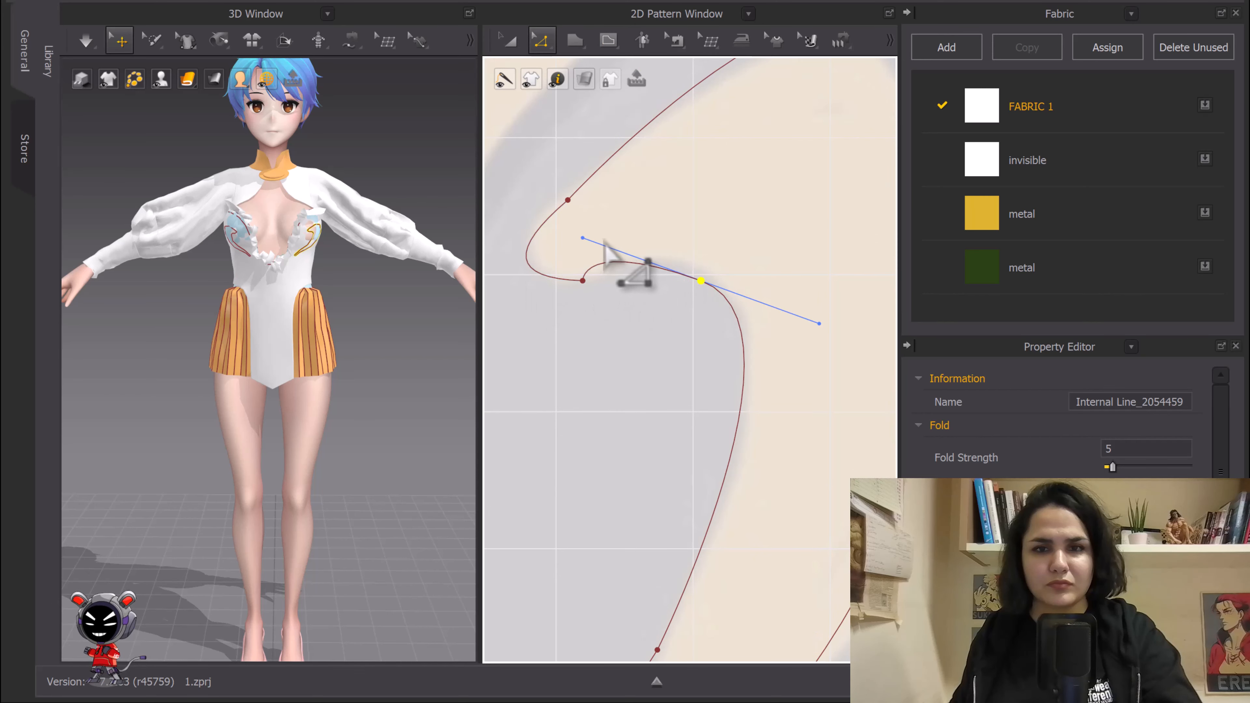
pyautogui.click(674, 287)
pyautogui.scroll(-3, 692, 315)
pyautogui.scroll(4, 636, 270)
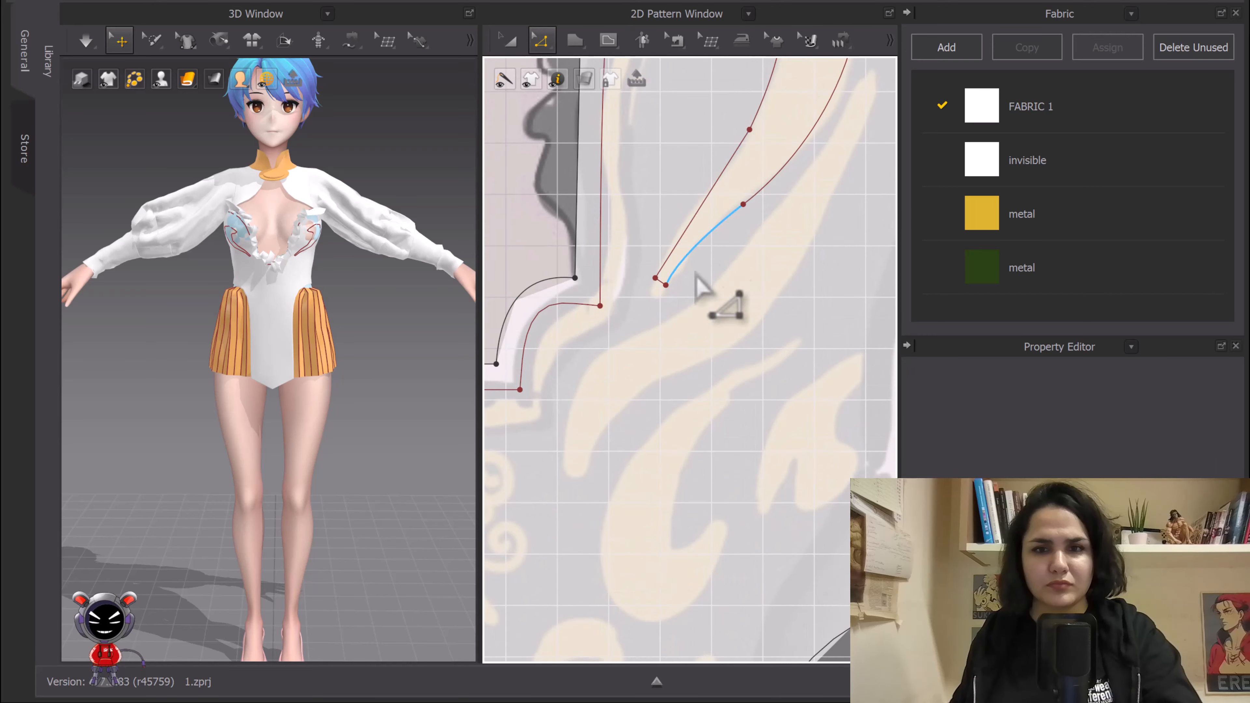
# Step: Curve the short edge at the large swirl's lower tip outward into a rounded end
pyautogui.scroll(5, 695, 274)
pyautogui.press('c')
pyautogui.moveTo(639, 277); pyautogui.dragTo(614, 321)
# Step: Trace the upper edge of the second gold swirl as an internal line, continuing around its rounded lower end
pyautogui.scroll(-5, 658, 312)
pyautogui.moveTo(677, 335); pyautogui.dragTo(703, 278, button='middle')
pyautogui.scroll(-3, 710, 280)
pyautogui.moveTo(801, 242); pyautogui.dragTo(729, 213, button='middle')
pyautogui.press('g')
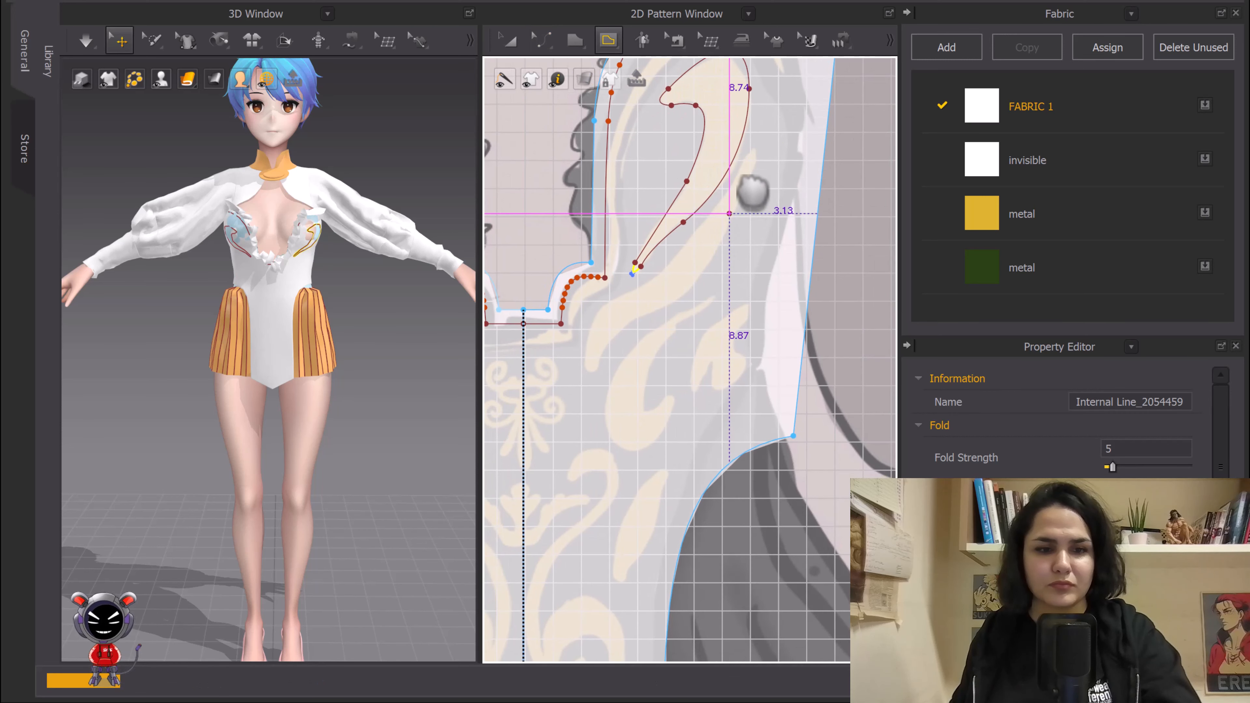
pyautogui.scroll(3, 738, 207)
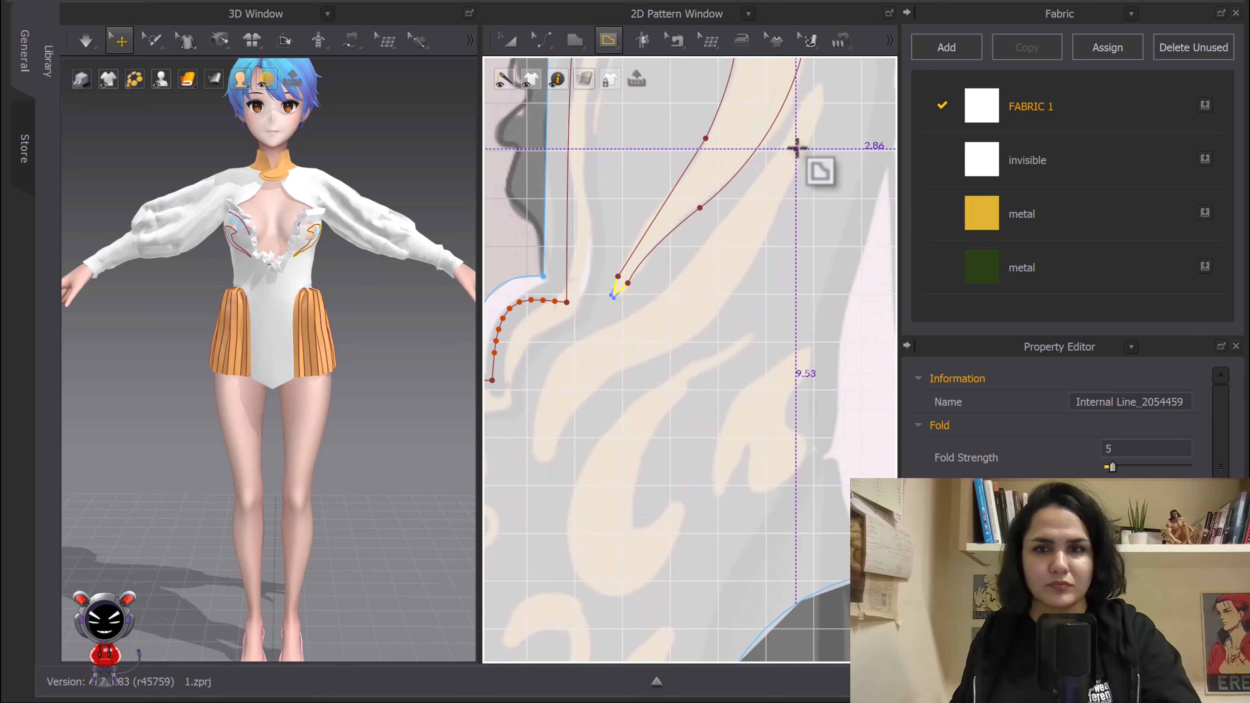
pyautogui.click(795, 128)
pyautogui.moveTo(657, 302); pyautogui.dragTo(591, 346)
pyautogui.moveTo(534, 426); pyautogui.dragTo(534, 534)
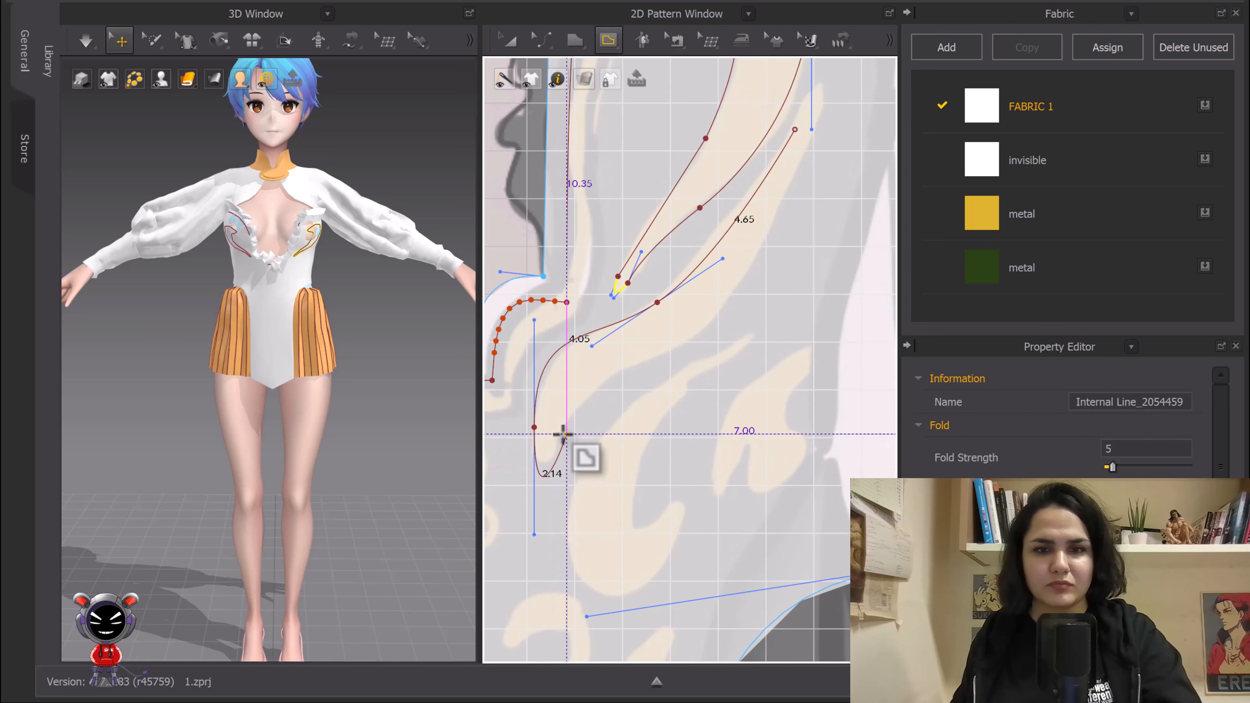
pyautogui.click(566, 426)
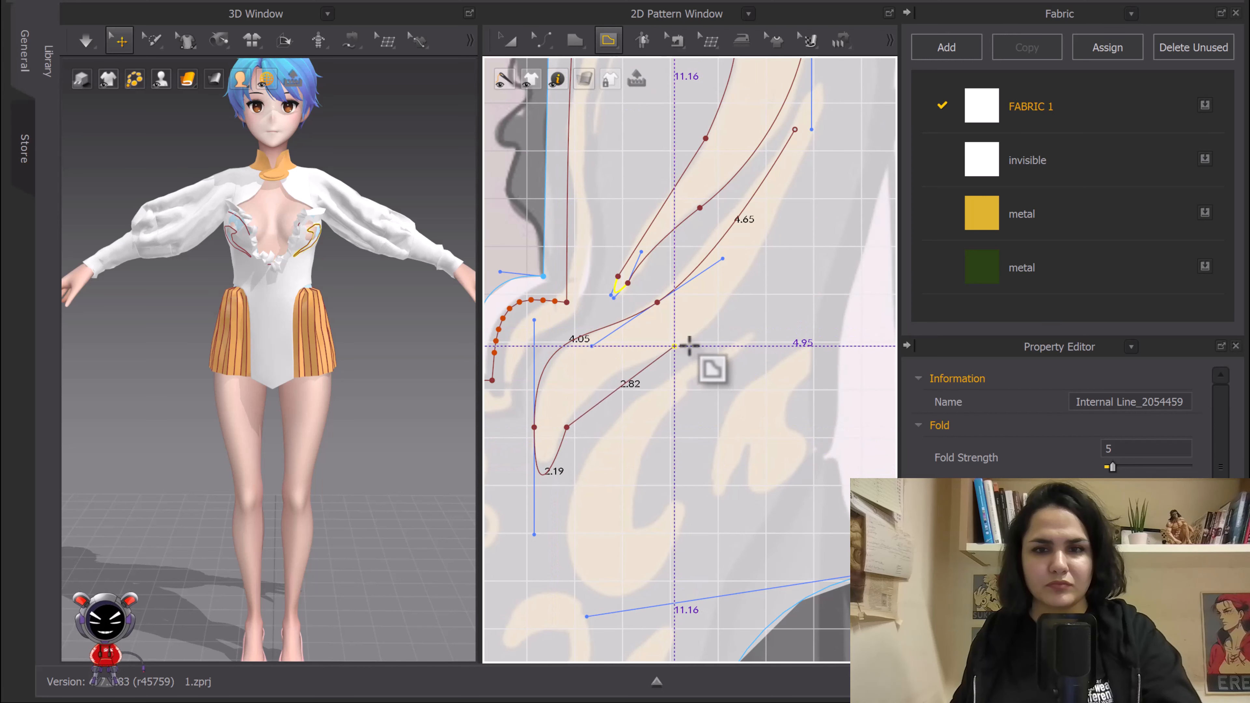
# Step: Close the second swirl's outline along its lower edge and curve its upper end to match the drawing's tip
pyautogui.moveTo(674, 346); pyautogui.dragTo(751, 328)
pyautogui.moveTo(752, 310); pyautogui.dragTo(639, 425, button='middle')
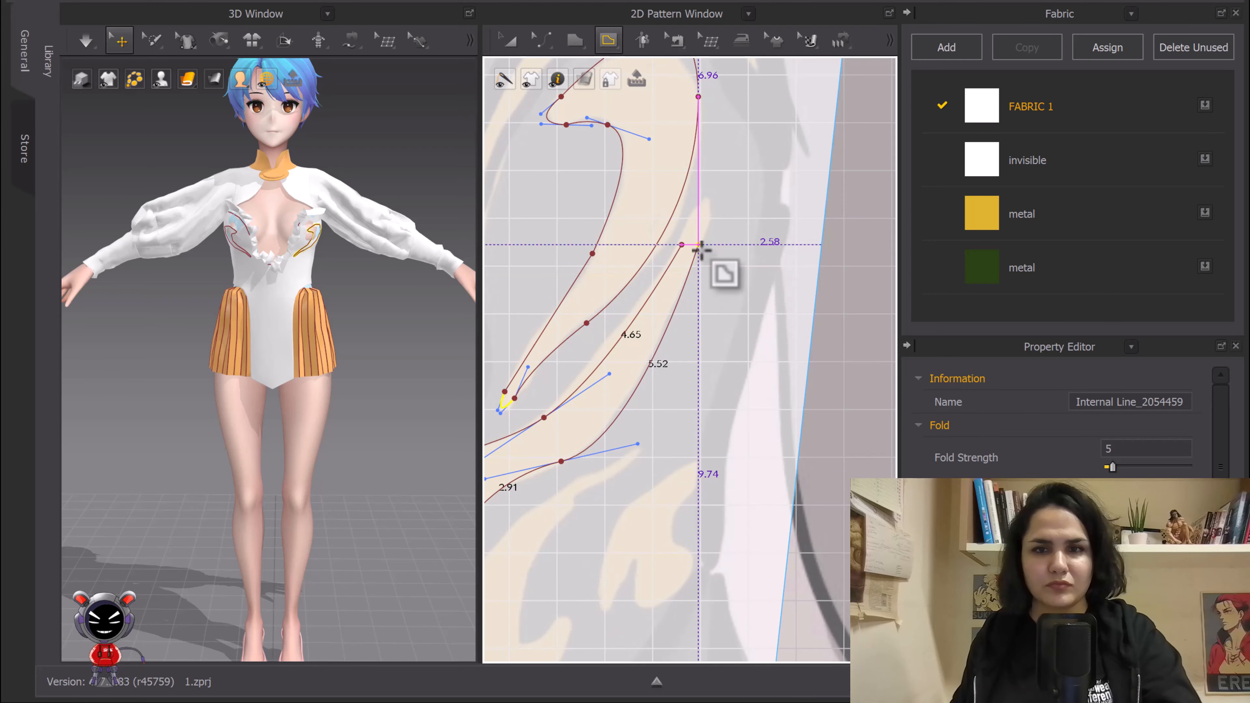
pyautogui.moveTo(700, 245)
pyautogui.mouseDown()
pyautogui.moveTo(702, 217)
pyautogui.moveTo(688, 225)
pyautogui.mouseUp()
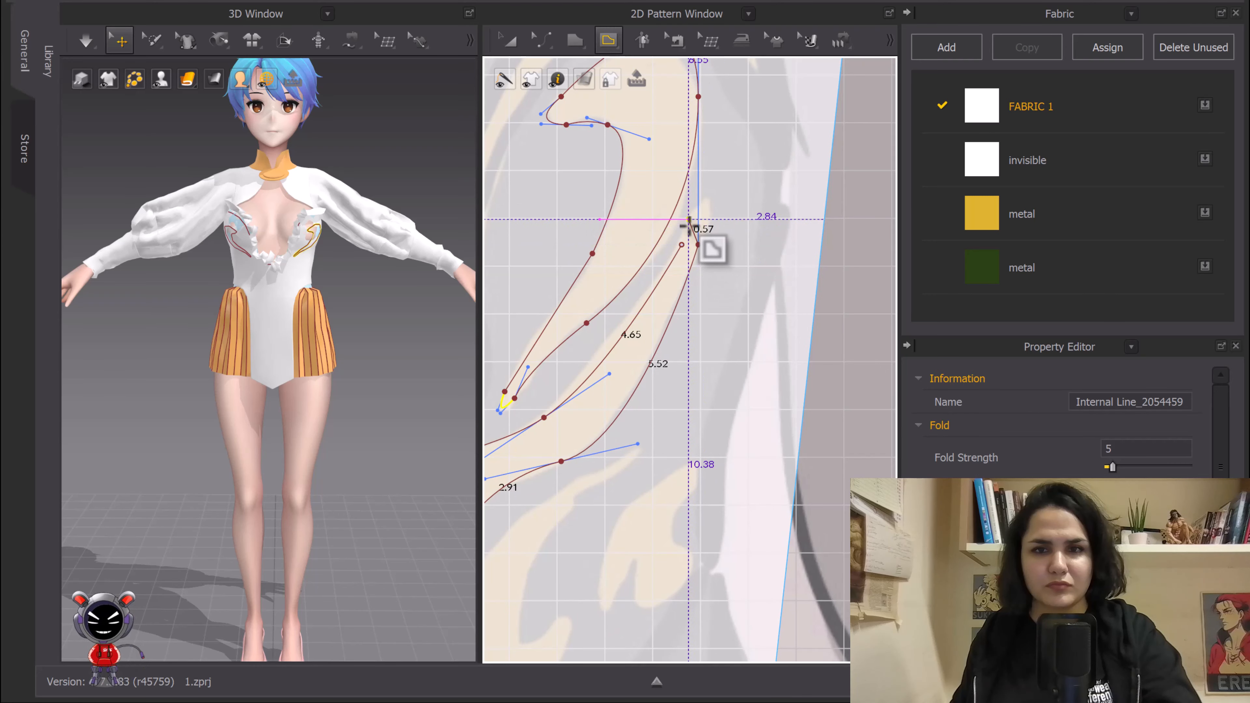
pyautogui.click(681, 243)
pyautogui.scroll(3, 681, 243)
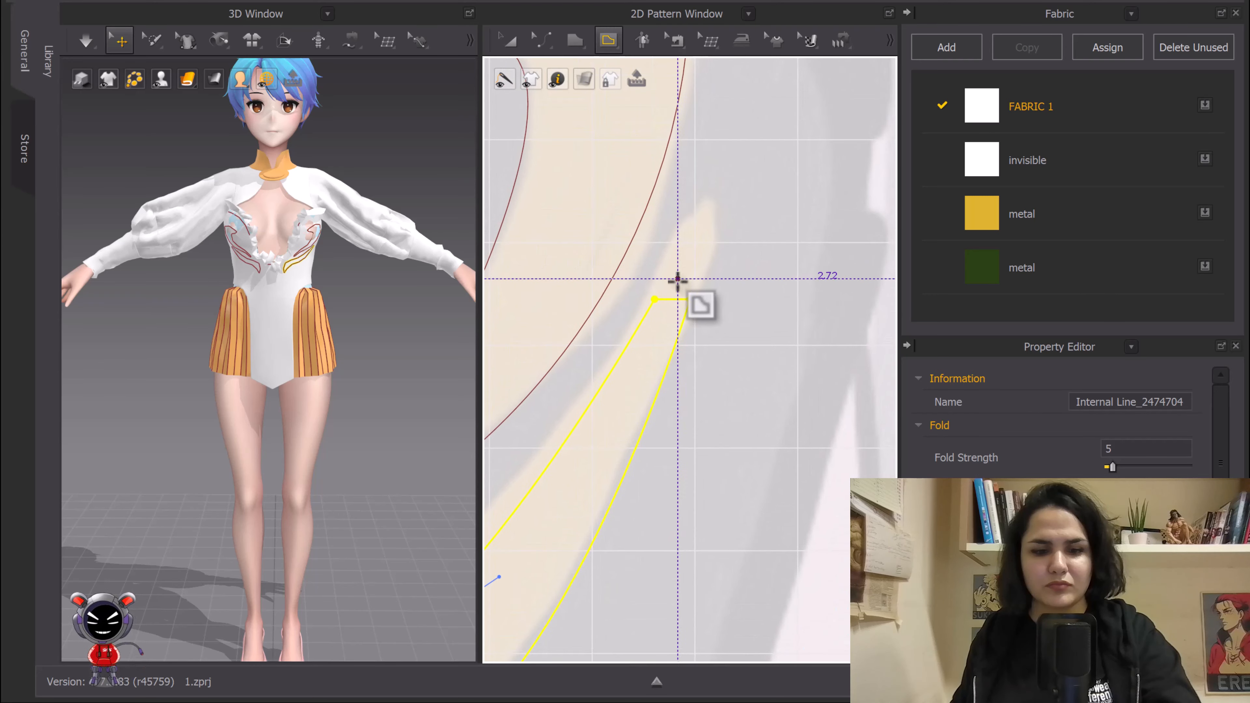
pyautogui.press('c')
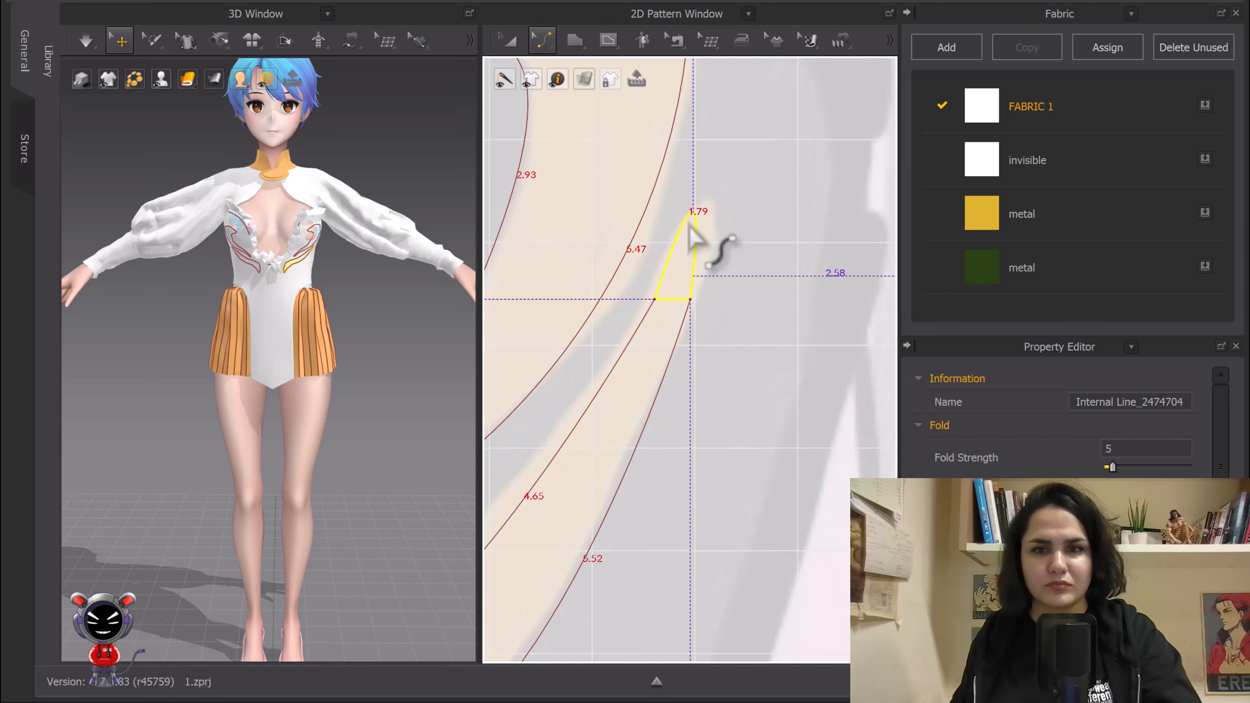
# Step: Trace the outer edge of the third gold swirl from its upper tip down to its wide lower curve
pyautogui.scroll(-7, 693, 246)
pyautogui.moveTo(654, 368); pyautogui.dragTo(731, 254, button='middle')
pyautogui.scroll(-2, 731, 256)
pyautogui.moveTo(694, 311); pyautogui.dragTo(766, 277, button='middle')
pyautogui.scroll(3, 707, 227)
pyautogui.press('g')
pyautogui.scroll(2, 768, 223)
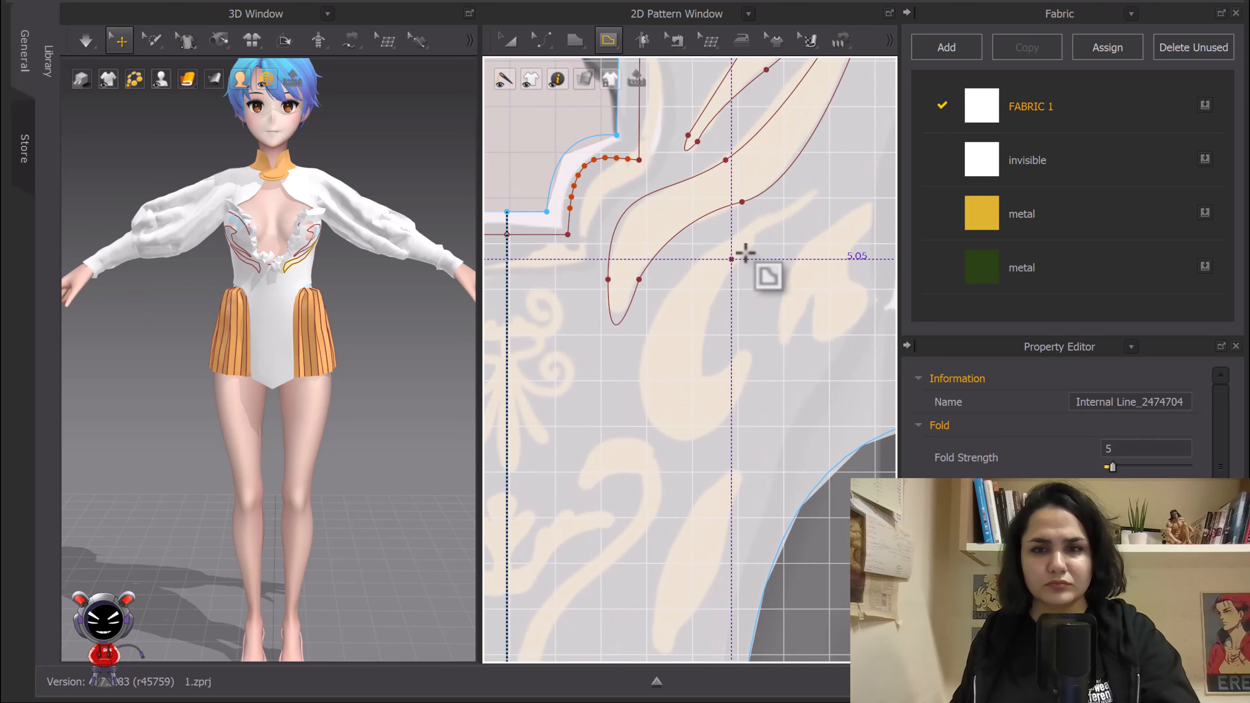
pyautogui.click(802, 195)
pyautogui.scroll(-2, 678, 266)
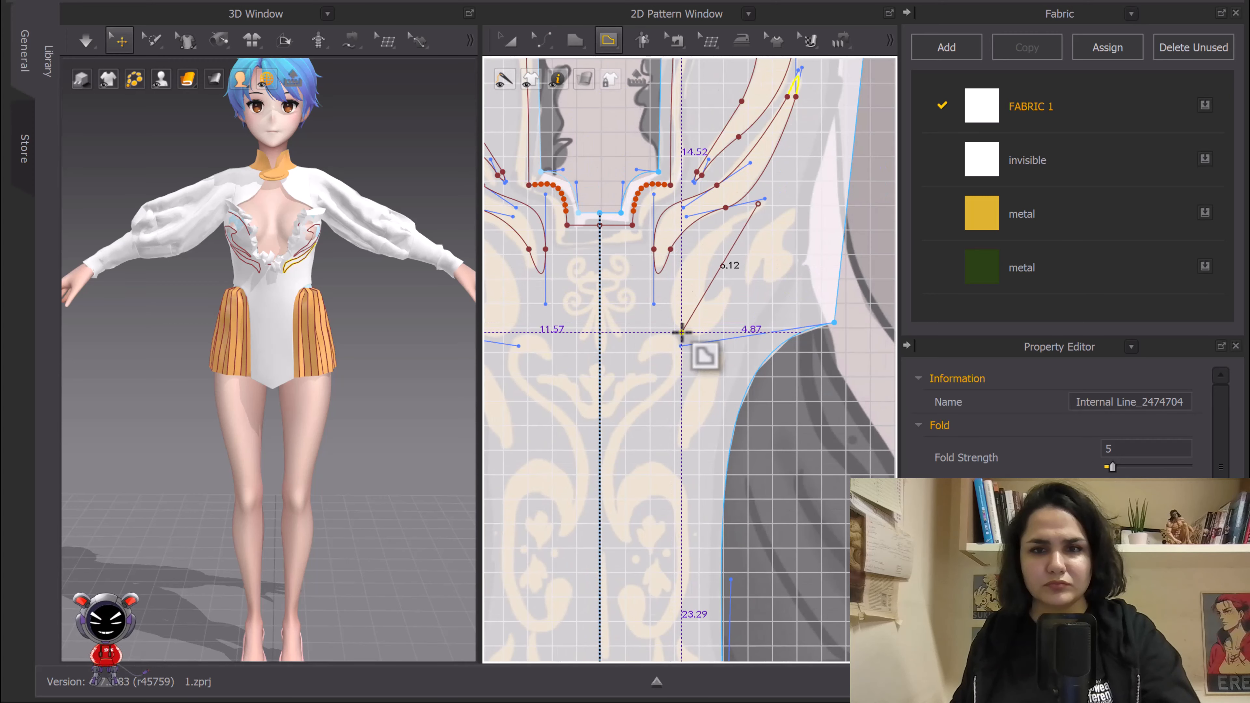
pyautogui.click(670, 311)
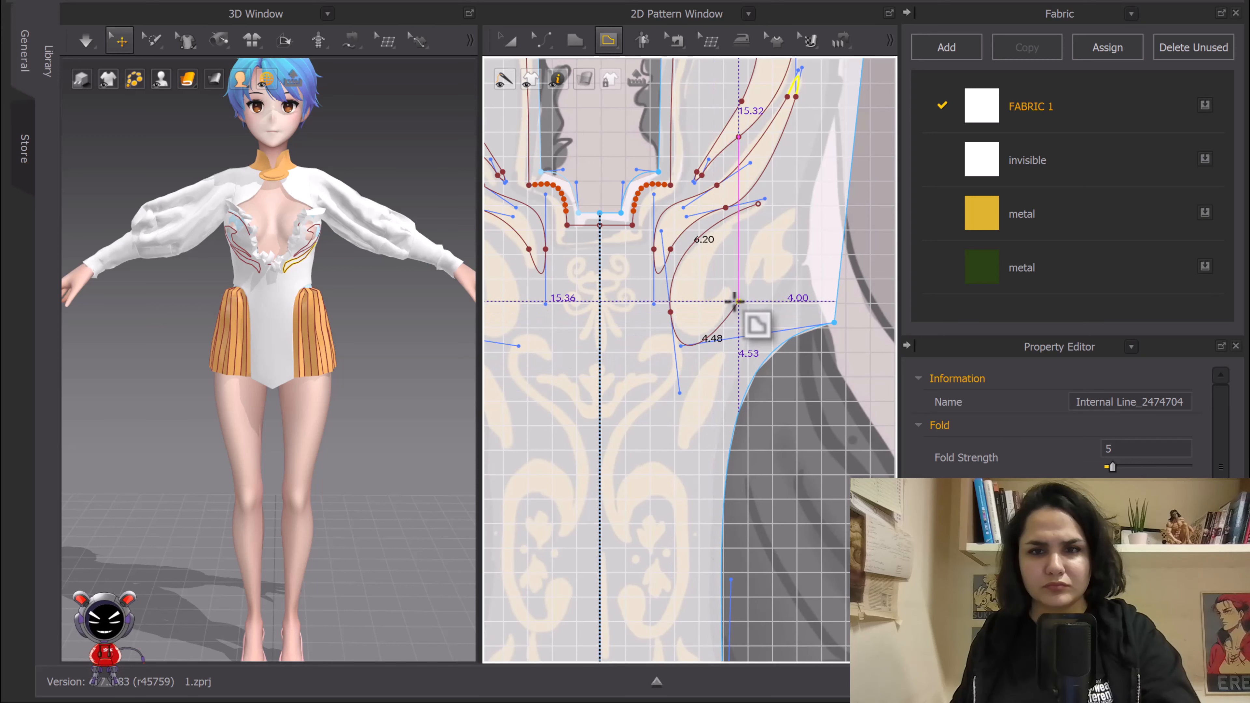
# Step: Trace the third swirl's hooked end and inner edge back to the upper tip, closing the internal shape
pyautogui.scroll(3, 735, 300)
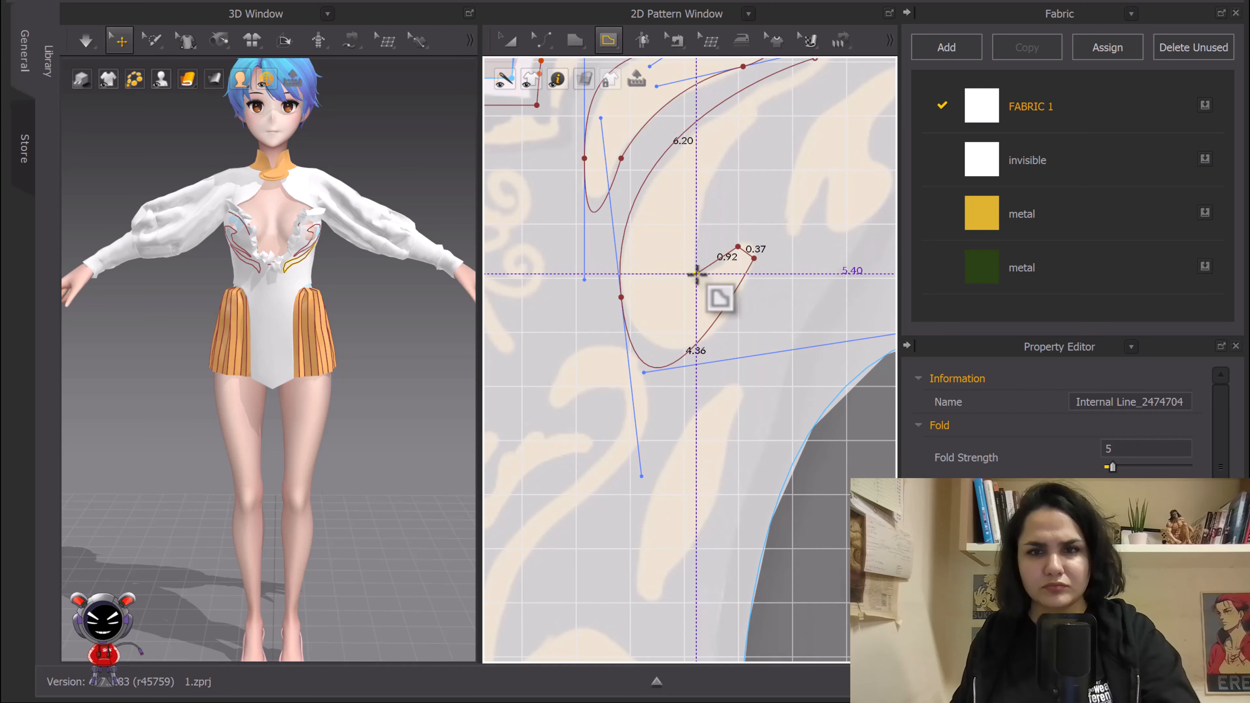
pyautogui.moveTo(698, 236); pyautogui.dragTo(743, 148)
pyautogui.moveTo(742, 147); pyautogui.dragTo(655, 311, button='middle')
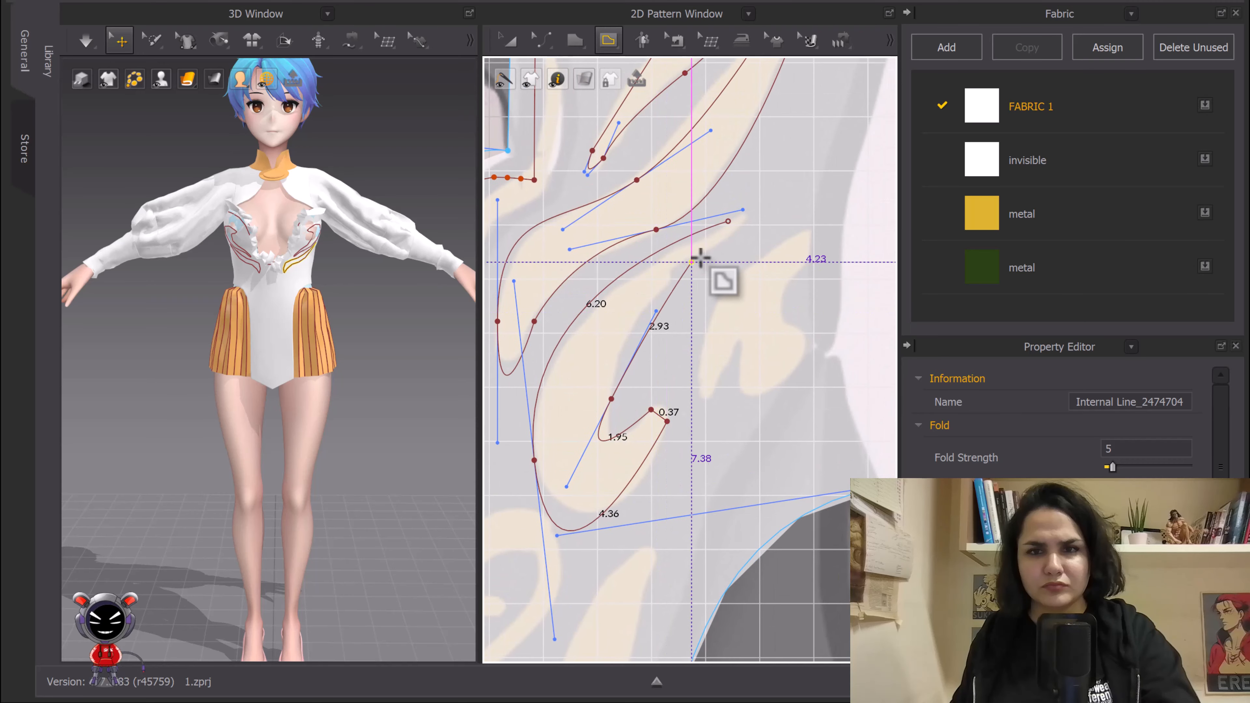
pyautogui.click(729, 224)
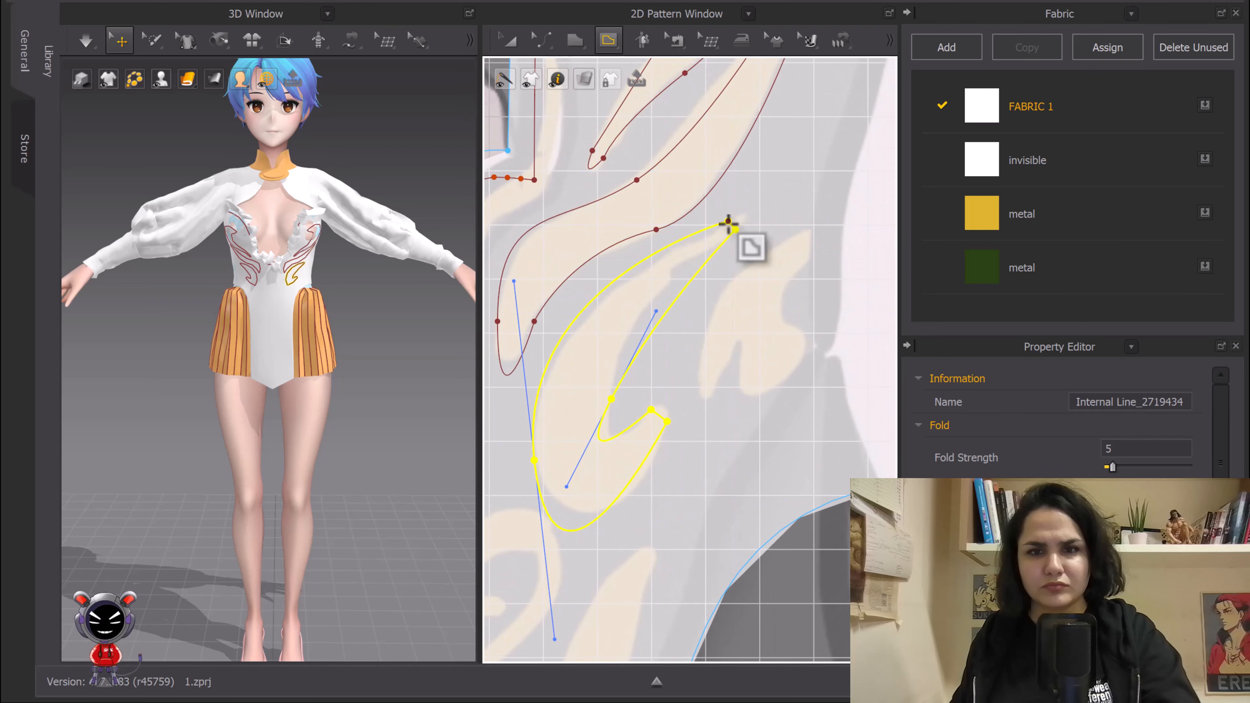
# Step: Bend the third swirl's inner edge to match the drawing and round off its hooked end
pyautogui.scroll(3, 647, 385)
pyautogui.press('v')
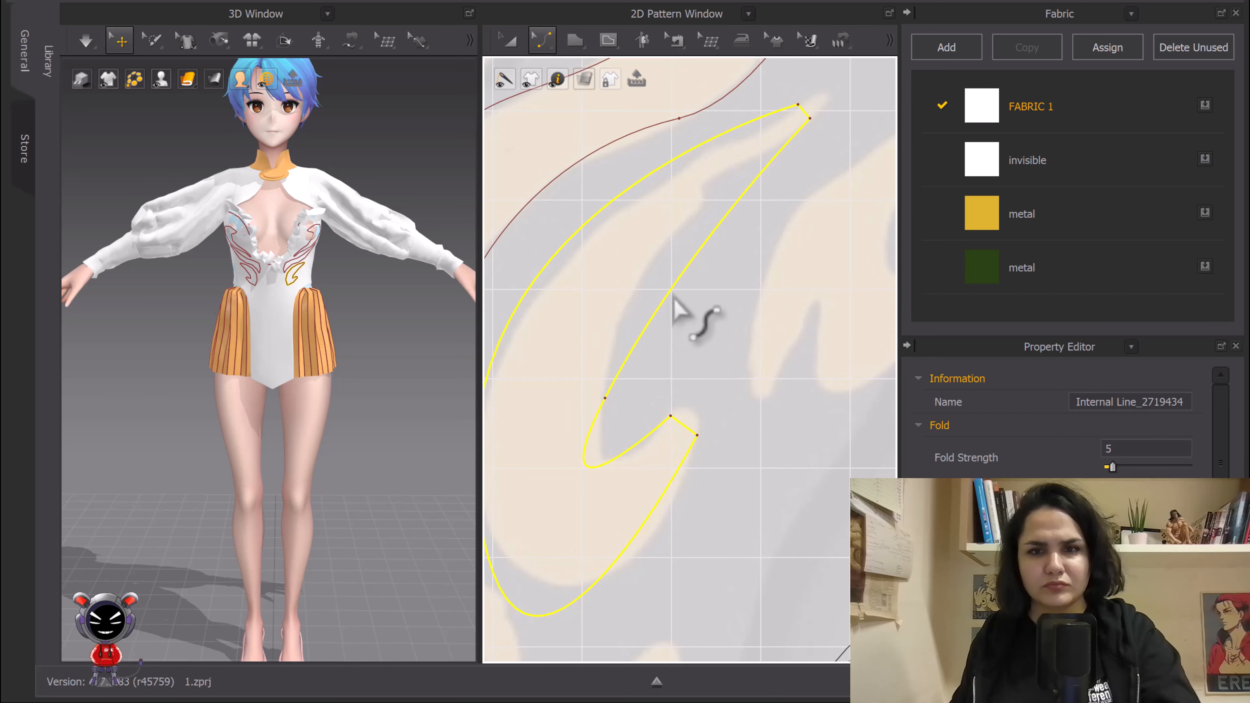
pyautogui.moveTo(673, 296); pyautogui.dragTo(655, 280)
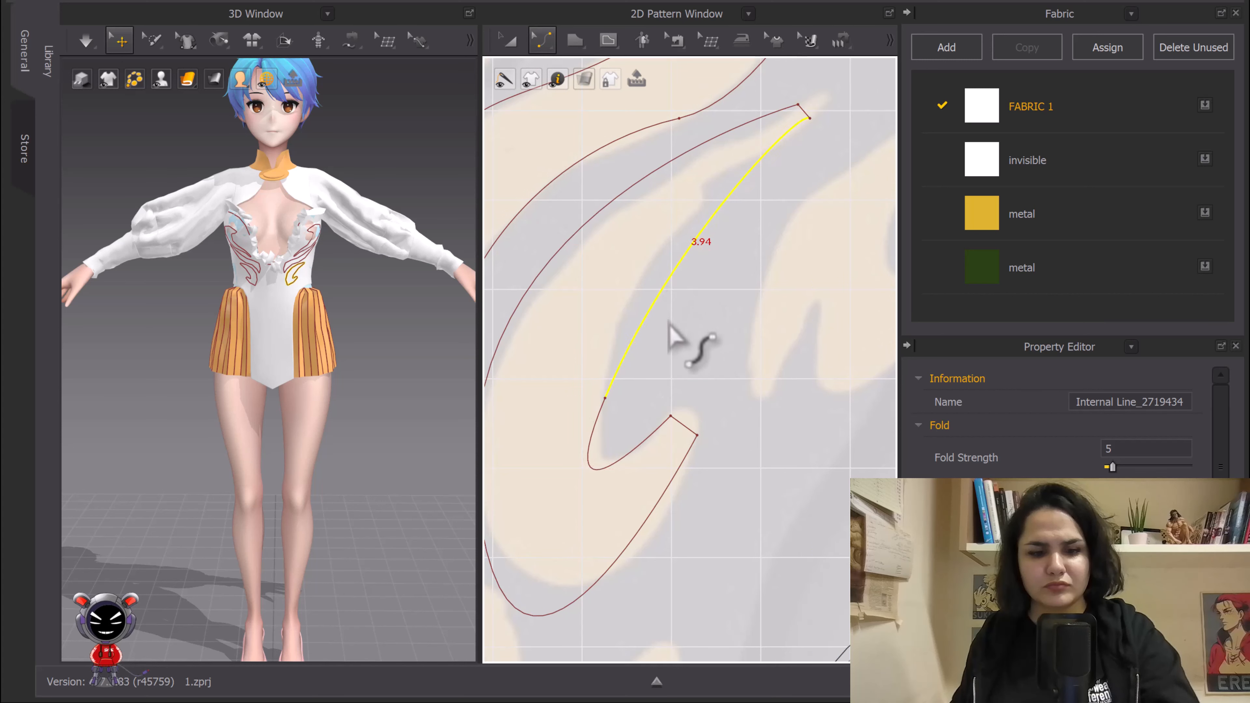
pyautogui.click(608, 396)
pyautogui.moveTo(605, 398); pyautogui.dragTo(605, 354)
pyautogui.moveTo(673, 435); pyautogui.dragTo(659, 401, button='middle')
pyautogui.press('c')
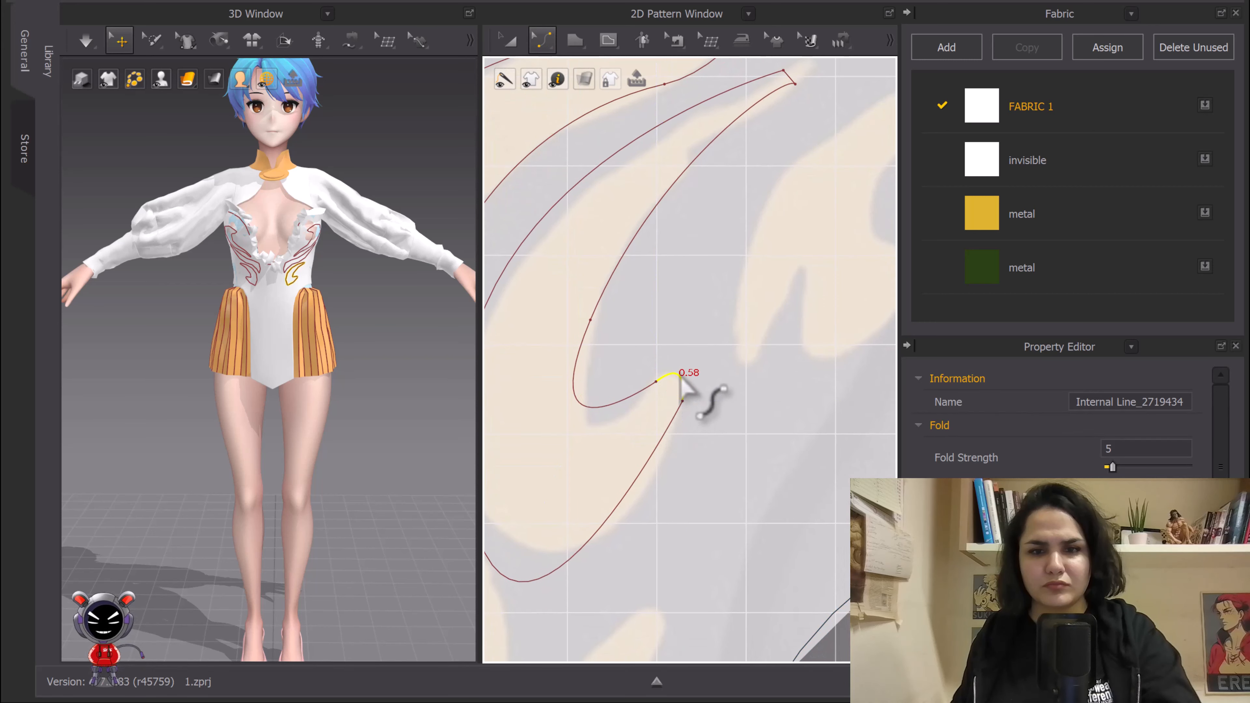
# Step: Trace the fourth gold ornament's outer edge as an internal polygon, curving from its lower end up to and around its upper tip
pyautogui.scroll(-4, 680, 386)
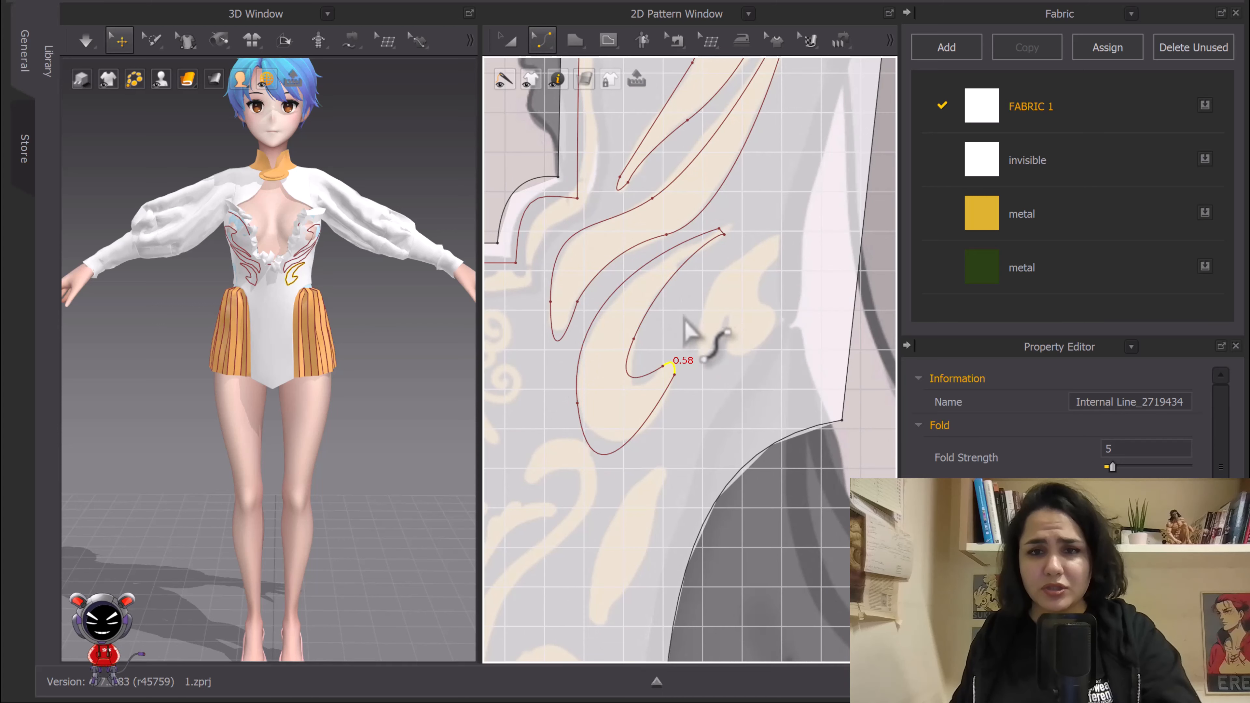
pyautogui.scroll(3, 758, 268)
pyautogui.click(608, 39)
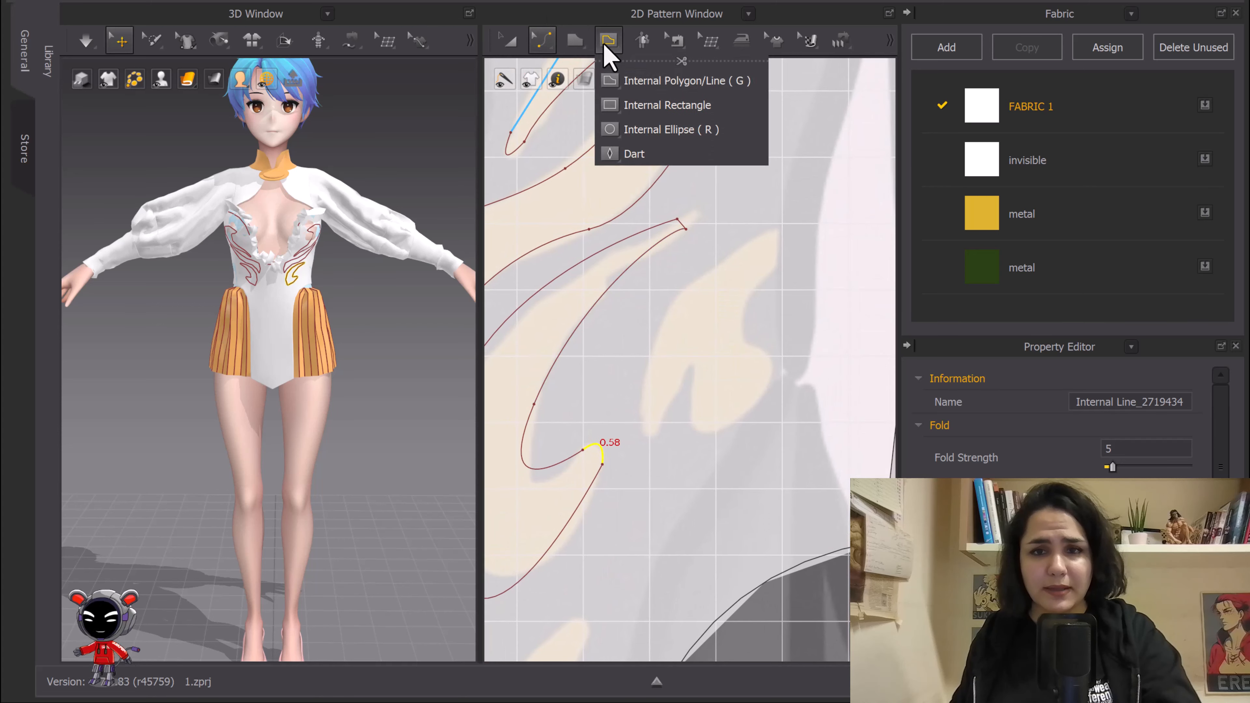
pyautogui.click(649, 104)
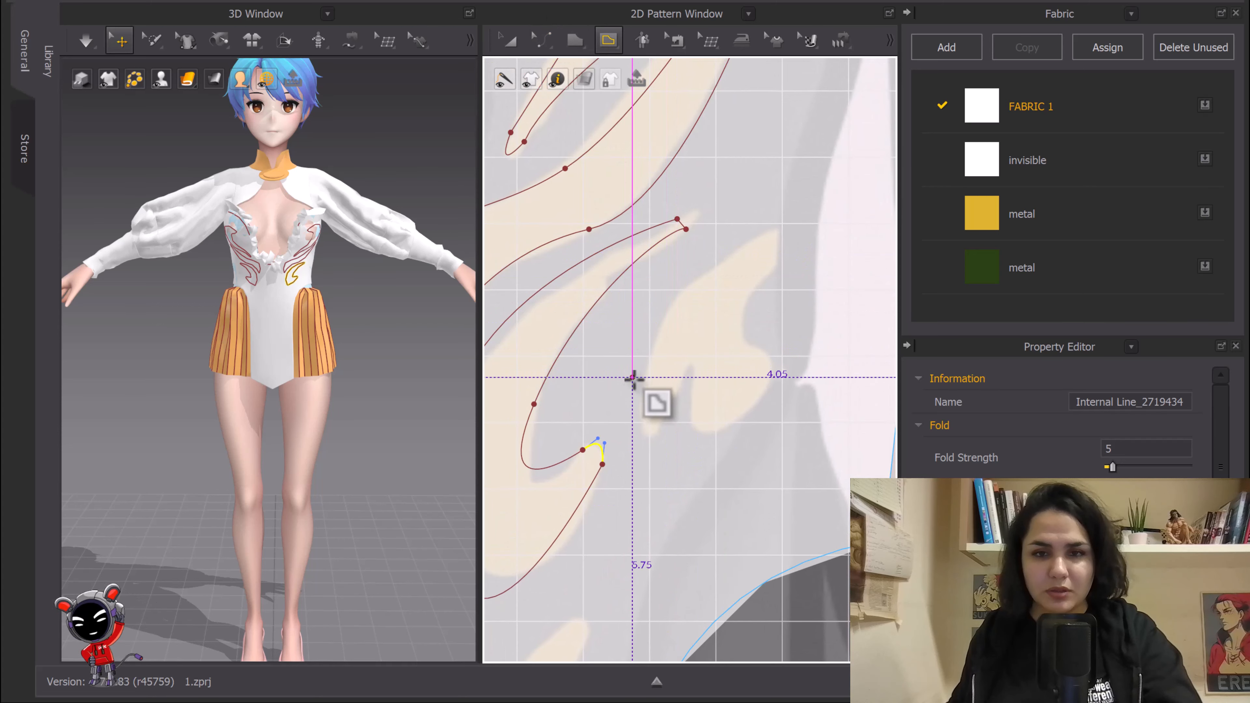
pyautogui.click(624, 393)
pyautogui.click(732, 259)
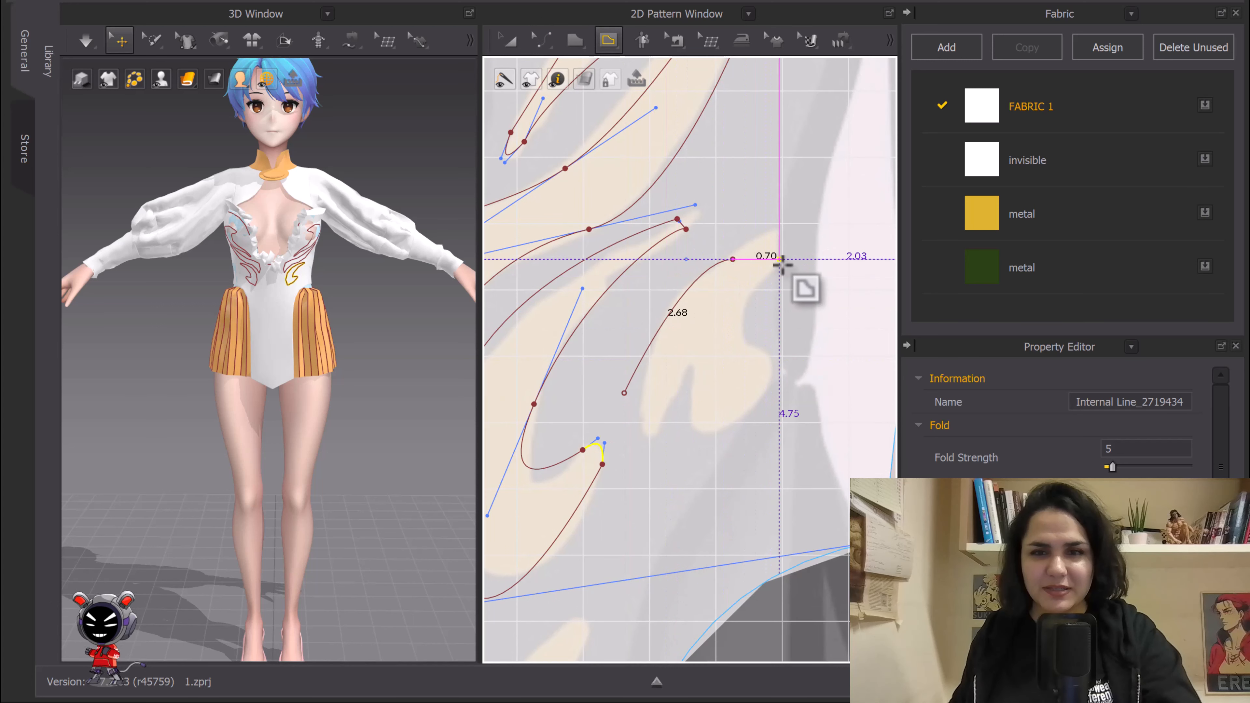
pyautogui.moveTo(787, 262); pyautogui.dragTo(827, 230)
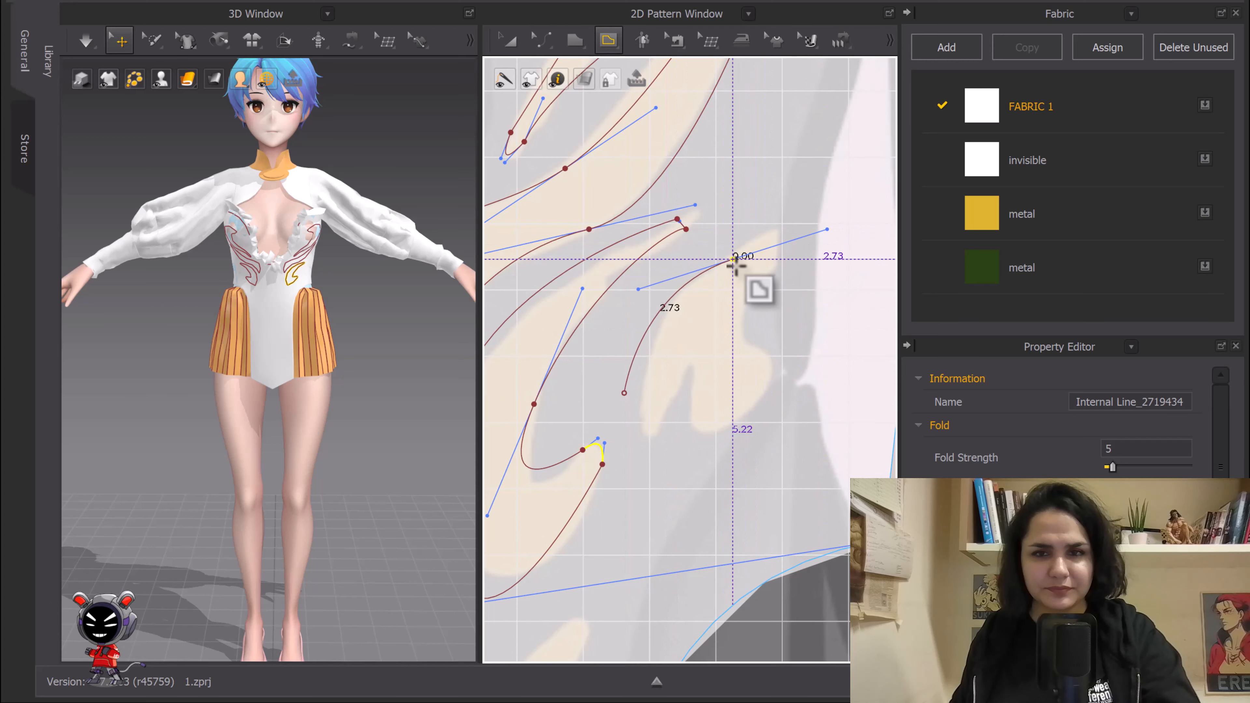
pyautogui.click(755, 284)
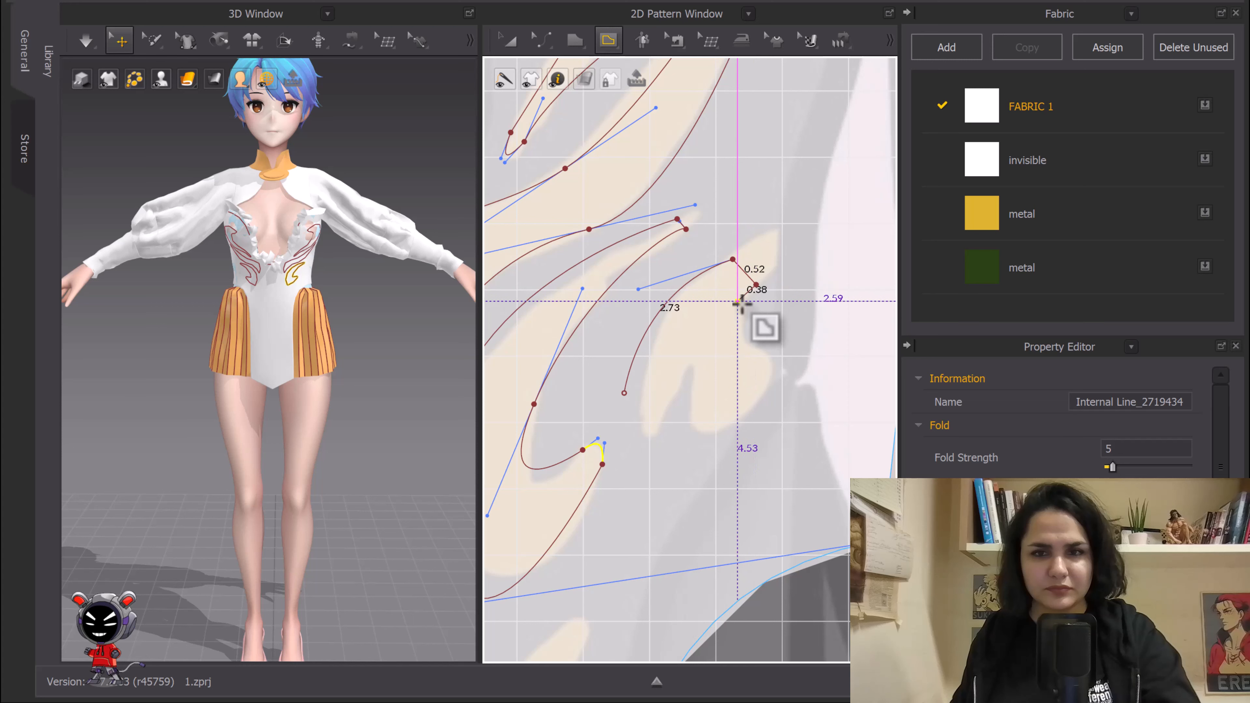
# Step: Trace the fourth ornament's rounded lobe and inner notch back to the starting point, closing the internal shape
pyautogui.moveTo(737, 341); pyautogui.dragTo(778, 357)
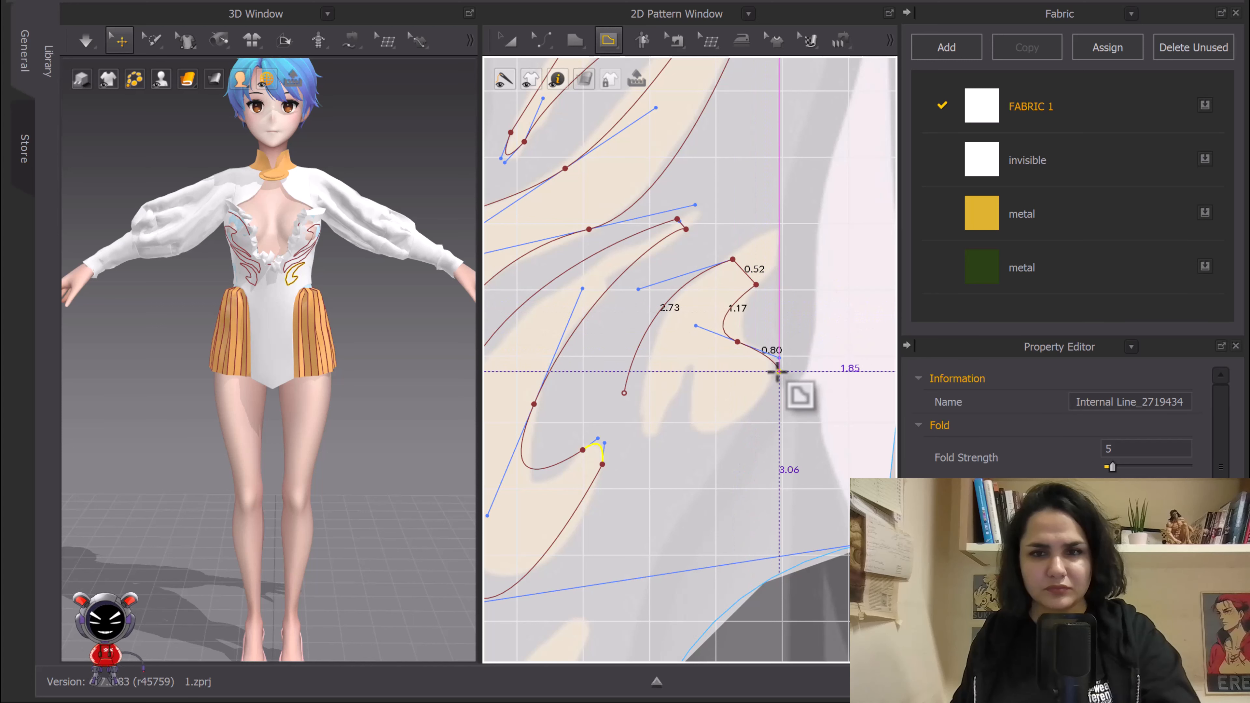
pyautogui.click(766, 387)
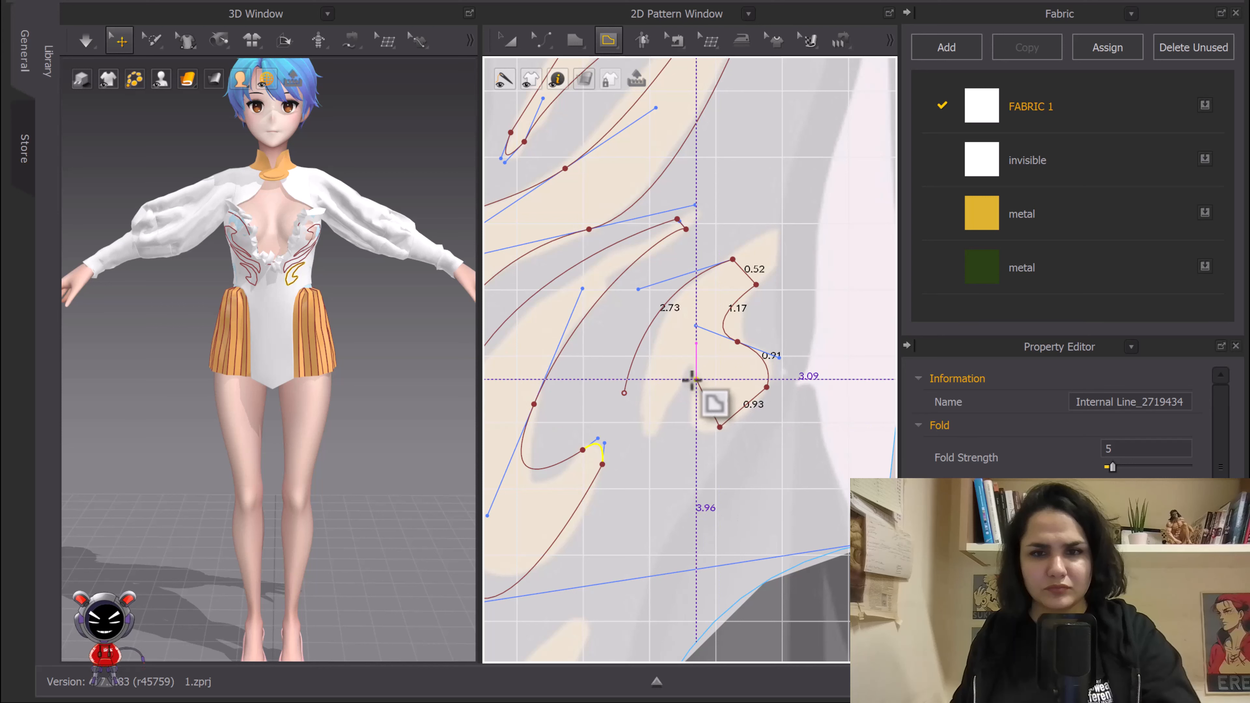
pyautogui.moveTo(686, 387); pyautogui.dragTo(695, 355)
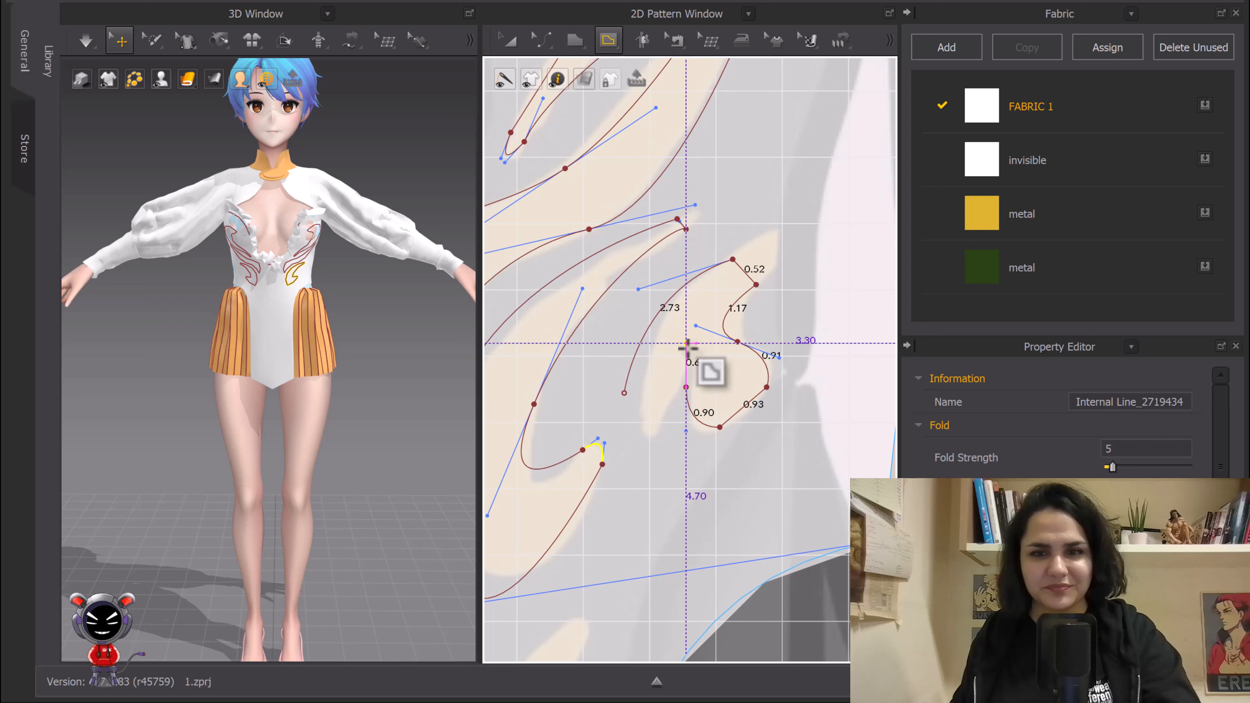
pyautogui.click(640, 417)
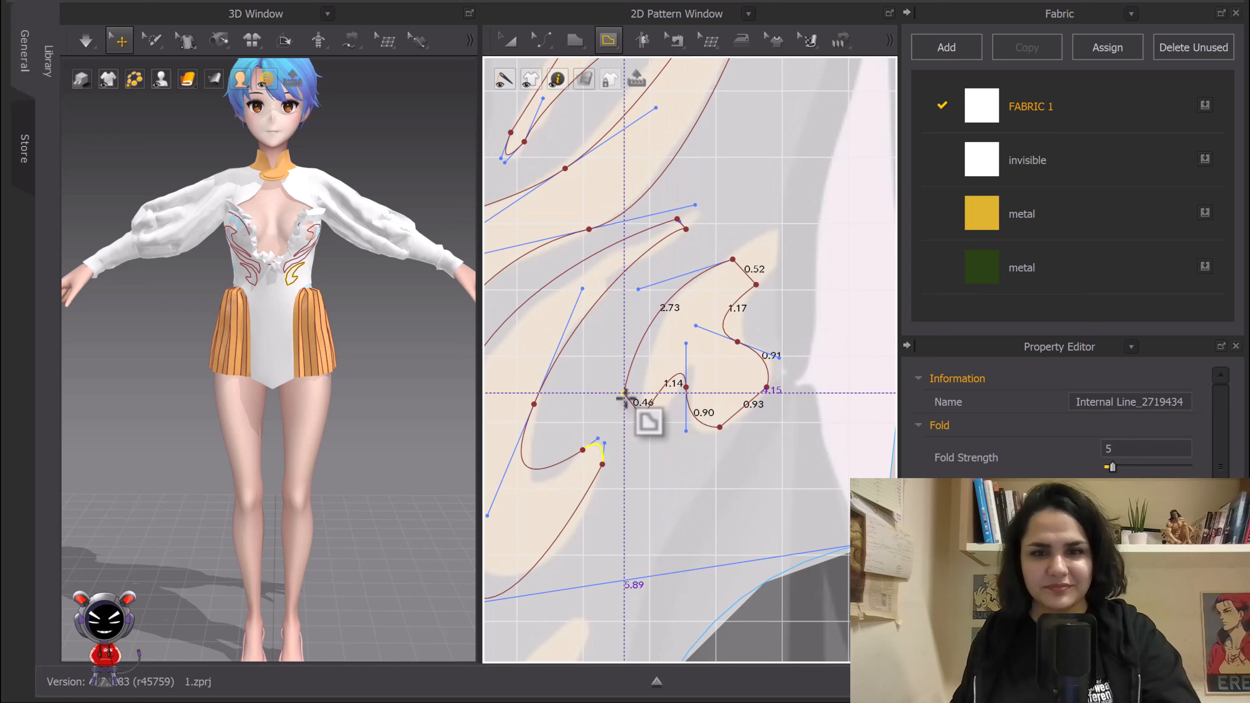
pyautogui.click(623, 394)
# Step: Bend the straight lower edge of the fourth ornament's lobe outward slightly to follow the drawing
pyautogui.scroll(-3, 787, 236)
pyautogui.moveTo(828, 219); pyautogui.dragTo(759, 273, button='middle')
pyautogui.scroll(4, 743, 277)
pyautogui.press('c')
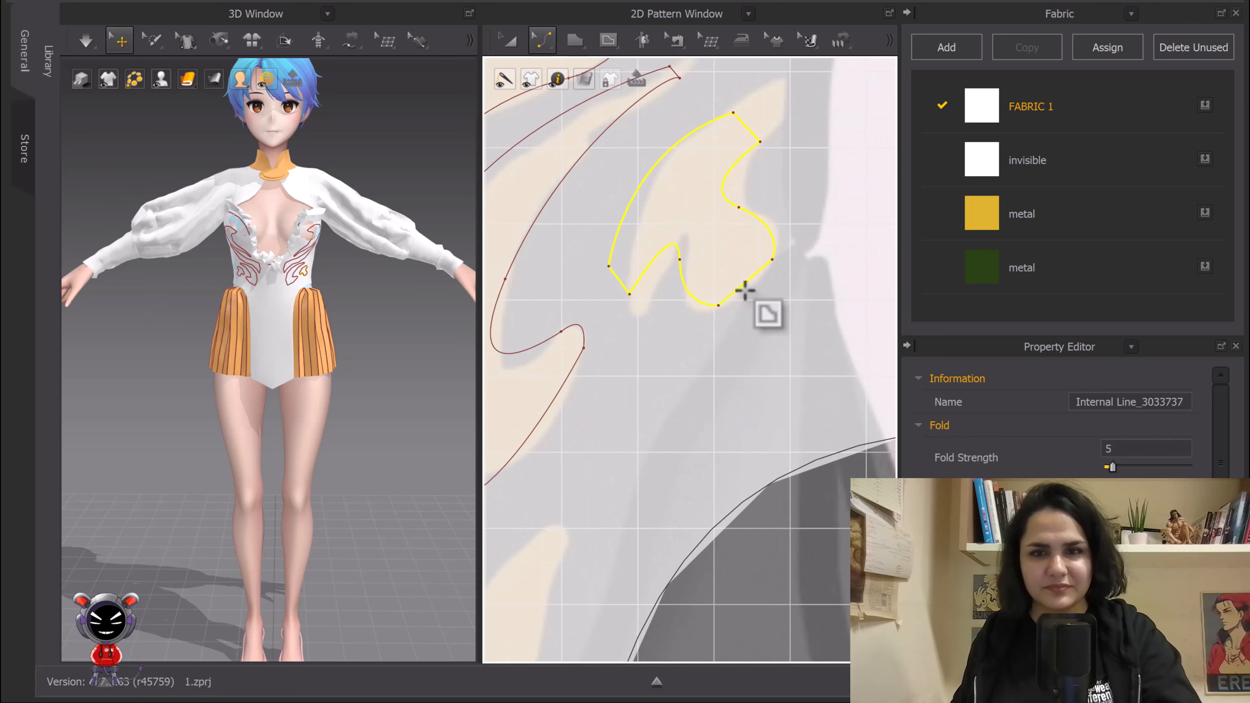
pyautogui.moveTo(743, 284); pyautogui.dragTo(748, 290)
# Step: Trace the inner edge of the leaf-shaped ornament below the swirls, curving from its upper tip down to its narrow lower end
pyautogui.scroll(-5, 717, 337)
pyautogui.moveTo(717, 339); pyautogui.dragTo(817, 253, button='middle')
pyautogui.scroll(2, 736, 321)
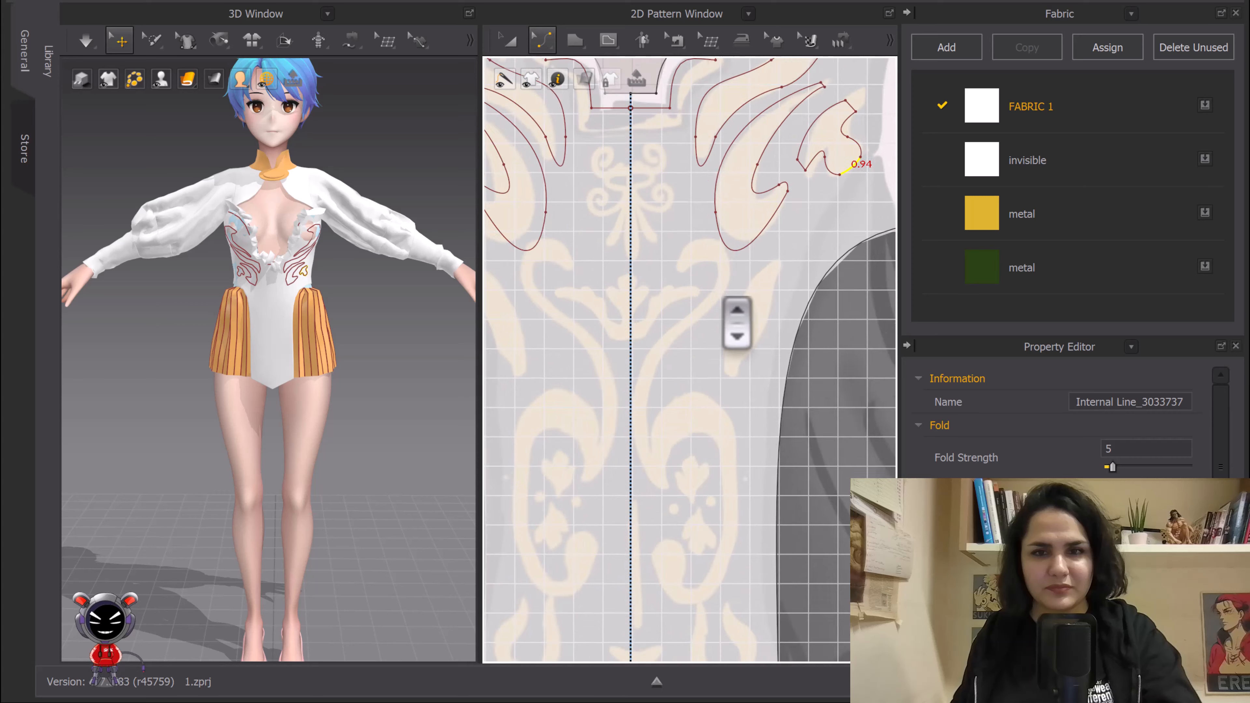
pyautogui.moveTo(755, 296); pyautogui.dragTo(735, 301, button='middle')
pyautogui.press('g')
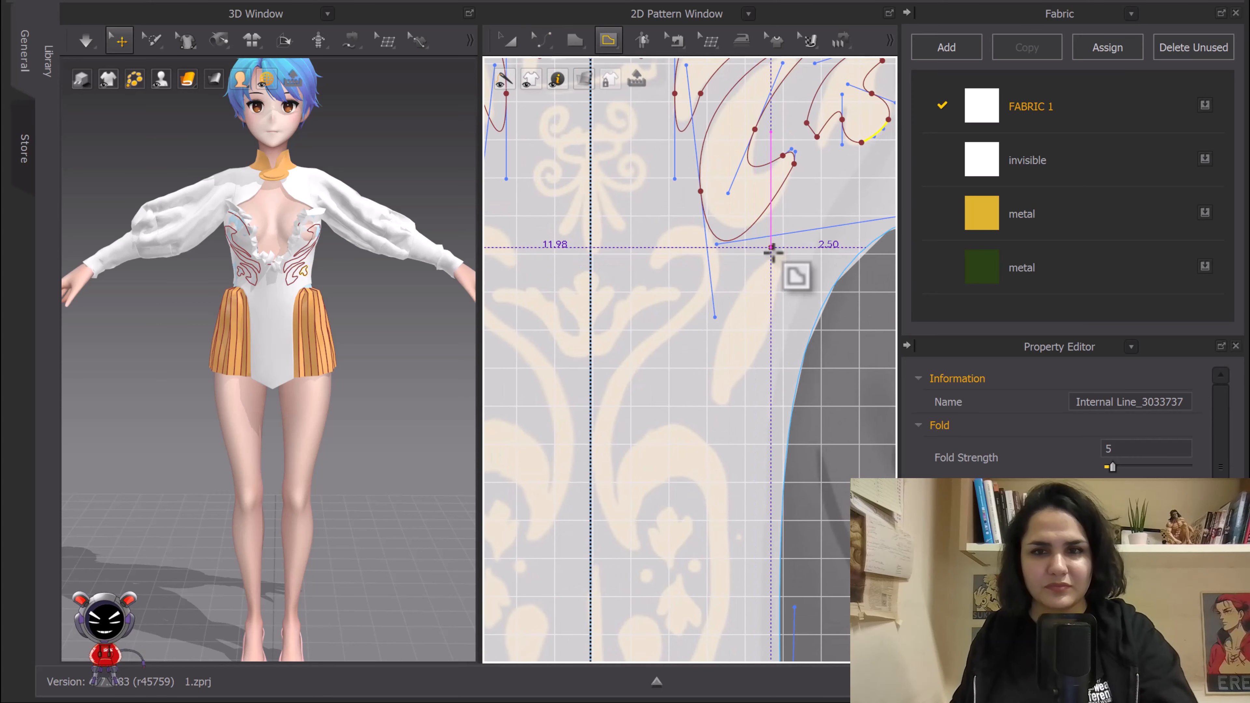
pyautogui.click(770, 247)
pyautogui.moveTo(707, 387); pyautogui.dragTo(717, 441)
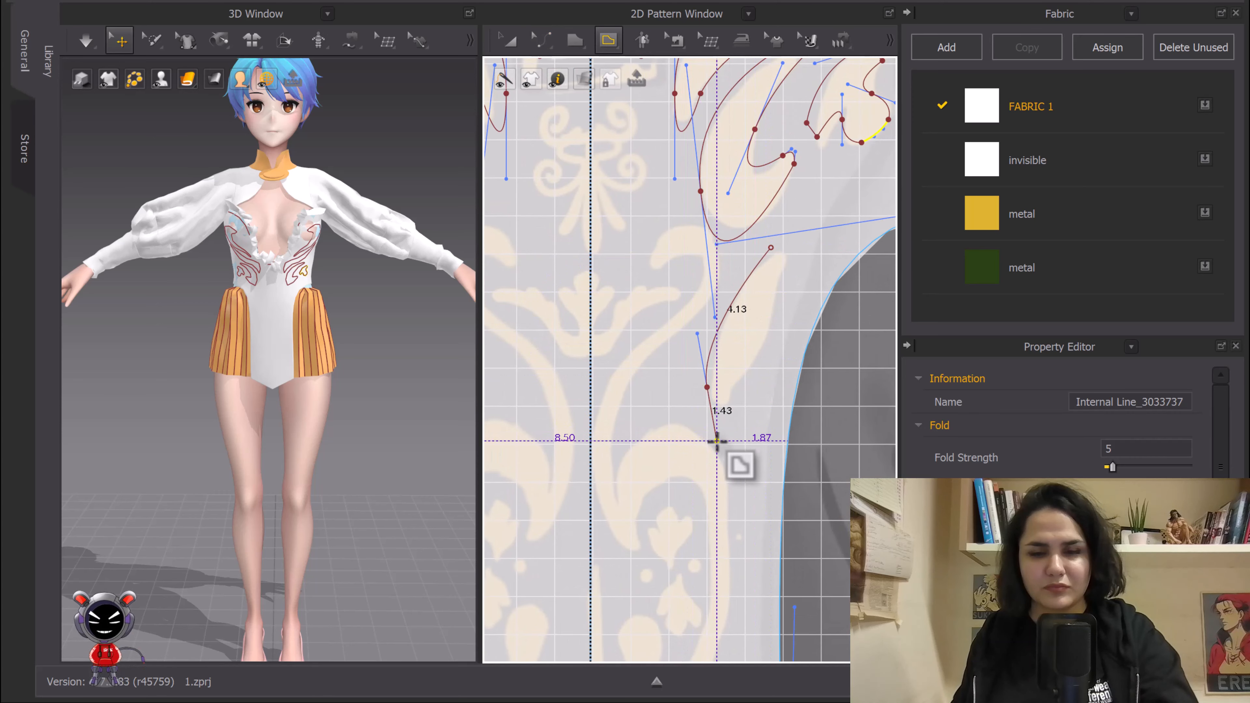
# Step: Trace the leaf ornament's lower end and outer edge back up to the tip, closing the internal shape
pyautogui.scroll(2, 727, 416)
pyautogui.click(729, 387)
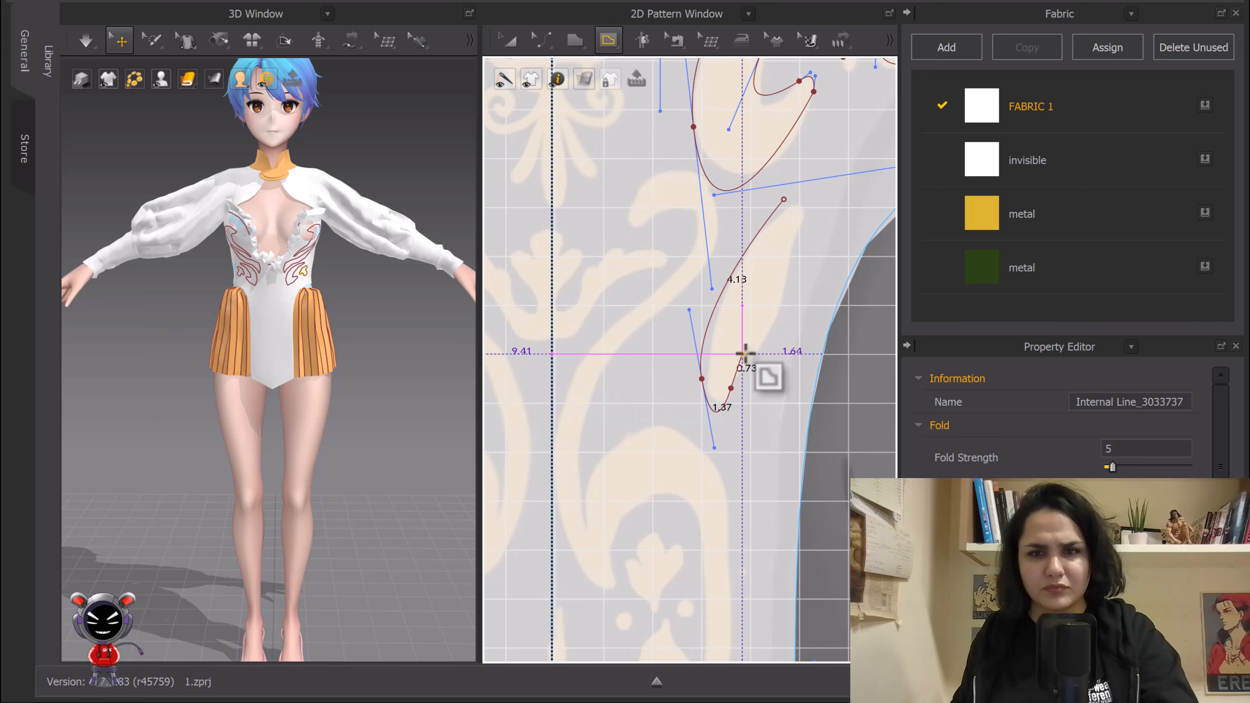
pyautogui.click(742, 354)
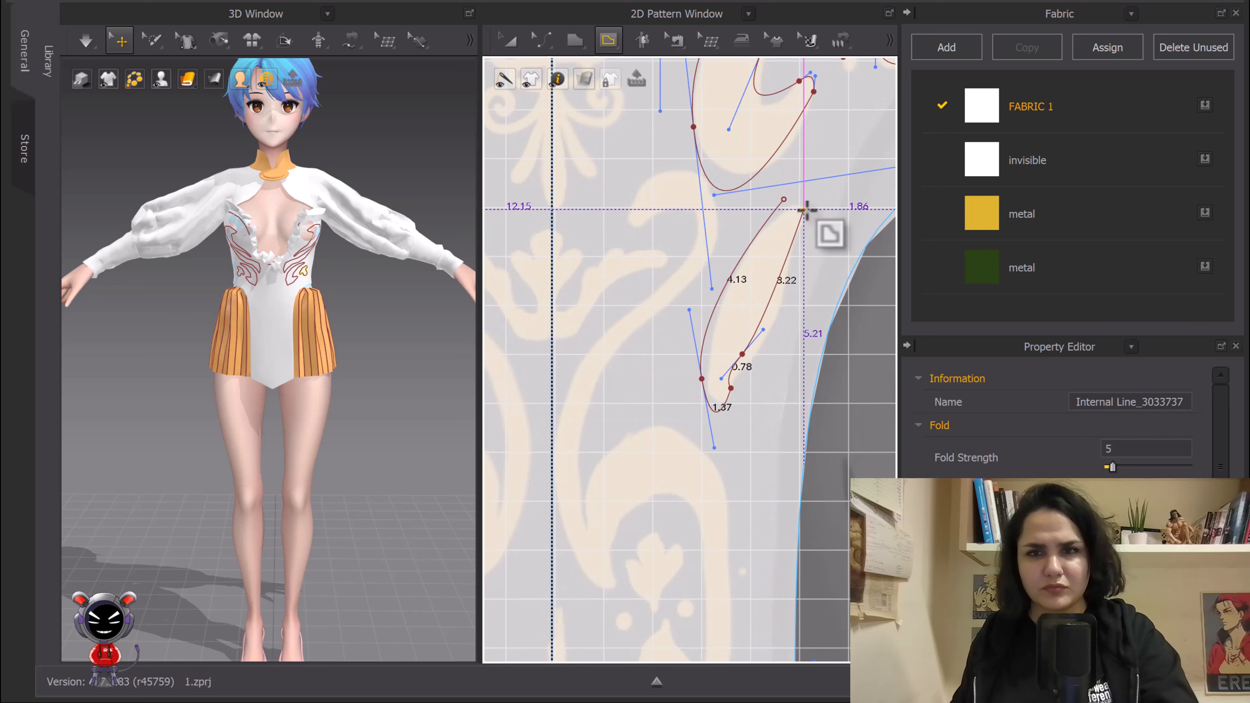
pyautogui.click(803, 209)
pyautogui.scroll(3, 807, 195)
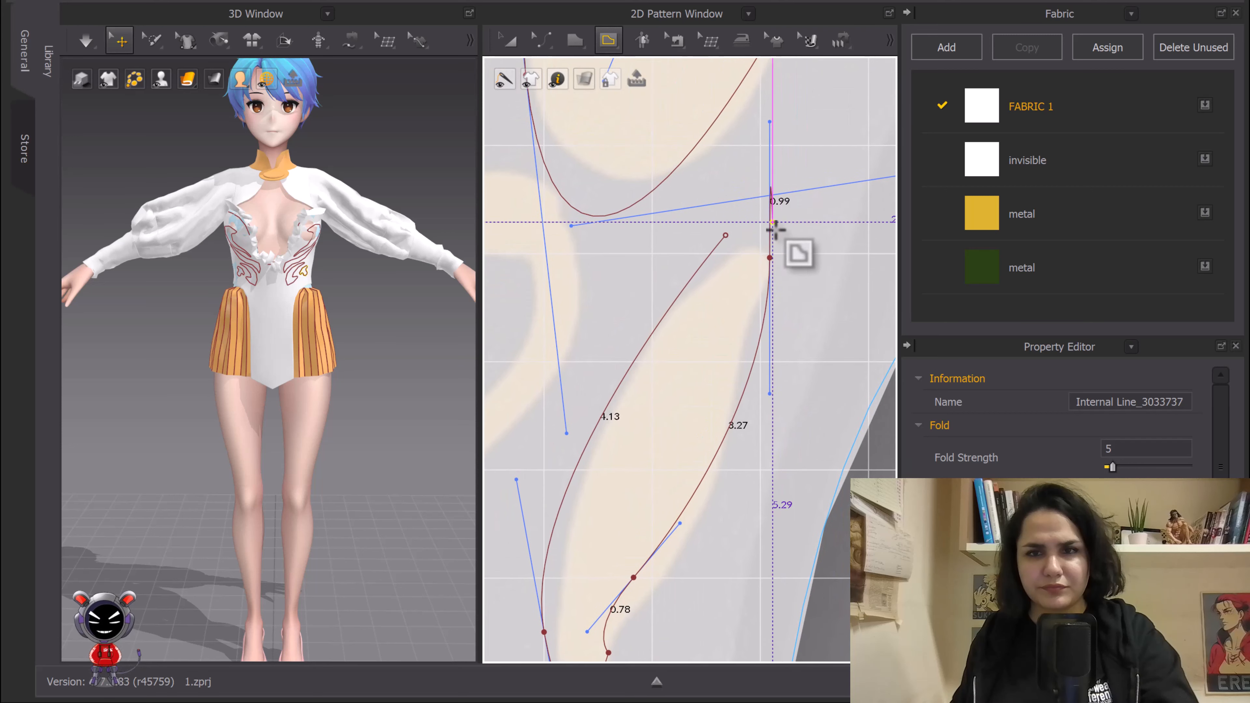
pyautogui.click(728, 237)
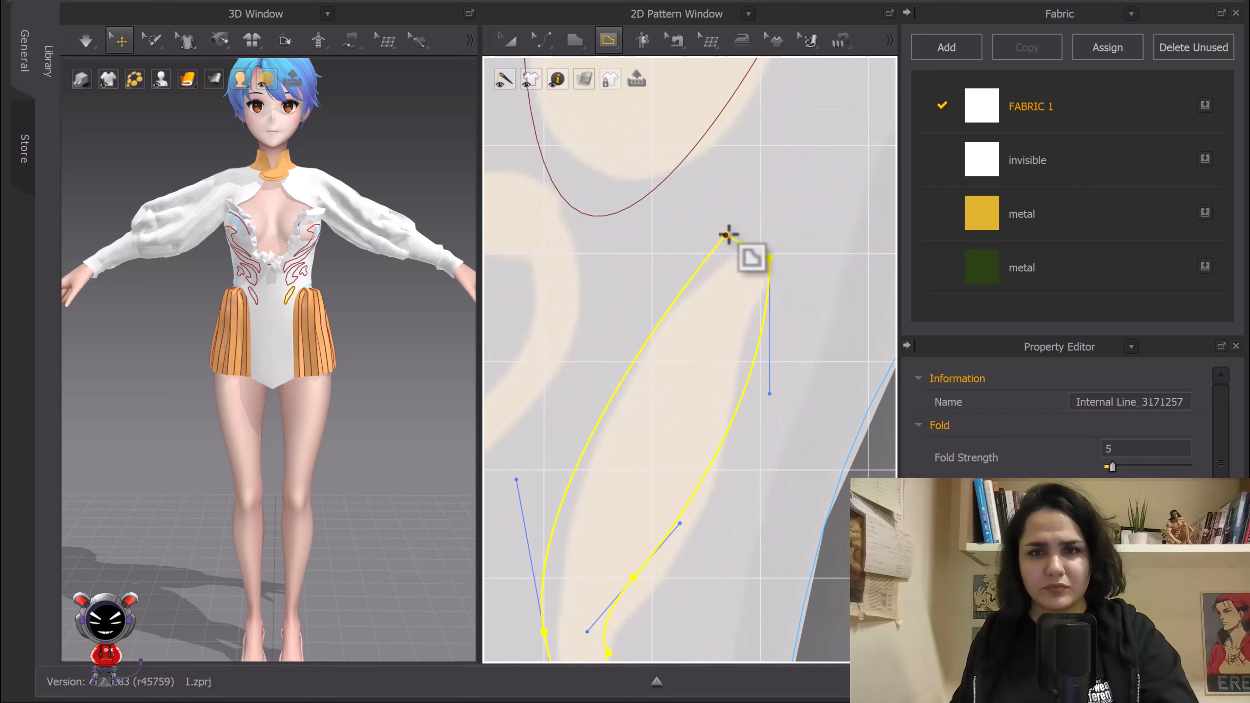
# Step: Round off the leaf ornament's upper tip by curving its short top segment
pyautogui.scroll(-3, 738, 276)
pyautogui.scroll(3, 727, 295)
pyautogui.press('c')
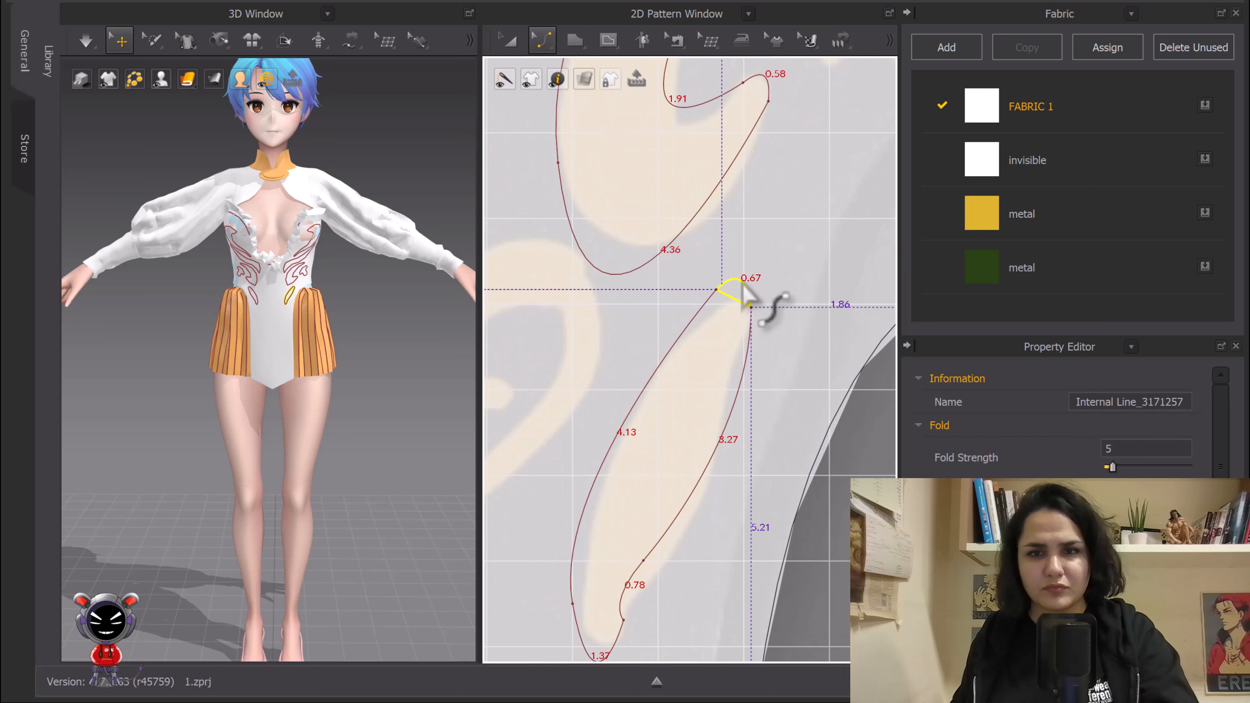
# Step: Reshape the leaf ornament's lower outer edge with its curve handle and flatten the curve of its bottom end toward the drawing
pyautogui.moveTo(753, 341); pyautogui.dragTo(797, 139, button='middle')
pyautogui.scroll(2, 689, 453)
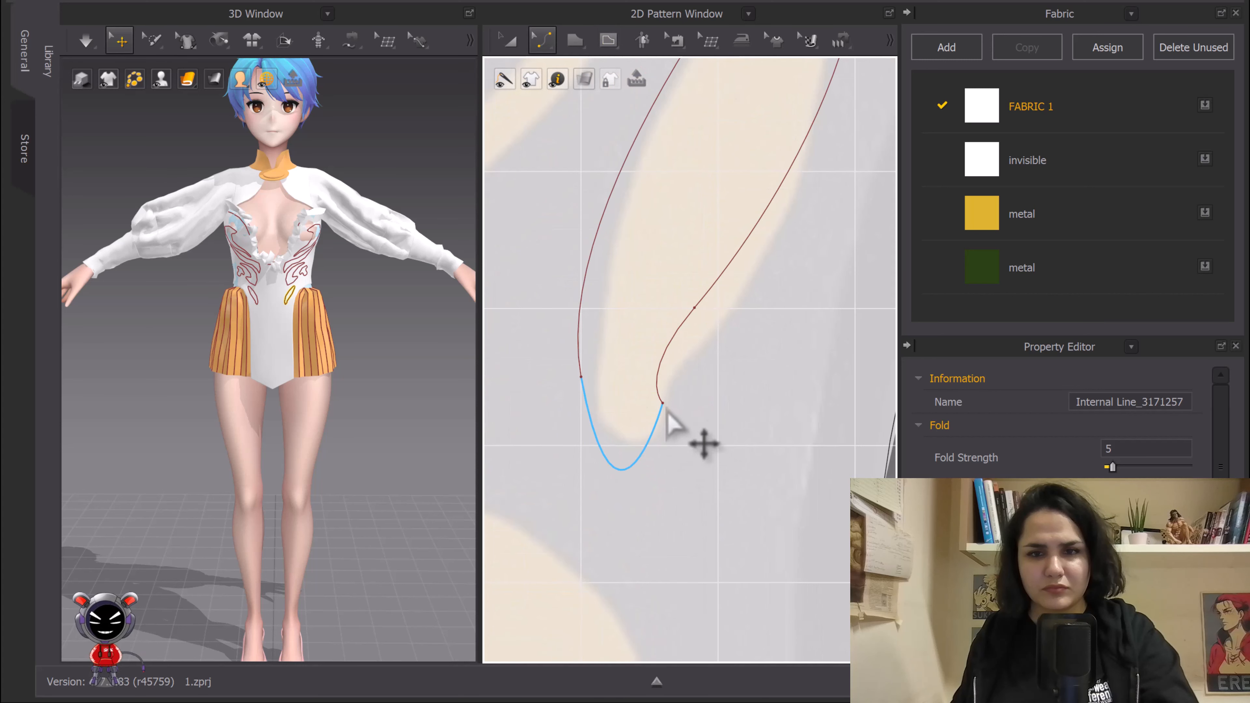
pyautogui.scroll(2, 661, 403)
pyautogui.moveTo(670, 413); pyautogui.dragTo(693, 355, button='middle')
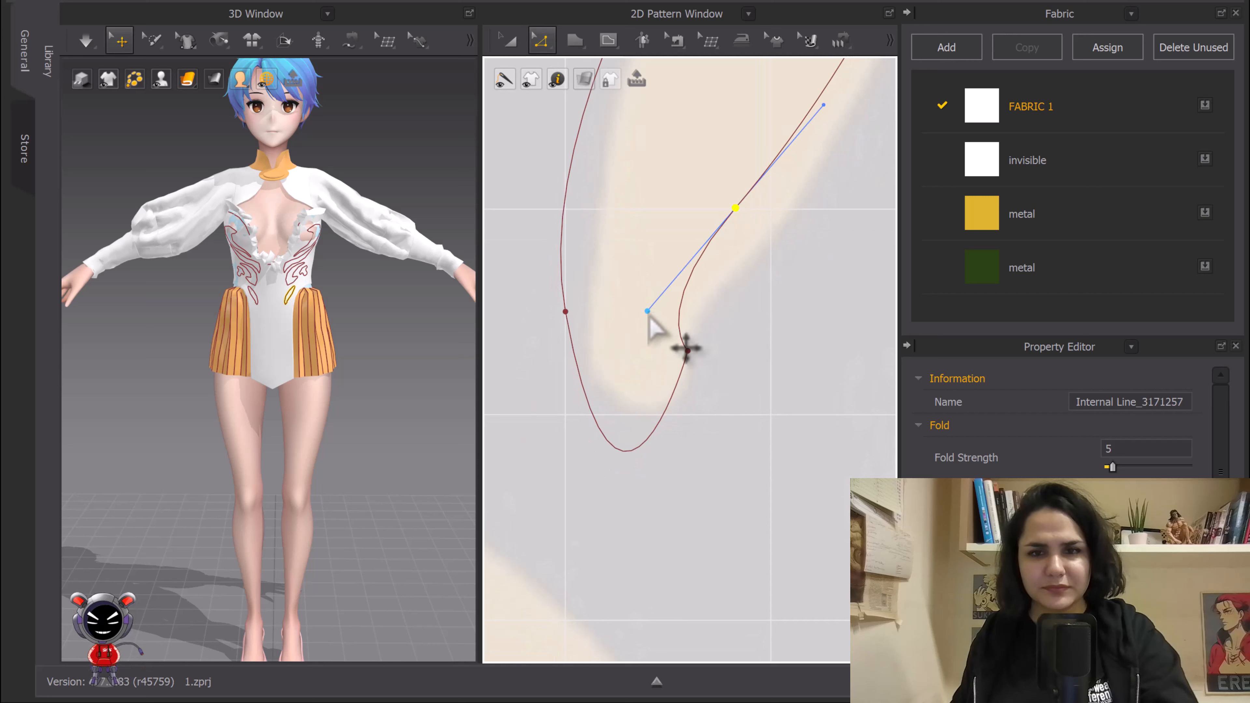
pyautogui.moveTo(648, 316); pyautogui.dragTo(701, 250)
pyautogui.click(700, 365)
pyautogui.scroll(-1, 708, 354)
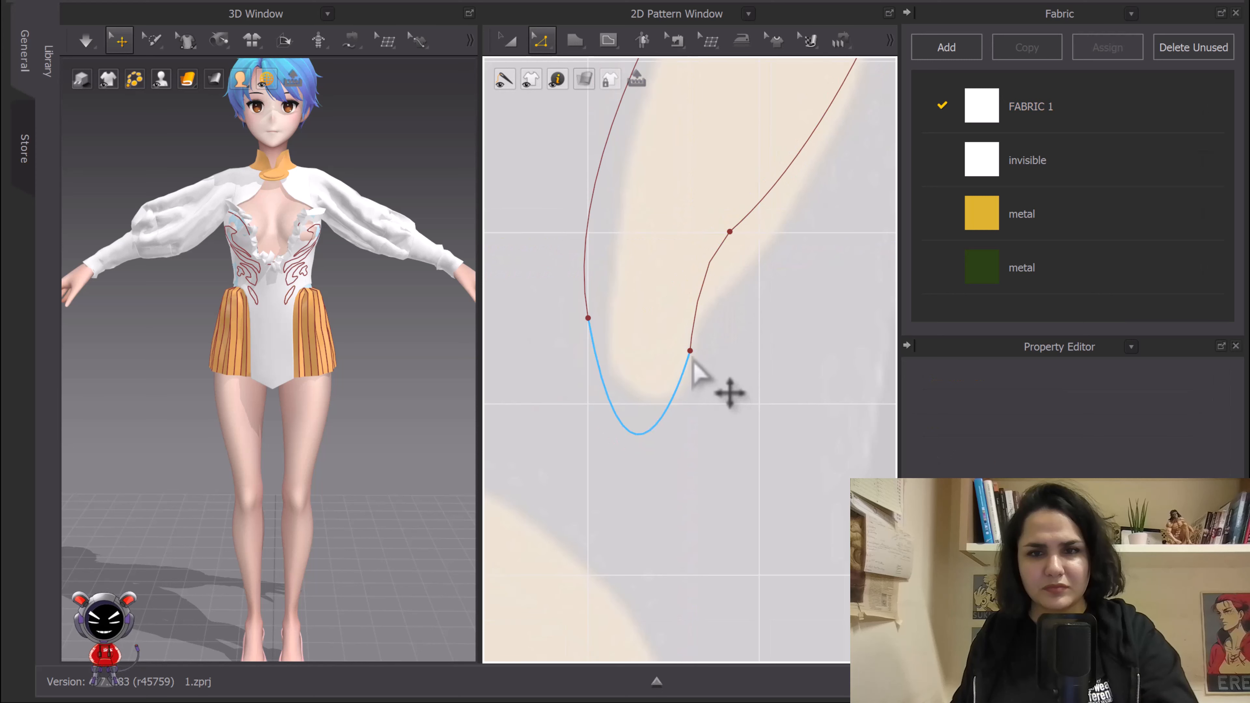
pyautogui.click(677, 378)
pyautogui.moveTo(635, 437); pyautogui.dragTo(638, 408)
pyautogui.scroll(-3, 639, 408)
pyautogui.moveTo(649, 424); pyautogui.dragTo(651, 480, button='middle')
pyautogui.scroll(-3, 720, 371)
pyautogui.moveTo(720, 371); pyautogui.dragTo(690, 293, button='middle')
pyautogui.click(545, 41)
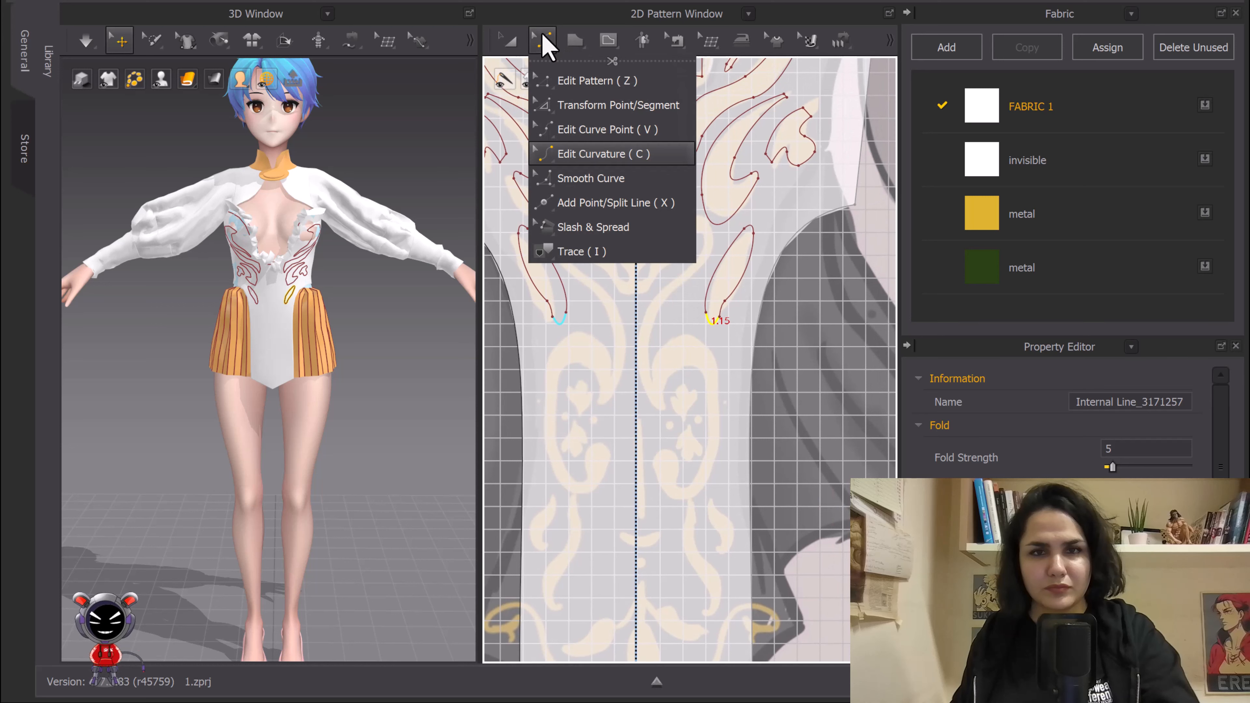
pyautogui.click(569, 163)
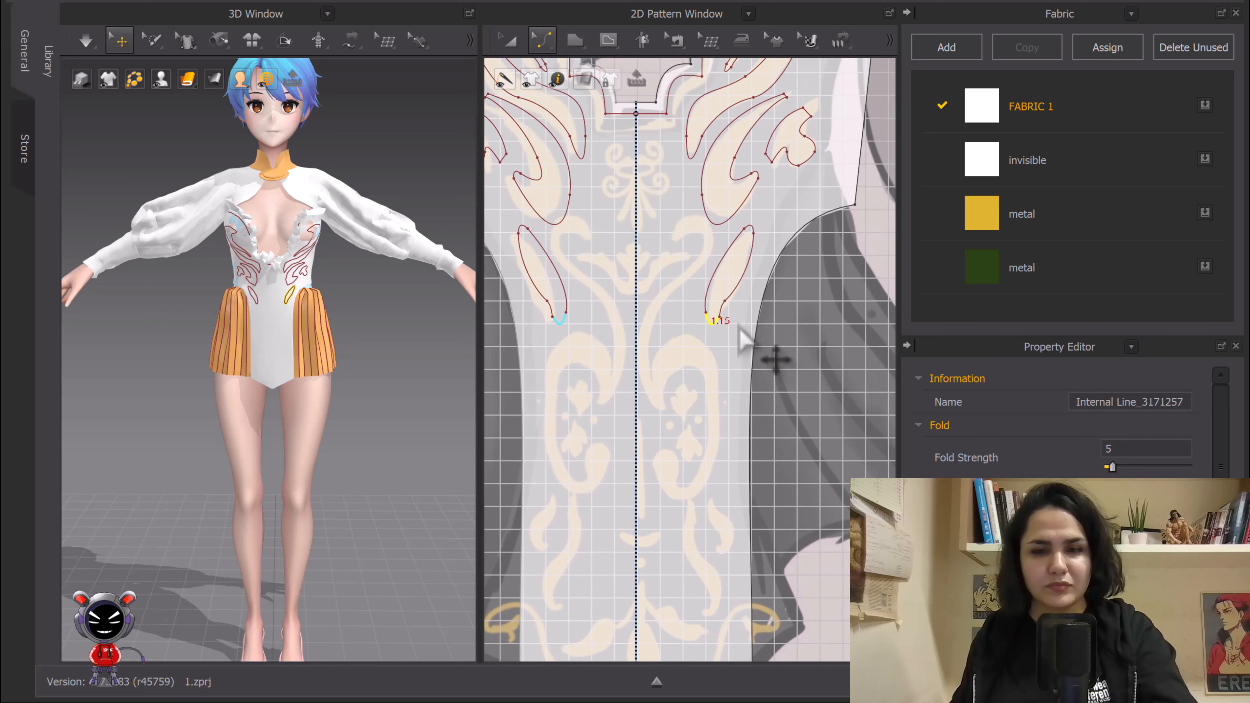
pyautogui.press('g')
pyautogui.scroll(6, 688, 256)
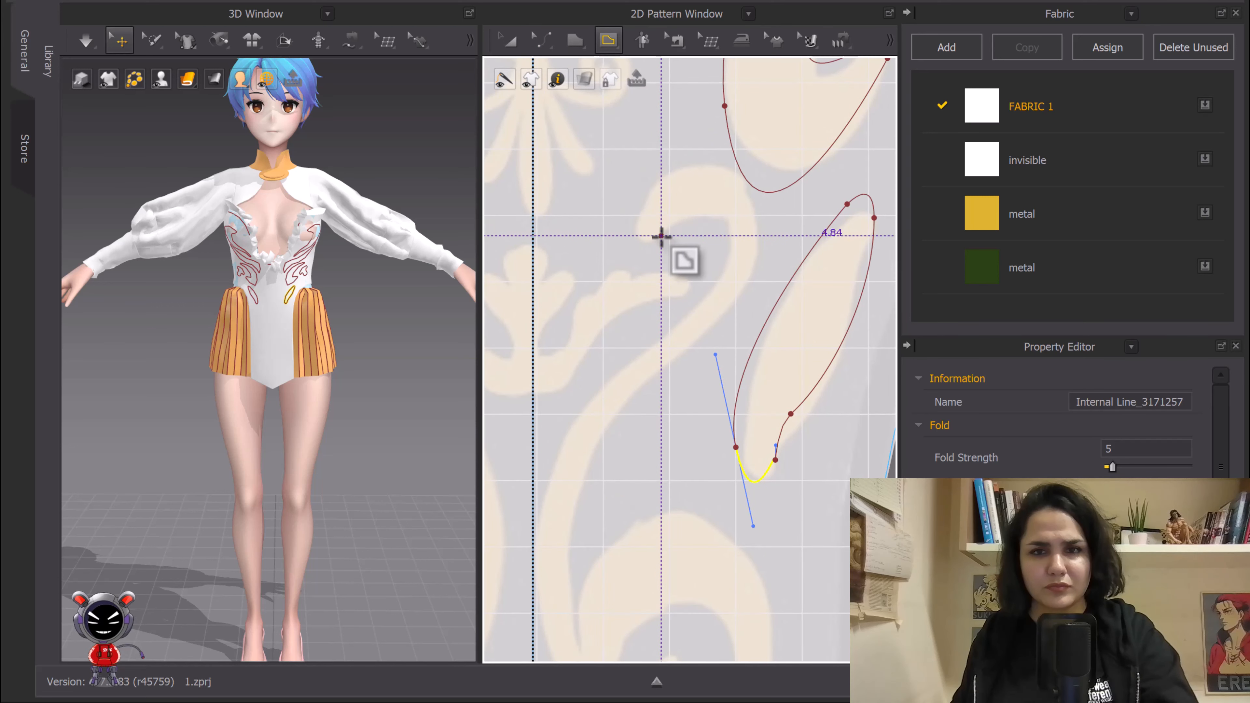
pyautogui.click(637, 217)
pyautogui.moveTo(736, 202); pyautogui.dragTo(764, 295)
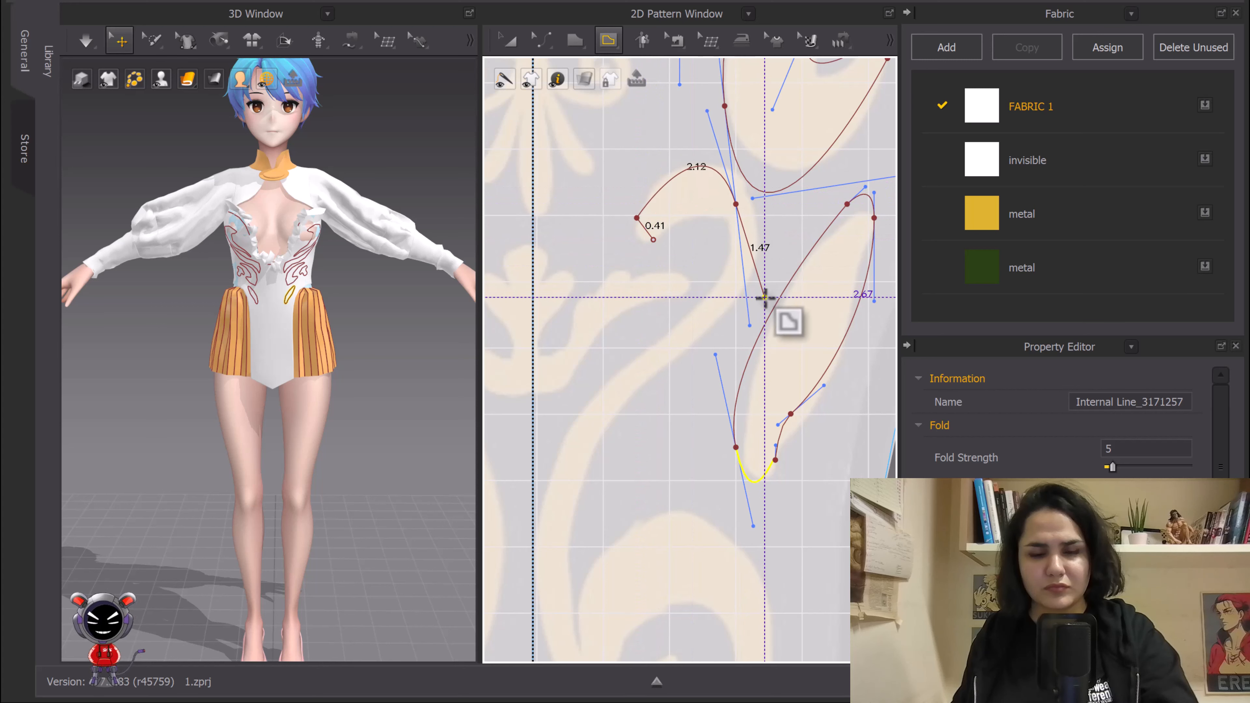
pyautogui.press('Escape')
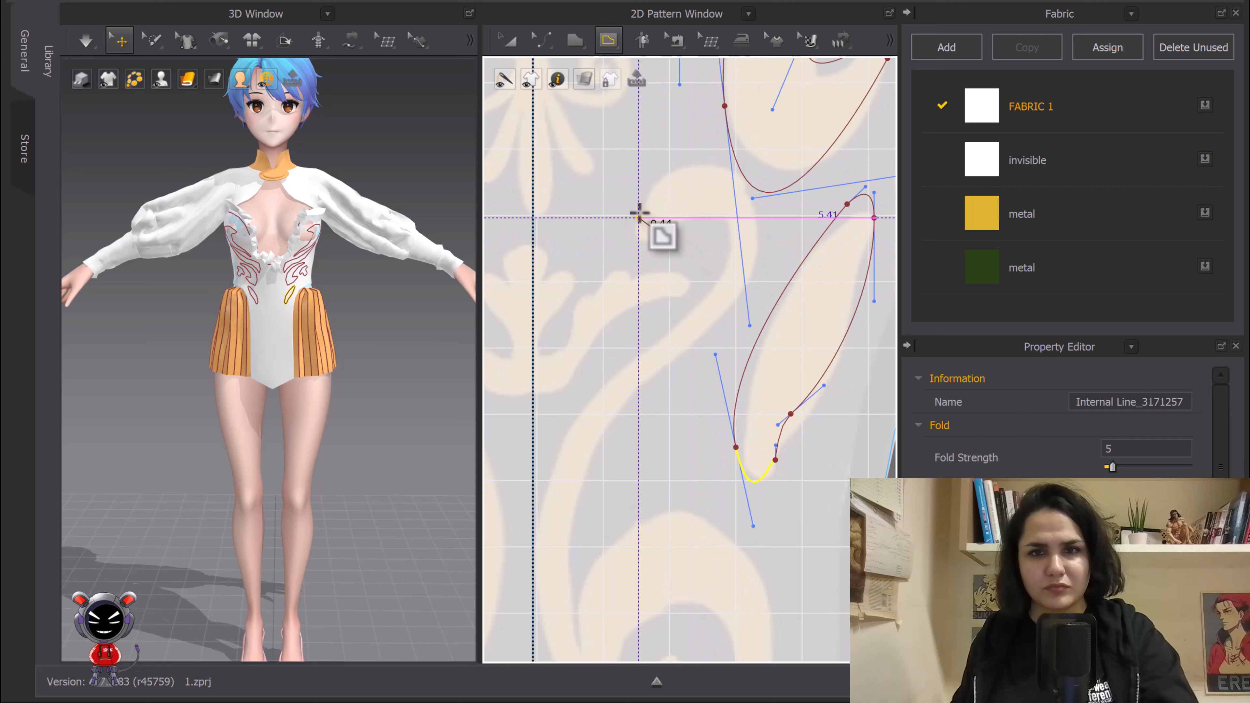
# Step: Trace the large scroll ornament from its hooked upper end along its outer curve and down to the notch beside the lower arch
pyautogui.moveTo(743, 192); pyautogui.dragTo(803, 268)
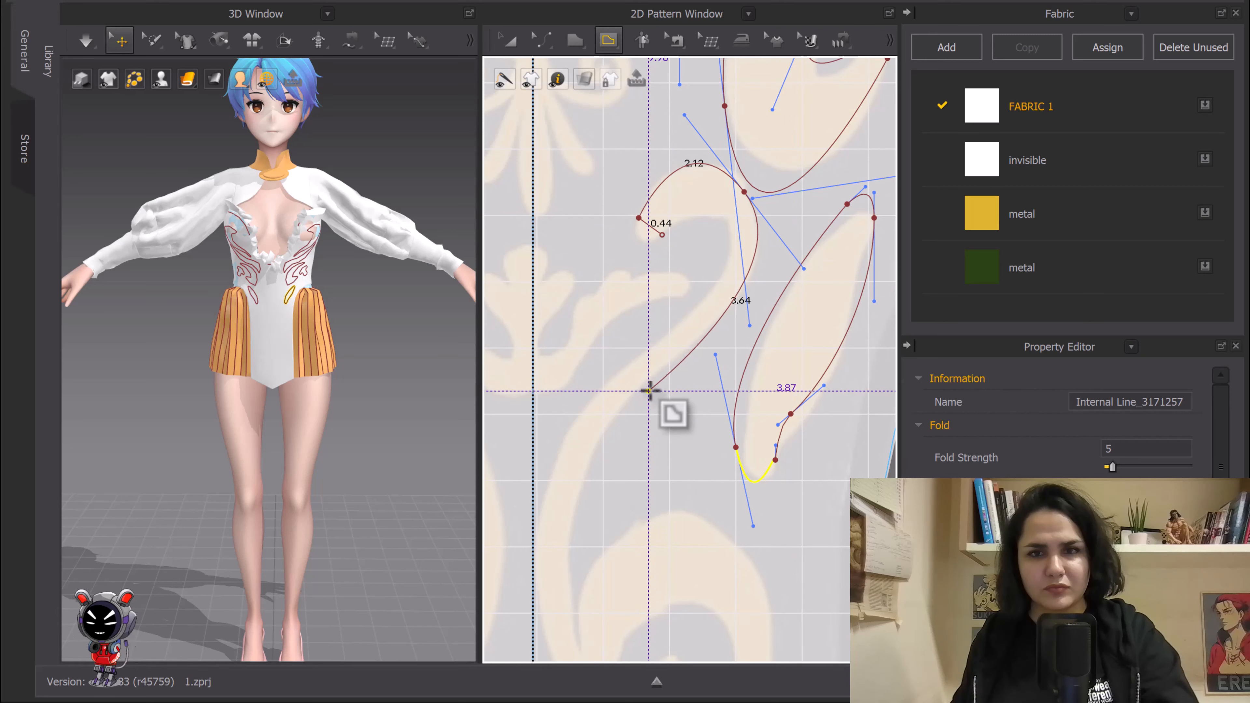
pyautogui.scroll(-2, 637, 406)
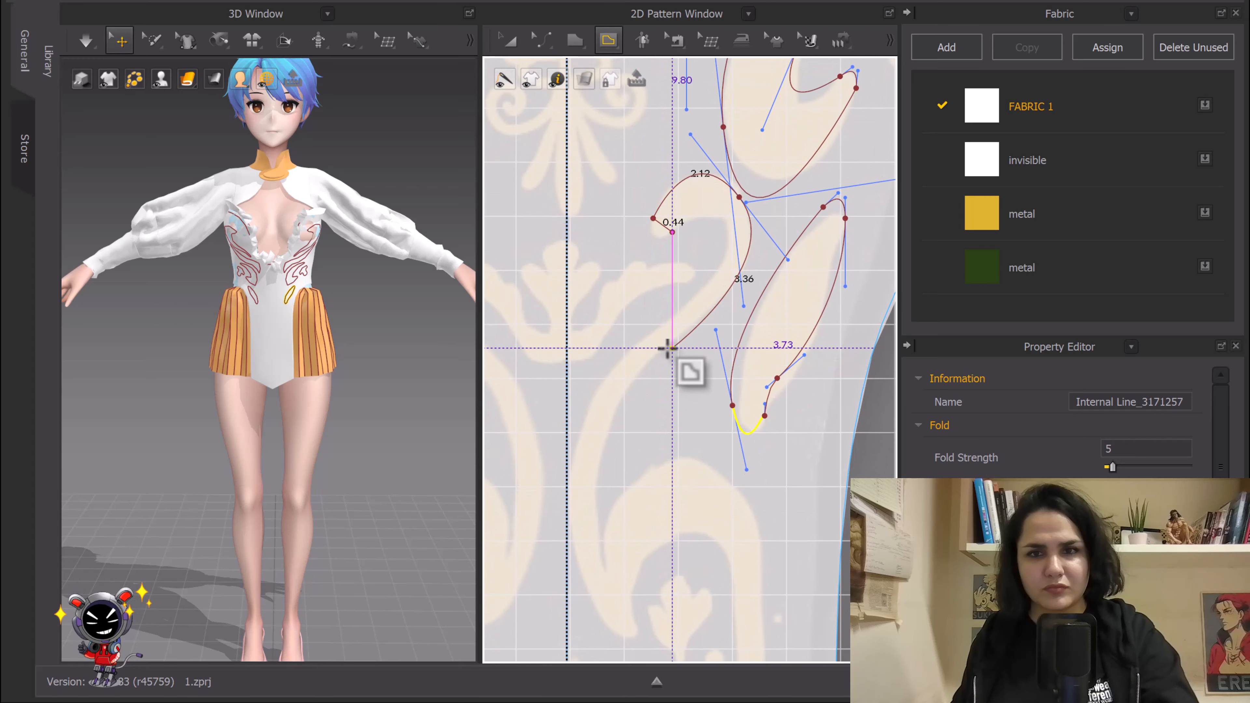
pyautogui.click(673, 347)
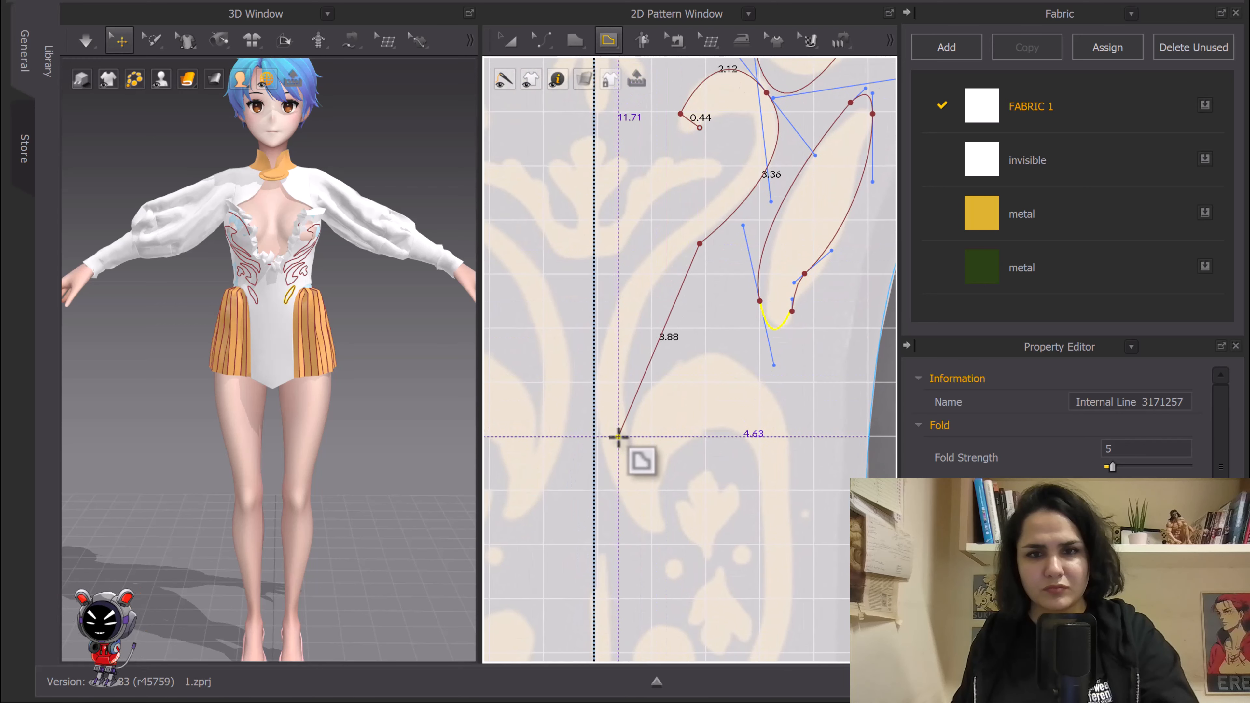
pyautogui.moveTo(624, 475); pyautogui.dragTo(650, 591)
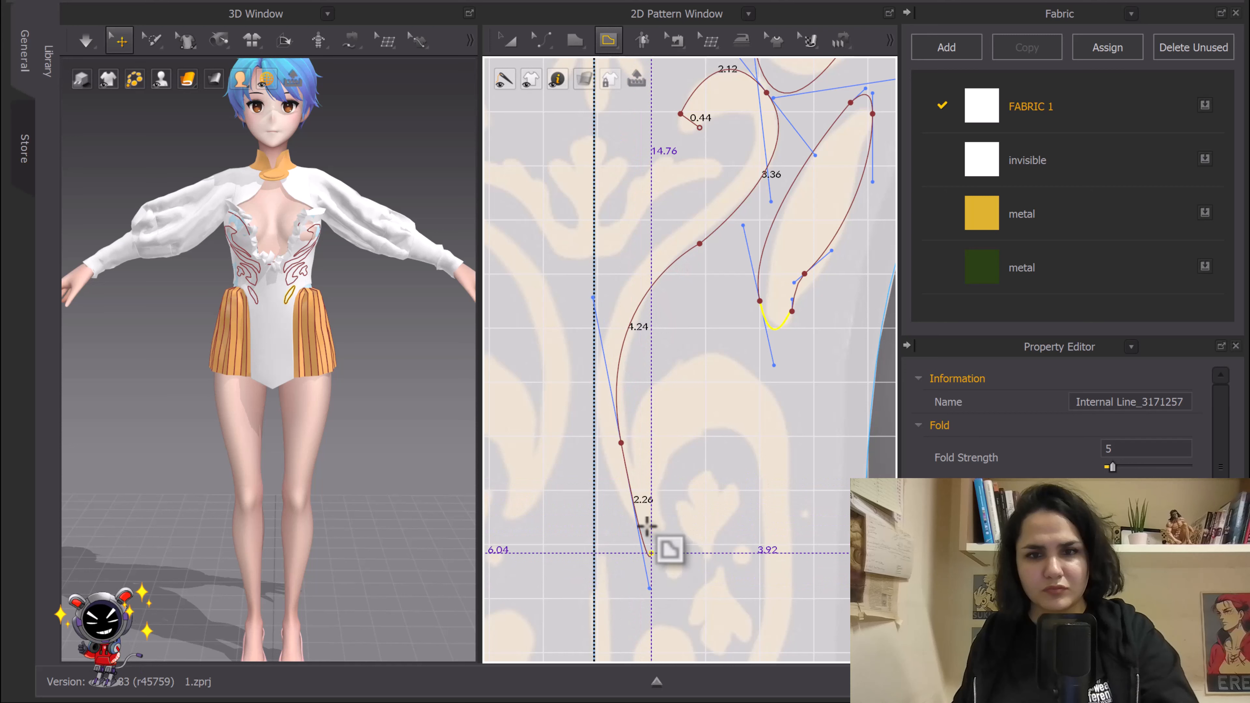
pyautogui.scroll(5, 640, 499)
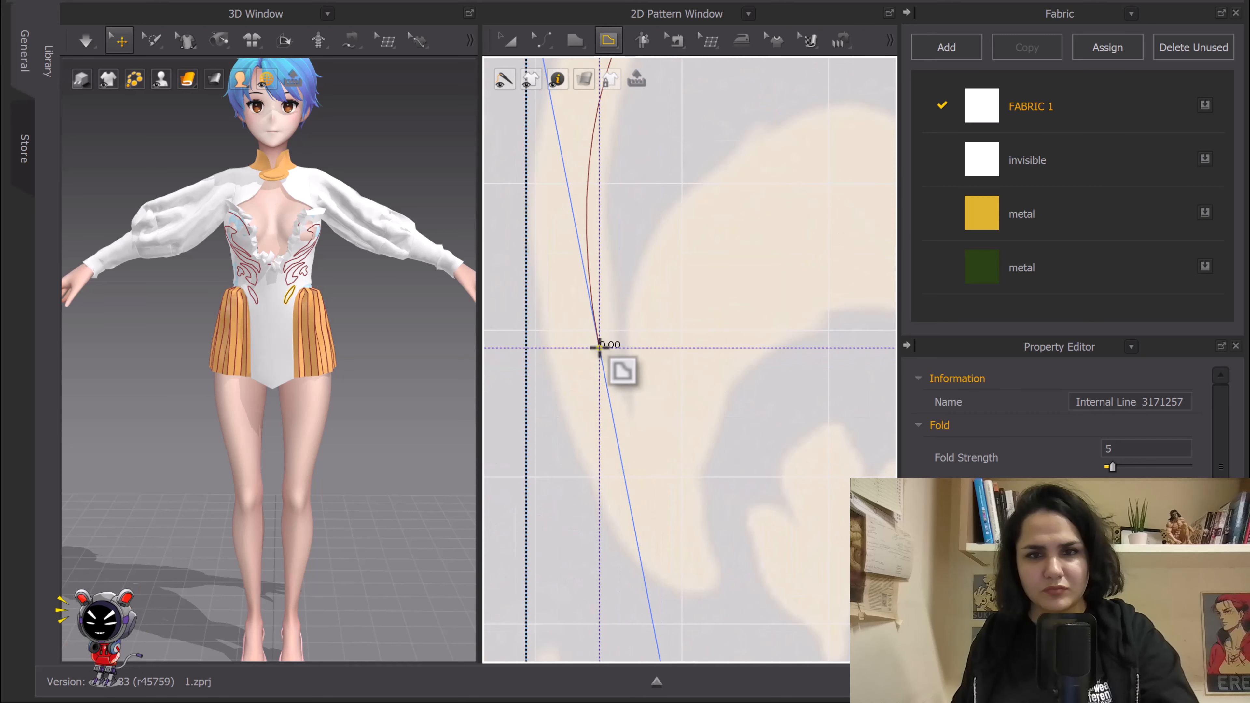
pyautogui.click(629, 429)
pyautogui.scroll(-4, 655, 377)
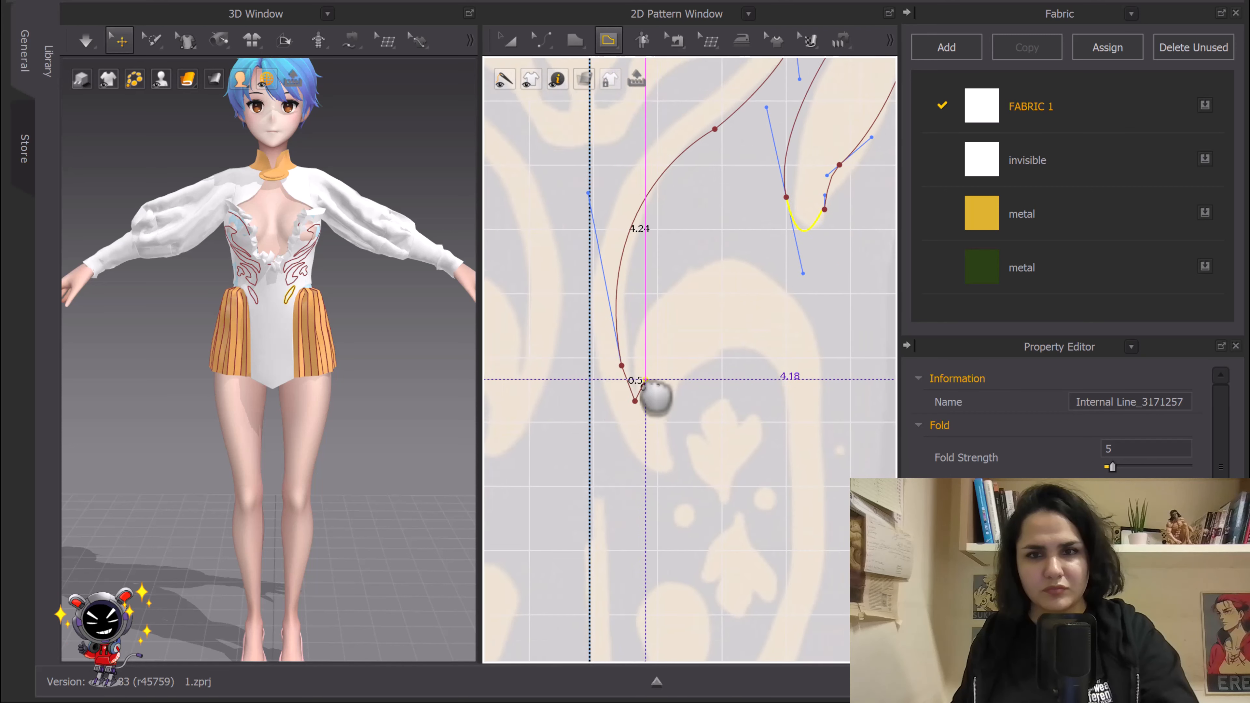
pyautogui.moveTo(655, 377); pyautogui.dragTo(565, 405, button='middle')
pyautogui.scroll(1, 565, 405)
pyautogui.moveTo(674, 256); pyautogui.dragTo(812, 262)
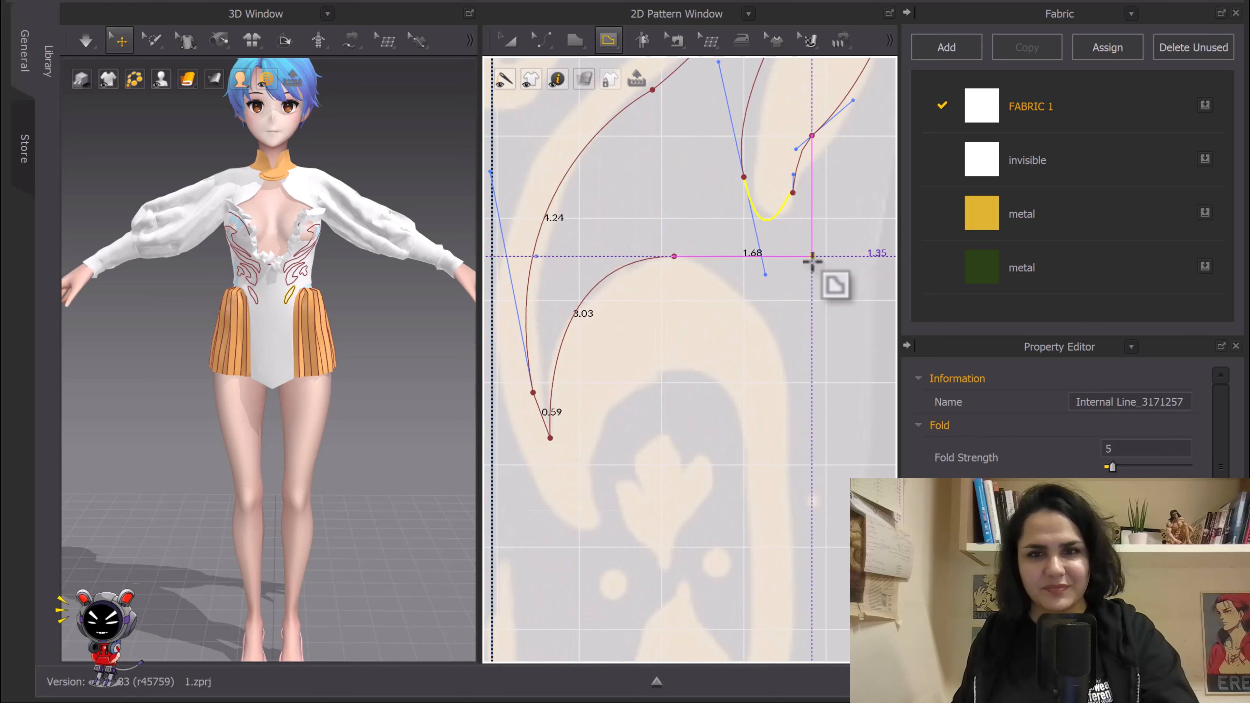
pyautogui.scroll(-4, 803, 294)
pyautogui.moveTo(784, 346); pyautogui.dragTo(734, 241, button='middle')
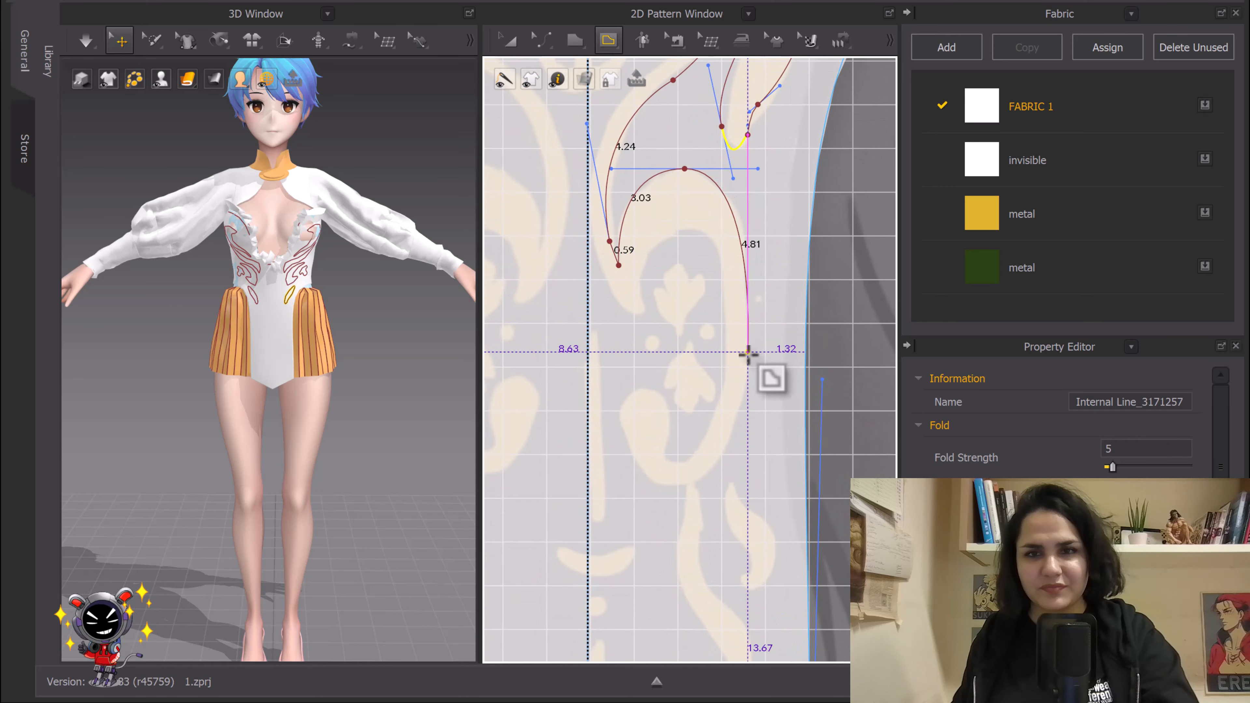
pyautogui.click(746, 367)
pyautogui.moveTo(673, 480); pyautogui.dragTo(683, 426, button='middle')
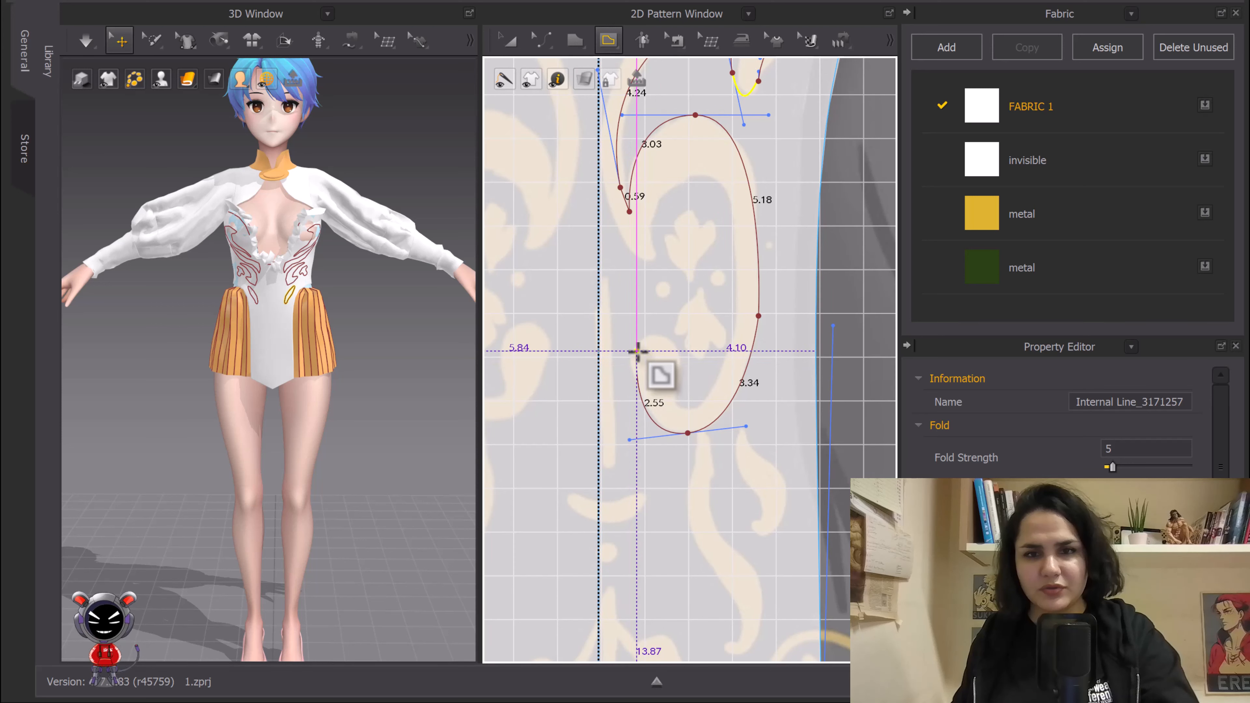
pyautogui.click(636, 374)
pyautogui.scroll(3, 637, 374)
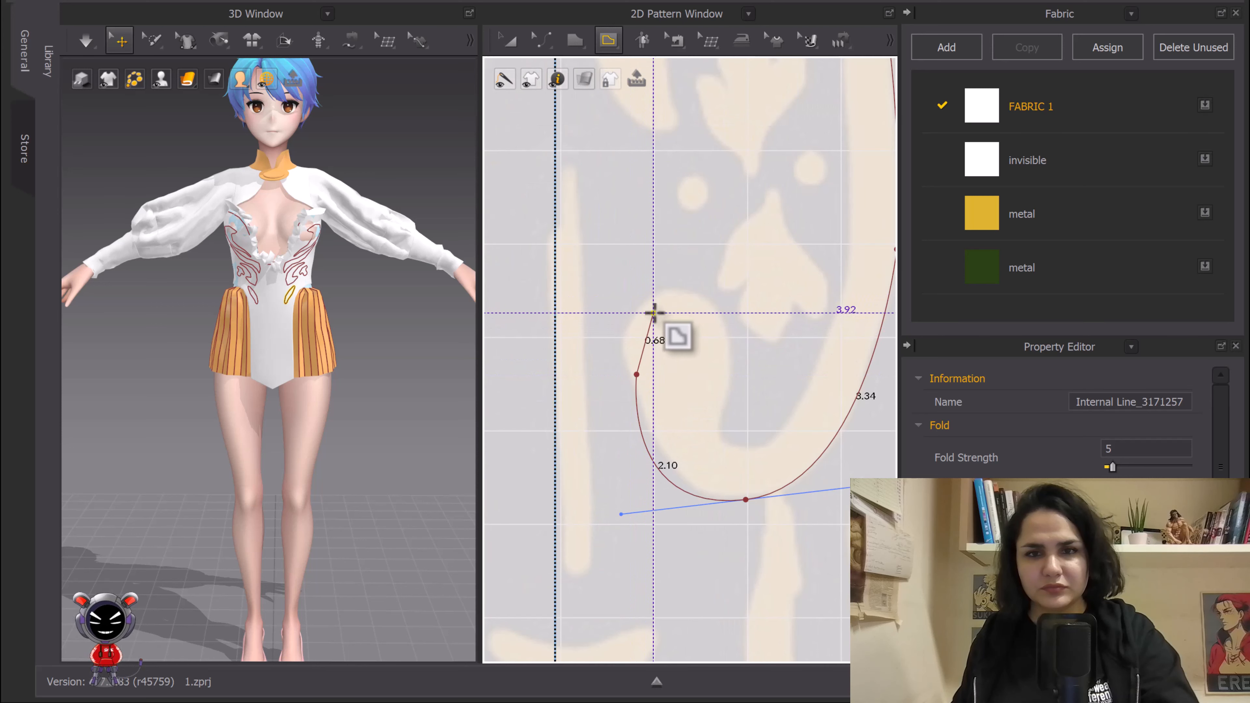
pyautogui.click(728, 374)
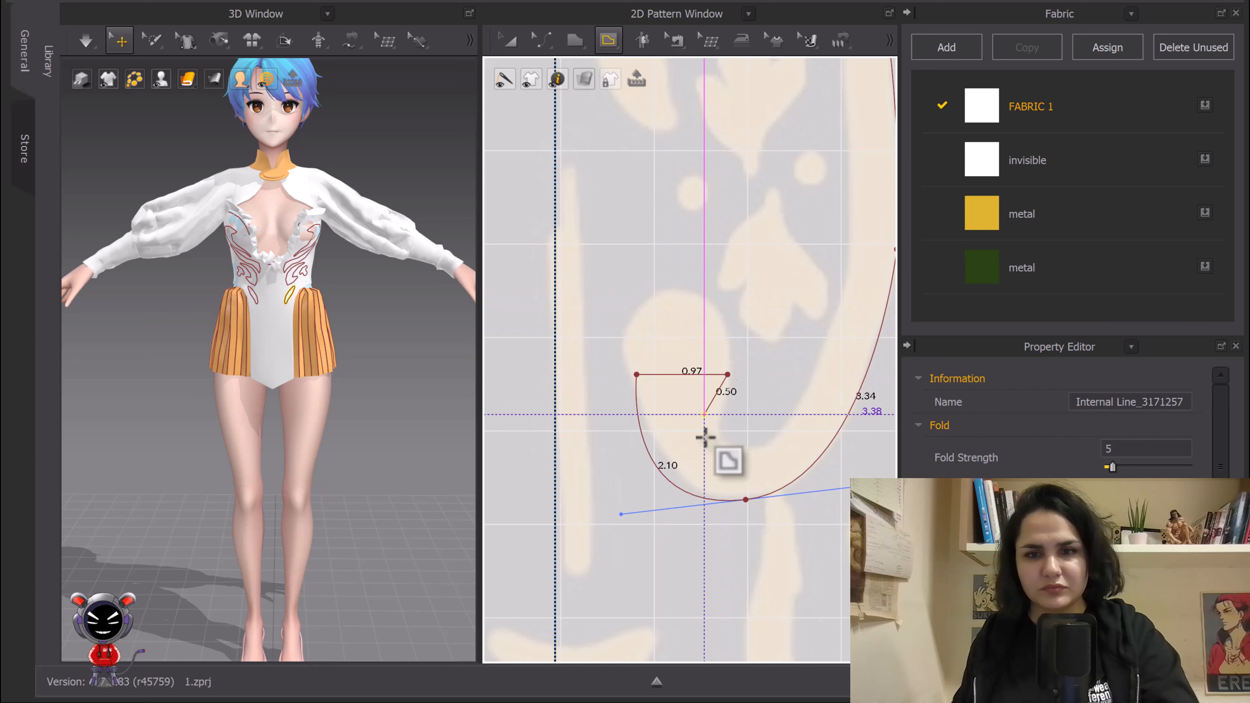
pyautogui.click(718, 421)
pyautogui.moveTo(779, 427); pyautogui.dragTo(825, 363)
pyautogui.moveTo(817, 311); pyautogui.dragTo(754, 422, button='middle')
pyautogui.moveTo(748, 287); pyautogui.dragTo(738, 449, button='middle')
pyautogui.scroll(-3, 752, 249)
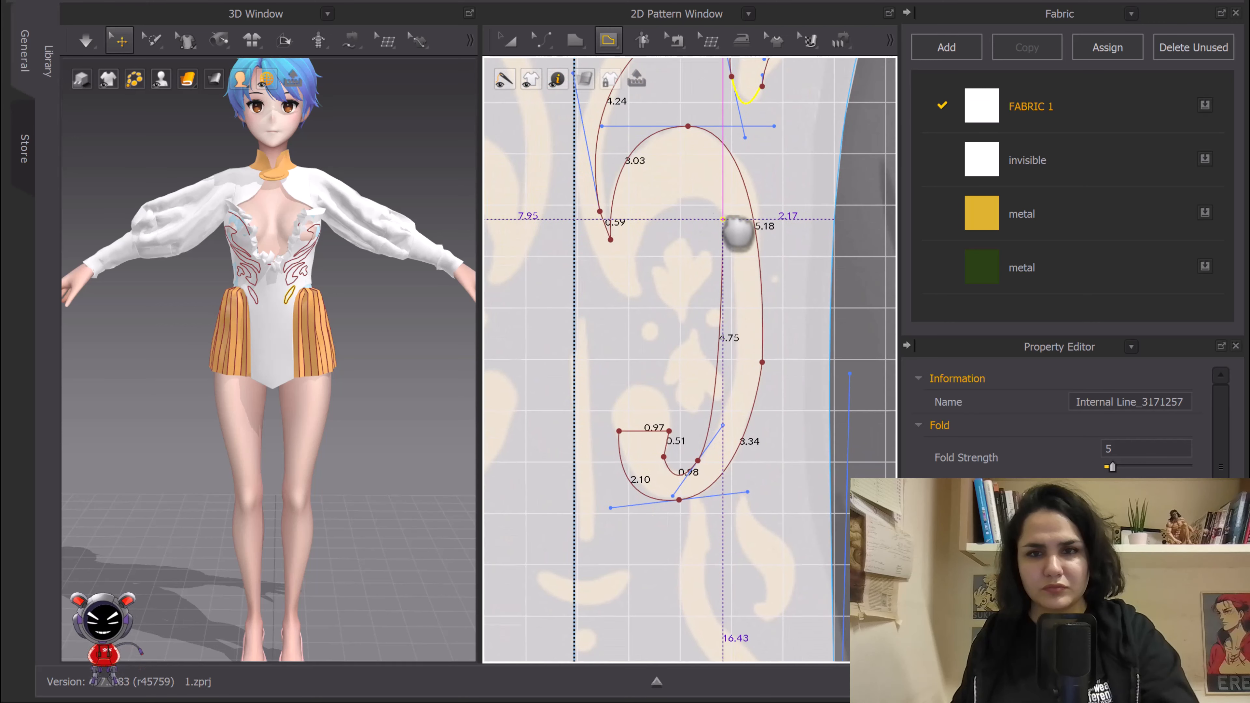
pyautogui.click(713, 97)
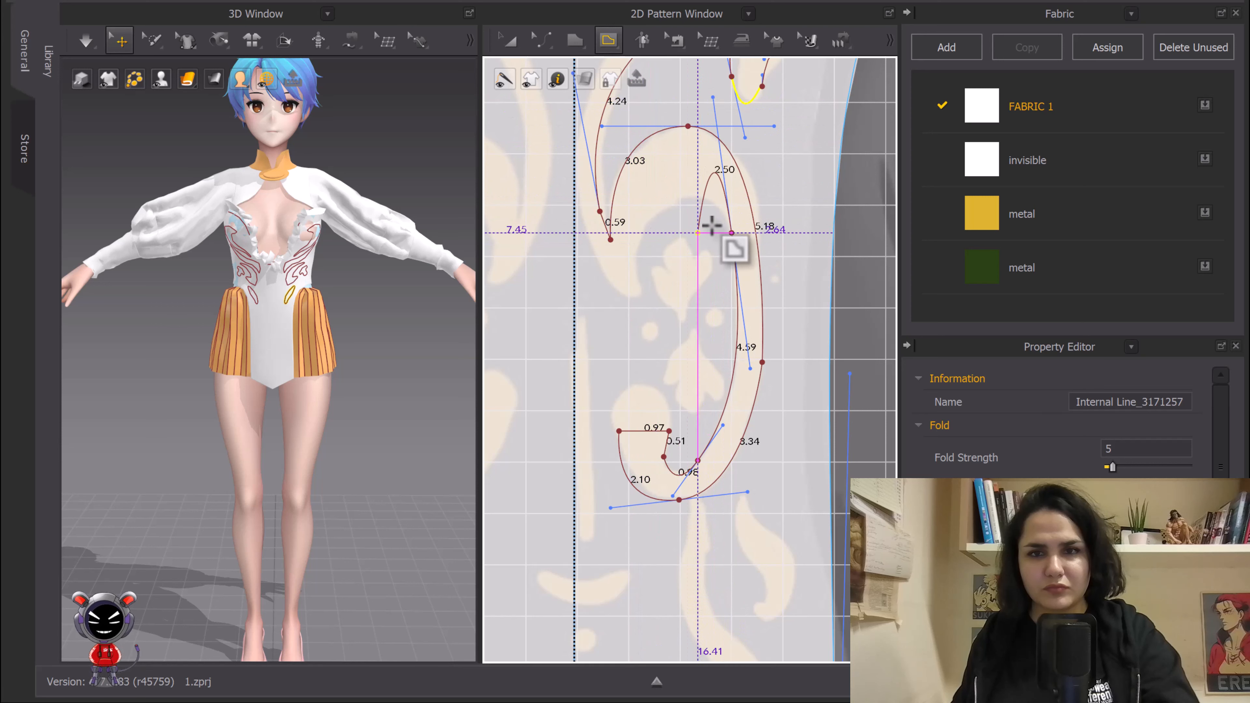
pyautogui.click(728, 231)
pyautogui.click(642, 240)
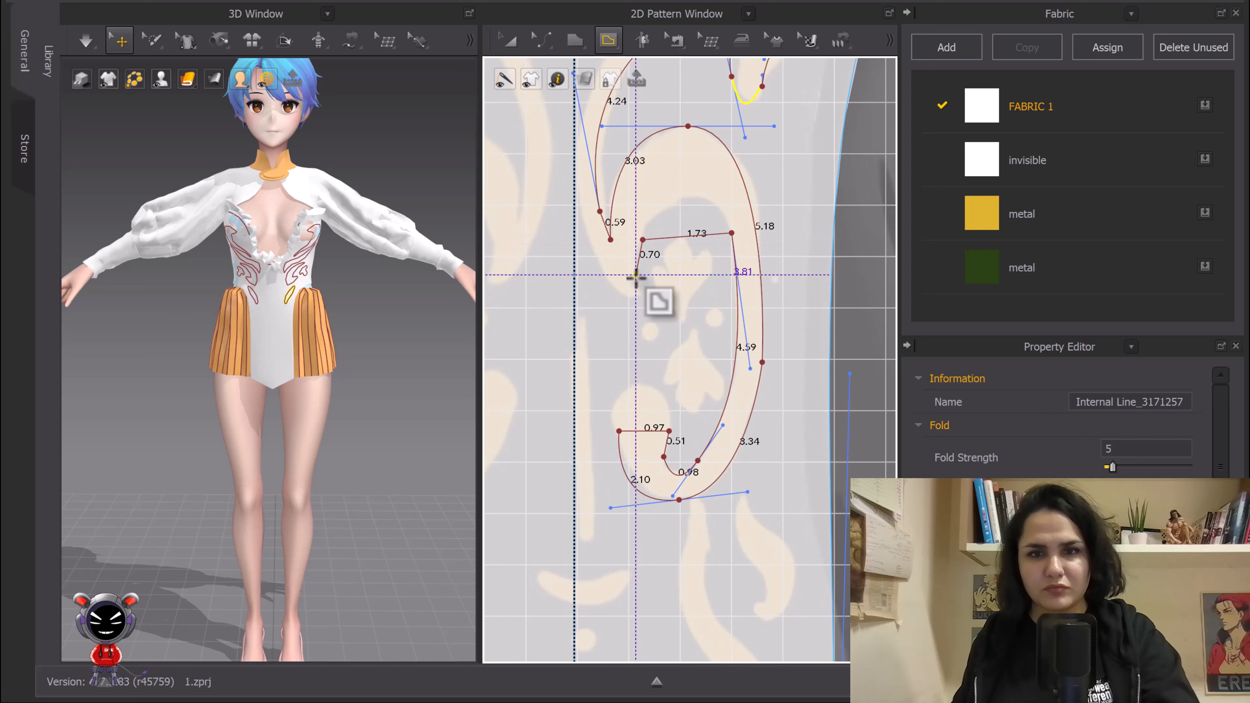
pyautogui.click(641, 290)
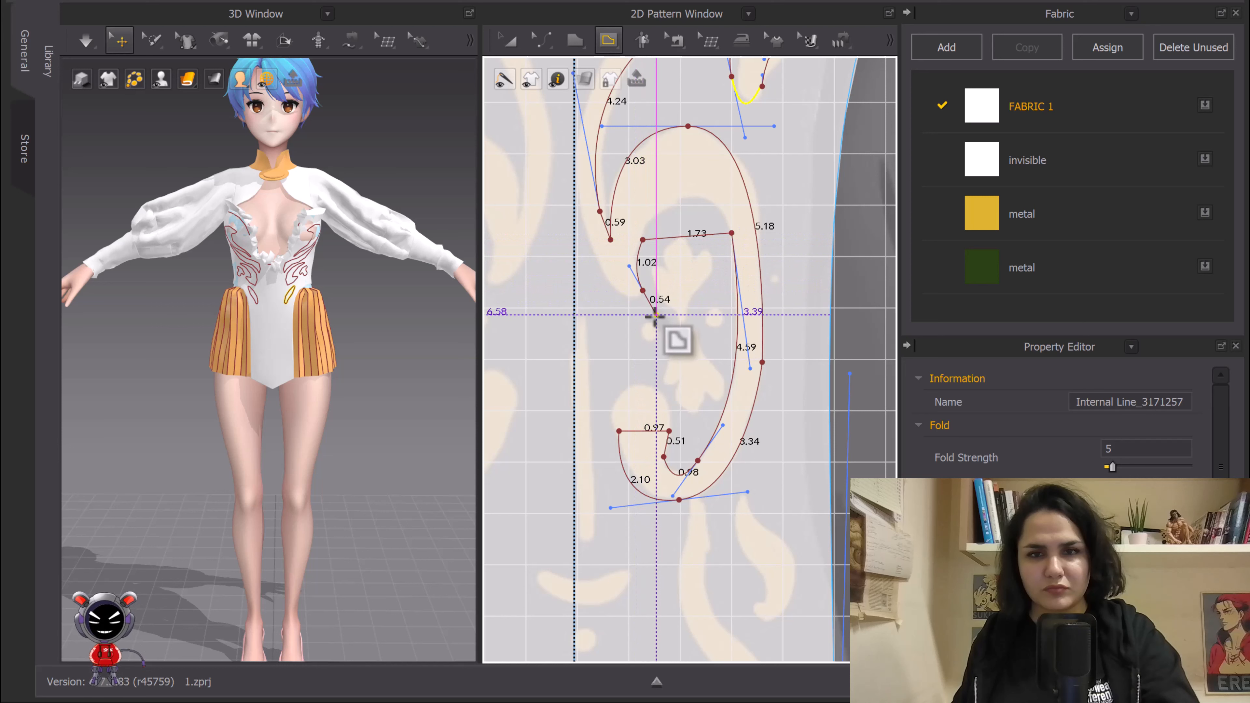
pyautogui.click(591, 251)
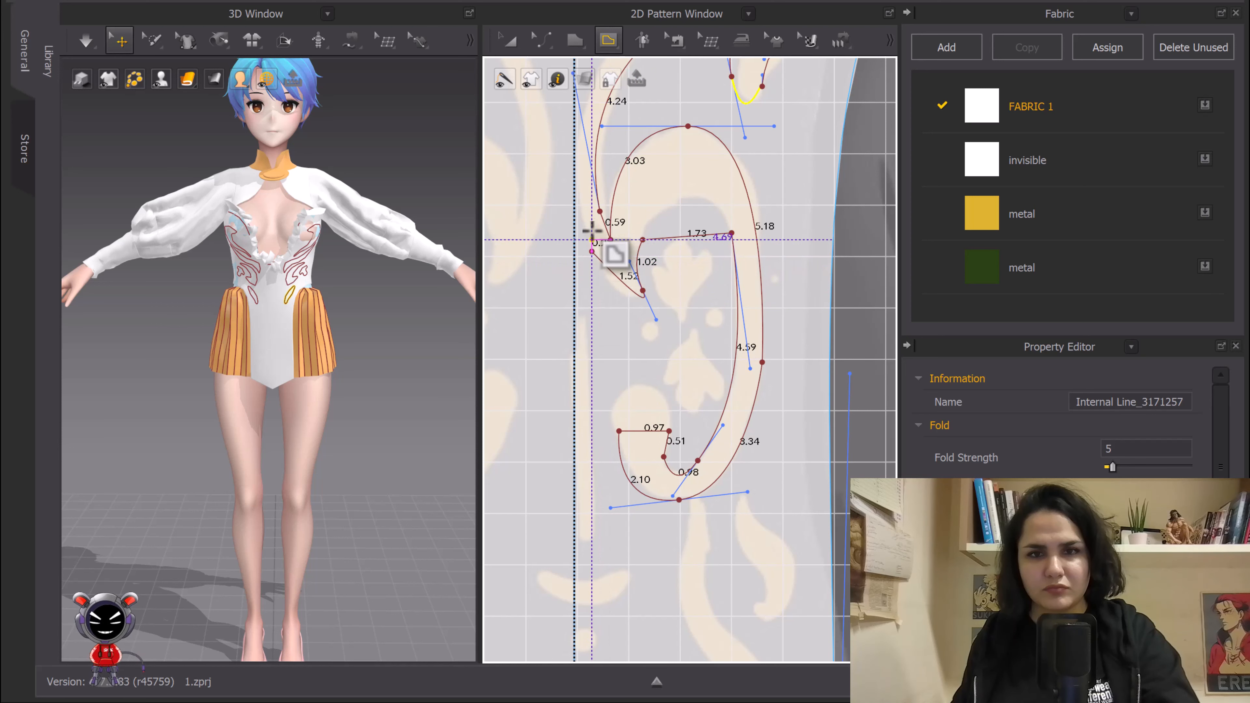
pyautogui.press('Escape')
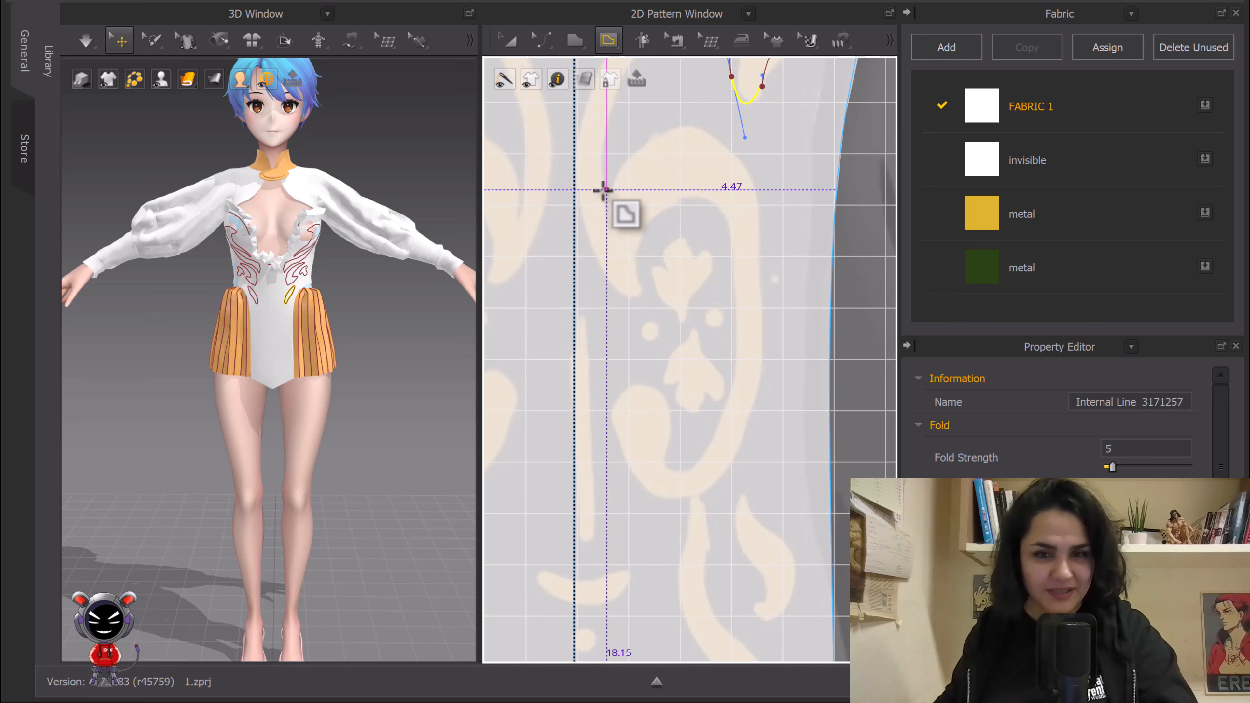
pyautogui.press('Delete')
# Step: Retrace the large scroll ornament from its hooked upper end along the outer curve down to the notch beside the lower arch
pyautogui.scroll(-5, 702, 312)
pyautogui.scroll(5, 696, 347)
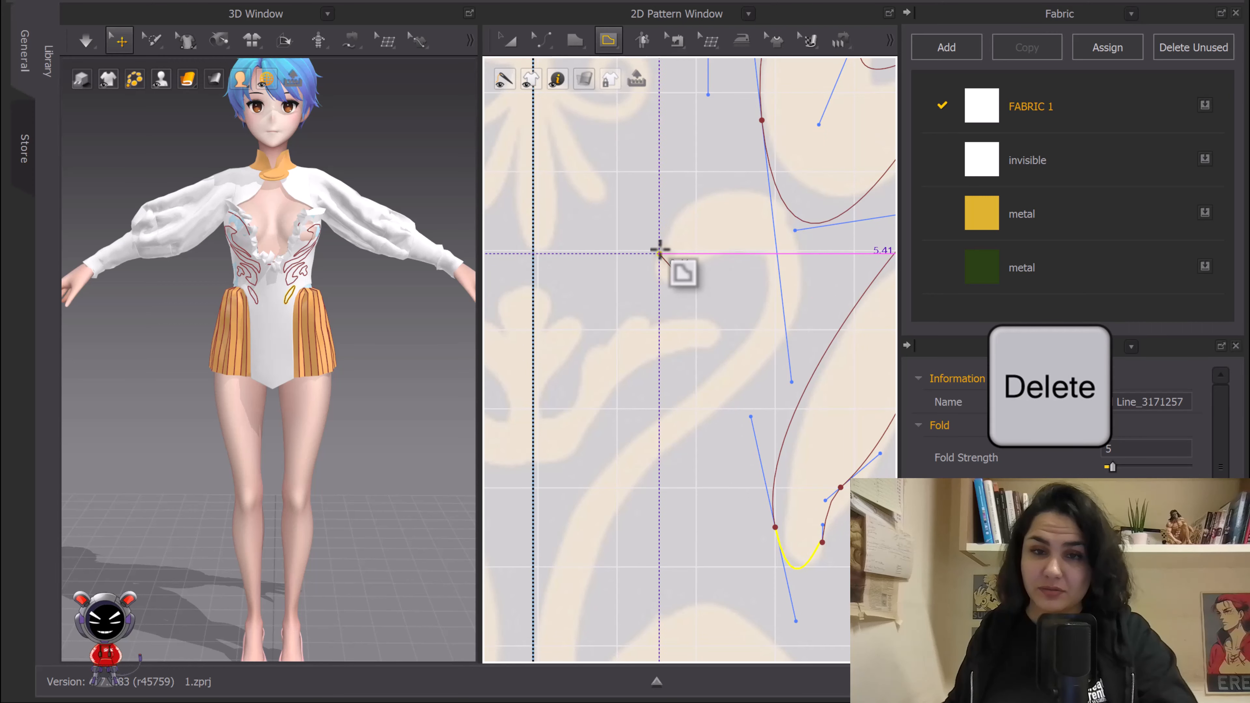
pyautogui.click(658, 254)
pyautogui.keyDown('ctrl'); pyautogui.moveTo(784, 217); pyautogui.dragTo(874, 288); pyautogui.keyUp('ctrl')
pyautogui.moveTo(718, 427); pyautogui.dragTo(758, 341, button='middle')
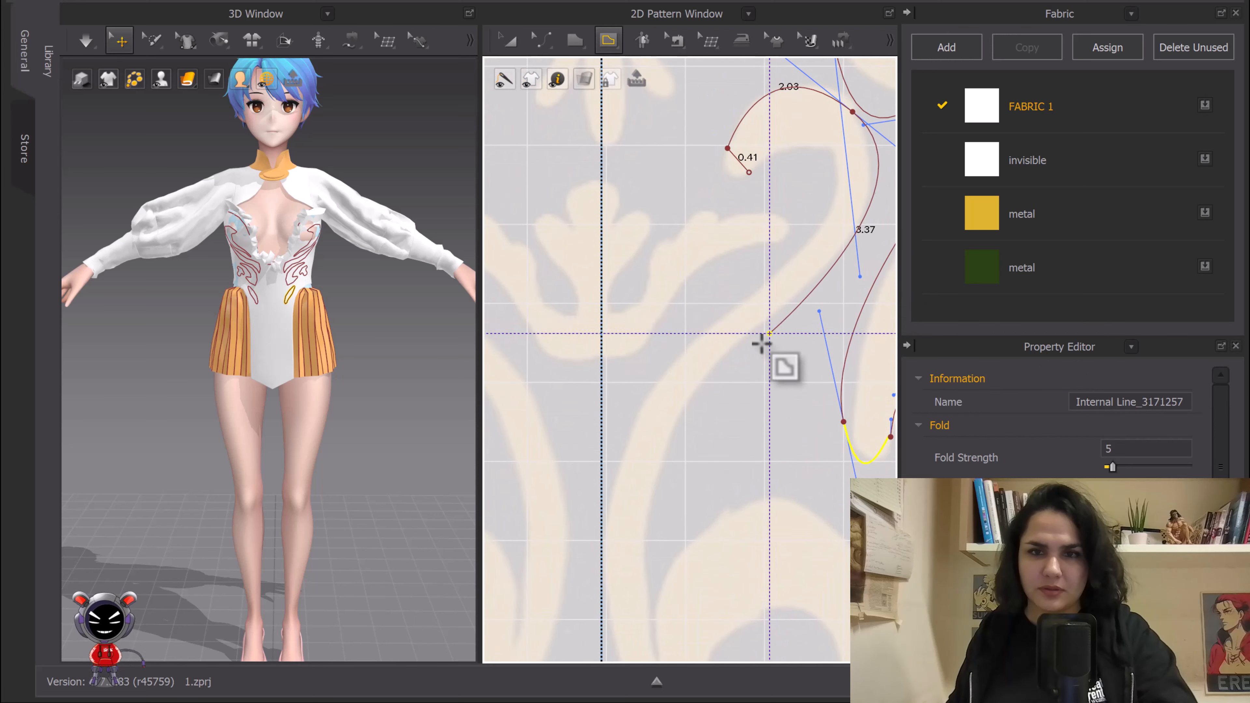
pyautogui.click(727, 354)
pyautogui.moveTo(672, 441); pyautogui.dragTo(669, 326, button='middle')
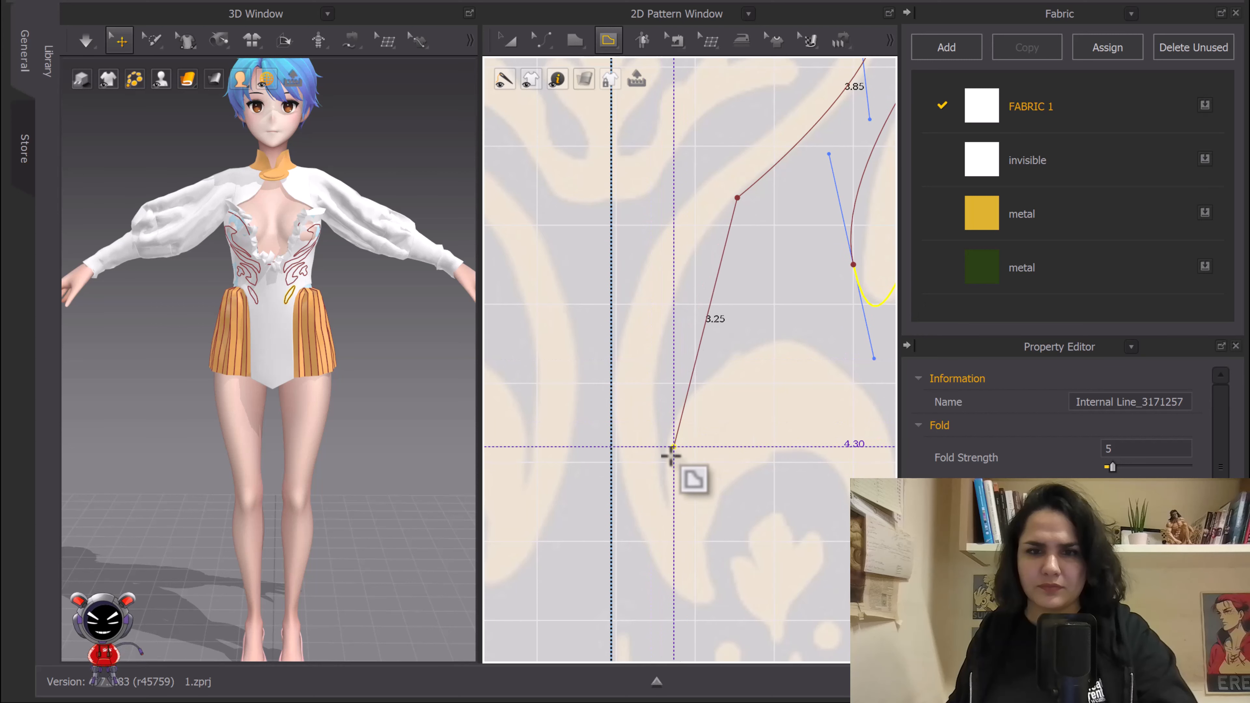
pyautogui.moveTo(670, 528); pyautogui.dragTo(705, 646)
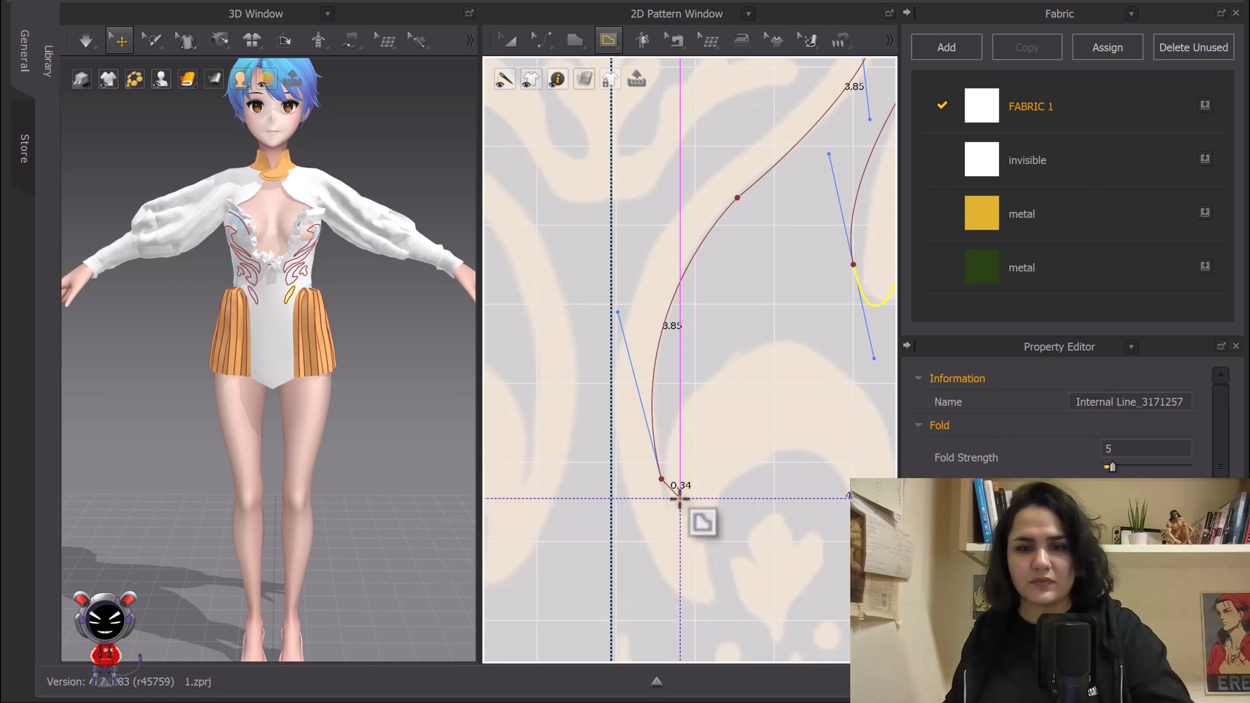
pyautogui.scroll(3, 678, 498)
pyautogui.click(655, 514)
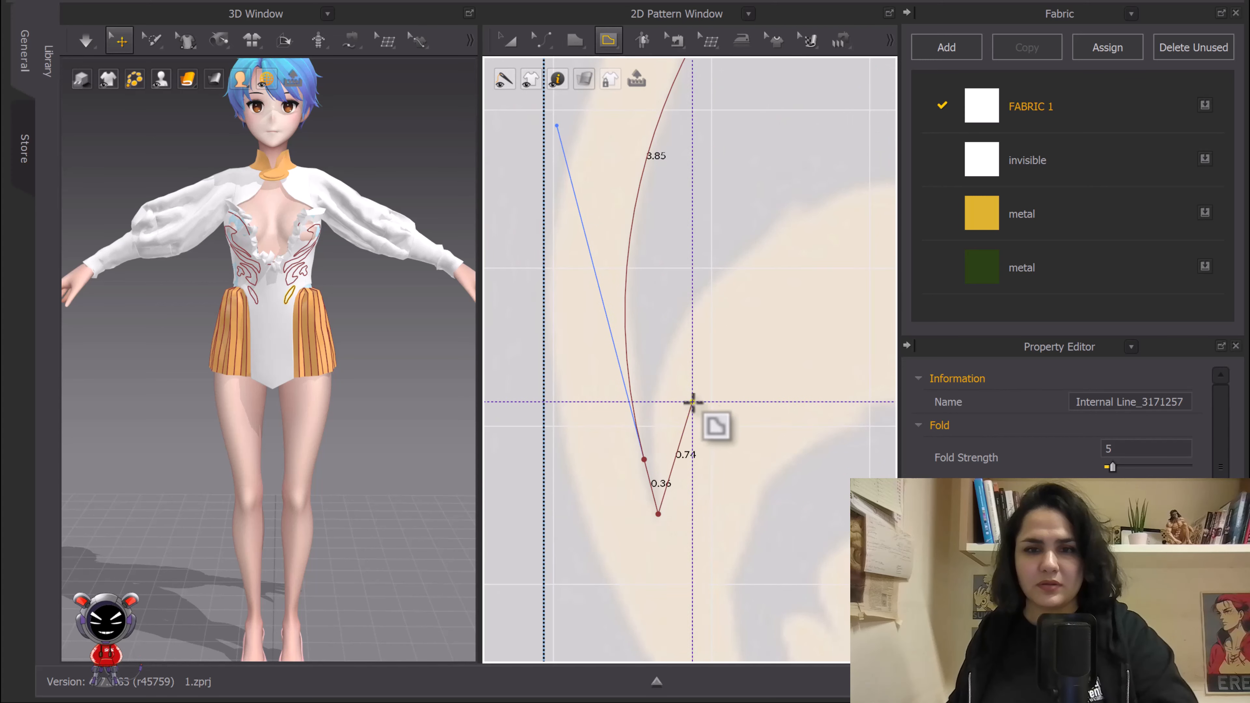
# Step: Continue the scroll outline over the crown of the lower arch and down its outer side to the bottom bend
pyautogui.scroll(-2, 640, 414)
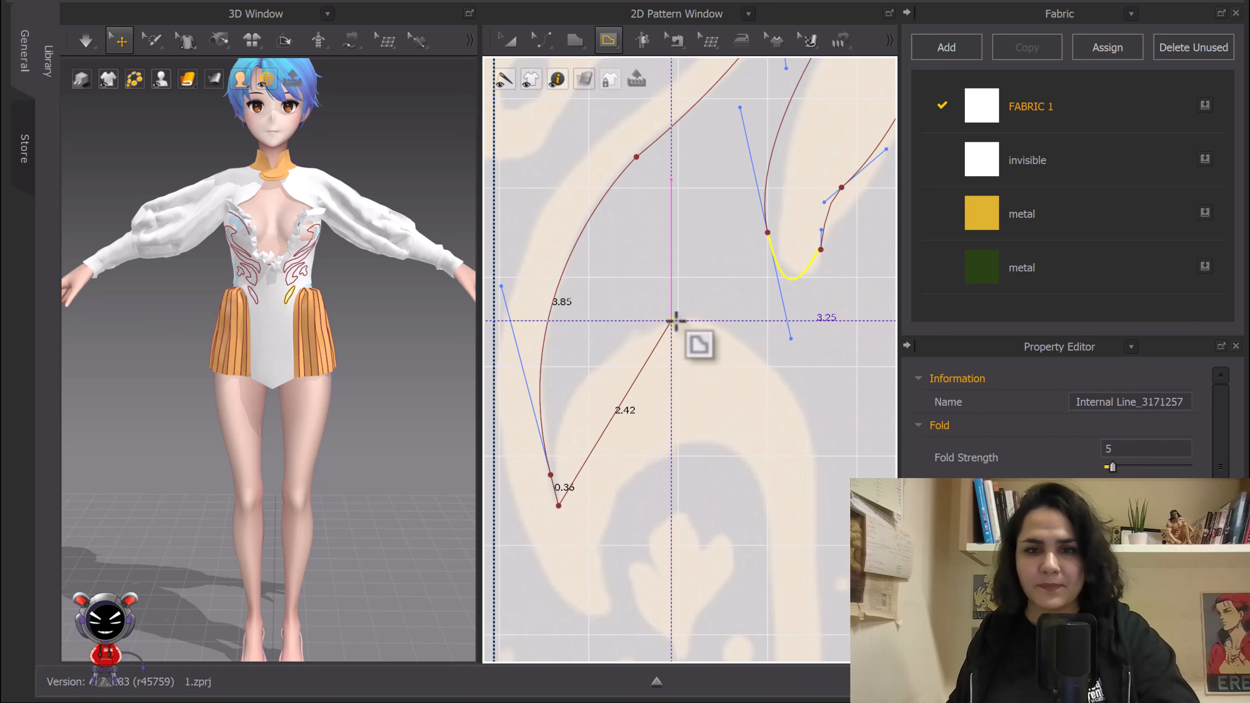
pyautogui.moveTo(678, 322); pyautogui.dragTo(812, 343)
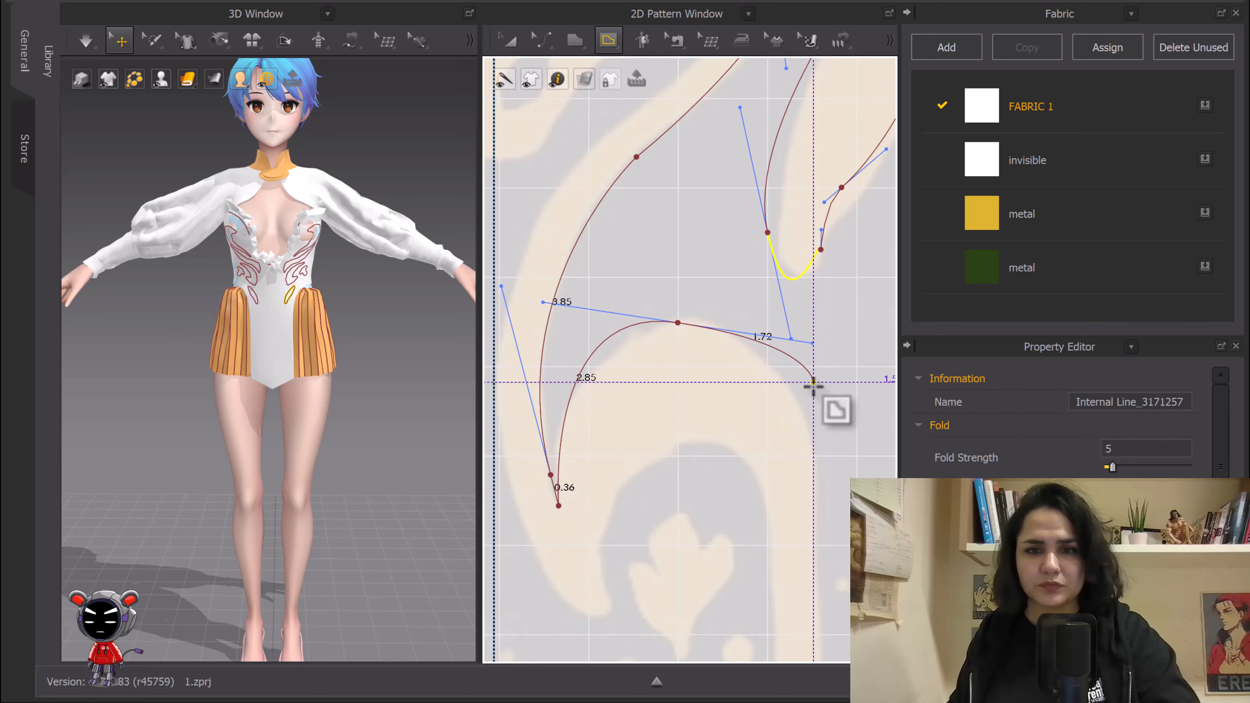
pyautogui.moveTo(810, 419); pyautogui.dragTo(740, 330, button='middle')
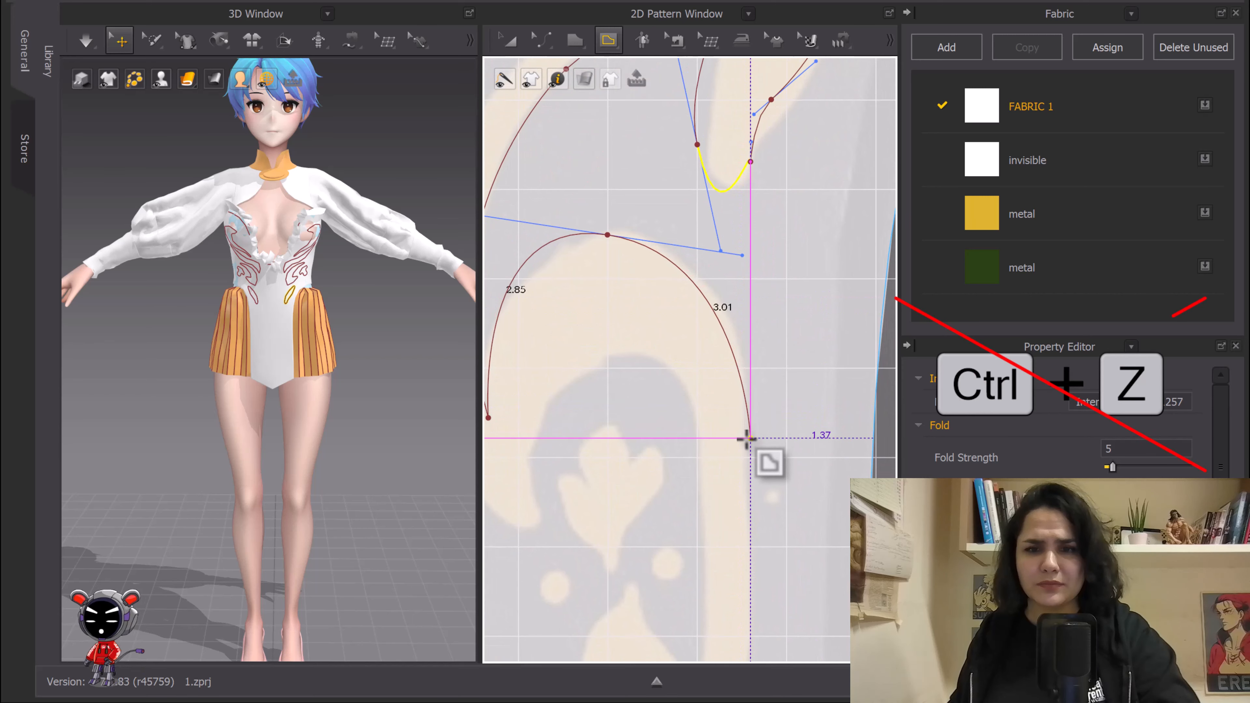
pyautogui.click(746, 437)
pyautogui.scroll(-4, 745, 438)
pyautogui.scroll(2, 731, 271)
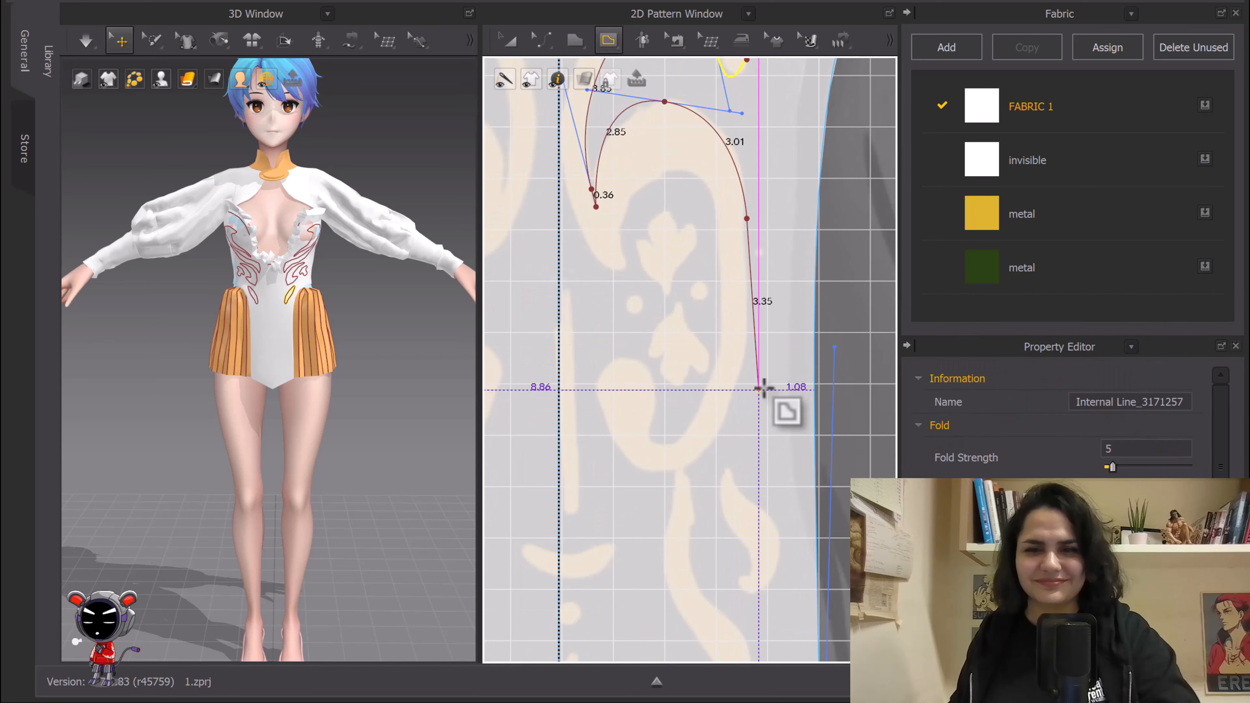
pyautogui.moveTo(707, 449); pyautogui.dragTo(640, 489)
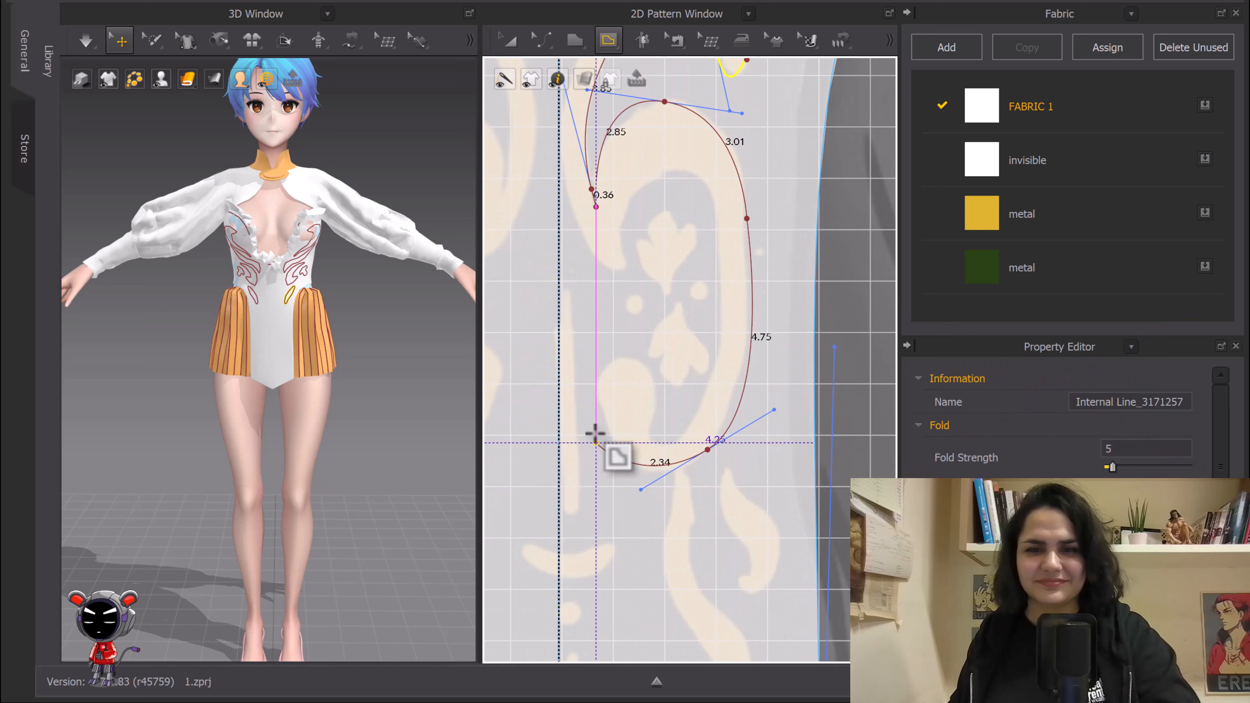
# Step: Trace the scroll's rounded inward curl from the bottom bend over its top and back down to the curl's inner base
pyautogui.moveTo(596, 345); pyautogui.dragTo(582, 361)
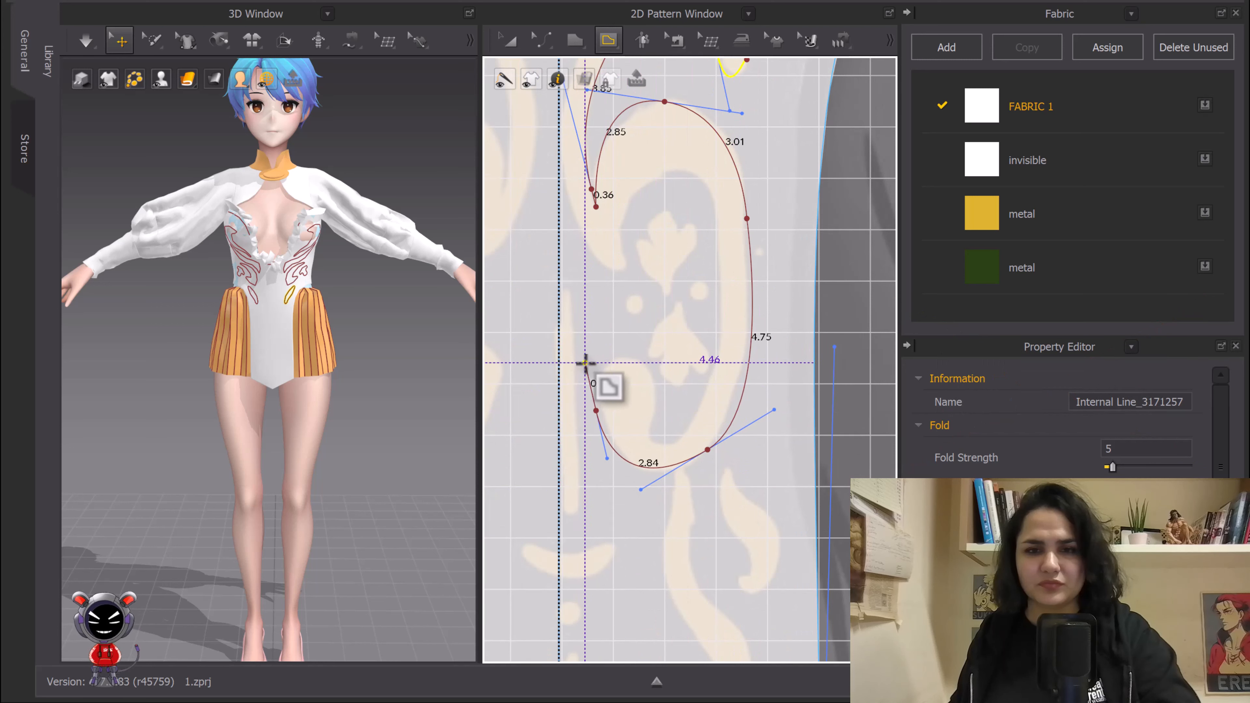
pyautogui.scroll(5, 597, 378)
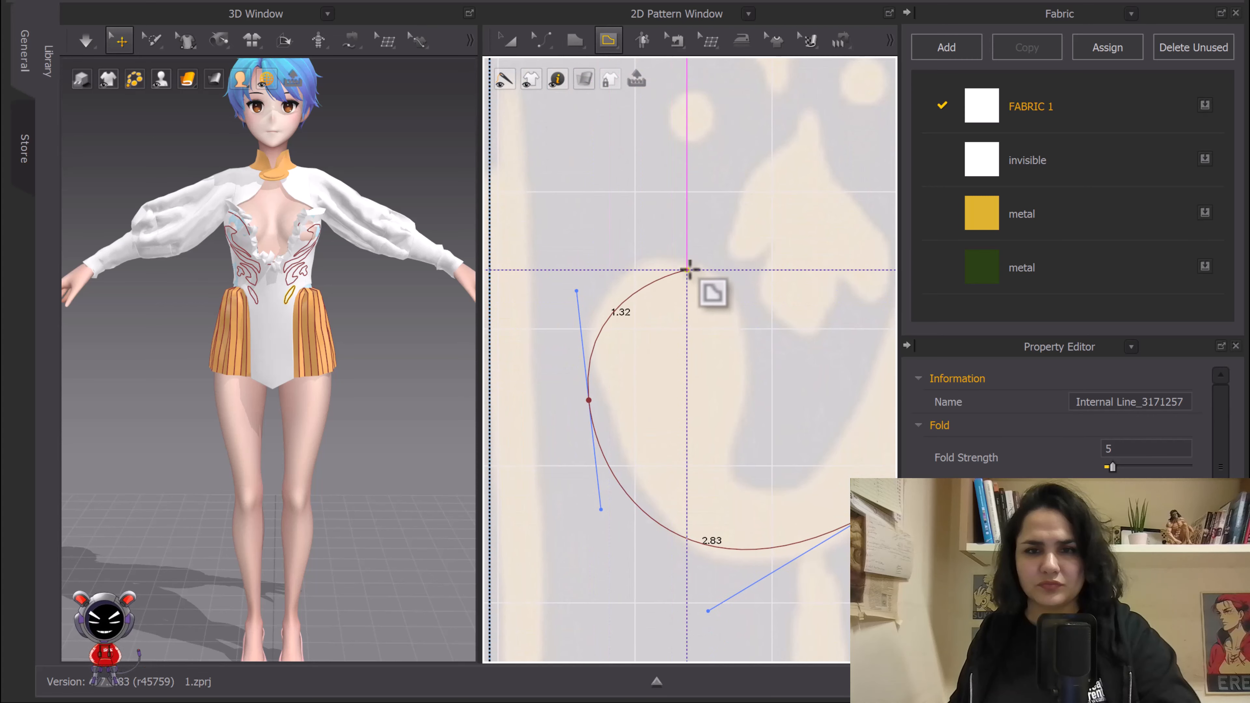
pyautogui.moveTo(693, 261); pyautogui.dragTo(716, 260)
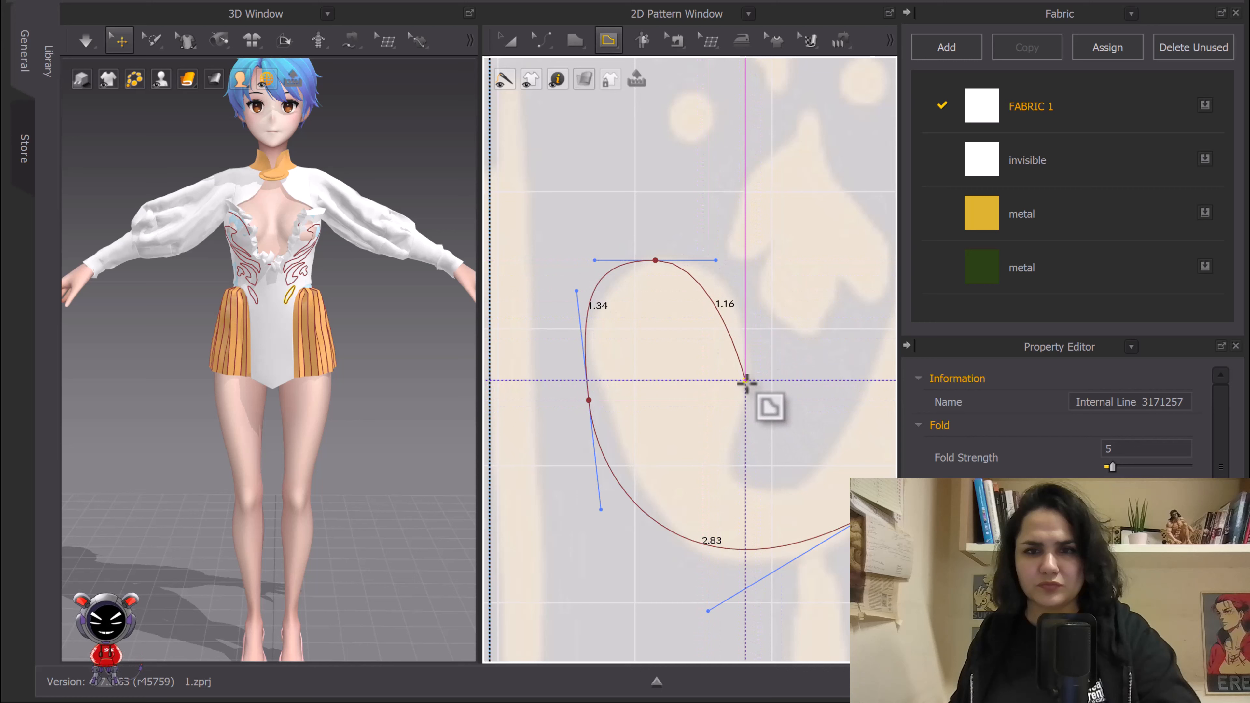
pyautogui.moveTo(745, 380); pyautogui.dragTo(844, 492)
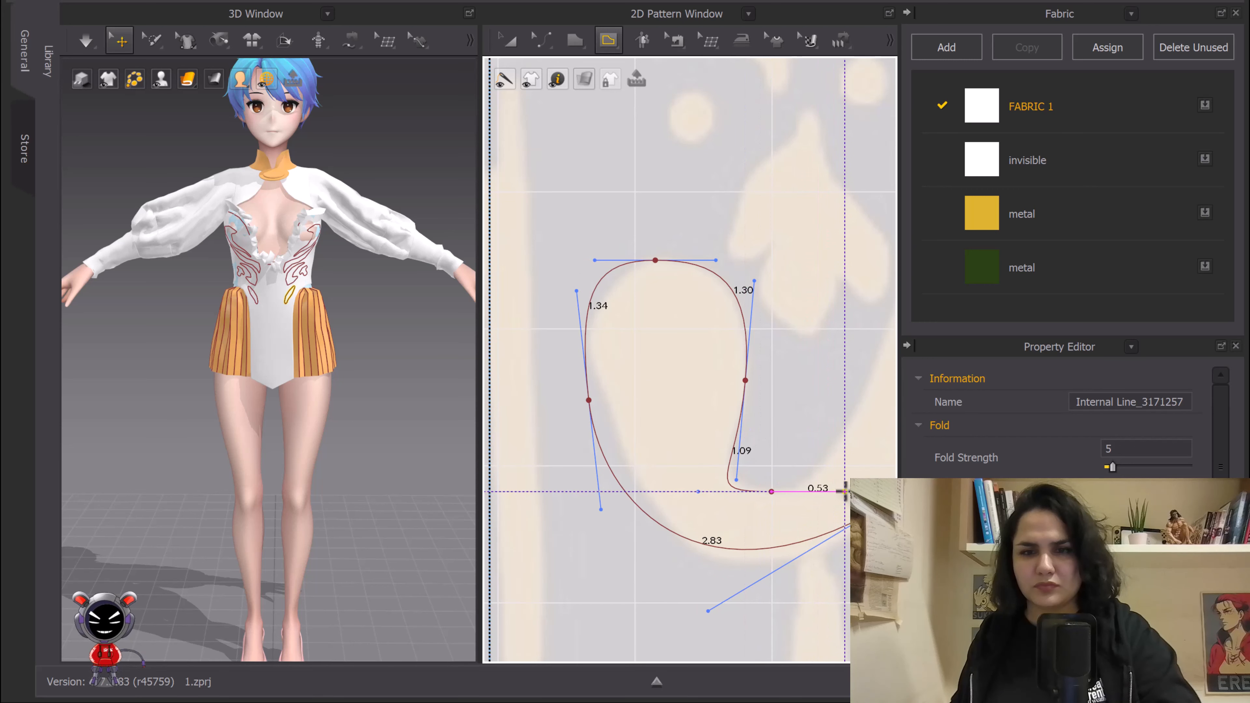
# Step: Trace the scroll's inner edge with a curved segment from the curl's base up to the start of the inner arch
pyautogui.scroll(-4, 798, 439)
pyautogui.moveTo(798, 447); pyautogui.dragTo(593, 453, button='middle')
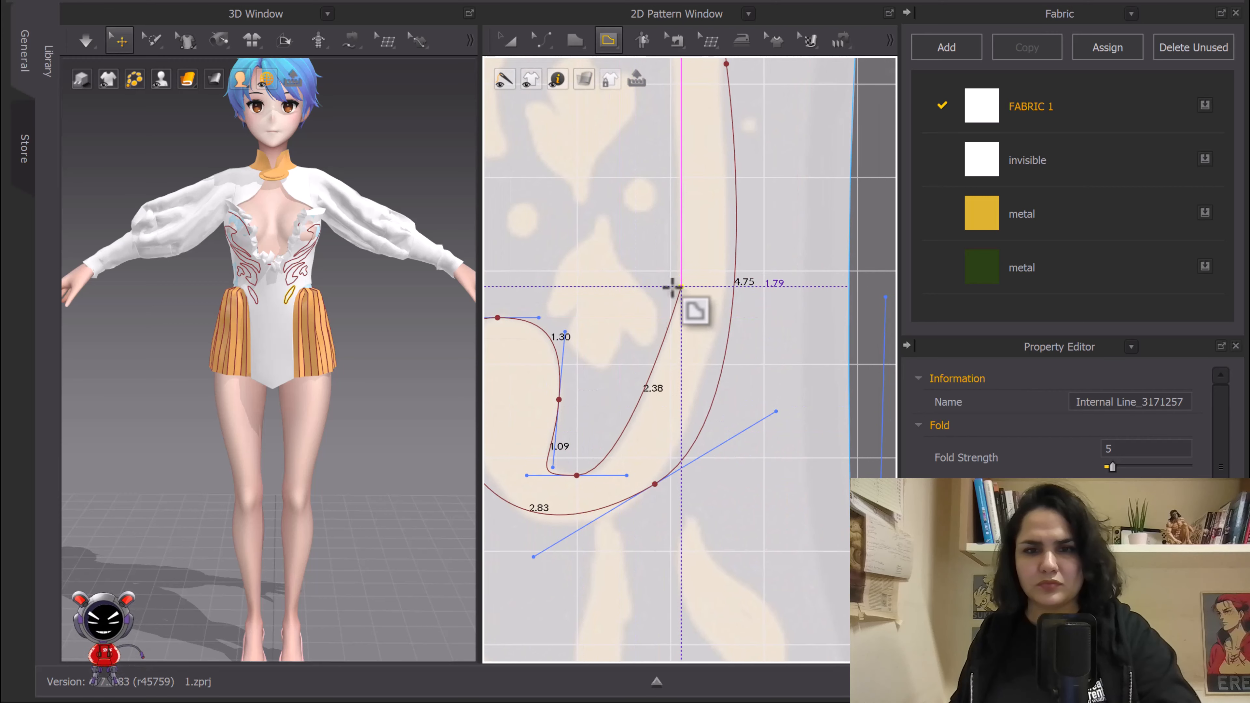
pyautogui.scroll(-4, 603, 424)
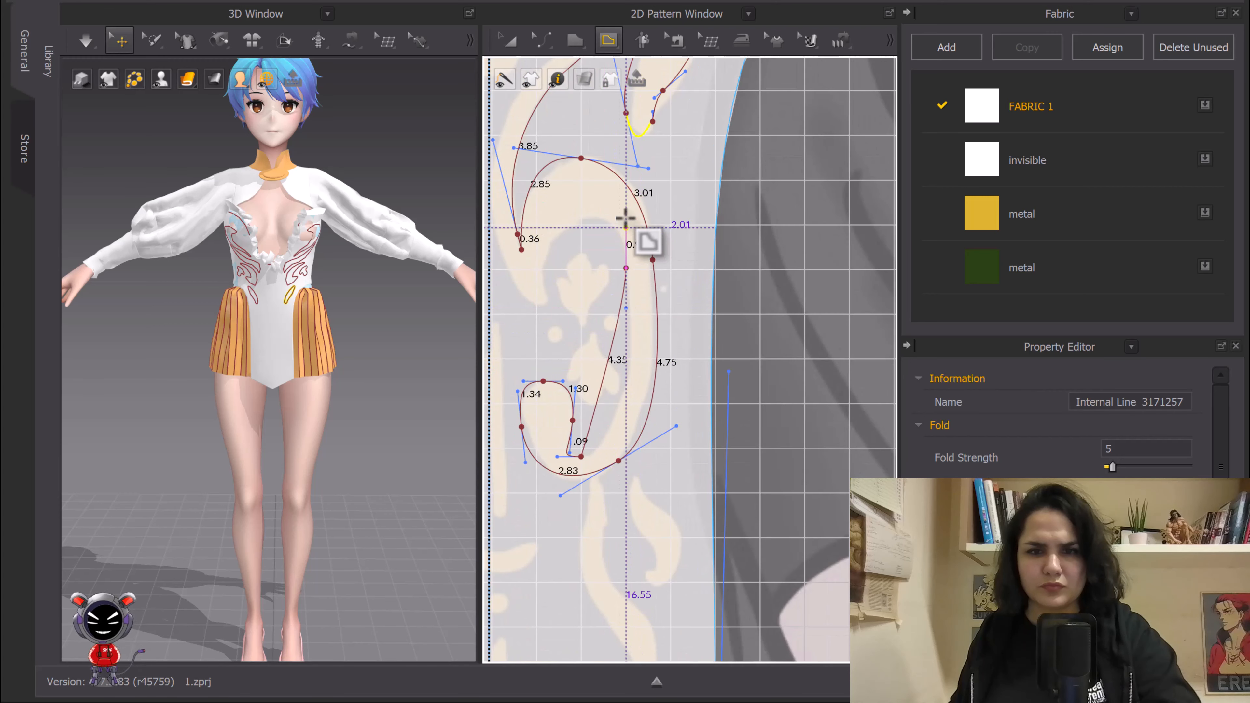
pyautogui.moveTo(625, 218); pyautogui.dragTo(601, 84)
pyautogui.moveTo(596, 278); pyautogui.dragTo(667, 321, button='middle')
pyautogui.click(669, 290)
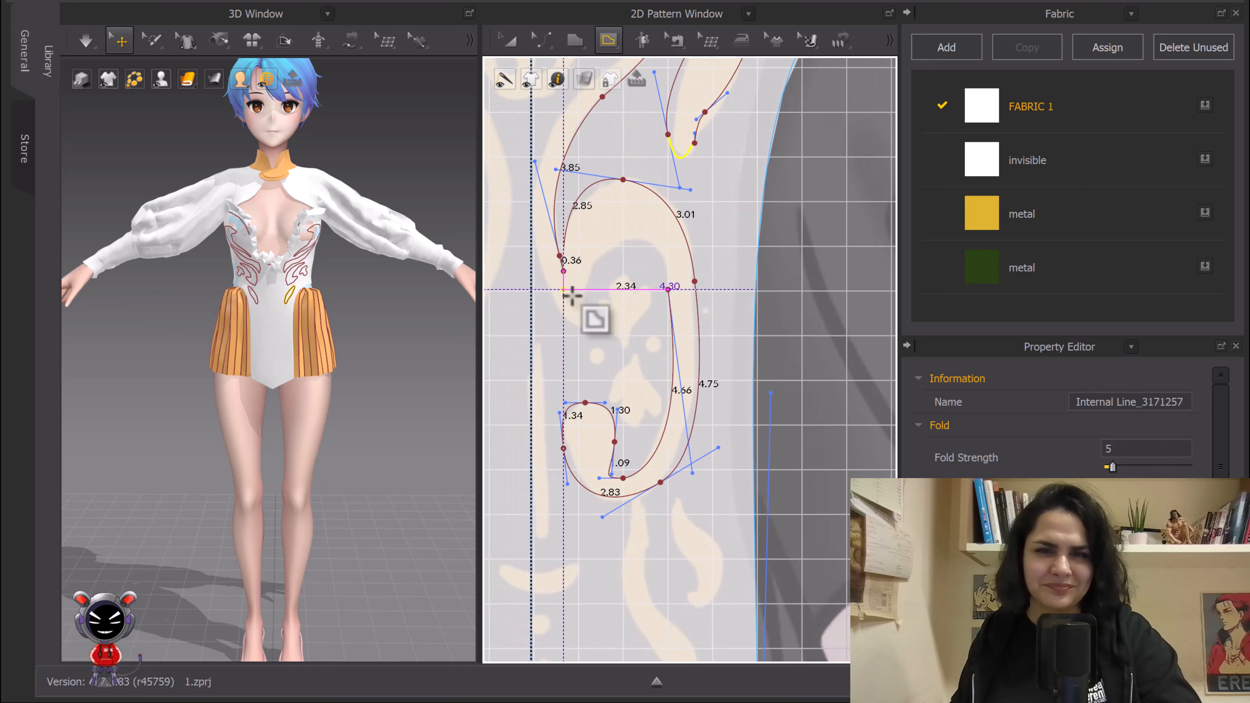
pyautogui.moveTo(585, 290); pyautogui.dragTo(544, 373)
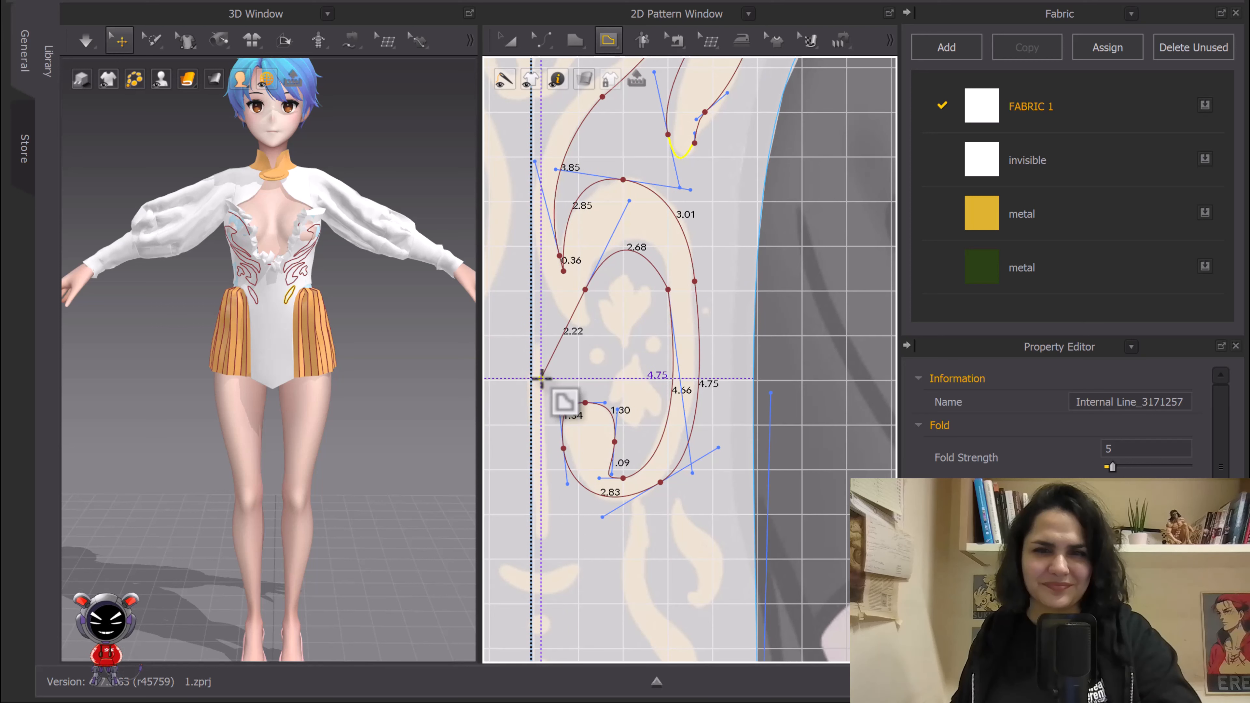
pyautogui.click(585, 290)
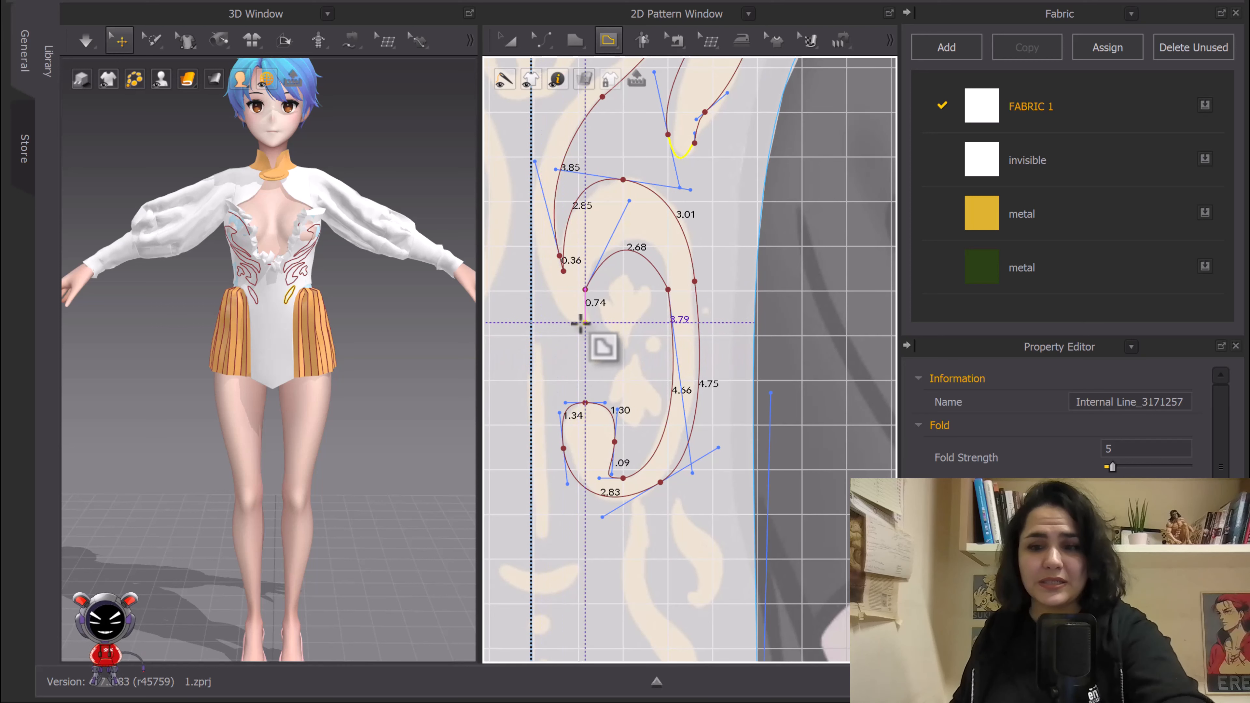
pyautogui.hotkey('ctrl', 'z')
# Step: Trace the inner arch over its crown and down its far side to the lower tip of the scroll's long stem
pyautogui.scroll(3, 633, 240)
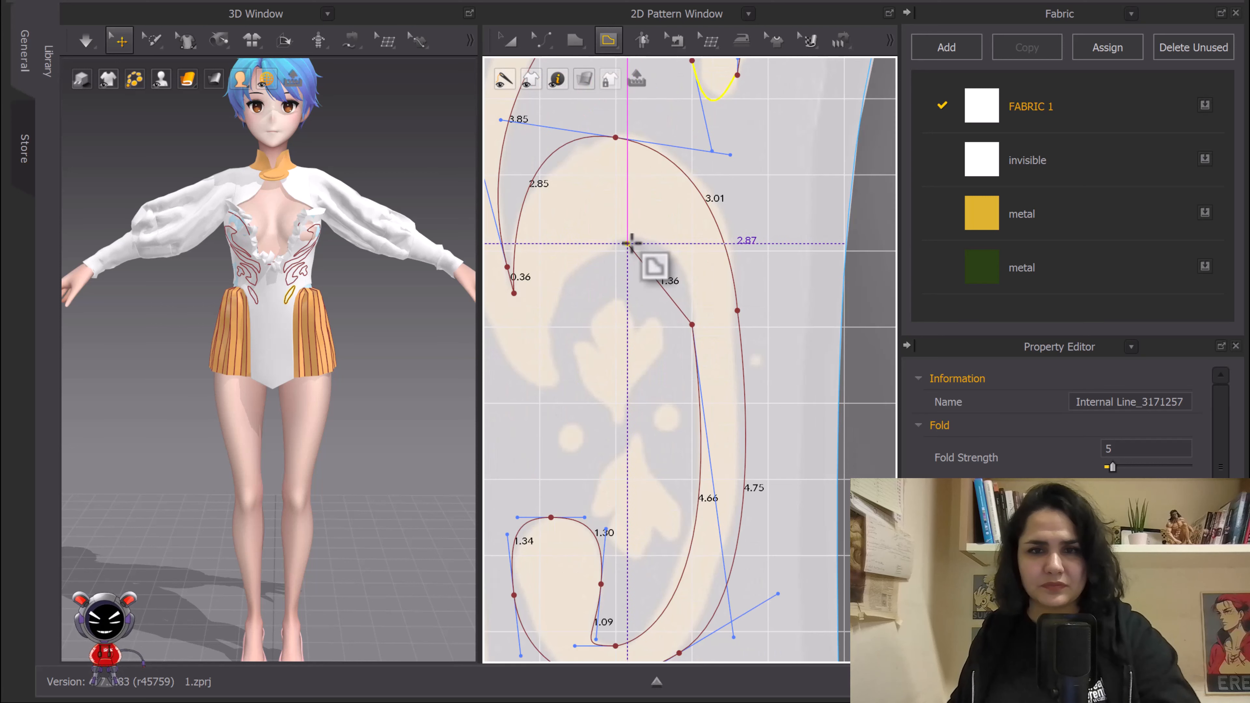
pyautogui.moveTo(628, 239); pyautogui.dragTo(569, 240)
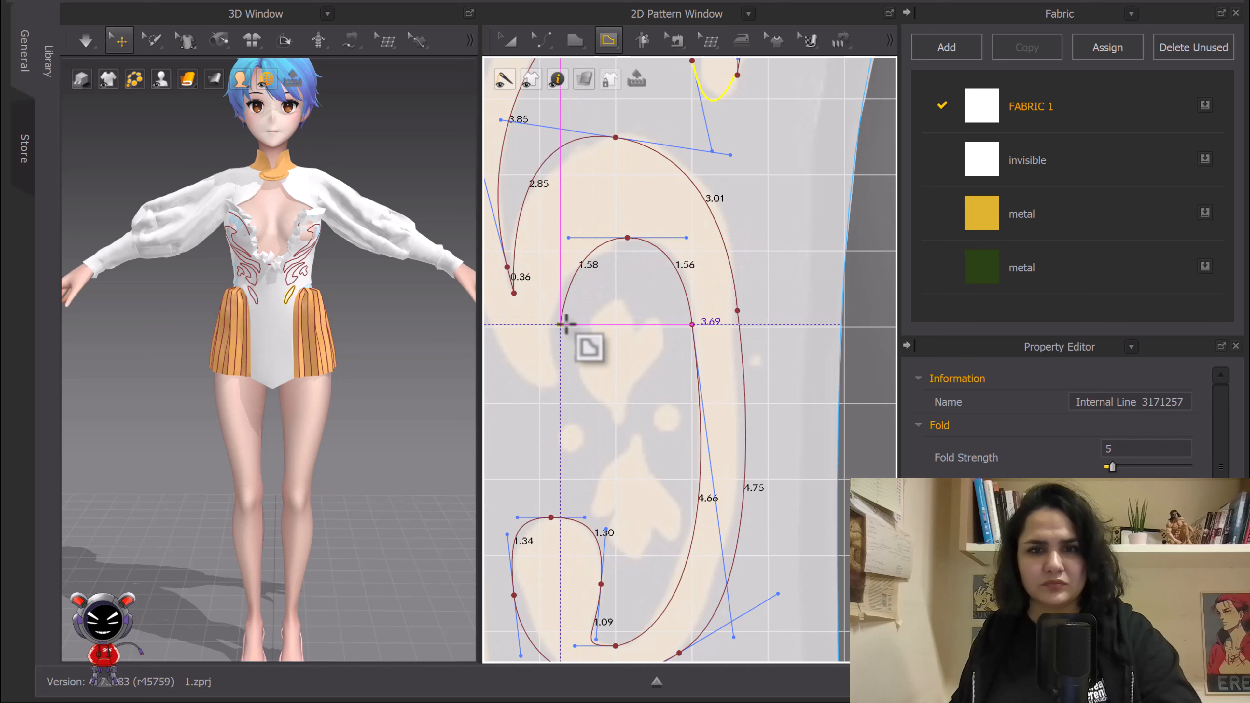
pyautogui.click(569, 378)
pyautogui.moveTo(570, 379); pyautogui.dragTo(633, 421, button='middle')
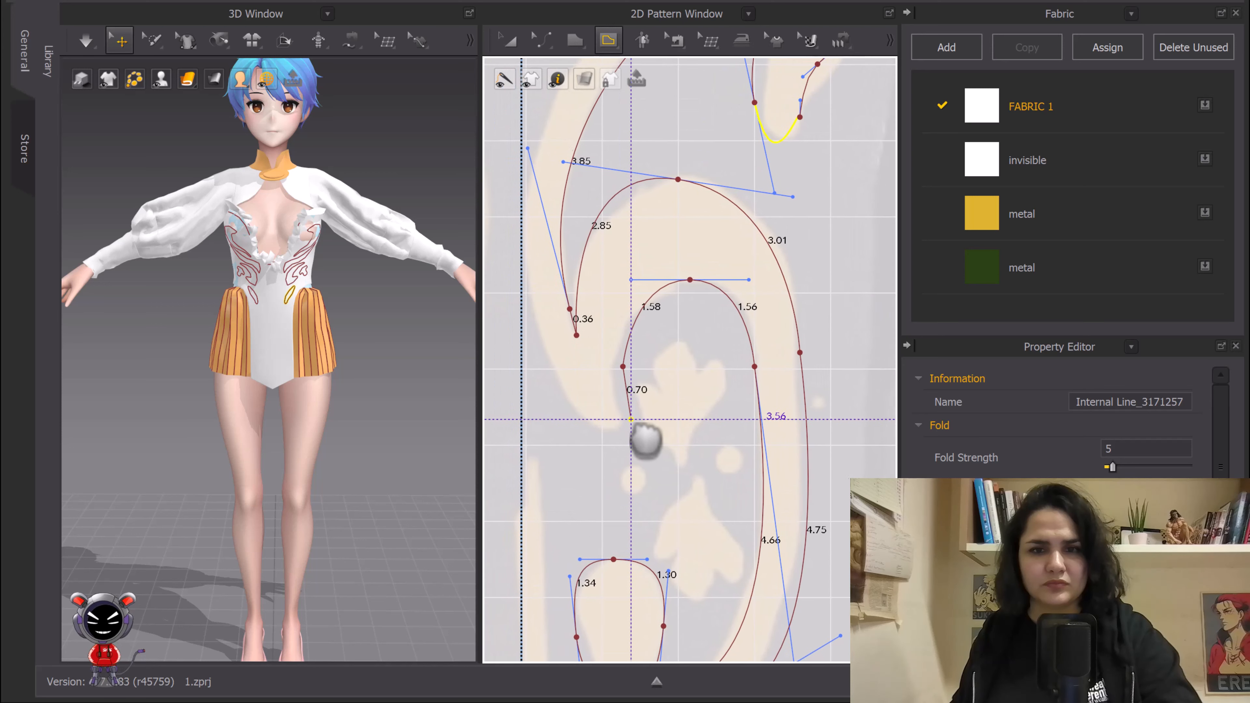
pyautogui.click(605, 433)
pyautogui.moveTo(537, 398); pyautogui.dragTo(540, 470, button='middle')
pyautogui.scroll(-2, 616, 461)
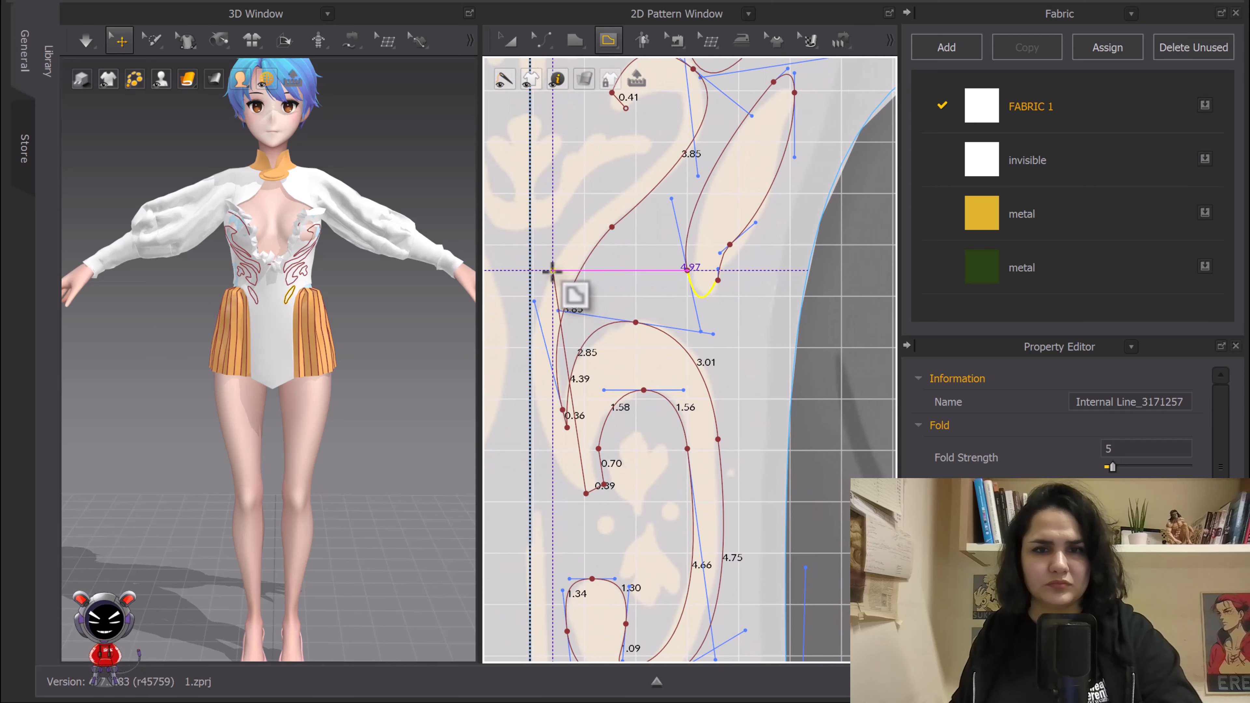
# Step: Trace the scroll's stem edge up to the upper hook, follow the hook's underside and close the shape at its tip
pyautogui.moveTo(548, 279); pyautogui.dragTo(611, 136)
pyautogui.moveTo(635, 156); pyautogui.dragTo(656, 300, button='middle')
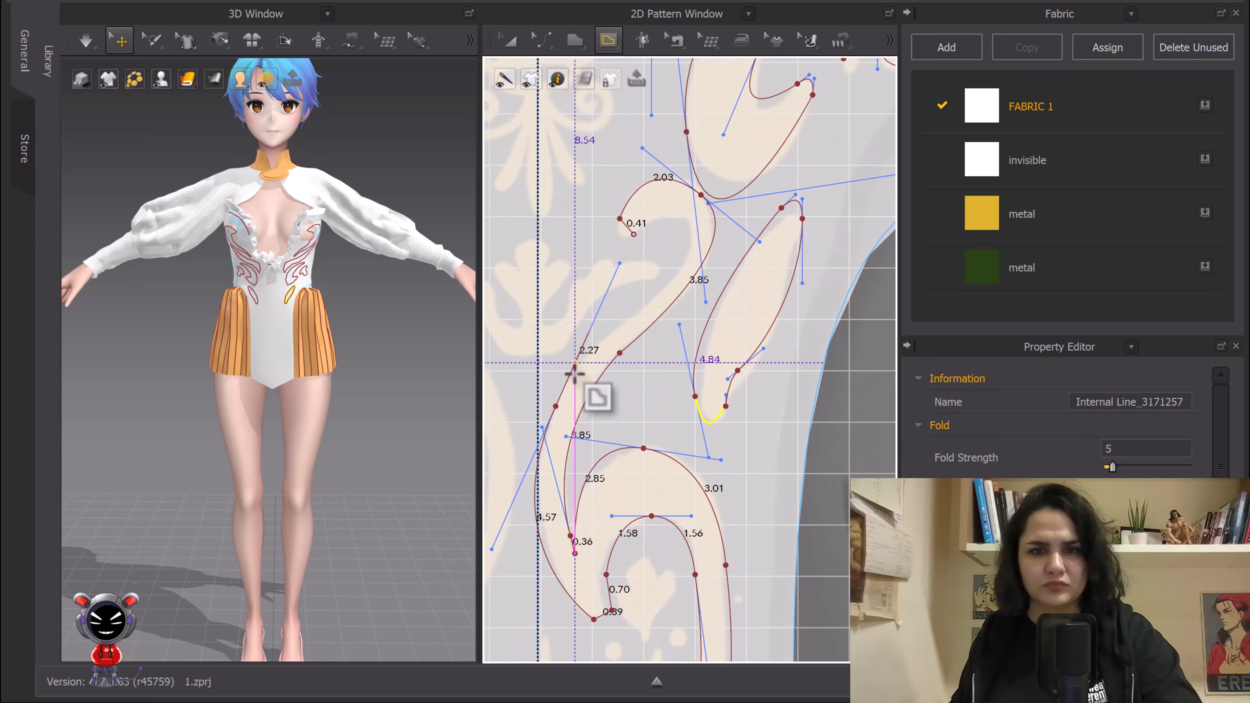
pyautogui.scroll(3, 665, 299)
pyautogui.scroll(-2, 689, 294)
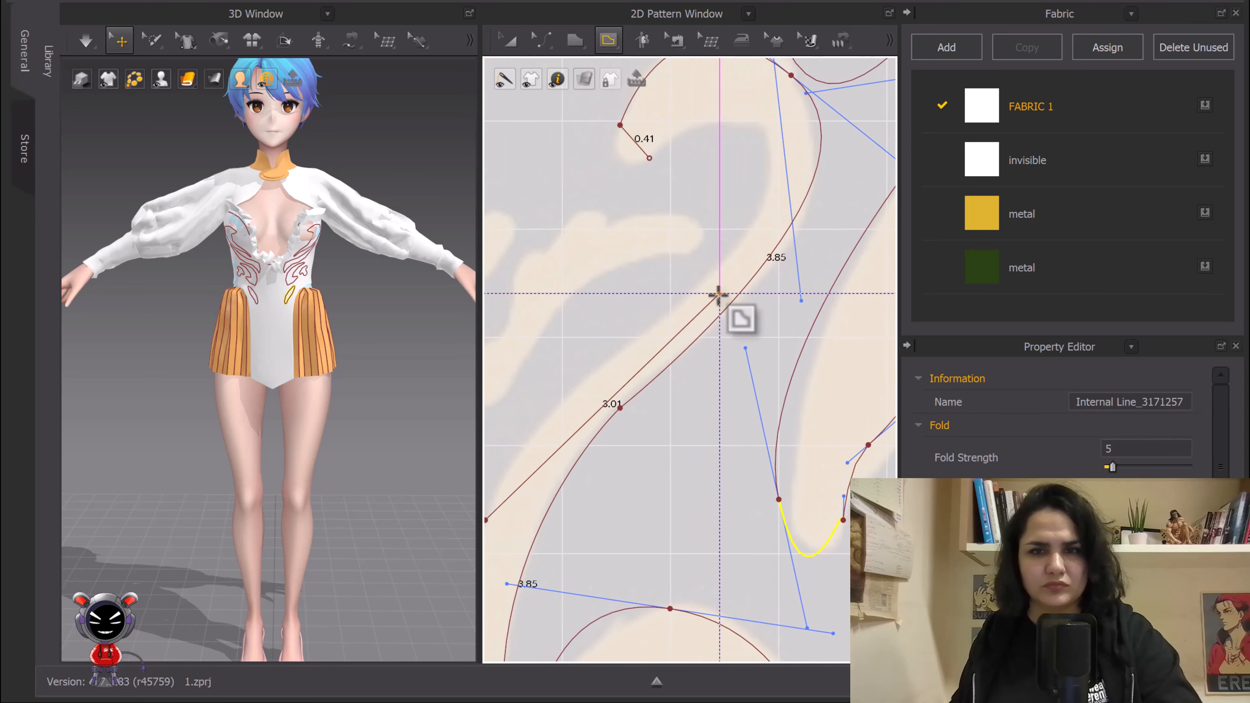
pyautogui.moveTo(719, 285); pyautogui.dragTo(758, 246)
pyautogui.click(738, 180)
pyautogui.click(660, 205)
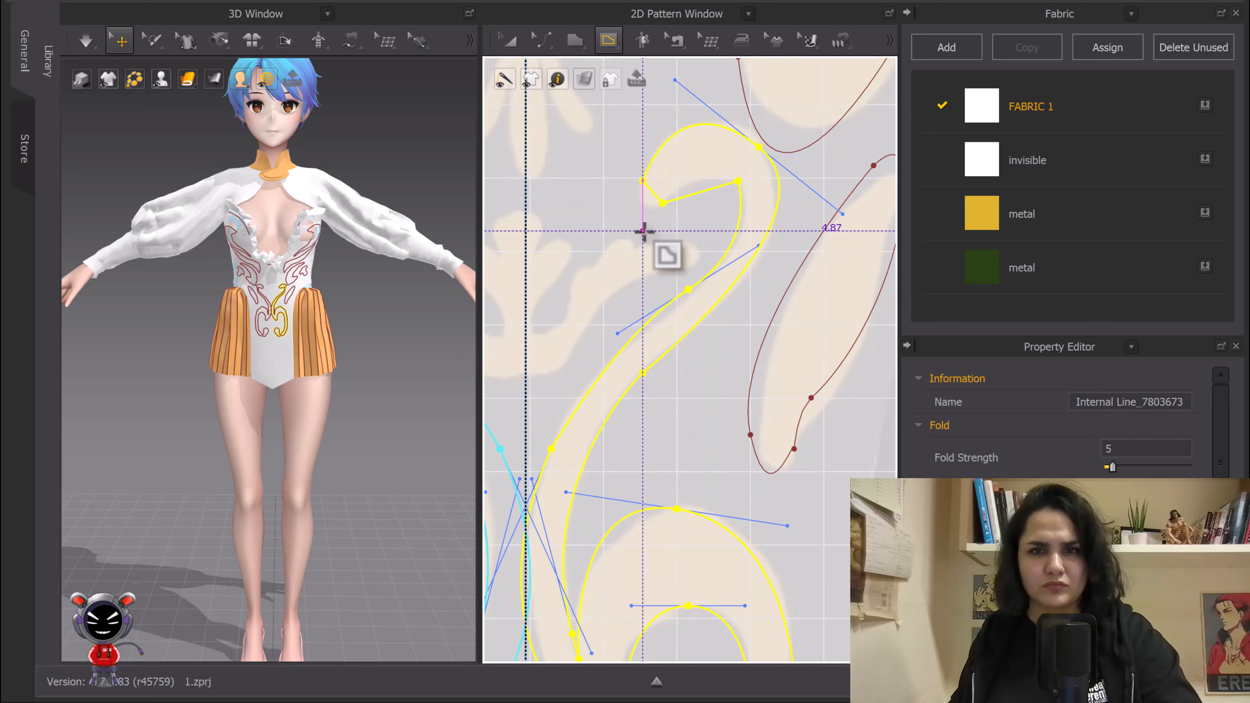
# Step: Bend the short segment at the tip of the scroll's upper hook into a rounded end with Edit Curvature
pyautogui.moveTo(697, 242); pyautogui.dragTo(653, 308, button='middle')
pyautogui.press('c')
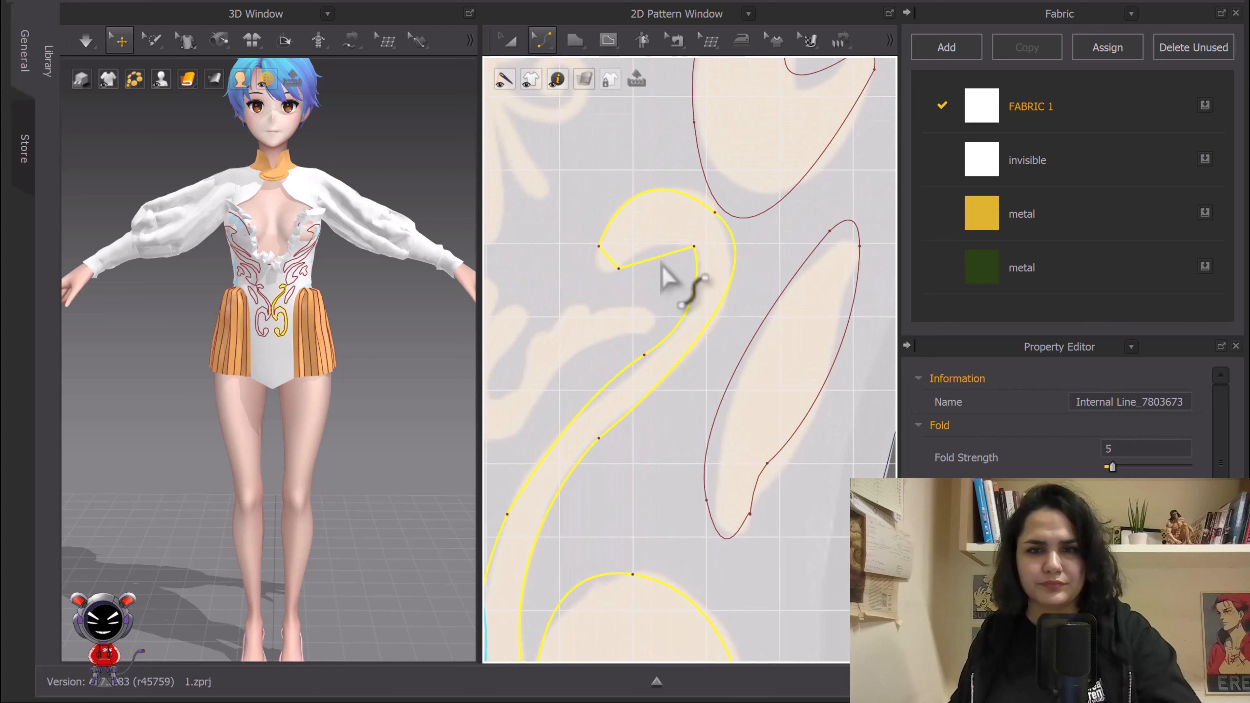
pyautogui.moveTo(607, 265); pyautogui.dragTo(600, 273)
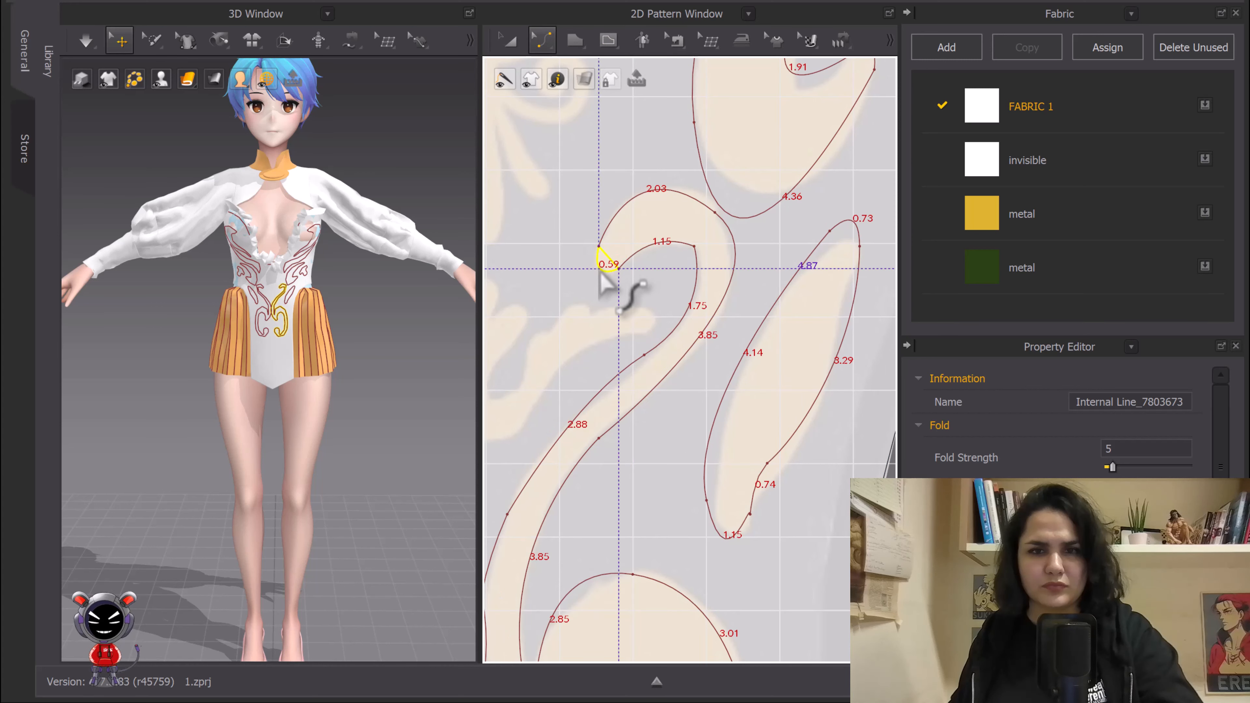
pyautogui.scroll(5, 708, 290)
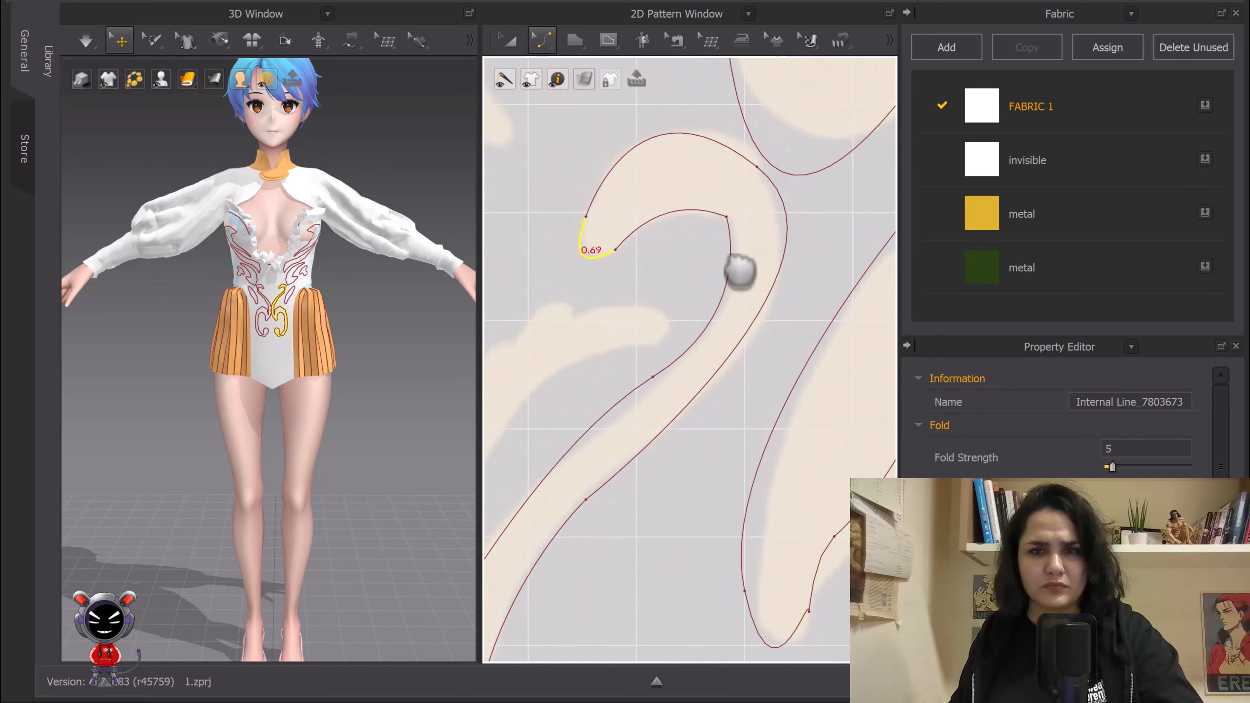
# Step: Round the sharp inner corner under the scroll's upper hook with Smooth Curve
pyautogui.click(544, 44)
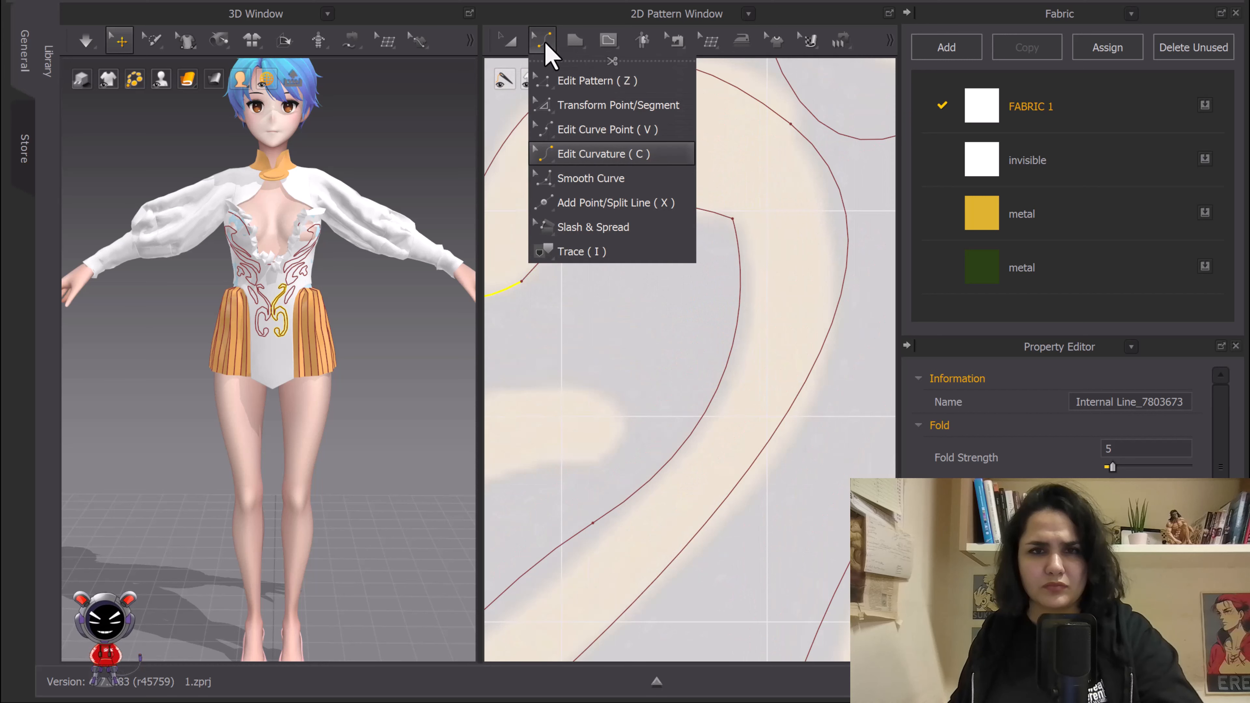
pyautogui.click(590, 178)
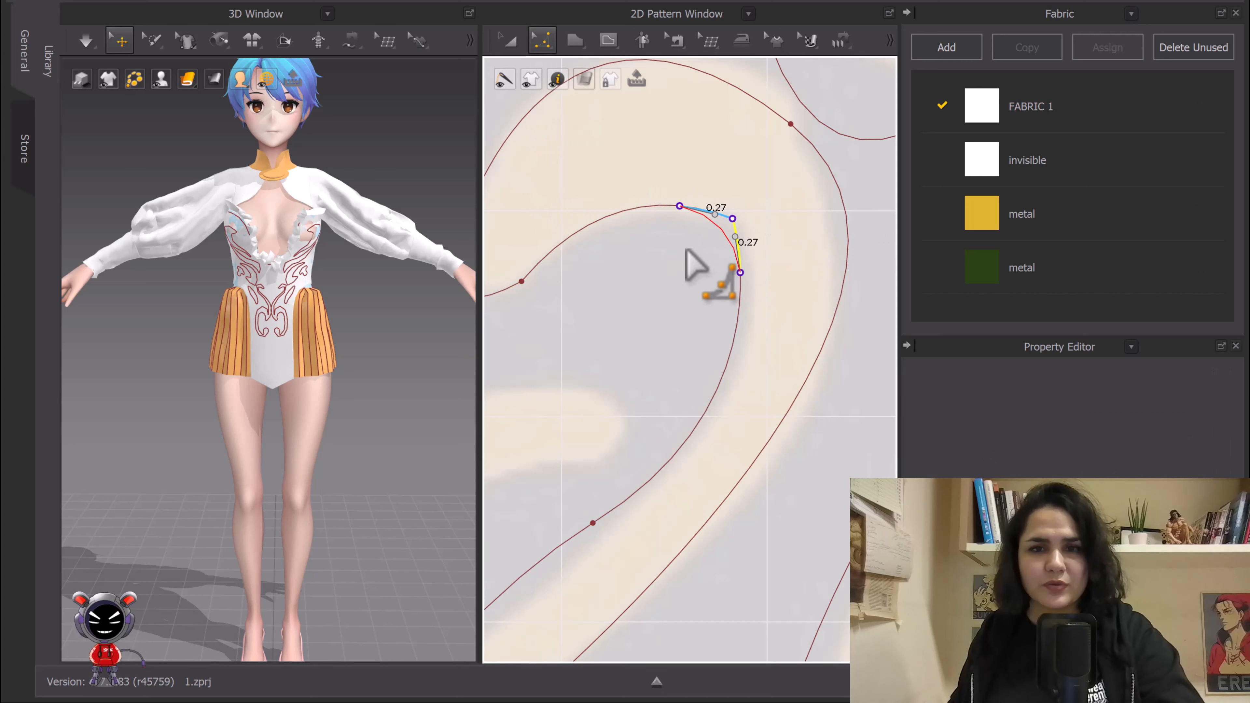
pyautogui.click(673, 268)
pyautogui.scroll(-5, 670, 344)
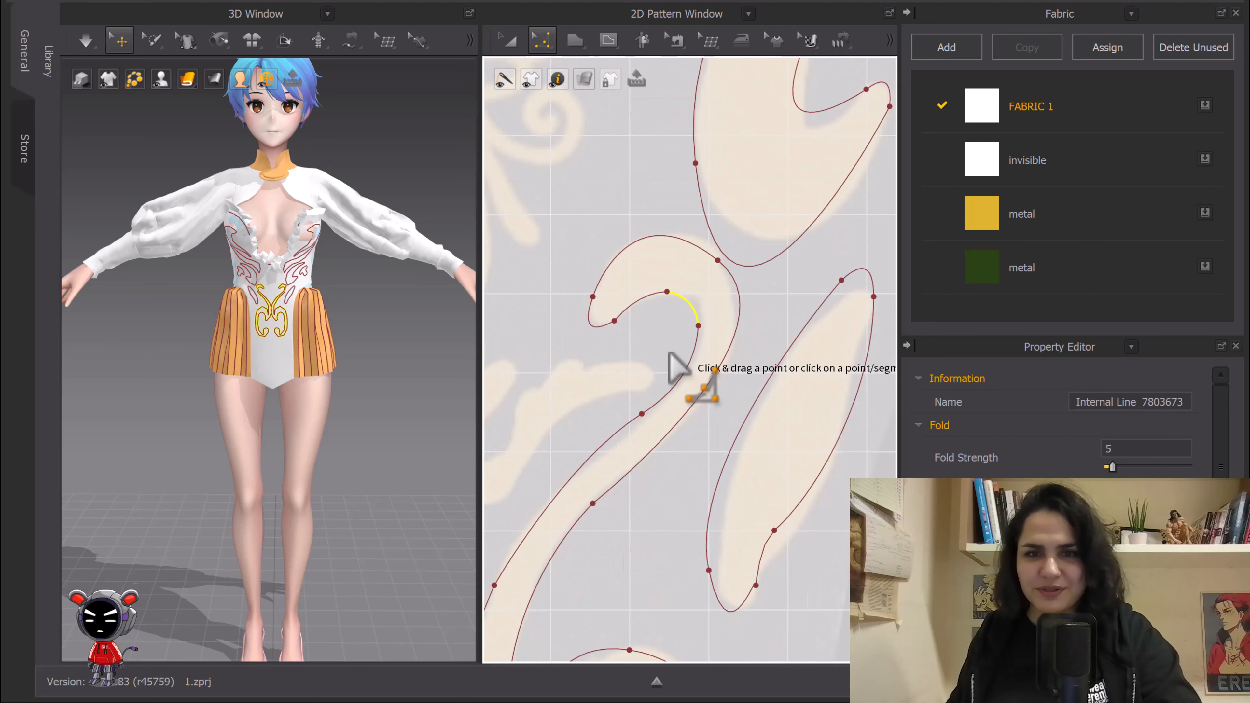
# Step: Smooth the kink on the outer edge of the scroll's stem and adjust the curve on the opposite stem edge to match the reference
pyautogui.moveTo(670, 362); pyautogui.dragTo(767, 196, button='right')
pyautogui.scroll(-3, 699, 299)
pyautogui.moveTo(701, 291); pyautogui.dragTo(742, 212, button='middle')
pyautogui.scroll(6, 743, 163)
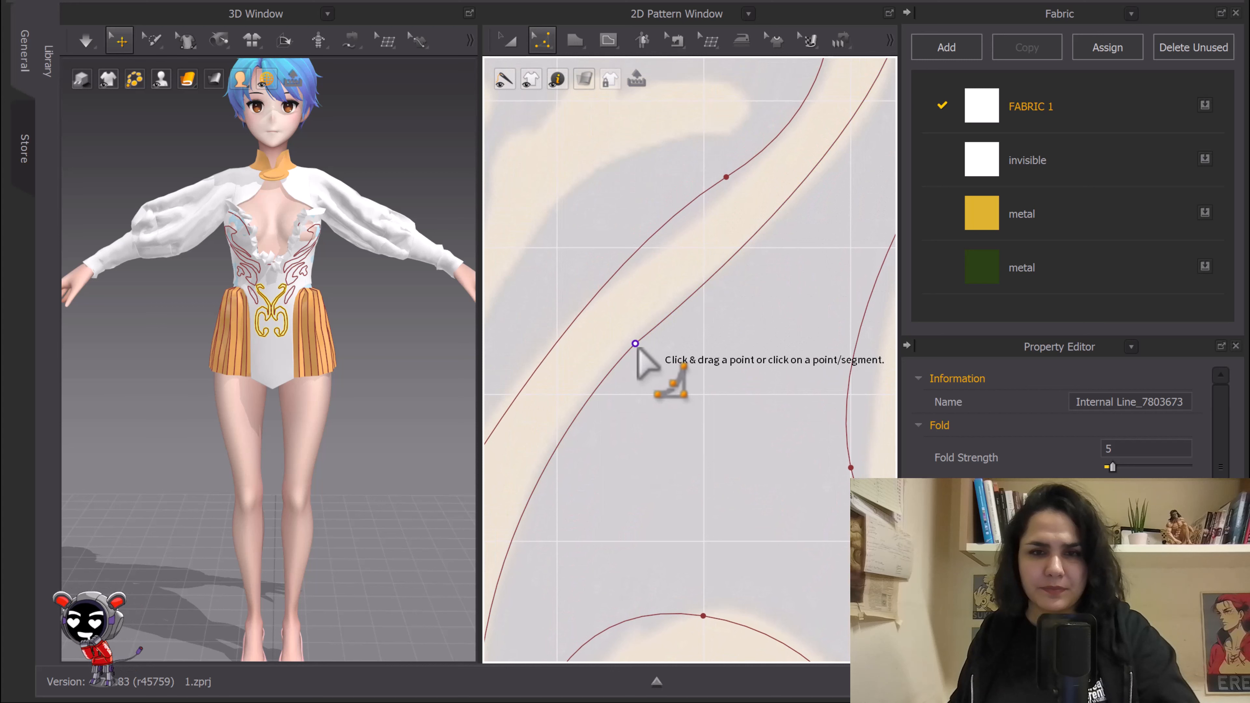
pyautogui.click(635, 345)
pyautogui.press('Delete')
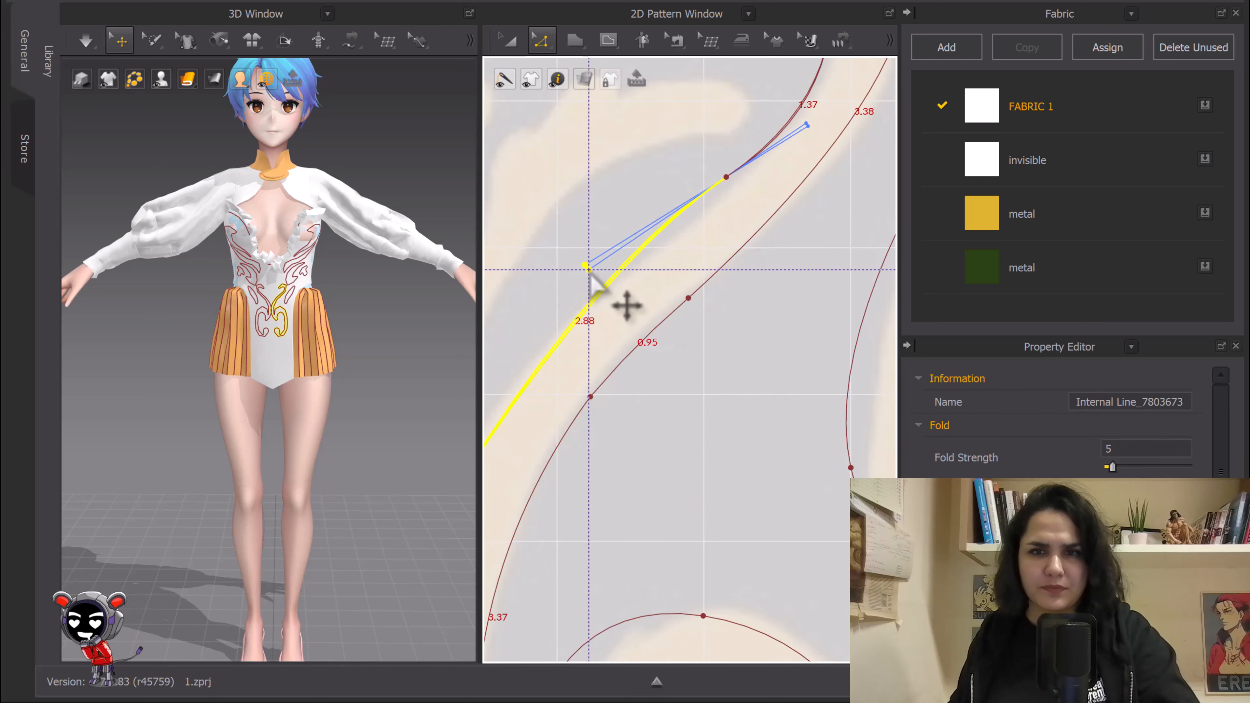
pyautogui.scroll(-4, 697, 209)
pyautogui.moveTo(697, 209); pyautogui.dragTo(683, 201, button='middle')
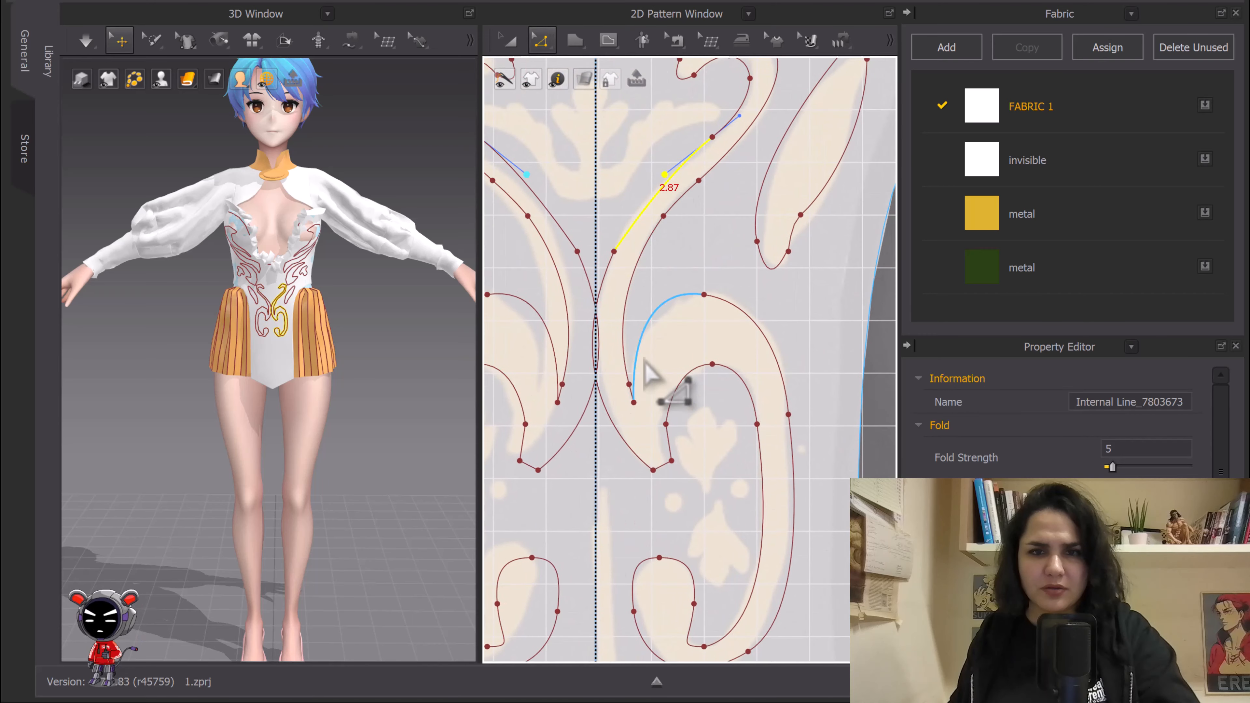
# Step: Move the finished scroll shape vertically to line it up with the ornament in the reference design
pyautogui.press('a')
pyautogui.click(726, 337)
pyautogui.scroll(4, 746, 333)
pyautogui.moveTo(754, 271); pyautogui.dragTo(750, 383, button='middle')
pyautogui.scroll(-3, 755, 387)
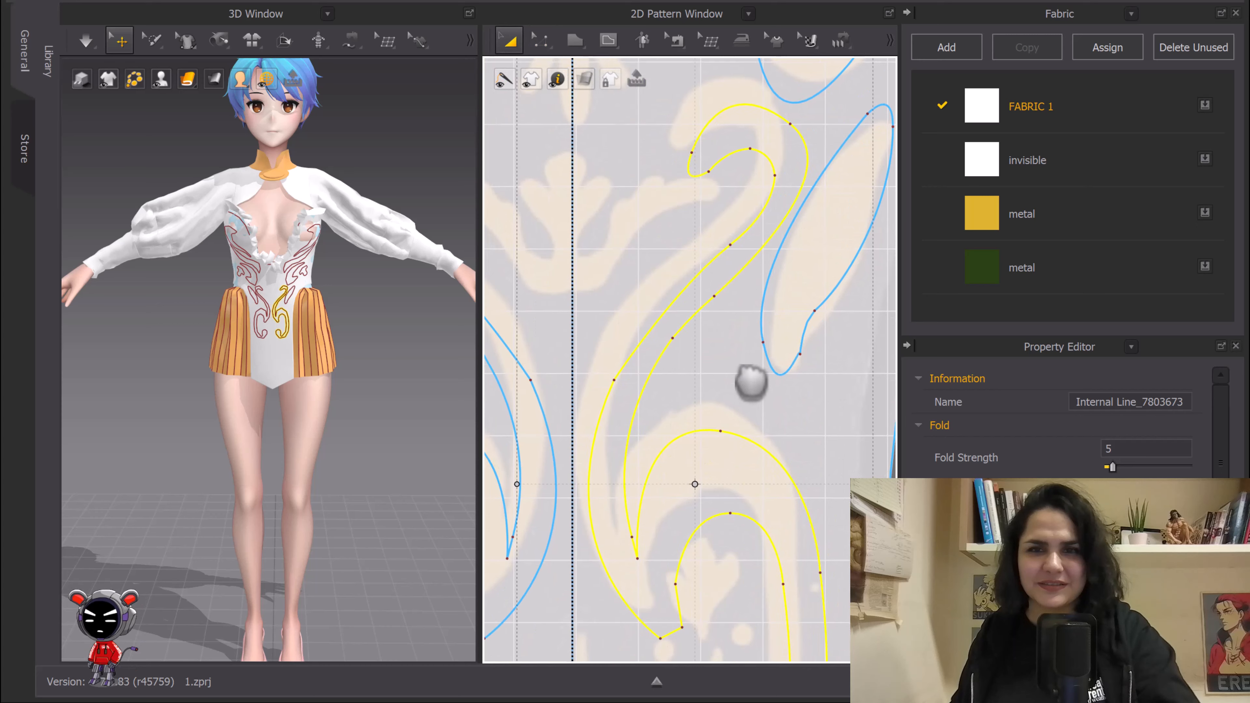
pyautogui.scroll(-2, 765, 286)
pyautogui.moveTo(767, 284); pyautogui.dragTo(768, 302, button='middle')
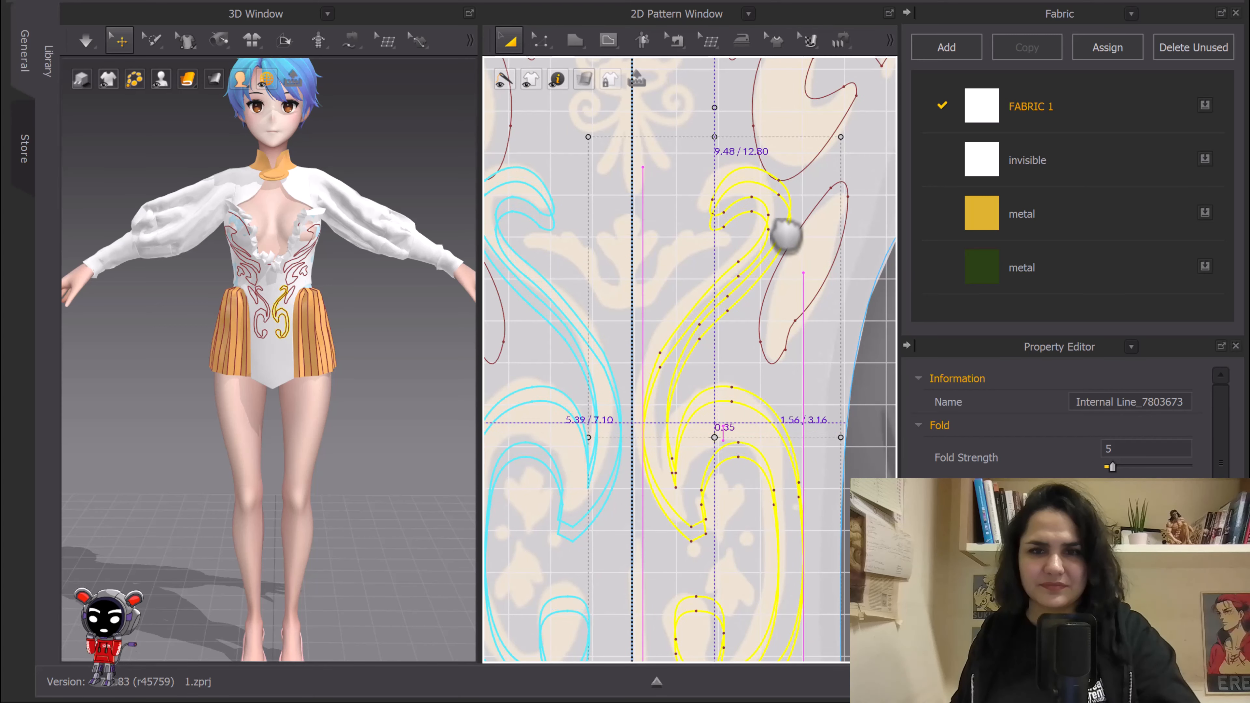
pyautogui.scroll(-2, 778, 235)
pyautogui.scroll(6, 780, 232)
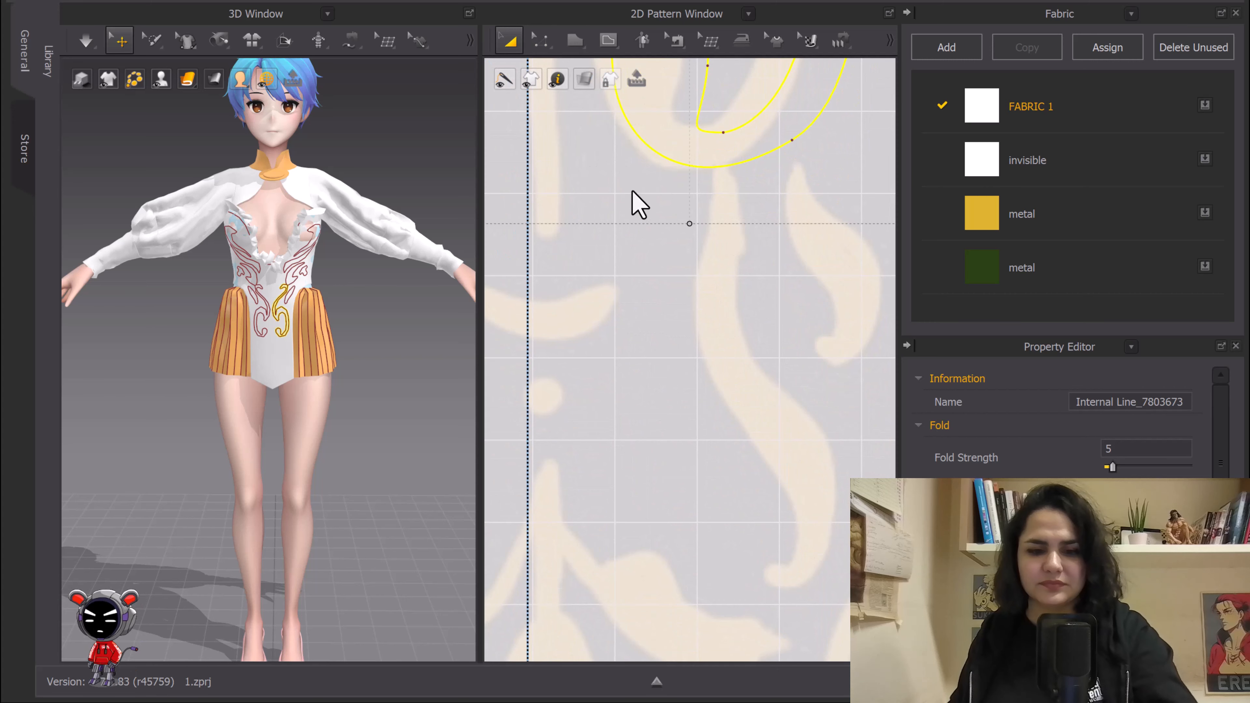
pyautogui.press('g')
pyautogui.scroll(-3, 719, 257)
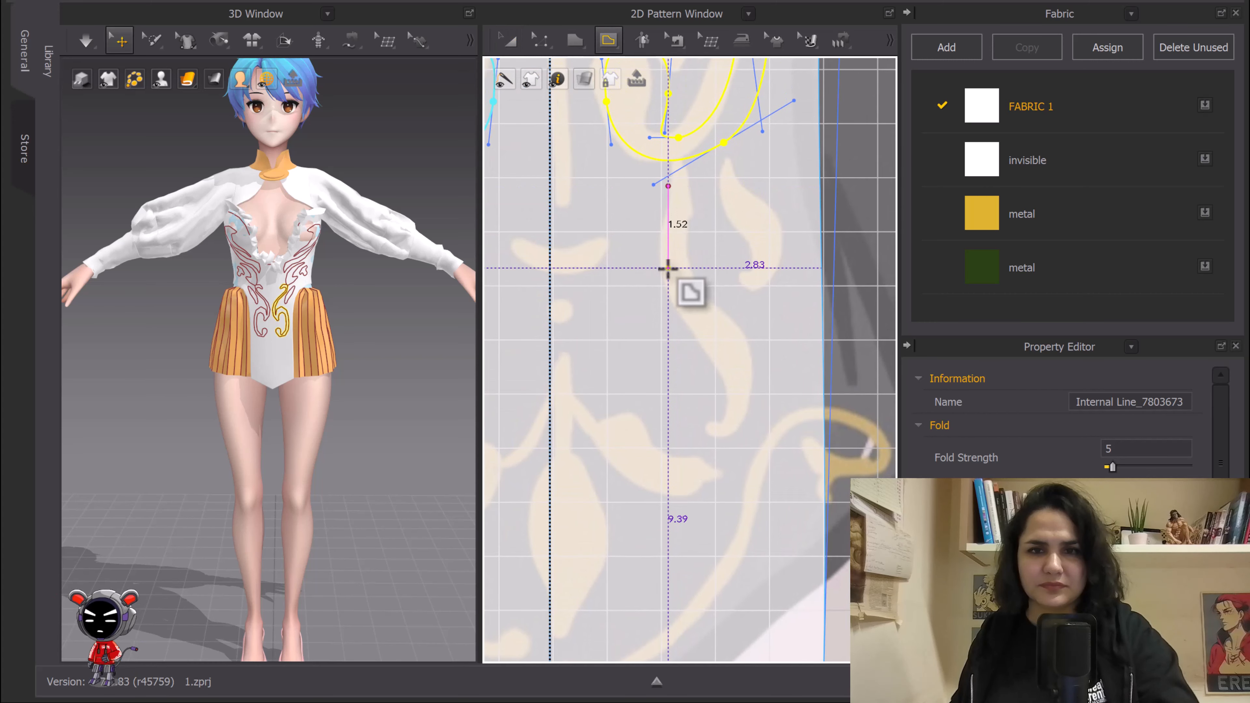
pyautogui.moveTo(670, 294); pyautogui.dragTo(703, 335)
pyautogui.moveTo(727, 421); pyautogui.dragTo(723, 444)
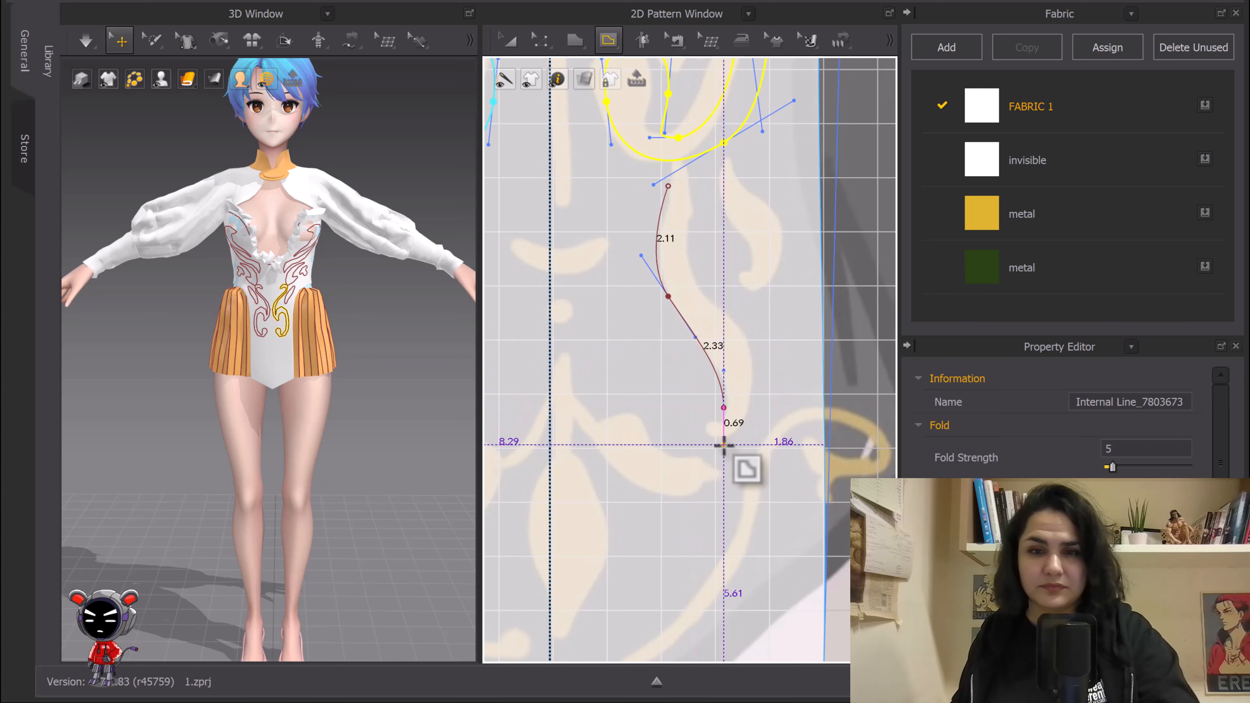
pyautogui.scroll(3, 727, 437)
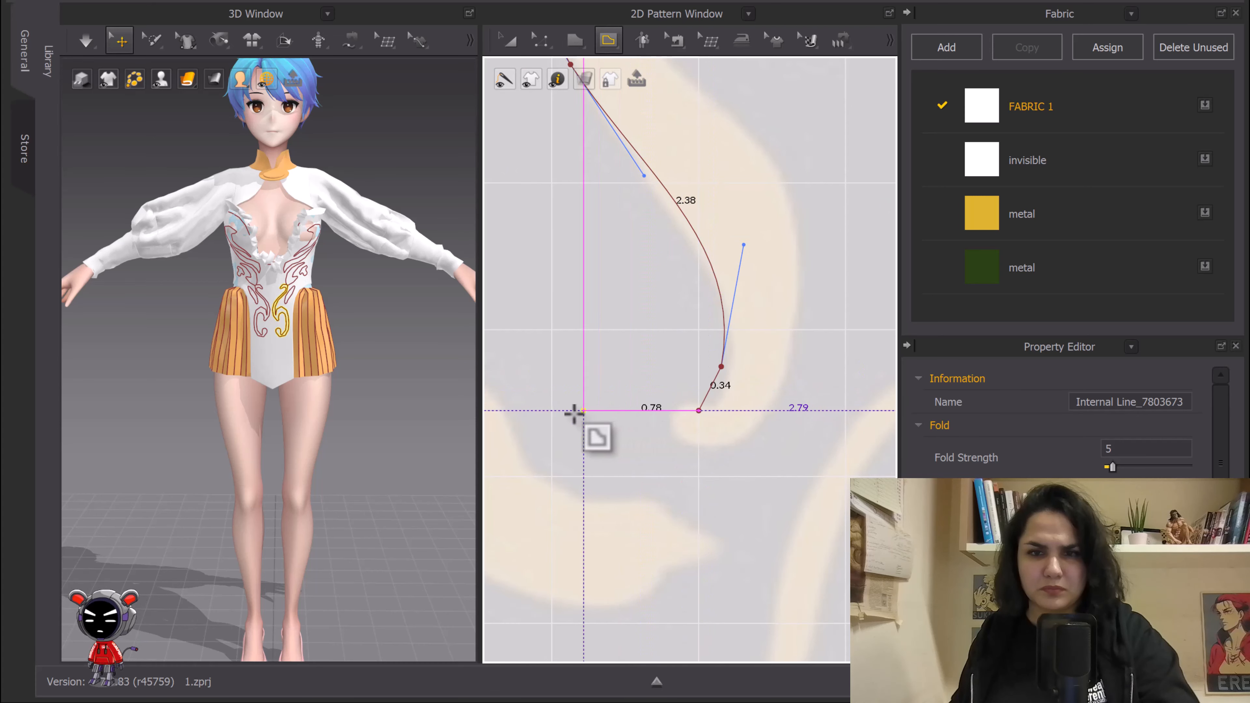
pyautogui.press('Escape')
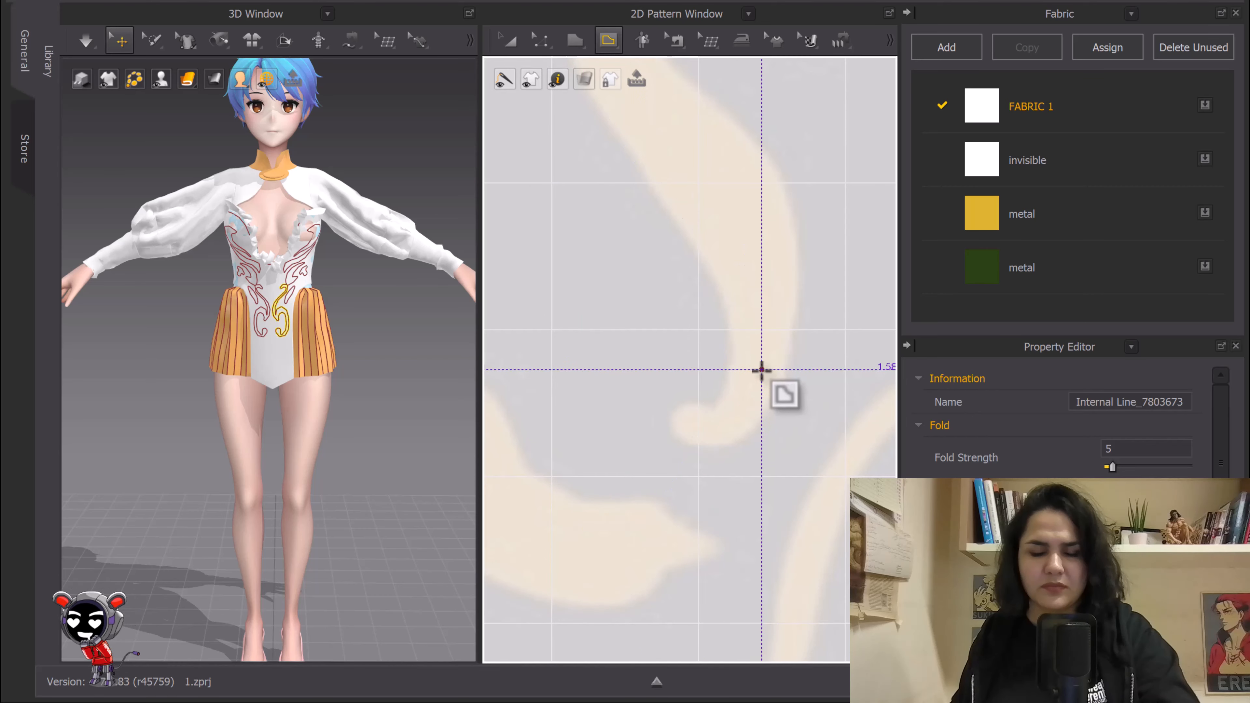
# Step: Start outlining the S-shaped tendril below the scroll, across its narrow top and down its first bend with a curved segment
pyautogui.scroll(-7, 686, 282)
pyautogui.moveTo(696, 282); pyautogui.dragTo(738, 387, button='middle')
pyautogui.scroll(4, 706, 268)
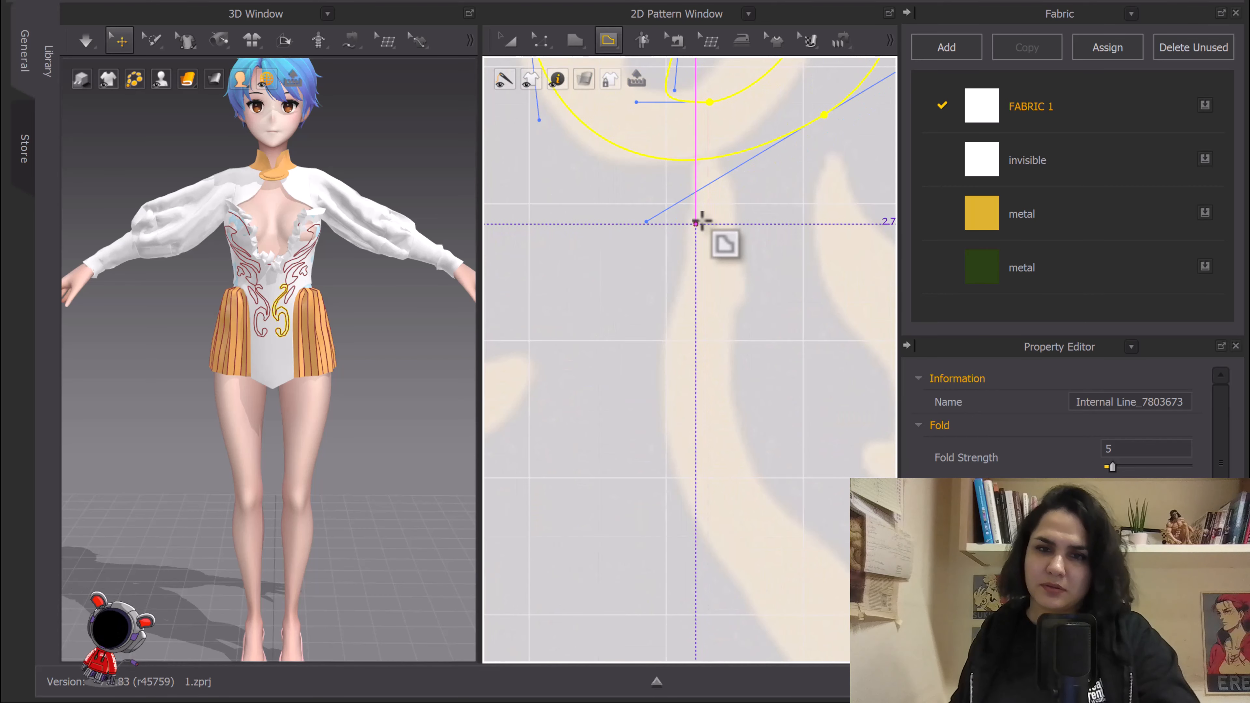
pyautogui.click(736, 217)
pyautogui.scroll(-2, 682, 235)
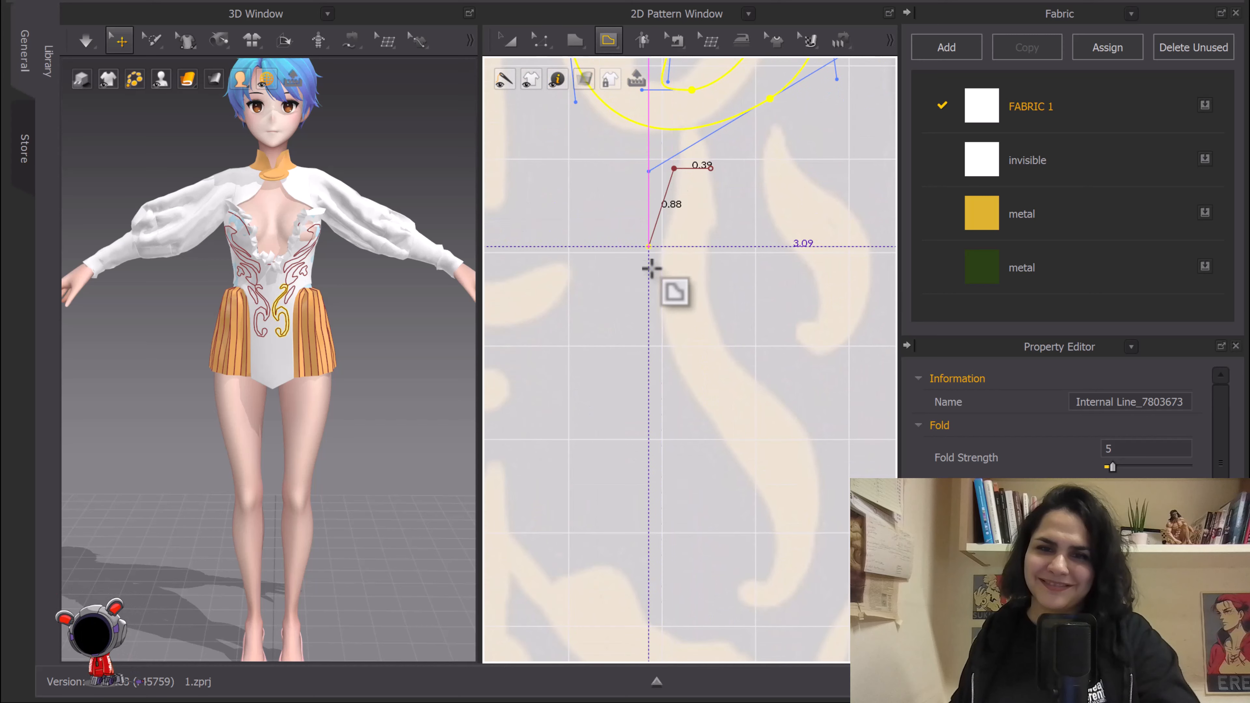
pyautogui.moveTo(674, 366); pyautogui.dragTo(722, 459)
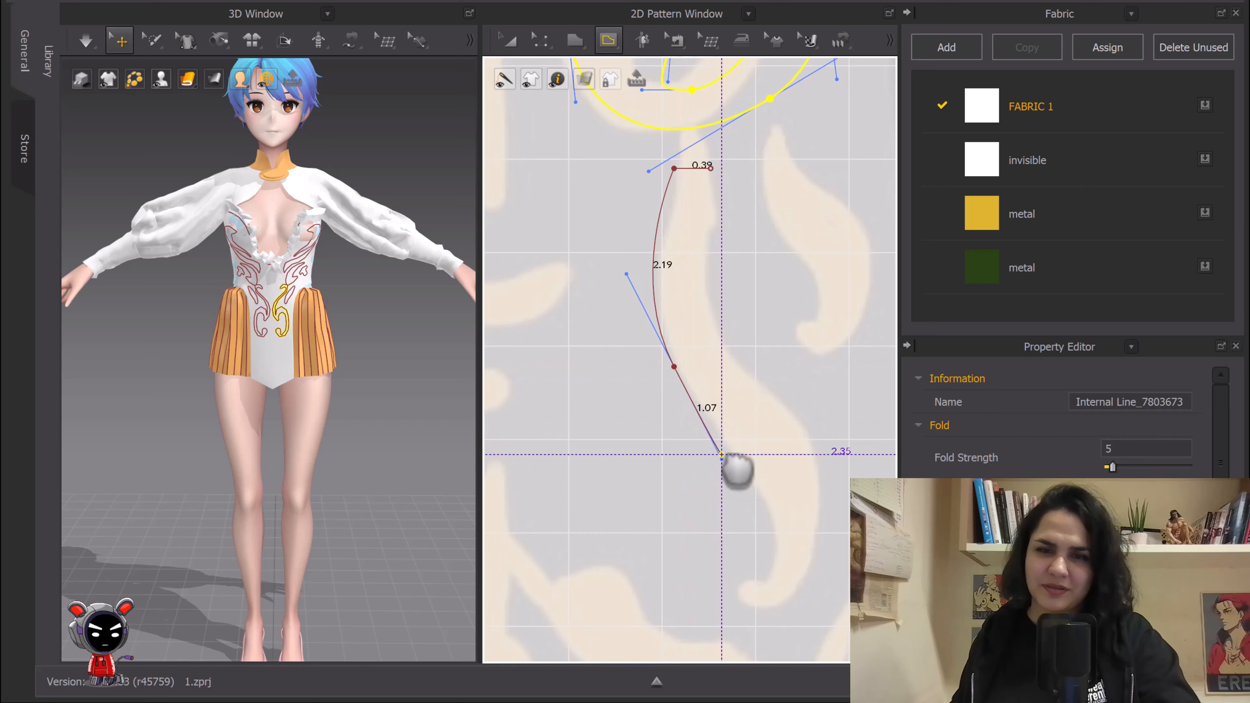
# Step: Continue the tendril's inner edge with a second curved segment down to the start of its hooked lower end
pyautogui.moveTo(721, 459); pyautogui.dragTo(654, 268, button='middle')
pyautogui.click(607, 176)
pyautogui.moveTo(704, 374); pyautogui.dragTo(670, 444)
pyautogui.scroll(3, 688, 405)
pyautogui.moveTo(686, 404); pyautogui.dragTo(659, 318, button='middle')
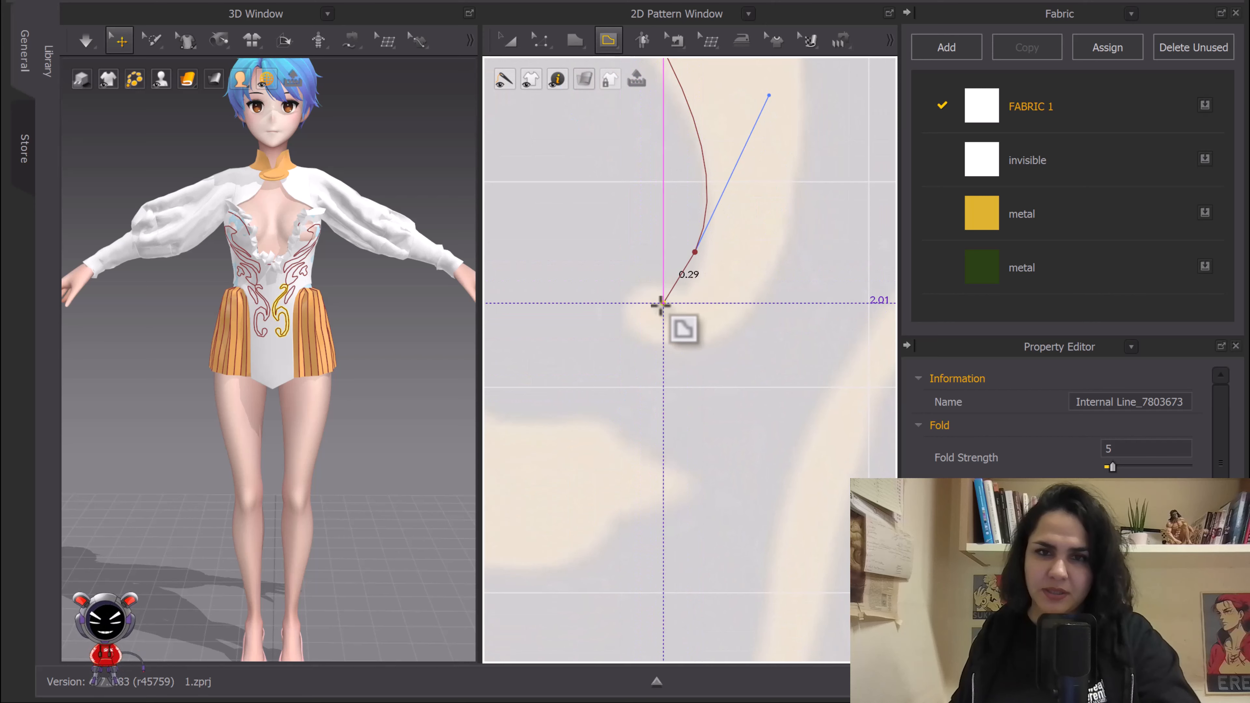
# Step: Trace the tendril's hooked tip with short straight segments and end the outline there as an open internal line
pyautogui.click(651, 283)
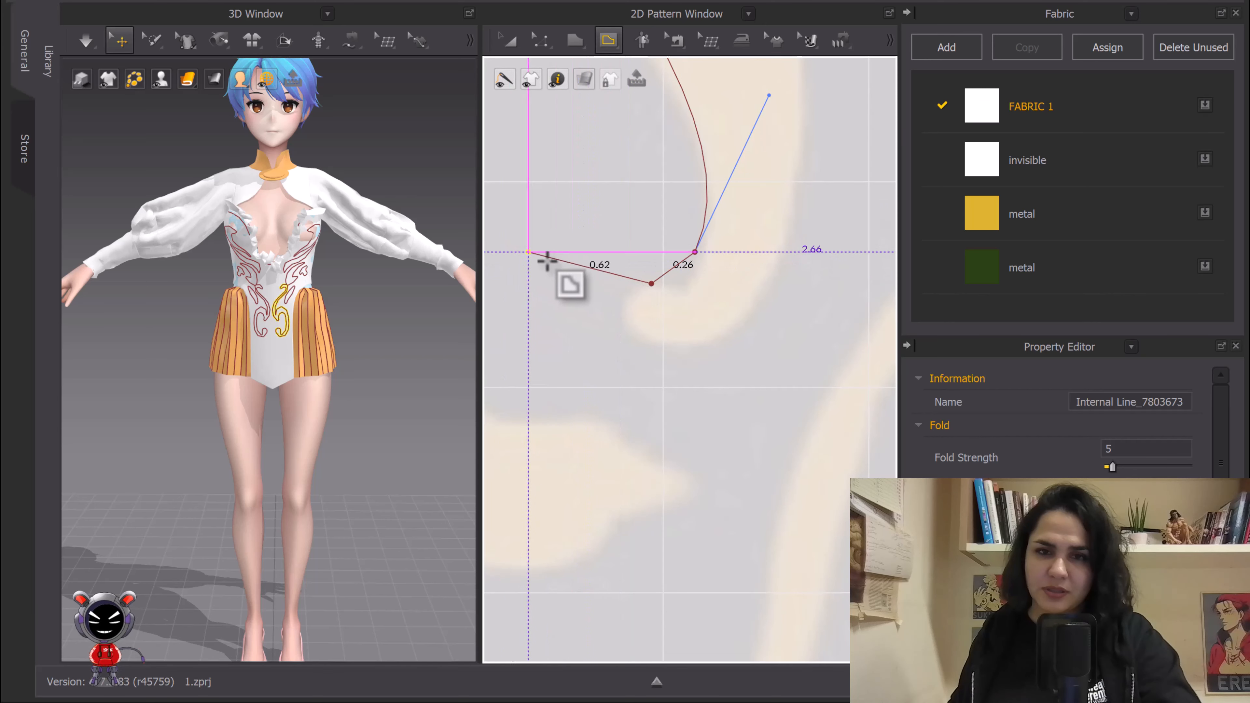
pyautogui.moveTo(572, 274); pyautogui.dragTo(649, 325)
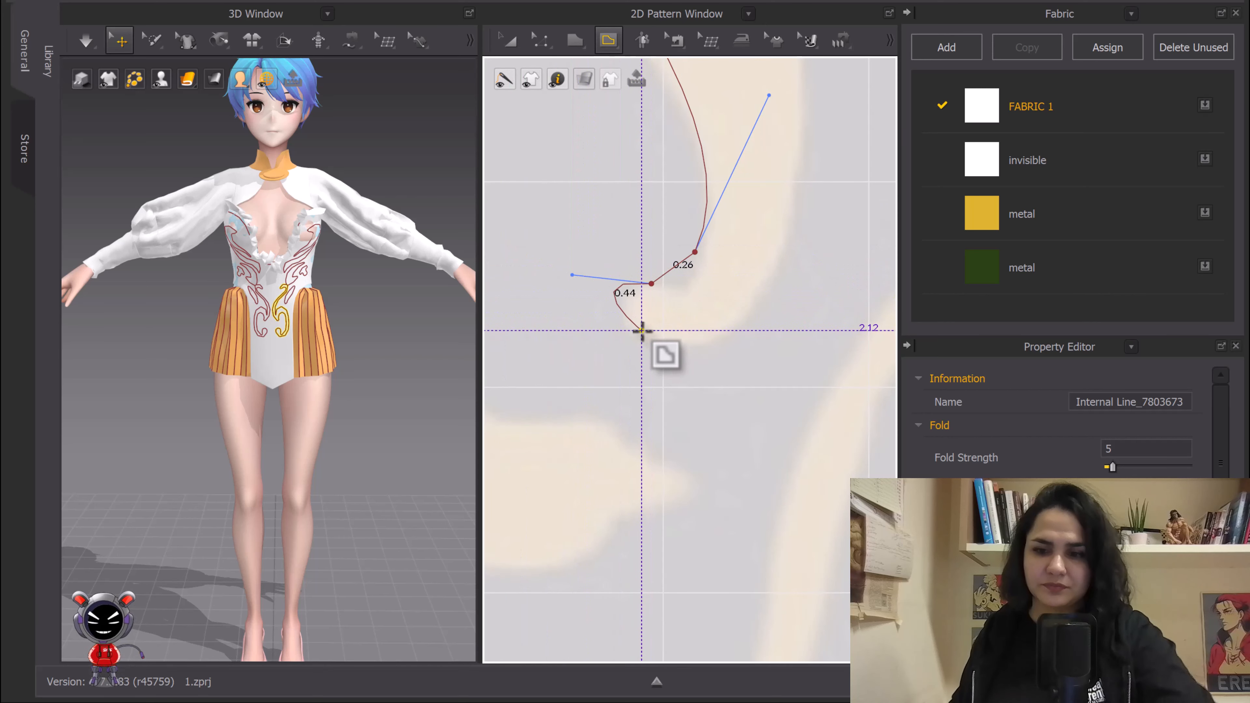
pyautogui.hotkey('ctrl', 'z')
pyautogui.click(650, 341)
pyautogui.scroll(-3, 664, 332)
pyautogui.moveTo(706, 333); pyautogui.dragTo(690, 447, button='middle')
pyautogui.scroll(-3, 681, 433)
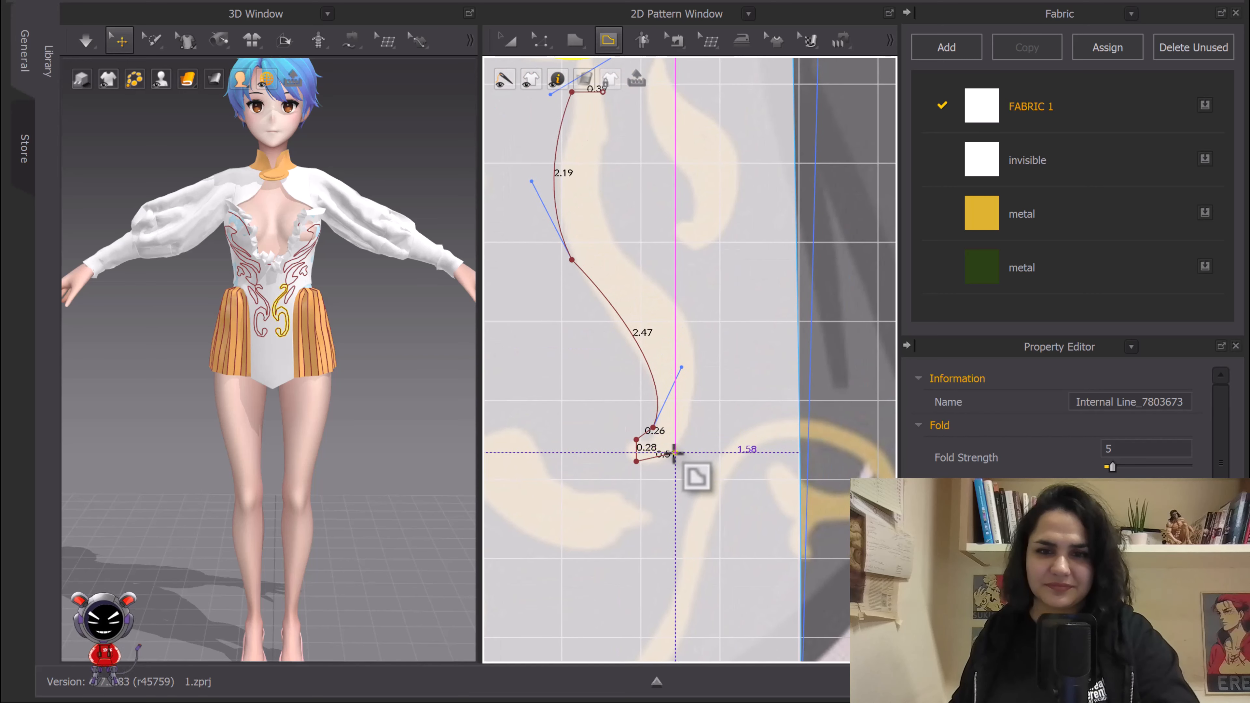
pyautogui.doubleClick(637, 461)
# Step: Offset the tendril's traced edge as one internal line at a distance of 0.50 cm with Extend turned off
pyautogui.moveTo(661, 265); pyautogui.dragTo(689, 382, button='middle')
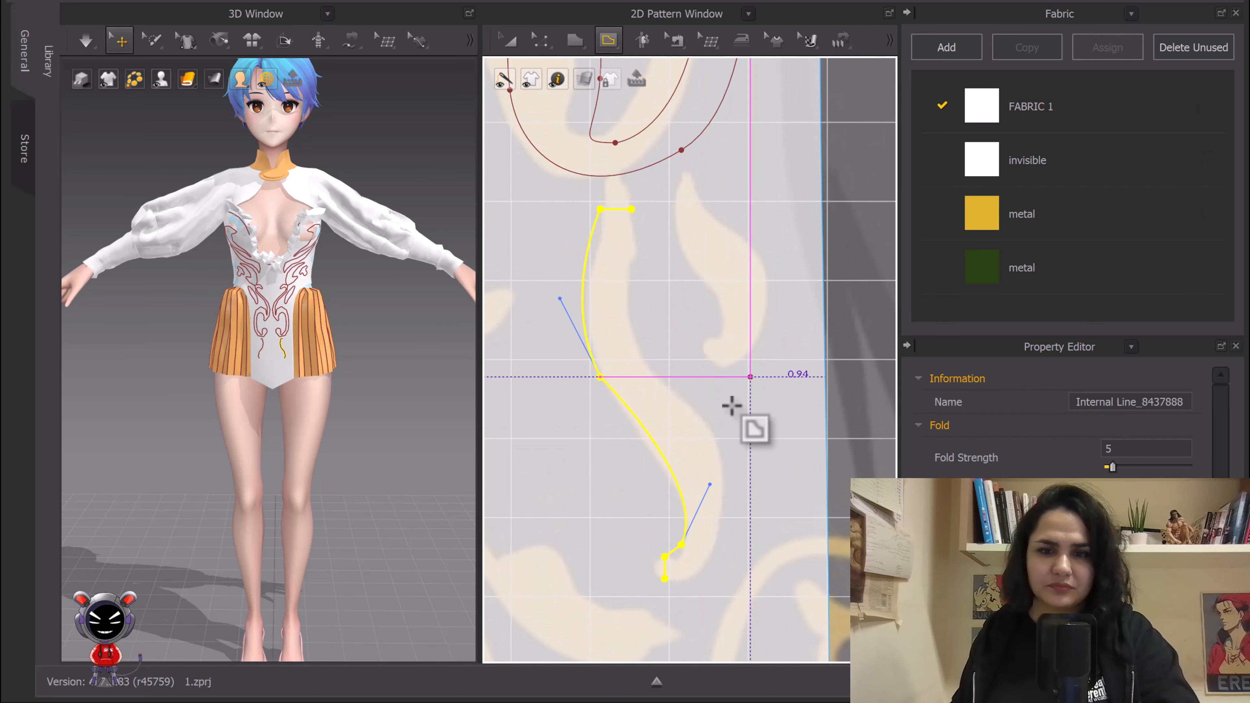
pyautogui.press('a')
pyautogui.press('z')
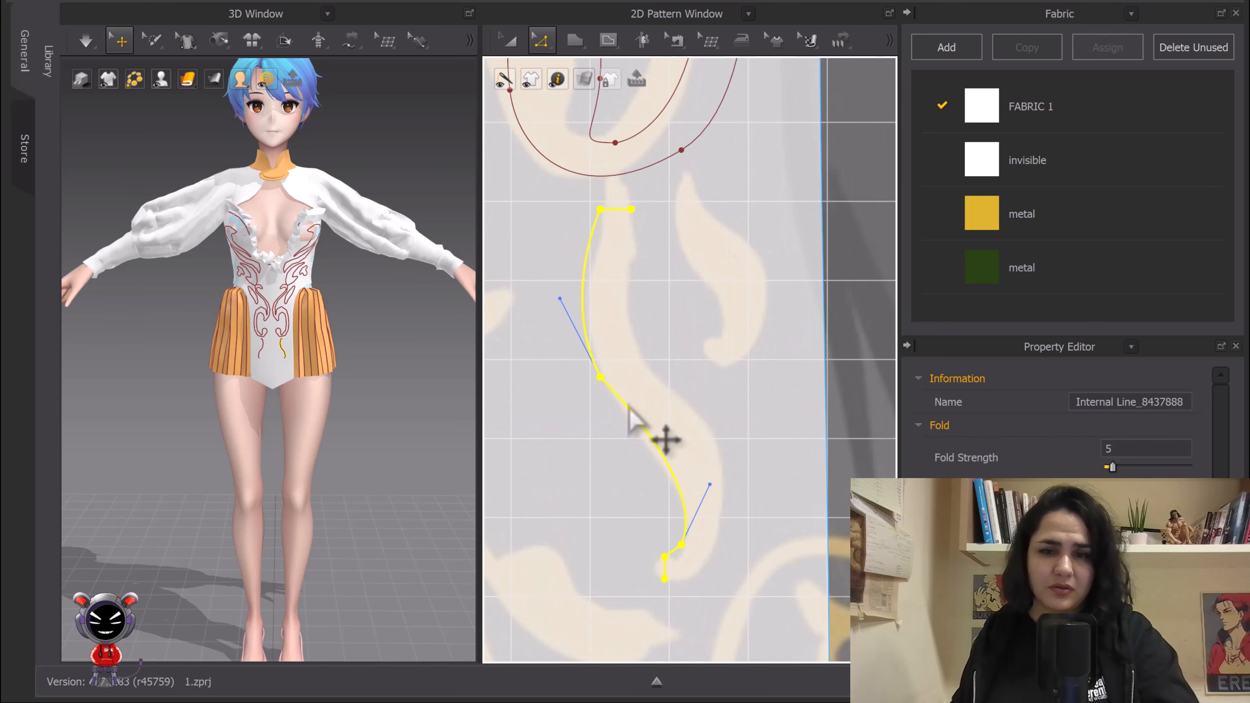
pyautogui.rightClick(629, 406)
pyautogui.click(600, 353)
pyautogui.press('a')
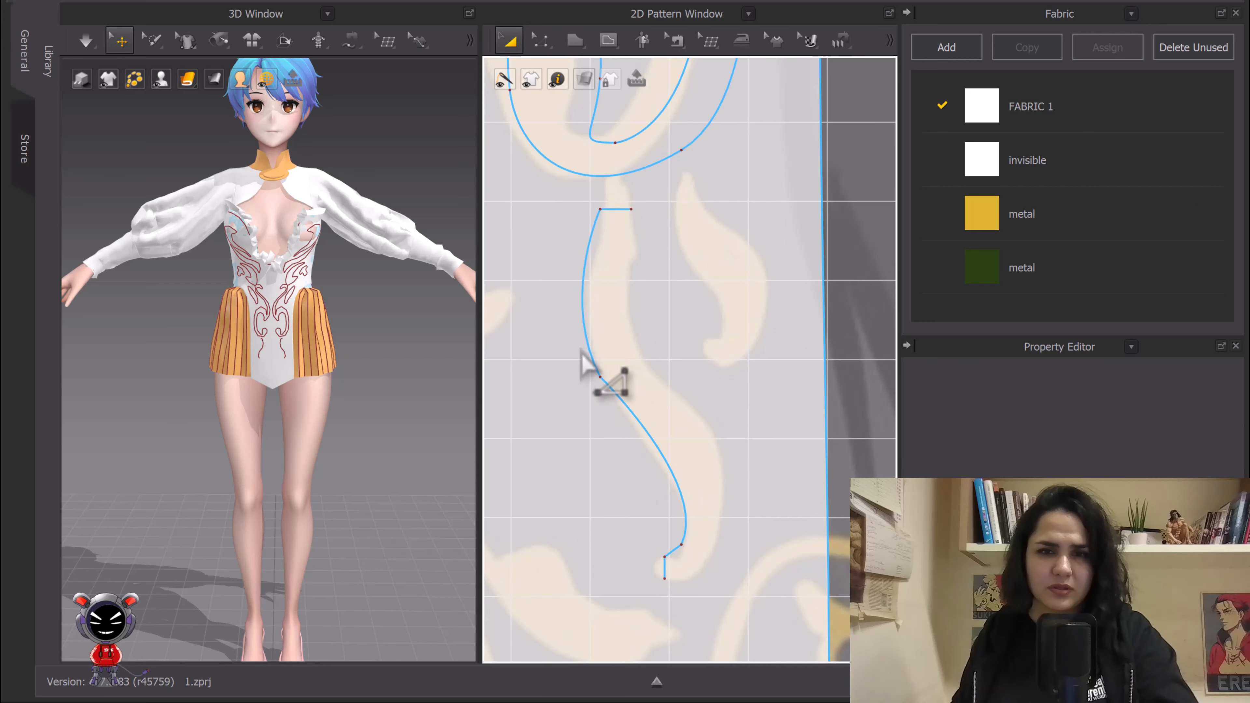
pyautogui.click(589, 348)
pyautogui.rightClick(590, 350)
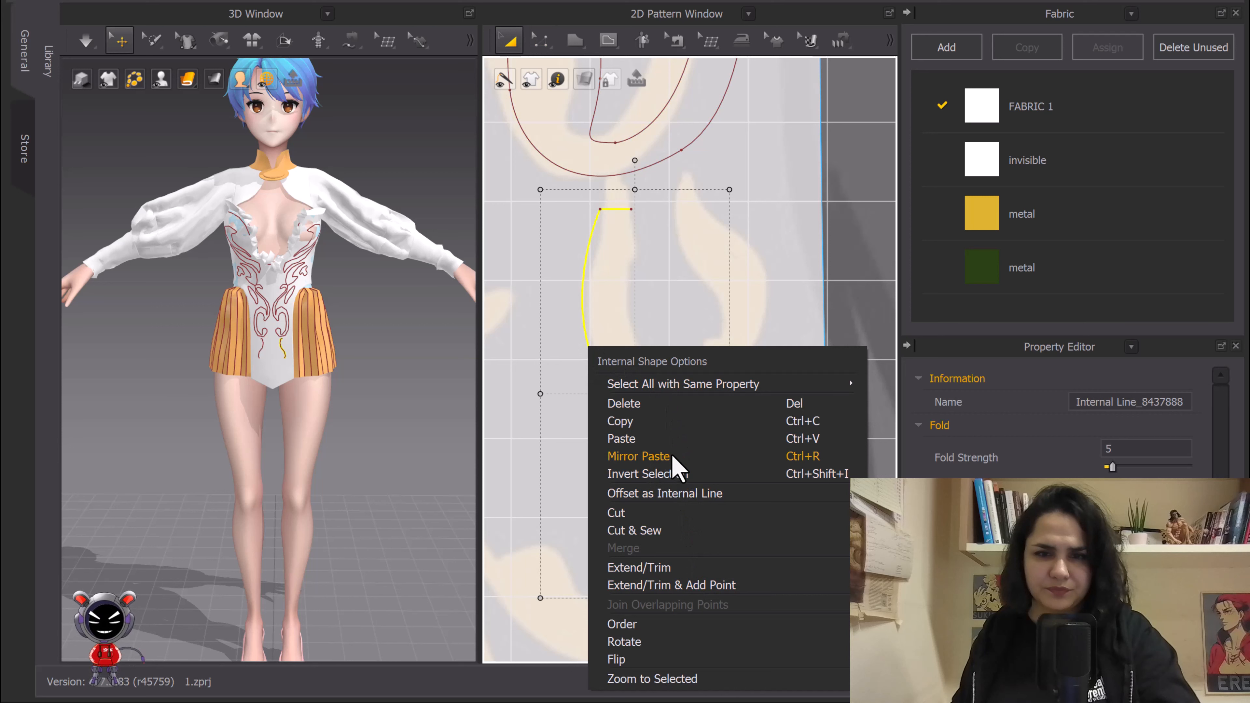
pyautogui.click(669, 500)
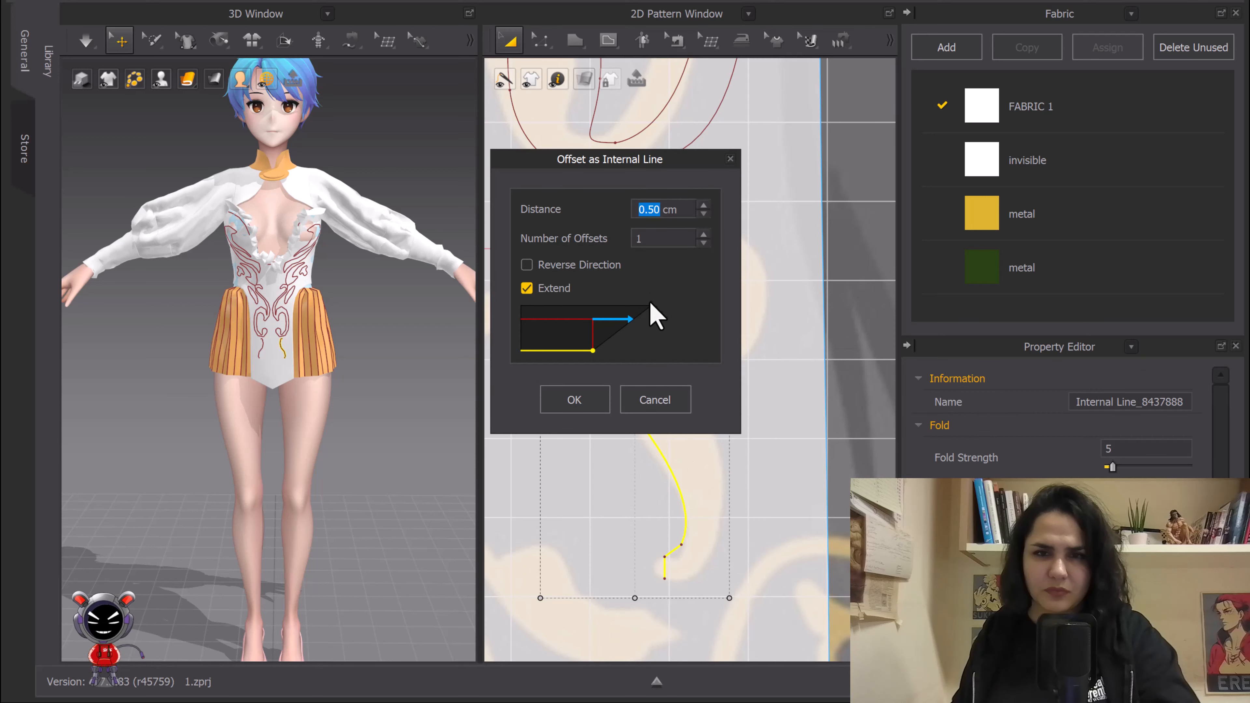
pyautogui.moveTo(659, 165); pyautogui.dragTo(438, 223)
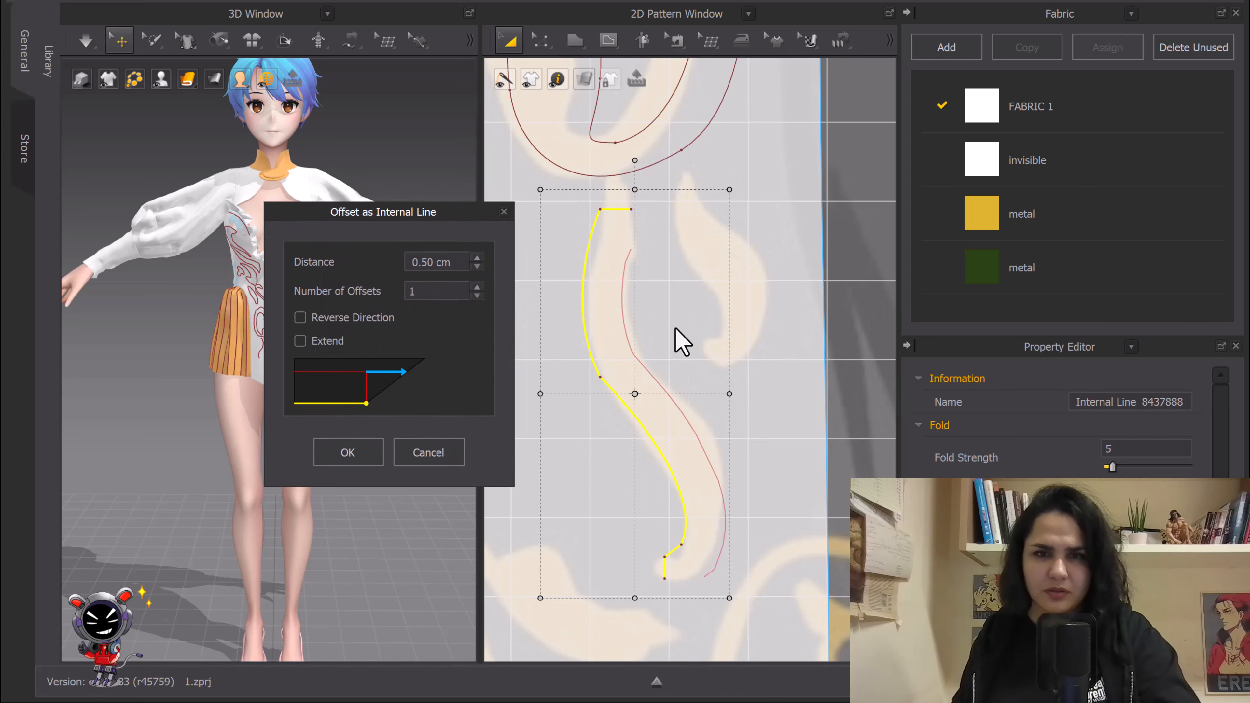
pyautogui.click(347, 452)
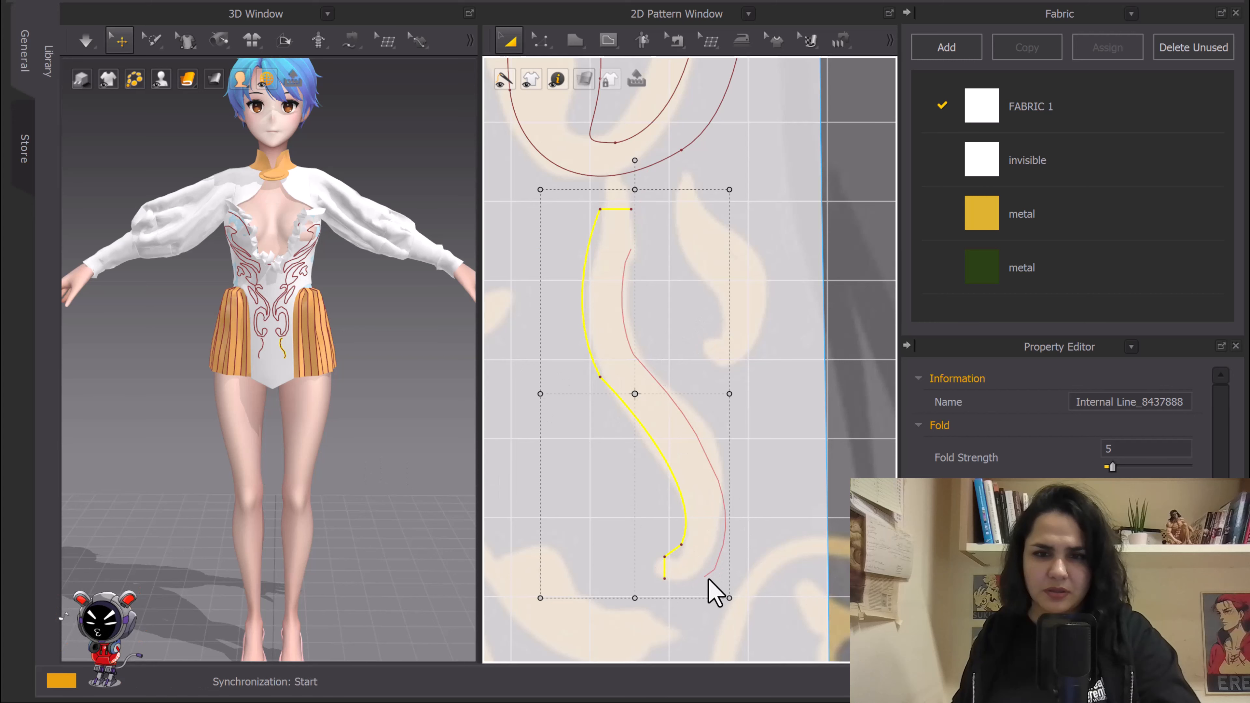
# Step: Draw a straight internal line about 0.5 cm long joining the upper ends of the S-shaped ornament's two side lines
pyautogui.click(718, 559)
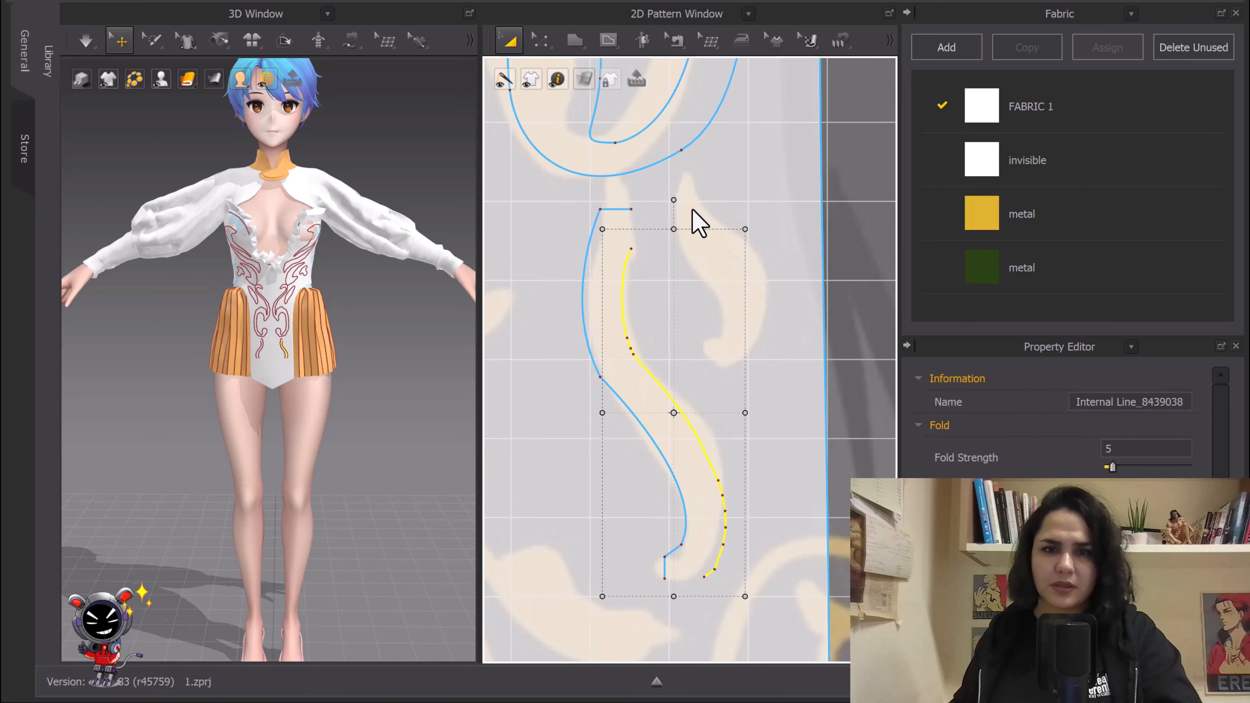
pyautogui.scroll(5, 592, 231)
pyautogui.press('g')
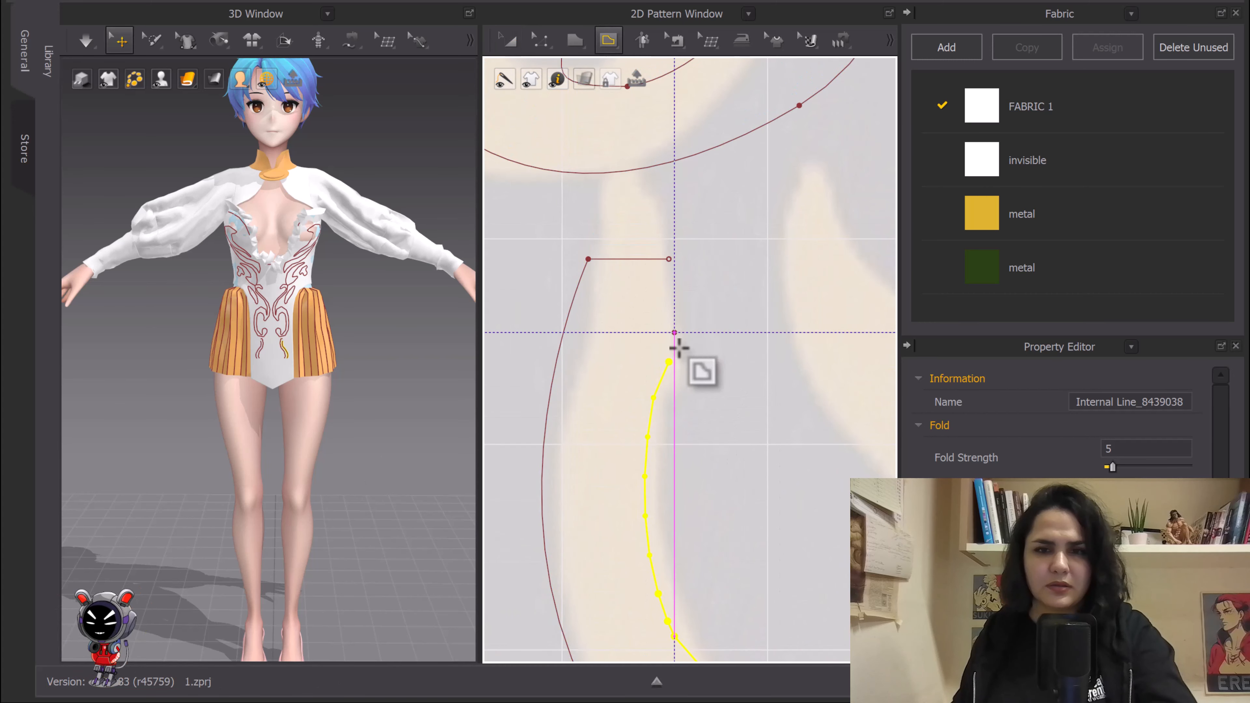
pyautogui.click(668, 362)
pyautogui.click(668, 259)
pyautogui.scroll(-4, 682, 324)
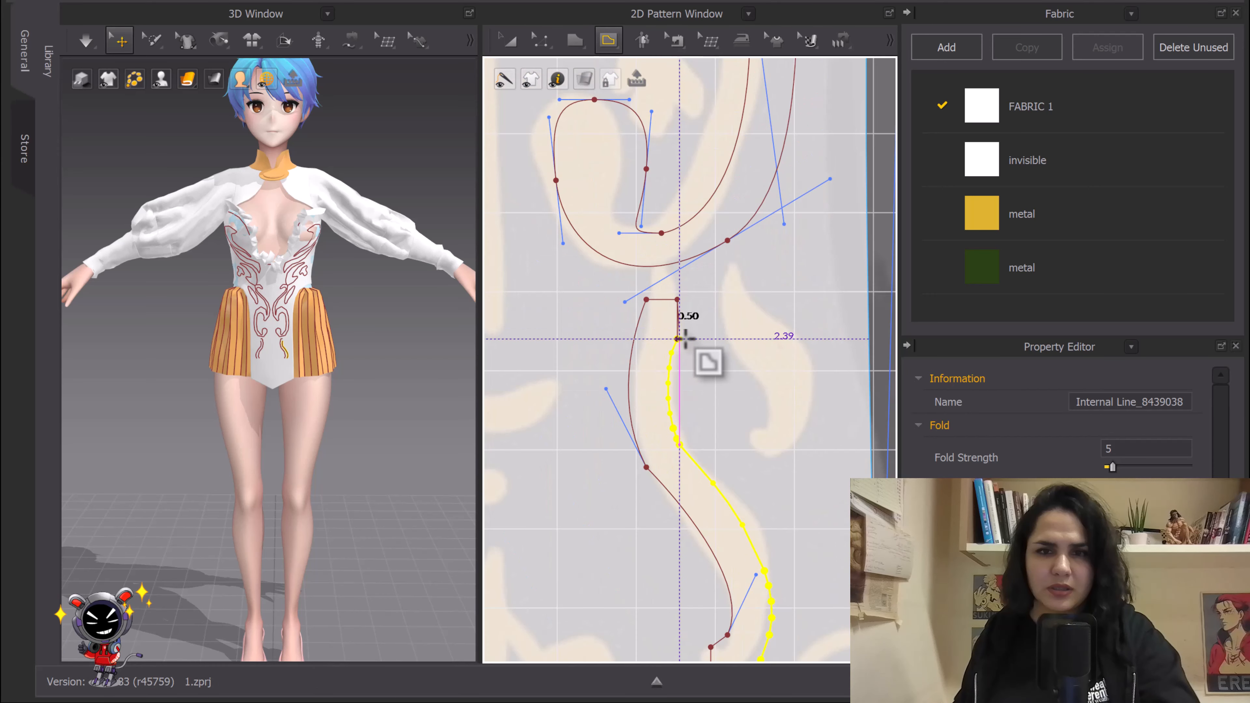
pyautogui.doubleClick(676, 300)
# Step: Close the lower end of the S-shaped ornament with a straight internal line between its two open endpoints
pyautogui.scroll(-2, 744, 317)
pyautogui.moveTo(744, 317); pyautogui.dragTo(717, 37, button='middle')
pyautogui.scroll(5, 720, 240)
pyautogui.click(716, 286)
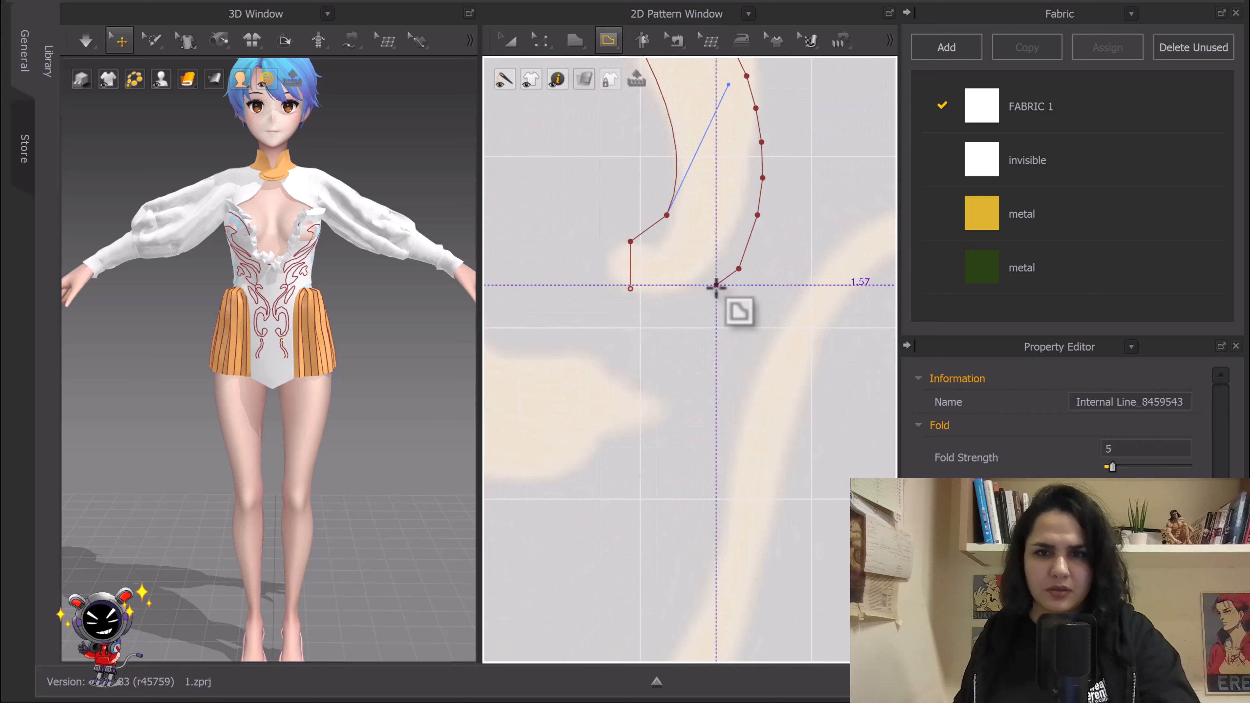
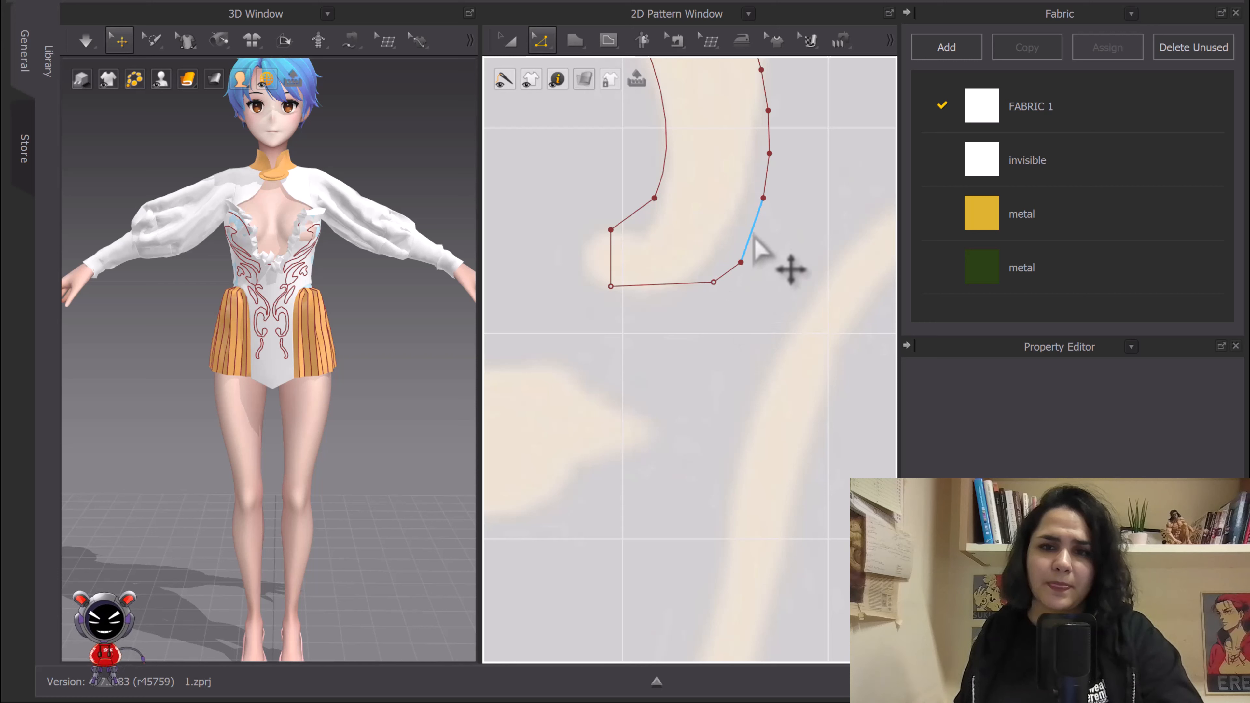
# Step: Join the overlapping points at both corners of the S-shaped ornament's lower end
pyautogui.moveTo(672, 184); pyautogui.dragTo(667, 277, button='middle')
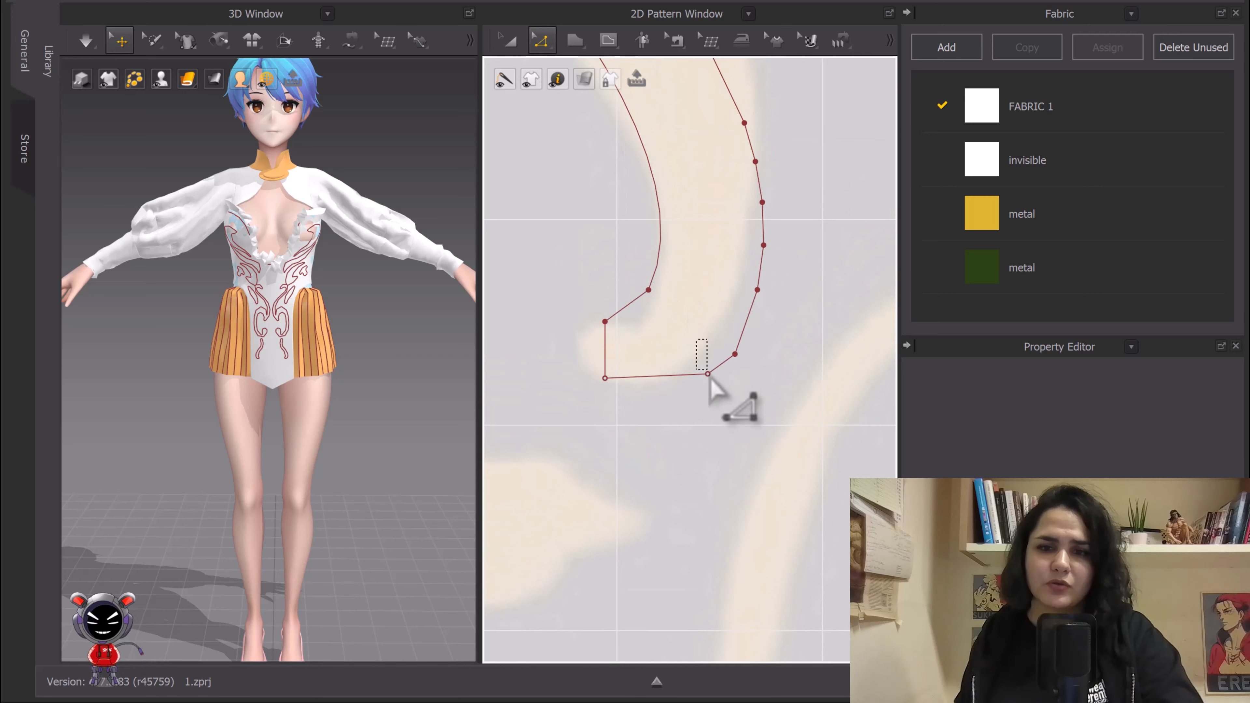
pyautogui.click(707, 376)
pyautogui.rightClick(708, 386)
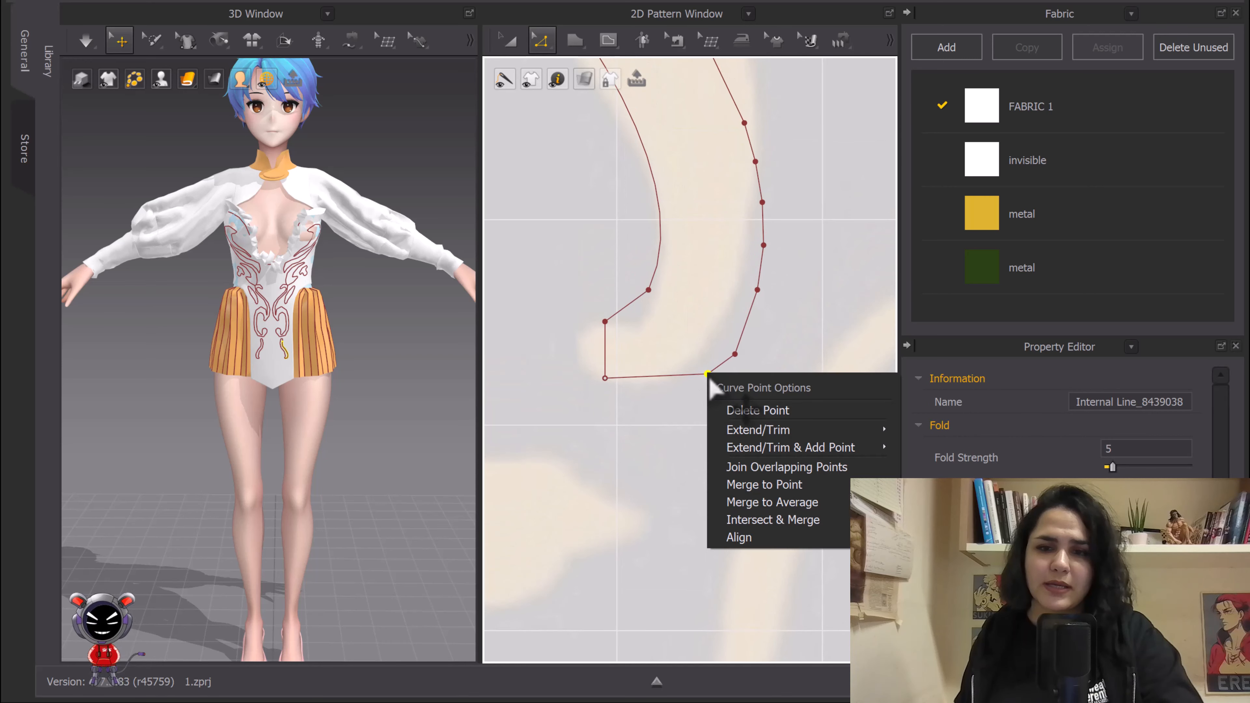
pyautogui.moveTo(759, 447)
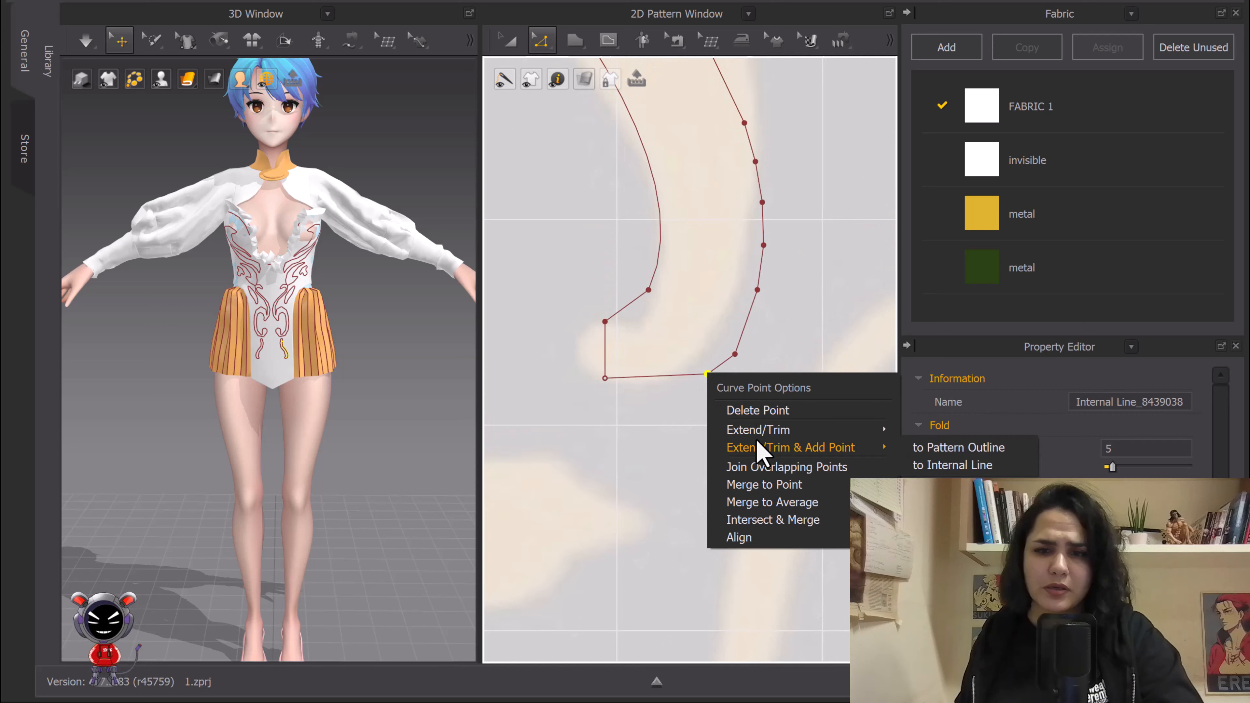
pyautogui.click(769, 468)
pyautogui.moveTo(584, 364); pyautogui.dragTo(629, 405)
pyautogui.rightClick(605, 379)
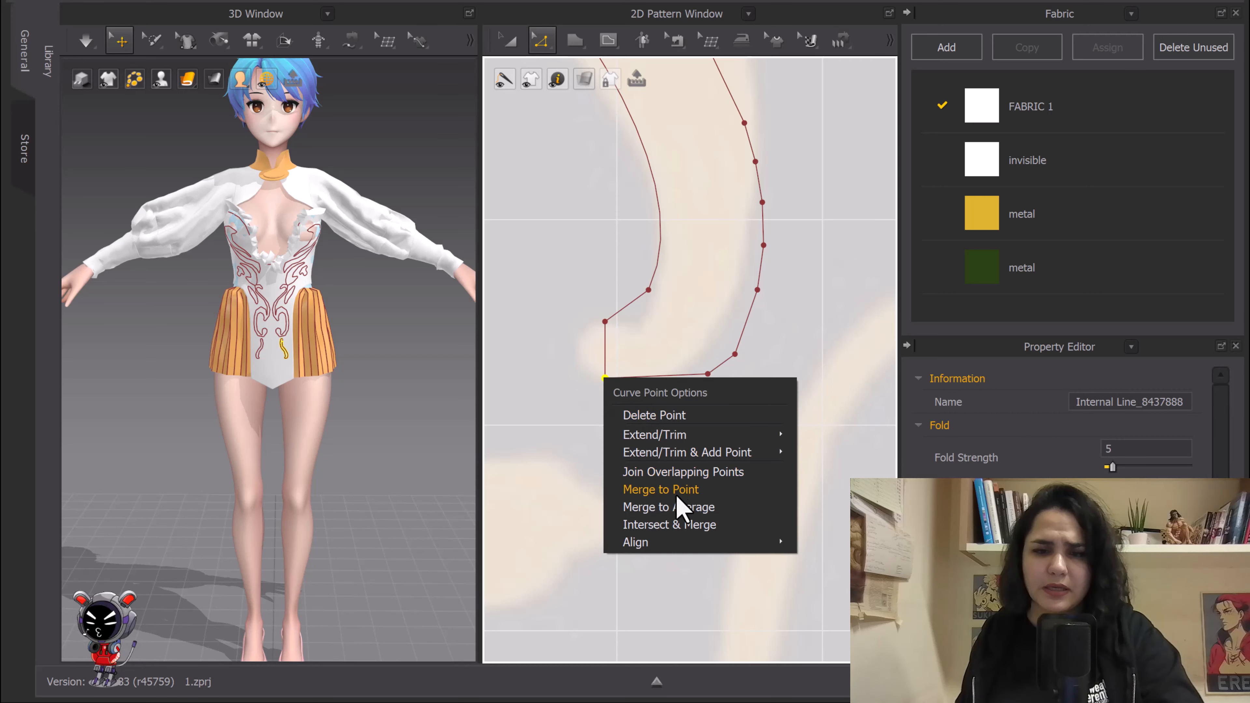
pyautogui.click(672, 473)
# Step: Bend the short end segment and the bottom segment of the ornament's lower tip outward to follow the reference drawing
pyautogui.scroll(-1, 621, 370)
pyautogui.moveTo(621, 370); pyautogui.dragTo(675, 454, button='middle')
pyautogui.press('c')
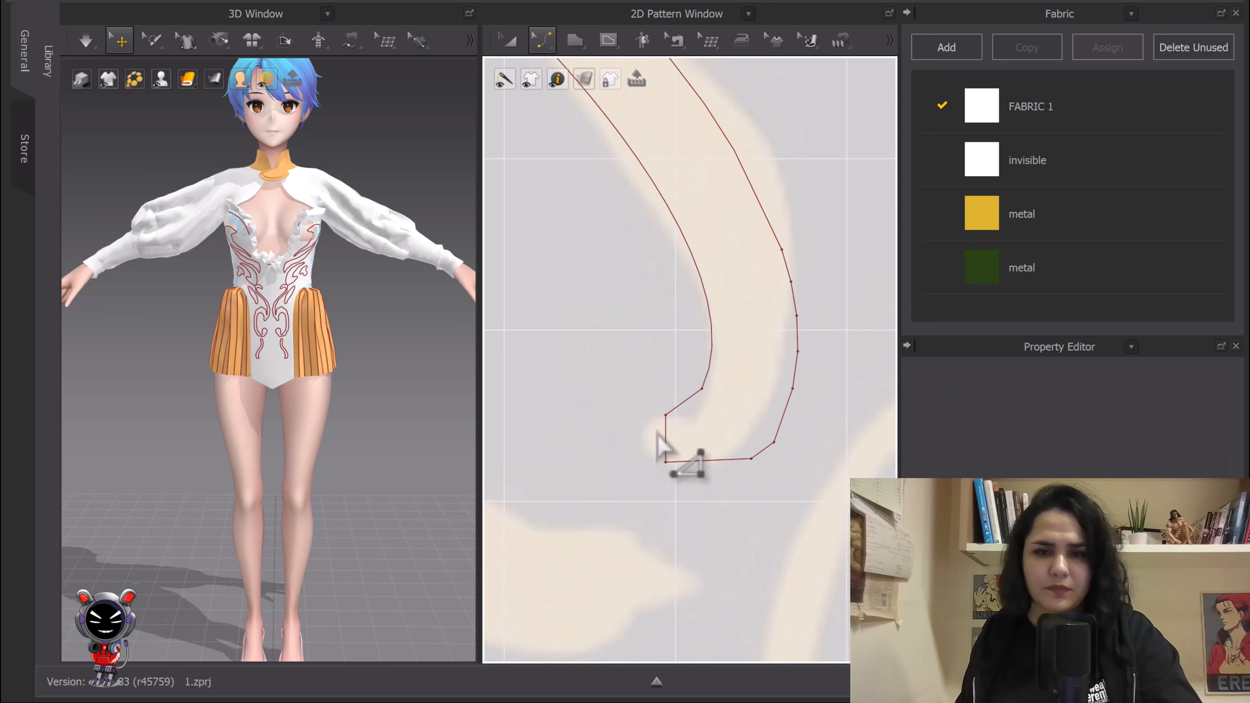
pyautogui.moveTo(665, 436); pyautogui.dragTo(641, 436)
pyautogui.moveTo(750, 433); pyautogui.dragTo(663, 426, button='middle')
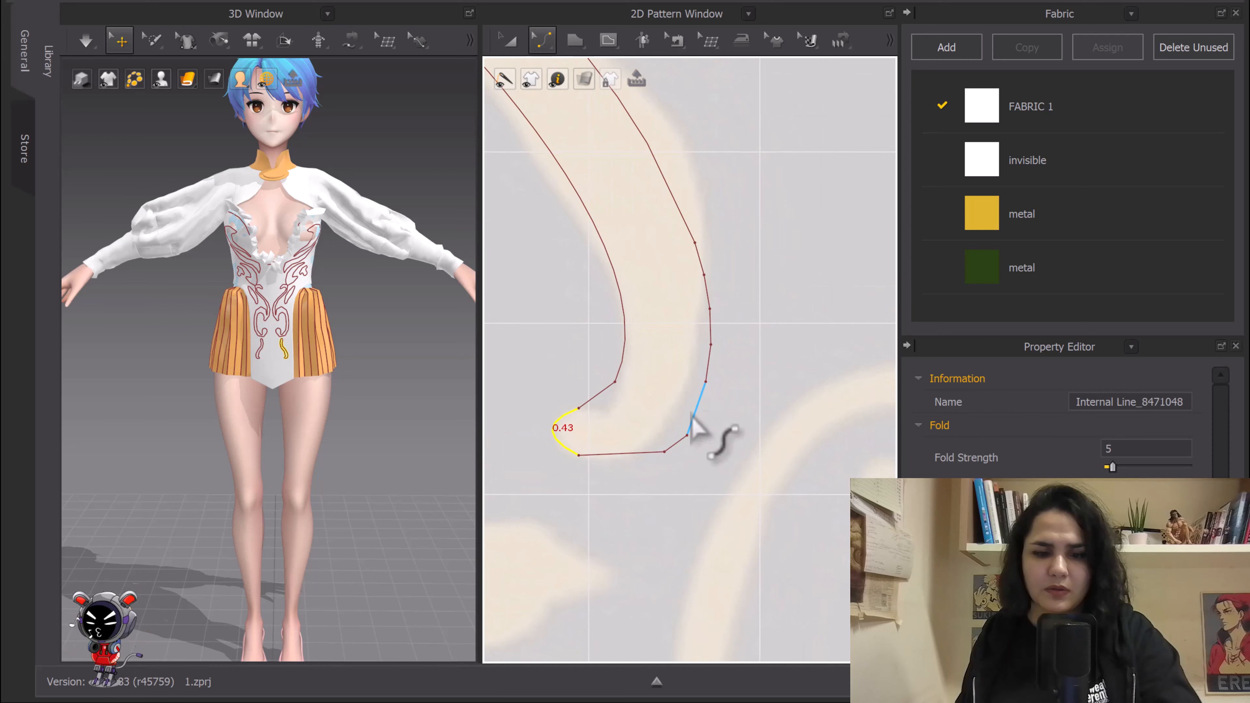
pyautogui.moveTo(723, 211); pyautogui.dragTo(659, 469)
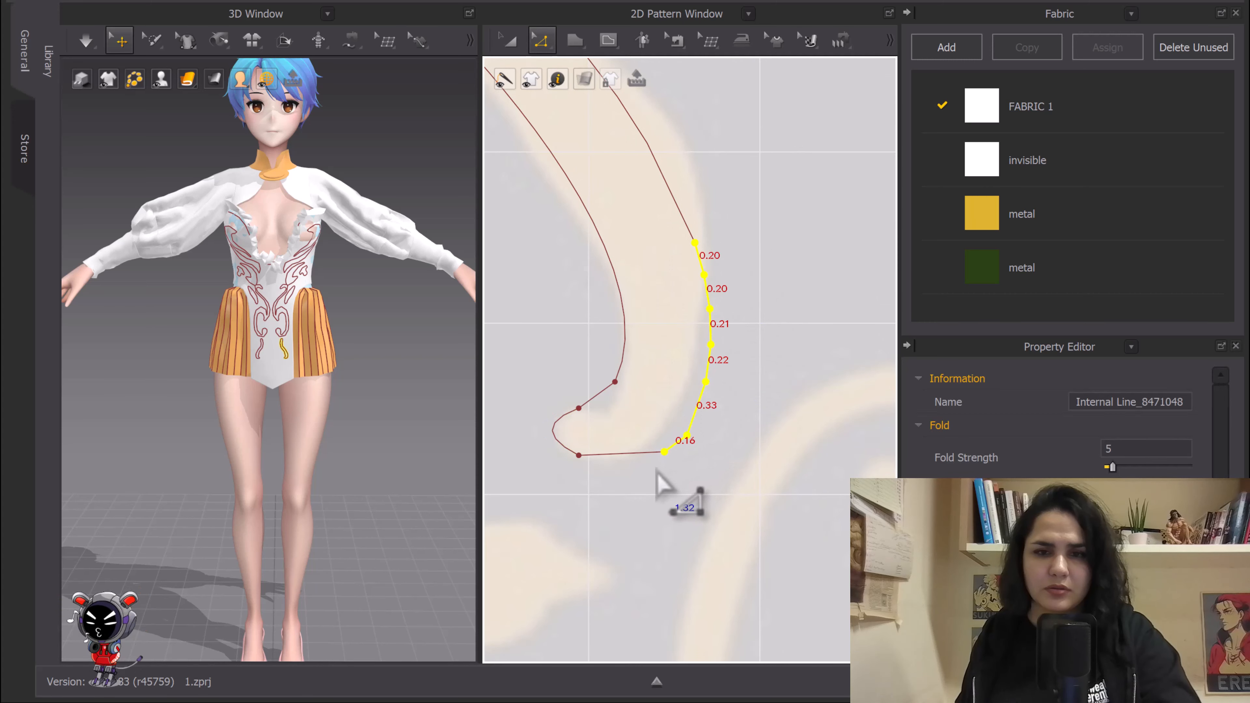
pyautogui.press('v')
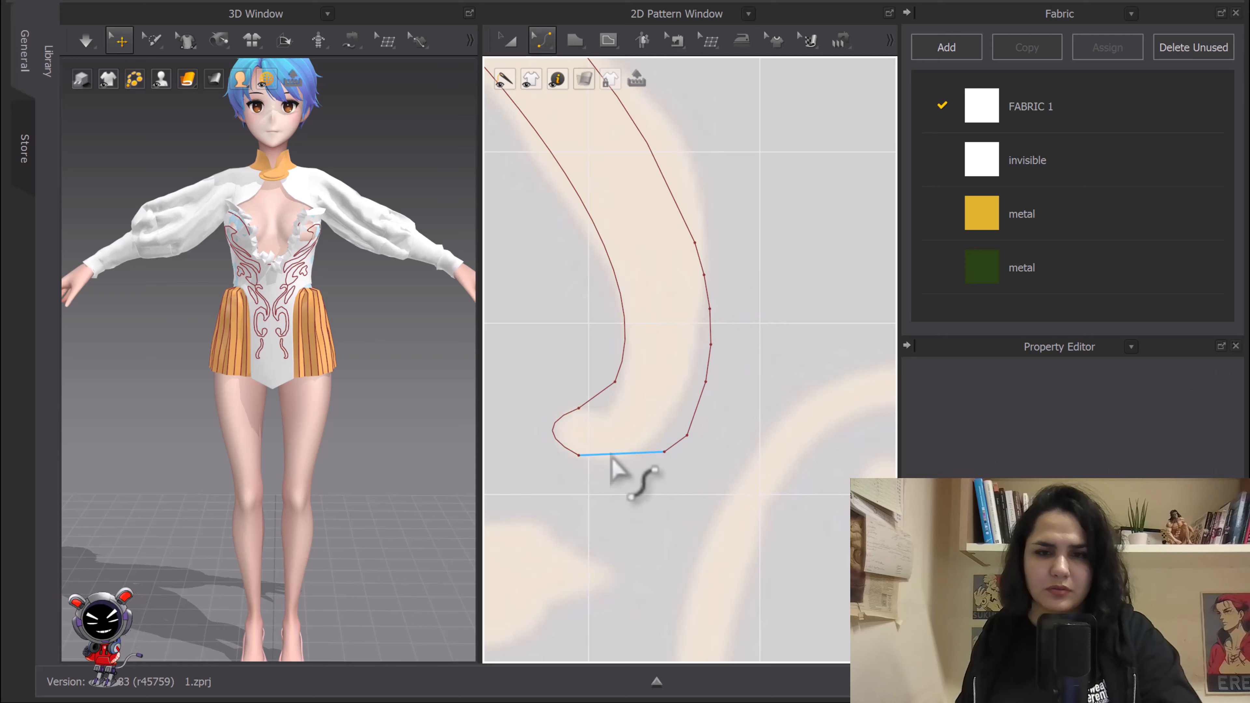
pyautogui.moveTo(610, 457); pyautogui.dragTo(616, 463)
pyautogui.moveTo(725, 441); pyautogui.dragTo(715, 480, button='right')
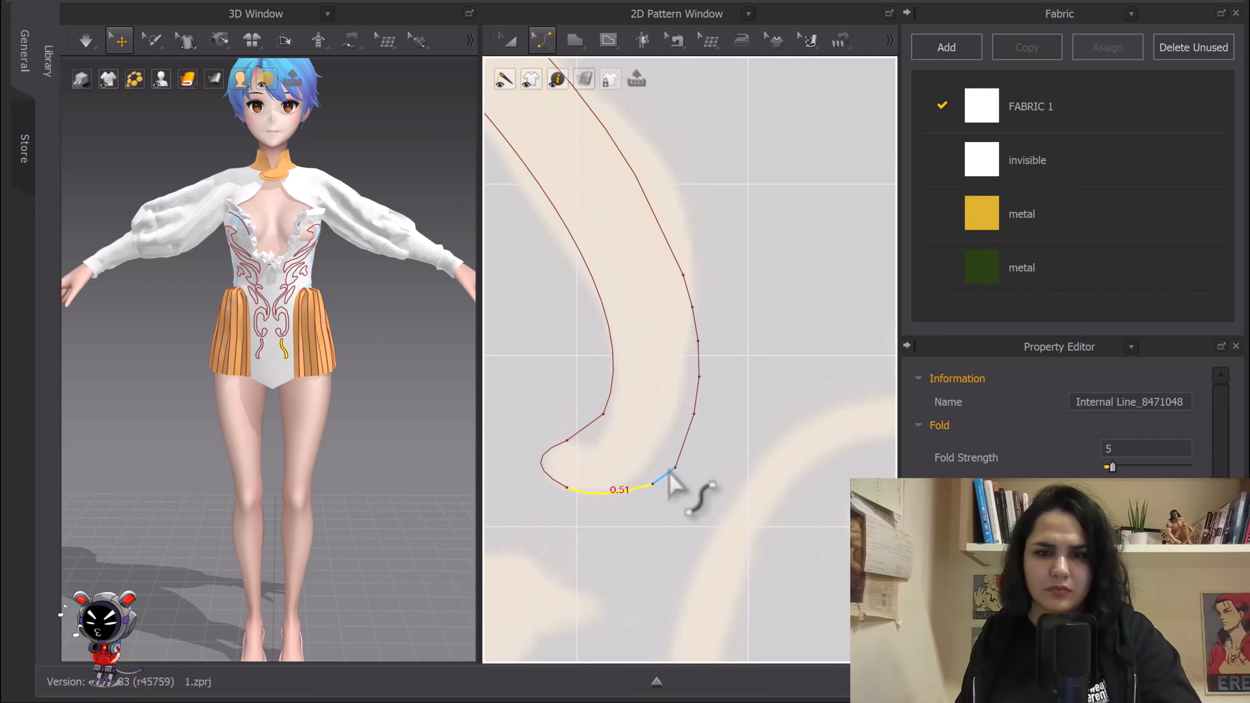
# Step: Round the outer corner beside the lower tip with Smooth Curve
pyautogui.scroll(1, 698, 489)
pyautogui.click(545, 44)
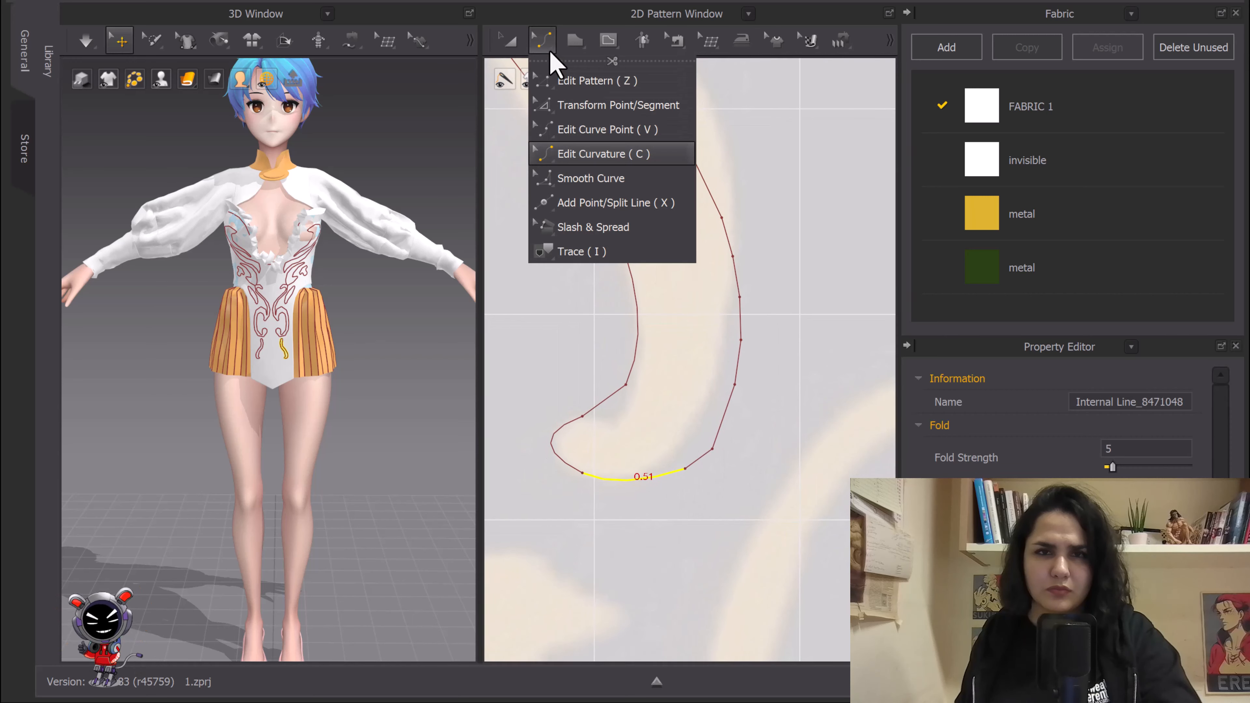
pyautogui.click(588, 181)
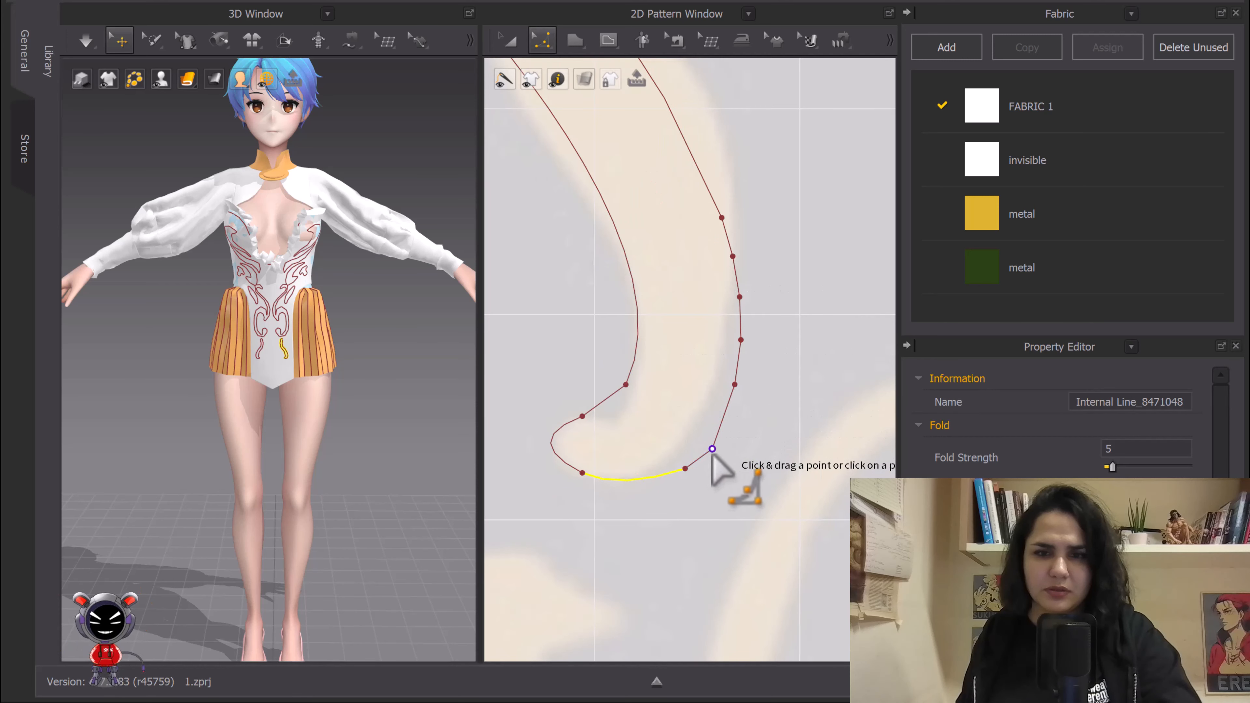
pyautogui.moveTo(712, 448); pyautogui.dragTo(675, 419)
# Step: Convert the row of points along the ornament's outer lower bend to curve points
pyautogui.press('z')
pyautogui.moveTo(750, 310); pyautogui.dragTo(684, 348, button='middle')
pyautogui.moveTo(691, 197); pyautogui.dragTo(675, 331)
pyautogui.moveTo(632, 455); pyautogui.dragTo(632, 455)
pyautogui.moveTo(716, 201); pyautogui.dragTo(649, 458)
pyautogui.rightClick(660, 456)
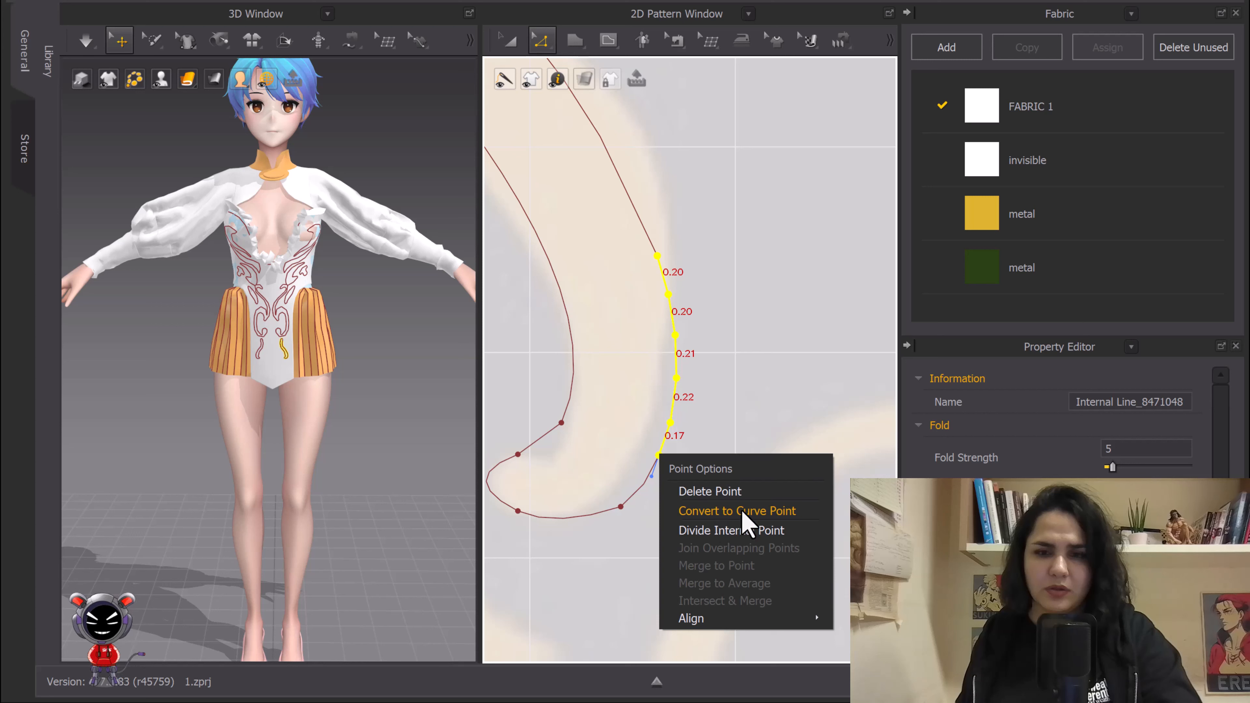
pyautogui.click(762, 517)
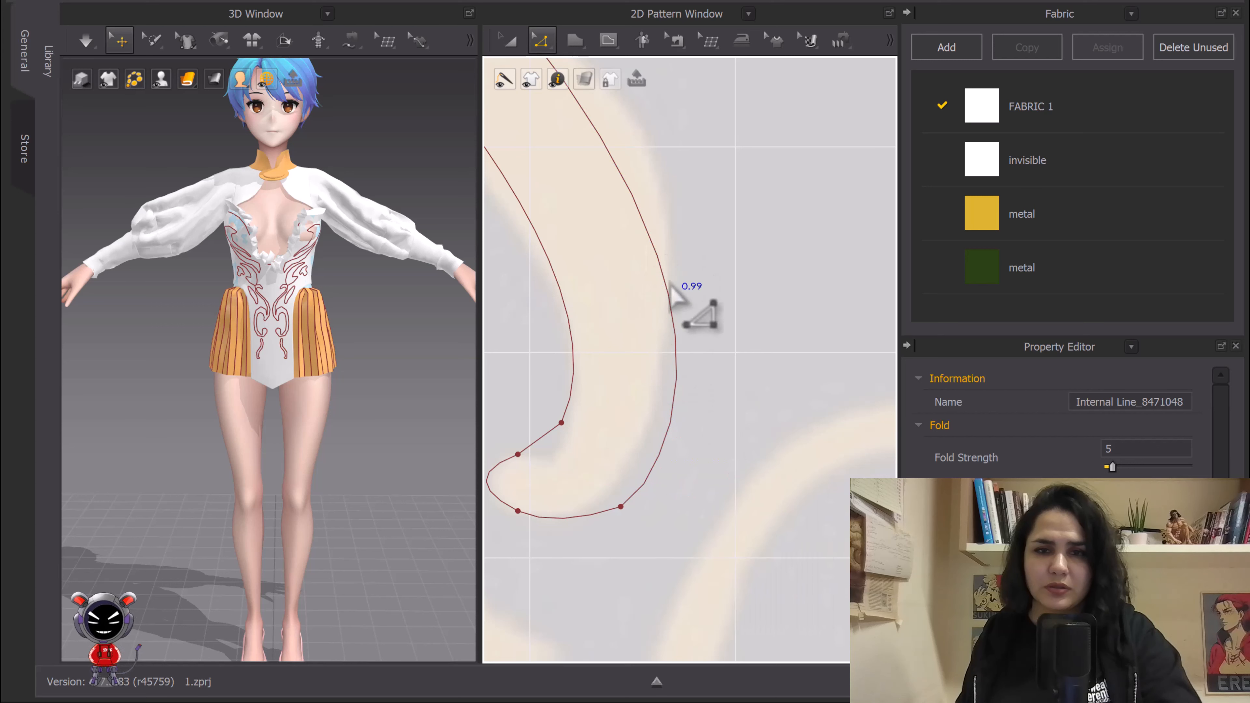
# Step: Convert the upper two of the three clustered points at the inner line's middle bend to curve points
pyautogui.scroll(-1, 636, 279)
pyautogui.moveTo(645, 237); pyautogui.dragTo(665, 303, button='middle')
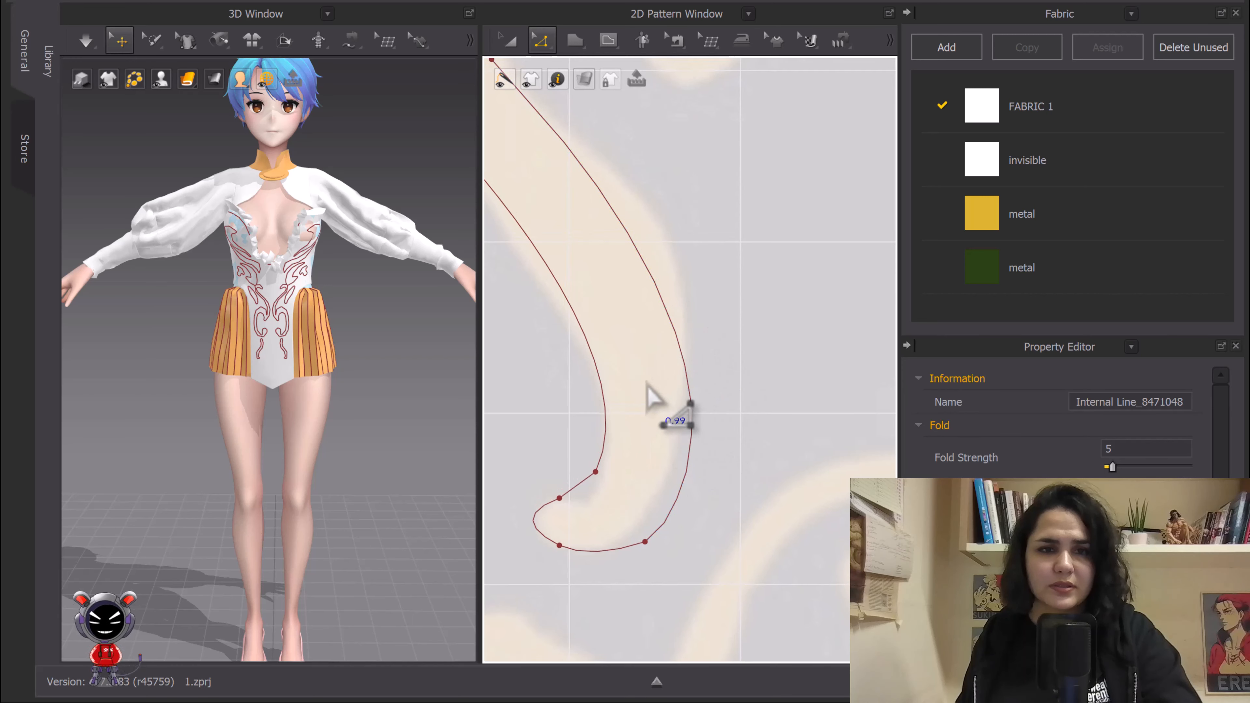
pyautogui.press('space')
pyautogui.press('space')
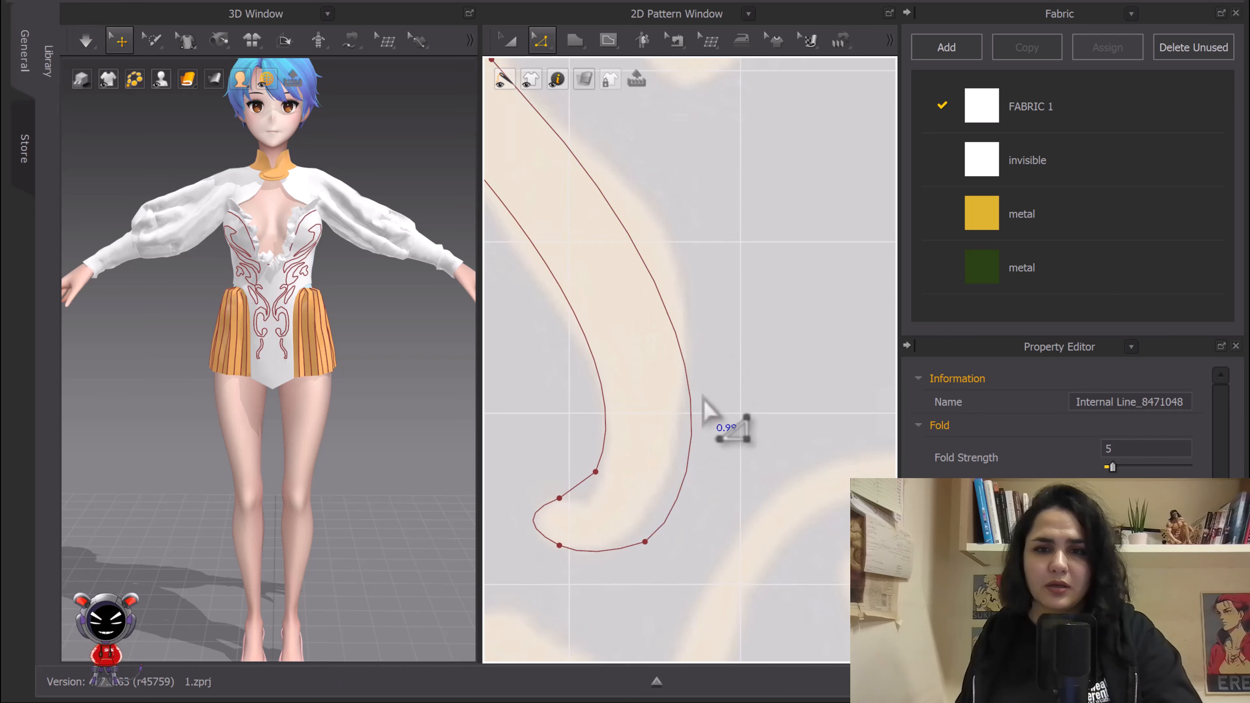
pyautogui.scroll(-2, 673, 353)
pyautogui.moveTo(672, 354); pyautogui.dragTo(699, 376, button='middle')
pyautogui.scroll(1, 689, 354)
pyautogui.moveTo(581, 153); pyautogui.dragTo(648, 370, button='middle')
pyautogui.moveTo(641, 316); pyautogui.dragTo(645, 327, button='middle')
pyautogui.scroll(2, 642, 327)
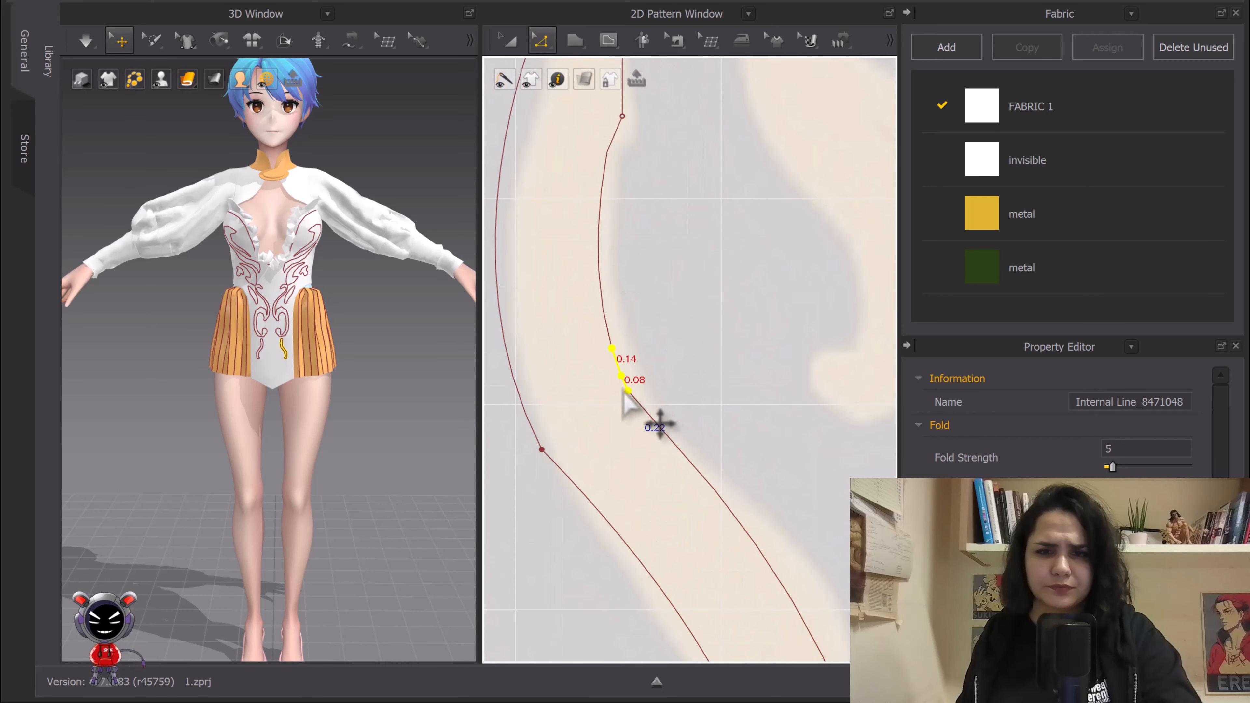
pyautogui.rightClick(621, 377)
pyautogui.click(681, 452)
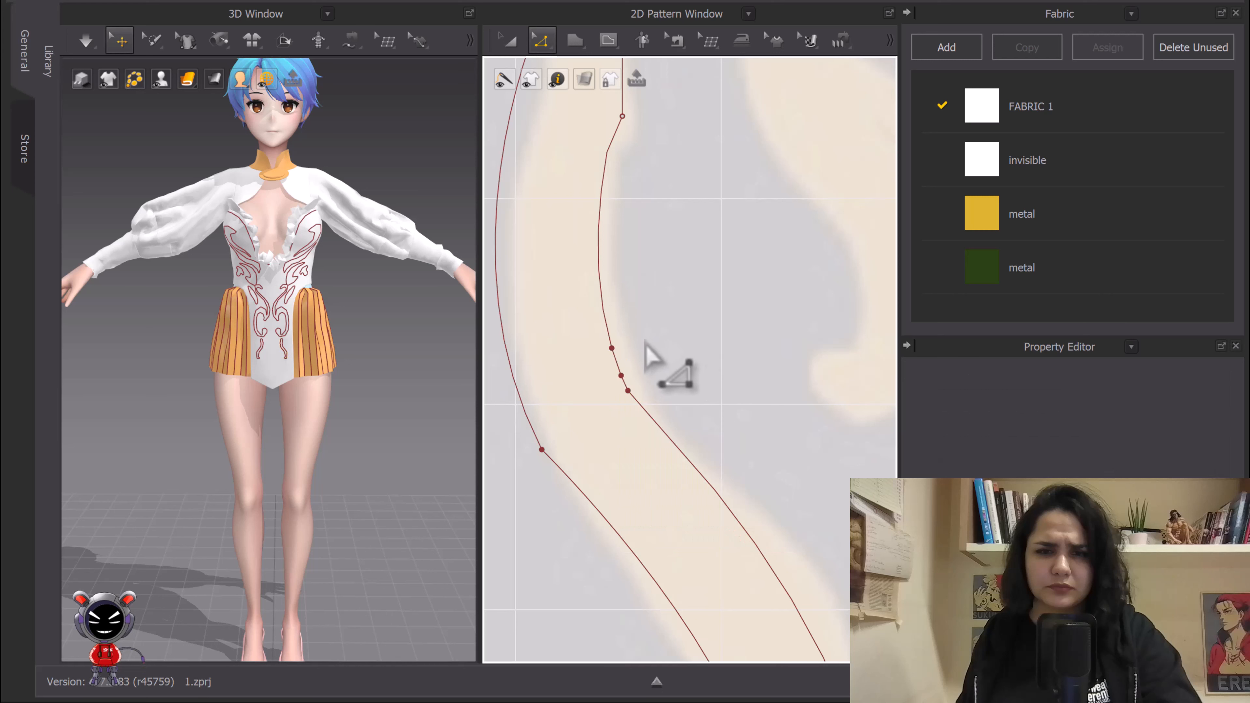
pyautogui.moveTo(637, 306); pyautogui.dragTo(606, 384)
pyautogui.rightClick(621, 377)
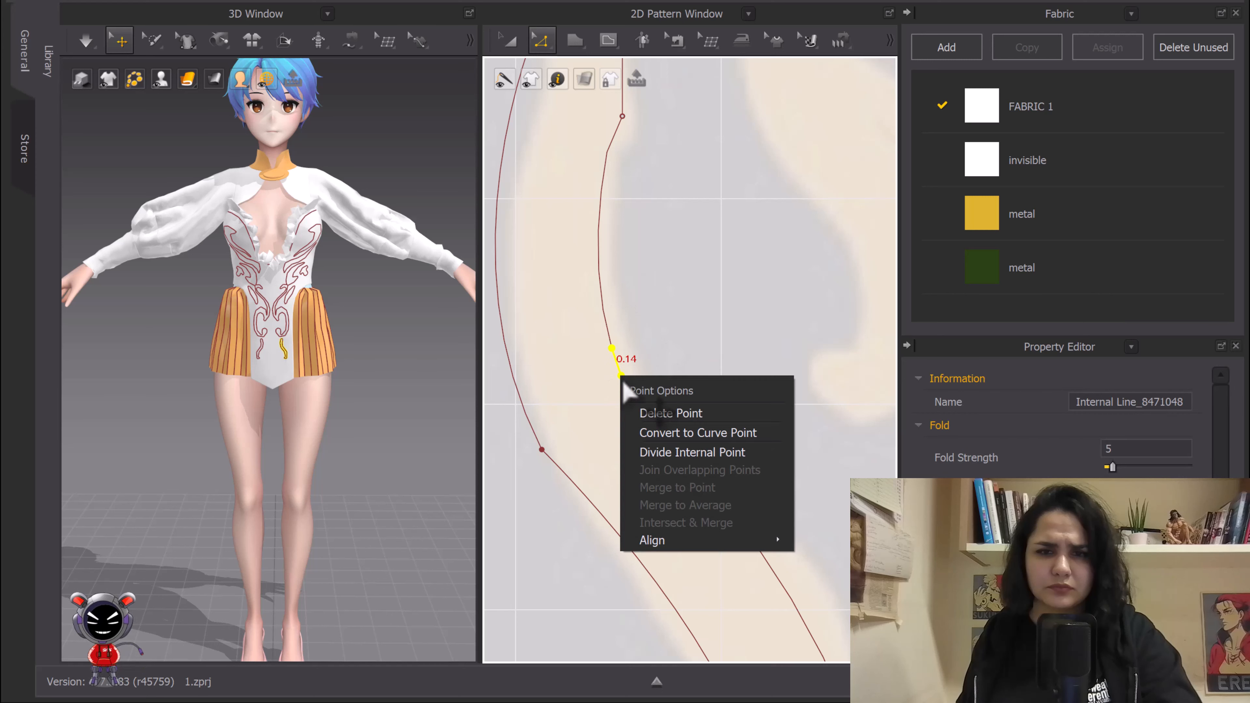
pyautogui.click(696, 432)
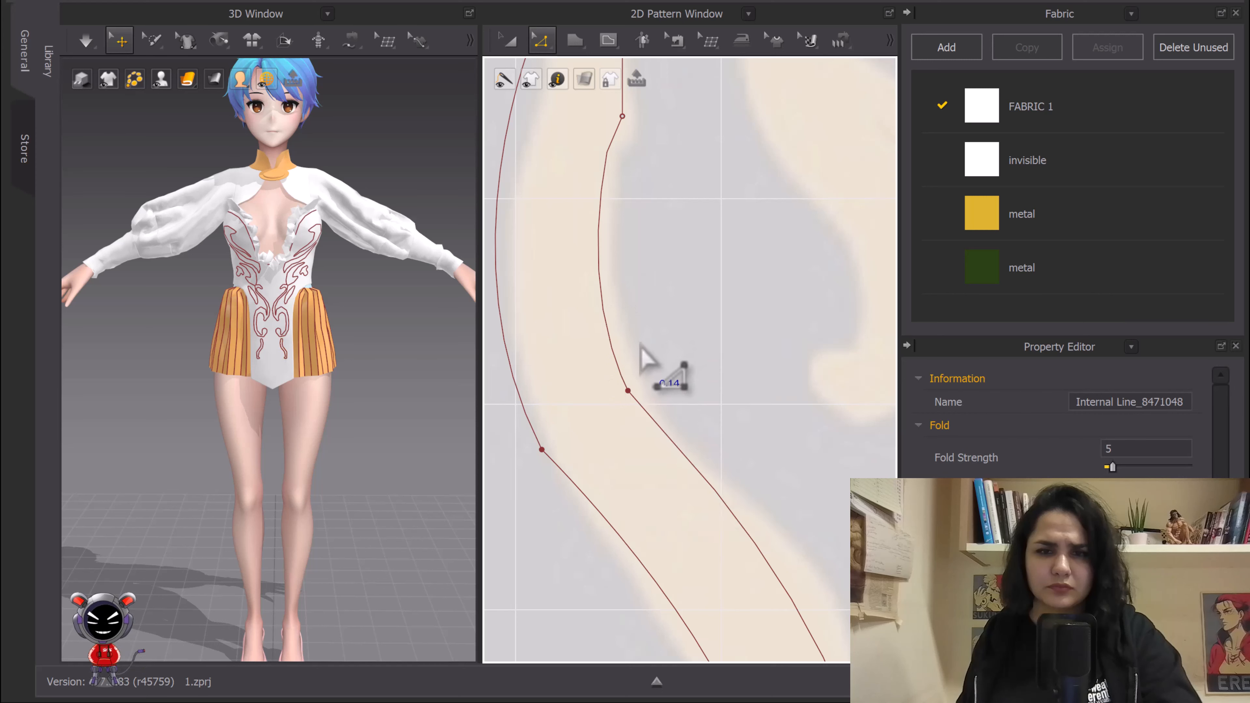
# Step: Smooth the remaining corner points on both side lines at the ornament's middle bend with Smooth Curve
pyautogui.click(558, 42)
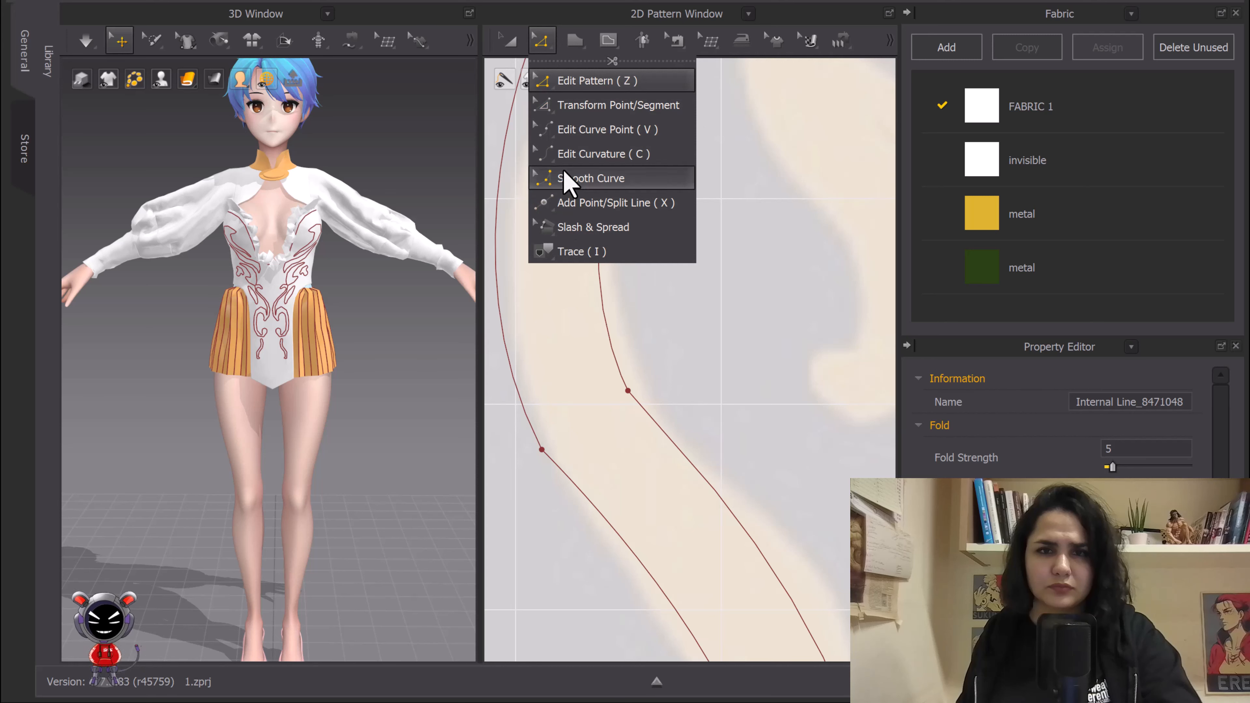
pyautogui.click(590, 179)
pyautogui.click(629, 389)
pyautogui.scroll(-2, 551, 468)
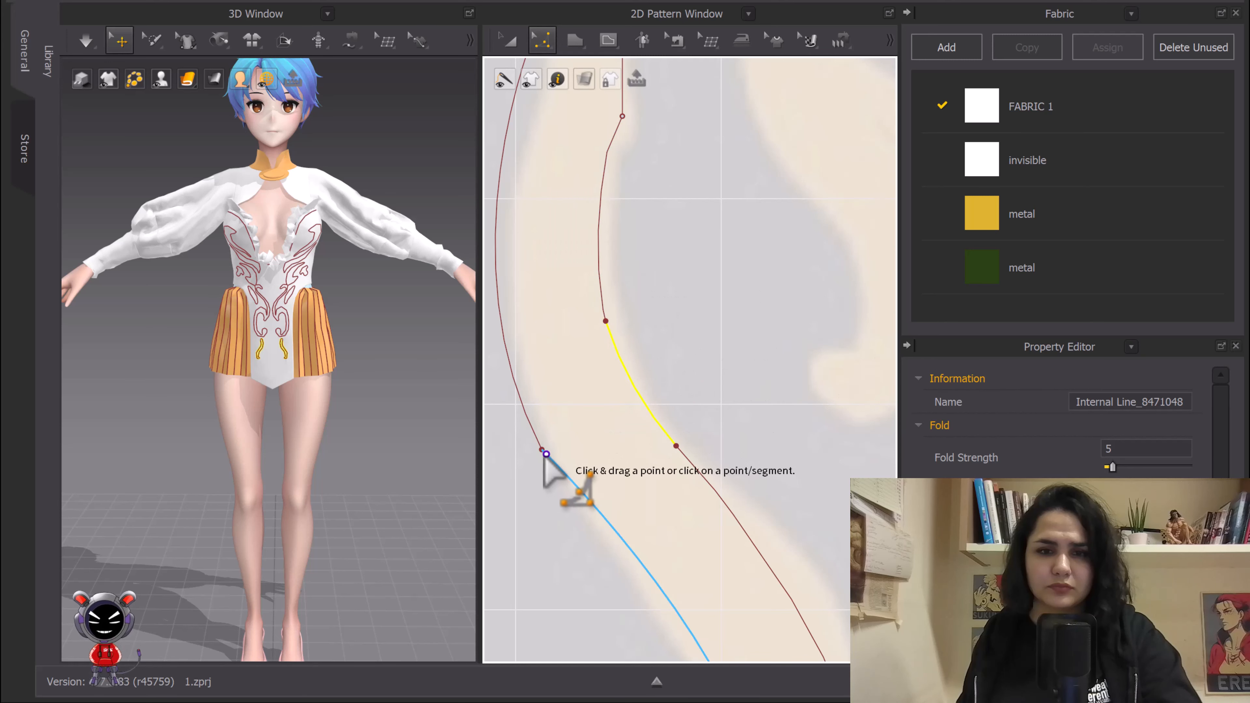
pyautogui.scroll(-3, 575, 347)
pyautogui.scroll(-3, 578, 353)
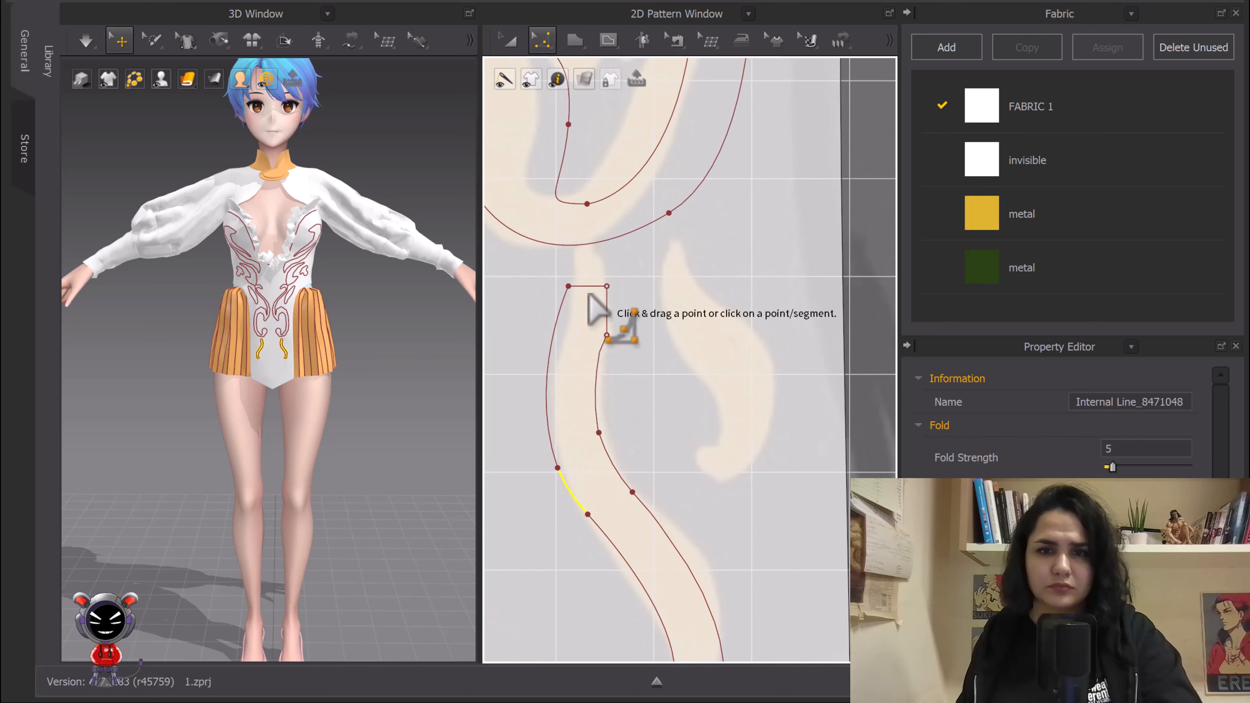
# Step: Bow the ornament's short upper side segment slightly outward and pull its top segment up into a rounded tip
pyautogui.scroll(4, 592, 295)
pyautogui.press('c')
pyautogui.moveTo(635, 357)
pyautogui.mouseDown()
pyautogui.moveTo(655, 361)
pyautogui.moveTo(650, 352)
pyautogui.mouseUp()
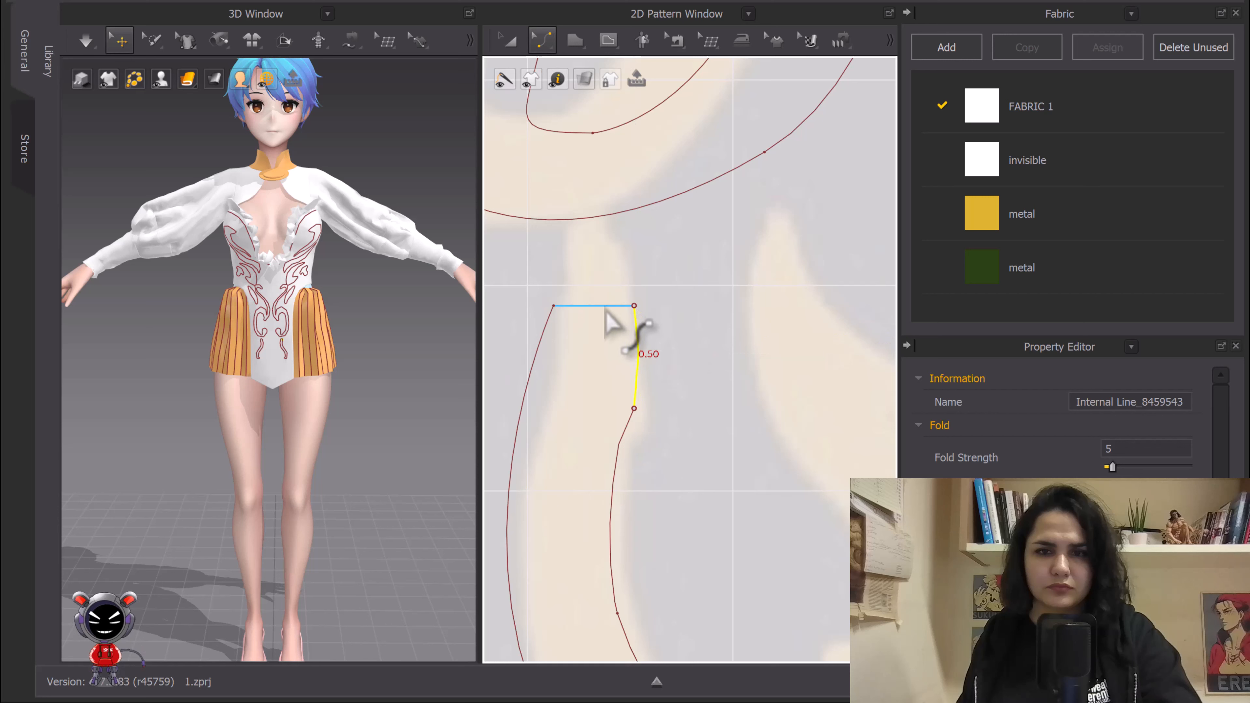
pyautogui.moveTo(611, 306); pyautogui.dragTo(599, 265)
pyautogui.scroll(-3, 604, 276)
pyautogui.moveTo(628, 340); pyautogui.dragTo(648, 280, button='middle')
pyautogui.scroll(3, 639, 240)
pyautogui.click(536, 43)
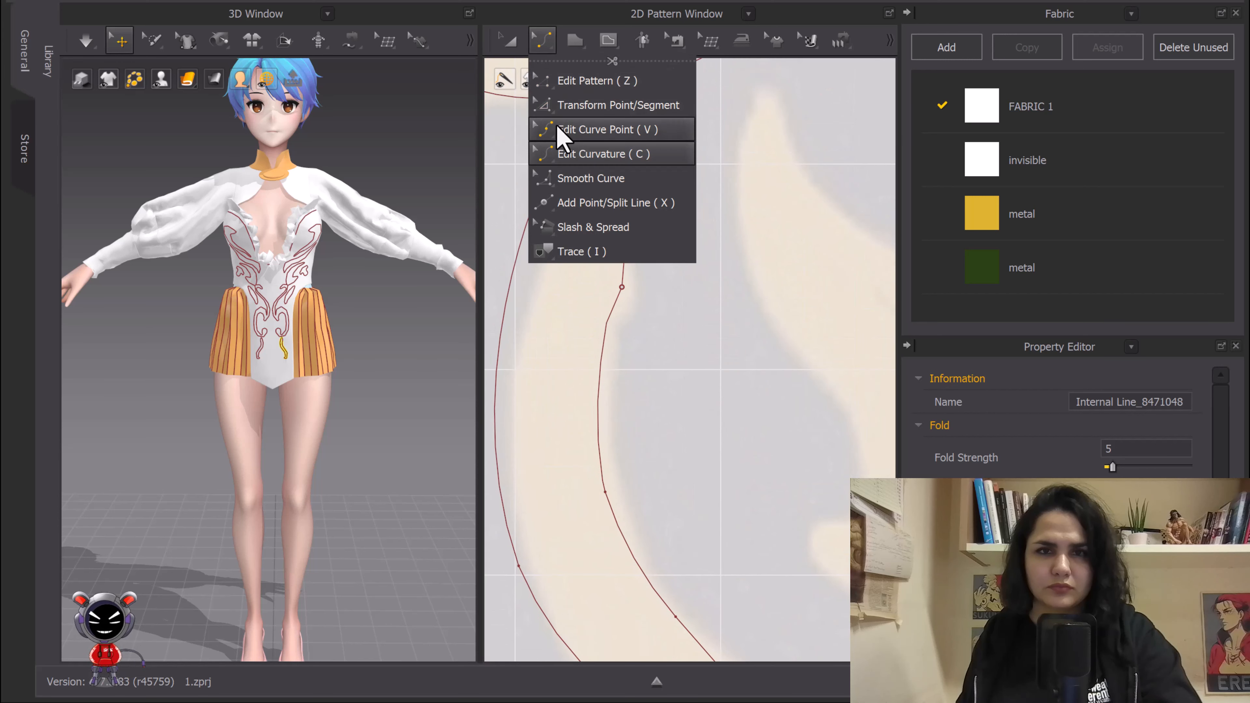
pyautogui.click(570, 178)
pyautogui.click(576, 284)
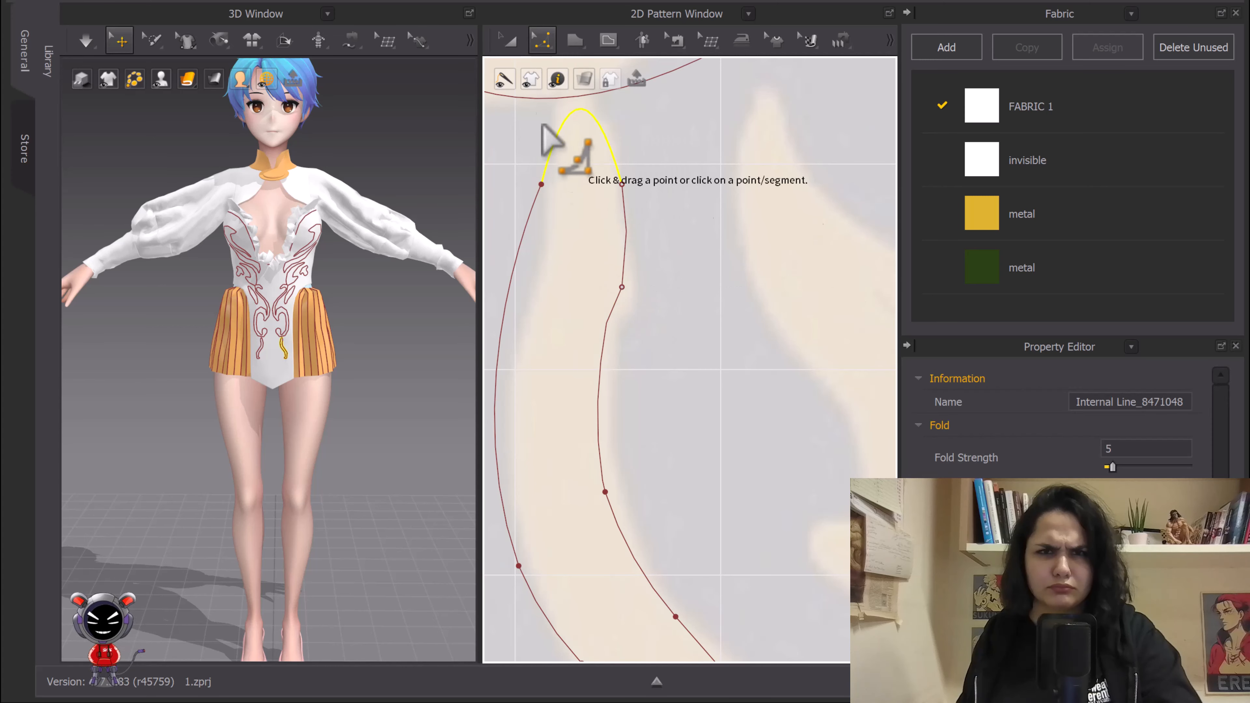
pyautogui.click(541, 42)
pyautogui.click(575, 180)
pyautogui.scroll(-6, 640, 320)
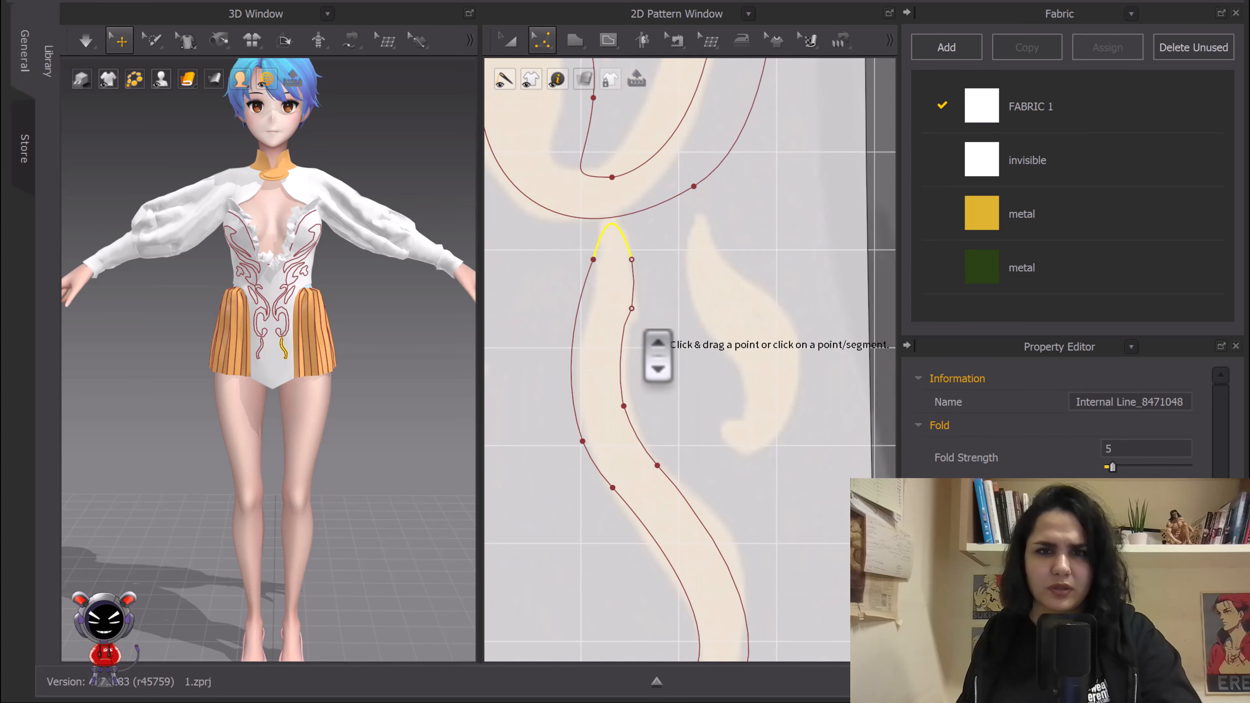
pyautogui.moveTo(645, 309); pyautogui.dragTo(709, 244, button='middle')
pyautogui.scroll(3, 670, 255)
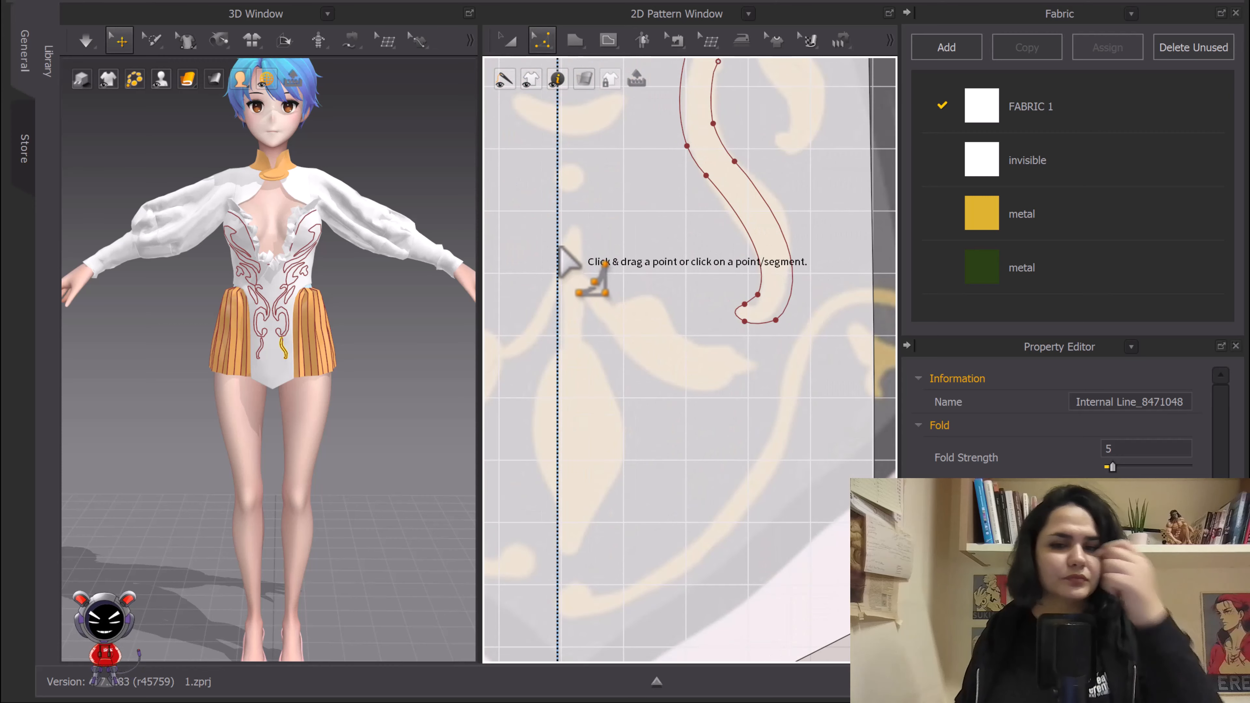
pyautogui.scroll(-4, 613, 314)
pyautogui.moveTo(630, 357)
pyautogui.mouseDown(button='middle')
pyautogui.moveTo(607, 336)
pyautogui.moveTo(632, 369)
pyautogui.moveTo(650, 345)
pyautogui.mouseUp(button='middle')
# Step: Move the front bodice pattern piece, with its internal lines, diagonally up and to the right over the reference drawing
pyautogui.click(510, 42)
pyautogui.scroll(3, 666, 383)
pyautogui.scroll(-2, 650, 344)
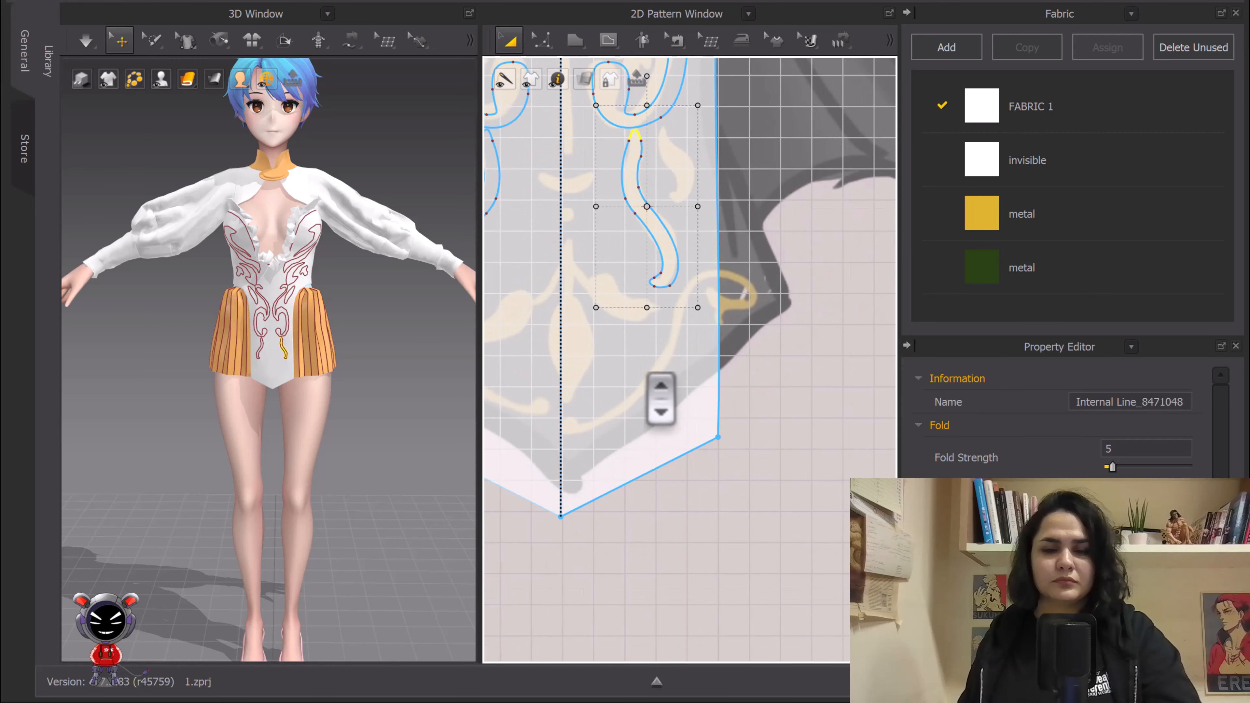
pyautogui.click(664, 345)
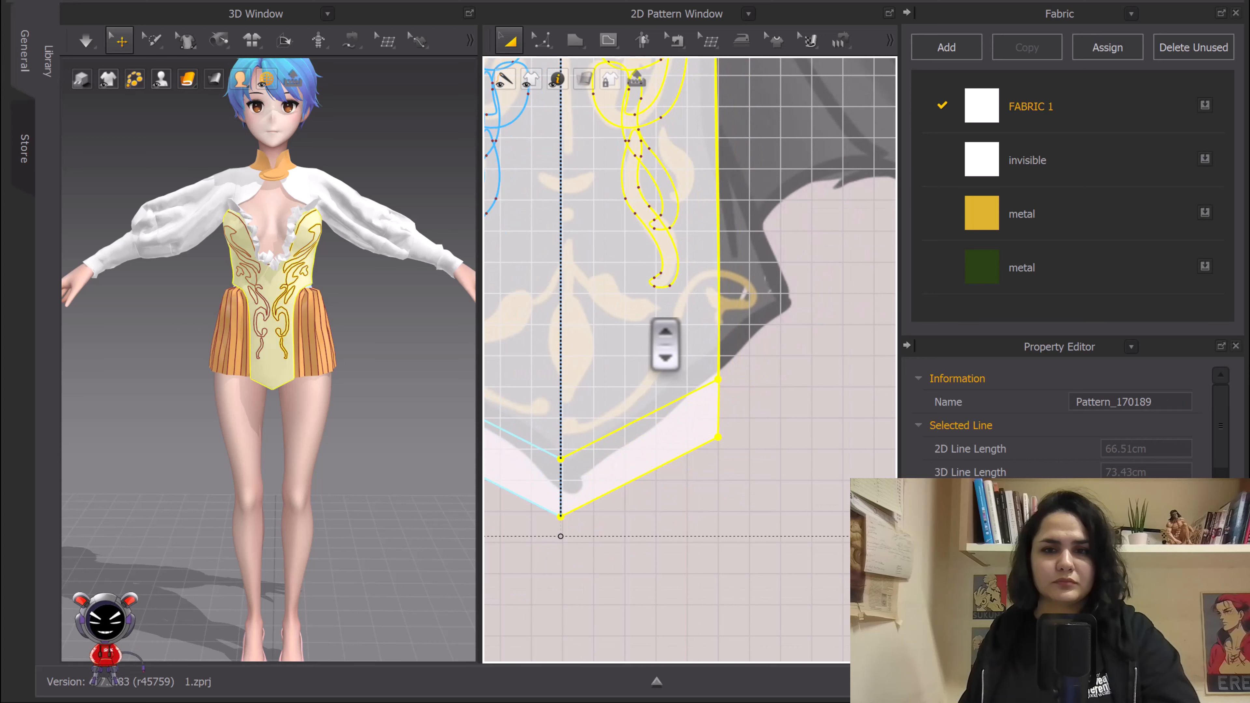
pyautogui.moveTo(665, 344); pyautogui.dragTo(703, 301)
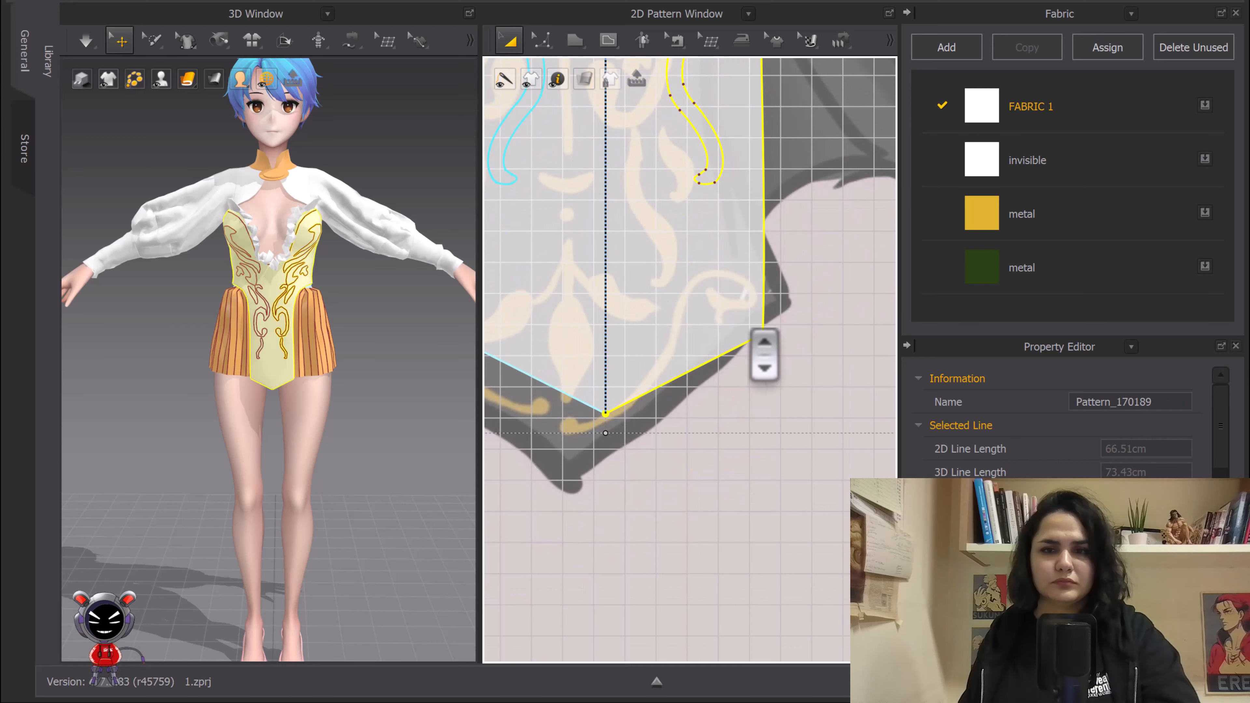
pyautogui.scroll(4, 764, 354)
pyautogui.click(543, 40)
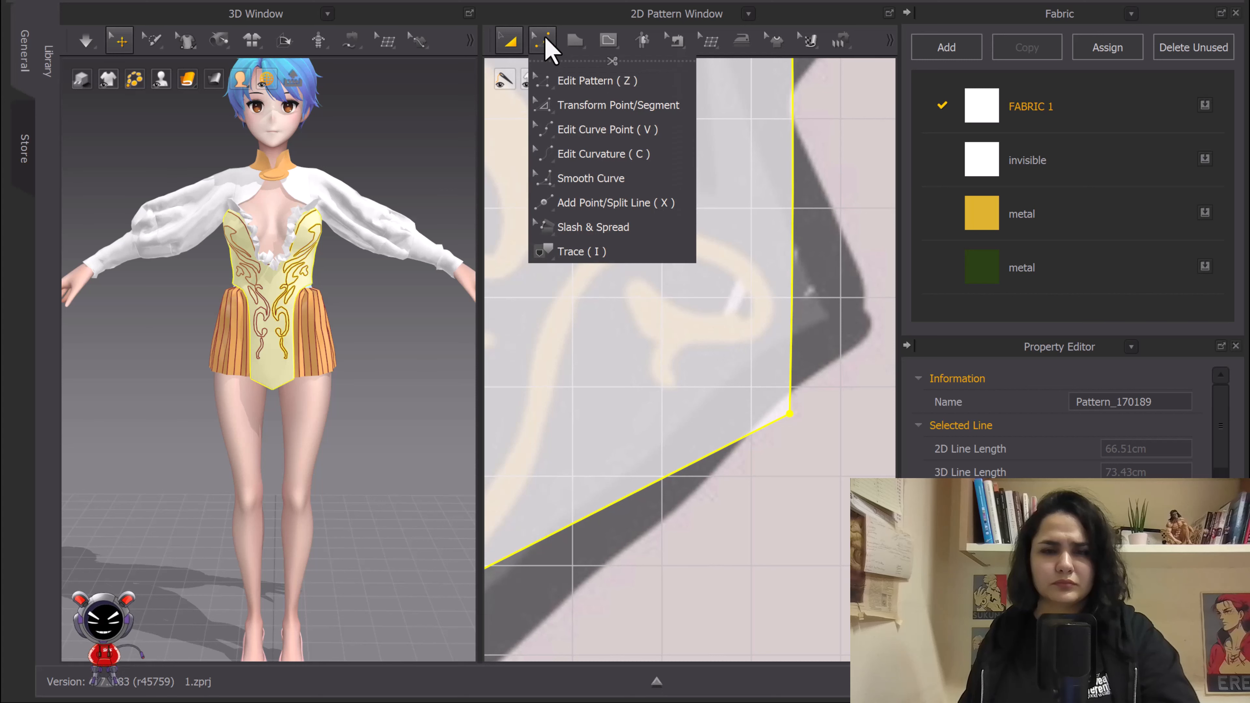
pyautogui.click(576, 41)
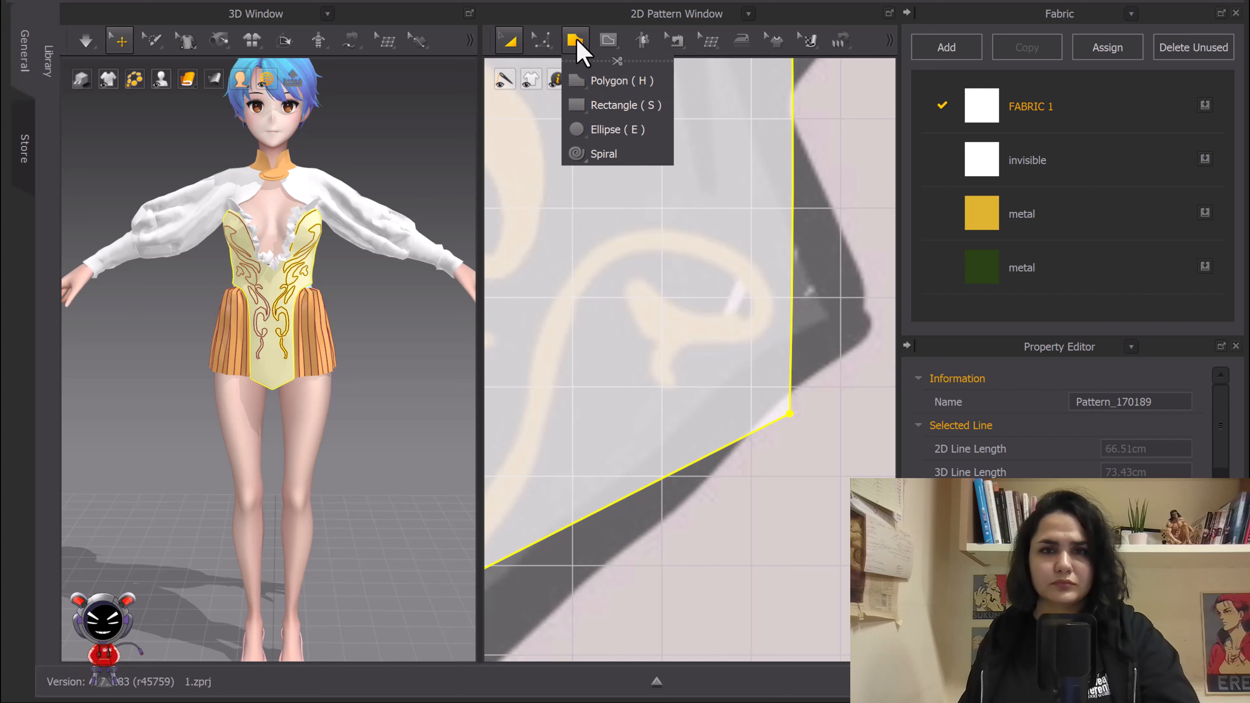
pyautogui.click(607, 42)
pyautogui.scroll(4, 681, 327)
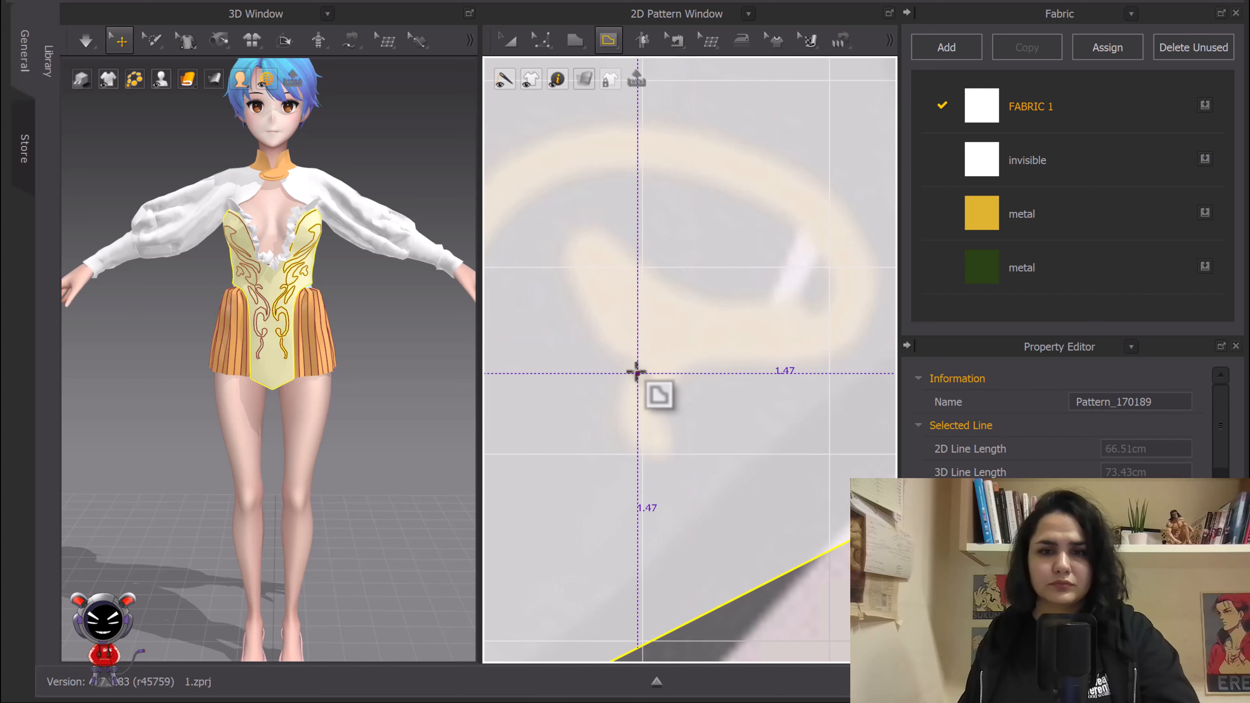
pyautogui.click(633, 363)
pyautogui.click(650, 452)
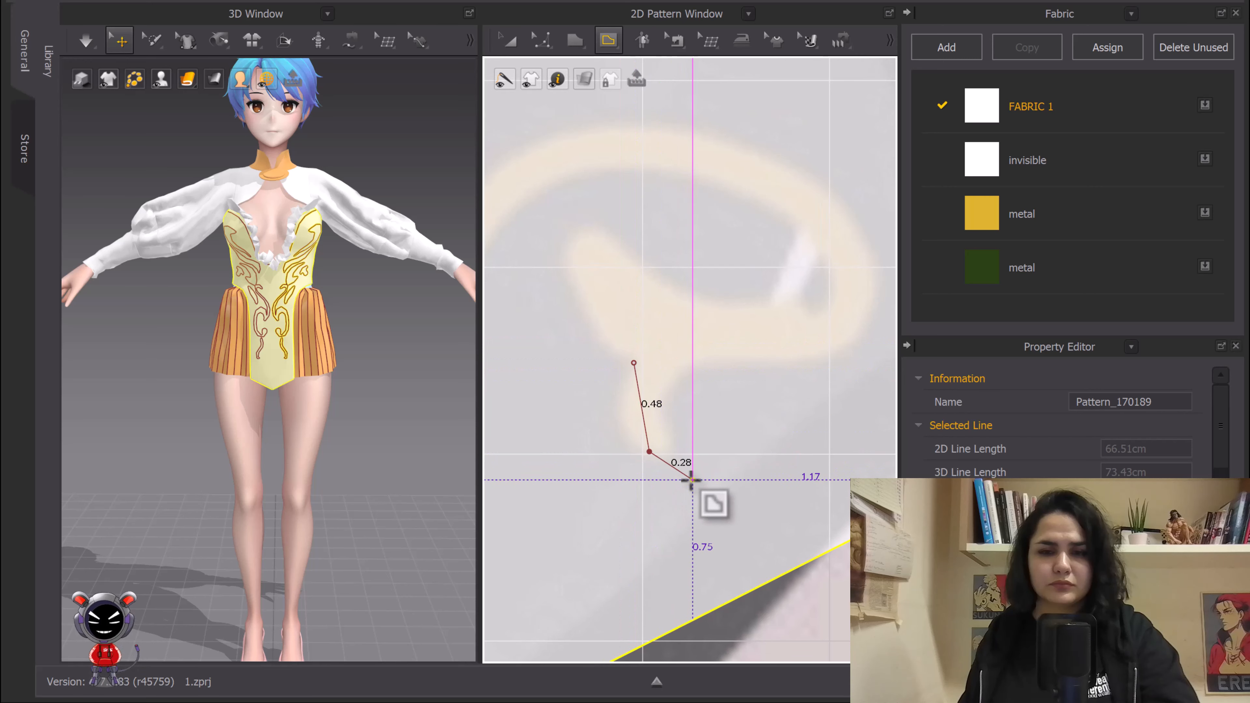
pyautogui.press('Escape')
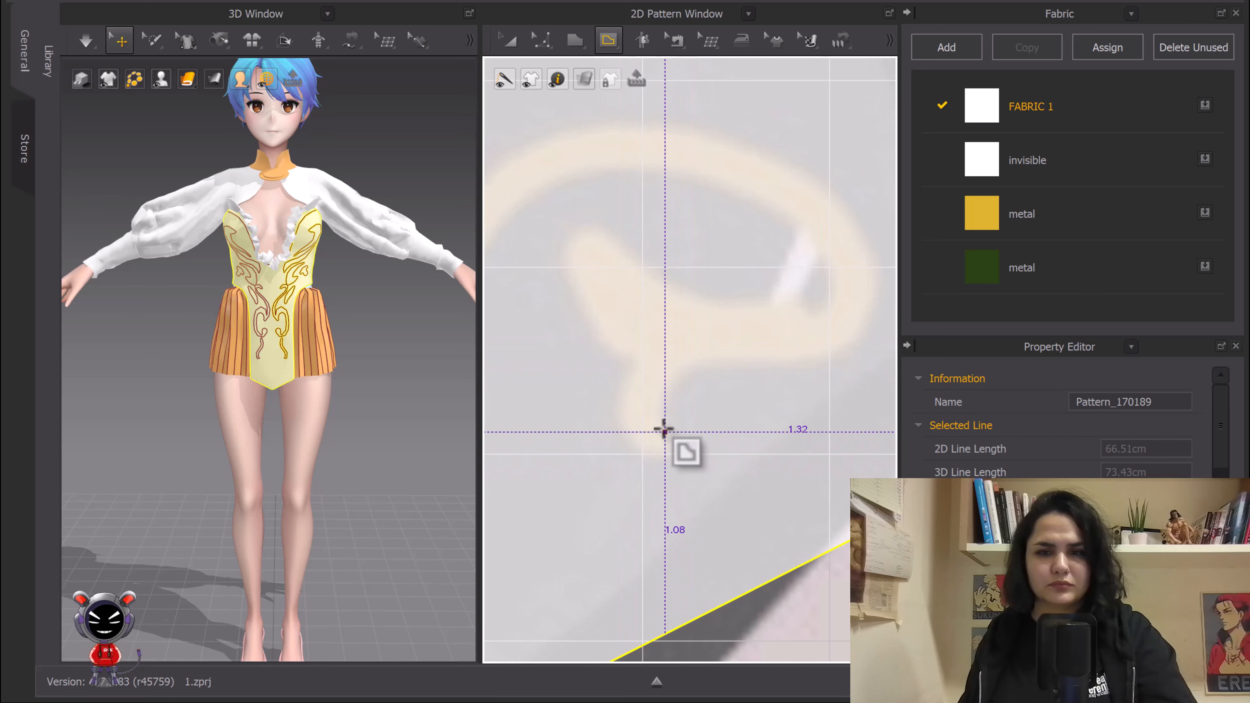
# Step: Move the front bodice's lower side corner slightly outward, symmetrically on both sides of the pointed hem
pyautogui.scroll(-6, 657, 406)
pyautogui.scroll(-4, 646, 397)
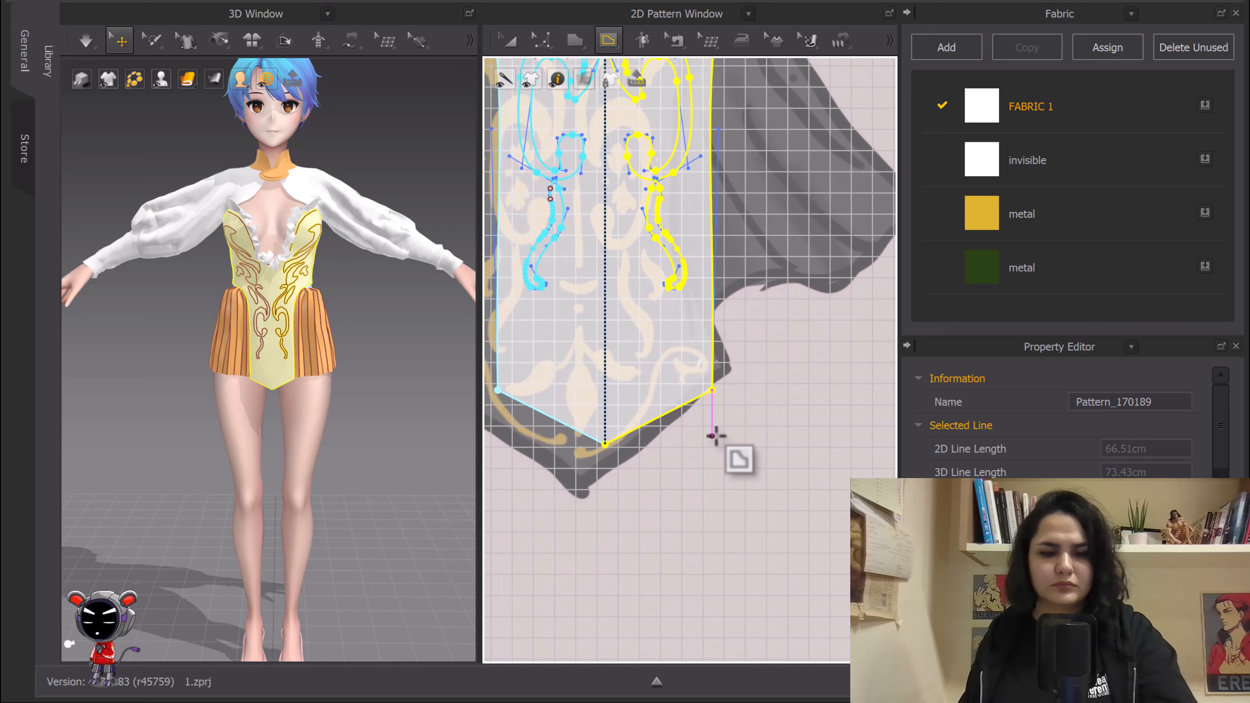
pyautogui.press('z')
pyautogui.moveTo(709, 393); pyautogui.dragTo(731, 394)
pyautogui.scroll(-3, 731, 394)
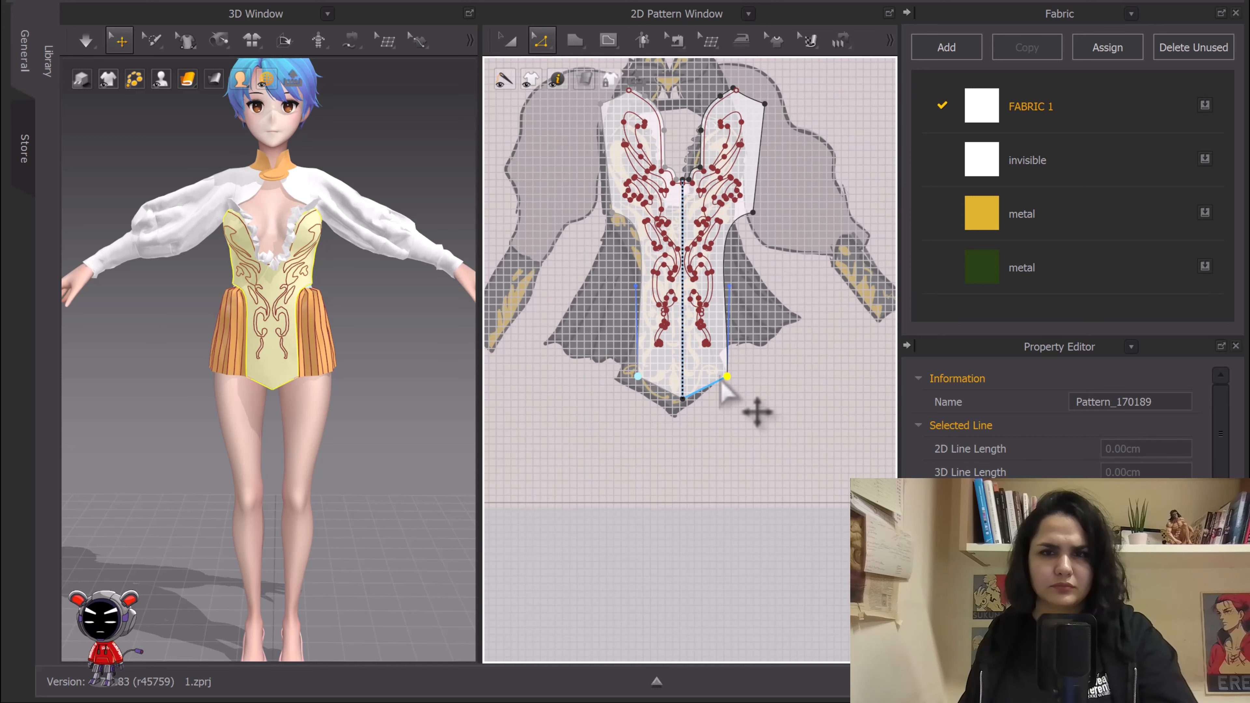
pyautogui.scroll(4, 753, 410)
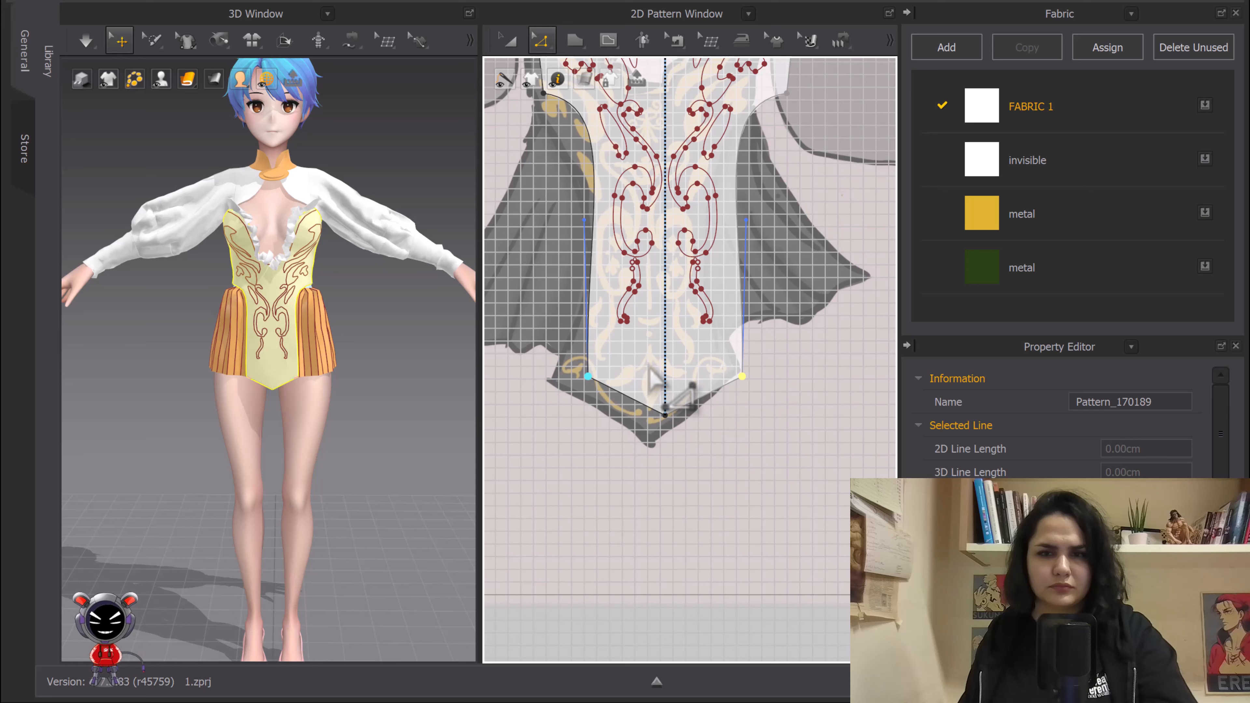
# Step: Move the lower outer corner of the two-piece bodice pattern over the avatar silhouette outward by about 1.5 cm on both halves
pyautogui.scroll(-5, 654, 394)
pyautogui.moveTo(687, 411); pyautogui.dragTo(622, 428, button='middle')
pyautogui.moveTo(557, 353); pyautogui.dragTo(553, 390, button='middle')
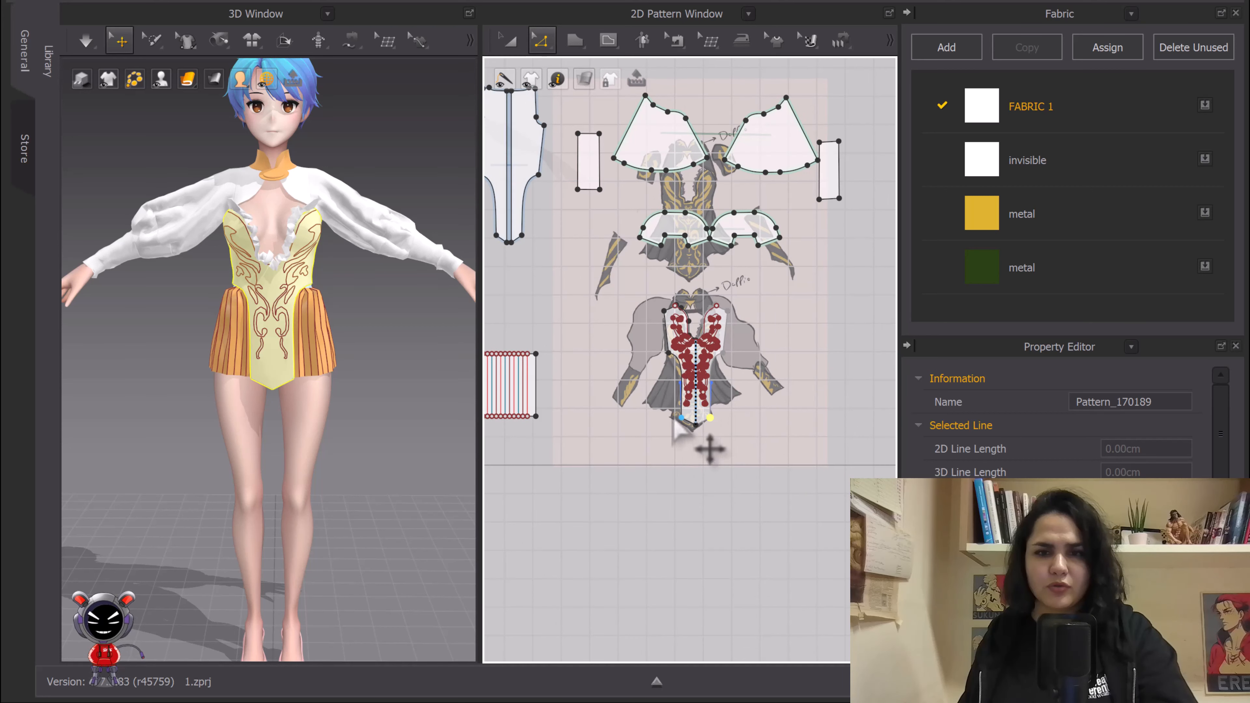
pyautogui.scroll(8, 536, 371)
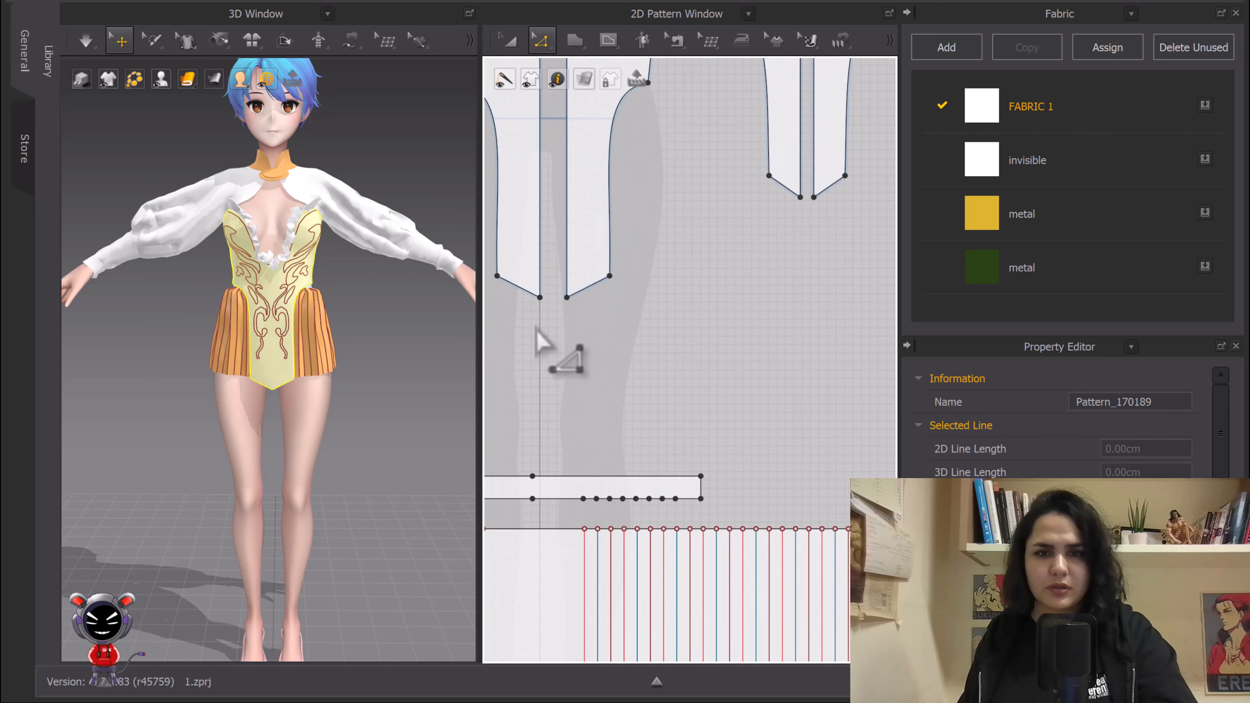
pyautogui.moveTo(609, 277); pyautogui.dragTo(622, 283)
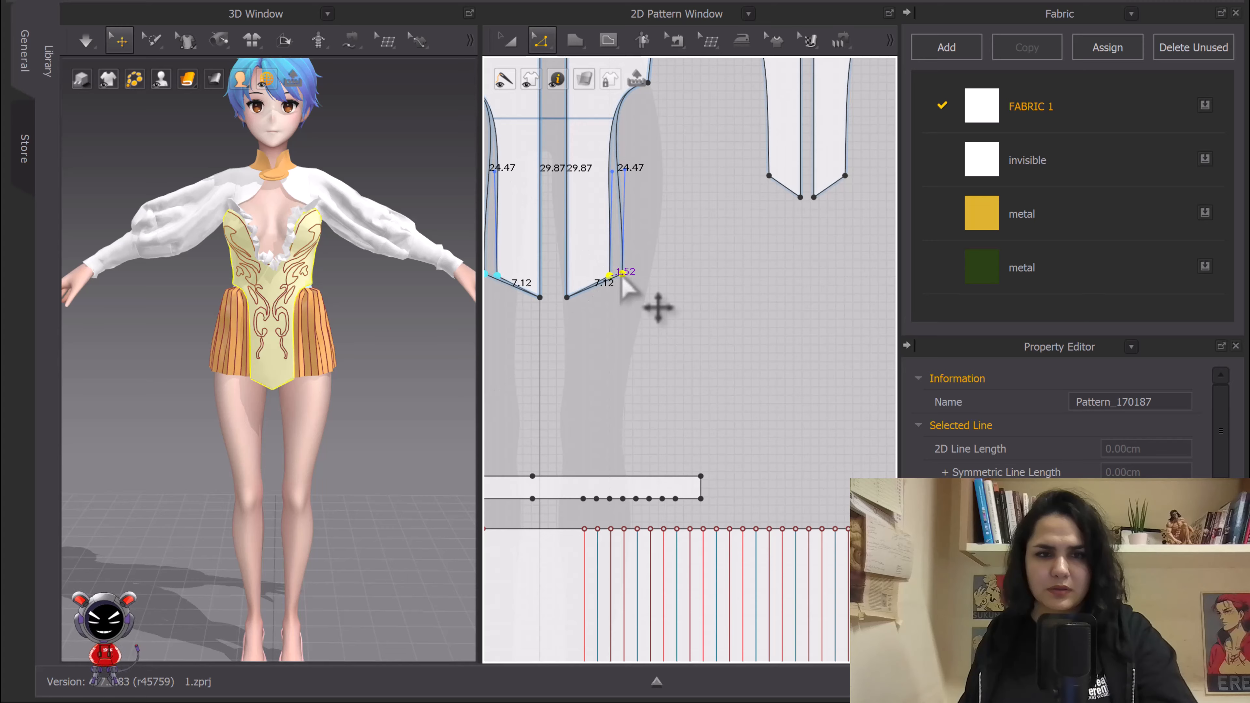
# Step: Run the garment simulation briefly so the widened bodice panels settle on the avatar, then stop it
pyautogui.scroll(-6, 625, 313)
pyautogui.scroll(5, 581, 340)
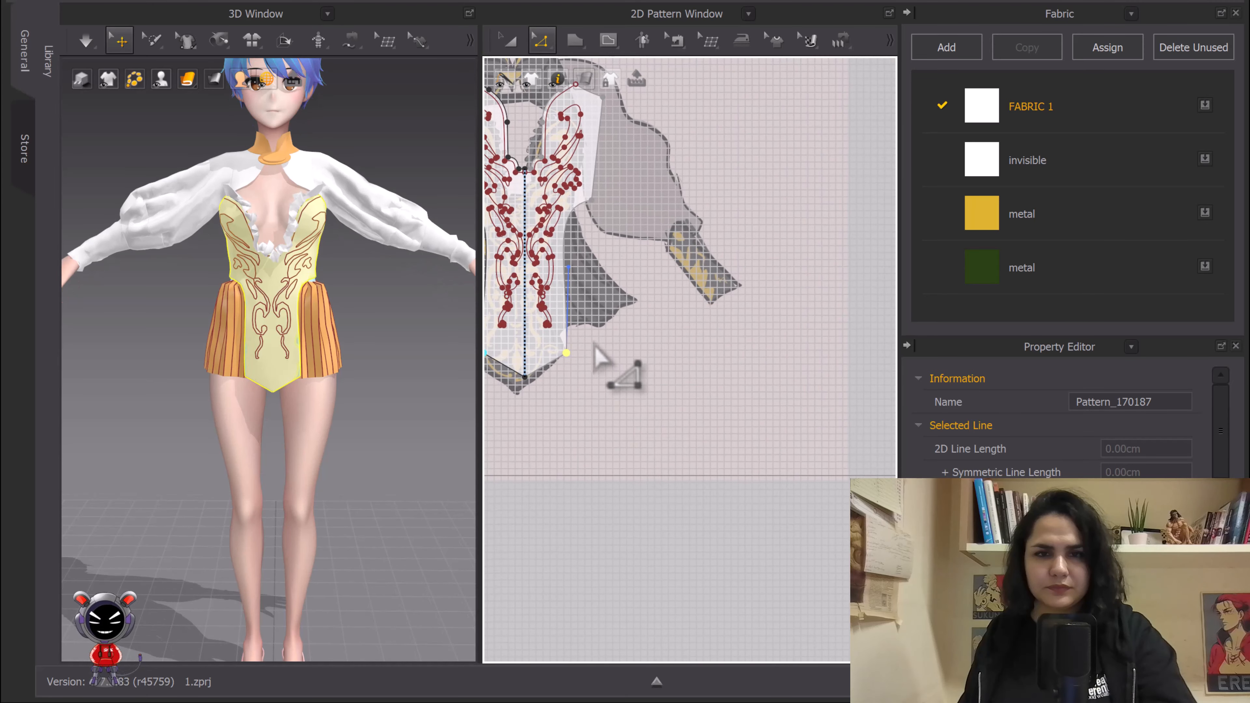
pyautogui.scroll(4, 594, 346)
pyautogui.press('space')
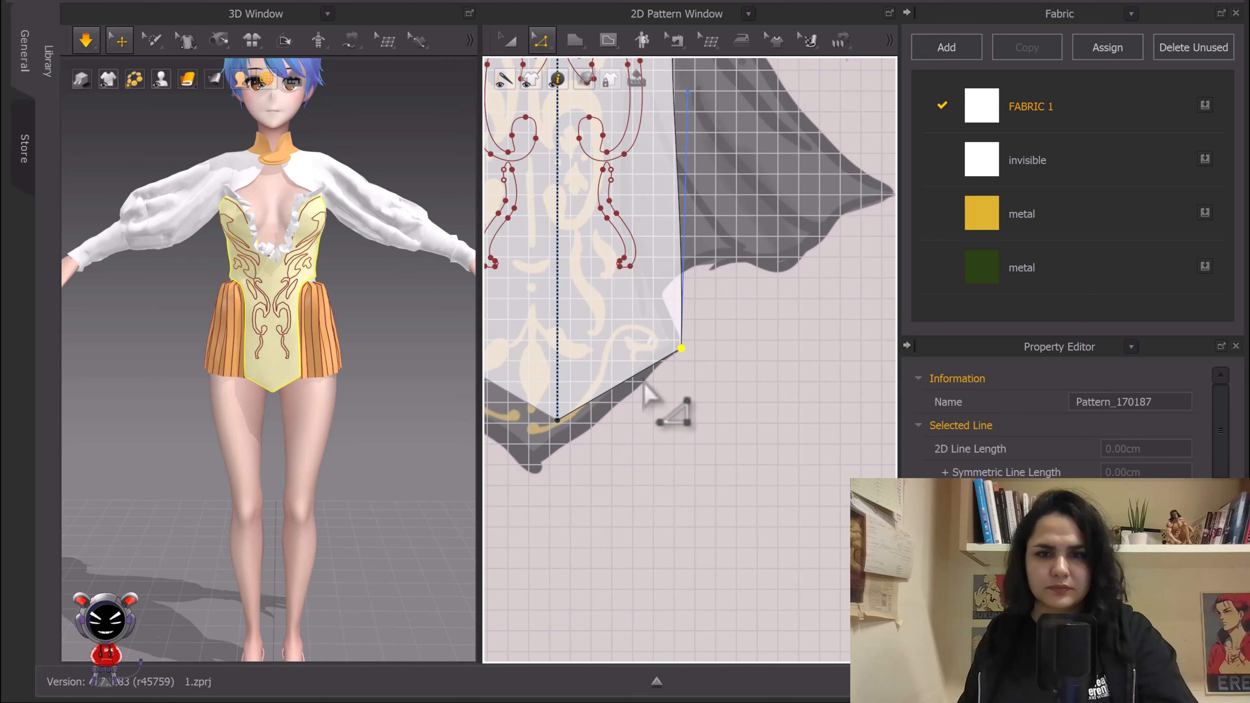
pyautogui.press('space')
# Step: Begin an internal polyline around the hem scroll's curl, tracing its inner tip, lower inner edge and about 1.54 cm across the top
pyautogui.scroll(3, 636, 349)
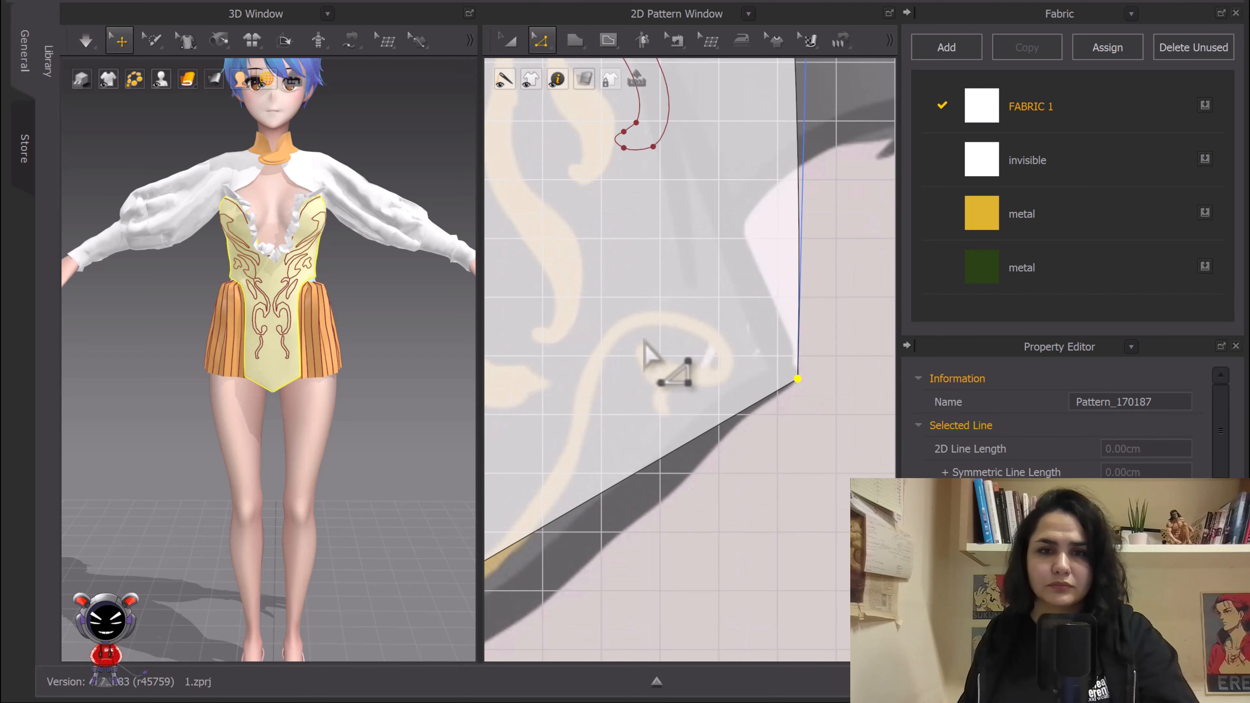
pyautogui.press('s')
pyautogui.click(654, 379)
pyautogui.scroll(5, 636, 352)
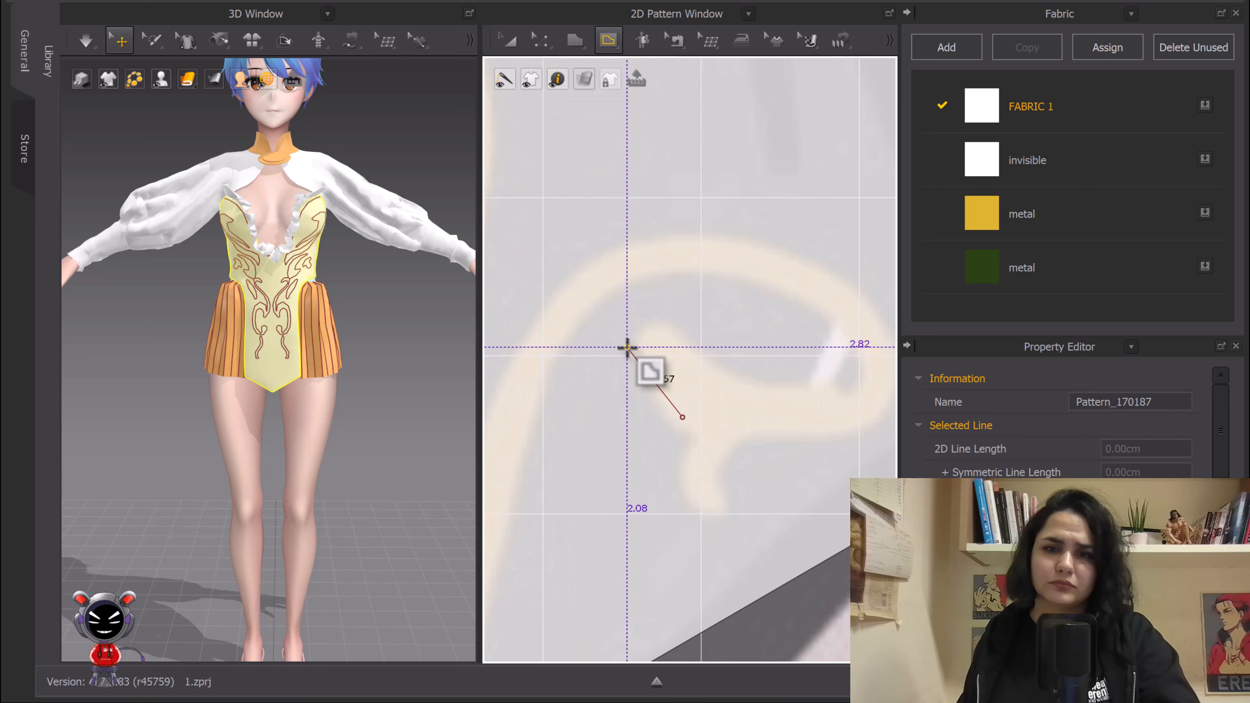
pyautogui.click(628, 347)
pyautogui.click(680, 331)
pyautogui.scroll(-1, 706, 357)
pyautogui.scroll(-2, 707, 357)
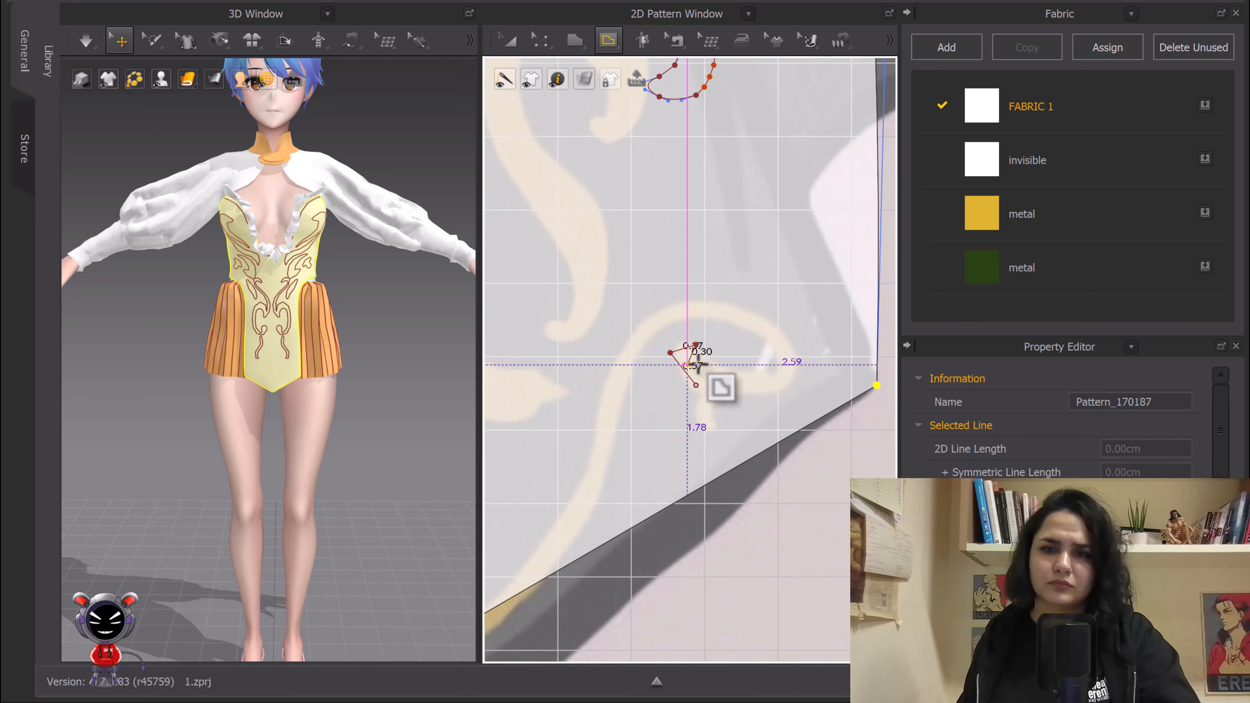
pyautogui.click(718, 373)
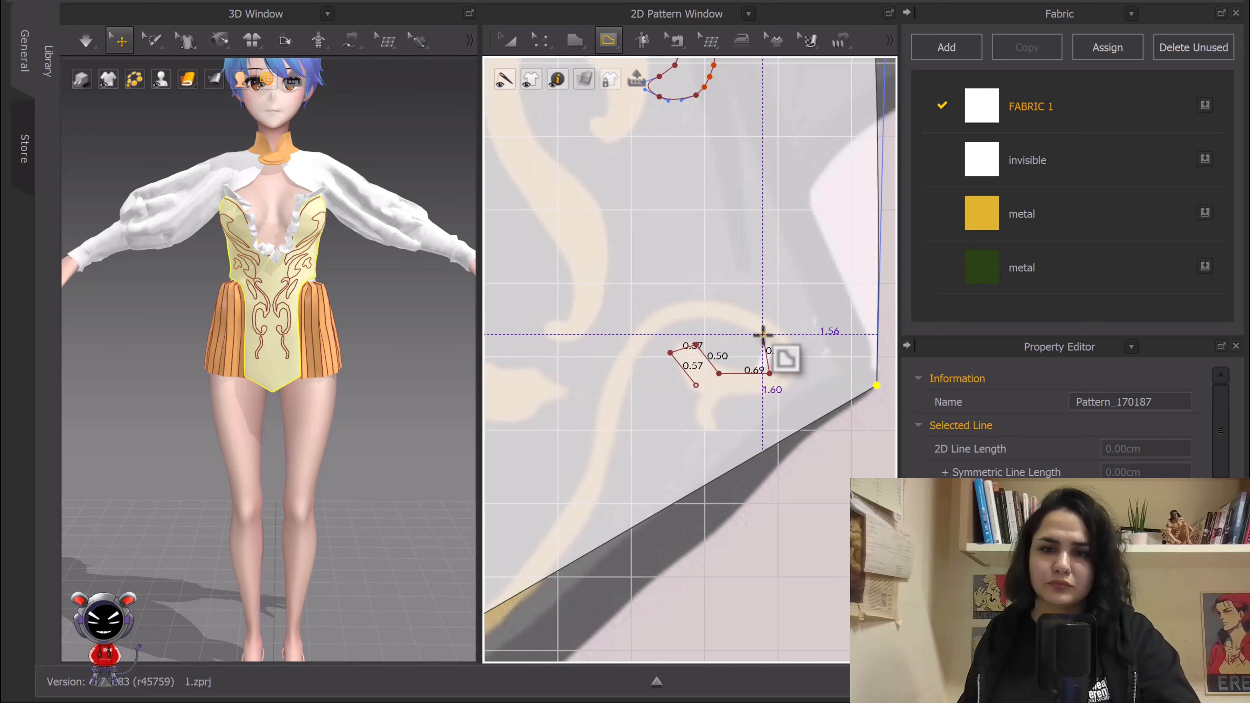
pyautogui.click(649, 335)
# Step: Continue the scroll line down the stem with about 1.99 cm and 2.24 cm segments and end it just beside the centre line
pyautogui.moveTo(649, 334); pyautogui.dragTo(719, 203, button='middle')
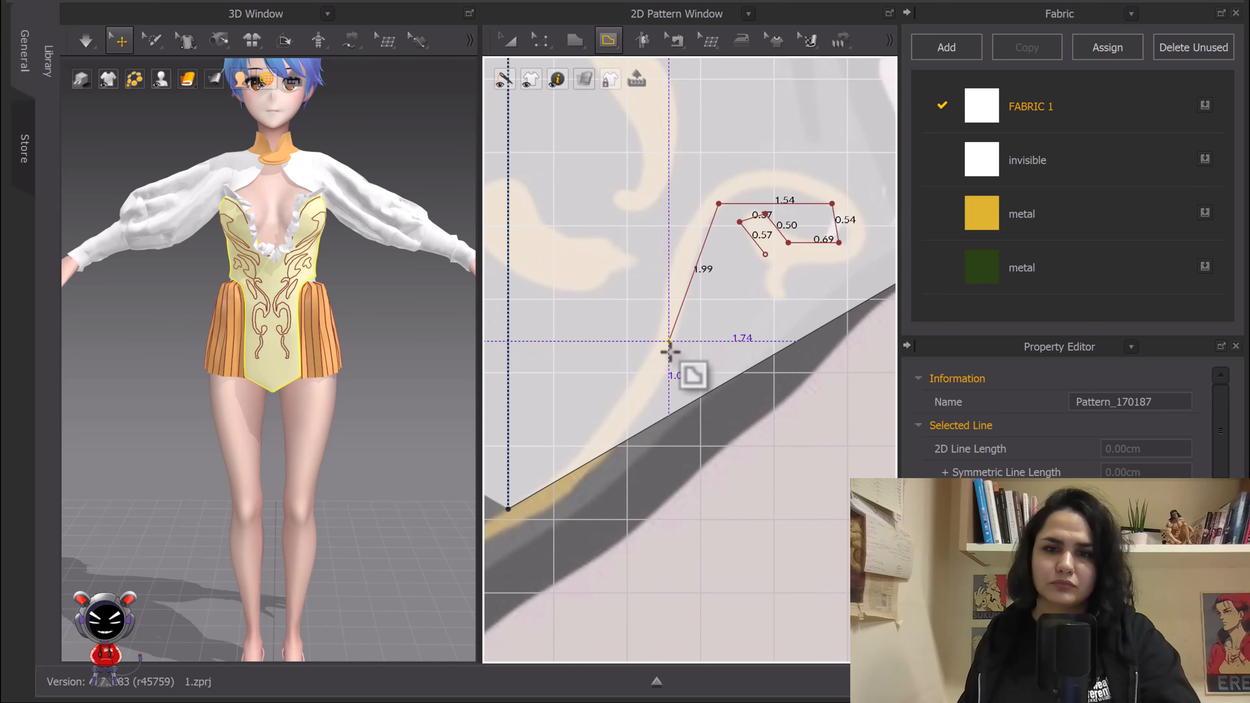
pyautogui.click(669, 342)
pyautogui.moveTo(649, 375); pyautogui.dragTo(765, 313, button='middle')
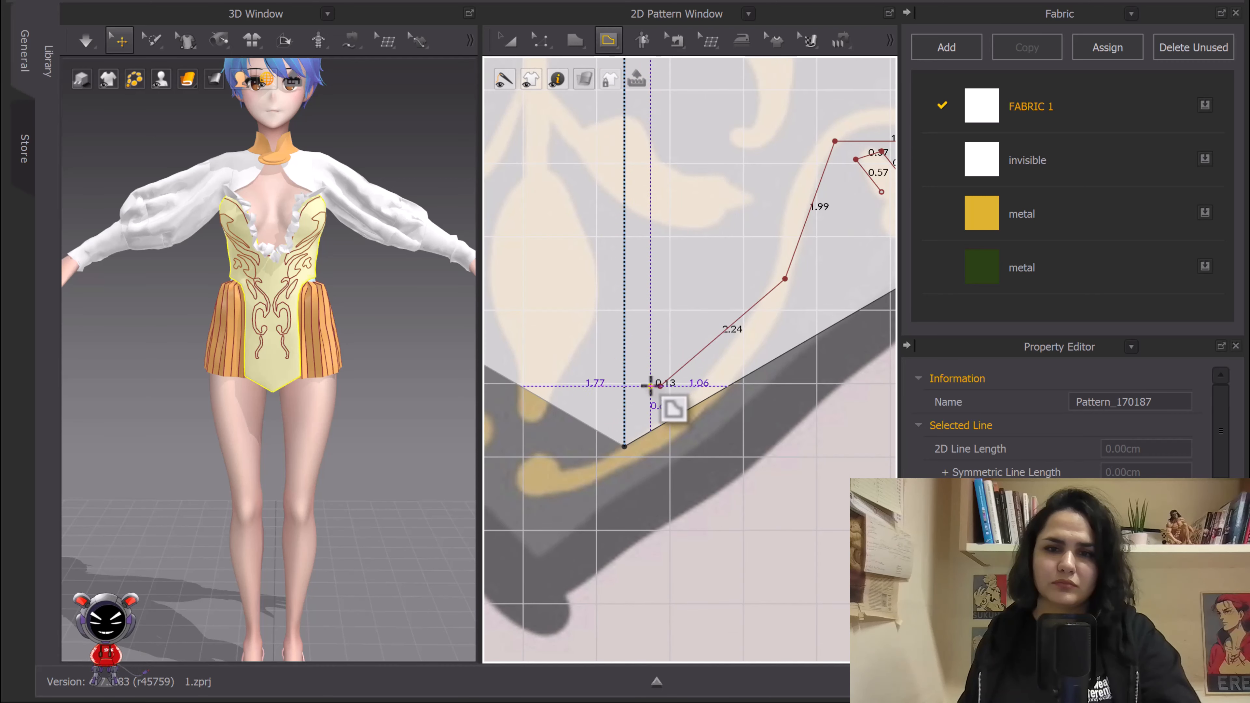
pyautogui.scroll(2, 639, 385)
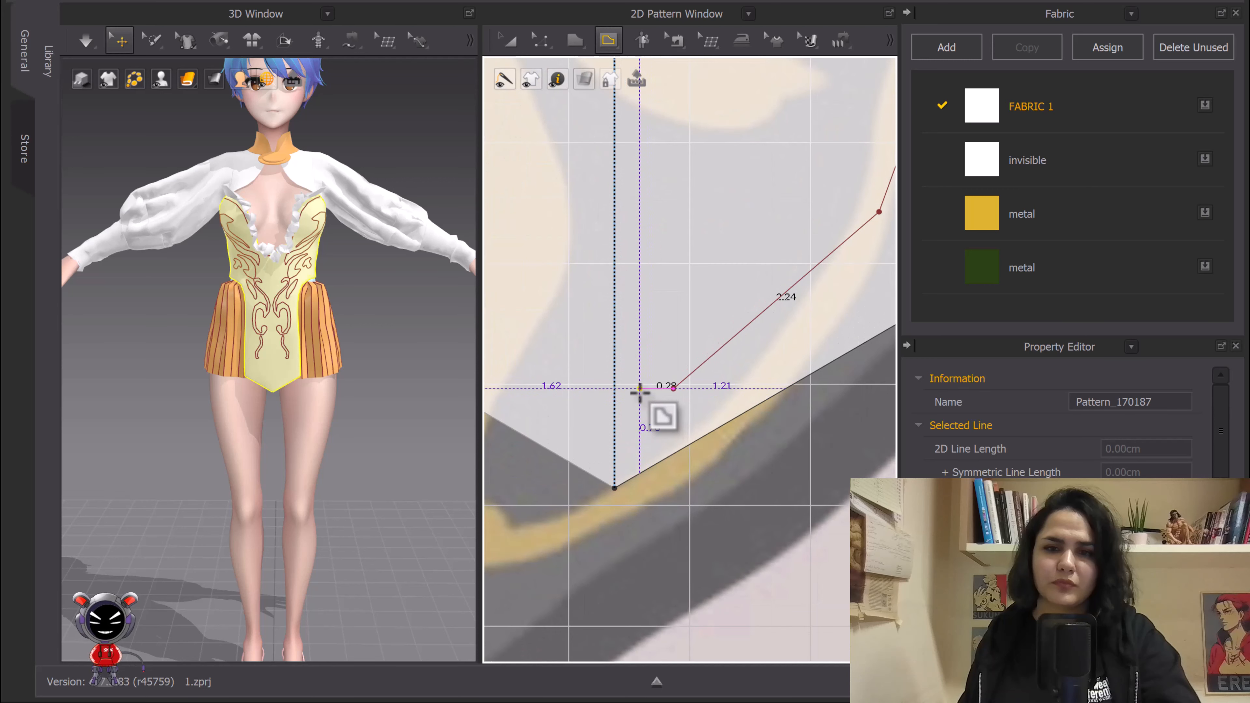
pyautogui.click(628, 388)
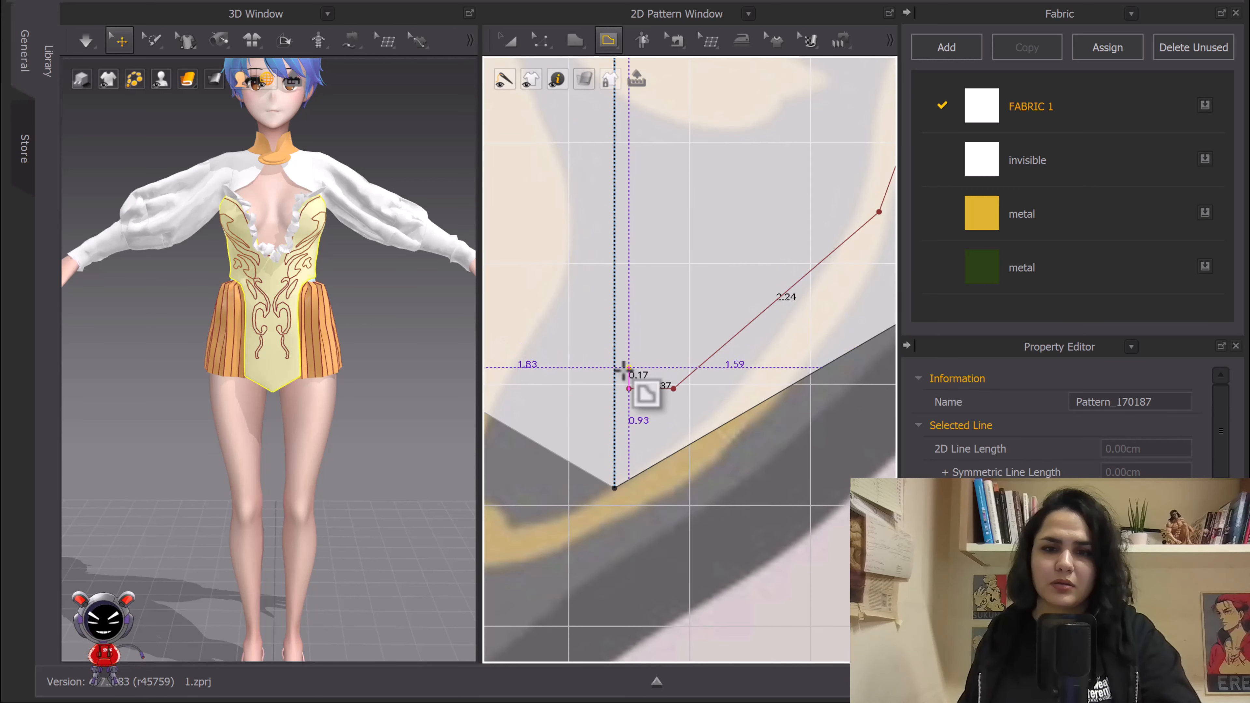
pyautogui.doubleClick(629, 389)
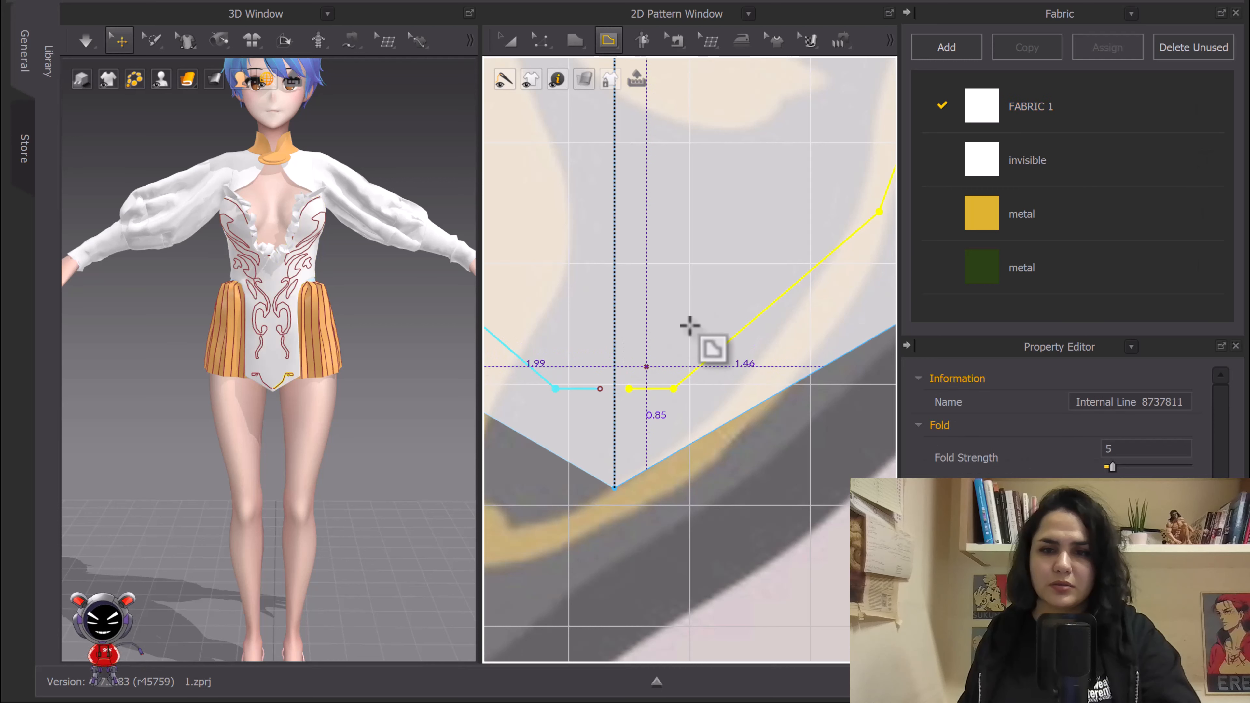
# Step: Shift the scroll line's open end at the curl diagonally by about 0.11 cm to the base of the small tail
pyautogui.scroll(-5, 689, 324)
pyautogui.moveTo(709, 331); pyautogui.dragTo(599, 381, button='middle')
pyautogui.scroll(5, 747, 255)
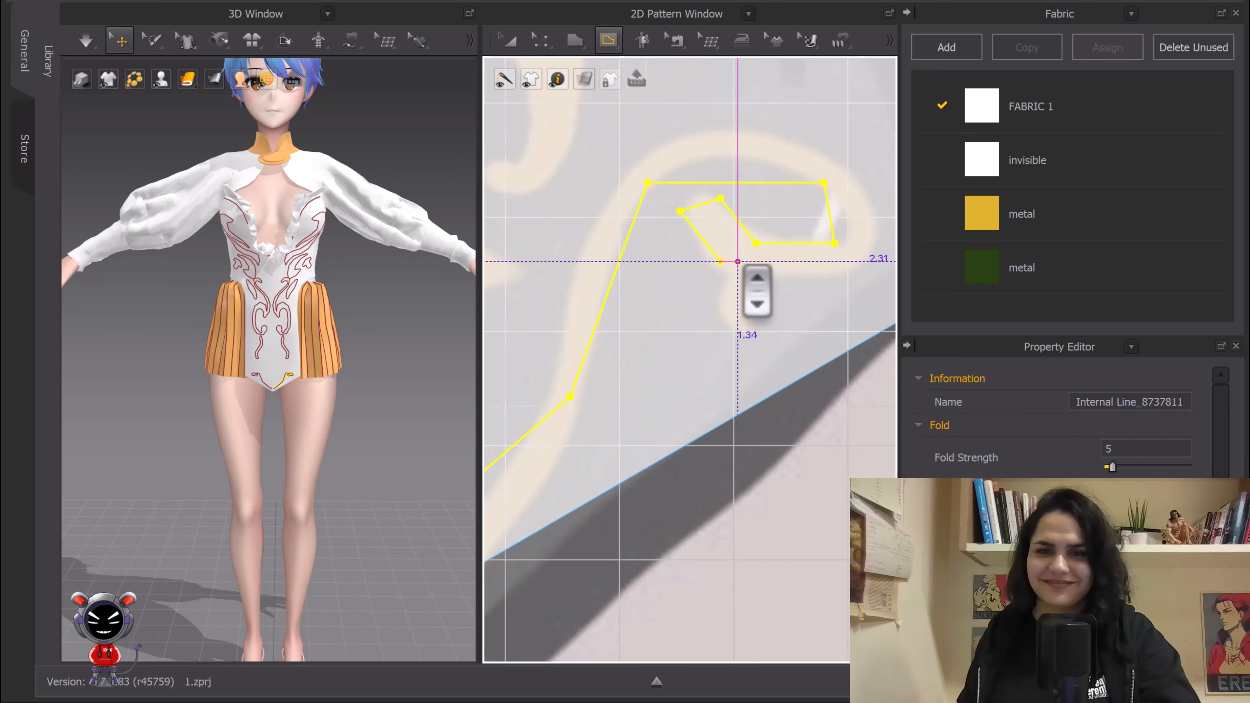
pyautogui.click(714, 261)
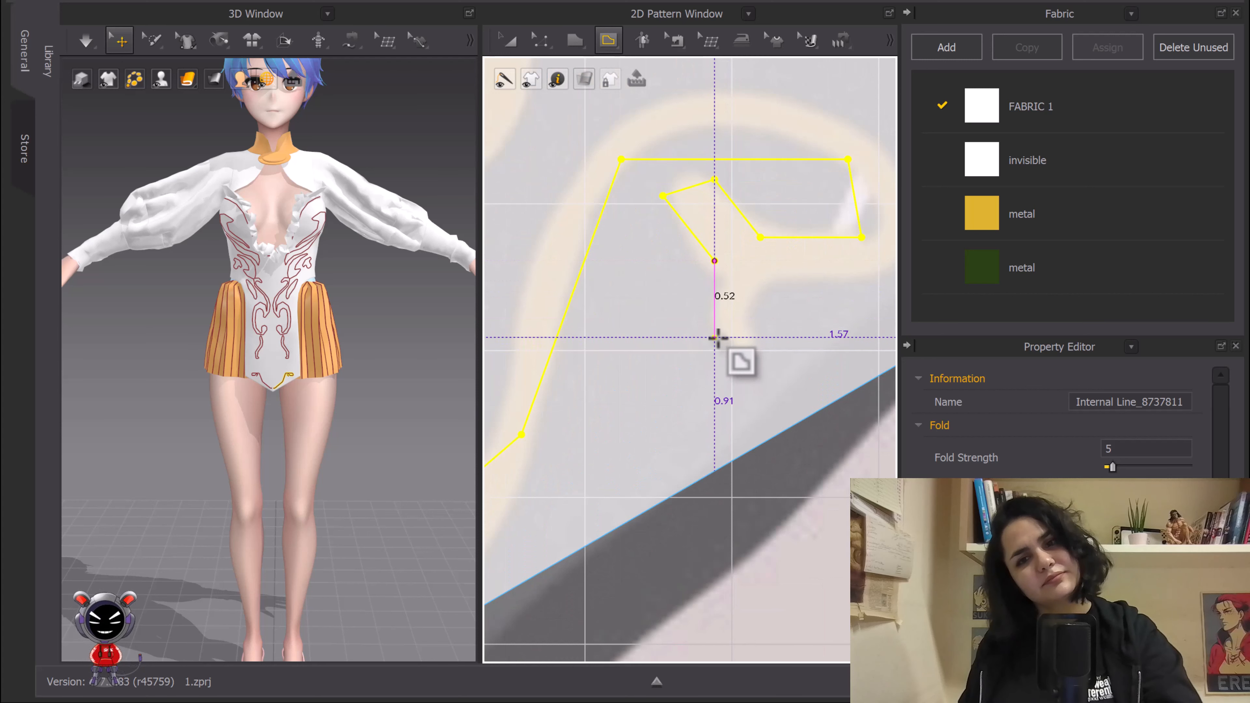
pyautogui.press('v')
pyautogui.click(716, 261)
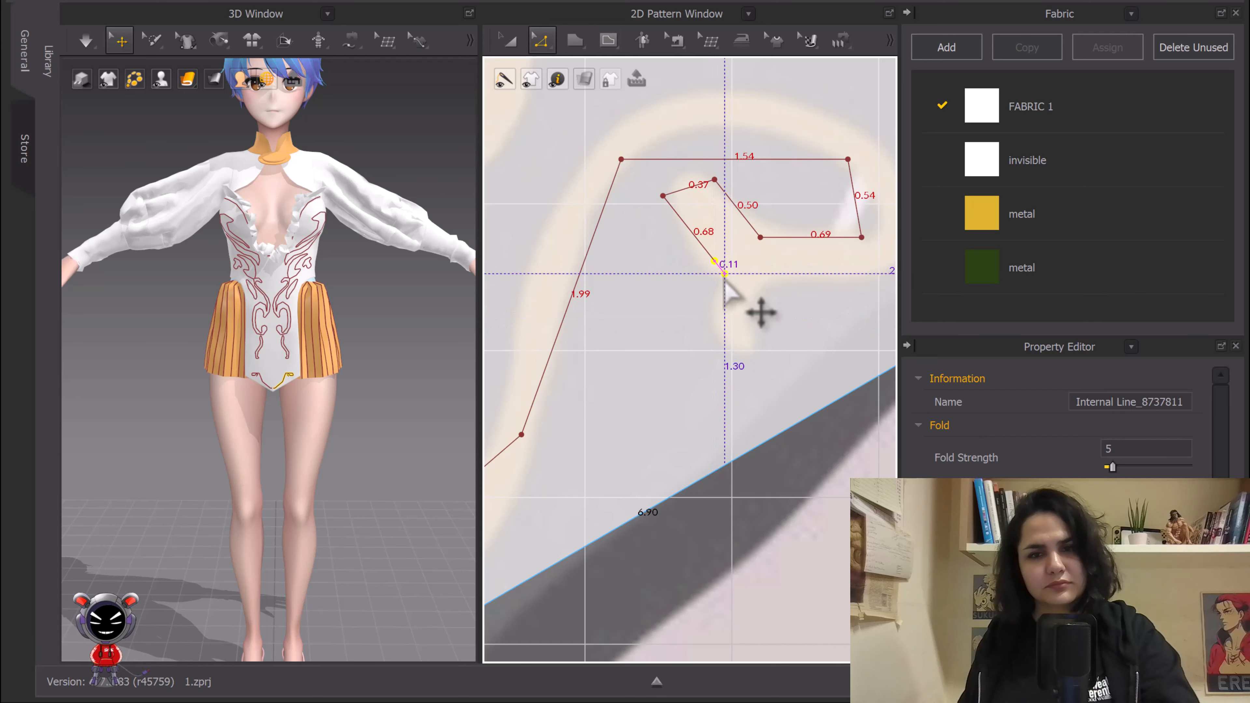
# Step: Trace the curl's small tail as an internal line from the open end: about 0.46 cm down, 0.19 cm across and 0.40 cm back up
pyautogui.scroll(2, 738, 295)
pyautogui.press('g')
pyautogui.click(713, 262)
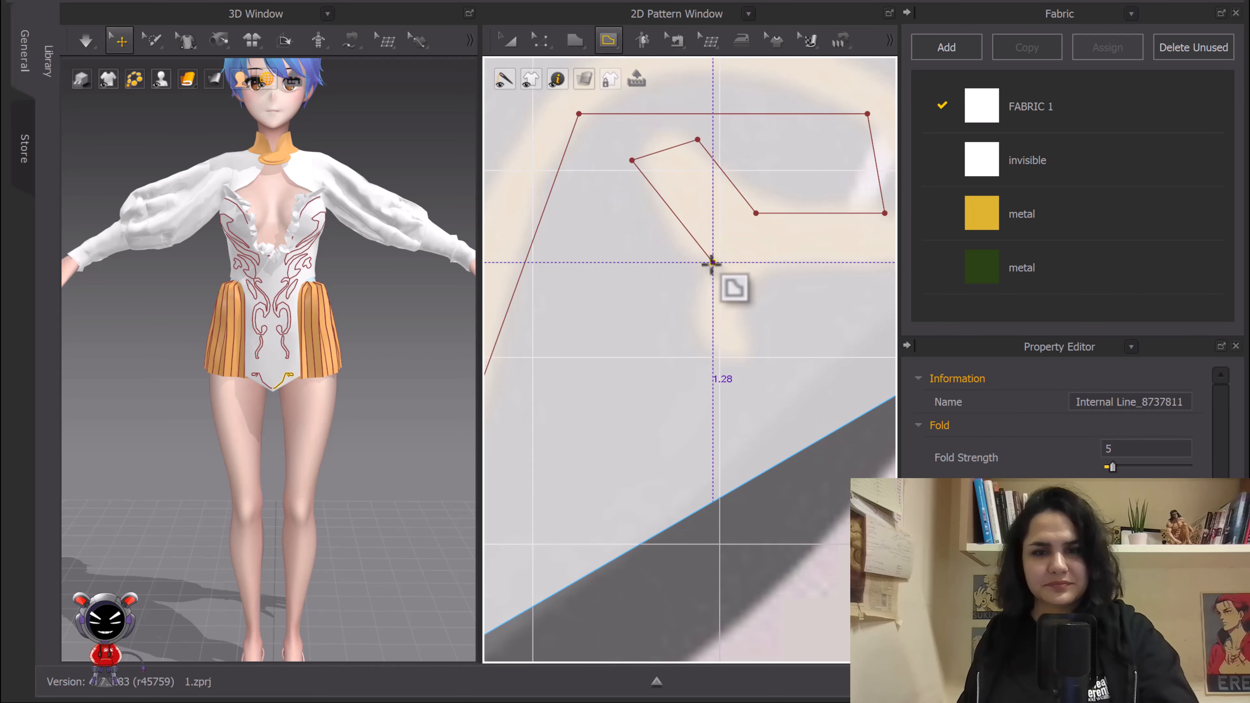
pyautogui.click(712, 349)
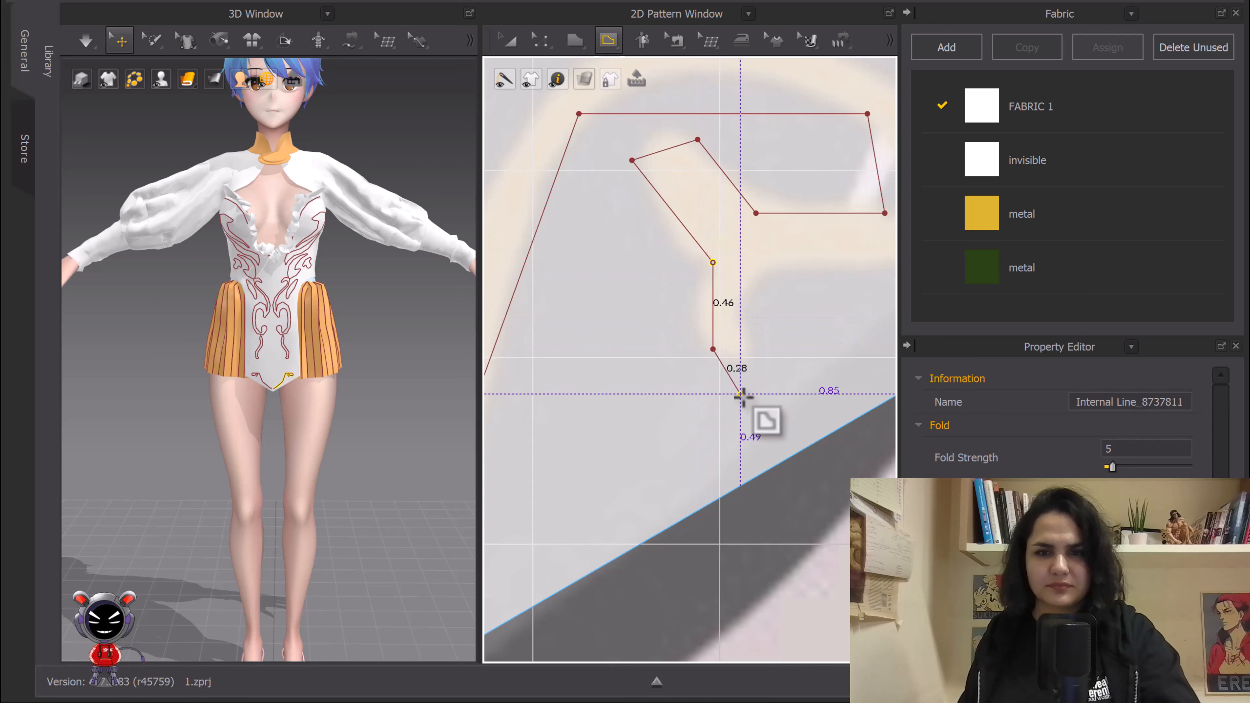
pyautogui.click(746, 337)
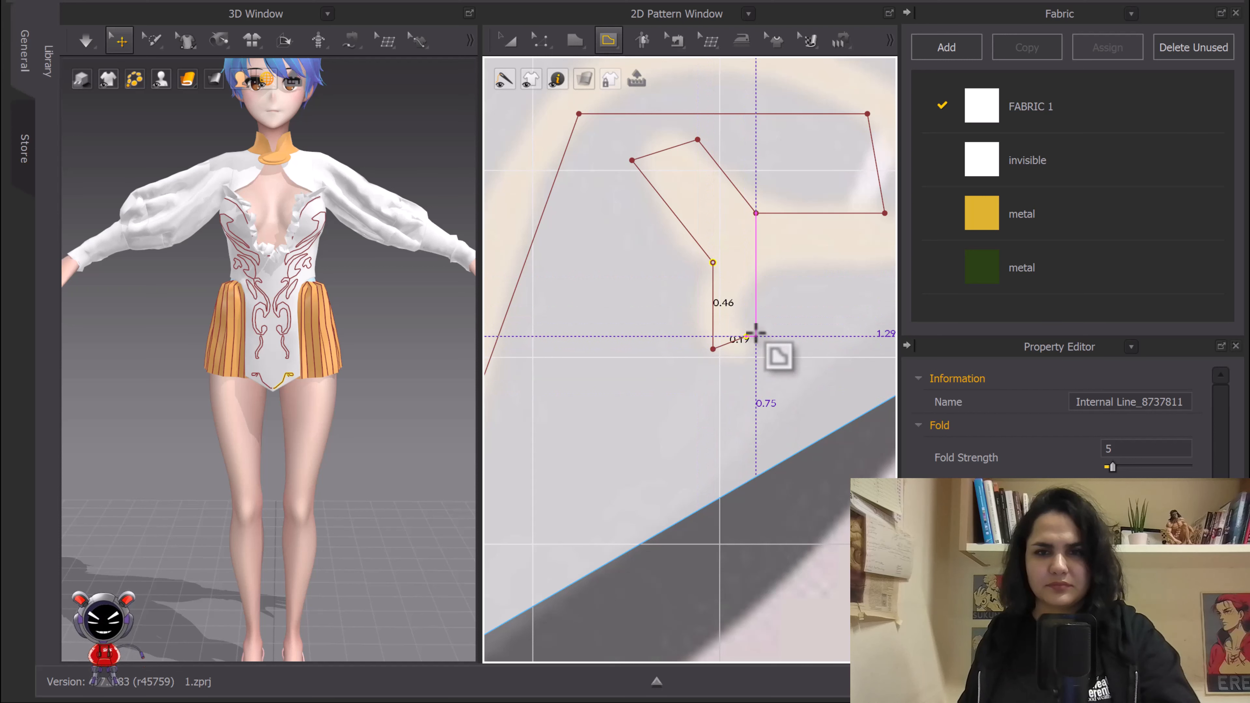
pyautogui.moveTo(756, 335); pyautogui.dragTo(636, 327, button='middle')
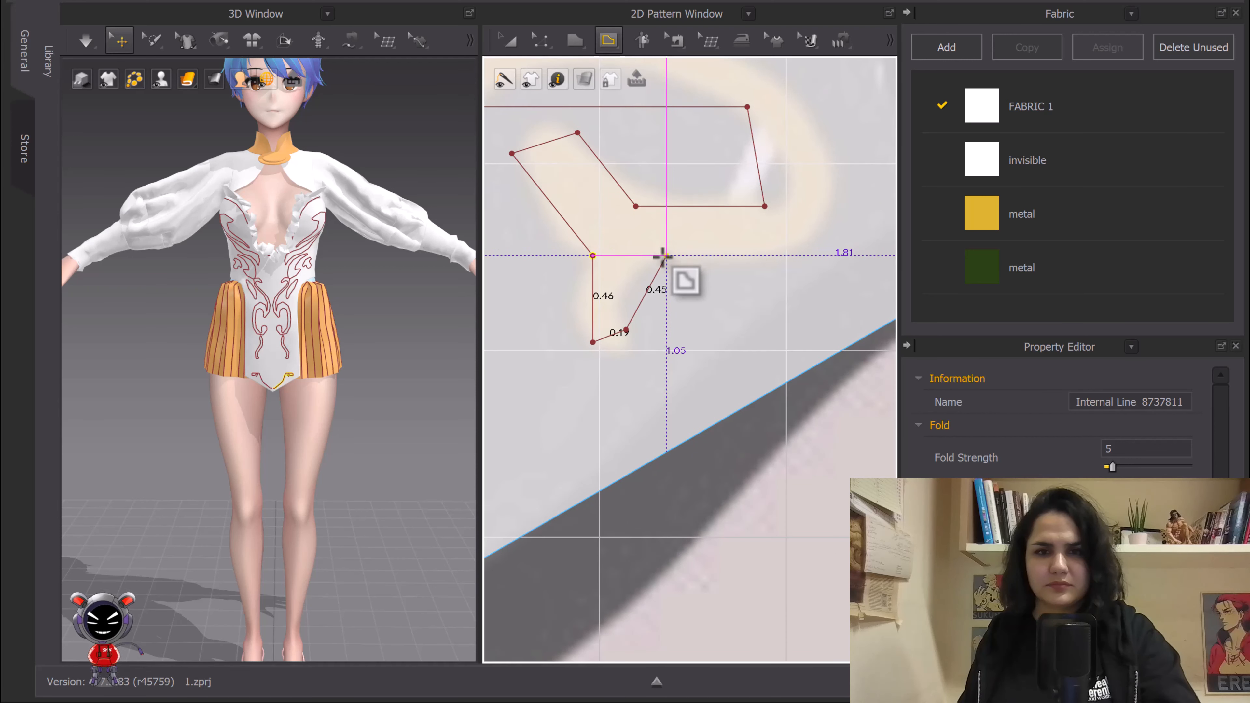
pyautogui.click(664, 256)
pyautogui.scroll(-3, 718, 256)
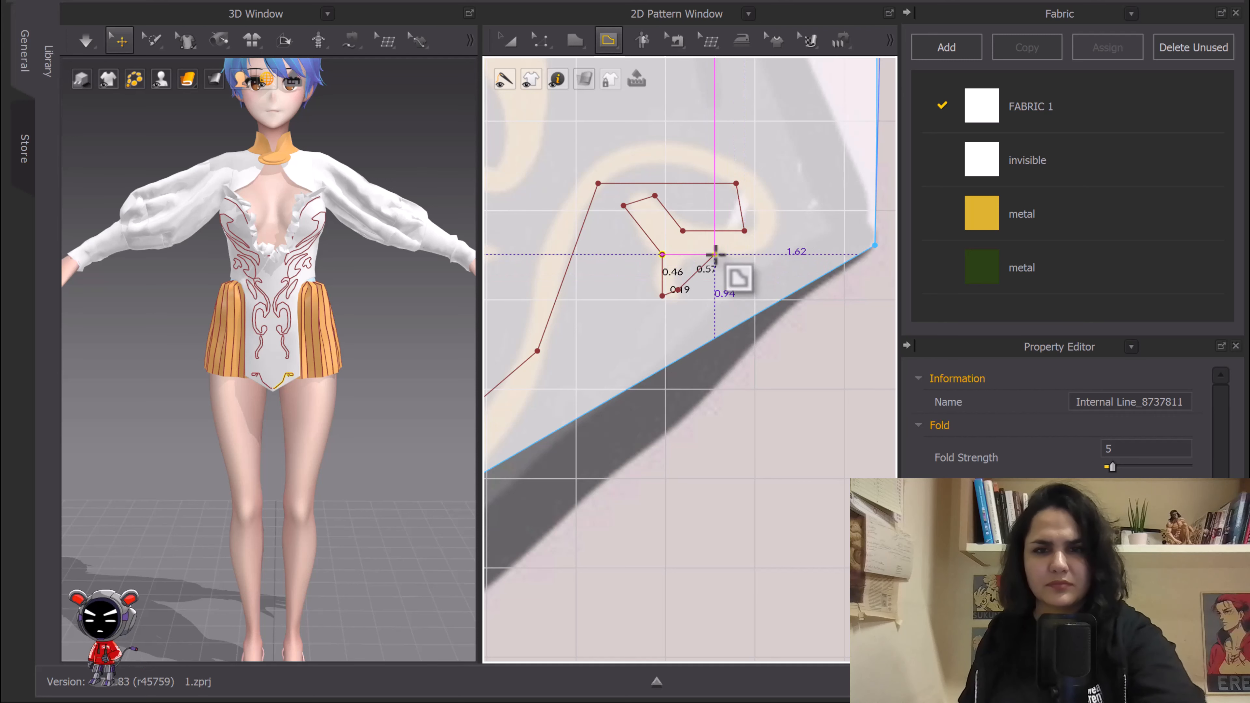
pyautogui.hotkey('ctrl', 'z')
pyautogui.scroll(3, 682, 263)
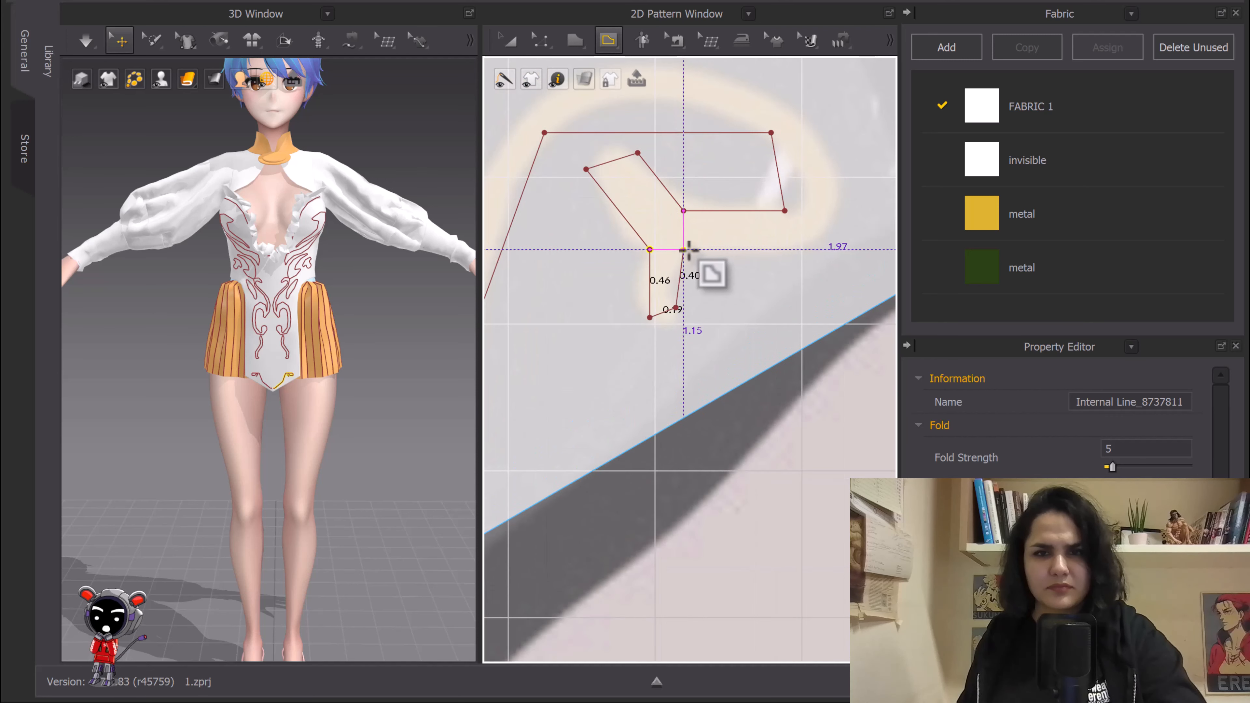
pyautogui.doubleClick(686, 250)
# Step: Try to offset the unsmoothed hem scroll line outward as an internal line at 0.20 cm with Reverse Direction enabled, and undo it
pyautogui.press('z')
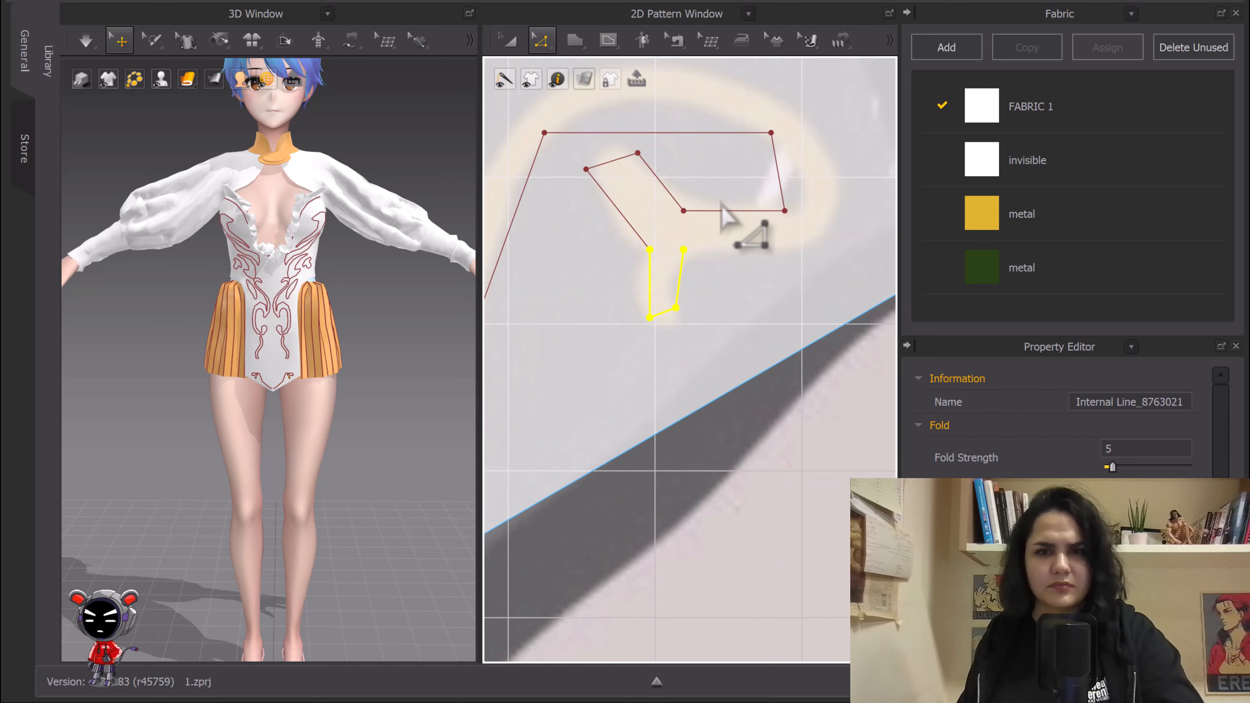
pyautogui.scroll(-2, 770, 169)
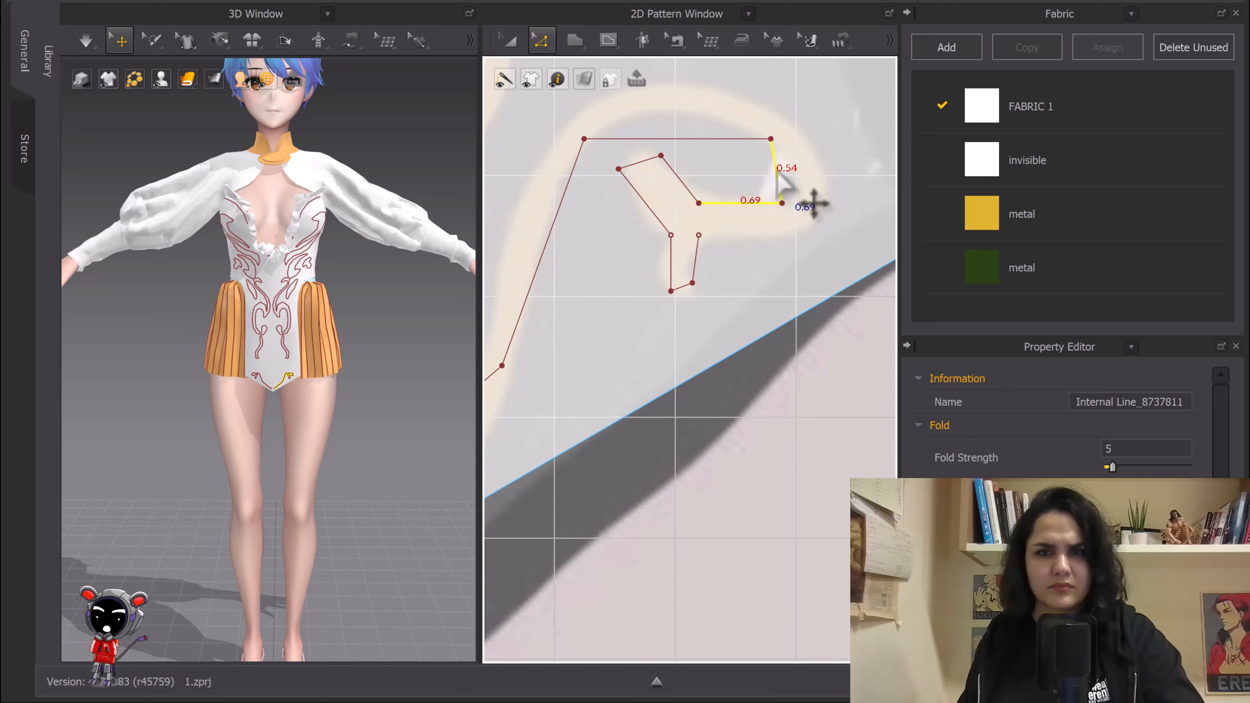
pyautogui.keyDown('shift'); pyautogui.click(739, 141); pyautogui.keyUp('shift')
pyautogui.scroll(-3, 731, 177)
pyautogui.moveTo(731, 177); pyautogui.dragTo(835, 134, button='middle')
pyautogui.keyDown('shift'); pyautogui.click(729, 184); pyautogui.keyUp('shift')
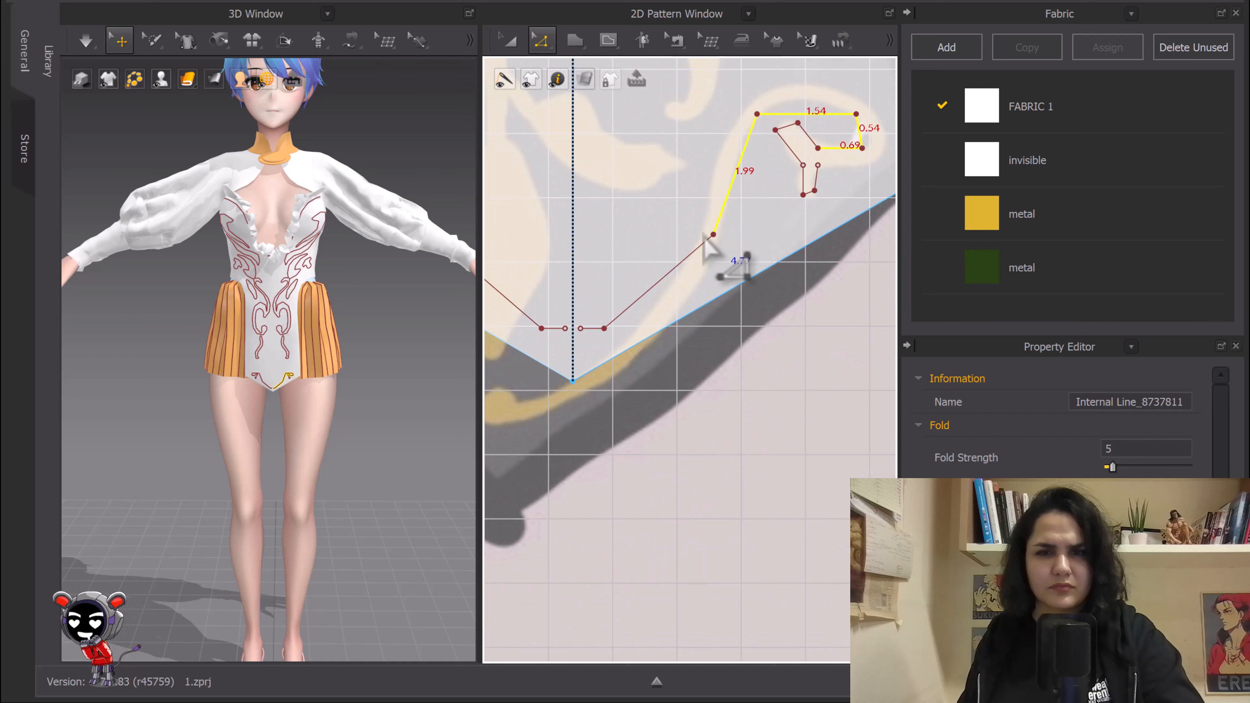
pyautogui.keyDown('shift'); pyautogui.click(662, 278); pyautogui.keyUp('shift')
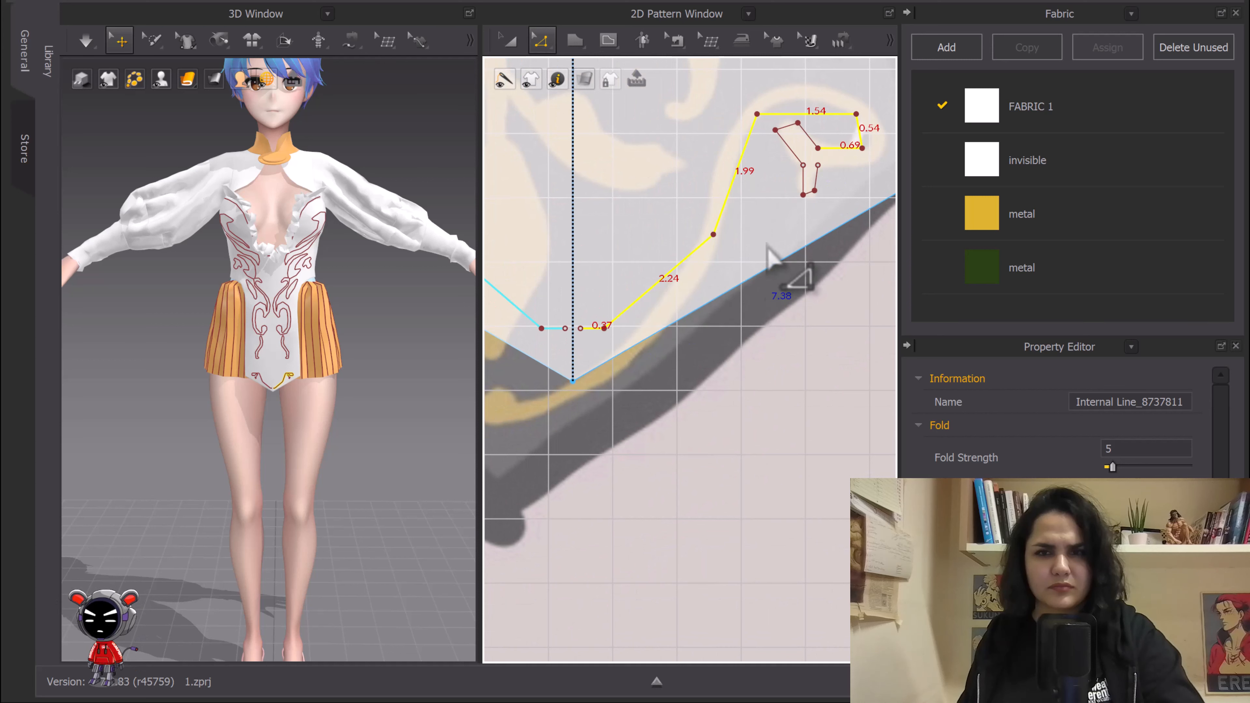
pyautogui.moveTo(753, 256); pyautogui.dragTo(674, 283, button='middle')
pyautogui.rightClick(696, 180)
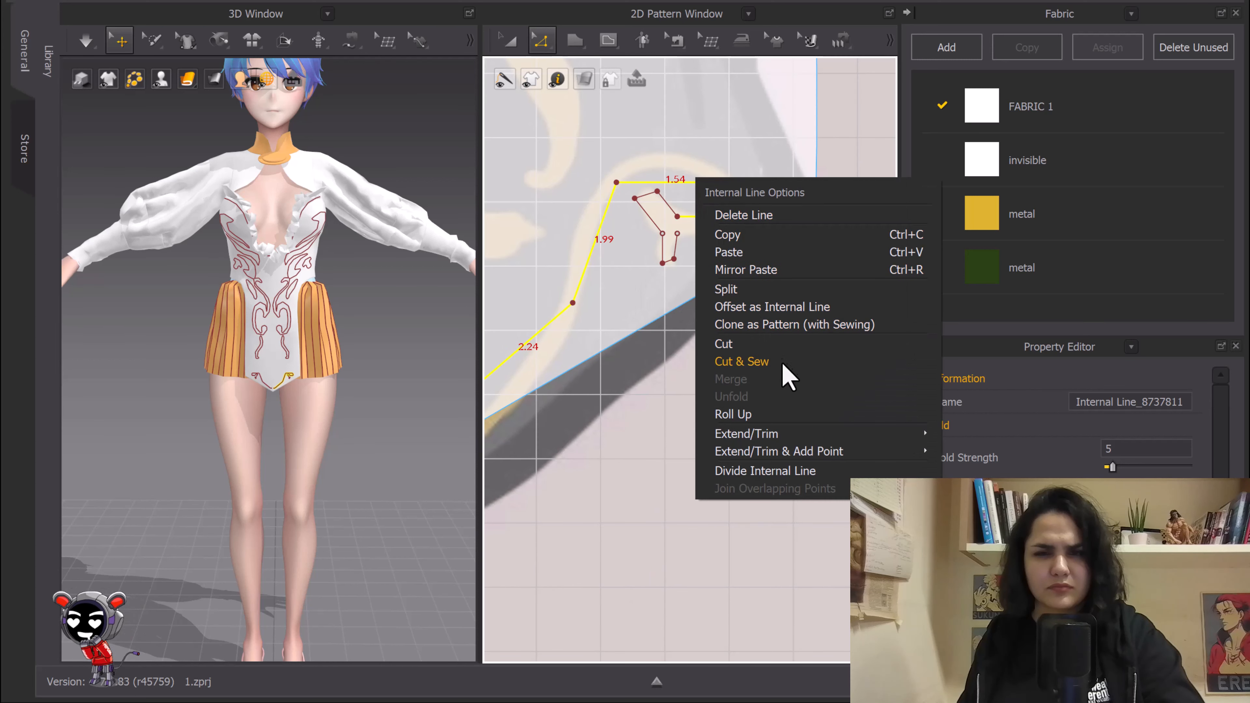
pyautogui.click(775, 308)
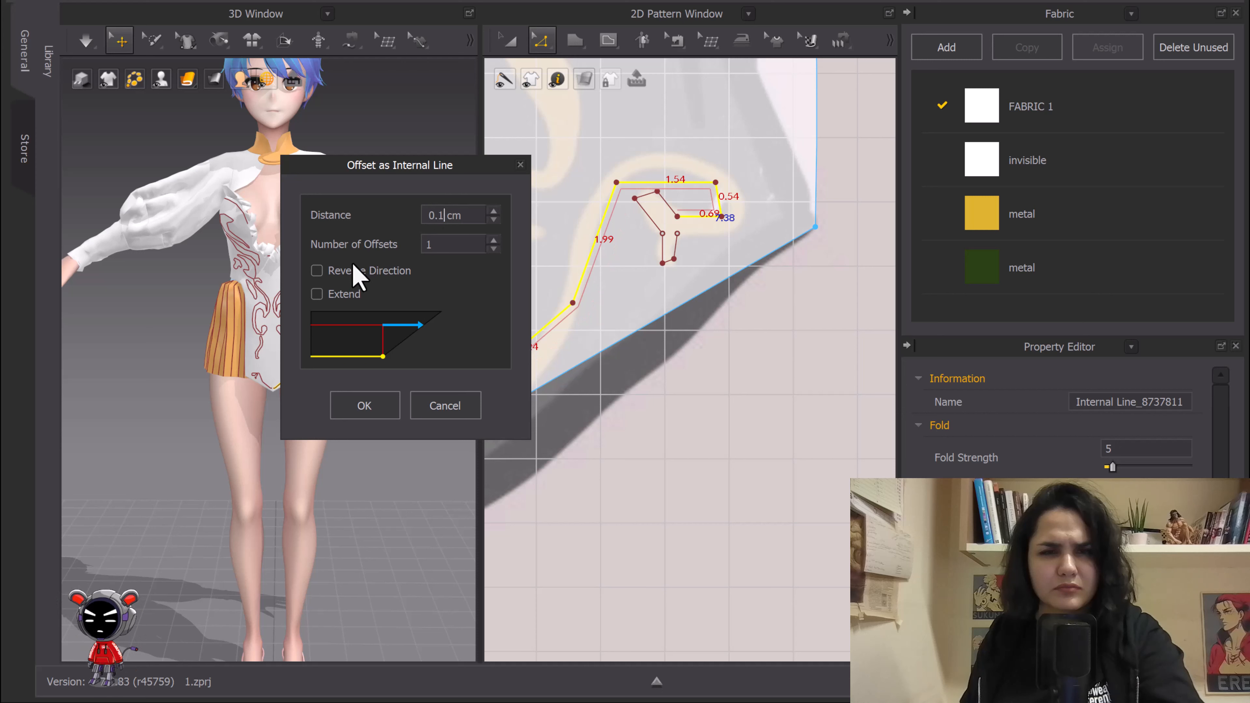
pyautogui.click(317, 270)
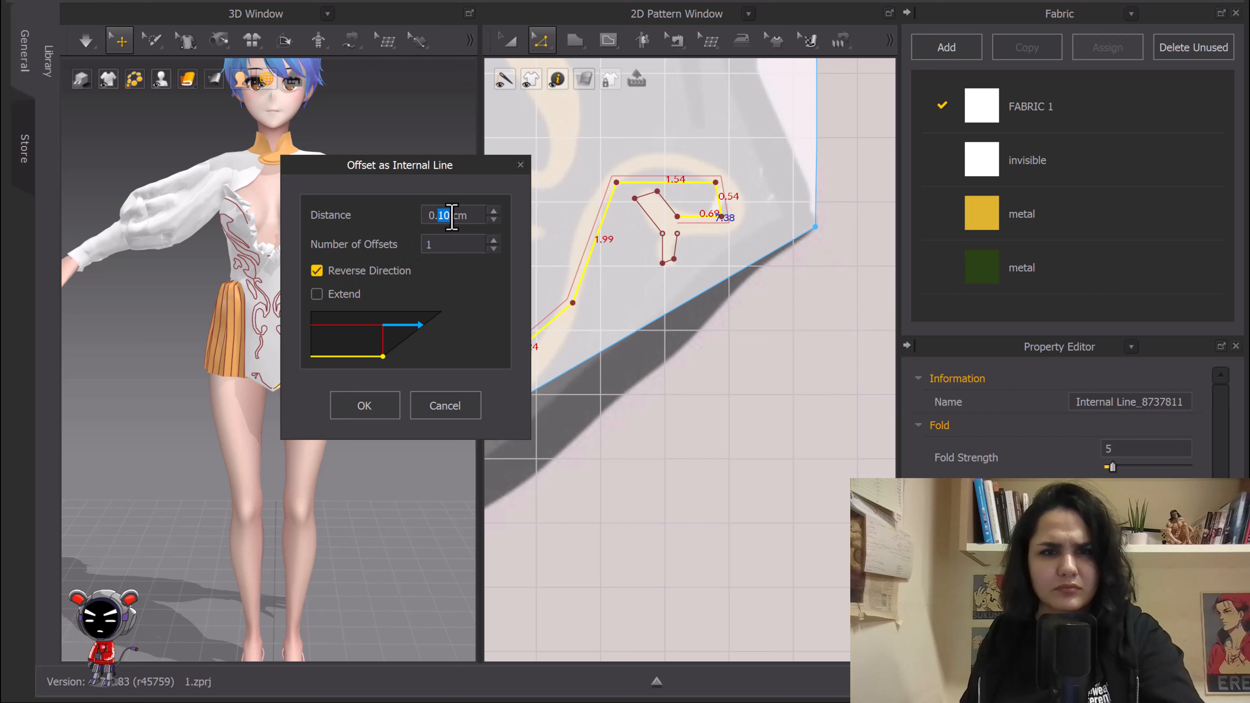
pyautogui.write('5')
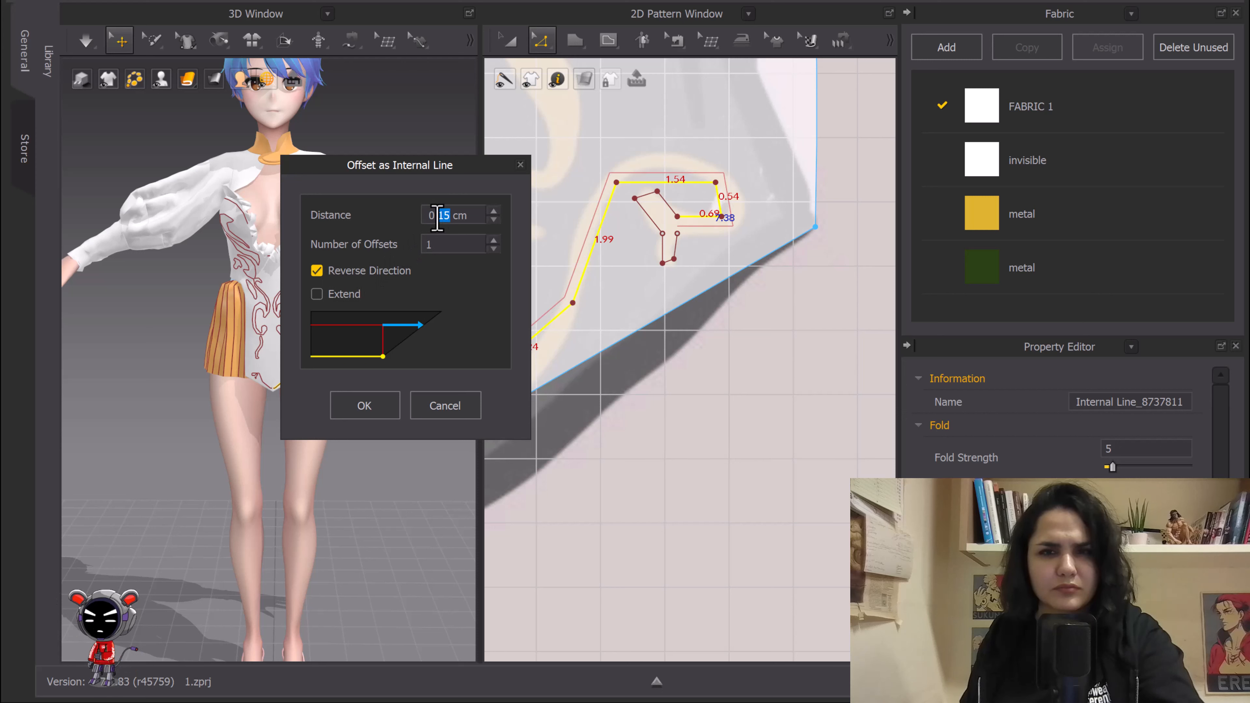
pyautogui.click(383, 402)
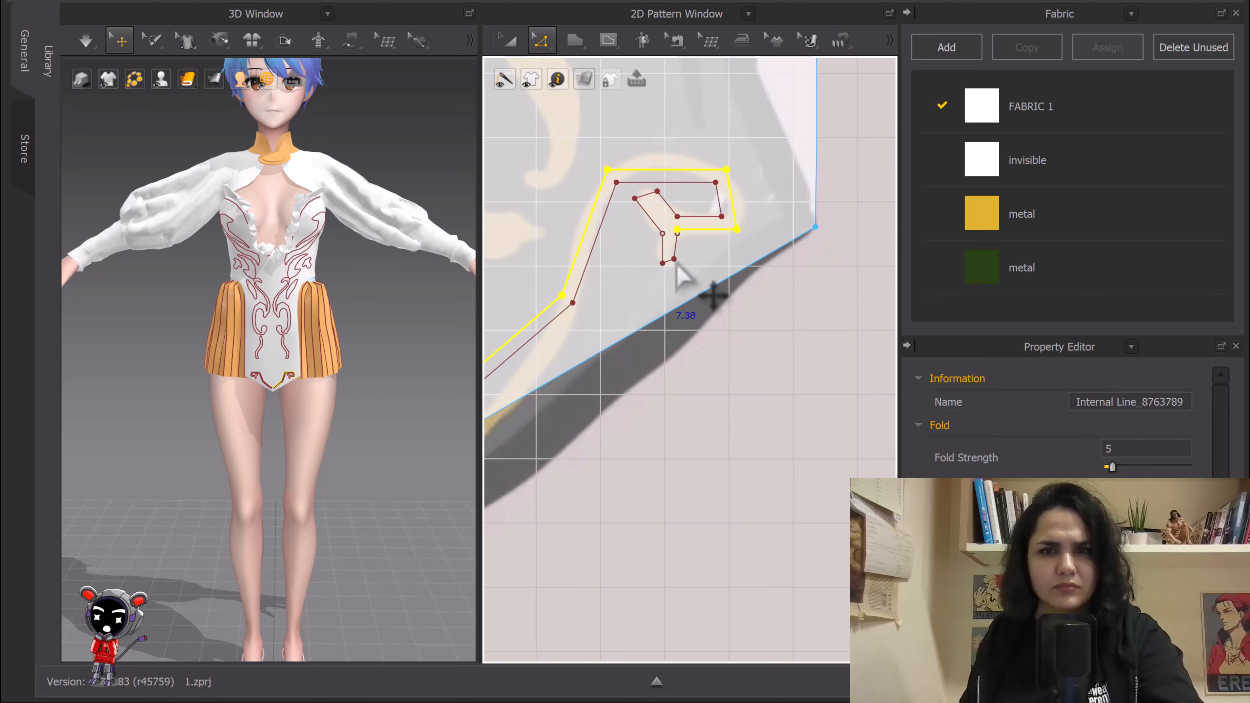
pyautogui.scroll(3, 694, 254)
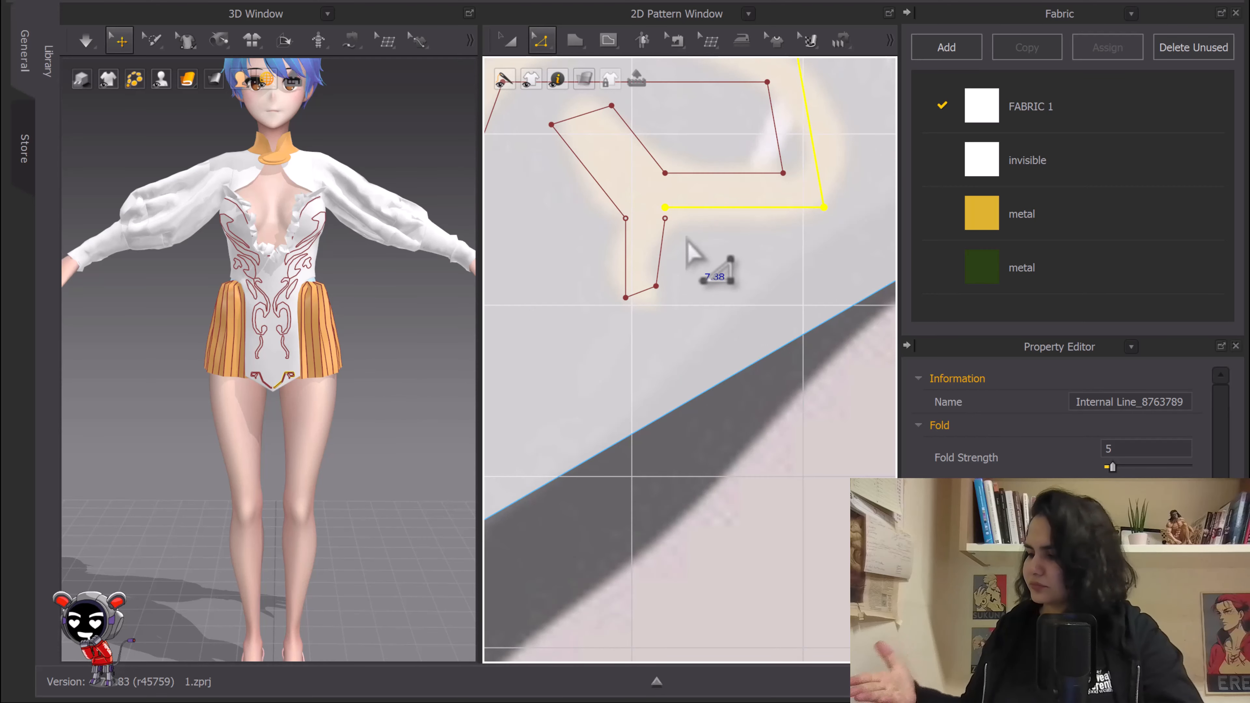
pyautogui.hotkey('ctrl', 'z')
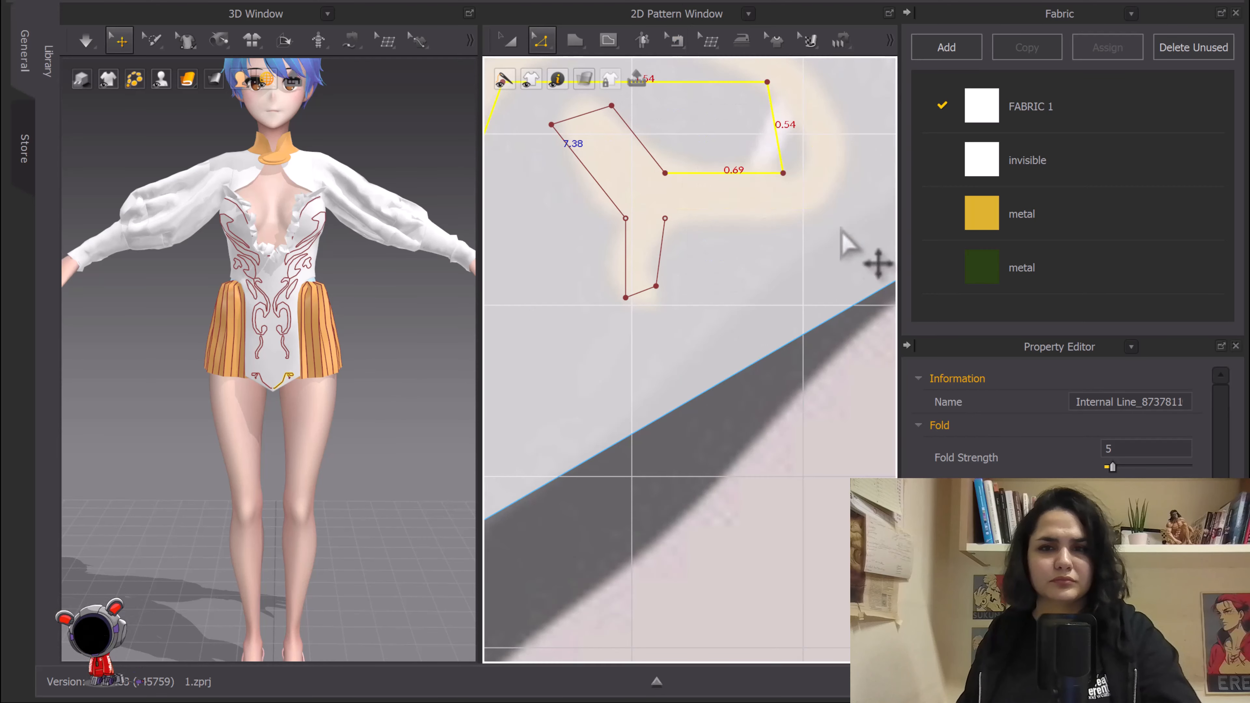
# Step: Bend the short straight segment at the curl's outer end into an arc about 0.65 cm long
pyautogui.scroll(-4, 753, 229)
pyautogui.moveTo(753, 230); pyautogui.dragTo(744, 335, button='middle')
pyautogui.scroll(4, 746, 336)
pyautogui.moveTo(788, 298); pyautogui.dragTo(769, 379, button='middle')
pyautogui.press('c')
pyautogui.moveTo(755, 313); pyautogui.dragTo(782, 318)
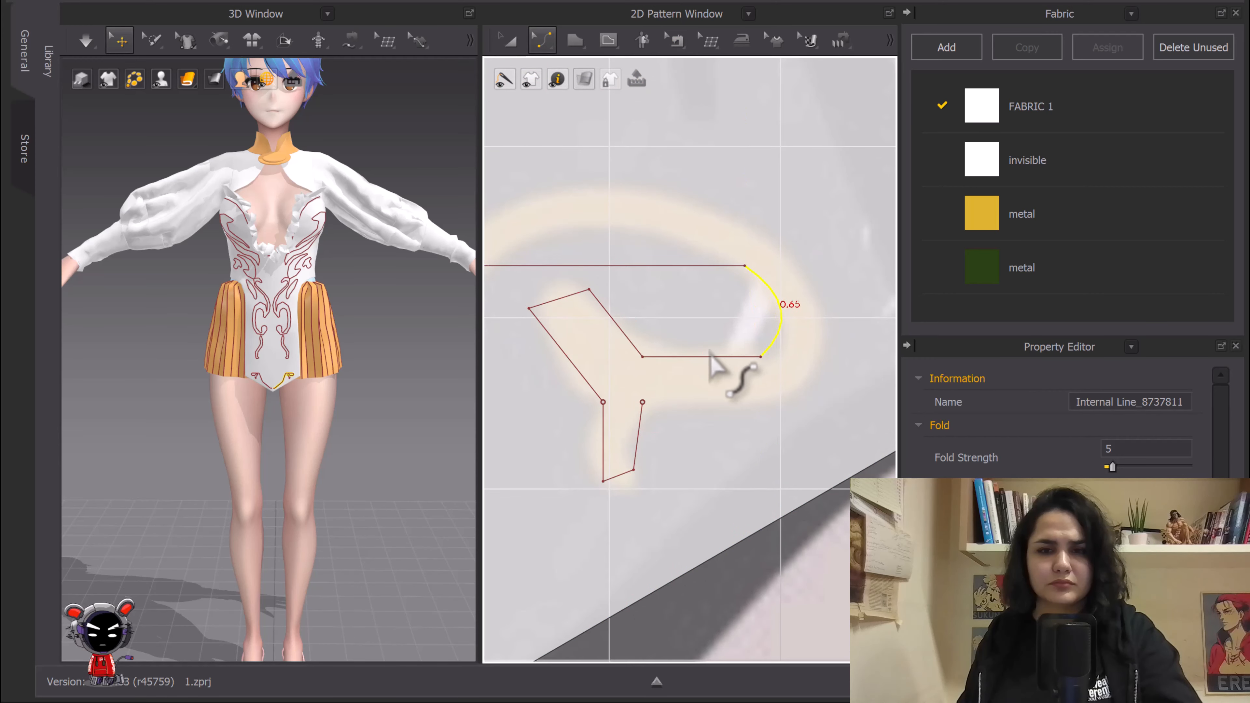
# Step: Curve the edges of the curl's inner tip, bowing its long edge to about 0.73 cm, and round the small tail's segments
pyautogui.click(621, 331)
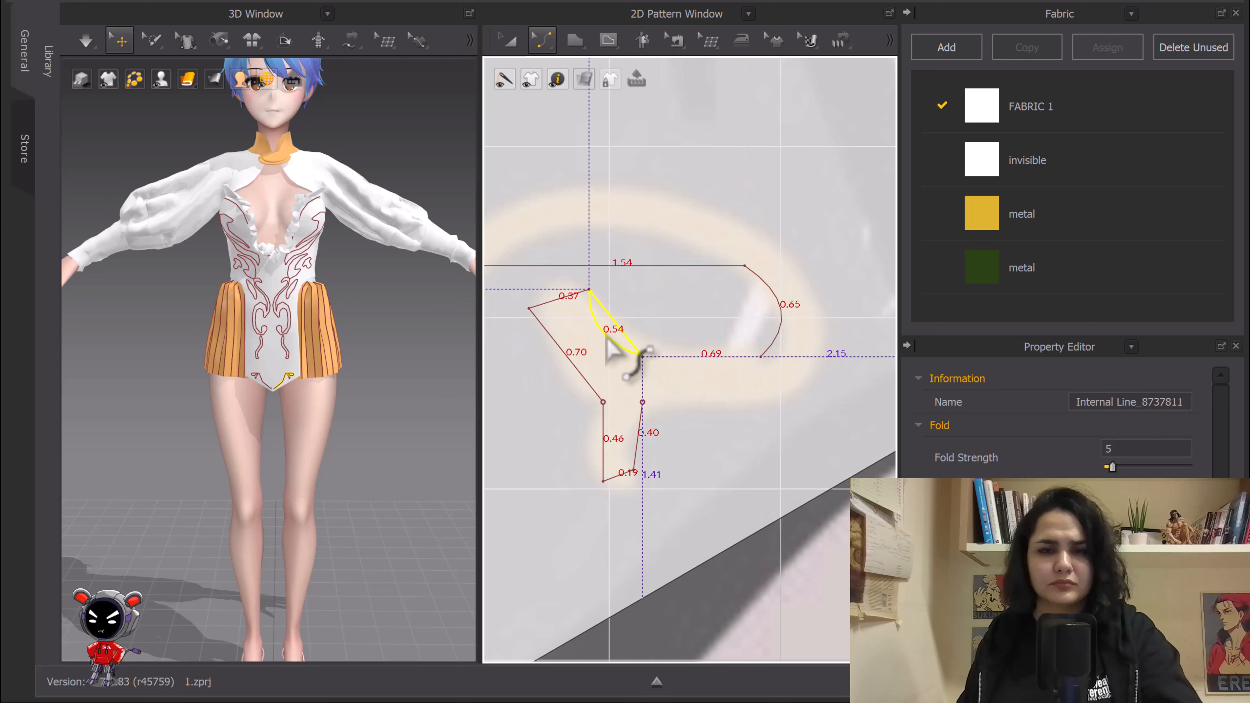
pyautogui.moveTo(606, 335); pyautogui.dragTo(554, 292)
pyautogui.click(554, 297)
pyautogui.moveTo(570, 356); pyautogui.dragTo(565, 378)
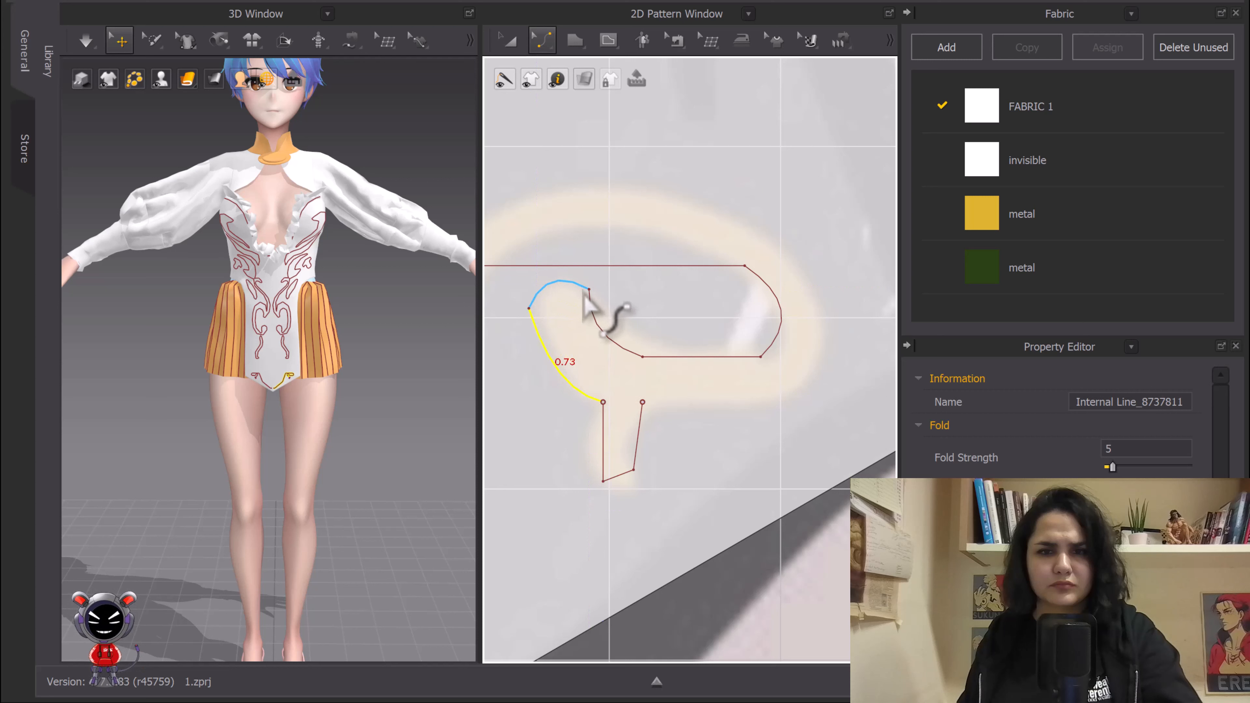
pyautogui.moveTo(605, 465); pyautogui.dragTo(639, 494)
# Step: Bend the line over the curl's top to about 1.68 cm and the upper stem segment to about 2.01 cm
pyautogui.scroll(-2, 712, 411)
pyautogui.moveTo(709, 415); pyautogui.dragTo(835, 396, button='middle')
pyautogui.moveTo(769, 253); pyautogui.dragTo(769, 252)
pyautogui.moveTo(651, 365); pyautogui.dragTo(638, 364)
pyautogui.moveTo(660, 395); pyautogui.dragTo(787, 202, button='middle')
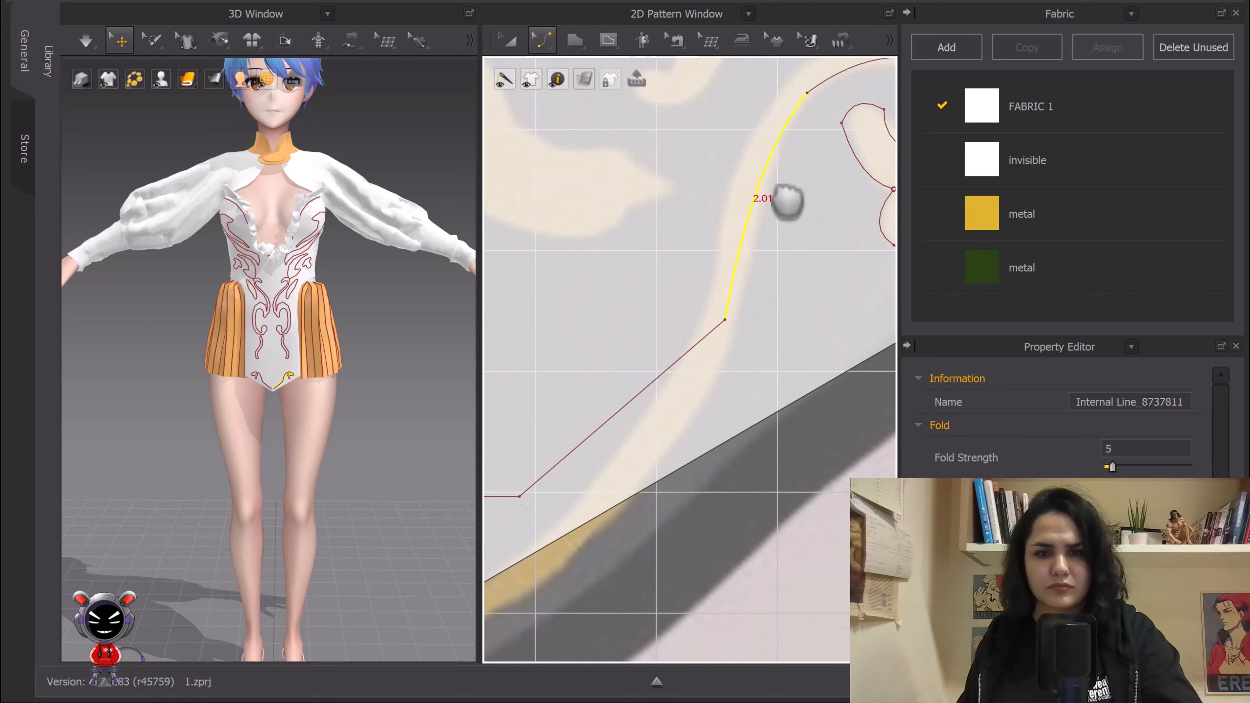
# Step: Bend the lower stem segment towards the hem point into a curve about 2.39 cm long
pyautogui.scroll(-3, 714, 282)
pyautogui.moveTo(665, 362); pyautogui.dragTo(689, 373)
pyautogui.scroll(4, 612, 368)
pyautogui.moveTo(617, 411); pyautogui.dragTo(576, 391, button='middle')
pyautogui.scroll(-3, 673, 354)
pyautogui.moveTo(745, 324); pyautogui.dragTo(693, 385, button='middle')
# Step: Offset the smoothed scroll line from the curl through the lower stem as an internal line at 0.20 cm with Reverse Direction enabled
pyautogui.press('v')
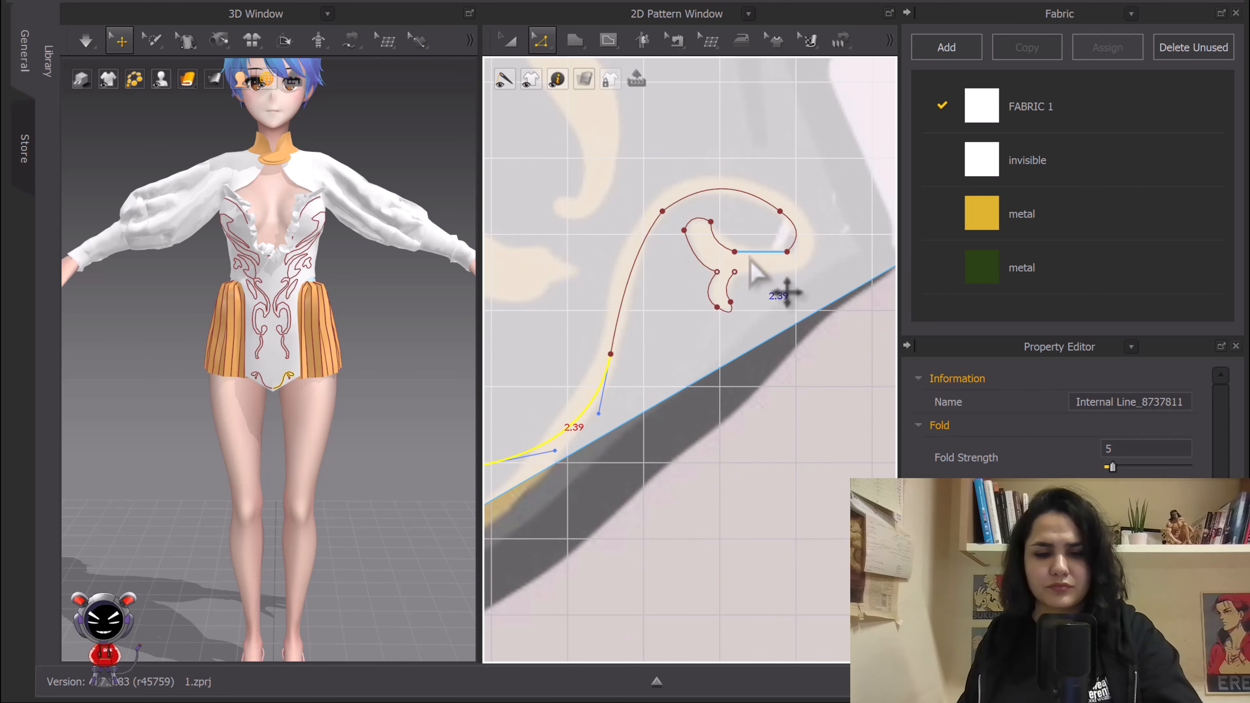
pyautogui.click(765, 255)
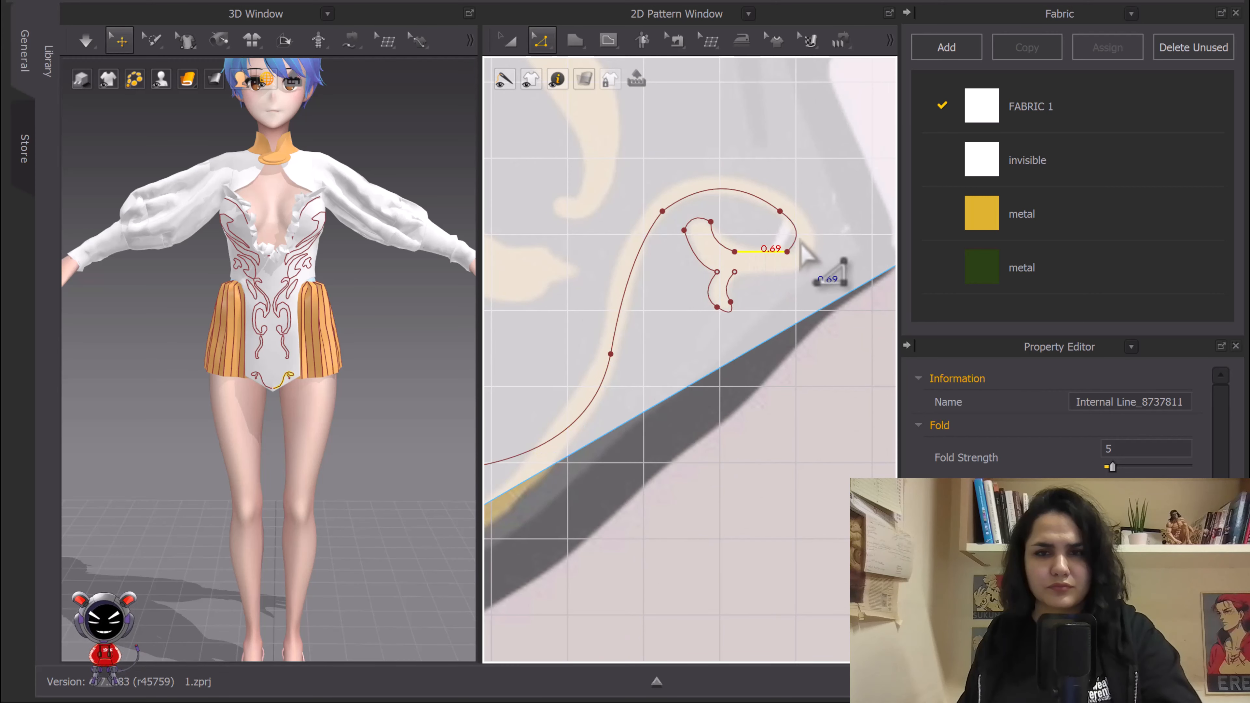
pyautogui.keyDown('shift'); pyautogui.click(752, 196); pyautogui.keyUp('shift')
pyautogui.keyDown('shift'); pyautogui.click(623, 291); pyautogui.keyUp('shift')
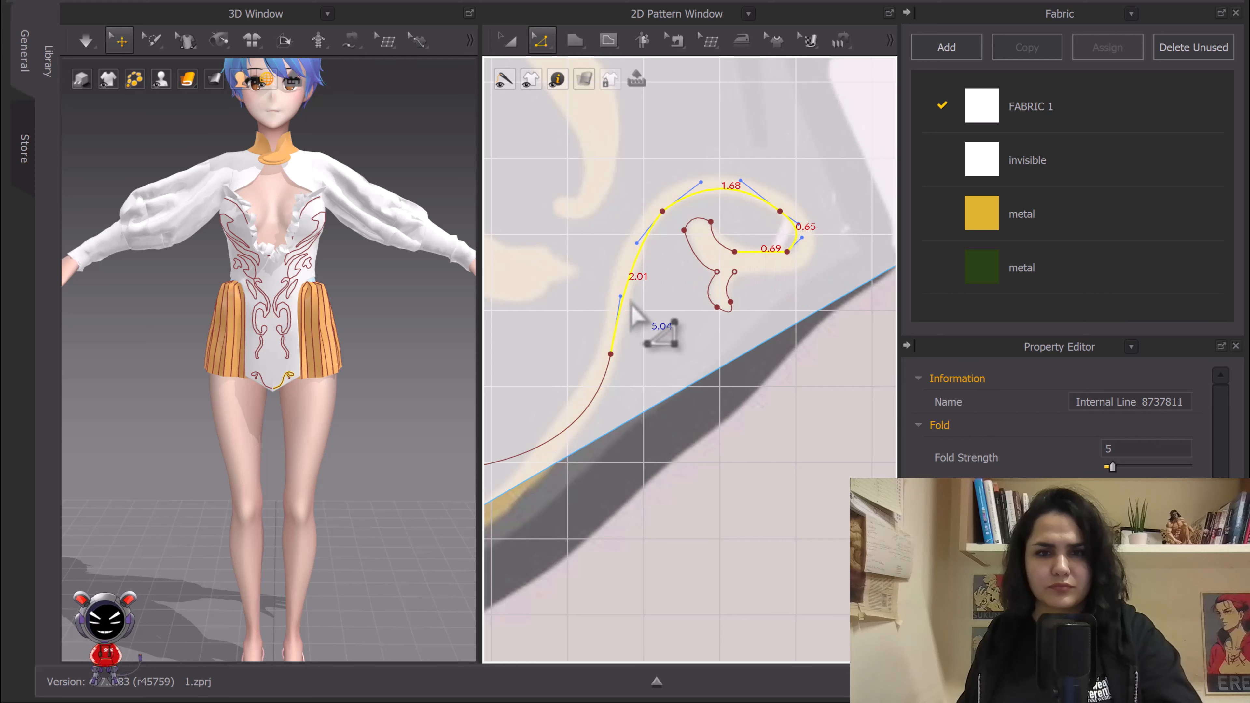
pyautogui.keyDown('shift'); pyautogui.click(596, 397); pyautogui.keyUp('shift')
pyautogui.moveTo(595, 397); pyautogui.dragTo(664, 357, button='middle')
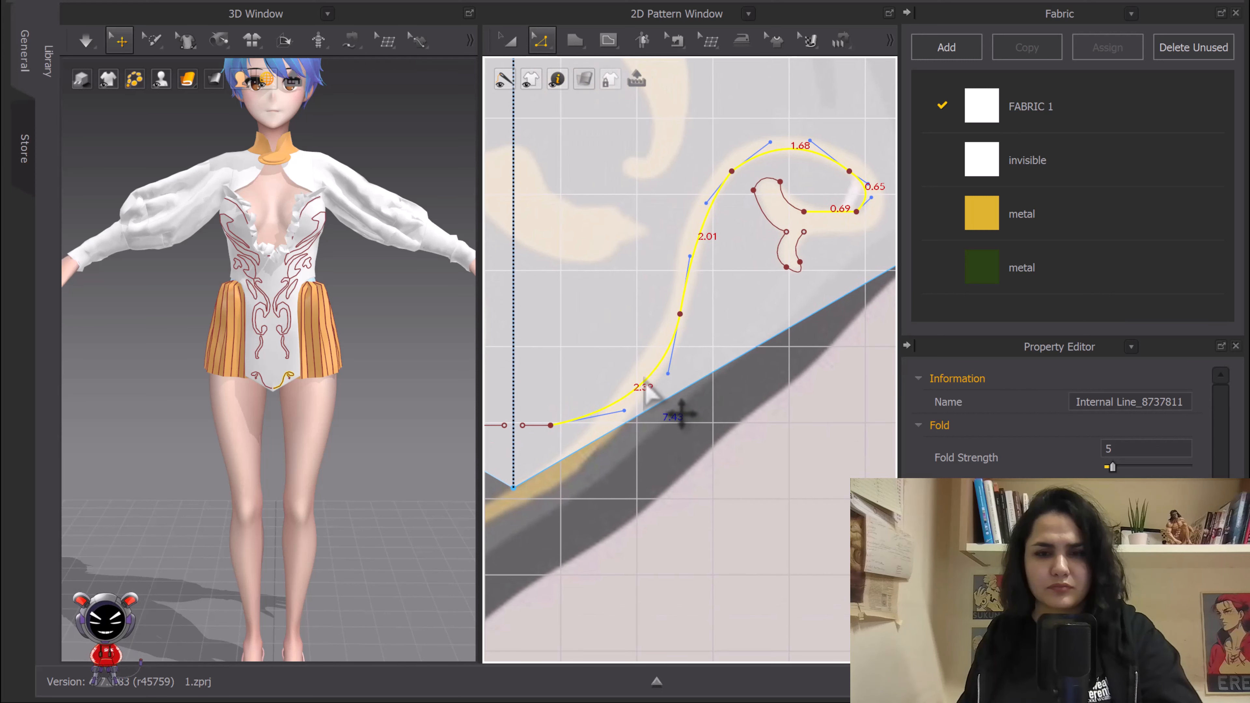
pyautogui.rightClick(644, 380)
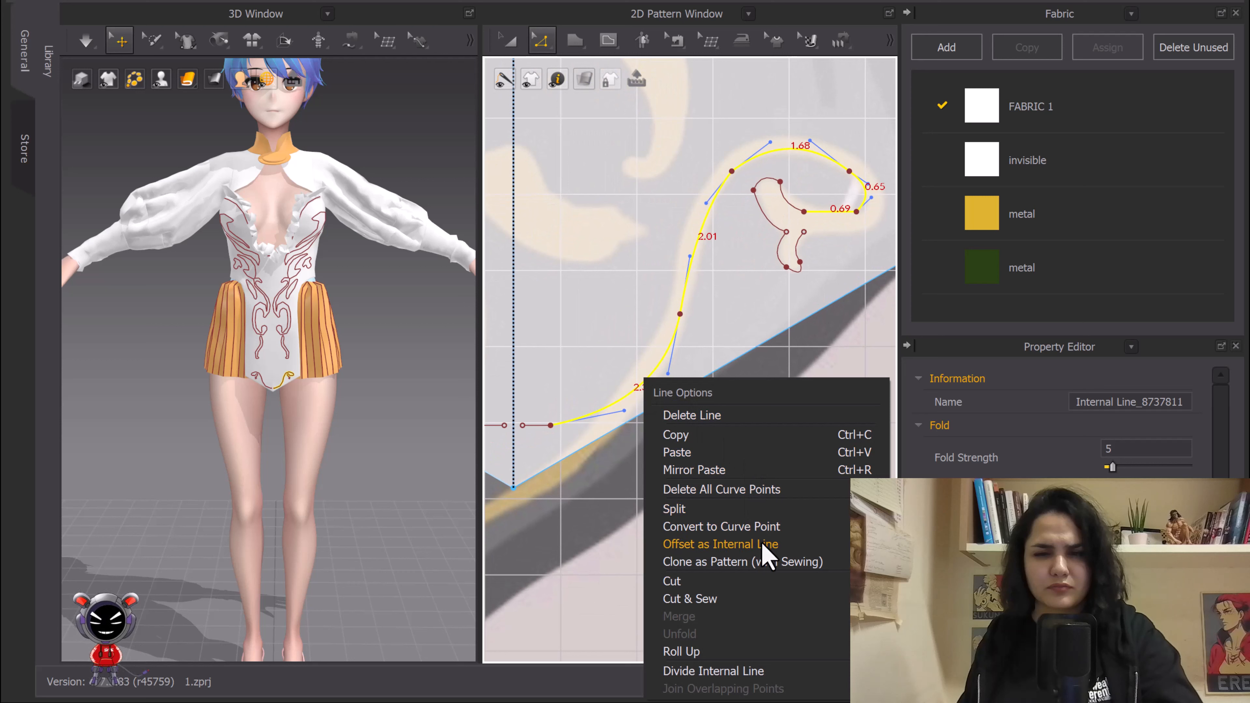
pyautogui.click(724, 546)
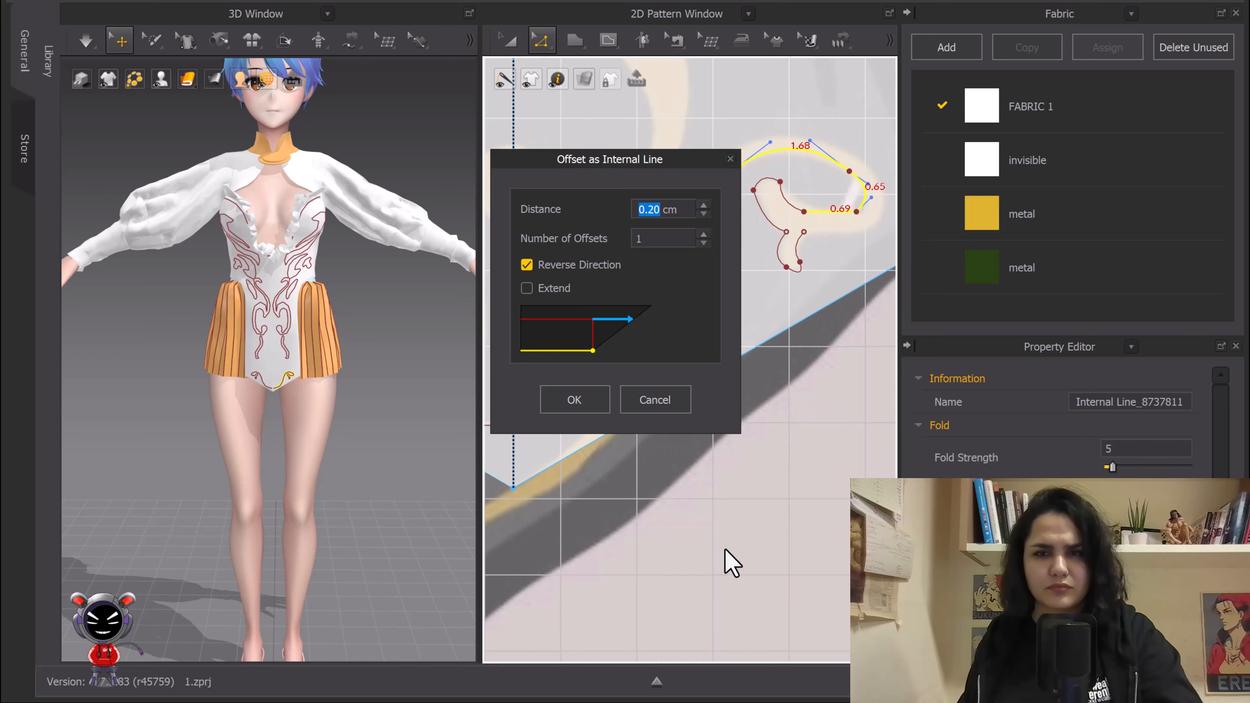
pyautogui.click(575, 400)
# Step: Move the offset line's open end at the curl onto the small tail's upper endpoint
pyautogui.scroll(6, 753, 363)
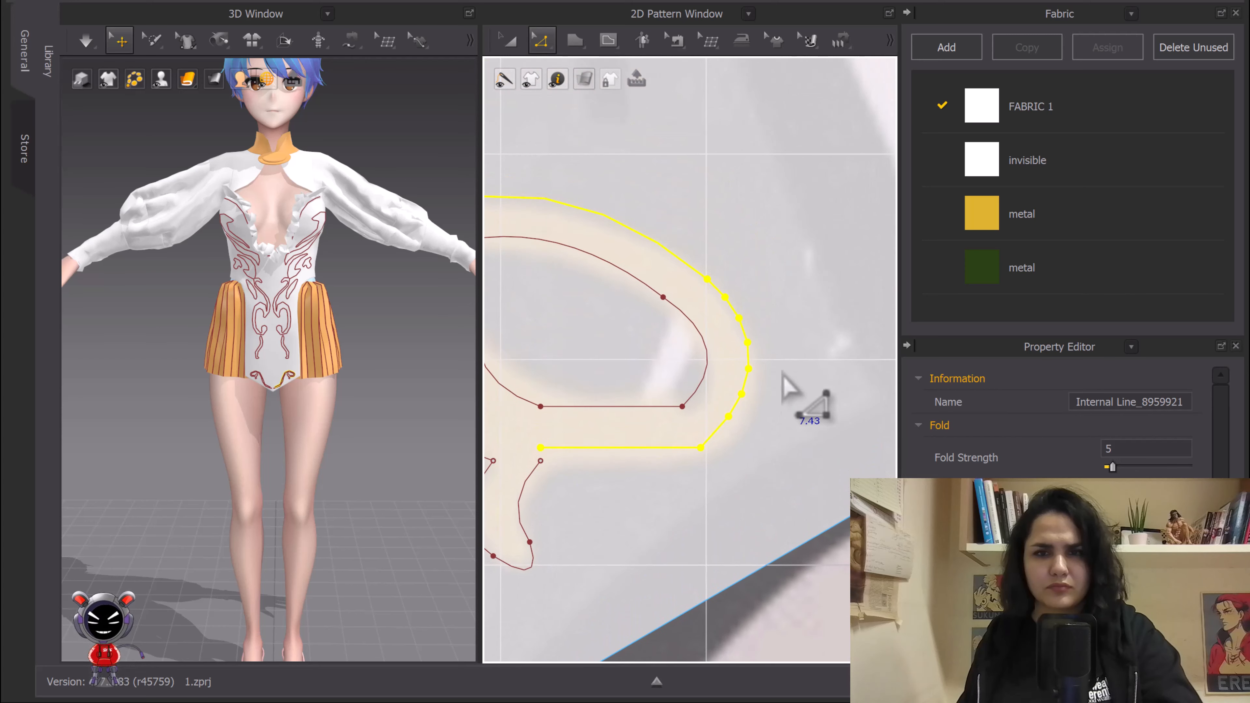
pyautogui.moveTo(633, 497); pyautogui.dragTo(669, 434, button='right')
pyautogui.click(645, 412)
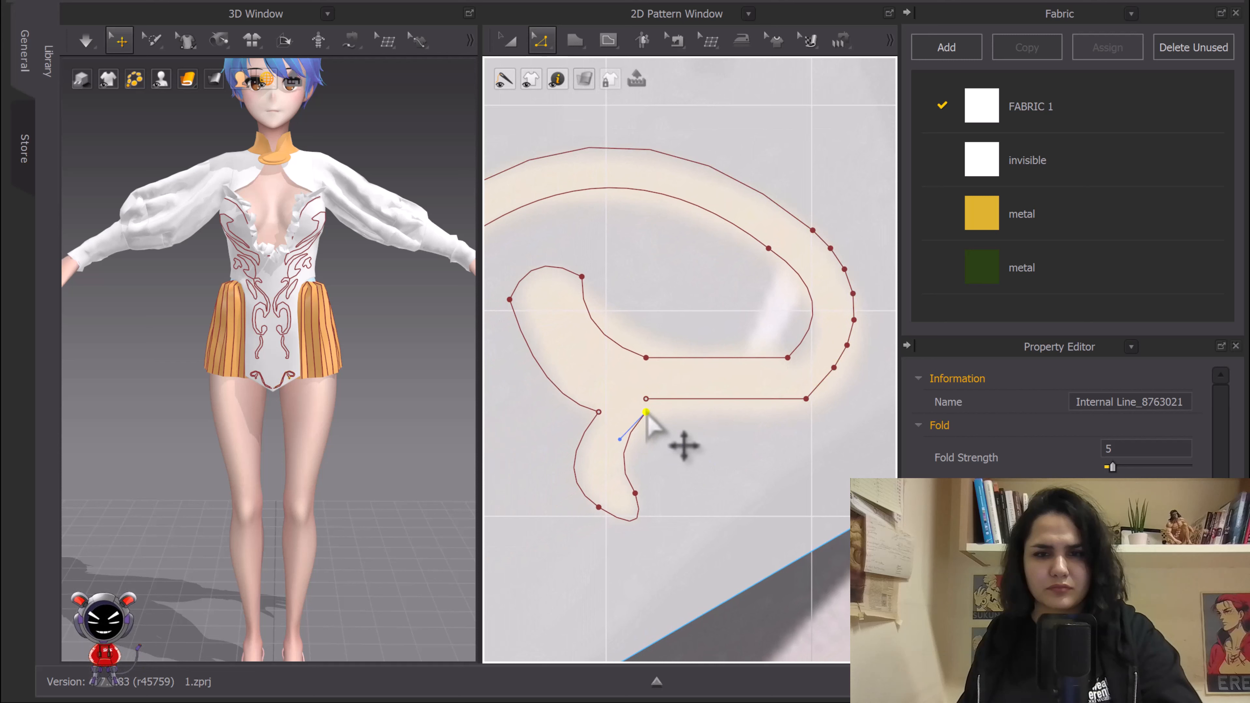
pyautogui.moveTo(645, 399); pyautogui.dragTo(649, 413)
pyautogui.hotkey('ctrl', 'z')
pyautogui.moveTo(797, 432); pyautogui.dragTo(747, 413, button='middle')
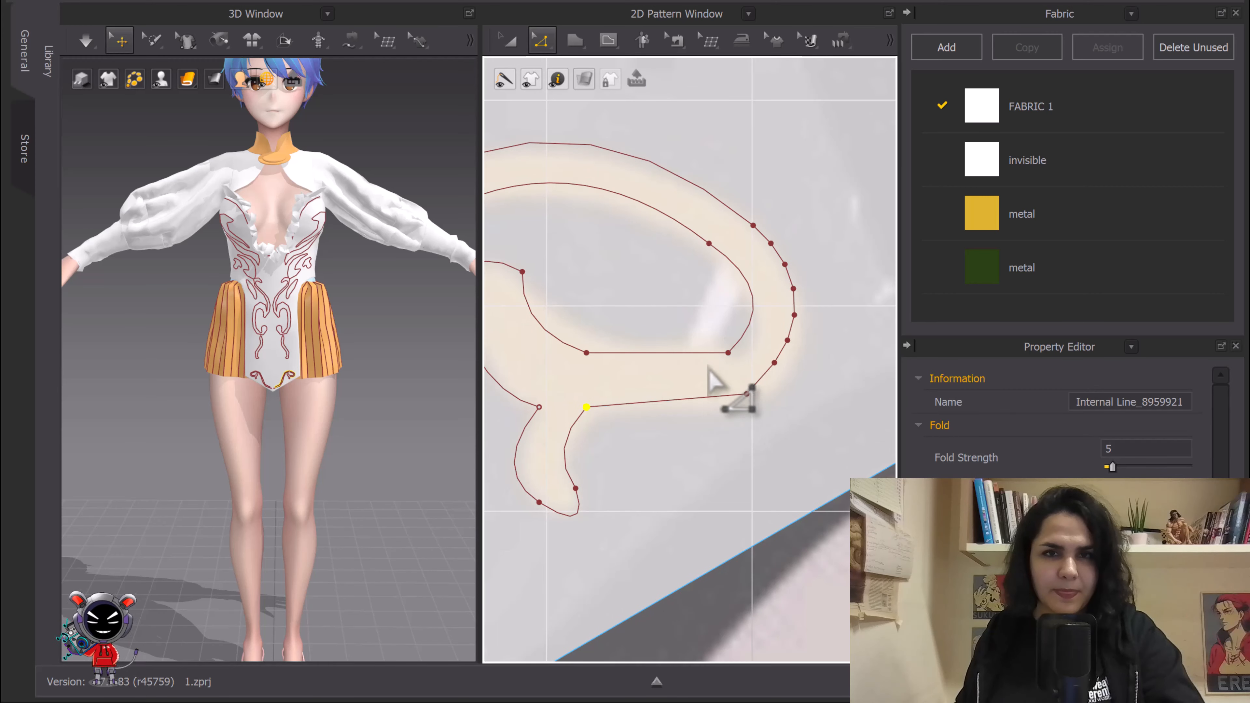
# Step: Round the lower corners of the inner and offset lines at the curl's outer end with the smooth curve tool
pyautogui.click(544, 42)
pyautogui.click(555, 195)
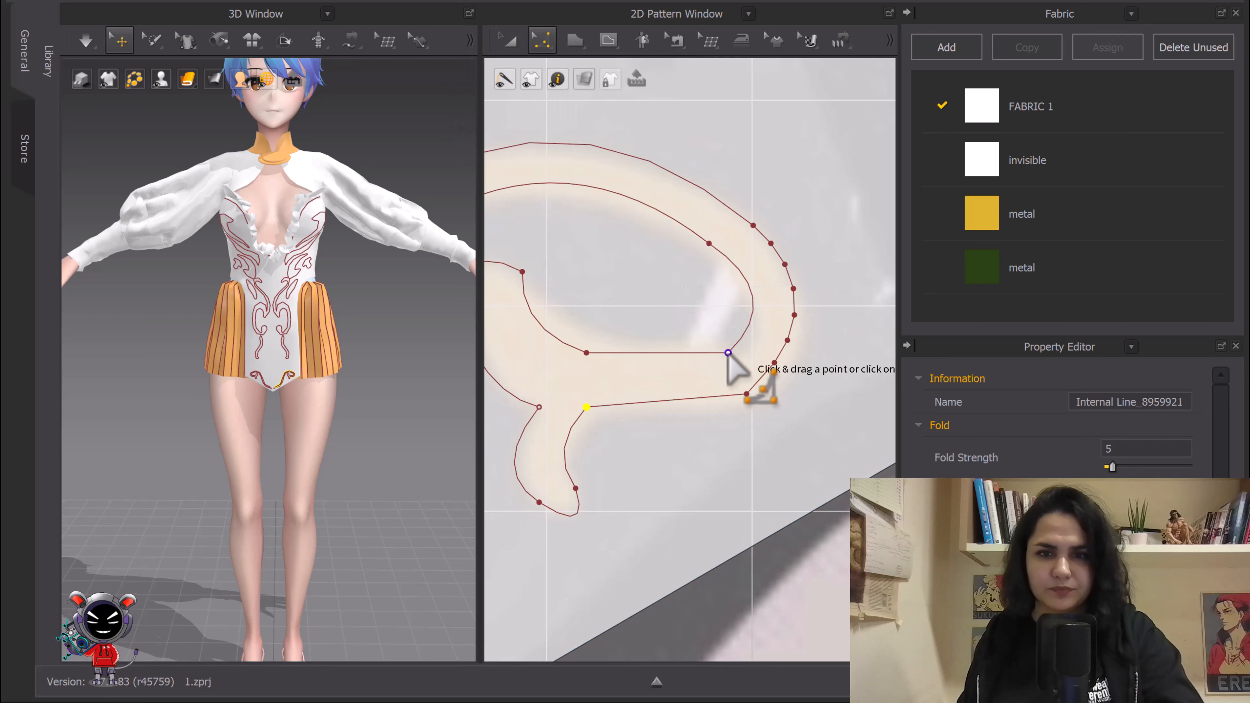
pyautogui.moveTo(727, 353); pyautogui.dragTo(709, 308)
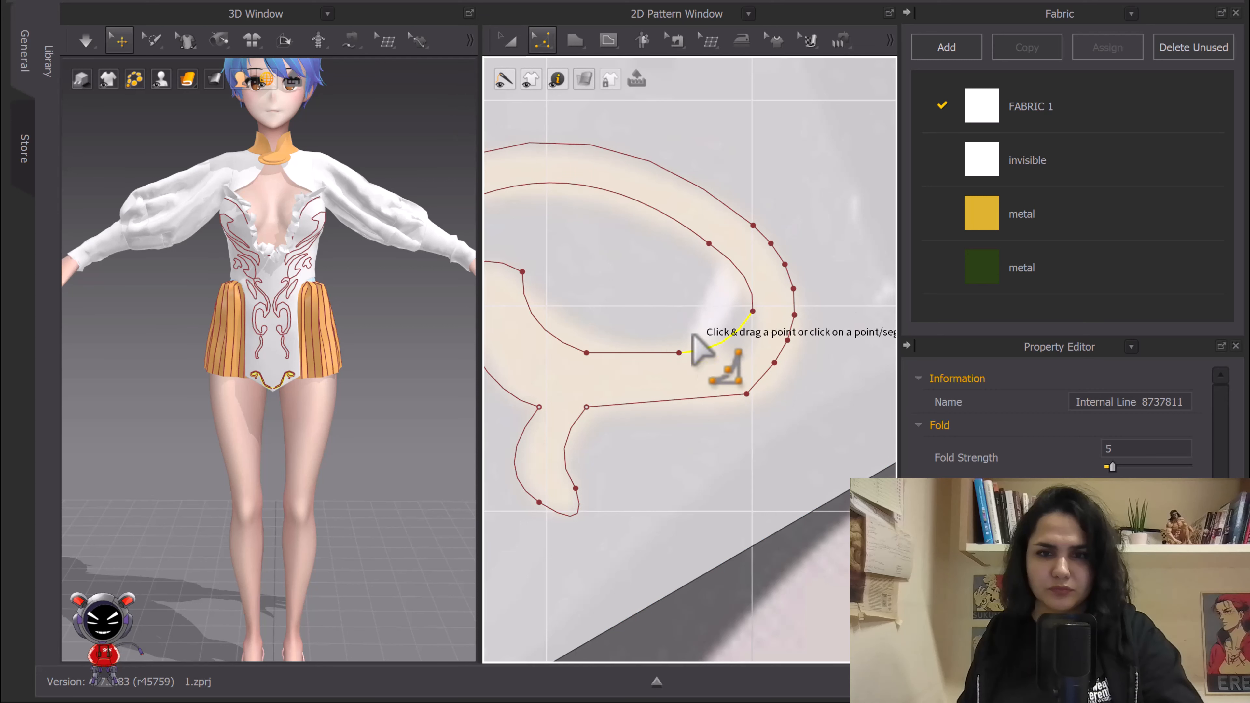
pyautogui.moveTo(747, 394); pyautogui.dragTo(702, 351)
pyautogui.moveTo(792, 347); pyautogui.dragTo(745, 385, button='middle')
# Step: Convert the cluster of corner points around the offset line's outer bend to curve points
pyautogui.press('z')
pyautogui.moveTo(774, 210); pyautogui.dragTo(725, 446)
pyautogui.moveTo(691, 229); pyautogui.dragTo(722, 285)
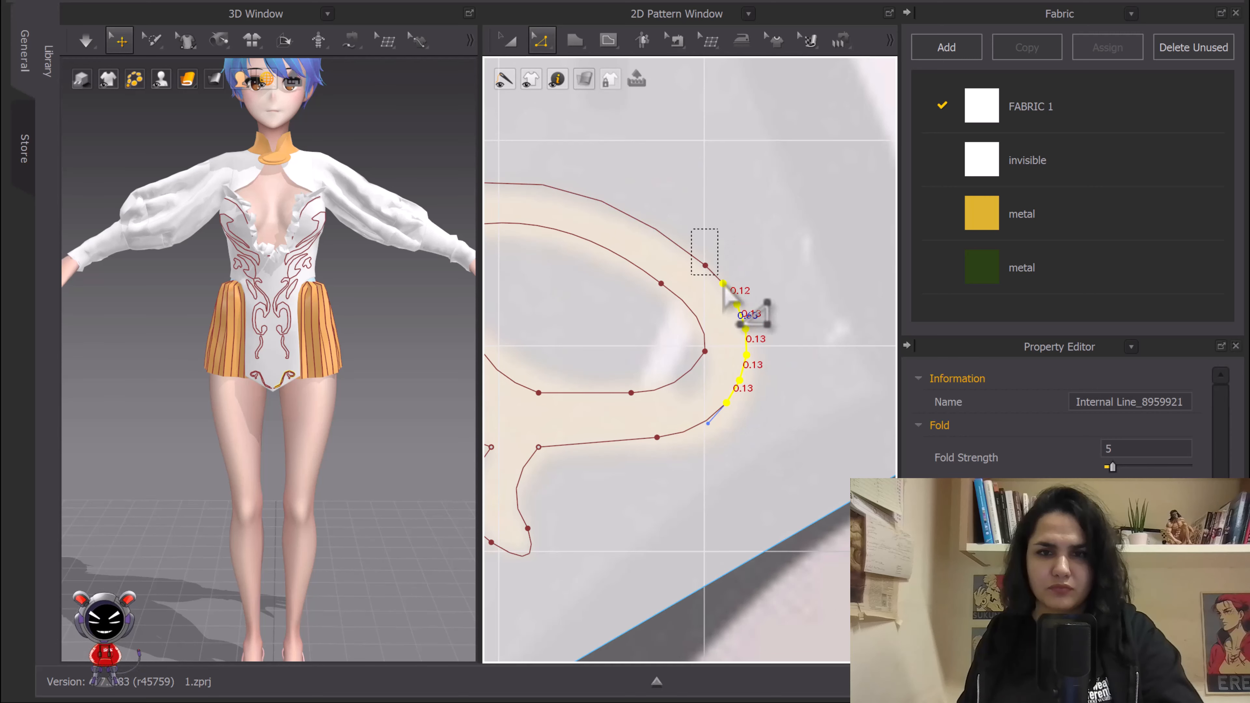
pyautogui.rightClick(714, 276)
pyautogui.press('Escape')
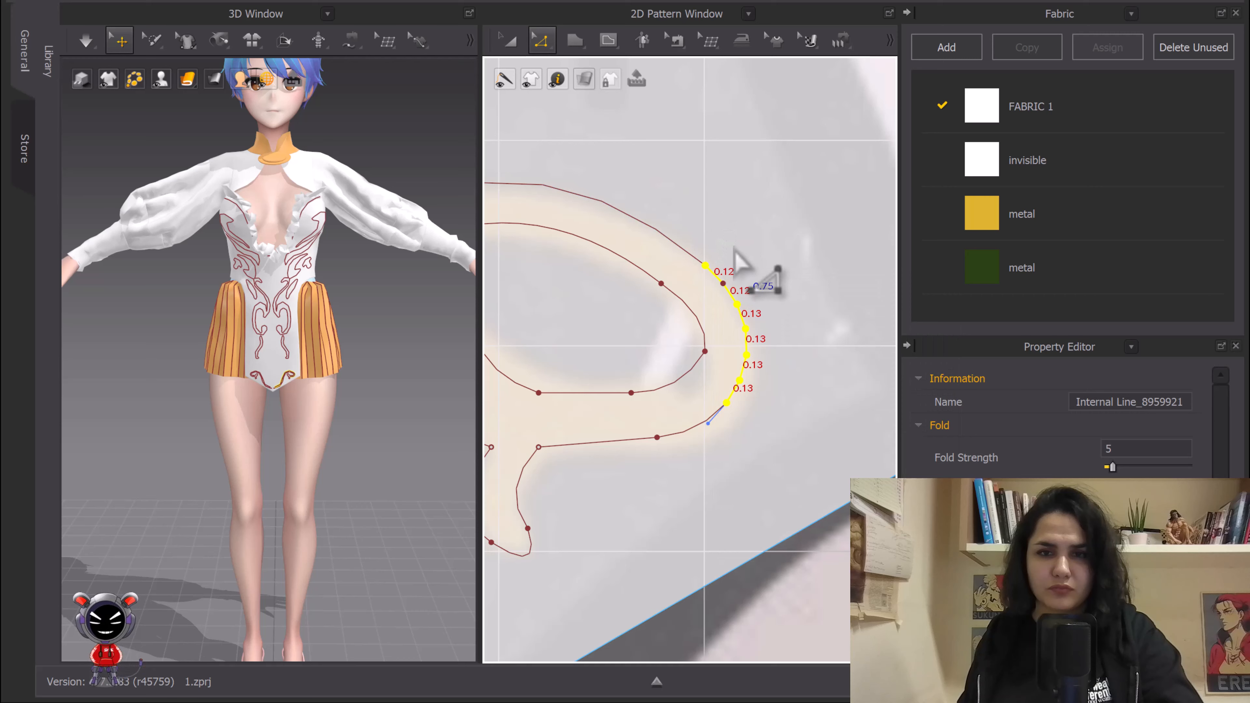
pyautogui.rightClick(723, 284)
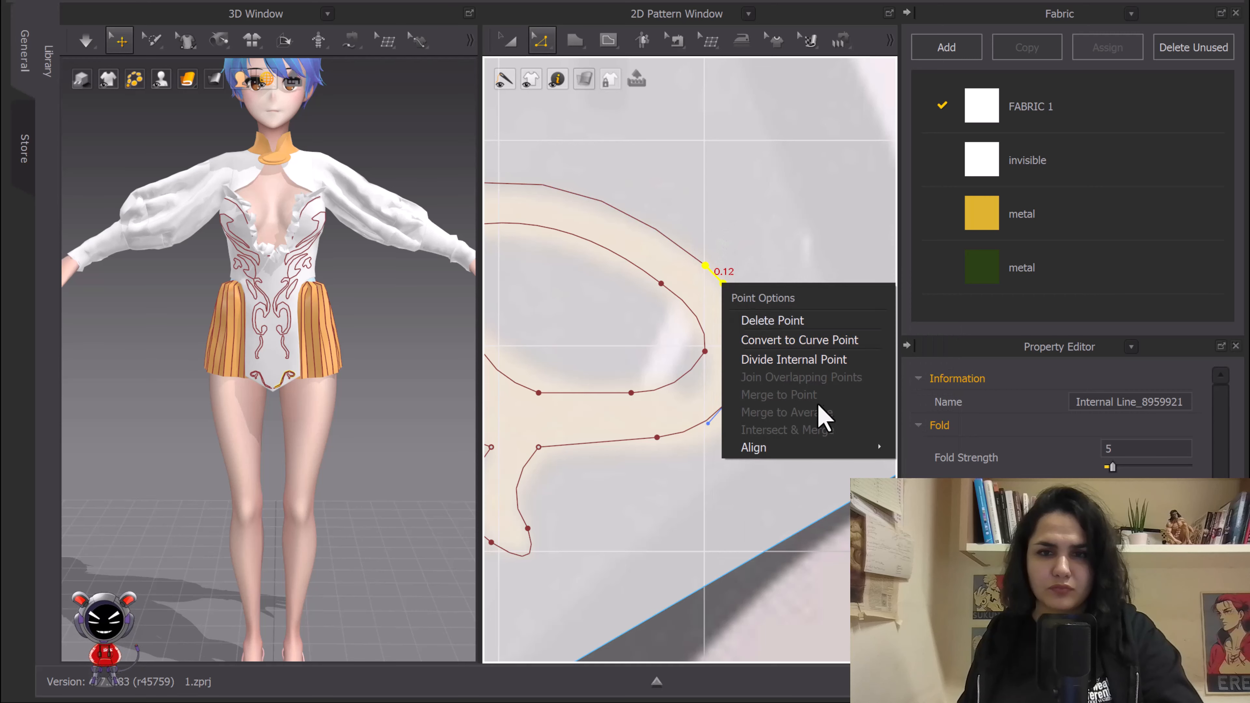
pyautogui.click(810, 346)
# Step: Reshape the rounded end of the curl's inner tip with the curve tool
pyautogui.scroll(-5, 795, 334)
pyautogui.moveTo(733, 344); pyautogui.dragTo(818, 292, button='middle')
pyautogui.moveTo(703, 288); pyautogui.dragTo(789, 142, button='middle')
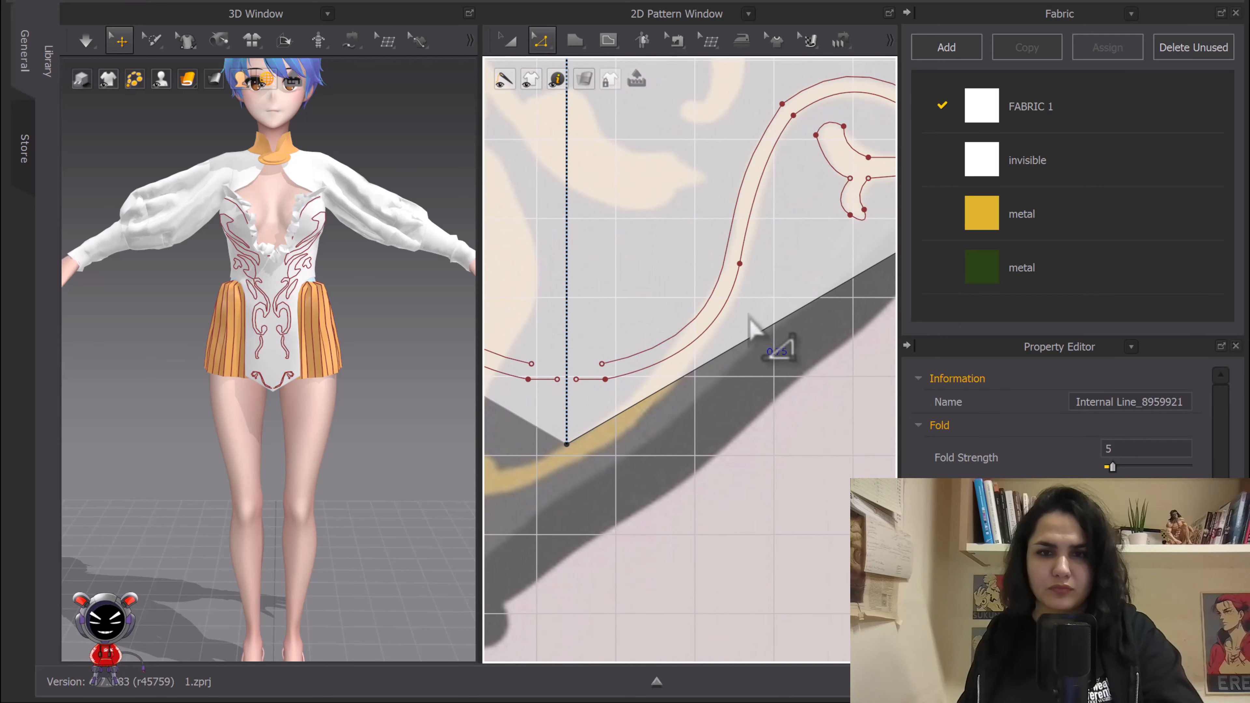
pyautogui.scroll(4, 757, 295)
pyautogui.moveTo(775, 272); pyautogui.dragTo(610, 298, button='middle')
pyautogui.scroll(-4, 609, 298)
pyautogui.scroll(5, 663, 229)
pyautogui.moveTo(657, 188); pyautogui.dragTo(638, 328, button='middle')
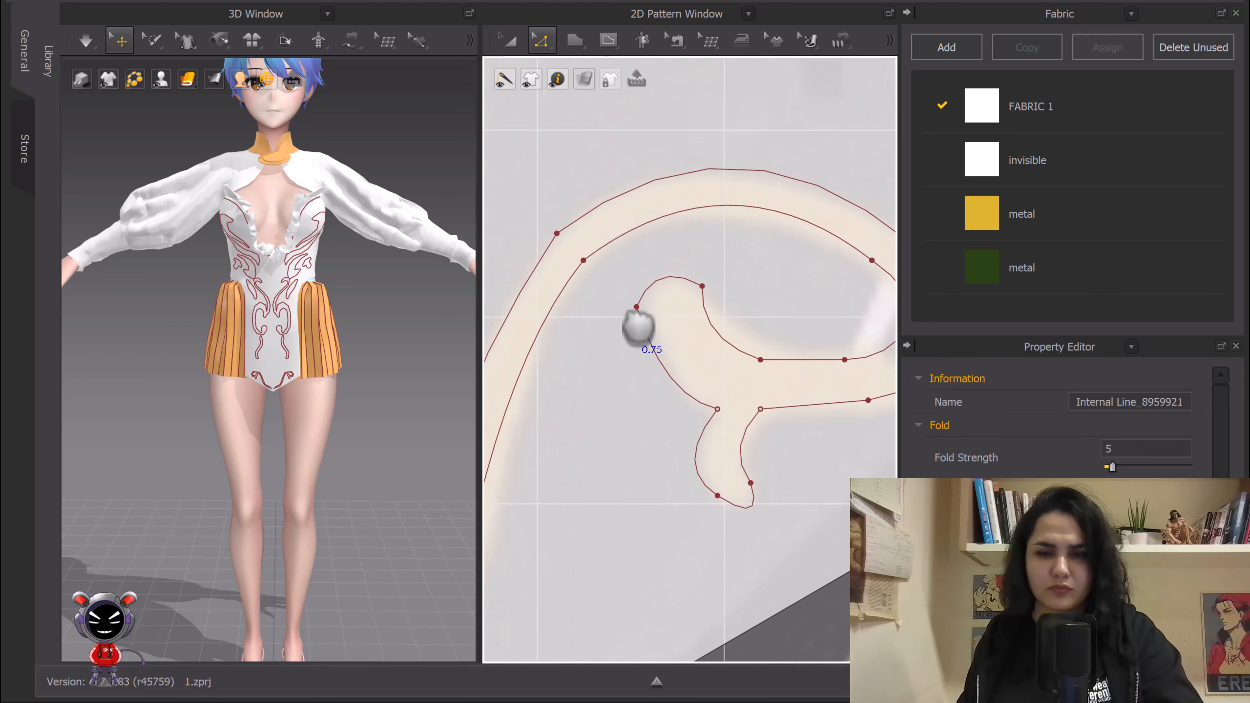
pyautogui.press('c')
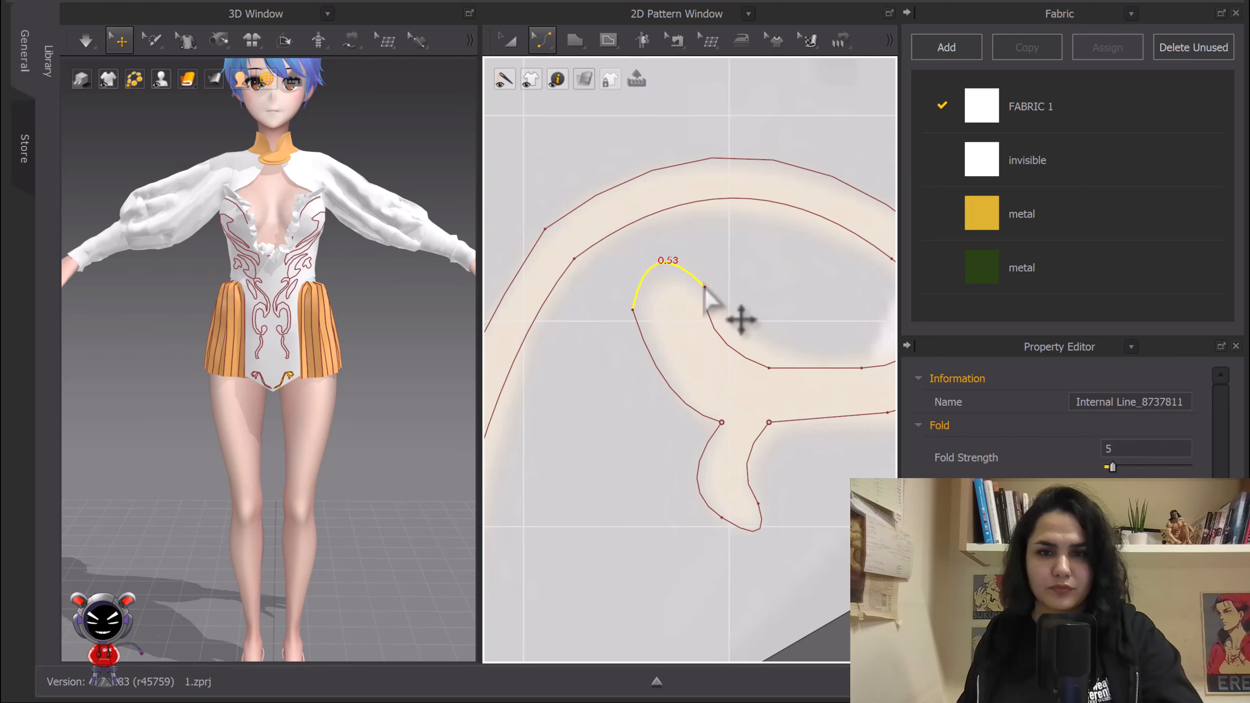
# Step: Draw an internal line of about 0.46, 0.33 and 0.26 cm joining the hem scroll's two open ends beside the centre line
pyautogui.scroll(-5, 651, 313)
pyautogui.moveTo(653, 316); pyautogui.dragTo(760, 200, button='middle')
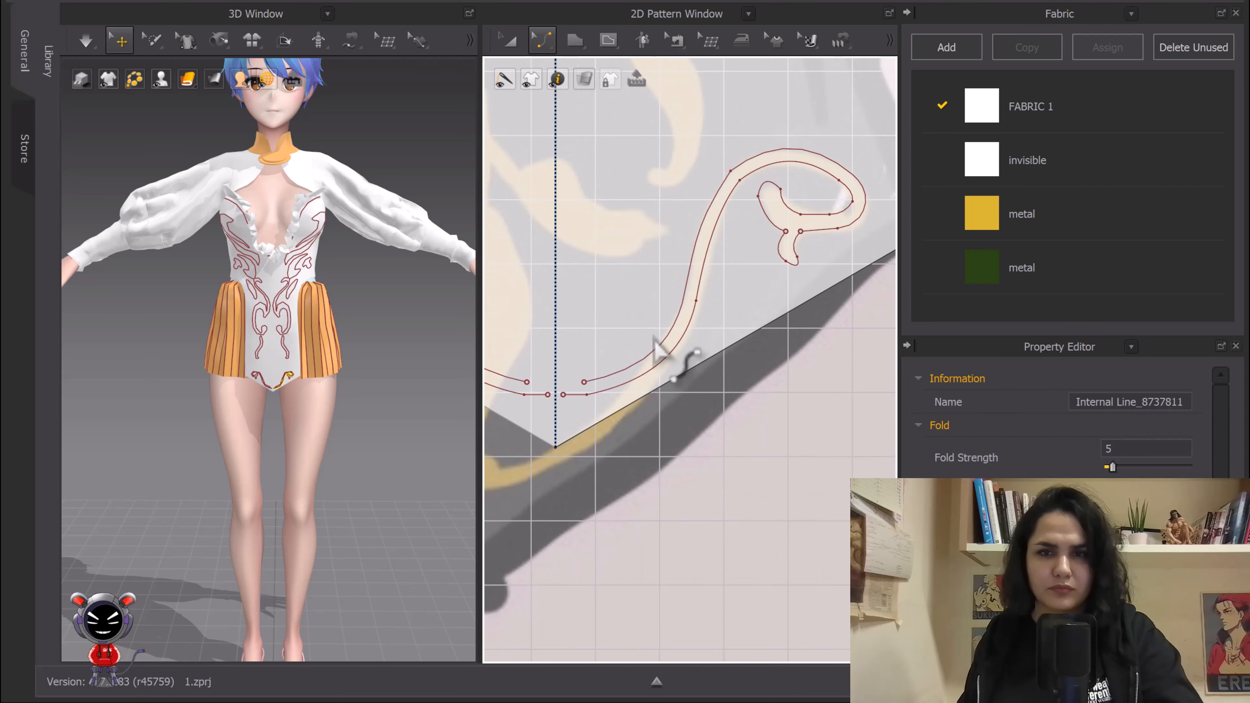
pyautogui.moveTo(656, 339); pyautogui.dragTo(749, 275, button='middle')
pyautogui.scroll(4, 644, 339)
pyautogui.moveTo(721, 332); pyautogui.dragTo(714, 372, button='middle')
pyautogui.click(609, 43)
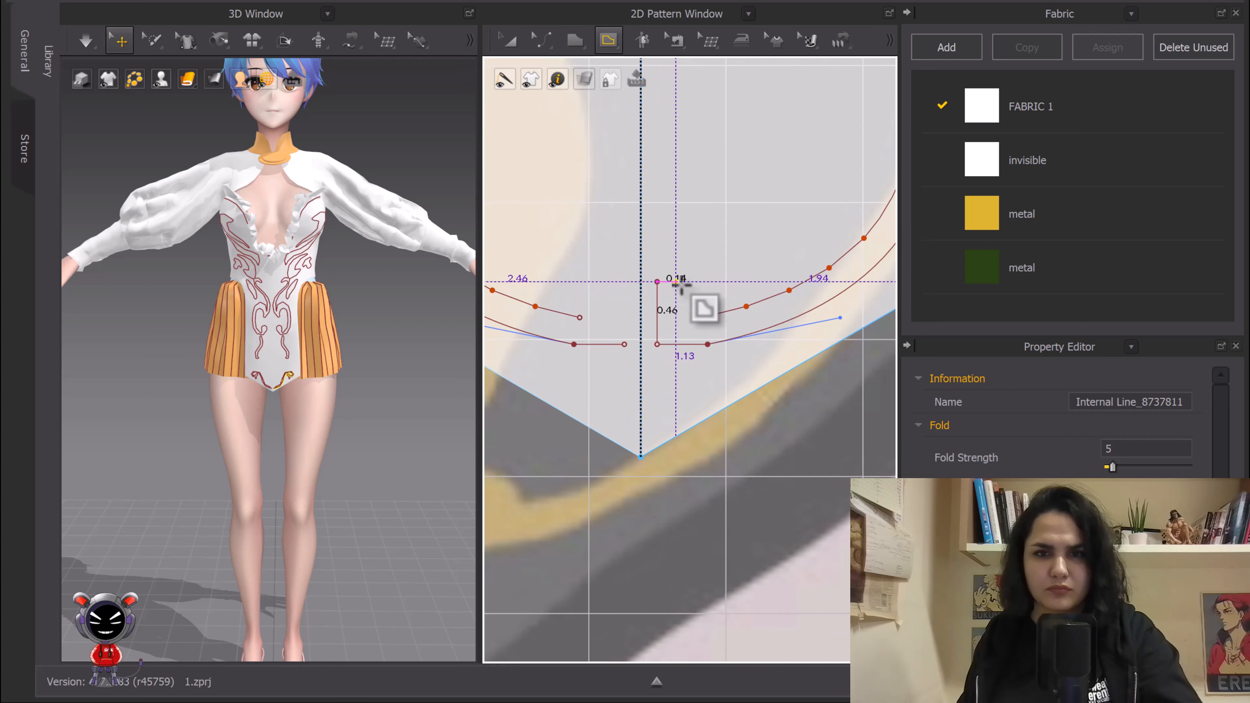
pyautogui.click(699, 314)
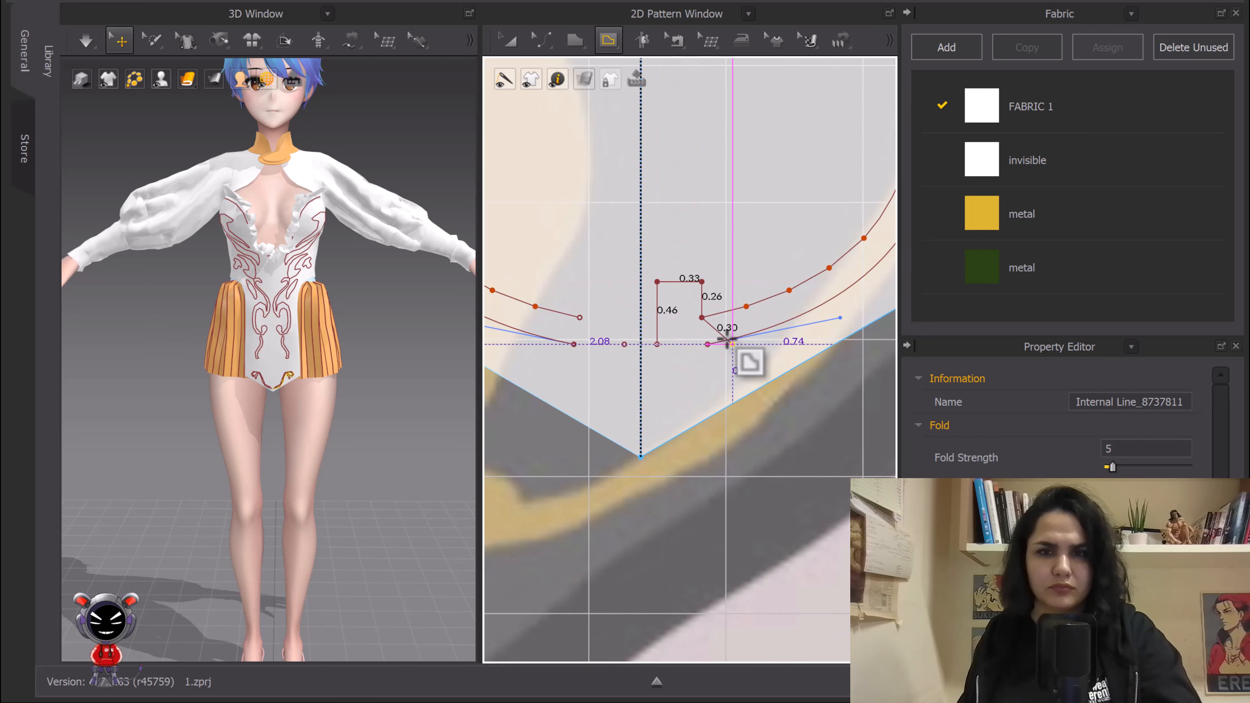
pyautogui.doubleClick(701, 320)
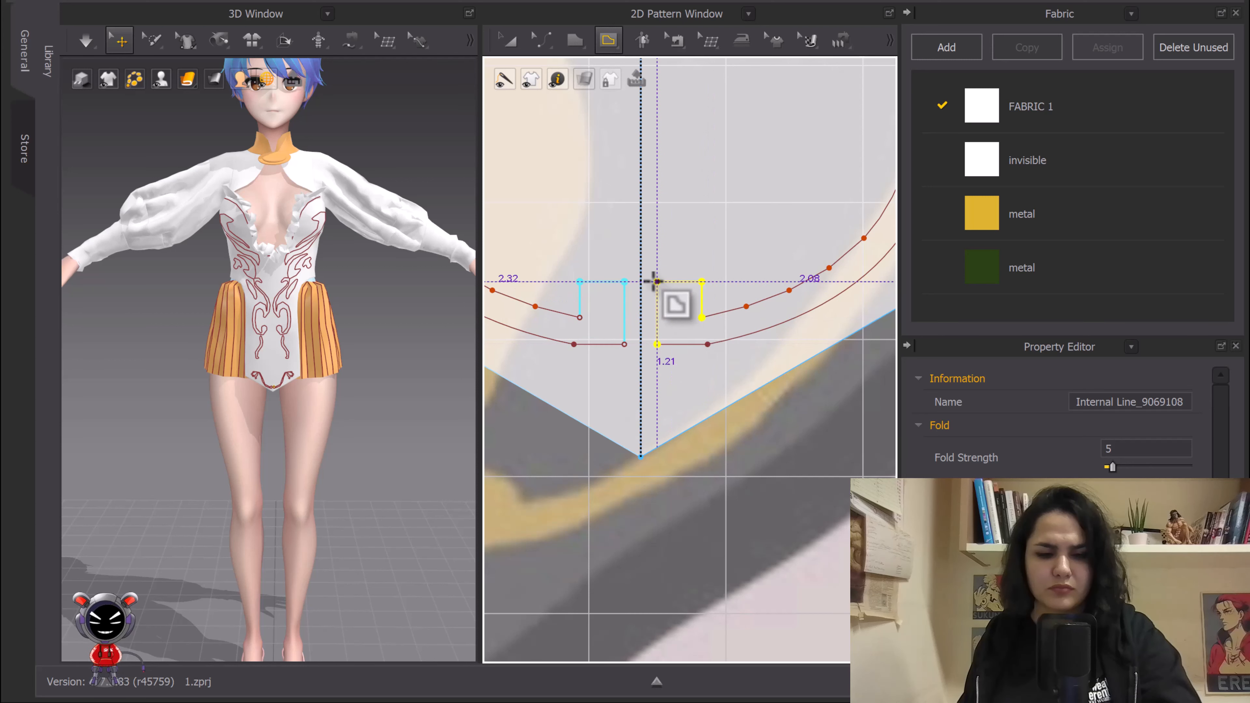
# Step: Bend the new connecting line's three straight segments outward to form a rounded bulb at the hem scroll's centre end
pyautogui.scroll(2, 649, 264)
pyautogui.press('v')
pyautogui.moveTo(687, 293); pyautogui.dragTo(688, 277)
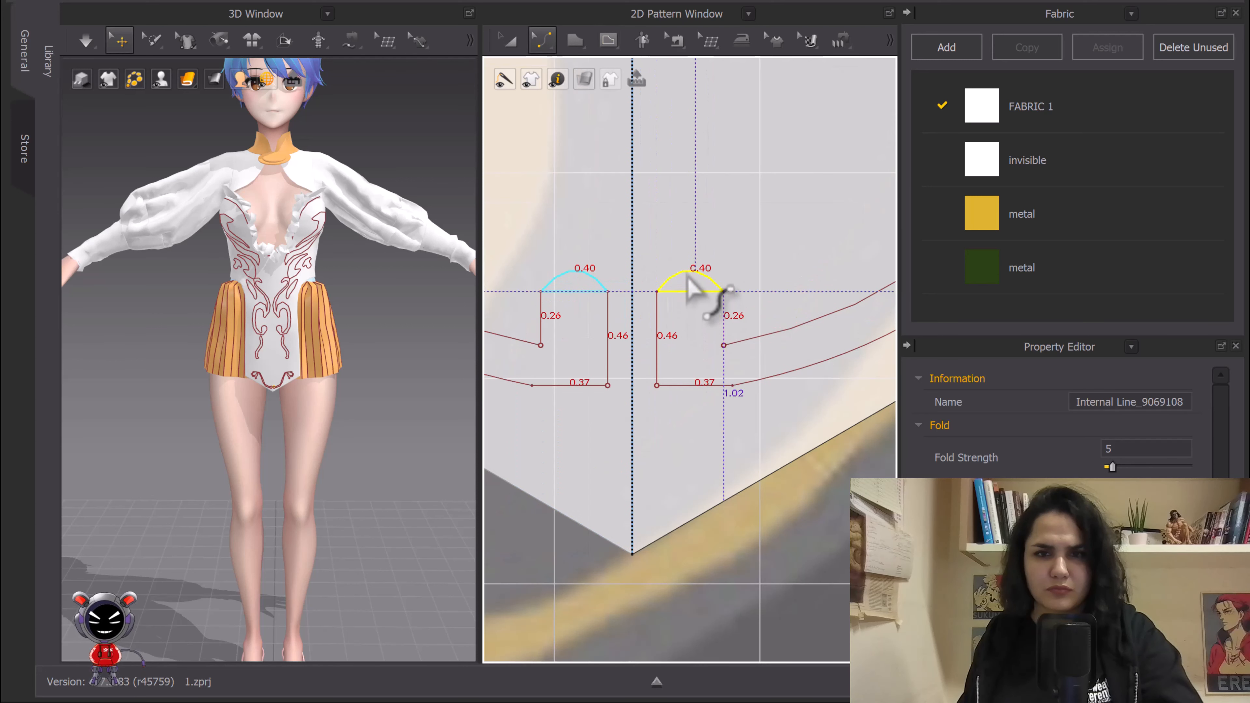
pyautogui.moveTo(659, 340); pyautogui.dragTo(648, 336)
pyautogui.moveTo(729, 329); pyautogui.dragTo(751, 331)
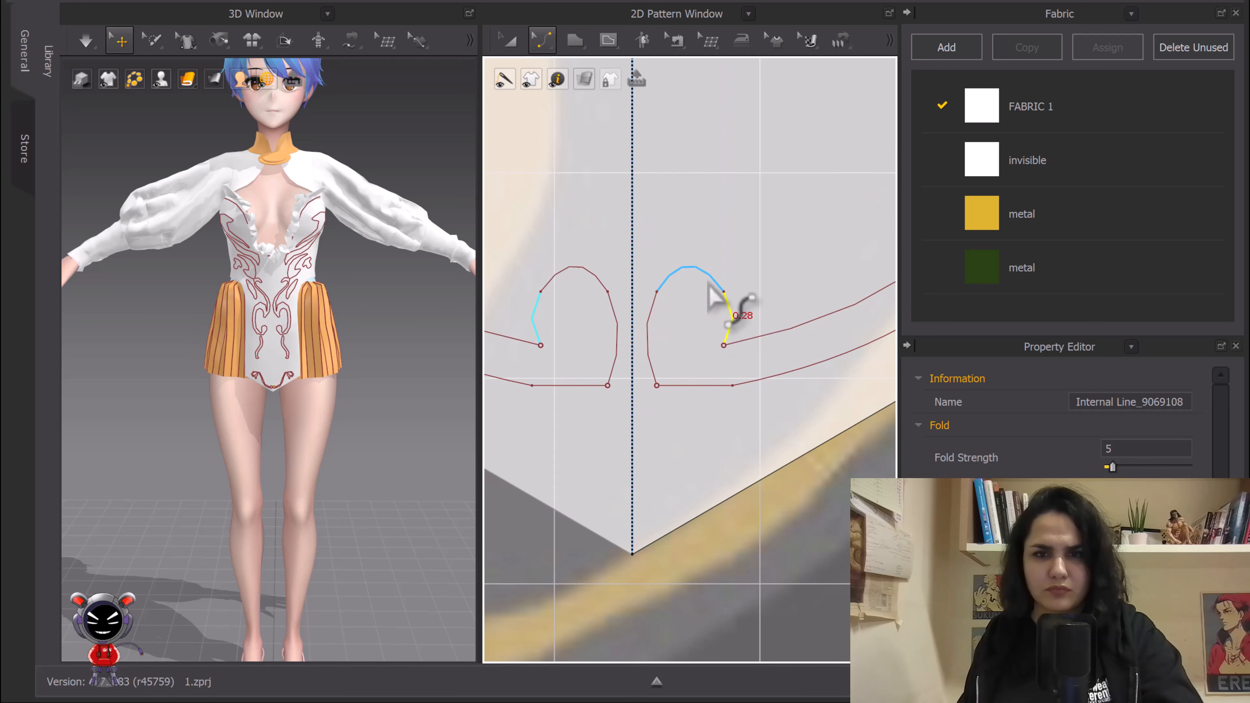
pyautogui.moveTo(733, 322); pyautogui.dragTo(692, 291, button='middle')
# Step: Join the overlapping points where the rounded bulb meets the hem scroll's inner and outer lines
pyautogui.press('z')
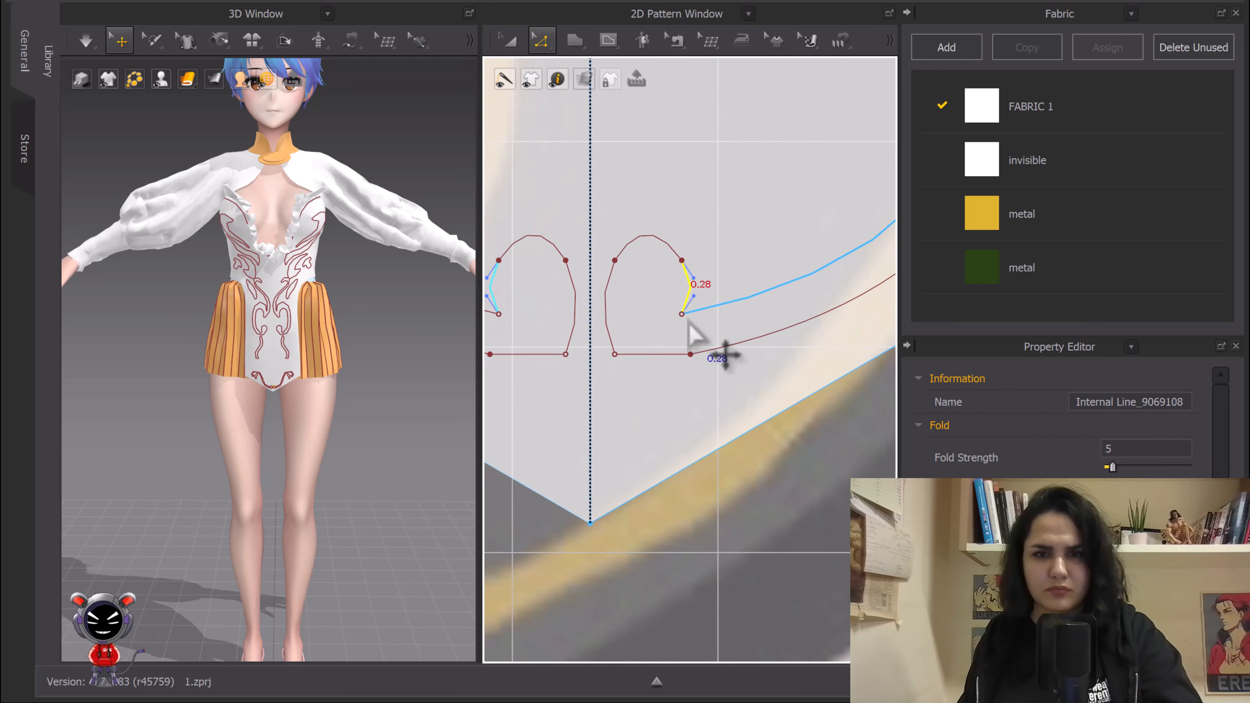
pyautogui.click(681, 314)
pyautogui.rightClick(681, 317)
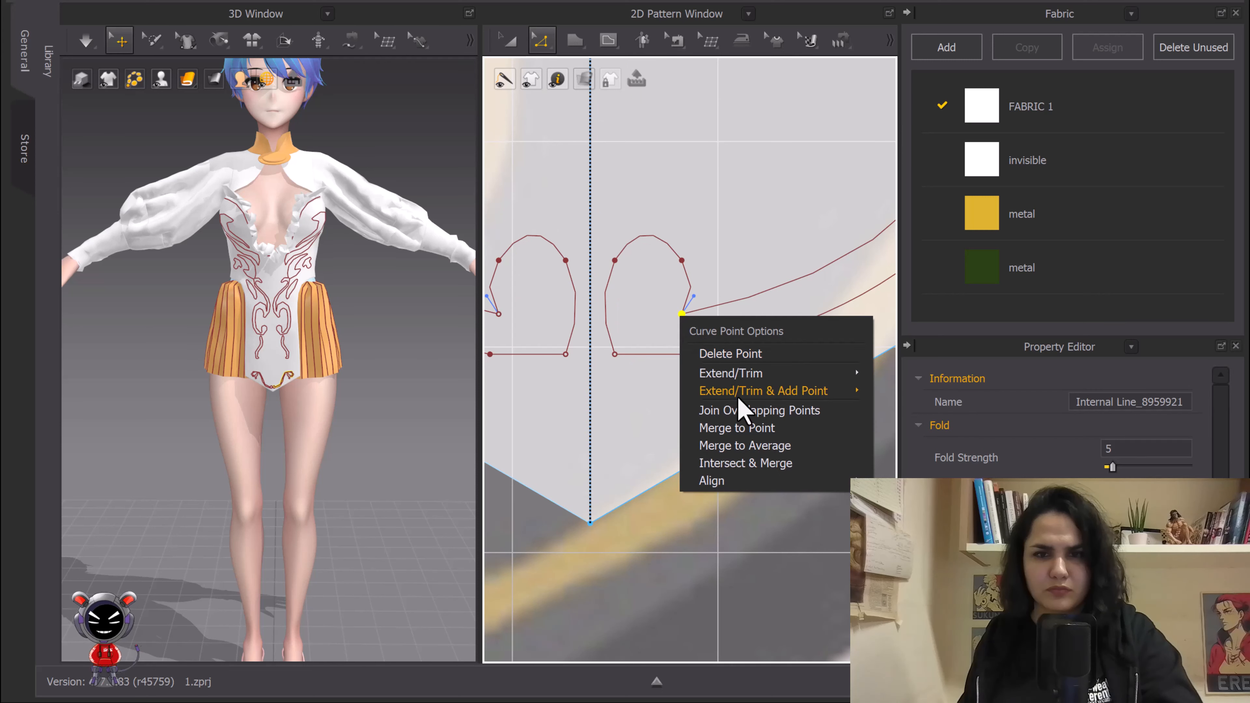
pyautogui.click(746, 412)
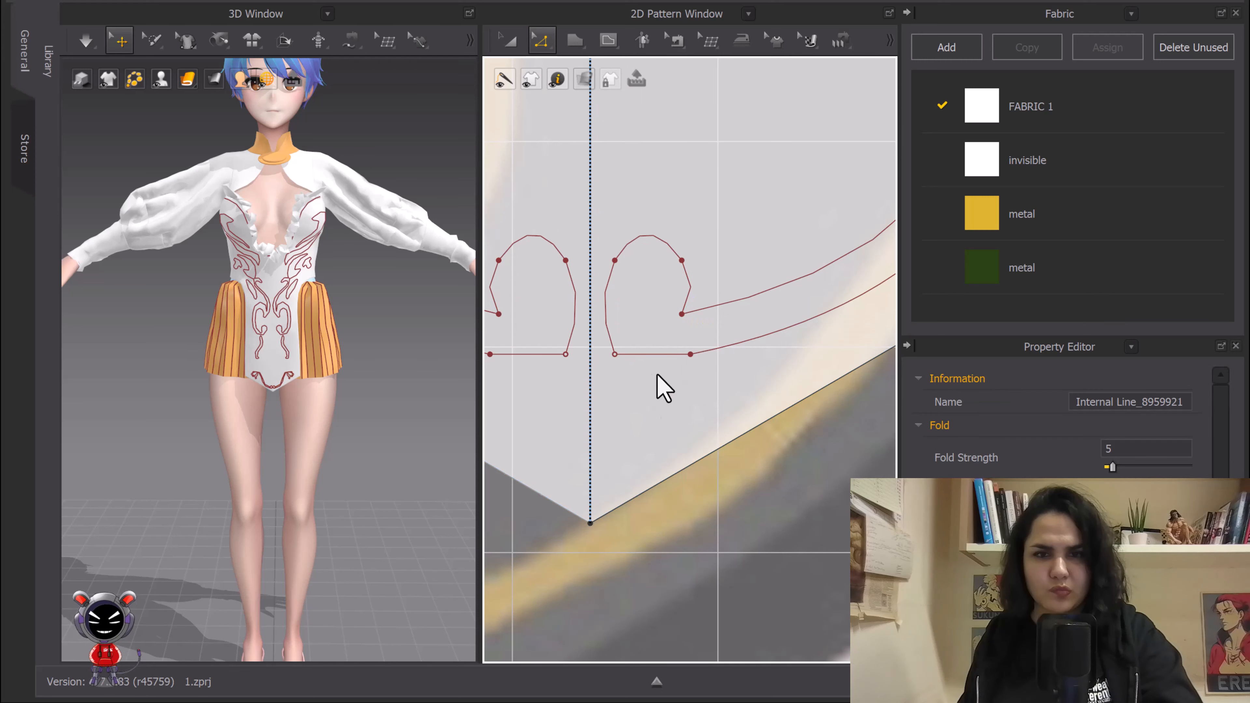
pyautogui.click(614, 354)
pyautogui.rightClick(615, 355)
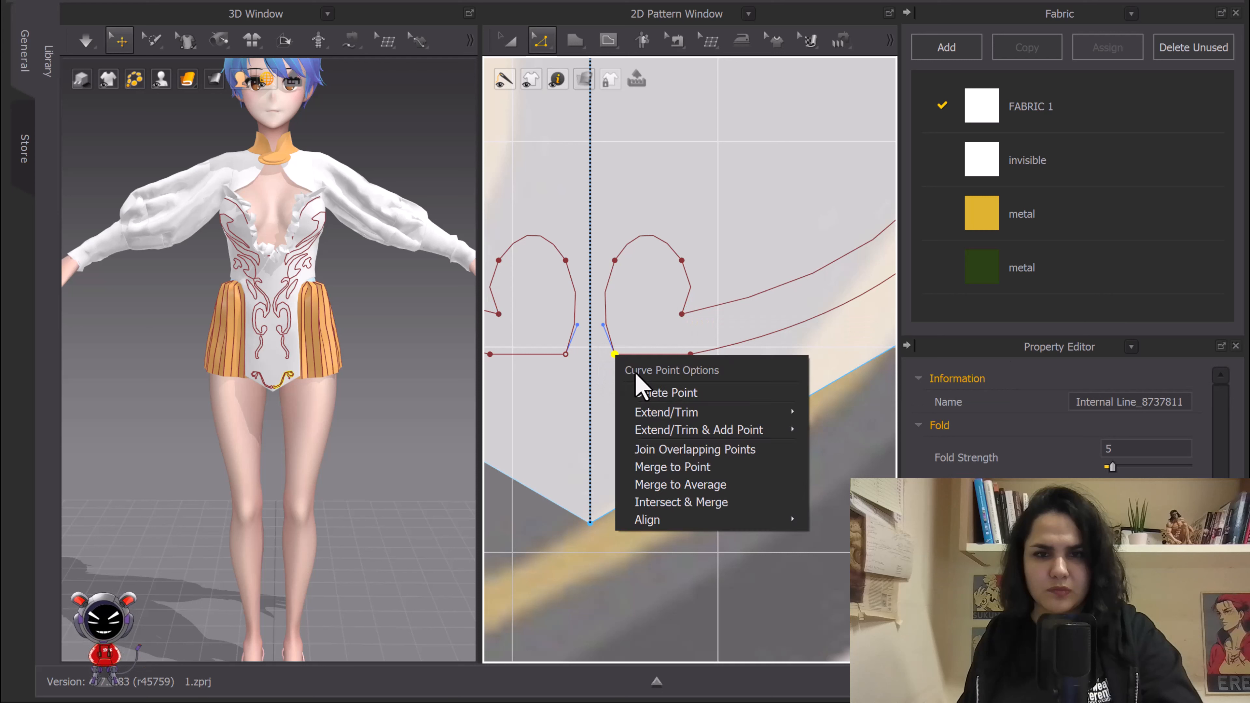
pyautogui.click(685, 449)
# Step: Join the overlapping points at both corners where the small tail meets the hem scroll's curl
pyautogui.scroll(-5, 689, 315)
pyautogui.moveTo(690, 315); pyautogui.dragTo(544, 397, button='middle')
pyautogui.moveTo(787, 249); pyautogui.dragTo(681, 301, button='middle')
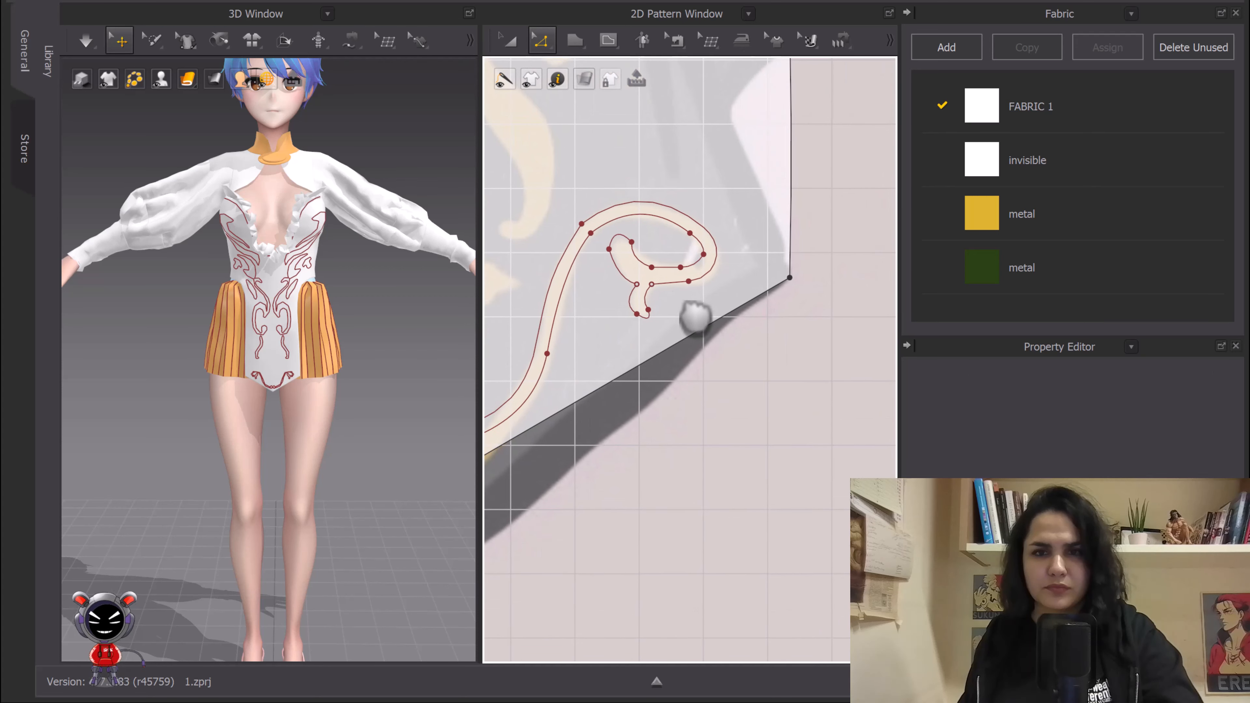
pyautogui.scroll(5, 640, 290)
pyautogui.moveTo(605, 271); pyautogui.dragTo(639, 303)
pyautogui.rightClick(618, 290)
pyautogui.click(682, 383)
pyautogui.moveTo(555, 279); pyautogui.dragTo(609, 330)
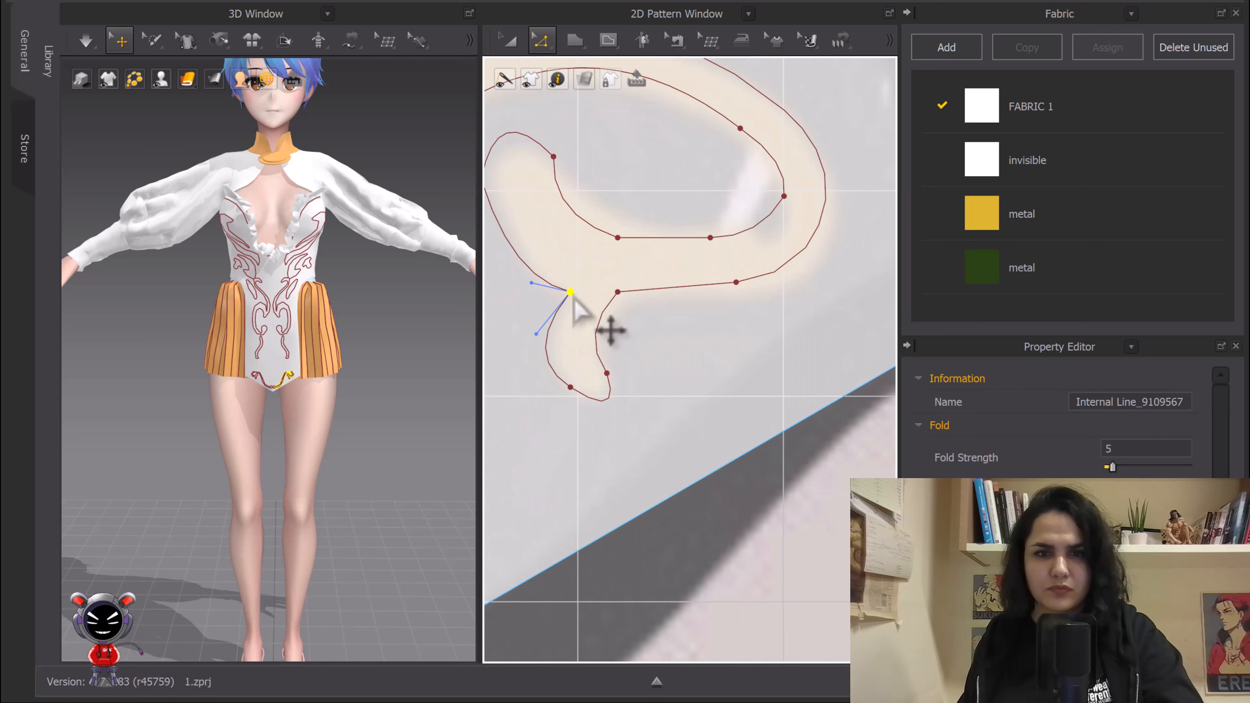
pyautogui.rightClick(600, 330)
pyautogui.click(639, 383)
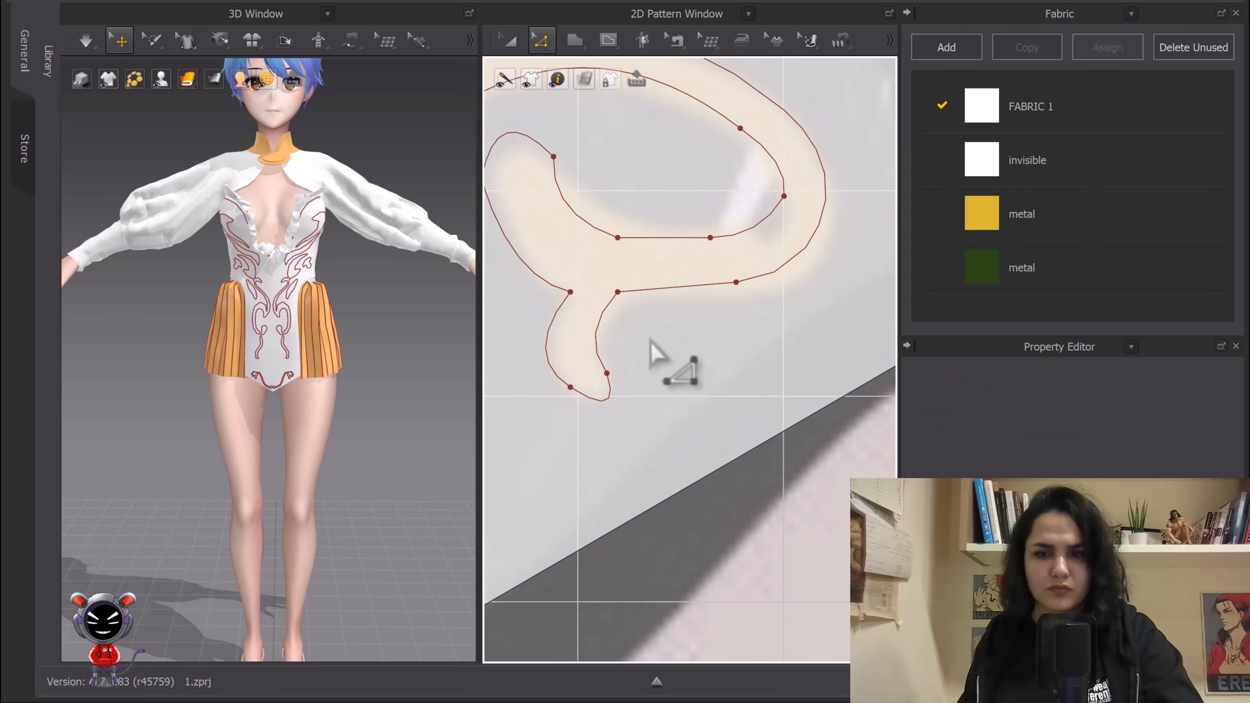
# Step: Move the front bodice pattern over the reference artwork so its centre line runs through the central leaf ornament
pyautogui.scroll(-10, 619, 319)
pyautogui.moveTo(507, 315); pyautogui.dragTo(644, 357, button='middle')
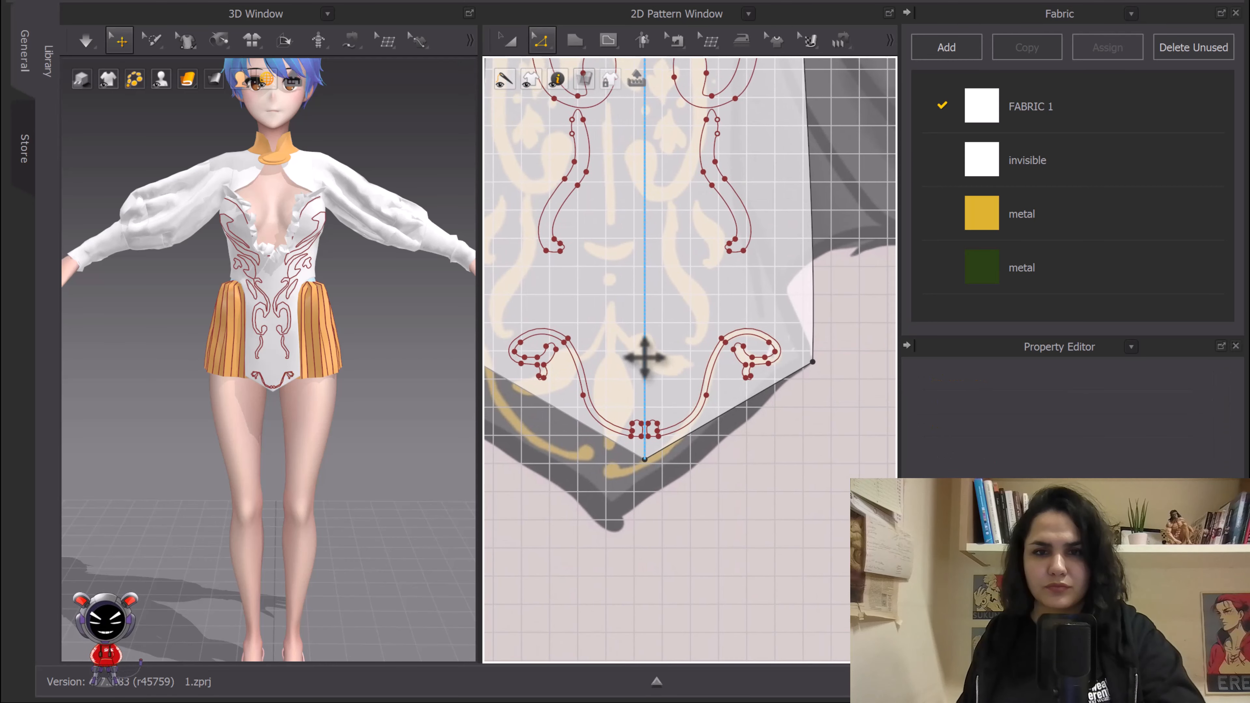
pyautogui.scroll(5, 646, 342)
pyautogui.scroll(-3, 669, 367)
pyautogui.moveTo(754, 363); pyautogui.dragTo(752, 327, button='middle')
pyautogui.press('a')
pyautogui.scroll(-4, 761, 315)
pyautogui.moveTo(754, 314); pyautogui.dragTo(728, 319)
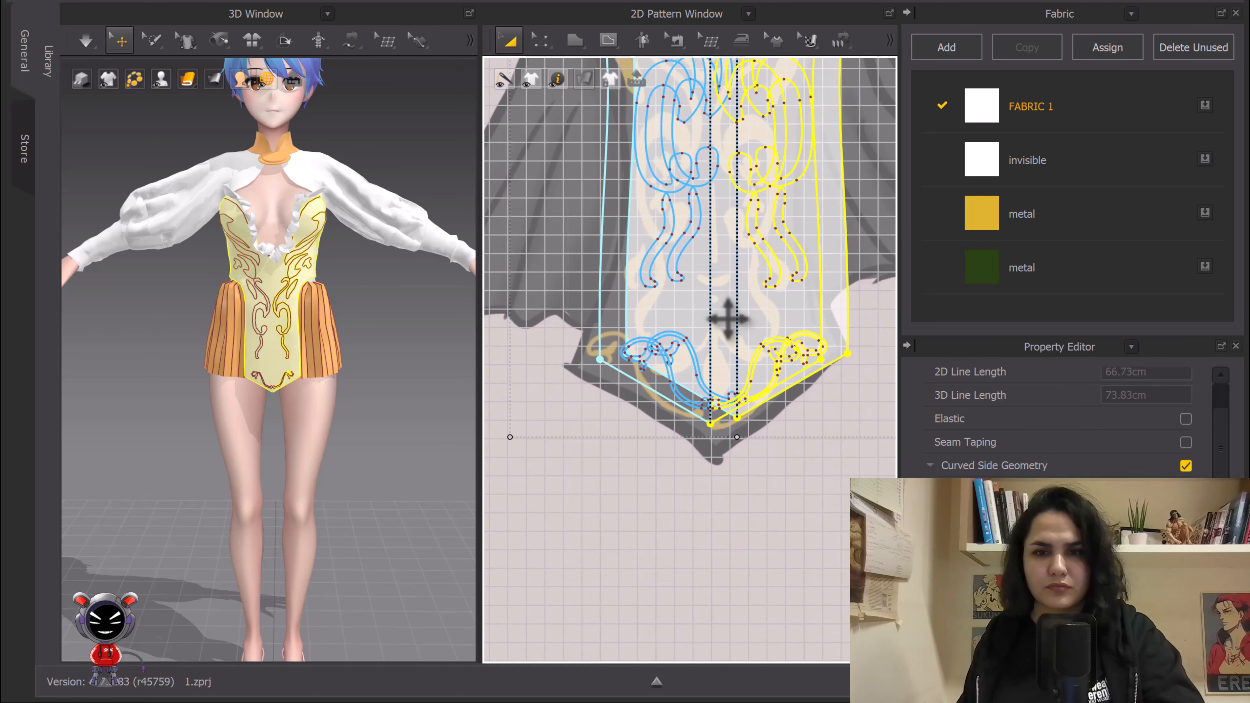
pyautogui.scroll(5, 733, 332)
pyautogui.moveTo(762, 277); pyautogui.dragTo(763, 305)
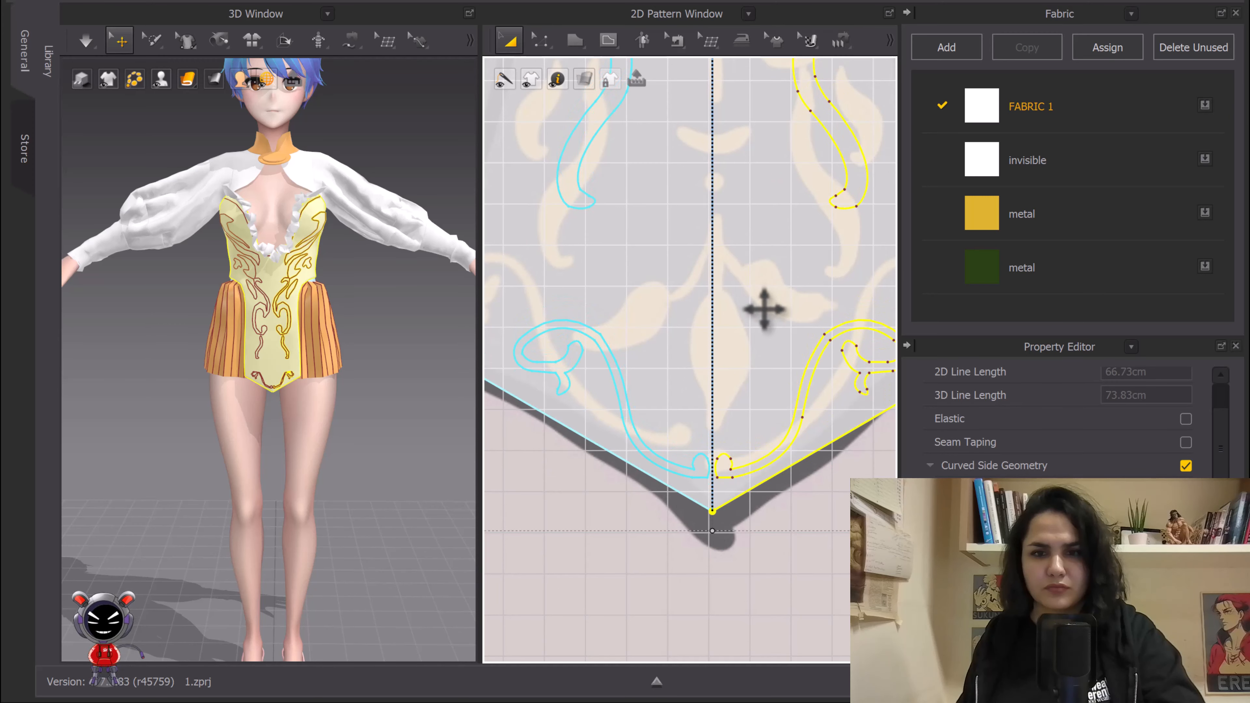
pyautogui.moveTo(763, 309); pyautogui.dragTo(725, 330, button='middle')
pyautogui.scroll(3, 689, 302)
pyautogui.moveTo(729, 279); pyautogui.dragTo(736, 279)
pyautogui.moveTo(741, 300); pyautogui.dragTo(724, 325, button='middle')
pyautogui.press('g')
pyautogui.scroll(3, 644, 198)
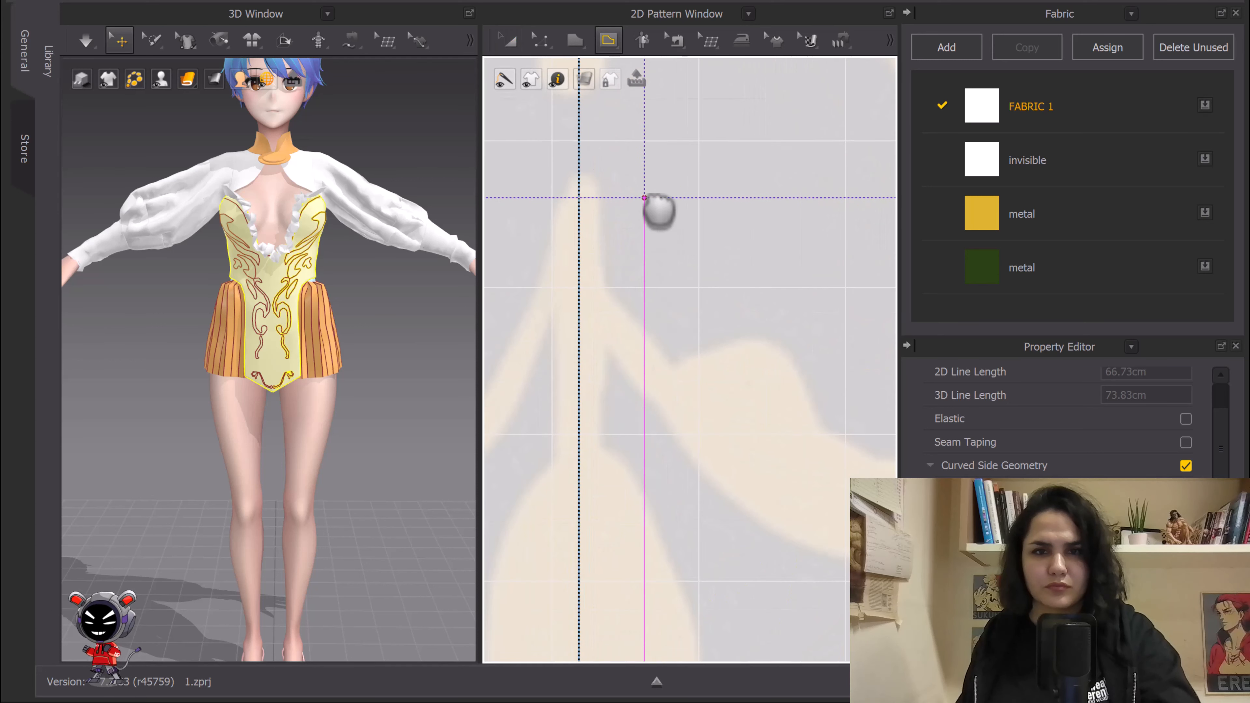
pyautogui.moveTo(644, 197); pyautogui.dragTo(652, 172, button='middle')
pyautogui.click(587, 167)
pyautogui.click(604, 167)
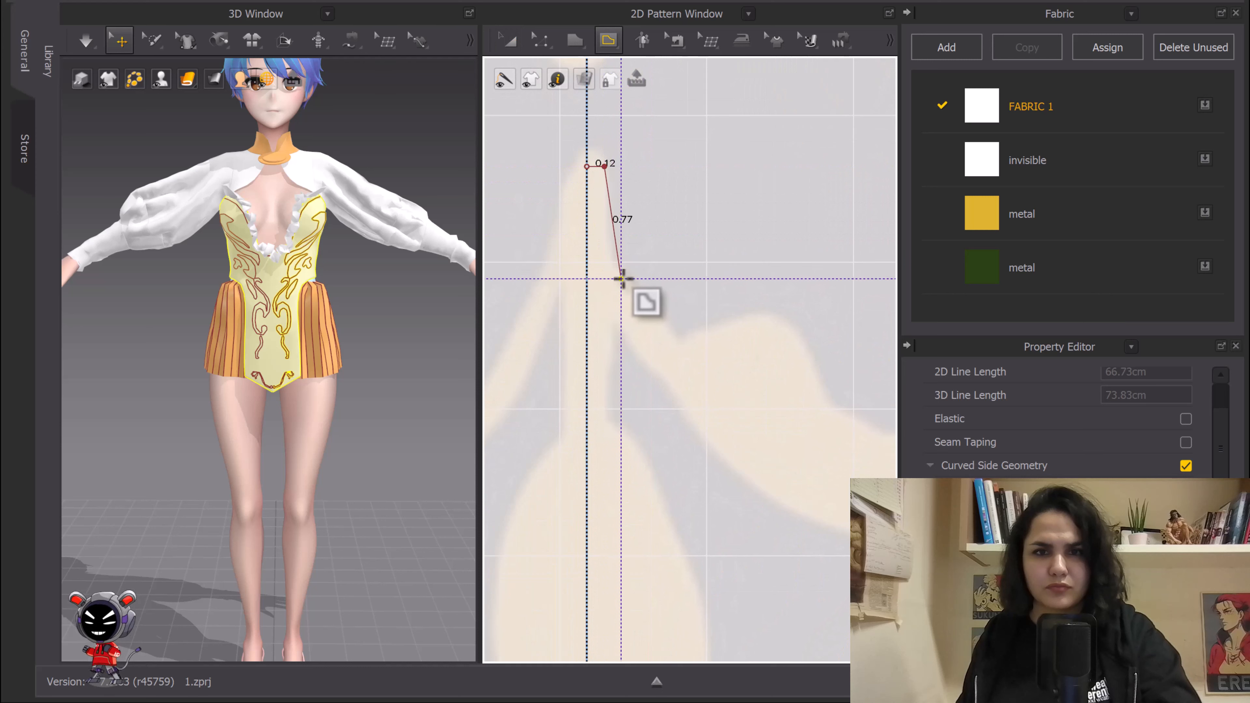
pyautogui.moveTo(658, 333); pyautogui.dragTo(726, 379)
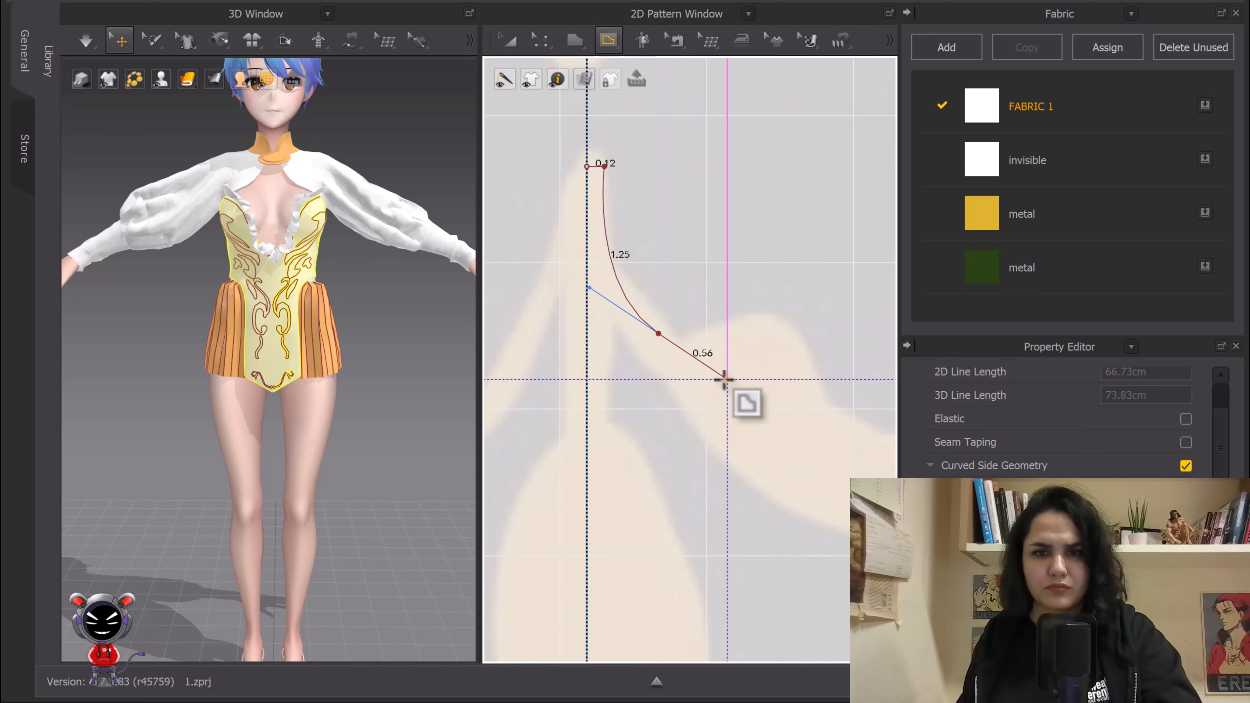
pyautogui.moveTo(702, 367); pyautogui.dragTo(647, 309, button='middle')
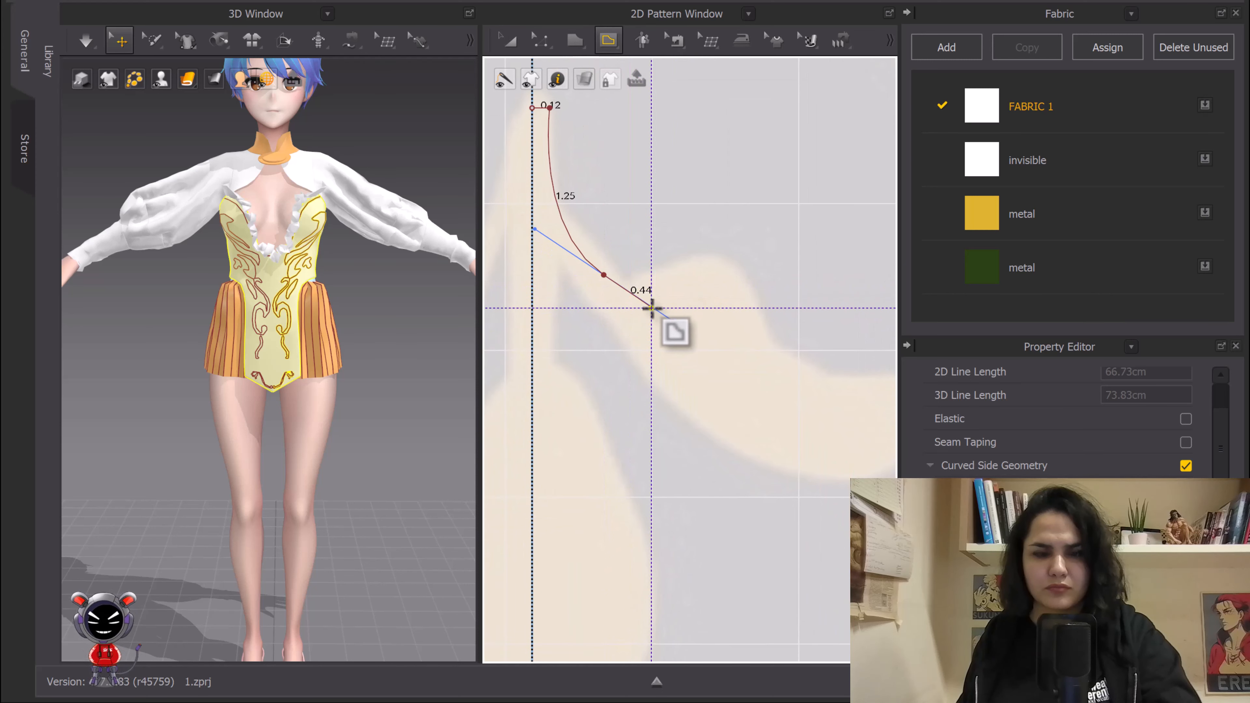
pyautogui.press('Escape')
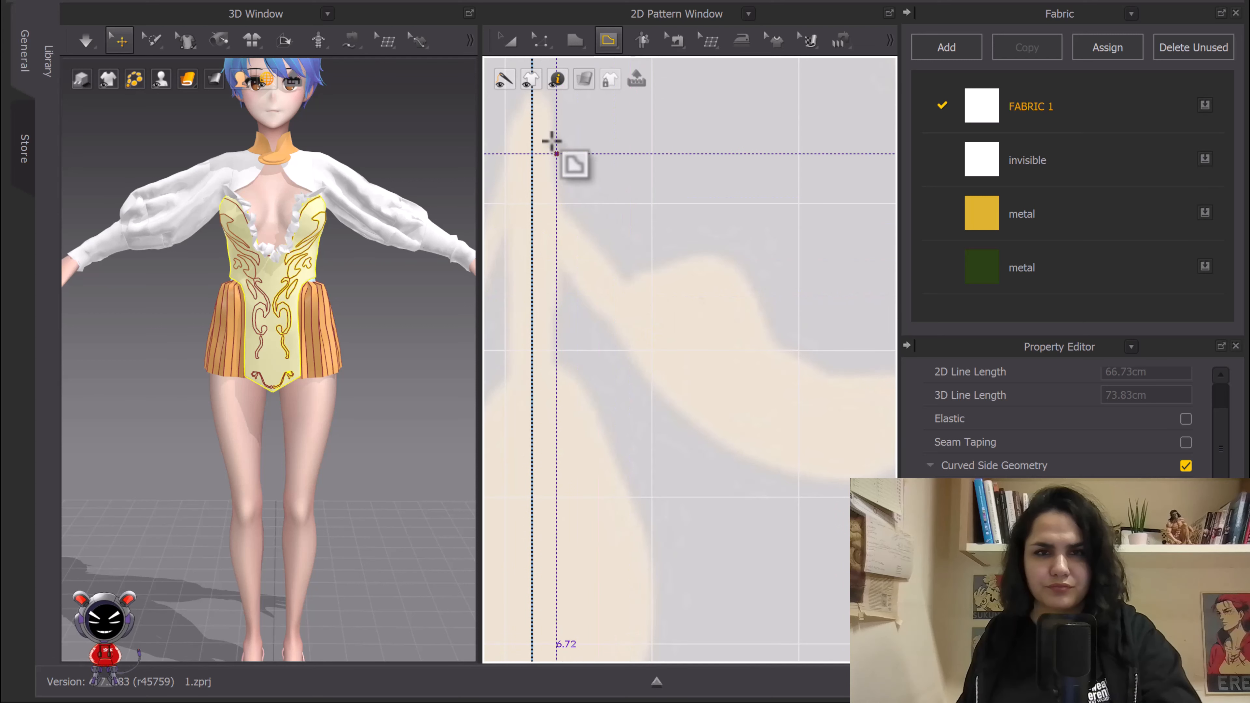
# Step: Trace the leaf ornament's upper edge from the centre line to the side leaf's tip with segments of about 0.12, 1.45 (curved), 1.06 and 1.30 cm
pyautogui.click(532, 105)
pyautogui.click(550, 105)
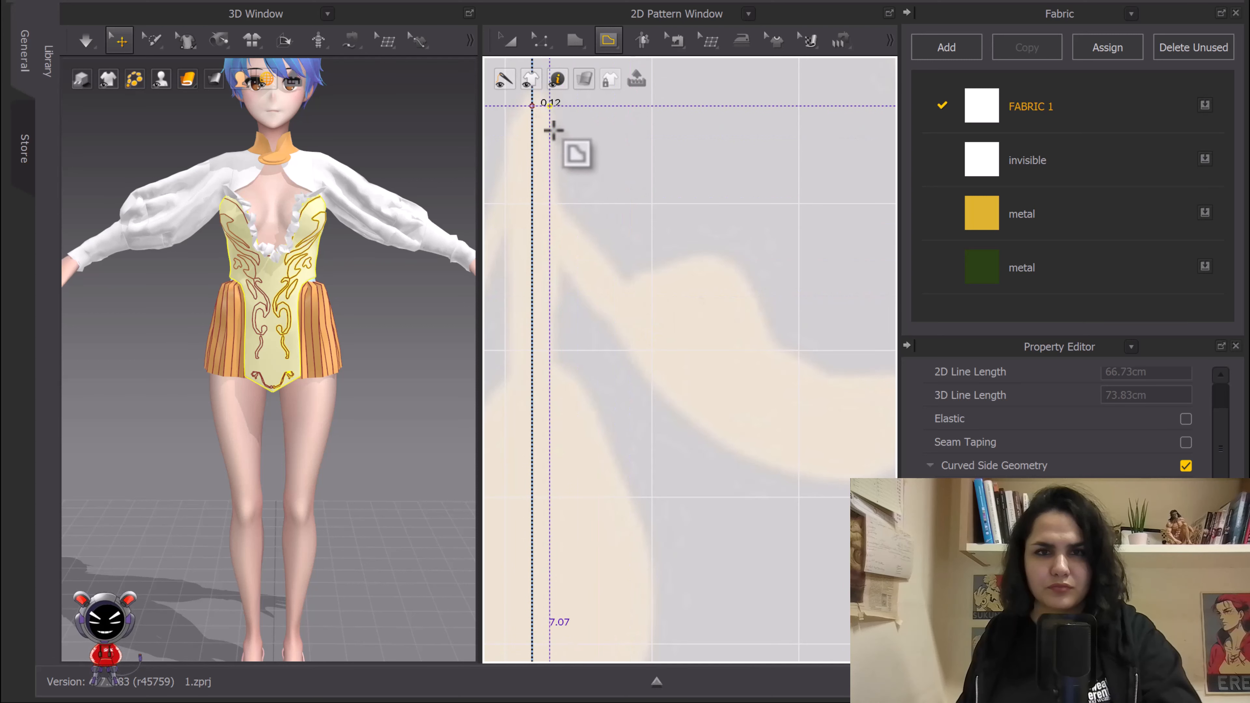
pyautogui.moveTo(630, 284); pyautogui.dragTo(750, 341)
pyautogui.moveTo(638, 284); pyautogui.dragTo(544, 204, button='middle')
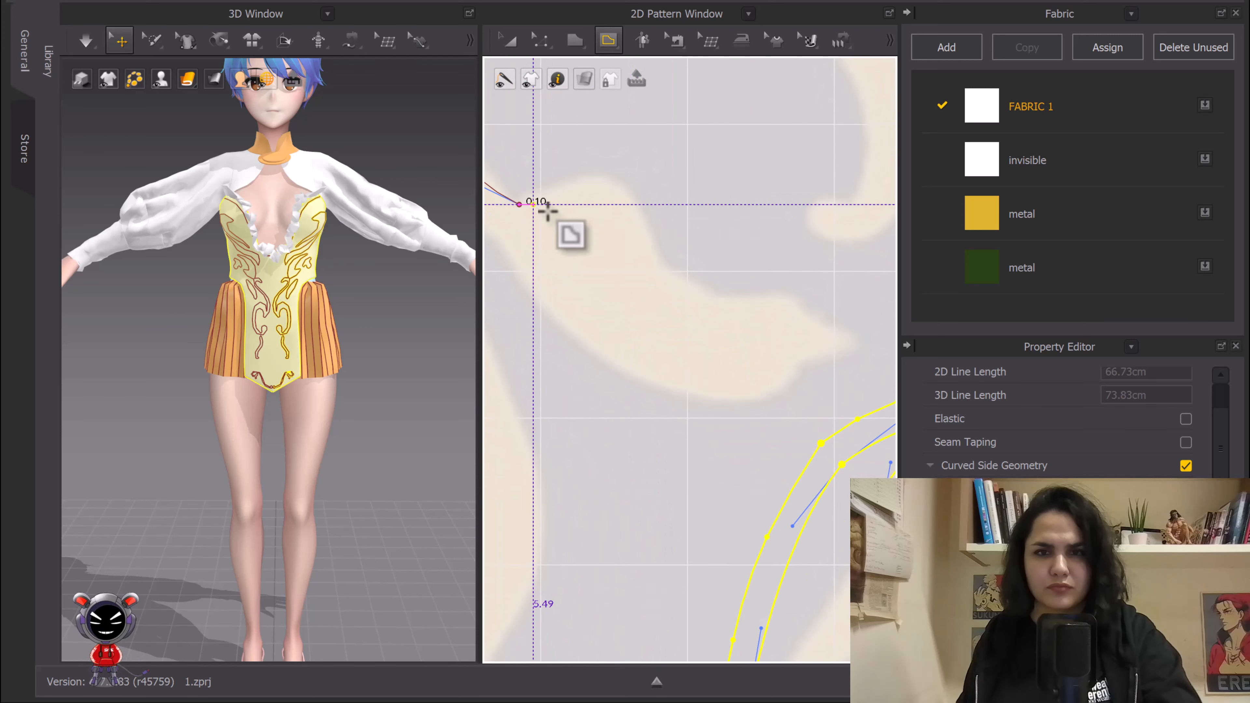
pyautogui.click(663, 262)
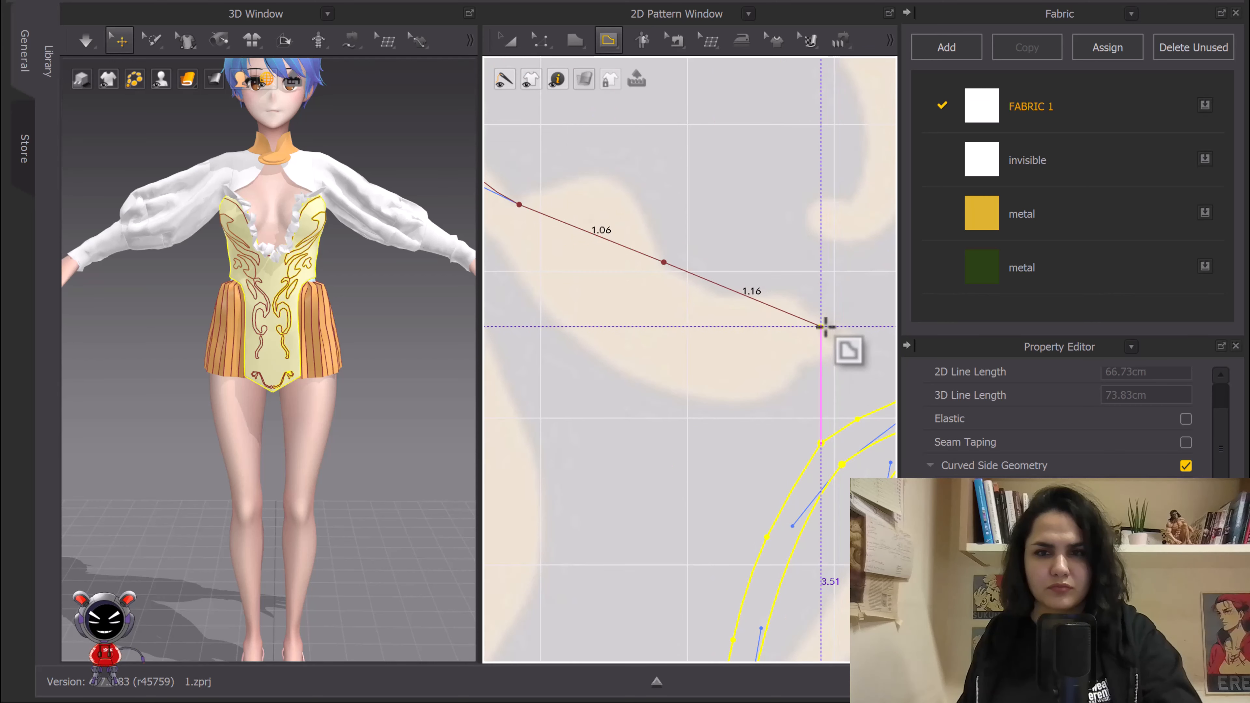
pyautogui.click(841, 332)
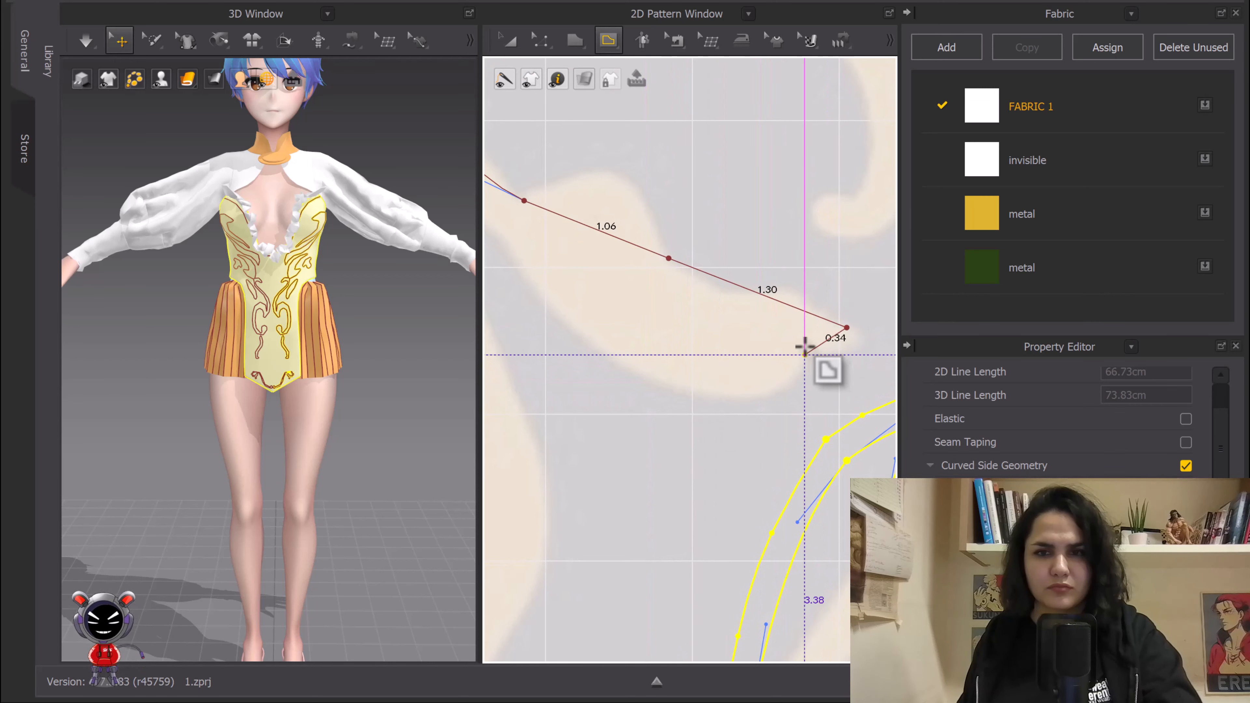
# Step: Continue the line back along the side leaf's lower edge and down the stem with segments of about 0.45, 2.18, 0.59 and 0.73 cm
pyautogui.scroll(-3, 661, 383)
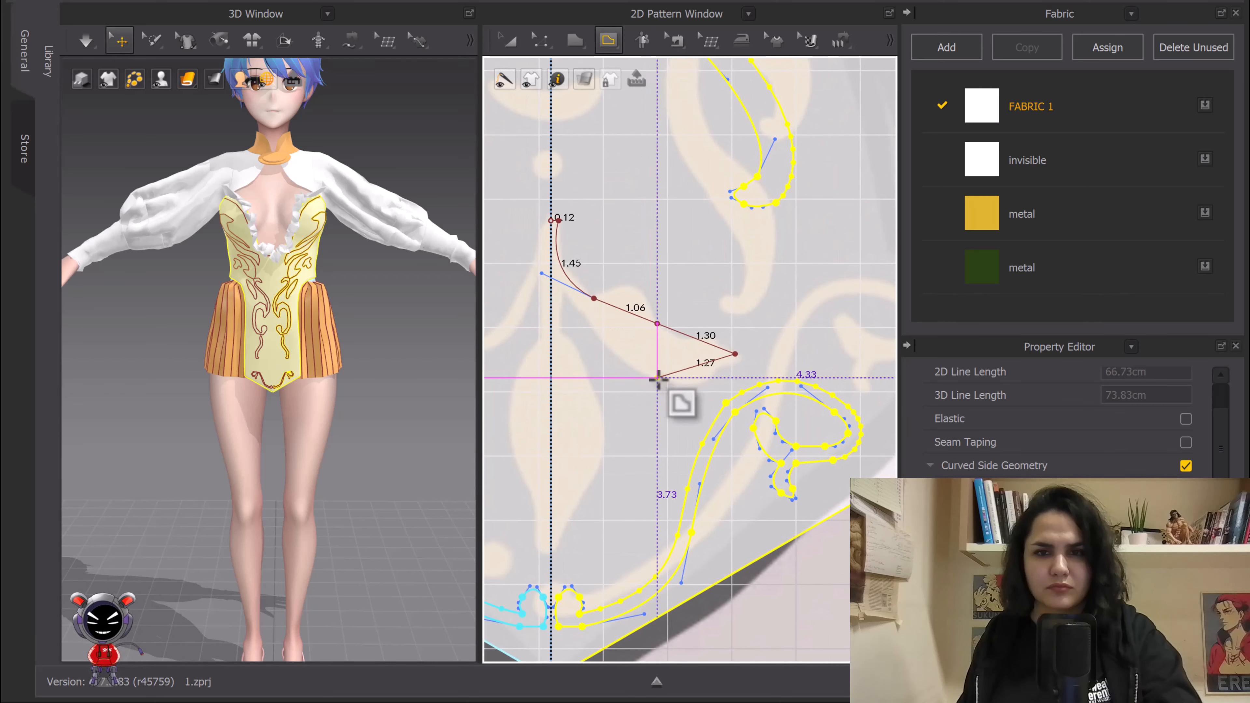
pyautogui.click(711, 370)
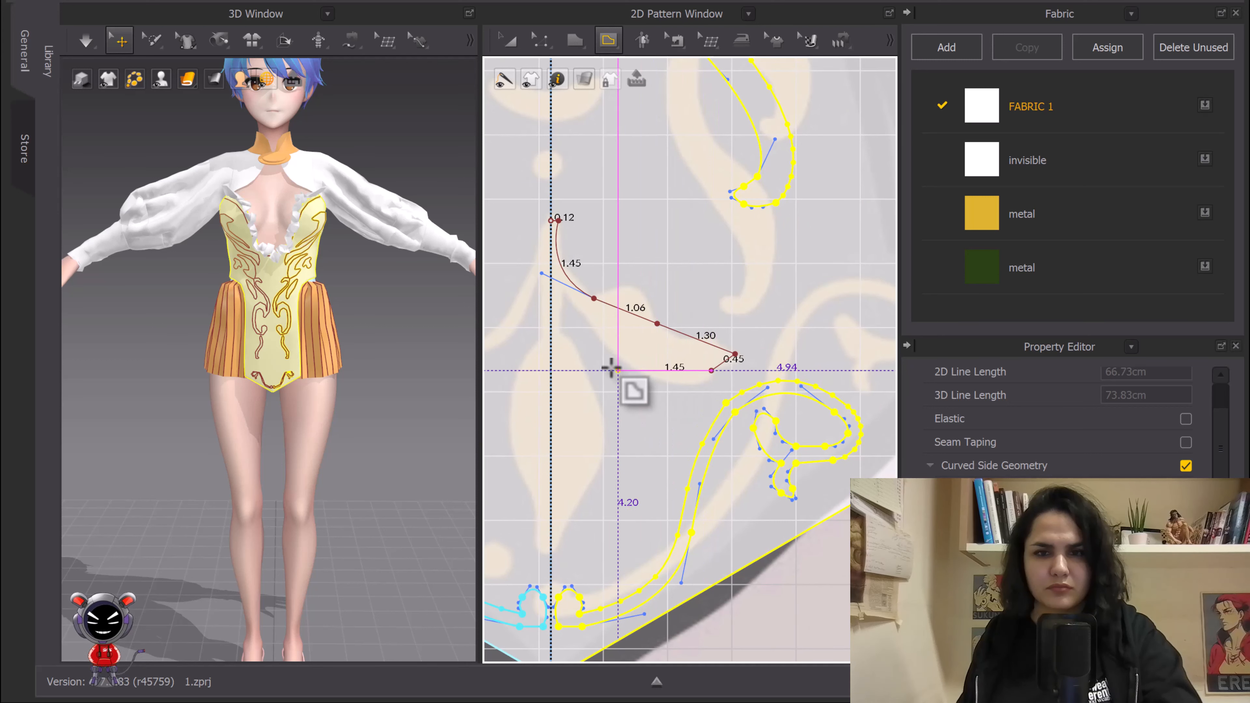
pyautogui.click(582, 318)
pyautogui.scroll(5, 596, 320)
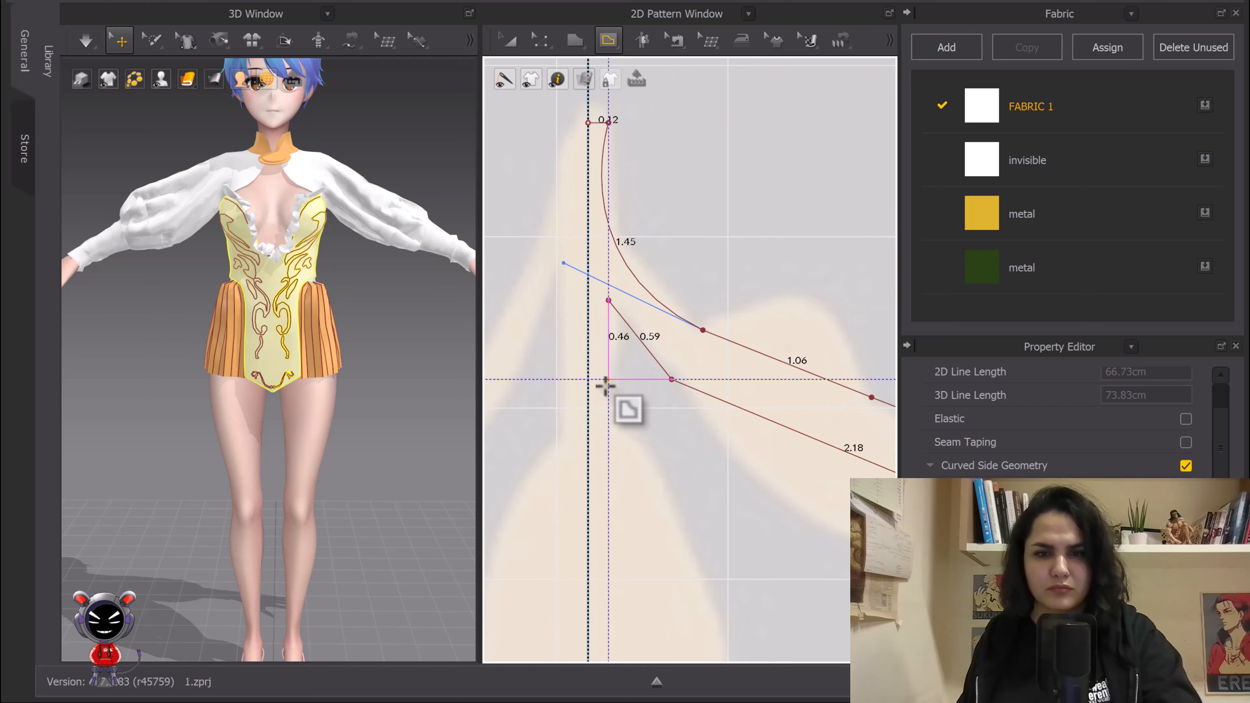
pyautogui.click(607, 424)
# Step: Trace the central leaf's outer edge with curved segments and end the internal line at its lower tip on the centre line
pyautogui.scroll(-3, 607, 424)
pyautogui.moveTo(608, 424); pyautogui.dragTo(594, 190, button='middle')
pyautogui.scroll(2, 610, 205)
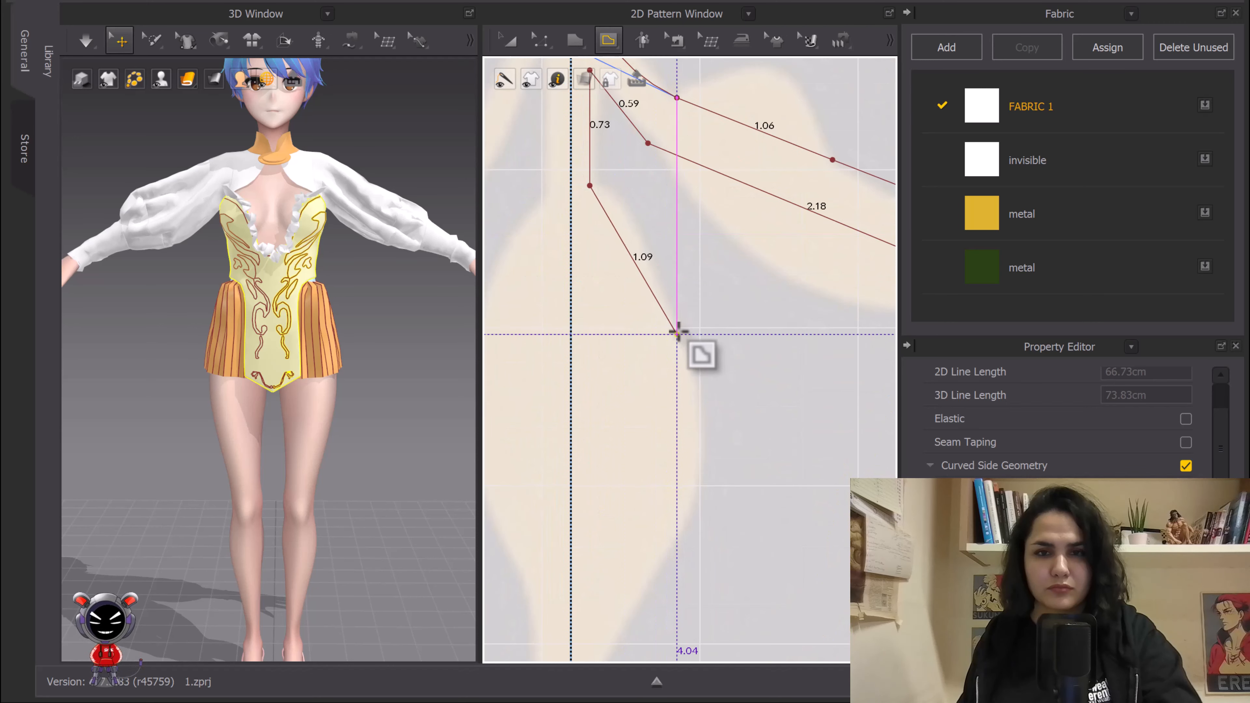
pyautogui.scroll(-1, 678, 332)
pyautogui.moveTo(678, 333); pyautogui.dragTo(675, 273, button='middle')
pyautogui.scroll(-5, 655, 211)
pyautogui.moveTo(655, 212); pyautogui.dragTo(655, 168, button='middle')
pyautogui.moveTo(667, 297); pyautogui.dragTo(628, 393)
pyautogui.scroll(5, 638, 352)
pyautogui.moveTo(638, 352); pyautogui.dragTo(655, 285, button='middle')
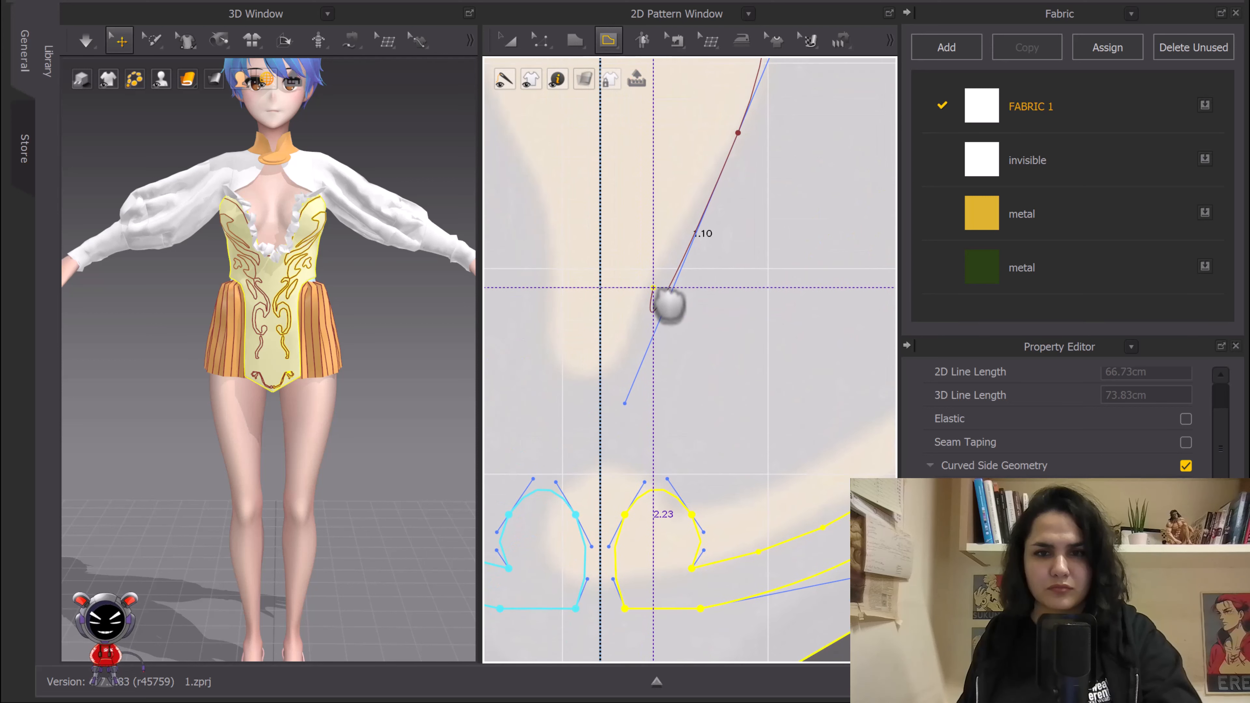
pyautogui.click(738, 133)
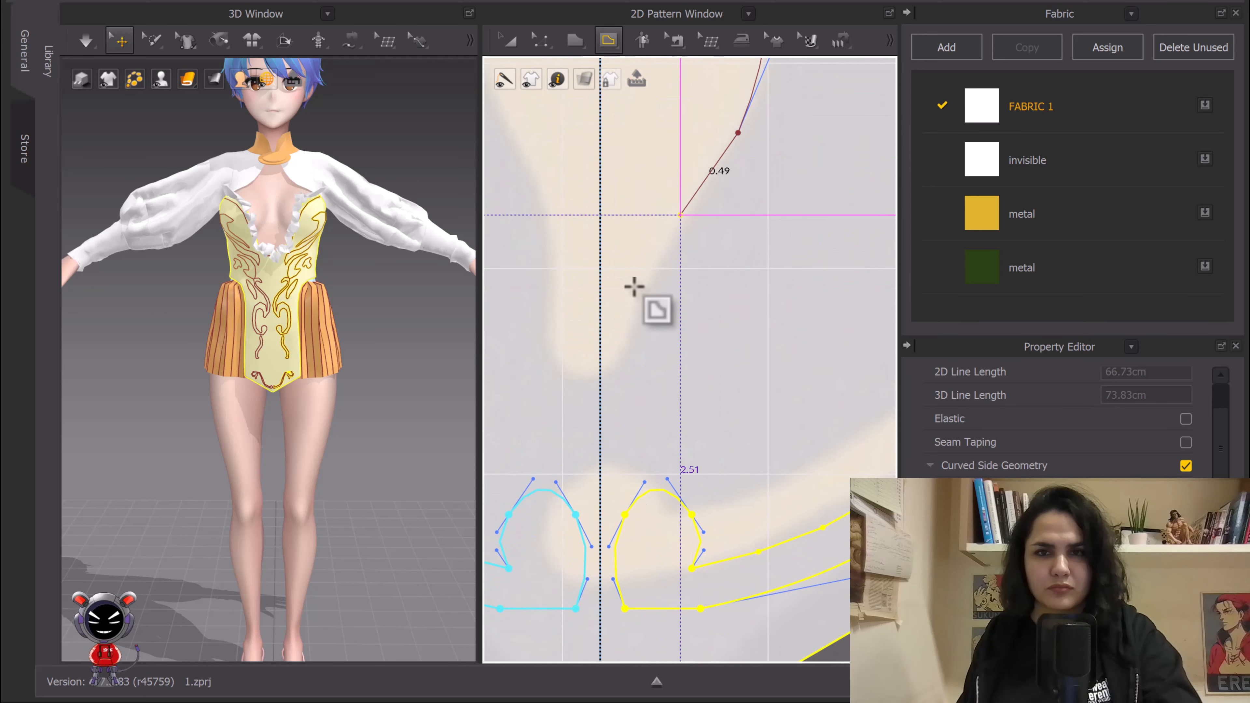
pyautogui.doubleClick(600, 380)
# Step: Curve the side leaf's two upper-edge segments to the artwork, about 1.32 cm long toward the tip and 1.29 cm over the bulge
pyautogui.scroll(-5, 668, 299)
pyautogui.moveTo(670, 298); pyautogui.dragTo(626, 453, button='middle')
pyautogui.scroll(5, 628, 217)
pyautogui.moveTo(626, 217); pyautogui.dragTo(564, 341, button='middle')
pyautogui.scroll(-3, 644, 371)
pyautogui.press('c')
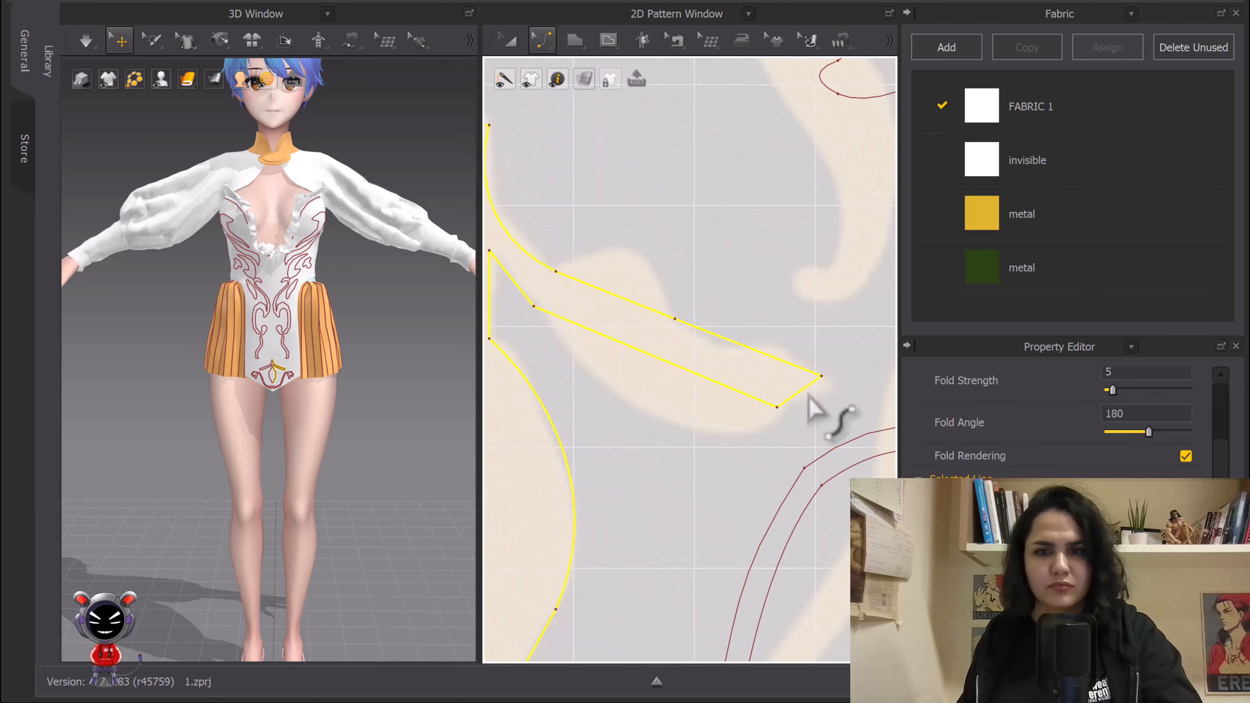
pyautogui.scroll(3, 804, 410)
pyautogui.moveTo(785, 345); pyautogui.dragTo(786, 356)
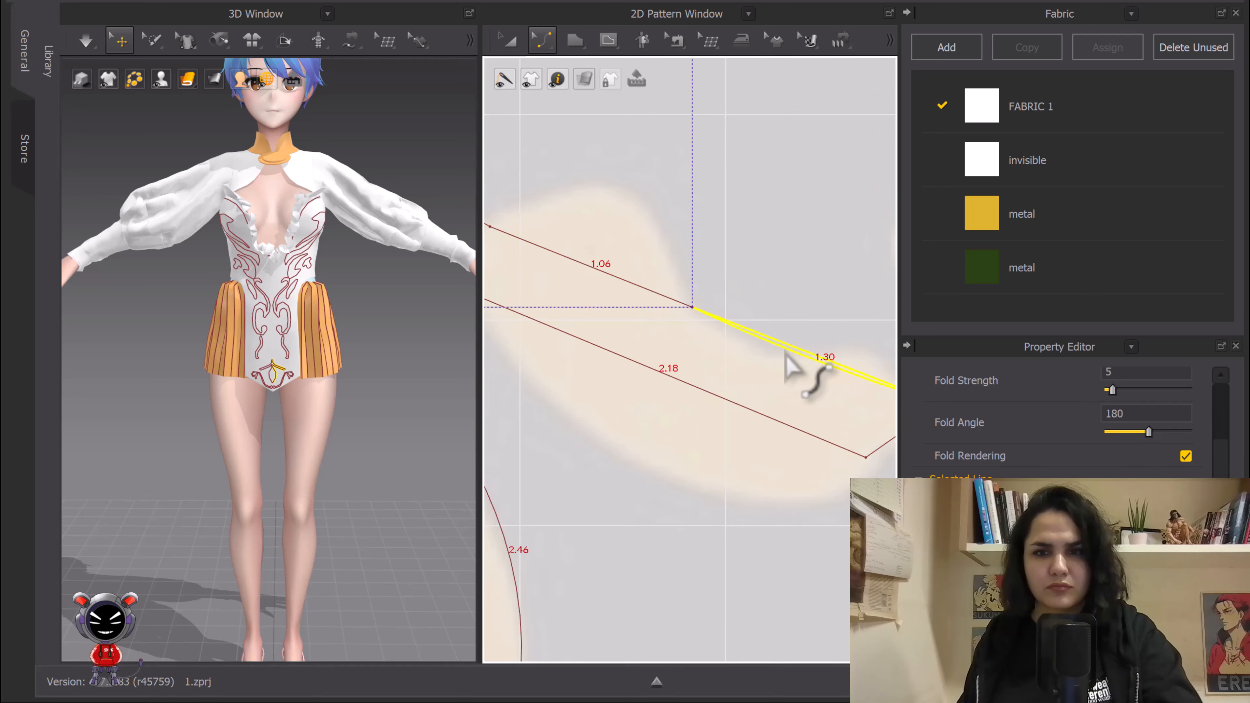
pyautogui.moveTo(600, 271); pyautogui.dragTo(618, 203)
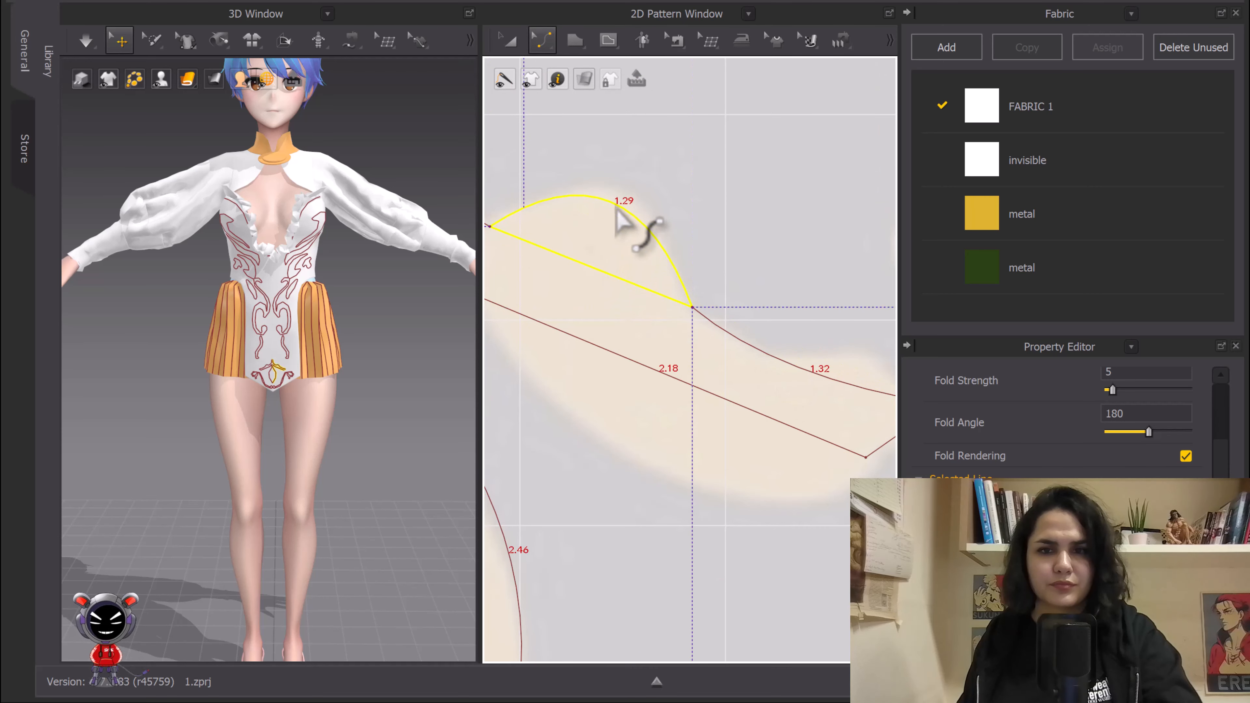
pyautogui.scroll(-5, 621, 209)
pyautogui.moveTo(643, 251); pyautogui.dragTo(593, 222, button='middle')
pyautogui.scroll(4, 678, 264)
pyautogui.moveTo(678, 292); pyautogui.dragTo(700, 271, button='middle')
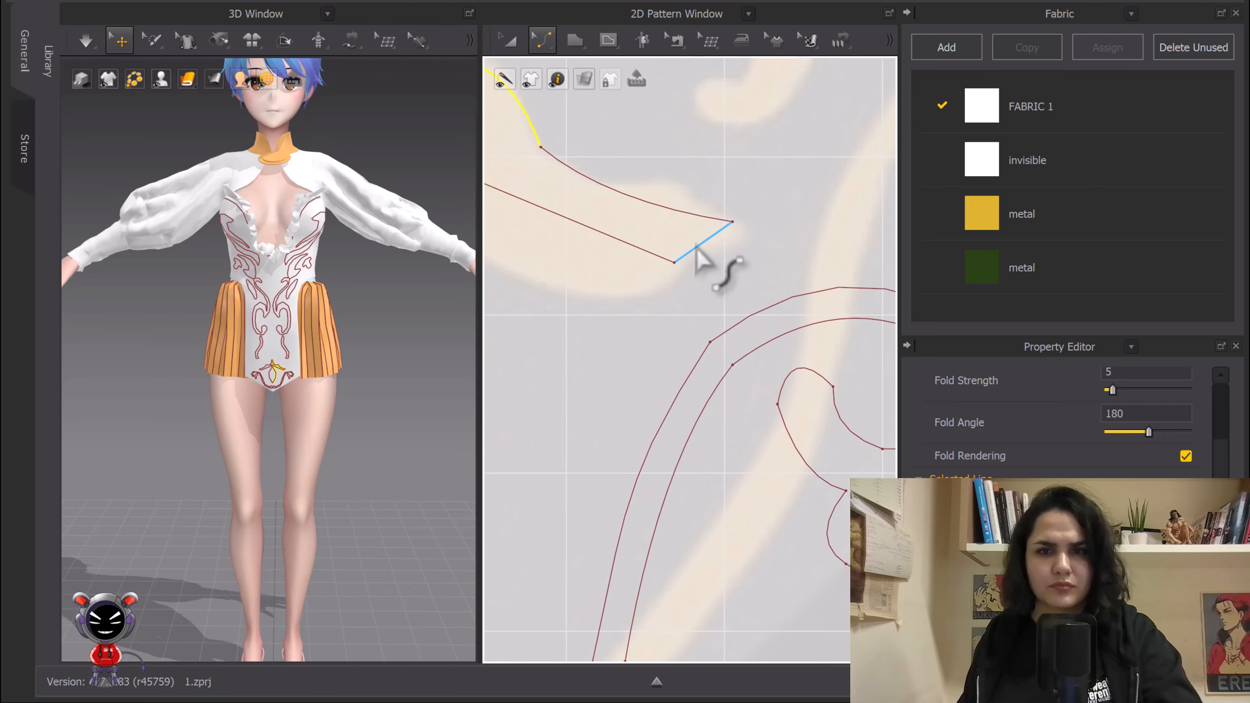
# Step: Curve the side leaf's short tip segment and lower edge to follow the artwork, with the tip segment about 0.49 cm long
pyautogui.moveTo(695, 248); pyautogui.dragTo(687, 236)
pyautogui.scroll(-1, 613, 257)
pyautogui.moveTo(614, 257); pyautogui.dragTo(703, 287, button='middle')
pyautogui.moveTo(703, 286); pyautogui.dragTo(632, 341)
pyautogui.scroll(3, 785, 314)
pyautogui.moveTo(785, 314); pyautogui.dragTo(766, 323, button='middle')
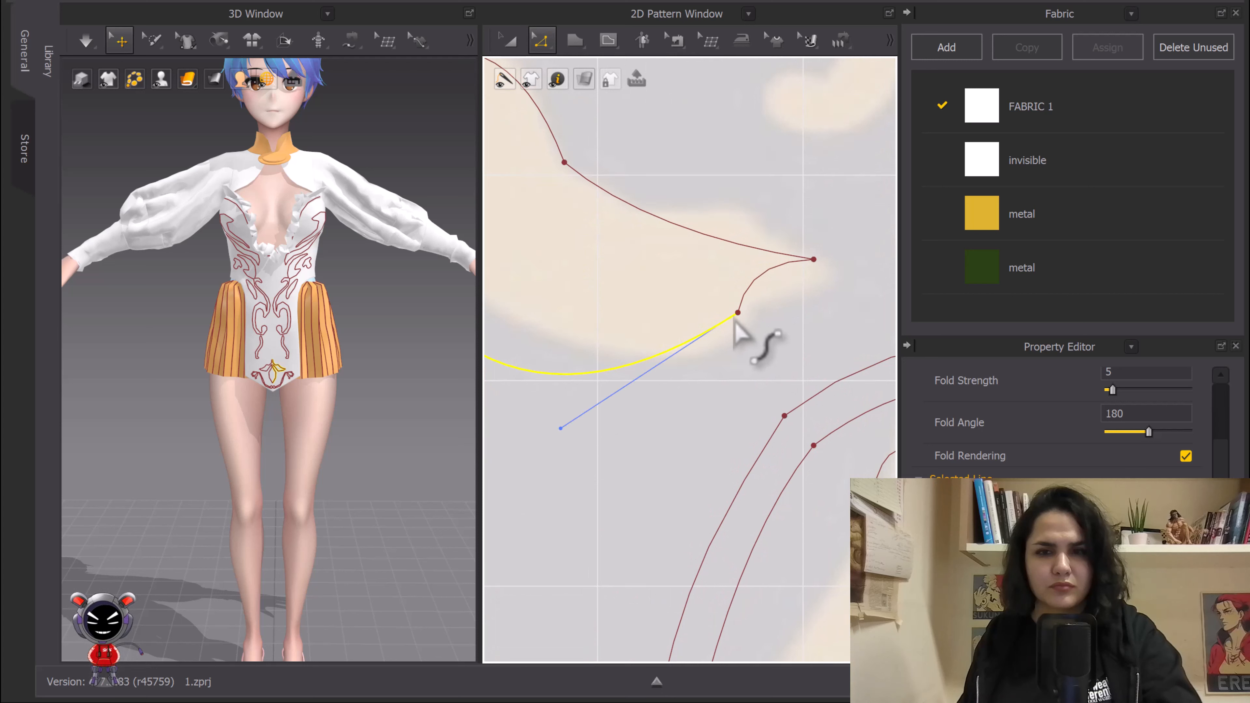
pyautogui.click(737, 313)
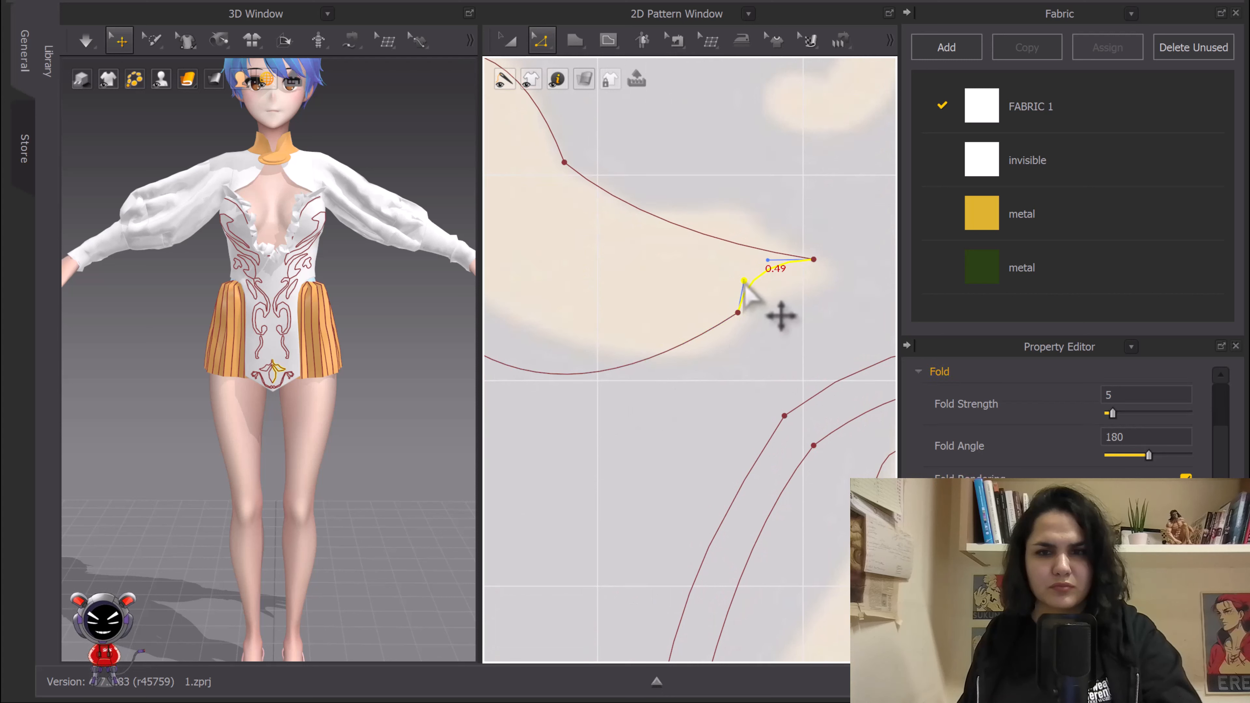
pyautogui.click(770, 320)
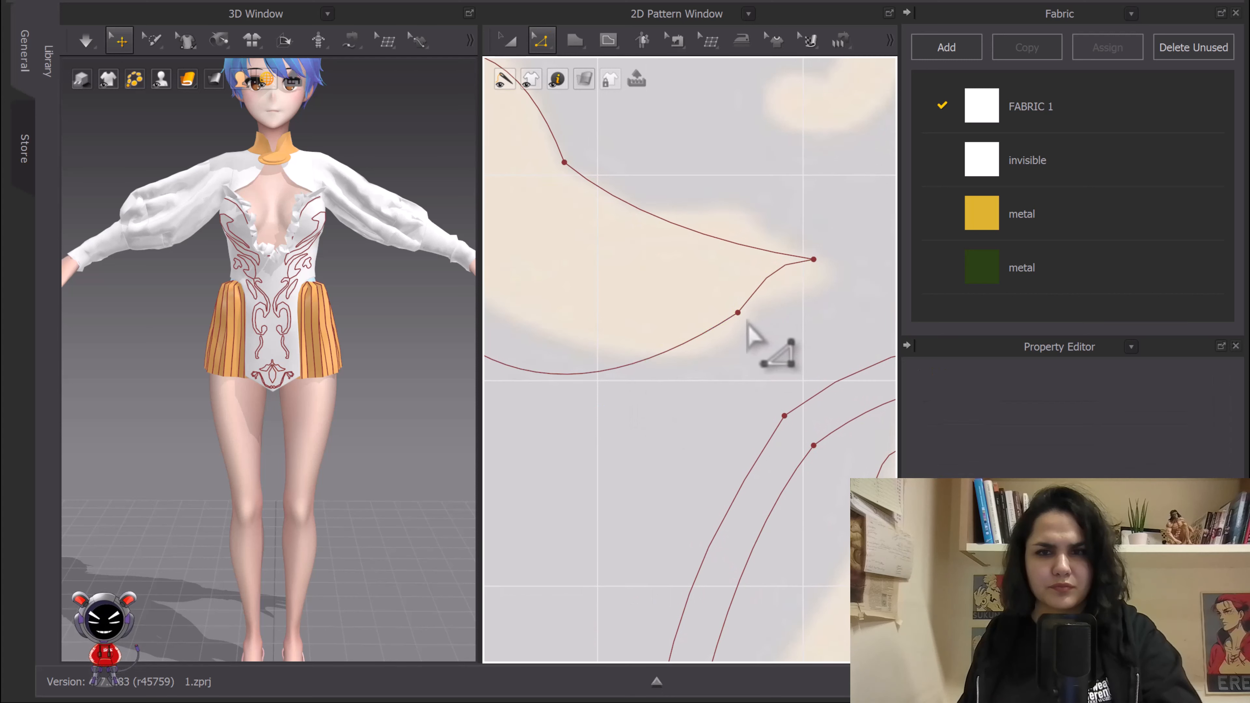
# Step: Adjust the curve handle where the side leaf's upper bulge meets its tip segment so the bulge follows the artwork
pyautogui.scroll(-3, 734, 344)
pyautogui.scroll(5, 748, 330)
pyautogui.click(737, 310)
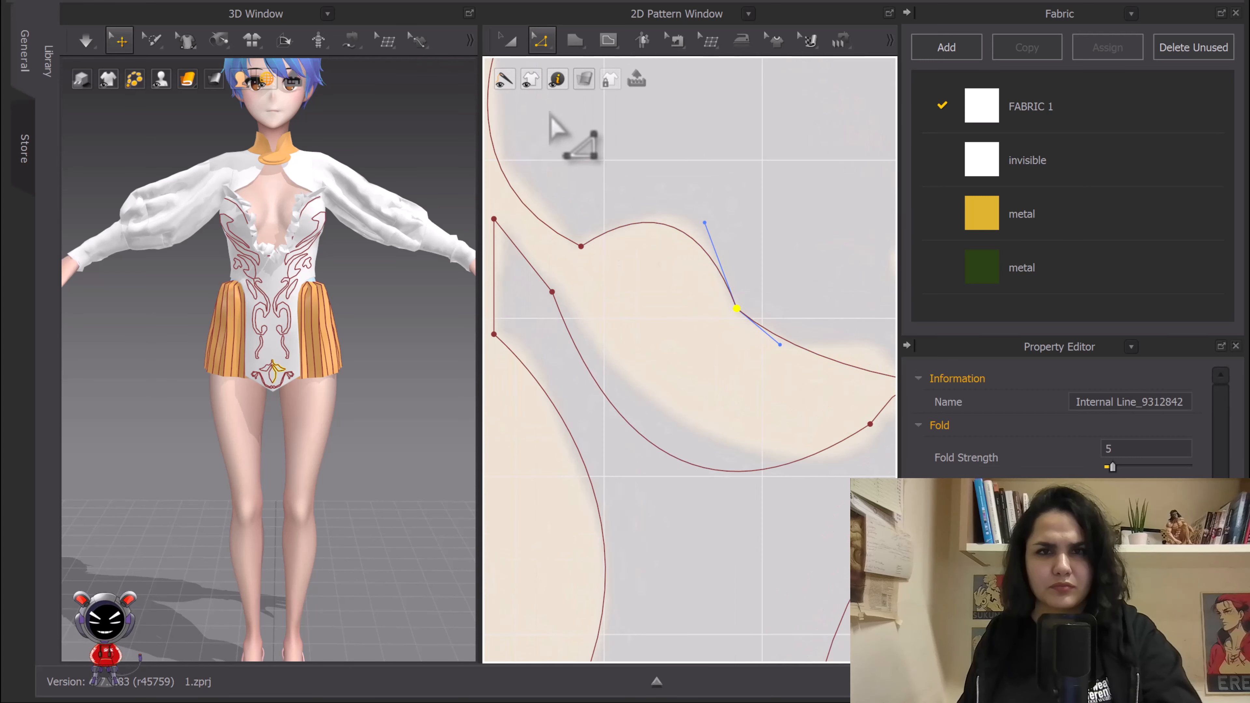
pyautogui.moveTo(705, 222); pyautogui.dragTo(722, 265)
pyautogui.click(751, 300)
# Step: Curve the short stem segment joining the centre stem to the side leaf's lower edge, about 0.60 cm long
pyautogui.scroll(-2, 593, 264)
pyautogui.moveTo(594, 265); pyautogui.dragTo(711, 351, button='middle')
pyautogui.scroll(3, 698, 279)
pyautogui.click(695, 299)
pyautogui.scroll(-5, 695, 283)
pyautogui.scroll(2, 686, 261)
pyautogui.scroll(-4, 694, 259)
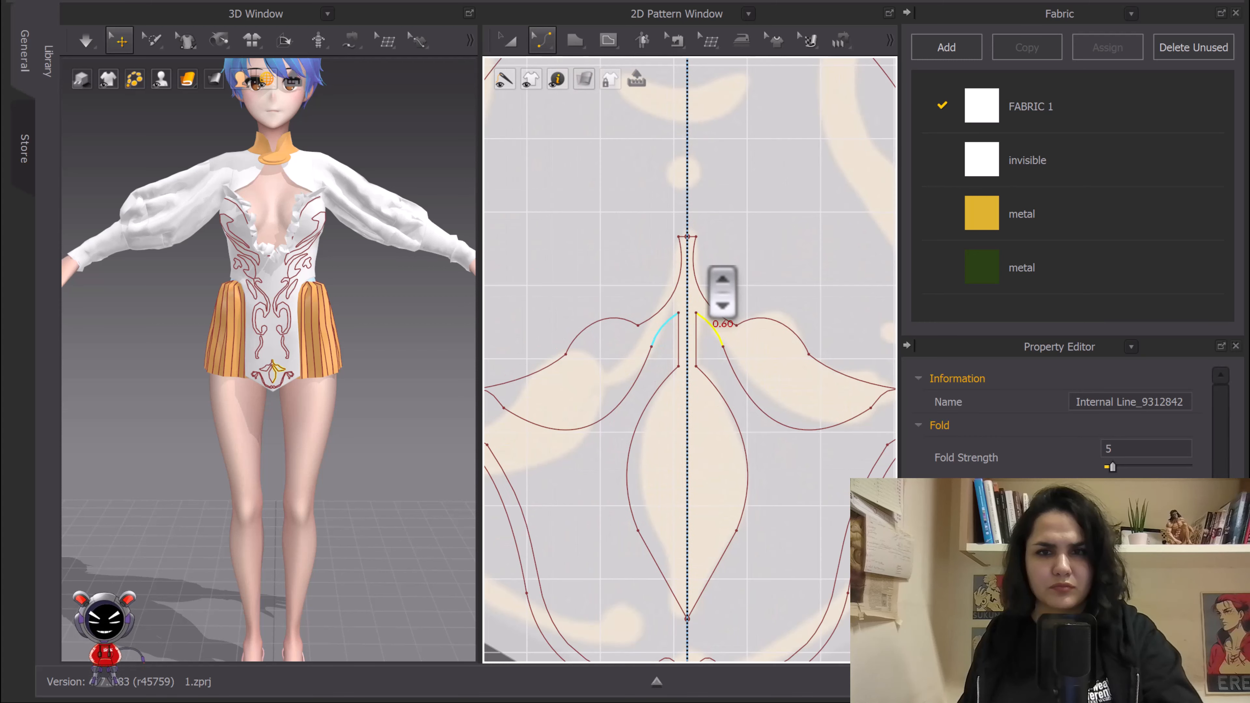
# Step: Raise the ornament's top point on the centre line and round the stem's top end with curved segments about 0.19 cm long
pyautogui.scroll(7, 704, 227)
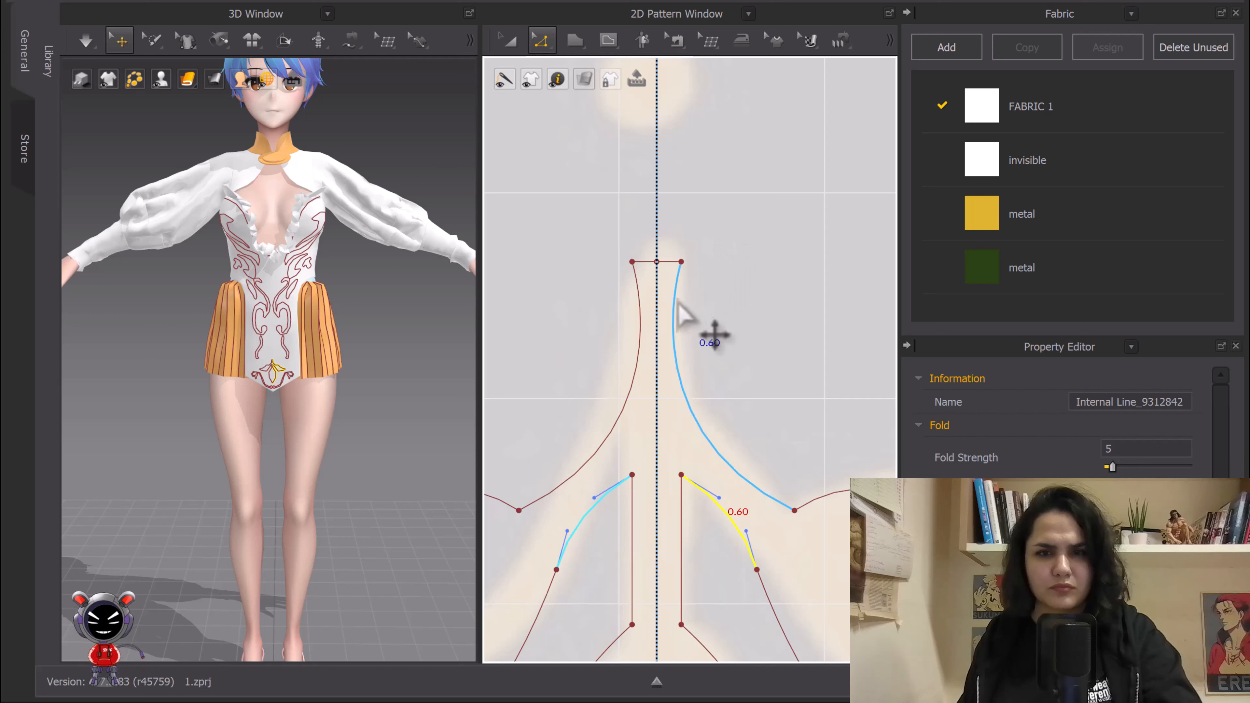
pyautogui.click(658, 248)
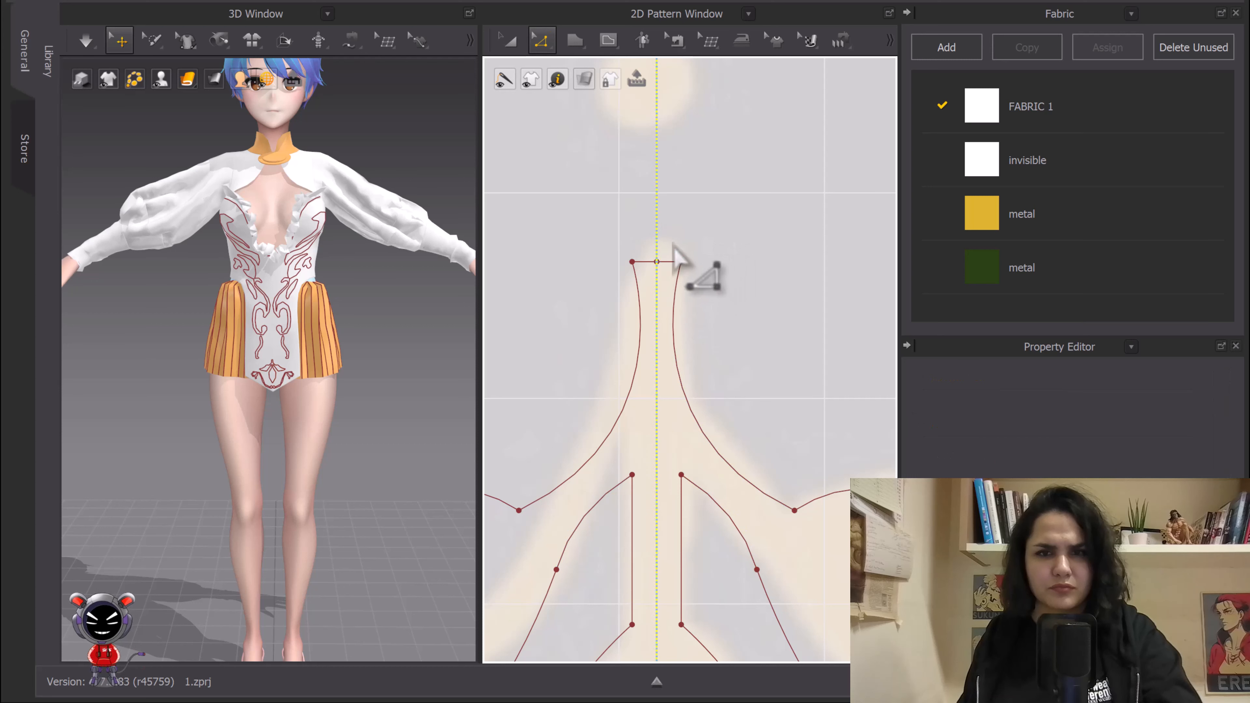
pyautogui.click(660, 256)
pyautogui.click(685, 277)
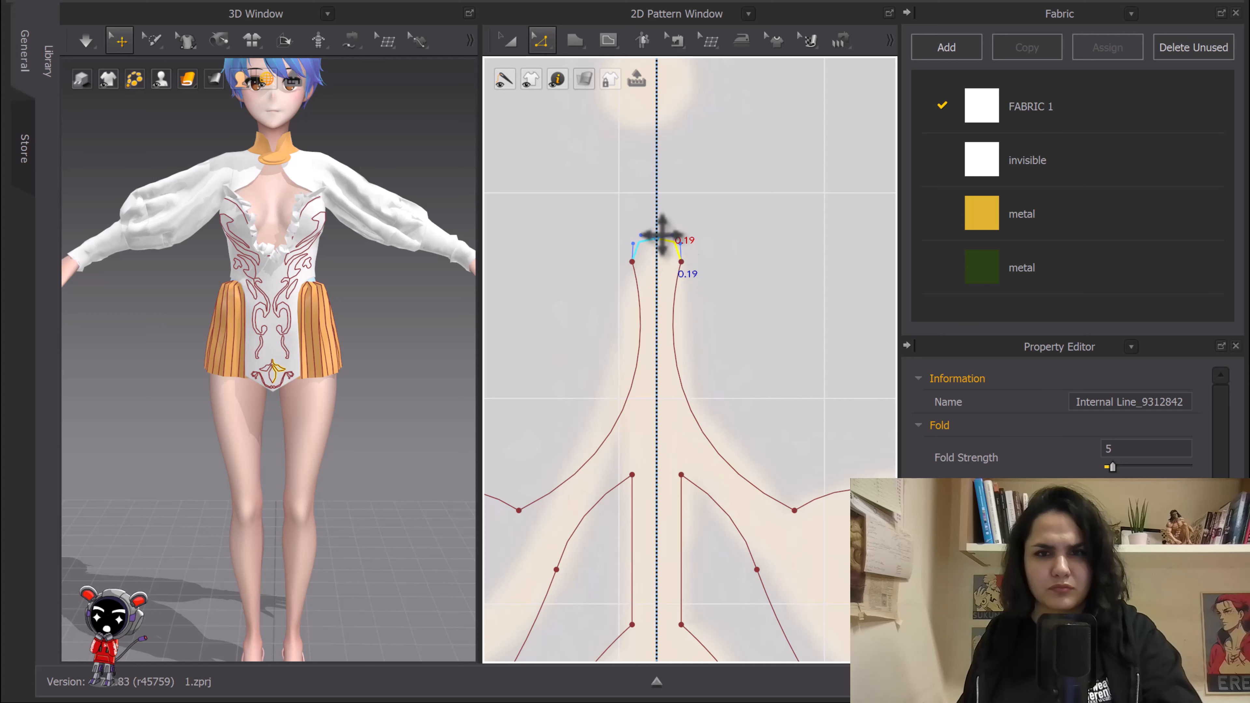
pyautogui.moveTo(679, 241); pyautogui.dragTo(680, 241)
pyautogui.click(730, 239)
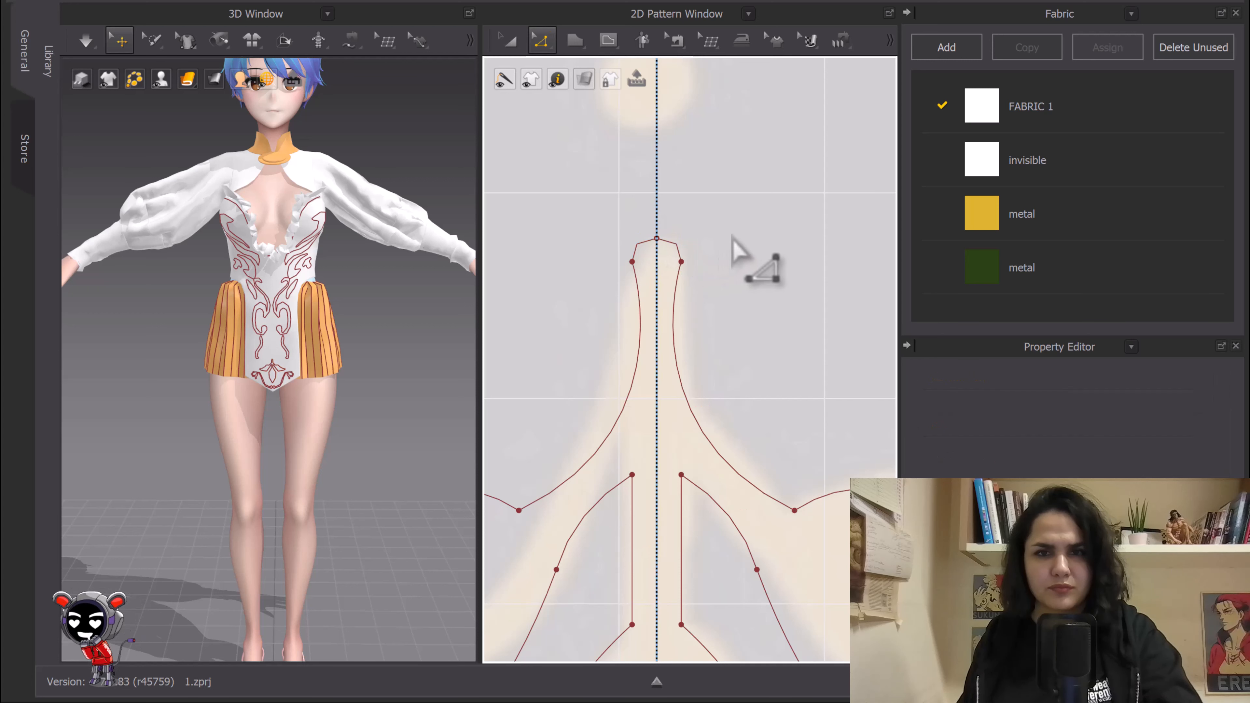
# Step: Draw half of the crescent above the leaf ornament as an internal line from the centre line, with segments about 0.70, 0.31 and 0.82 cm
pyautogui.scroll(-5, 718, 241)
pyautogui.moveTo(717, 241); pyautogui.dragTo(704, 189, button='middle')
pyautogui.moveTo(688, 85); pyautogui.dragTo(703, 419, button='middle')
pyautogui.scroll(5, 701, 386)
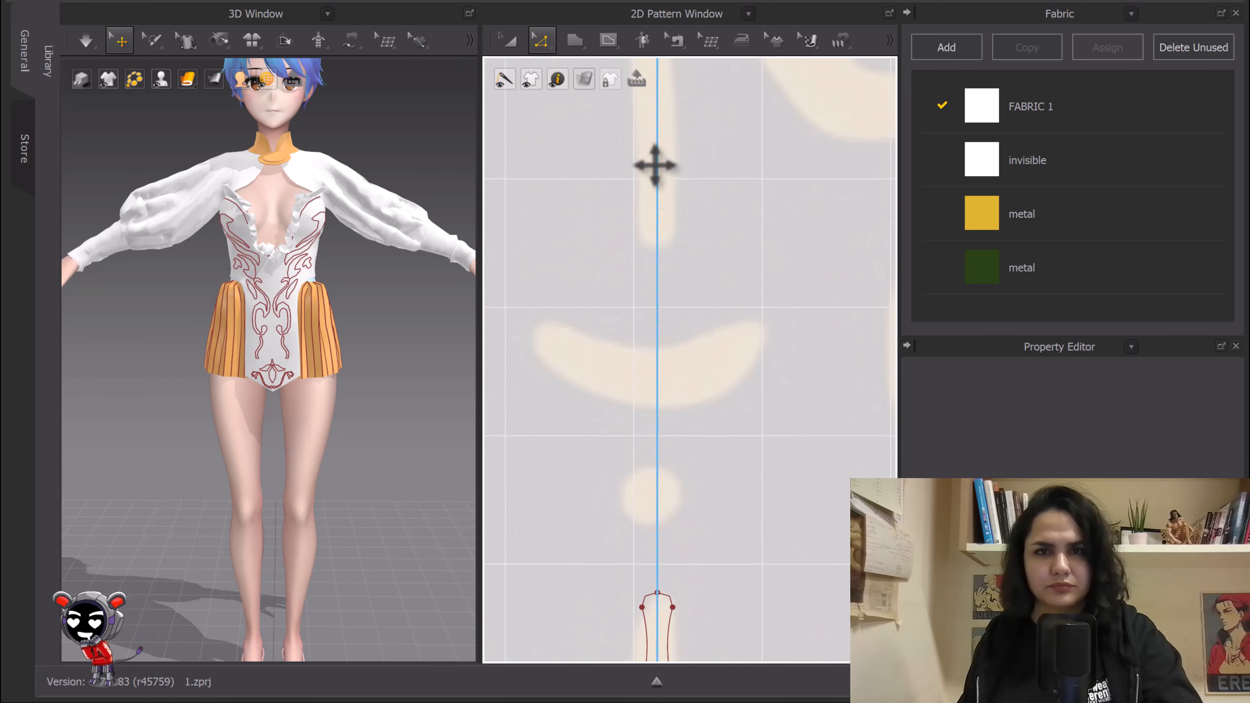
pyautogui.click(570, 40)
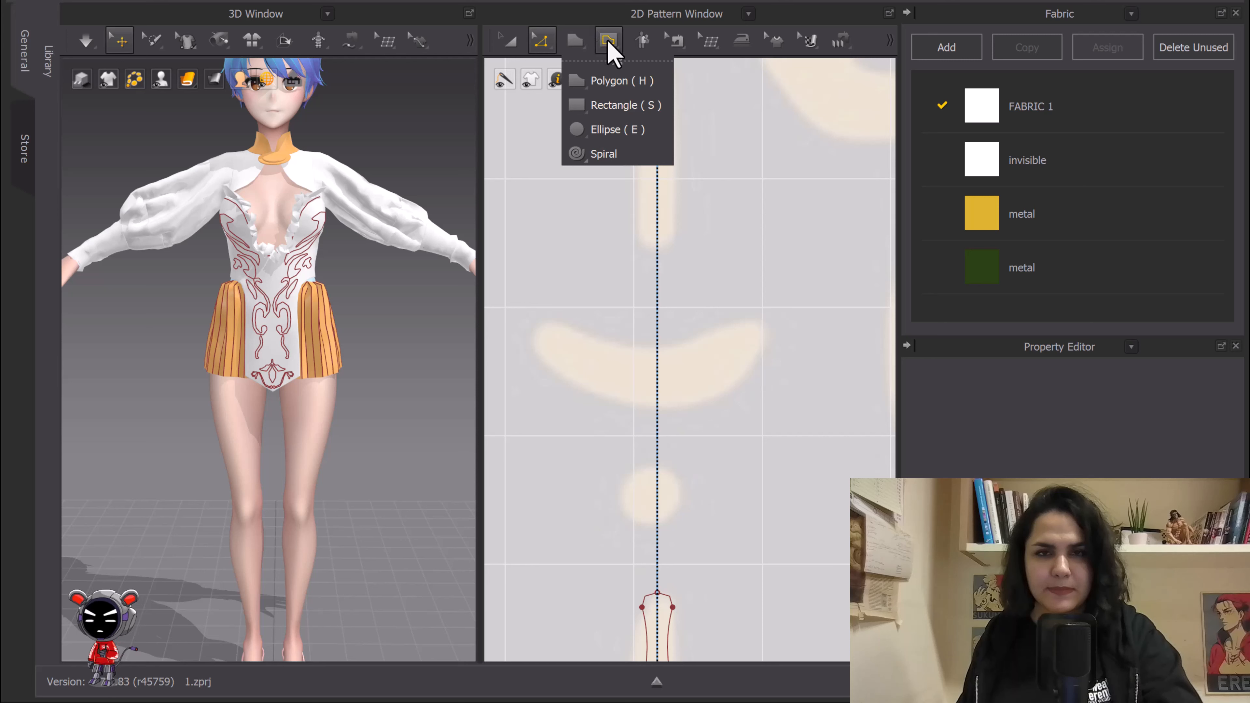
pyautogui.click(608, 39)
pyautogui.click(657, 349)
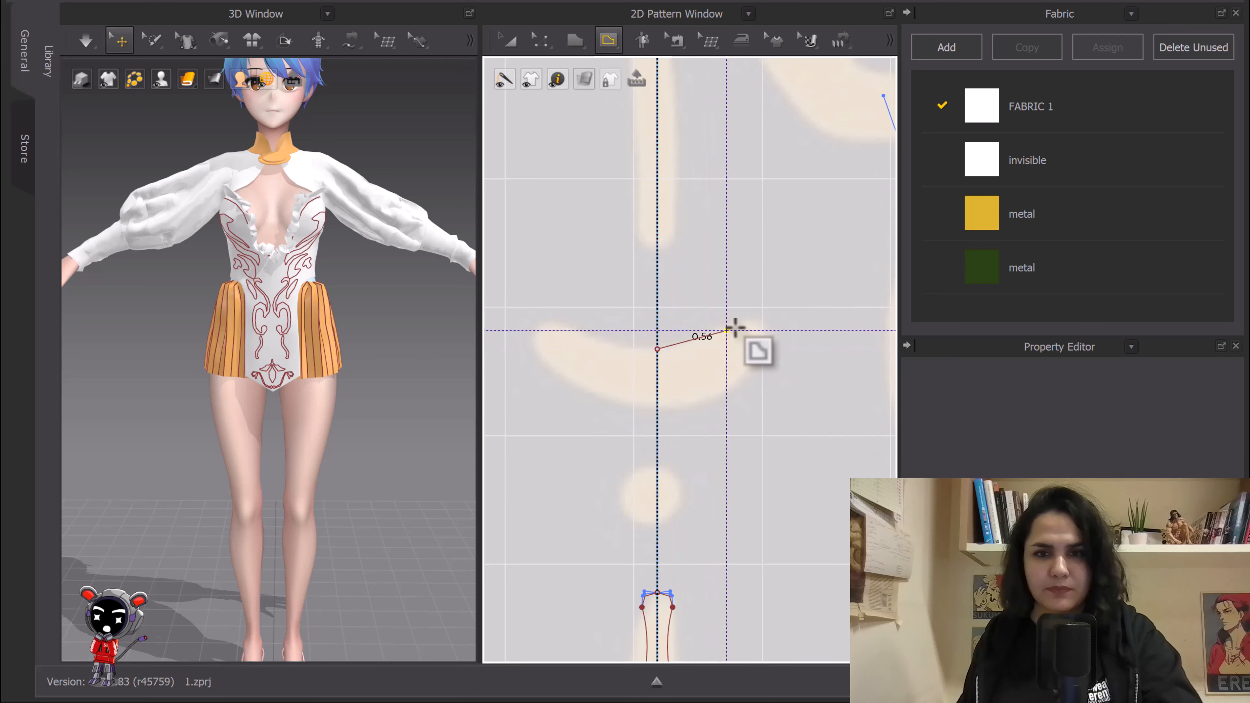
pyautogui.click(743, 323)
pyautogui.click(754, 360)
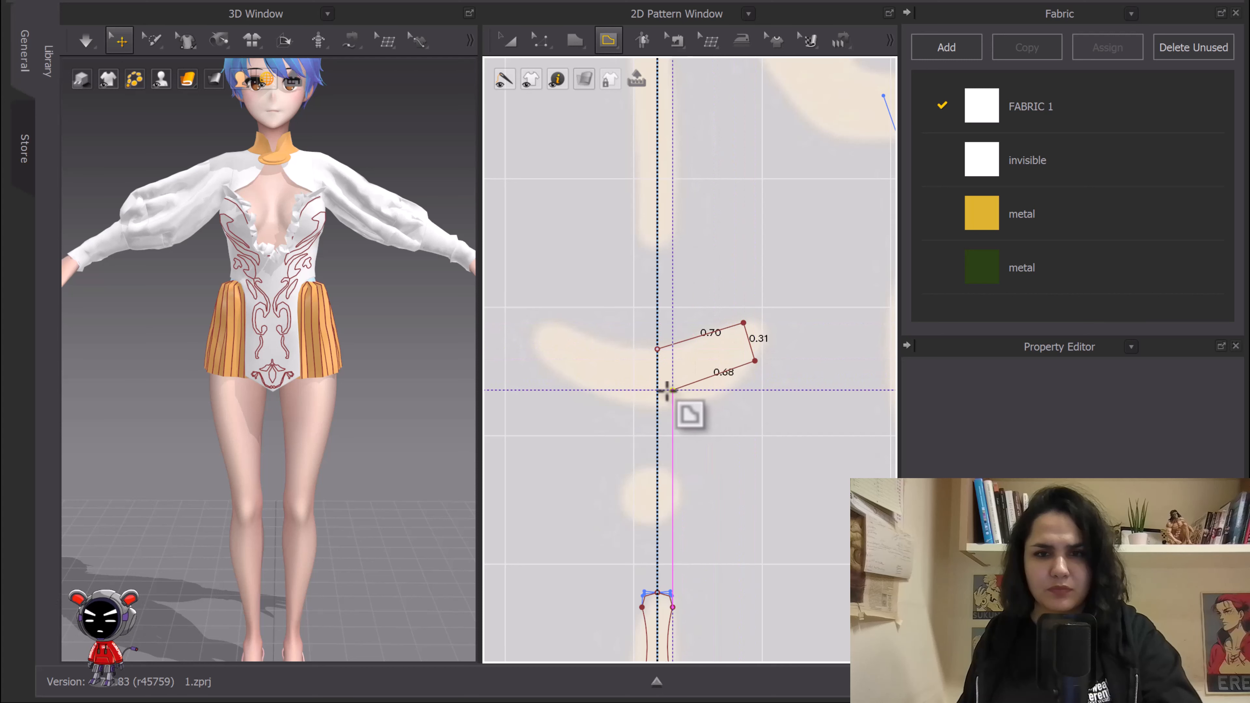
pyautogui.doubleClick(657, 398)
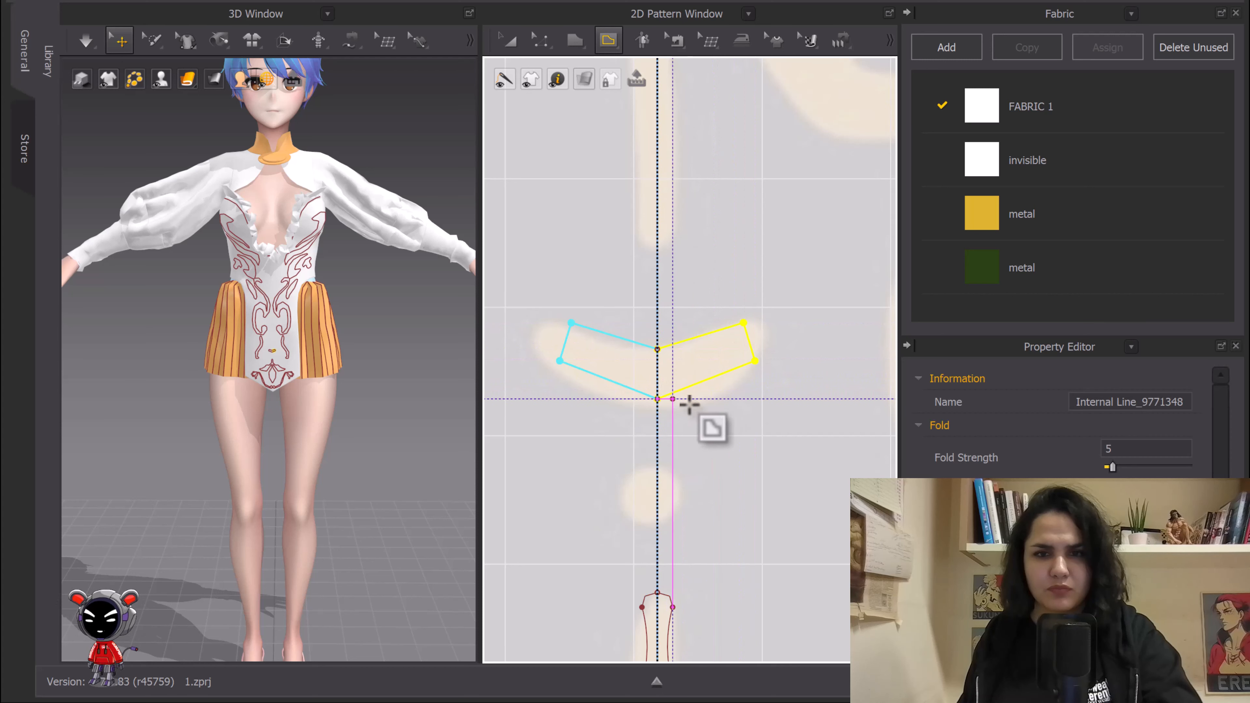
# Step: Curve the crescent's upper edge, rounded end and lower edge to the artwork, about 0.71, 0.46 and 0.83 cm long
pyautogui.press('c')
pyautogui.moveTo(692, 346)
pyautogui.mouseDown()
pyautogui.moveTo(709, 355)
pyautogui.moveTo(714, 343)
pyautogui.mouseUp()
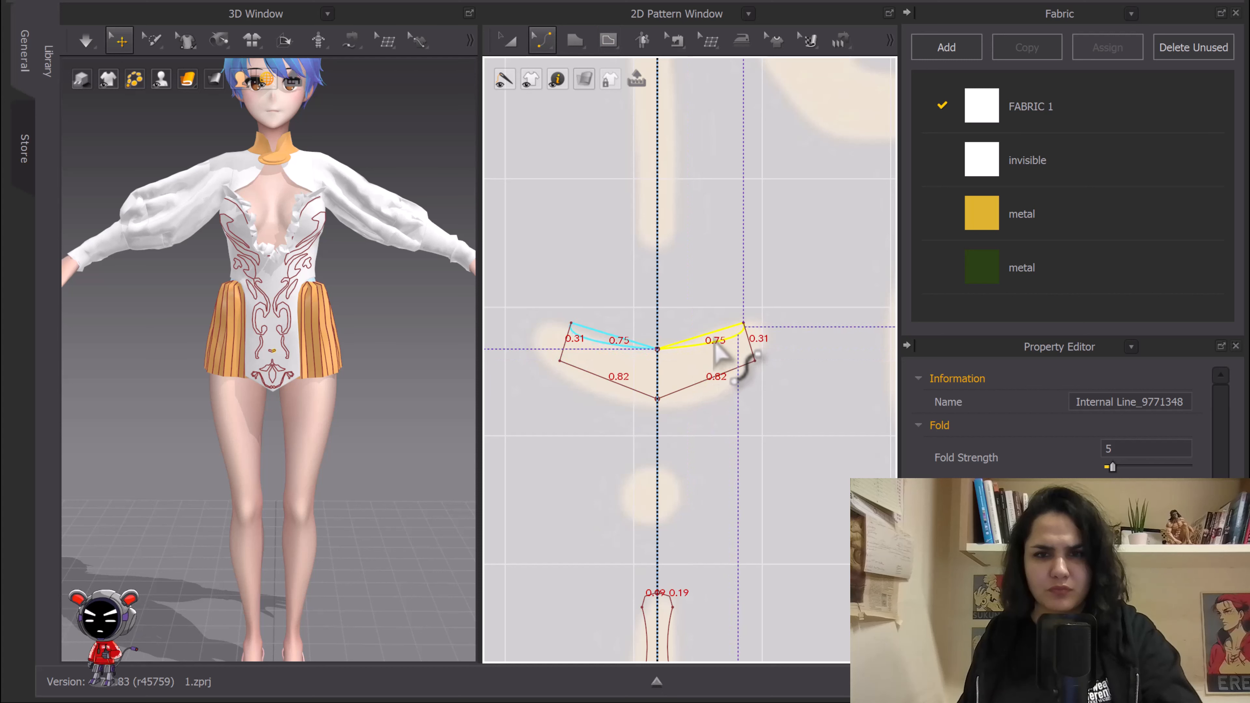
pyautogui.scroll(2, 765, 350)
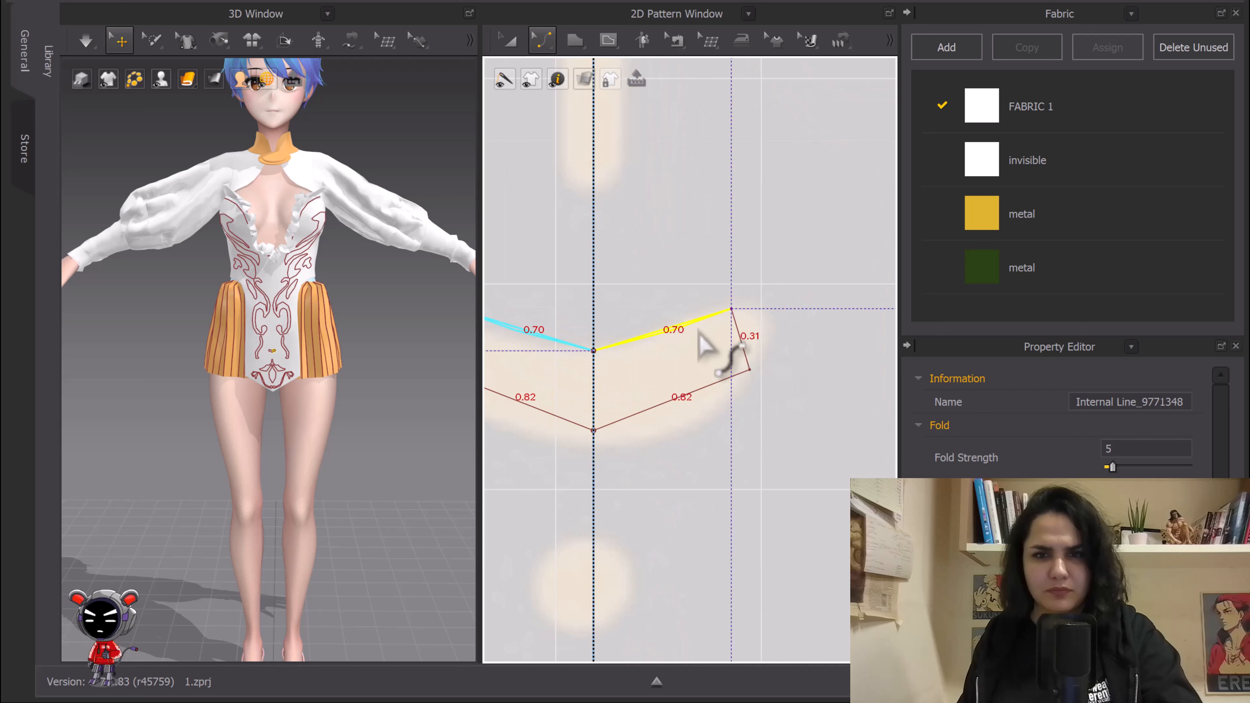
pyautogui.moveTo(739, 335); pyautogui.dragTo(770, 325)
pyautogui.moveTo(664, 403); pyautogui.dragTo(671, 428)
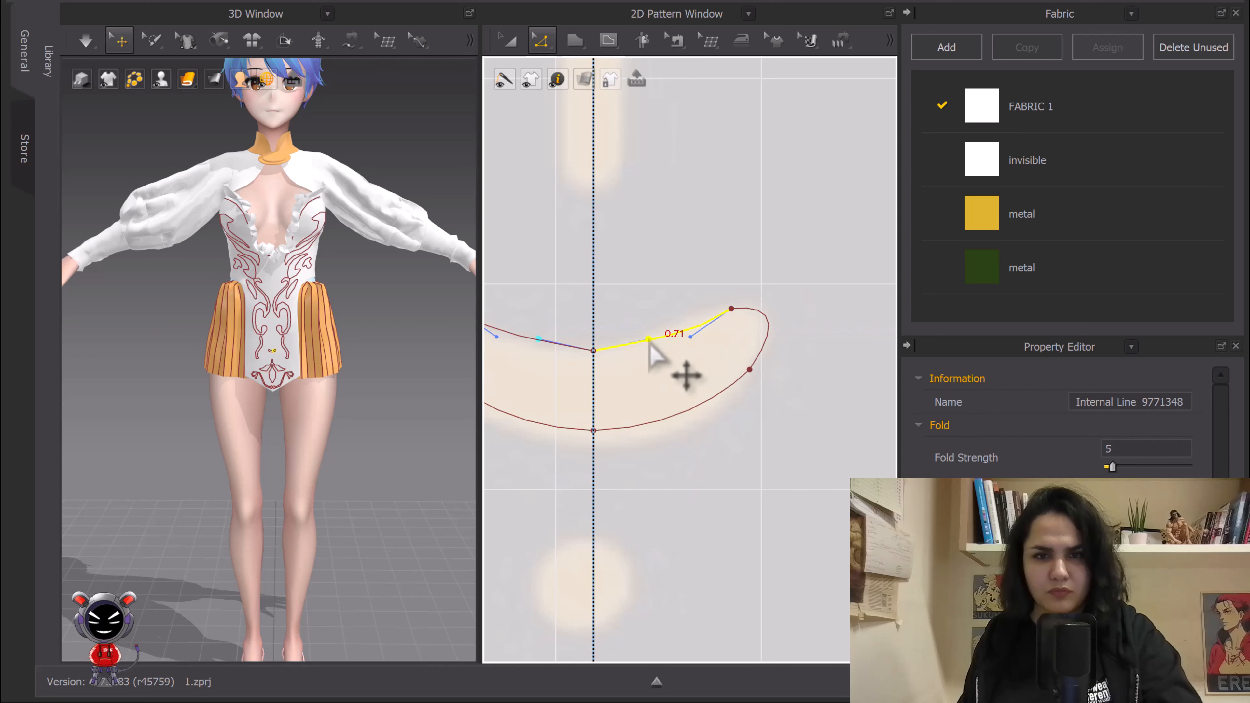
pyautogui.moveTo(648, 339); pyautogui.dragTo(653, 350)
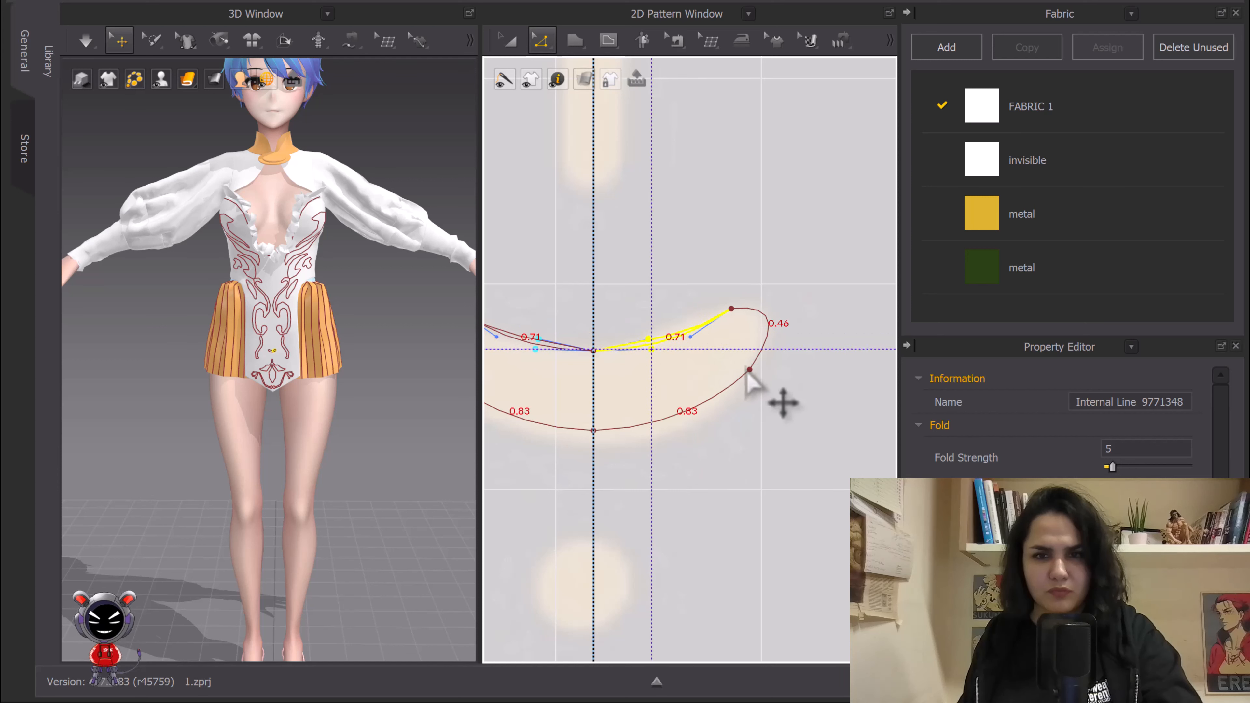
pyautogui.scroll(-4, 683, 287)
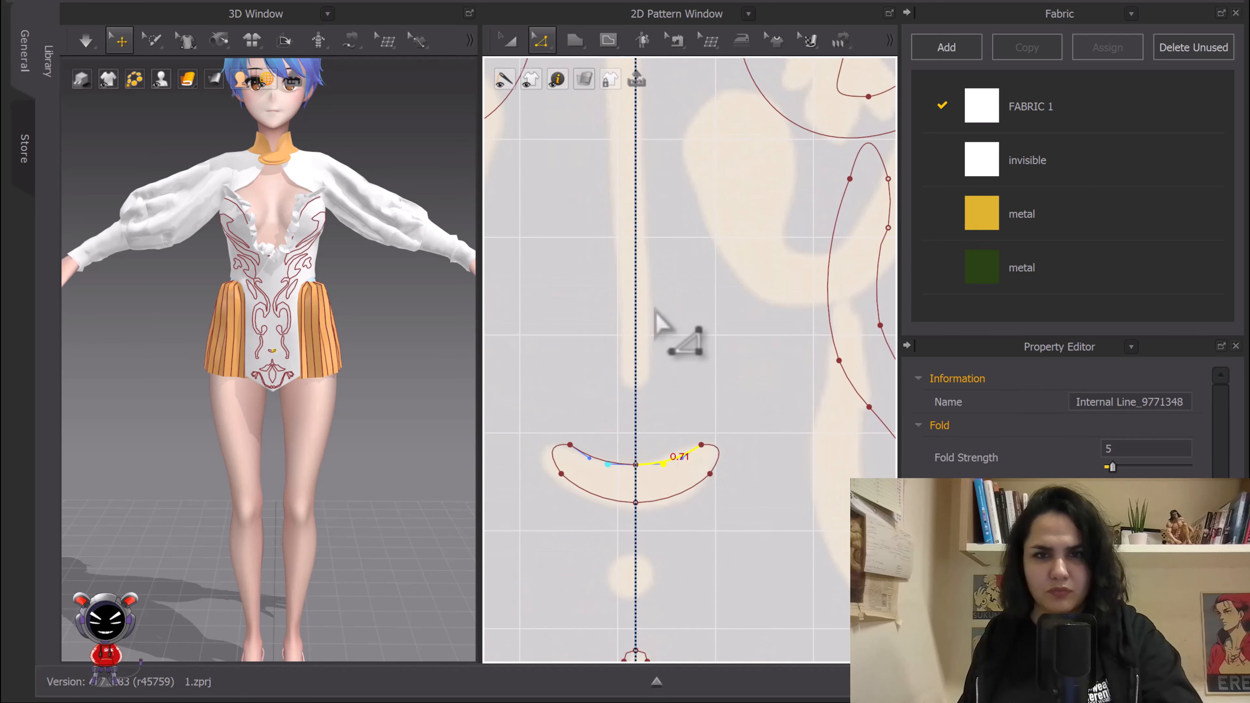
# Step: Draw the long tapered bar above the crescent as an internal line from the centre line, with a side about 4.26 cm long
pyautogui.scroll(-4, 654, 309)
pyautogui.moveTo(655, 310); pyautogui.dragTo(646, 387, button='middle')
pyautogui.scroll(5, 646, 301)
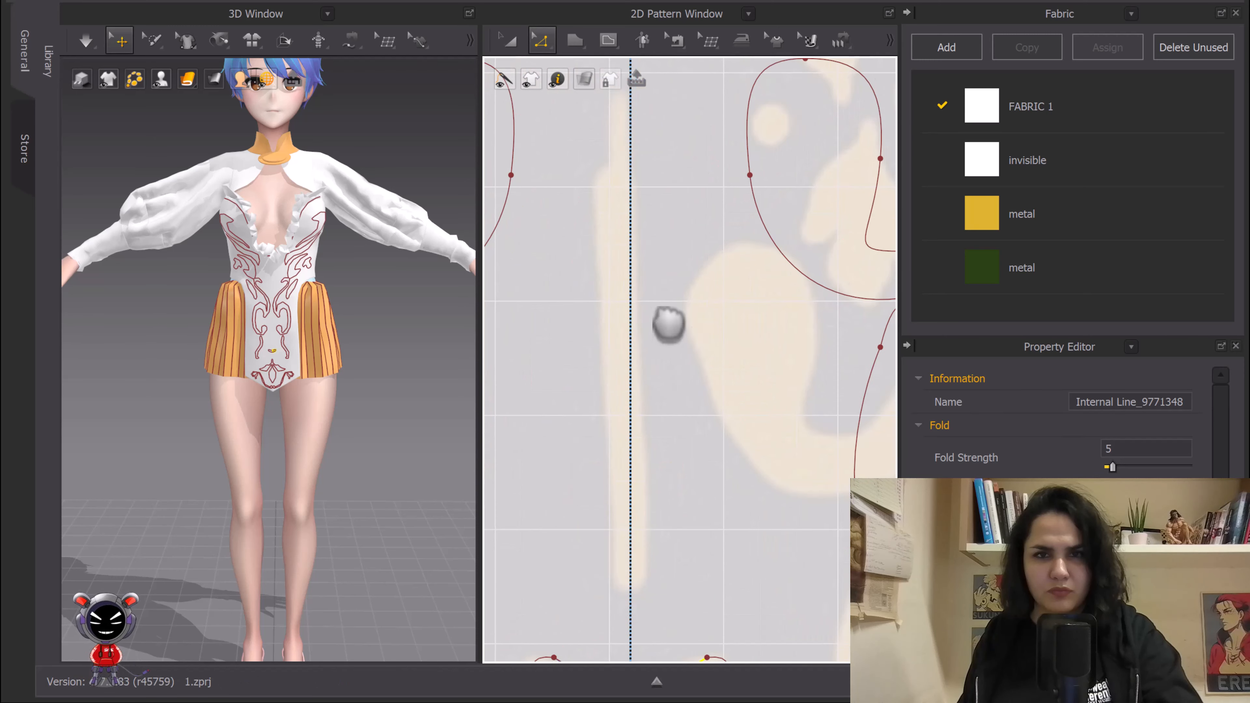
pyautogui.scroll(-3, 659, 325)
pyautogui.scroll(2, 674, 329)
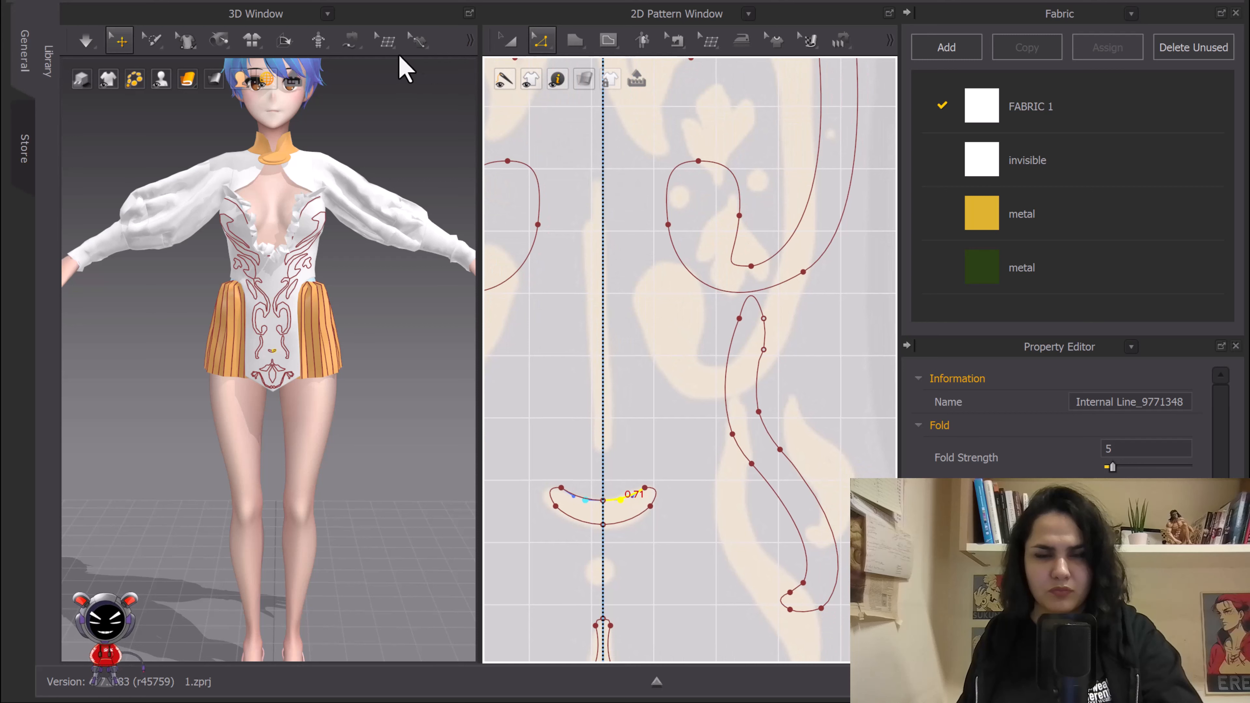
pyautogui.click(609, 40)
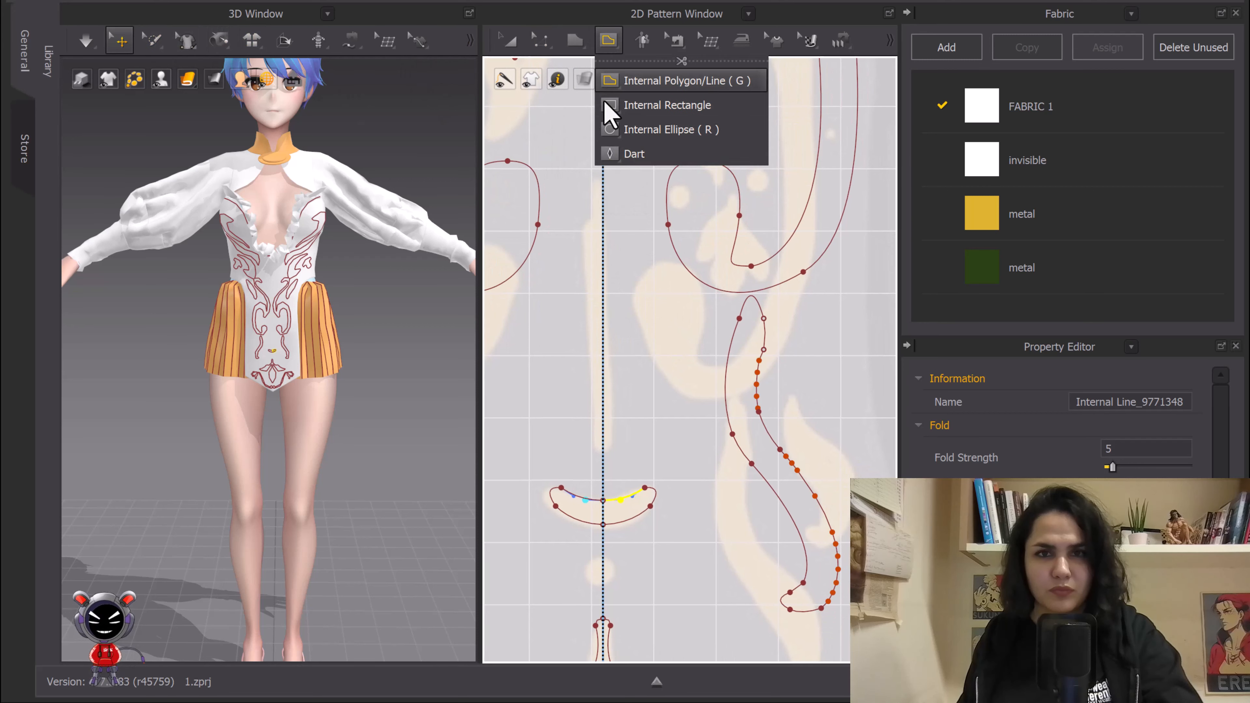
pyautogui.moveTo(619, 184); pyautogui.dragTo(577, 201, button='middle')
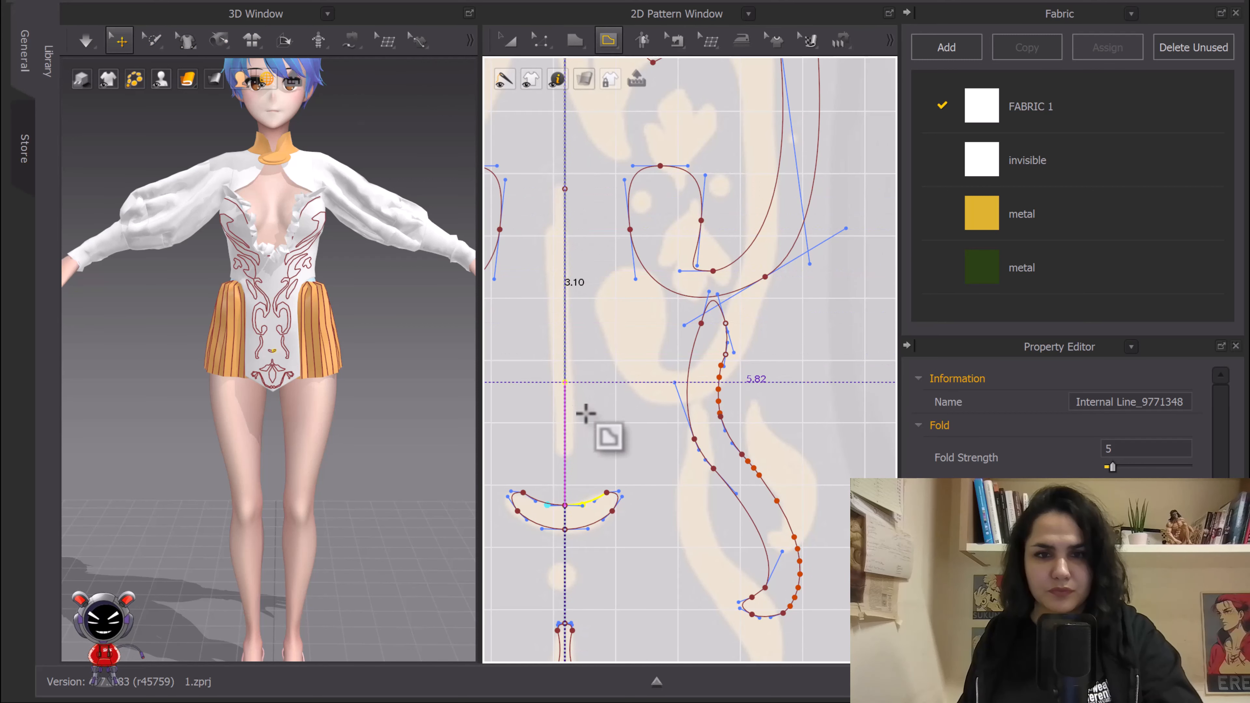
pyautogui.scroll(3, 577, 447)
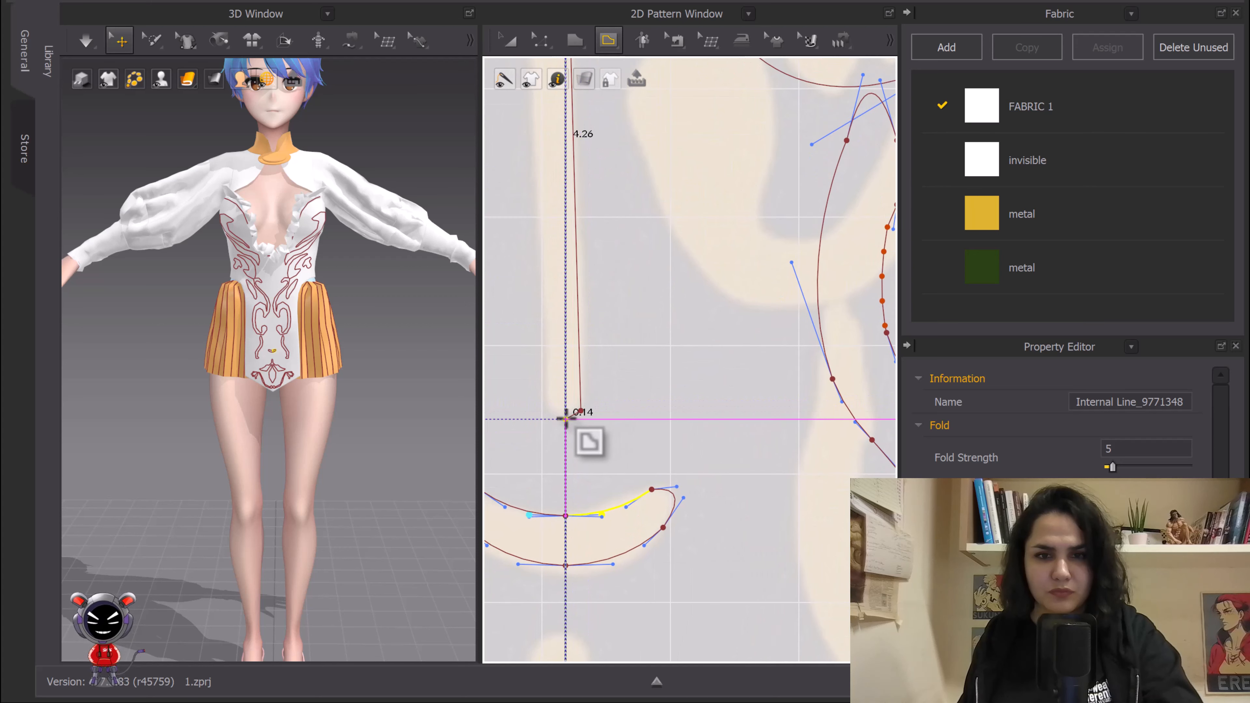
pyautogui.doubleClick(565, 418)
# Step: Round the bar's lower end with a curved segment about 0.17 cm long and adjust its curve handle
pyautogui.scroll(3, 570, 425)
pyautogui.press('c')
pyautogui.moveTo(578, 417); pyautogui.dragTo(577, 420)
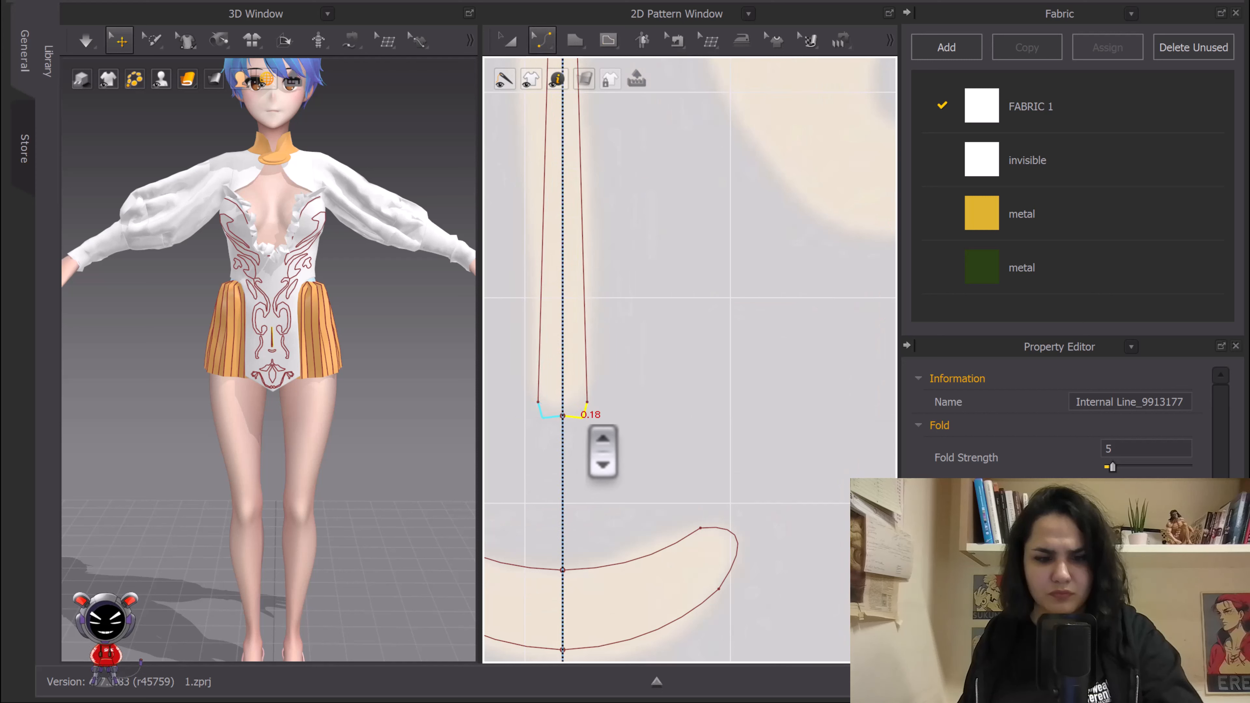
pyautogui.click(564, 417)
pyautogui.click(582, 427)
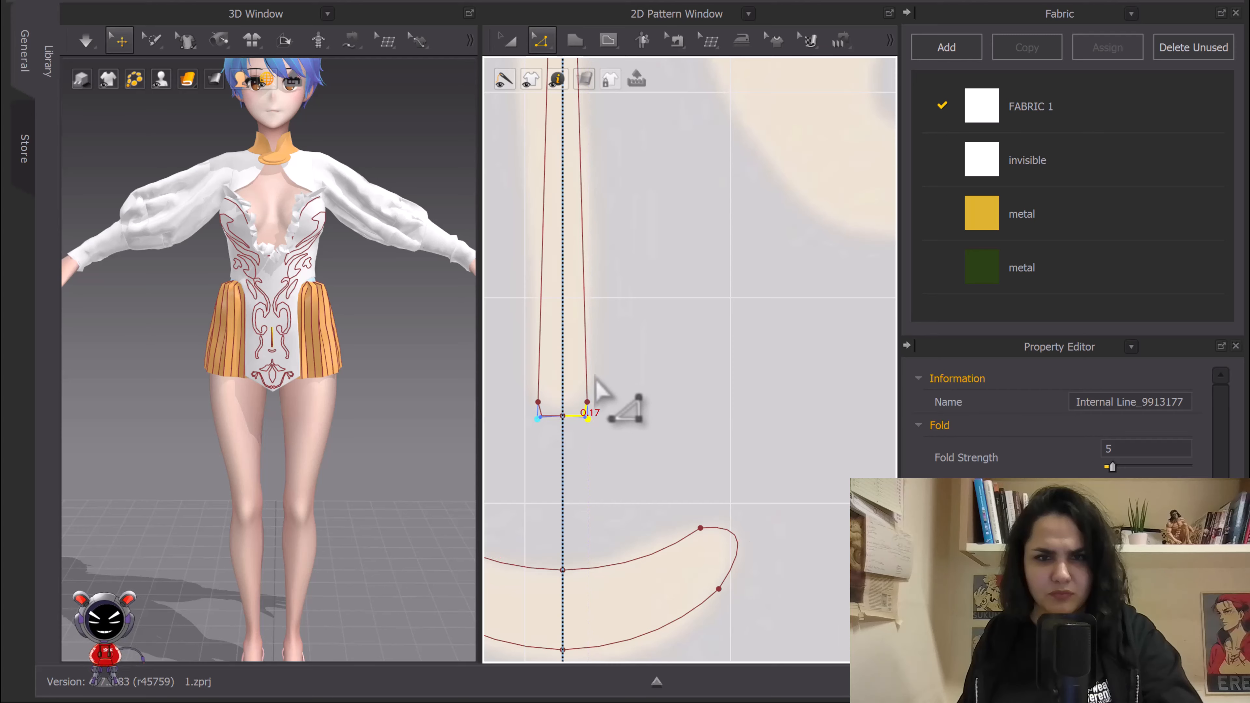
# Step: Select the whole front bodice pattern with the Transform Pattern tool
pyautogui.scroll(-5, 595, 394)
pyautogui.moveTo(599, 436); pyautogui.dragTo(612, 522, button='middle')
pyautogui.scroll(10, 587, 293)
pyautogui.scroll(-11, 661, 265)
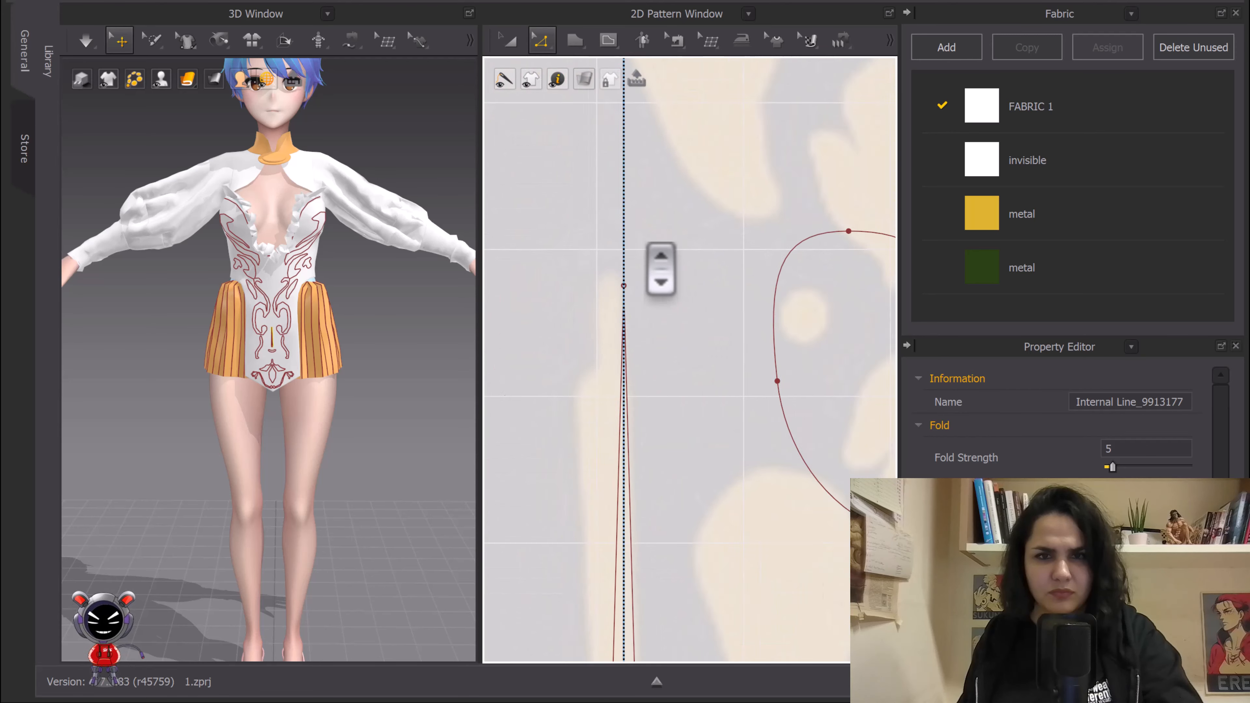
pyautogui.moveTo(665, 274); pyautogui.dragTo(630, 475, button='middle')
pyautogui.scroll(-6, 625, 443)
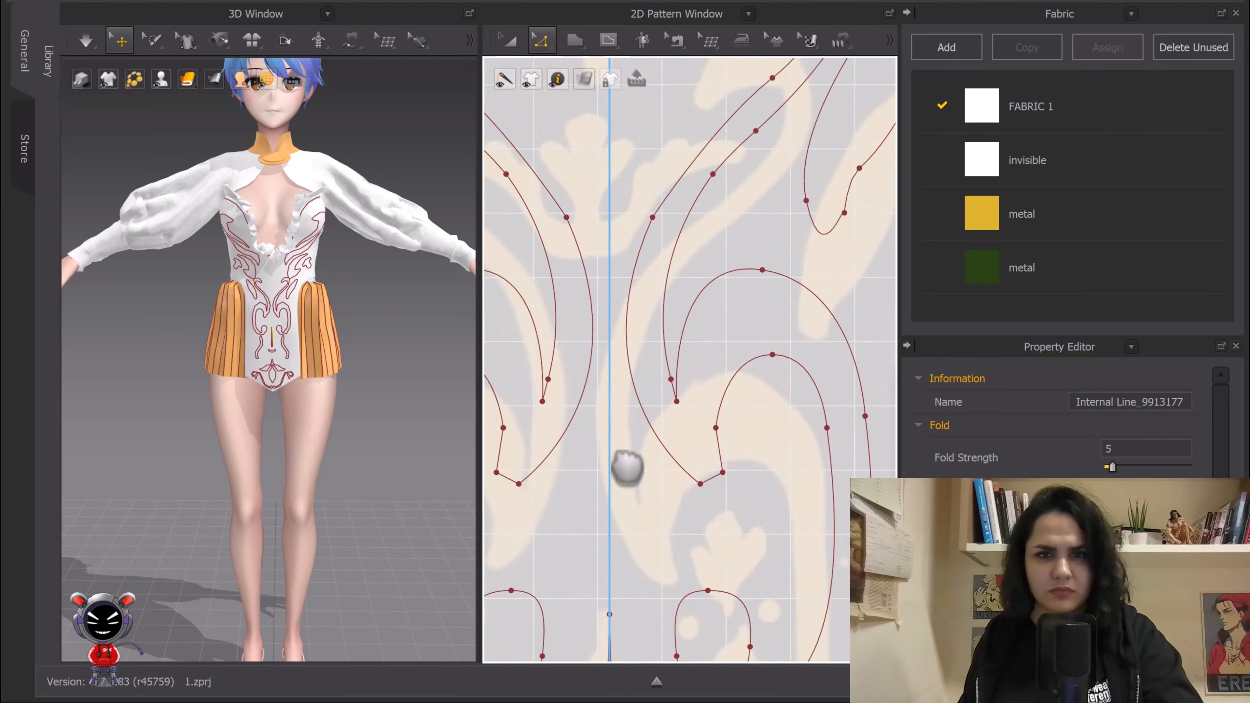
pyautogui.scroll(-5, 605, 436)
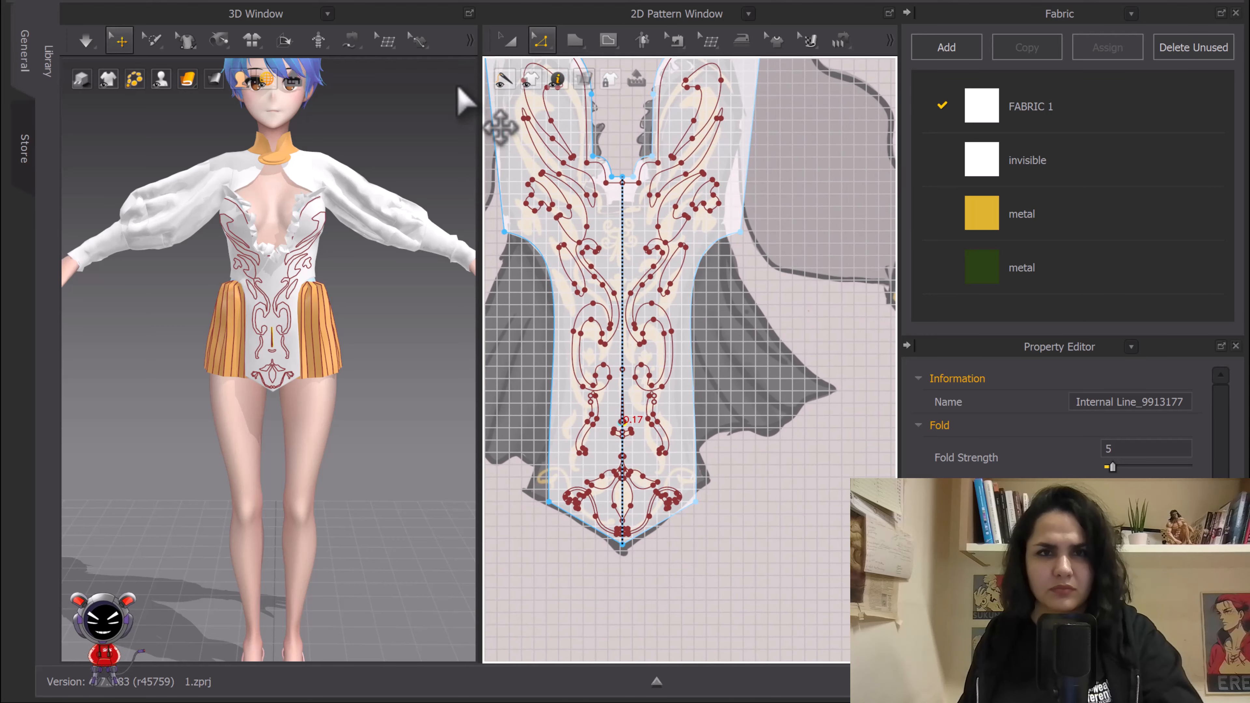
pyautogui.click(508, 40)
pyautogui.scroll(7, 573, 229)
pyautogui.moveTo(678, 276); pyautogui.dragTo(563, 140, button='middle')
pyautogui.moveTo(683, 211); pyautogui.dragTo(669, 313)
# Step: Start an internal line at the crown ornament's top on the centre line and trace its central lobe with a curve about 0.79 cm long
pyautogui.scroll(3, 688, 342)
pyautogui.moveTo(668, 340); pyautogui.dragTo(670, 313, button='middle')
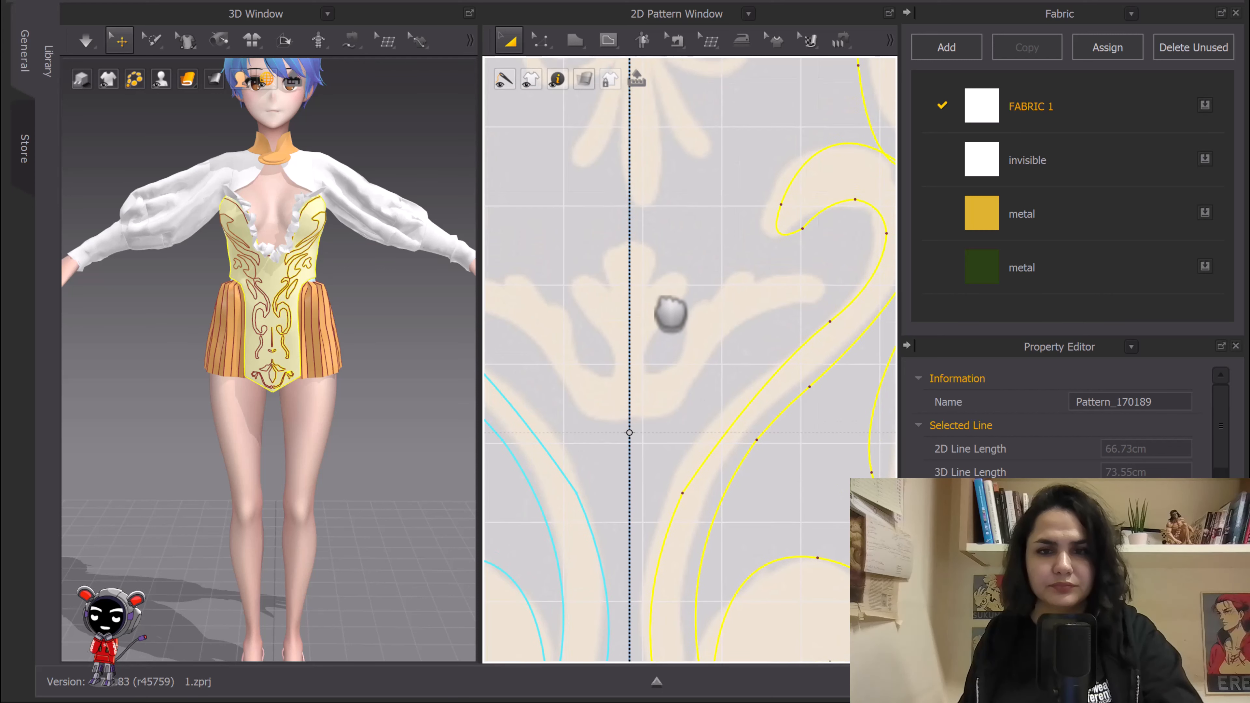
pyautogui.press('g')
pyautogui.scroll(3, 639, 276)
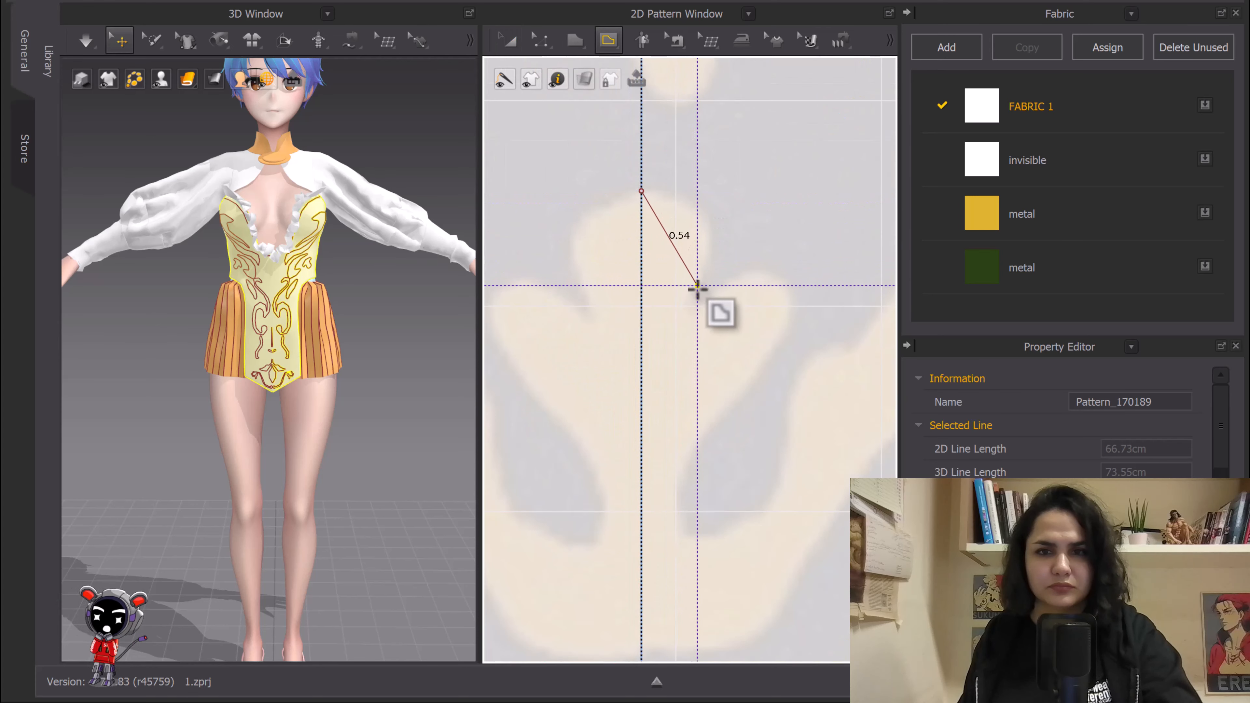
pyautogui.click(691, 308)
pyautogui.moveTo(656, 403); pyautogui.dragTo(649, 445)
pyautogui.click(692, 309)
pyautogui.moveTo(731, 311); pyautogui.dragTo(635, 255, button='middle')
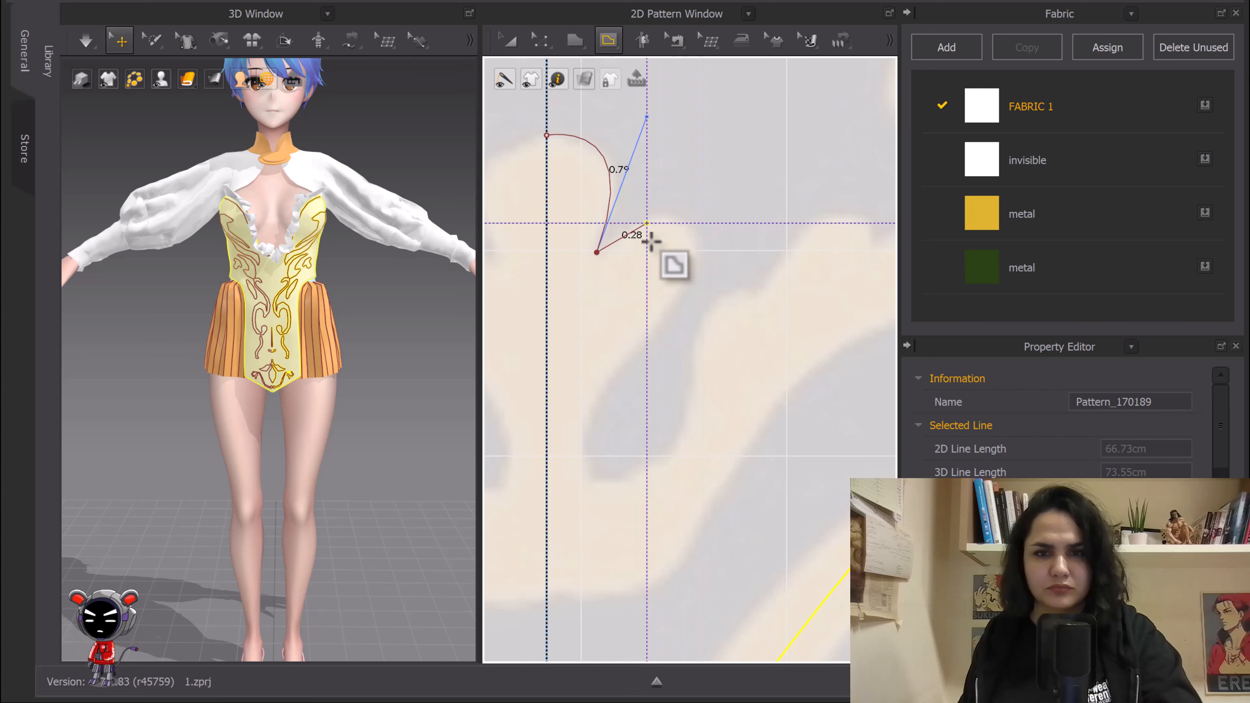
# Step: Trace the crown's side lobe and inner notch with straight segments about 0.33, 0.76, 0.44 and 0.53 cm long
pyautogui.click(677, 284)
pyautogui.scroll(-1, 677, 283)
pyautogui.moveTo(677, 283); pyautogui.dragTo(673, 231, button='middle')
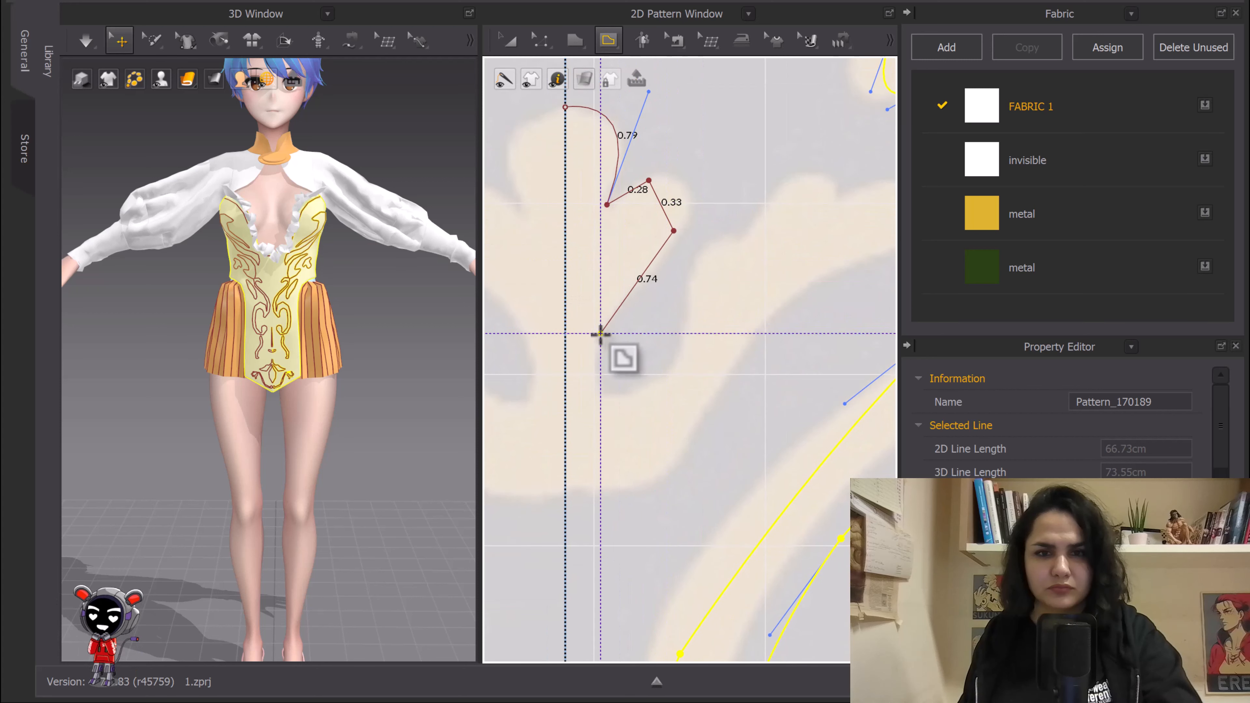
pyautogui.click(597, 337)
pyautogui.click(638, 400)
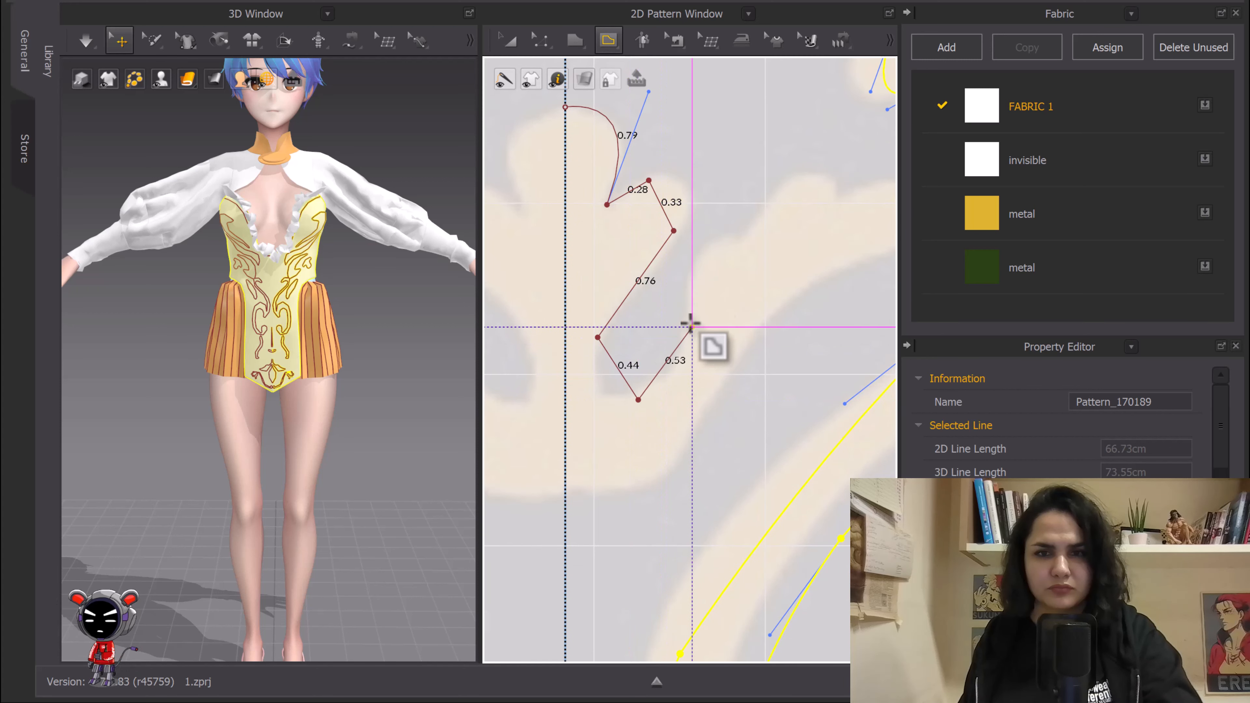
pyautogui.click(692, 327)
# Step: Trace the crown's outer arm up to its blunt tip with straight segments about 0.59, 0.60, 0.83 and 0.31 cm long
pyautogui.click(736, 236)
pyautogui.moveTo(736, 237); pyautogui.dragTo(644, 235, button='middle')
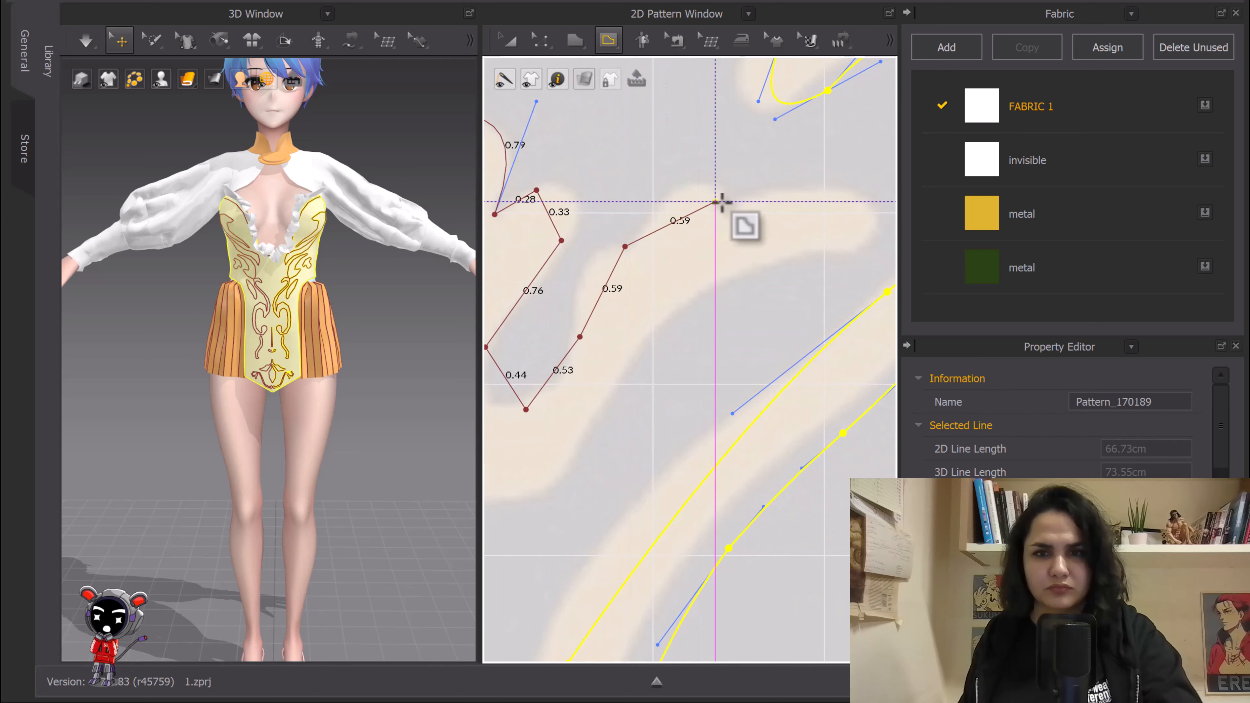
pyautogui.click(709, 200)
pyautogui.moveTo(709, 200); pyautogui.dragTo(603, 185, button='middle')
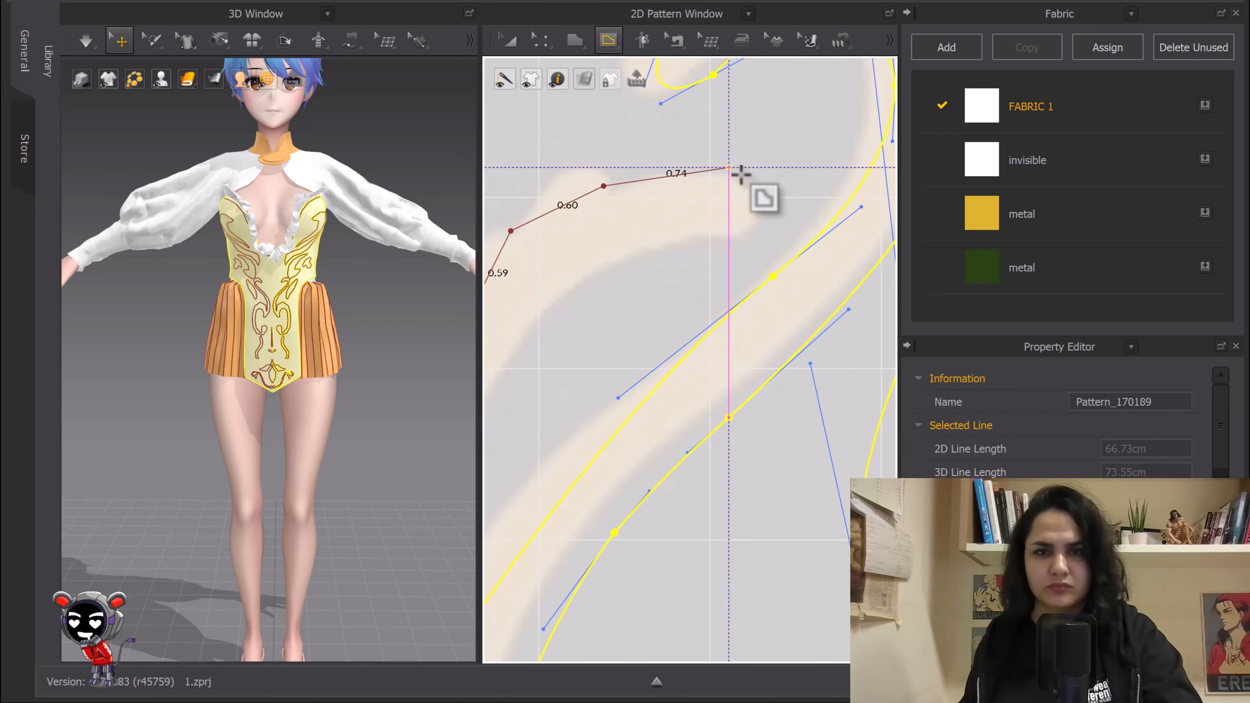
pyautogui.click(746, 186)
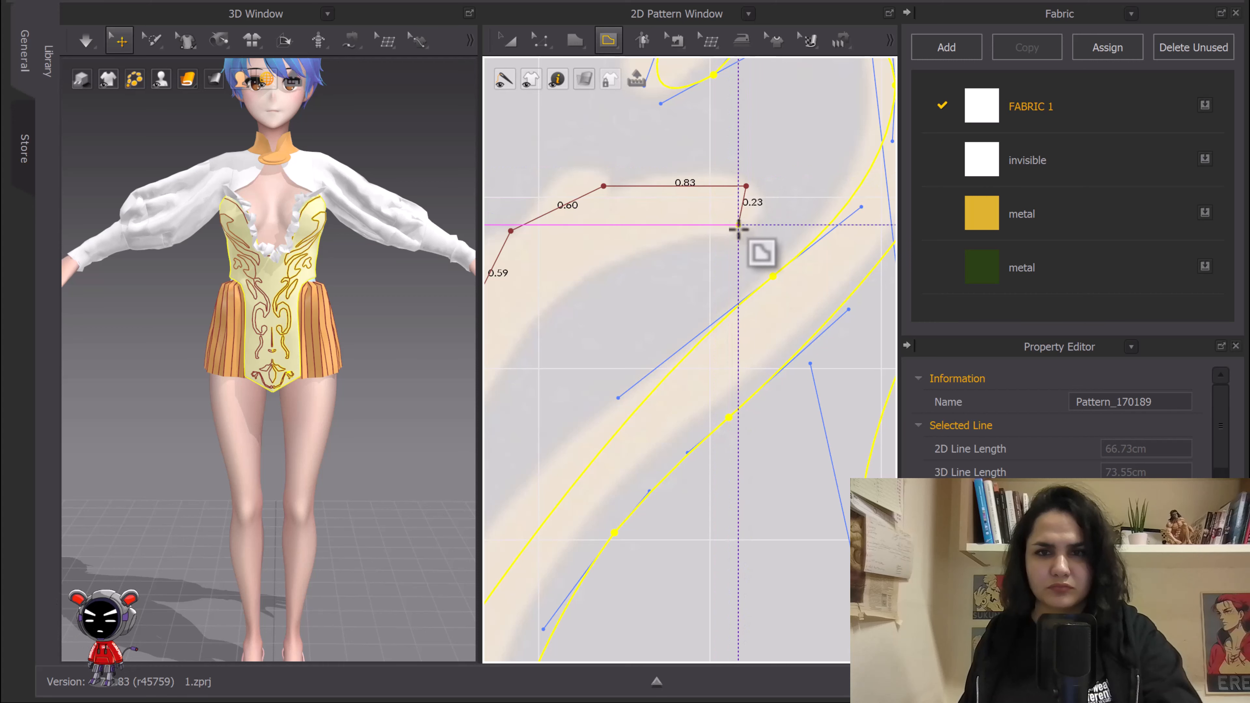
pyautogui.click(735, 238)
pyautogui.scroll(-3, 735, 238)
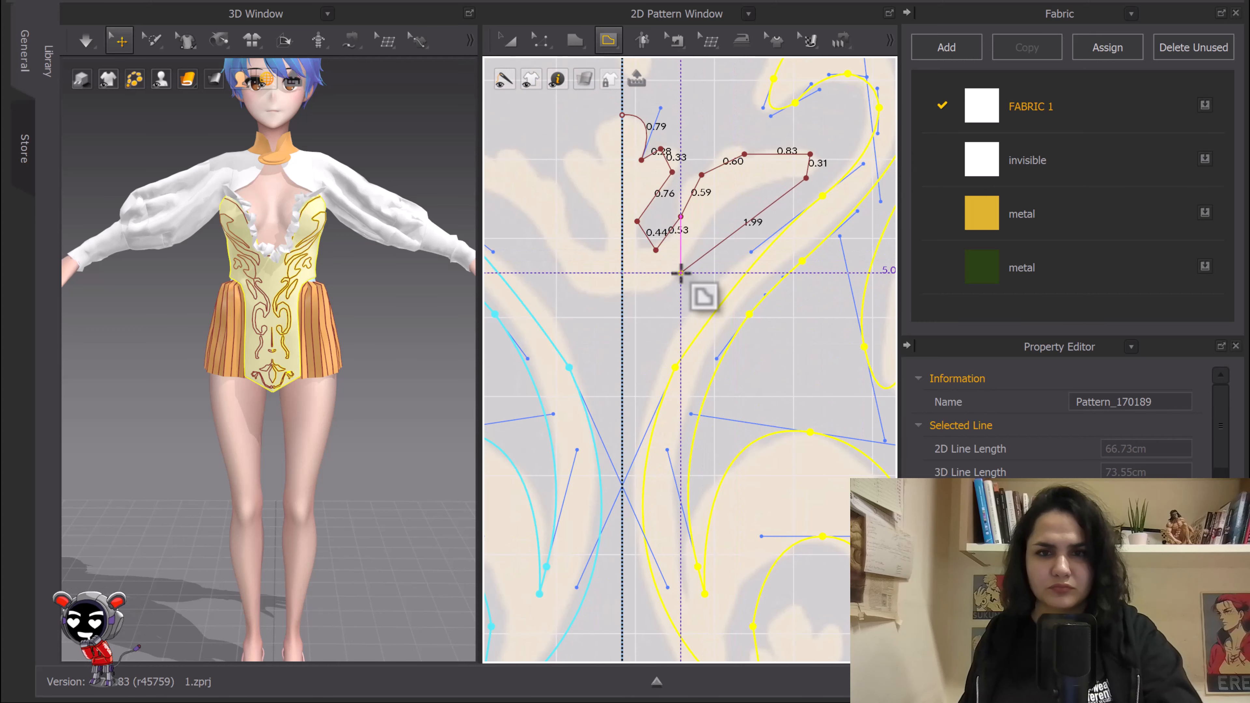
# Step: Trace the crown's underside with segments about 1.72, 0.86 and 0.19 cm long and finish the internal line on the centre line
pyautogui.click(689, 253)
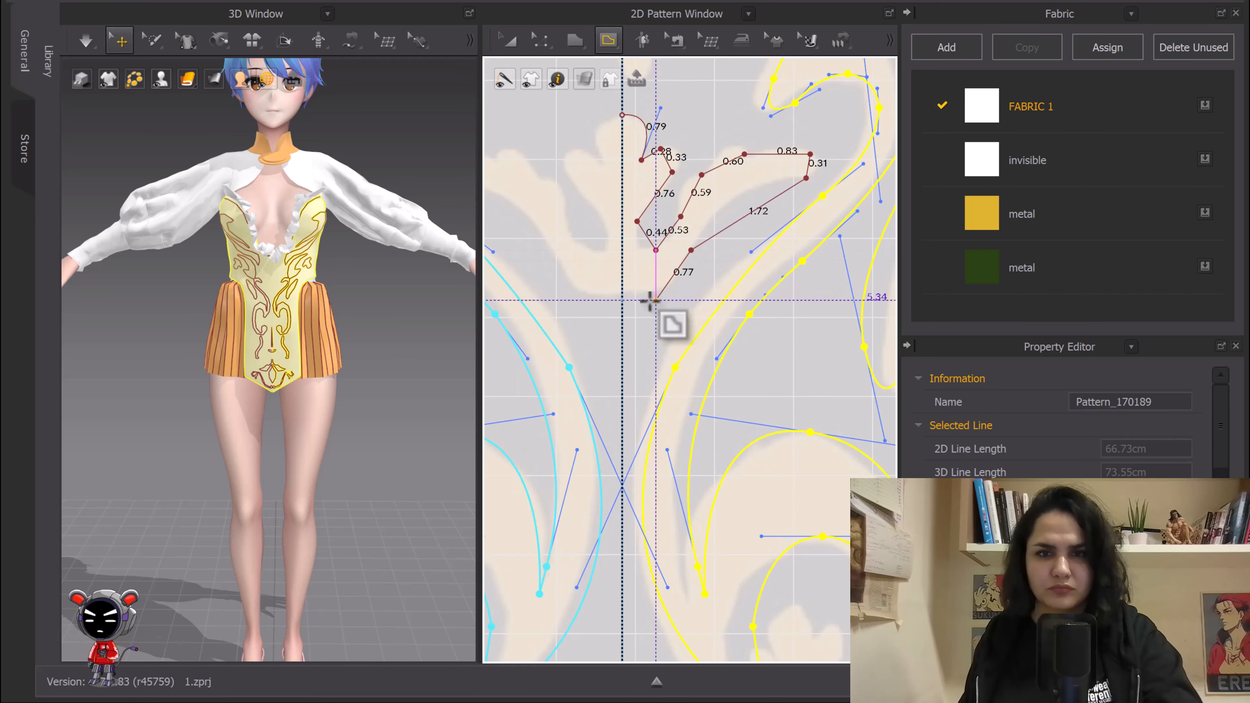
pyautogui.scroll(3, 641, 287)
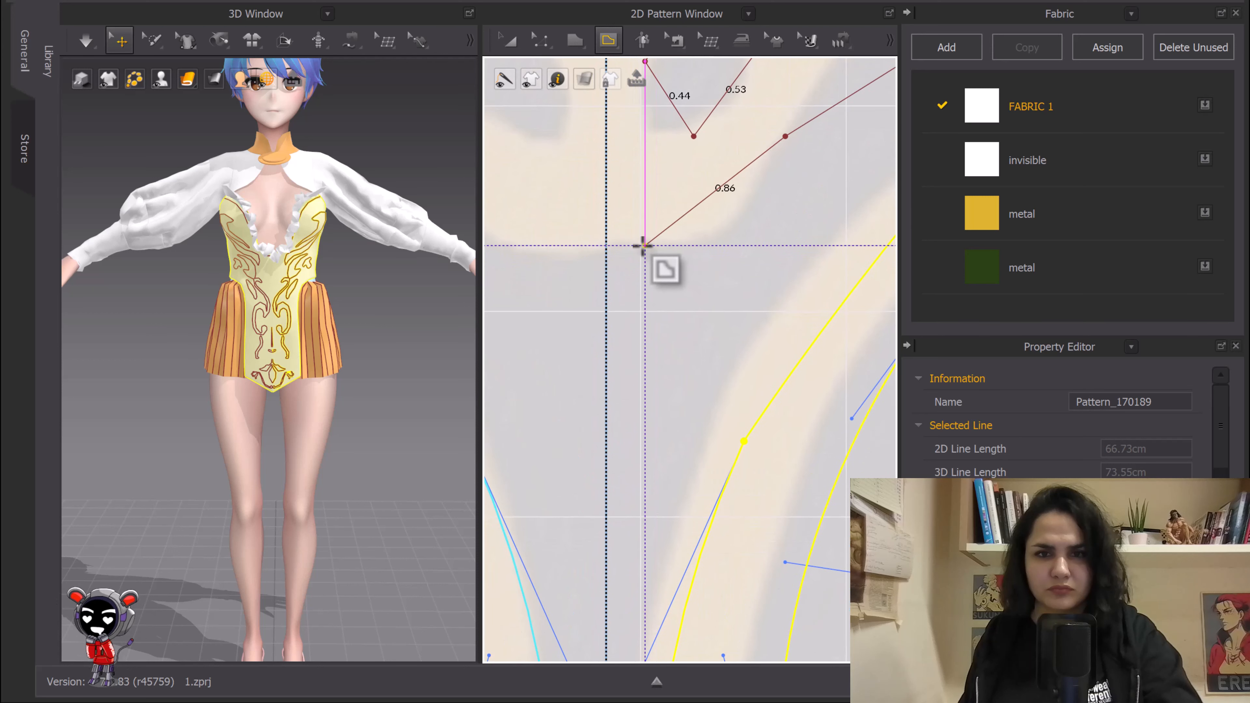
pyautogui.click(644, 244)
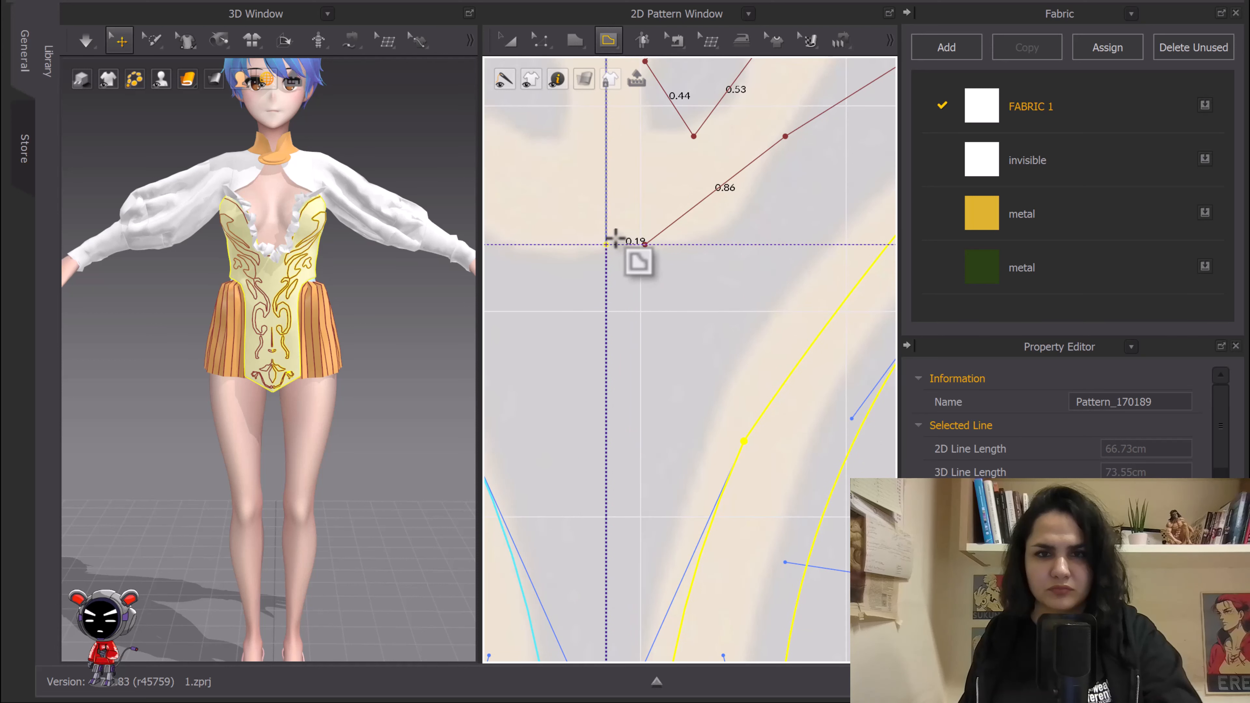
pyautogui.doubleClick(608, 248)
# Step: Adjust the curvature of the crown's central lobe to a length of about 0.77 cm to follow the artwork
pyautogui.scroll(-3, 610, 251)
pyautogui.moveTo(633, 278); pyautogui.dragTo(691, 384, button='middle')
pyautogui.scroll(4, 630, 254)
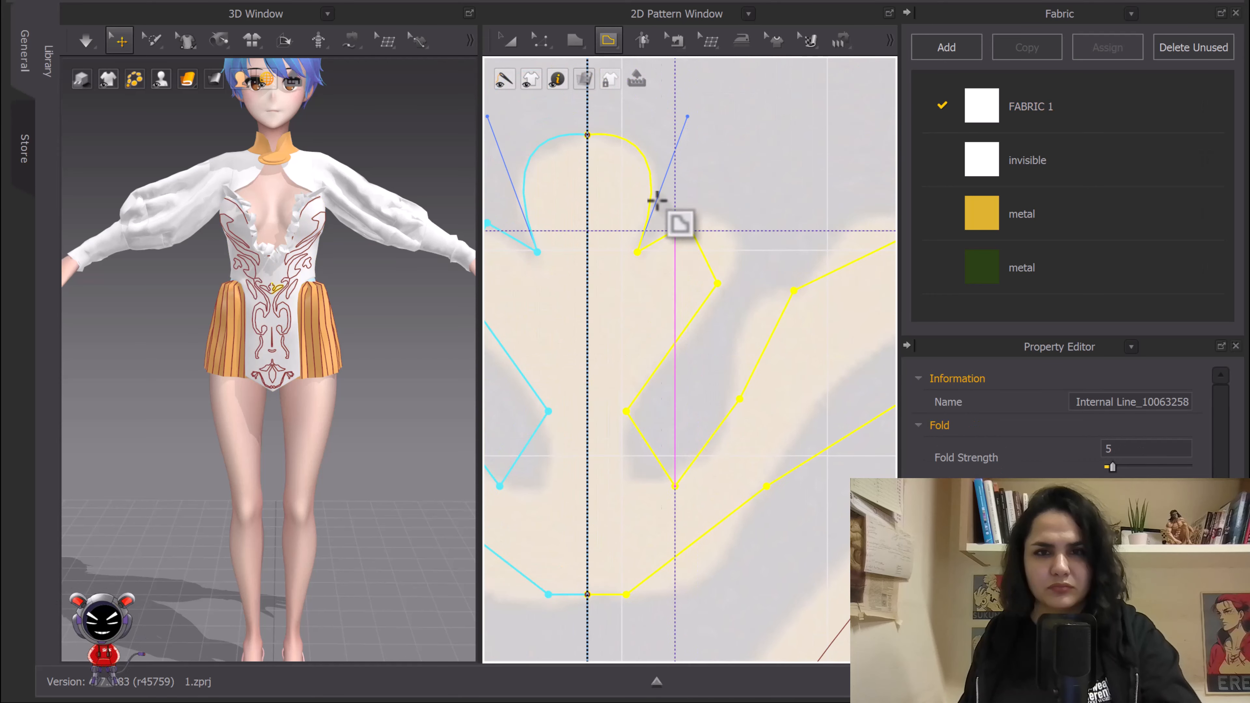
pyautogui.press('z')
pyautogui.moveTo(623, 151); pyautogui.dragTo(639, 207, button='middle')
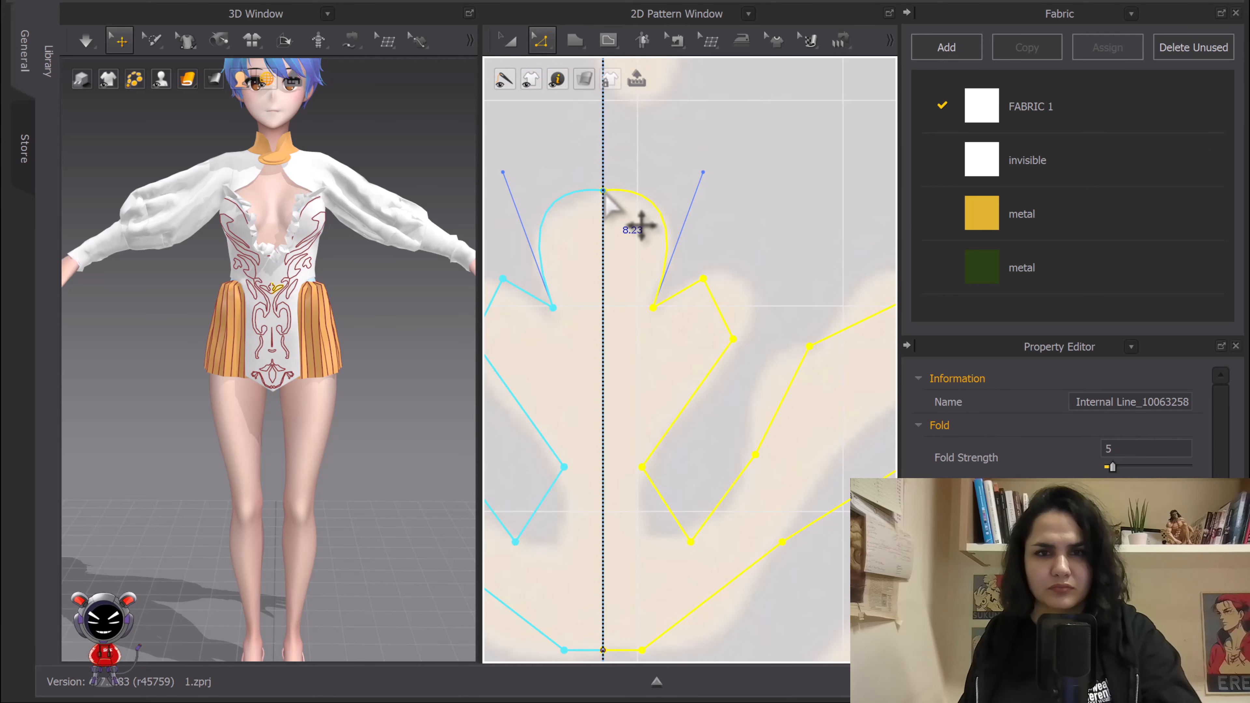
pyautogui.click(605, 191)
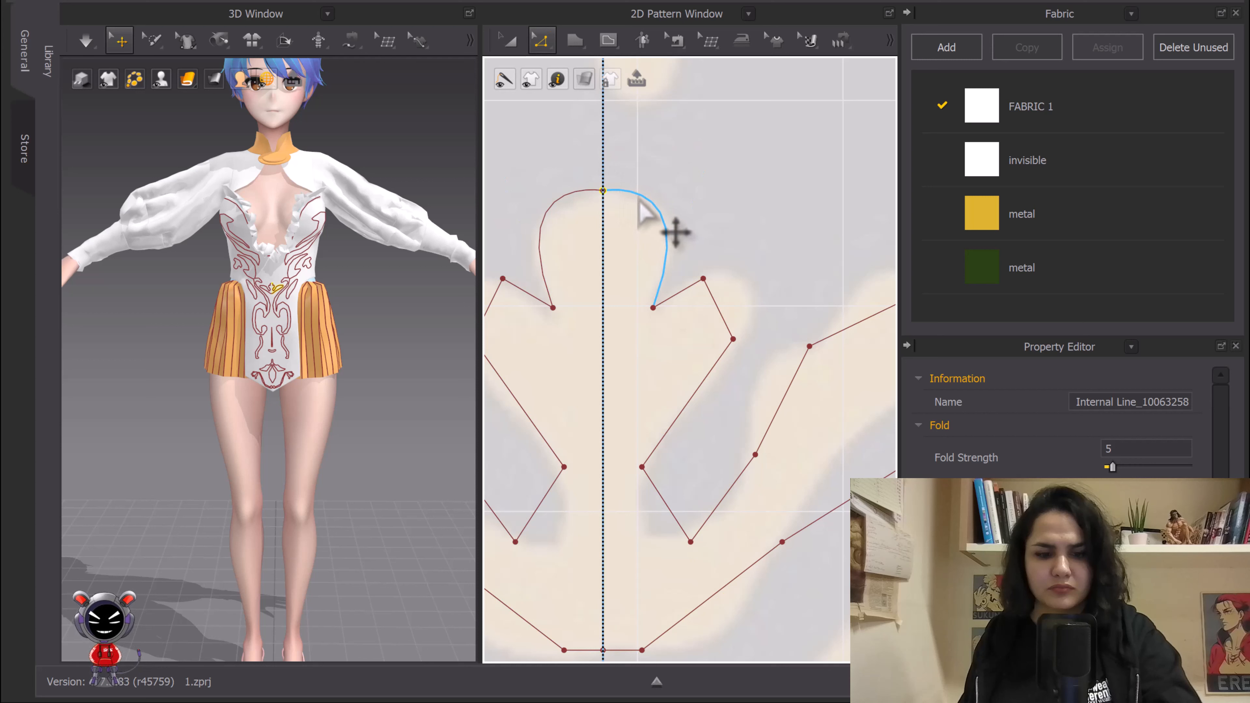
pyautogui.click(648, 208)
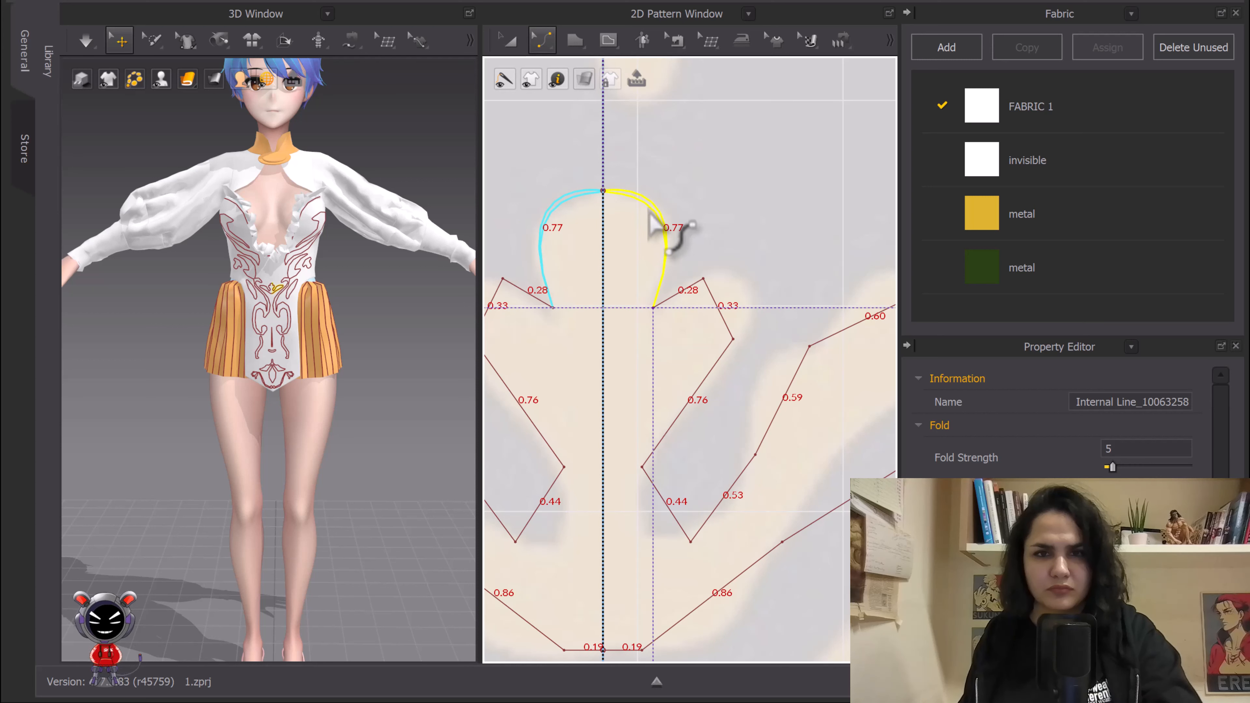
pyautogui.moveTo(648, 208); pyautogui.dragTo(648, 208)
# Step: Curve the crown's side lobe around its tip and shift the tip's lower end point slightly outward
pyautogui.moveTo(676, 305); pyautogui.dragTo(771, 287)
pyautogui.press('v')
pyautogui.click(704, 279)
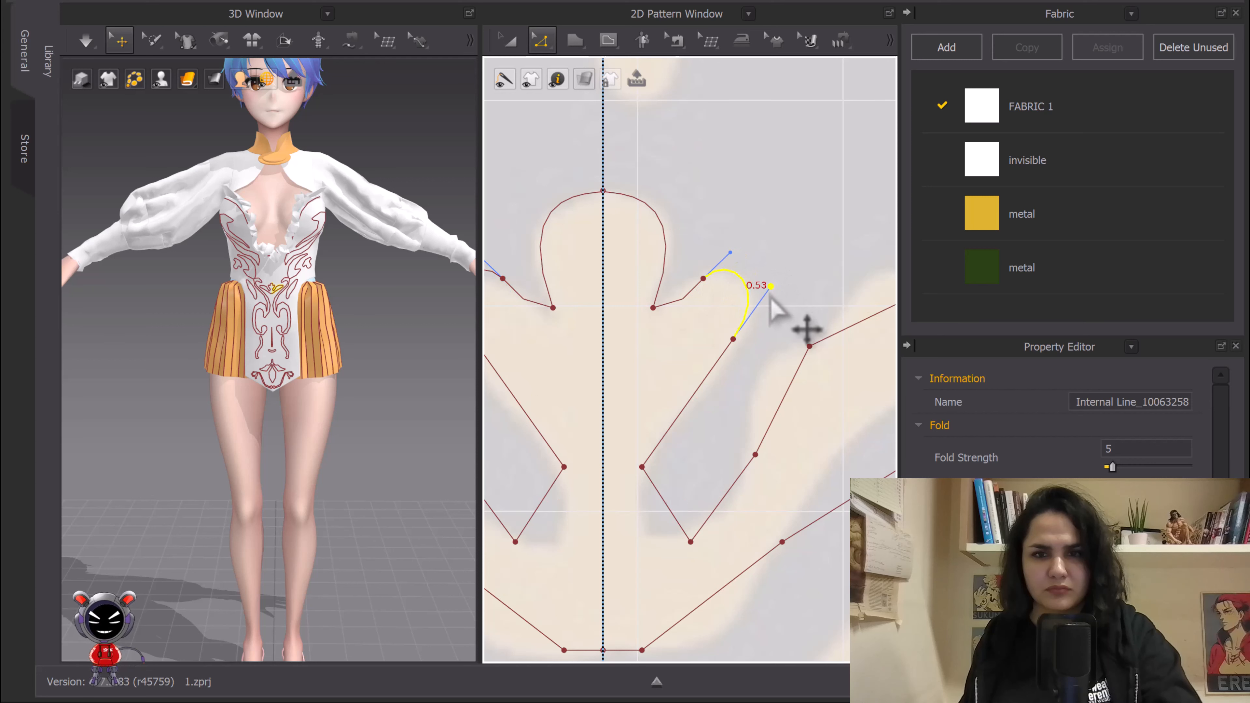
pyautogui.moveTo(756, 372); pyautogui.dragTo(730, 269, button='middle')
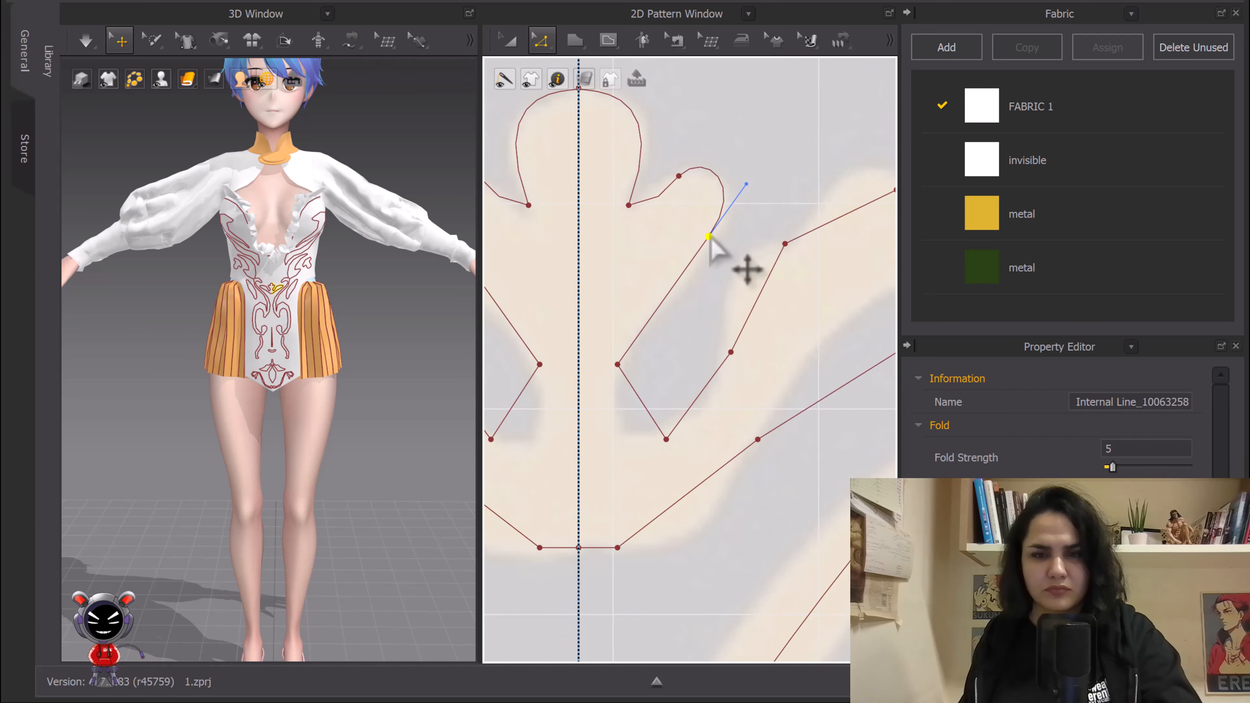
pyautogui.moveTo(708, 238); pyautogui.dragTo(714, 241)
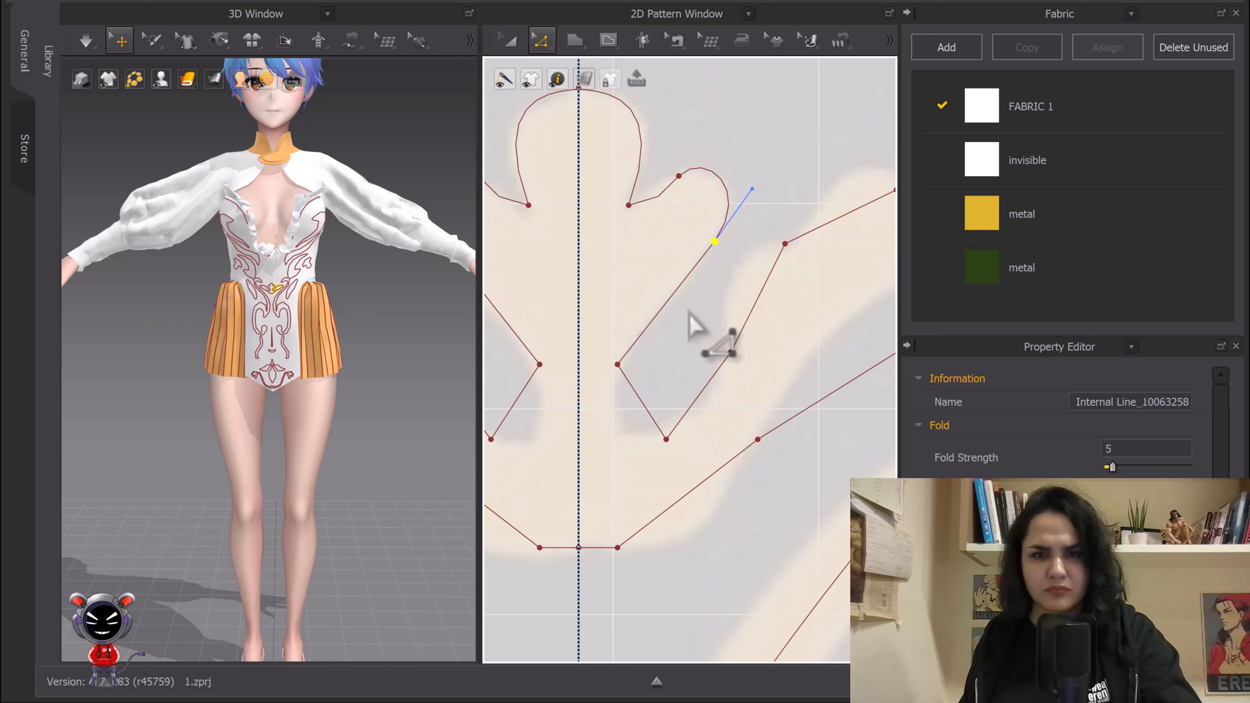
# Step: Curve the side lobe's lower edge, the rounded notch and the arm's inner edge, with lengths about 0.77, 0.58 and 0.73 cm
pyautogui.moveTo(669, 304); pyautogui.dragTo(674, 313)
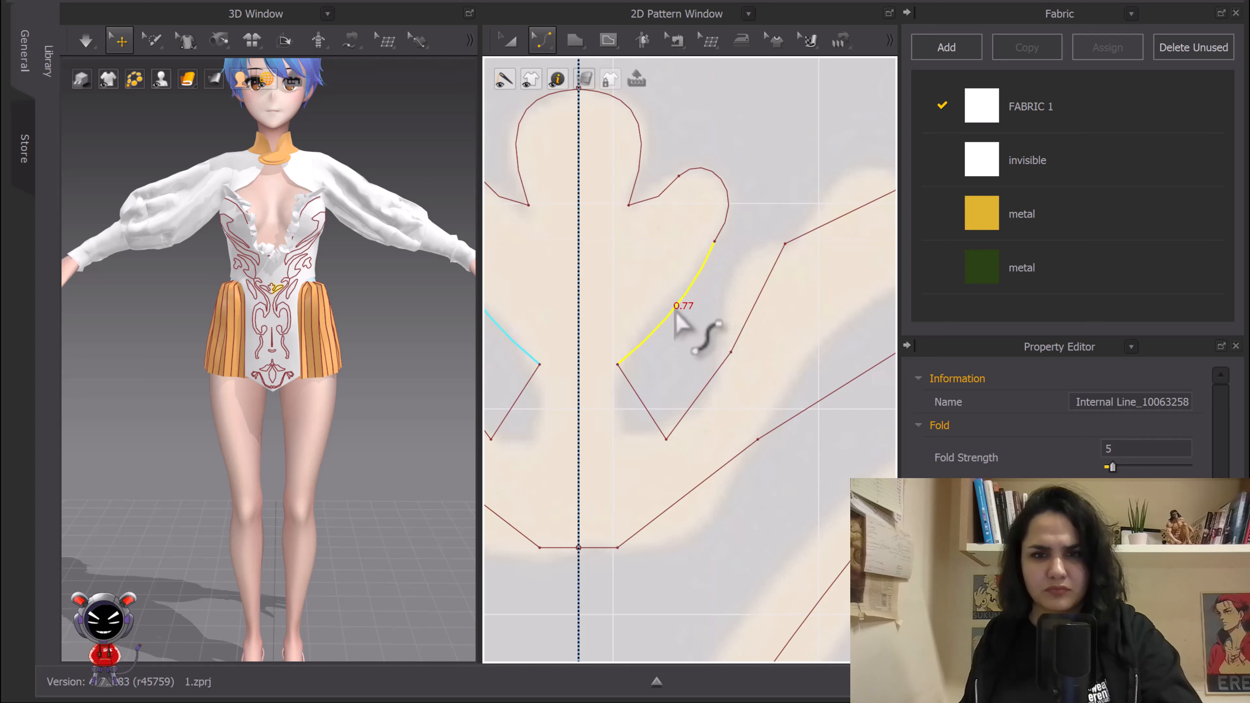
pyautogui.moveTo(642, 404); pyautogui.dragTo(628, 433)
pyautogui.moveTo(699, 404); pyautogui.dragTo(749, 403)
pyautogui.moveTo(765, 315); pyautogui.dragTo(756, 262)
# Step: Curve the outer arm's second bump, upper edge and tip, with the bump about 0.74 cm and the tip about 0.44 cm long
pyautogui.moveTo(815, 266); pyautogui.dragTo(605, 392, button='middle')
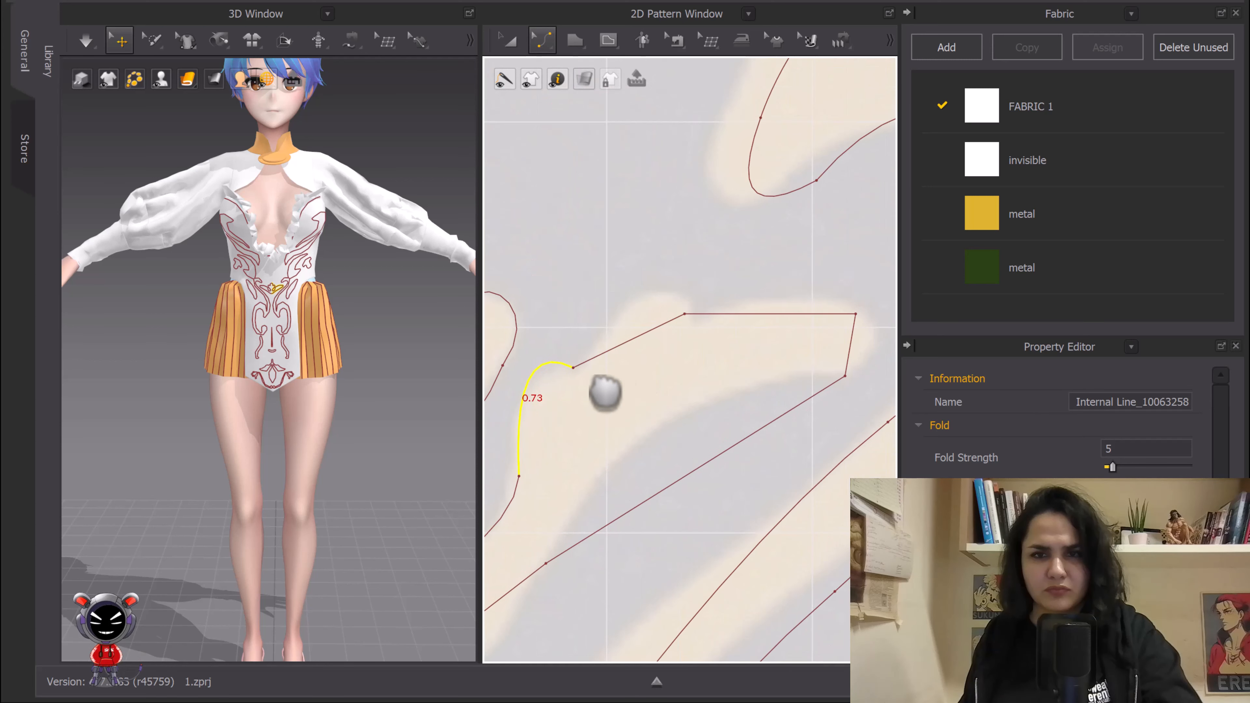
pyautogui.moveTo(656, 329); pyautogui.dragTo(665, 292)
pyautogui.moveTo(764, 315); pyautogui.dragTo(664, 323, button='middle')
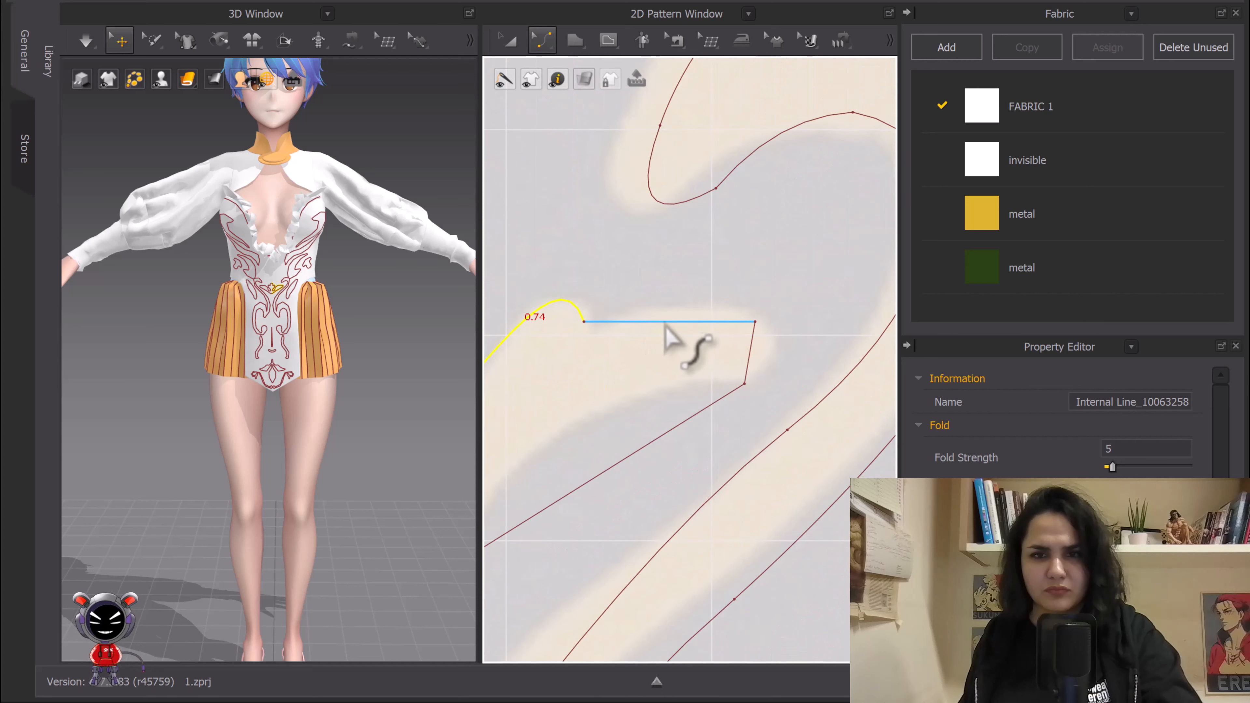
pyautogui.moveTo(688, 322); pyautogui.dragTo(717, 300)
pyautogui.moveTo(748, 355); pyautogui.dragTo(777, 346)
# Step: Curve the outer arm's long underside and bend the crown's lower corner into an arc about 0.91 cm long
pyautogui.scroll(-4, 737, 381)
pyautogui.moveTo(730, 410); pyautogui.dragTo(797, 318, button='middle')
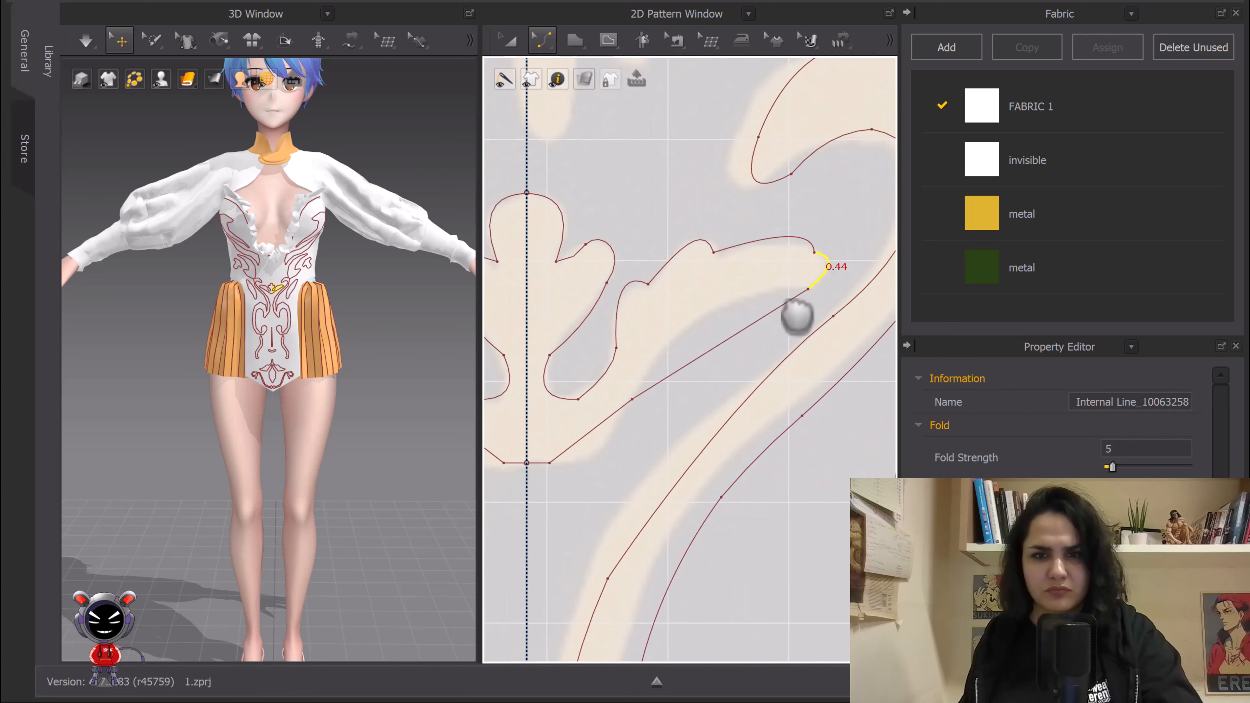
pyautogui.moveTo(728, 330); pyautogui.dragTo(719, 309)
pyautogui.moveTo(605, 412); pyautogui.dragTo(700, 311, button='middle')
pyautogui.moveTo(677, 345); pyautogui.dragTo(691, 352)
pyautogui.scroll(3, 742, 351)
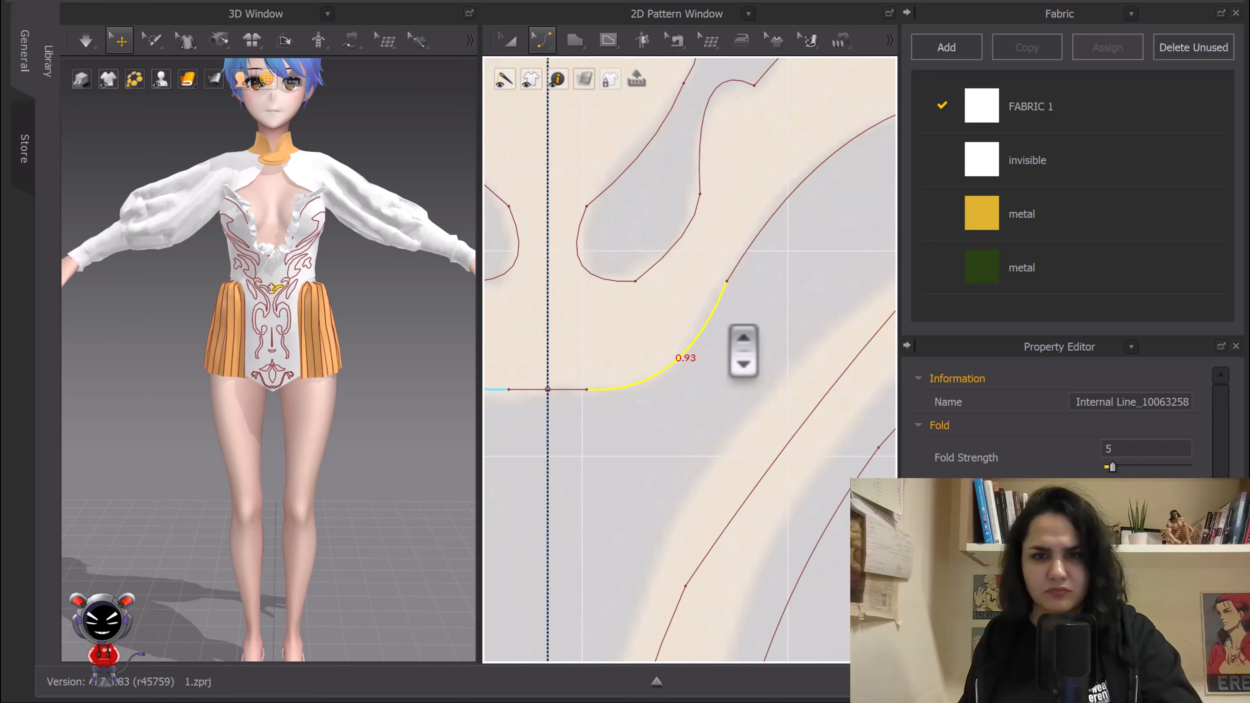
pyautogui.moveTo(705, 319); pyautogui.dragTo(703, 320)
# Step: Reshape the crown's lower corner with the Edit Curve Point tool by adding and moving curve points, to about 0.94 cm long
pyautogui.click(549, 47)
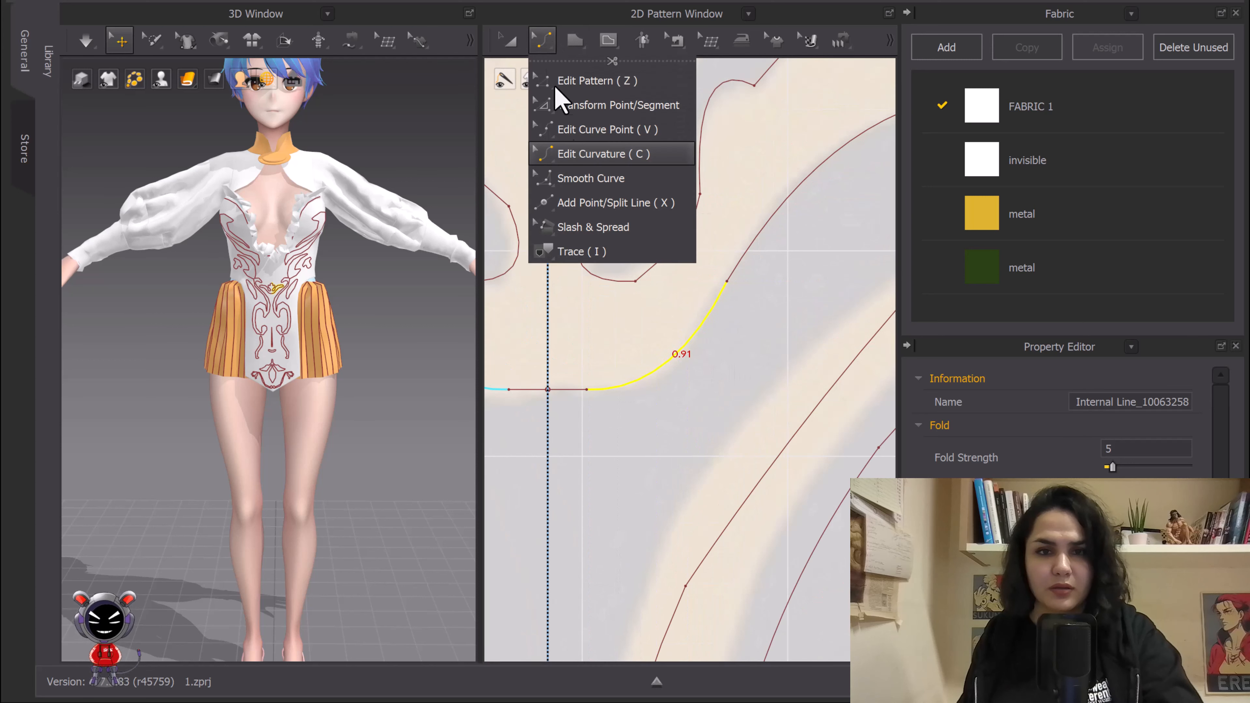
pyautogui.click(599, 126)
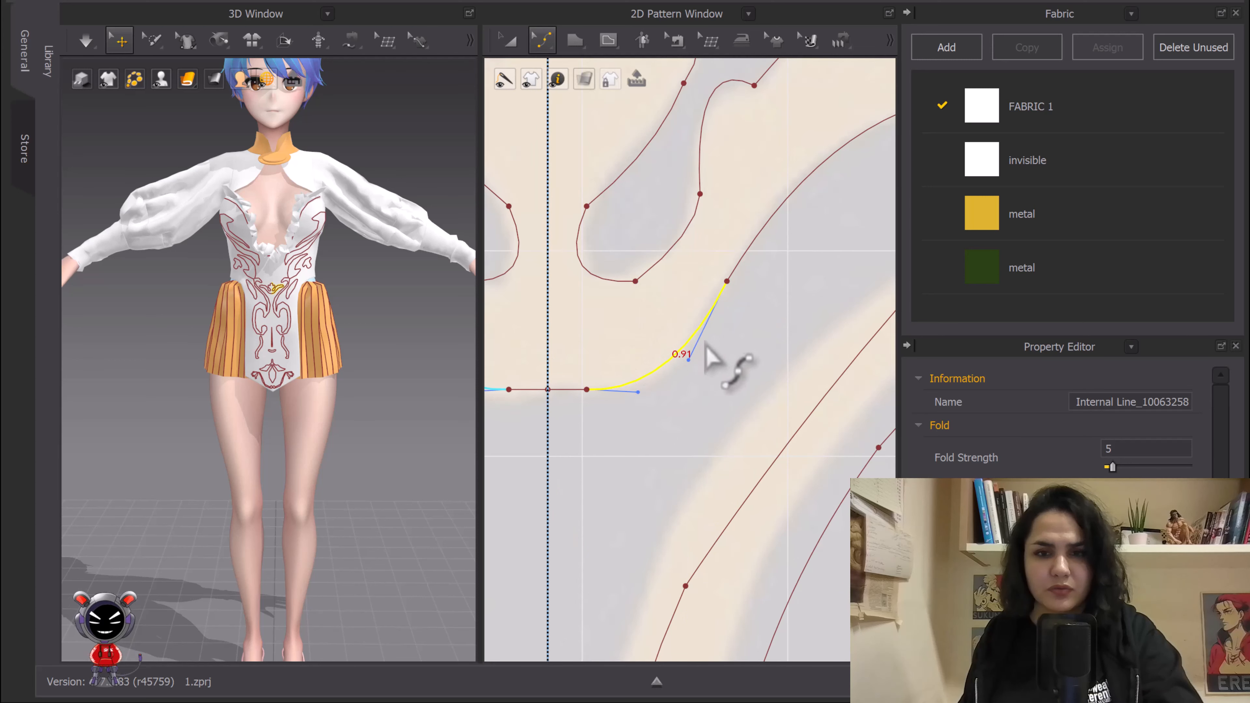
pyautogui.click(547, 43)
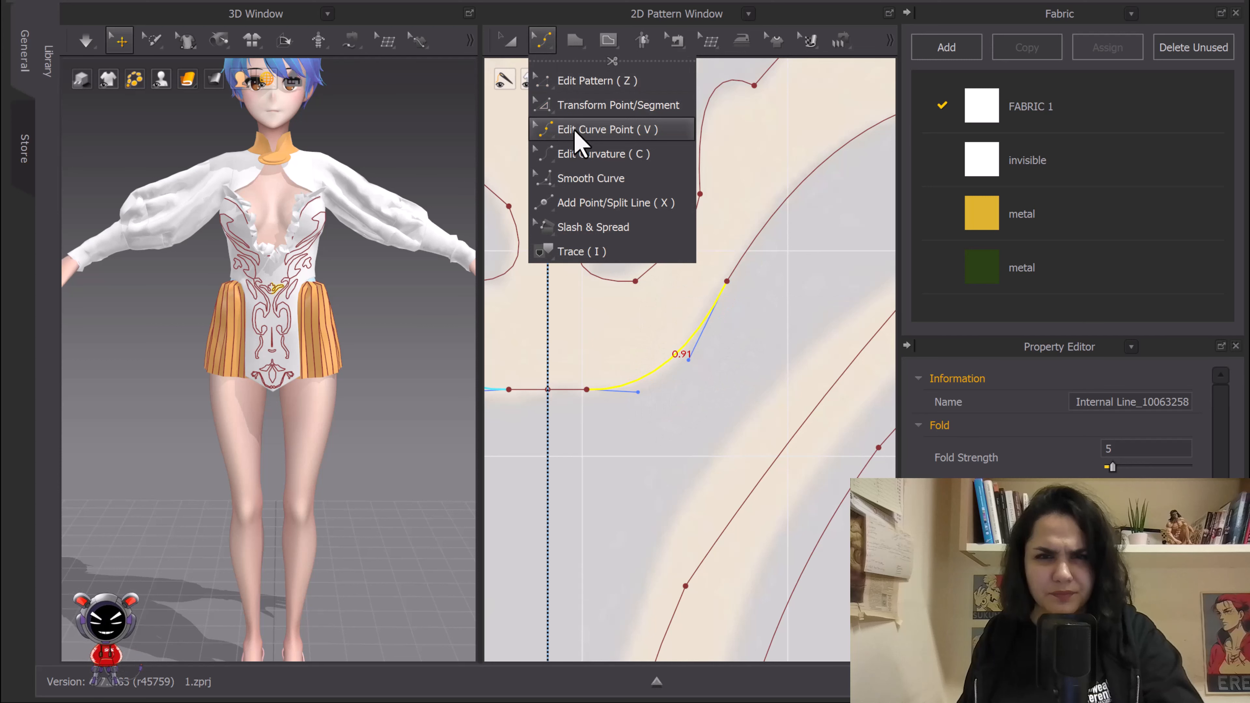
pyautogui.click(647, 376)
pyautogui.moveTo(638, 379)
pyautogui.mouseDown()
pyautogui.moveTo(629, 400)
pyautogui.moveTo(619, 383)
pyautogui.mouseUp()
pyautogui.moveTo(696, 324); pyautogui.dragTo(693, 310)
pyautogui.moveTo(623, 387); pyautogui.dragTo(638, 400)
pyautogui.scroll(-5, 705, 363)
pyautogui.scroll(5, 670, 349)
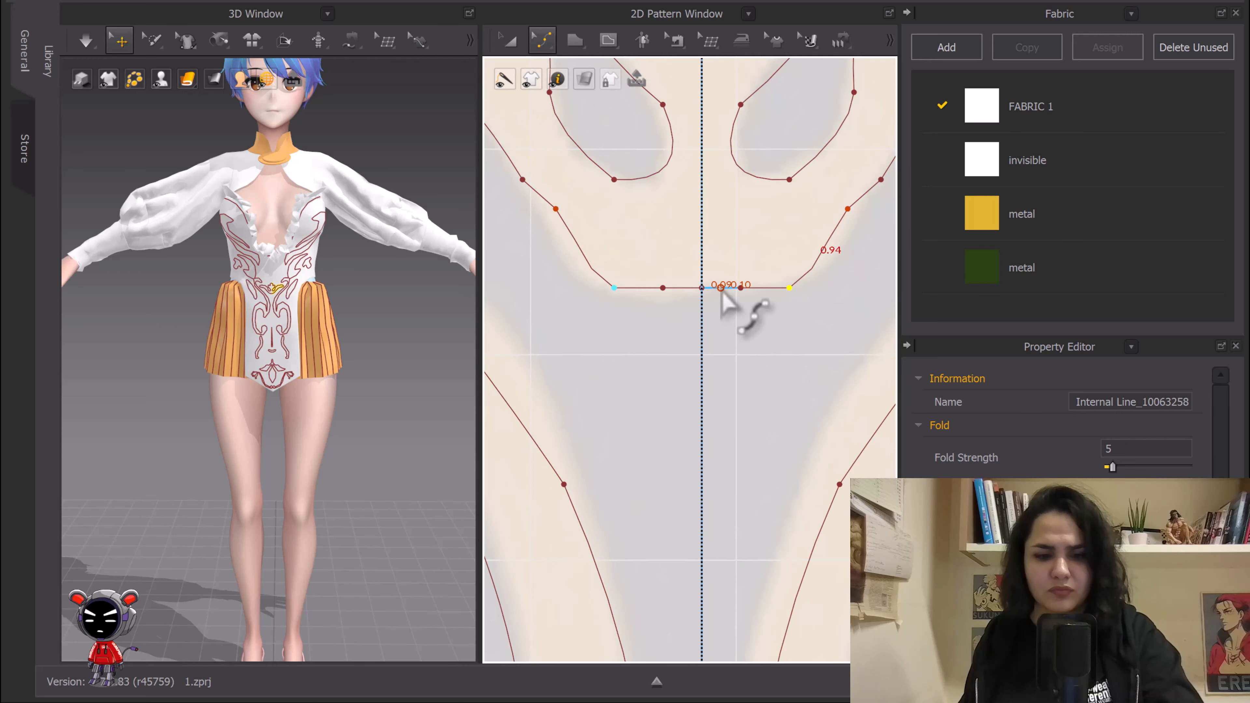
# Step: Bend the crown's short bottom segment beside the centre line upward with a curve point, to about 0.21 cm long
pyautogui.moveTo(721, 293); pyautogui.dragTo(728, 291)
pyautogui.click(740, 304)
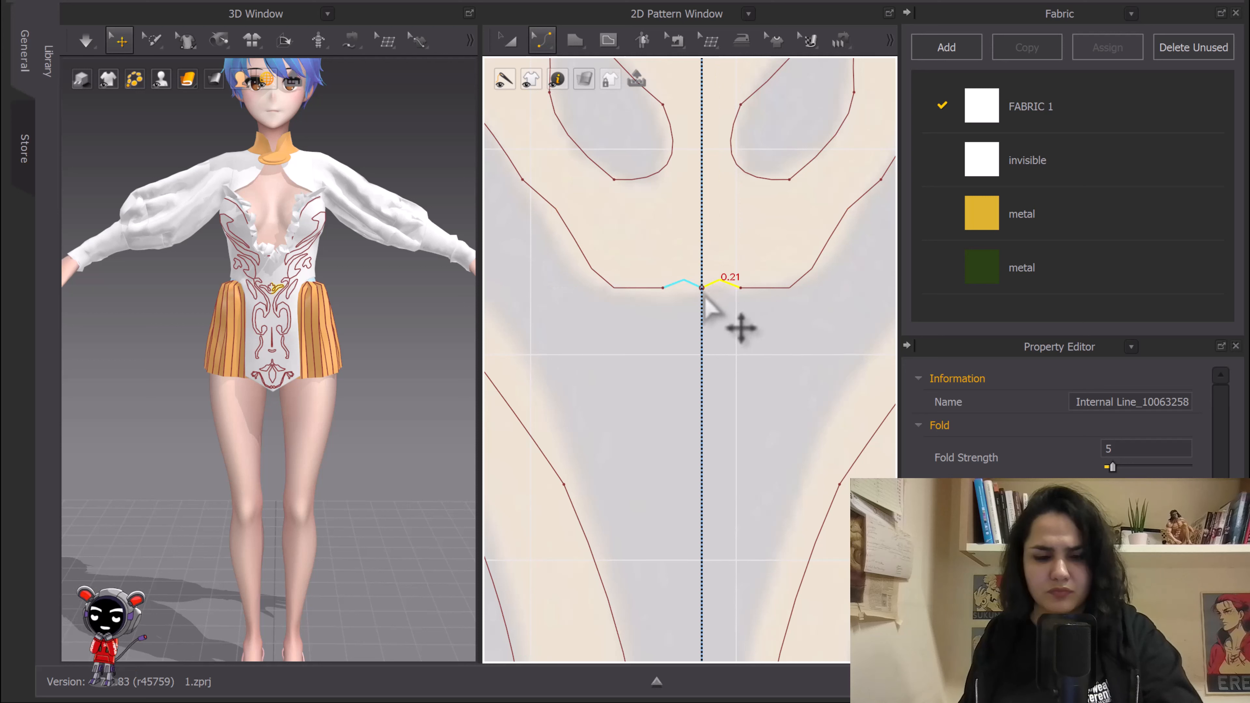
pyautogui.press('z')
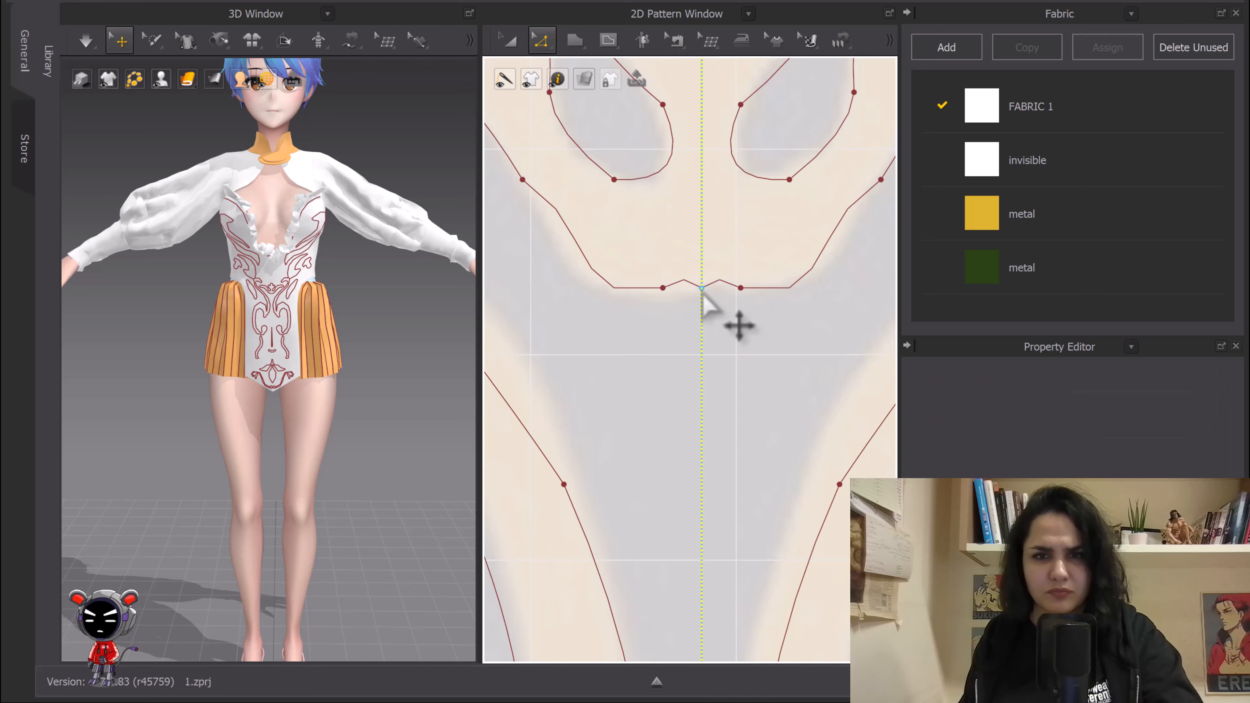
# Step: Adjust the curve point between the crown's side lobe and central lobe so the dip follows the artwork, about 0.30 cm long
pyautogui.scroll(-3, 715, 281)
pyautogui.moveTo(740, 133); pyautogui.dragTo(691, 315, button='middle')
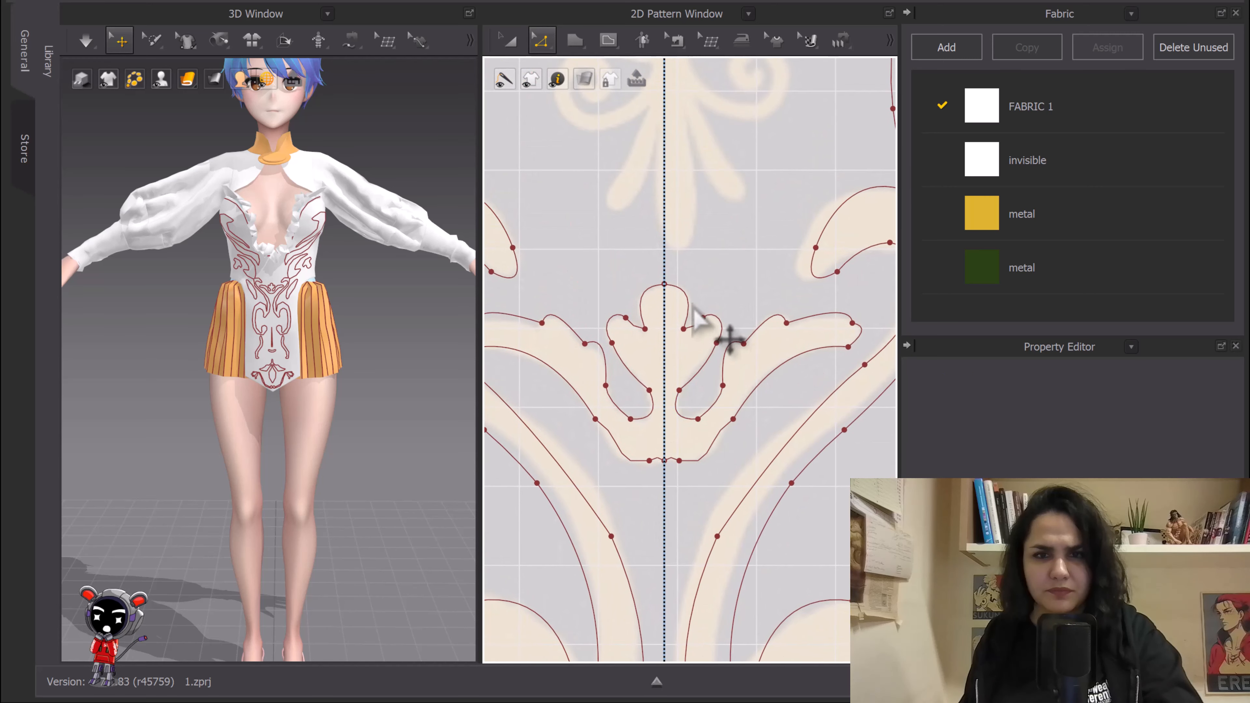
pyautogui.scroll(-2, 658, 364)
pyautogui.scroll(6, 639, 352)
pyautogui.click(614, 302)
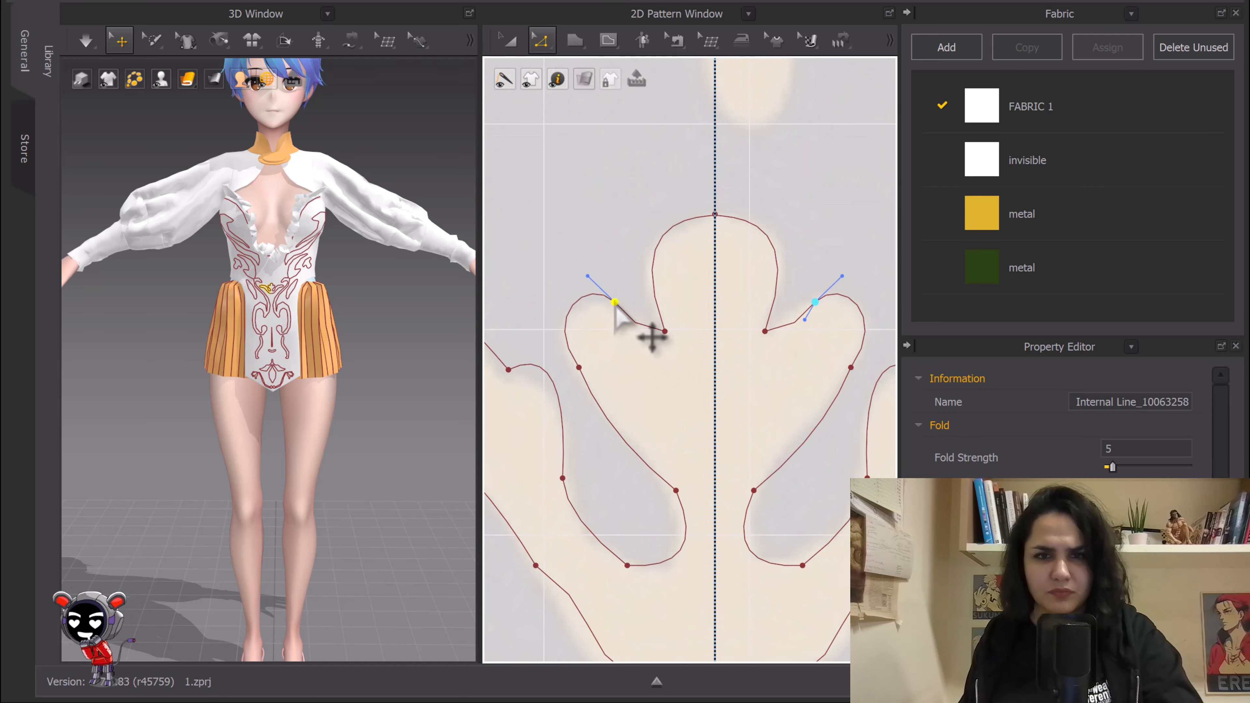
pyautogui.moveTo(620, 322); pyautogui.dragTo(624, 328)
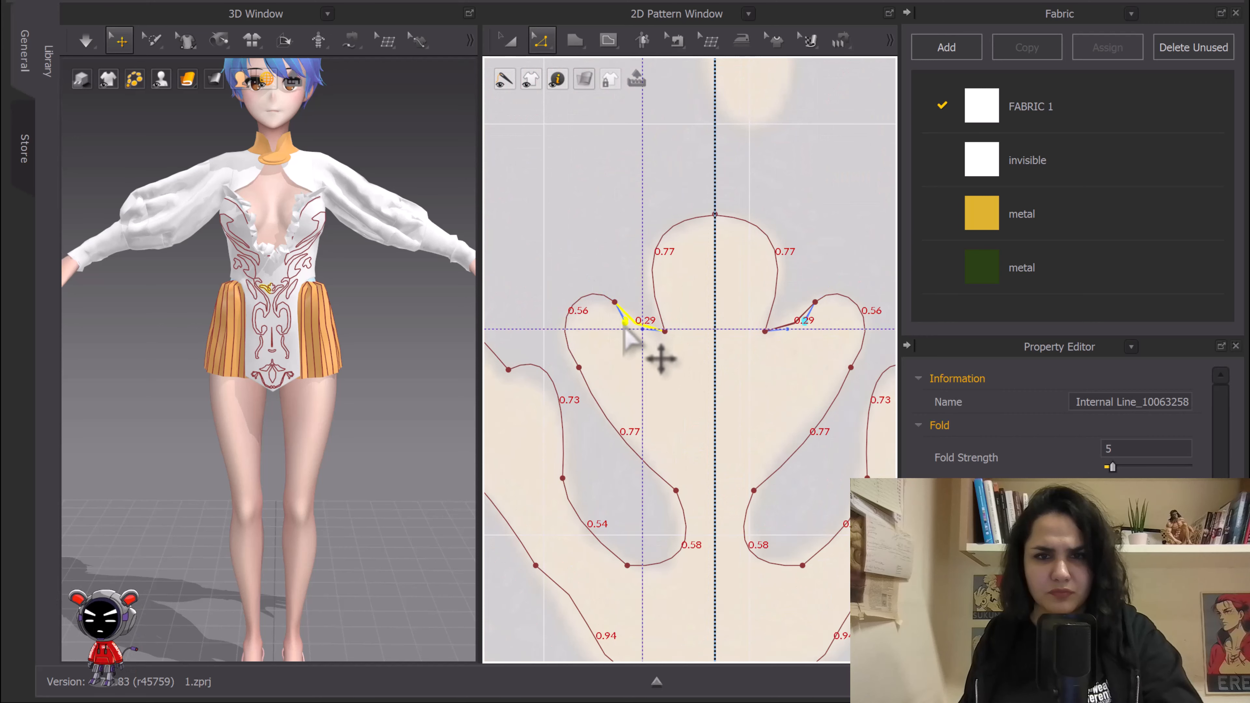
pyautogui.scroll(-3, 659, 353)
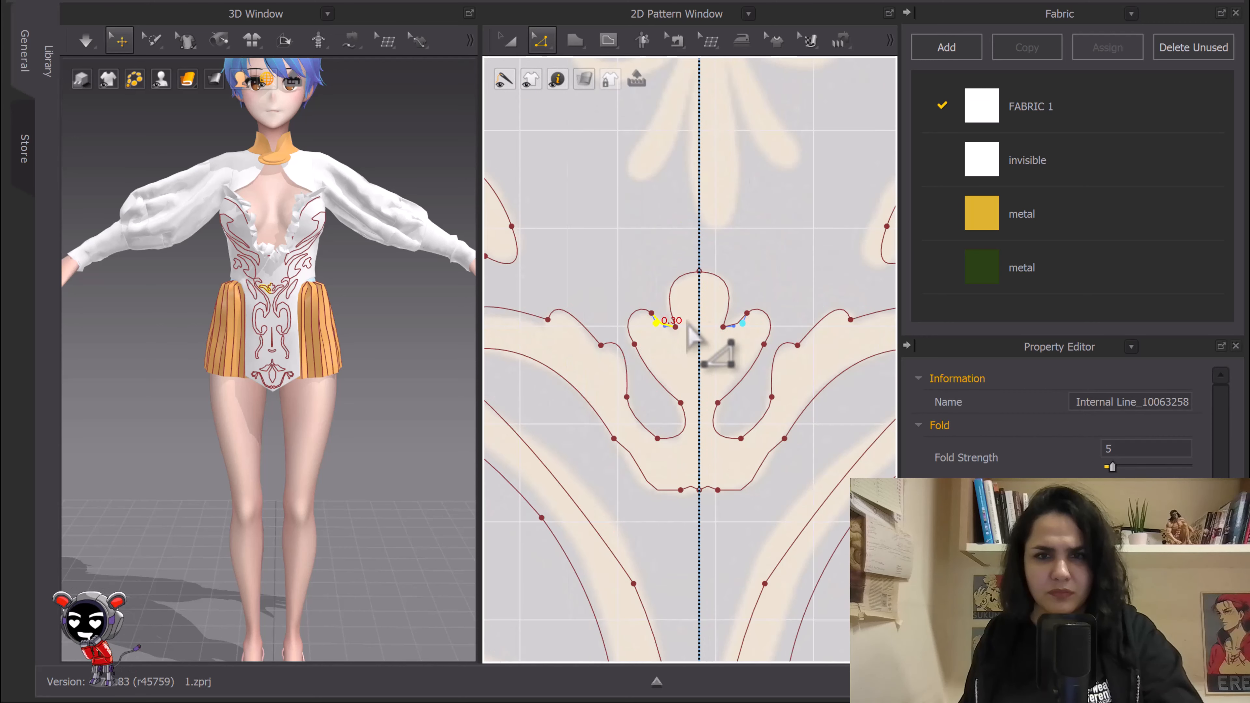
pyautogui.scroll(-5, 592, 276)
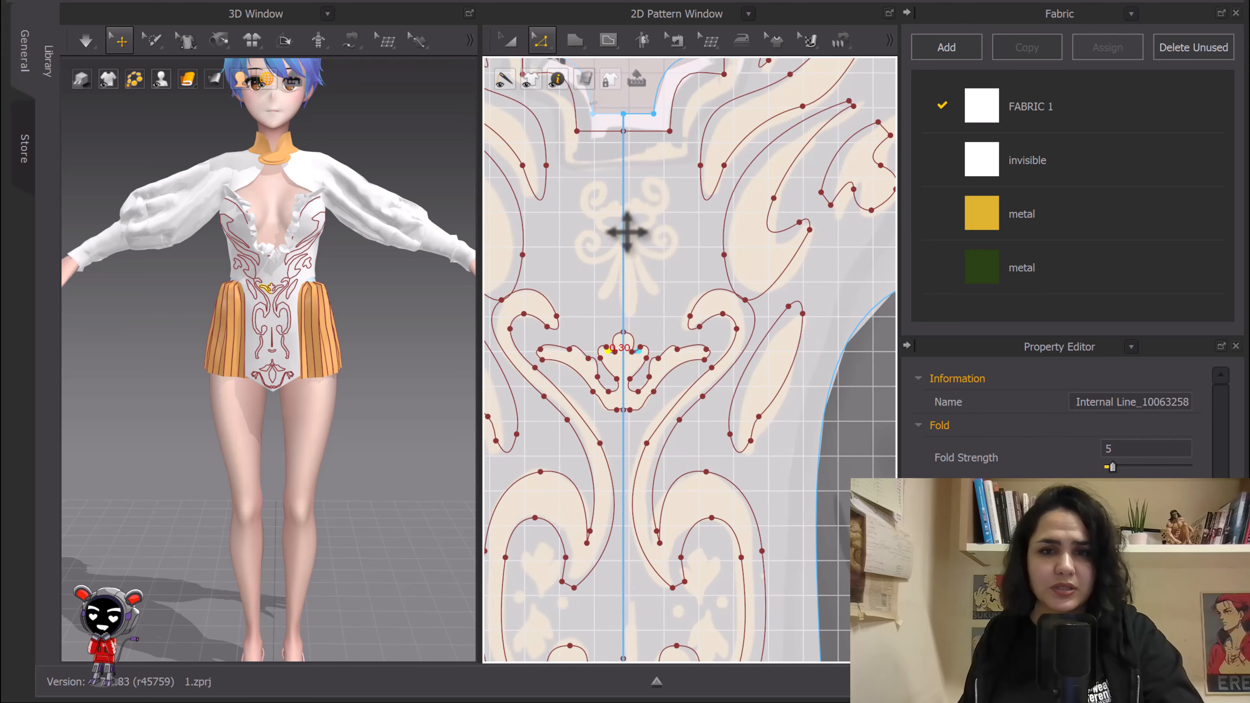
# Step: Select the large scroll's internal line beside the crown's outer arm with the Transform Pattern tool
pyautogui.click(510, 42)
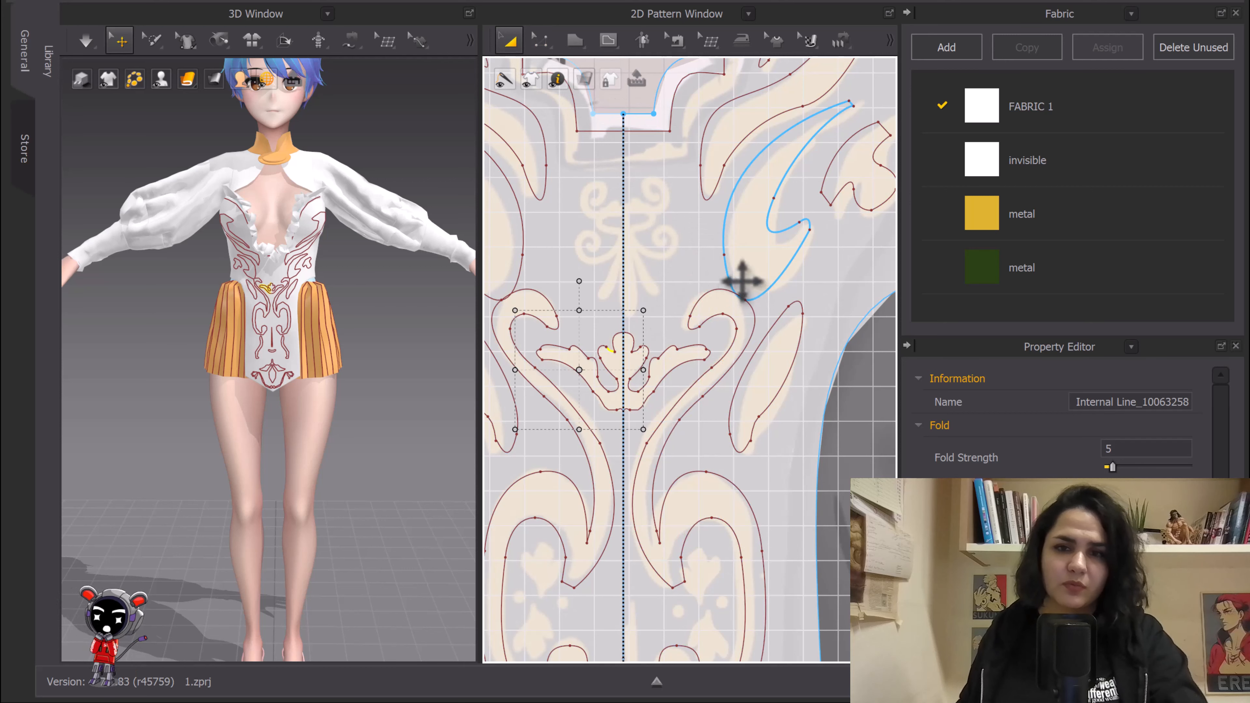
pyautogui.scroll(3, 738, 315)
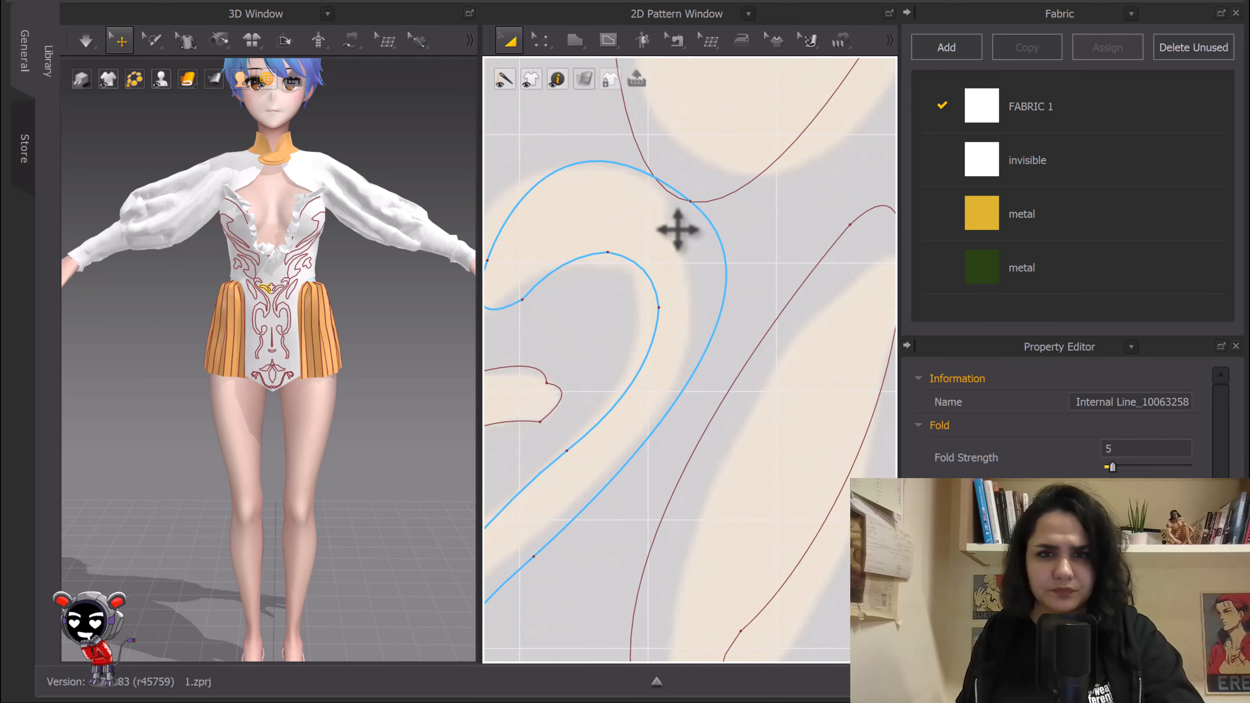
pyautogui.scroll(2, 728, 212)
pyautogui.click(722, 193)
pyautogui.scroll(-3, 714, 201)
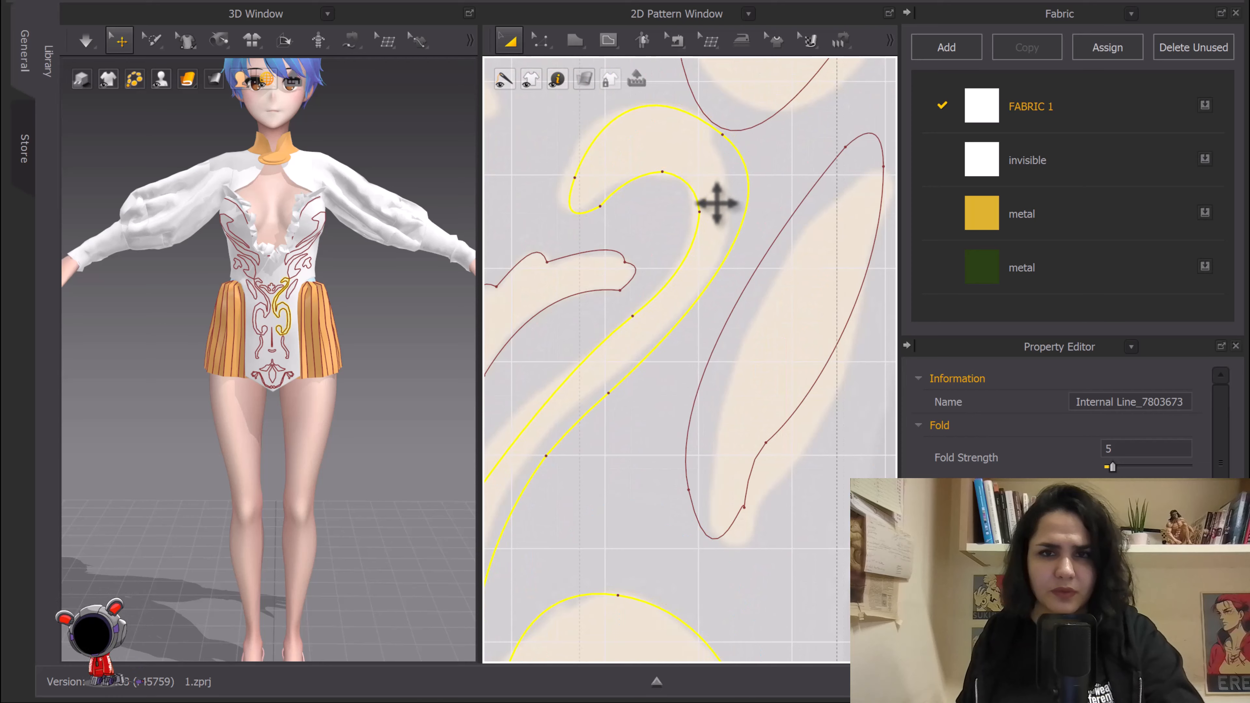
# Step: Activate the Internal Polygon/Line tool to trace the untraced spiral ornament above the crown motif
pyautogui.scroll(6, 711, 377)
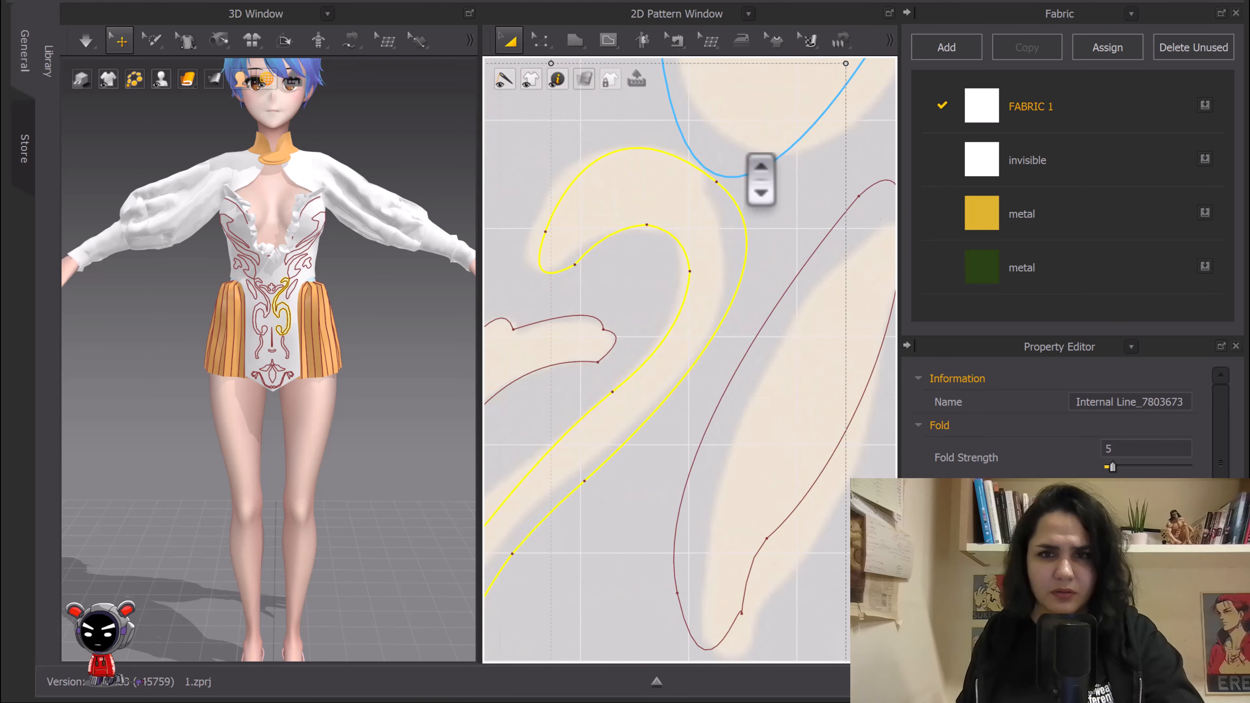
pyautogui.scroll(-5, 723, 456)
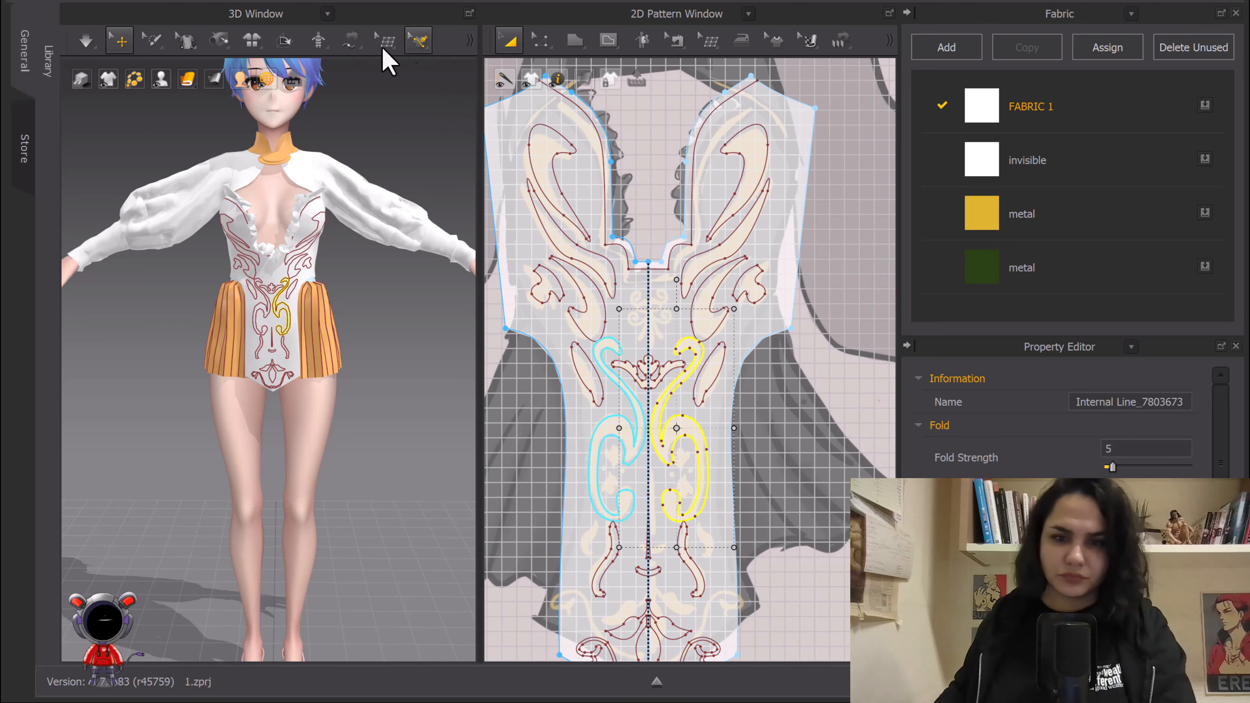
pyautogui.scroll(6, 669, 335)
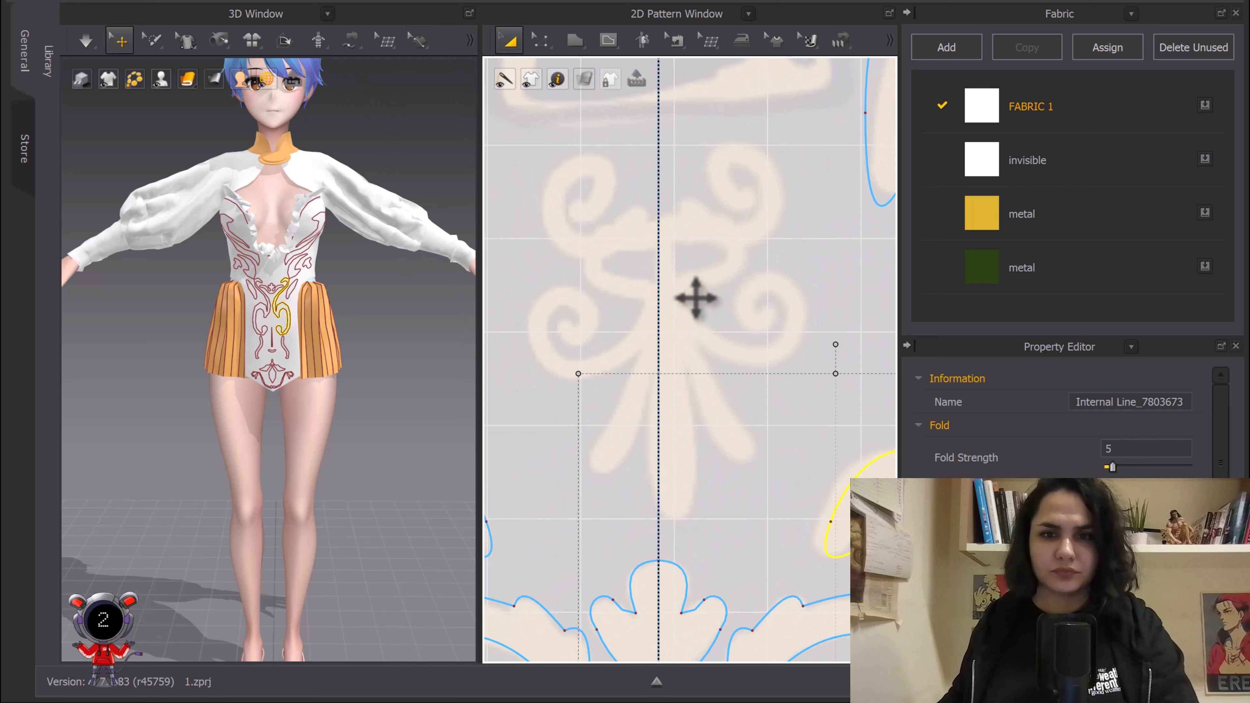
pyautogui.moveTo(705, 310); pyautogui.dragTo(692, 306, button='right')
pyautogui.click(584, 79)
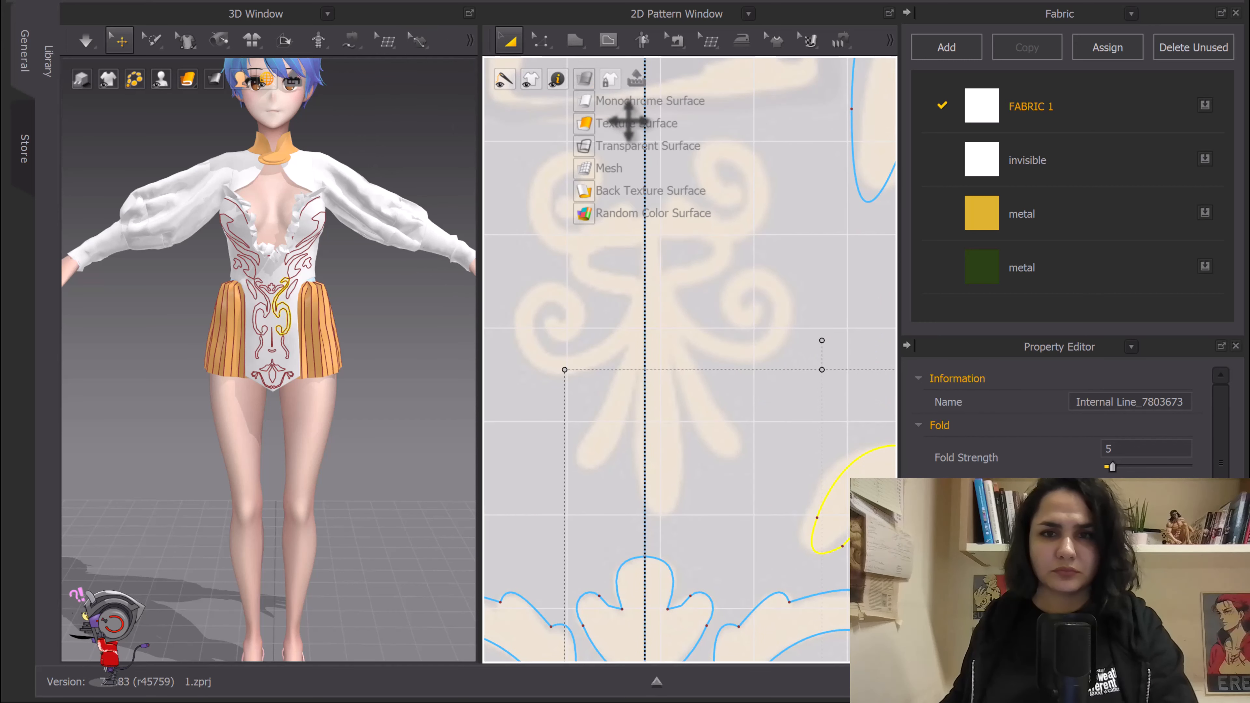
pyautogui.click(606, 45)
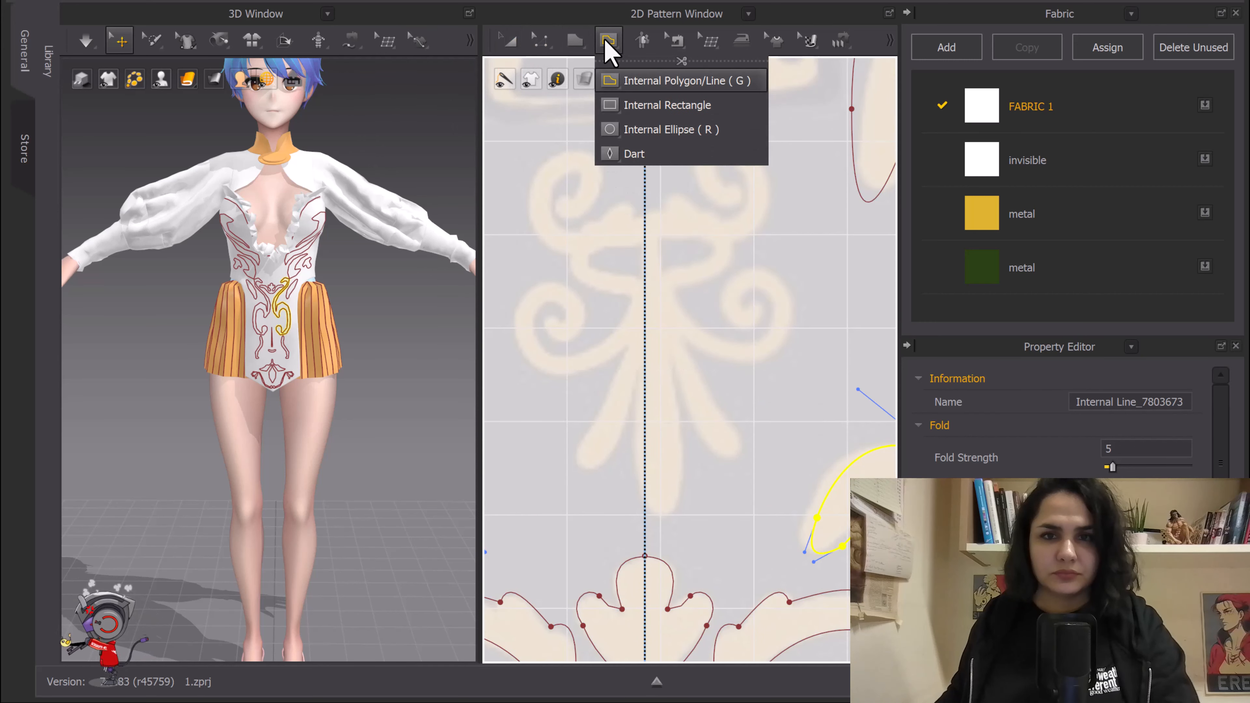
pyautogui.scroll(2, 707, 216)
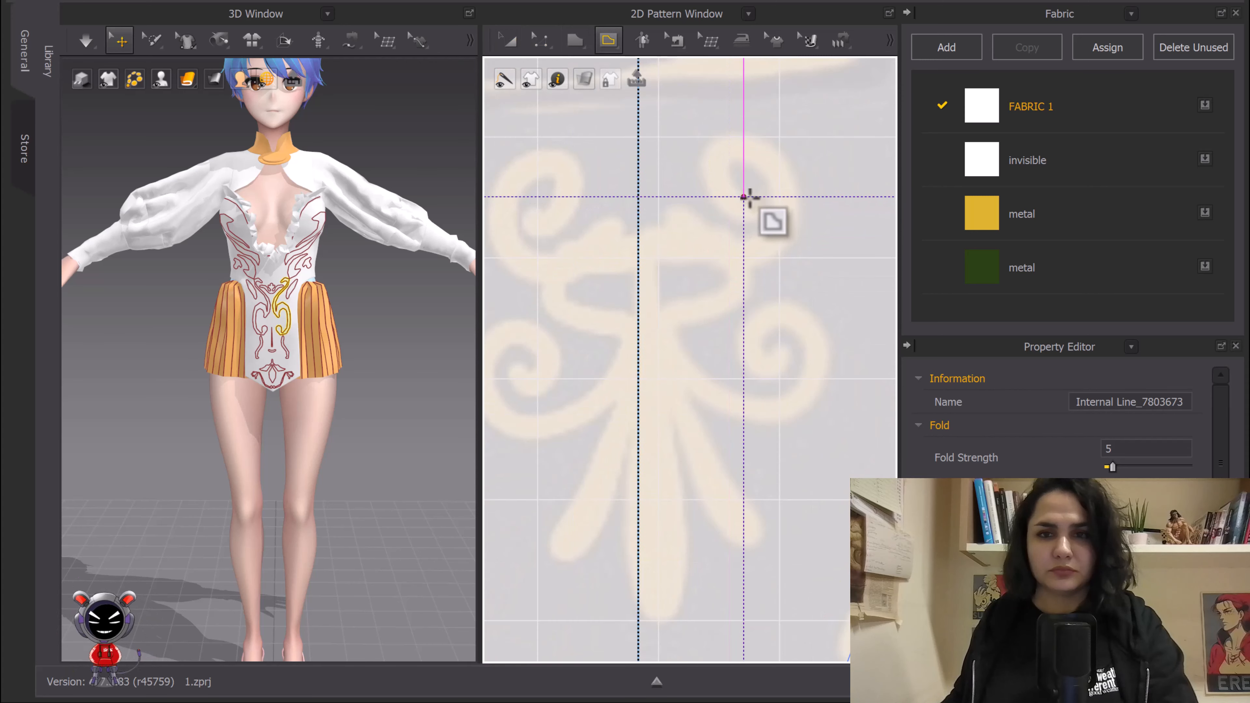
pyautogui.click(743, 198)
pyautogui.click(759, 168)
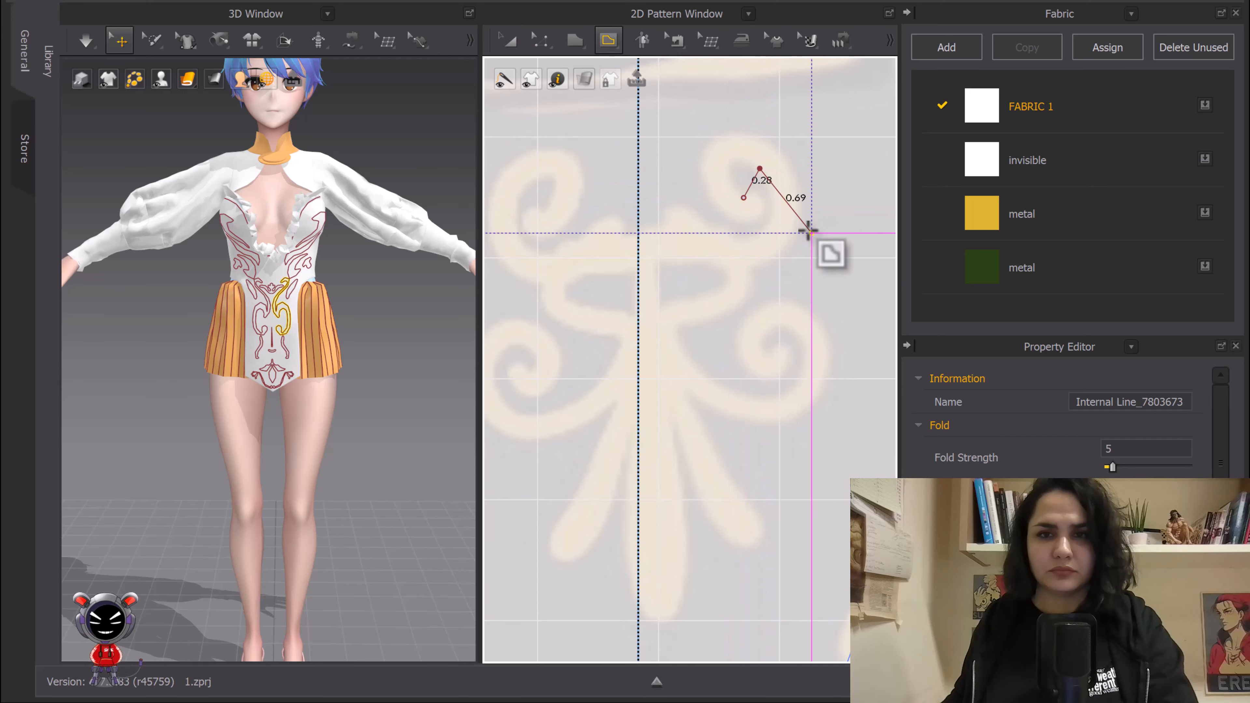
pyautogui.press('Escape')
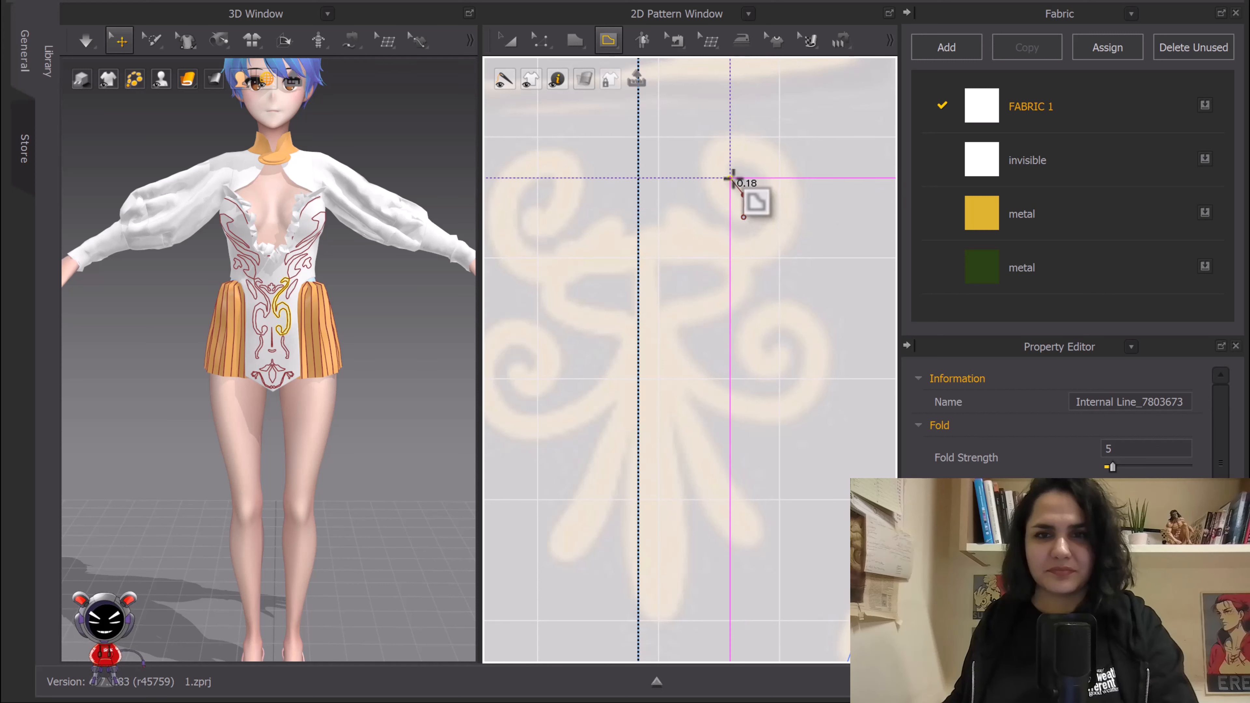
# Step: Draw an open internal line along the upper curl's inner edge, with segments of about 0.18, 0.19, 0.17, 0.37, 0.45 and 0.67 cm
pyautogui.click(728, 177)
pyautogui.click(743, 164)
pyautogui.click(776, 194)
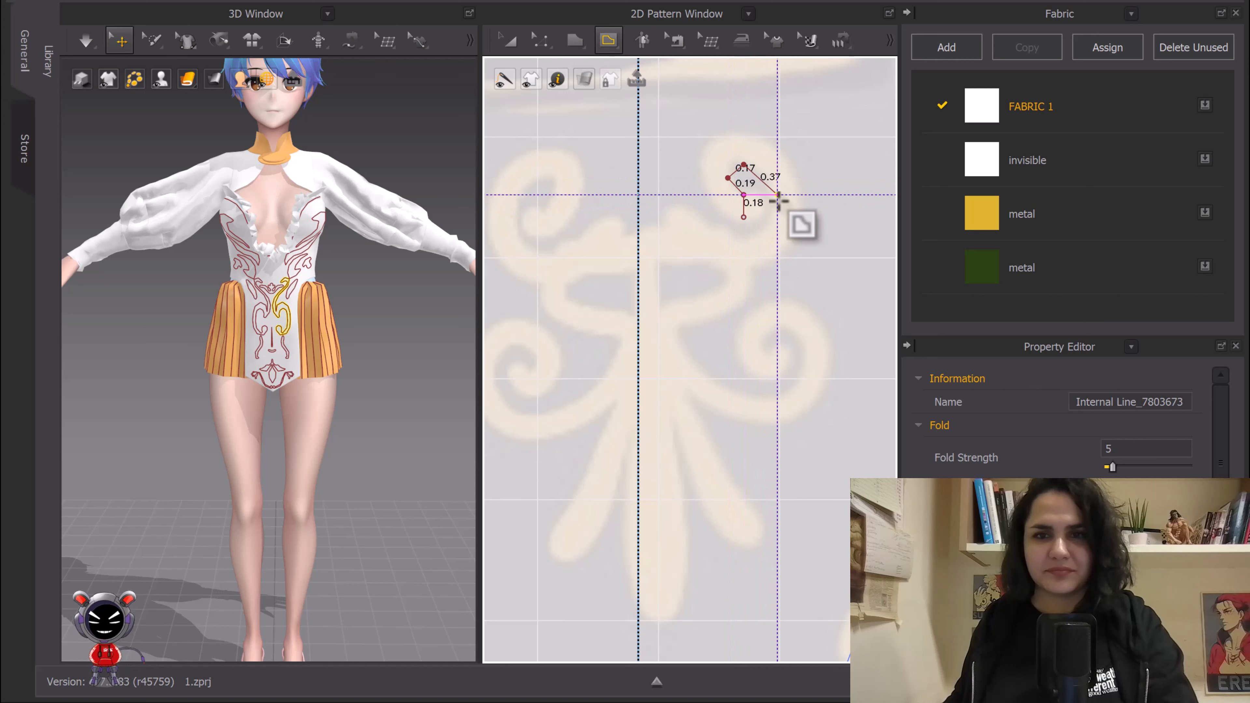
pyautogui.click(752, 243)
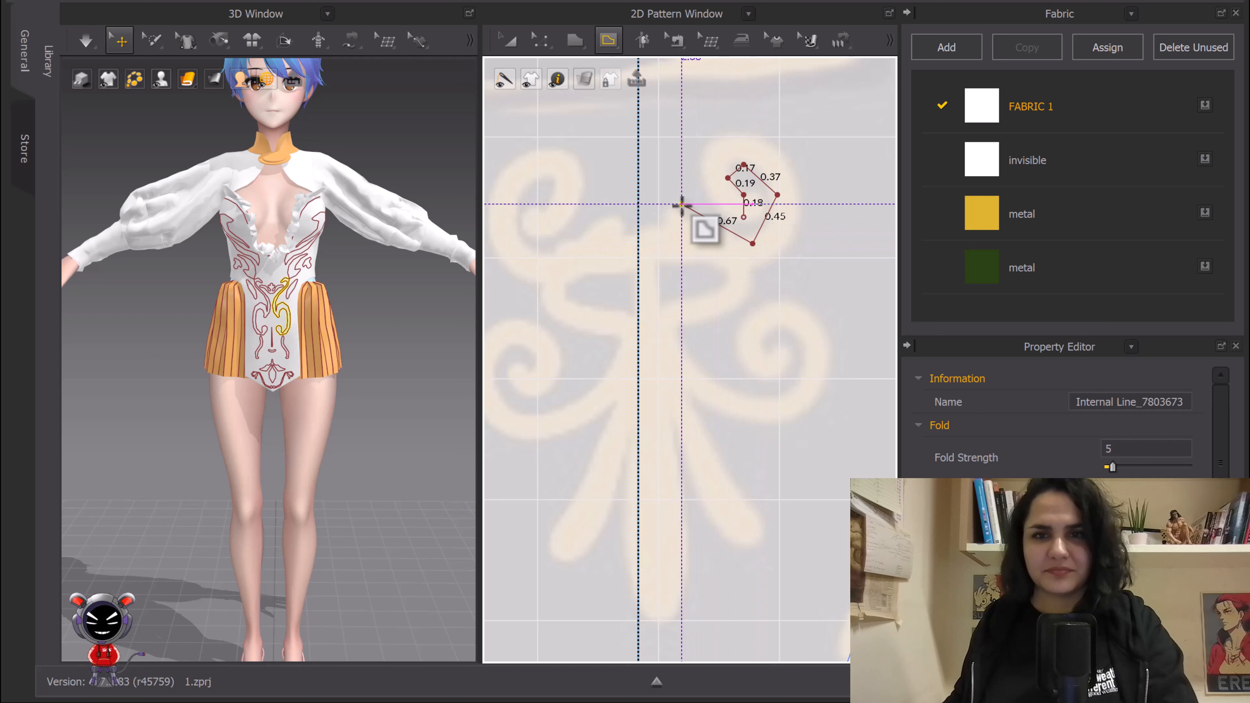
# Step: Curve the two top segments of the curl's inner line to about 0.23 and 0.40 cm and fine-tune the point between them
pyautogui.scroll(4, 753, 217)
pyautogui.moveTo(728, 228); pyautogui.dragTo(686, 295, button='middle')
pyautogui.press('c')
pyautogui.moveTo(684, 199); pyautogui.dragTo(723, 213)
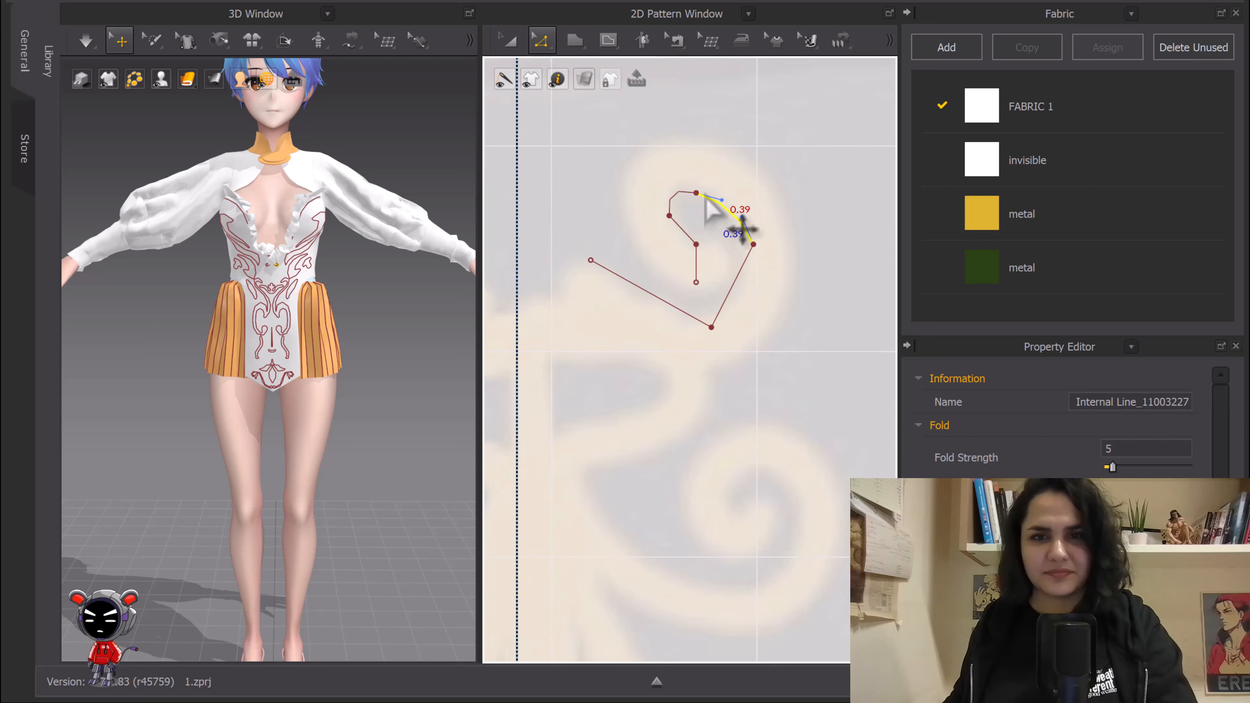
pyautogui.click(698, 198)
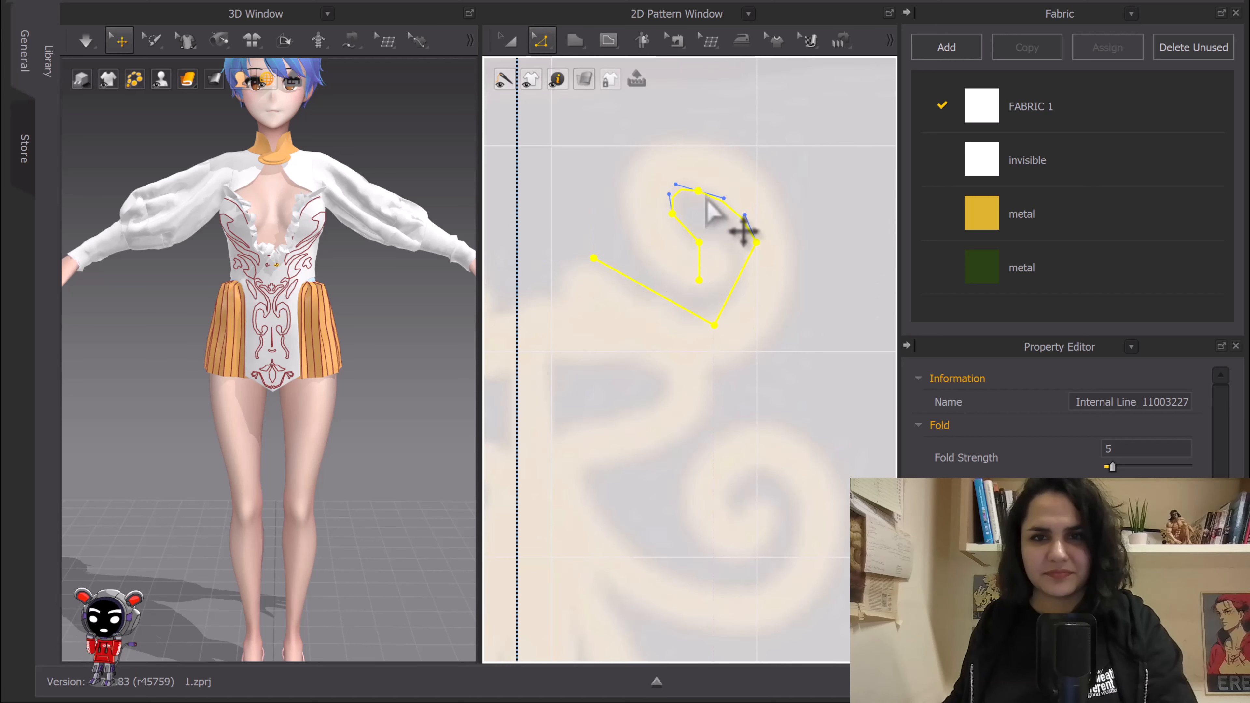
pyautogui.click(731, 166)
pyautogui.moveTo(696, 193); pyautogui.dragTo(696, 191)
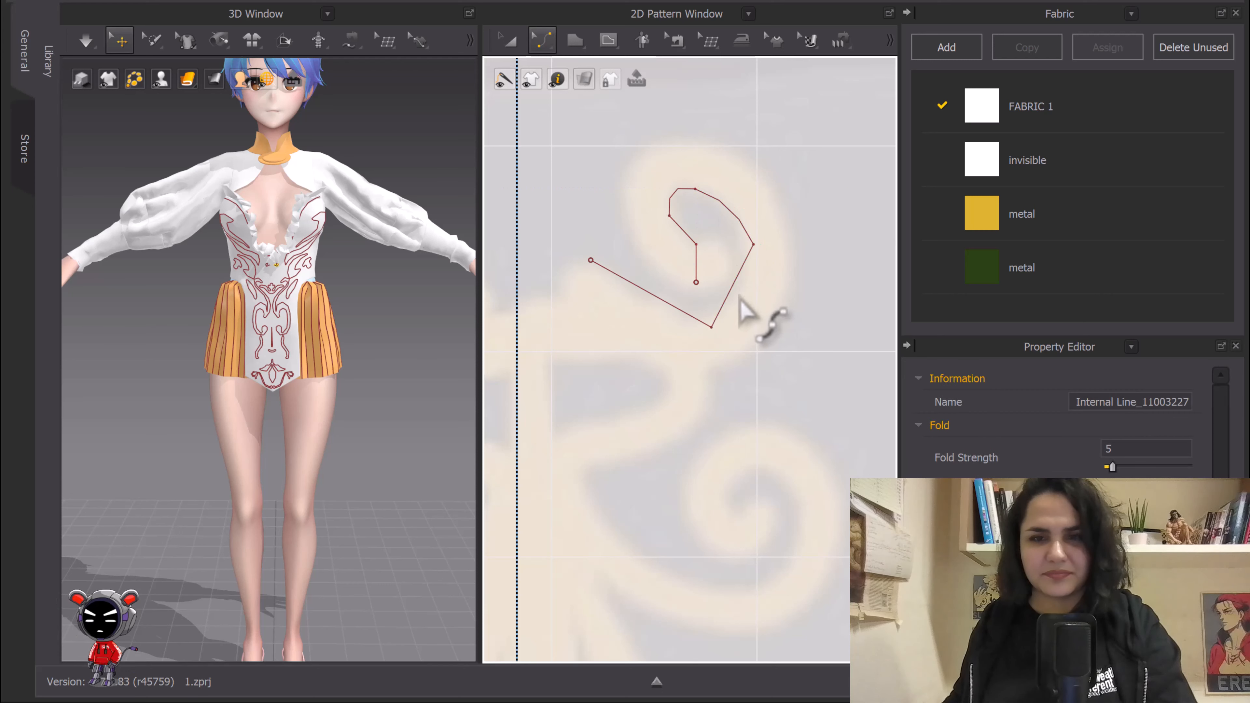
# Step: Bend the curl line's outer side segment to about 0.49 cm and its innermost end segment to about 0.35 cm
pyautogui.moveTo(740, 295)
pyautogui.mouseDown()
pyautogui.moveTo(721, 257)
pyautogui.moveTo(700, 286)
pyautogui.moveTo(737, 270)
pyautogui.mouseUp()
pyautogui.click(699, 289)
pyautogui.moveTo(749, 289); pyautogui.dragTo(779, 237, button='middle')
pyautogui.press('c')
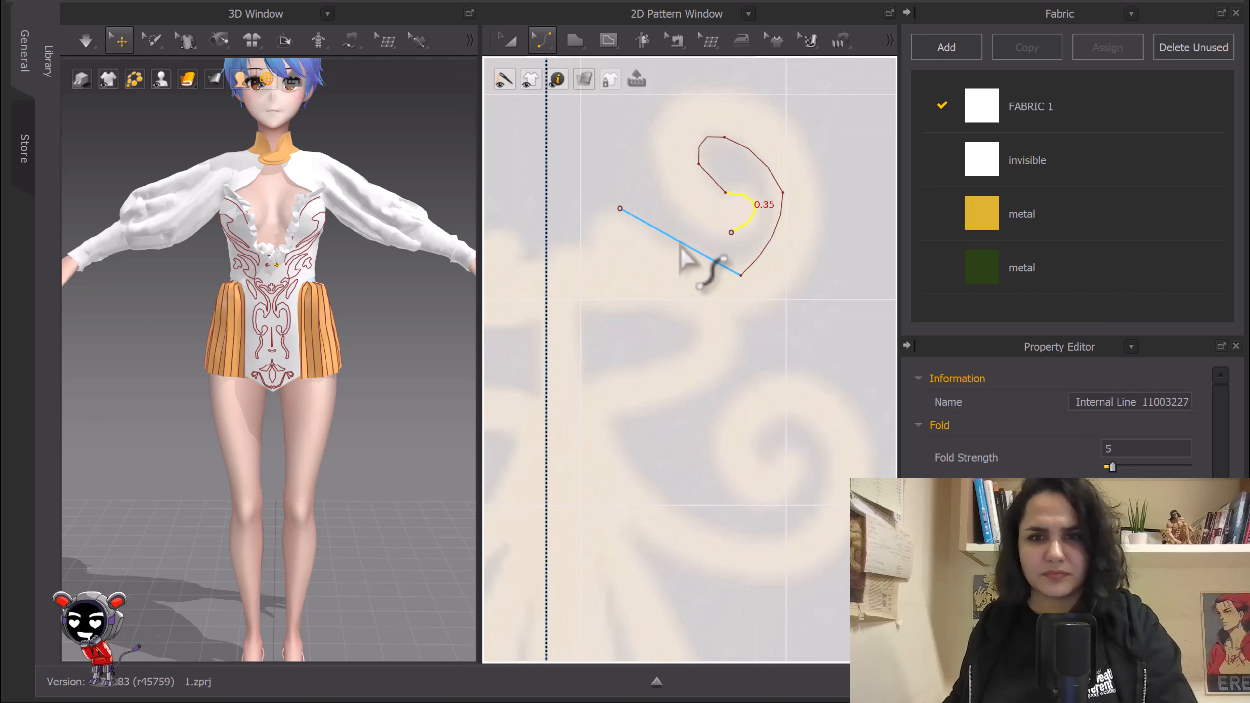
# Step: Bend the curl's long tail segment to about 0.70 cm and round the adjoining side segment to about 0.53 cm
pyautogui.moveTo(674, 259); pyautogui.dragTo(675, 259)
pyautogui.scroll(-1, 722, 252)
pyautogui.moveTo(728, 252); pyautogui.dragTo(678, 299, button='middle')
pyautogui.scroll(1, 689, 275)
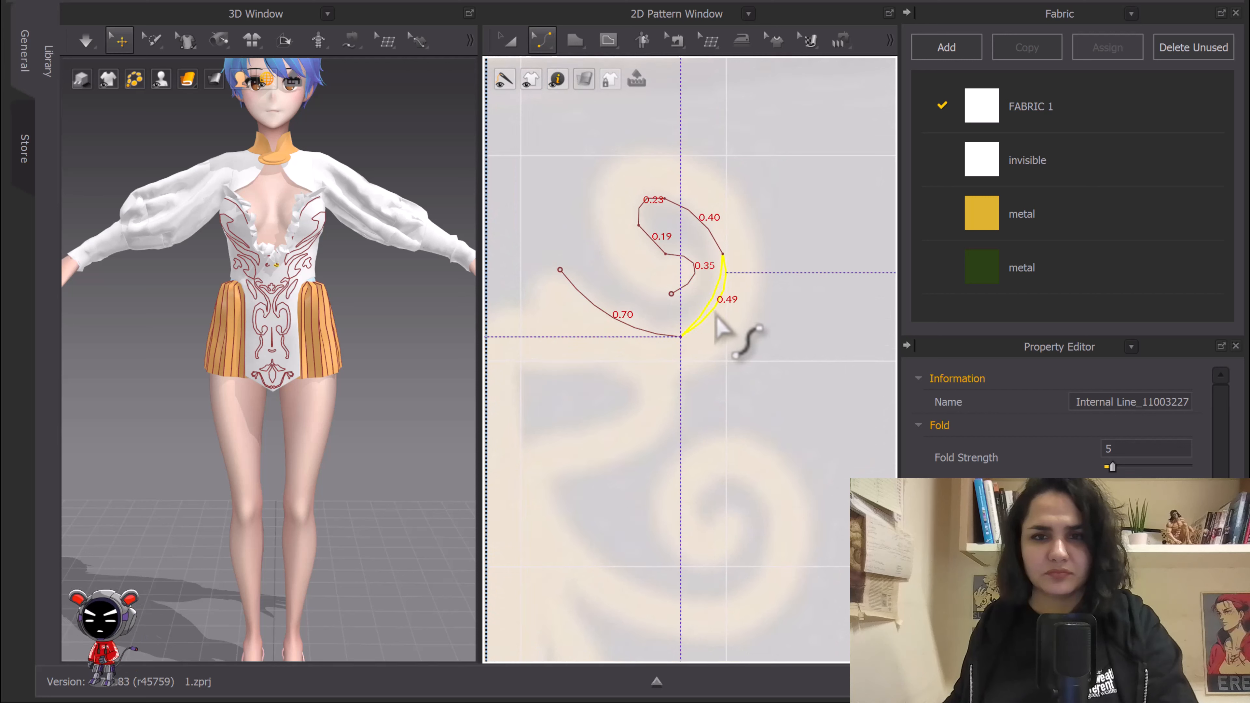
pyautogui.moveTo(694, 333); pyautogui.dragTo(701, 337)
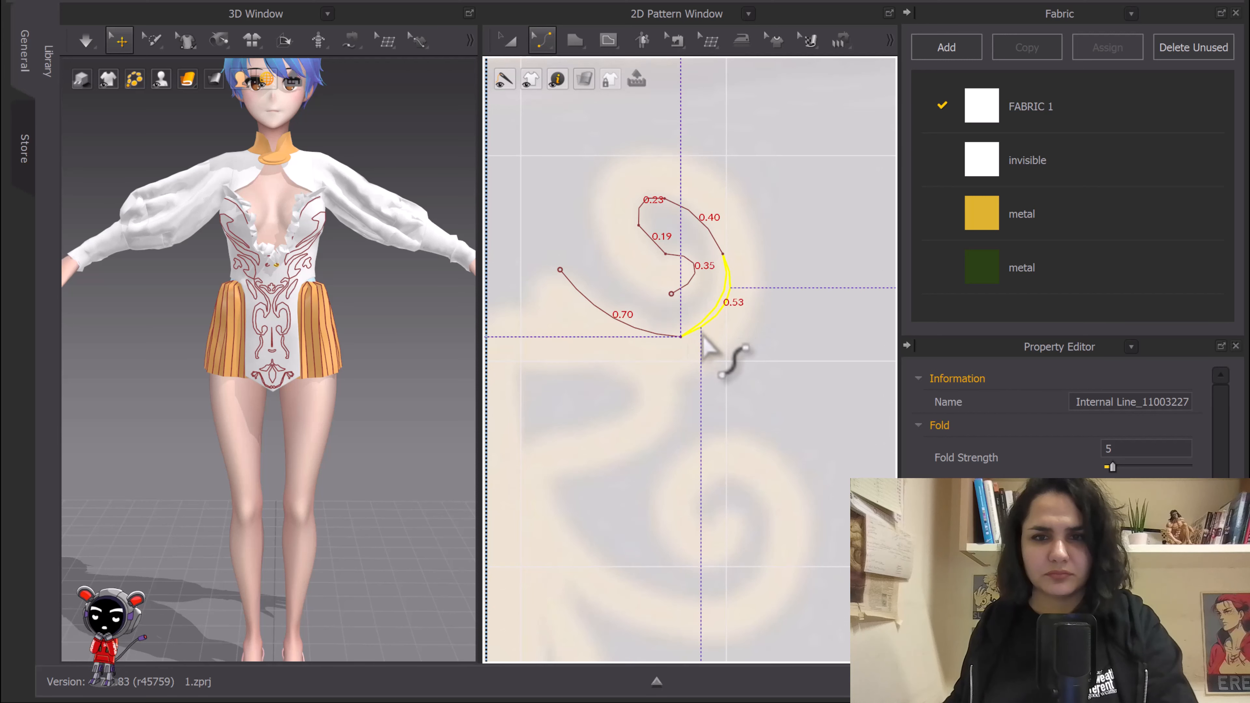
pyautogui.scroll(-1, 720, 320)
pyautogui.moveTo(720, 320); pyautogui.dragTo(723, 356, button='middle')
pyautogui.scroll(1, 705, 340)
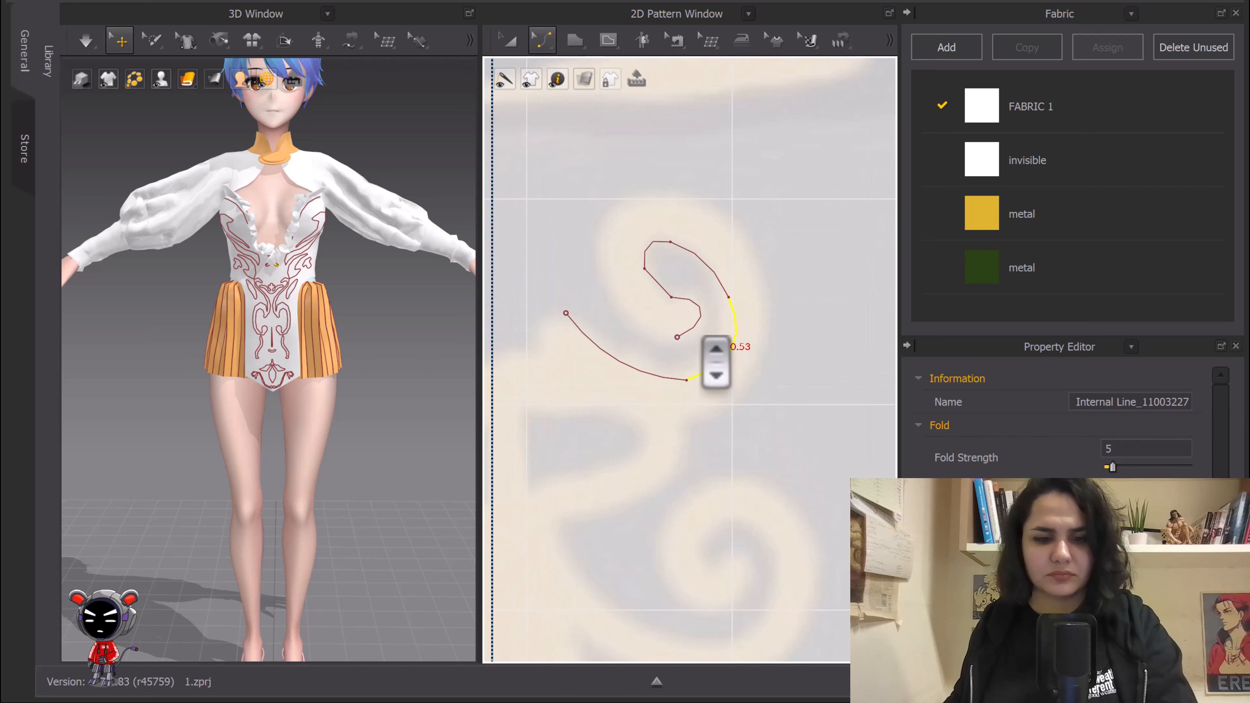
# Step: Offset the curl's inner line outward as one internal line at a distance of 0.20 cm
pyautogui.scroll(-2, 699, 279)
pyautogui.moveTo(698, 278); pyautogui.dragTo(716, 278, button='middle')
pyautogui.press('z')
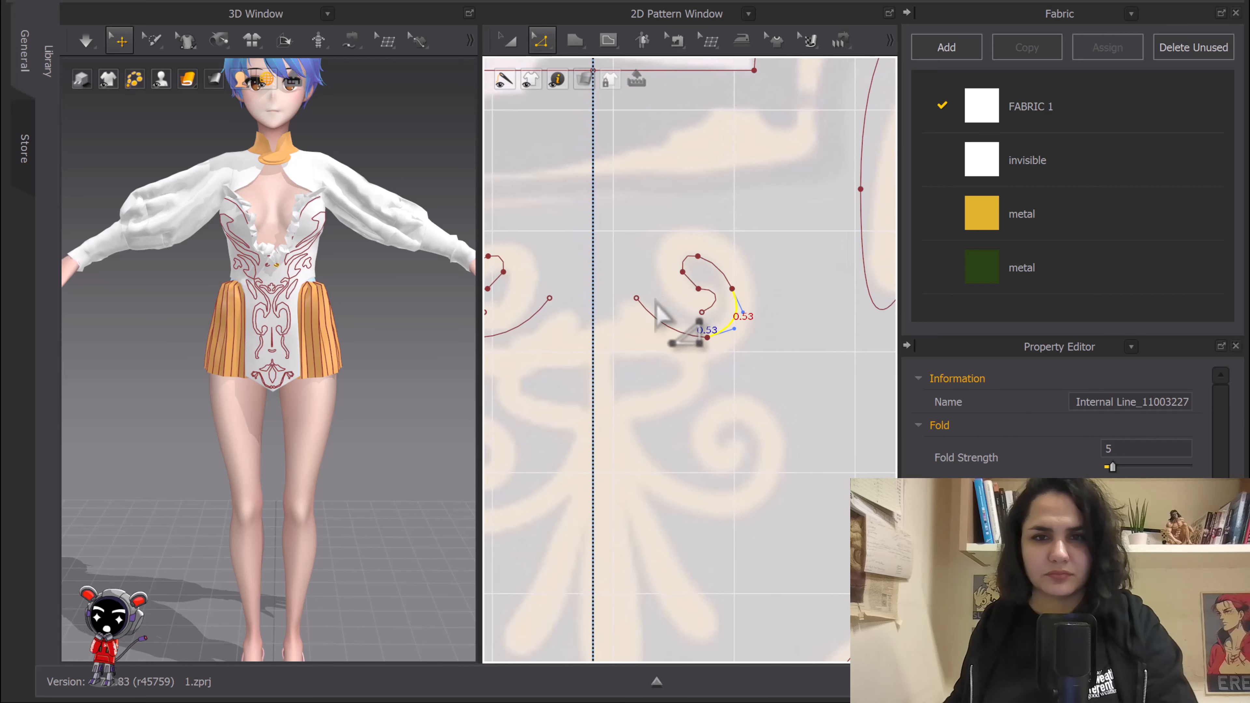
pyautogui.press('a')
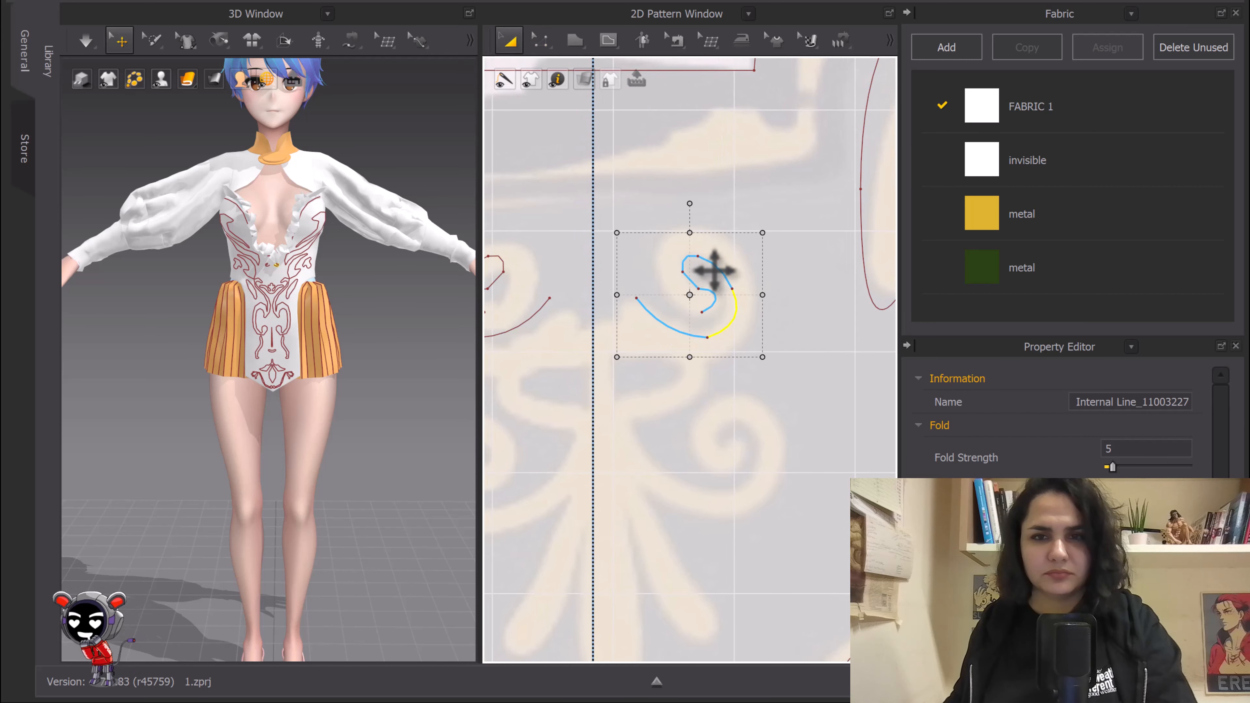
pyautogui.rightClick(715, 270)
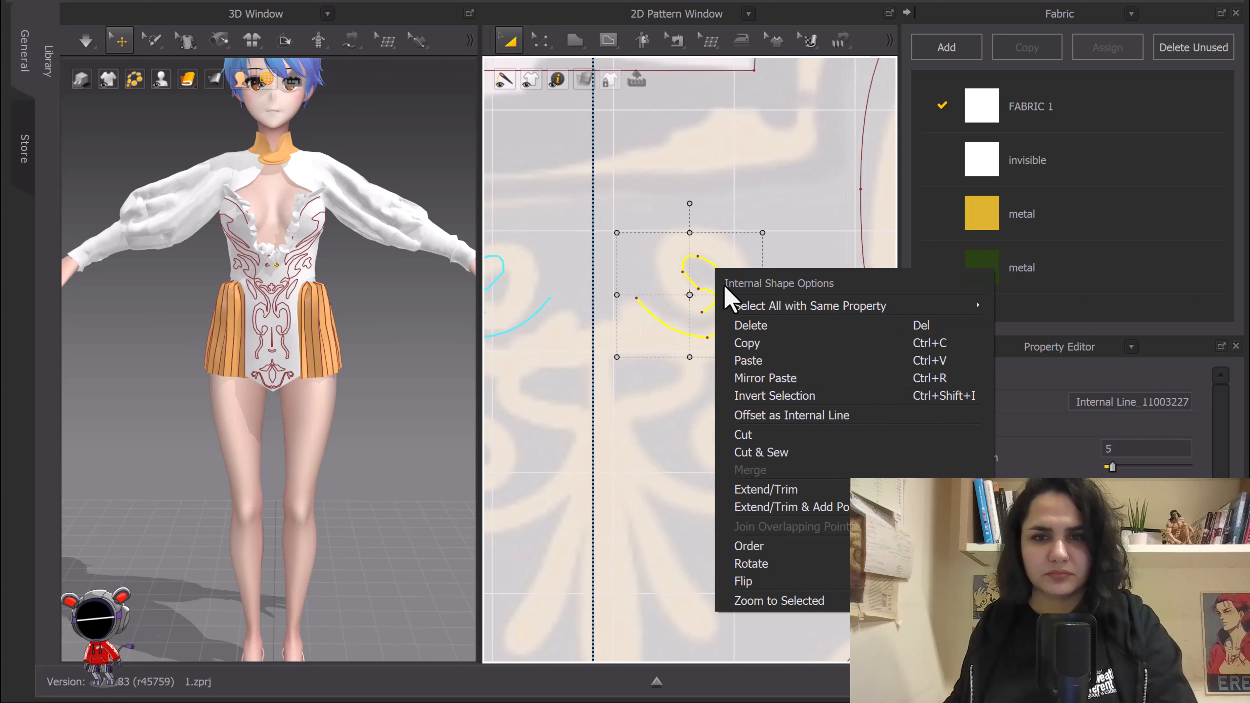
pyautogui.click(813, 415)
pyautogui.moveTo(690, 167); pyautogui.dragTo(514, 162)
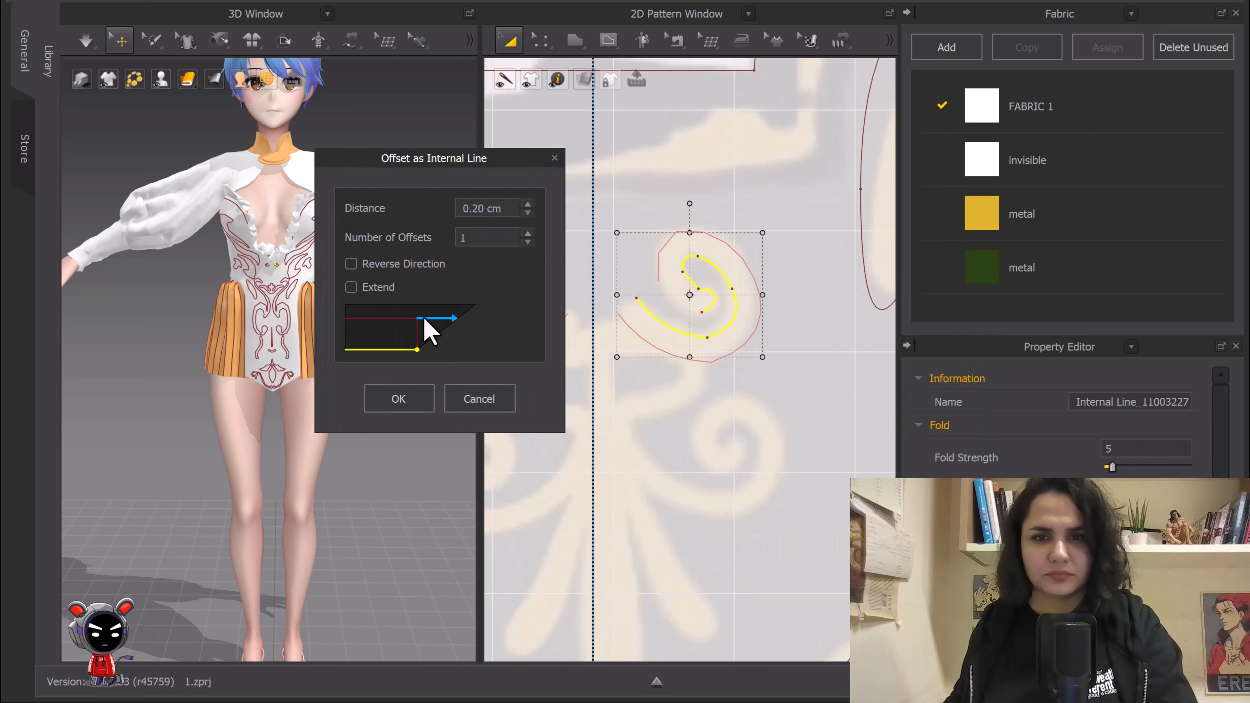
pyautogui.click(416, 409)
# Step: Close both open ends of the curl with straight internal lines connecting the inner line to its offset
pyautogui.scroll(3, 706, 337)
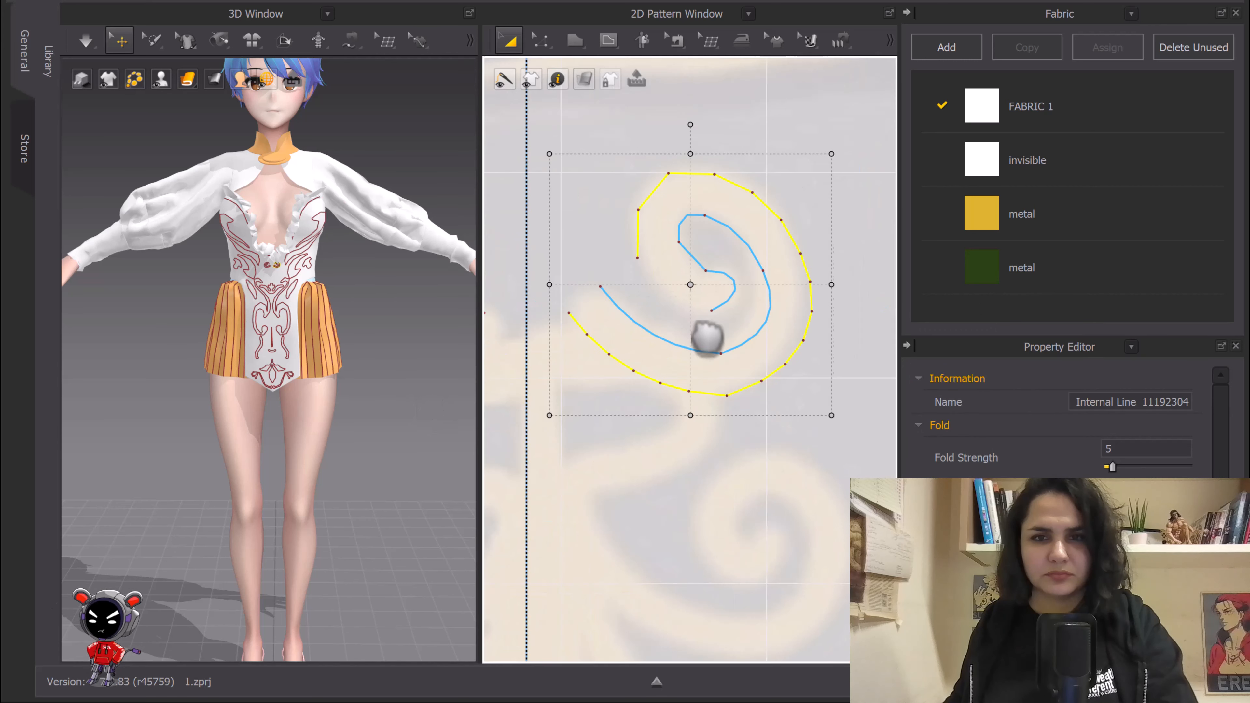
pyautogui.moveTo(707, 338); pyautogui.dragTo(710, 379, button='middle')
pyautogui.press('g')
pyautogui.click(715, 352)
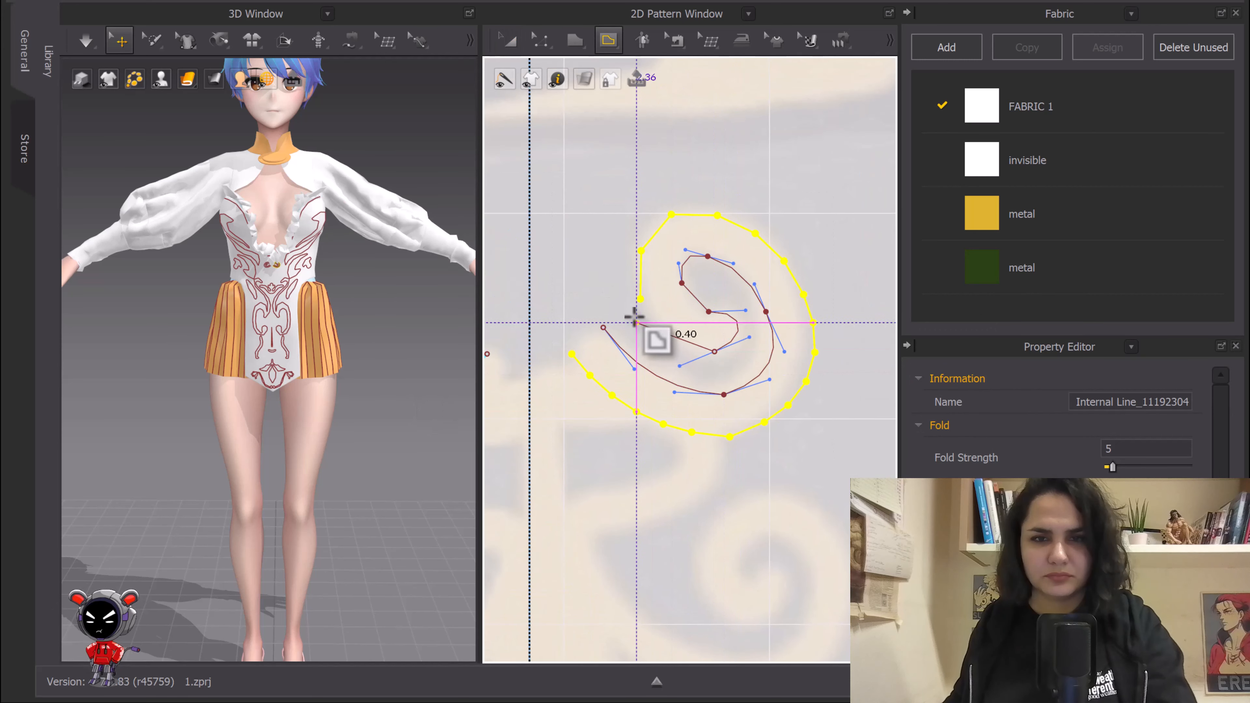
pyautogui.click(639, 298)
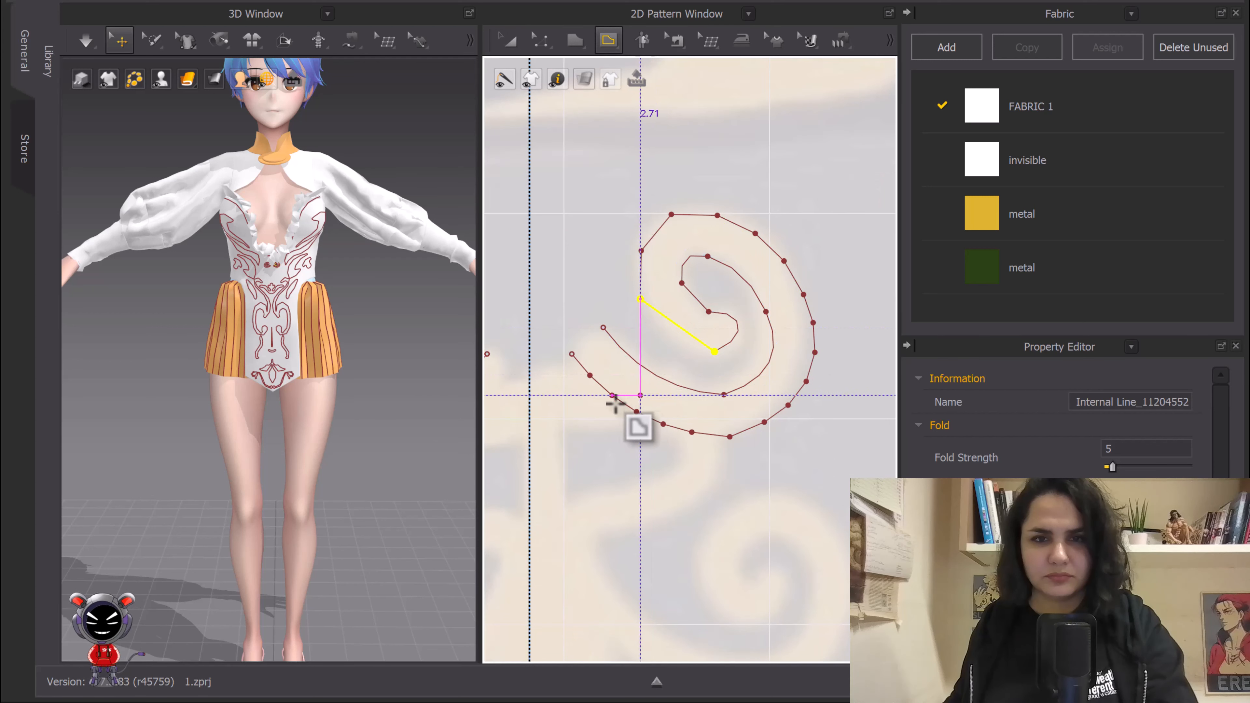
pyautogui.click(571, 353)
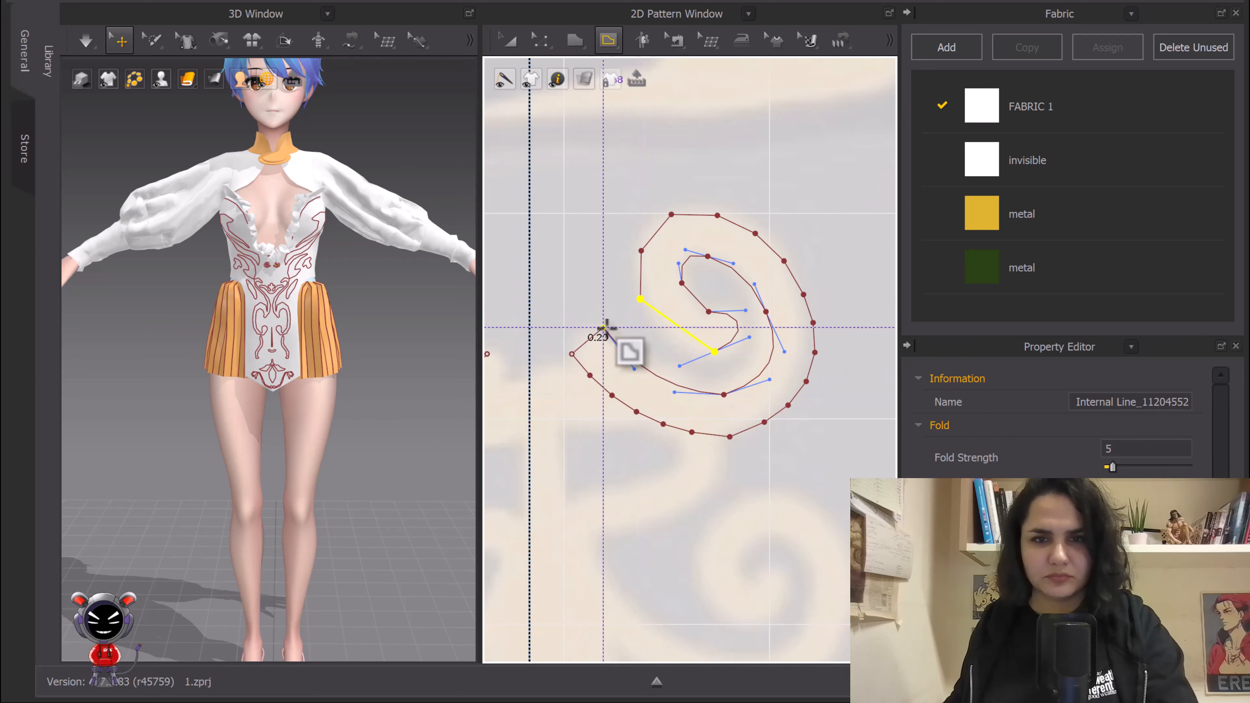
# Step: Join the overlapping points at both corners of the curl's tail end
pyautogui.press('z')
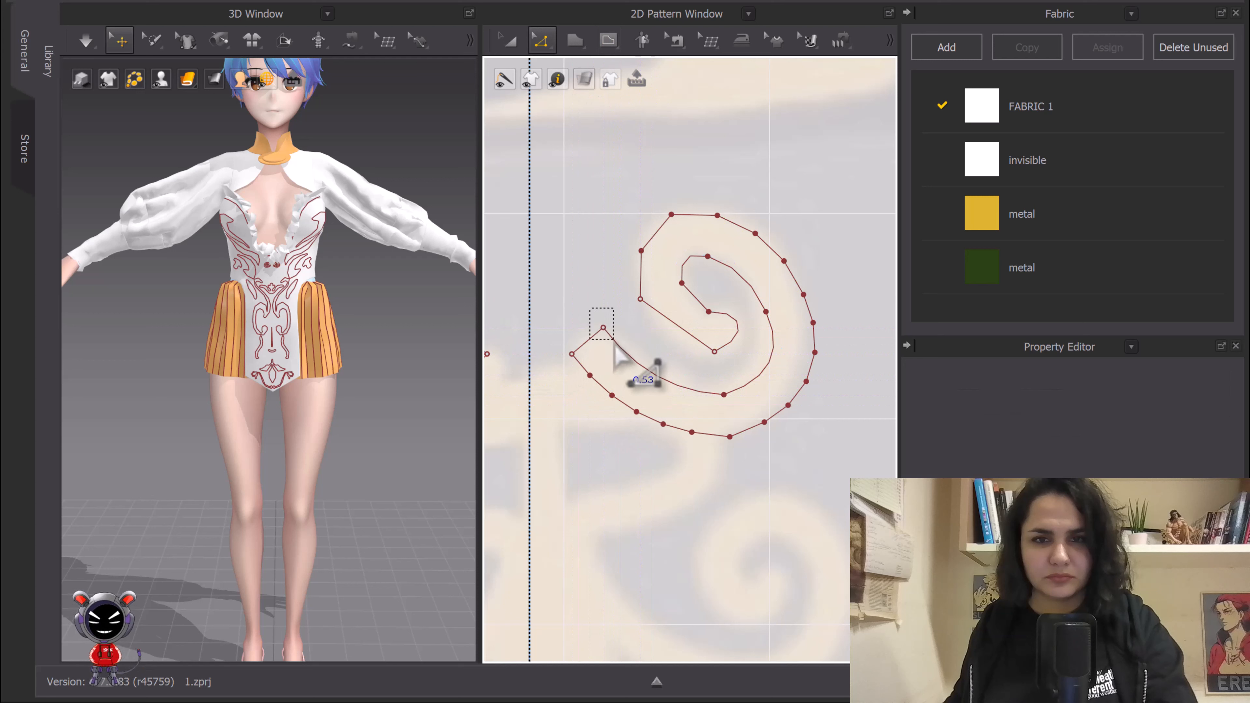
pyautogui.rightClick(603, 328)
pyautogui.click(681, 421)
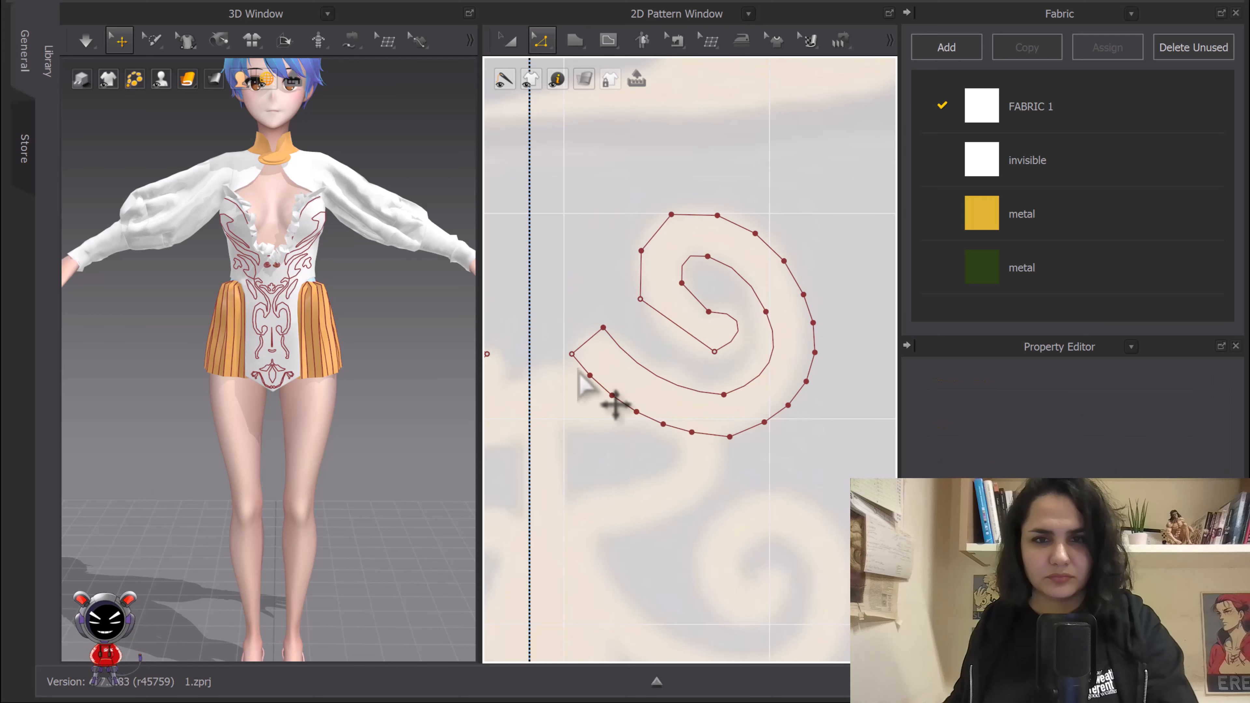
pyautogui.moveTo(544, 326); pyautogui.dragTo(581, 373)
pyautogui.rightClick(572, 355)
pyautogui.moveTo(640, 433)
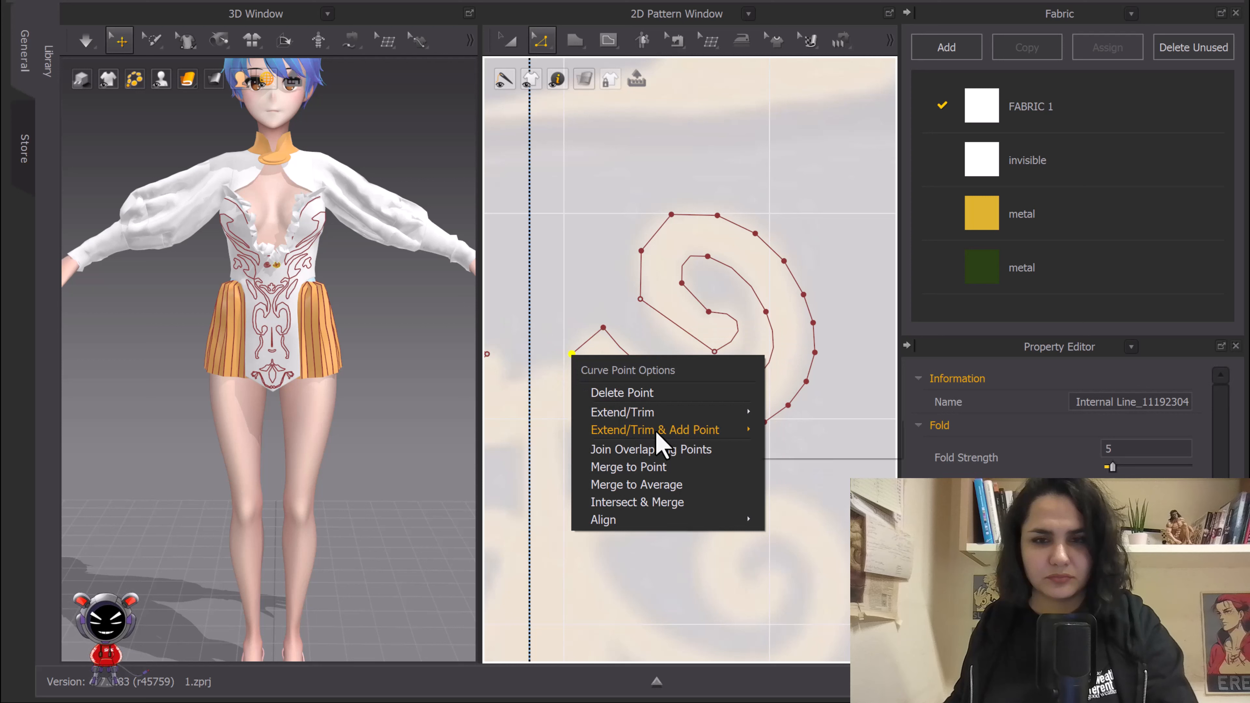
pyautogui.click(642, 449)
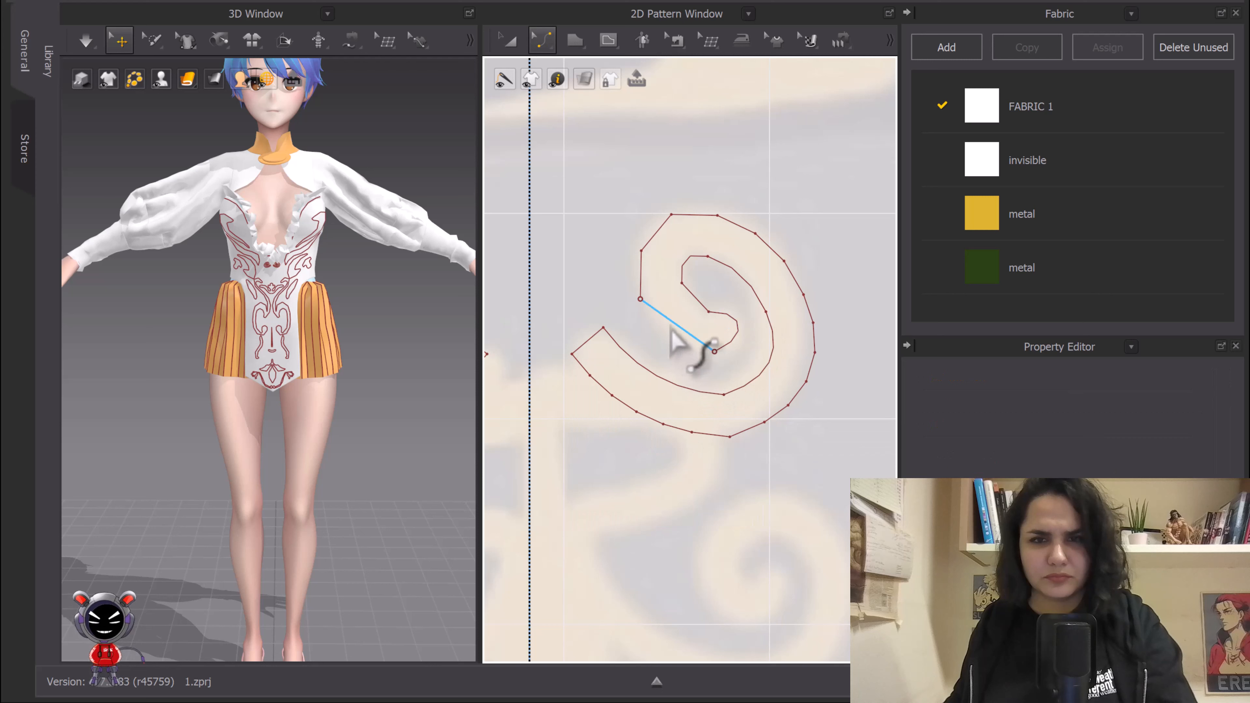
# Step: Bend the closing line at the curl's inner tip to about 0.49 cm and join the overlapping points at both its ends
pyautogui.click(667, 340)
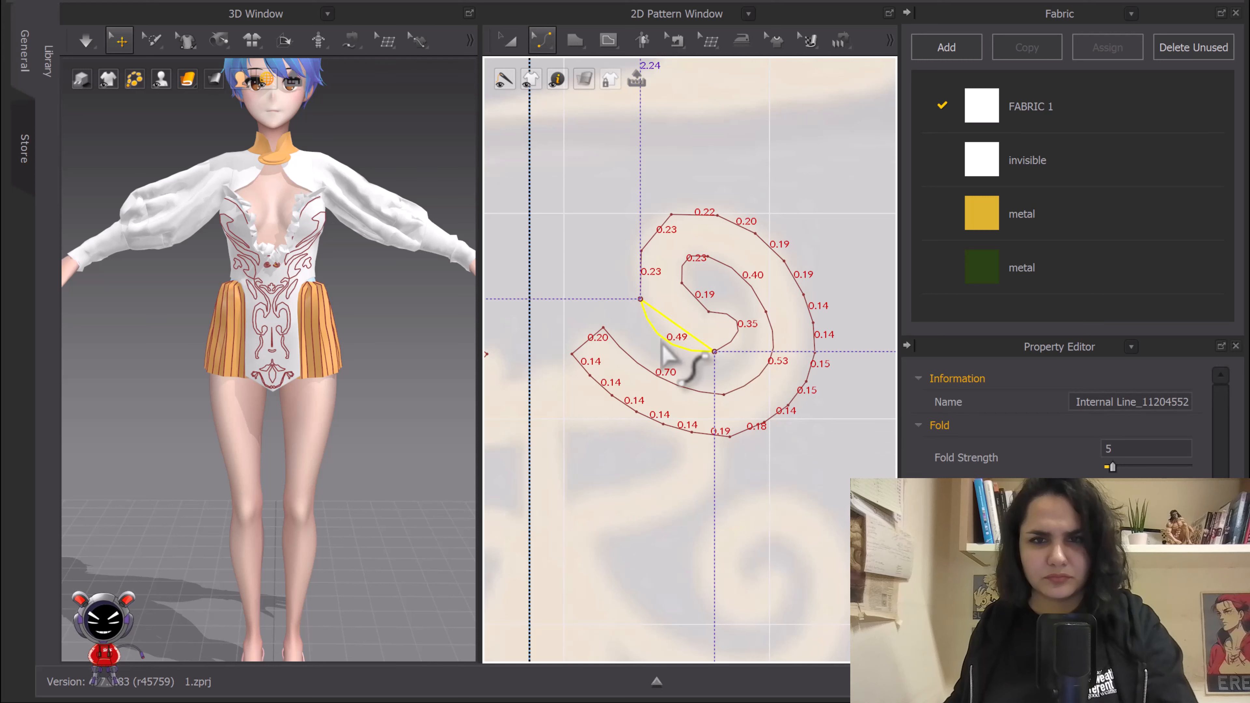
pyautogui.press('v')
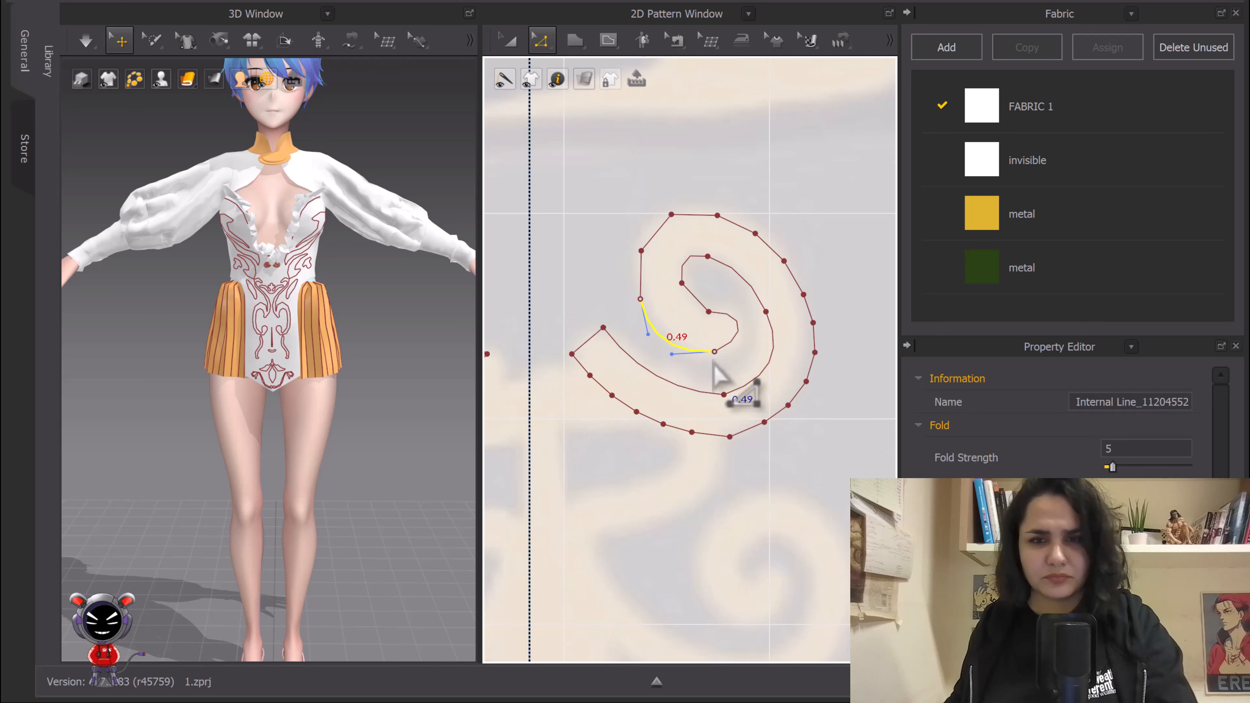
pyautogui.click(714, 351)
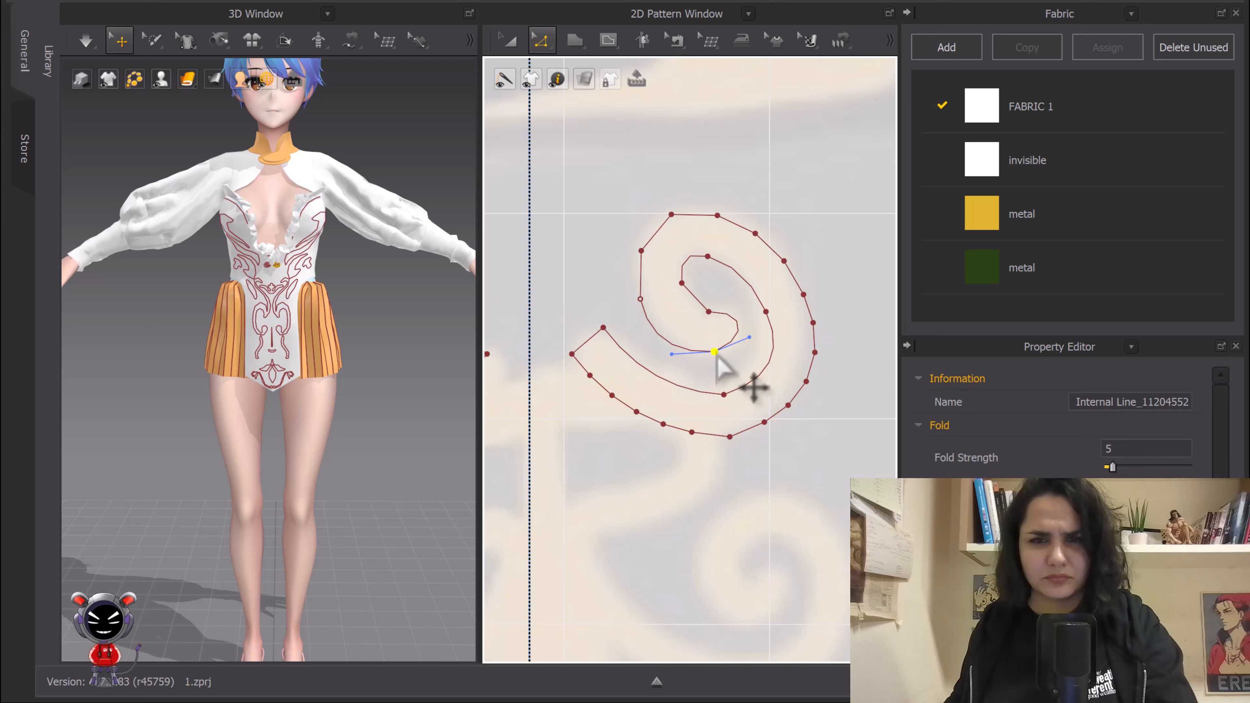
pyautogui.rightClick(715, 353)
pyautogui.click(767, 444)
pyautogui.click(640, 298)
pyautogui.rightClick(640, 298)
pyautogui.click(711, 394)
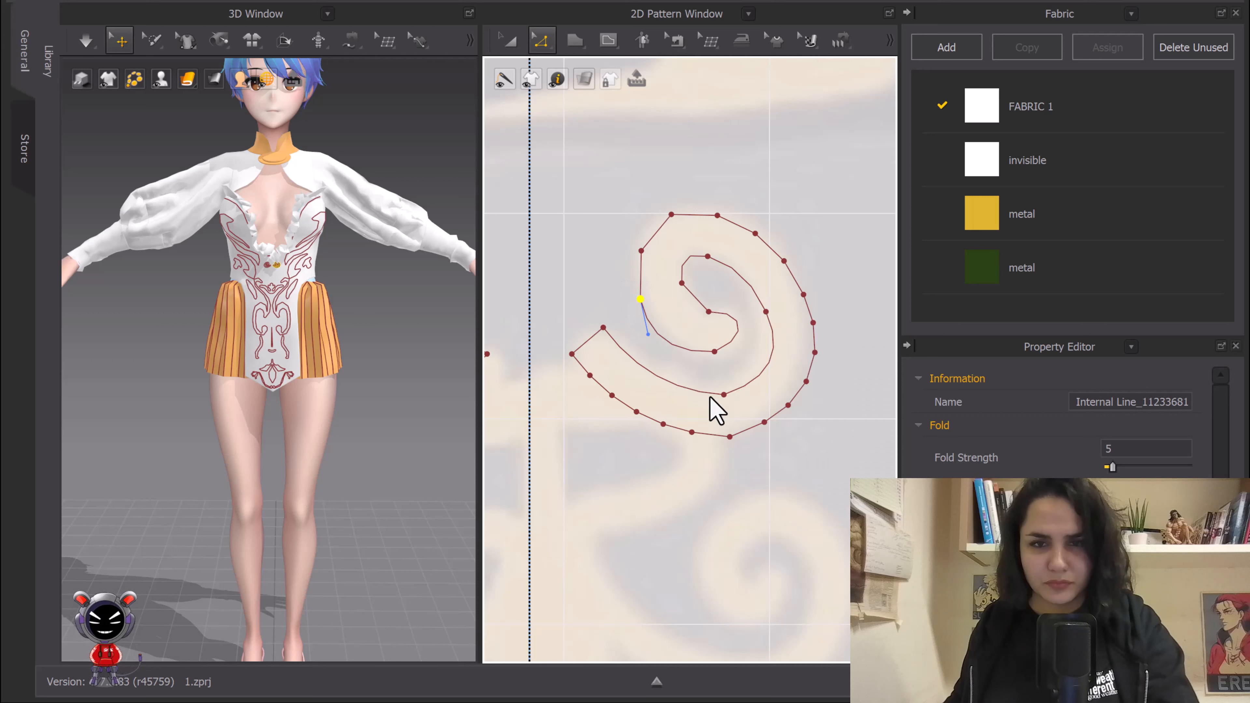
# Step: Round the curl's tail end to about 0.27 cm and flatten the inner tip's closing curve to about 0.47 cm
pyautogui.press('c')
pyautogui.moveTo(587, 340); pyautogui.dragTo(579, 335)
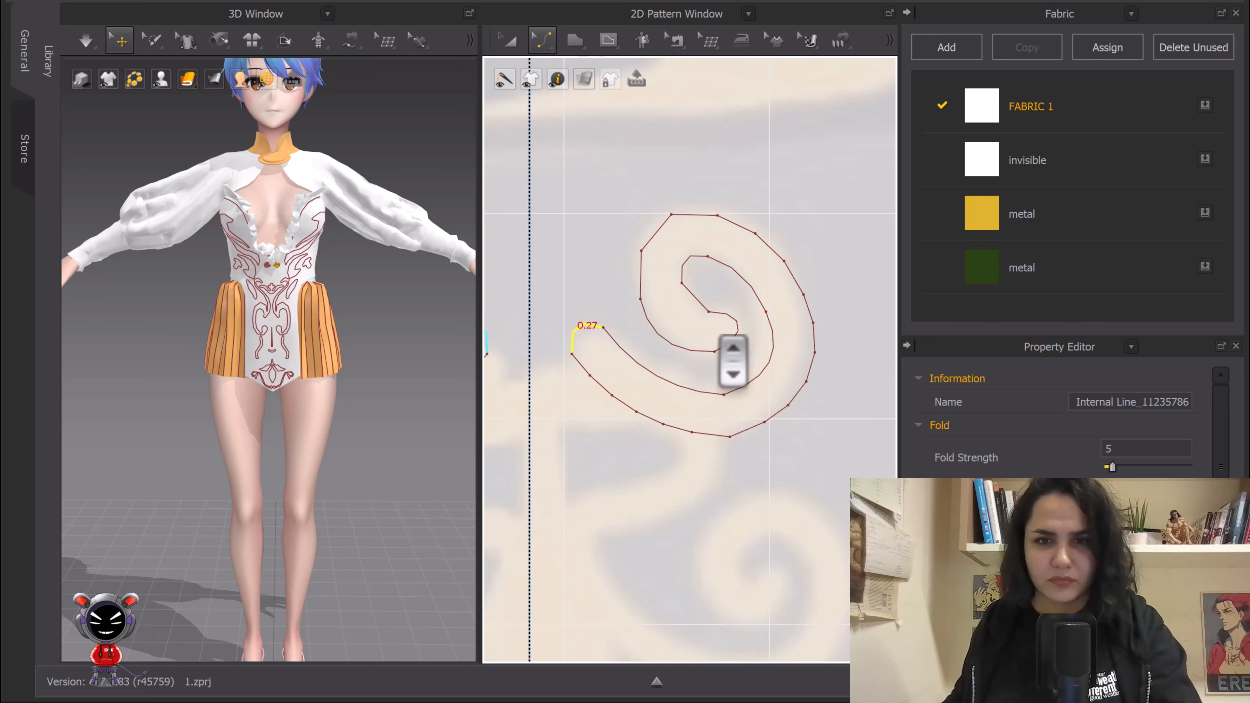
pyautogui.moveTo(661, 340); pyautogui.dragTo(668, 338)
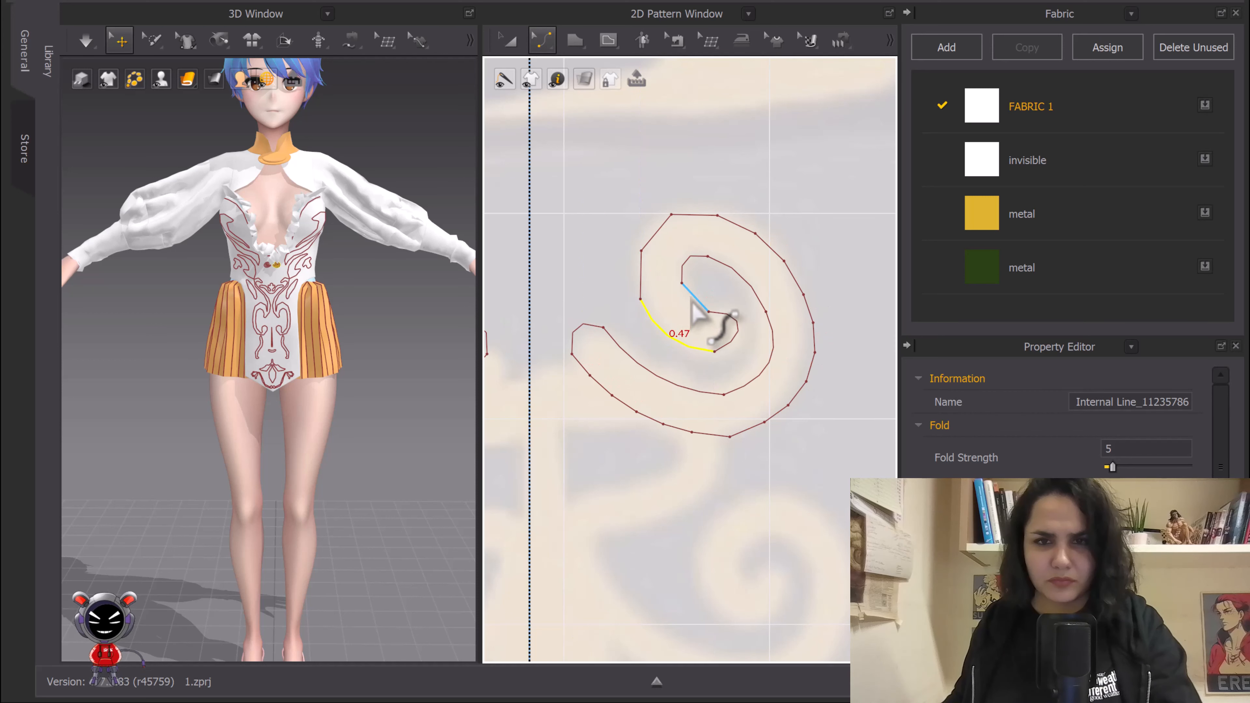
# Step: Bend the short line at the curl's inner tip to about 0.21 cm
pyautogui.moveTo(694, 297); pyautogui.dragTo(691, 304)
pyautogui.scroll(-8, 738, 313)
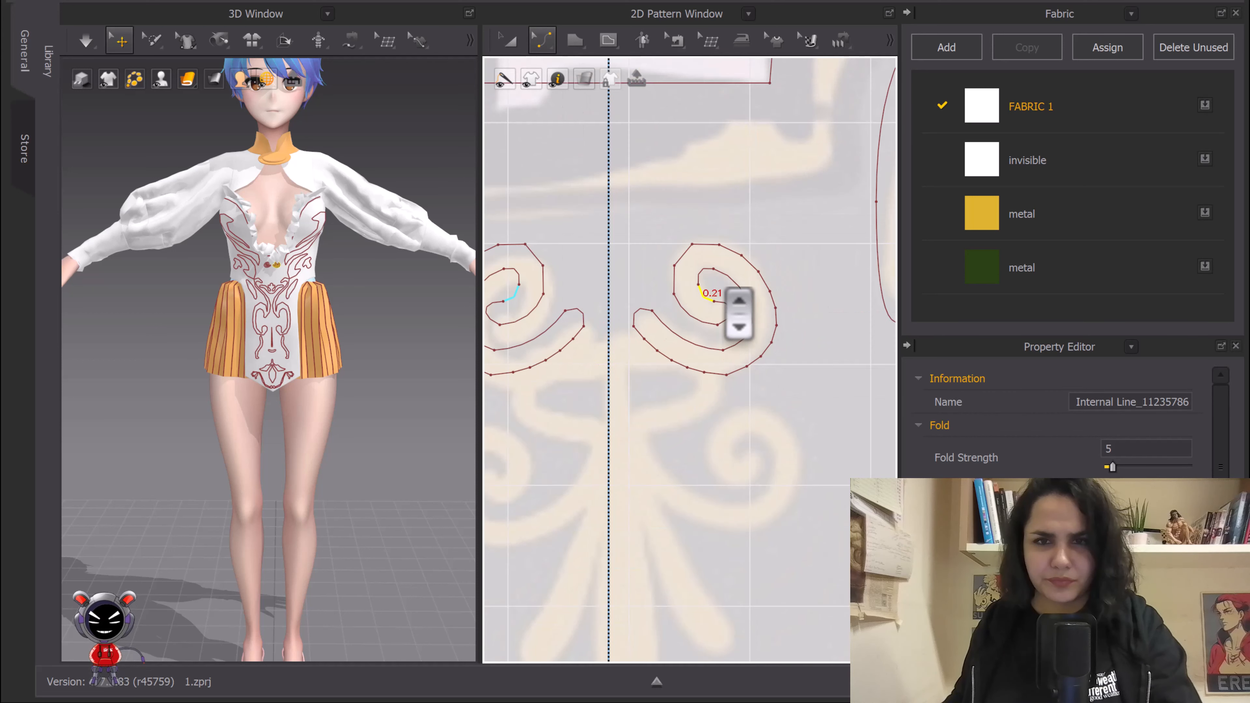
pyautogui.press('a')
pyautogui.scroll(-2, 655, 309)
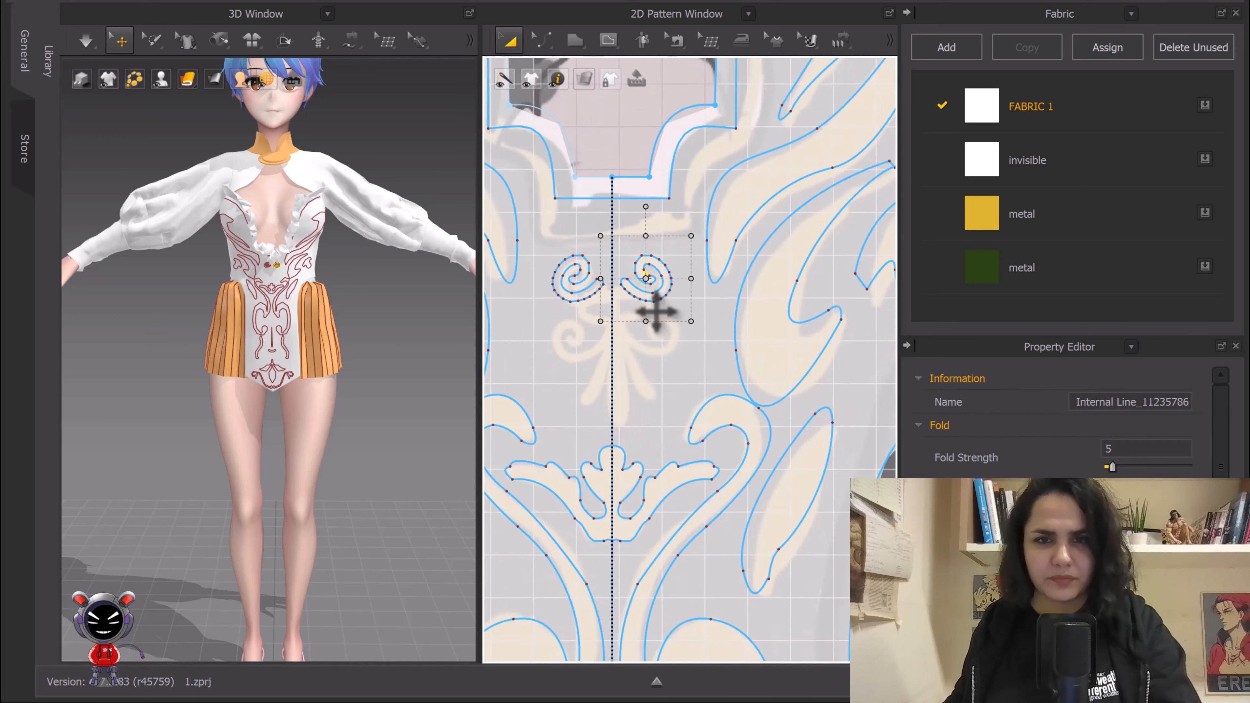
# Step: Examine the traced ornaments across the front bodice and the untraced motif below the curls at the centre line
pyautogui.moveTo(672, 379); pyautogui.dragTo(695, 314, button='middle')
pyautogui.click(689, 273)
pyautogui.scroll(7, 647, 228)
pyautogui.scroll(-2, 694, 328)
pyautogui.scroll(-3, 697, 353)
pyautogui.scroll(-6, 664, 303)
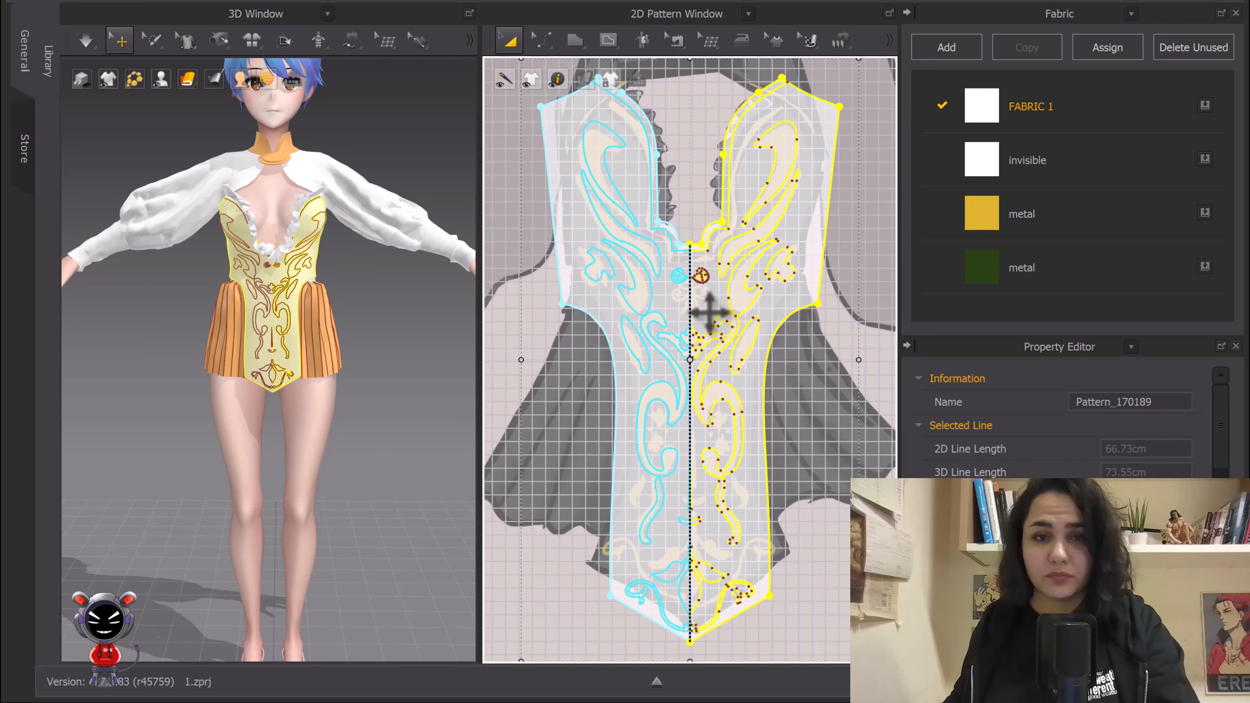
pyautogui.scroll(6, 708, 305)
pyautogui.moveTo(670, 215); pyautogui.dragTo(696, 309, button='middle')
pyautogui.scroll(1, 672, 249)
pyautogui.moveTo(674, 250); pyautogui.dragTo(702, 320, button='middle')
pyautogui.scroll(3, 683, 266)
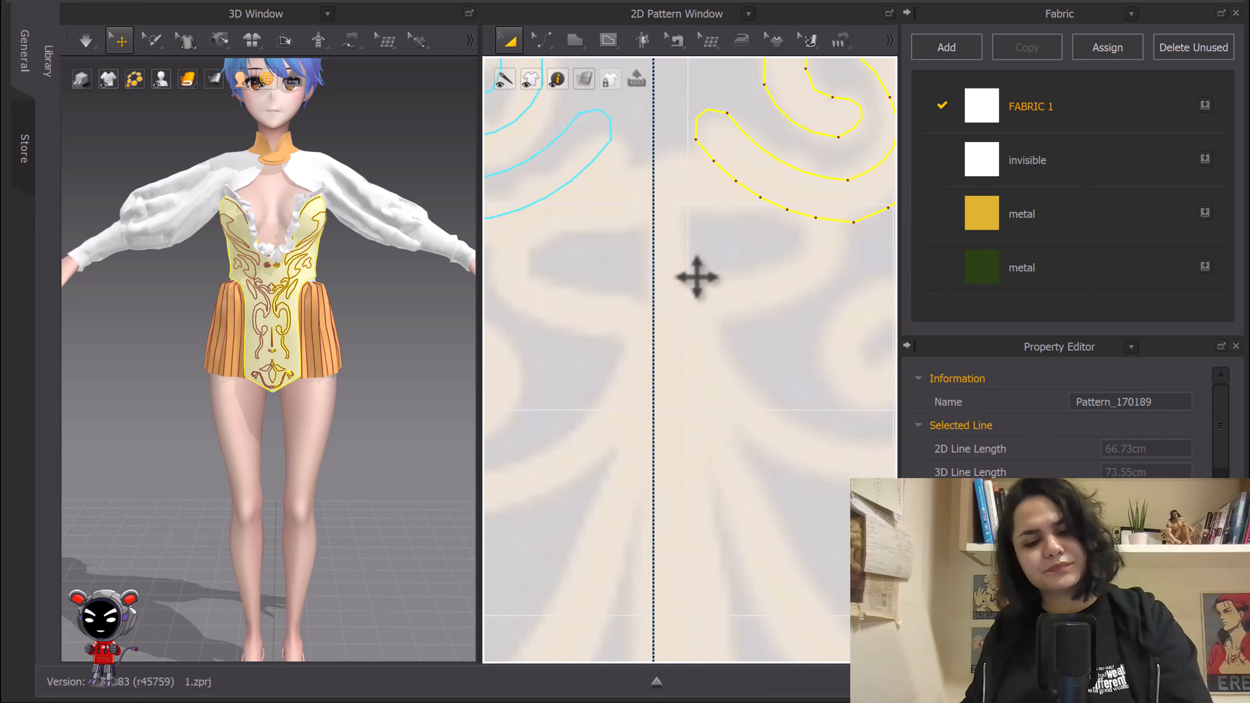
pyautogui.press('h')
pyautogui.scroll(-2, 677, 298)
pyautogui.moveTo(684, 301); pyautogui.dragTo(638, 296, button='middle')
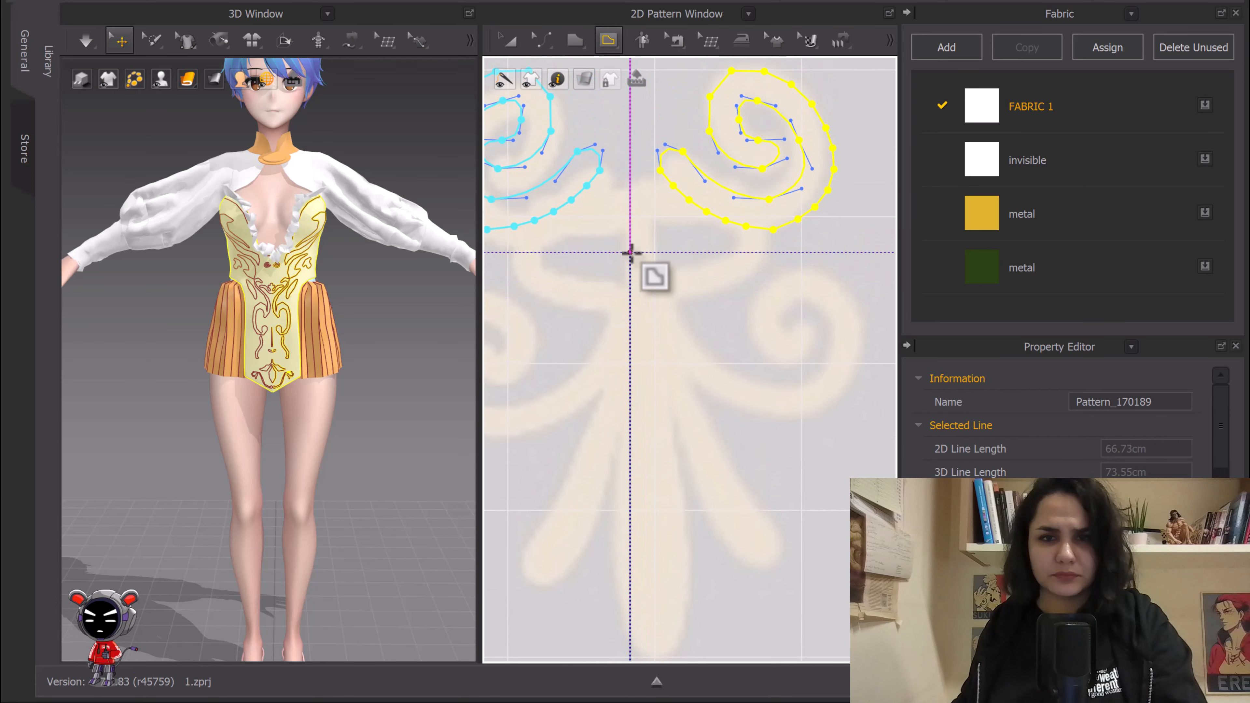
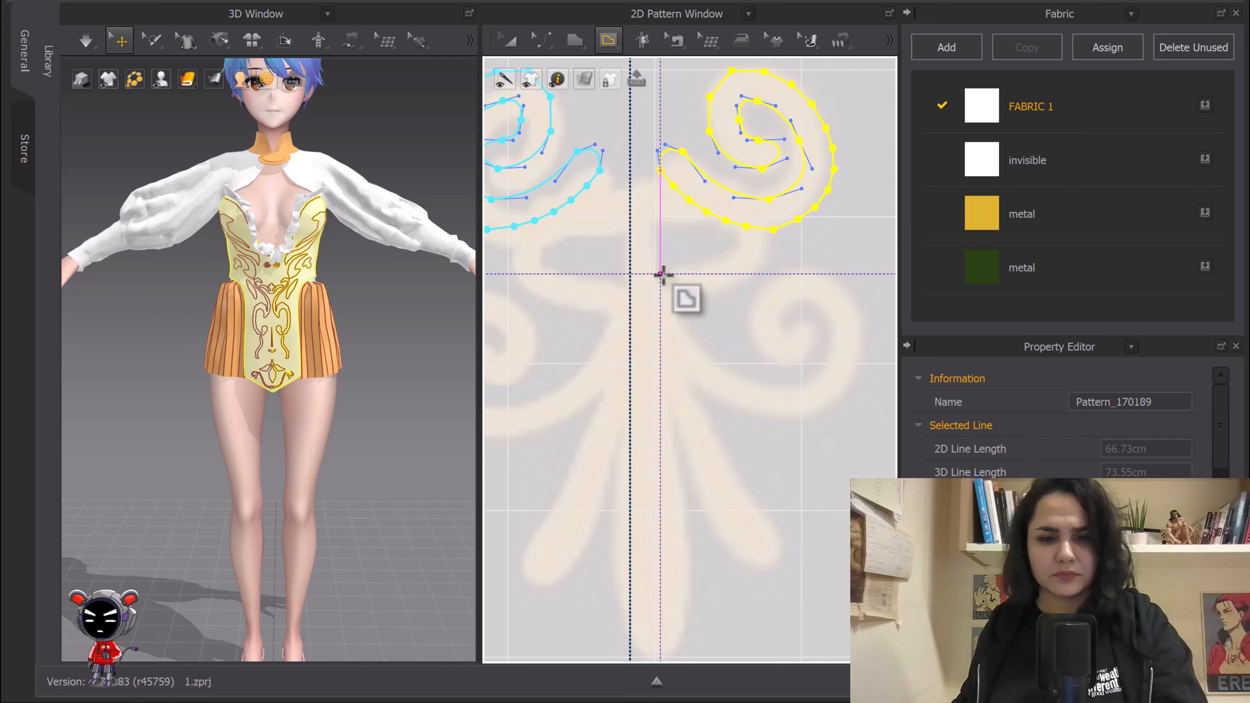
pyautogui.press('a')
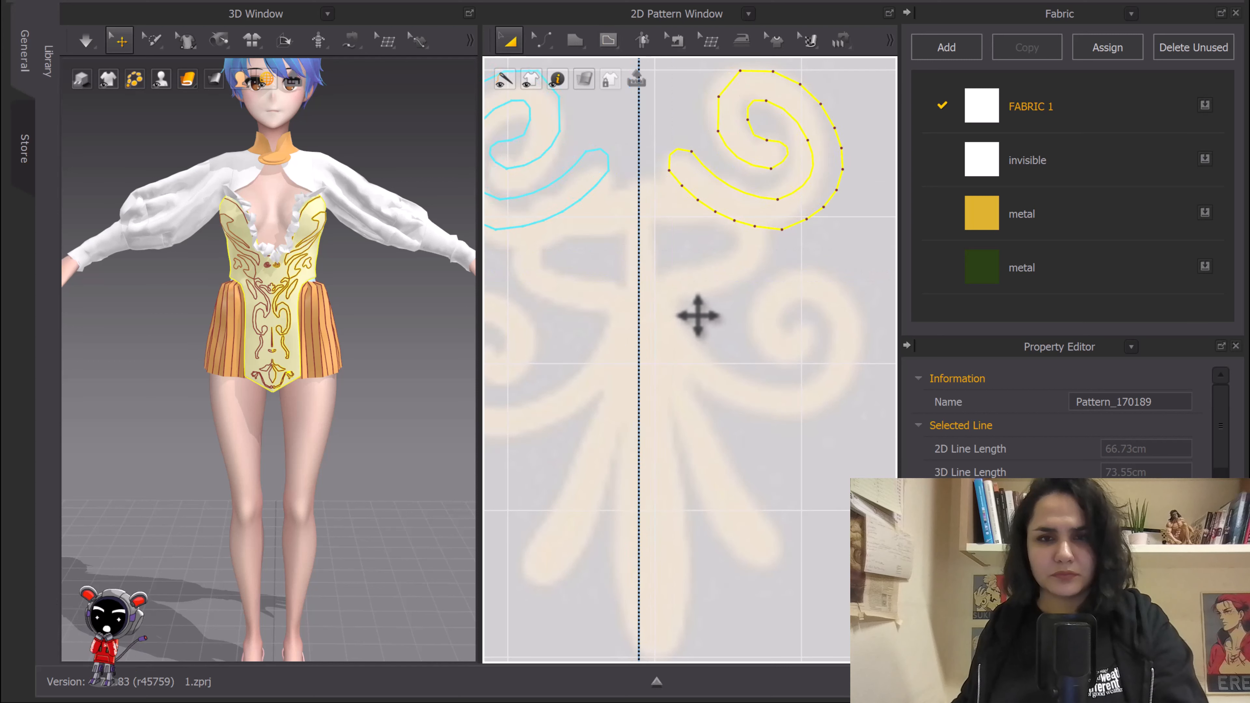
pyautogui.moveTo(694, 307)
pyautogui.mouseDown()
pyautogui.moveTo(694, 287)
pyautogui.moveTo(696, 318)
pyautogui.mouseUp()
# Step: Draw an internal line out from the centre line about 0.54 cm, down about 0.26 cm and back to the centre line below the curls
pyautogui.press('g')
pyautogui.scroll(2, 660, 237)
pyautogui.moveTo(660, 237); pyautogui.dragTo(655, 281, button='middle')
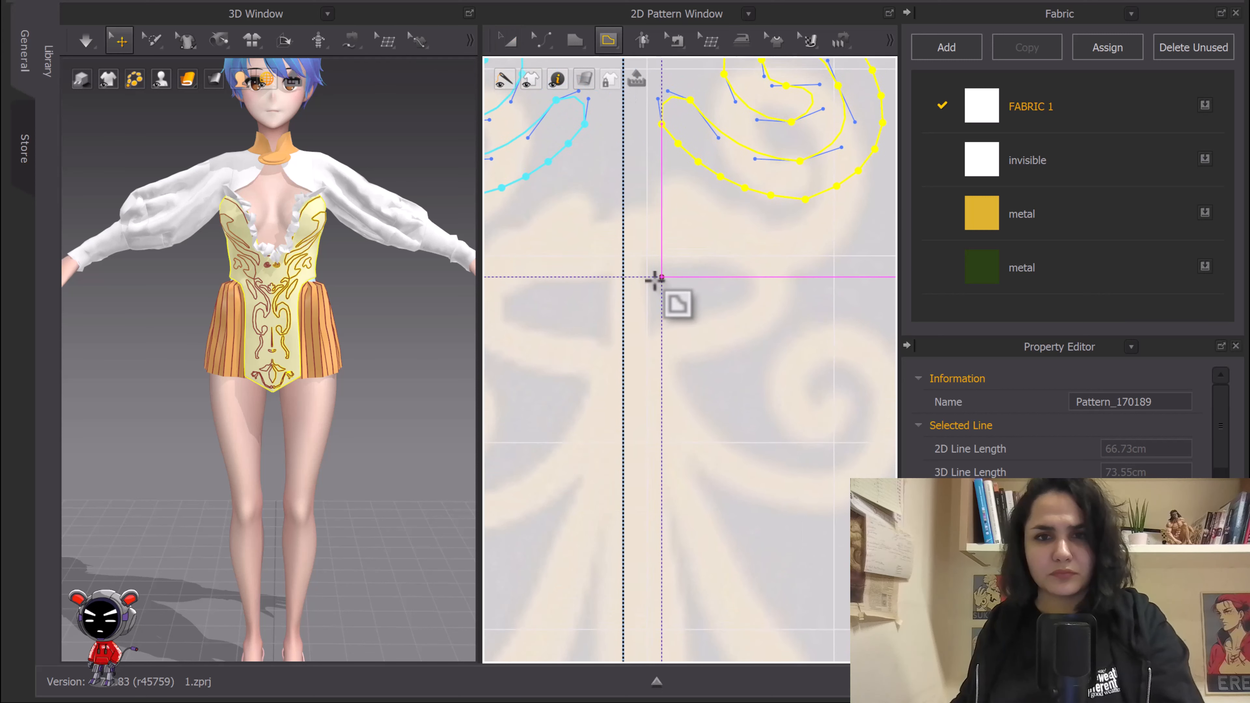
pyautogui.click(623, 262)
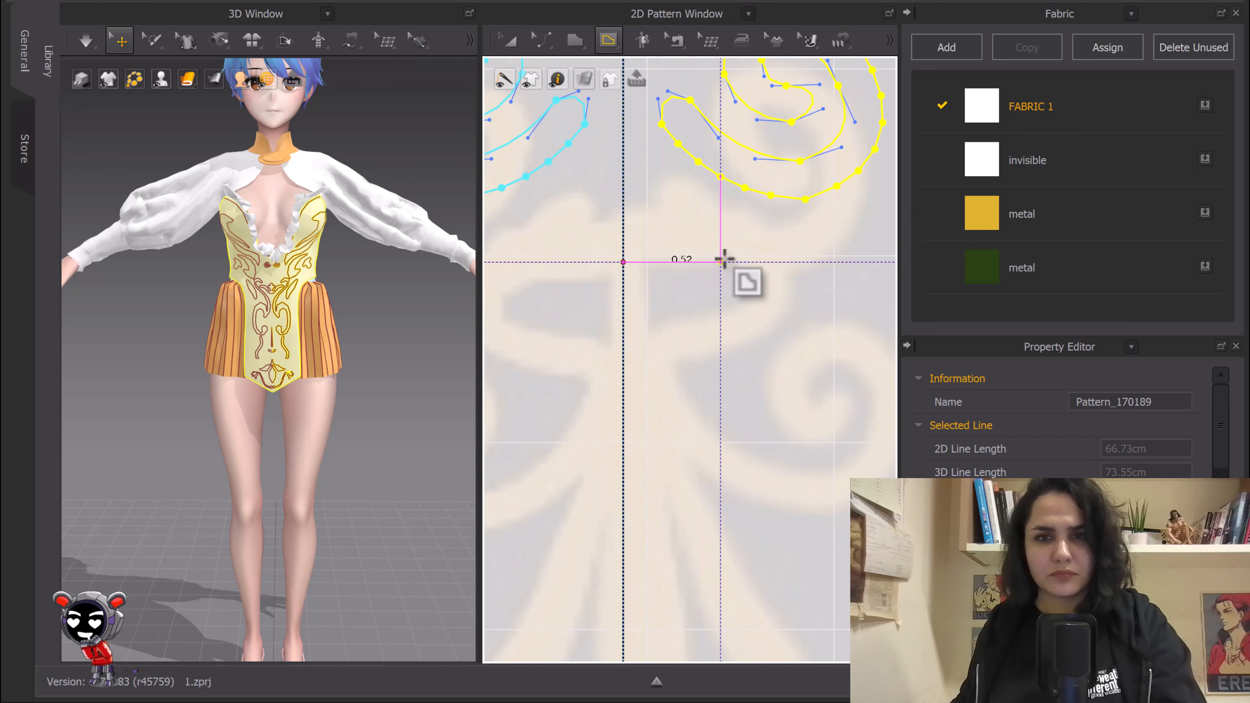
pyautogui.click(723, 261)
pyautogui.click(723, 311)
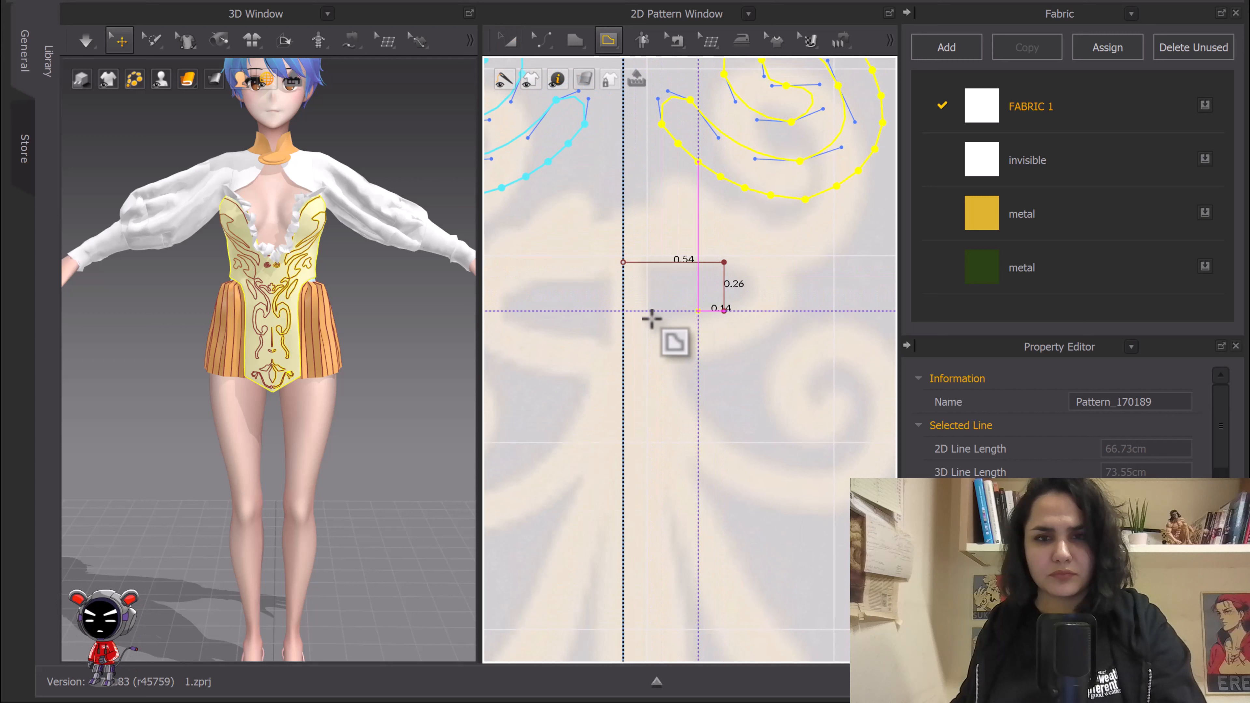
pyautogui.doubleClick(624, 318)
# Step: Round the bar's outer end to about 0.39 cm and adjust both of its curve handles
pyautogui.moveTo(738, 335); pyautogui.dragTo(702, 353, button='middle')
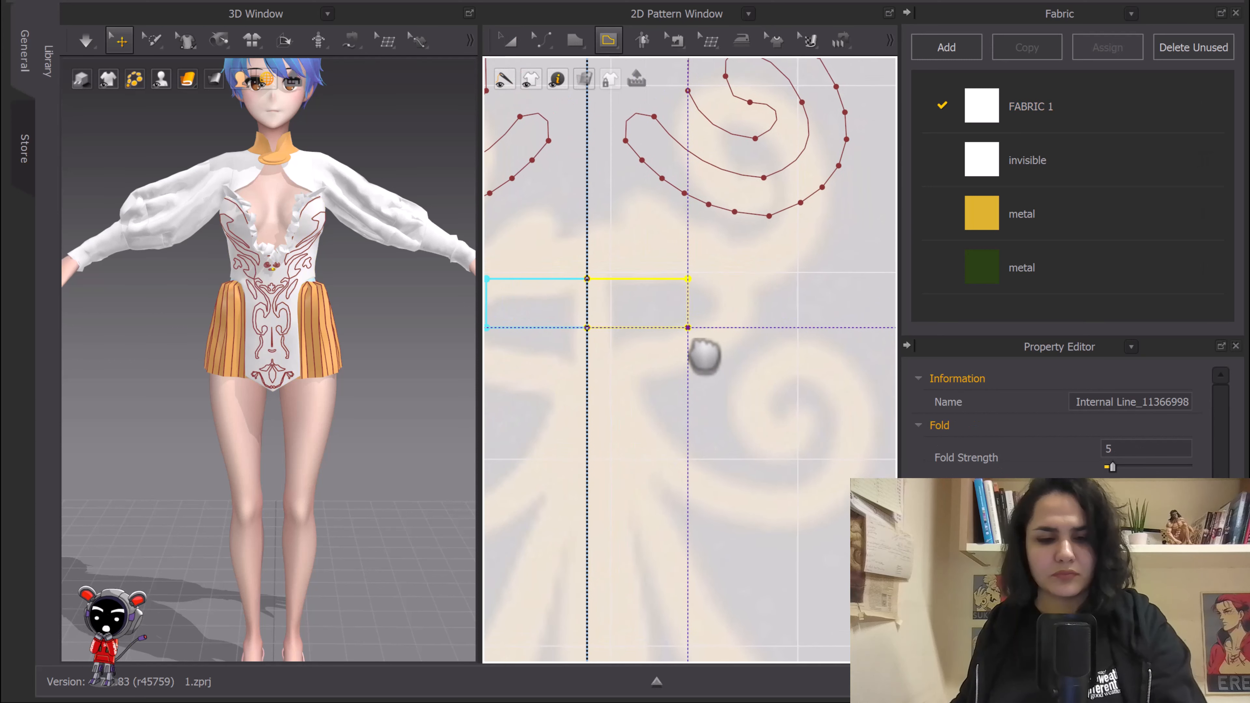
pyautogui.press('c')
pyautogui.moveTo(689, 308); pyautogui.dragTo(698, 304)
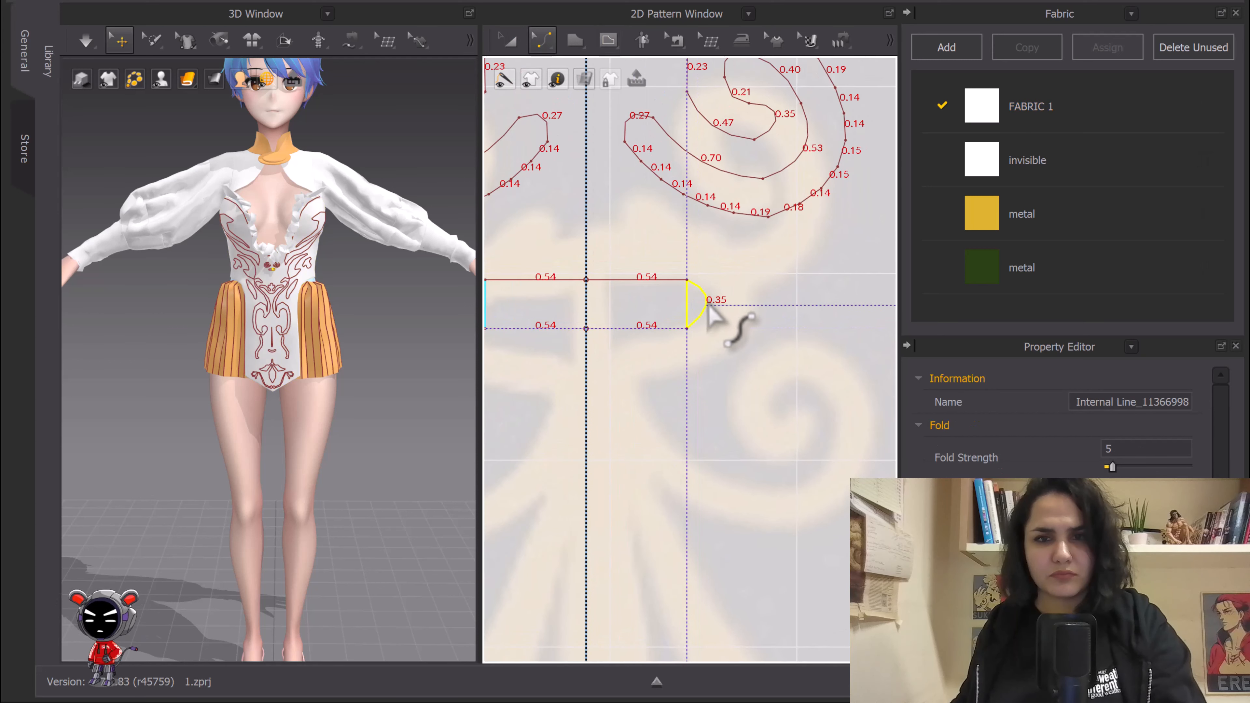
pyautogui.press('v')
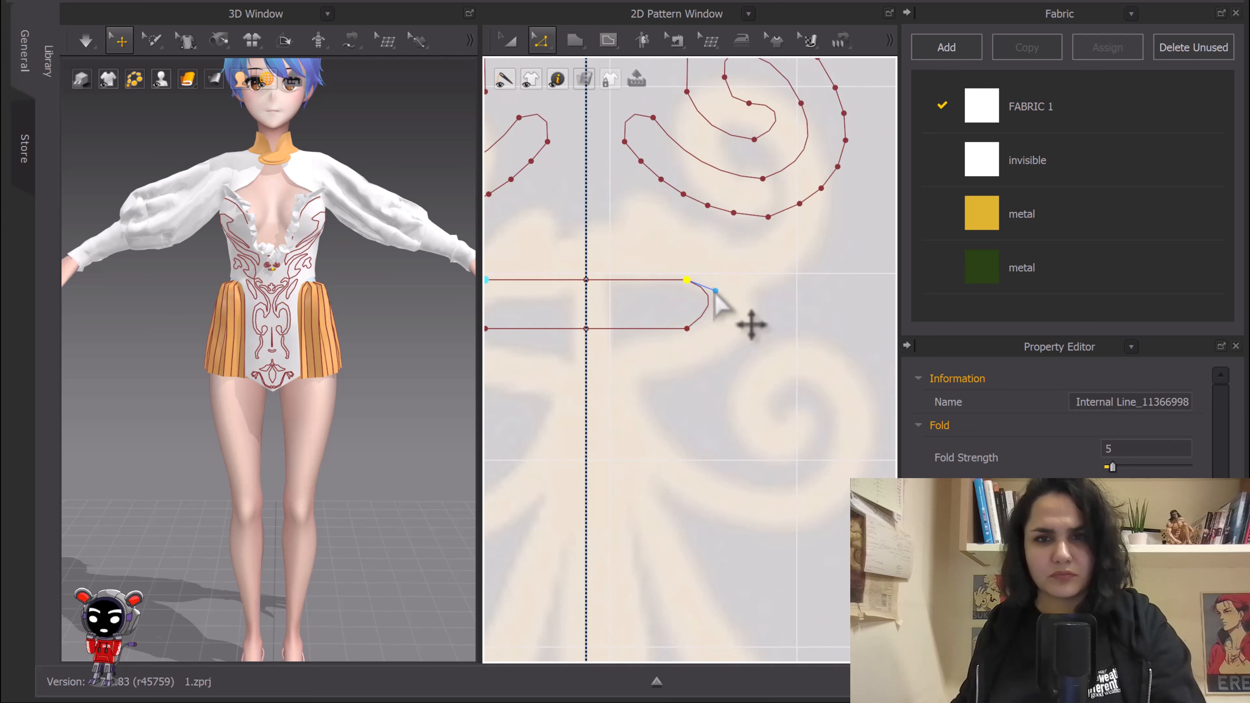
pyautogui.moveTo(715, 294); pyautogui.dragTo(717, 328)
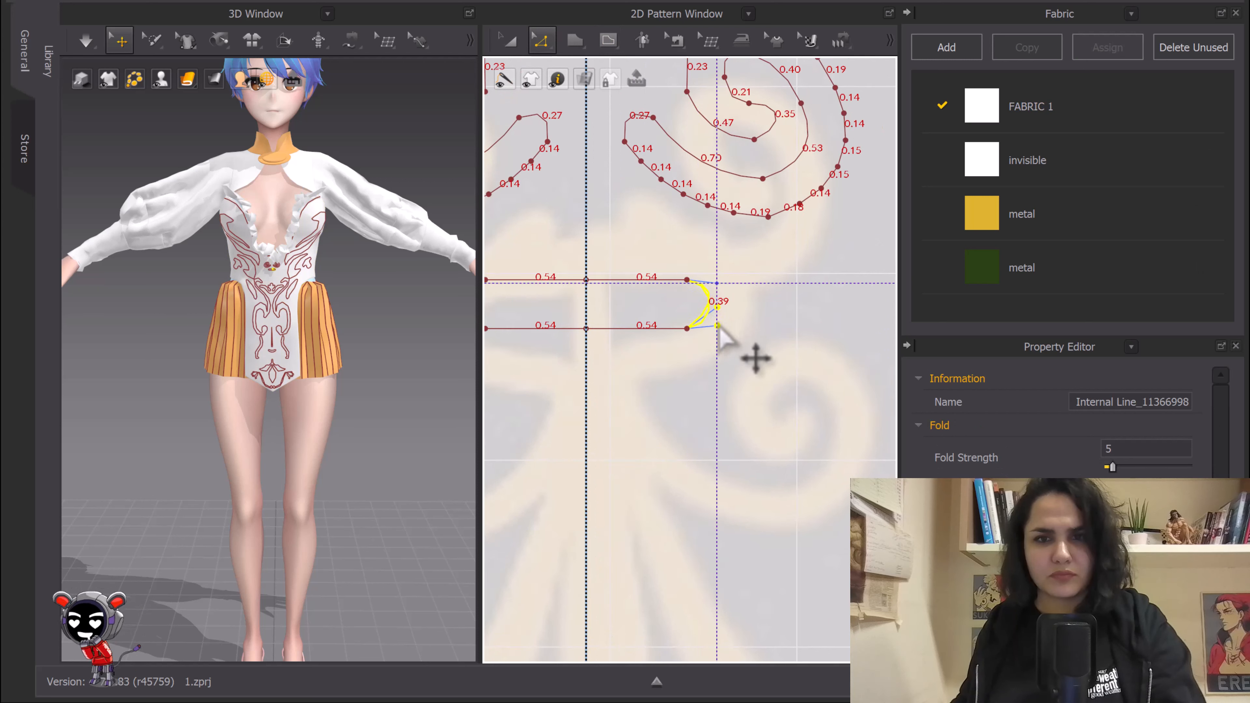
# Step: Offset the rounded bar outline outward by about 0.2 cm as an internal line
pyautogui.press('a')
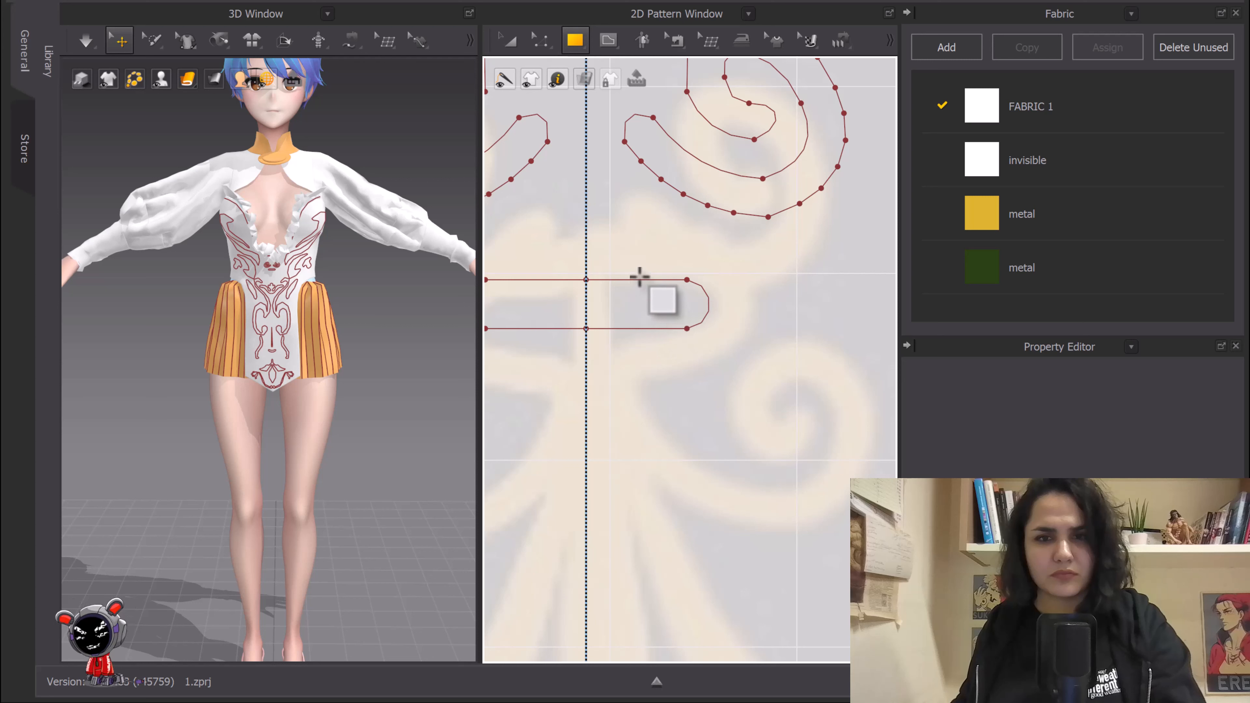
pyautogui.rightClick(639, 282)
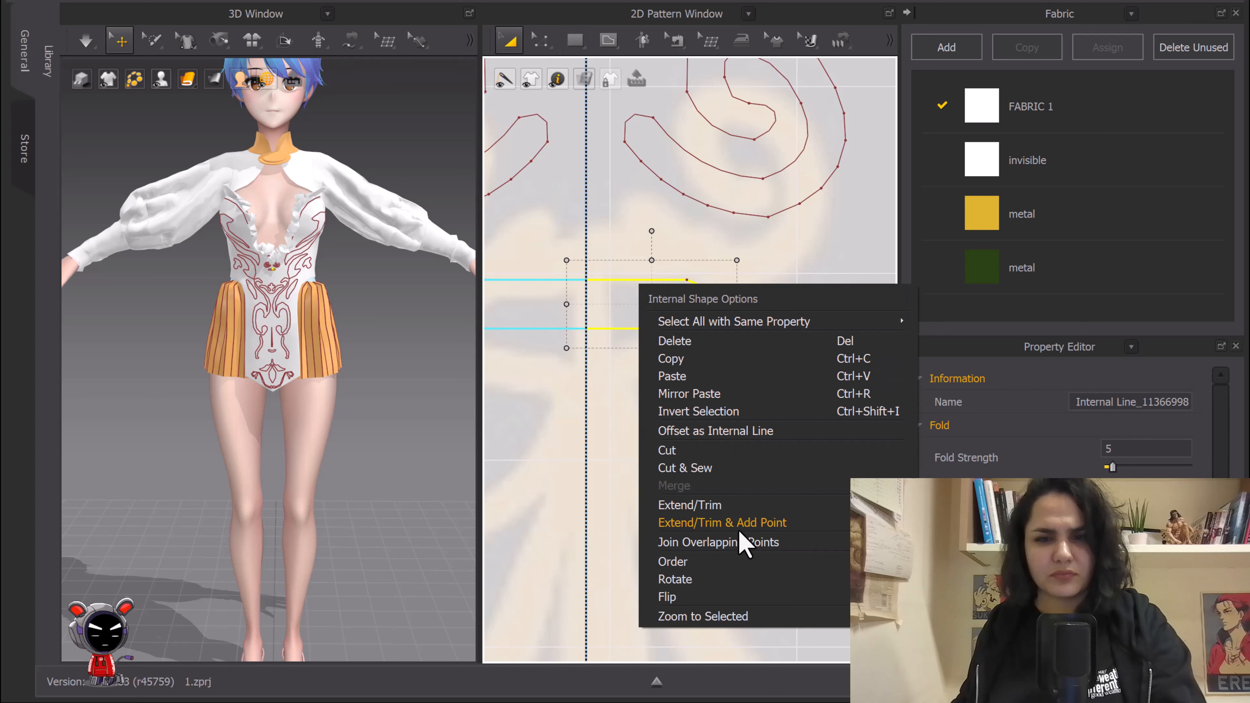
pyautogui.click(721, 431)
pyautogui.moveTo(674, 180); pyautogui.dragTo(416, 183)
pyautogui.click(328, 415)
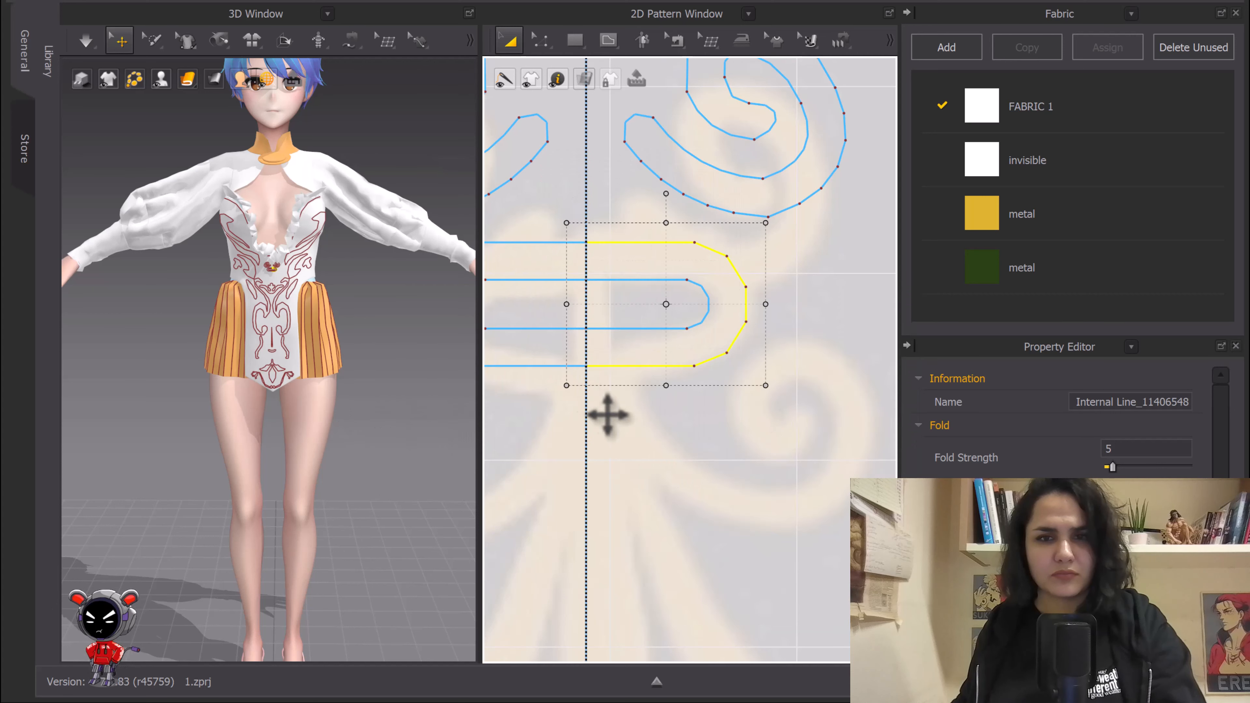
# Step: Start the lower curl's internal line at the bar's lower edge with curved segments of about 1.01 cm and 0.87 cm
pyautogui.click(645, 397)
pyautogui.moveTo(644, 396); pyautogui.dragTo(692, 301, button='right')
pyautogui.scroll(-3, 608, 449)
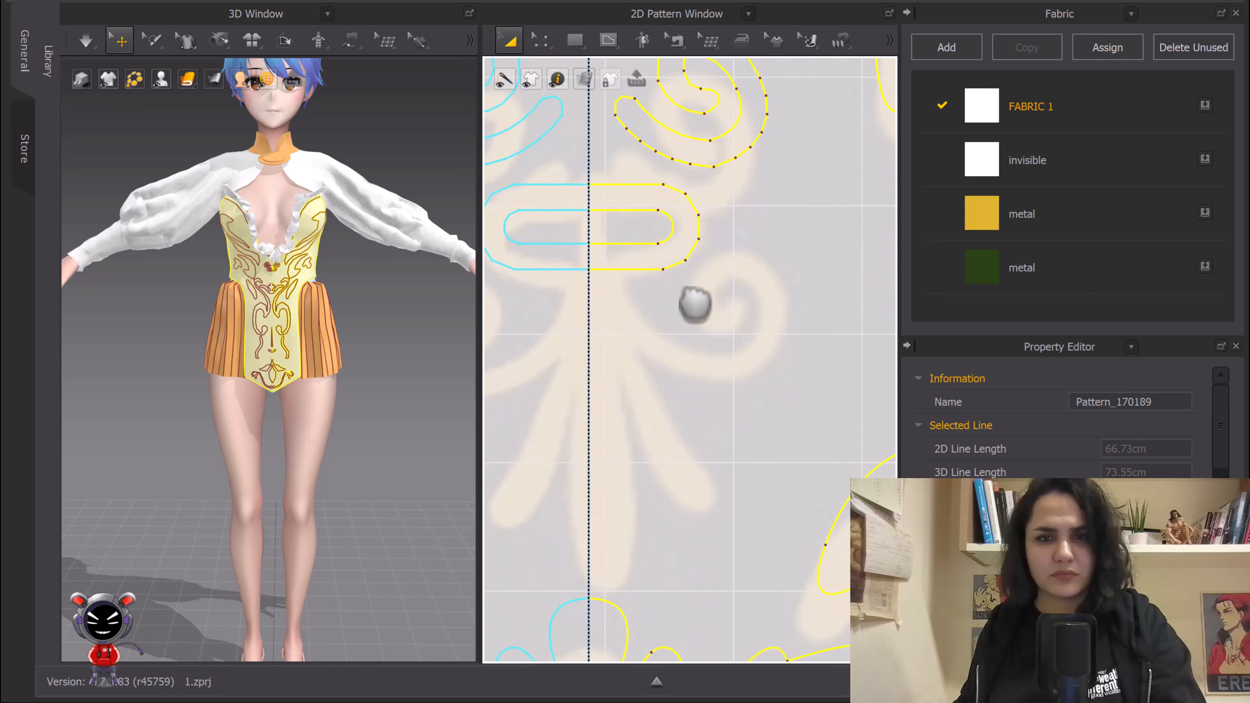
pyautogui.scroll(3, 613, 302)
pyautogui.press('h')
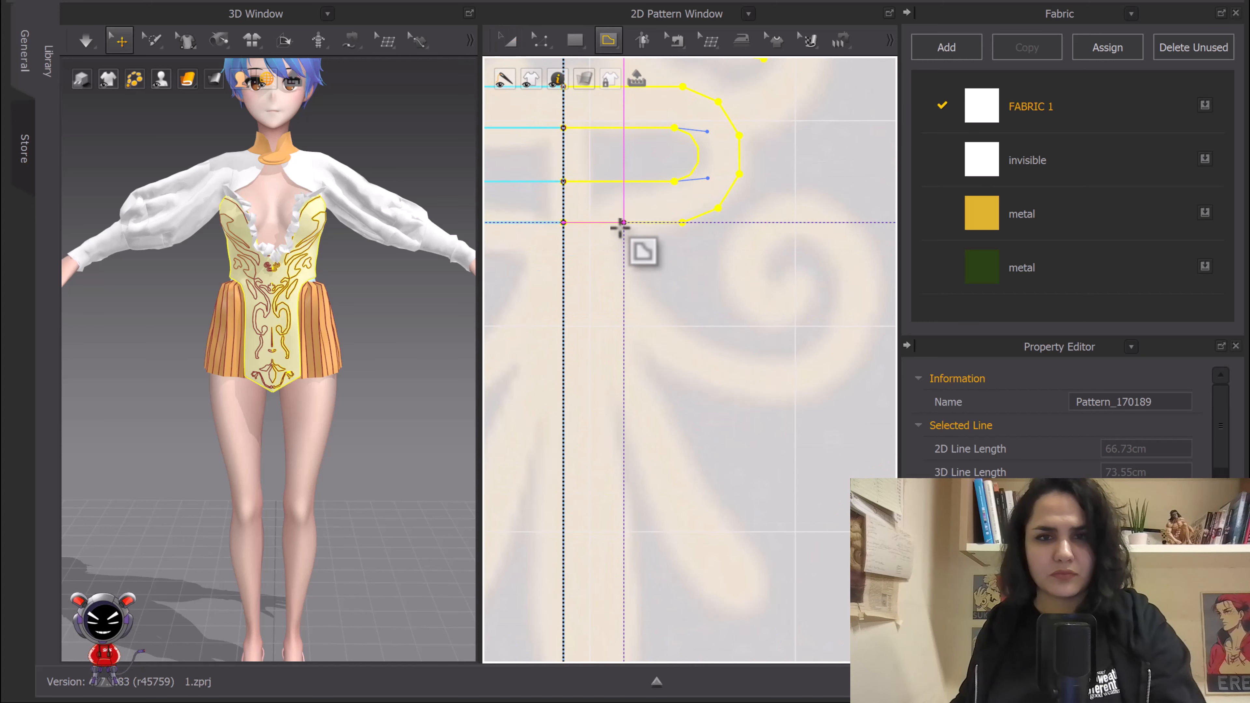
pyautogui.click(614, 223)
pyautogui.scroll(-2, 659, 337)
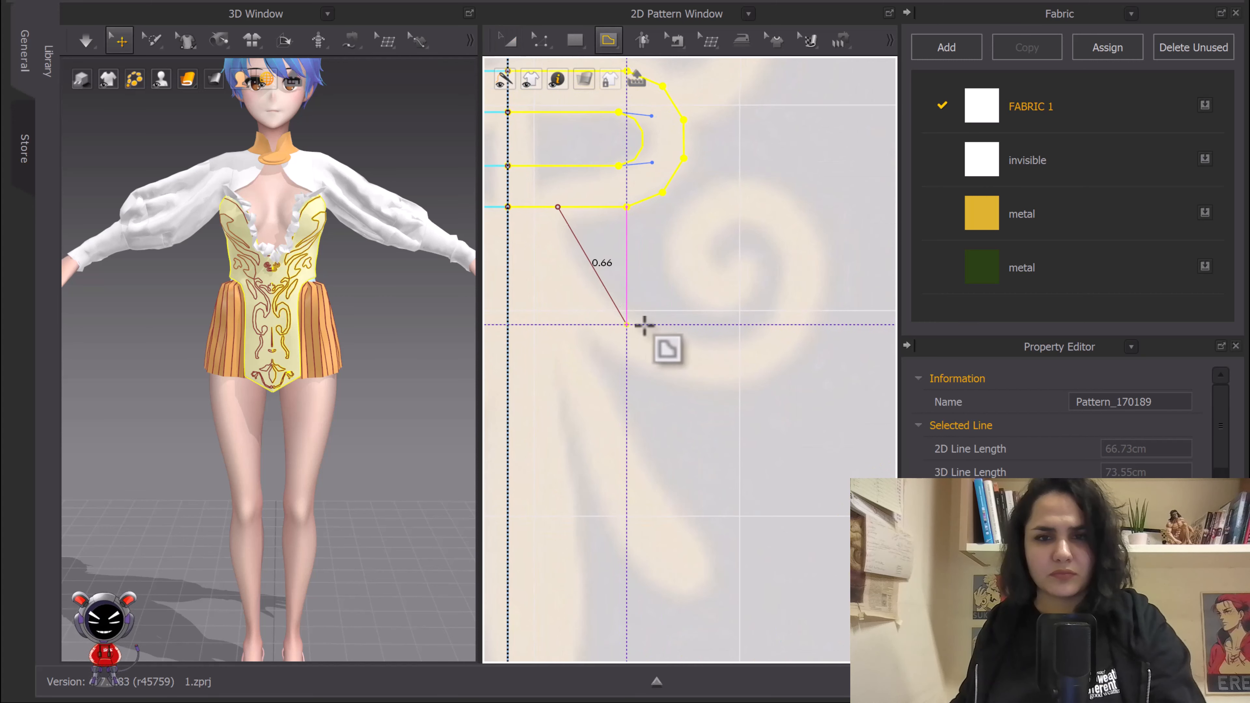
pyautogui.moveTo(687, 352); pyautogui.dragTo(786, 359)
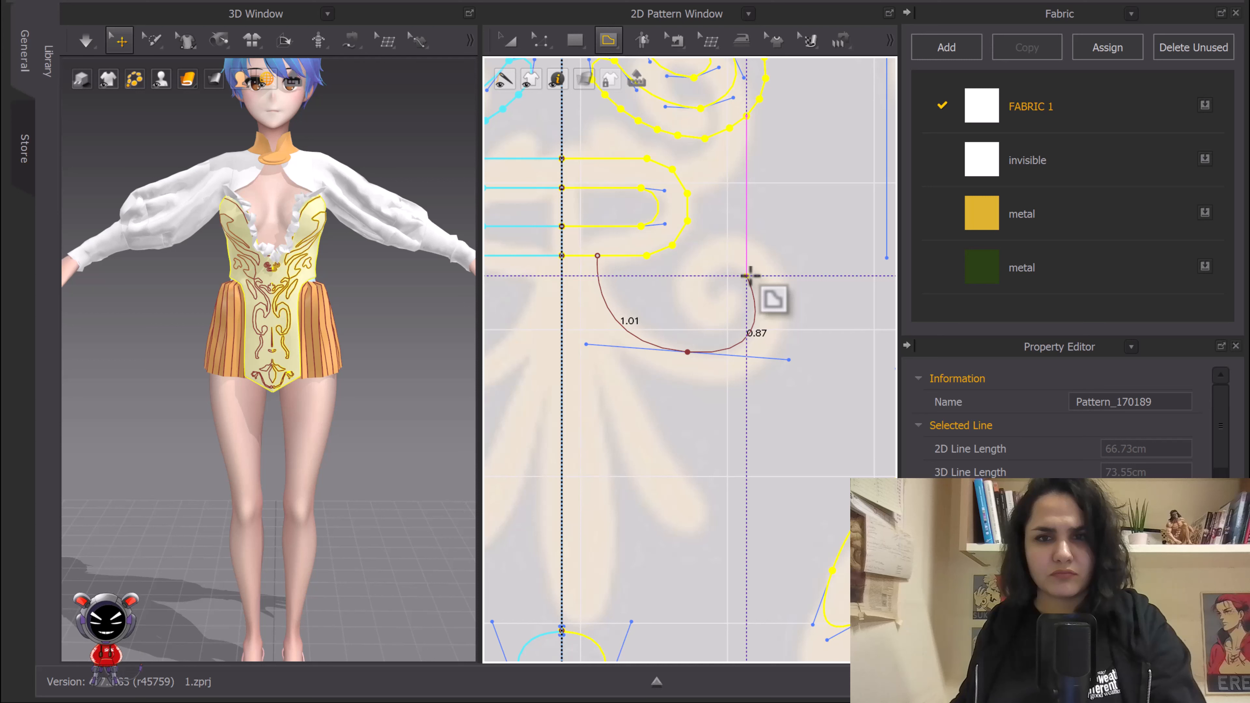
pyautogui.click(749, 275)
# Step: Finish the lower curl's line with straight inner segments of about 0.25, 0.16, 0.11 and 0.22 cm
pyautogui.scroll(2, 749, 275)
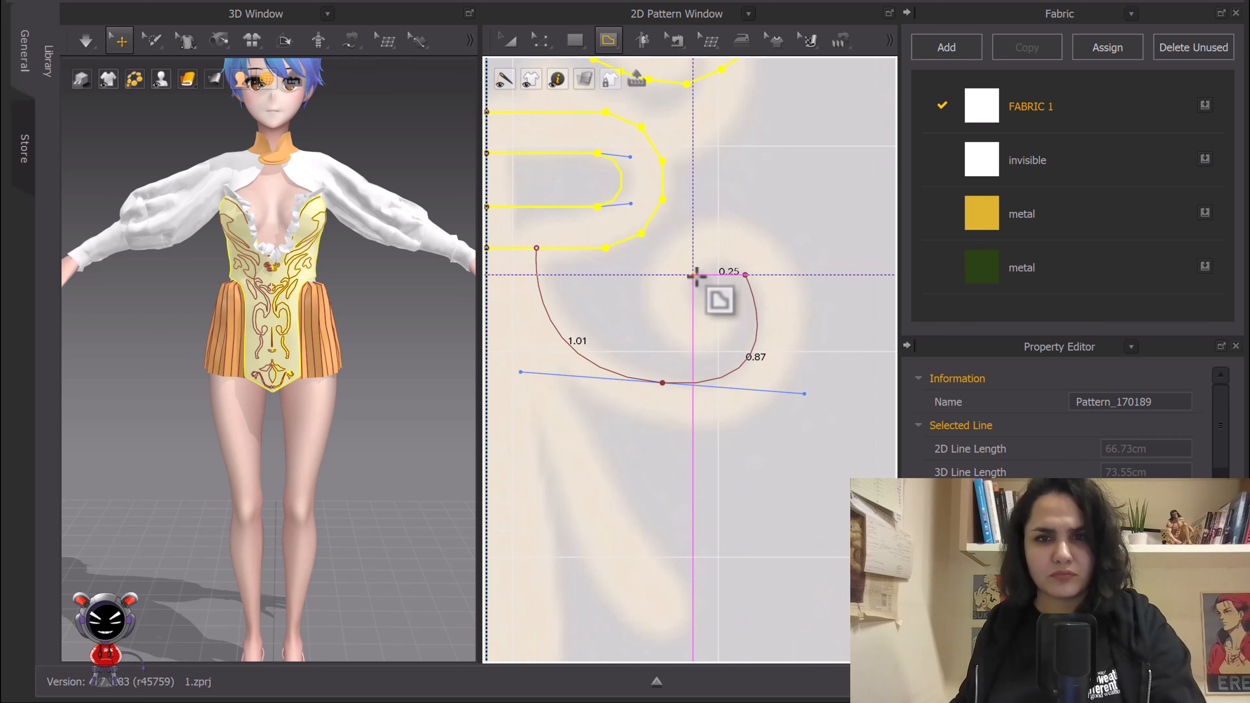
pyautogui.click(693, 274)
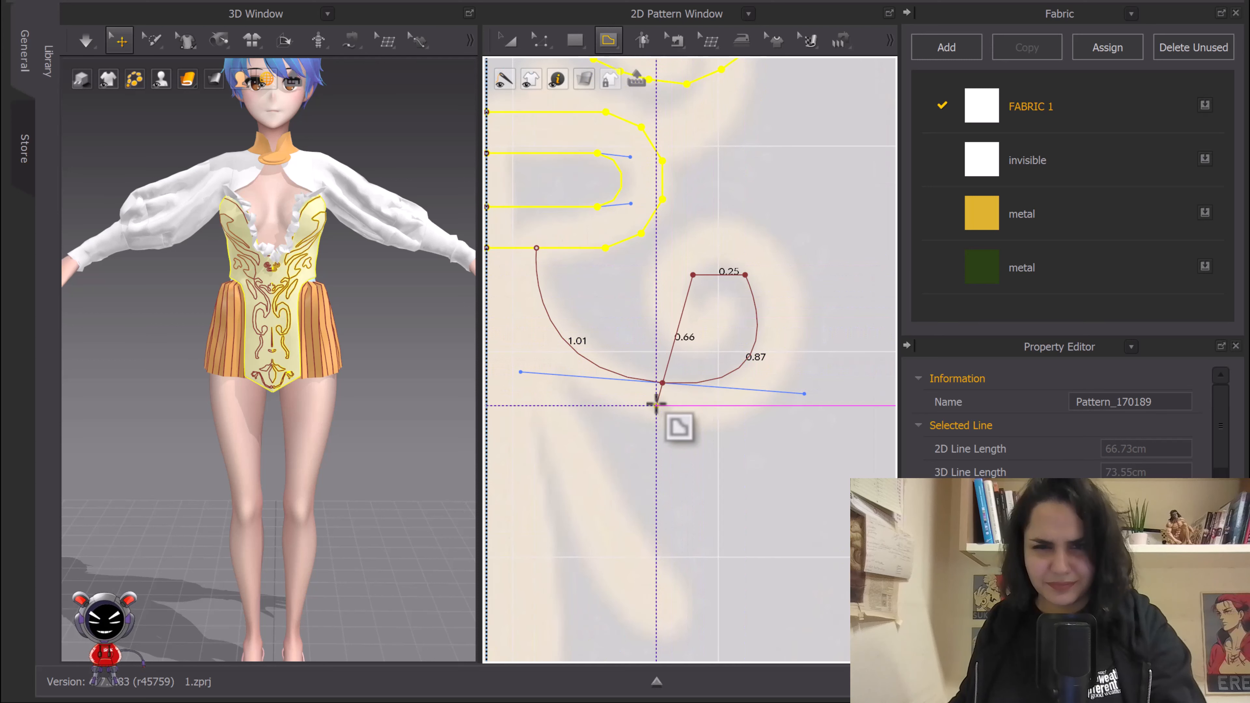
pyautogui.click(670, 354)
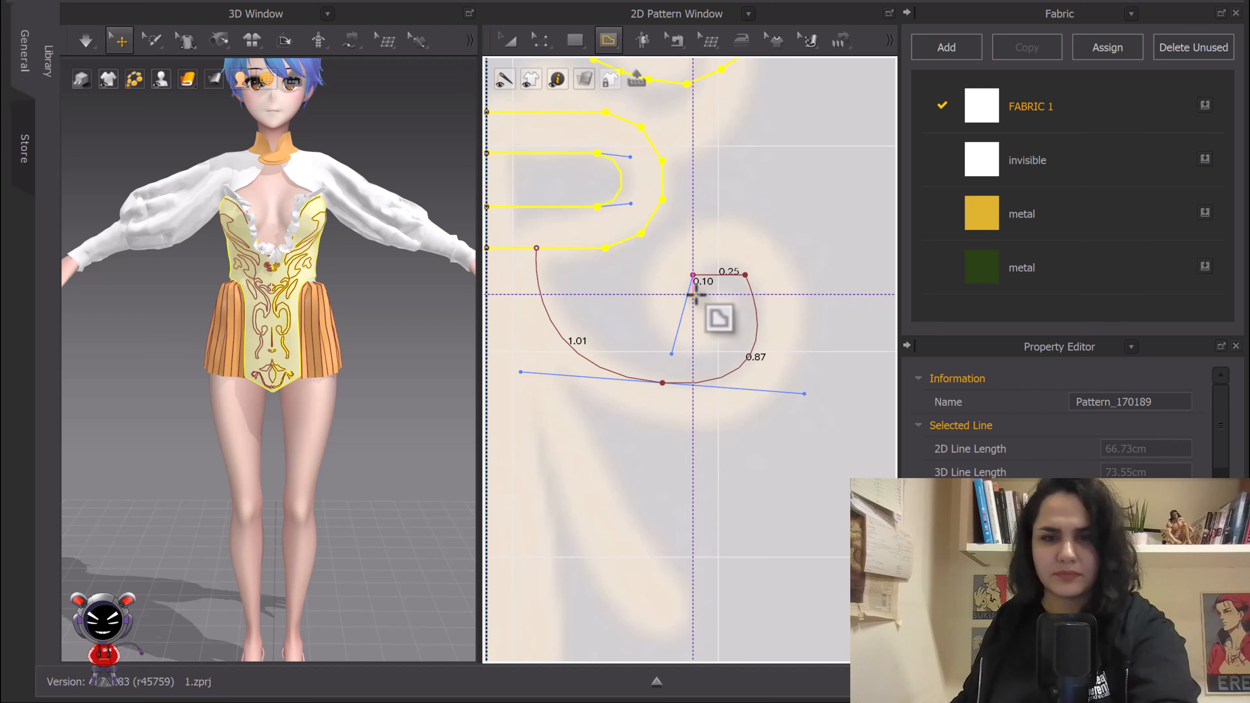
pyautogui.hotkey('ctrl', 'z')
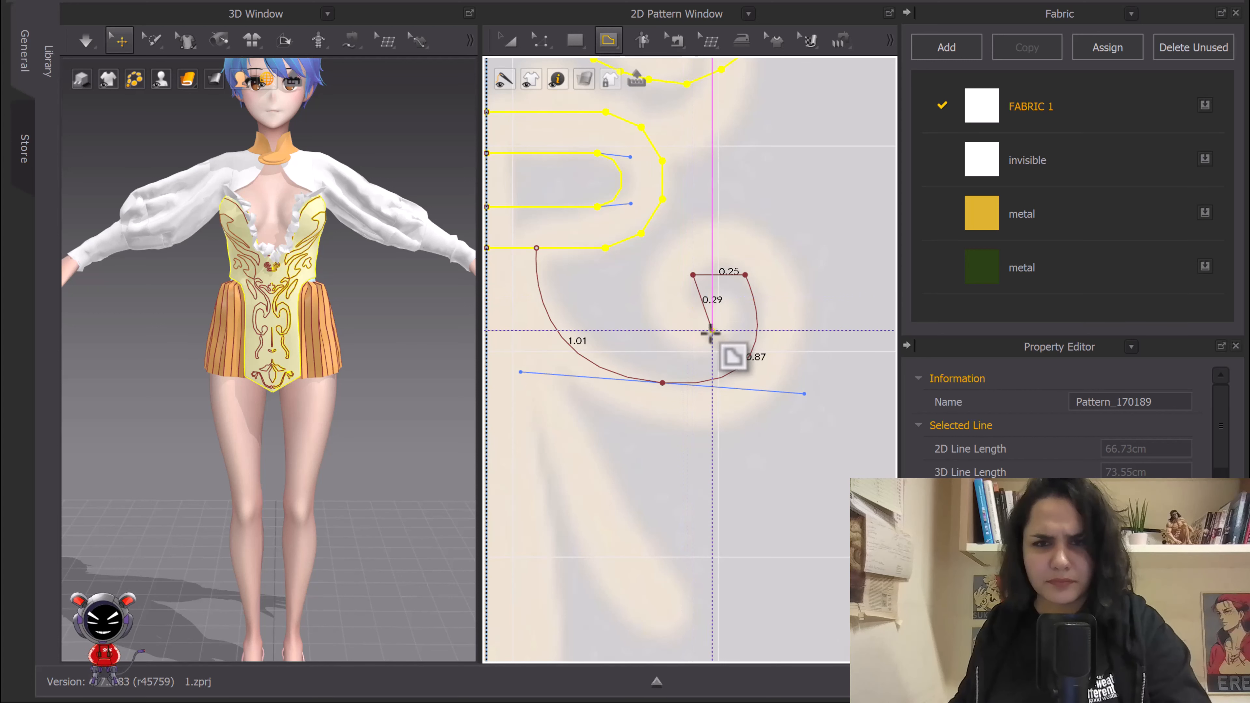
pyautogui.click(692, 307)
pyautogui.click(712, 295)
pyautogui.click(729, 338)
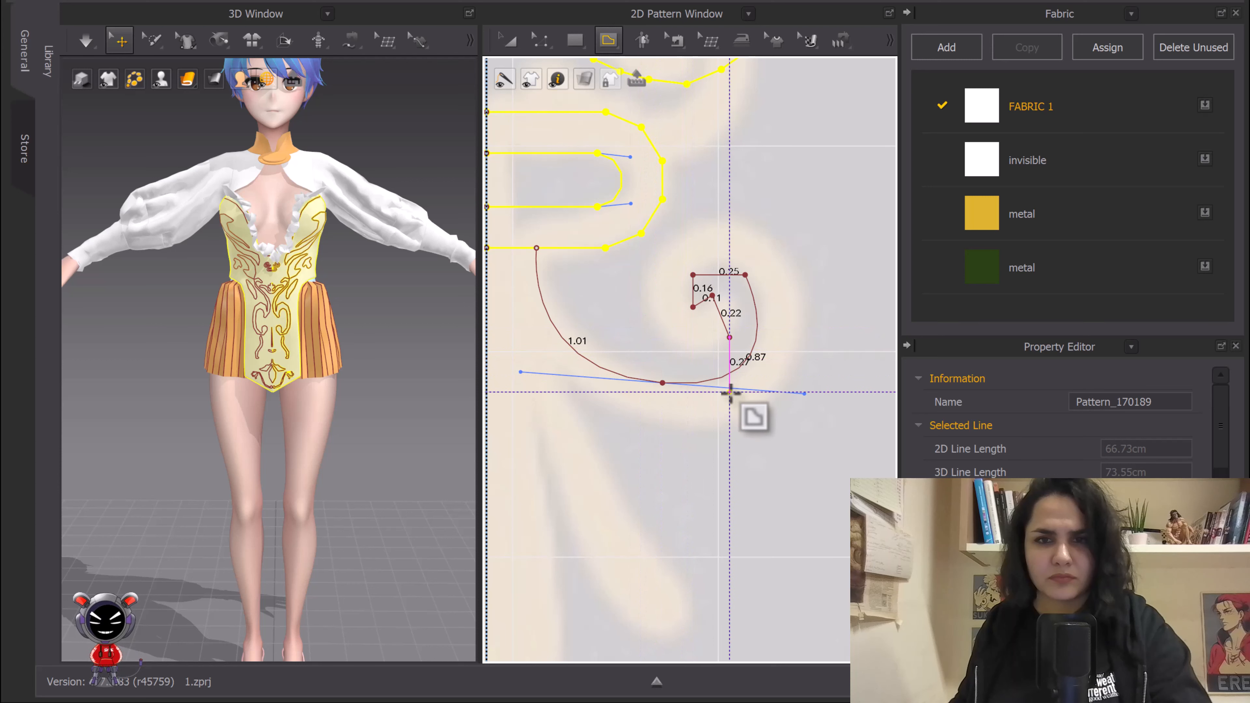
pyautogui.doubleClick(729, 338)
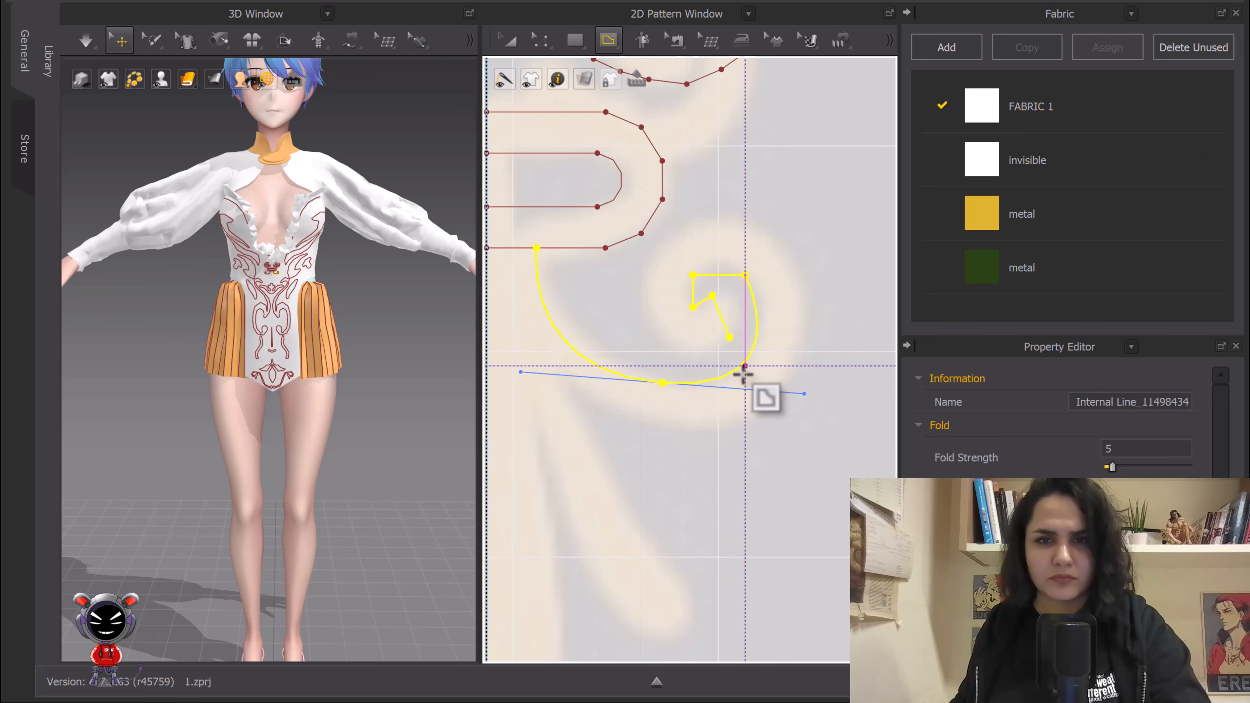
# Step: Bend the lower curl's straight inner segments to follow the spiral, including curves of about 0.14 cm, 0.19 cm and 0.28 cm
pyautogui.press('c')
pyautogui.moveTo(721, 318); pyautogui.dragTo(738, 315)
pyautogui.moveTo(702, 304); pyautogui.dragTo(707, 309)
pyautogui.moveTo(709, 307); pyautogui.dragTo(691, 310, button='middle')
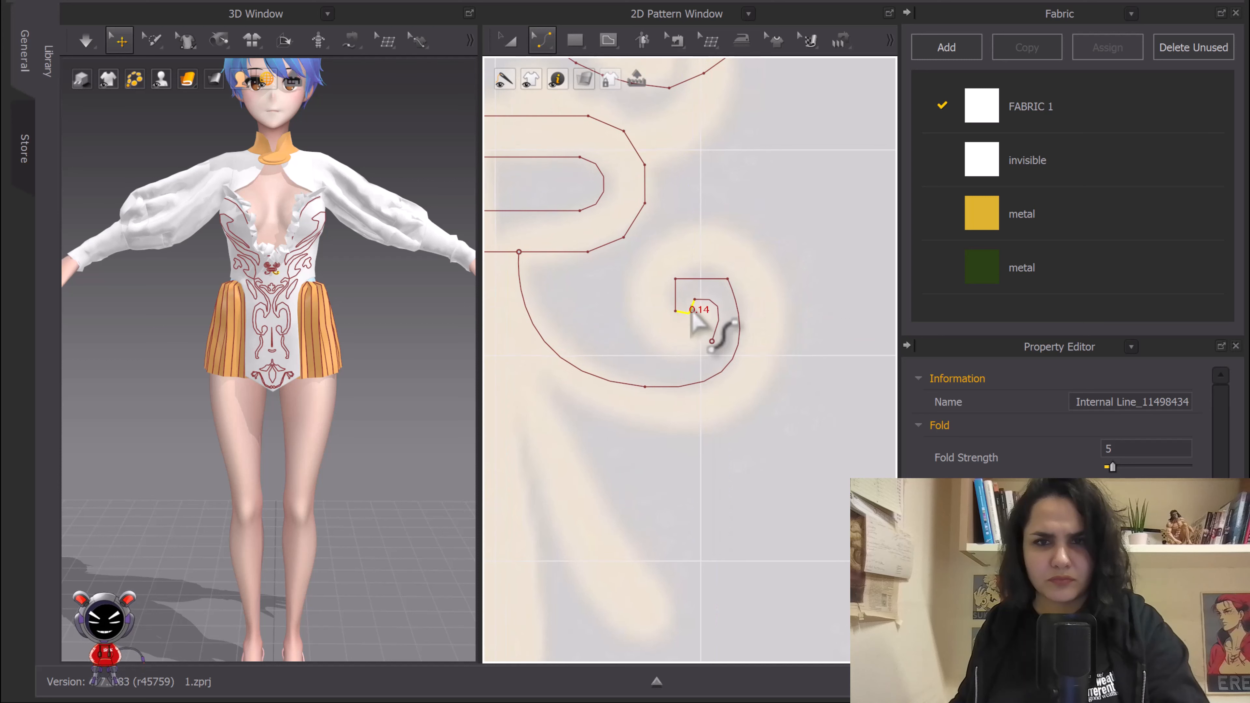
pyautogui.moveTo(676, 297); pyautogui.dragTo(701, 273)
pyautogui.scroll(-3, 738, 310)
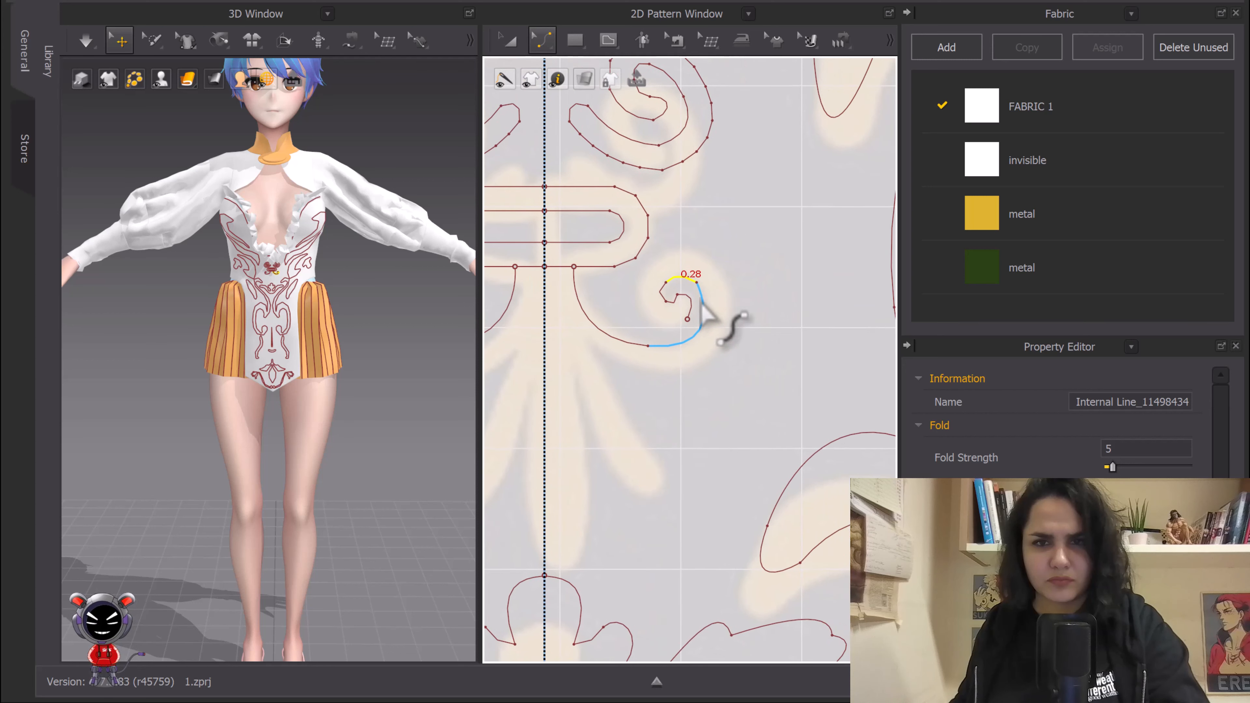
pyautogui.press('v')
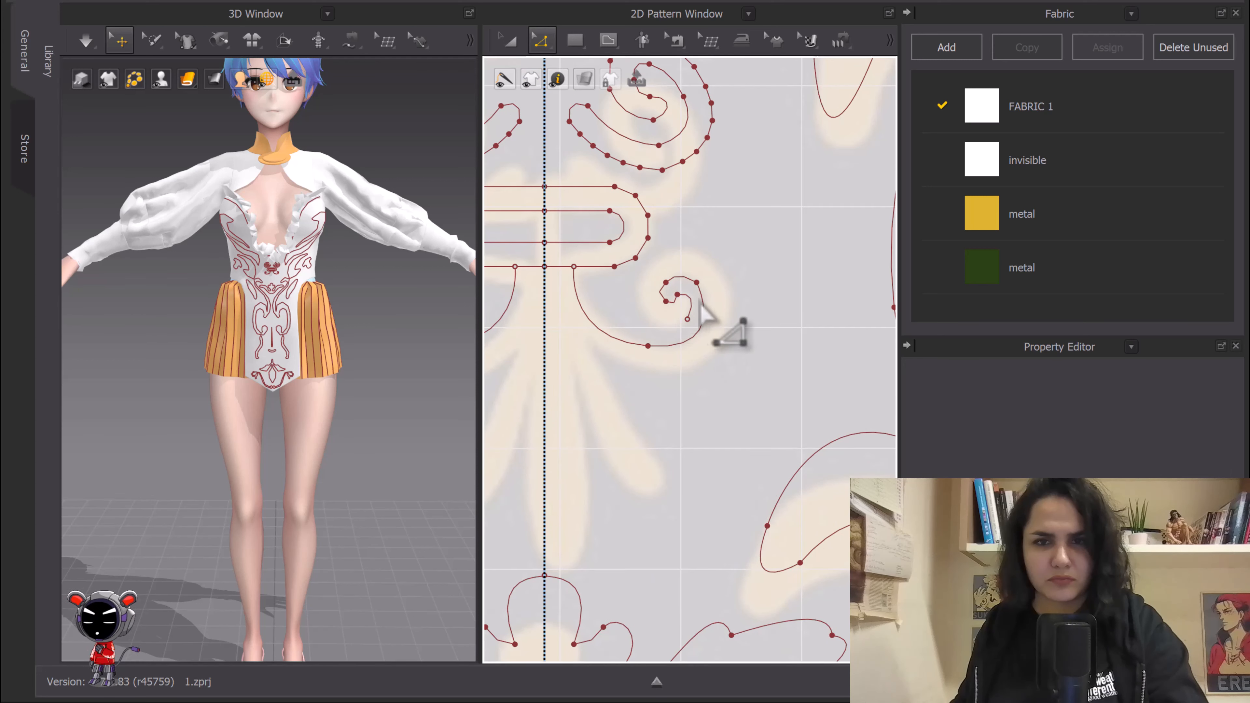
pyautogui.scroll(2, 695, 301)
pyautogui.click(703, 315)
pyautogui.keyDown('shift'); pyautogui.click(688, 274); pyautogui.keyUp('shift')
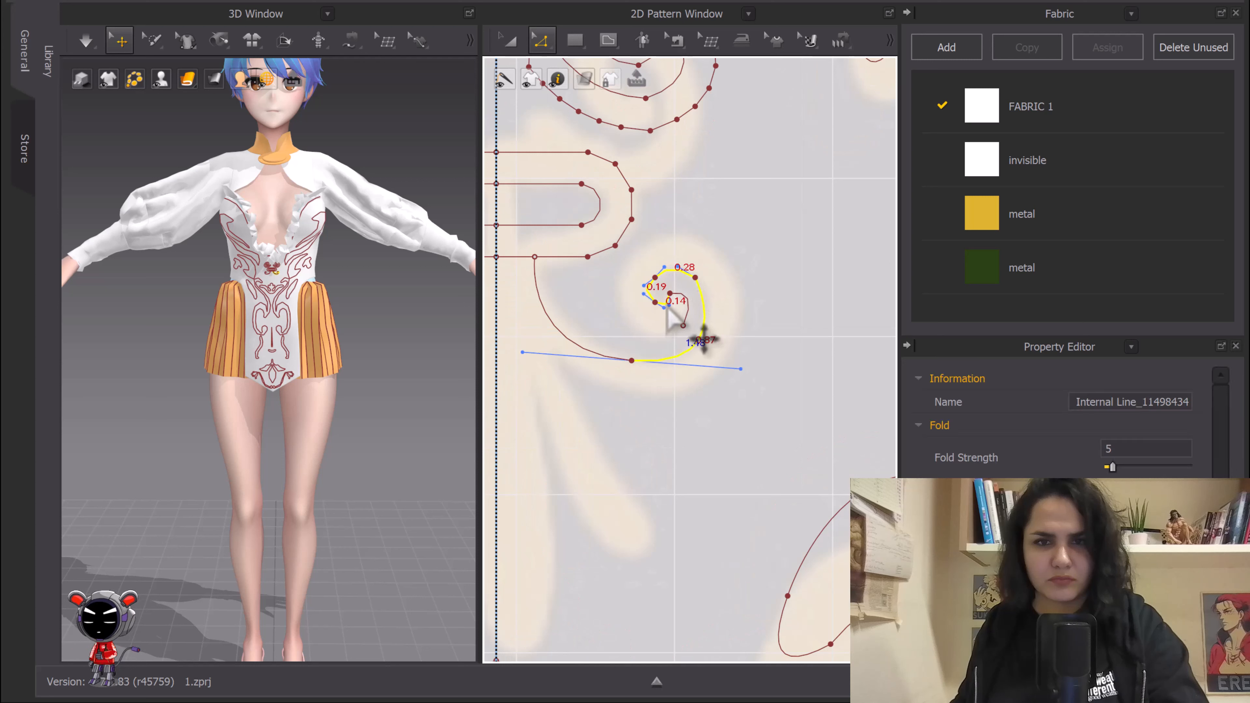
pyautogui.rightClick(667, 304)
pyautogui.click(695, 399)
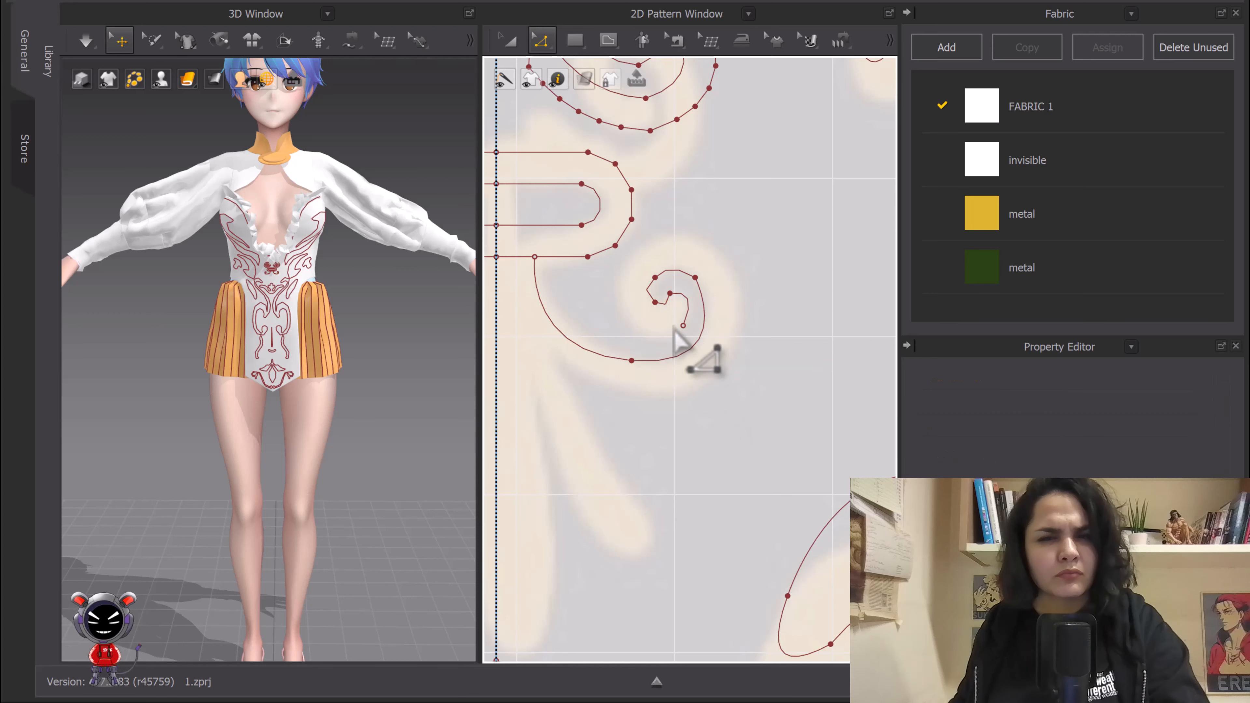
# Step: Offset the lower curl's outer segments, from the bar to the inner hook, as one internal line at 0.20 cm
pyautogui.click(668, 302)
pyautogui.keyDown('shift'); pyautogui.click(650, 290); pyautogui.keyUp('shift')
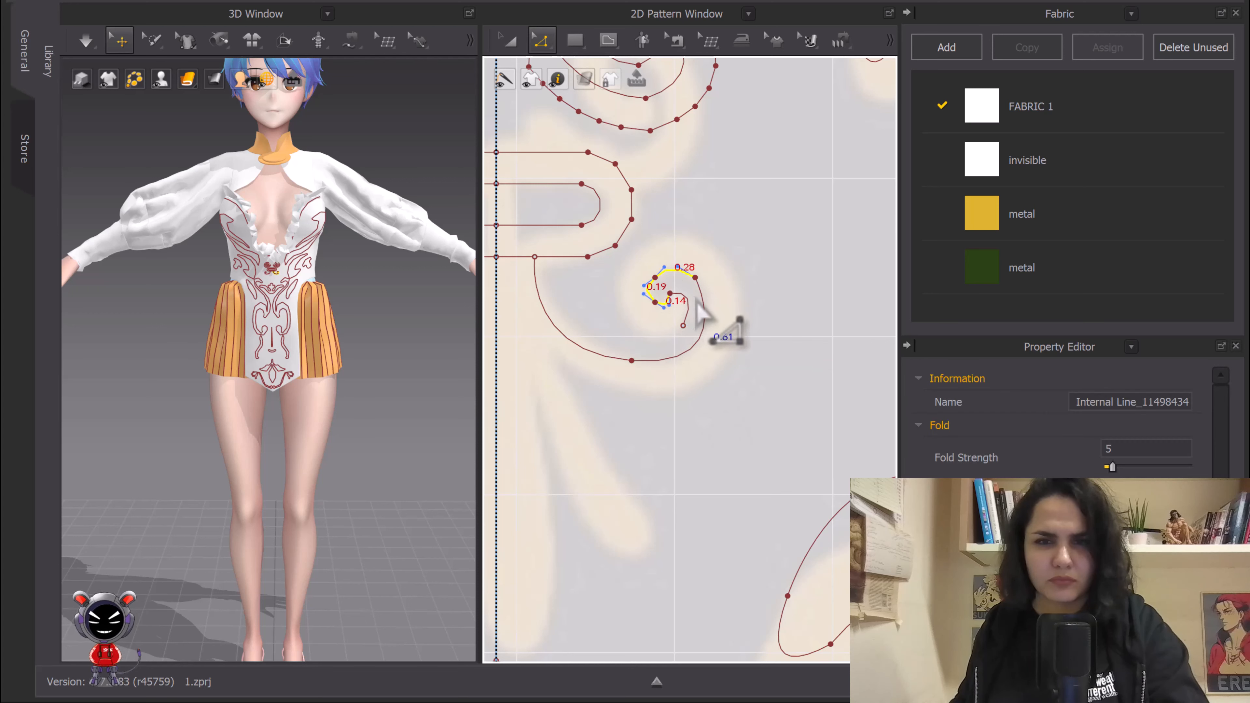
pyautogui.keyDown('shift'); pyautogui.click(700, 312); pyautogui.keyUp('shift')
pyautogui.keyDown('shift'); pyautogui.click(590, 347); pyautogui.keyUp('shift')
pyautogui.rightClick(590, 346)
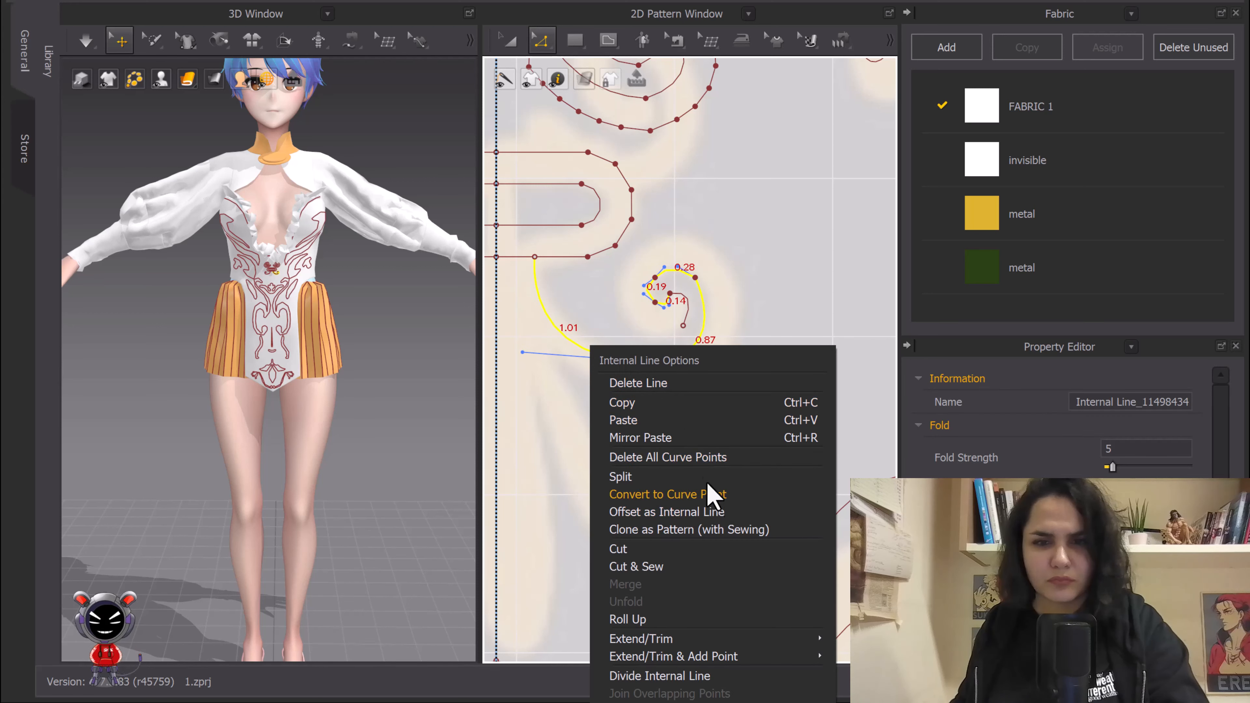
pyautogui.click(704, 512)
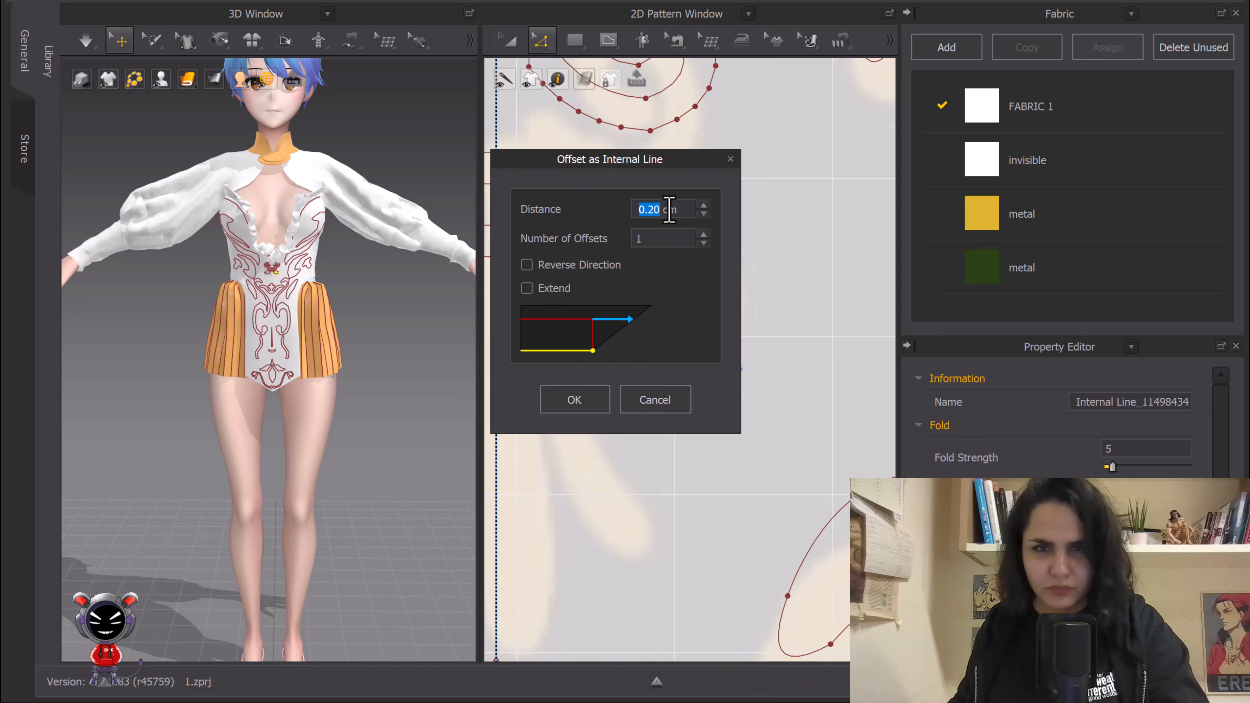
pyautogui.moveTo(630, 172); pyautogui.dragTo(389, 179)
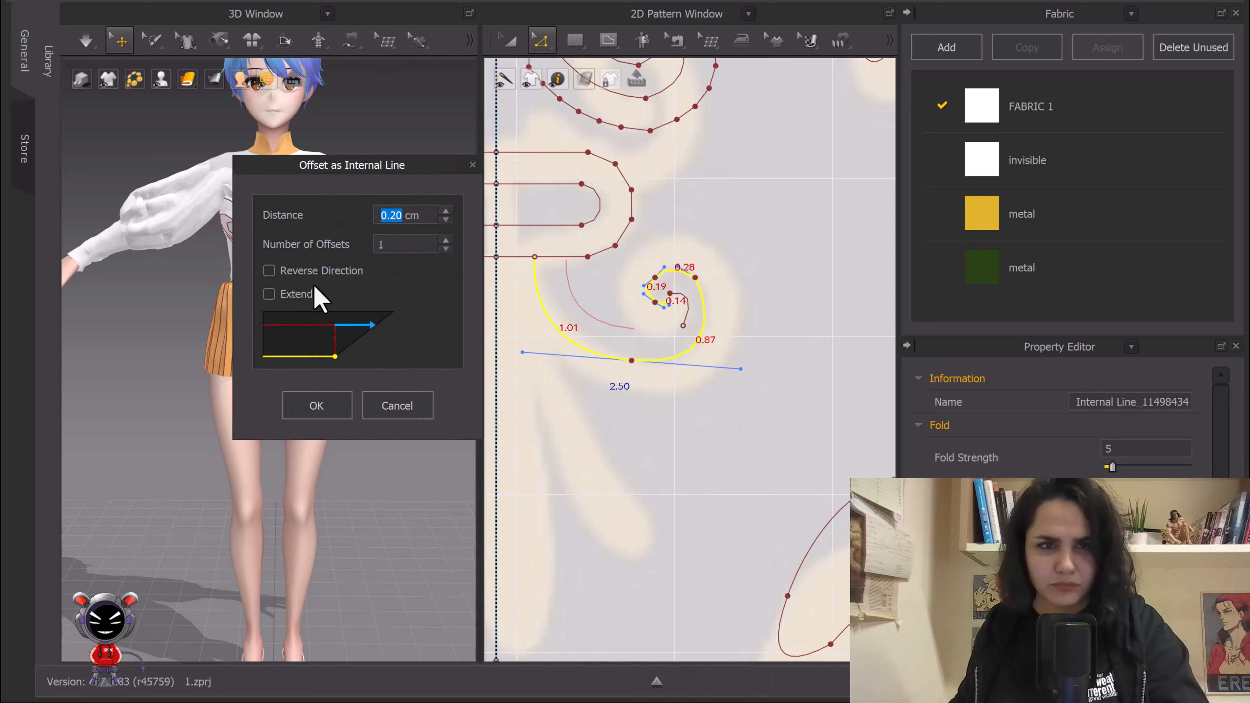
pyautogui.click(317, 405)
# Step: Nudge the offset line's inner end inward and connect it to the spiral's inner end with straight segments of about 0.28 and 0.26 cm
pyautogui.scroll(2, 610, 327)
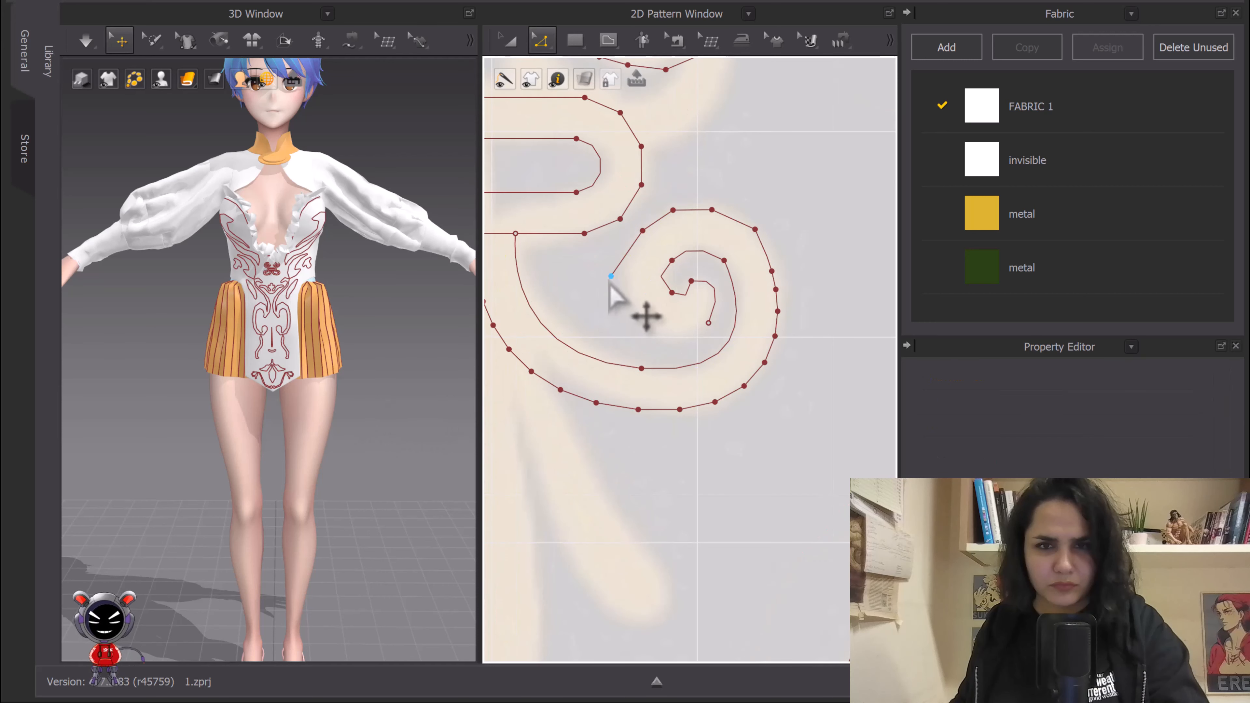
pyautogui.moveTo(610, 276); pyautogui.dragTo(625, 276)
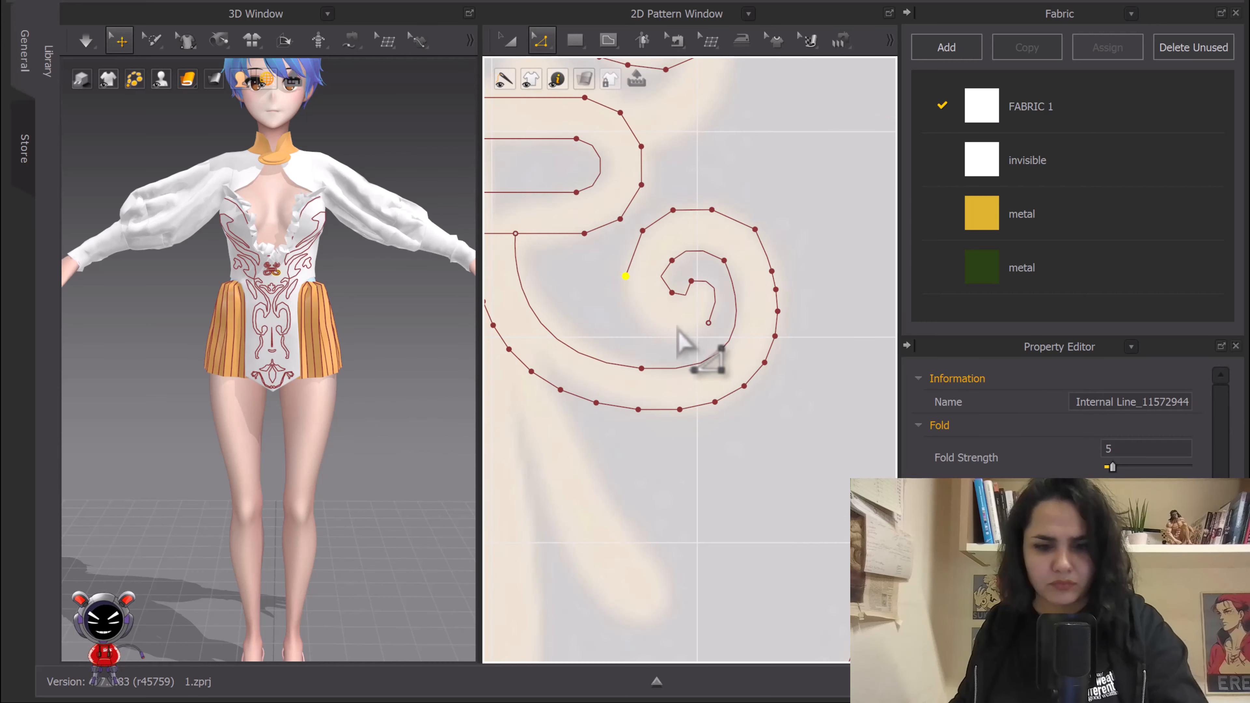
pyautogui.press('g')
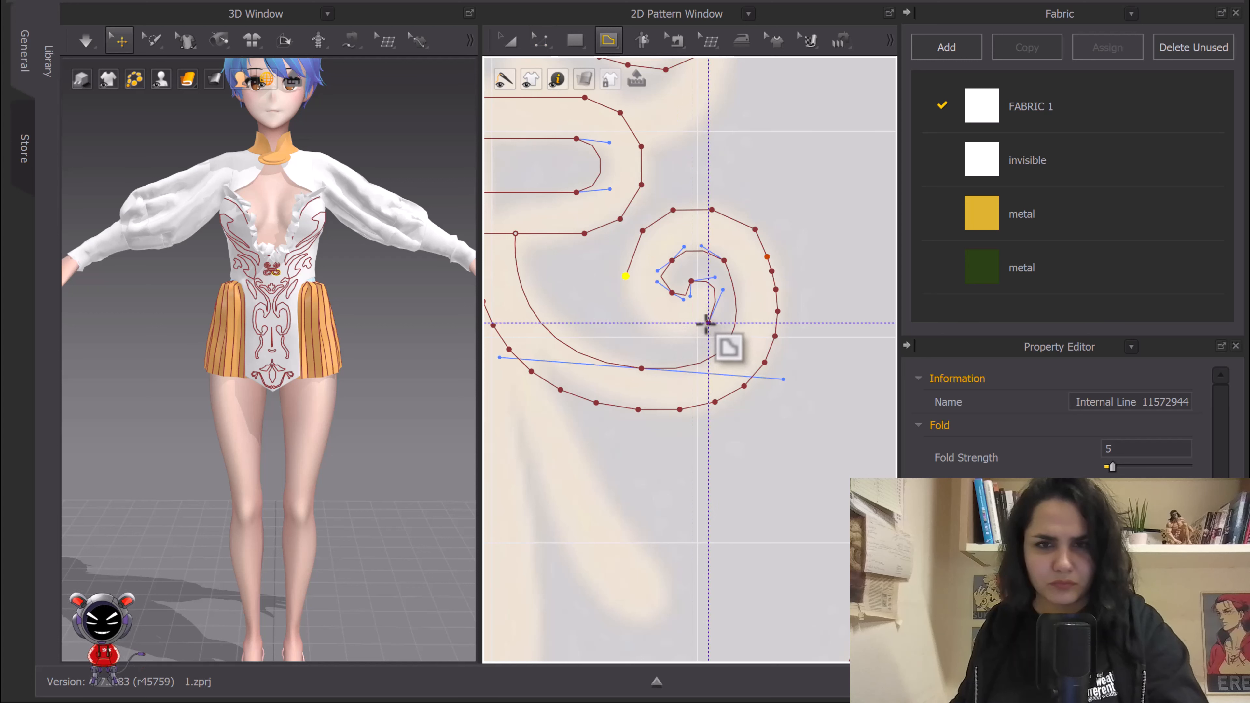
pyautogui.click(706, 322)
pyautogui.click(650, 323)
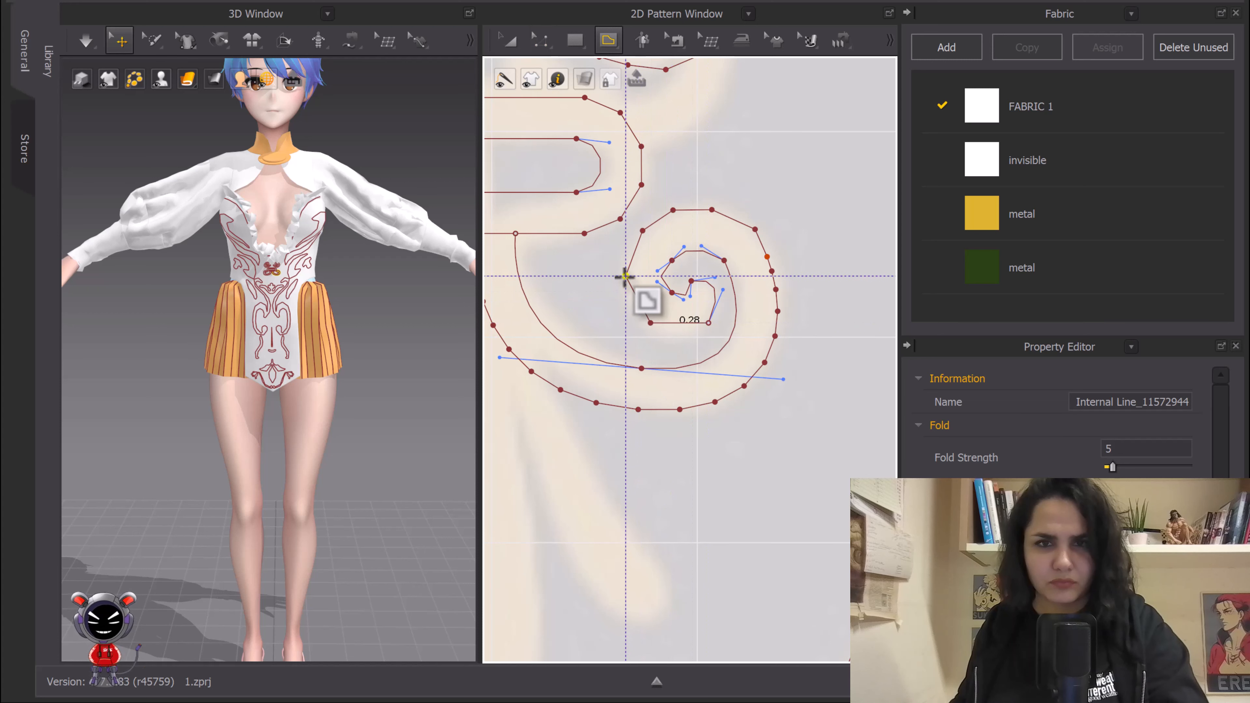
pyautogui.click(626, 275)
pyautogui.doubleClick(626, 276)
# Step: Bend the two straight connecting segments so the curl's inner end is rounded, with the lower one about 0.30 cm
pyautogui.press('c')
pyautogui.moveTo(638, 293); pyautogui.dragTo(631, 303)
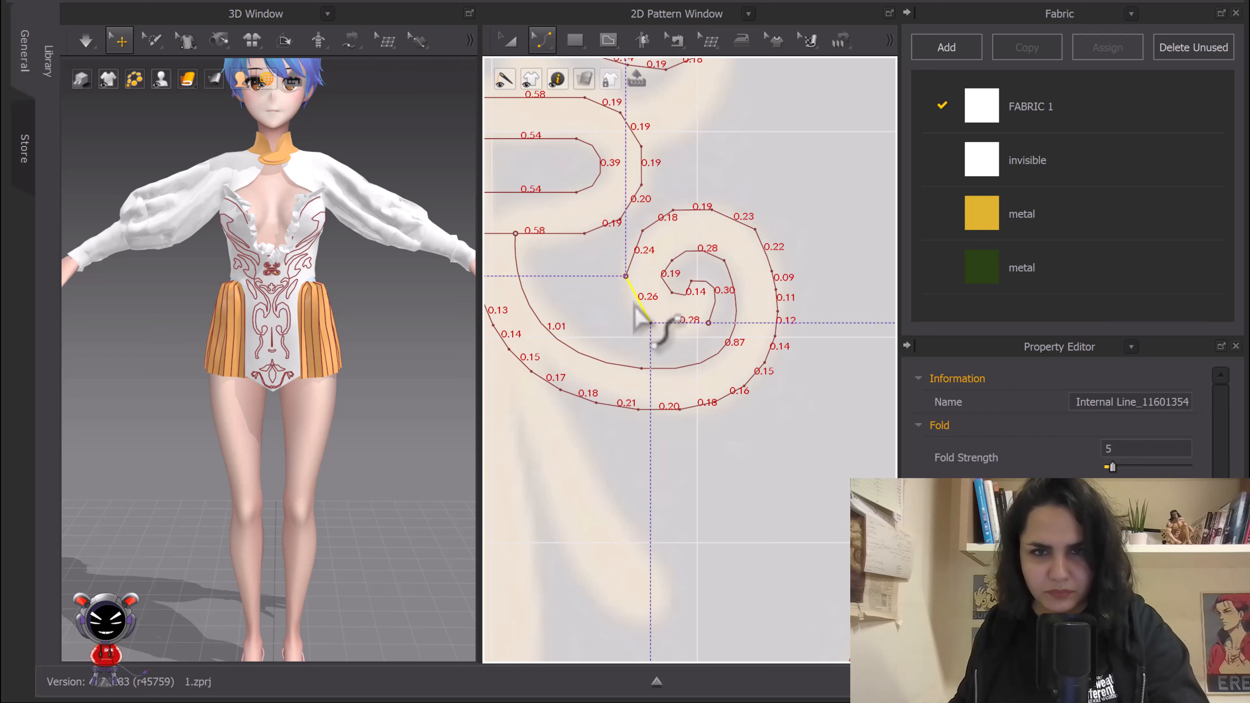
pyautogui.moveTo(633, 302); pyautogui.dragTo(672, 337)
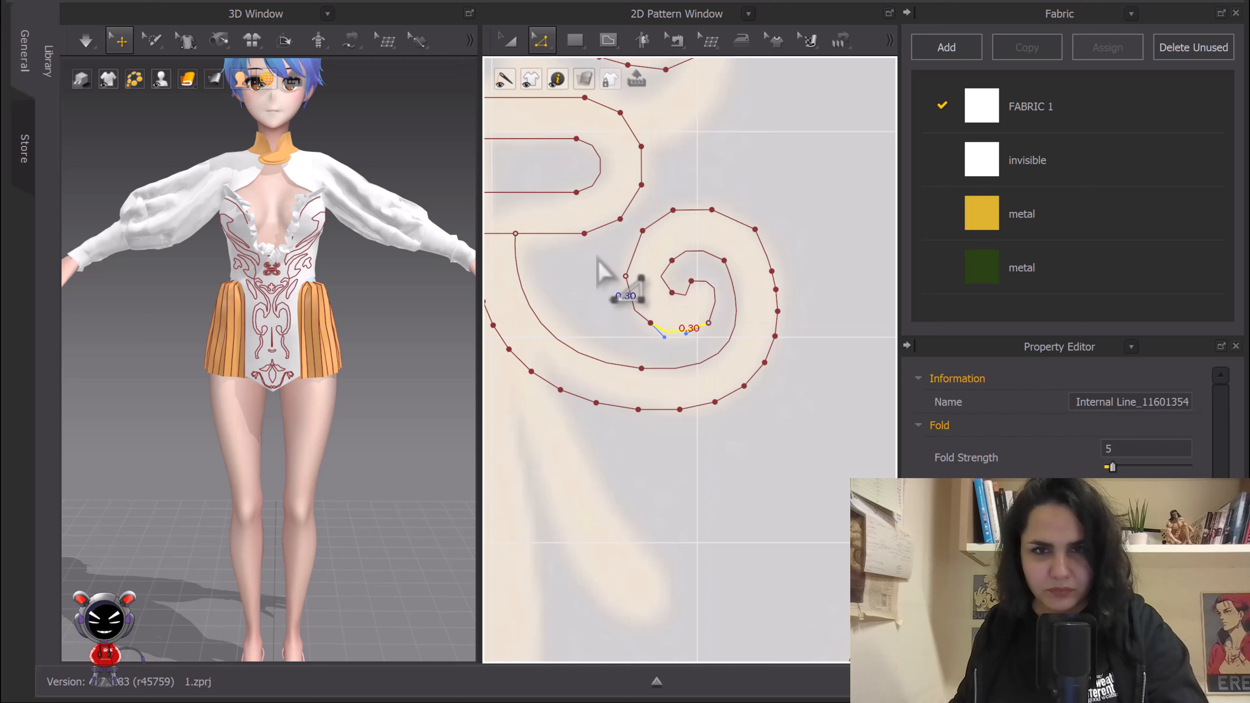
# Step: Join the overlapping points at both ends of the curl's connecting segments
pyautogui.rightClick(625, 277)
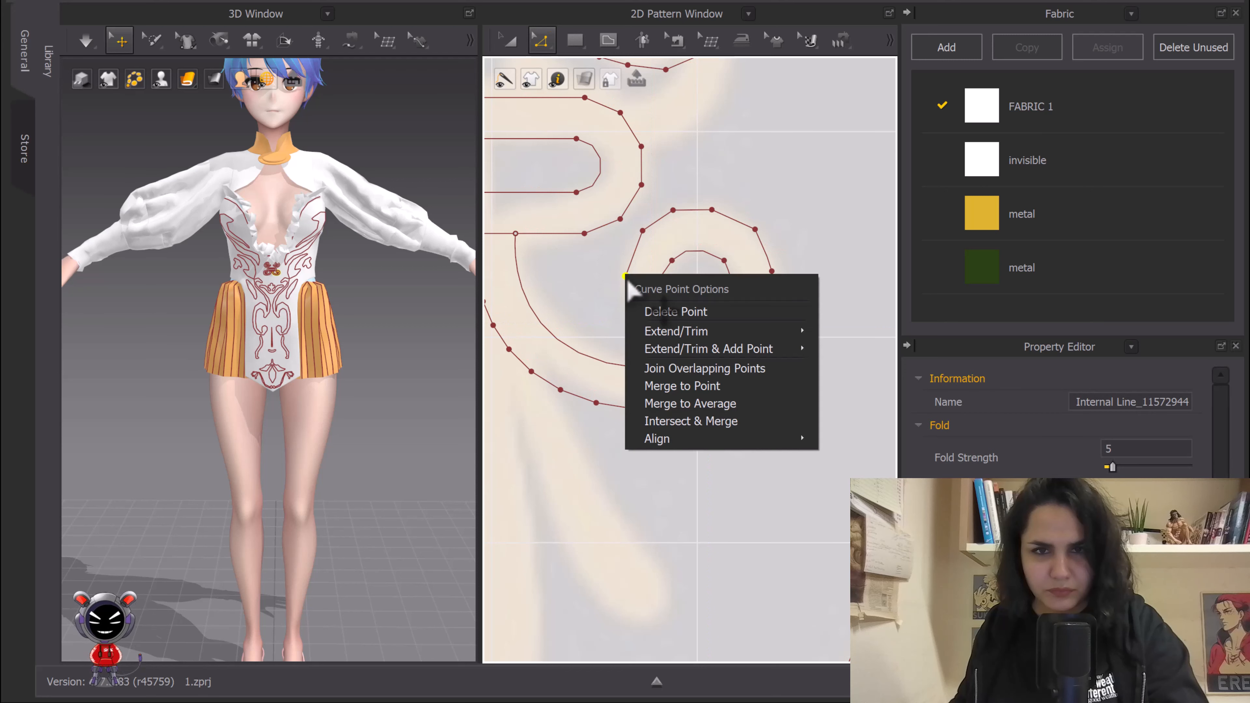
pyautogui.click(684, 369)
pyautogui.moveTo(620, 350); pyautogui.dragTo(637, 352, button='middle')
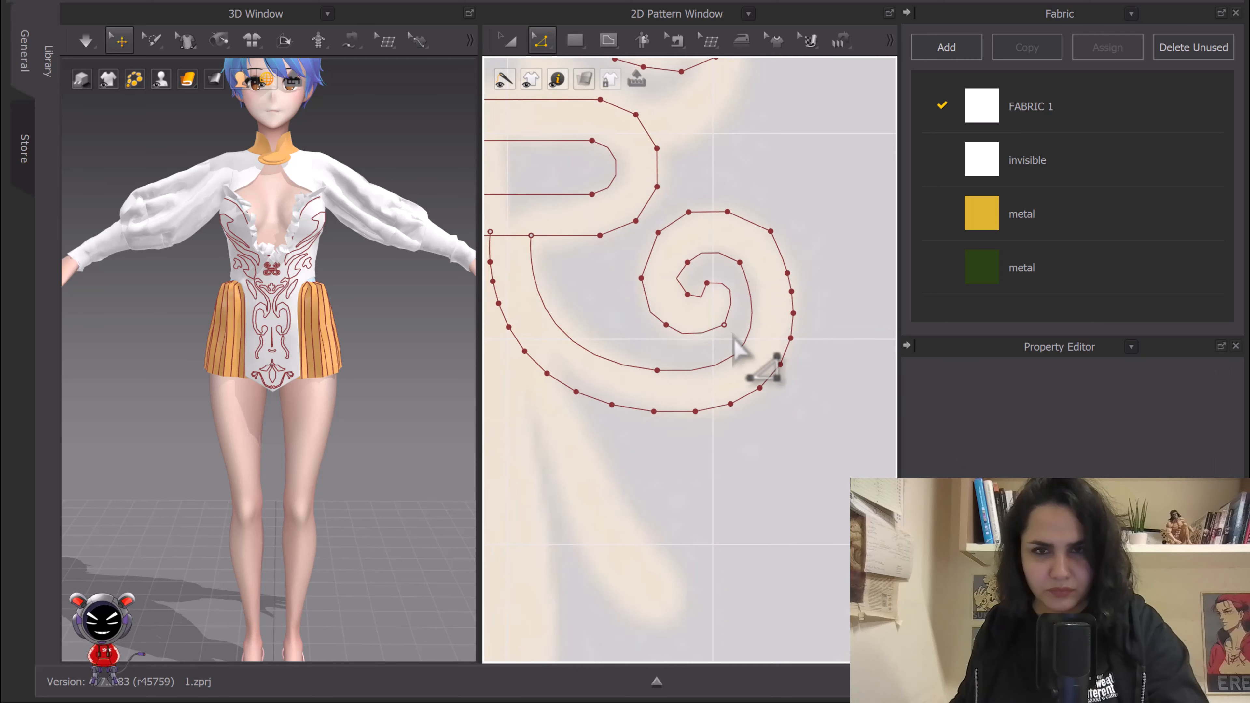
pyautogui.click(723, 326)
pyautogui.rightClick(723, 325)
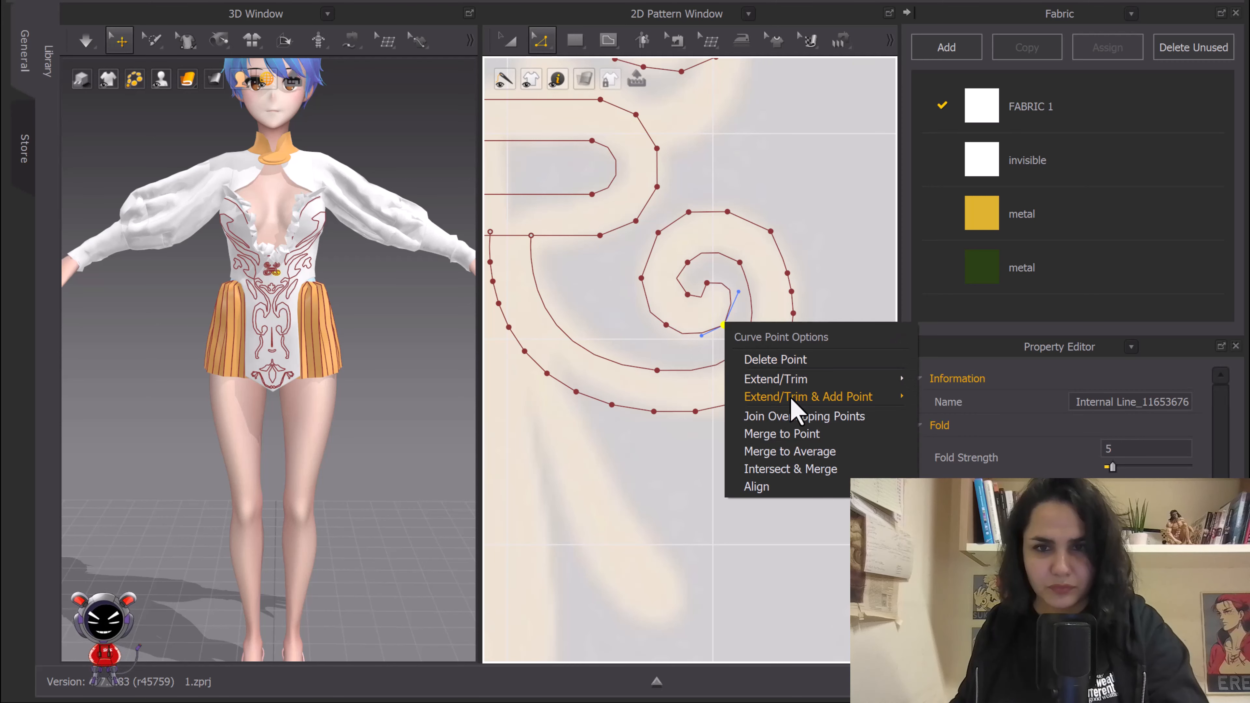
pyautogui.click(802, 416)
# Step: Pull the upper end of the curl's outer line down to just below the bar's lower edge
pyautogui.scroll(-1, 682, 385)
pyautogui.moveTo(662, 381); pyautogui.dragTo(768, 378, button='middle')
pyautogui.scroll(1, 631, 261)
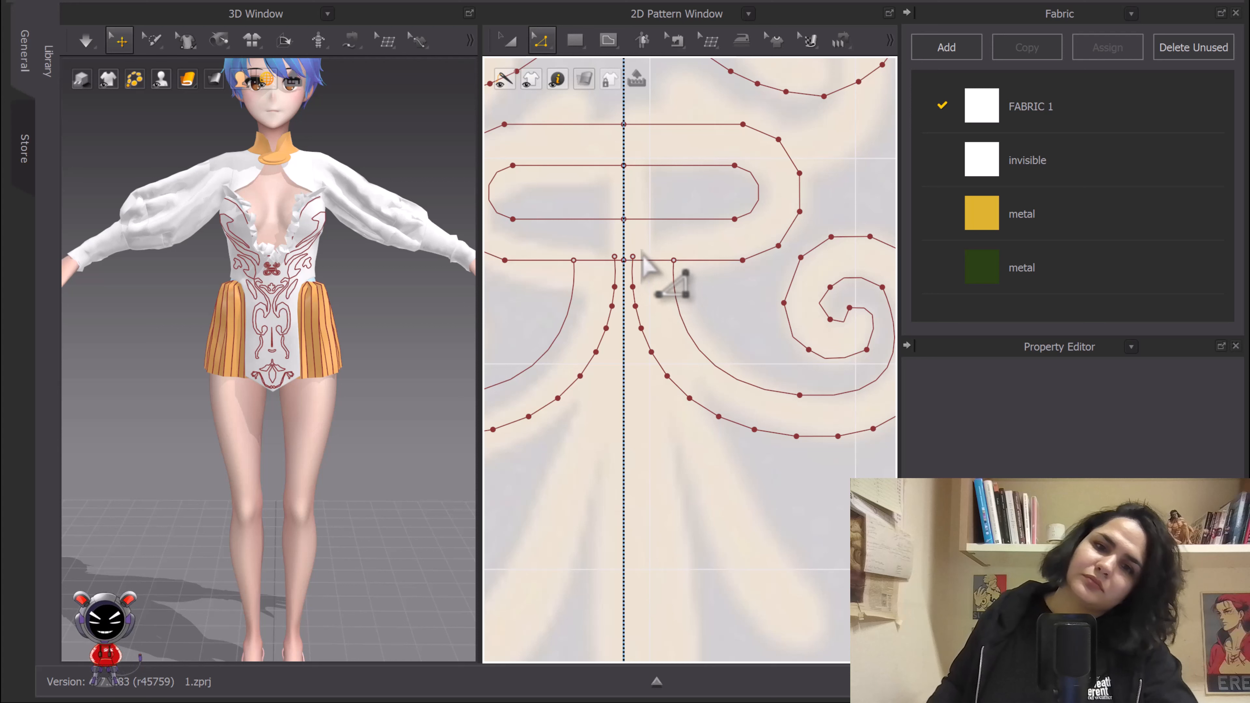
pyautogui.click(634, 276)
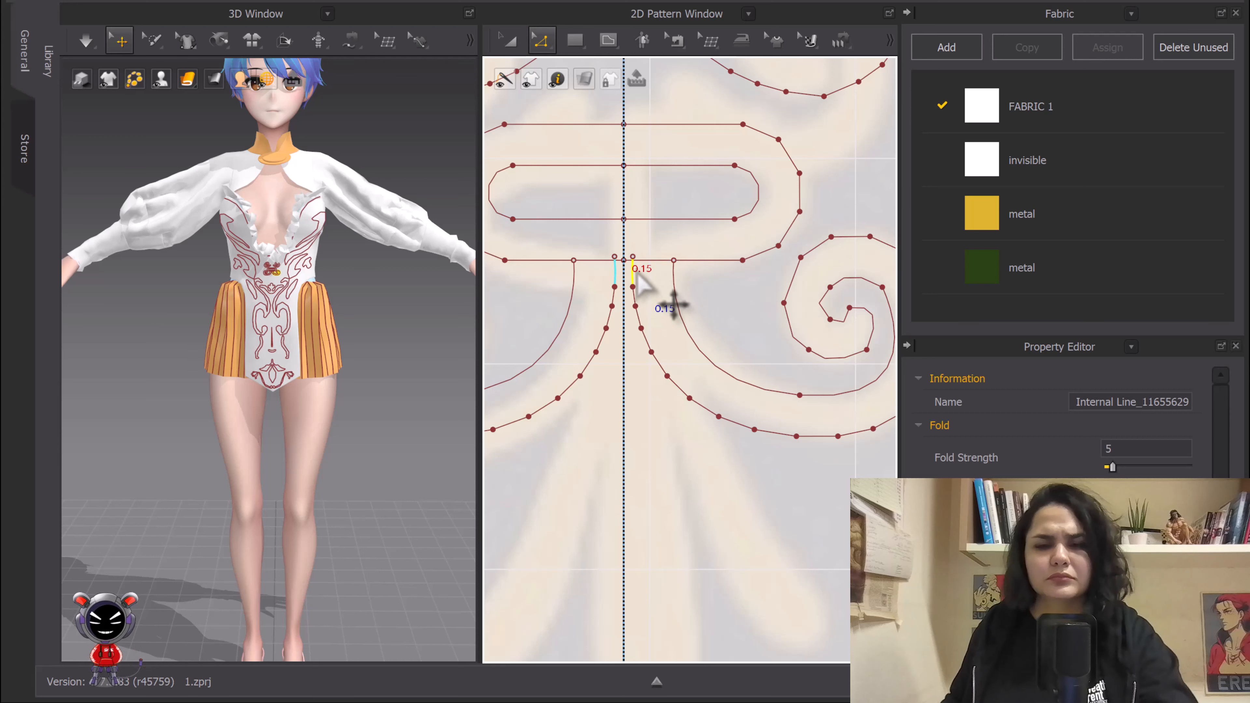
pyautogui.moveTo(632, 257); pyautogui.dragTo(631, 274)
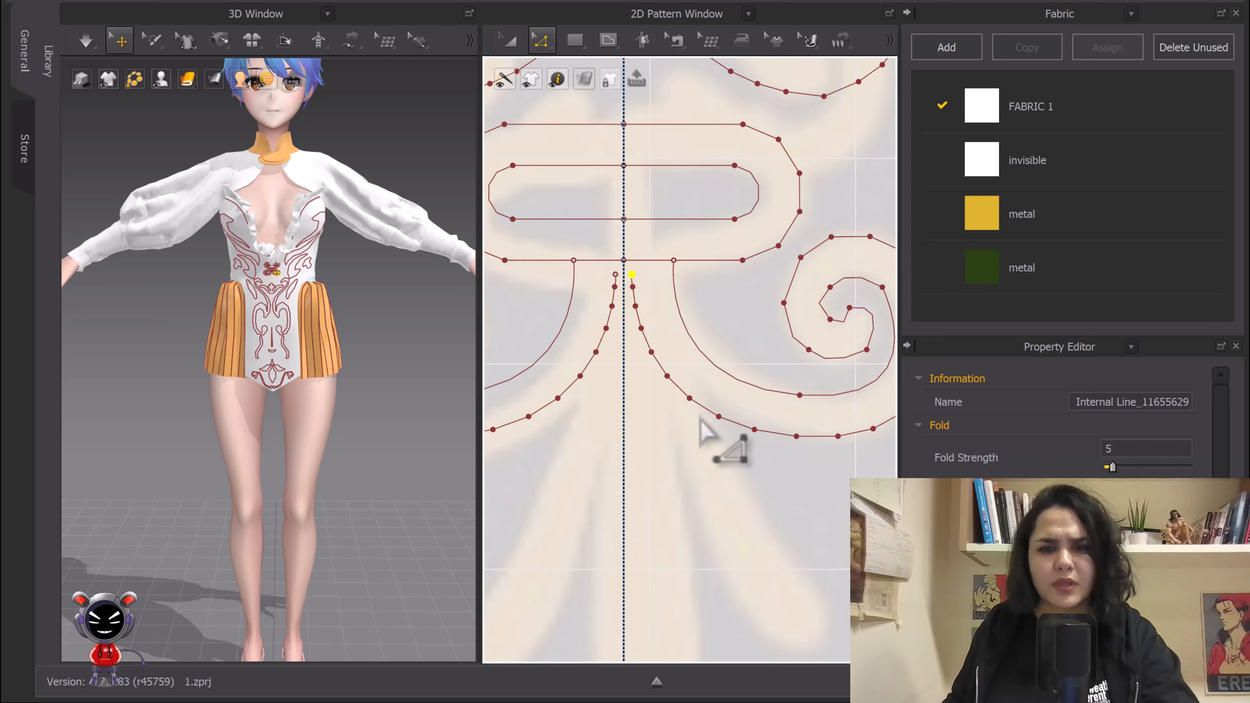
# Step: Divide the curl's outer line at the point where the side petal branches off and delete its segments from there up to the bar
pyautogui.rightClick(690, 398)
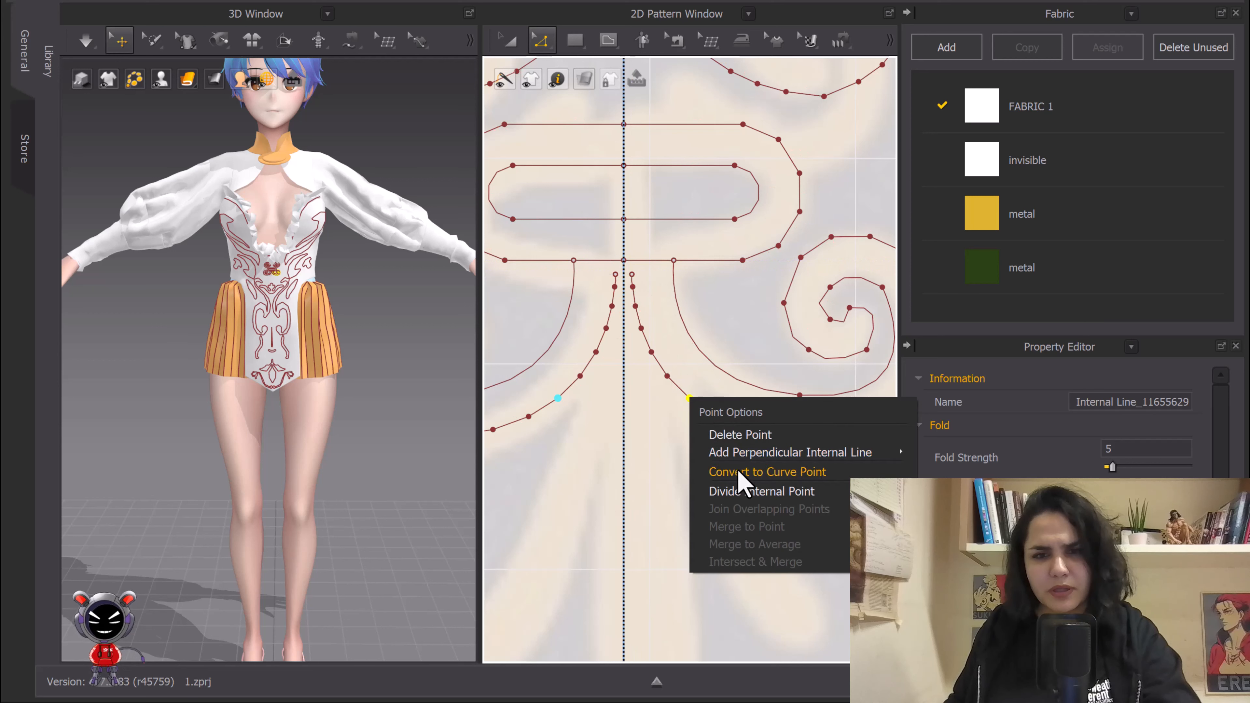
pyautogui.click(757, 492)
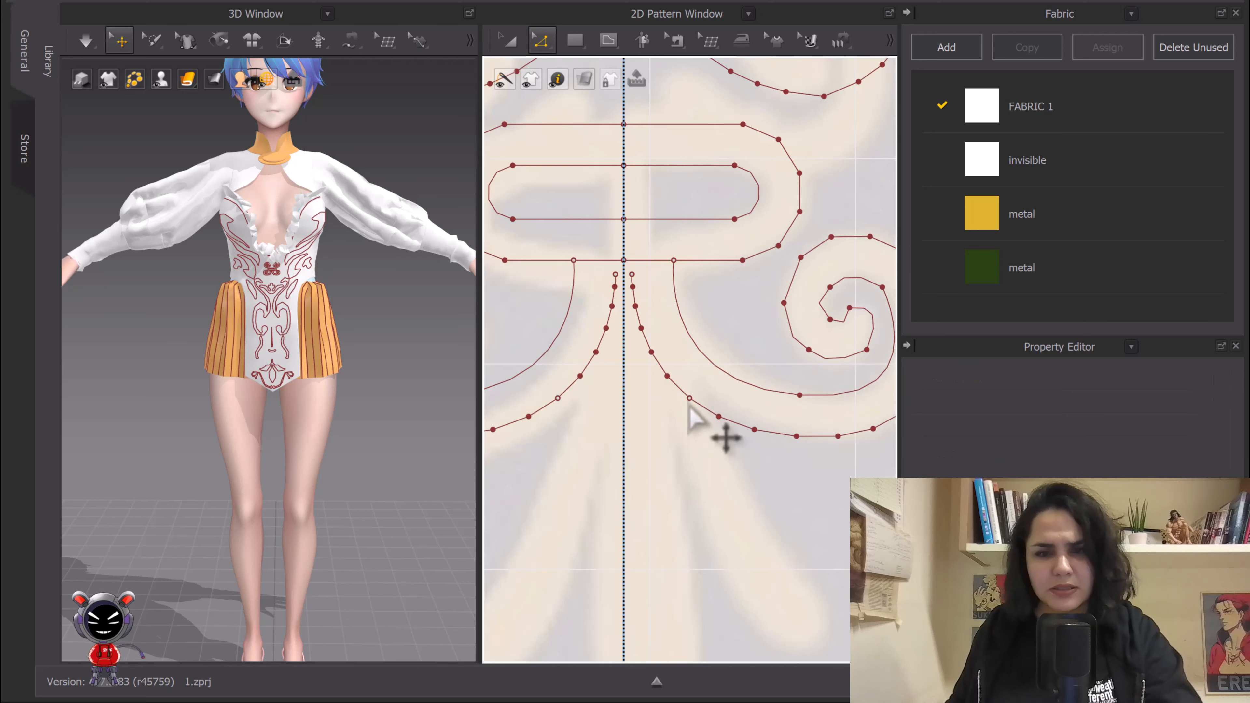
pyautogui.click(679, 388)
pyautogui.press('Delete')
pyautogui.click(647, 339)
pyautogui.press('Delete')
pyautogui.click(633, 298)
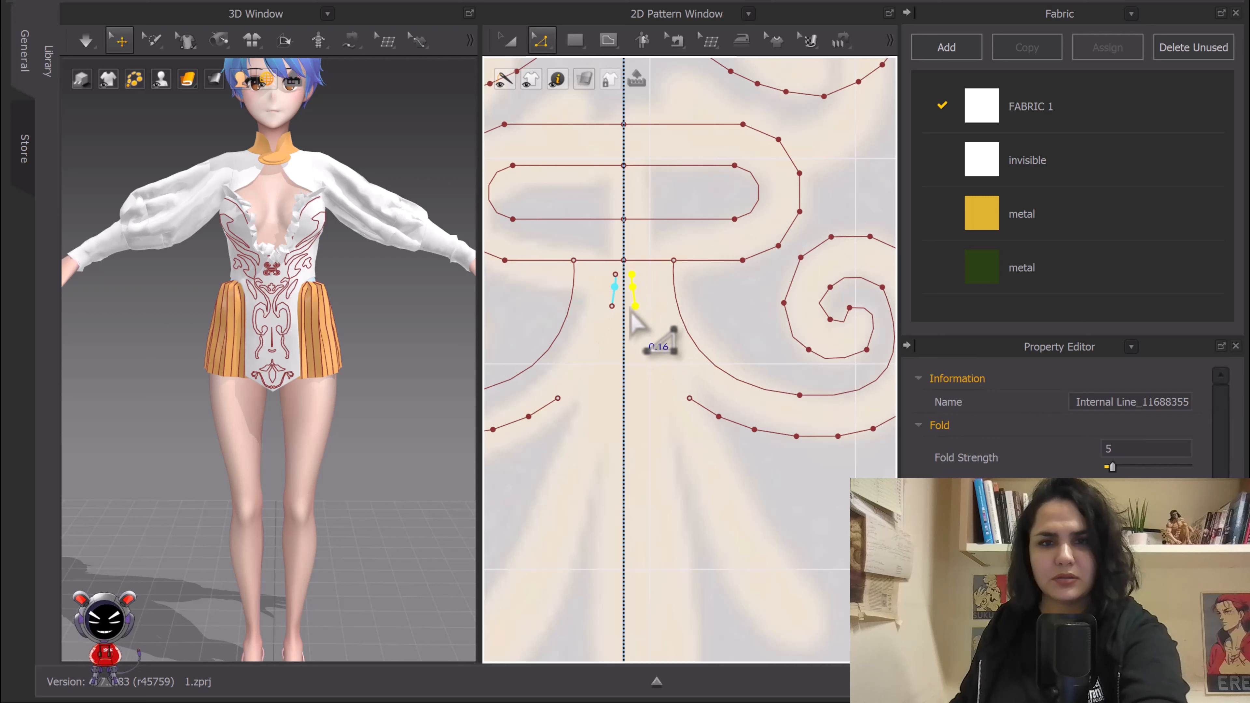
pyautogui.press('Delete')
pyautogui.moveTo(688, 399); pyautogui.dragTo(691, 382)
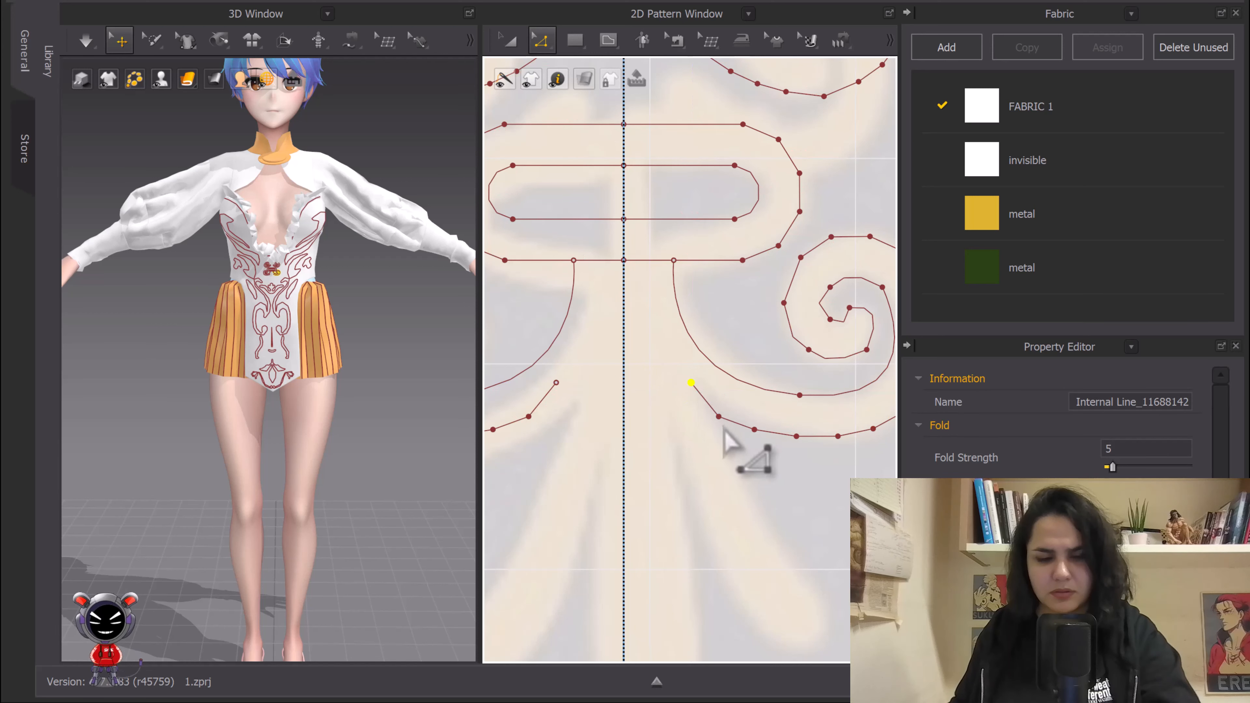
pyautogui.hotkey('ctrl', 'z')
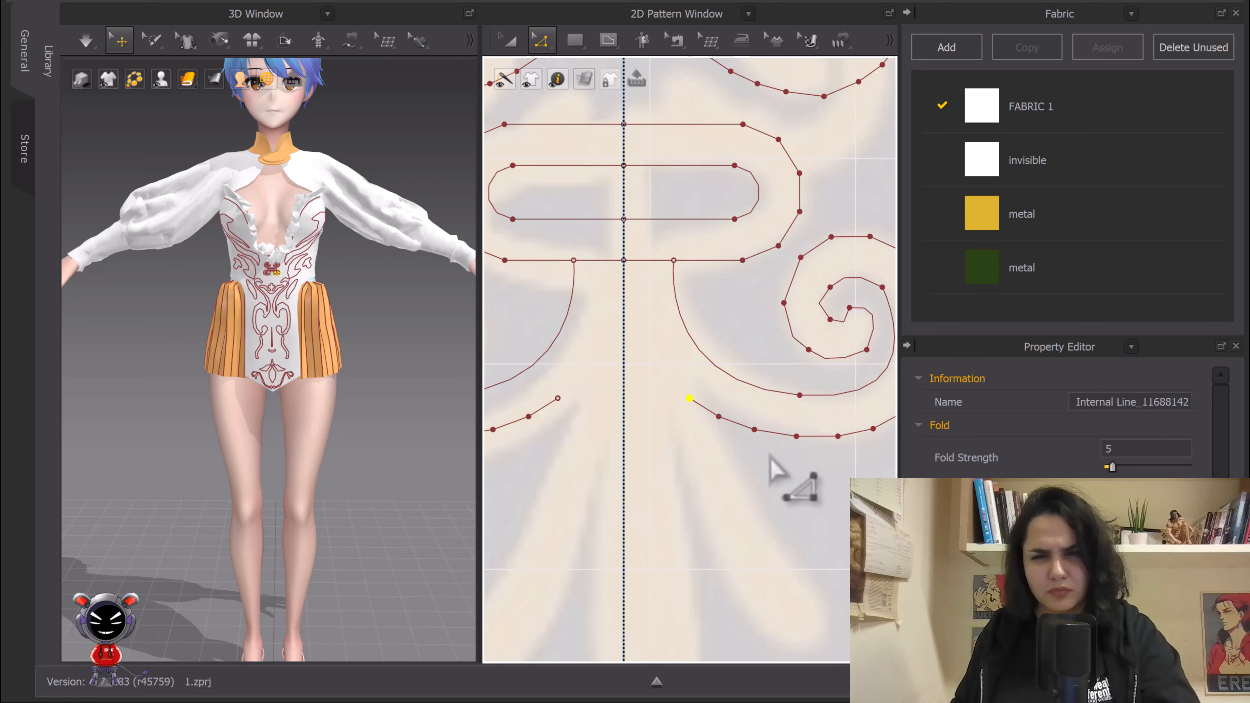
pyautogui.moveTo(767, 452)
pyautogui.mouseDown()
pyautogui.moveTo(693, 399)
pyautogui.moveTo(753, 470)
pyautogui.mouseUp()
# Step: Draw the petals' internal line from the curl's outer end to the centre line with straight segments of about 1.12, 0.35, 1.13, 1.51 and 0.35 cm
pyautogui.moveTo(741, 451); pyautogui.dragTo(682, 278, button='middle')
pyautogui.press('g')
pyautogui.click(648, 239)
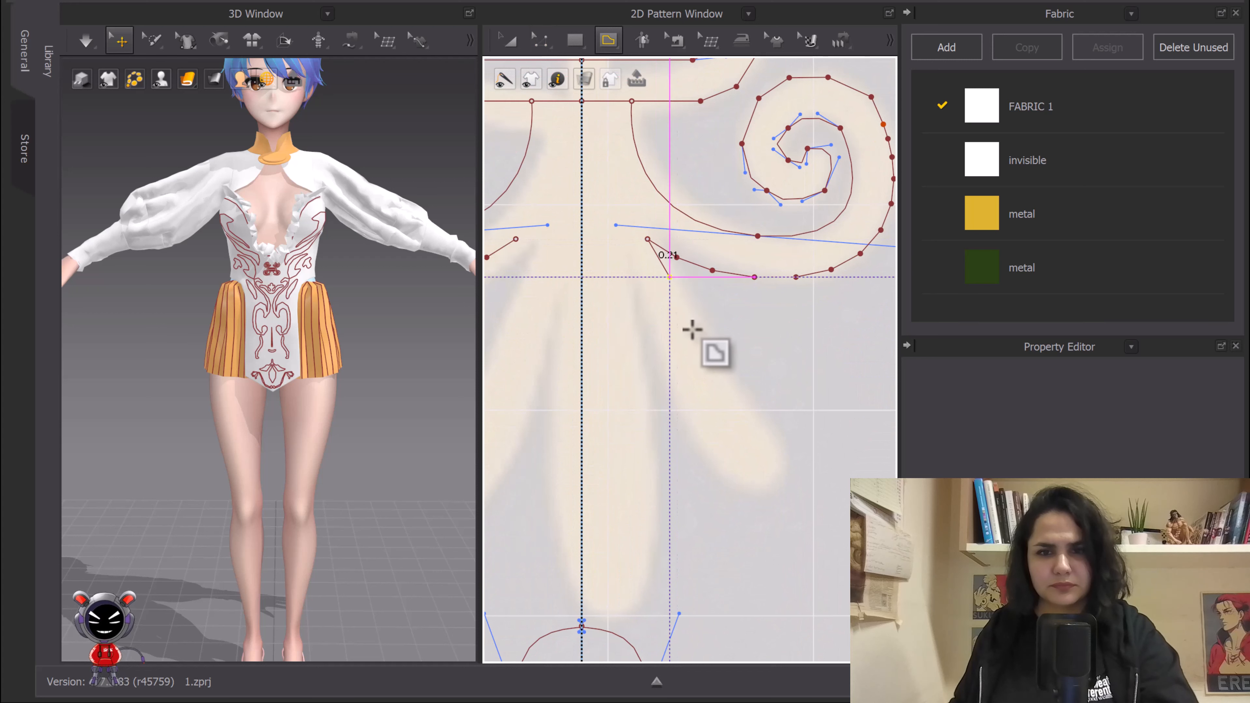
pyautogui.click(767, 435)
pyautogui.click(707, 474)
pyautogui.click(624, 256)
pyautogui.moveTo(669, 482); pyautogui.dragTo(691, 304, button='middle')
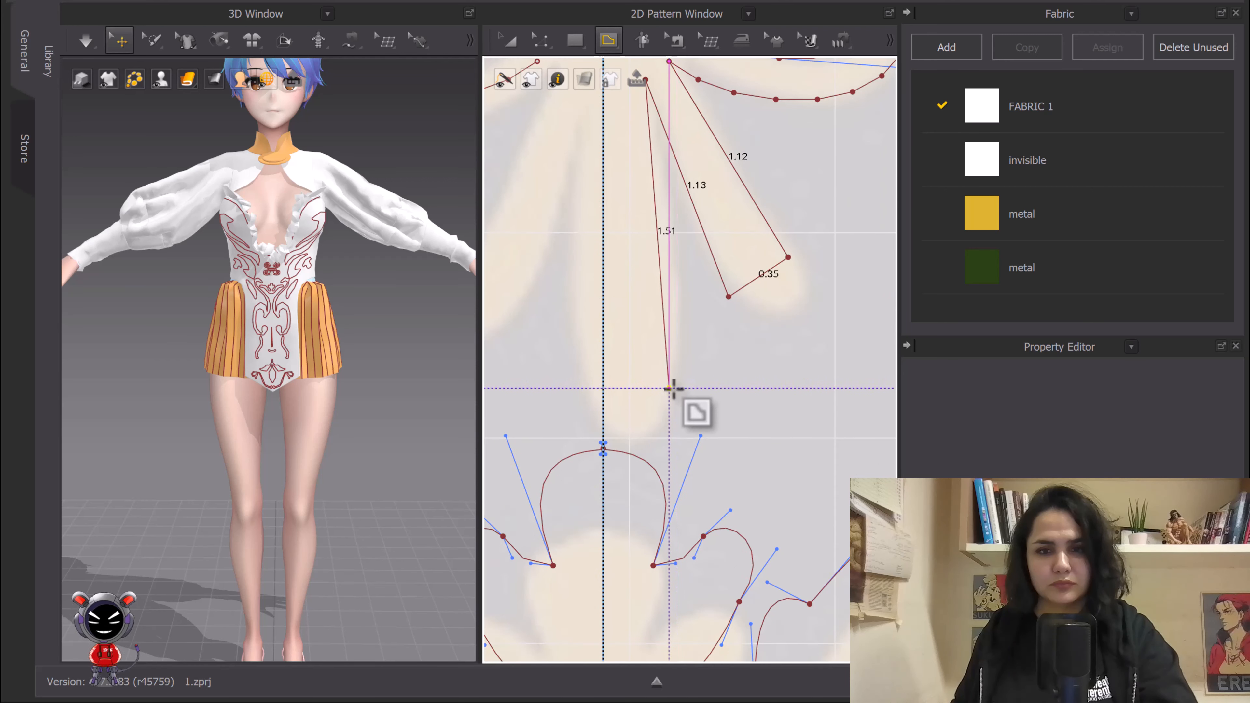
pyautogui.doubleClick(602, 410)
# Step: Round the central petal's bottom segment and the side petal's tip, bending the tip to about 0.62 cm
pyautogui.scroll(-4, 653, 379)
pyautogui.press('c')
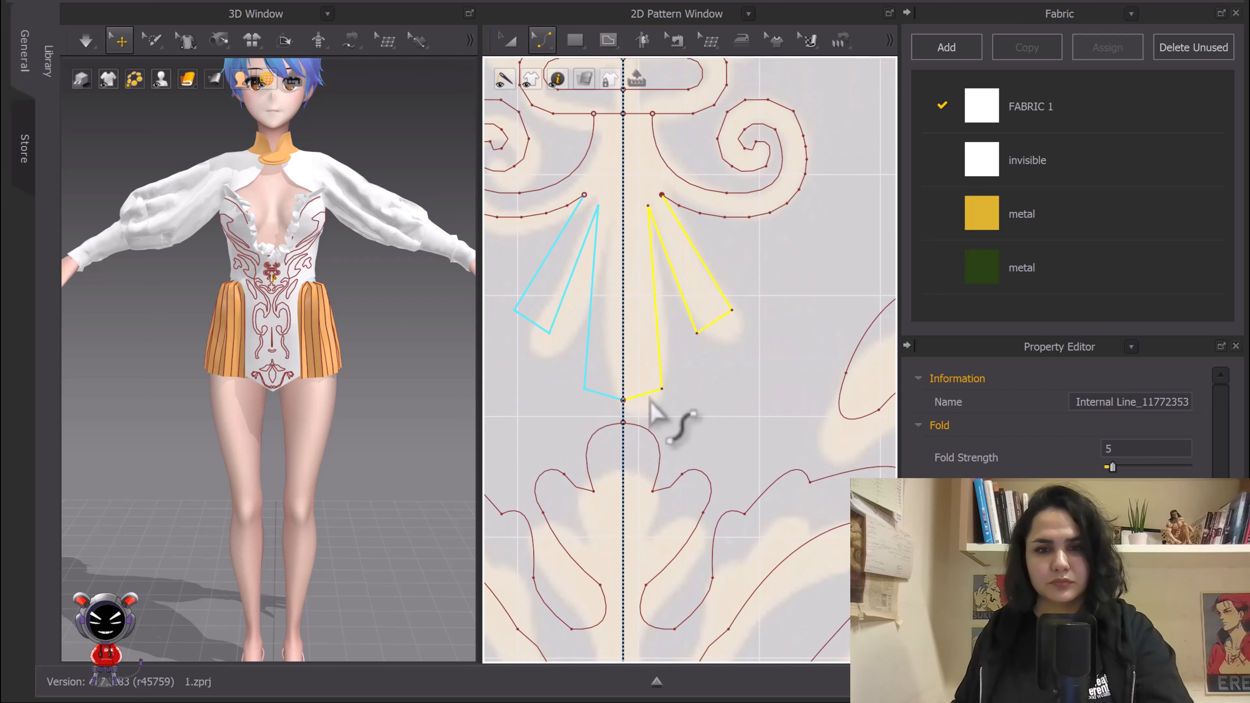
pyautogui.scroll(3, 654, 400)
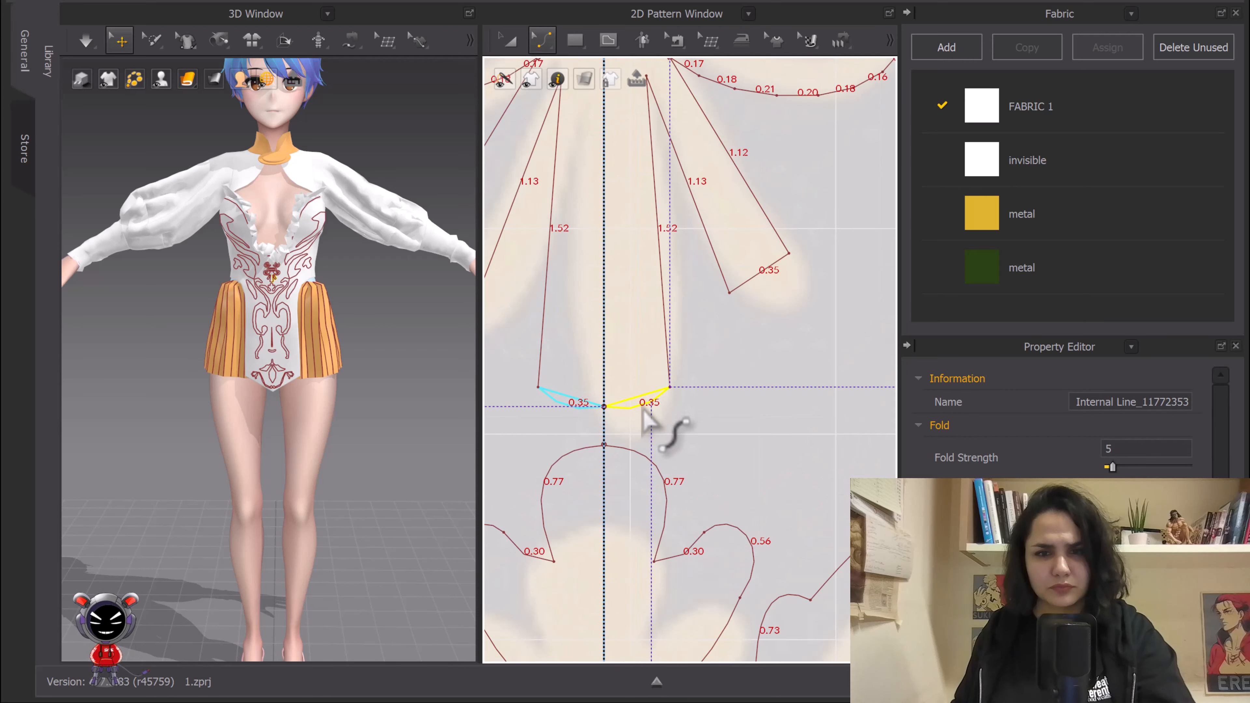
pyautogui.scroll(-3, 689, 405)
pyautogui.moveTo(703, 353); pyautogui.dragTo(709, 384)
pyautogui.scroll(3, 700, 309)
pyautogui.moveTo(690, 271); pyautogui.dragTo(730, 376, button='middle')
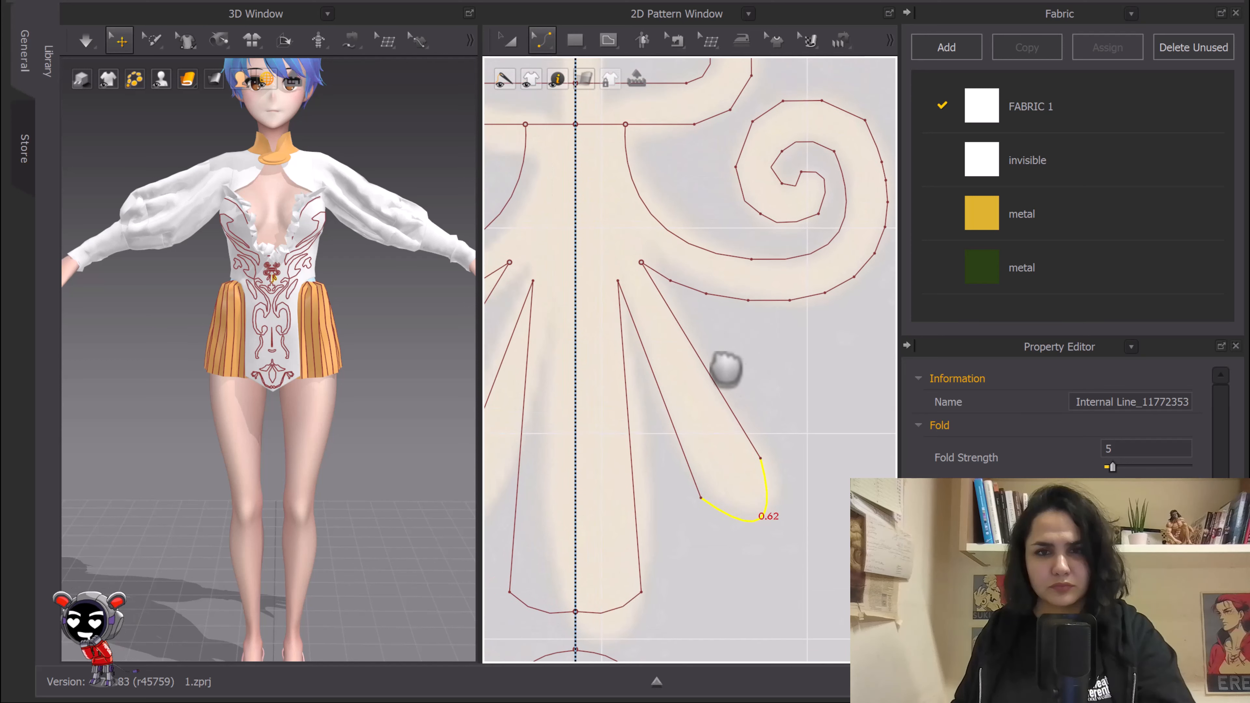
# Step: Bend the long sides of the side and central petals to follow the artwork, with the central petal's side about 1.53 cm
pyautogui.click(674, 318)
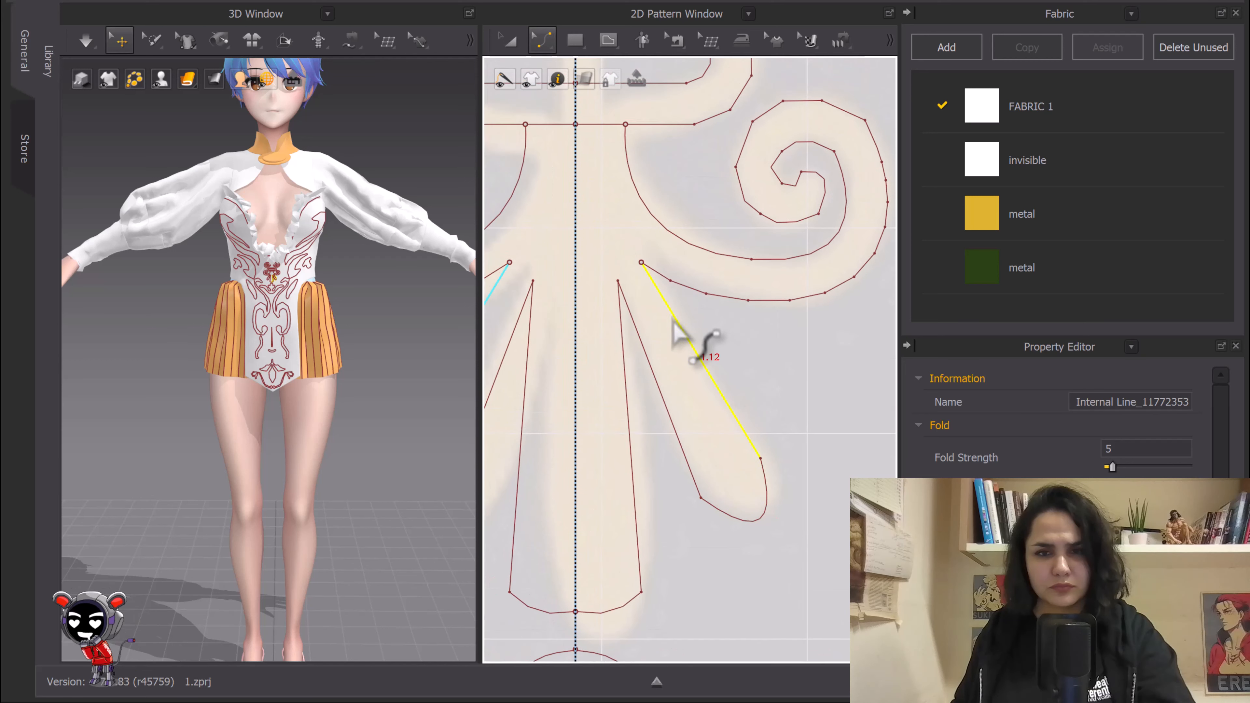
pyautogui.click(652, 347)
pyautogui.moveTo(652, 346); pyautogui.dragTo(621, 363)
pyautogui.moveTo(622, 365); pyautogui.dragTo(667, 216, button='middle')
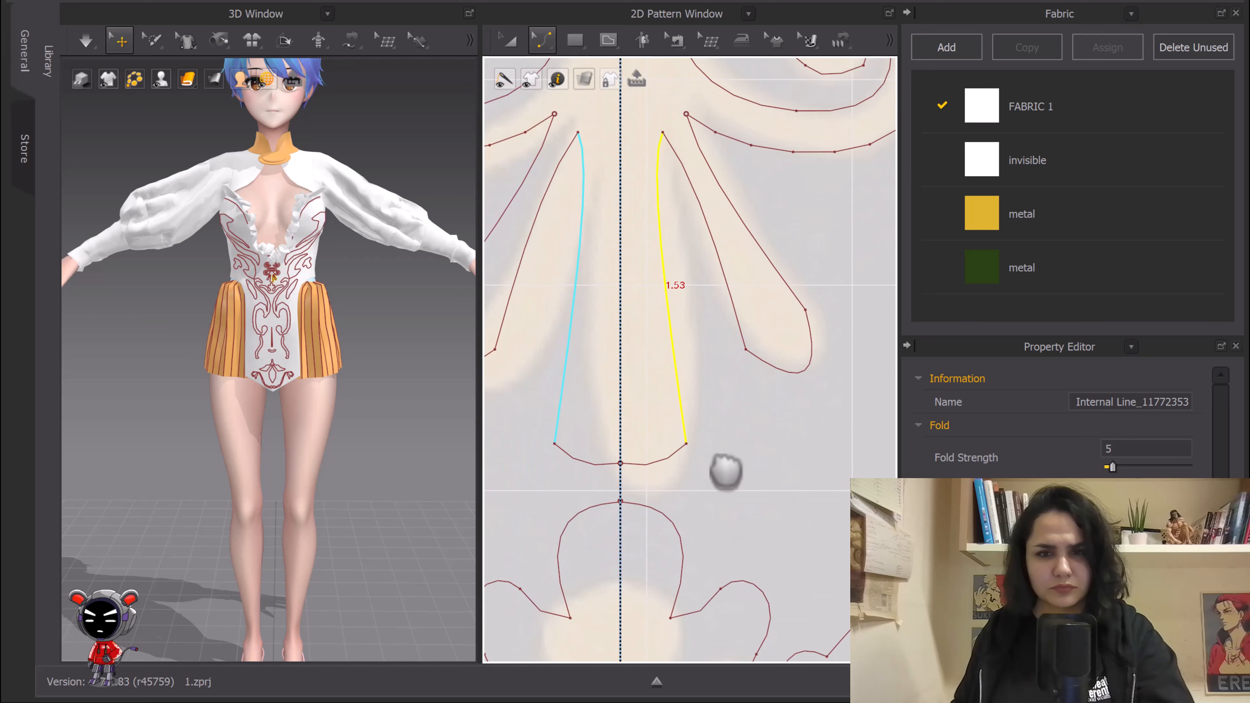
# Step: Raise the central petal's lower corners and adjust their curve handles, giving sides of about 1.31 cm and bottom curves of about 0.47 cm
pyautogui.press('z')
pyautogui.click(685, 445)
pyautogui.moveTo(686, 445); pyautogui.dragTo(679, 397)
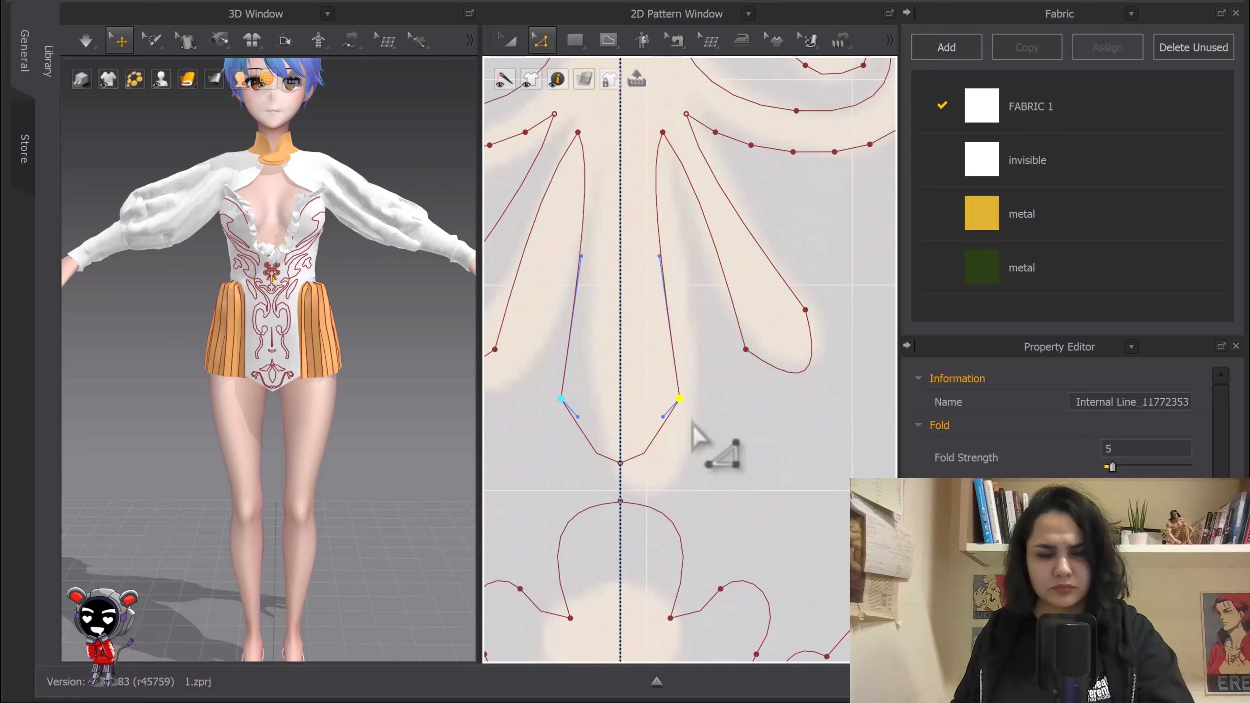
pyautogui.click(560, 399)
pyautogui.moveTo(577, 416); pyautogui.dragTo(573, 459)
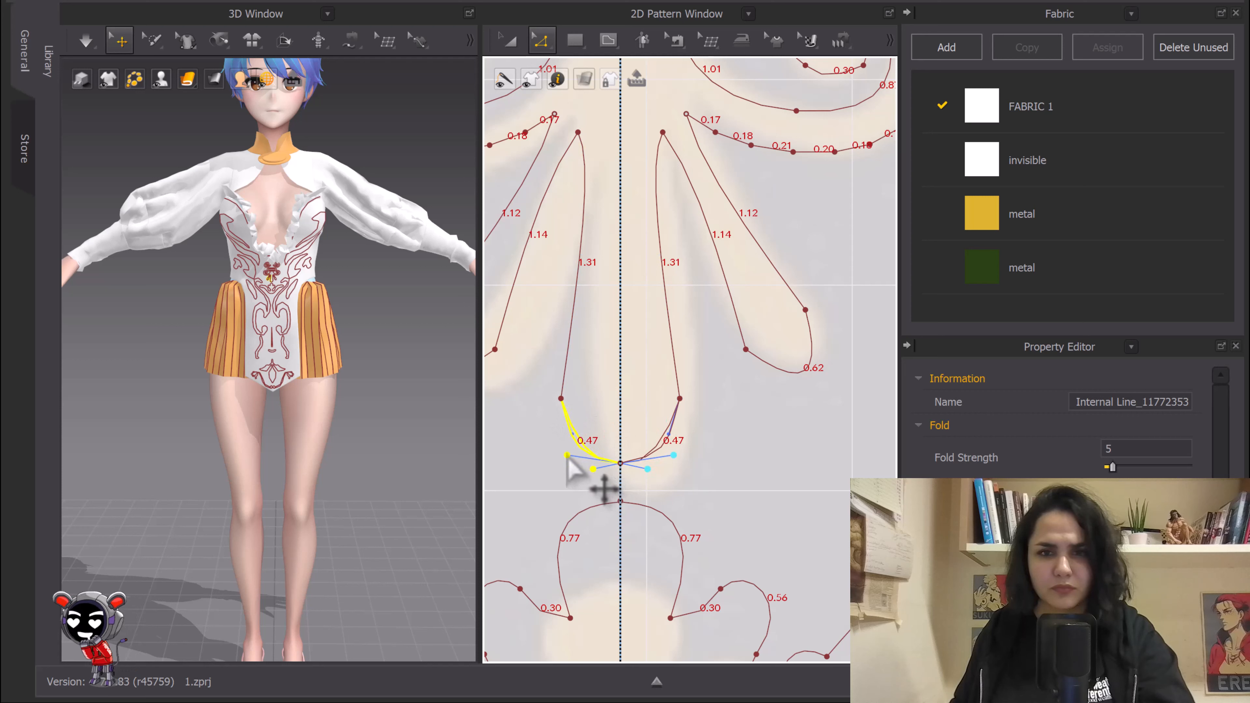
# Step: Round the central petal's mirrored lower side corners slightly with Smooth Curve, keeping the smoothing close to the corner points
pyautogui.moveTo(689, 399); pyautogui.dragTo(675, 465, button='middle')
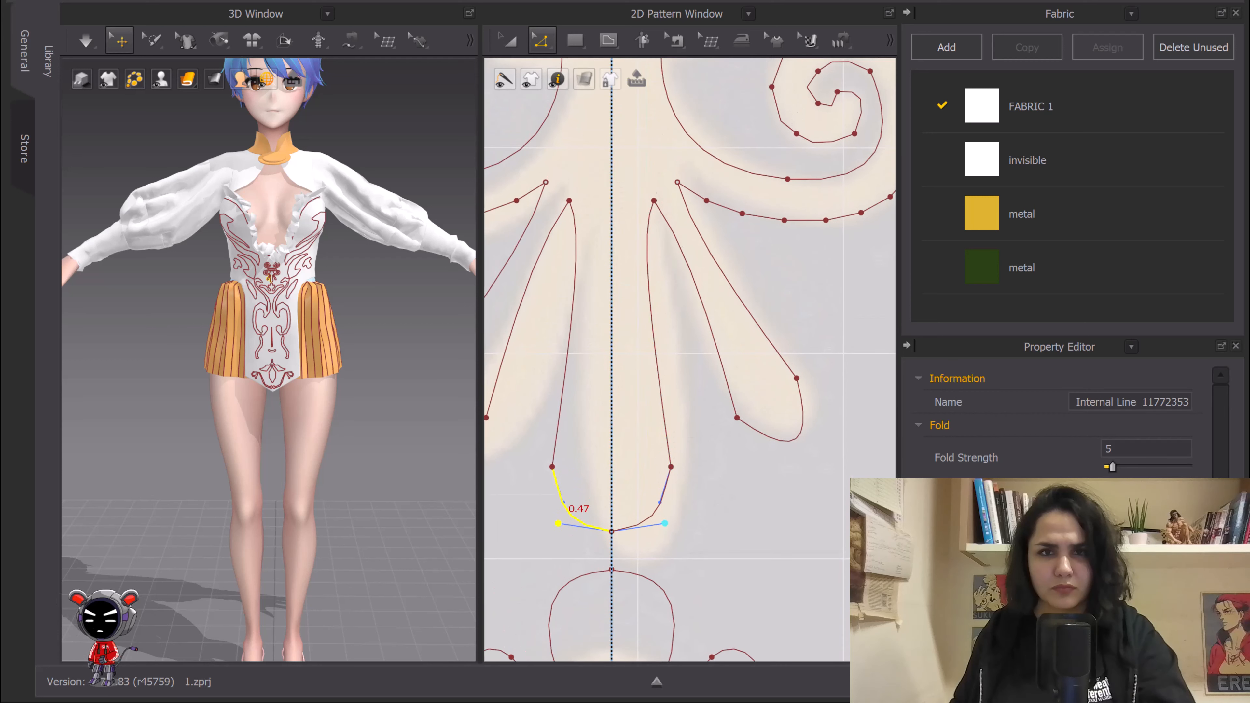
pyautogui.click(541, 40)
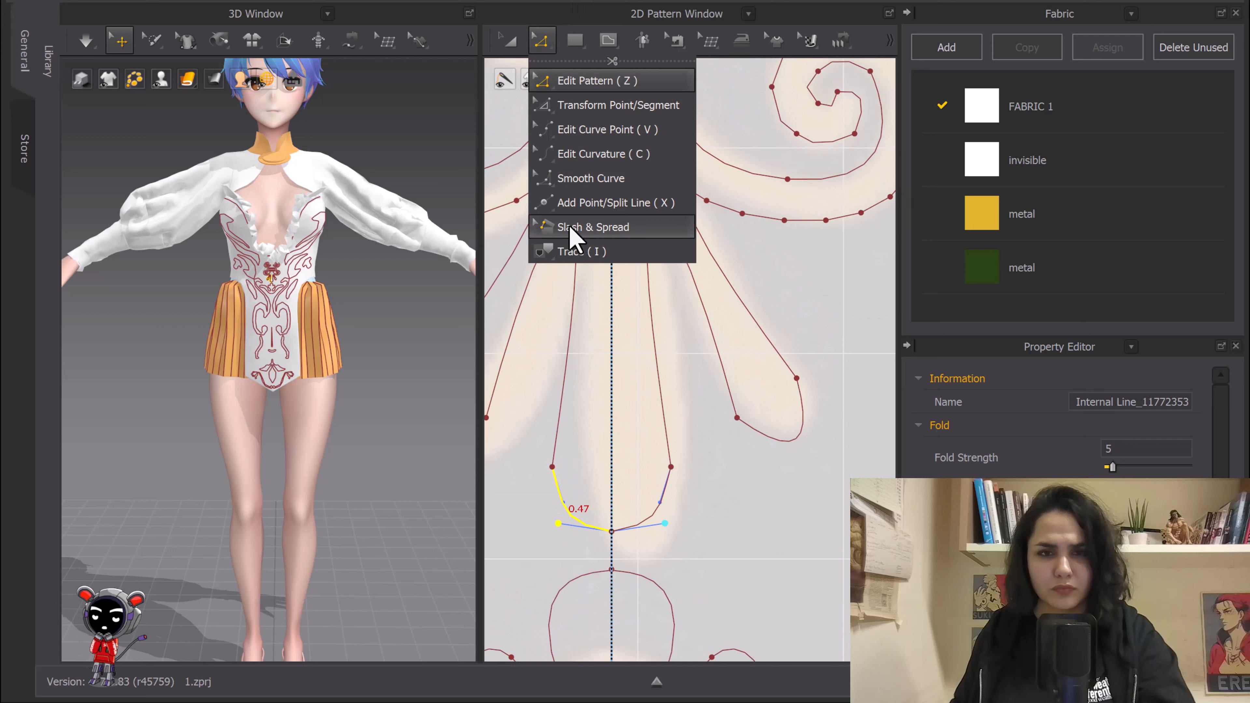
pyautogui.click(578, 178)
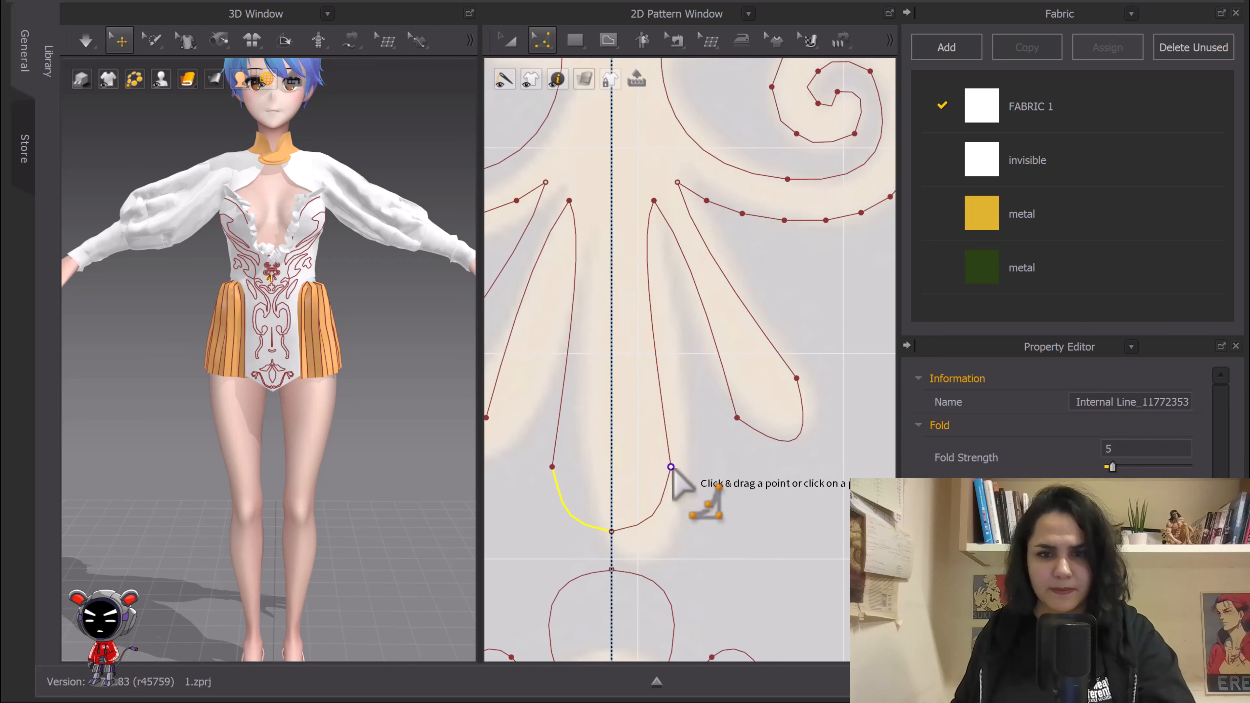
pyautogui.moveTo(671, 466); pyautogui.dragTo(681, 422)
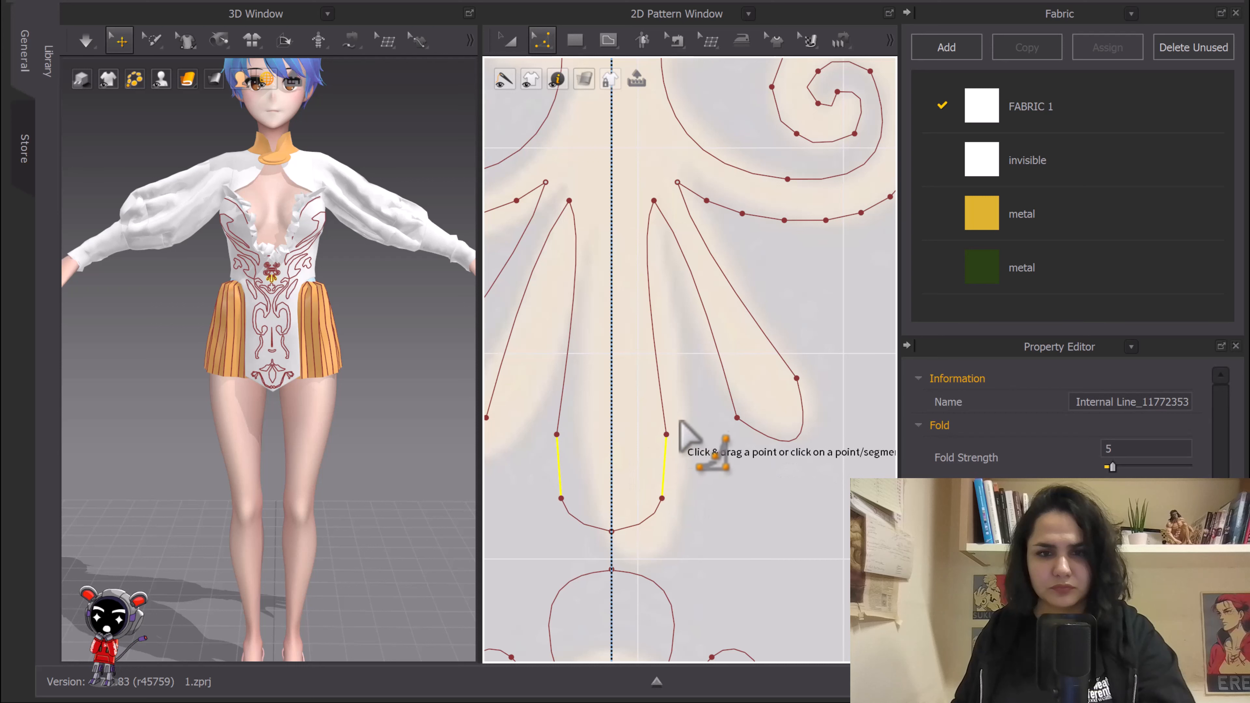
pyautogui.hotkey('ctrl', 'z')
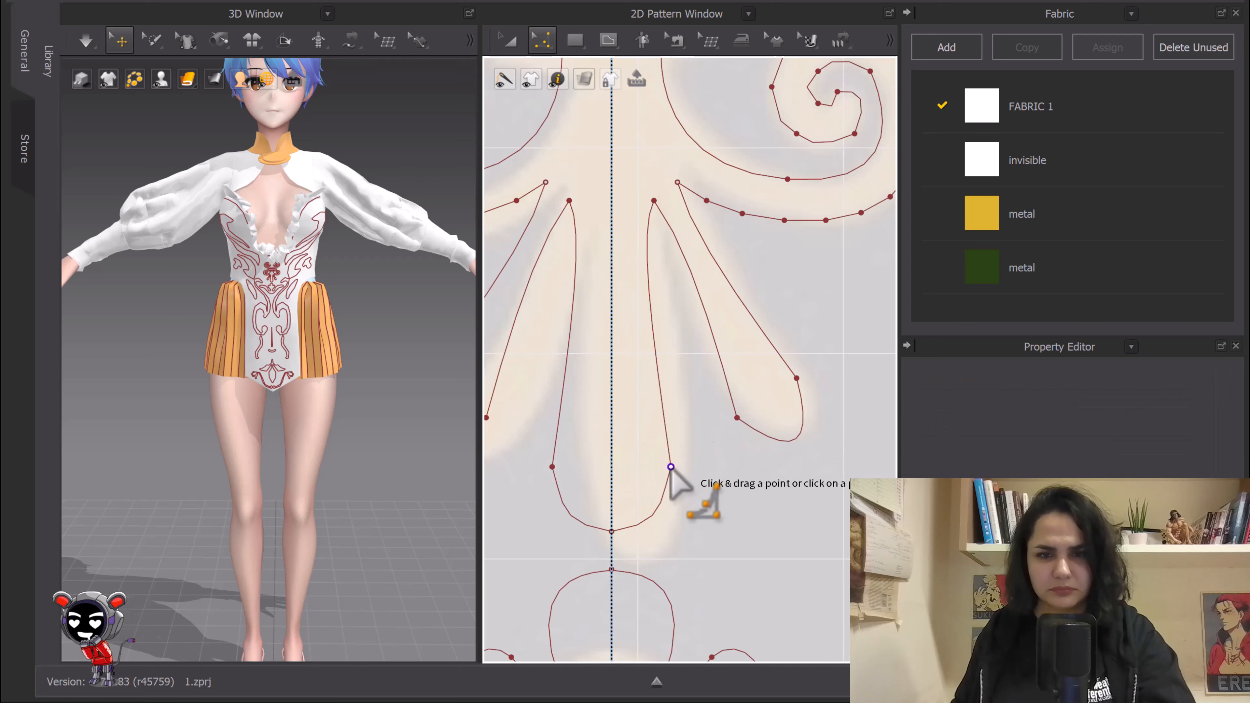
pyautogui.moveTo(660, 471); pyautogui.dragTo(730, 494)
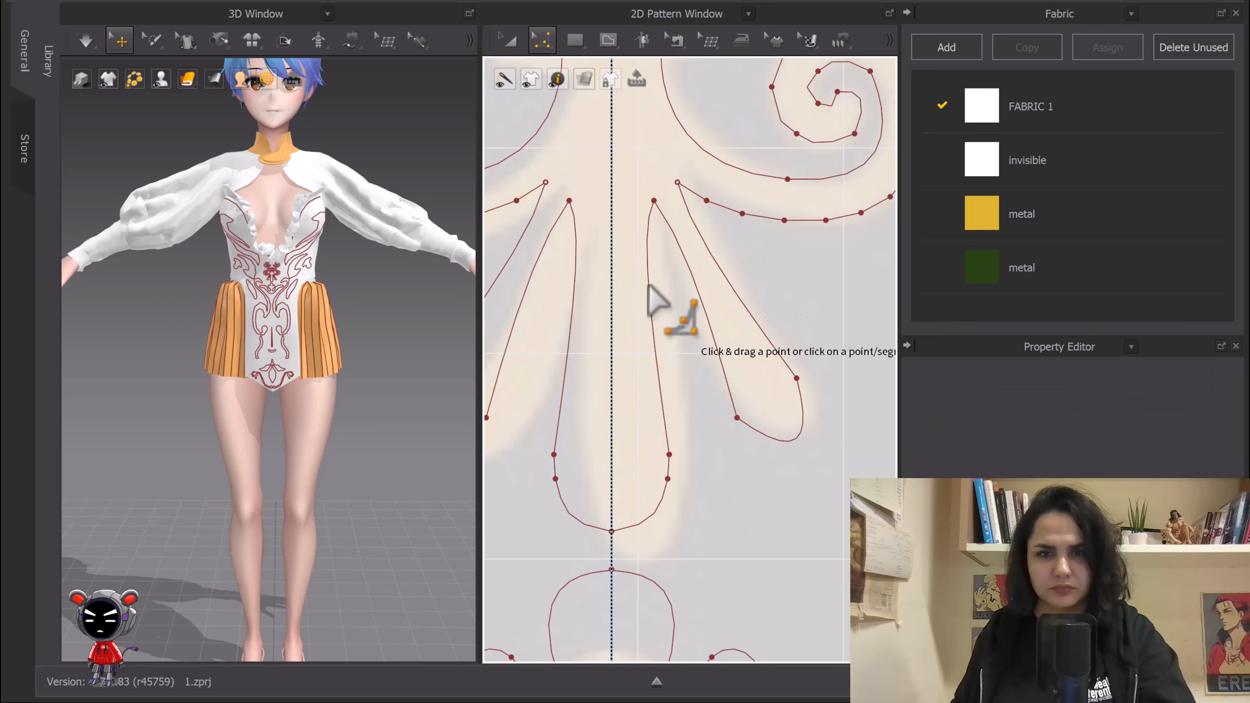
# Step: Add points to the outer bar outline's bottom segment where it intersects the ends of the curl lines
pyautogui.click(546, 41)
pyautogui.click(508, 44)
pyautogui.scroll(-5, 701, 281)
pyautogui.moveTo(712, 305); pyautogui.dragTo(695, 395, button='middle')
pyautogui.scroll(5, 684, 261)
pyautogui.press('z')
pyautogui.click(701, 316)
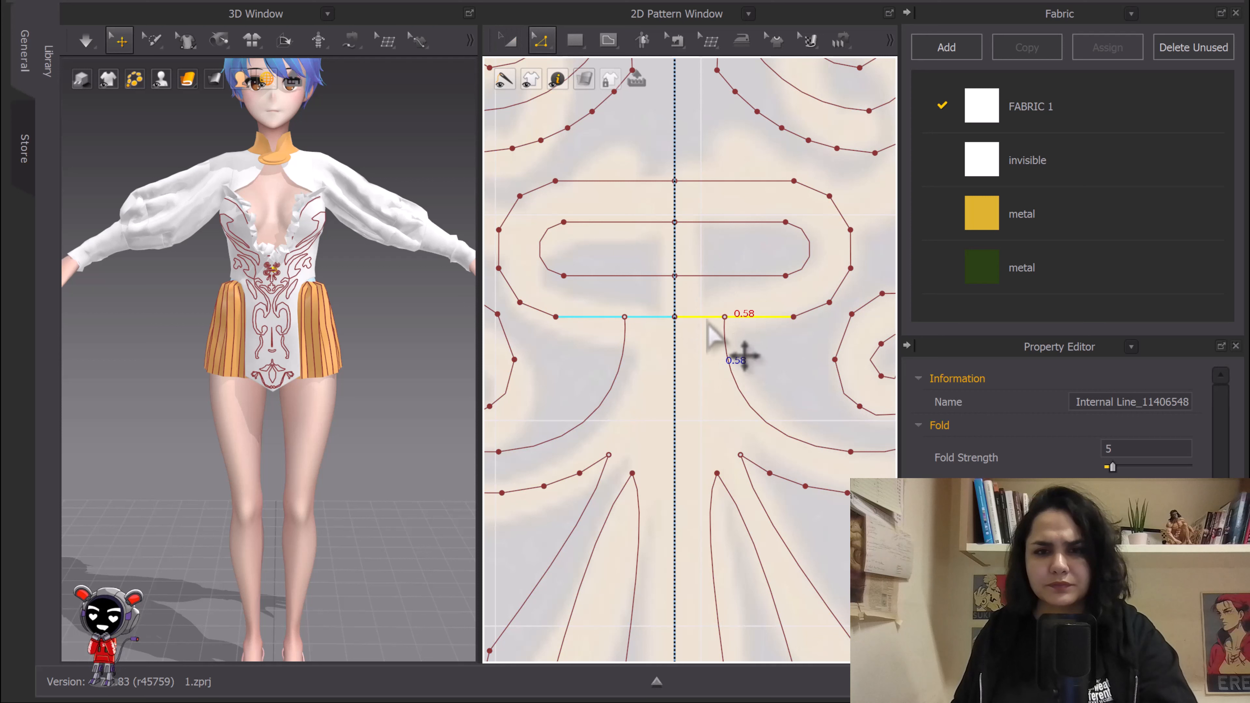
pyautogui.rightClick(709, 317)
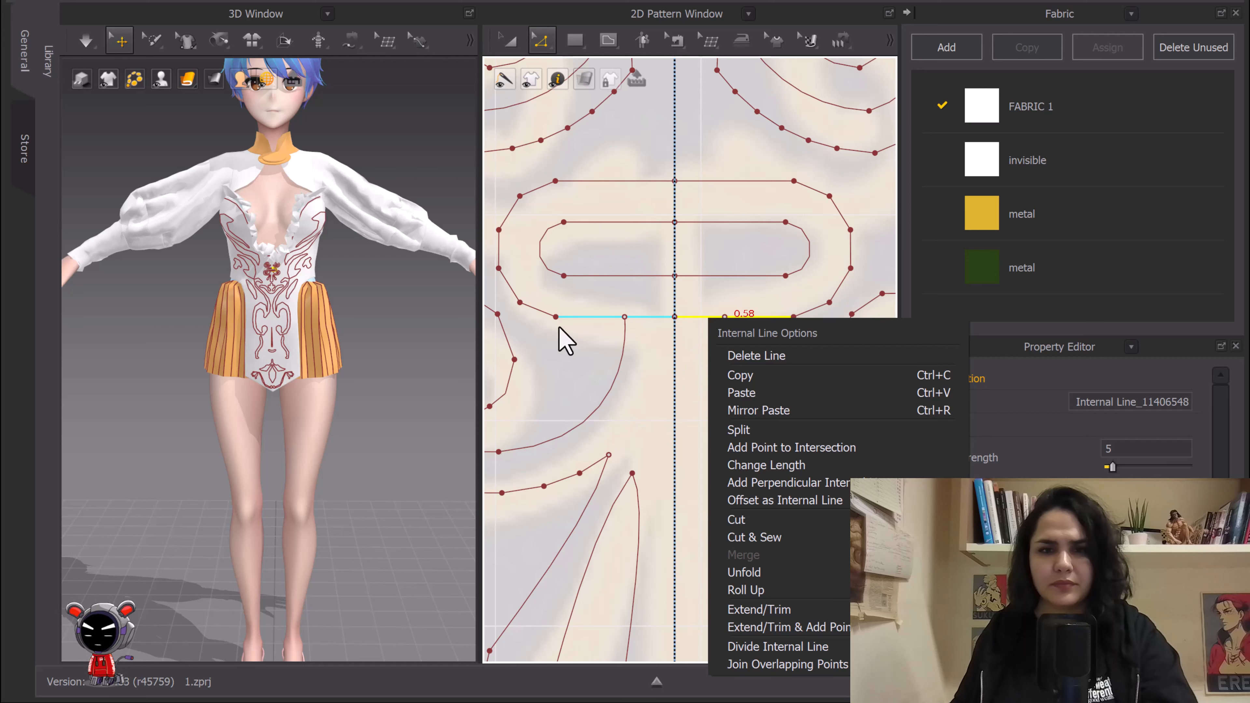
pyautogui.click(566, 340)
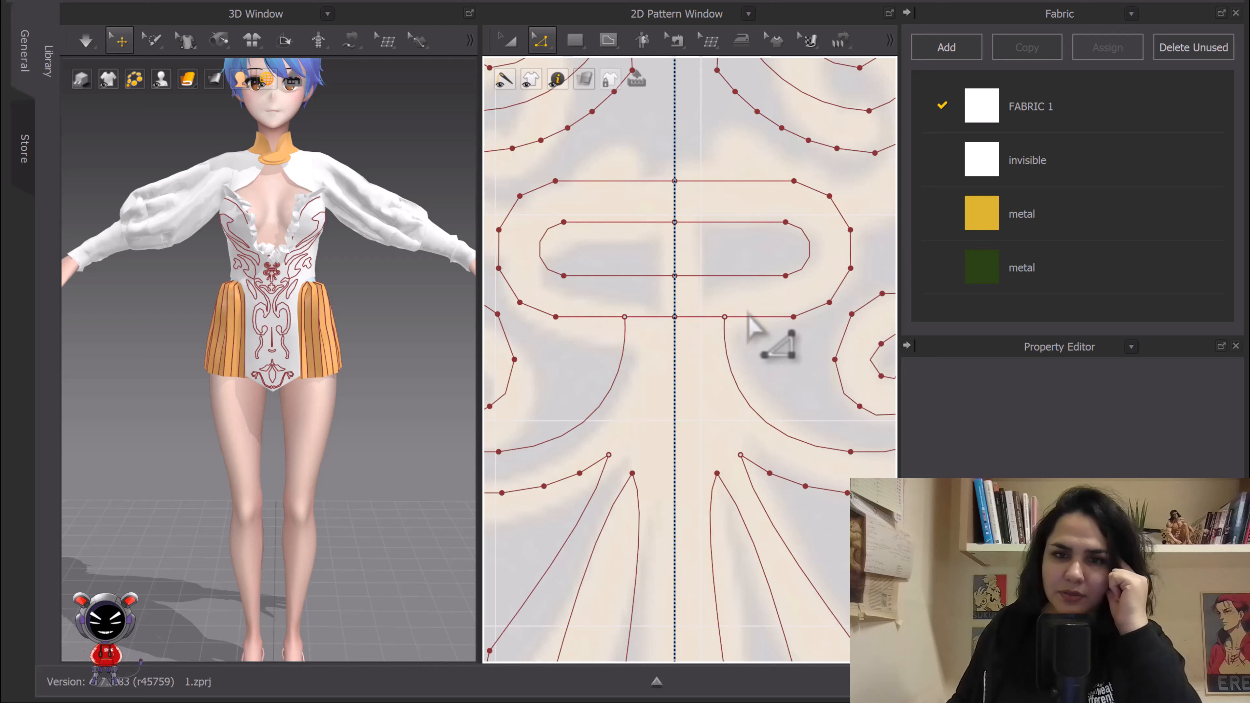
pyautogui.rightClick(698, 317)
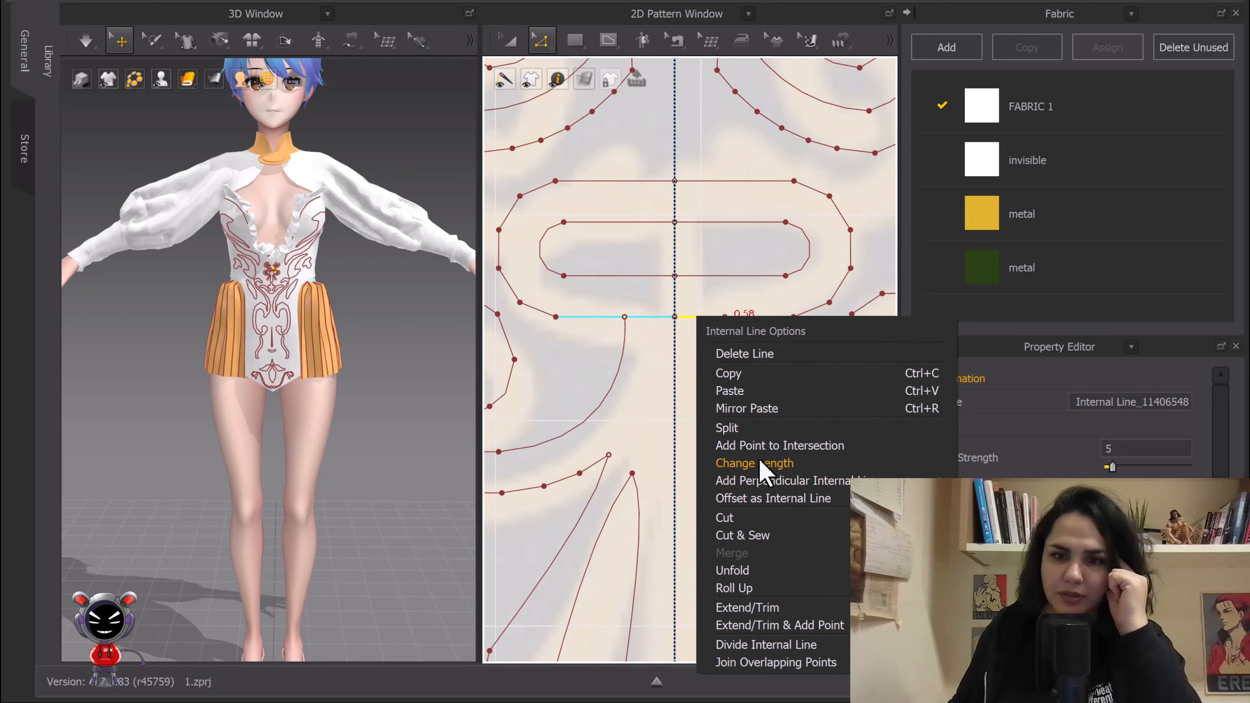
pyautogui.click(764, 446)
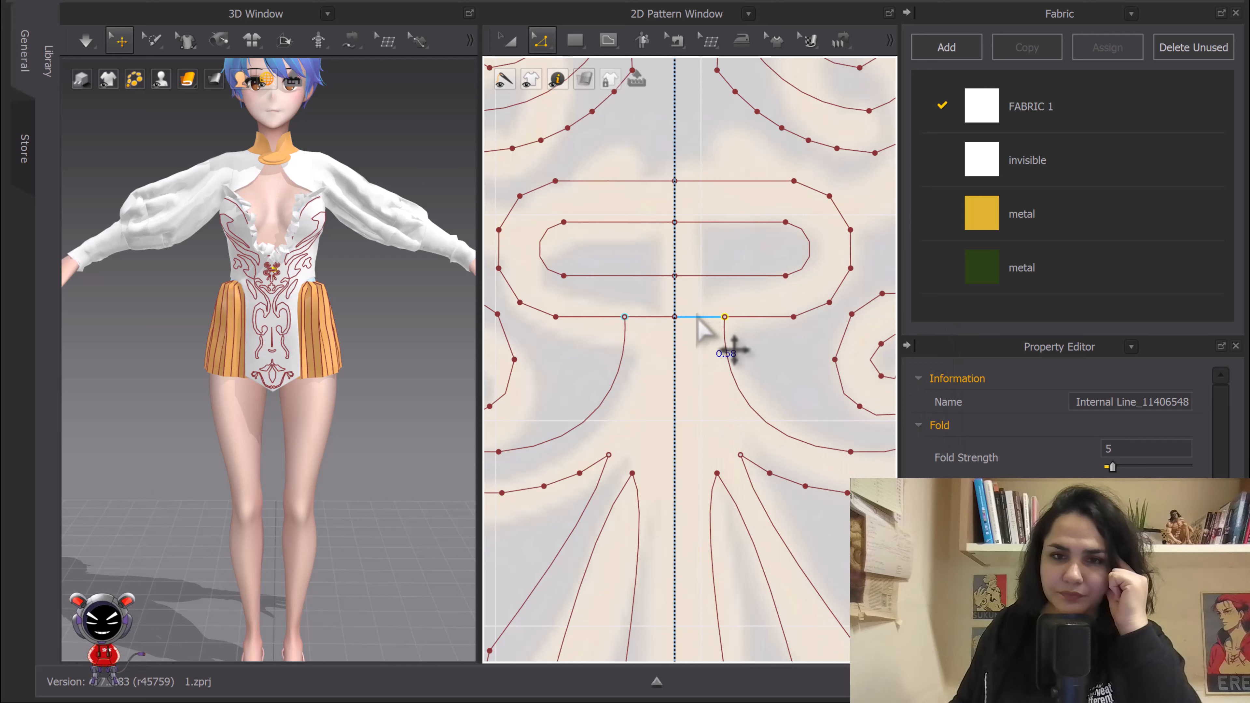
# Step: Try to delete the bar outline's bottom segment between the curl intersection and the centre line
pyautogui.rightClick(703, 329)
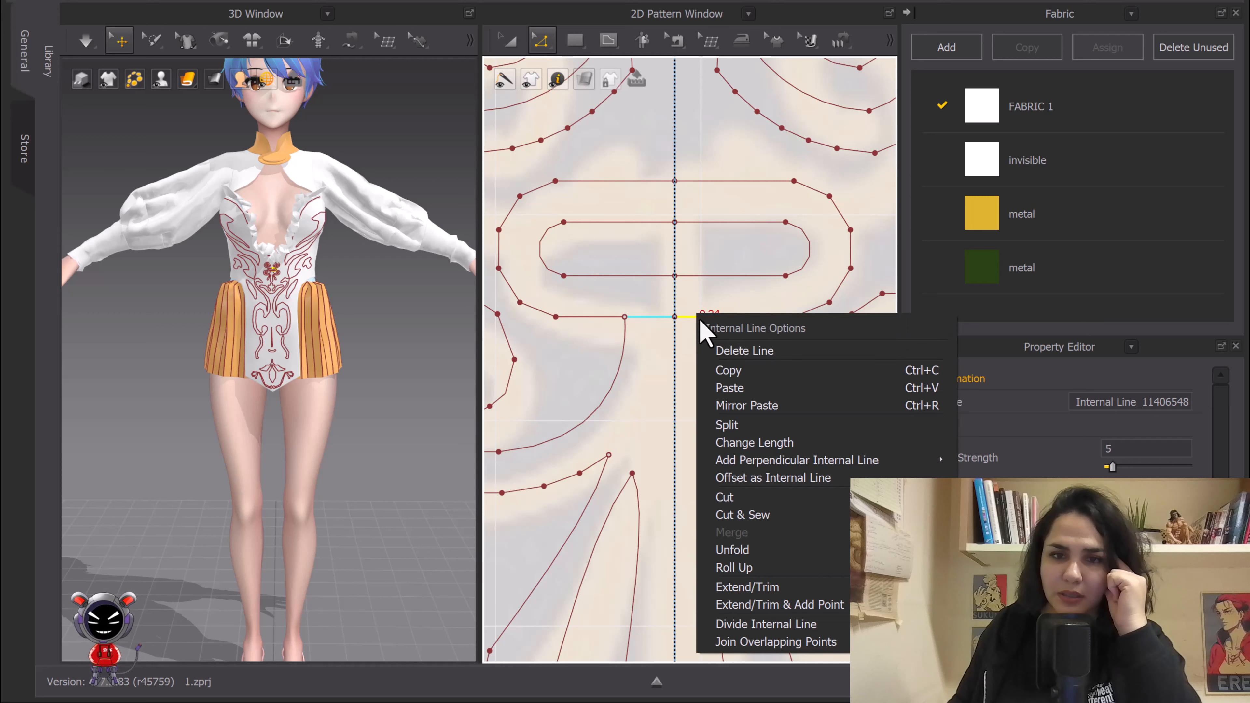
pyautogui.click(745, 352)
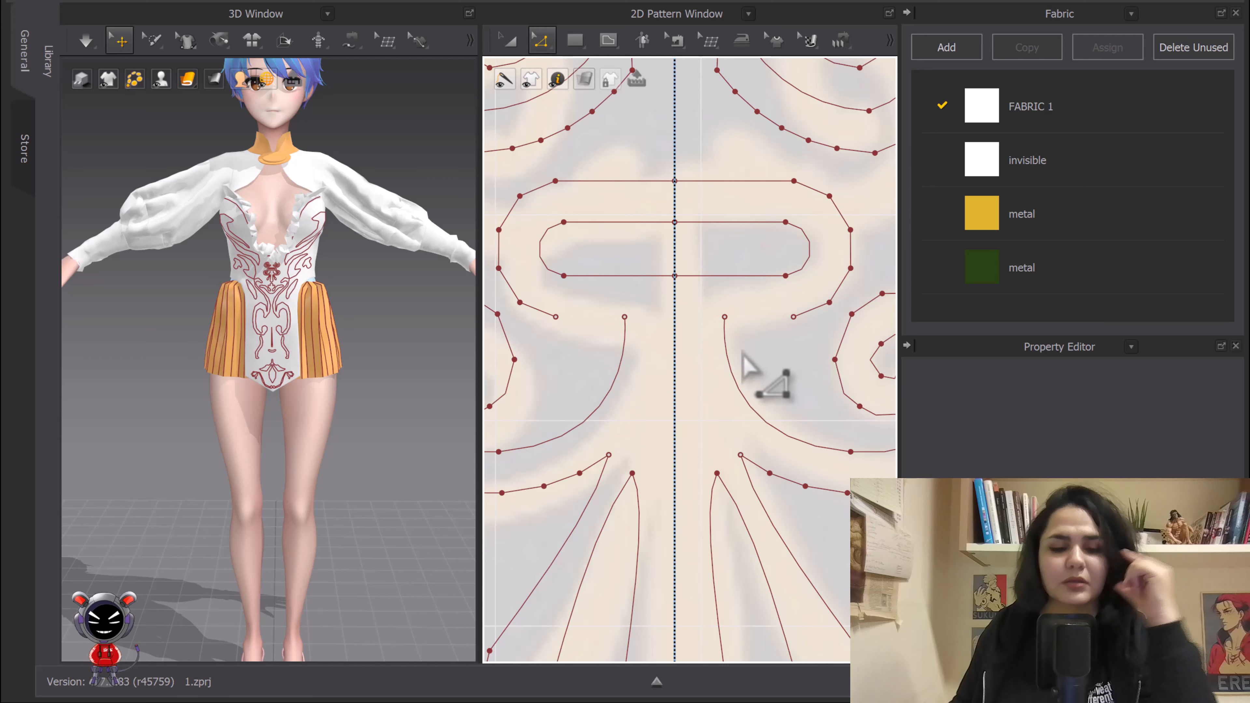
pyautogui.hotkey('ctrl', 'z')
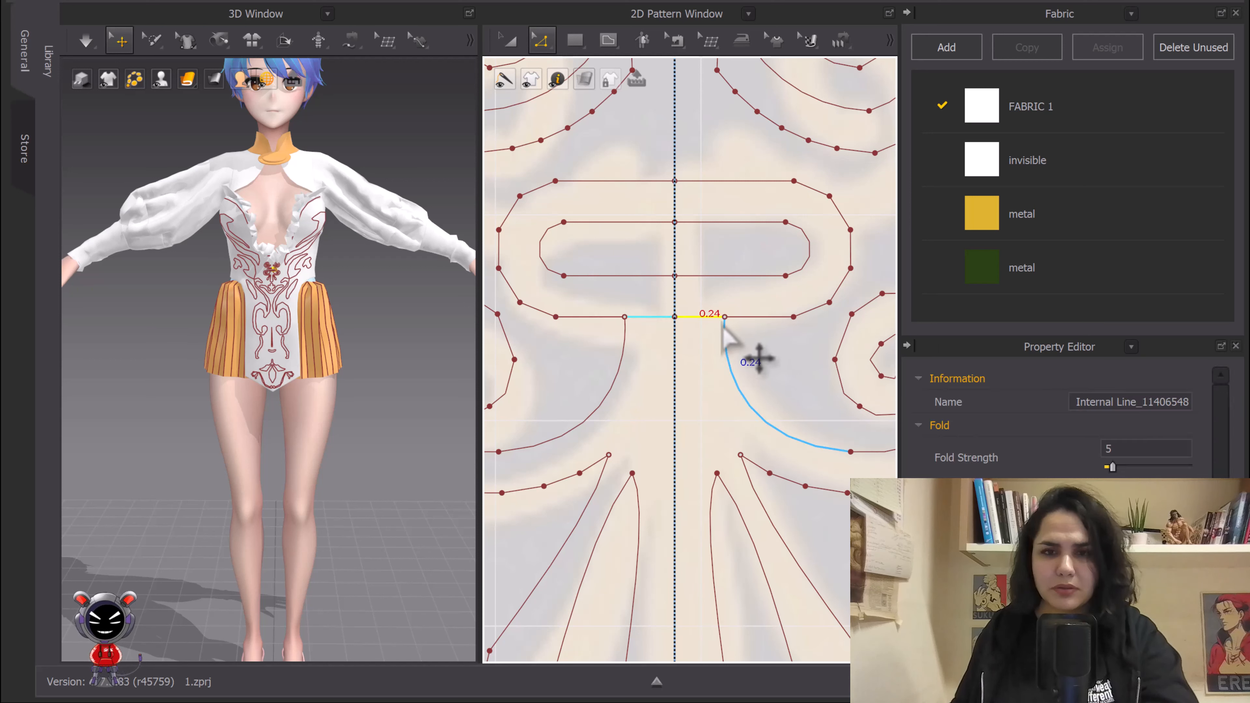
pyautogui.rightClick(724, 317)
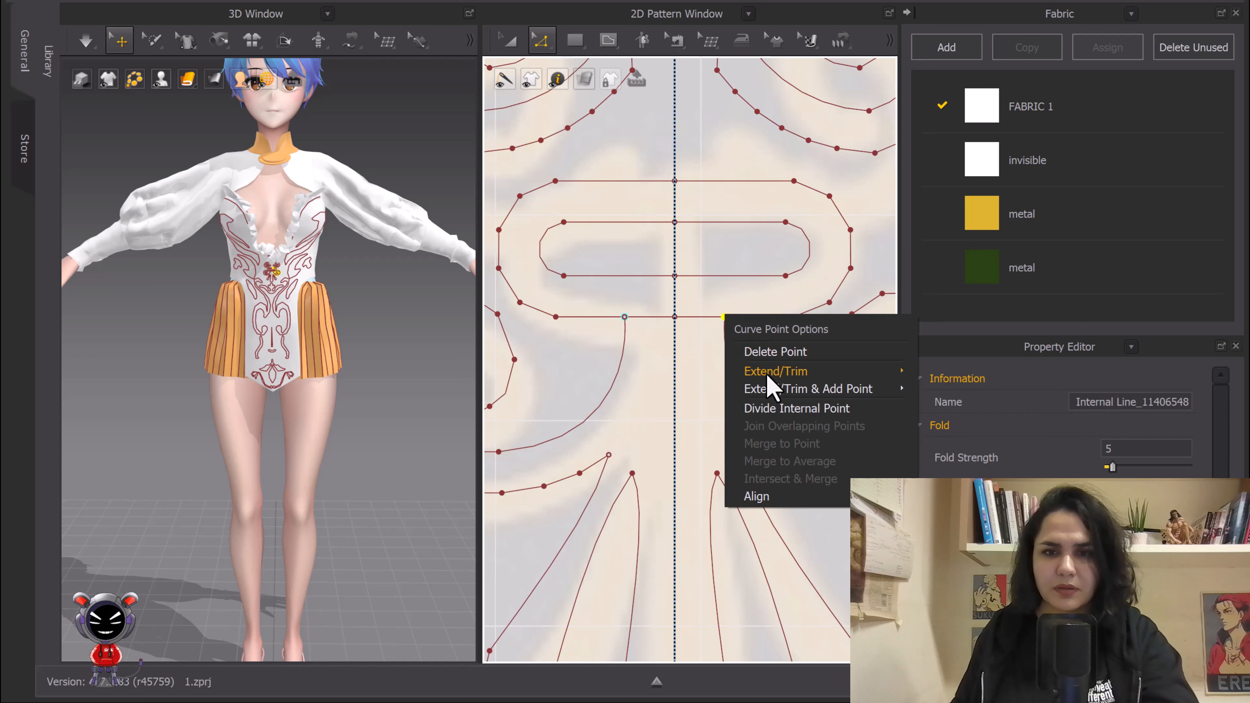
pyautogui.moveTo(783, 394)
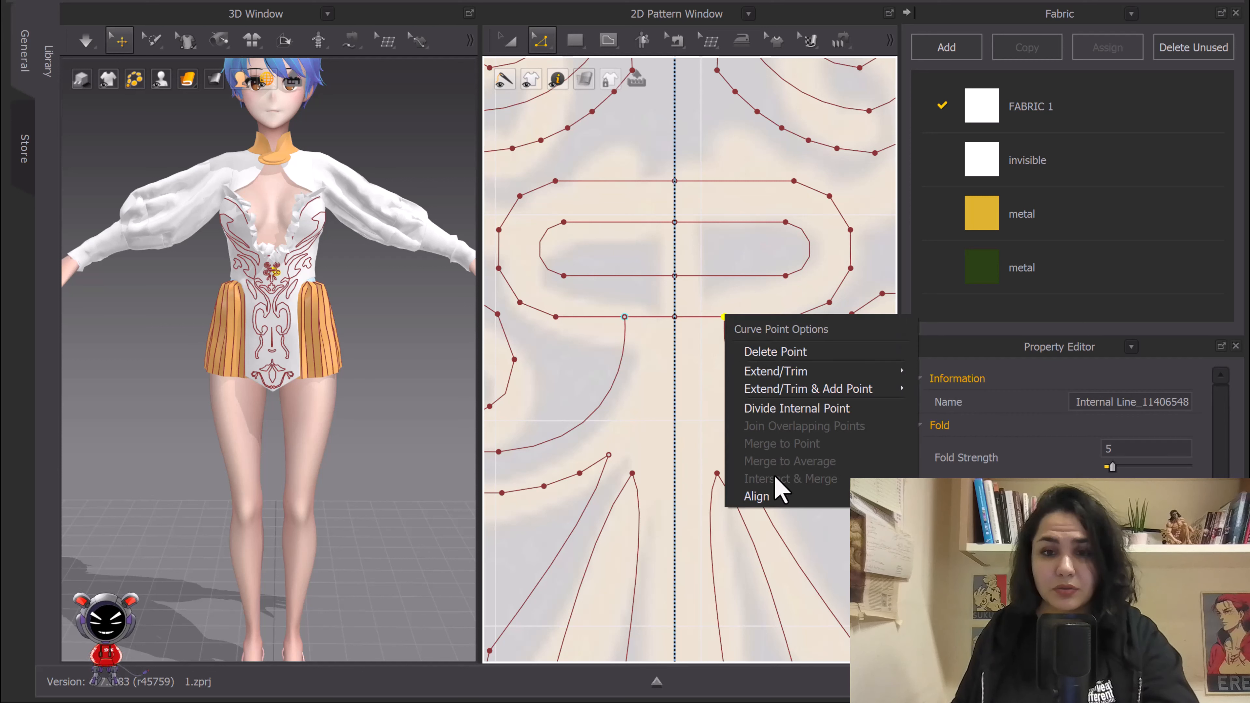
pyautogui.click(711, 413)
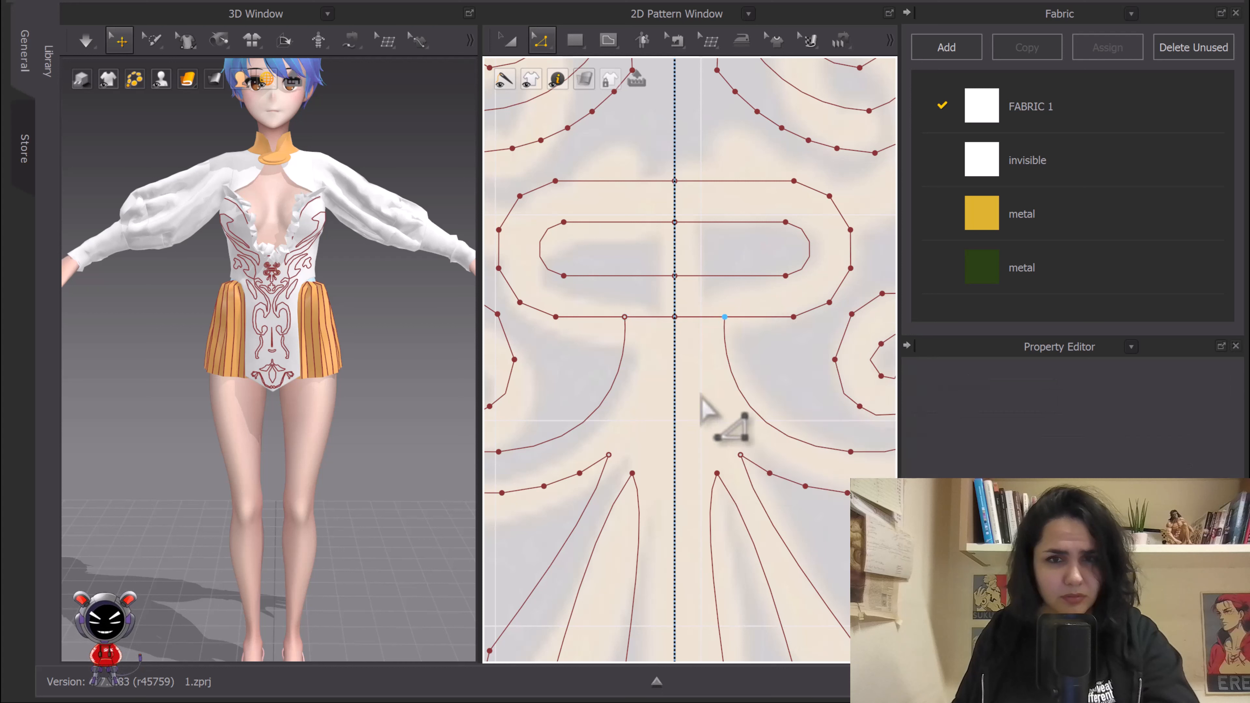
pyautogui.click(707, 318)
pyautogui.rightClick(706, 320)
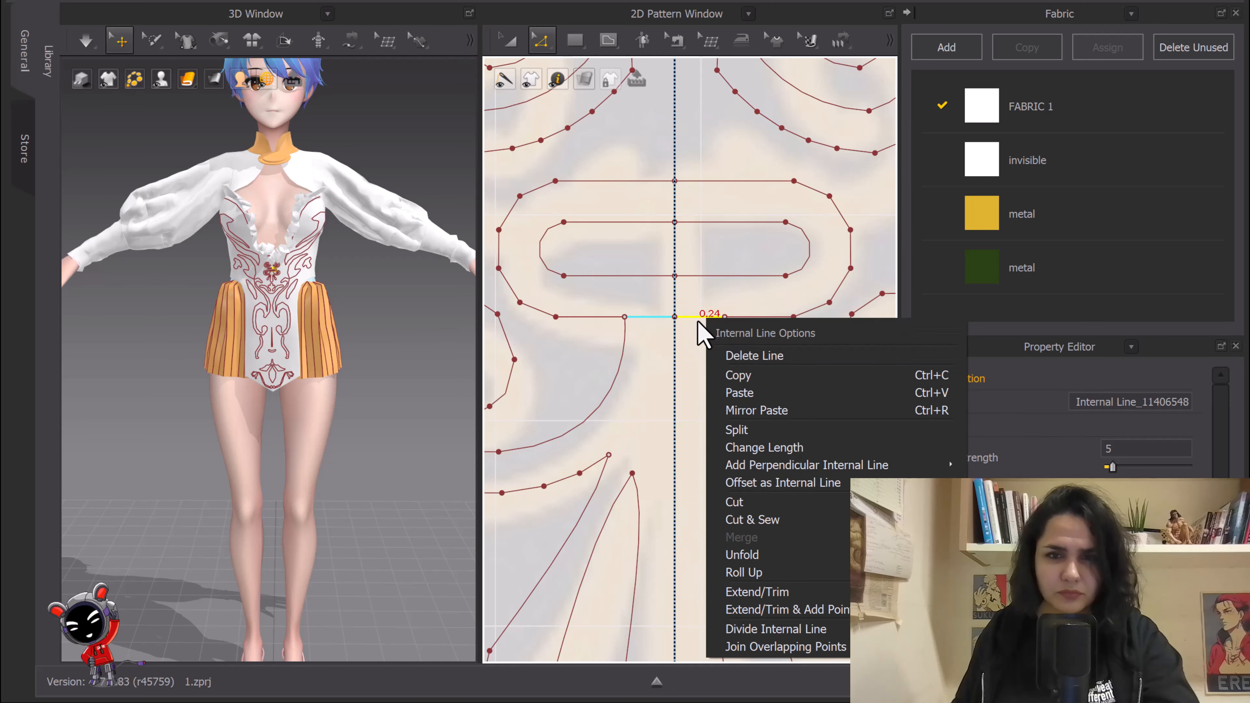
pyautogui.press('Escape')
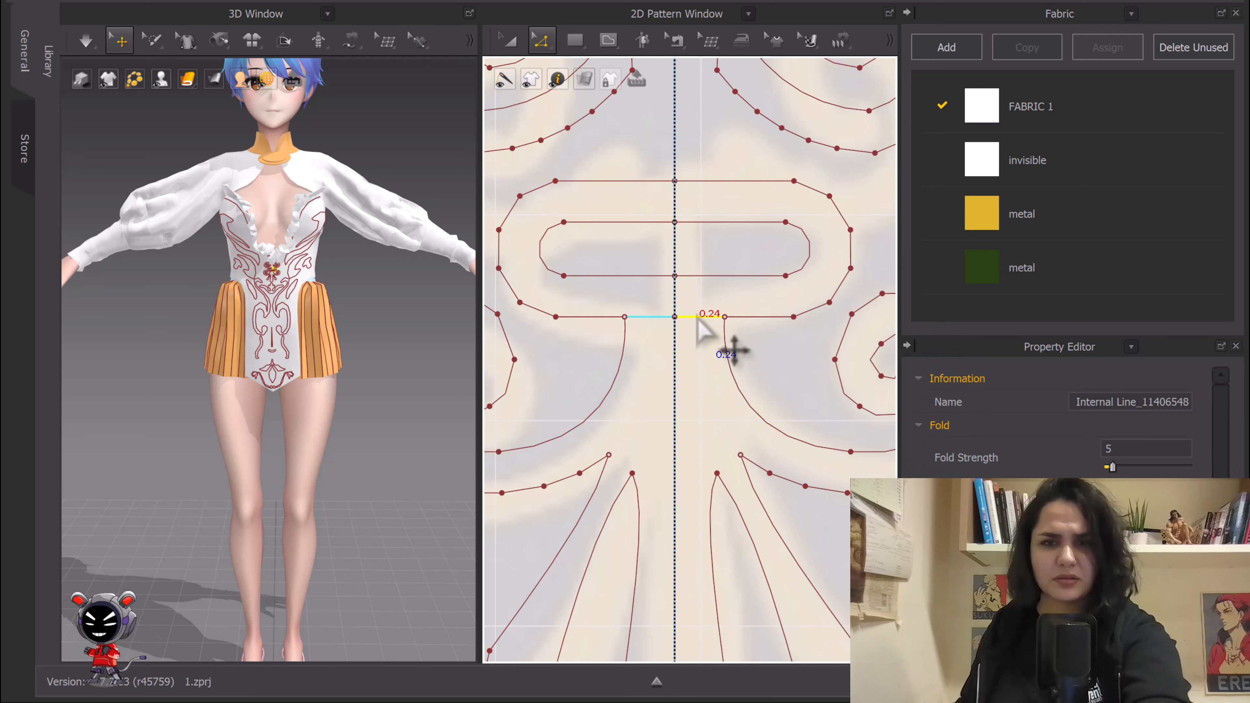
pyautogui.press('Delete')
pyautogui.hotkey('ctrl', 'z')
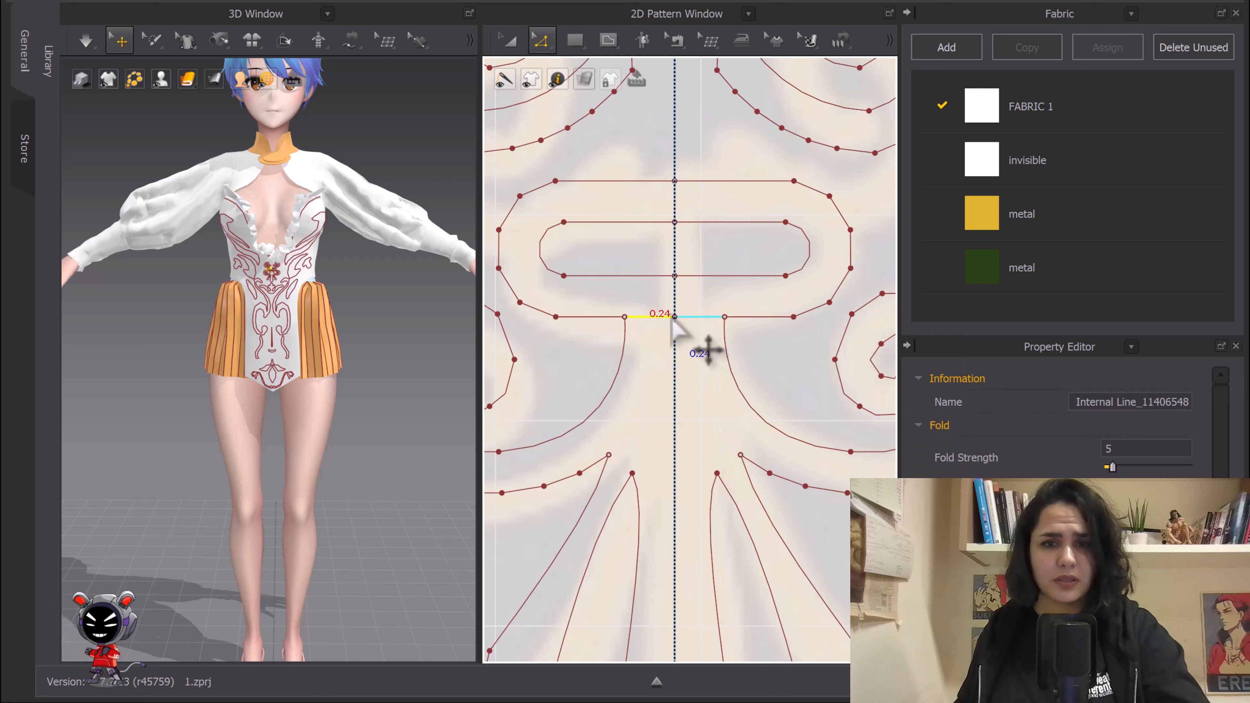
# Step: Delete the centre-line point on the outer bar's bottom line to open the outline between the two curl ends
pyautogui.click(675, 318)
pyautogui.click(682, 326)
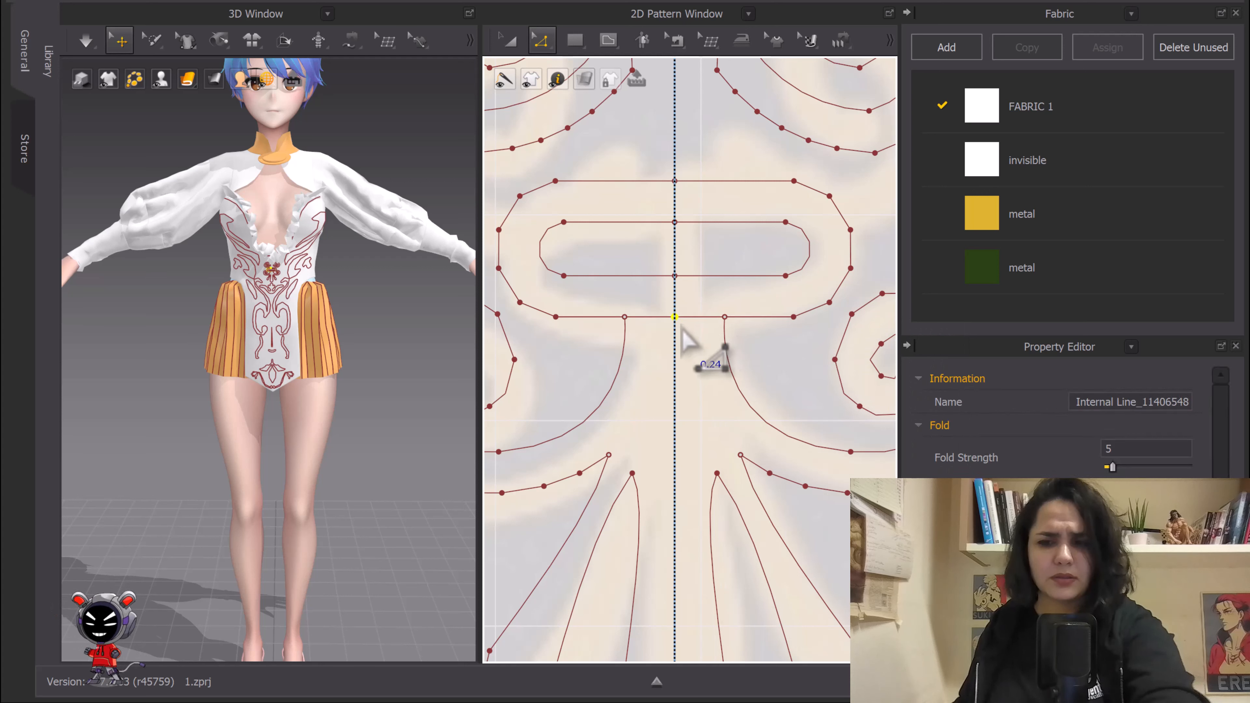
pyautogui.press('Delete')
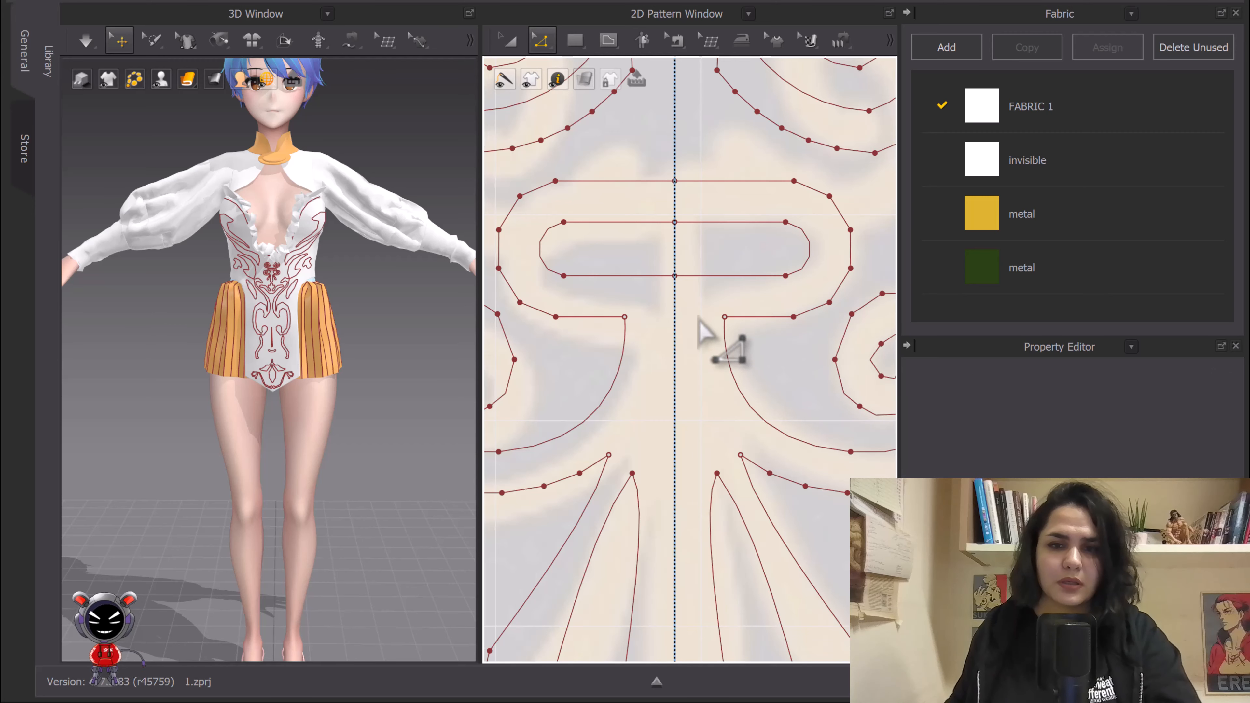
# Step: Examine the traced ornament lines across the whole front bodice pattern and around its upper part
pyautogui.scroll(-3, 693, 328)
pyautogui.scroll(-4, 693, 339)
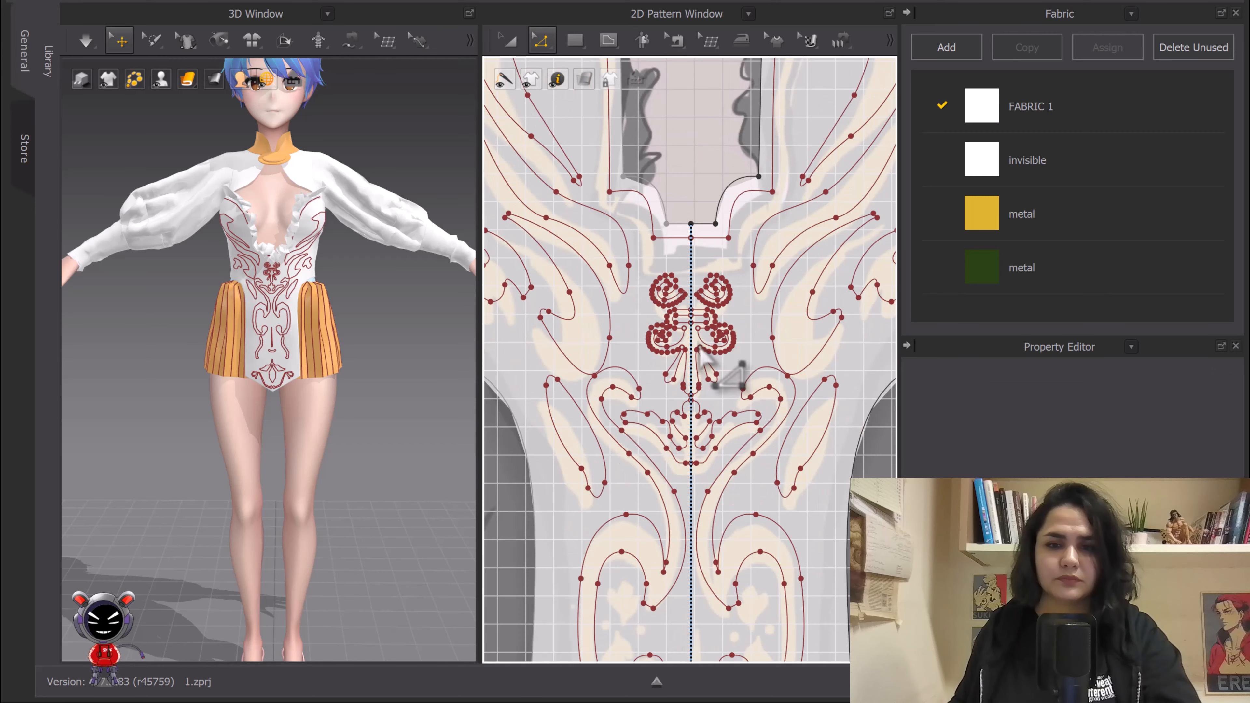
pyautogui.scroll(5, 723, 354)
pyautogui.scroll(-8, 739, 365)
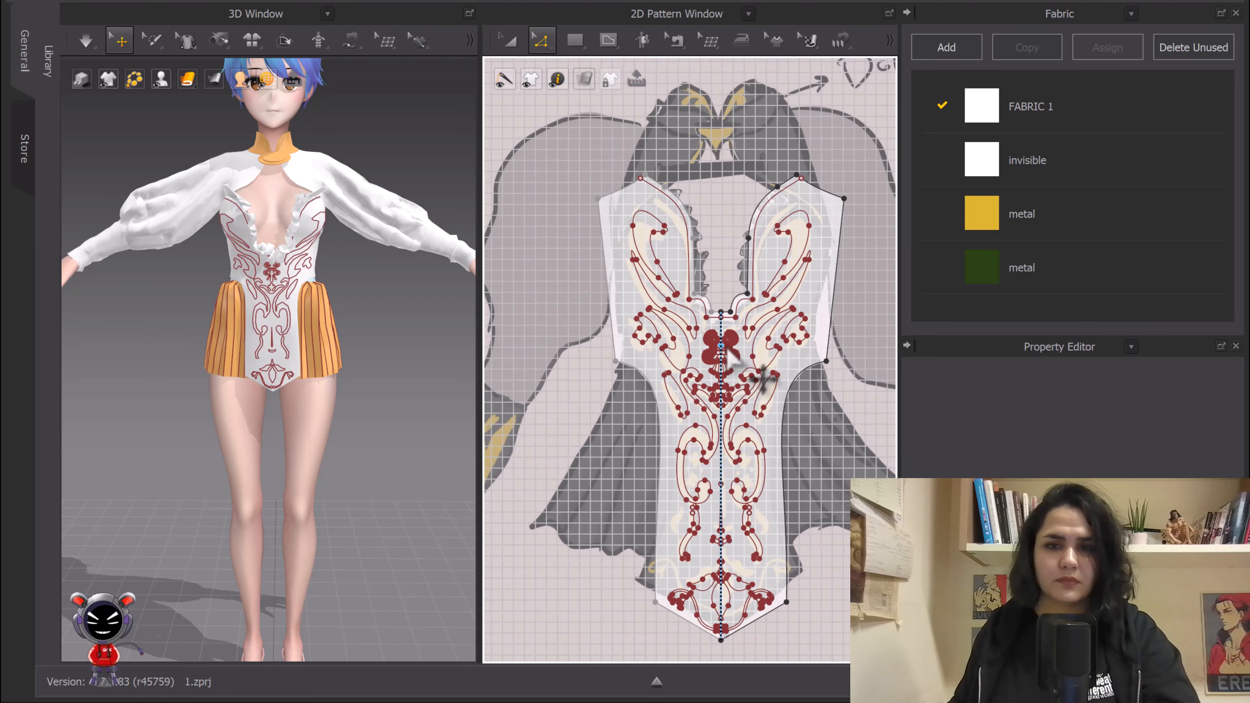
pyautogui.scroll(6, 738, 364)
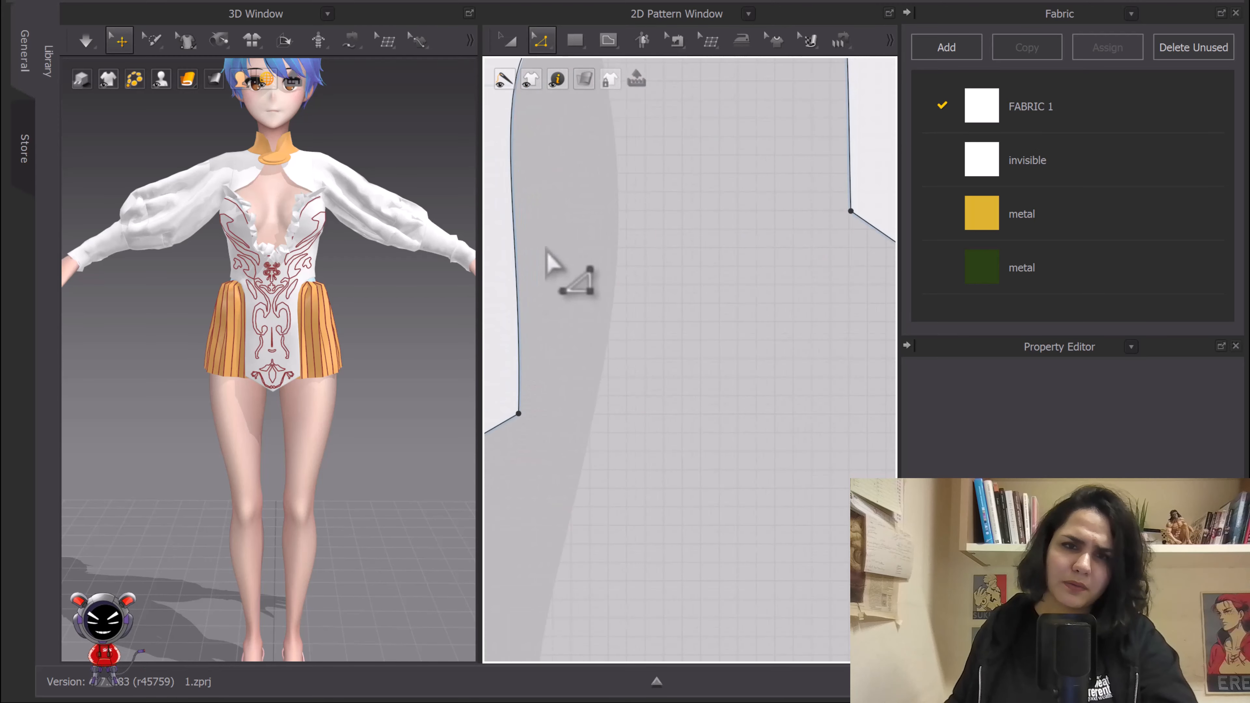
pyautogui.scroll(-4, 745, 351)
pyautogui.scroll(6, 740, 357)
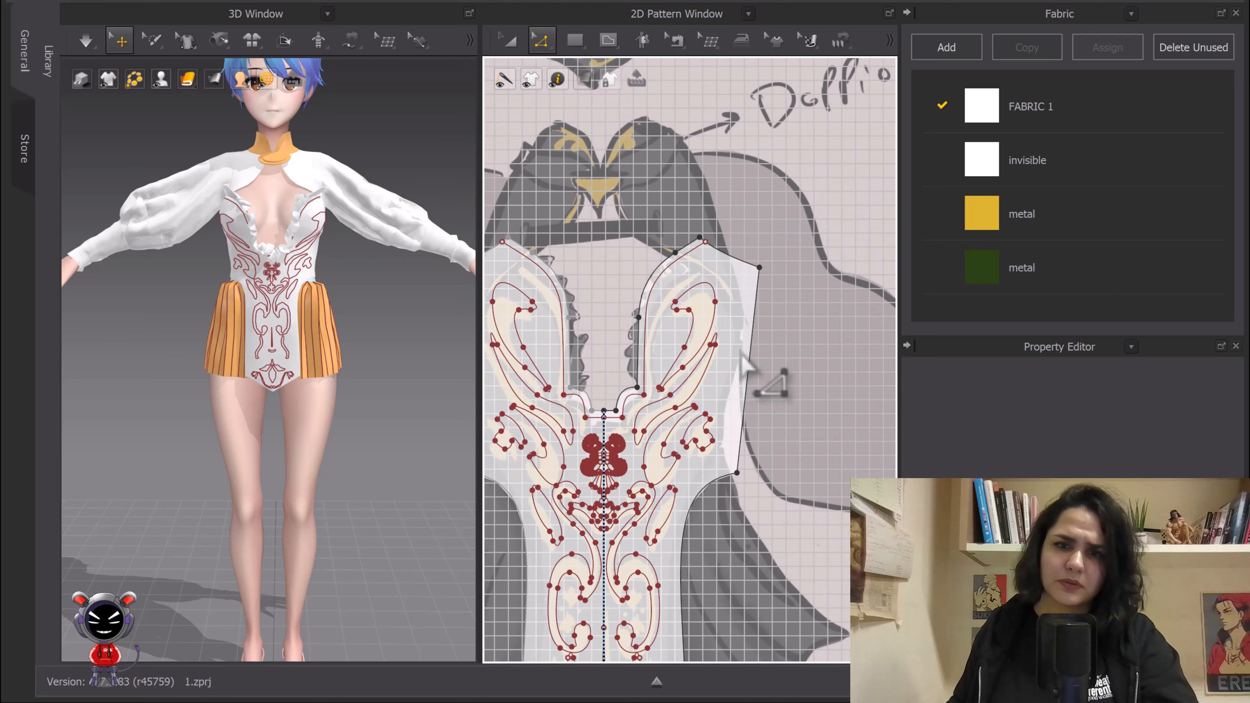
pyautogui.click(544, 45)
pyautogui.click(703, 182)
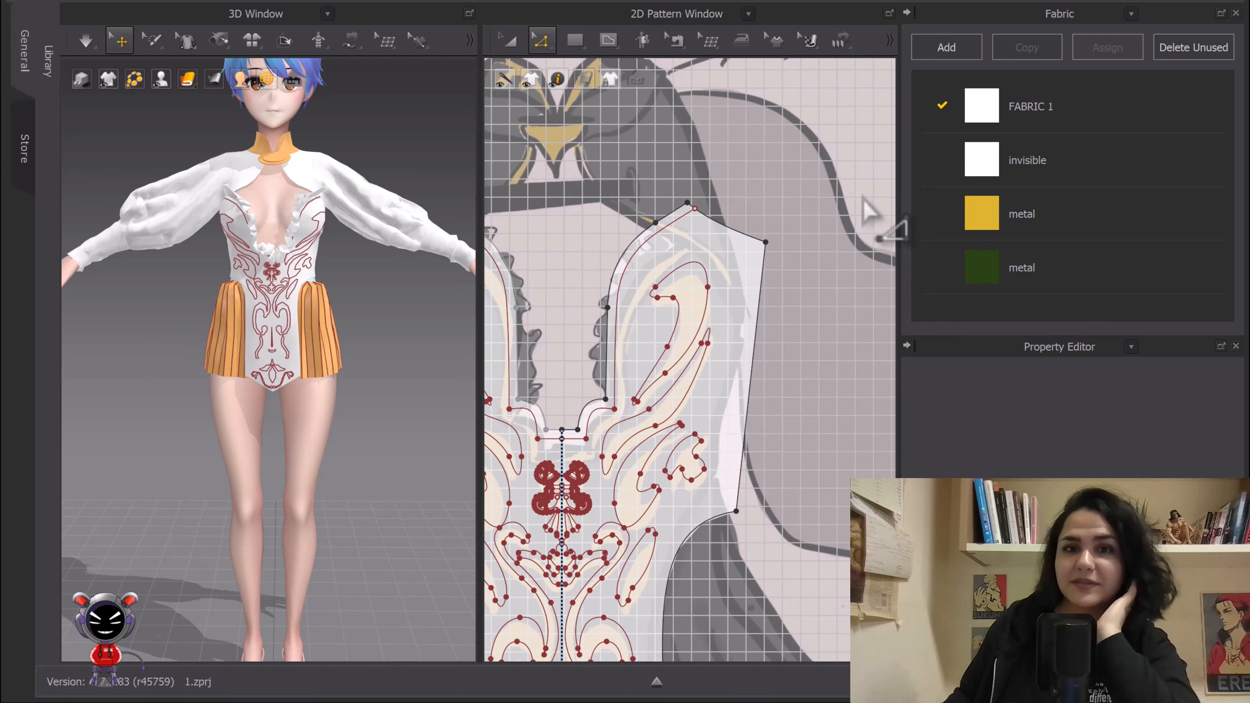
pyautogui.scroll(-6, 753, 257)
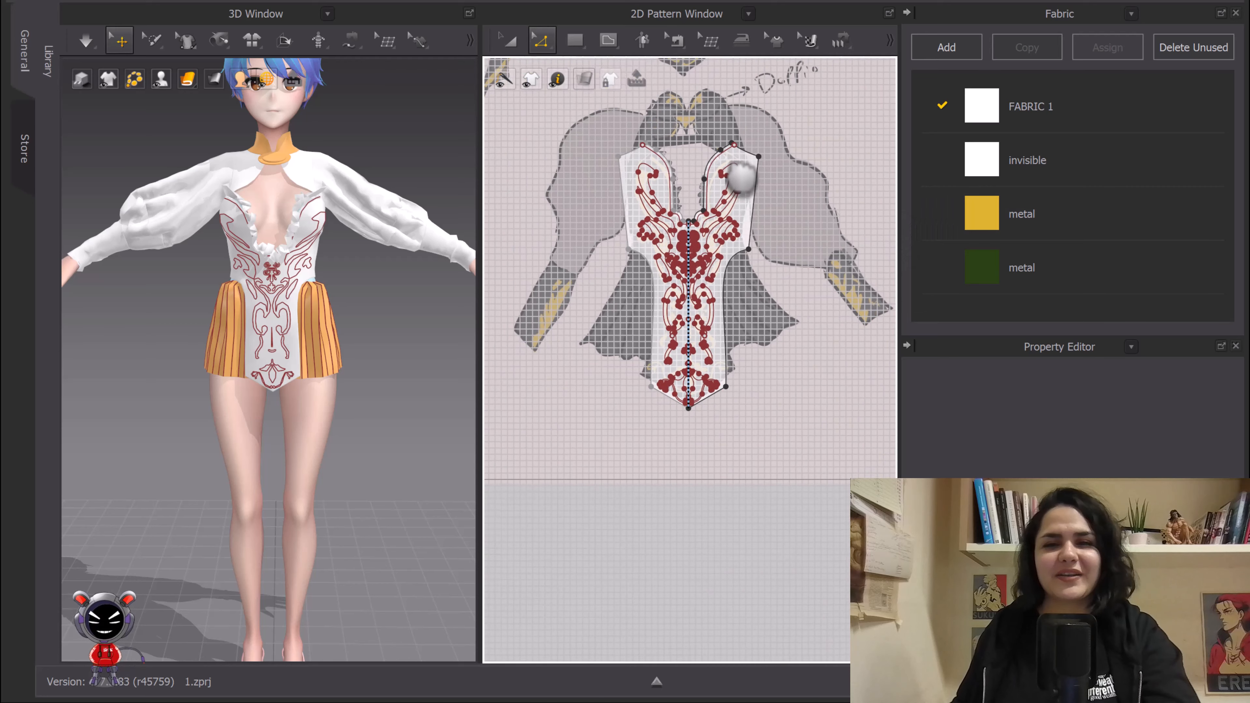
# Step: Try to cut and sew the front bodice pattern along the internal line that follows the neckline
pyautogui.click(506, 39)
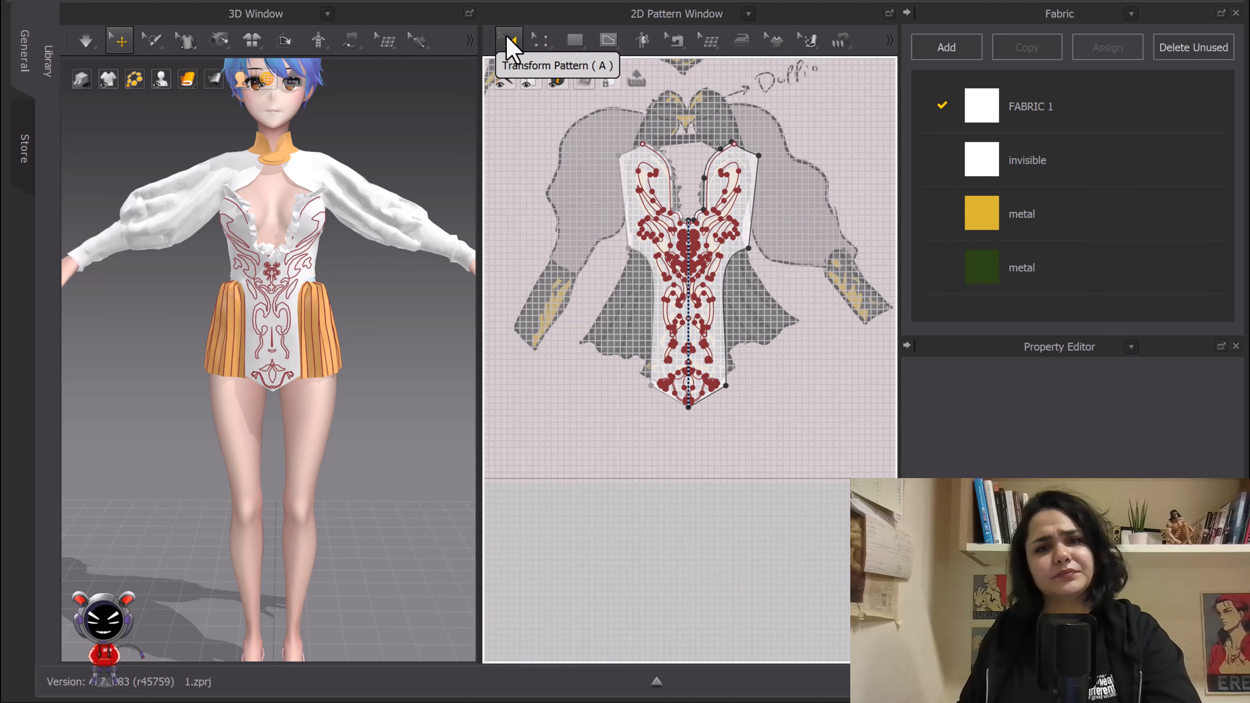
pyautogui.click(731, 201)
pyautogui.scroll(5, 732, 201)
pyautogui.moveTo(750, 332); pyautogui.dragTo(743, 229, button='middle')
pyautogui.scroll(1, 761, 230)
pyautogui.scroll(4, 778, 259)
pyautogui.scroll(-1, 750, 238)
pyautogui.scroll(-3, 743, 229)
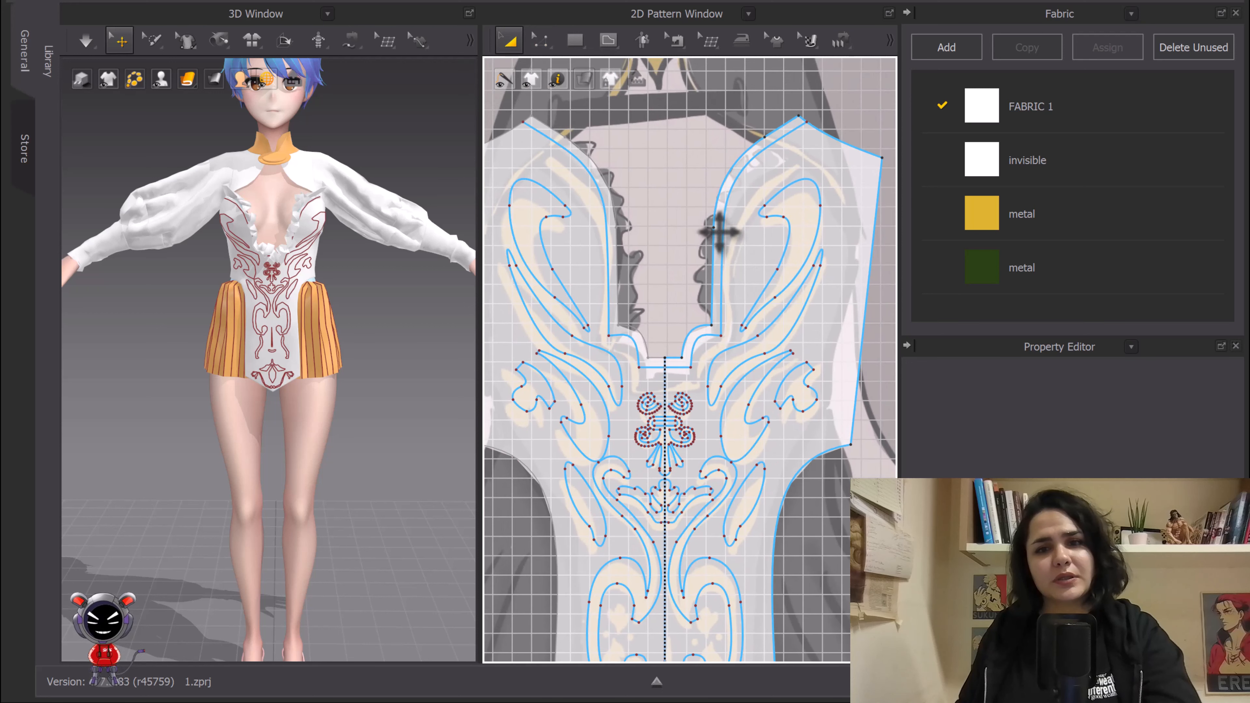
pyautogui.rightClick(725, 227)
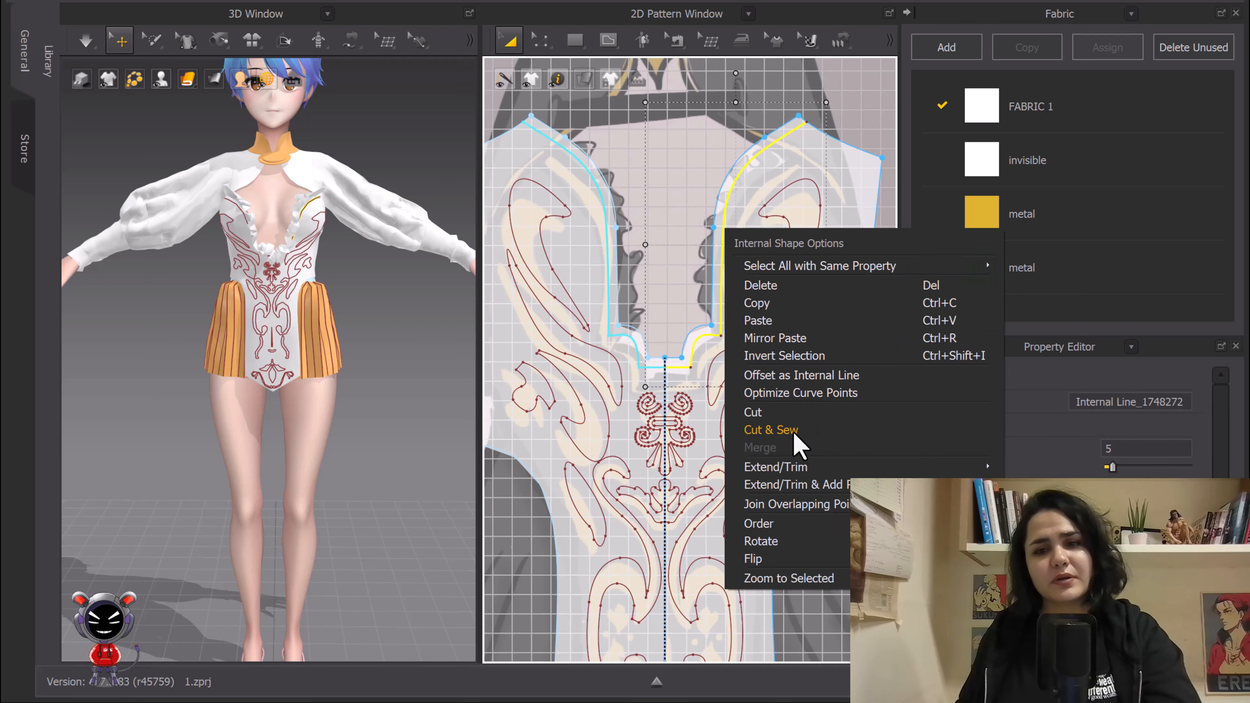
pyautogui.click(770, 430)
pyautogui.click(557, 372)
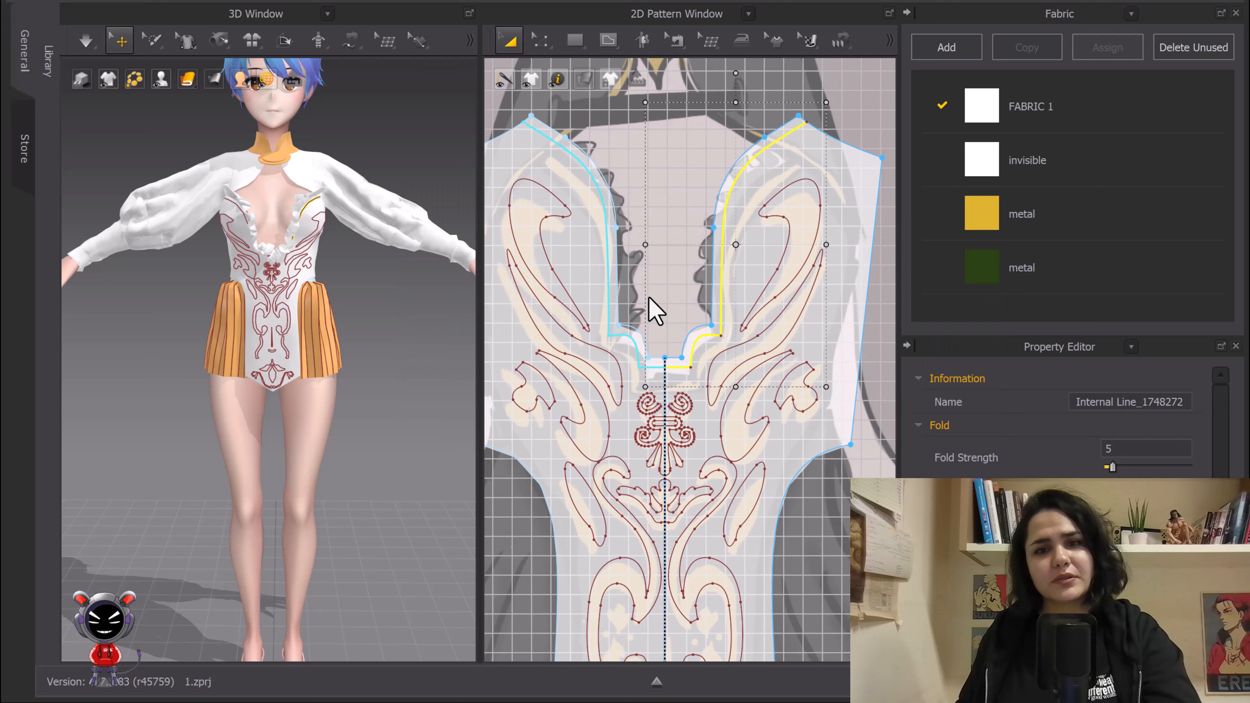
pyautogui.click(624, 371)
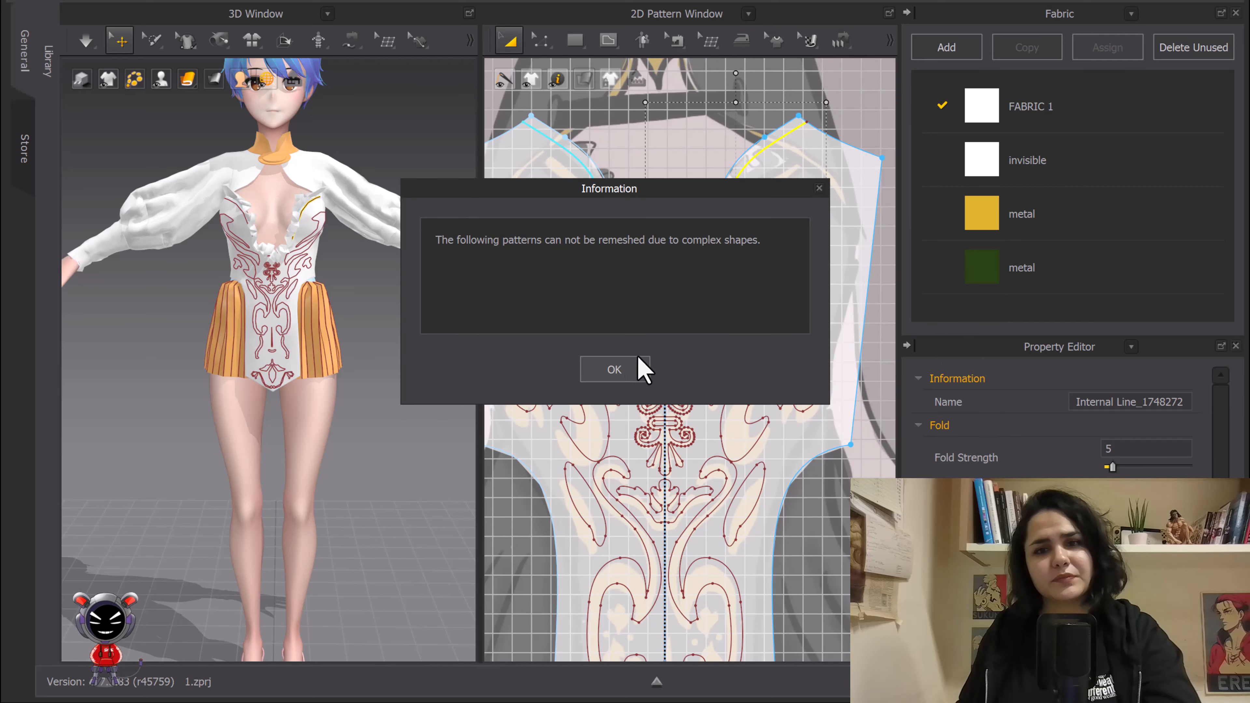
pyautogui.click(640, 366)
pyautogui.scroll(6, 793, 132)
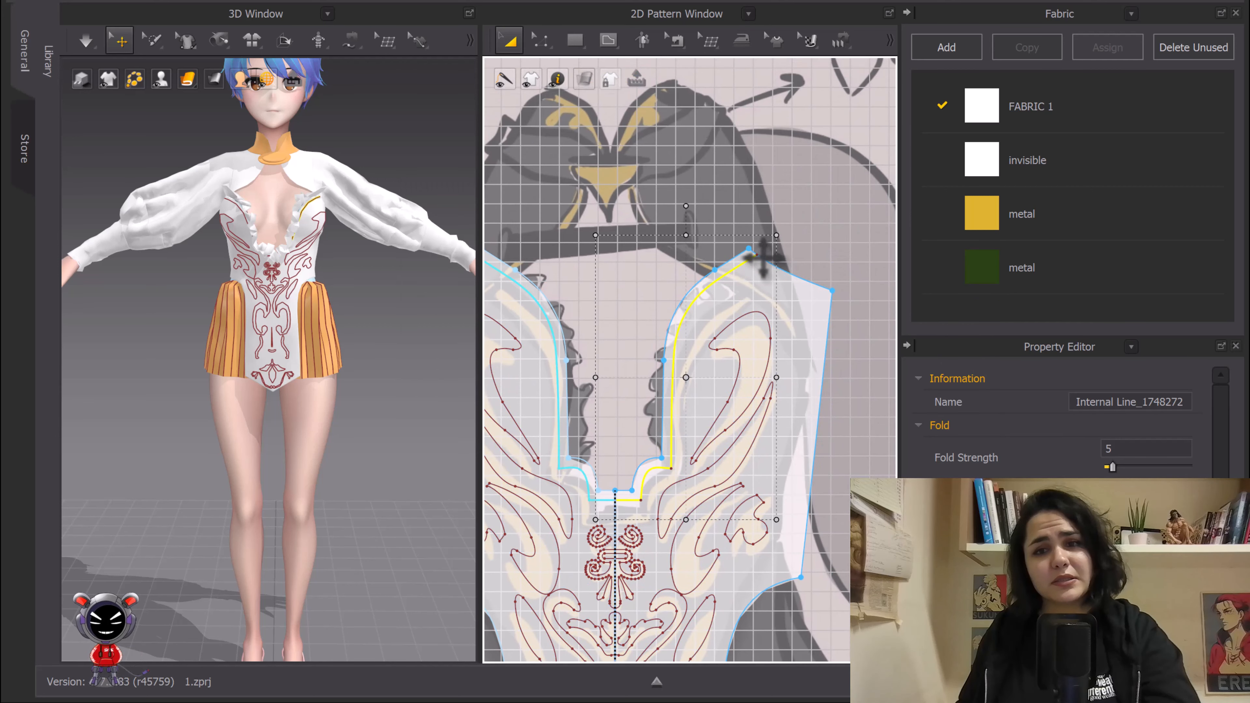
pyautogui.scroll(-8, 822, 305)
pyautogui.moveTo(734, 520); pyautogui.dragTo(745, 282, button='middle')
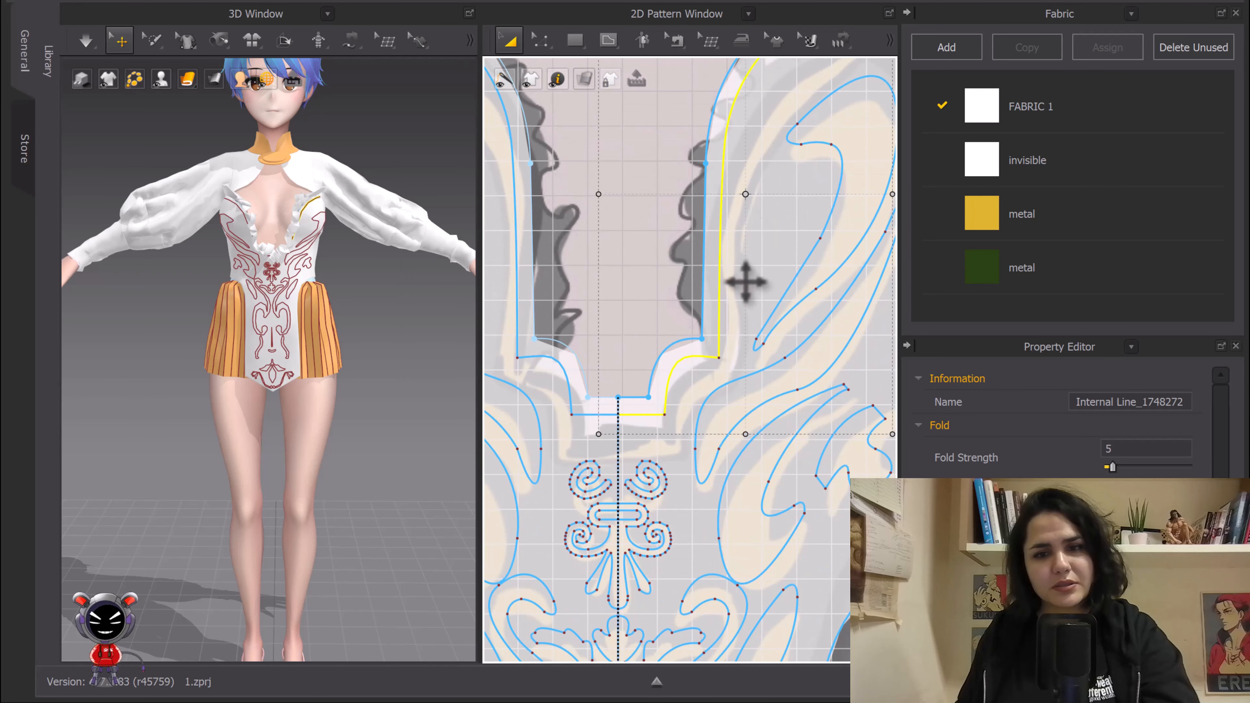
# Step: Remove linked editing between the two mirrored halves along the bodice pattern's centre line
pyautogui.scroll(8, 663, 430)
pyautogui.moveTo(664, 430); pyautogui.dragTo(893, 305, button='middle')
pyautogui.scroll(-5, 720, 357)
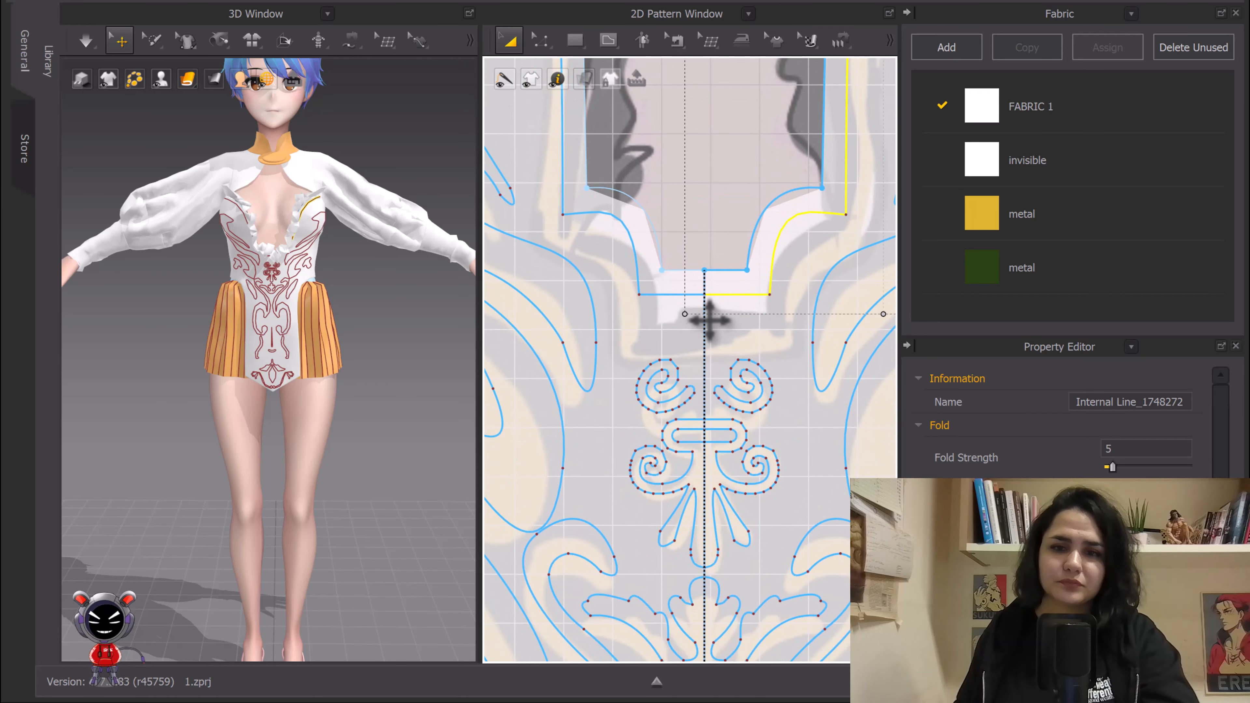
pyautogui.press('z')
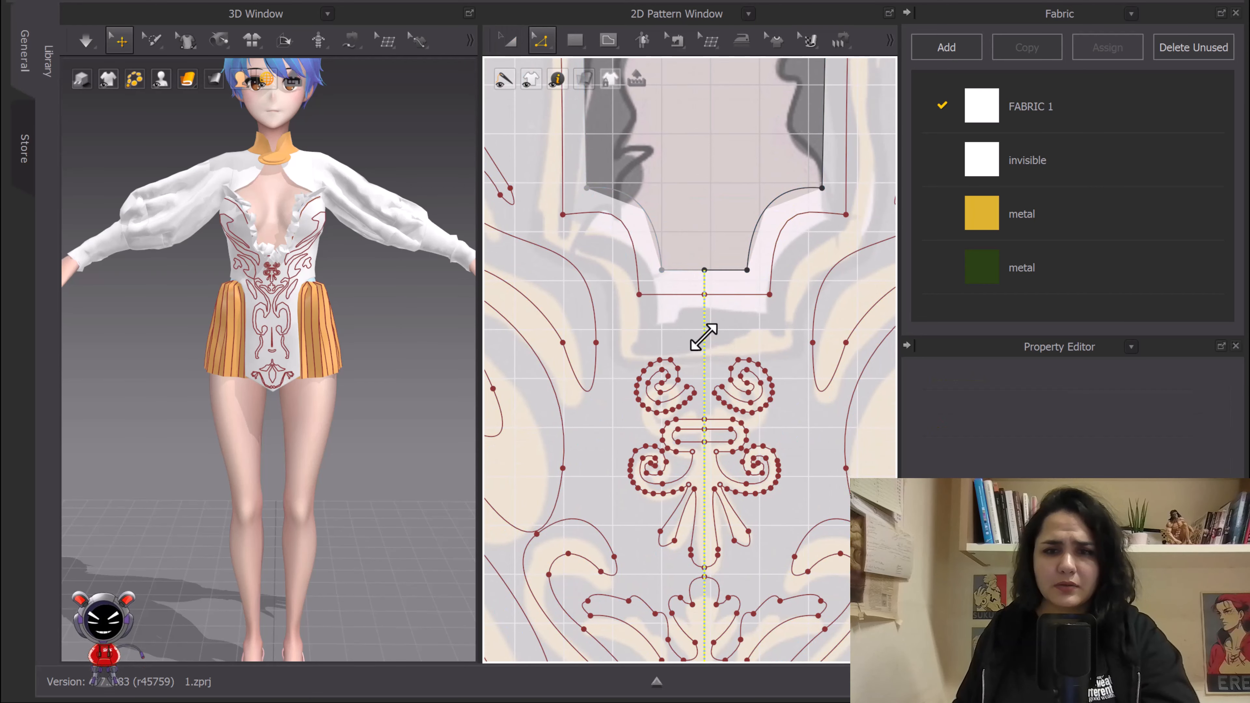
pyautogui.rightClick(703, 338)
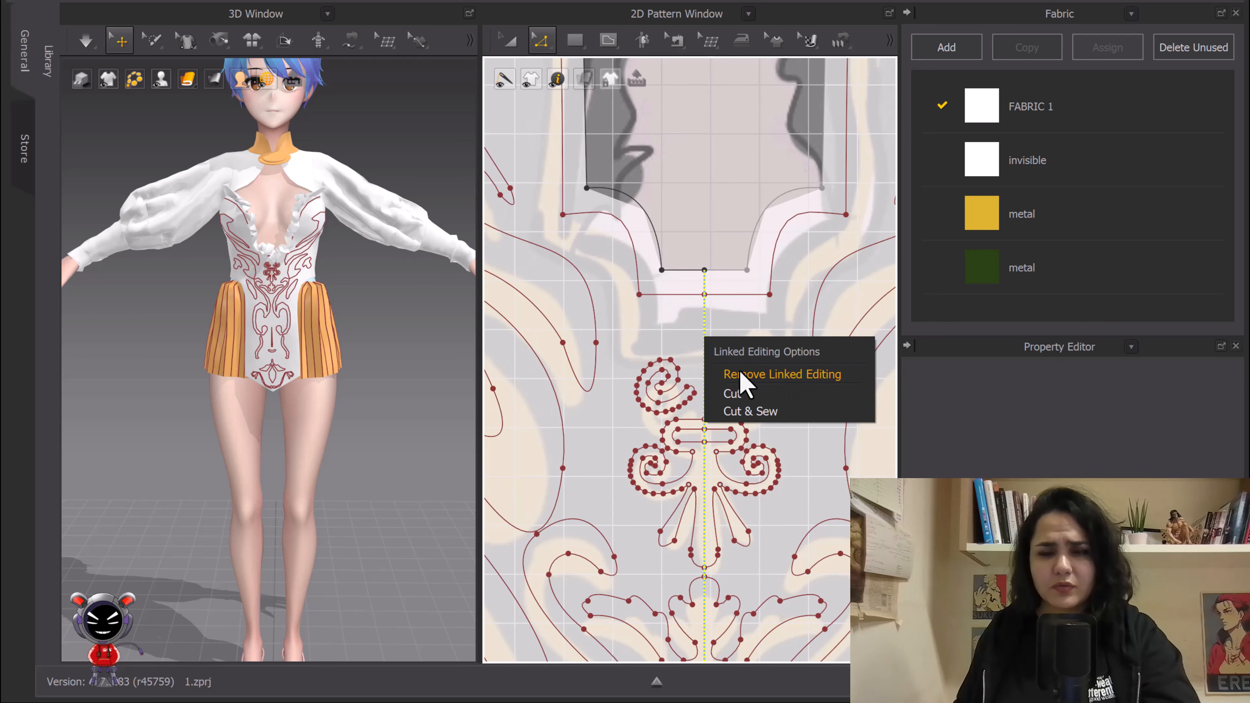
pyautogui.click(785, 376)
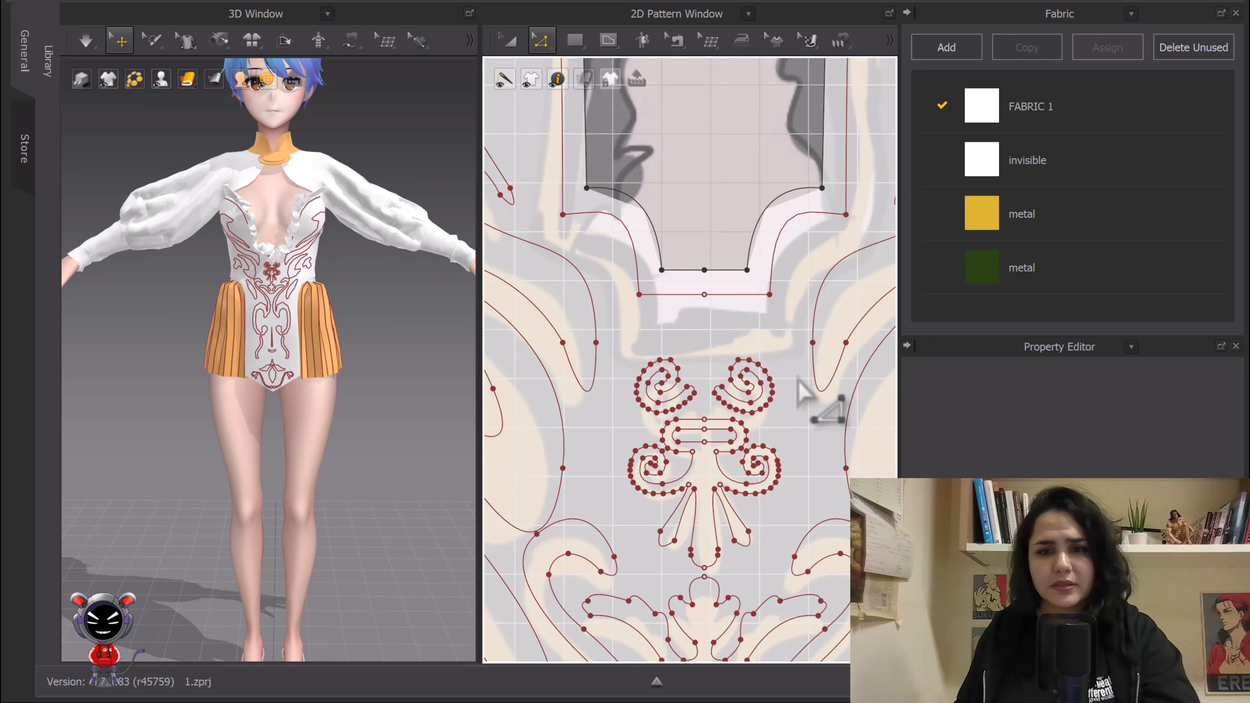
# Step: Join the overlapping points at the centre of the internal line just below the neckline edge
pyautogui.scroll(5, 701, 333)
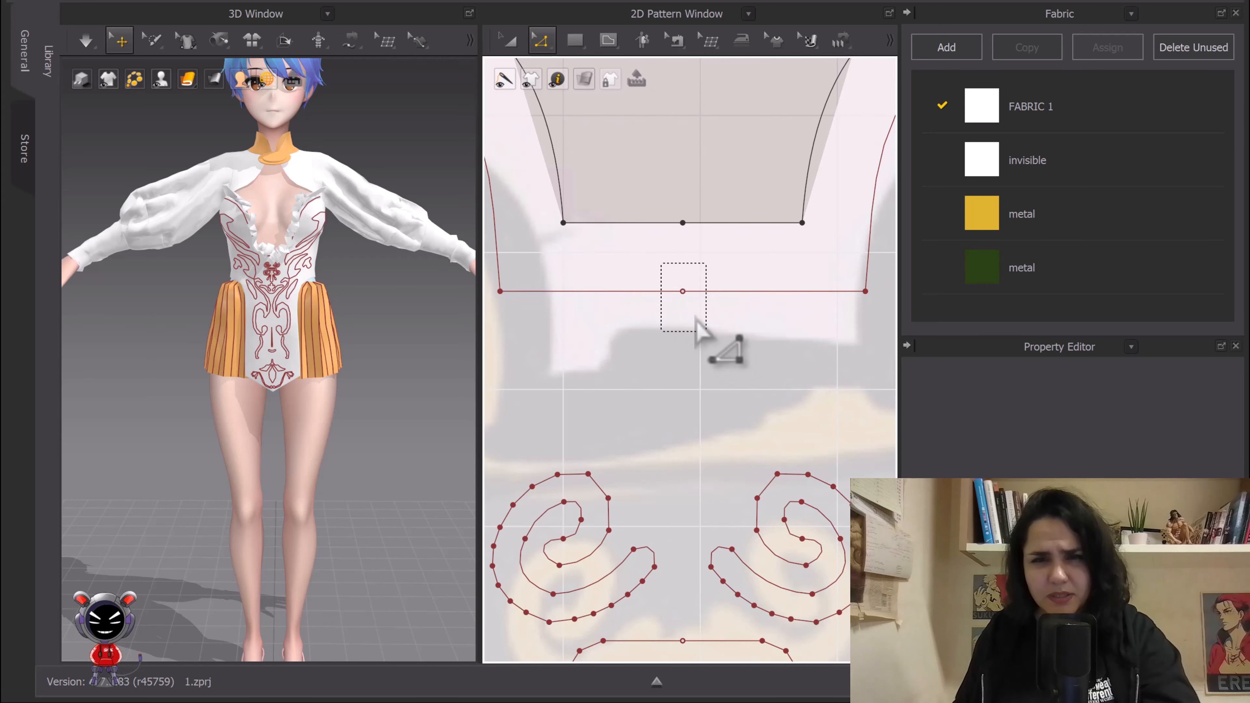
pyautogui.click(682, 292)
pyautogui.rightClick(682, 291)
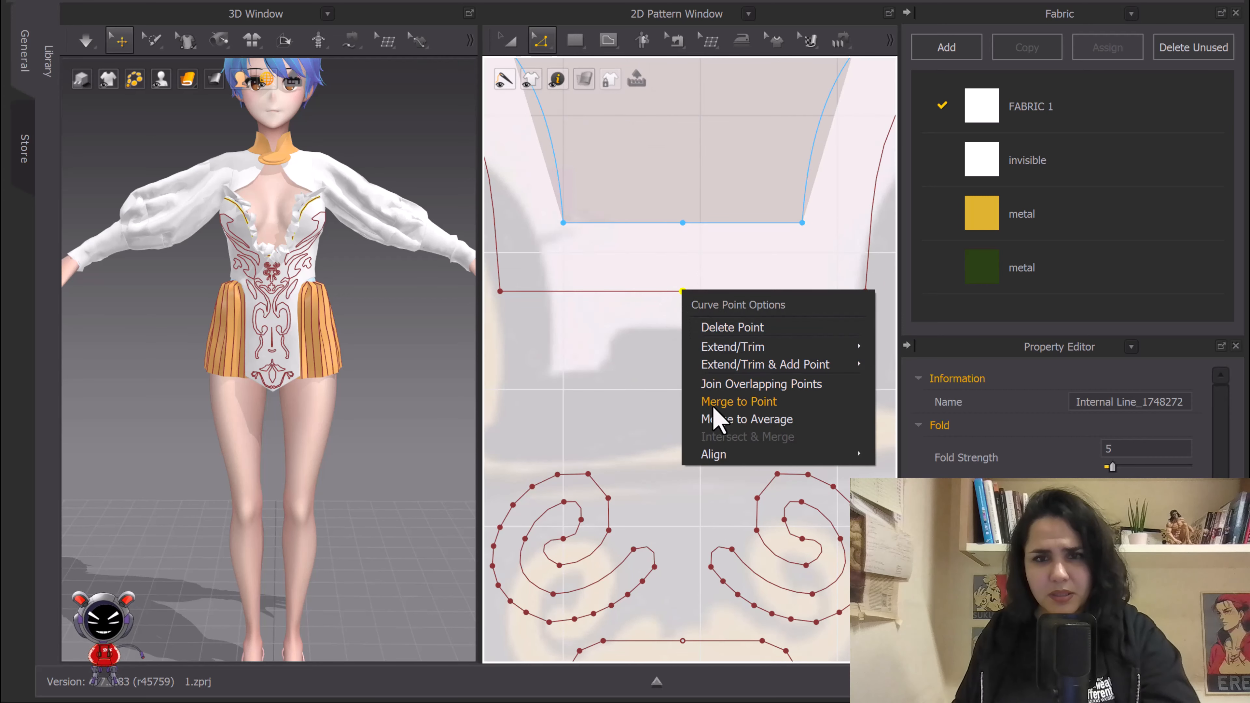
pyautogui.click(731, 387)
pyautogui.scroll(-3, 731, 400)
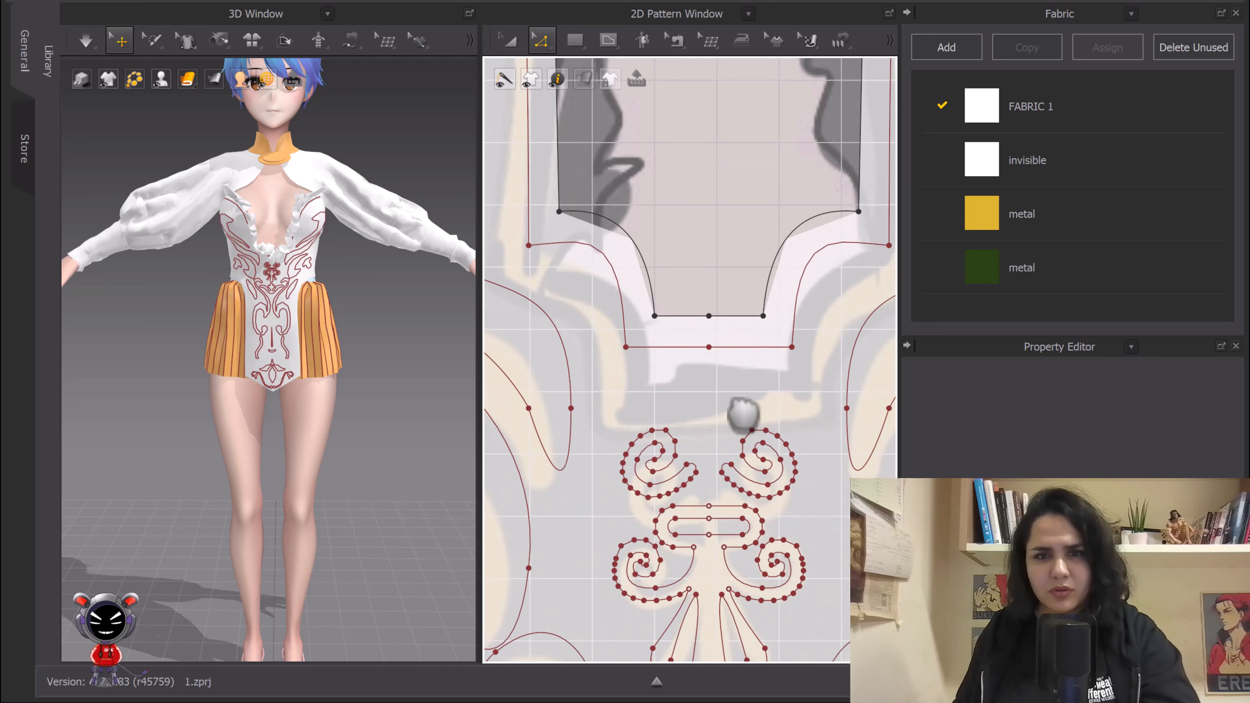
# Step: Join the overlapping centre points on the inner and outer outlines of the rounded bar ornament
pyautogui.scroll(5, 748, 236)
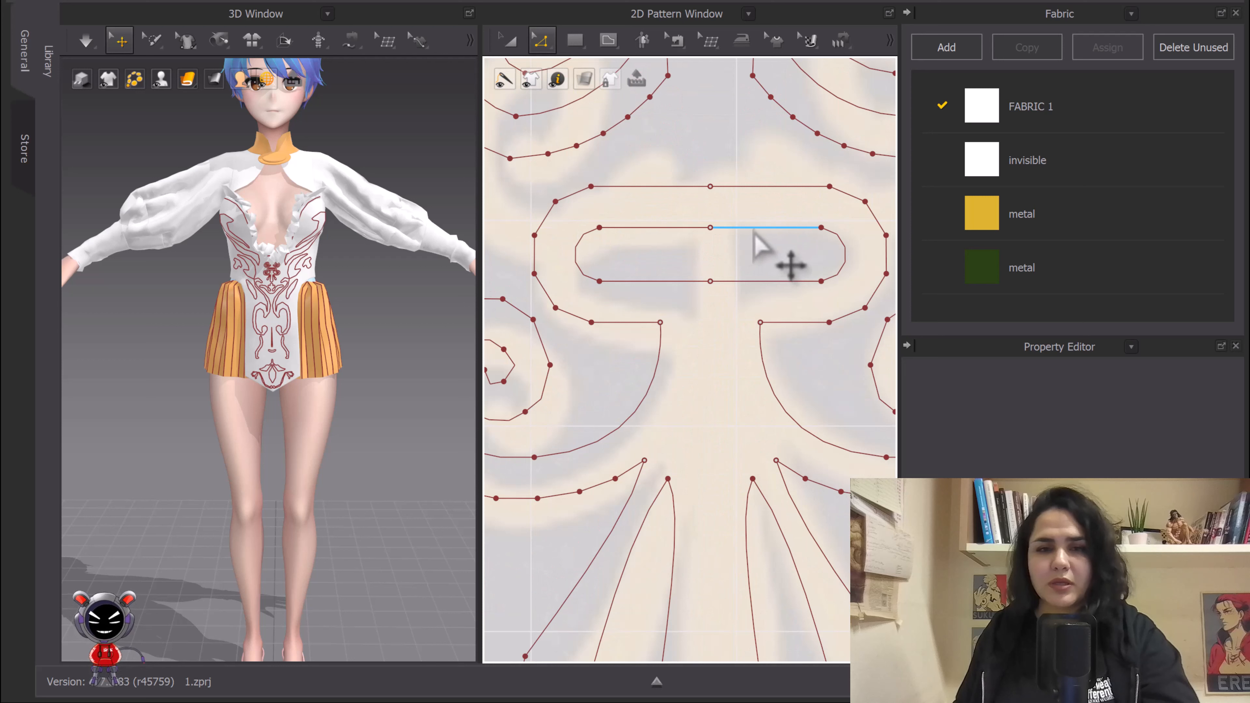
pyautogui.moveTo(681, 150); pyautogui.dragTo(716, 283)
pyautogui.rightClick(713, 282)
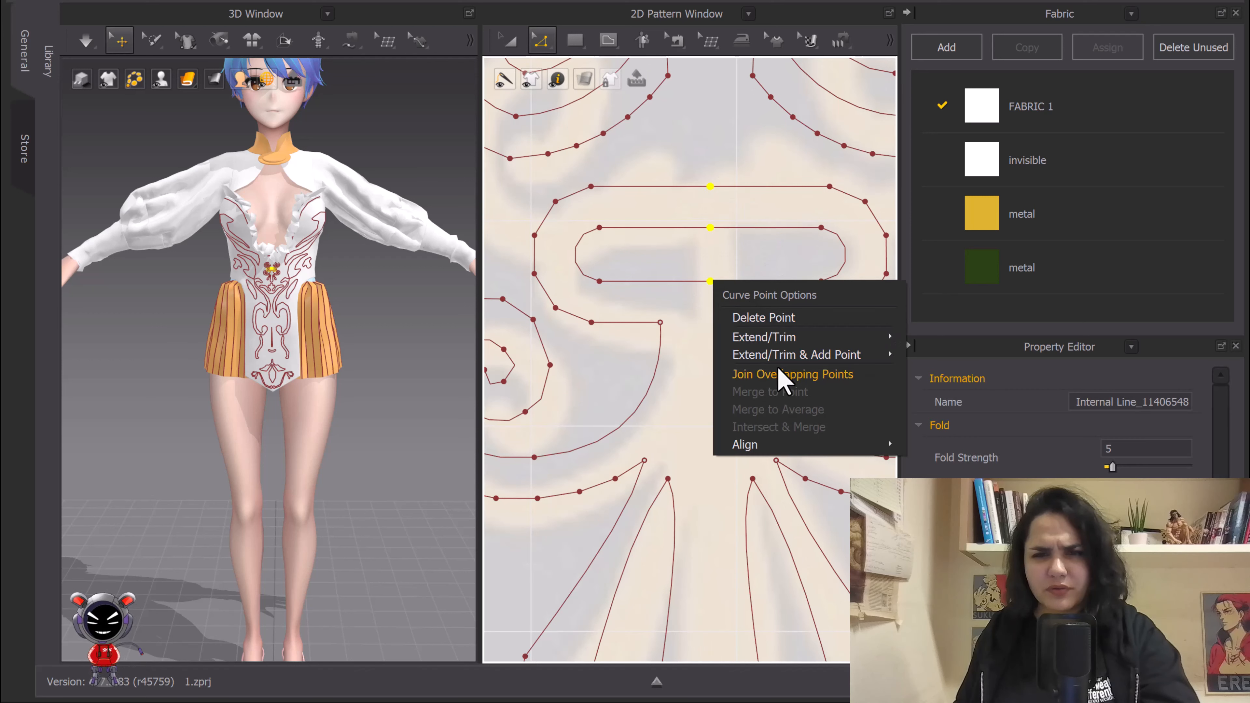
pyautogui.click(776, 378)
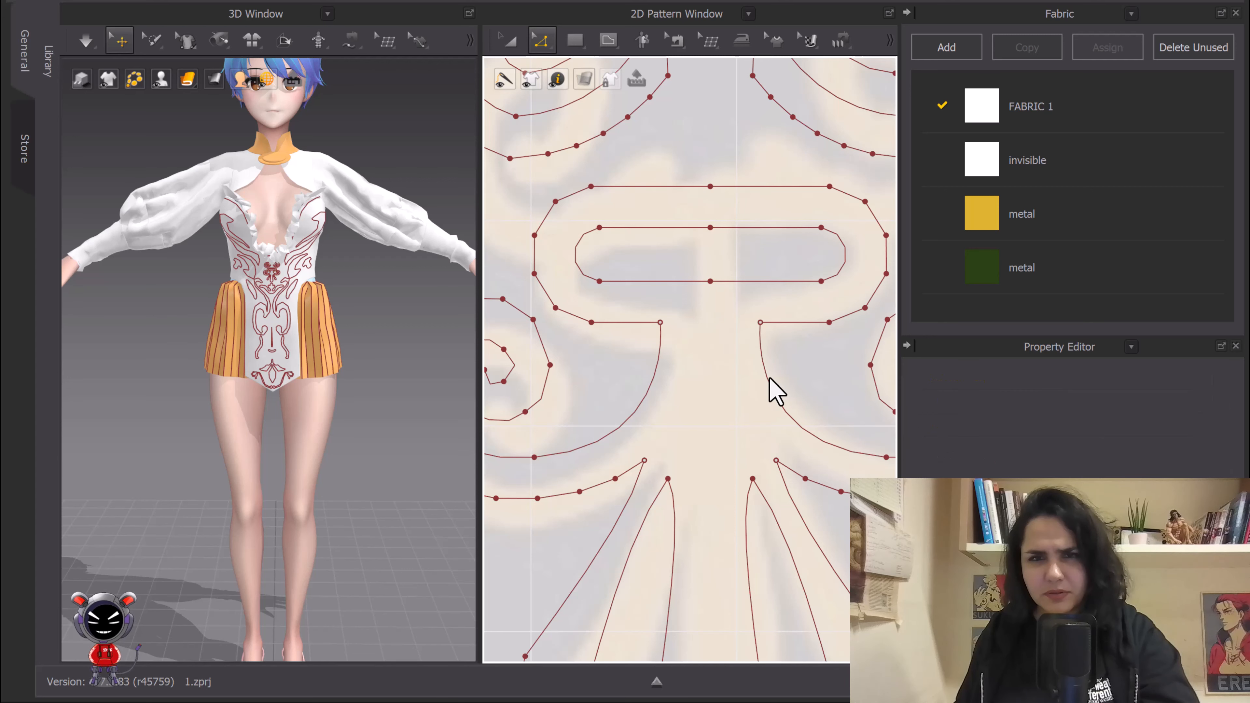
# Step: Join the overlapping centre points at the stem's rounded lower end and the top of the arch beneath it
pyautogui.scroll(-5, 760, 386)
pyautogui.scroll(5, 698, 244)
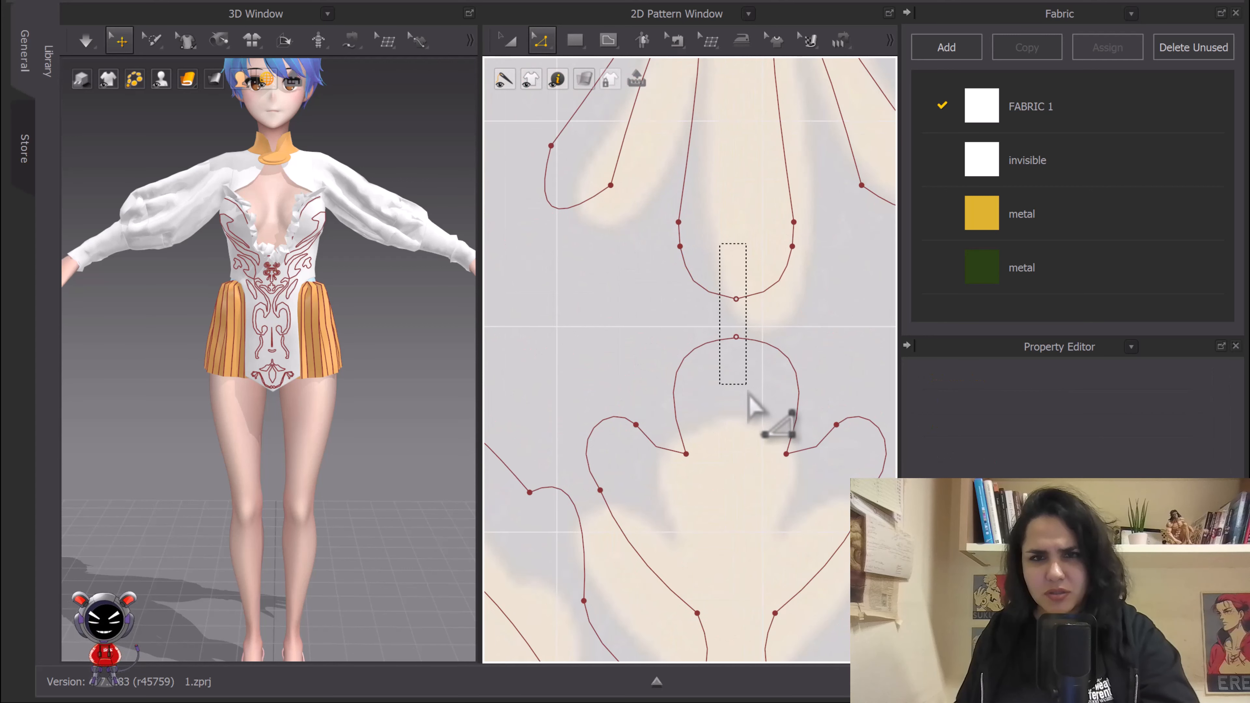
pyautogui.moveTo(747, 393); pyautogui.dragTo(747, 393)
pyautogui.rightClick(737, 337)
pyautogui.click(774, 433)
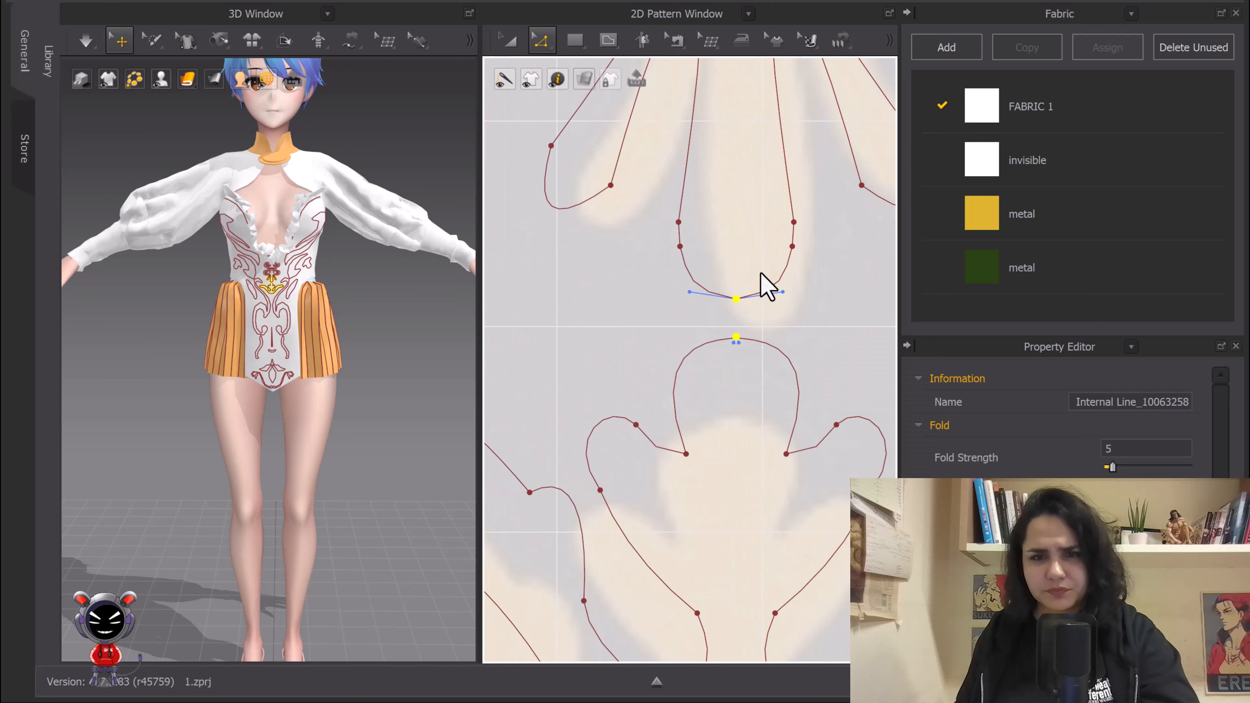
# Step: Join the overlapping points at the small centre notch on the underside of the scroll ornament
pyautogui.scroll(-3, 768, 319)
pyautogui.moveTo(768, 320); pyautogui.dragTo(748, 206, button='middle')
pyautogui.scroll(-2, 773, 321)
pyautogui.scroll(5, 733, 259)
pyautogui.click(727, 270)
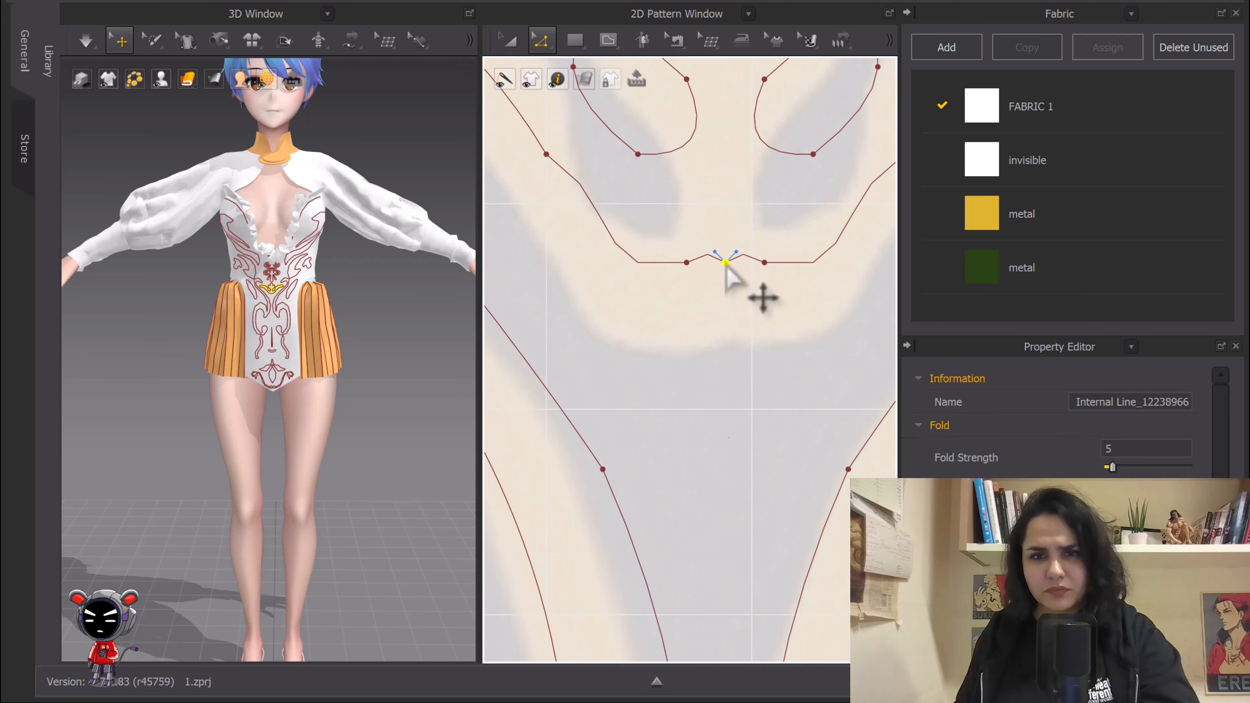
pyautogui.rightClick(726, 266)
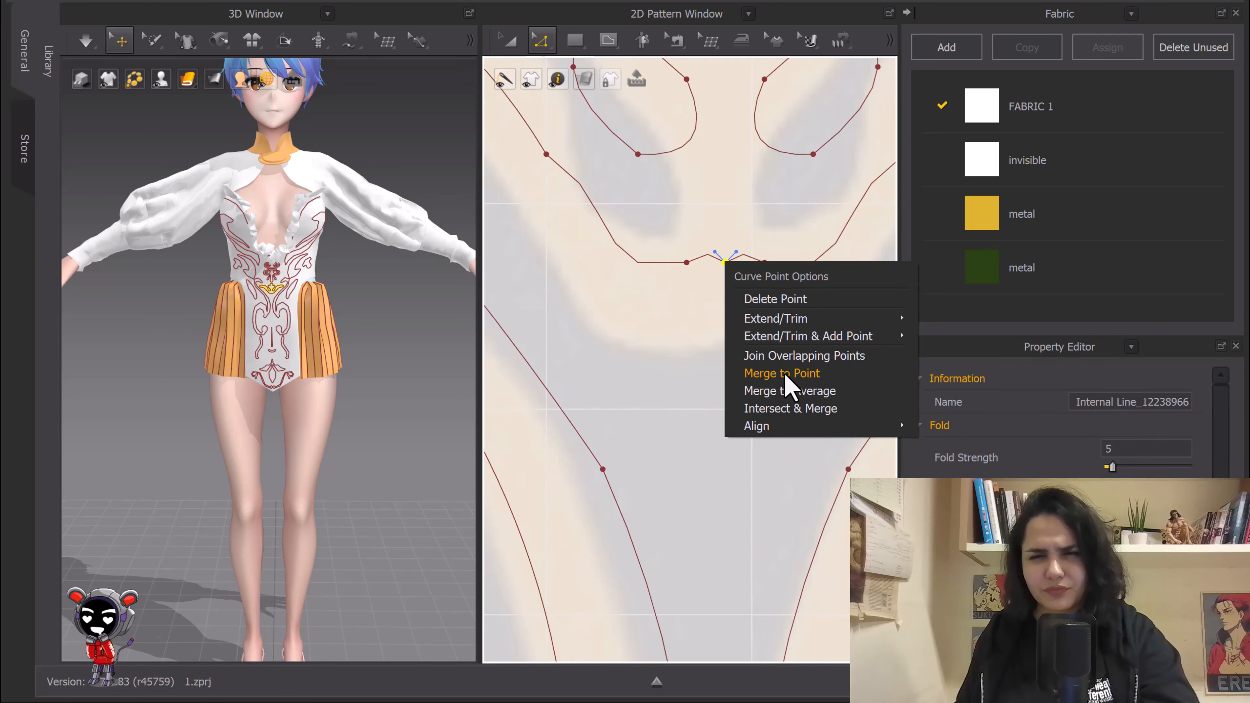
pyautogui.click(784, 353)
# Step: Examine the central ornament outlines down to the narrow spike for centre points that are still unjoined
pyautogui.scroll(-7, 784, 352)
pyautogui.moveTo(783, 352); pyautogui.dragTo(721, 164, button='middle')
pyautogui.scroll(-5, 791, 349)
pyautogui.moveTo(791, 349); pyautogui.dragTo(763, 212, button='middle')
pyautogui.scroll(9, 737, 224)
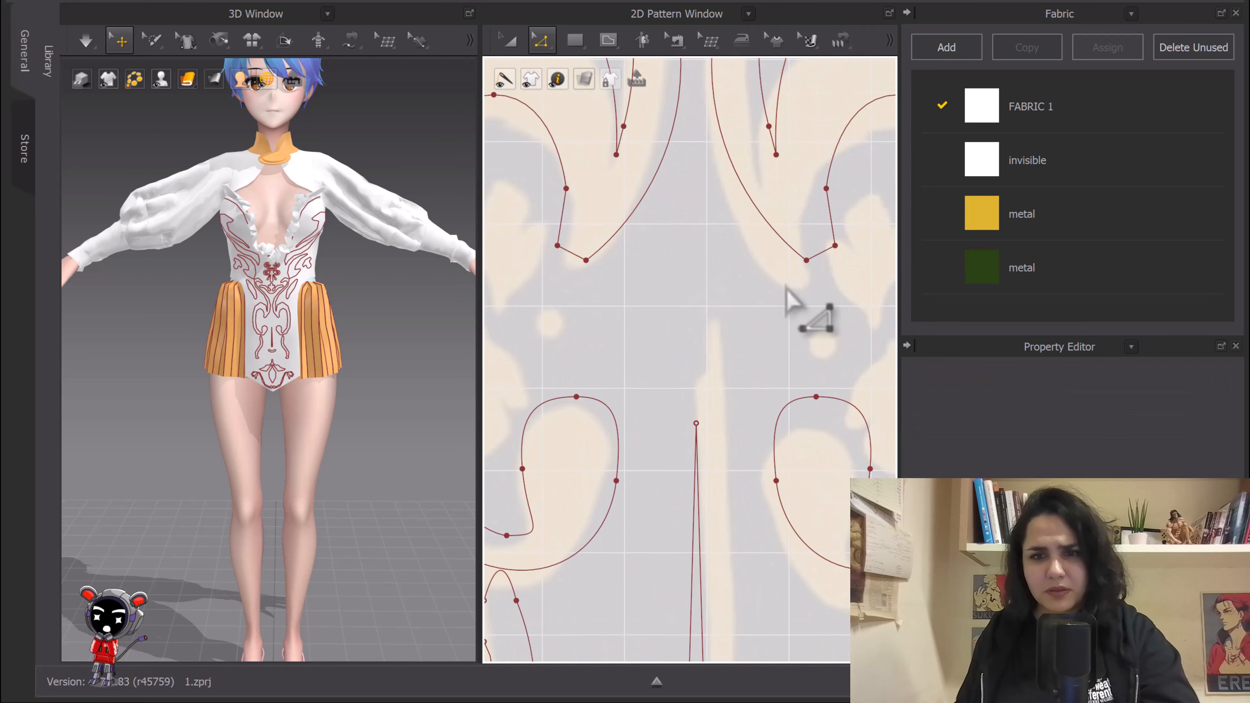
pyautogui.scroll(-6, 789, 292)
pyautogui.moveTo(826, 381); pyautogui.dragTo(679, 302, button='middle')
pyautogui.moveTo(711, 458); pyautogui.dragTo(699, 245, button='middle')
pyautogui.scroll(1, 698, 245)
pyautogui.scroll(5, 699, 245)
pyautogui.moveTo(689, 197); pyautogui.dragTo(820, 390, button='middle')
pyautogui.scroll(-7, 742, 349)
pyautogui.scroll(6, 714, 332)
pyautogui.moveTo(629, 113); pyautogui.dragTo(654, 443, button='middle')
pyautogui.moveTo(631, 250); pyautogui.dragTo(638, 301, button='middle')
pyautogui.scroll(-1, 639, 302)
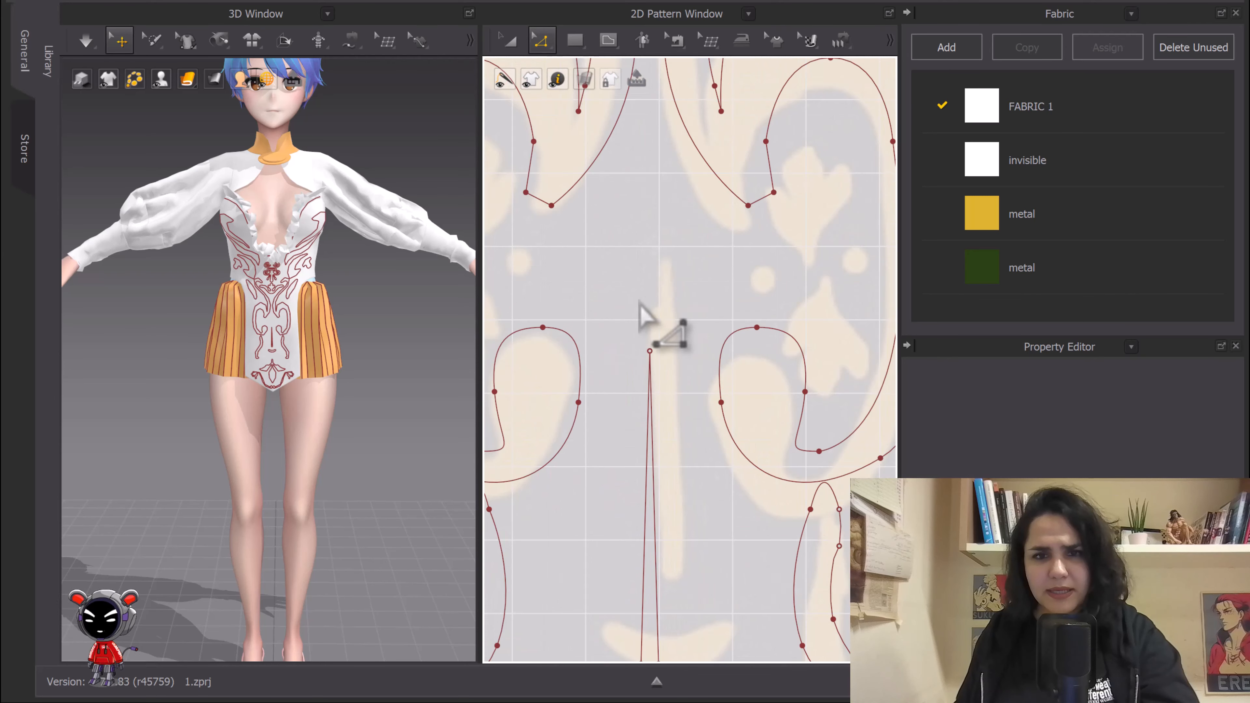
# Step: Join the overlapping centre points on the upper and lower edges of the crescent ornament
pyautogui.moveTo(634, 533); pyautogui.dragTo(641, 374, button='middle')
pyautogui.moveTo(655, 498); pyautogui.dragTo(661, 319, button='middle')
pyautogui.scroll(6, 669, 374)
pyautogui.scroll(-5, 669, 375)
pyautogui.moveTo(669, 374); pyautogui.dragTo(663, 317, button='middle')
pyautogui.moveTo(646, 420); pyautogui.dragTo(664, 318, button='middle')
pyautogui.scroll(5, 668, 320)
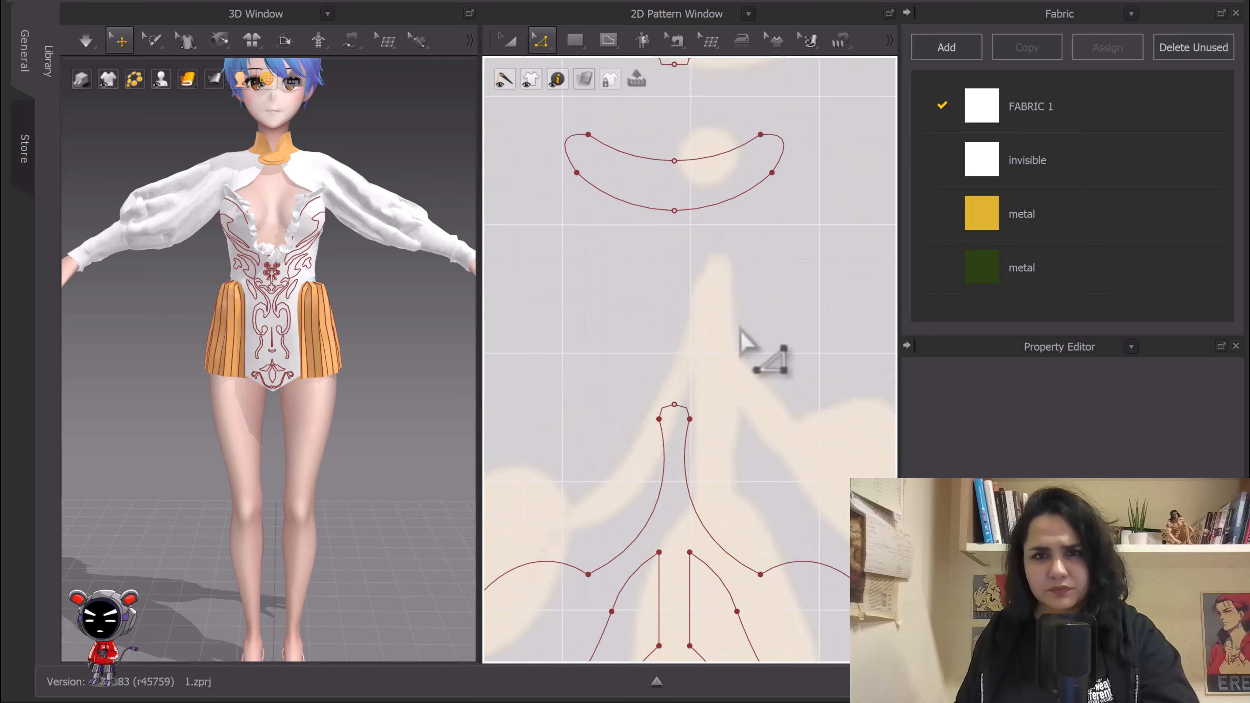
pyautogui.moveTo(691, 257); pyautogui.dragTo(692, 258)
pyautogui.rightClick(674, 203)
pyautogui.moveTo(656, 126); pyautogui.dragTo(697, 270)
pyautogui.rightClick(677, 220)
pyautogui.click(721, 299)
# Step: Join the overlapping points at the centre of the narrow spike's blunt lower end
pyautogui.moveTo(710, 235); pyautogui.dragTo(691, 425, button='middle')
pyautogui.scroll(3, 656, 261)
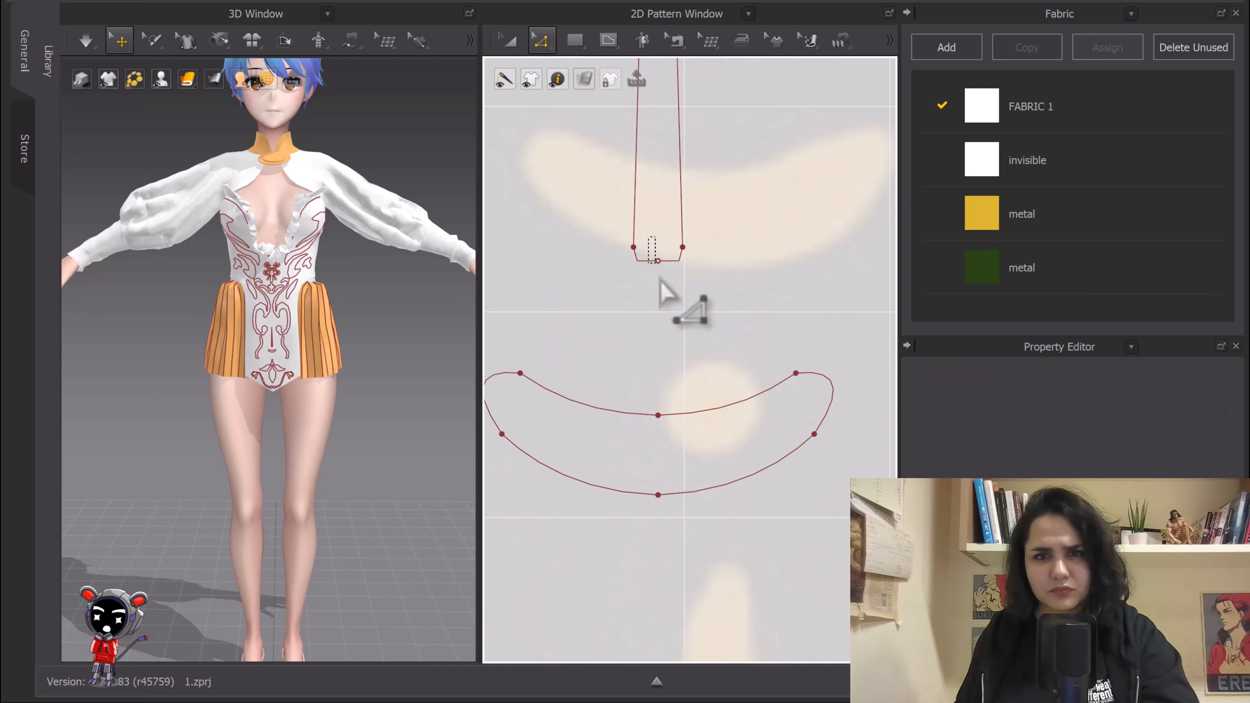
pyautogui.click(657, 261)
pyautogui.rightClick(659, 263)
pyautogui.click(713, 356)
pyautogui.scroll(-3, 703, 320)
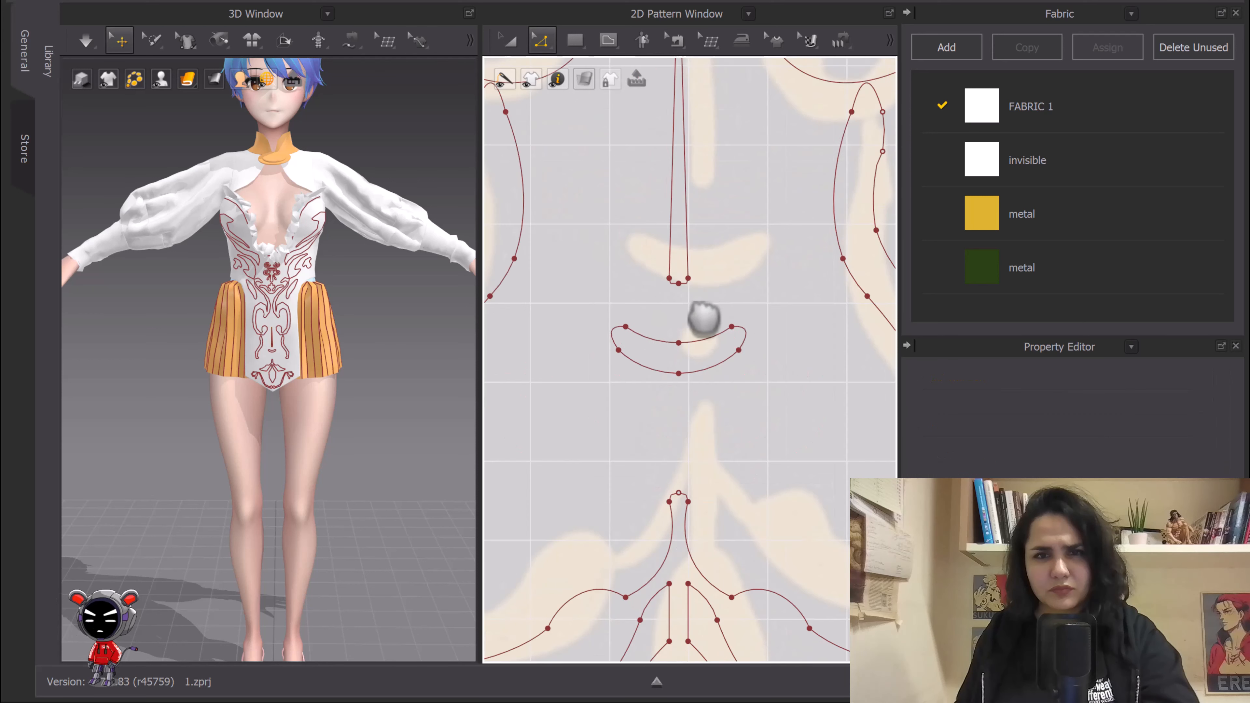
# Step: Join the overlapping points at the narrow spike's upper tip
pyautogui.moveTo(703, 321); pyautogui.dragTo(650, 232, button='middle')
pyautogui.click(660, 146)
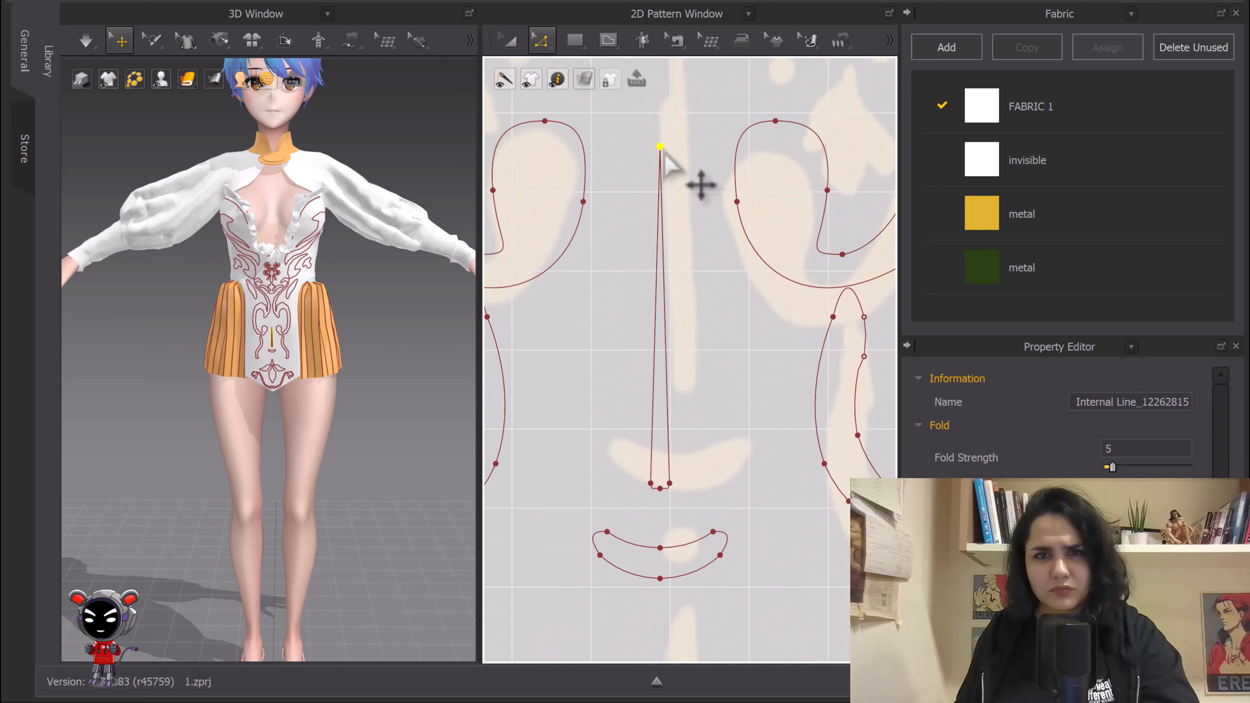
pyautogui.rightClick(659, 147)
pyautogui.click(723, 242)
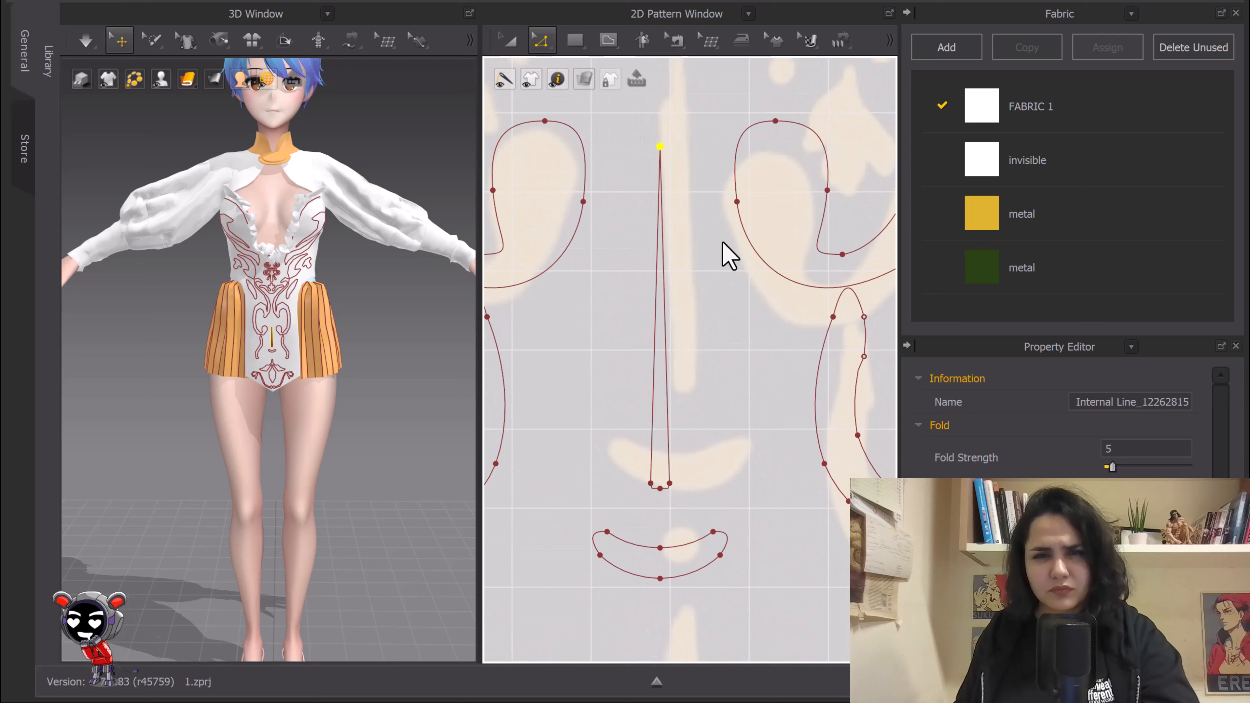
# Step: Join the overlapping points at the top centre of the leaf ornament's stem
pyautogui.scroll(-3, 733, 355)
pyautogui.scroll(4, 697, 329)
pyautogui.click(633, 239)
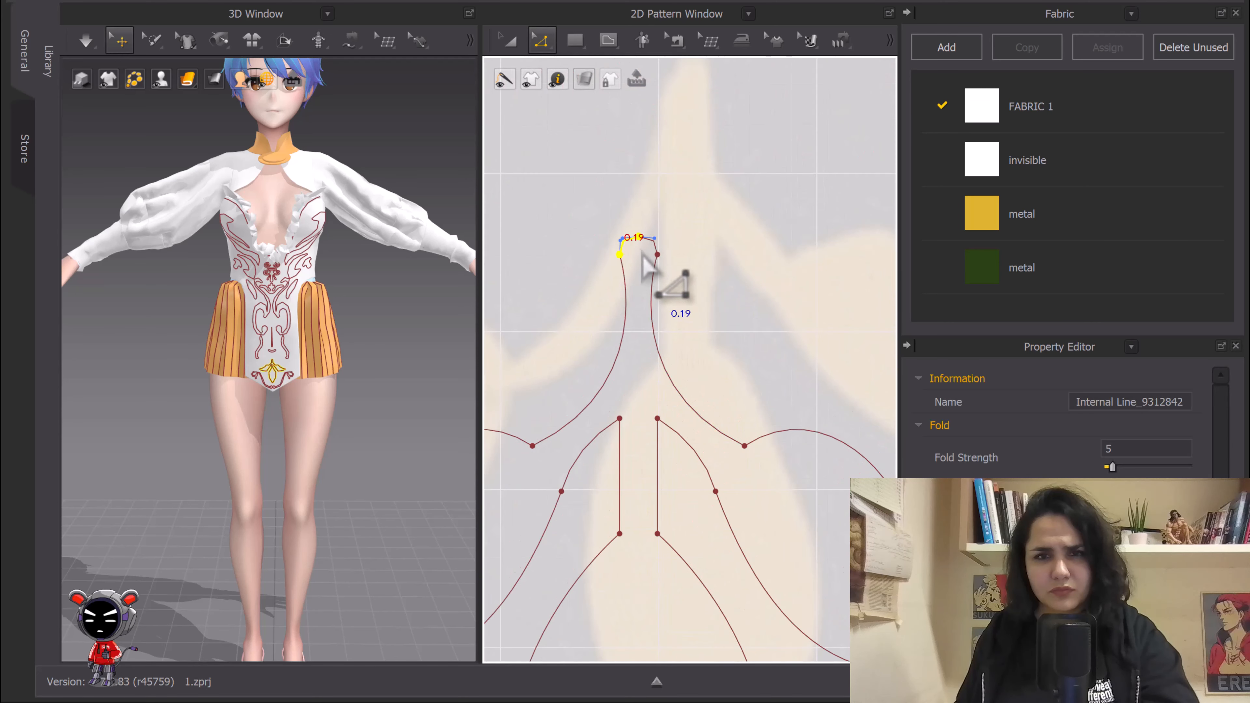
pyautogui.click(646, 213)
pyautogui.click(635, 237)
pyautogui.rightClick(633, 233)
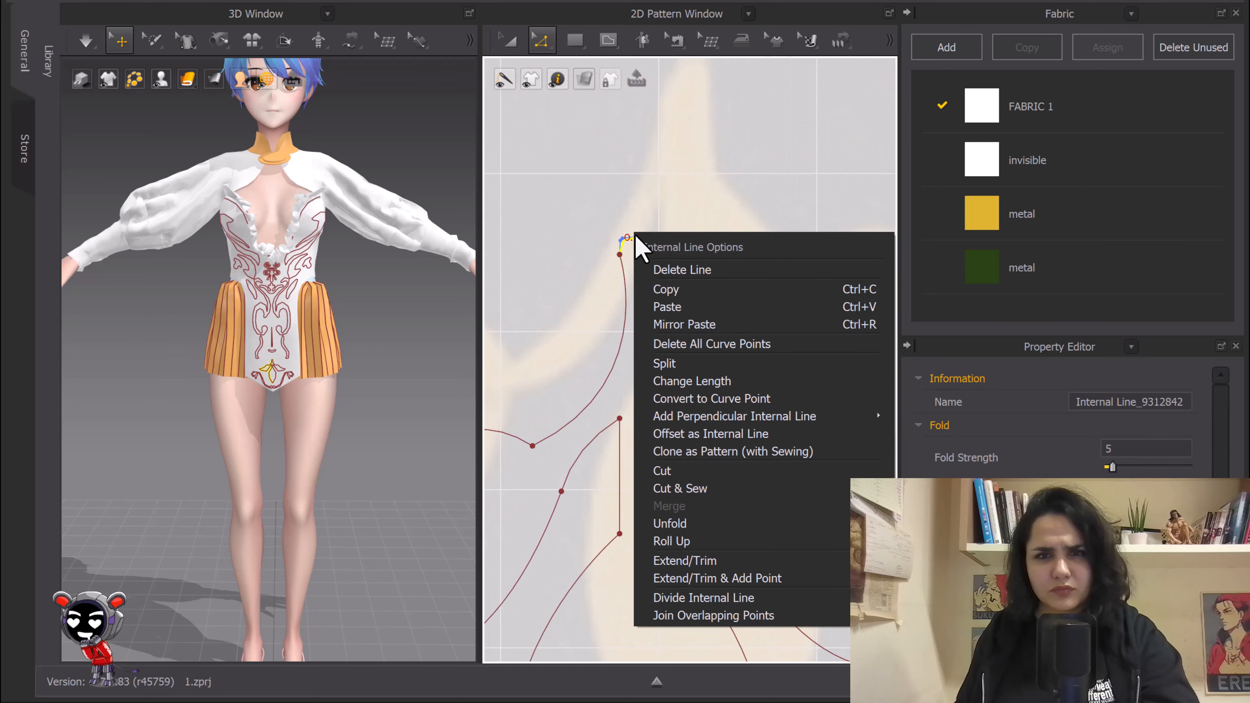
pyautogui.click(632, 211)
pyautogui.click(638, 237)
pyautogui.rightClick(639, 237)
pyautogui.click(689, 327)
pyautogui.click(689, 325)
# Step: Draw a small internal circle with quarter arcs of about 0.40 below the crescent and centre it on the ornament's axis
pyautogui.scroll(-3, 689, 325)
pyautogui.moveTo(690, 325); pyautogui.dragTo(721, 460, button='middle')
pyautogui.moveTo(706, 401); pyautogui.dragTo(703, 362, button='middle')
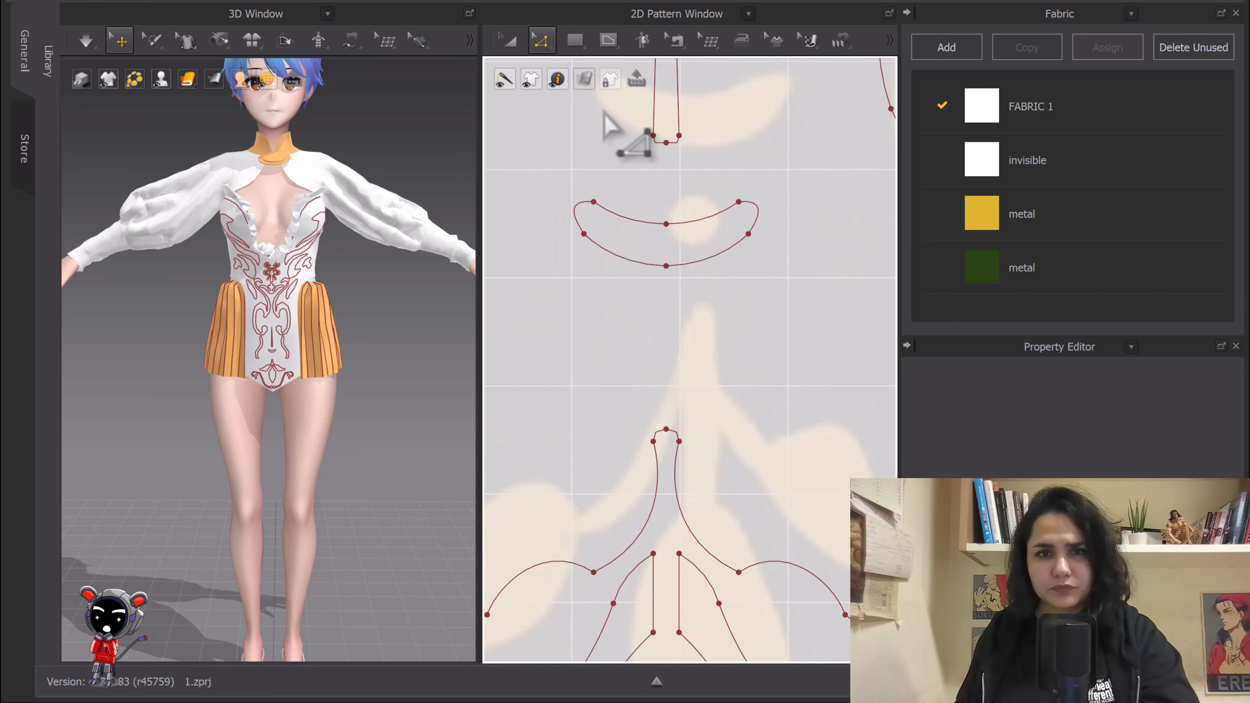
pyautogui.click(609, 40)
pyautogui.click(669, 129)
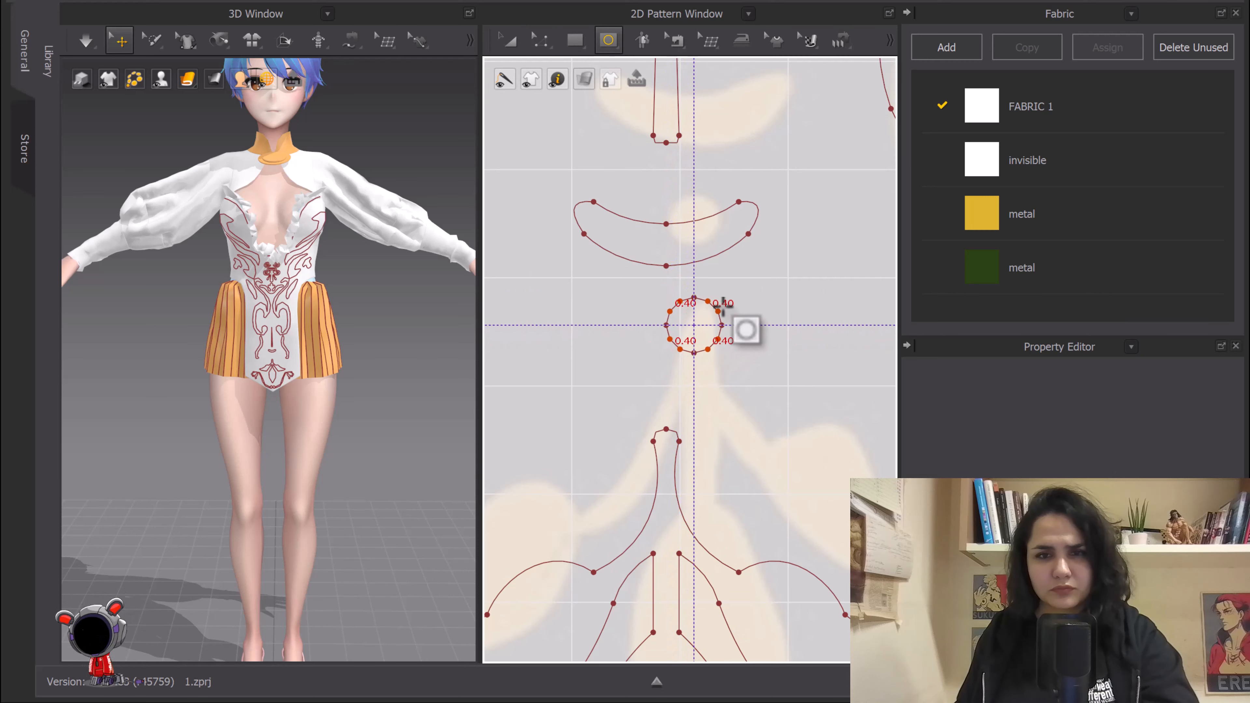
pyautogui.press('a')
pyautogui.moveTo(719, 307); pyautogui.dragTo(692, 331)
# Step: Join the overlapping points at the bottom tip of the leaf ornament
pyautogui.scroll(-5, 693, 365)
pyautogui.moveTo(704, 470); pyautogui.dragTo(687, 318, button='middle')
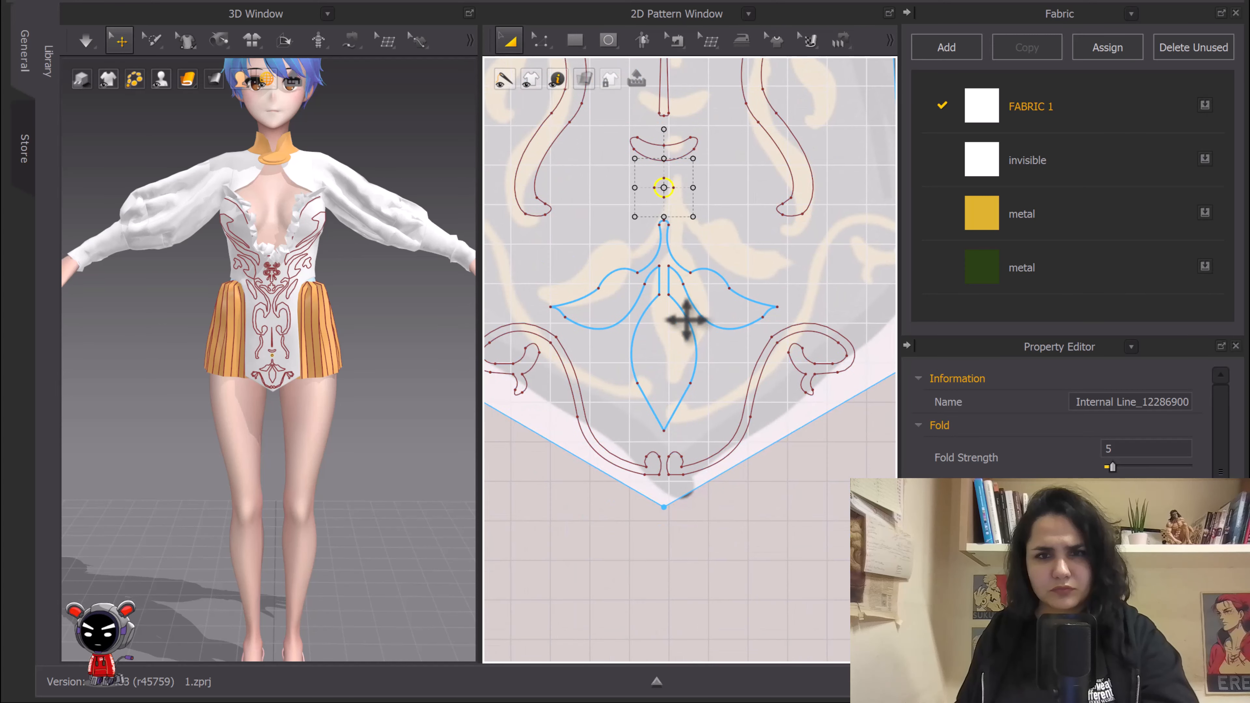
pyautogui.scroll(7, 688, 317)
pyautogui.scroll(-6, 692, 325)
pyautogui.moveTo(701, 382); pyautogui.dragTo(713, 194, button='middle')
pyautogui.scroll(7, 681, 263)
pyautogui.moveTo(694, 313); pyautogui.dragTo(714, 213, button='middle')
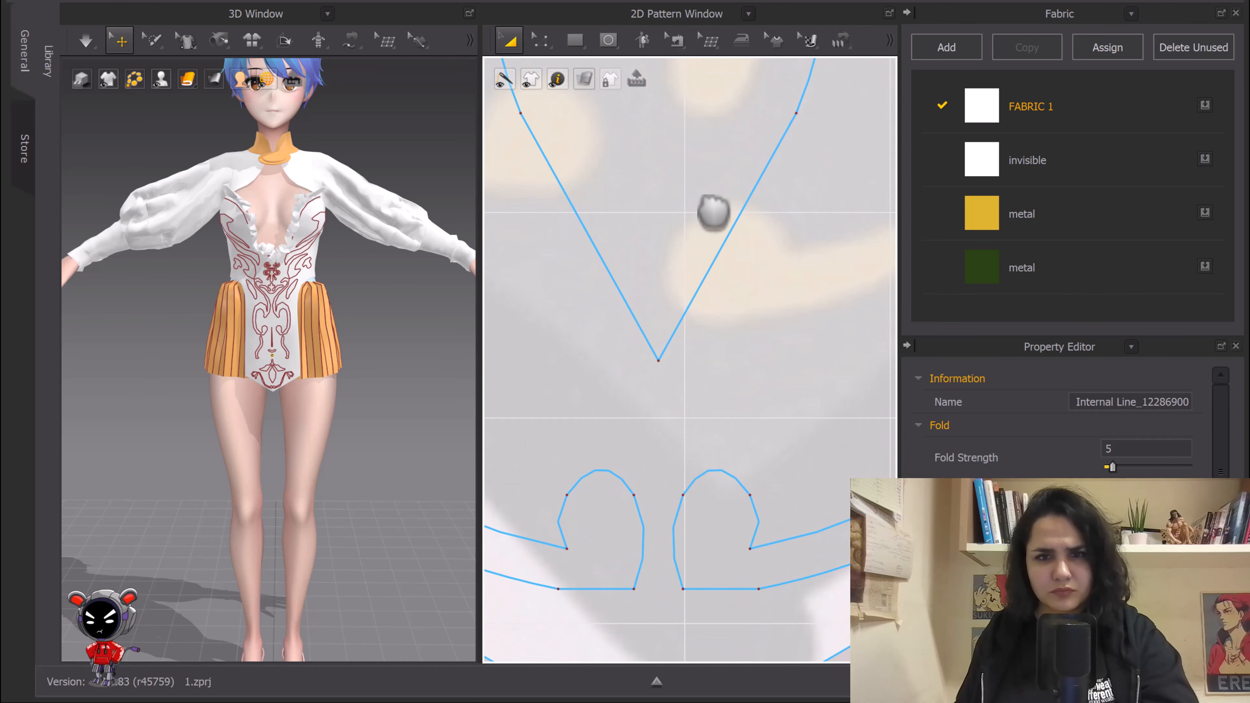
pyautogui.press('z')
pyautogui.moveTo(645, 394); pyautogui.dragTo(681, 315)
pyautogui.rightClick(659, 354)
pyautogui.moveTo(643, 384); pyautogui.dragTo(662, 358)
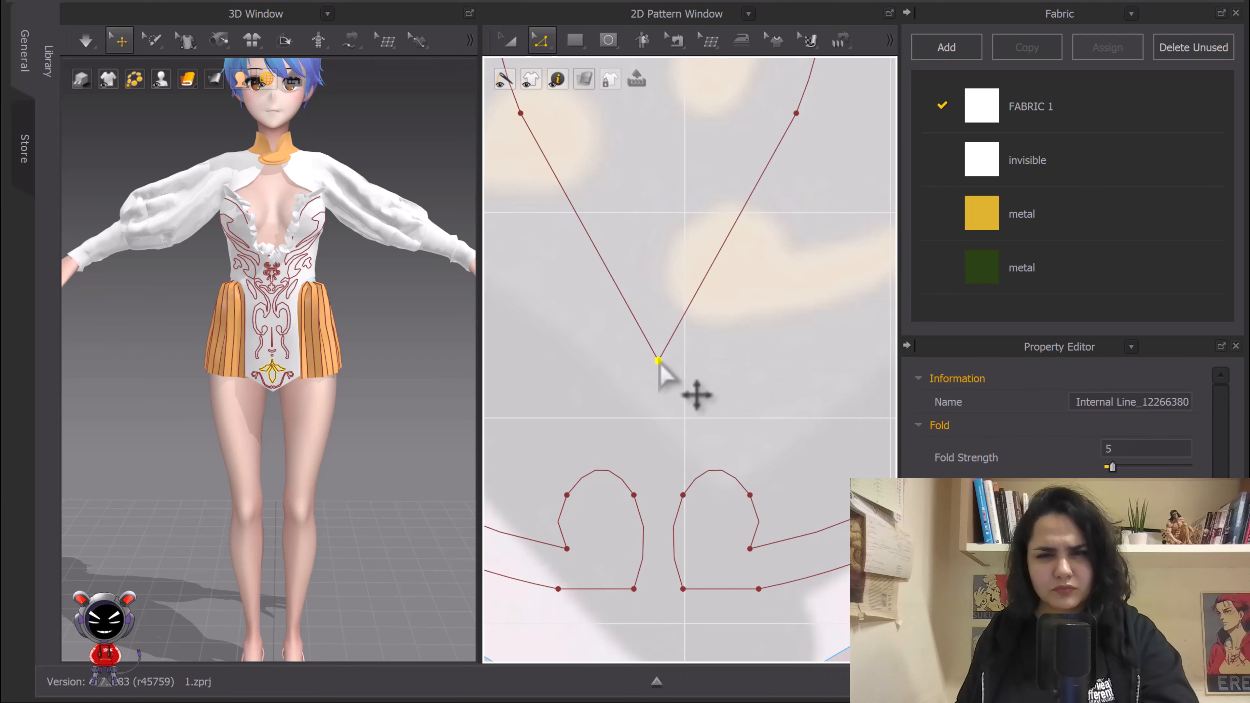
pyautogui.rightClick(659, 360)
pyautogui.click(731, 452)
pyautogui.scroll(-7, 684, 247)
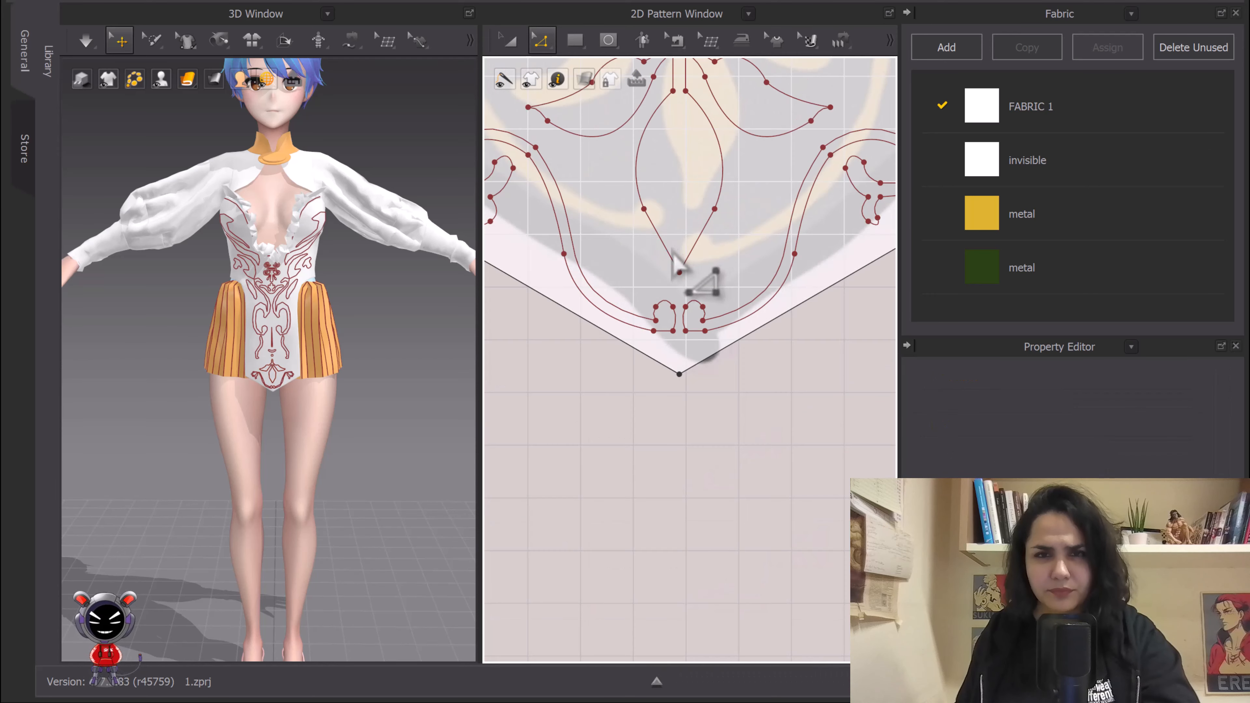
# Step: Examine the lower ornament and the long curved shapes beside the spike for points that are still unjoined
pyautogui.moveTo(677, 241); pyautogui.dragTo(663, 443, button='middle')
pyautogui.scroll(7, 661, 312)
pyautogui.moveTo(687, 245); pyautogui.dragTo(689, 545, button='middle')
pyautogui.scroll(-5, 704, 441)
pyautogui.moveTo(711, 463); pyautogui.dragTo(653, 531, button='middle')
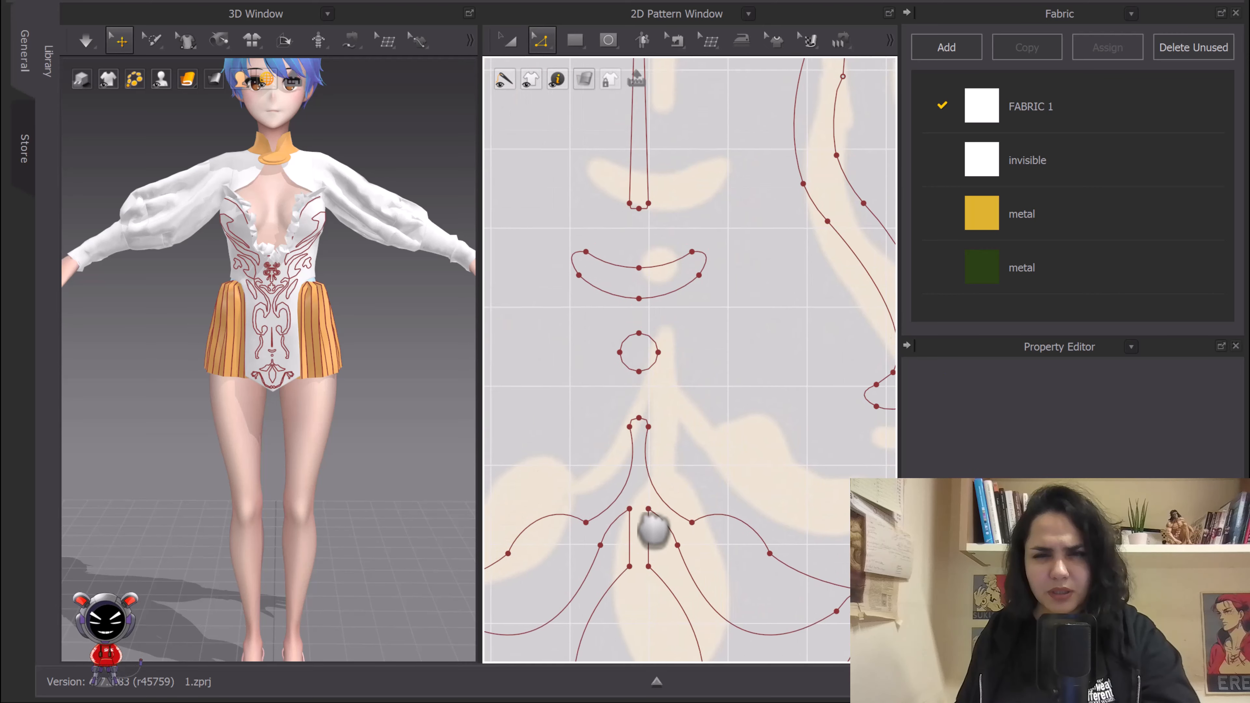
pyautogui.scroll(-2, 675, 212)
pyautogui.moveTo(674, 211); pyautogui.dragTo(681, 453, button='middle')
pyautogui.scroll(-1, 689, 364)
pyautogui.moveTo(678, 340); pyautogui.dragTo(745, 357, button='middle')
pyautogui.scroll(7, 612, 362)
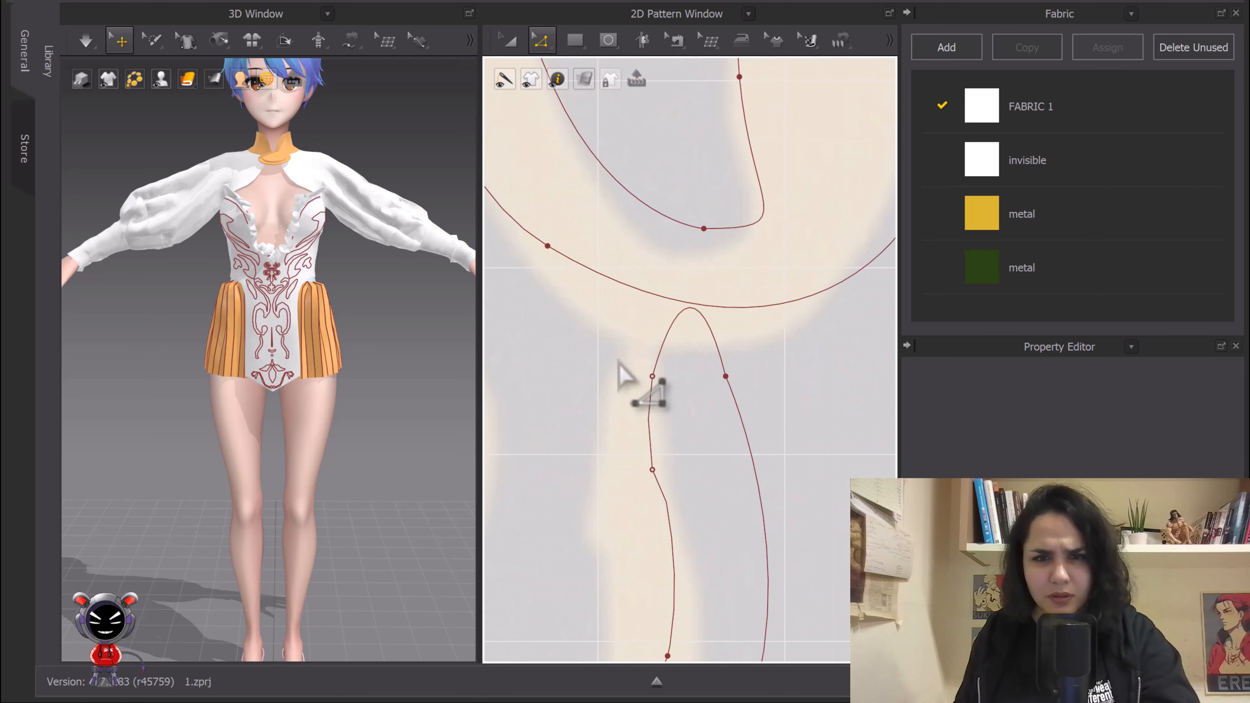
pyautogui.moveTo(619, 366); pyautogui.dragTo(628, 304, button='middle')
pyautogui.moveTo(708, 374); pyautogui.dragTo(625, 339, button='middle')
# Step: Try moving the long curved internal line under the large scroll, and undo the move
pyautogui.press('a')
pyautogui.moveTo(674, 346); pyautogui.dragTo(675, 382)
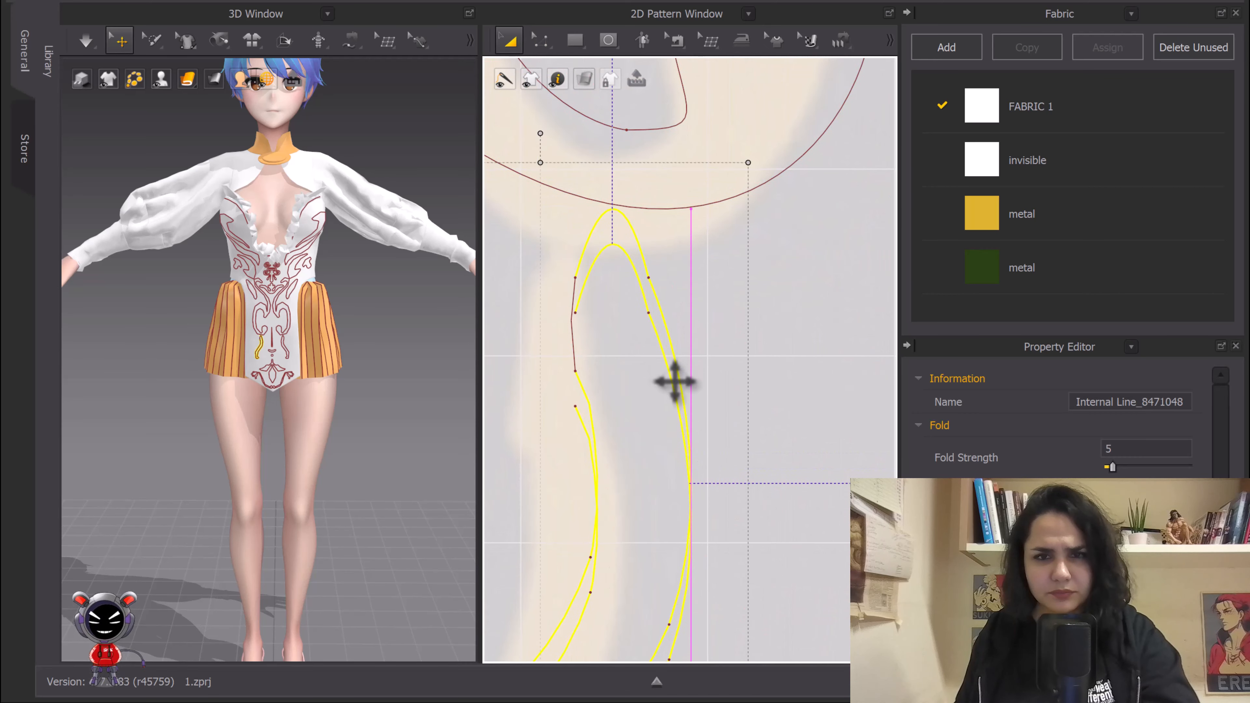
pyautogui.hotkey('ctrl', 'z')
pyautogui.click(575, 426)
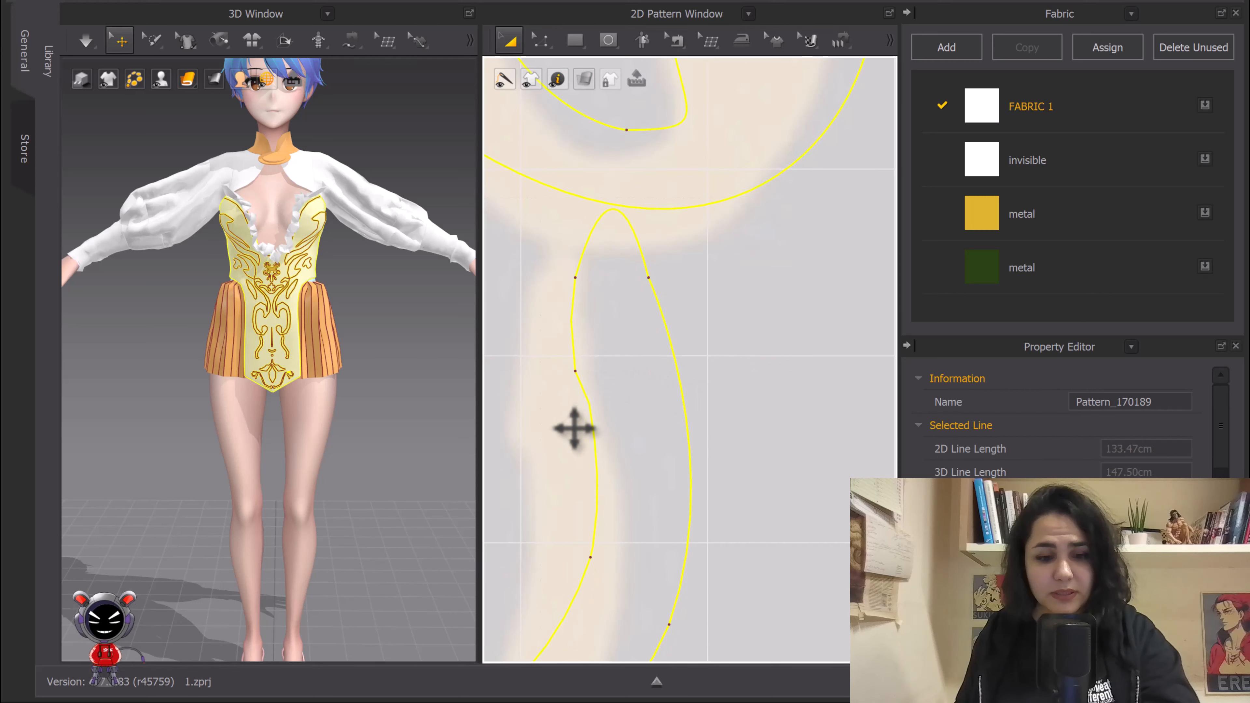
# Step: Join the overlapping points along the left edge of the long curved internal shape under the large scroll
pyautogui.press('z')
pyautogui.moveTo(552, 422); pyautogui.dragTo(595, 354)
pyautogui.rightClick(574, 372)
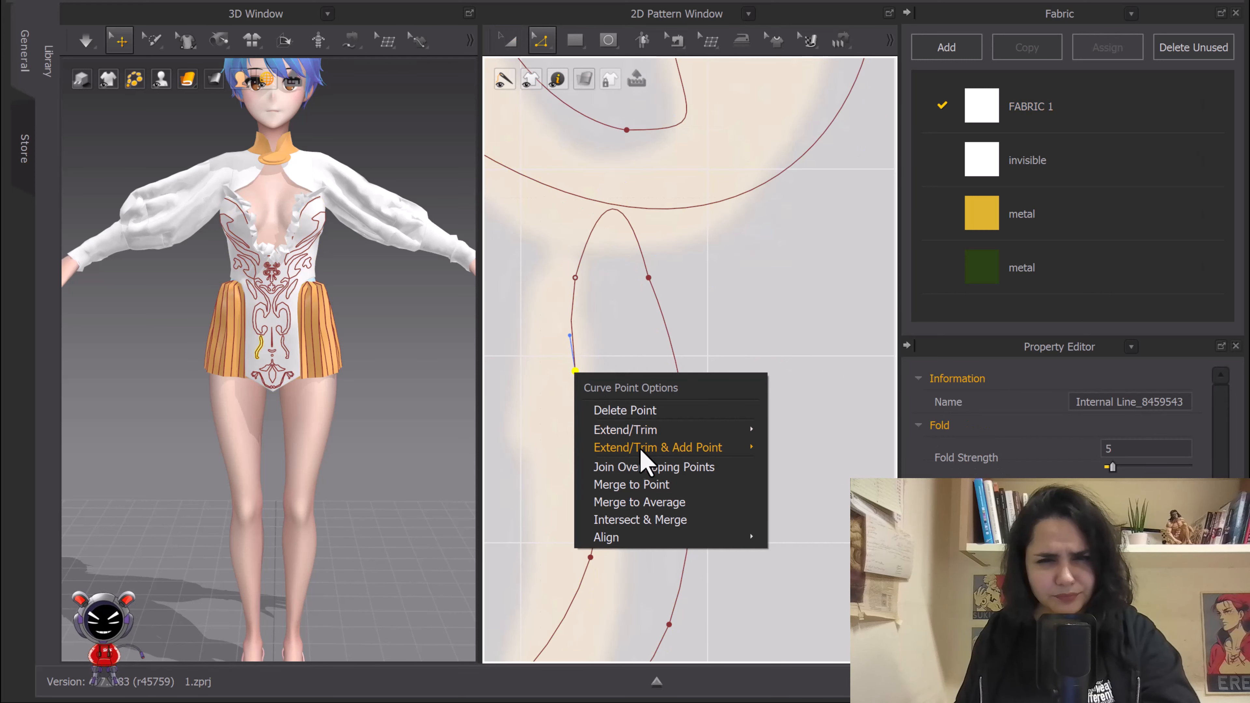
pyautogui.click(571, 296)
pyautogui.click(563, 261)
pyautogui.click(574, 278)
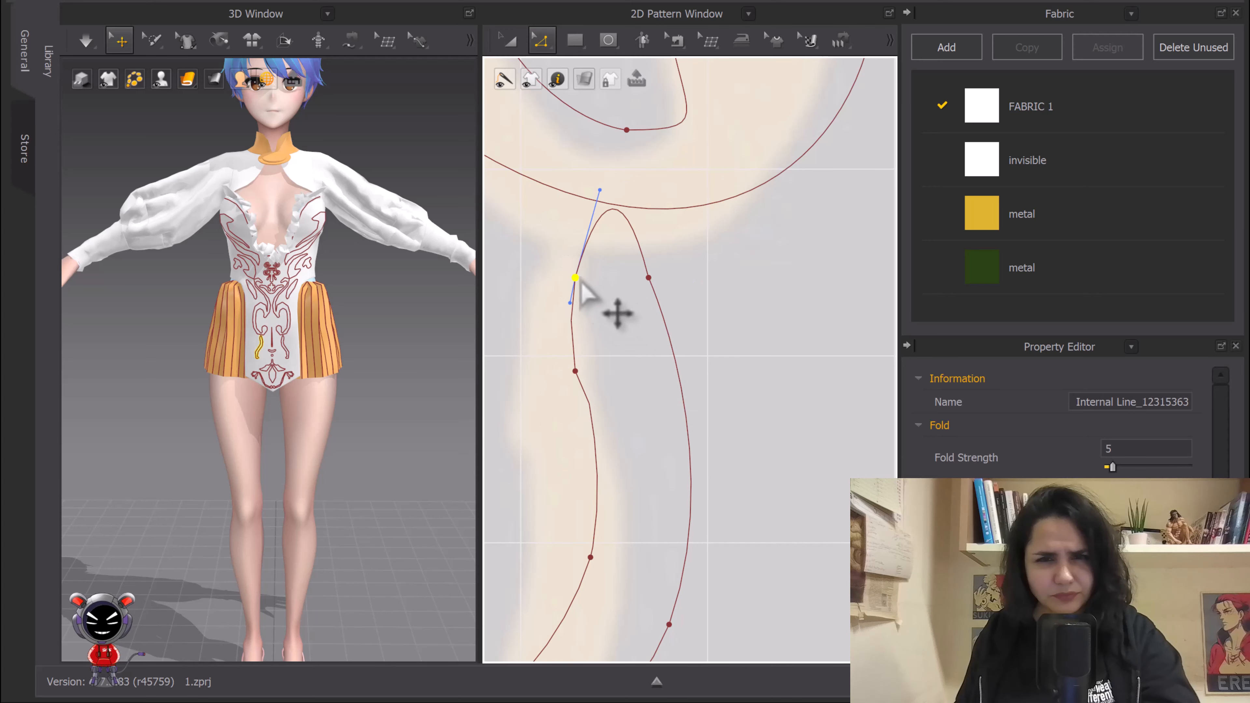
pyautogui.rightClick(575, 276)
pyautogui.click(641, 372)
pyautogui.click(640, 367)
# Step: Bend the short straight segment at the large scroll's inner tip into a rounded end about 0.61 cm long
pyautogui.scroll(-5, 640, 369)
pyautogui.moveTo(648, 416); pyautogui.dragTo(662, 472, button='middle')
pyautogui.scroll(-1, 661, 471)
pyautogui.moveTo(677, 385); pyautogui.dragTo(622, 482, button='middle')
pyautogui.scroll(5, 634, 330)
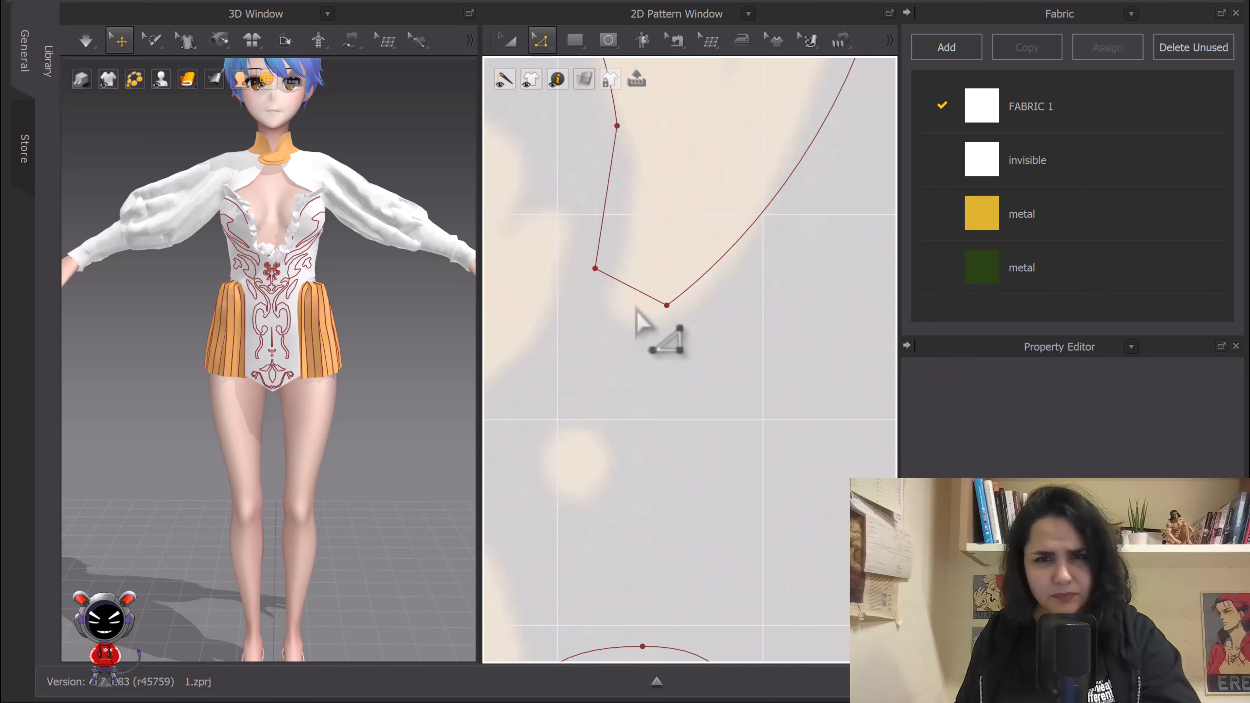
pyautogui.moveTo(626, 289); pyautogui.dragTo(609, 321)
pyautogui.scroll(-5, 628, 327)
pyautogui.moveTo(629, 327); pyautogui.dragTo(699, 263, button='middle')
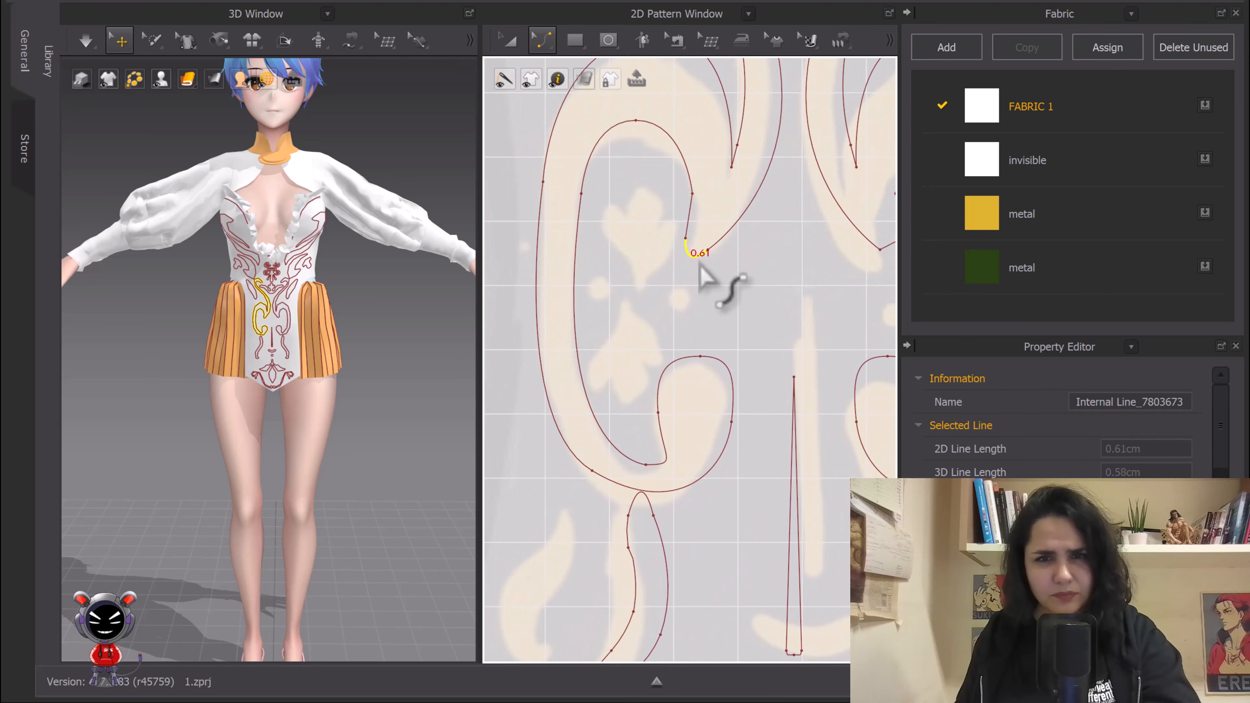
# Step: Draw two small internal circles with quarter arcs of about 0.3 over the two dots inside the large scroll
pyautogui.scroll(5, 693, 290)
pyautogui.moveTo(692, 323); pyautogui.dragTo(758, 263, button='middle')
pyautogui.click(593, 52)
pyautogui.click(654, 126)
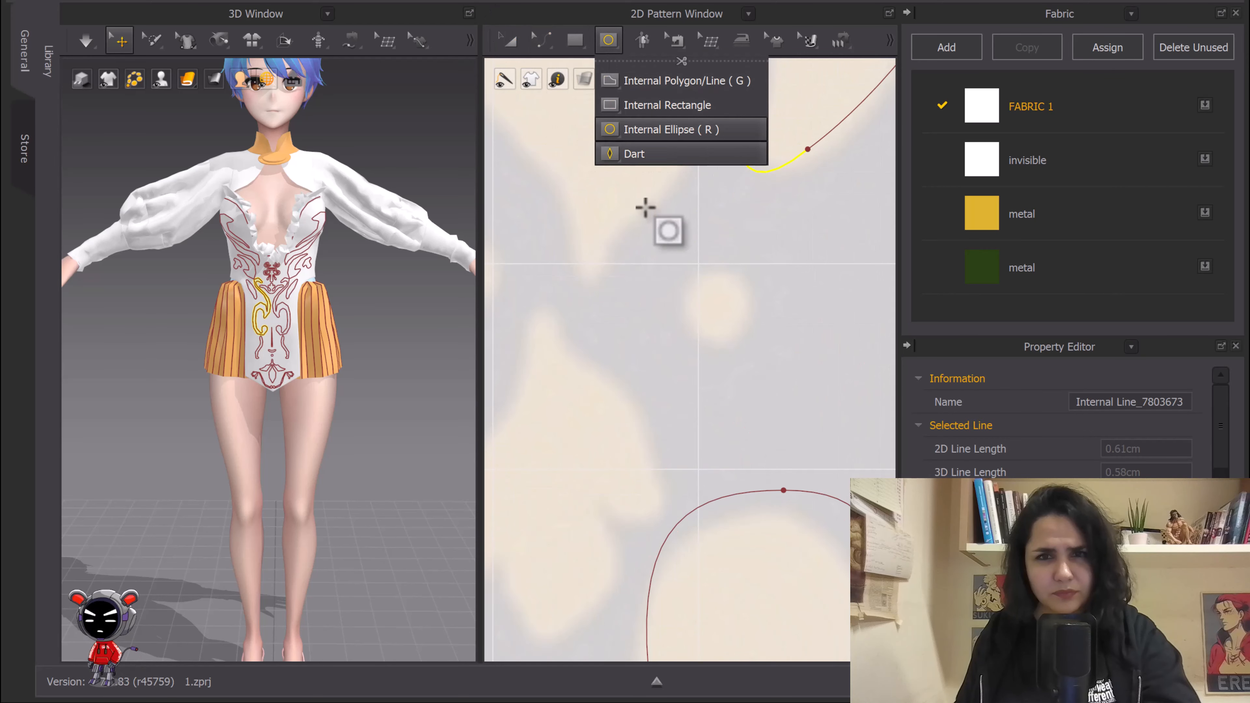
pyautogui.moveTo(691, 341); pyautogui.dragTo(773, 260)
pyautogui.scroll(-3, 698, 275)
pyautogui.moveTo(695, 276); pyautogui.dragTo(750, 439, button='middle')
pyautogui.click(749, 439)
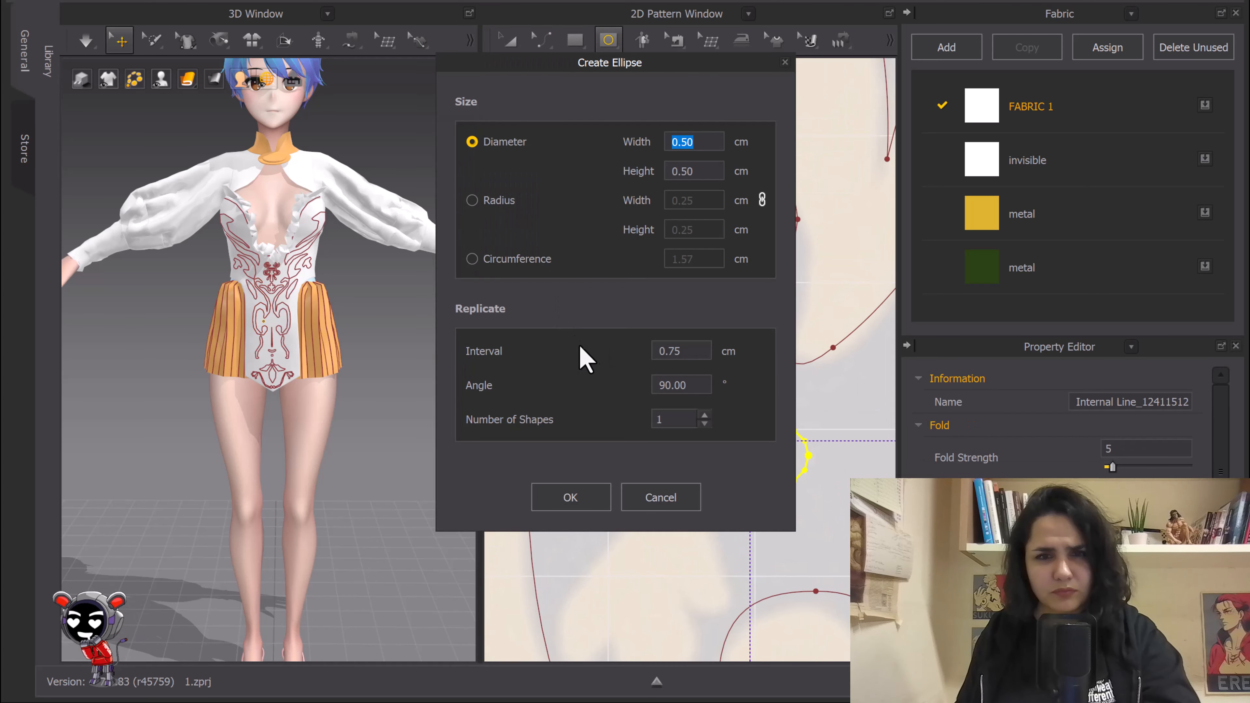
pyautogui.click(663, 505)
pyautogui.moveTo(663, 442); pyautogui.dragTo(662, 281, button='middle')
pyautogui.click(662, 281)
pyautogui.click(659, 497)
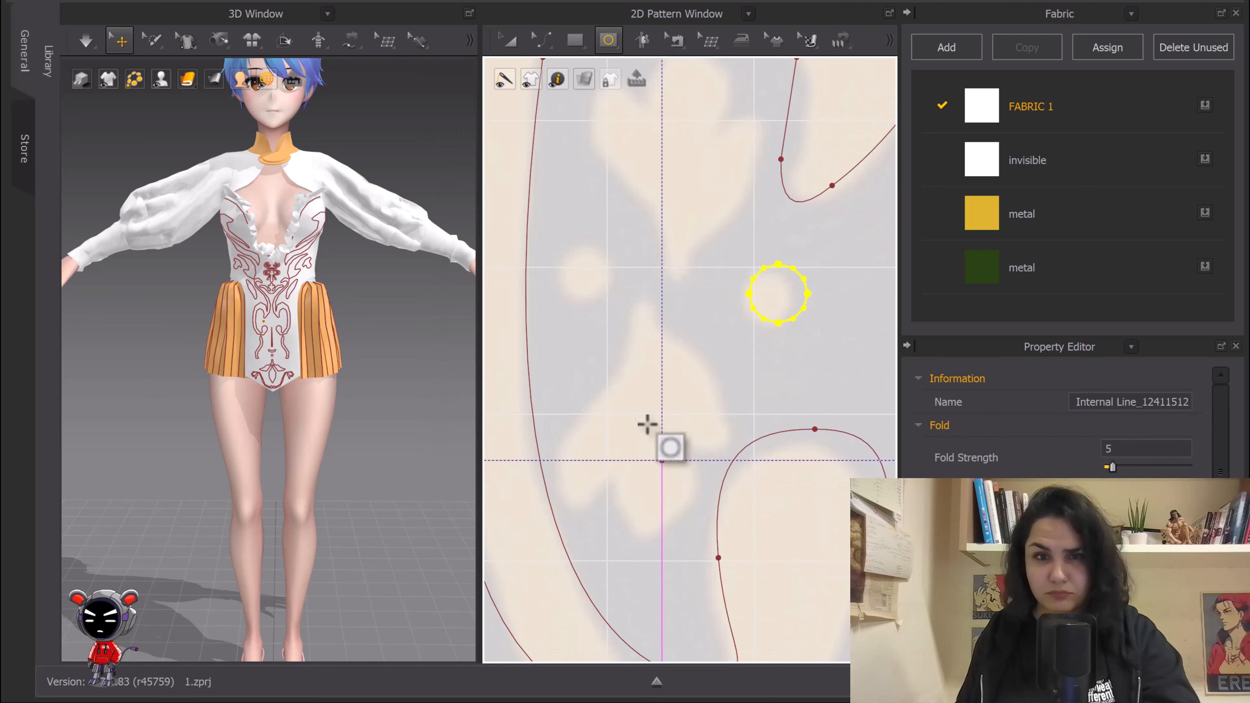
pyautogui.keyDown('shift'); pyautogui.moveTo(602, 238); pyautogui.dragTo(611, 229); pyautogui.keyUp('shift')
pyautogui.click(516, 40)
# Step: Start an internal polygon at the upper floral motif's bottom tip and trace the right and central lobes with straight segments
pyautogui.moveTo(664, 212); pyautogui.dragTo(587, 388, button='middle')
pyautogui.scroll(2, 588, 387)
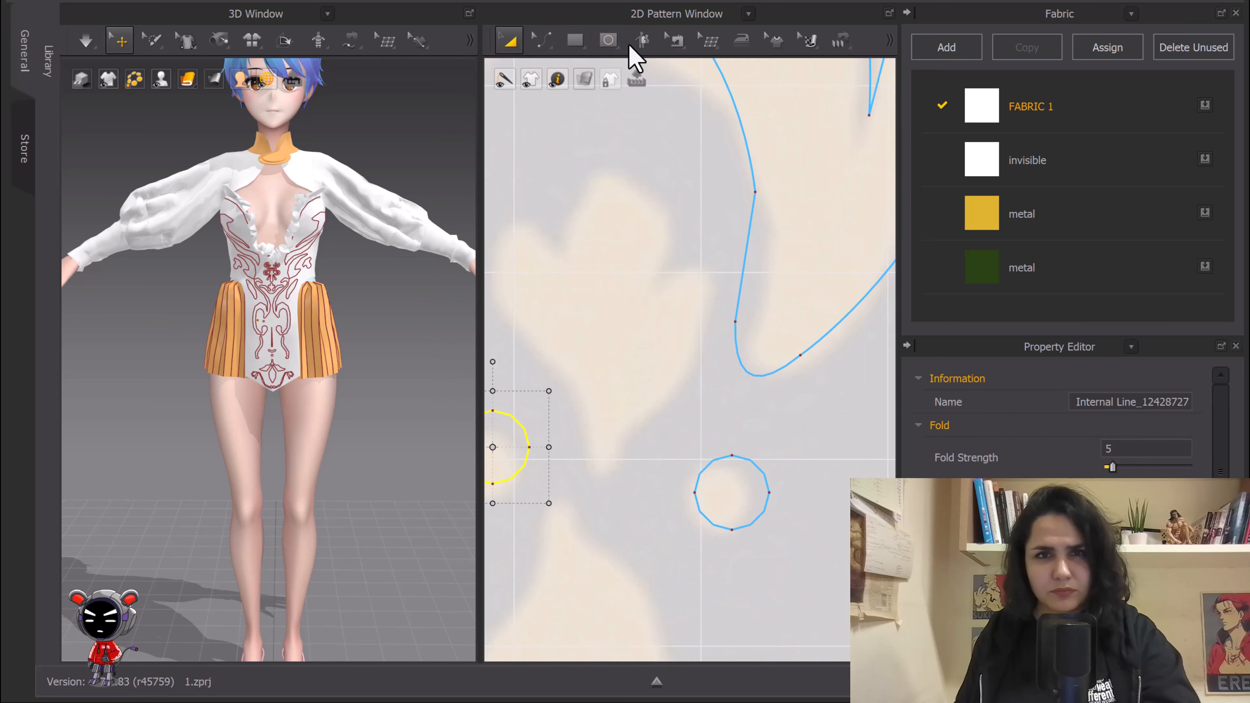
pyautogui.click(609, 40)
pyautogui.click(619, 101)
pyautogui.click(619, 83)
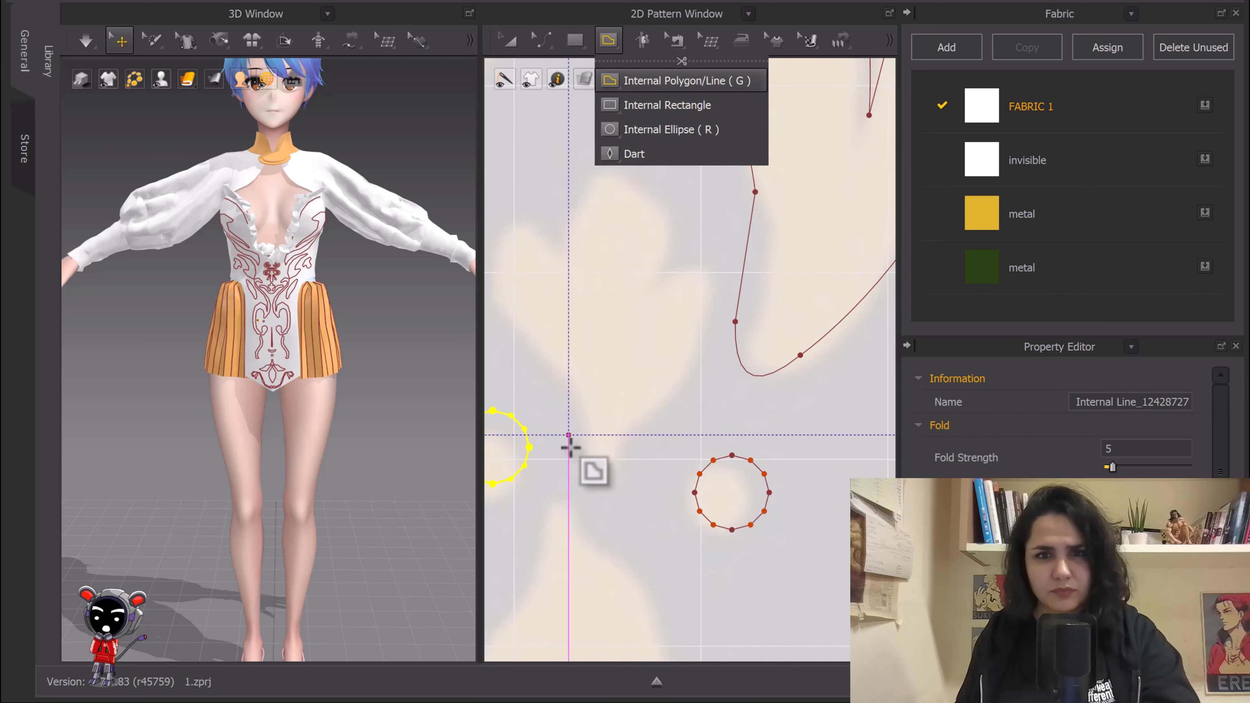
pyautogui.click(604, 471)
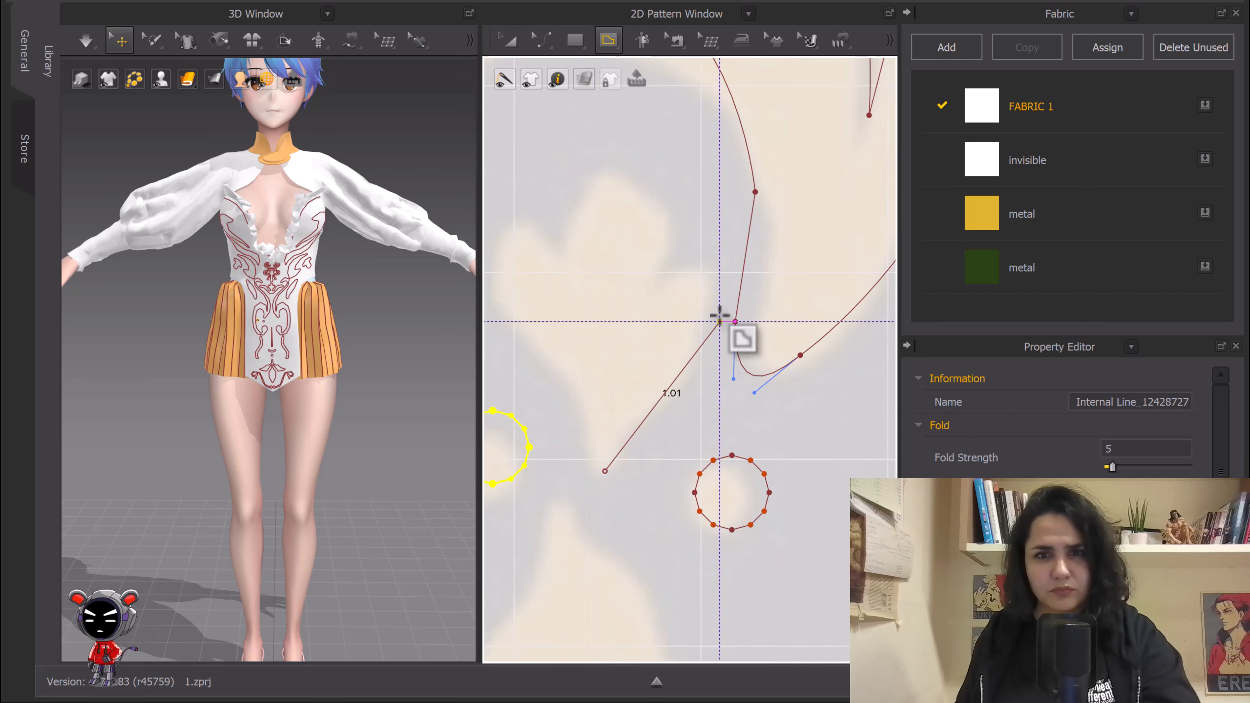
pyautogui.click(715, 302)
pyautogui.click(669, 276)
pyautogui.click(642, 293)
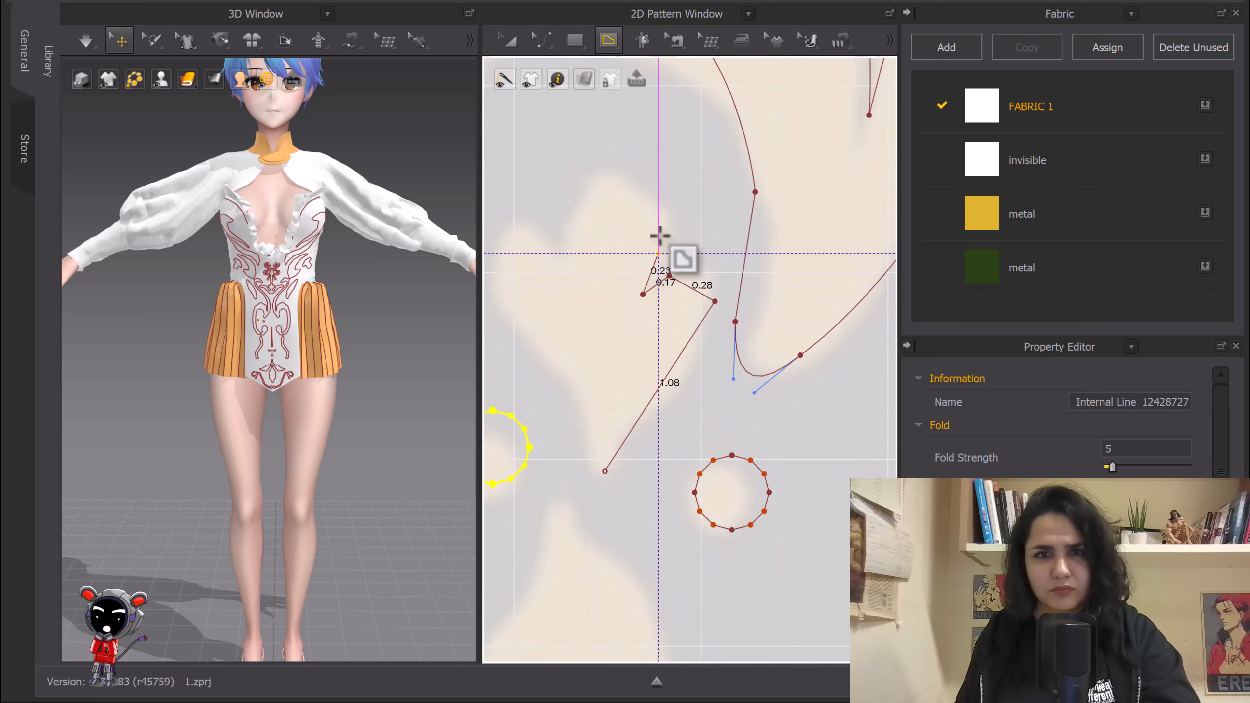
pyautogui.click(660, 214)
pyautogui.click(583, 192)
pyautogui.click(568, 262)
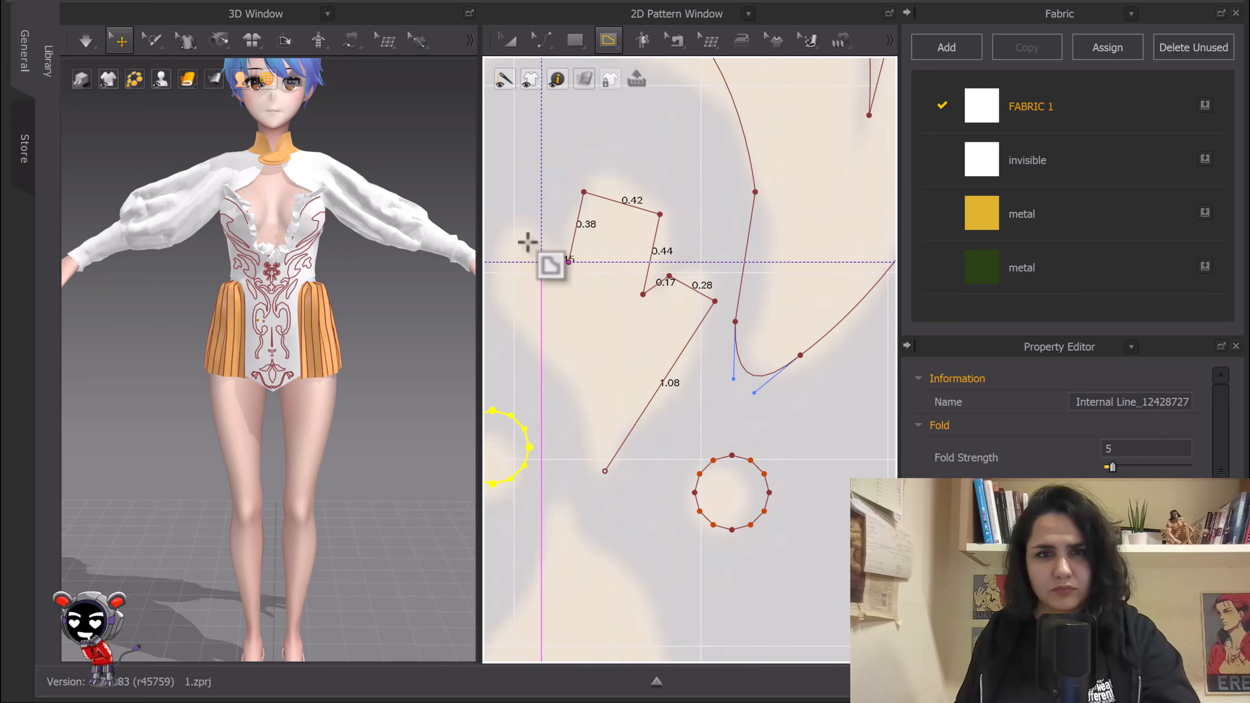
# Step: Trace the floral motif's left lobe and lower-left edge, and close the polygon at the bottom tip
pyautogui.moveTo(549, 246); pyautogui.dragTo(627, 182, button='middle')
pyautogui.click(609, 167)
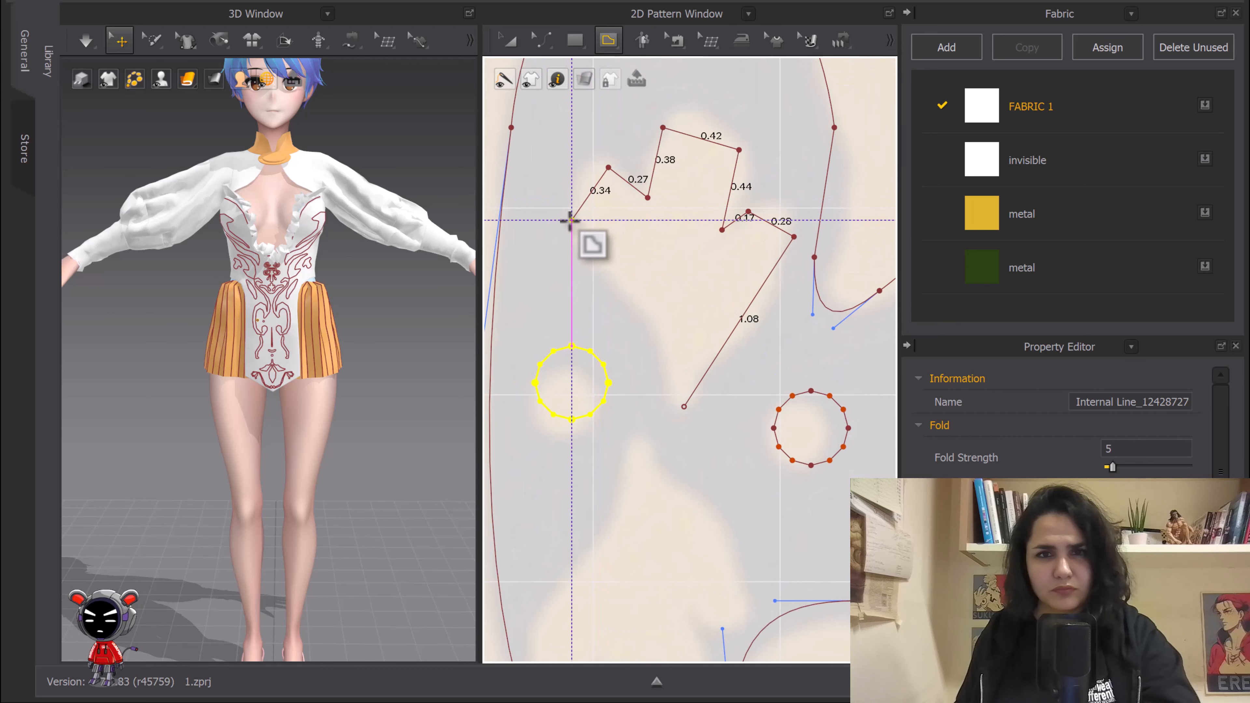
pyautogui.click(571, 220)
pyautogui.click(648, 310)
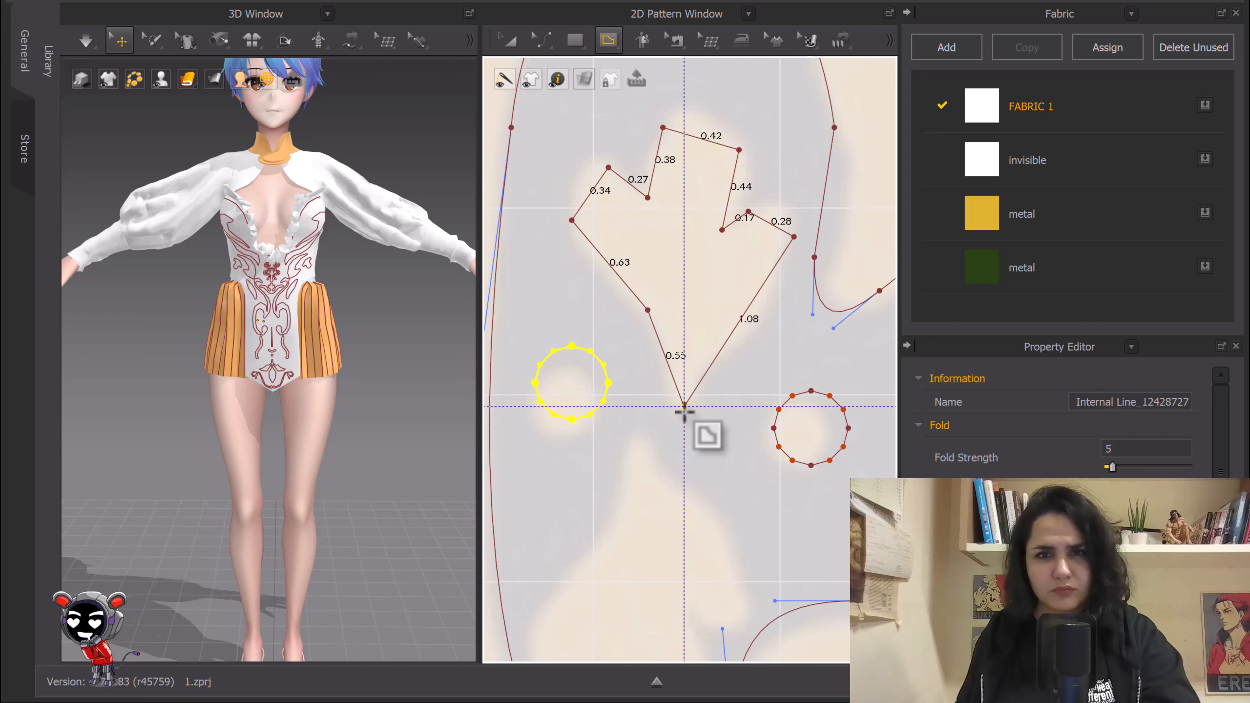
pyautogui.click(684, 406)
# Step: Curve the floral outline's right lobe to about 0.41, its right edge to 1.10, and round both the central lobe's top, about 0.52, and left edge
pyautogui.moveTo(711, 369); pyautogui.dragTo(634, 477, button='middle')
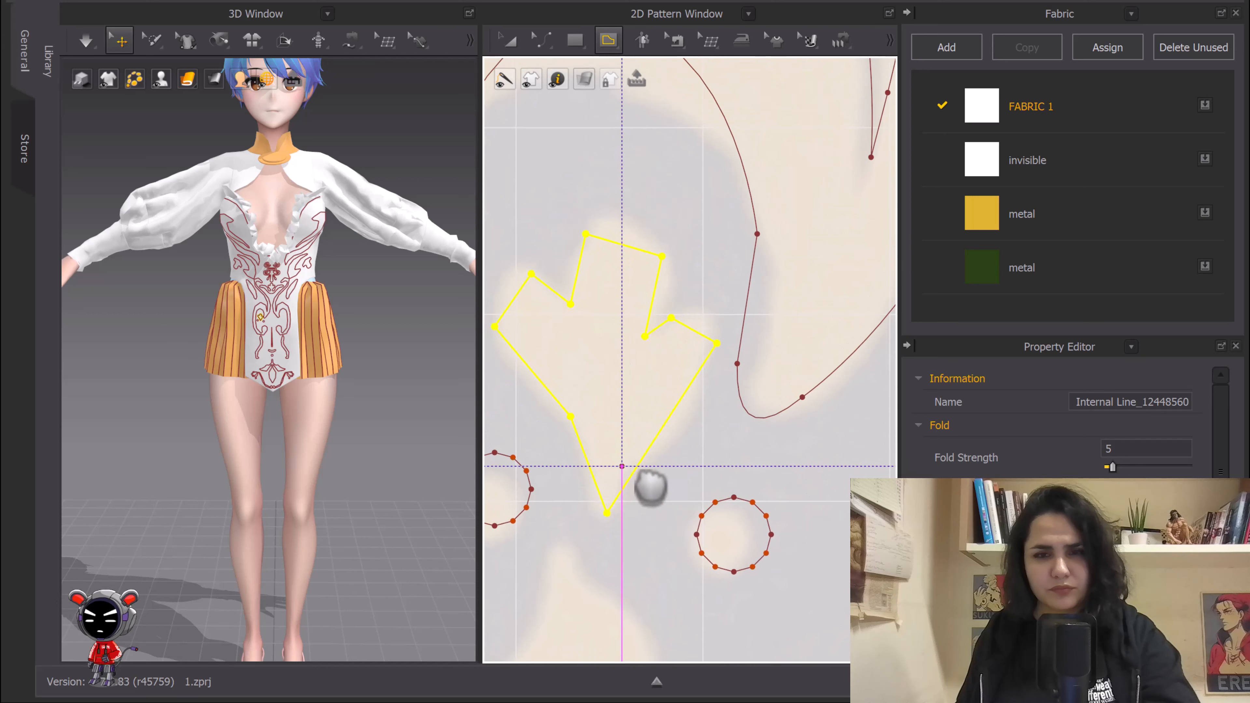
pyautogui.press('c')
pyautogui.scroll(1, 708, 346)
pyautogui.moveTo(692, 330); pyautogui.dragTo(706, 306)
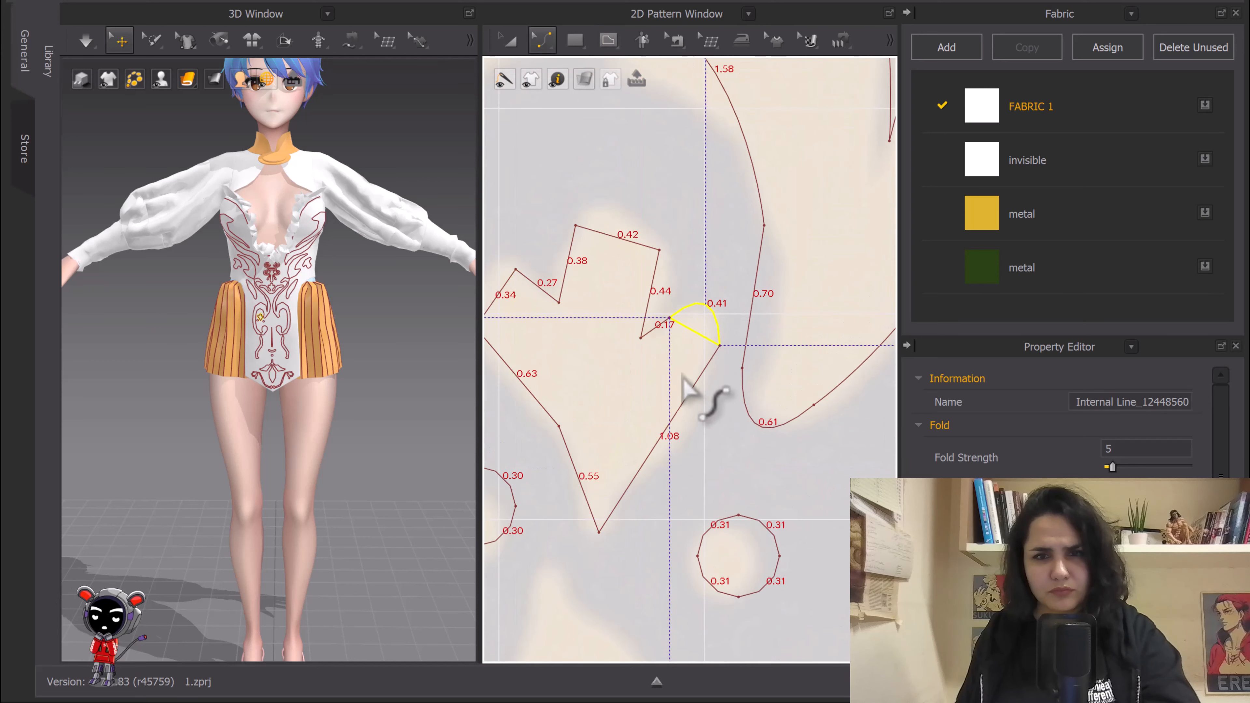
pyautogui.moveTo(666, 428); pyautogui.dragTo(682, 433)
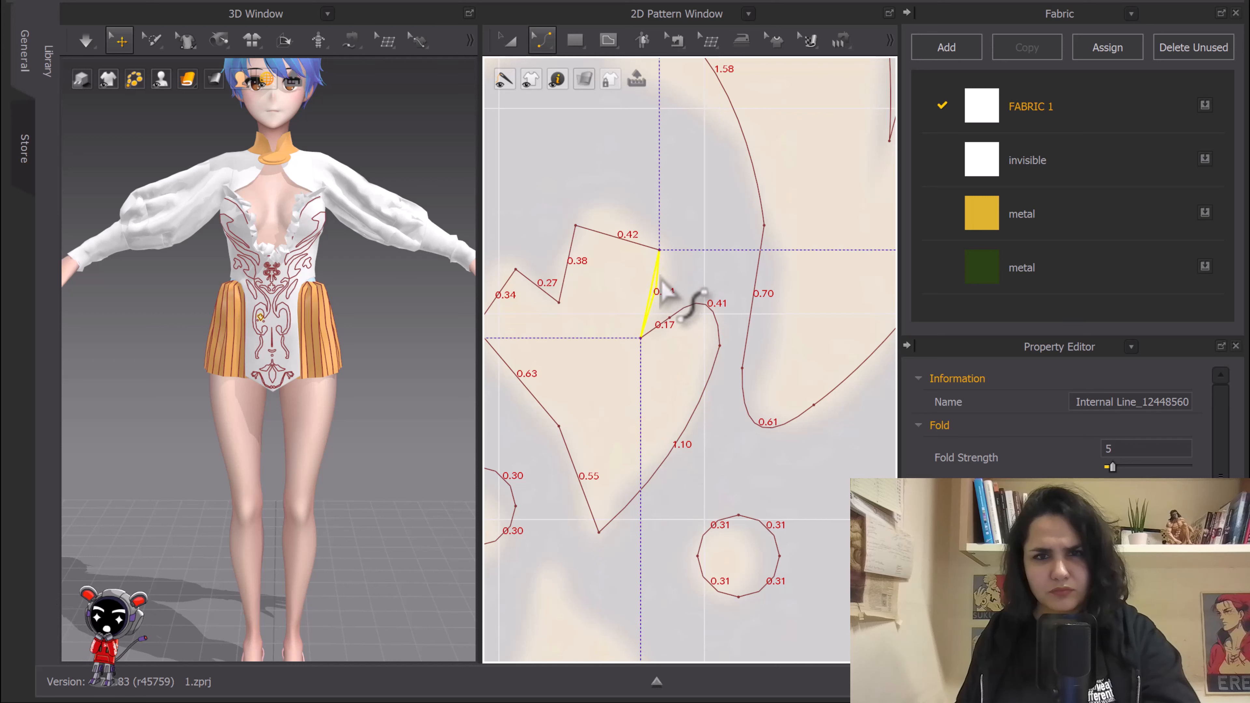
pyautogui.moveTo(625, 241); pyautogui.dragTo(615, 212)
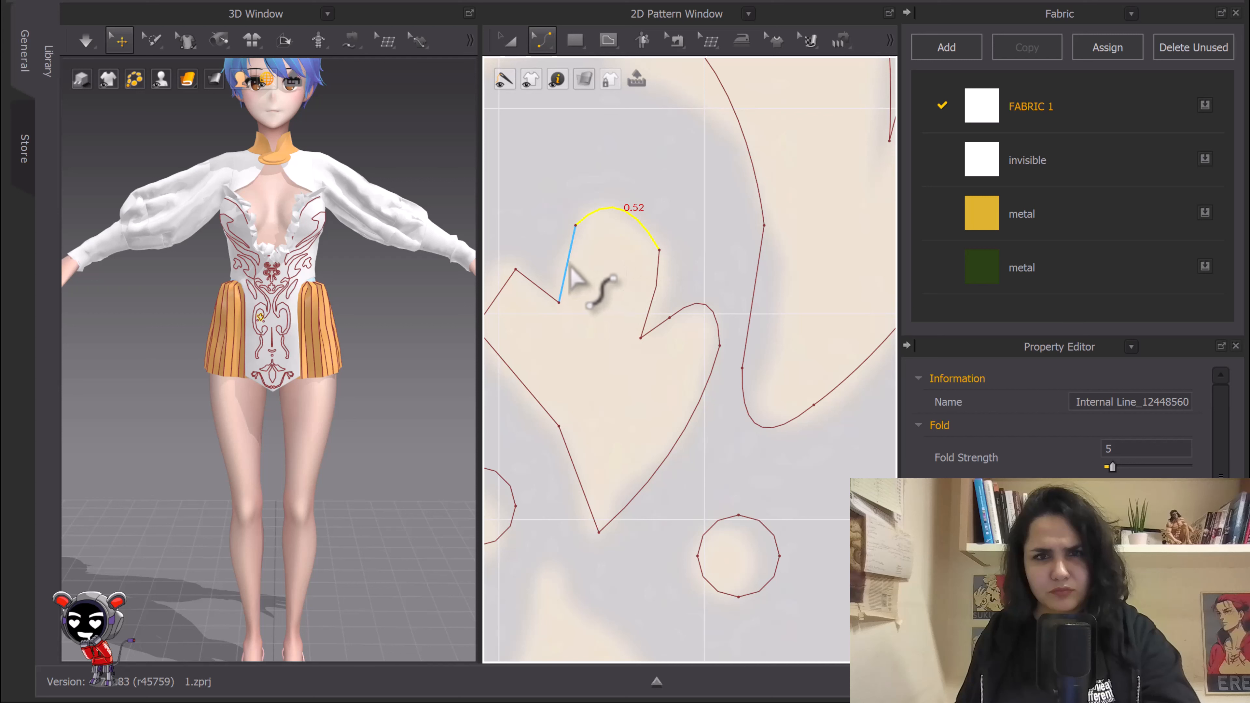
pyautogui.moveTo(568, 264); pyautogui.dragTo(558, 261)
# Step: Curve the floral outline's left lobe to about 0.50, its inner edge to about 0.27, and bend both lower-left segments
pyautogui.moveTo(573, 271); pyautogui.dragTo(678, 237, button='middle')
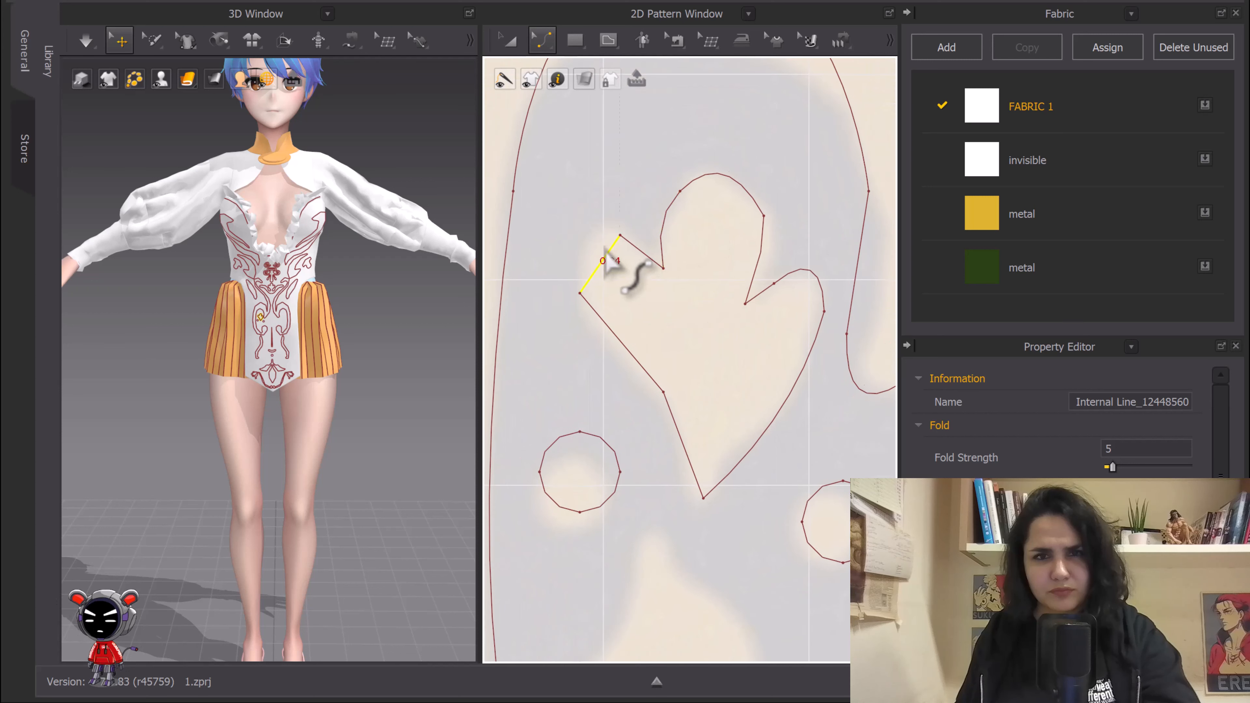
pyautogui.moveTo(608, 261); pyautogui.dragTo(596, 241)
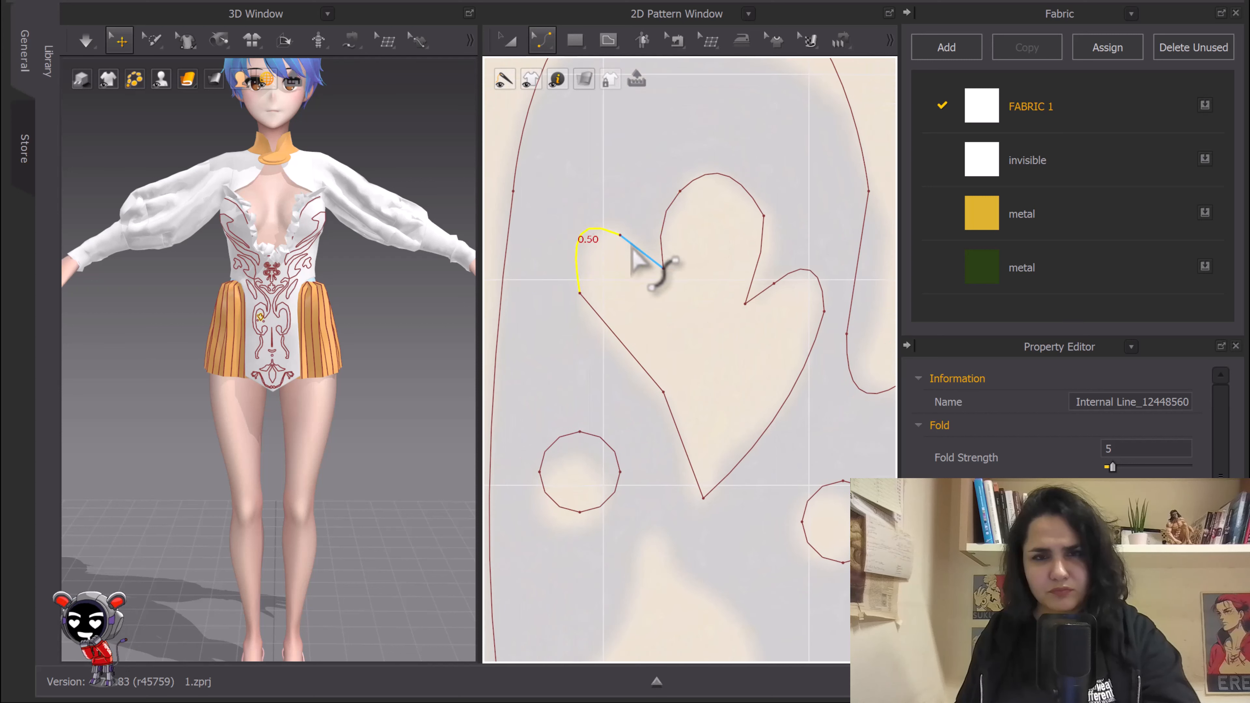
pyautogui.moveTo(634, 240); pyautogui.dragTo(636, 243)
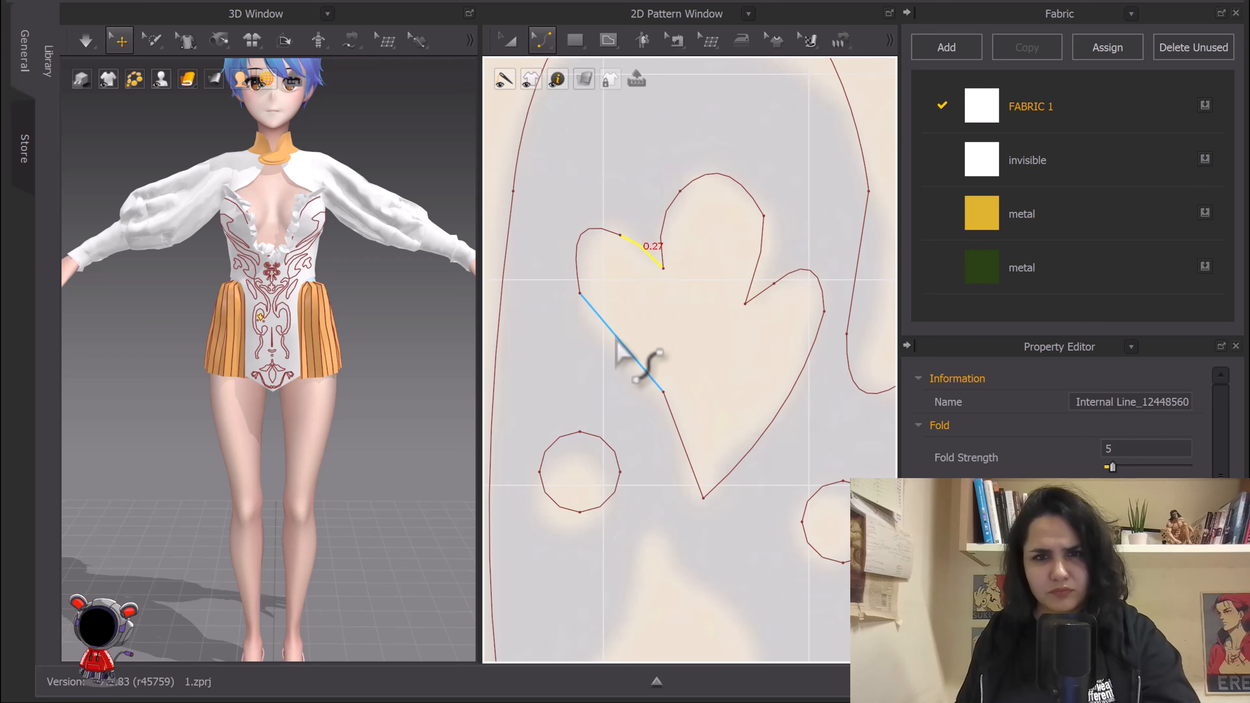
pyautogui.moveTo(616, 341); pyautogui.dragTo(592, 330)
pyautogui.moveTo(681, 438); pyautogui.dragTo(700, 429)
# Step: Refine the curve below the floral outline's left lobe with its handle, making that edge about 0.64 long
pyautogui.moveTo(616, 348); pyautogui.dragTo(632, 380, button='middle')
pyautogui.press('z')
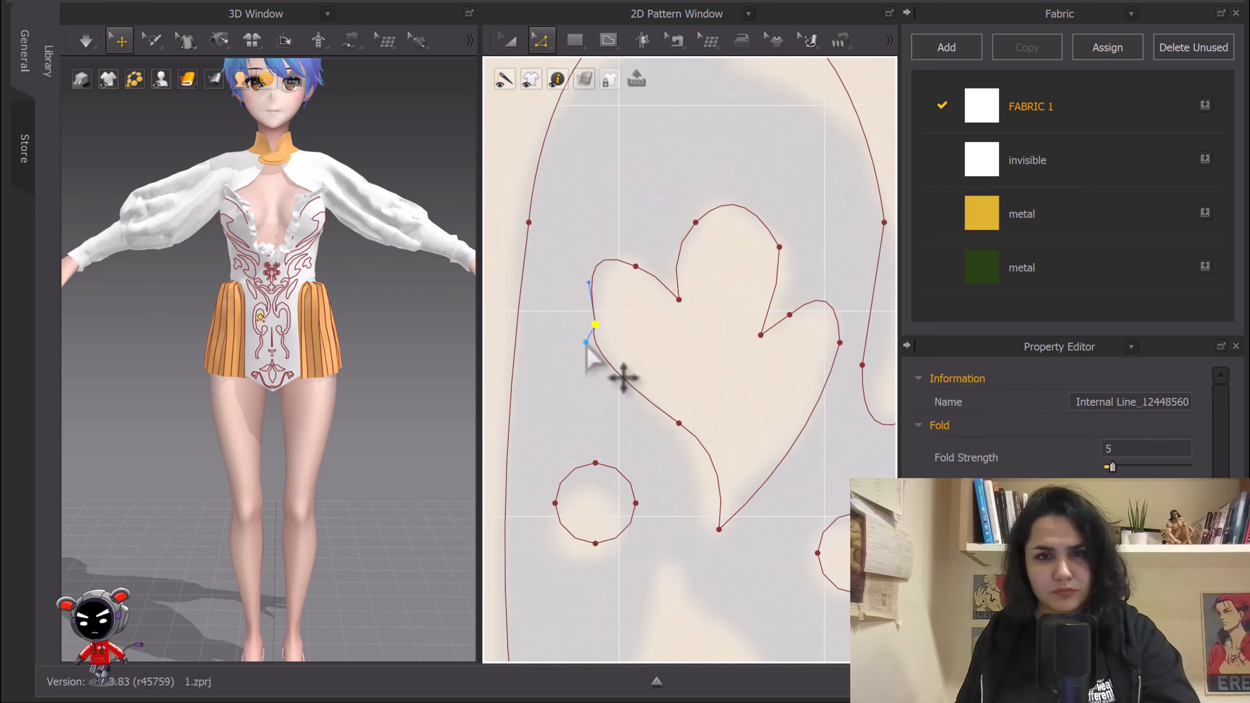
pyautogui.moveTo(623, 378); pyautogui.dragTo(605, 354)
pyautogui.moveTo(629, 327); pyautogui.dragTo(505, 341, button='middle')
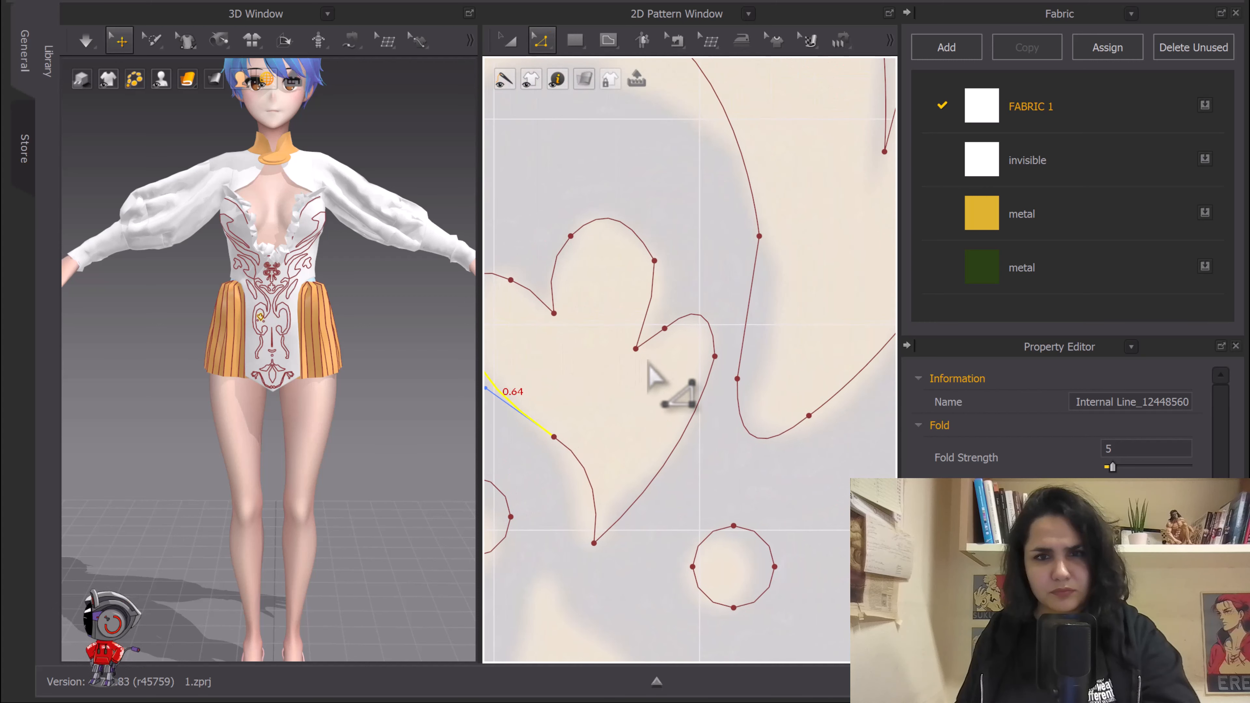
pyautogui.scroll(-5, 639, 276)
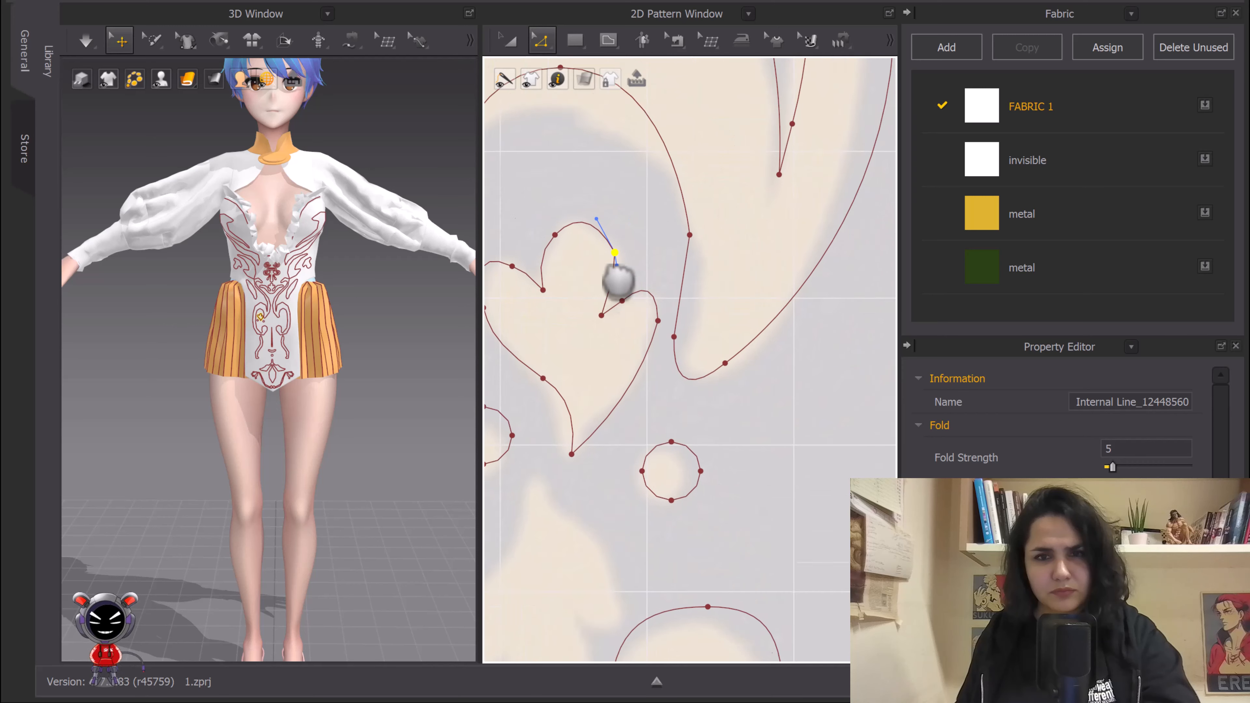
# Step: Copy the floral outline and paste the duplicate over the lower floral motif inside the same scroll
pyautogui.click(514, 44)
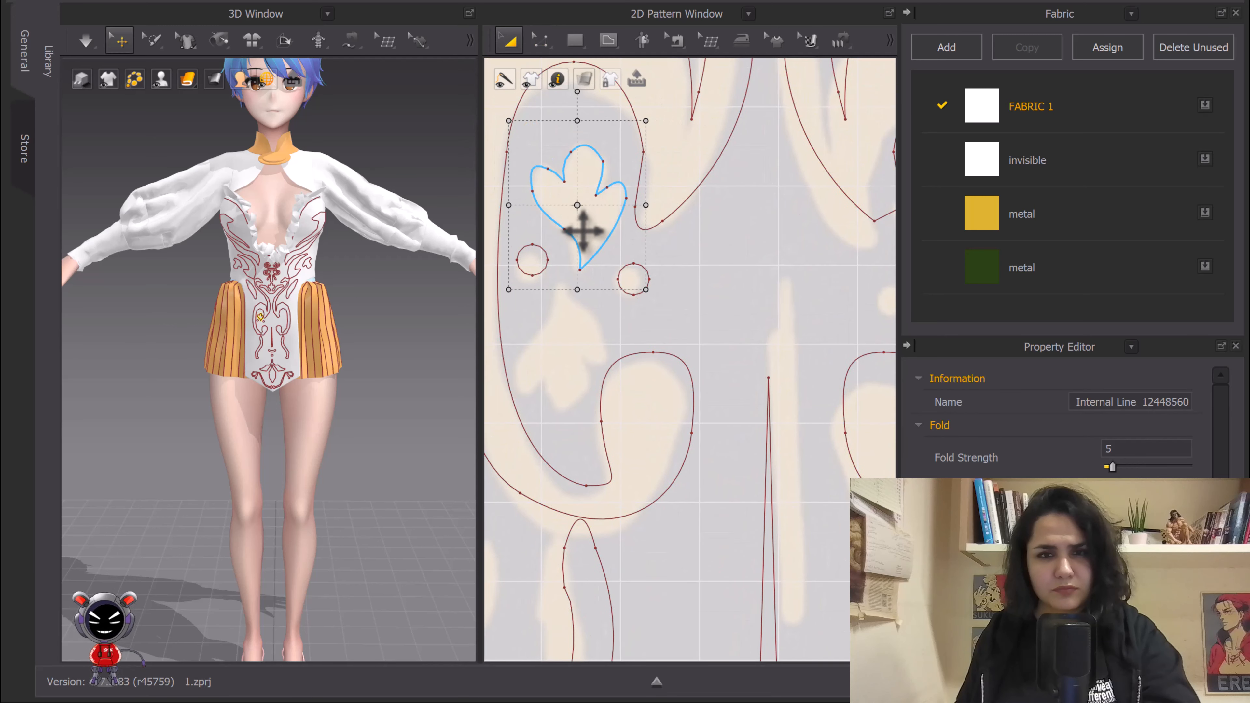
pyautogui.click(577, 241)
pyautogui.hotkey('ctrl', 'c')
pyautogui.hotkey('ctrl', 'v')
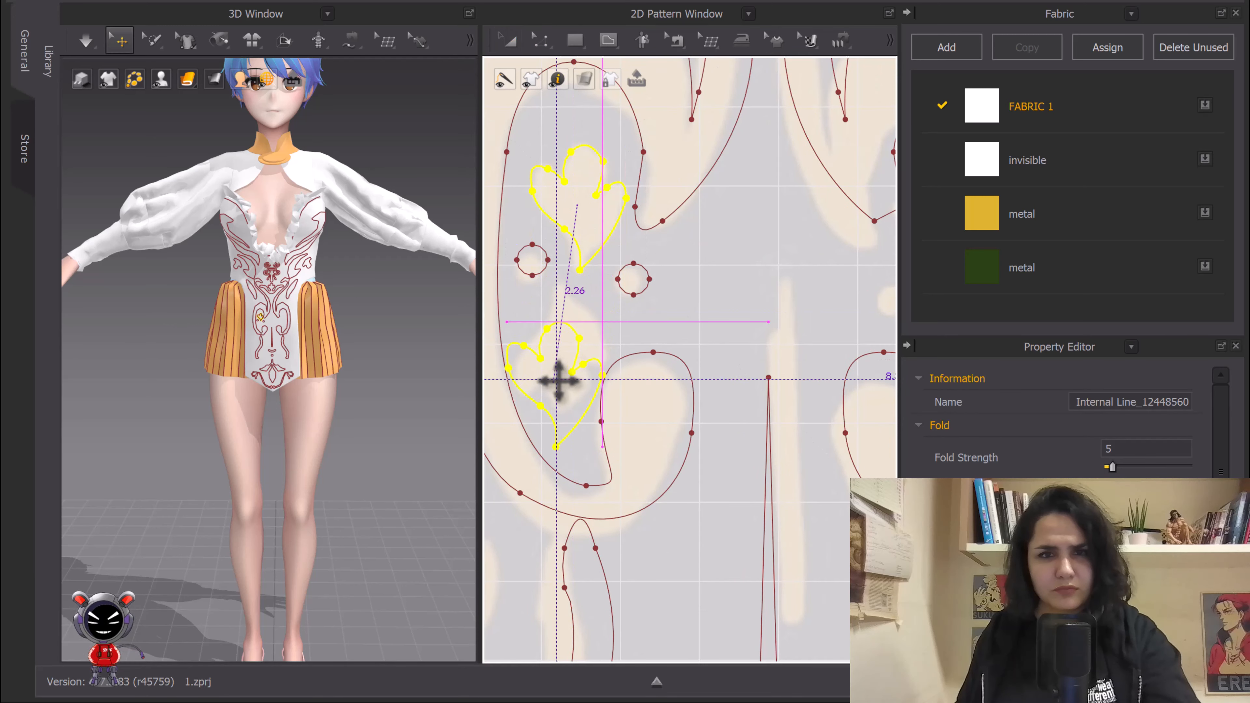
pyautogui.click(554, 355)
# Step: Flip the pasted floral outline vertically and move it slightly up to fit the lower motif
pyautogui.rightClick(578, 320)
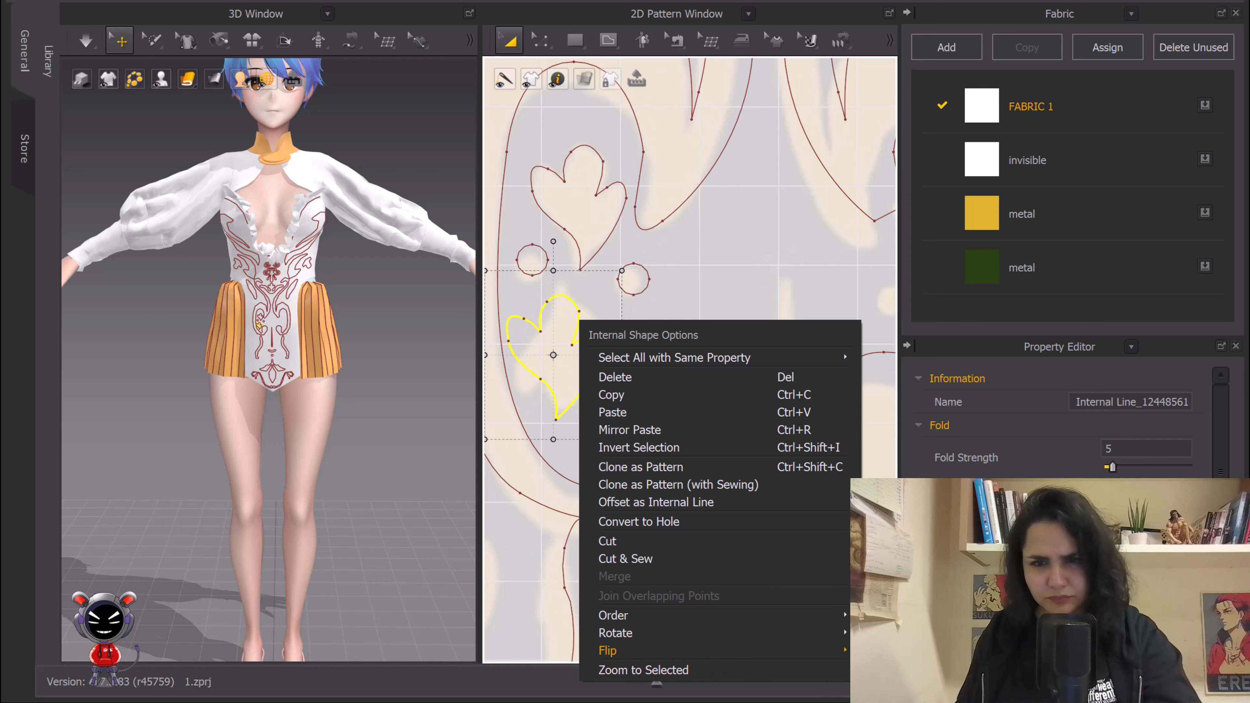
pyautogui.click(893, 667)
pyautogui.scroll(4, 575, 363)
pyautogui.moveTo(575, 364); pyautogui.dragTo(675, 387, button='middle')
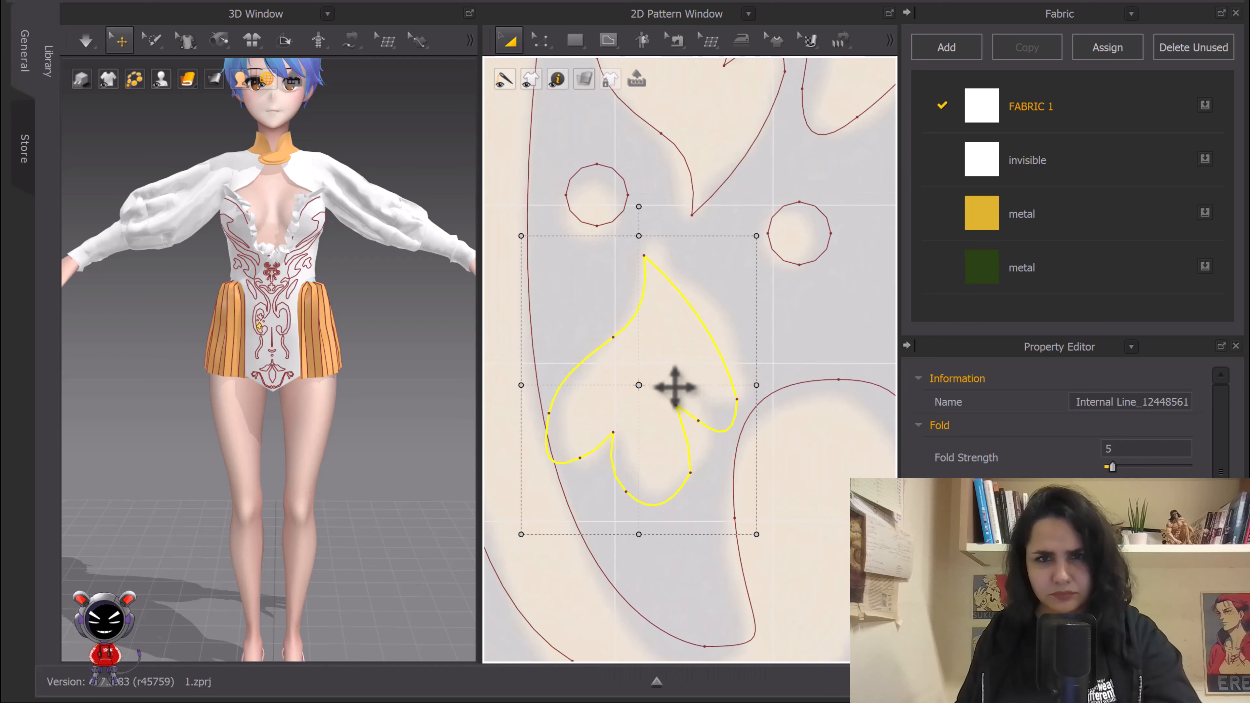
pyautogui.moveTo(675, 387); pyautogui.dragTo(678, 341)
# Step: Copy both floral outlines together and paste them over the matching motifs inside the opposite large scroll
pyautogui.scroll(-5, 678, 340)
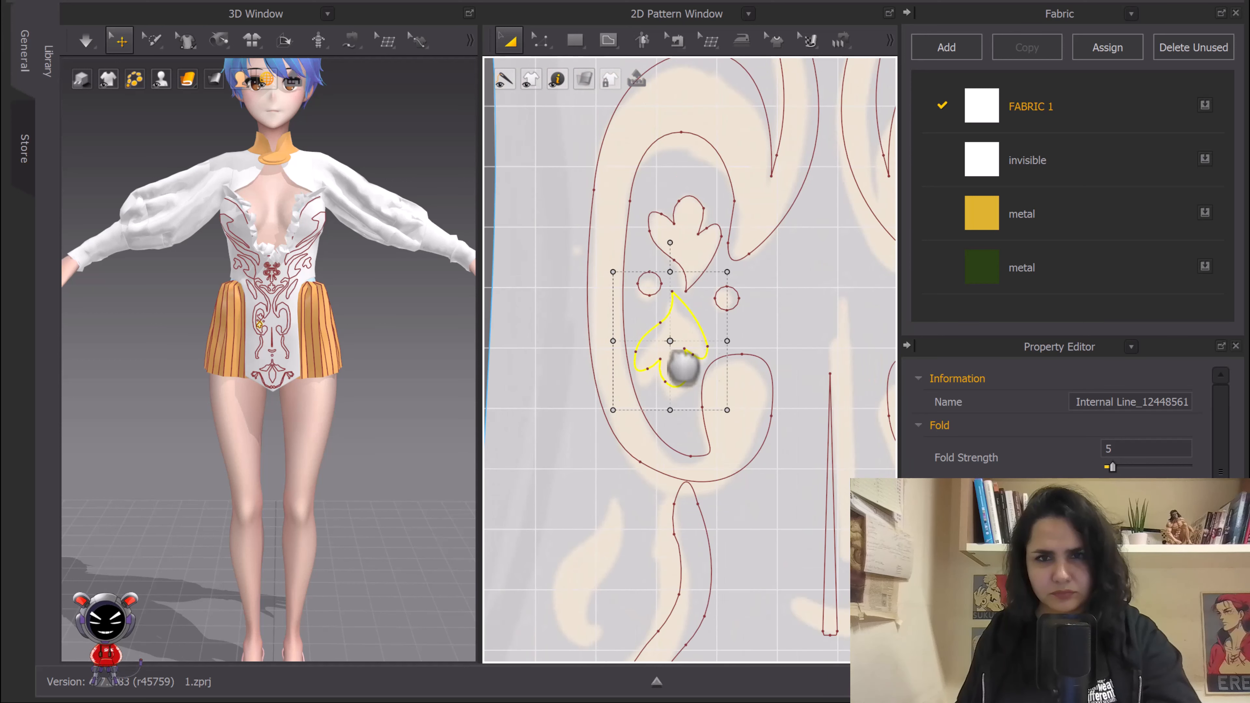
pyautogui.scroll(-5, 682, 367)
pyautogui.scroll(4, 588, 283)
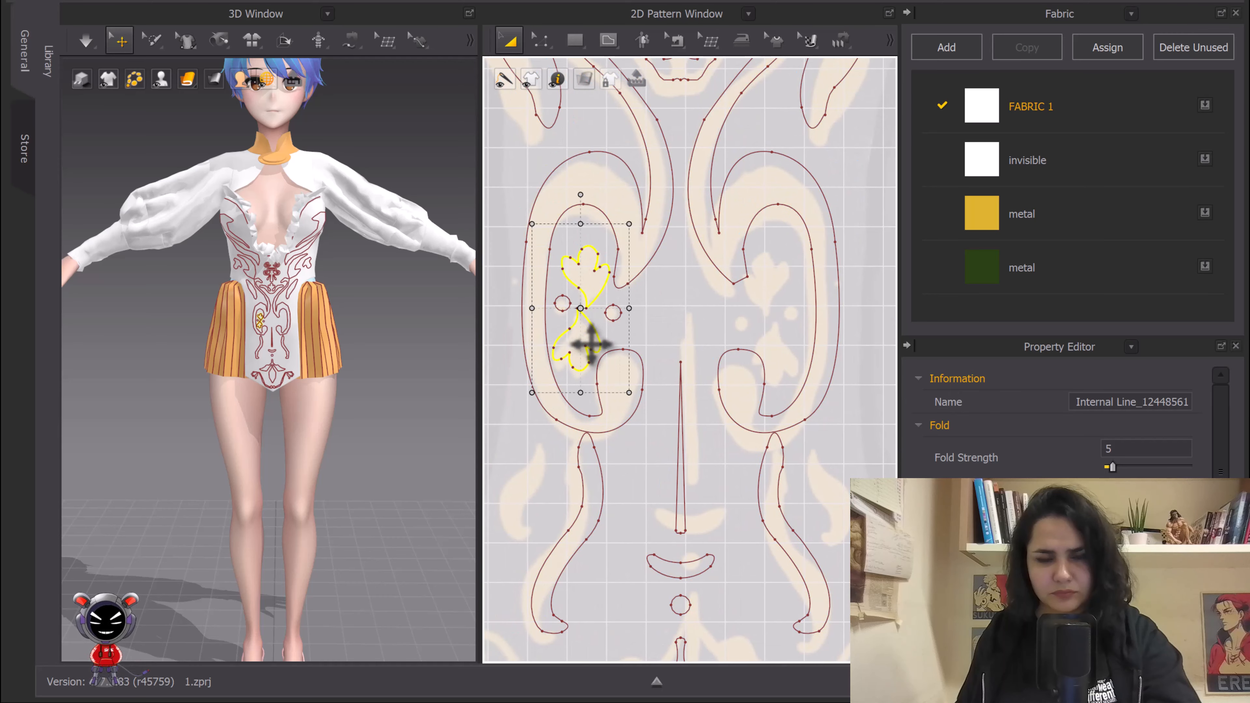
pyautogui.hotkey('ctrl', 'c')
pyautogui.hotkey('ctrl', 'v')
pyautogui.scroll(4, 783, 314)
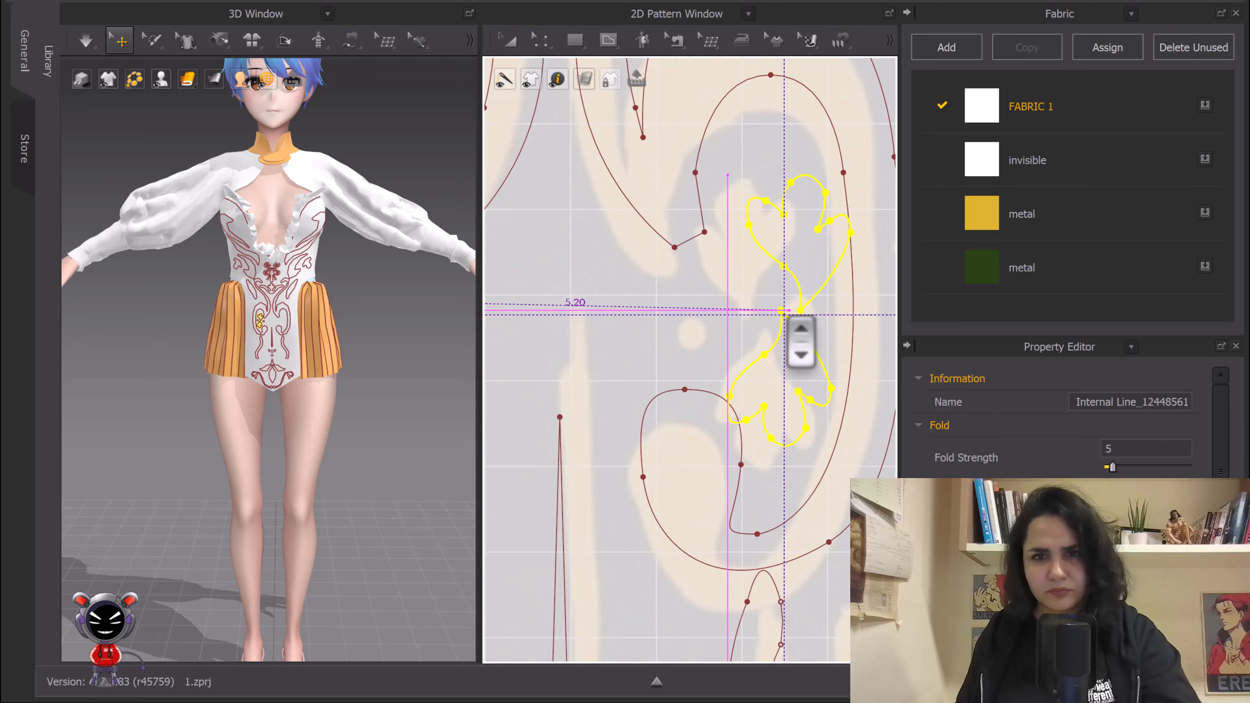
pyautogui.scroll(2, 784, 311)
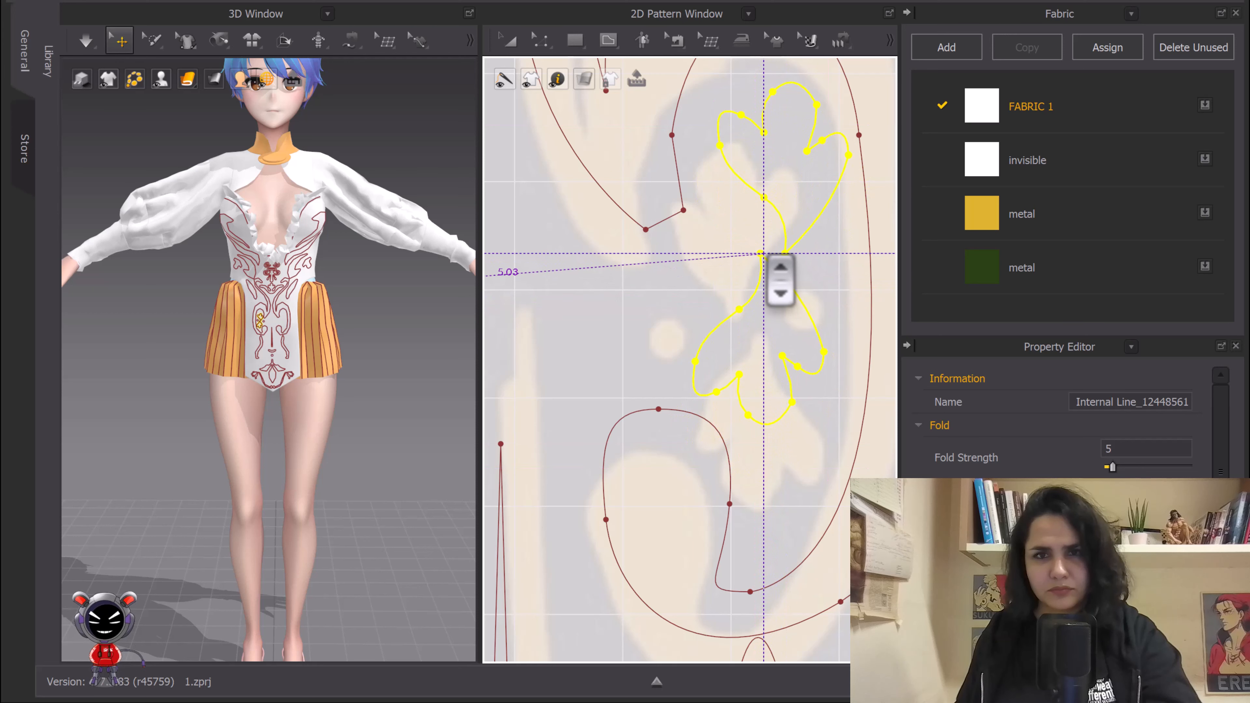
pyautogui.scroll(-2, 807, 284)
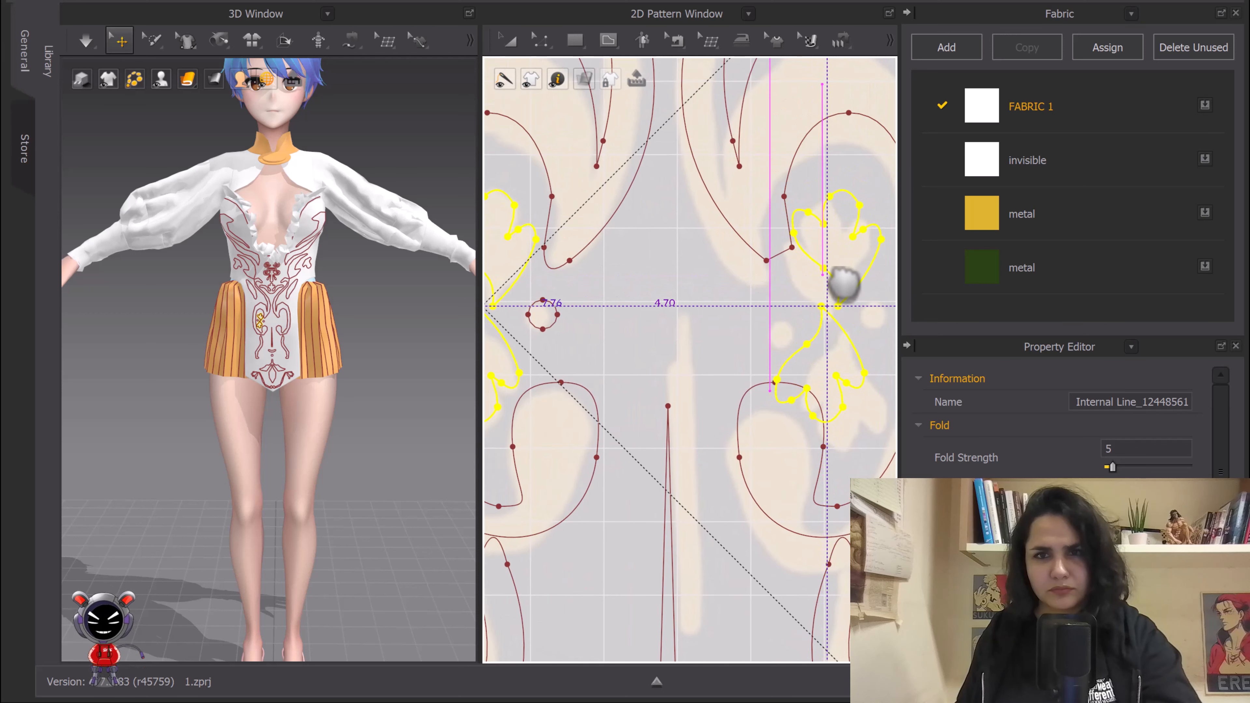
pyautogui.moveTo(868, 282); pyautogui.dragTo(777, 280, button='middle')
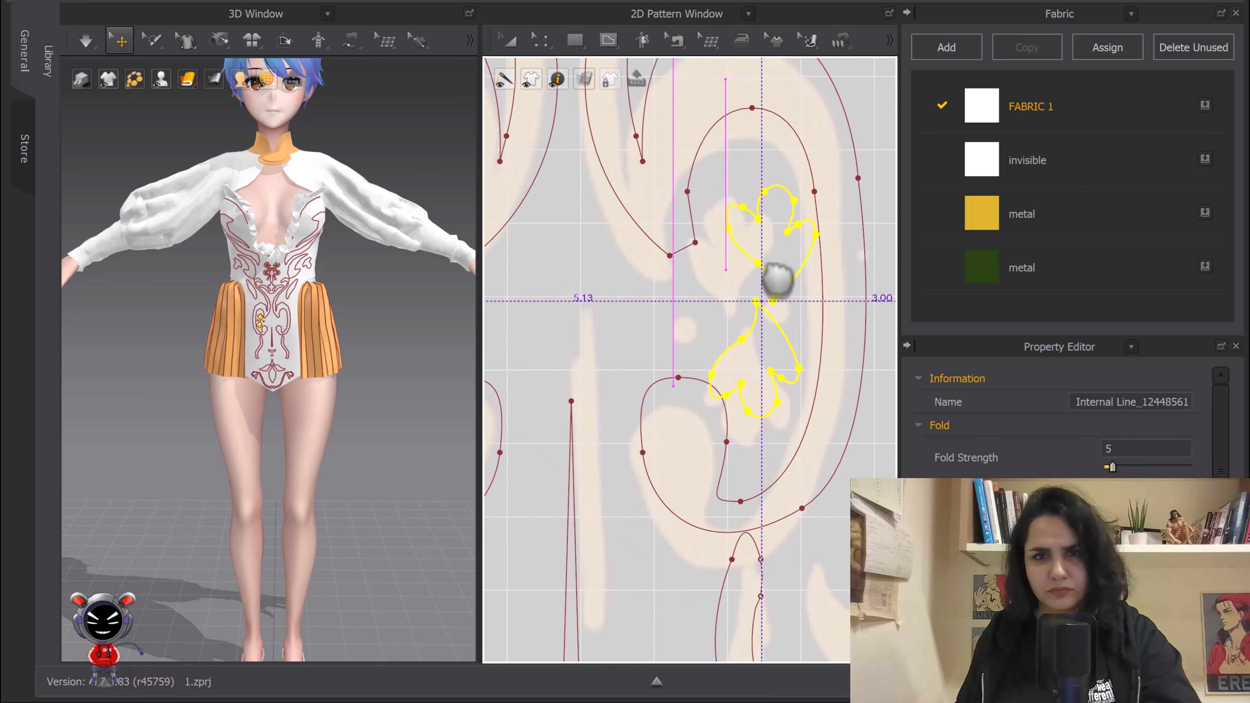
pyautogui.click(751, 285)
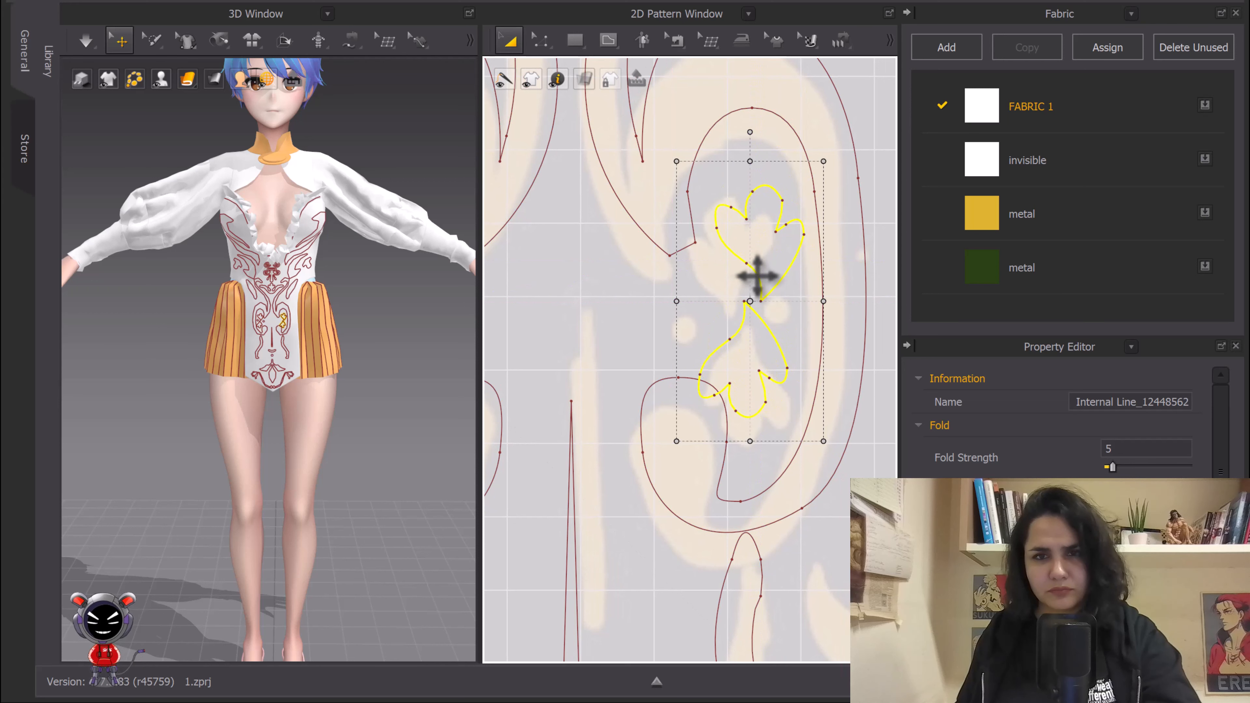
# Step: Flip both pasted floral outlines horizontally to match the motifs inside the second large scroll
pyautogui.rightClick(755, 274)
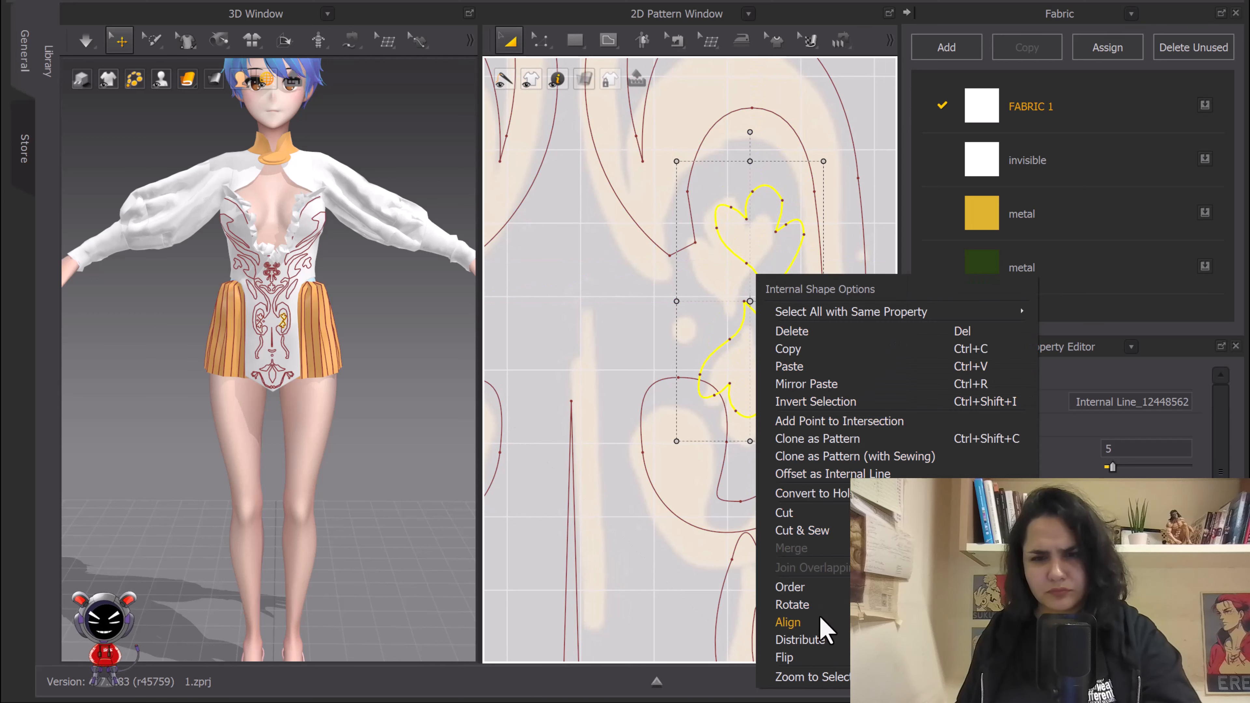
pyautogui.click(723, 519)
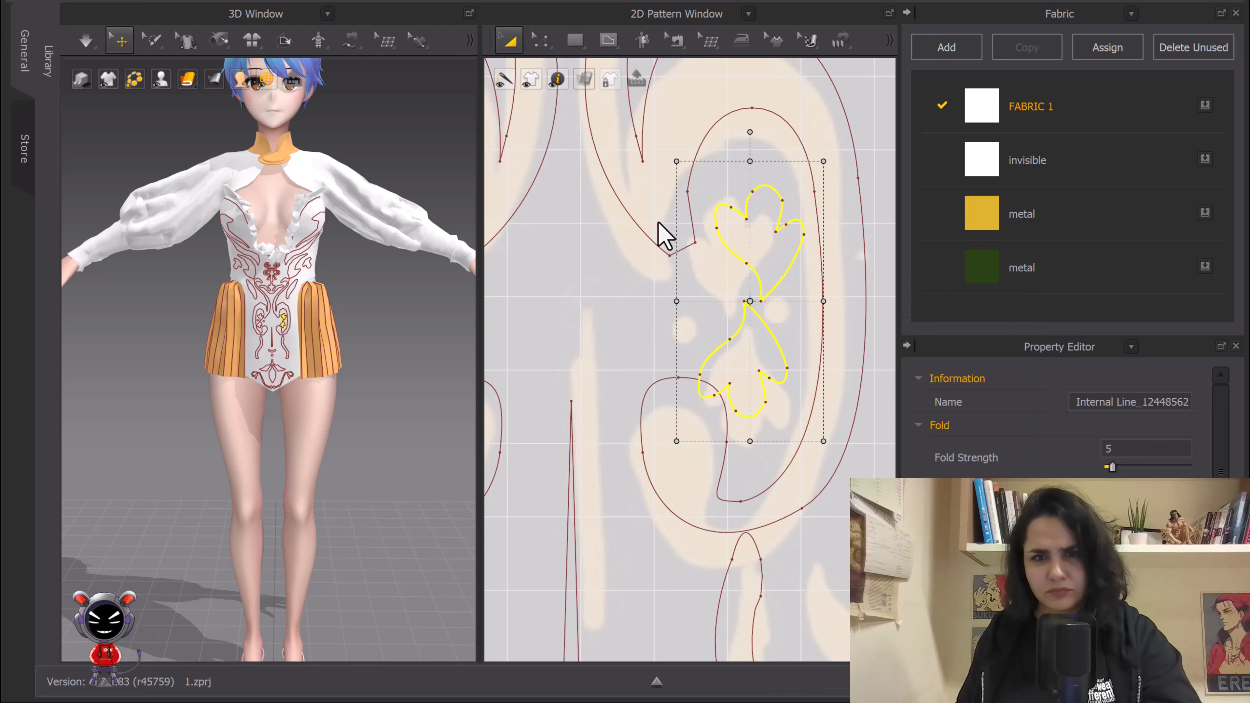
pyautogui.rightClick(754, 269)
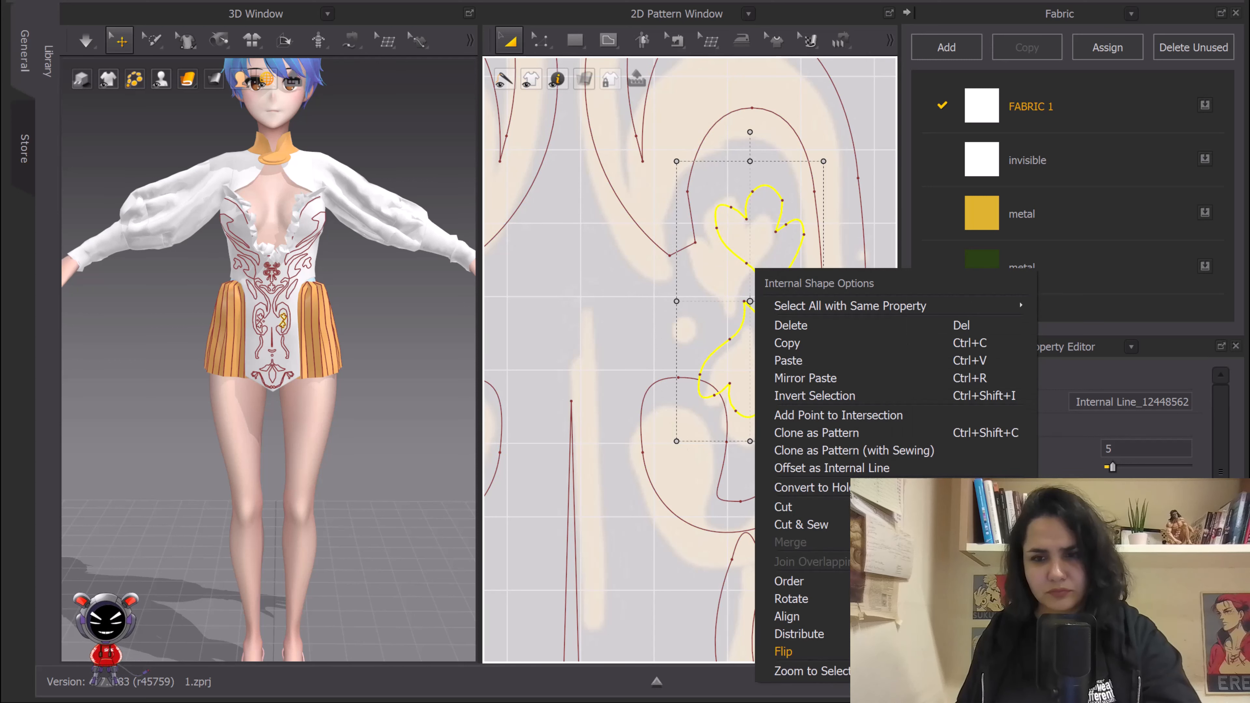
pyautogui.moveTo(730, 308); pyautogui.dragTo(785, 347)
pyautogui.click(851, 525)
pyautogui.scroll(-2, 711, 331)
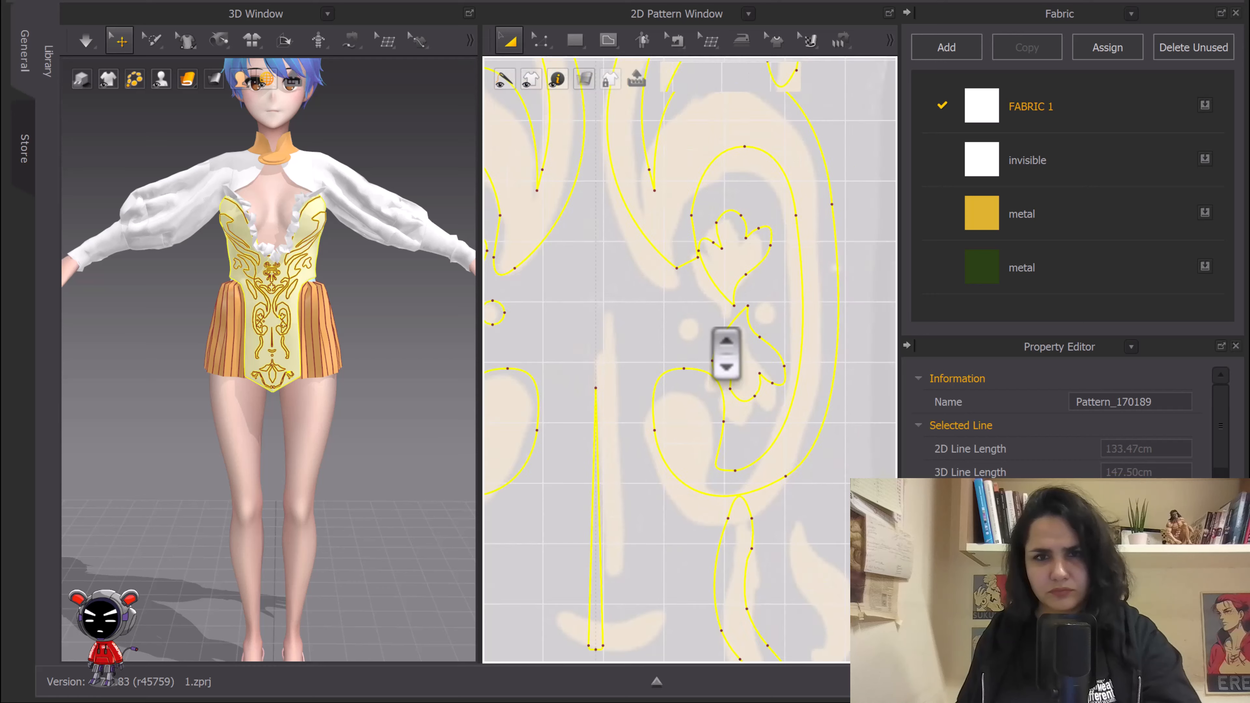
pyautogui.scroll(-3, 727, 353)
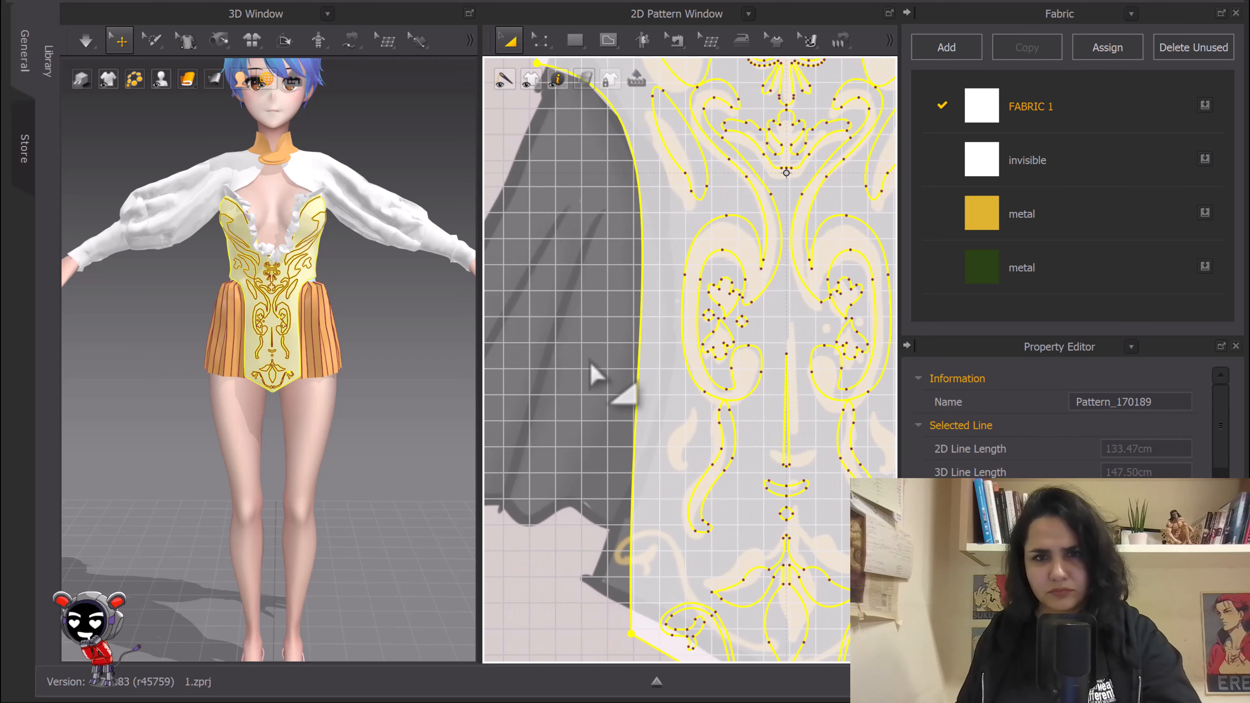
pyautogui.click(595, 374)
# Step: Copy the two small circles beside the first floral pair into the opposite scroll and flip the copies horizontally
pyautogui.scroll(5, 699, 327)
pyautogui.click(723, 285)
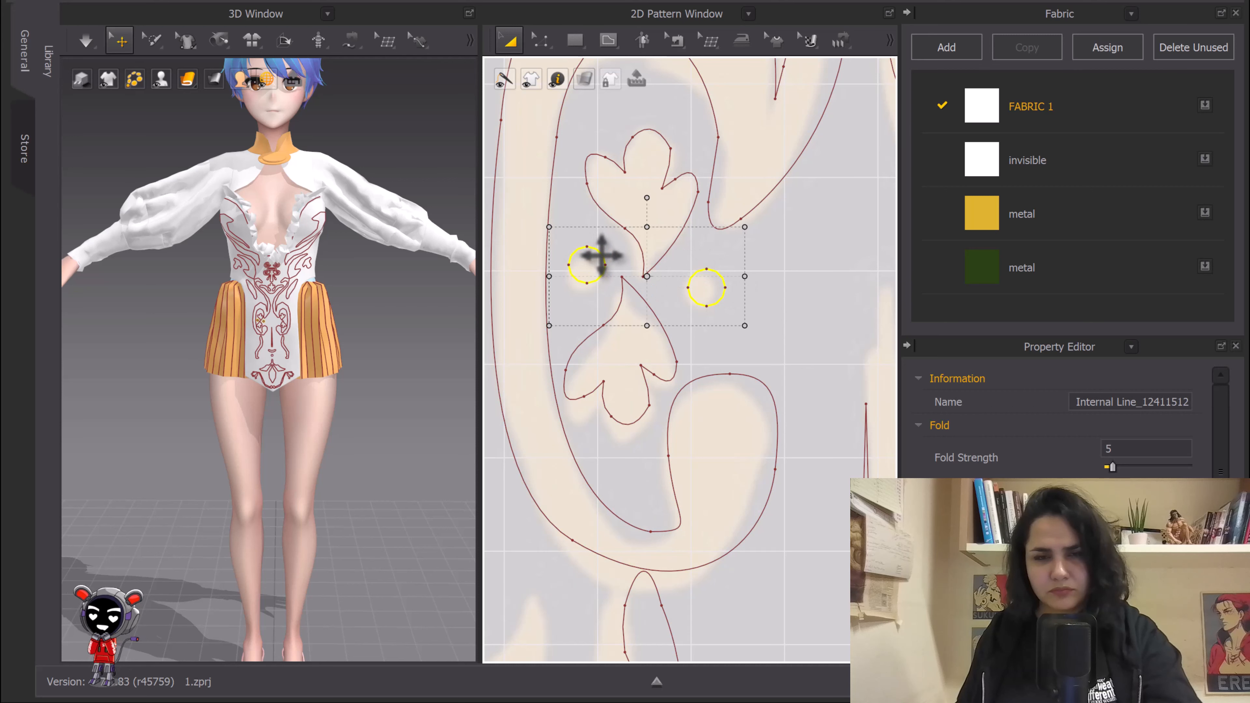
pyautogui.scroll(-3, 595, 259)
pyautogui.moveTo(595, 258); pyautogui.dragTo(738, 282)
pyautogui.click(723, 267)
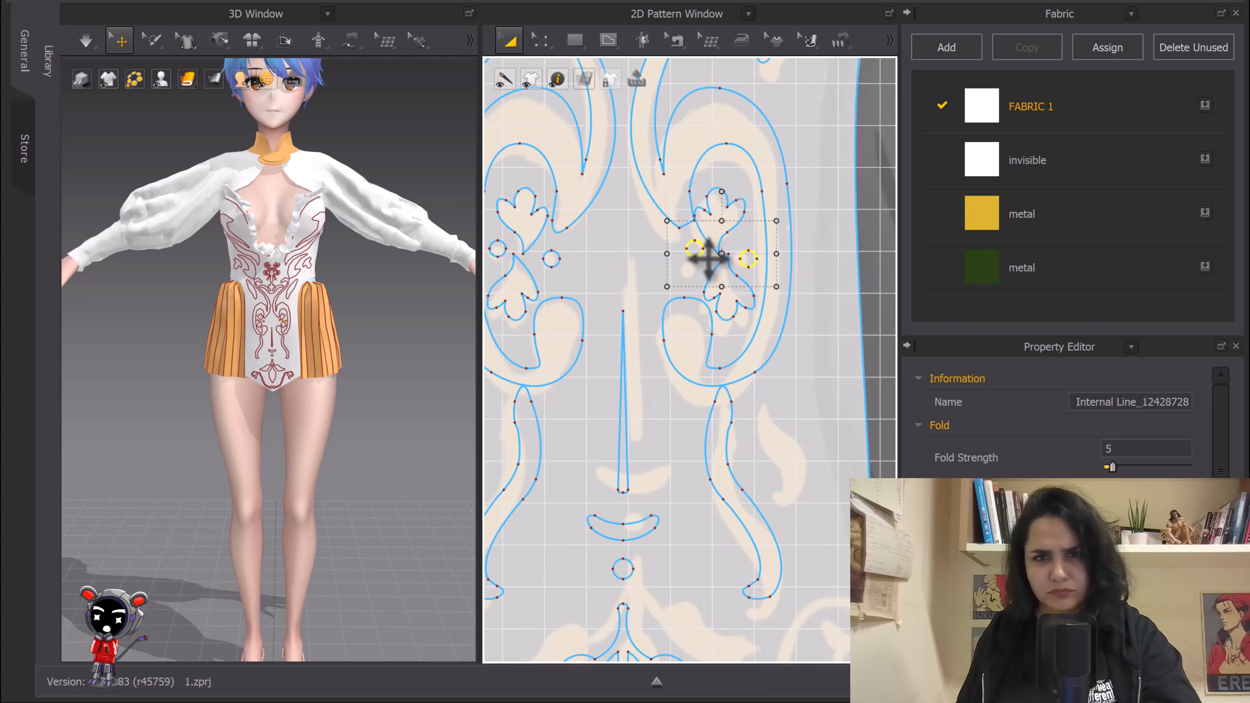
pyautogui.rightClick(703, 255)
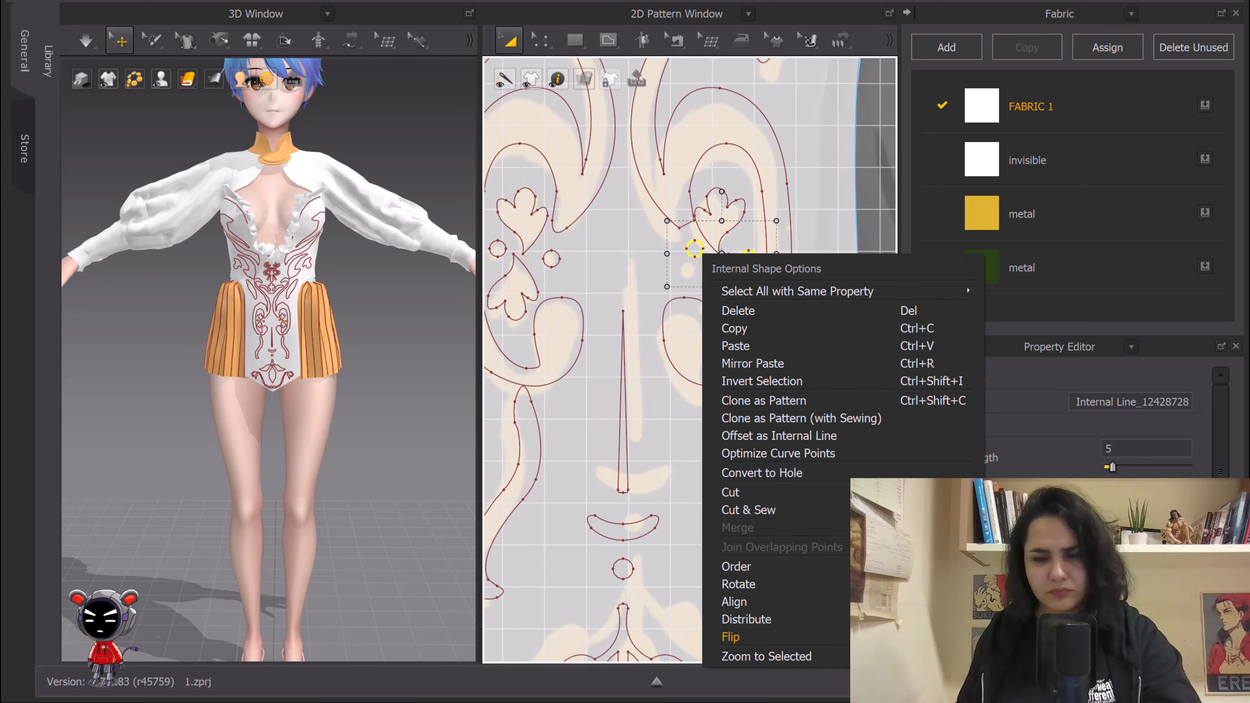
pyautogui.click(1018, 638)
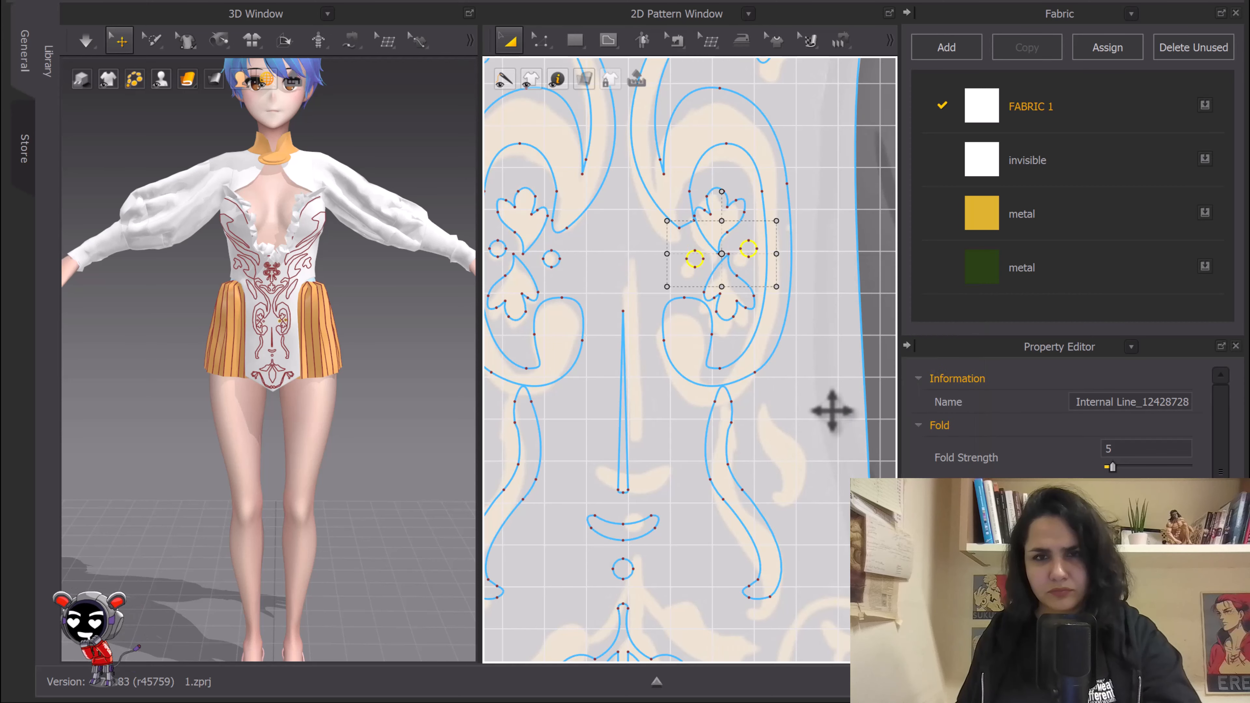
pyautogui.click(879, 319)
# Step: Cut and sew the neckline band off the bodice pattern along its inner parallel line
pyautogui.scroll(-5, 850, 317)
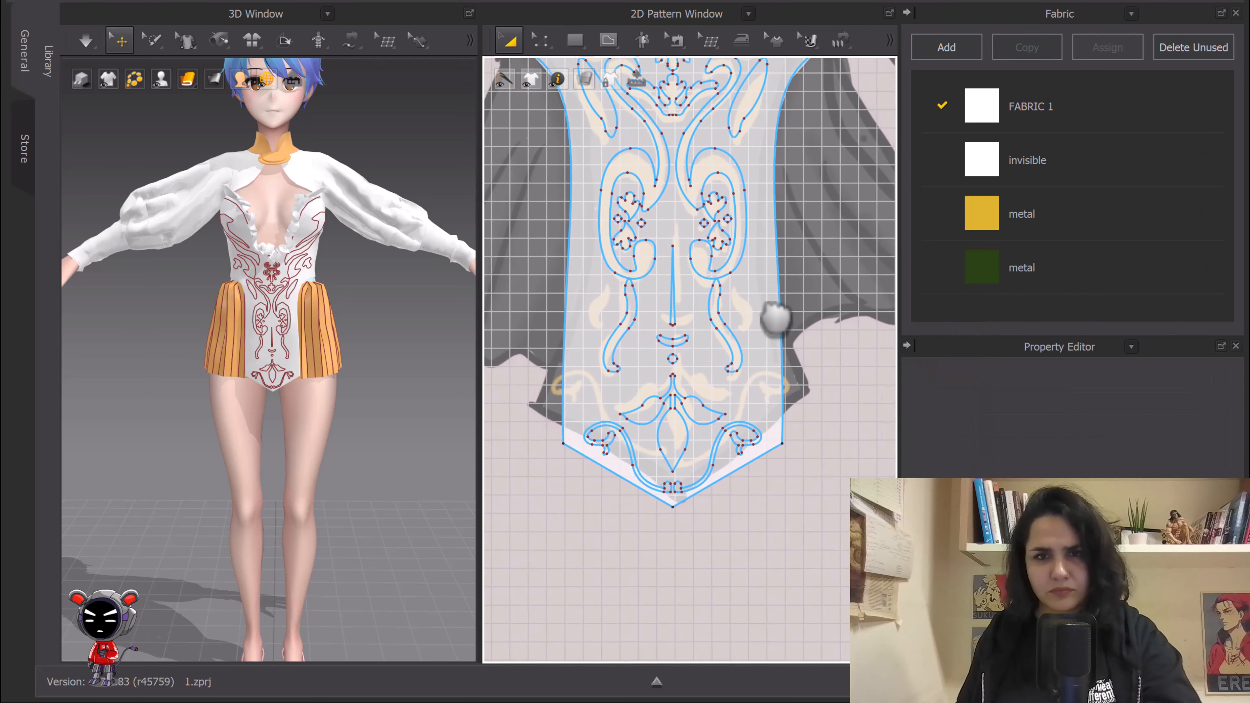
pyautogui.scroll(-3, 727, 448)
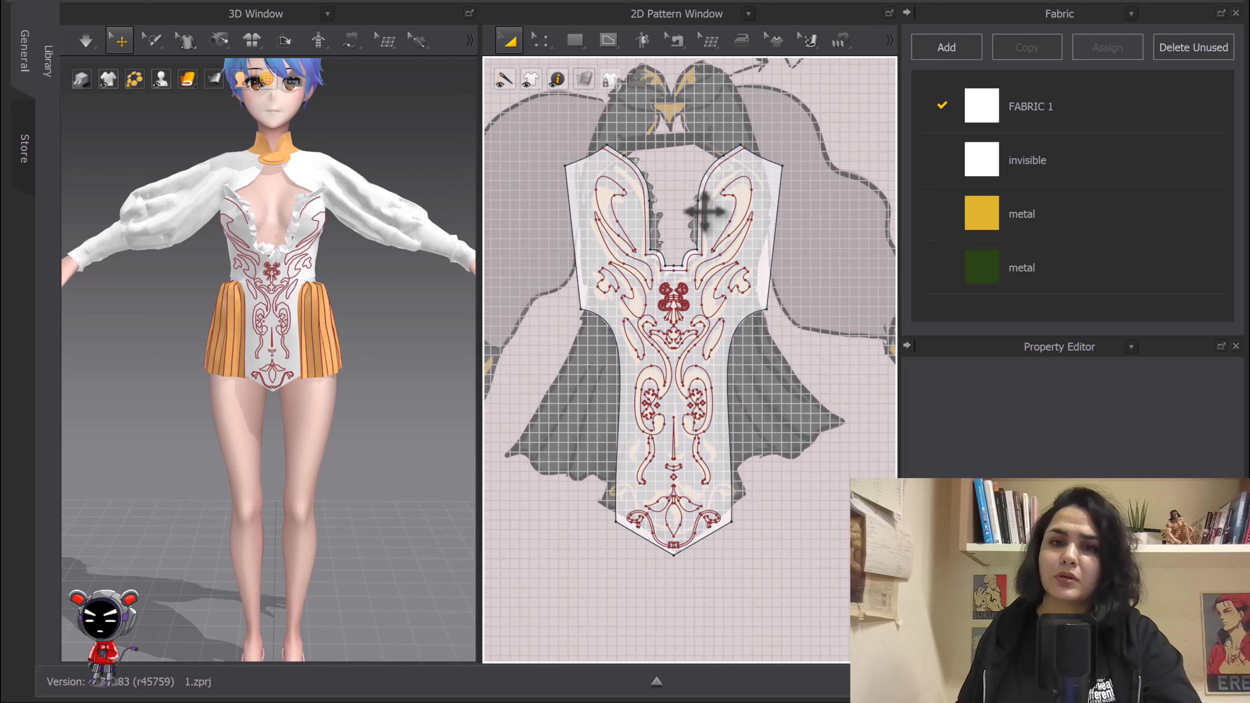
pyautogui.scroll(6, 703, 212)
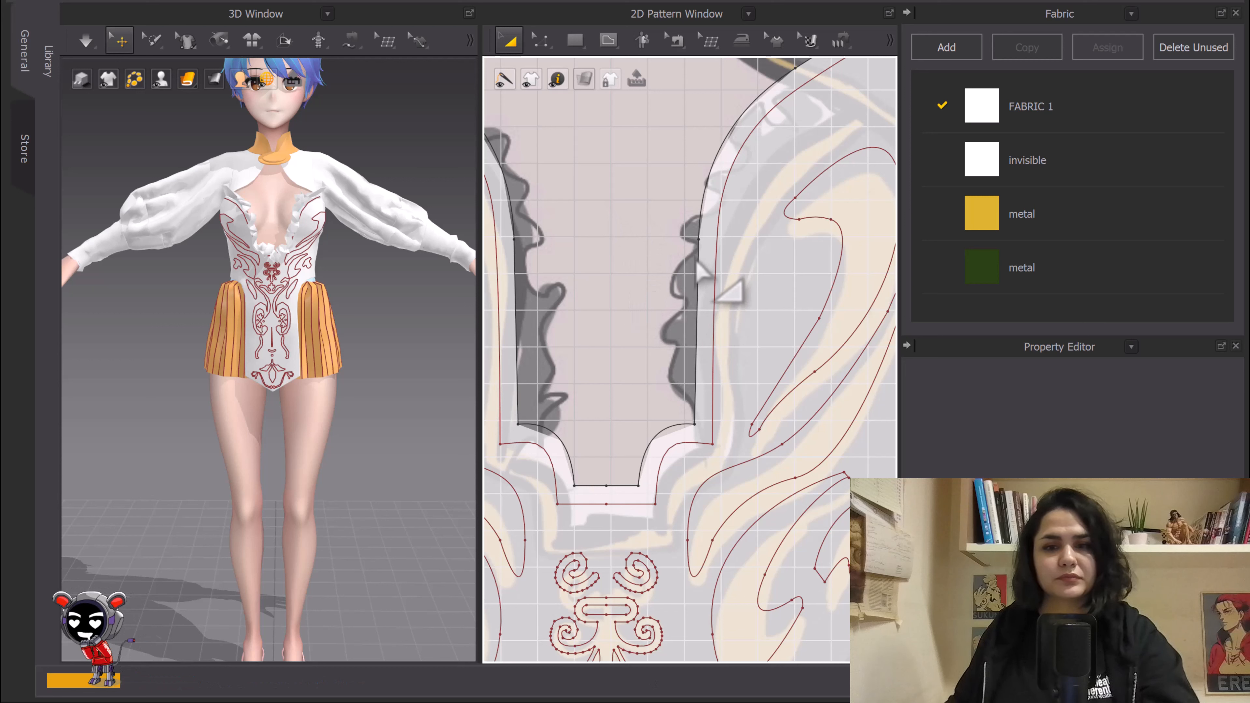
pyautogui.hotkey('ctrl', 'a')
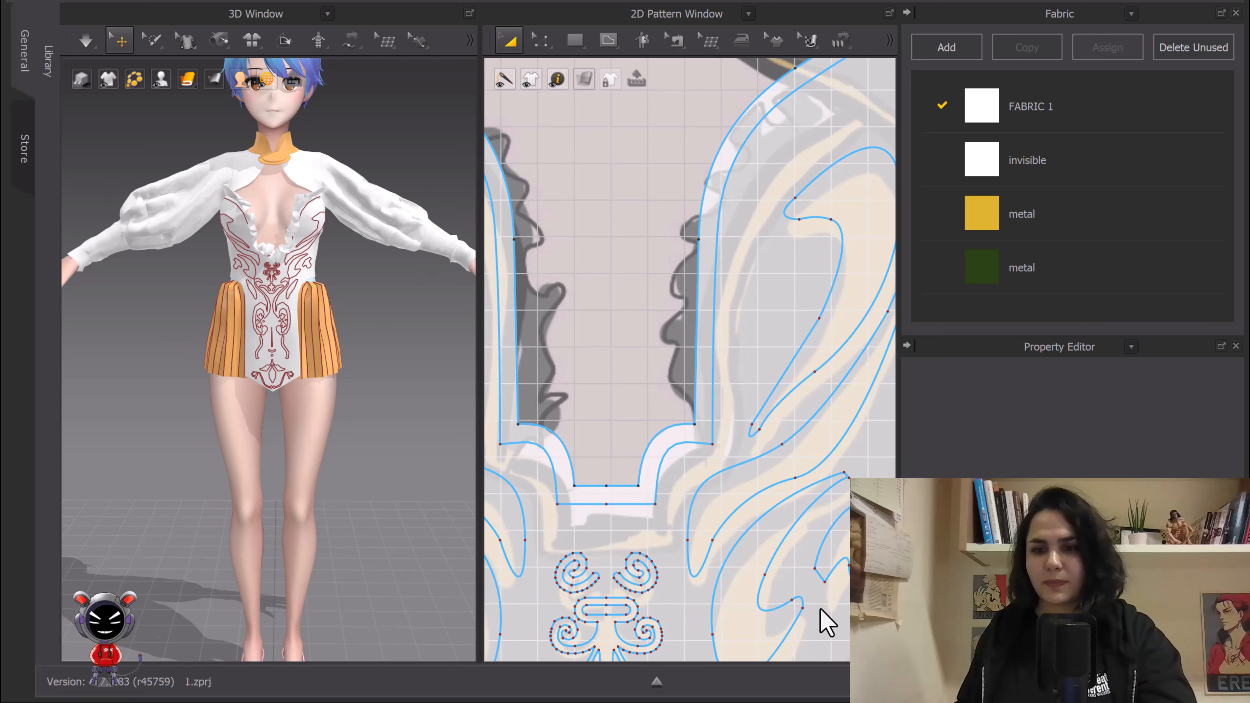
pyautogui.click(652, 170)
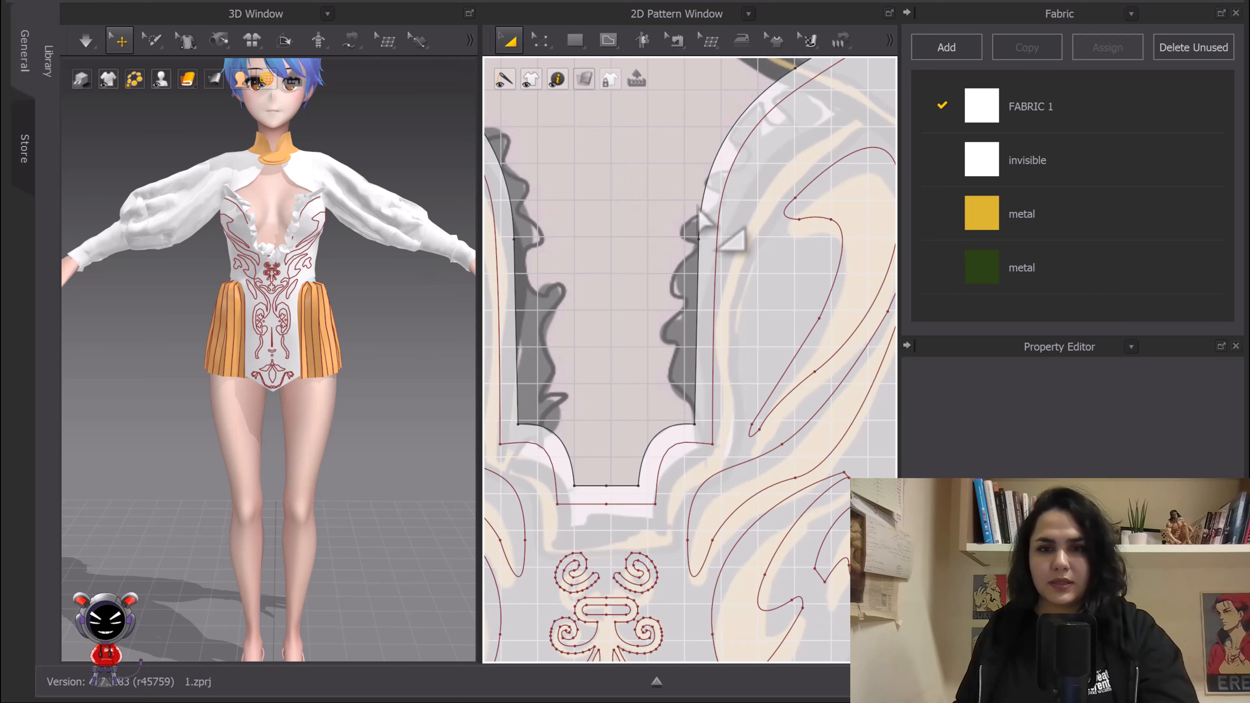
pyautogui.click(718, 202)
pyautogui.scroll(-2, 718, 202)
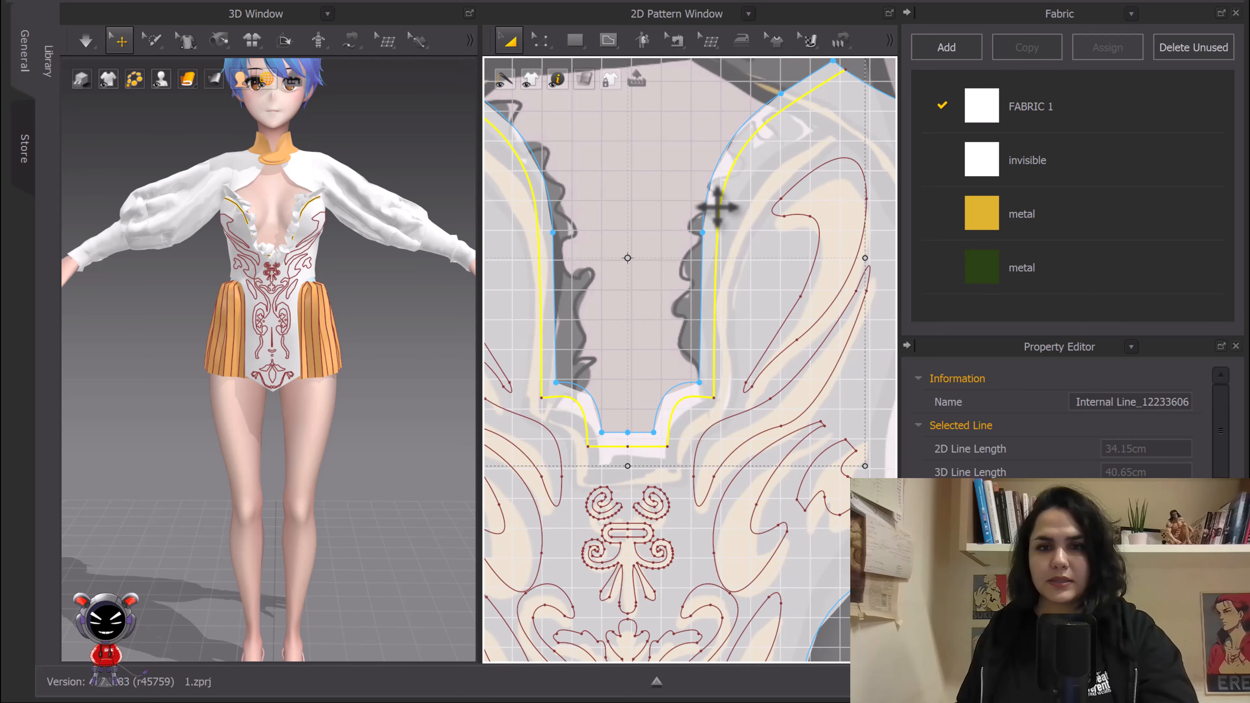
pyautogui.rightClick(718, 210)
pyautogui.click(819, 414)
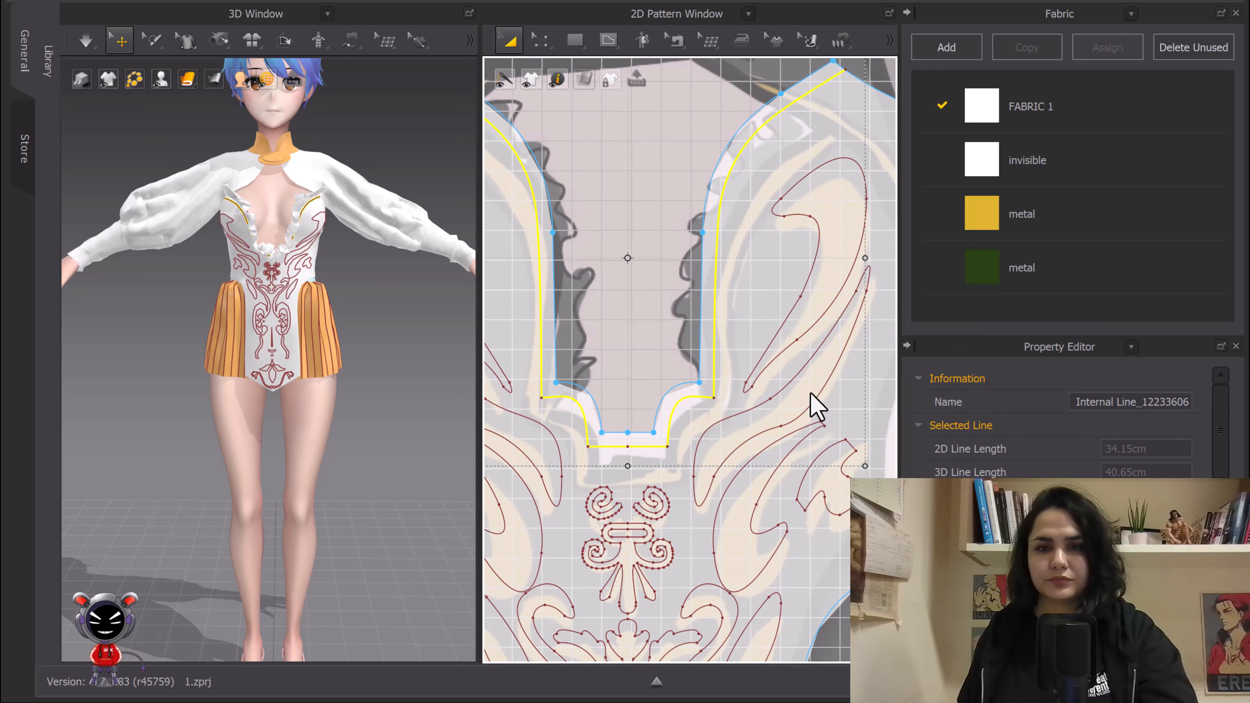
pyautogui.scroll(-5, 781, 331)
pyautogui.moveTo(780, 332); pyautogui.dragTo(748, 290, button='middle')
pyautogui.scroll(2, 749, 207)
pyautogui.scroll(2, 749, 207)
pyautogui.click(755, 197)
pyautogui.rightClick(756, 197)
pyautogui.click(811, 103)
pyautogui.click(810, 104)
pyautogui.scroll(3, 750, 278)
pyautogui.scroll(-1, 720, 324)
pyautogui.moveTo(738, 237); pyautogui.dragTo(761, 255, button='middle')
pyautogui.moveTo(772, 156); pyautogui.dragTo(776, 117)
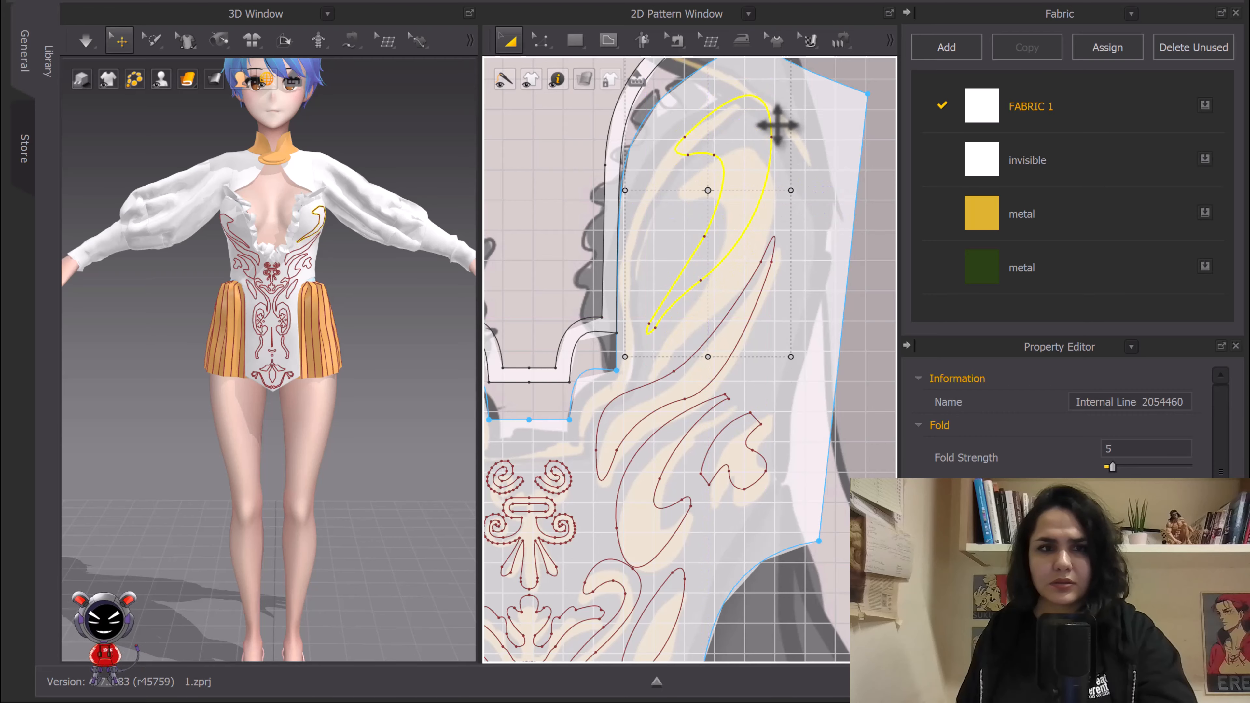
# Step: Examine how the leaf and side ornament outlines sit on the 3D garment compared with the bodice pattern
pyautogui.scroll(8, 293, 341)
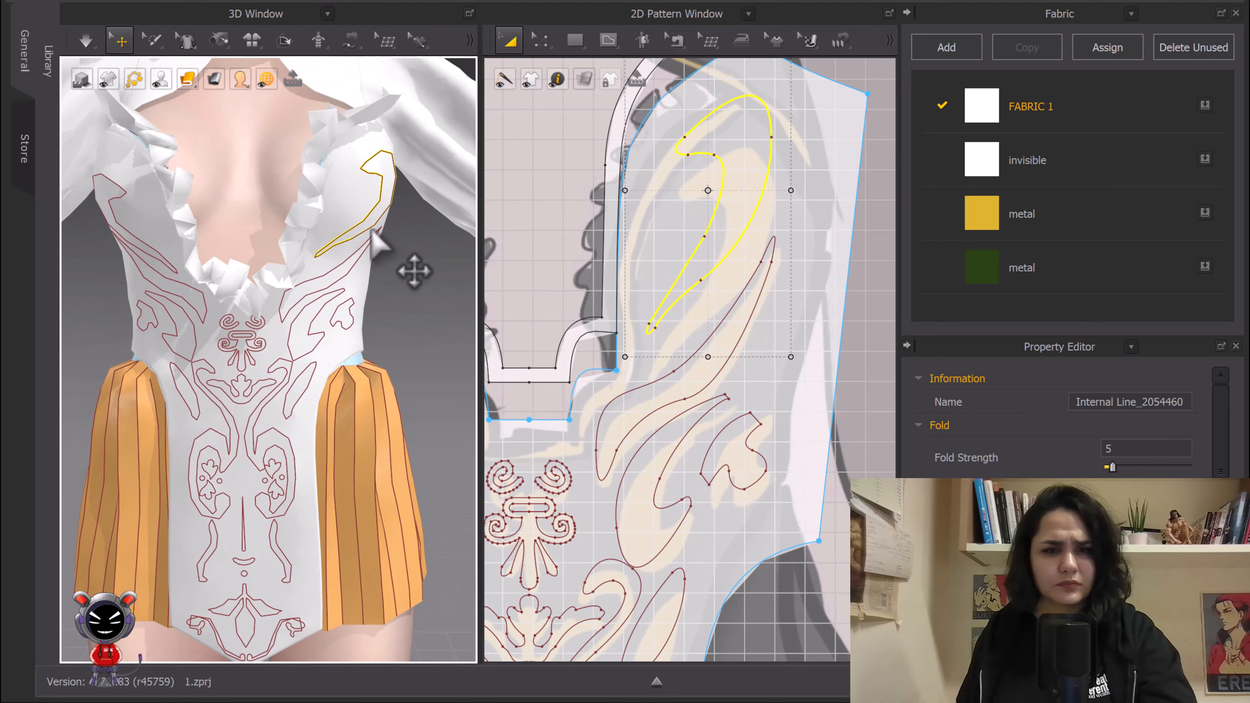
pyautogui.moveTo(372, 231); pyautogui.dragTo(338, 225, button='right')
pyautogui.scroll(-4, 747, 226)
pyautogui.moveTo(753, 276); pyautogui.dragTo(729, 202, button='middle')
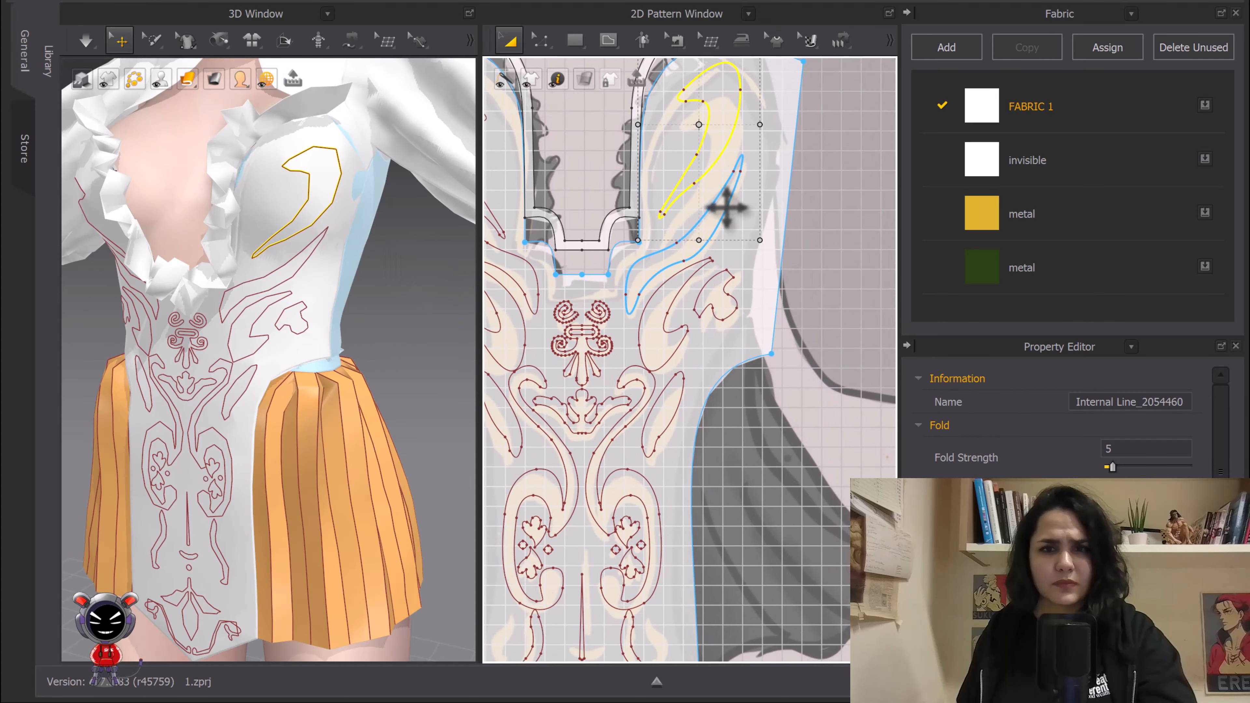
pyautogui.scroll(2, 713, 241)
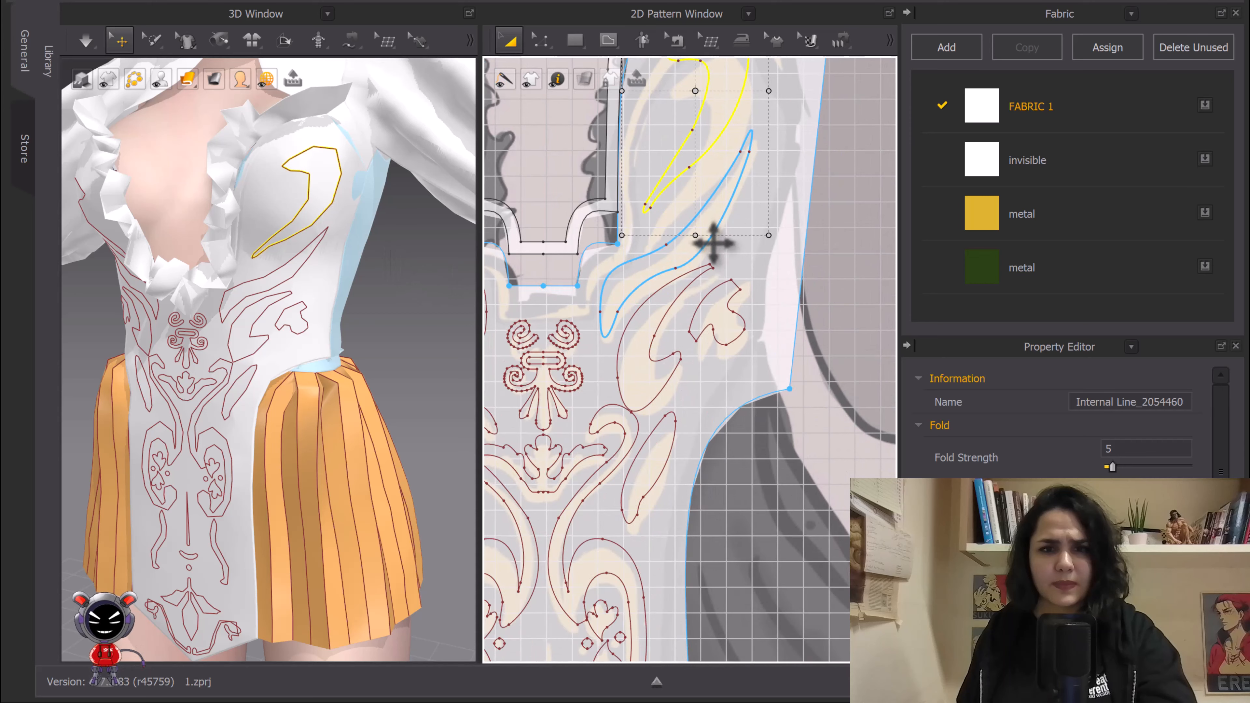
pyautogui.click(735, 319)
pyautogui.scroll(-3, 783, 340)
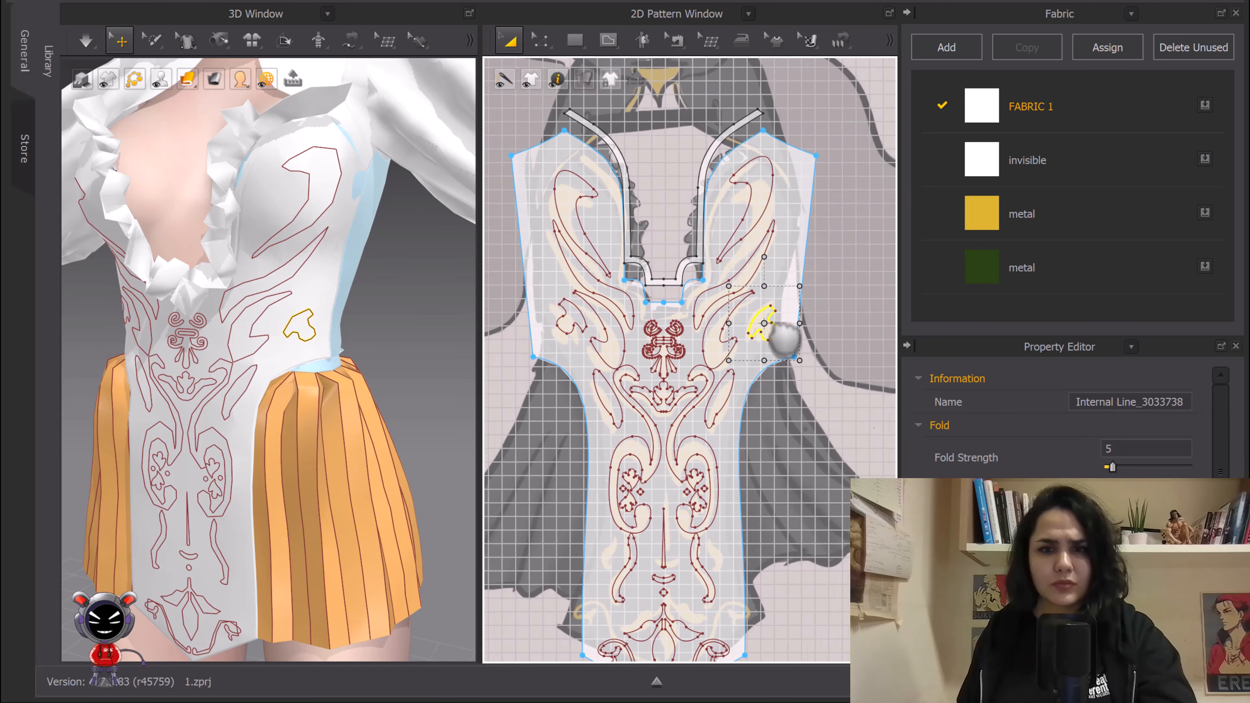
pyautogui.moveTo(785, 340); pyautogui.dragTo(824, 346, button='middle')
pyautogui.scroll(3, 823, 346)
# Step: Undo the recent selections of the bodice ornament shapes
pyautogui.hotkey('ctrl', 'z')
pyautogui.hotkey('ctrl', 'z')
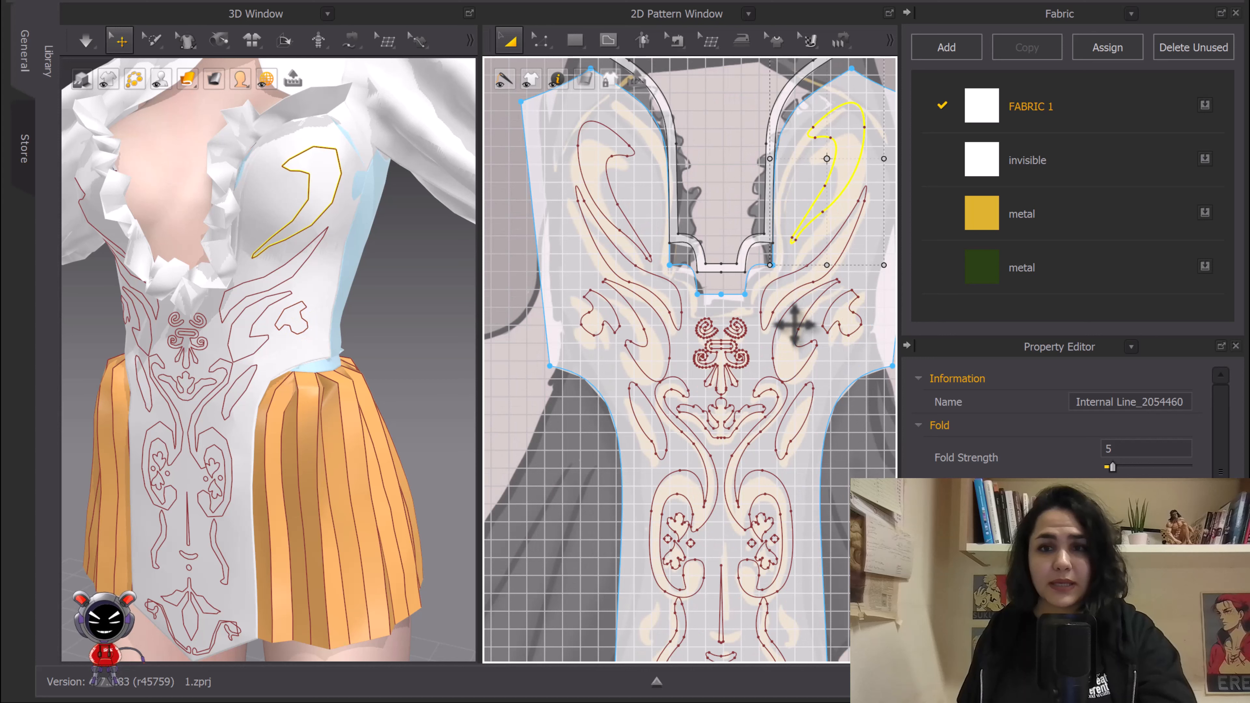
pyautogui.hotkey('ctrl', 'z')
pyautogui.hotkey('ctrl', 'z')
pyautogui.moveTo(839, 423); pyautogui.dragTo(748, 384, button='middle')
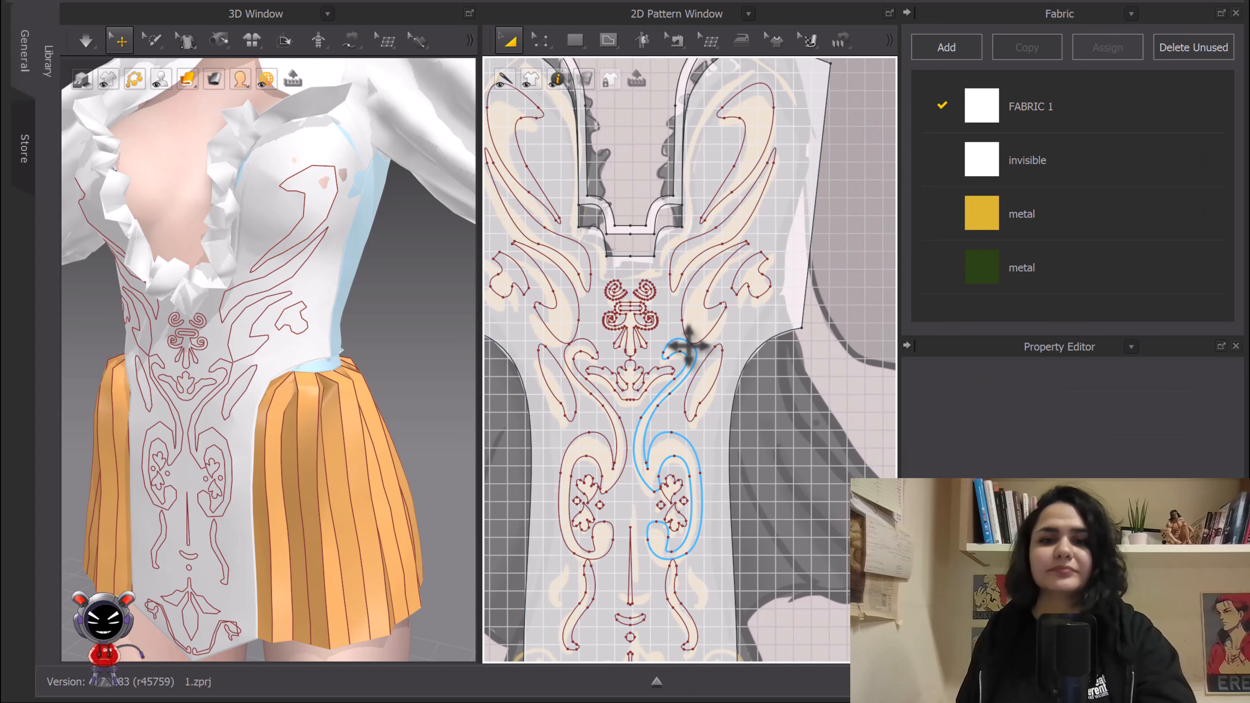
# Step: Examine the ornament along the bodice front, especially the floral outlines and circles inside both large scrolls
pyautogui.moveTo(689, 345); pyautogui.dragTo(744, 332, button='middle')
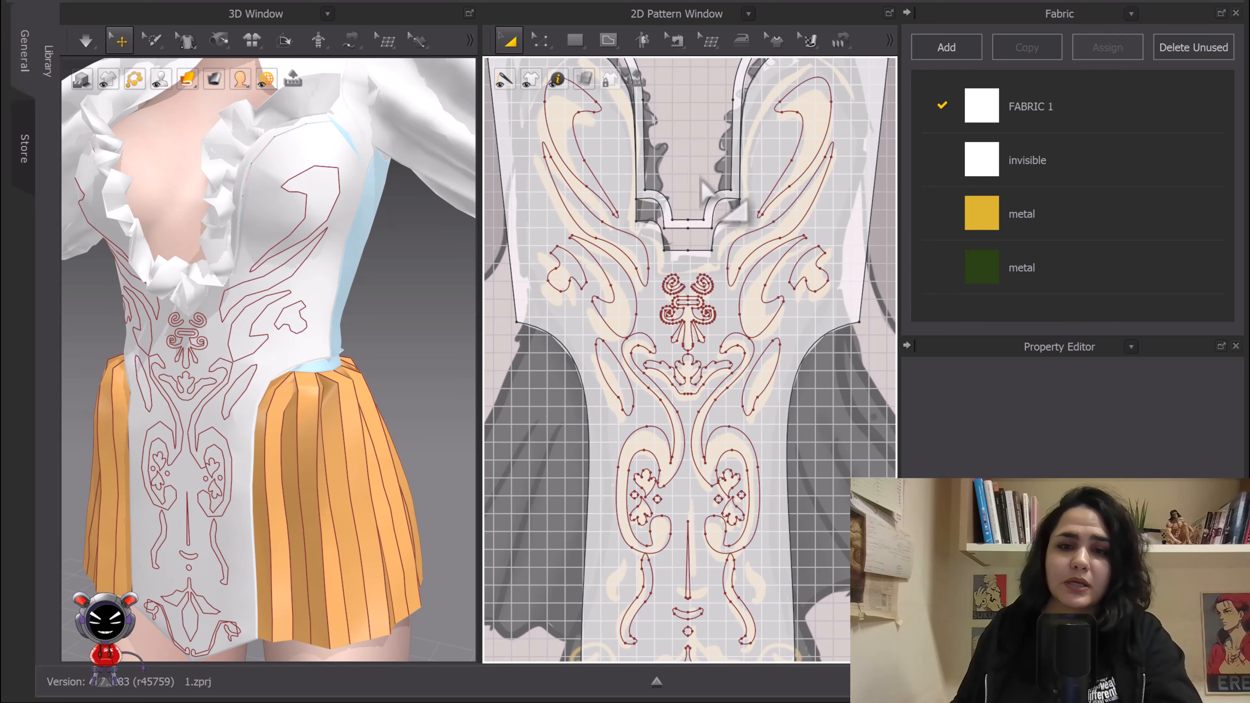
pyautogui.moveTo(690, 213); pyautogui.dragTo(670, 255, button='middle')
pyautogui.scroll(2, 658, 240)
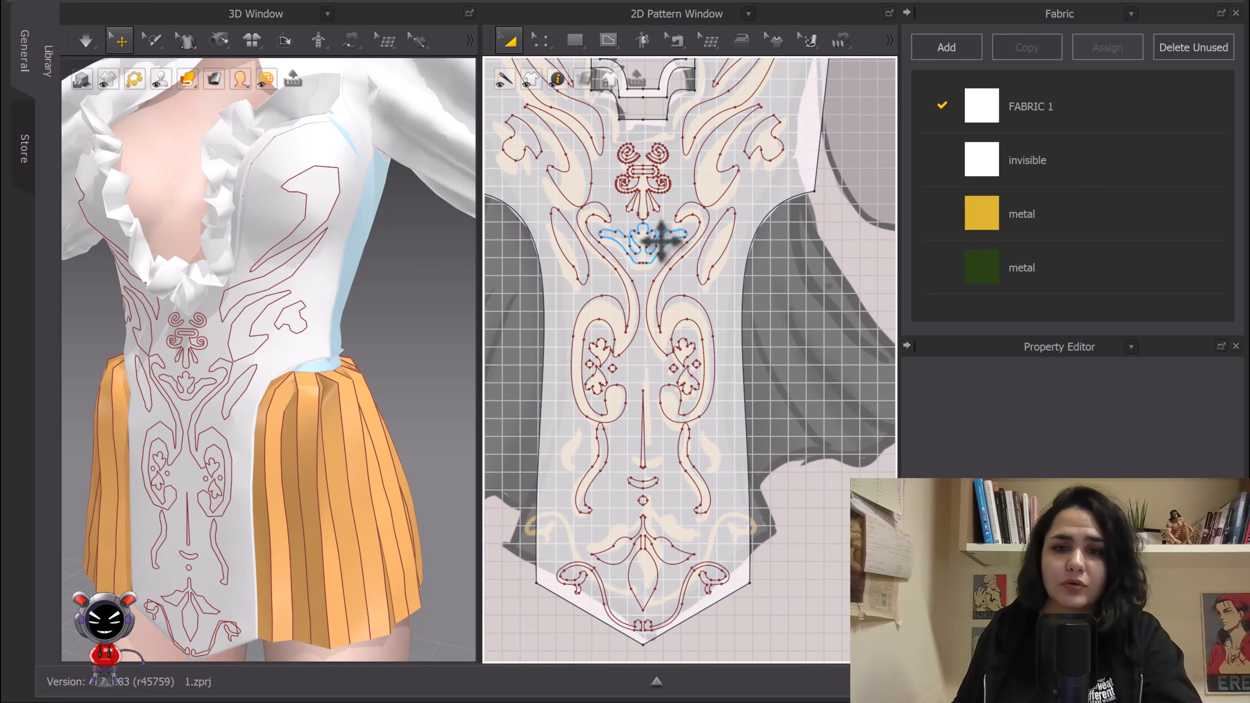
pyautogui.scroll(3, 701, 235)
pyautogui.moveTo(702, 235); pyautogui.dragTo(705, 206, button='middle')
pyautogui.scroll(-2, 705, 207)
pyautogui.scroll(6, 690, 217)
pyautogui.scroll(-3, 689, 218)
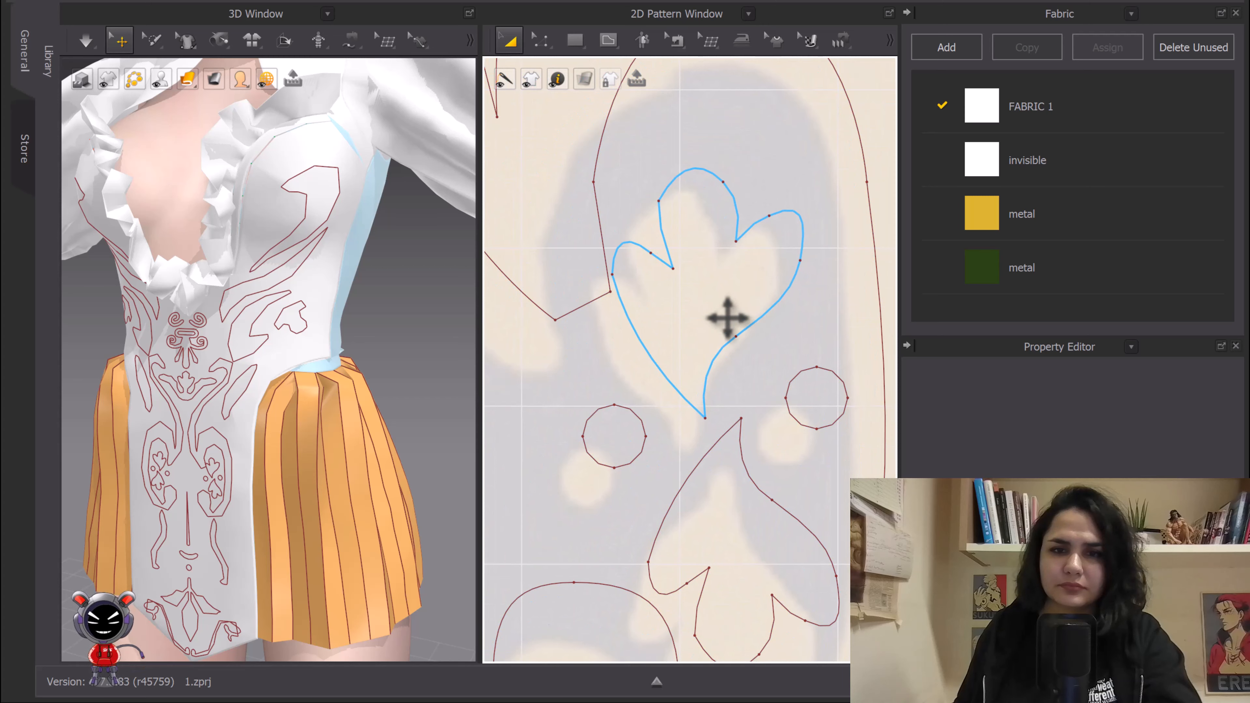
pyautogui.scroll(-4, 733, 321)
pyautogui.scroll(6, 638, 283)
pyautogui.scroll(3, 638, 283)
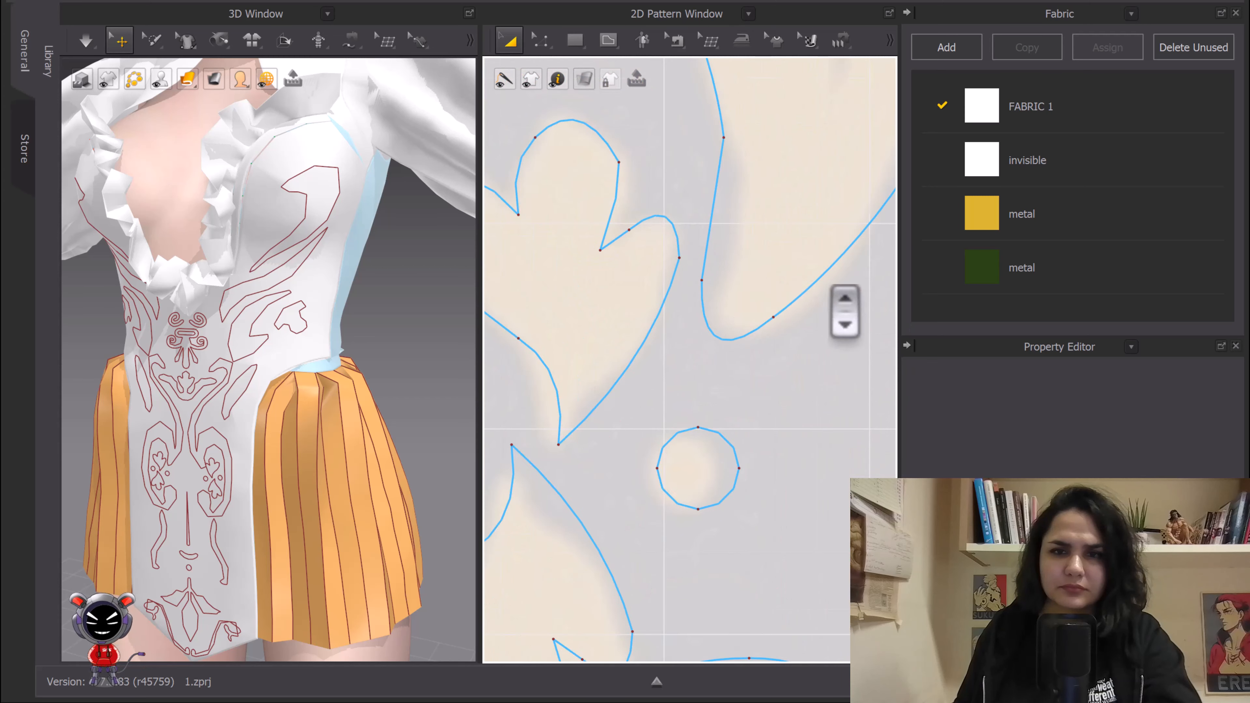
pyautogui.scroll(-4, 569, 246)
pyautogui.scroll(5, 641, 223)
# Step: Select both floral outlines in the second large scroll and shift them slightly sideways within it
pyautogui.click(688, 254)
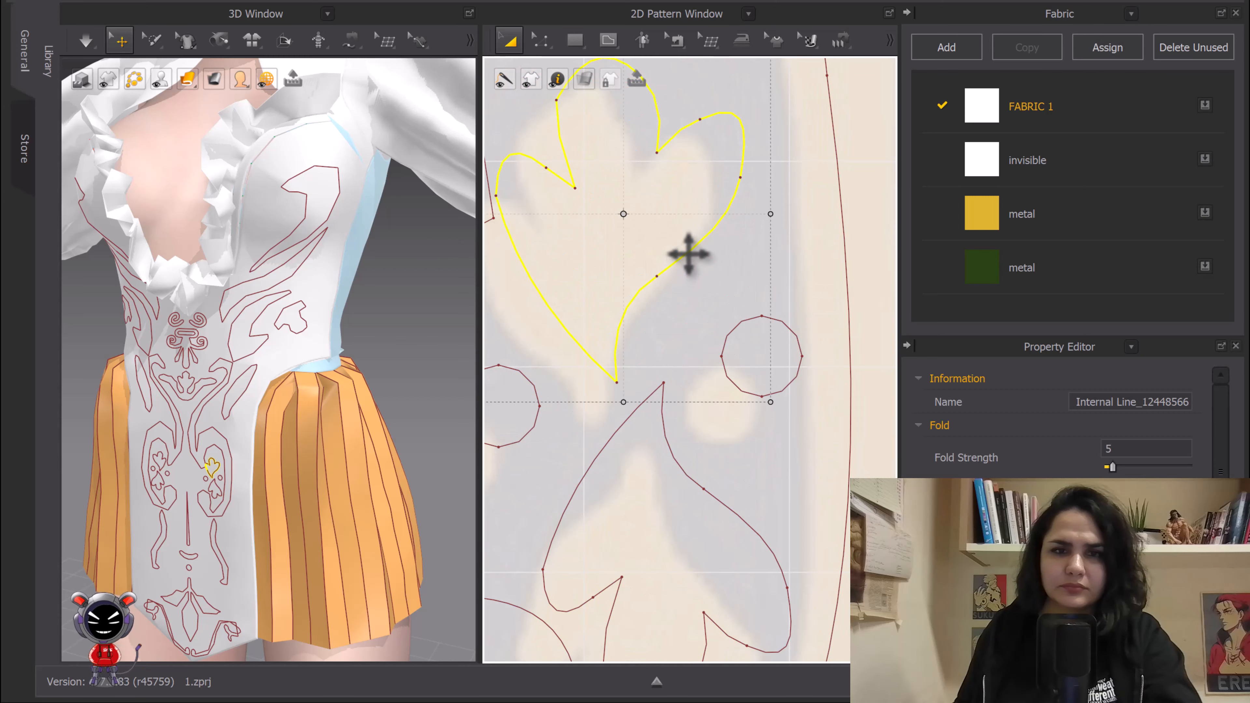
pyautogui.keyDown('shift'); pyautogui.click(671, 441); pyautogui.keyUp('shift')
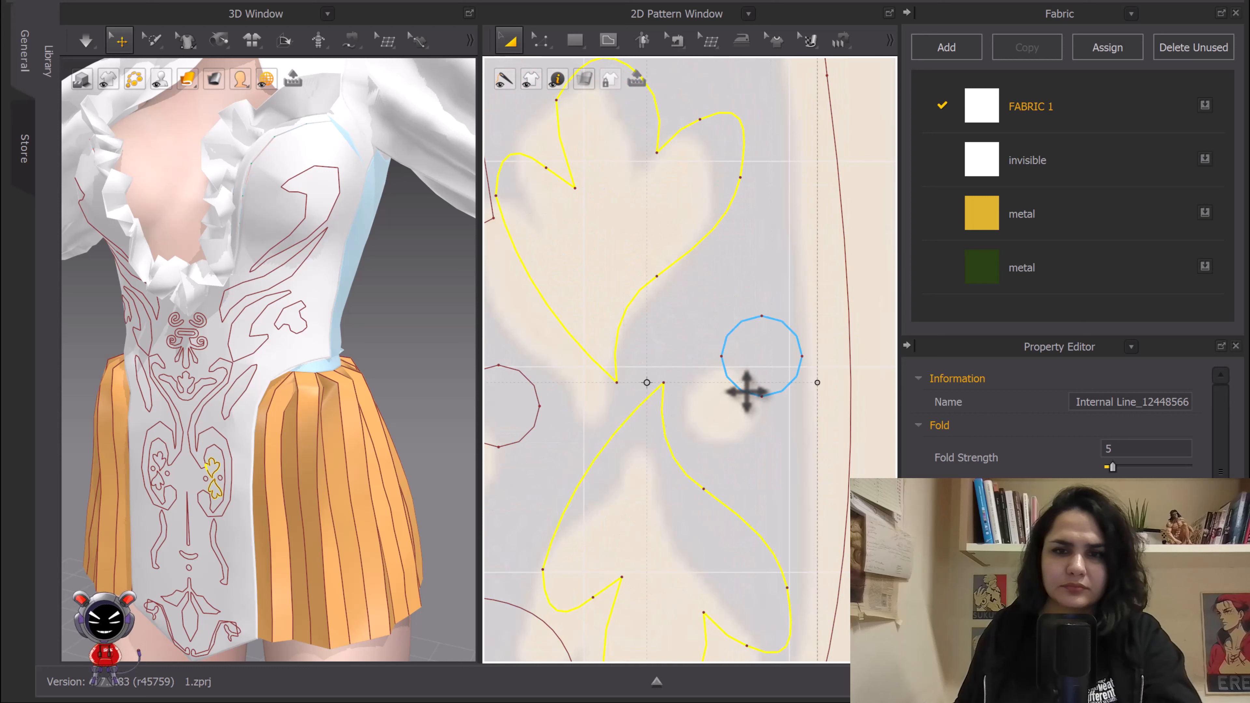
pyautogui.moveTo(640, 294); pyautogui.dragTo(665, 294)
pyautogui.scroll(-10, 665, 293)
pyautogui.scroll(-2, 677, 327)
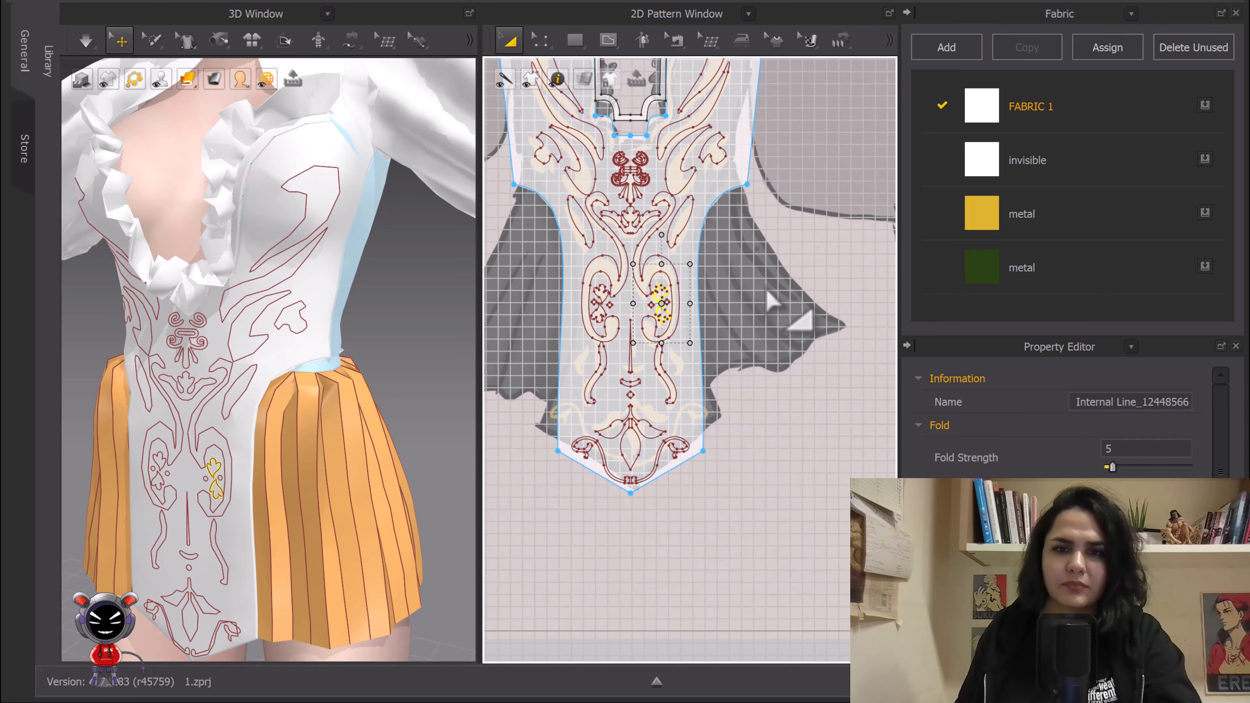
pyautogui.click(766, 294)
# Step: Cut and sew the large upper leaf shape beside the neckline as a separate pattern piece
pyautogui.scroll(-4, 766, 310)
pyautogui.moveTo(766, 316); pyautogui.dragTo(752, 451, button='middle')
pyautogui.scroll(5, 722, 258)
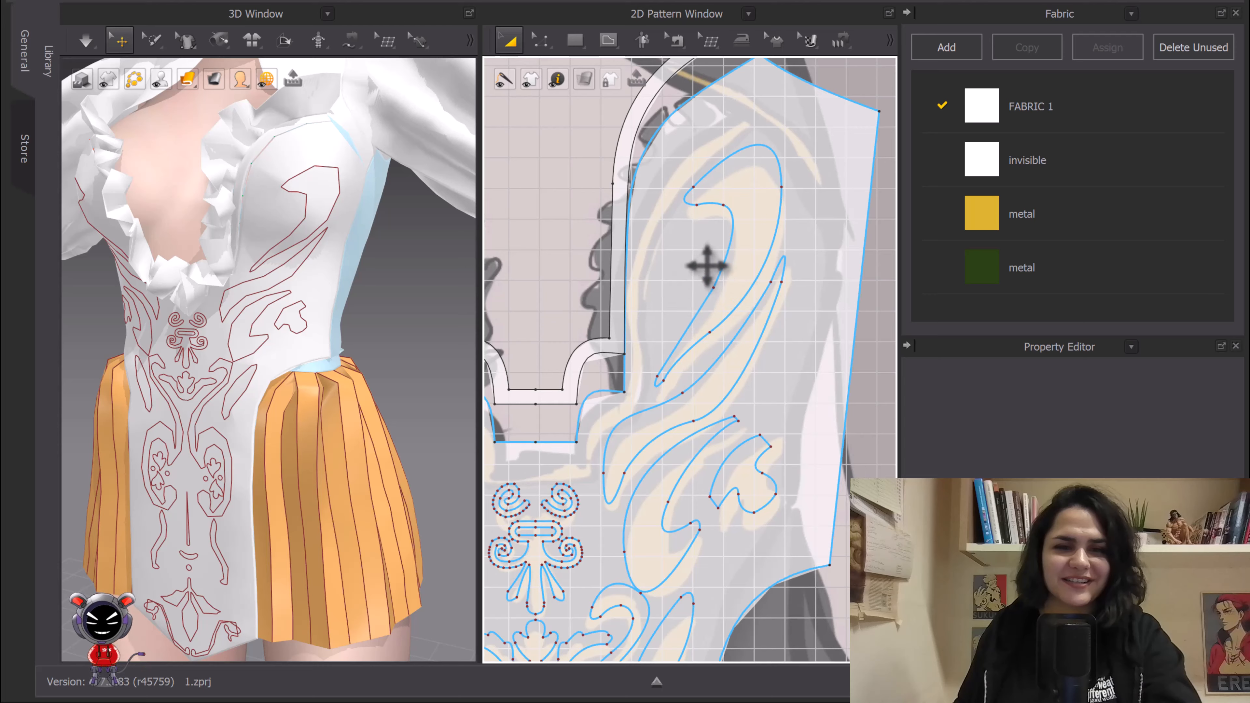
pyautogui.scroll(-3, 722, 228)
pyautogui.moveTo(637, 427); pyautogui.dragTo(668, 356, button='middle')
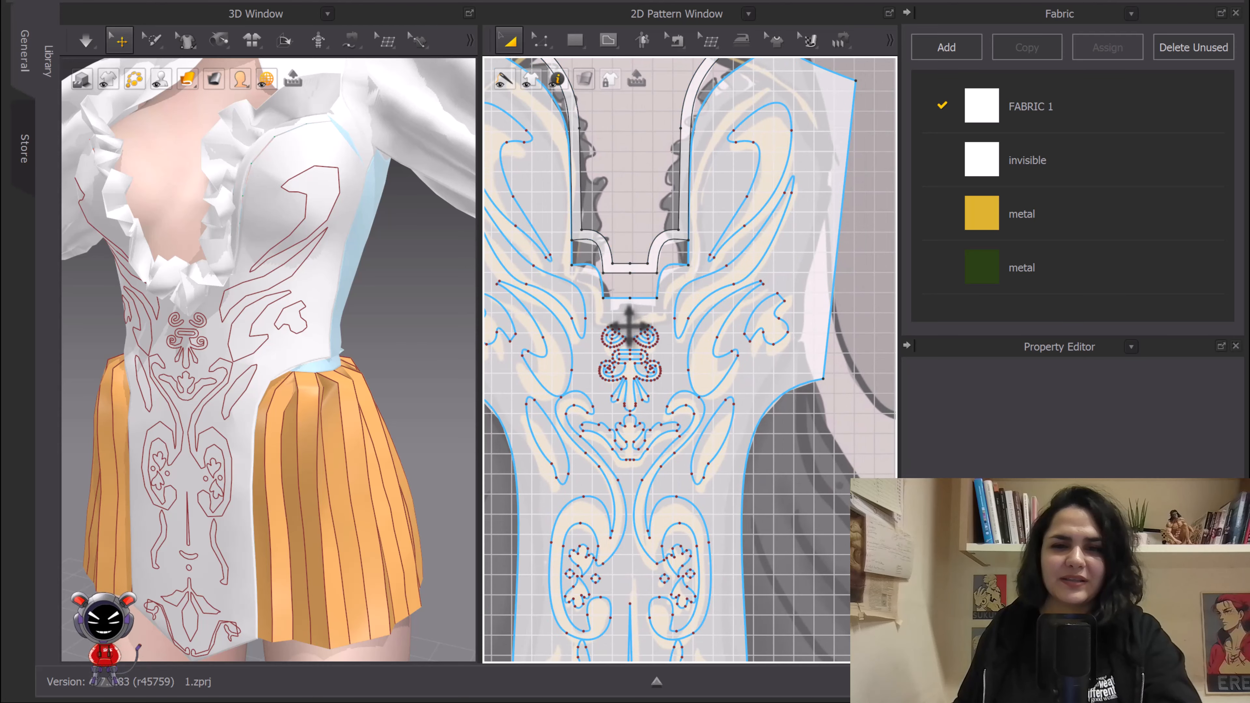
pyautogui.click(790, 112)
pyautogui.rightClick(793, 124)
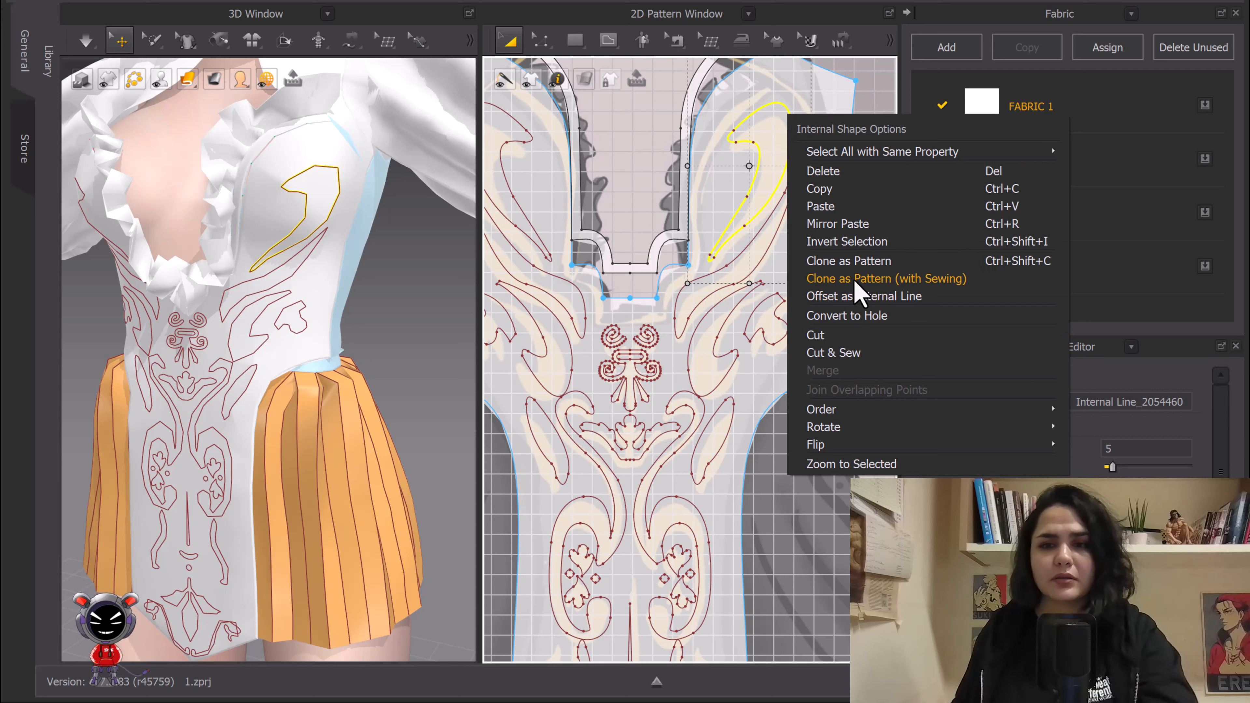
pyautogui.click(854, 357)
# Step: Cut and sew the long narrow leaf shape just below the large upper leaf as a separate pattern piece
pyautogui.click(822, 276)
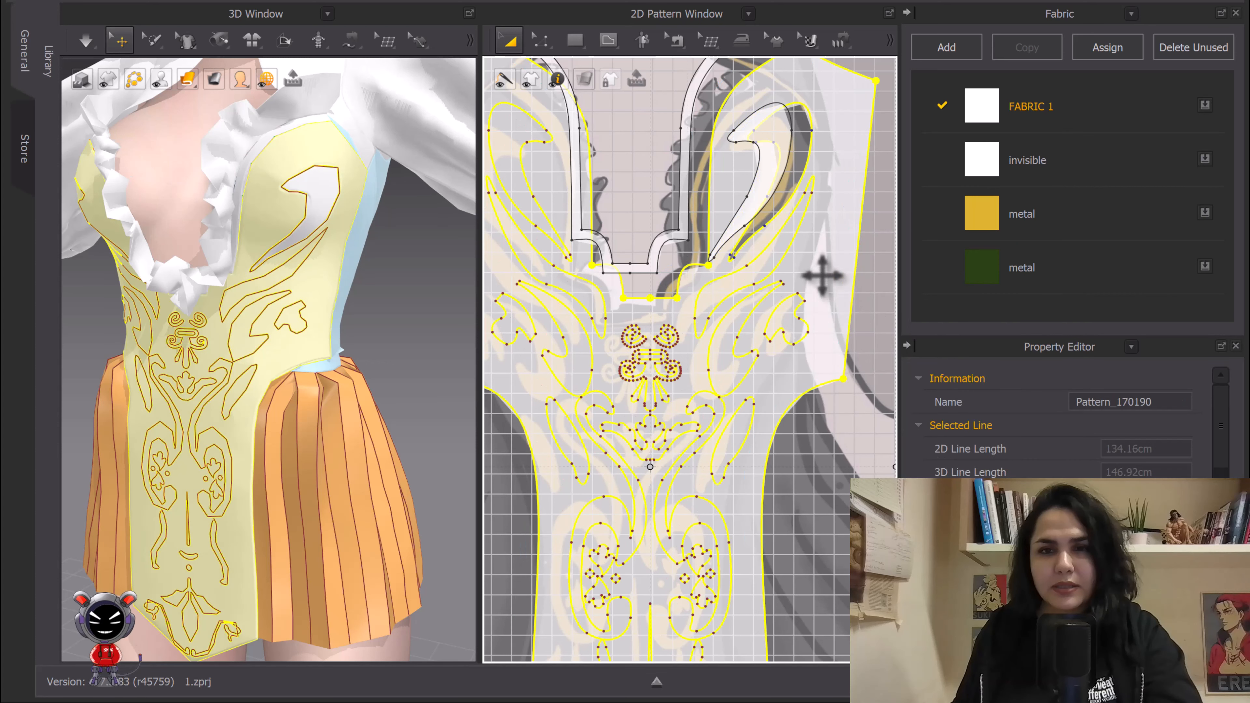
pyautogui.rightClick(791, 253)
pyautogui.click(854, 473)
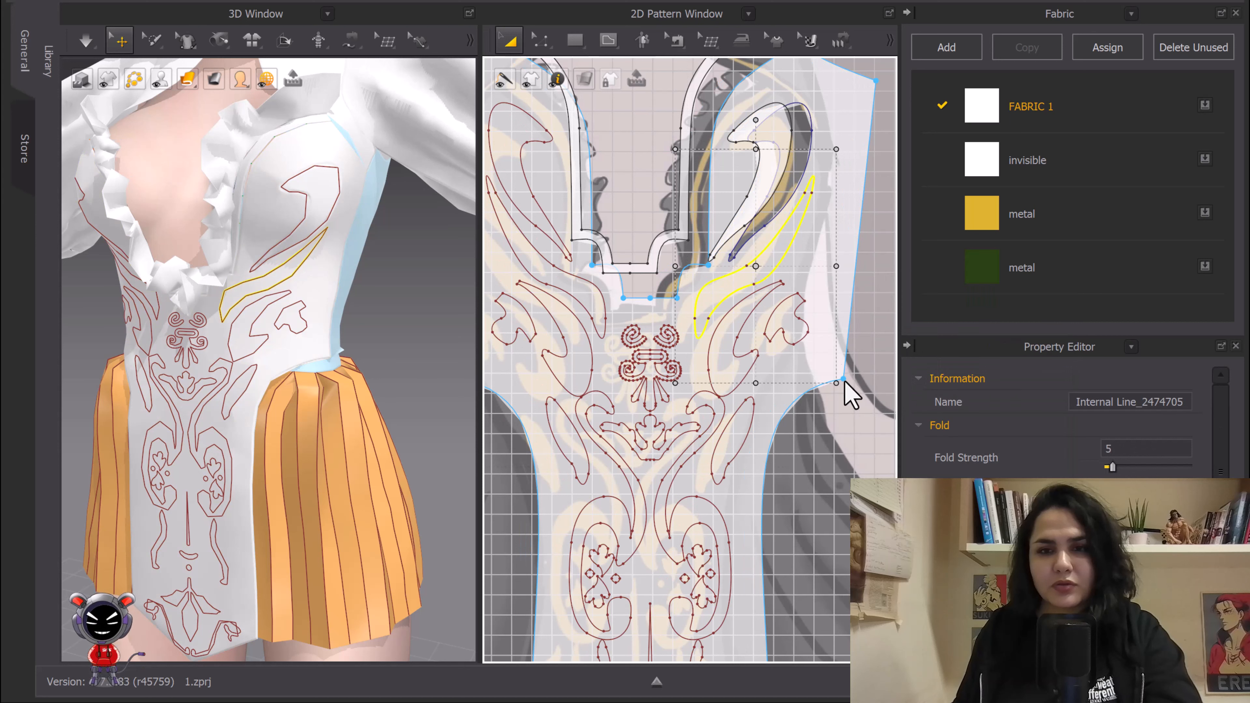
pyautogui.click(790, 324)
pyautogui.click(760, 339)
pyautogui.rightClick(764, 341)
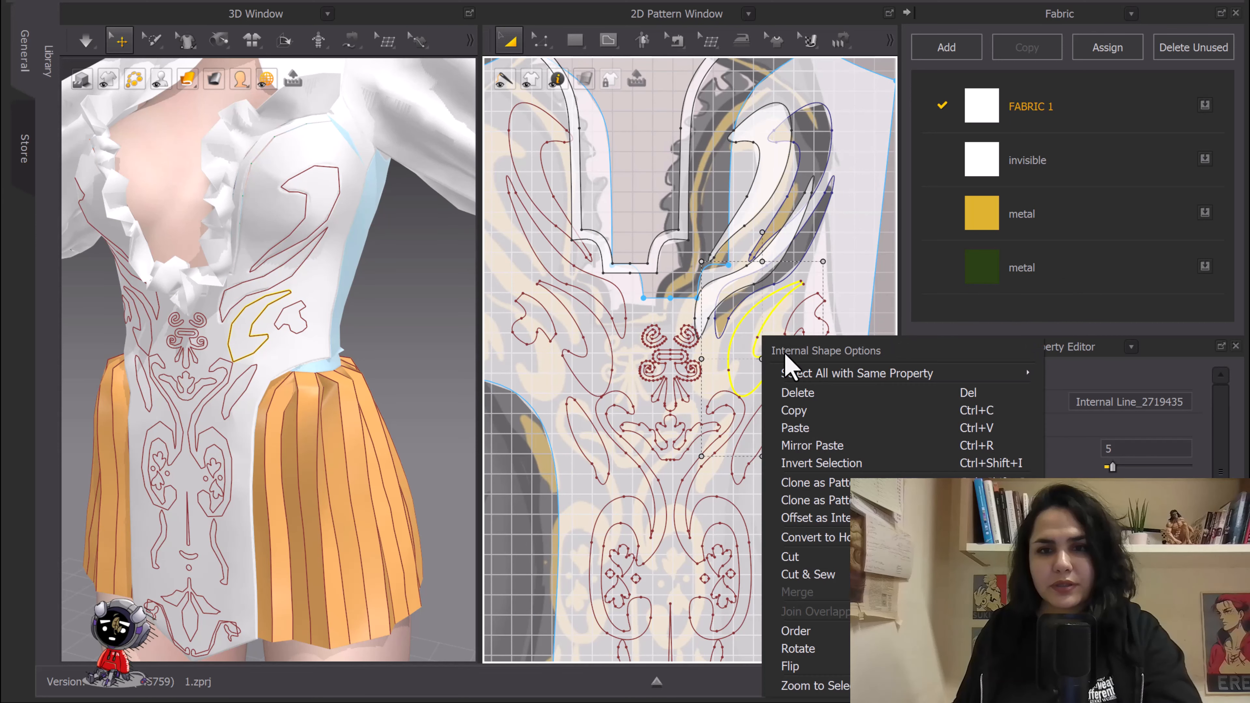
pyautogui.click(880, 278)
# Step: Select the curved leaf, small curl, slim leaf and large scroll on one bodice half, plus the scroll's floral outlines and circles
pyautogui.moveTo(879, 278); pyautogui.dragTo(857, 167, button='middle')
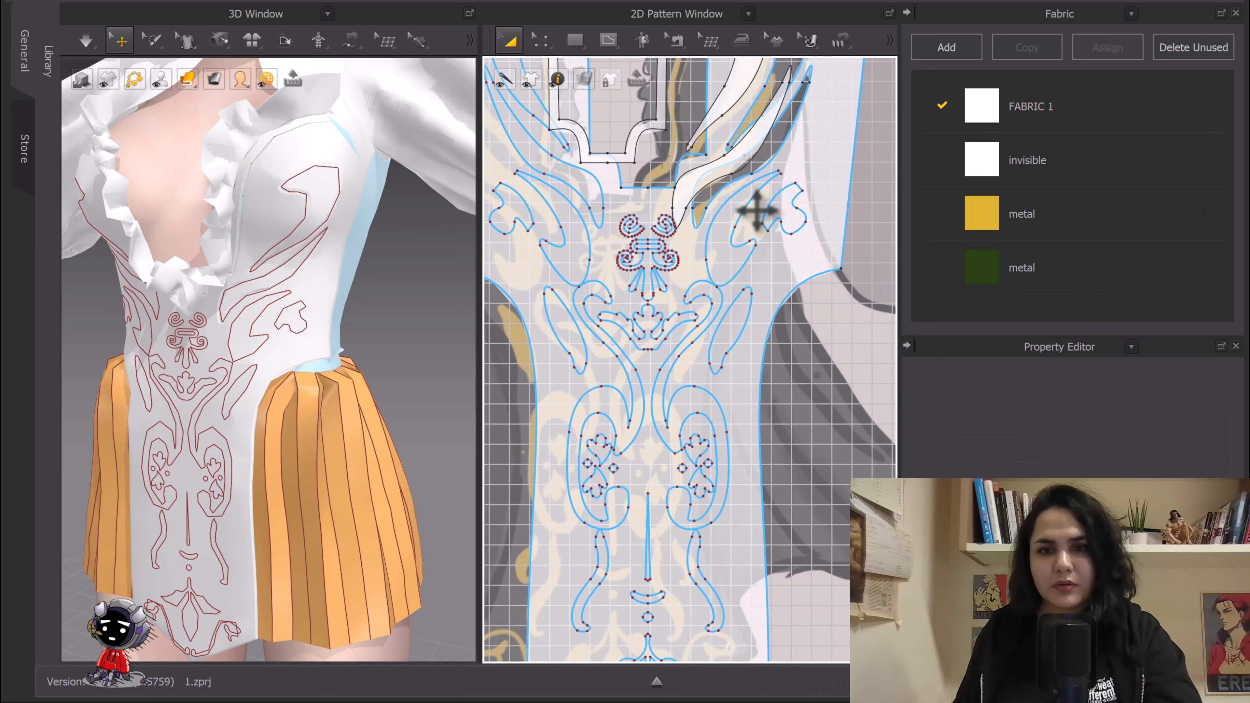
pyautogui.click(750, 212)
pyautogui.click(783, 223)
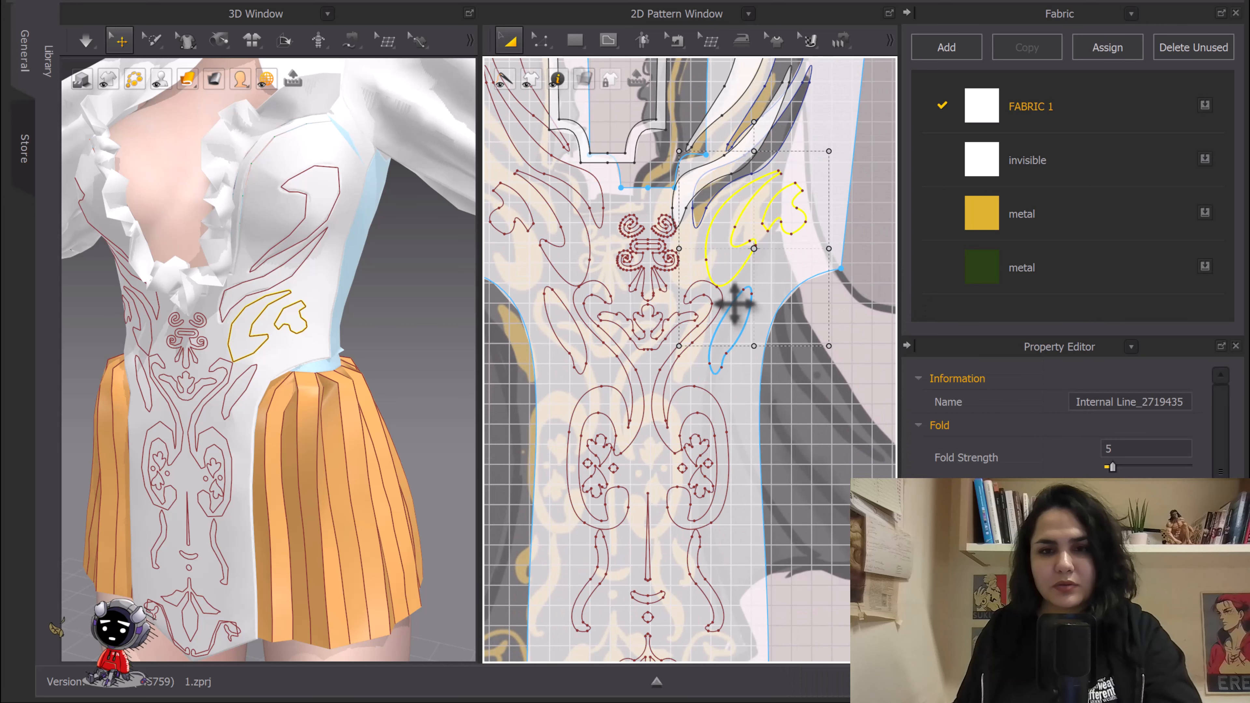
pyautogui.click(734, 302)
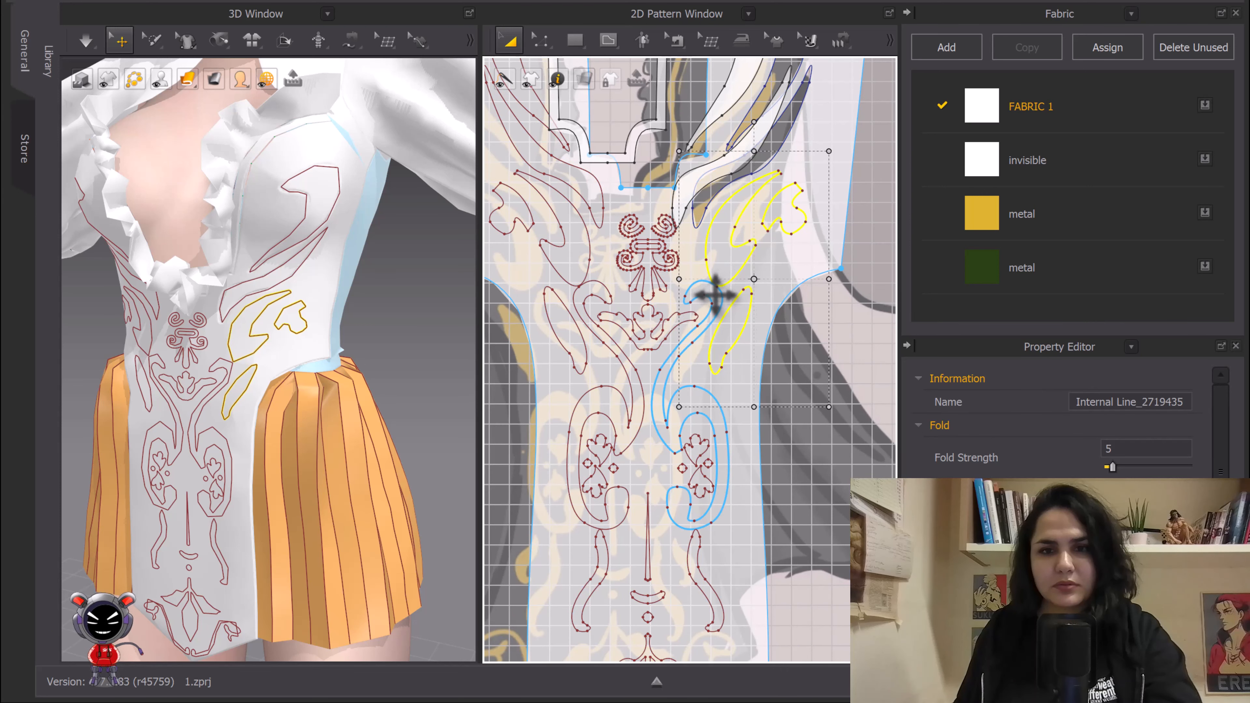
pyautogui.click(714, 300)
pyautogui.scroll(4, 718, 295)
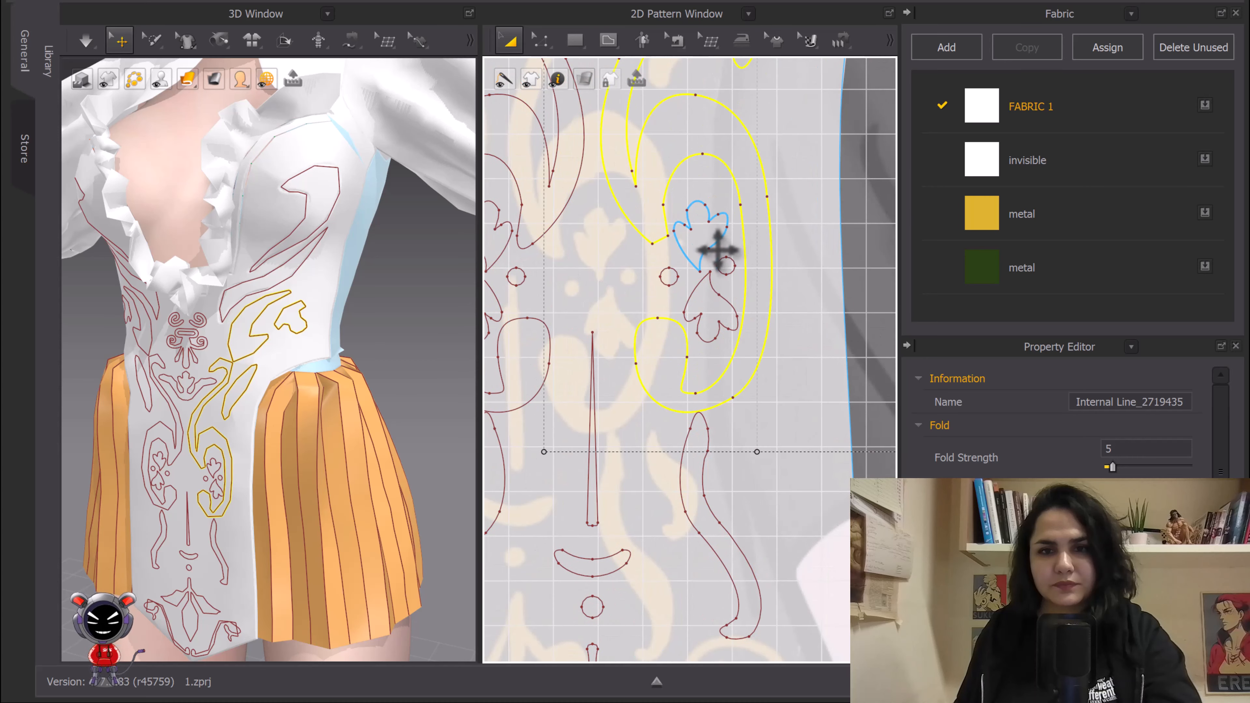
pyautogui.click(719, 251)
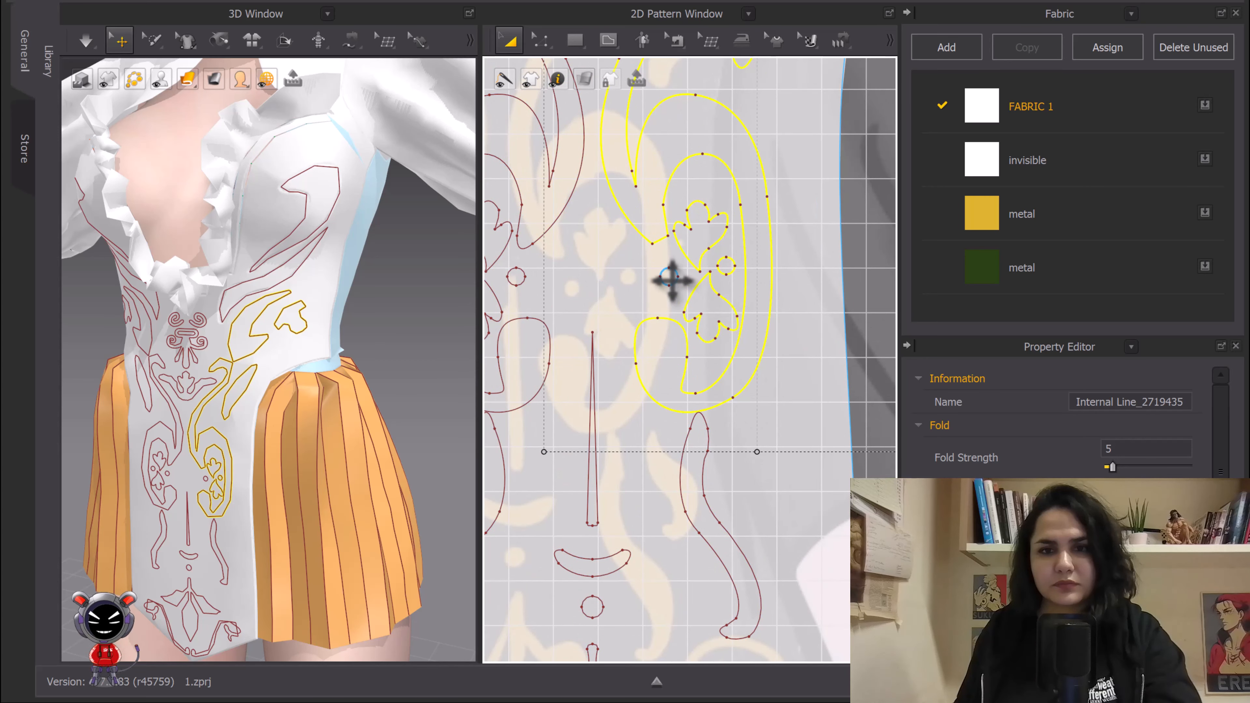
# Step: Add the hem curl, the central leaf motif and the circle, crescent and spike above it to the selection
pyautogui.scroll(-4, 738, 286)
pyautogui.scroll(5, 718, 266)
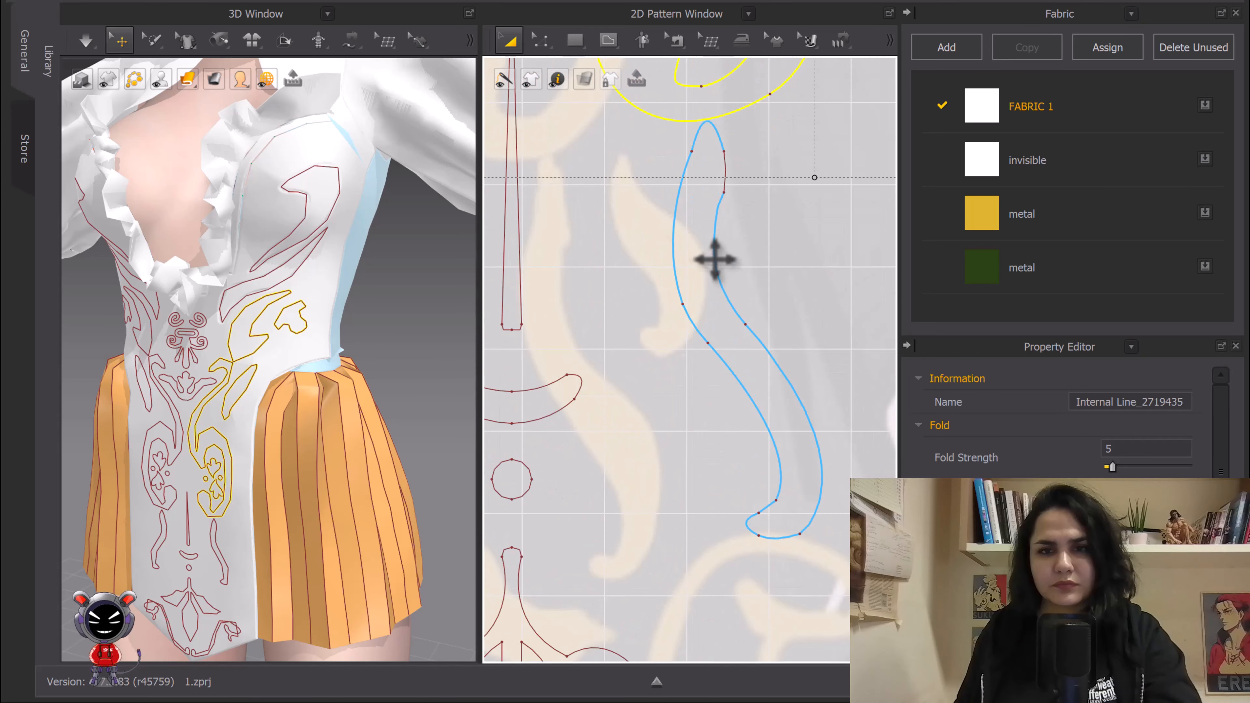
pyautogui.scroll(-4, 738, 192)
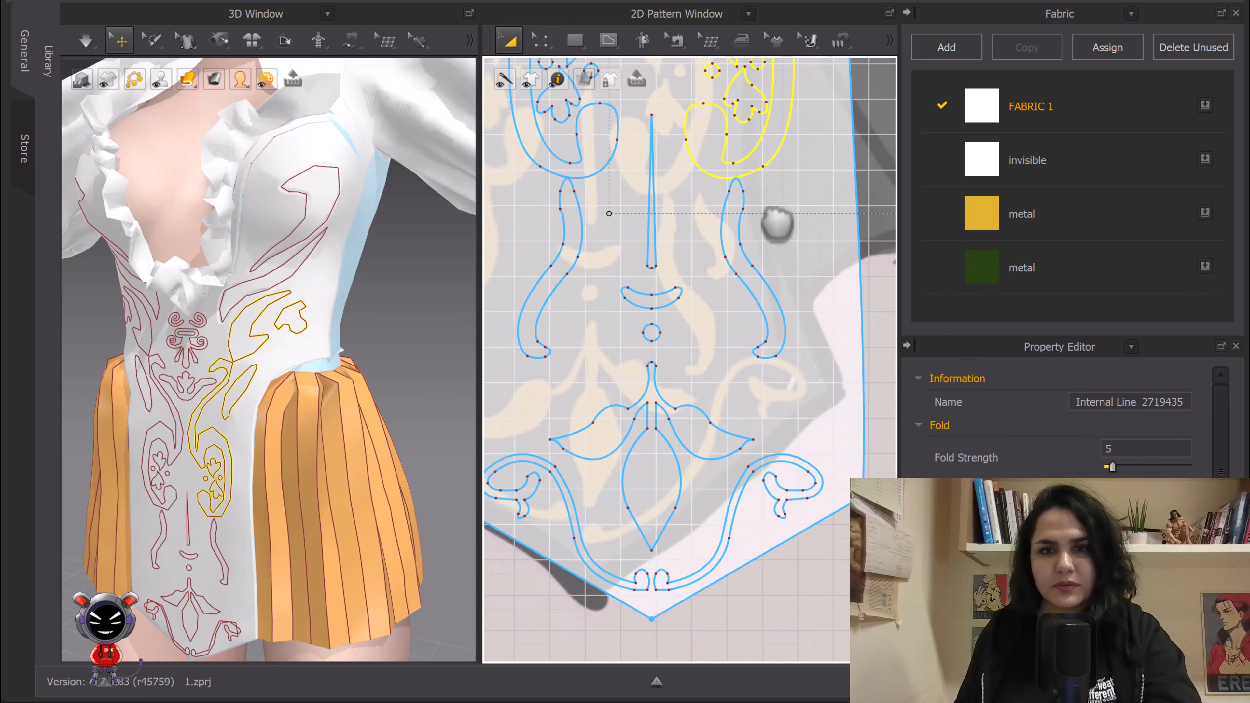
pyautogui.scroll(4, 795, 321)
pyautogui.click(805, 322)
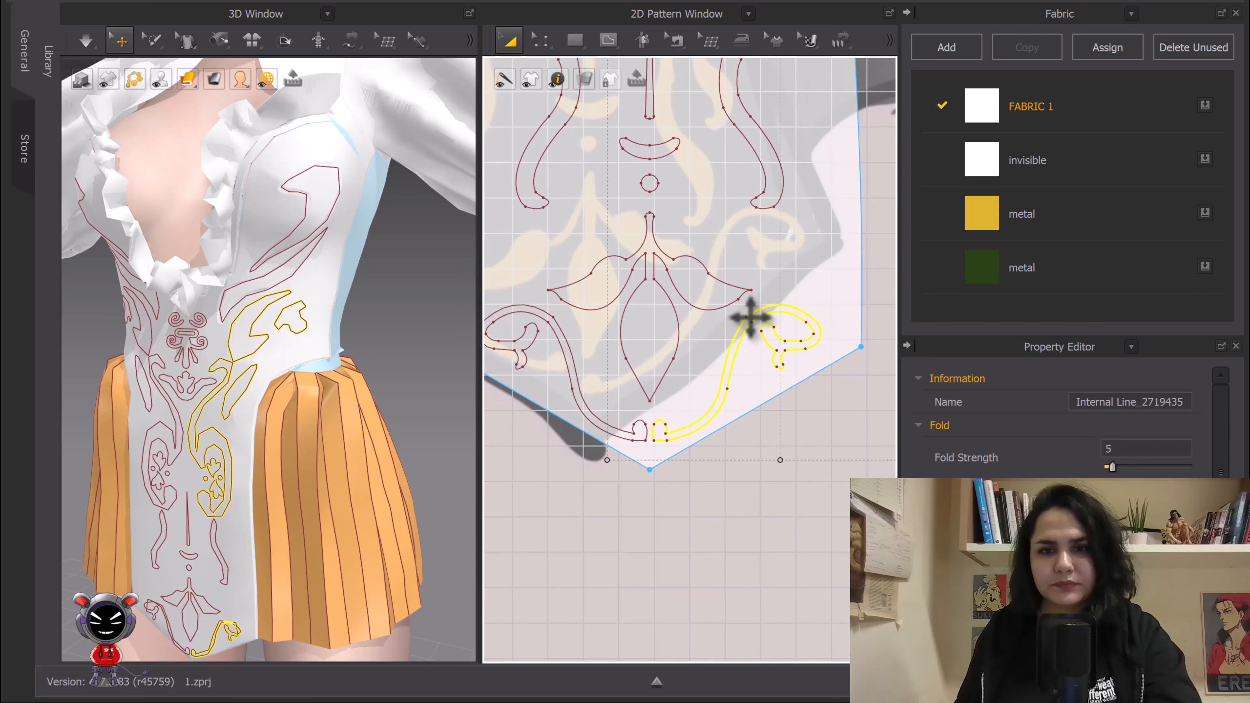
pyautogui.keyDown('shift'); pyautogui.click(721, 280); pyautogui.keyUp('shift')
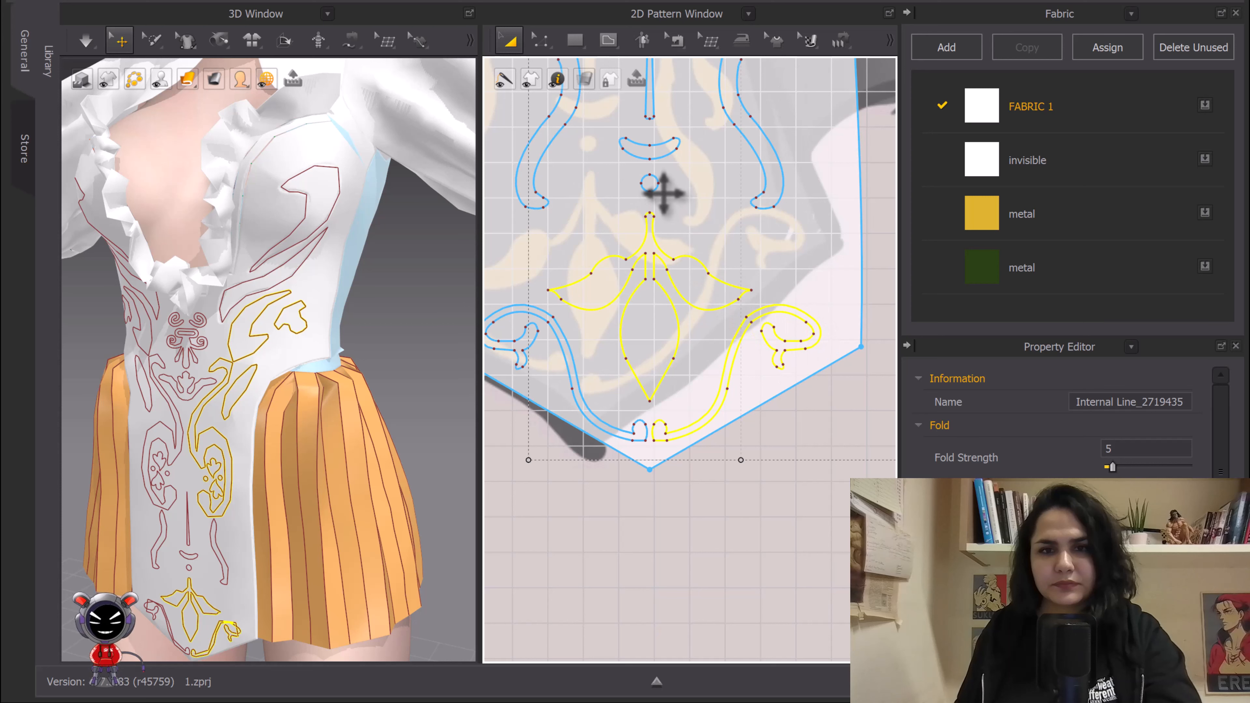
pyautogui.keyDown('shift'); pyautogui.click(663, 158); pyautogui.keyUp('shift')
pyautogui.moveTo(682, 198); pyautogui.dragTo(699, 386, button='middle')
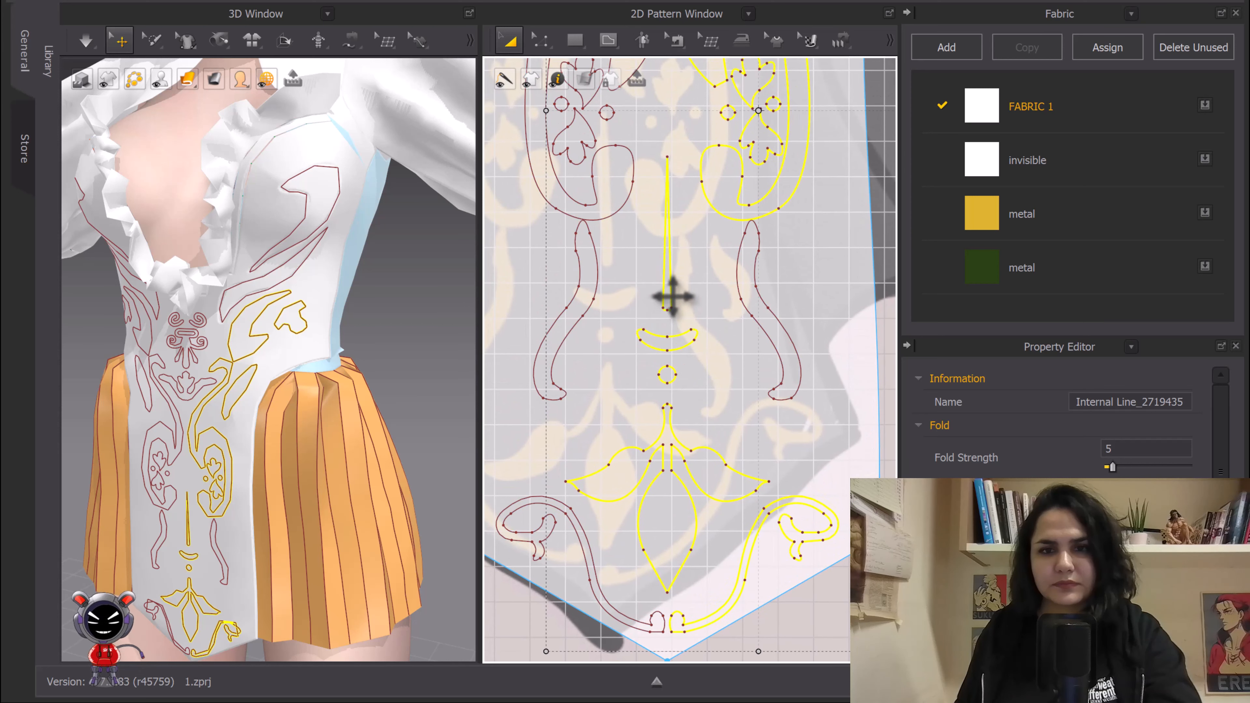
# Step: Try to cut and sew all selected ornament shapes from the bodice at once
pyautogui.rightClick(672, 295)
pyautogui.click(717, 551)
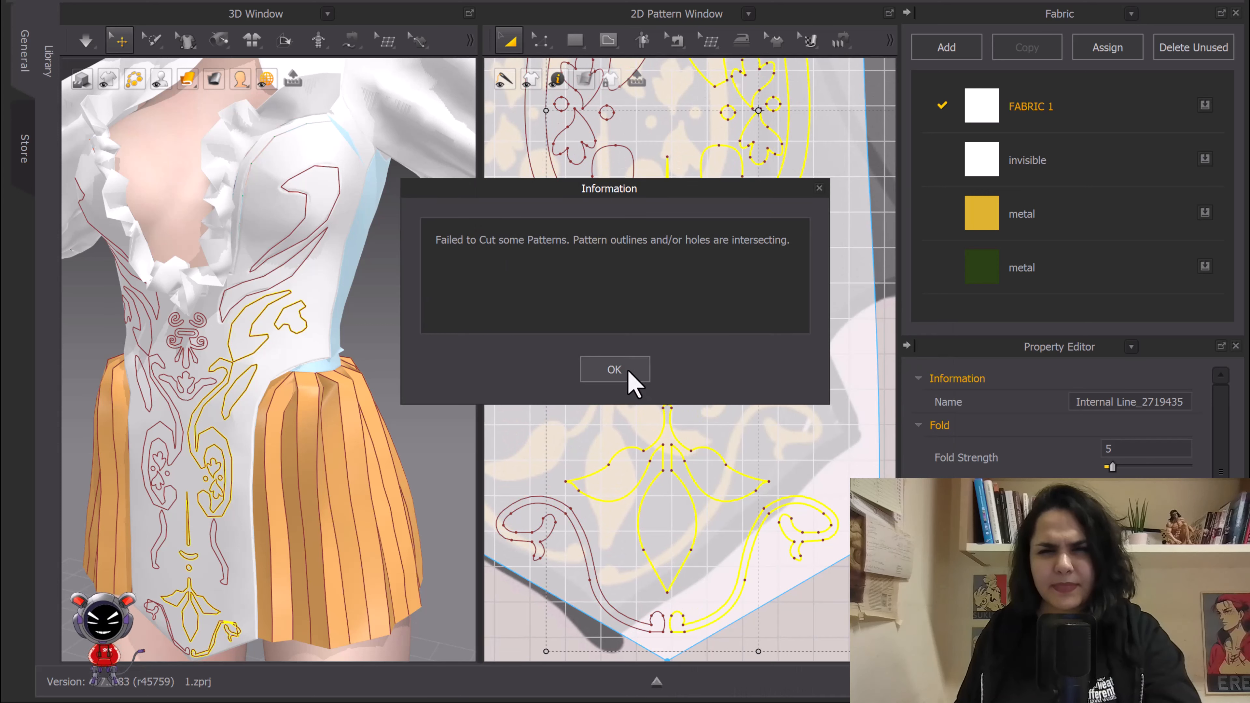
pyautogui.click(616, 369)
pyautogui.scroll(-3, 712, 388)
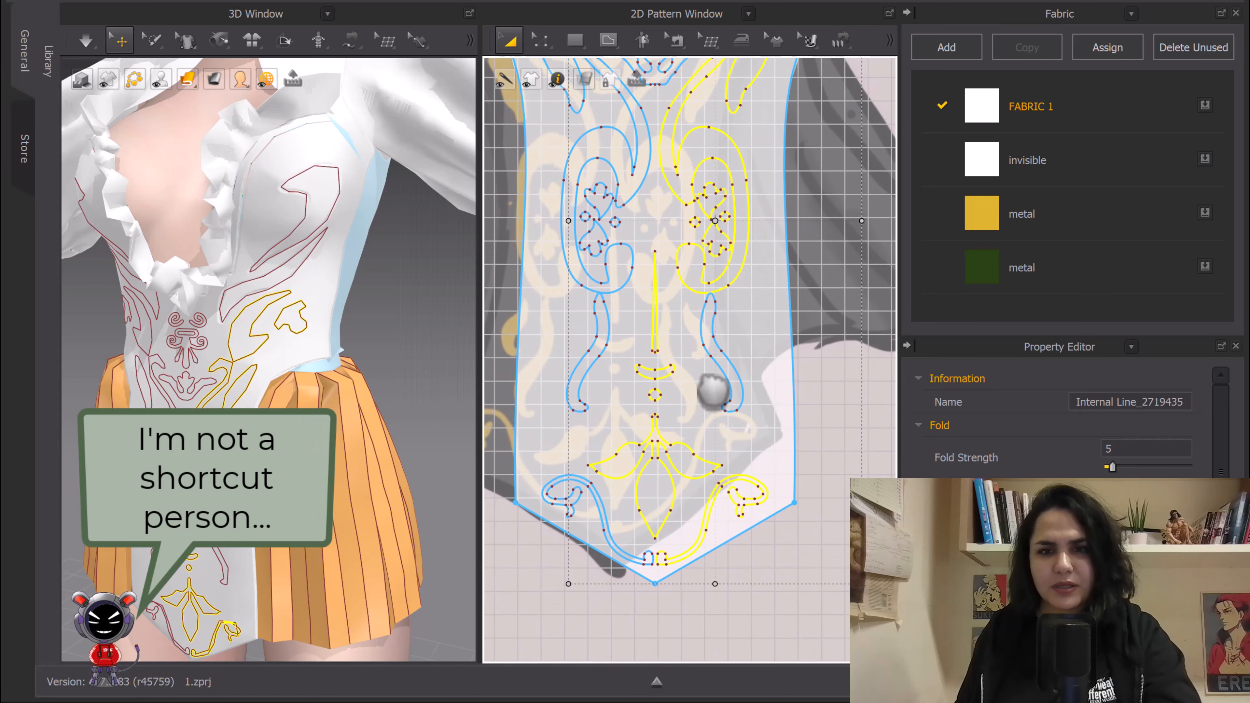
pyautogui.scroll(3, 712, 389)
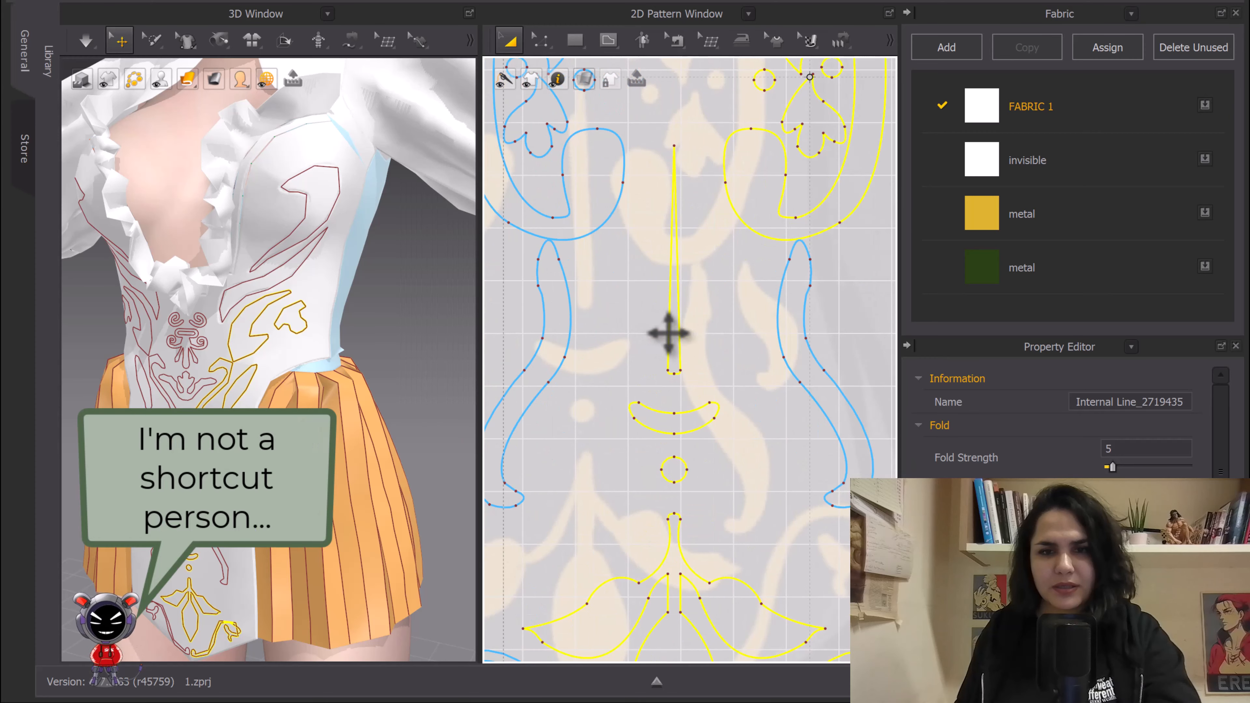
# Step: Remove the central spike, crescent and circle from the selection and retry cutting and sewing the remaining shapes
pyautogui.keyDown('shift'); pyautogui.click(687, 434); pyautogui.keyUp('shift')
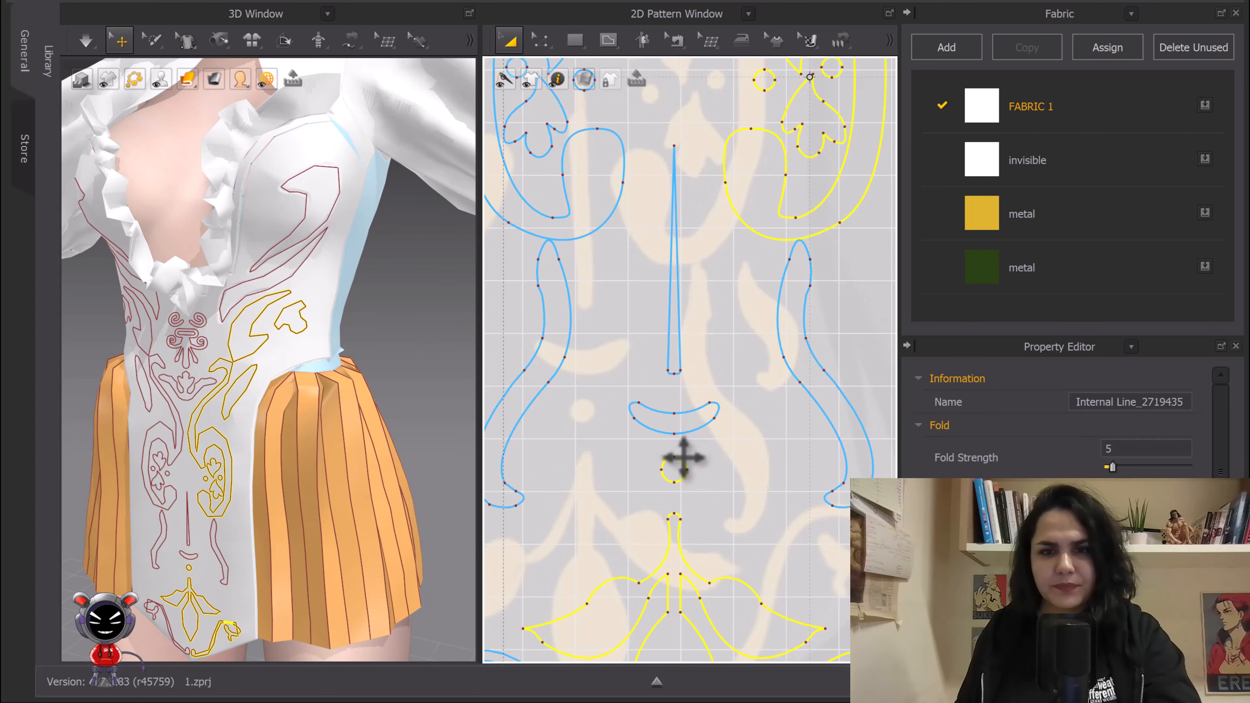
pyautogui.rightClick(684, 551)
pyautogui.click(737, 377)
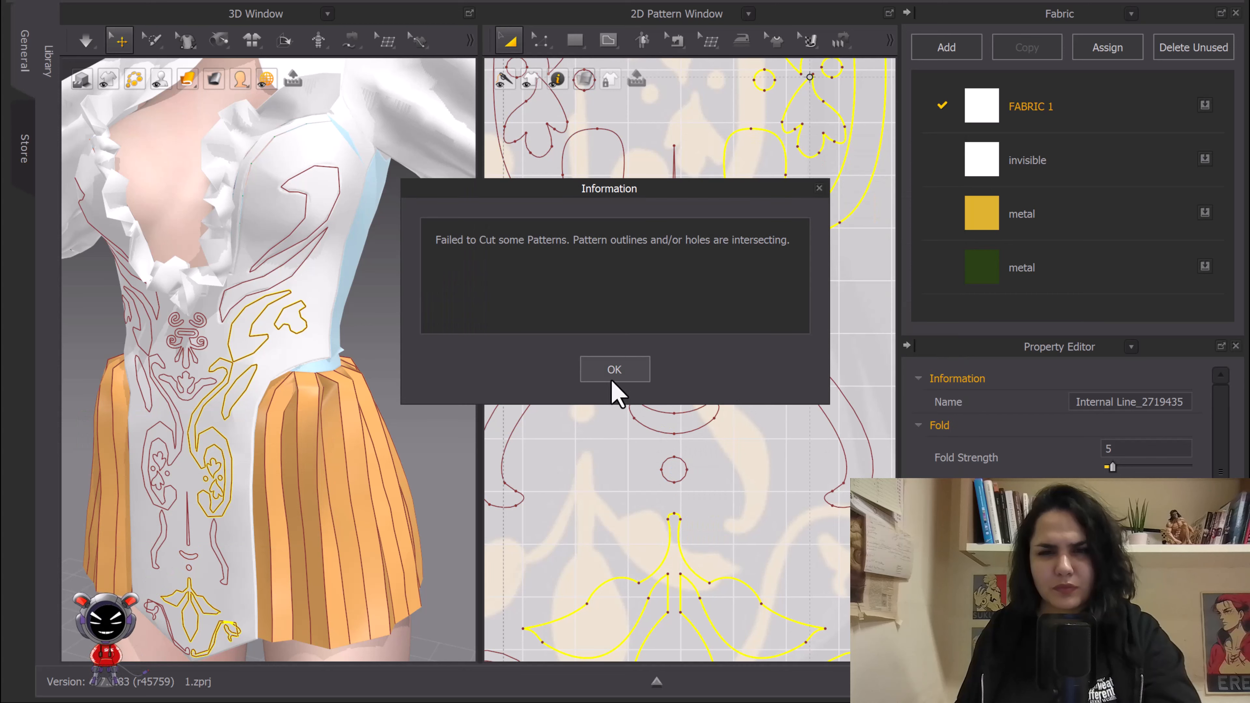
pyautogui.click(627, 370)
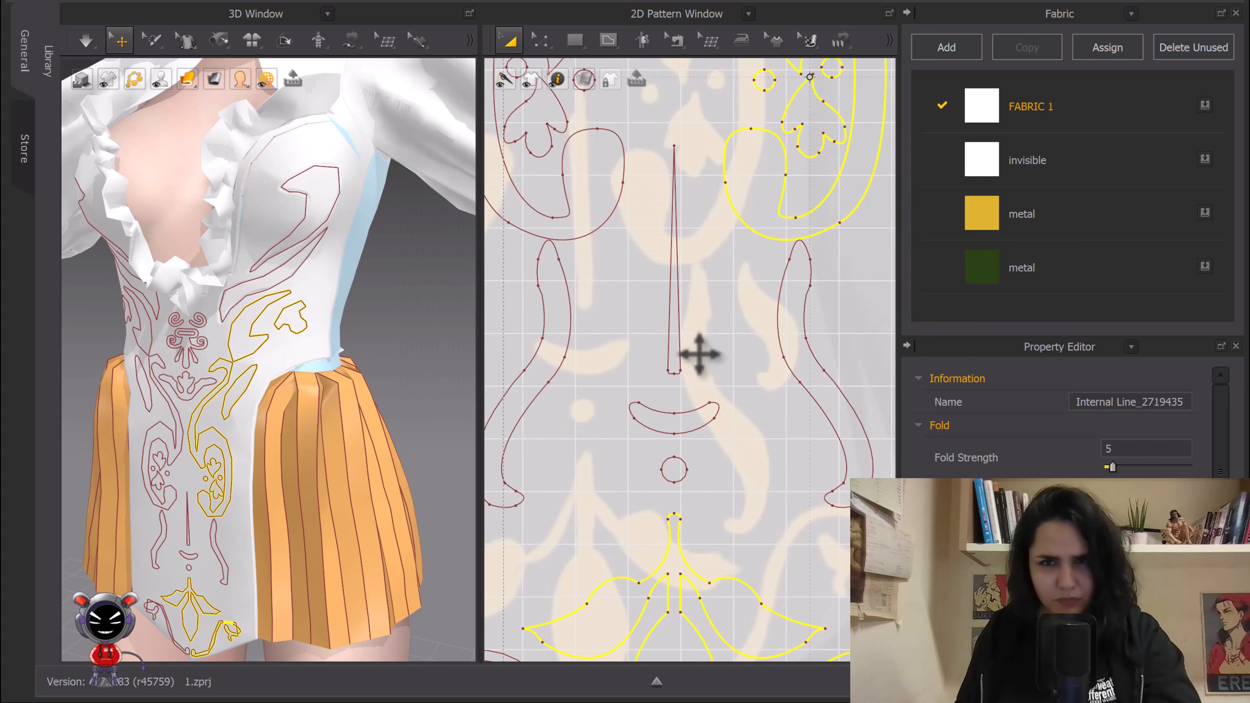
# Step: Clear the selection and examine the bodice ornament outlines for shapes that touch or intersect
pyautogui.scroll(-4, 636, 379)
pyautogui.moveTo(698, 355); pyautogui.dragTo(608, 381, button='middle')
pyautogui.click(784, 286)
pyautogui.scroll(6, 627, 238)
pyautogui.scroll(-6, 628, 238)
pyautogui.moveTo(628, 238); pyautogui.dragTo(644, 427, button='middle')
pyautogui.scroll(3, 644, 423)
pyautogui.moveTo(669, 282); pyautogui.dragTo(627, 485, button='middle')
pyautogui.moveTo(661, 360); pyautogui.dragTo(653, 440, button='middle')
pyautogui.scroll(-2, 653, 441)
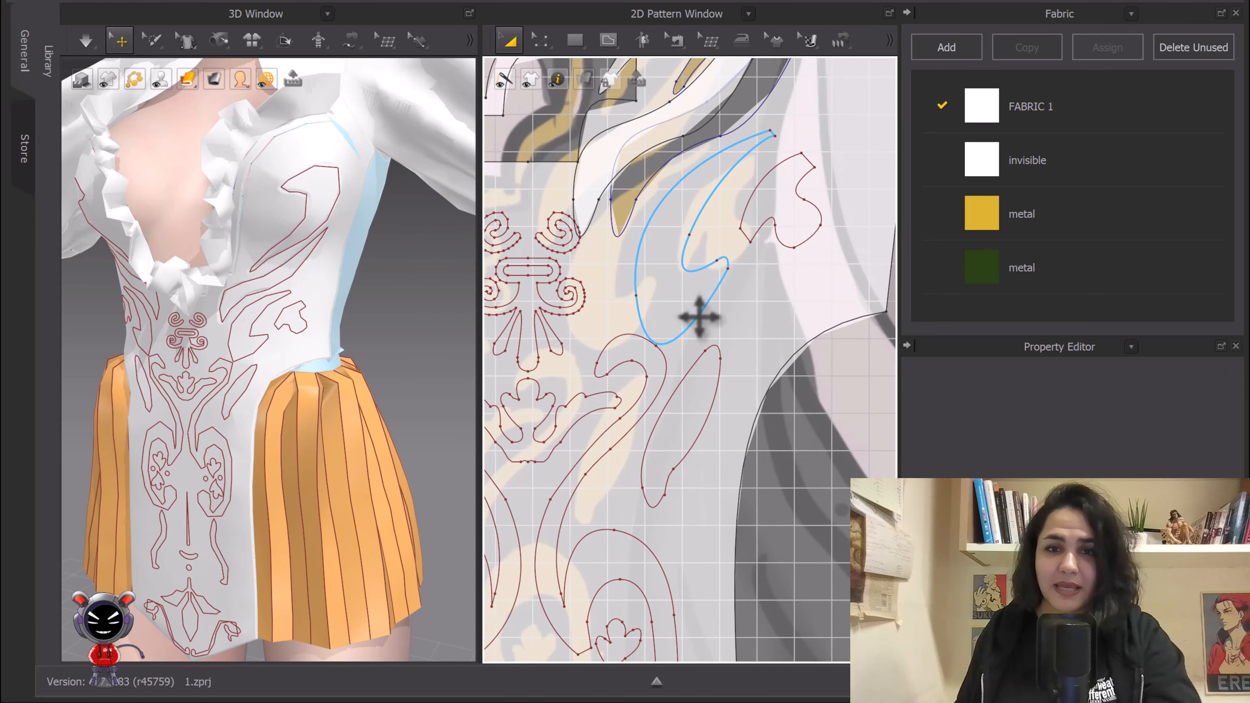
pyautogui.click(695, 317)
pyautogui.rightClick(697, 316)
pyautogui.click(834, 296)
pyautogui.click(727, 298)
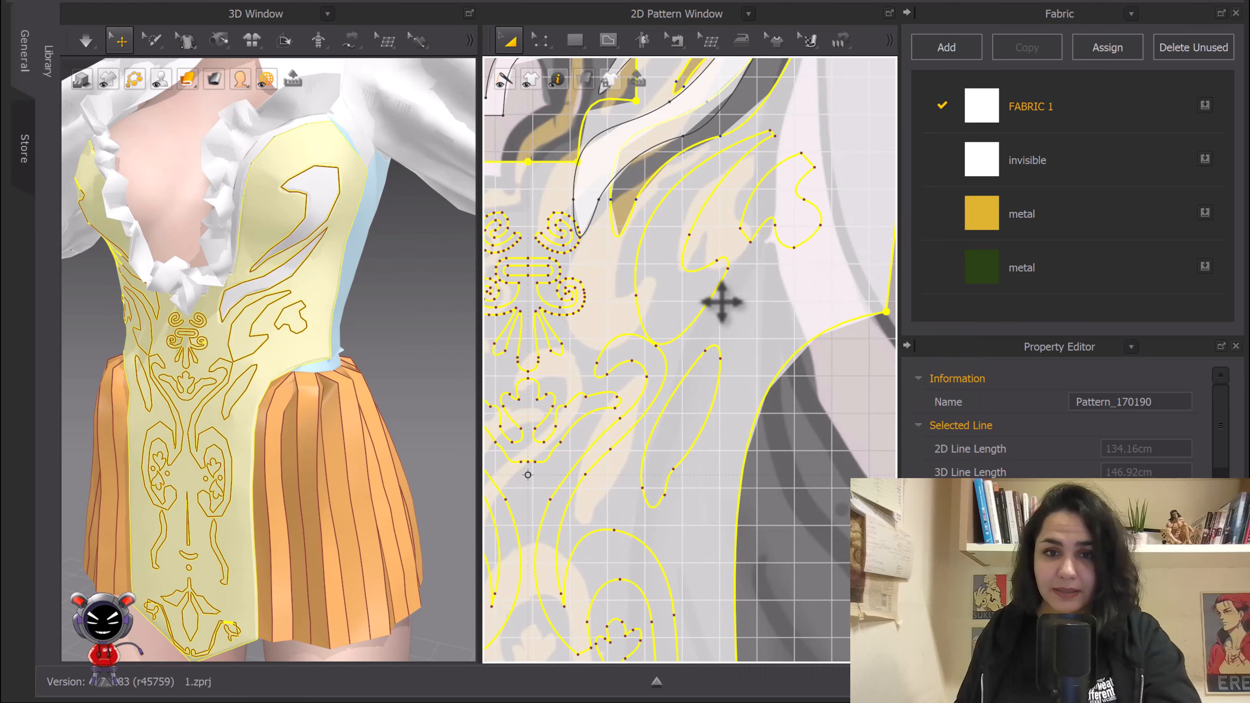
pyautogui.click(695, 315)
pyautogui.click(837, 433)
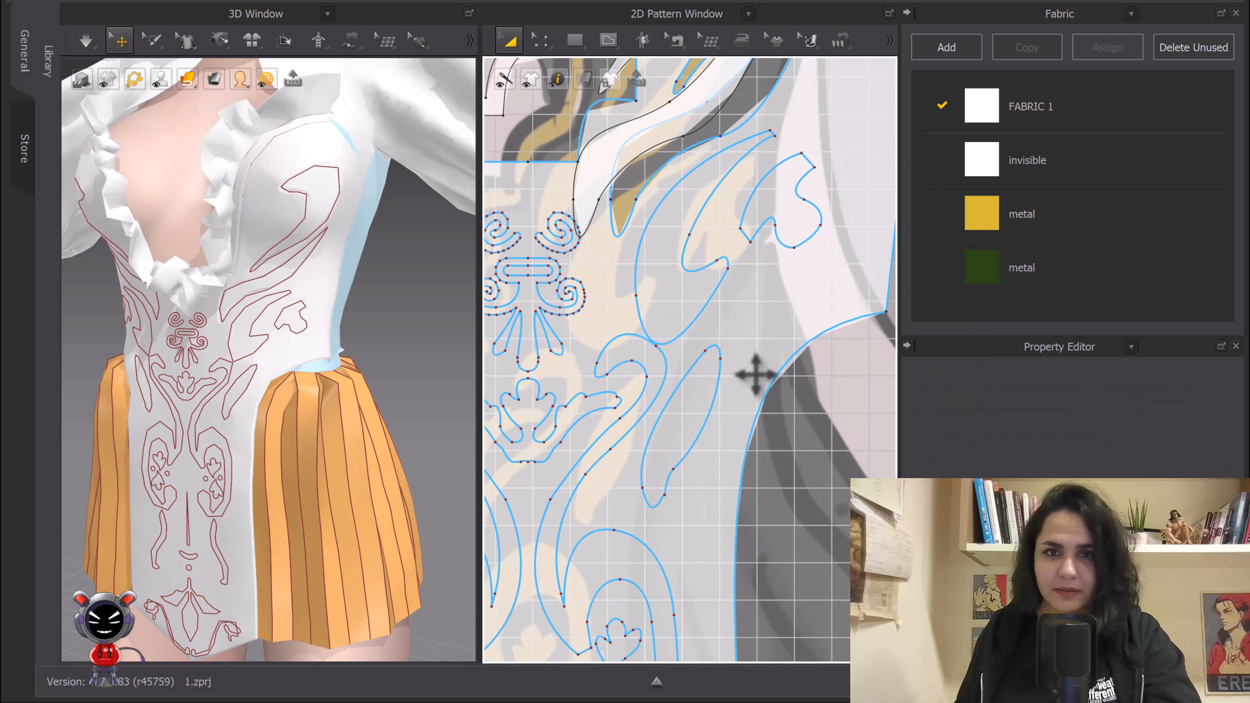
# Step: Select both mirrored curved leaves above the large scrolls and shift them slightly upward
pyautogui.click(700, 316)
pyautogui.scroll(-3, 700, 316)
pyautogui.scroll(4, 750, 326)
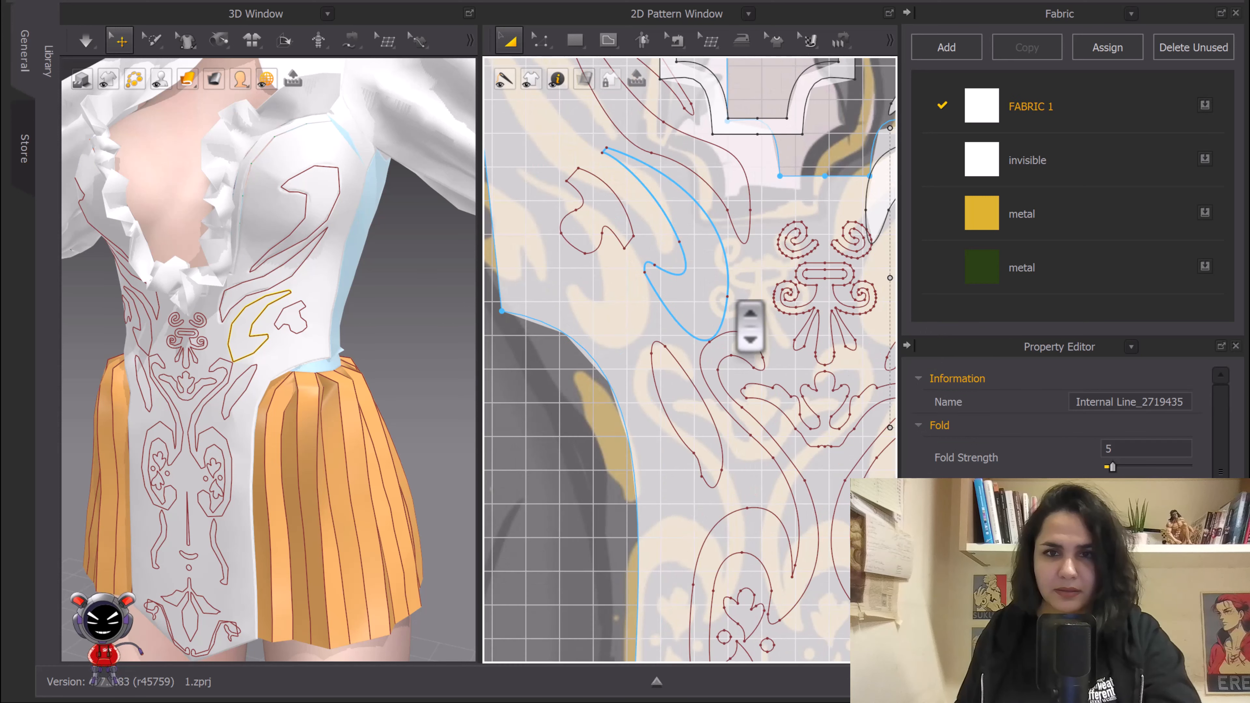
pyautogui.click(727, 290)
pyautogui.moveTo(727, 289); pyautogui.dragTo(729, 284)
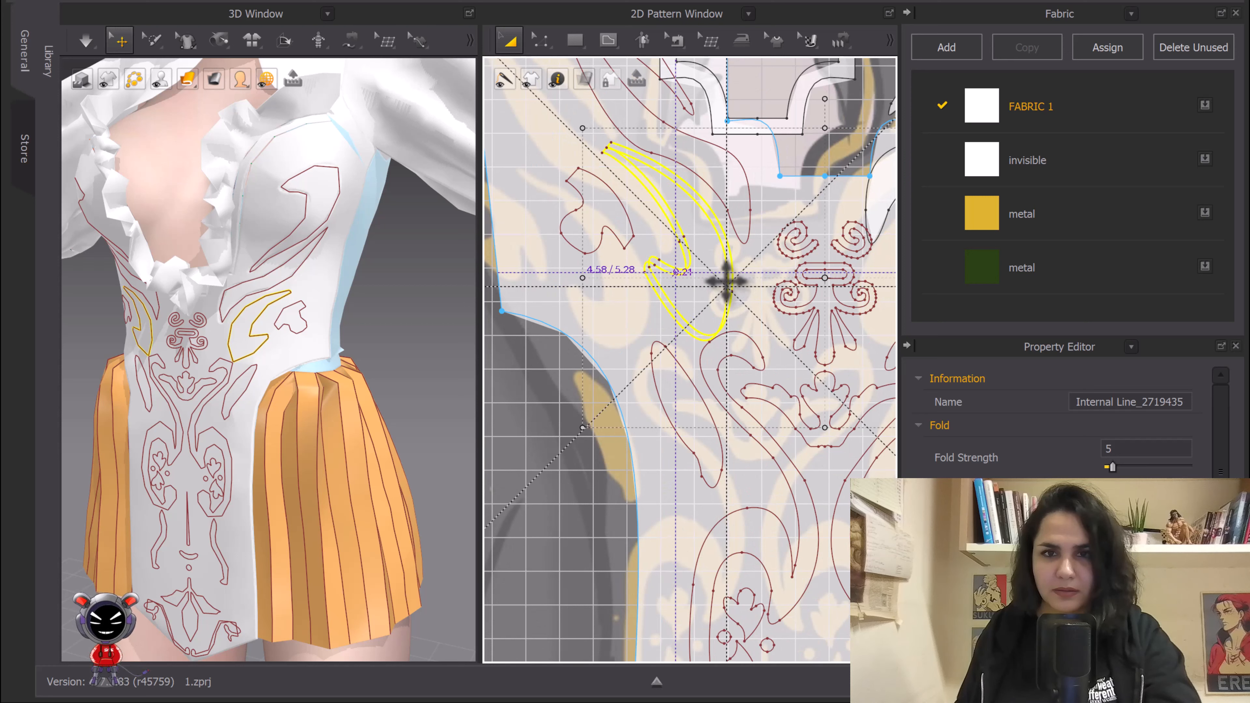
pyautogui.moveTo(726, 281); pyautogui.dragTo(726, 281)
# Step: Move only the curved leaf on the half with the cut leaf pieces by 0.13 cm, away from the scroll
pyautogui.scroll(-4, 726, 281)
pyautogui.moveTo(726, 281); pyautogui.dragTo(591, 274, button='middle')
pyautogui.scroll(6, 696, 257)
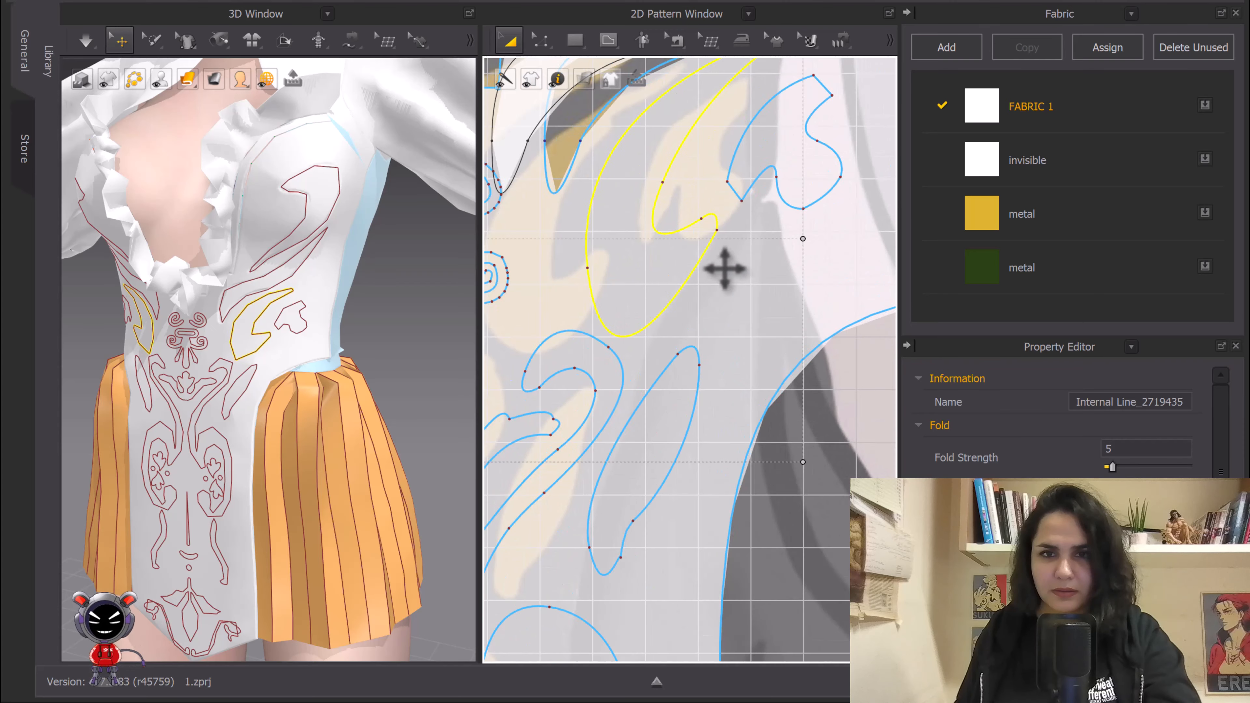
pyautogui.click(857, 411)
pyautogui.click(699, 269)
pyautogui.moveTo(698, 268); pyautogui.dragTo(702, 266)
pyautogui.rightClick(702, 266)
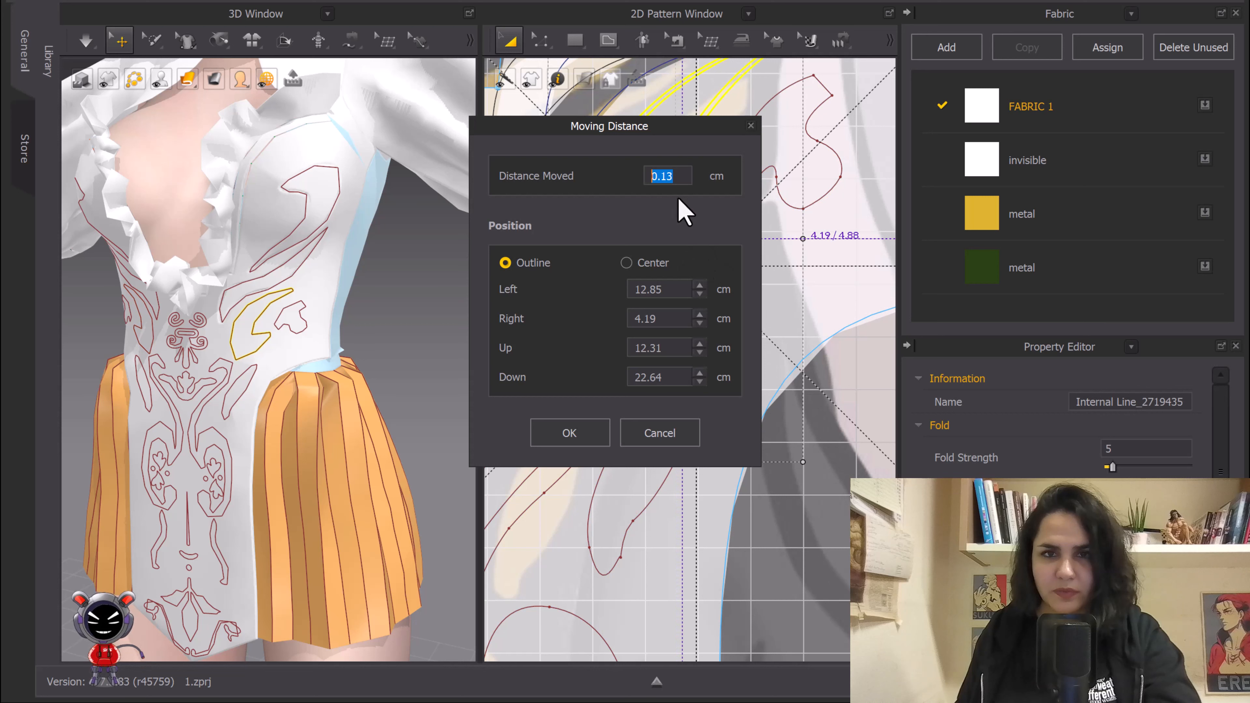
pyautogui.click(673, 181)
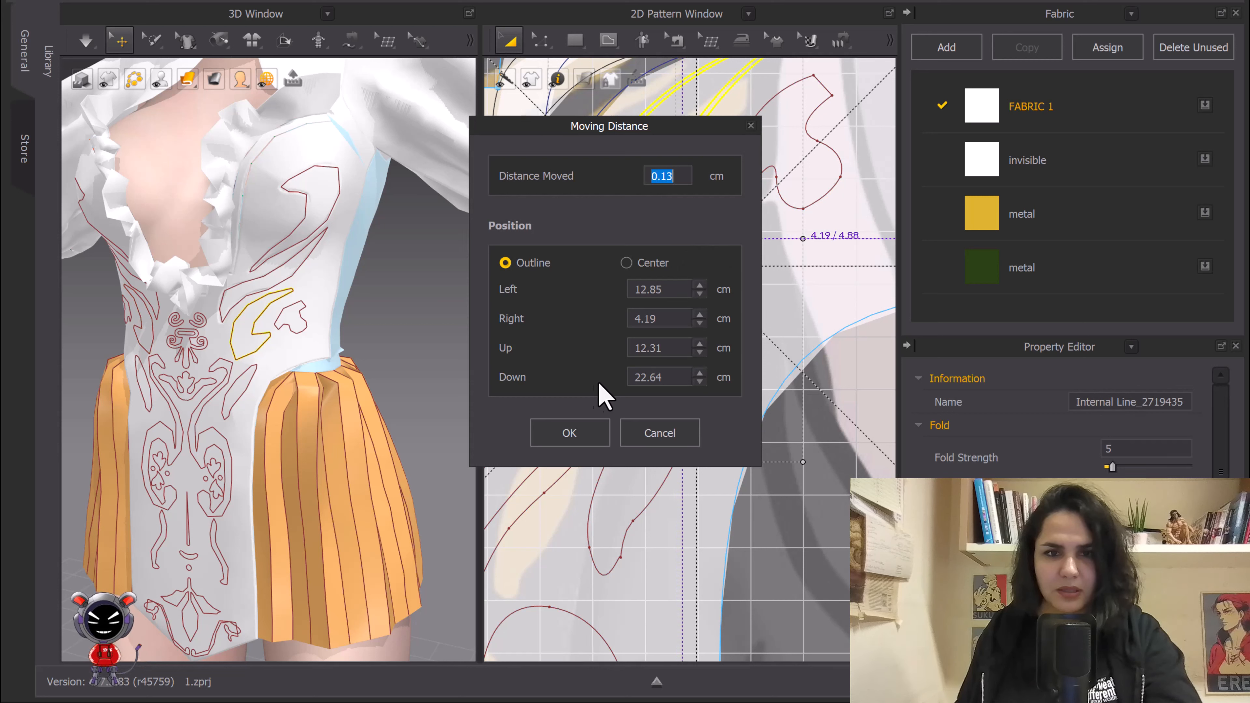
pyautogui.click(573, 431)
# Step: Move the matching curved leaf on the opposite bodice half by 0.14 cm
pyautogui.scroll(-3, 661, 391)
pyautogui.scroll(3, 697, 341)
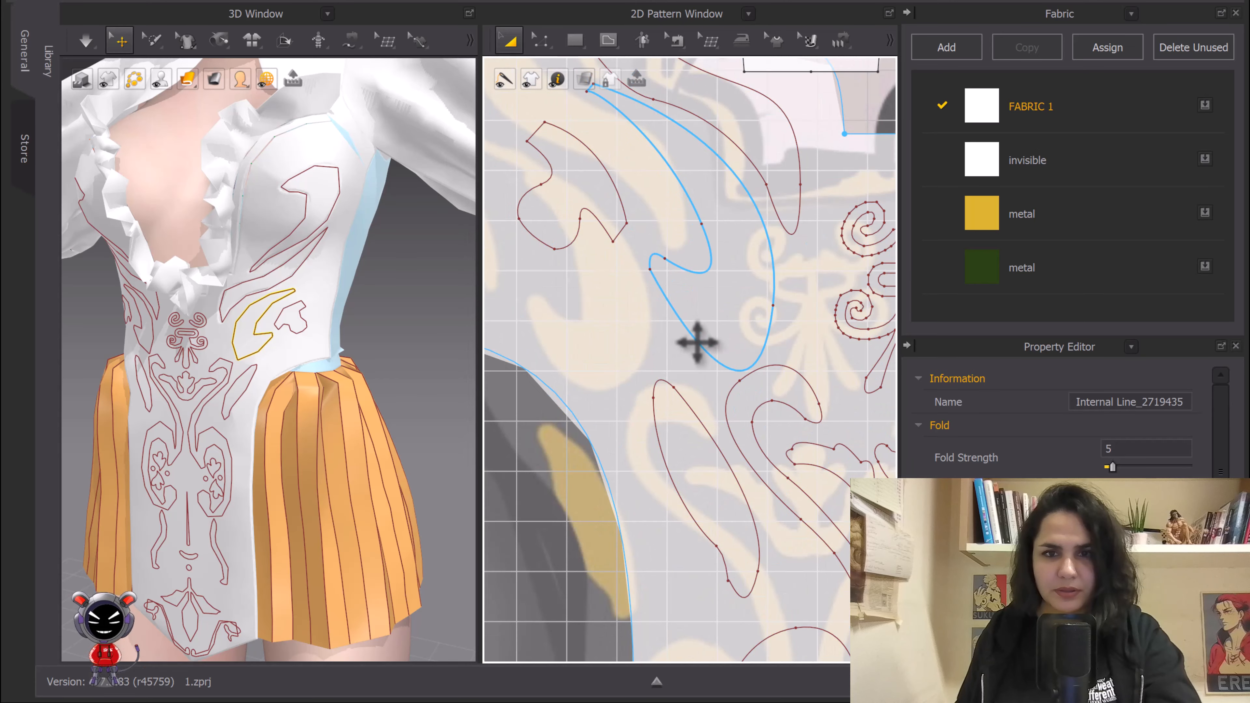
pyautogui.moveTo(767, 327); pyautogui.dragTo(765, 339)
pyautogui.rightClick(765, 340)
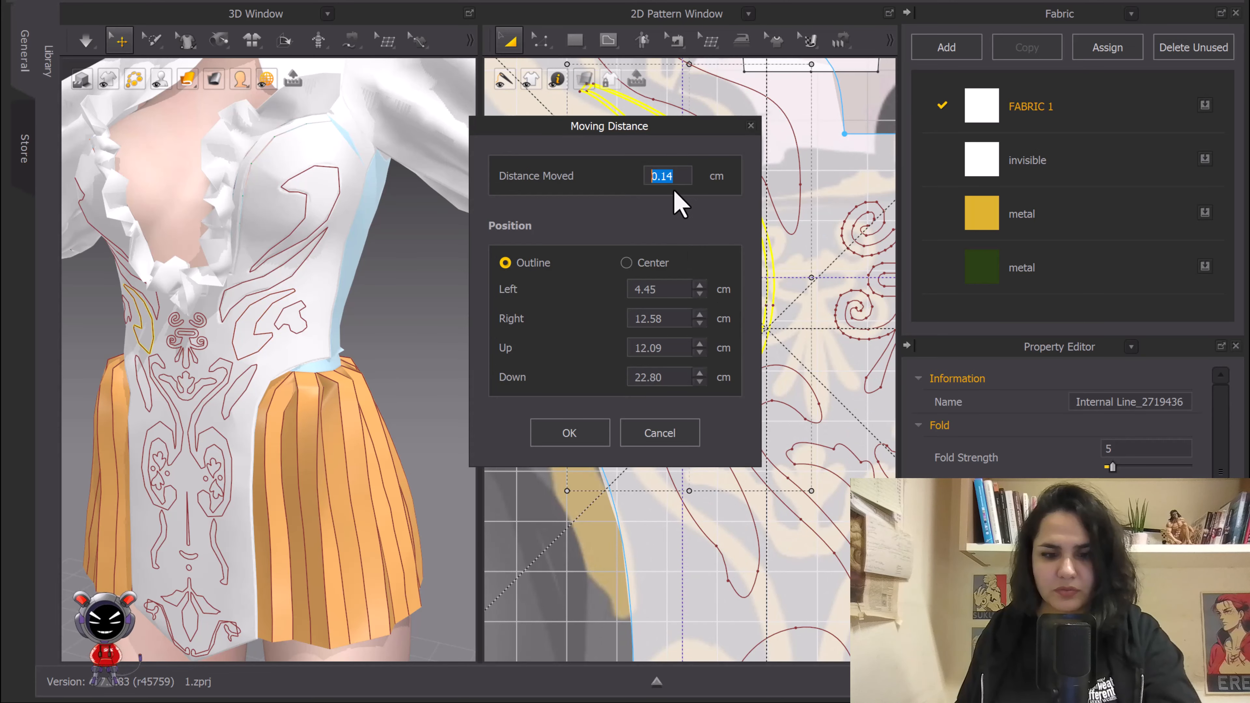
pyautogui.click(575, 436)
# Step: Move the wavy strand below the large scroll down by 0.84 cm, on the half with the cut leaf pieces
pyautogui.scroll(-3, 739, 398)
pyautogui.moveTo(739, 398); pyautogui.dragTo(620, 337, button='middle')
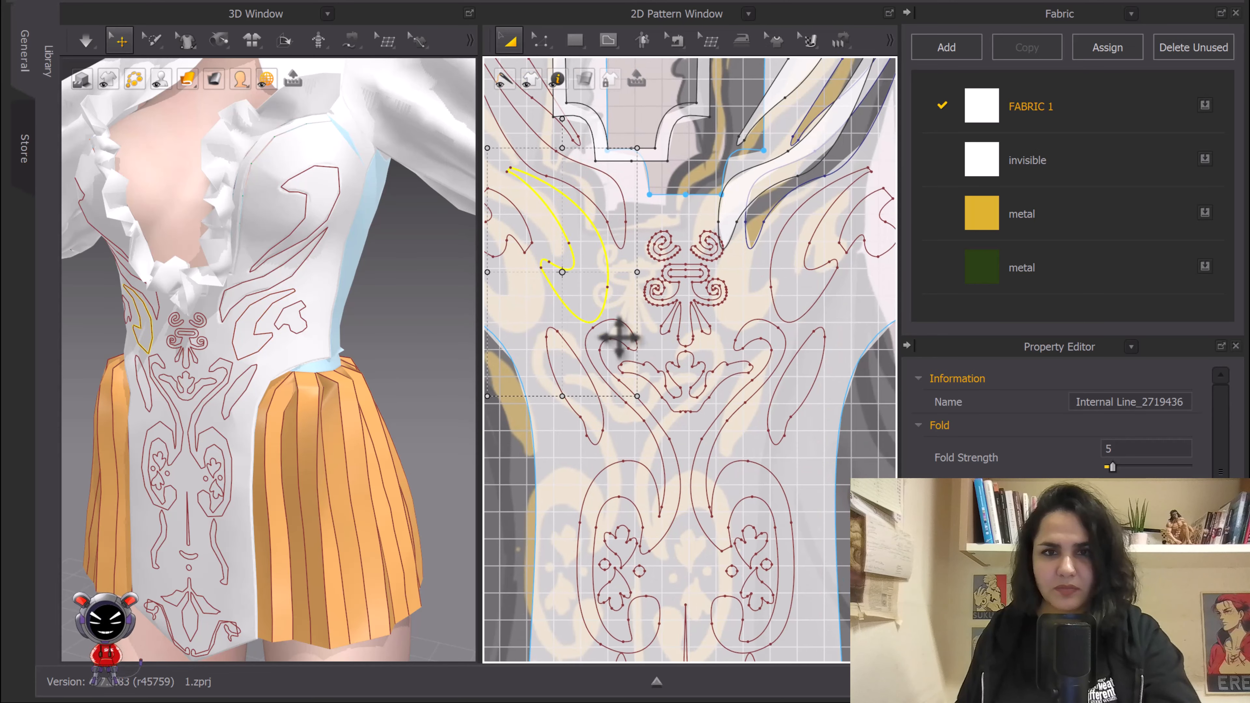
pyautogui.moveTo(682, 389); pyautogui.dragTo(647, 261, button='middle')
pyautogui.click(804, 356)
pyautogui.moveTo(737, 419); pyautogui.dragTo(715, 334, button='middle')
pyautogui.scroll(3, 706, 301)
pyautogui.scroll(-2, 707, 304)
pyautogui.scroll(1, 705, 293)
pyautogui.scroll(5, 743, 385)
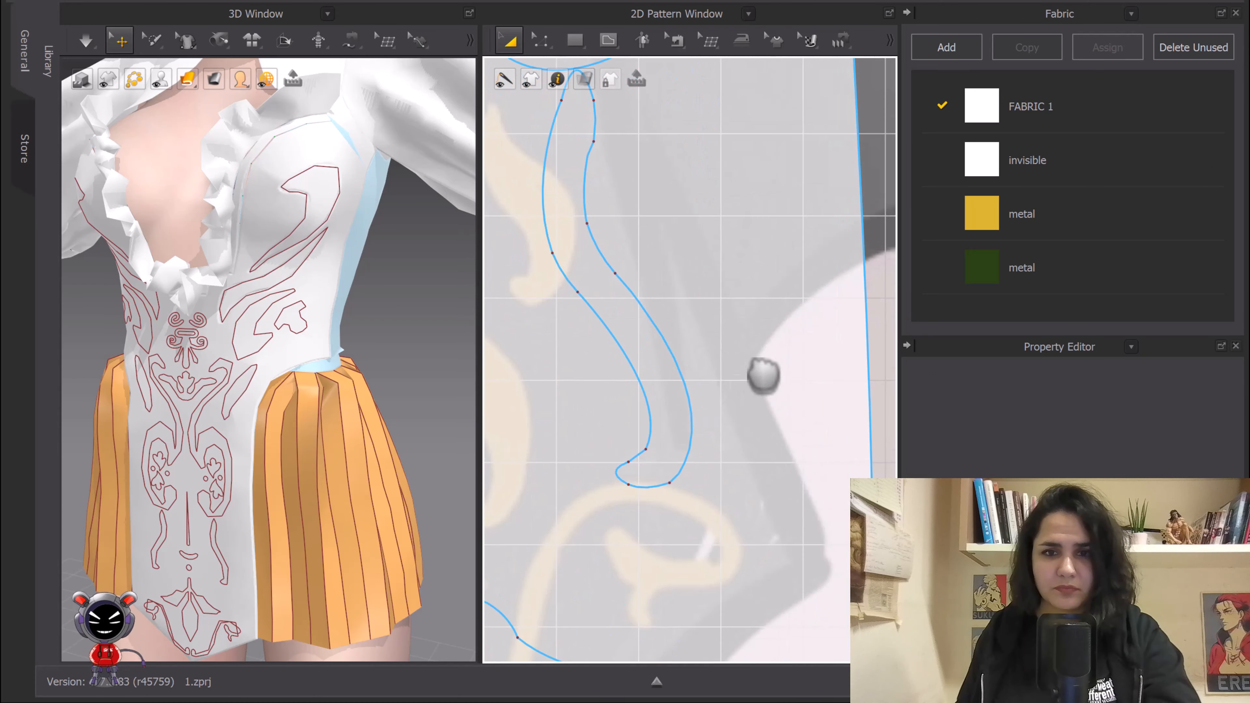
pyautogui.moveTo(762, 382); pyautogui.dragTo(753, 315, button='middle')
pyautogui.scroll(-3, 675, 327)
pyautogui.moveTo(675, 326); pyautogui.dragTo(750, 348, button='middle')
pyautogui.click(750, 332)
pyautogui.moveTo(750, 333); pyautogui.dragTo(752, 361)
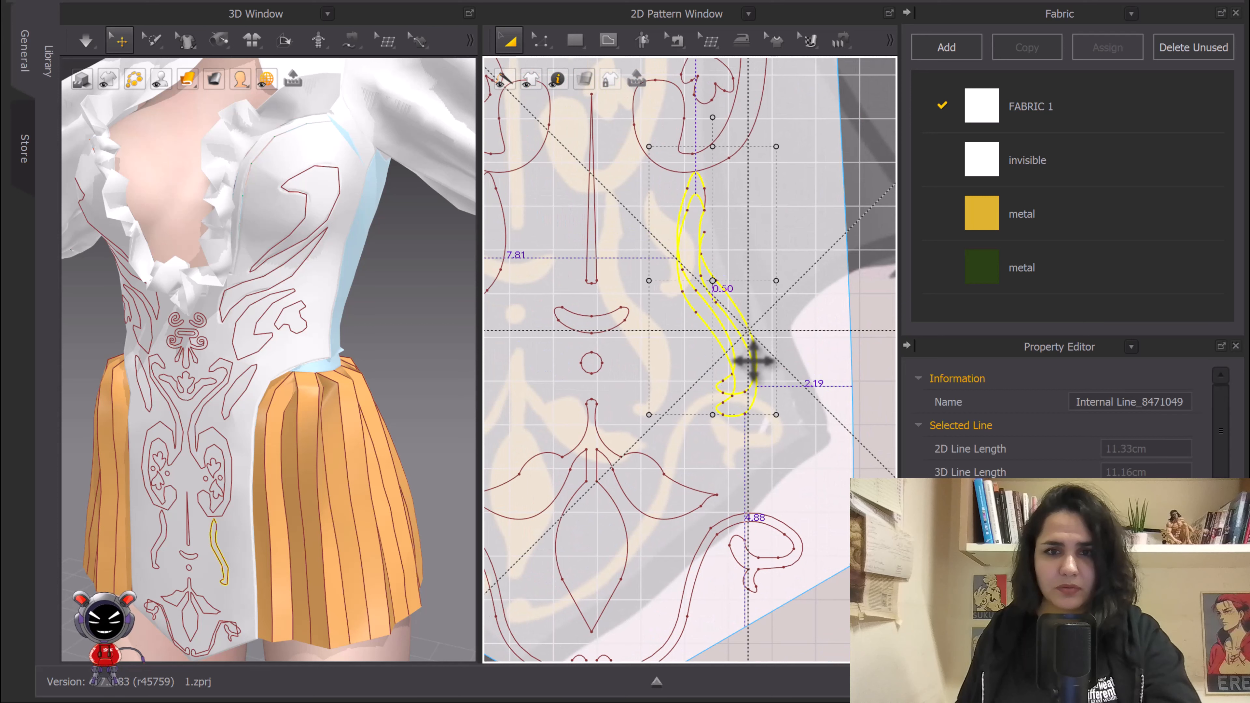
pyautogui.rightClick(752, 366)
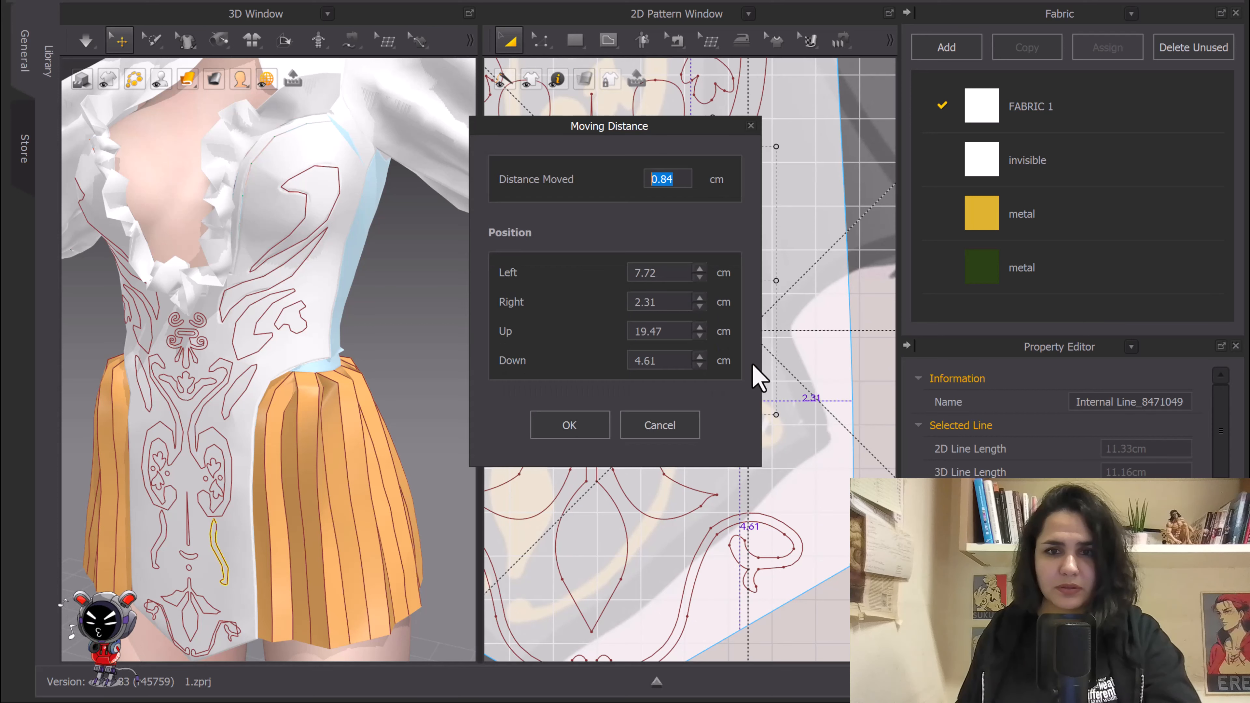
pyautogui.click(593, 421)
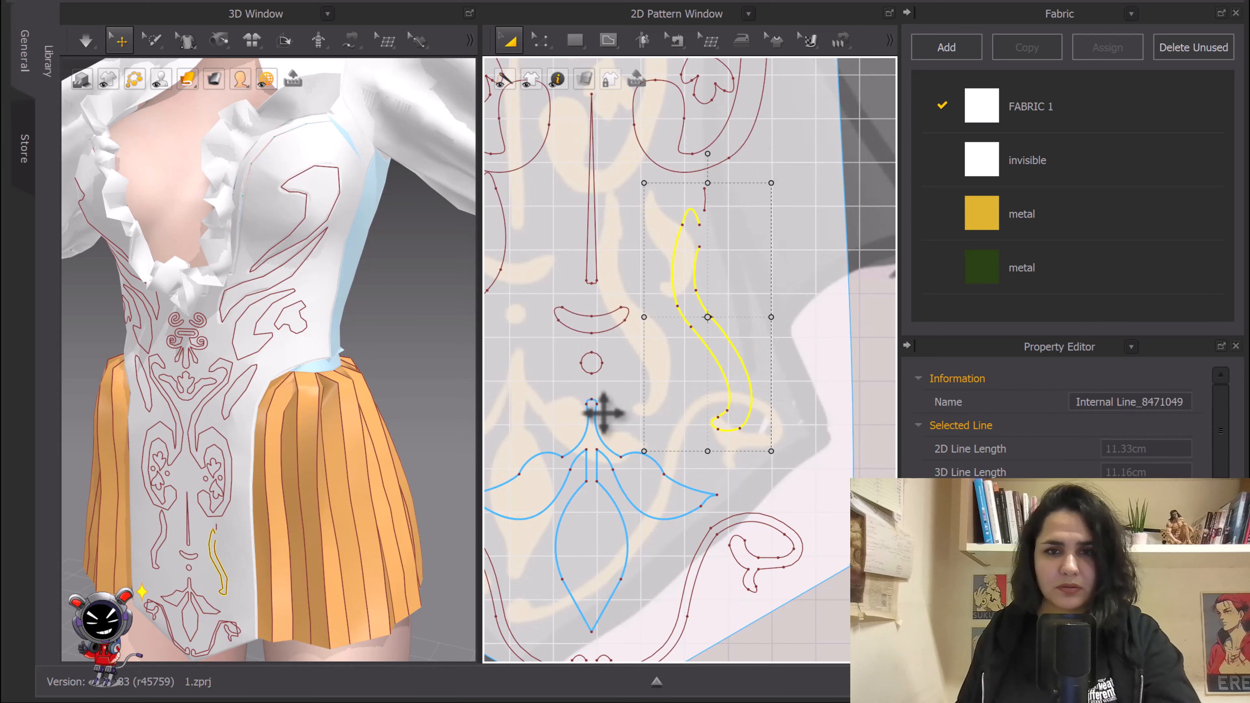
# Step: Move the matching wavy strand below the large scroll down by 0.84 cm on the opposite bodice half
pyautogui.scroll(-4, 600, 413)
pyautogui.scroll(5, 745, 321)
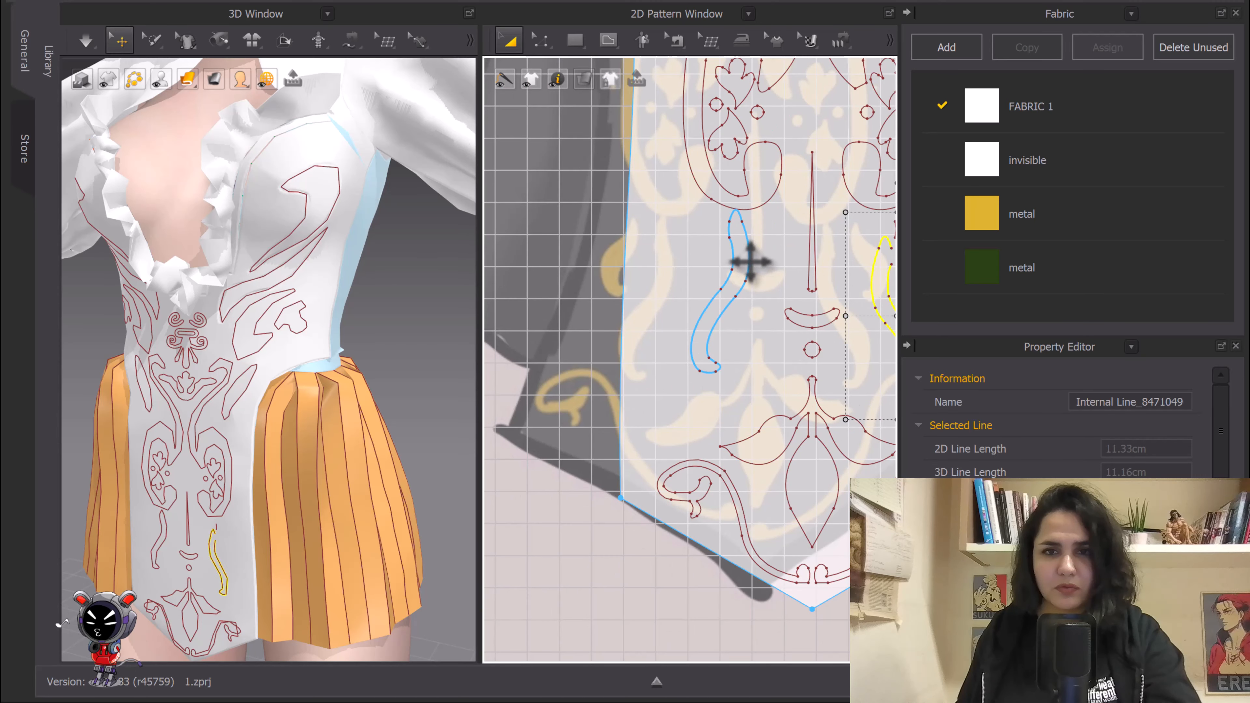
pyautogui.moveTo(749, 263); pyautogui.dragTo(751, 280)
pyautogui.rightClick(751, 281)
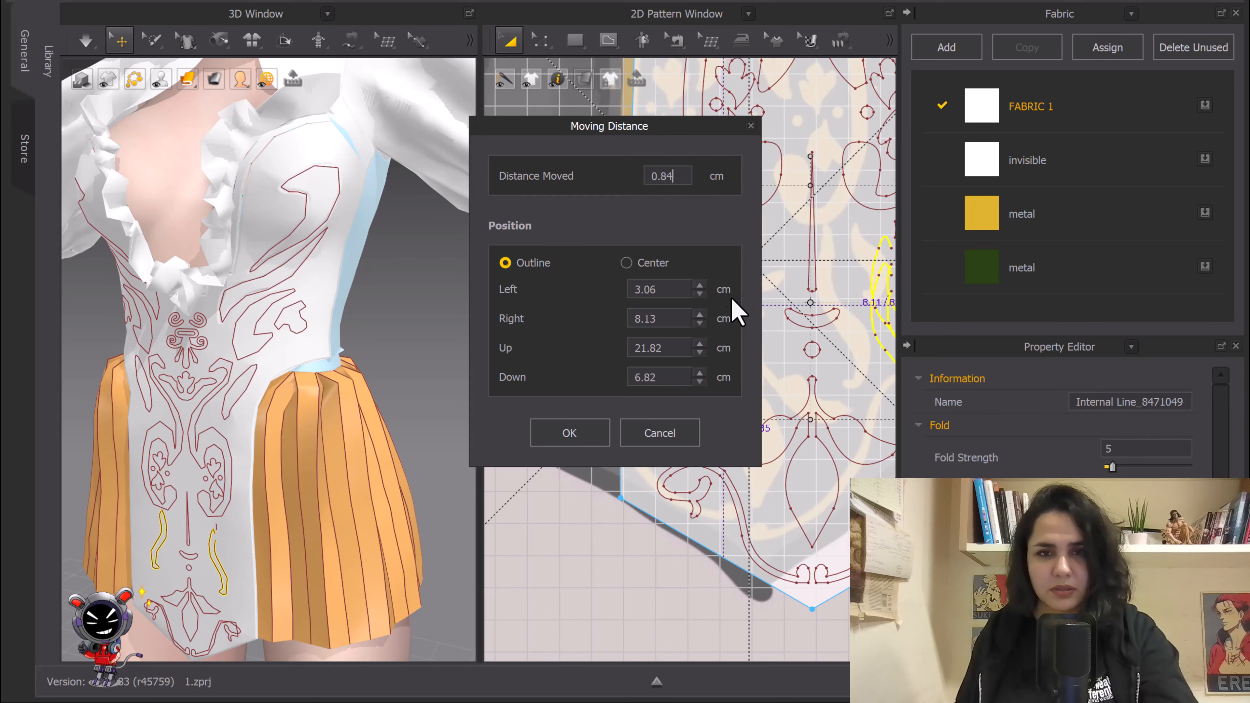
pyautogui.click(569, 433)
# Step: Cut & Sew the small hooked ornament and the large curved leaf beside it near the waist, on the half with the cut leaf pieces
pyautogui.scroll(-4, 656, 391)
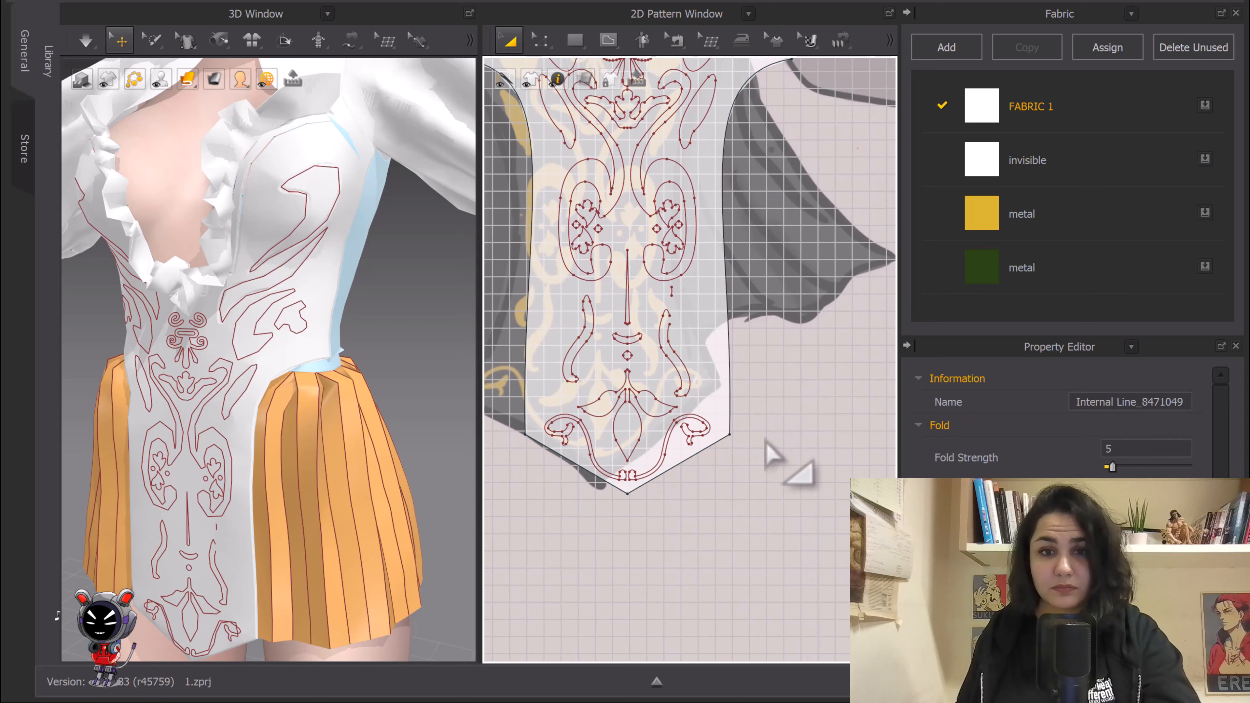
pyautogui.scroll(4, 691, 287)
pyautogui.scroll(2, 691, 287)
pyautogui.moveTo(692, 287); pyautogui.dragTo(707, 354, button='middle')
pyautogui.moveTo(771, 278); pyautogui.dragTo(766, 398, button='middle')
pyautogui.moveTo(732, 261); pyautogui.dragTo(731, 387, button='middle')
pyautogui.scroll(4, 759, 279)
pyautogui.moveTo(758, 279); pyautogui.dragTo(767, 350, button='middle')
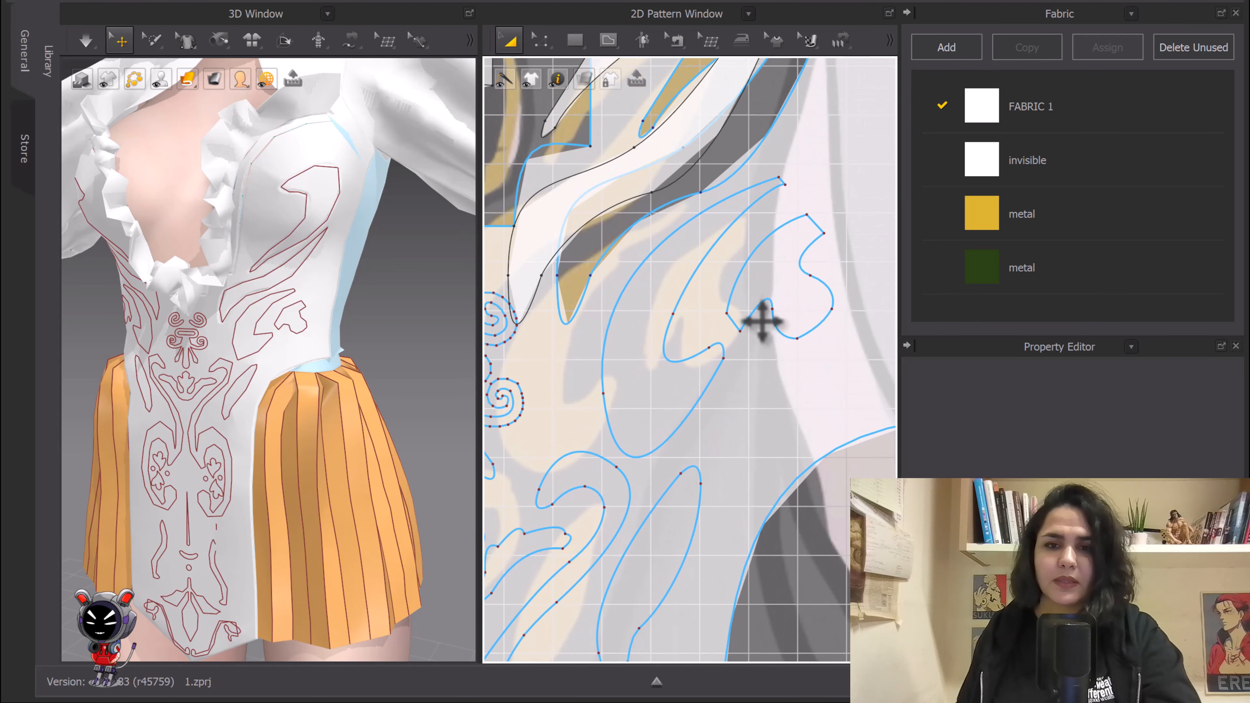
pyautogui.moveTo(774, 299)
pyautogui.mouseDown(button='middle')
pyautogui.moveTo(739, 378)
pyautogui.moveTo(768, 363)
pyautogui.moveTo(798, 303)
pyautogui.mouseUp(button='middle')
pyautogui.scroll(-4, 733, 362)
pyautogui.click(827, 321)
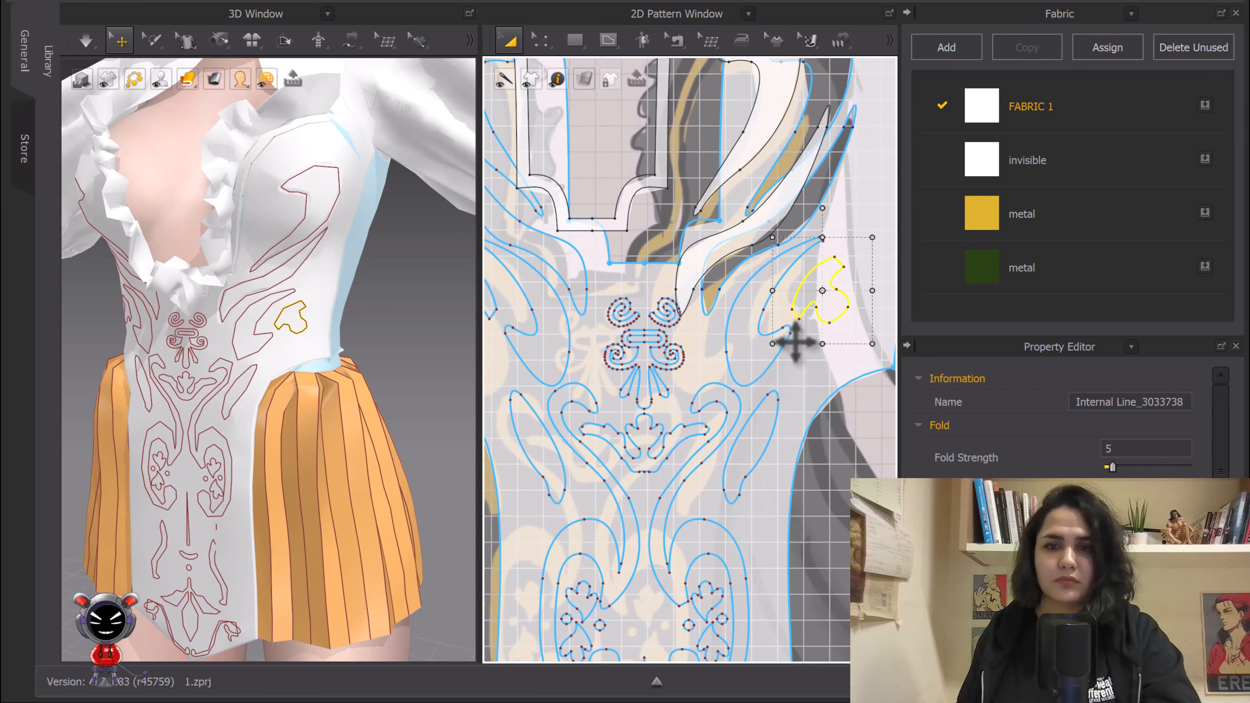
pyautogui.keyDown('shift'); pyautogui.click(773, 365); pyautogui.keyUp('shift')
pyautogui.rightClick(770, 366)
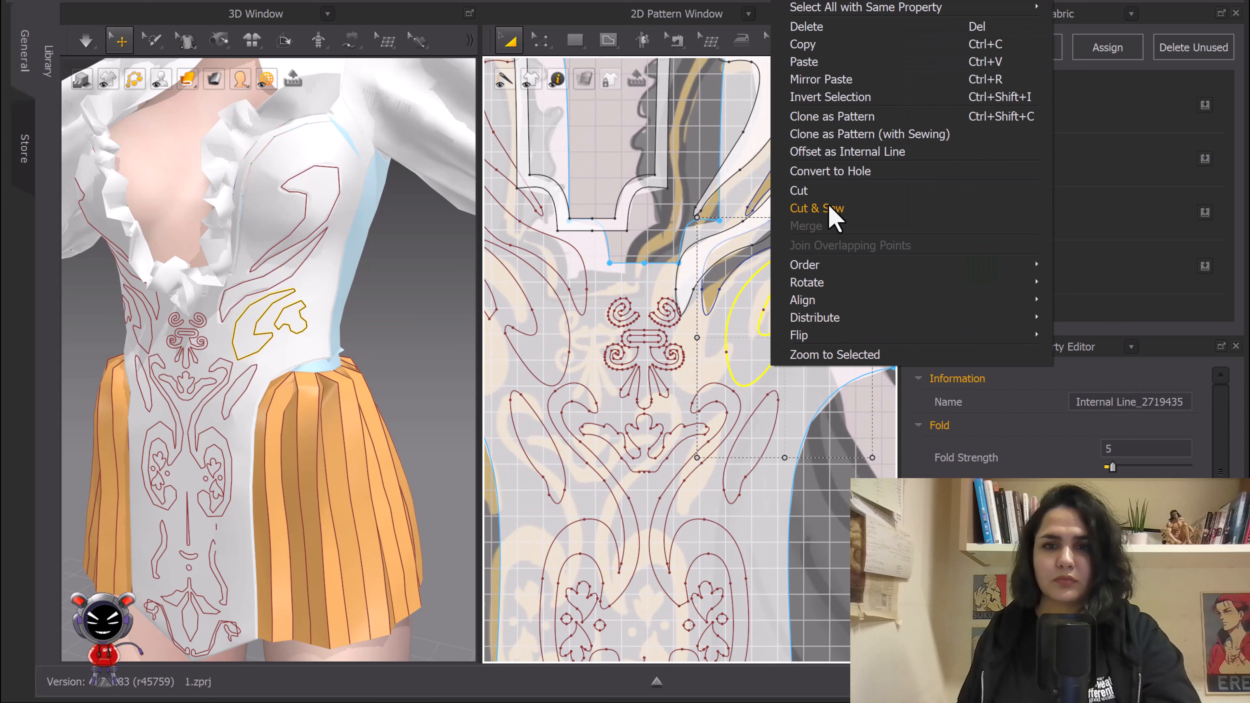
pyautogui.click(835, 217)
# Step: Cut & Sew the slim side leaf and the large scroll on the same bodice half
pyautogui.scroll(2, 707, 345)
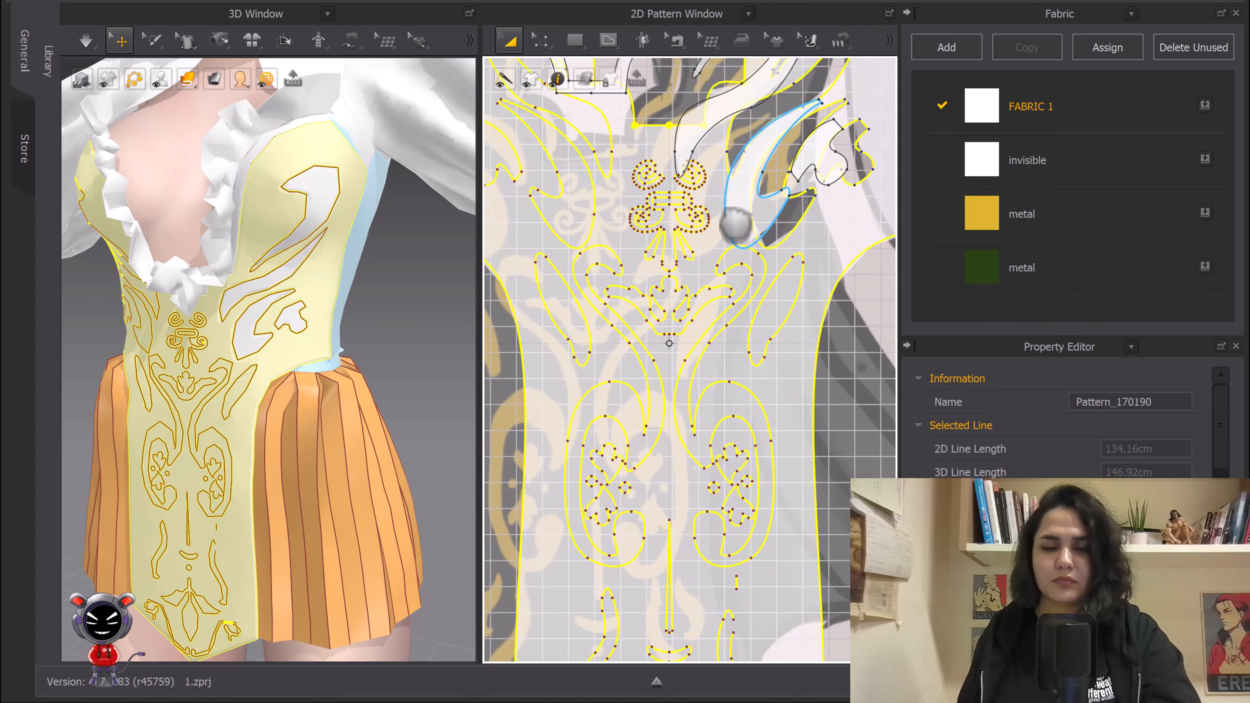
pyautogui.moveTo(735, 225); pyautogui.dragTo(730, 167, button='middle')
pyautogui.scroll(3, 797, 273)
pyautogui.rightClick(782, 235)
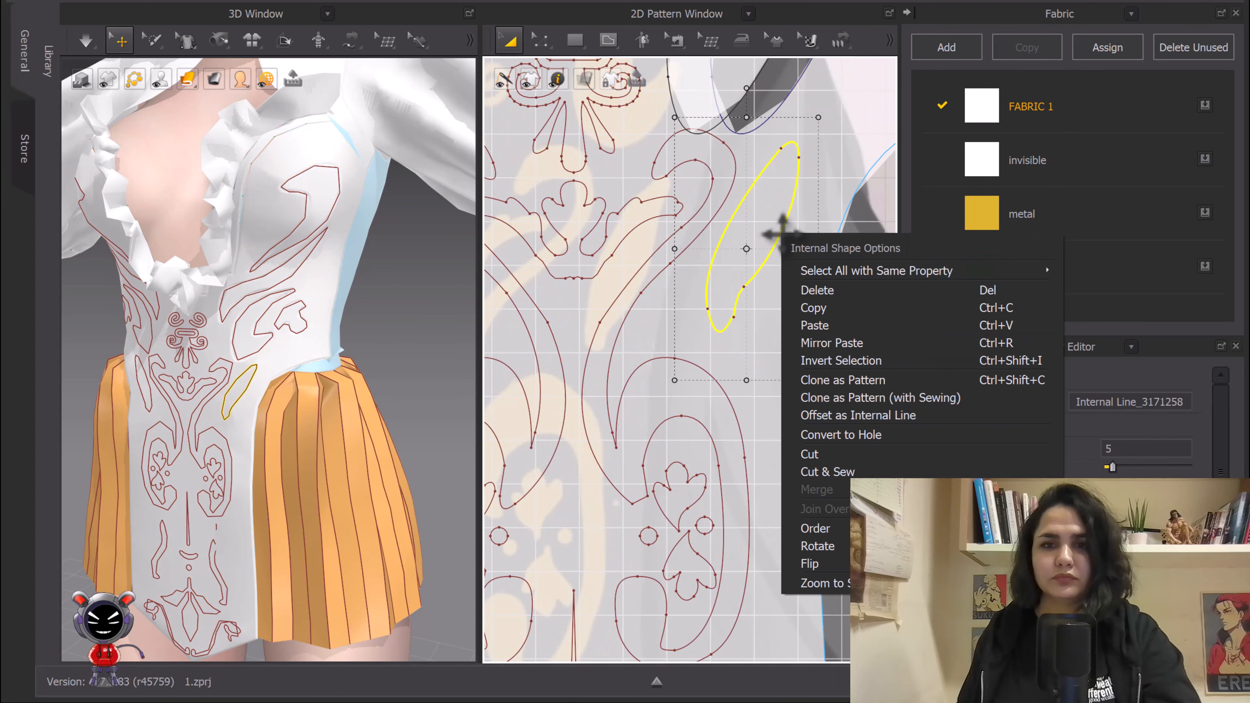
pyautogui.click(843, 437)
pyautogui.rightClick(737, 166)
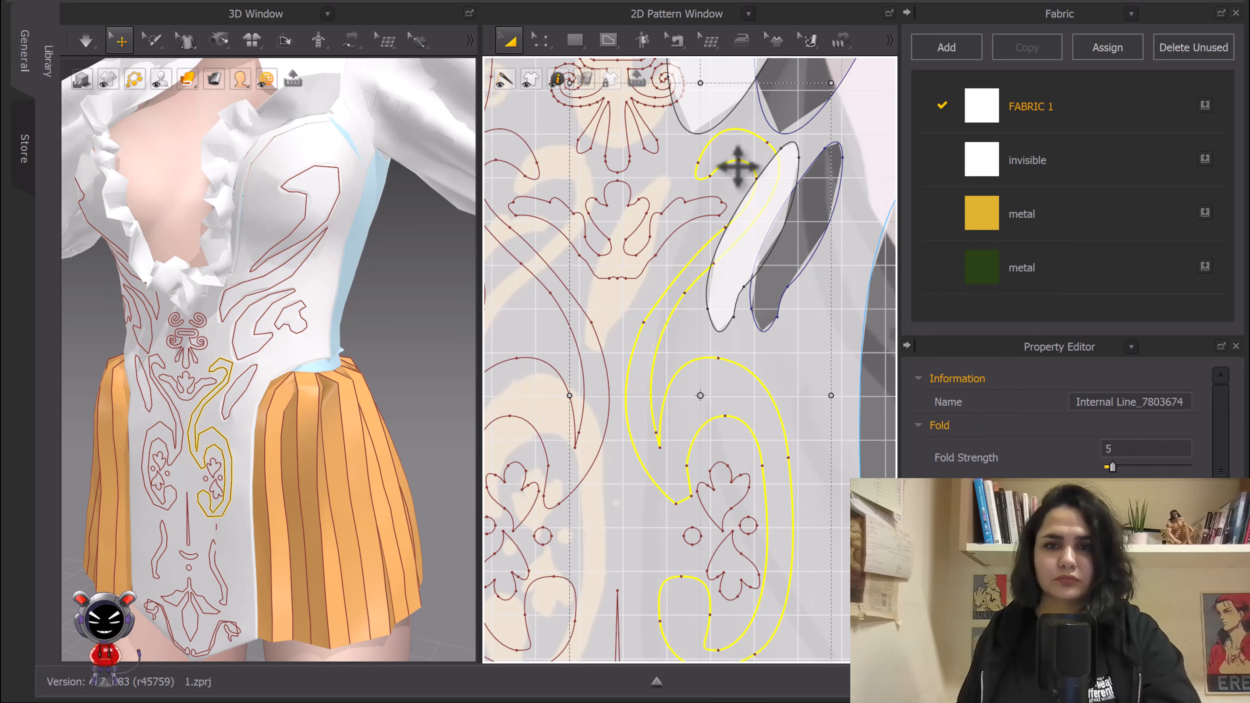
pyautogui.click(819, 410)
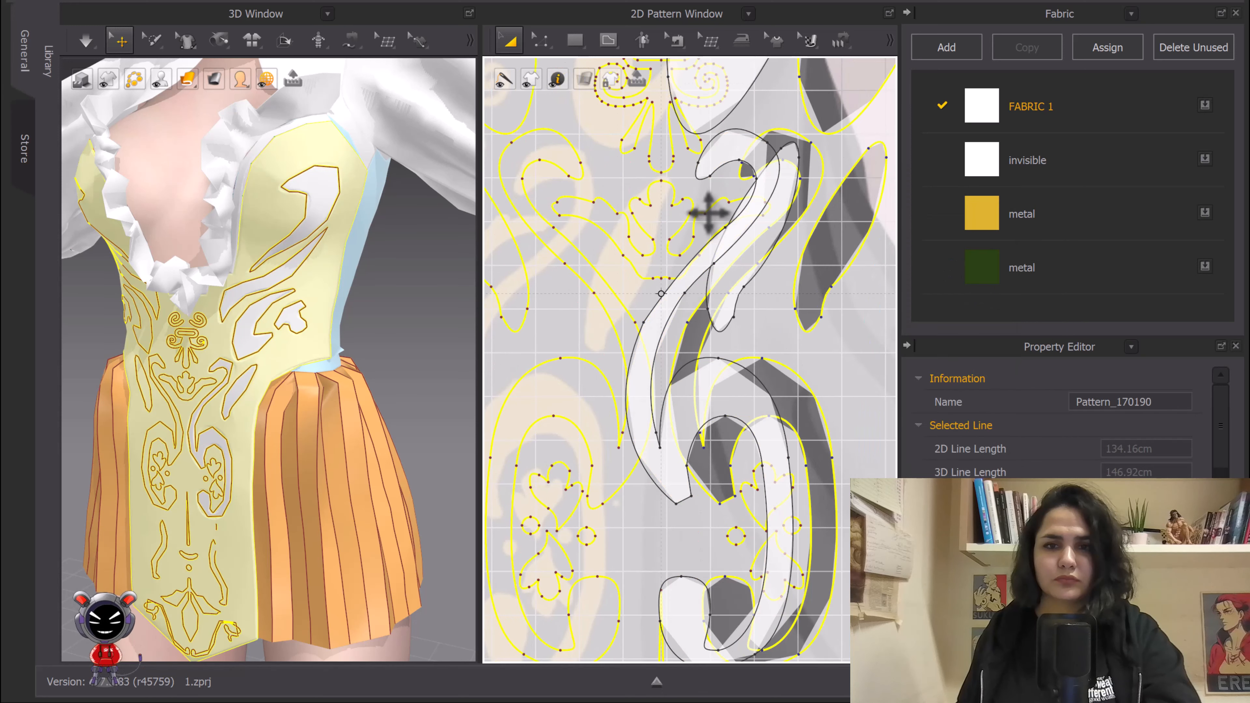
# Step: Cut & Sew the crown-shaped ornament at the bodice centre between the two scrolls
pyautogui.click(692, 226)
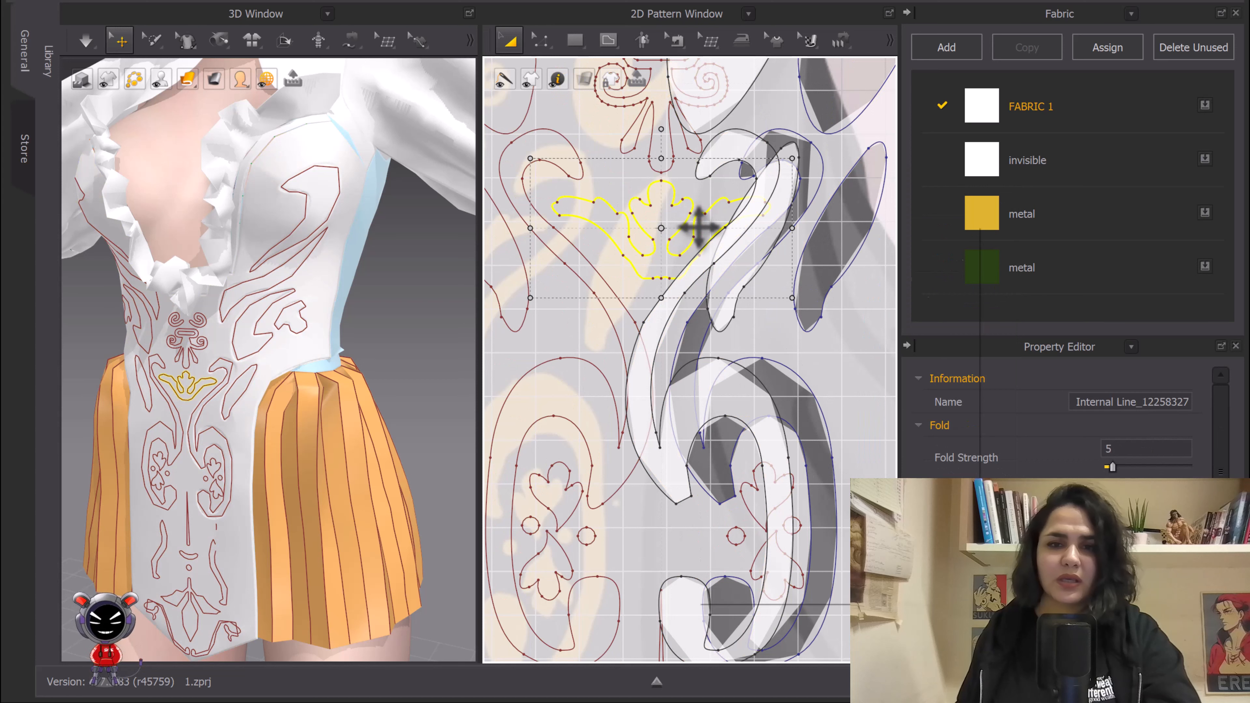
pyautogui.rightClick(695, 227)
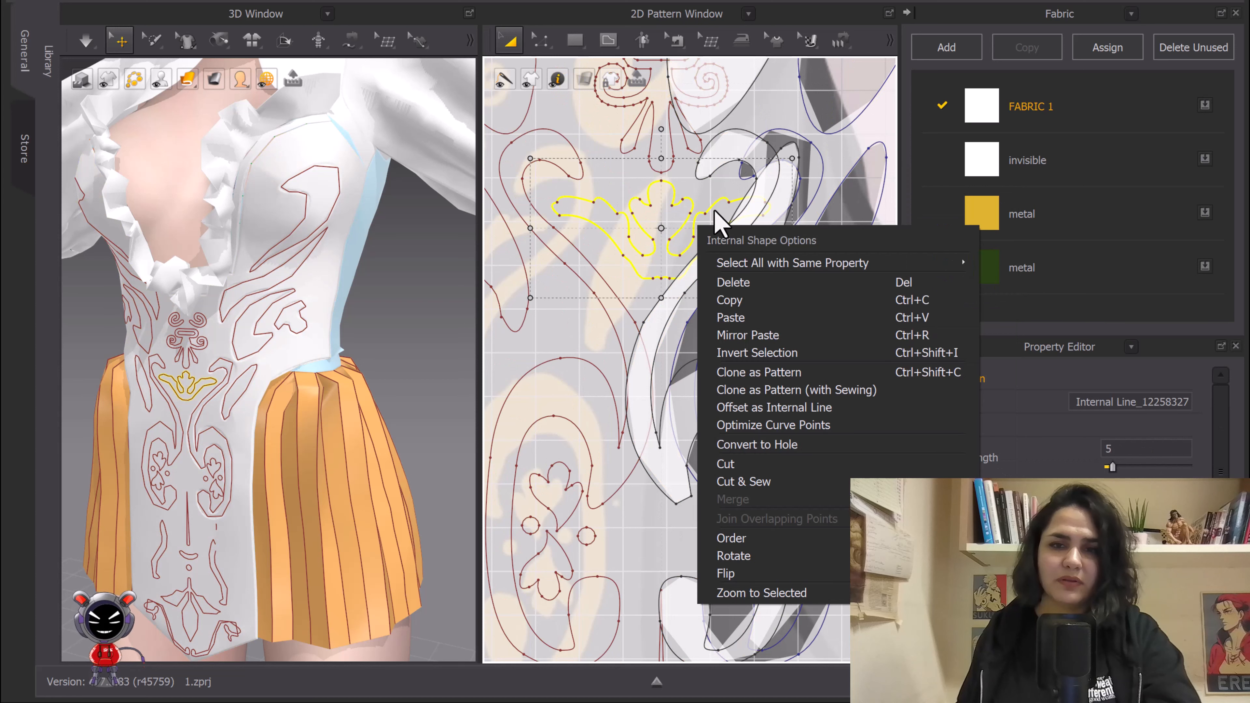
pyautogui.click(757, 483)
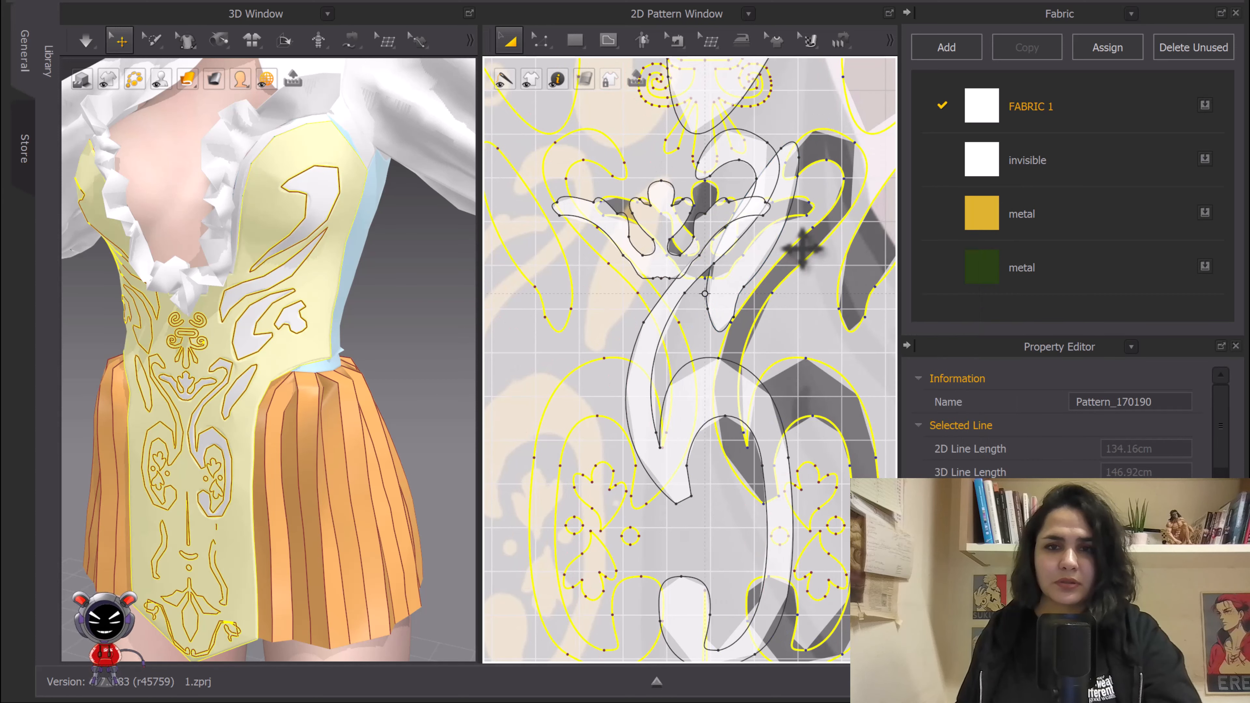
# Step: Try to cut out both petal ornaments and the small circle inside the cut scroll together
pyautogui.moveTo(803, 246); pyautogui.dragTo(725, 170, button='middle')
pyautogui.scroll(-4, 733, 438)
pyautogui.scroll(5, 711, 284)
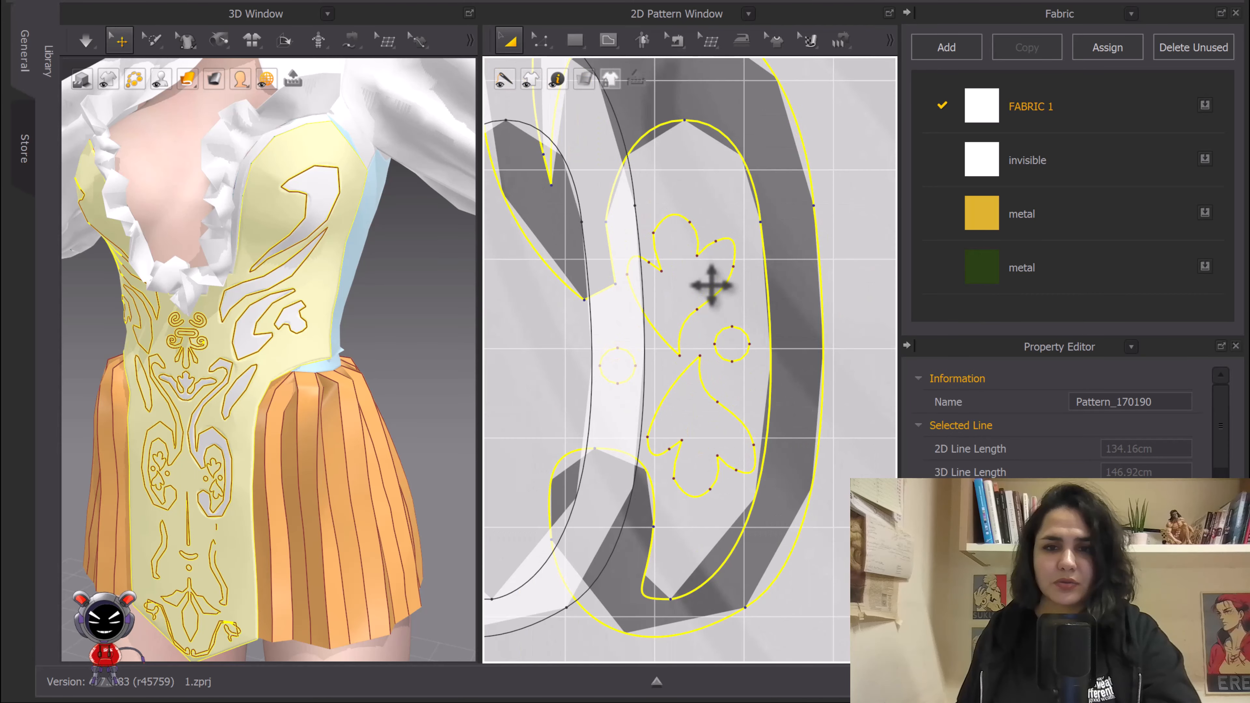
pyautogui.click(711, 296)
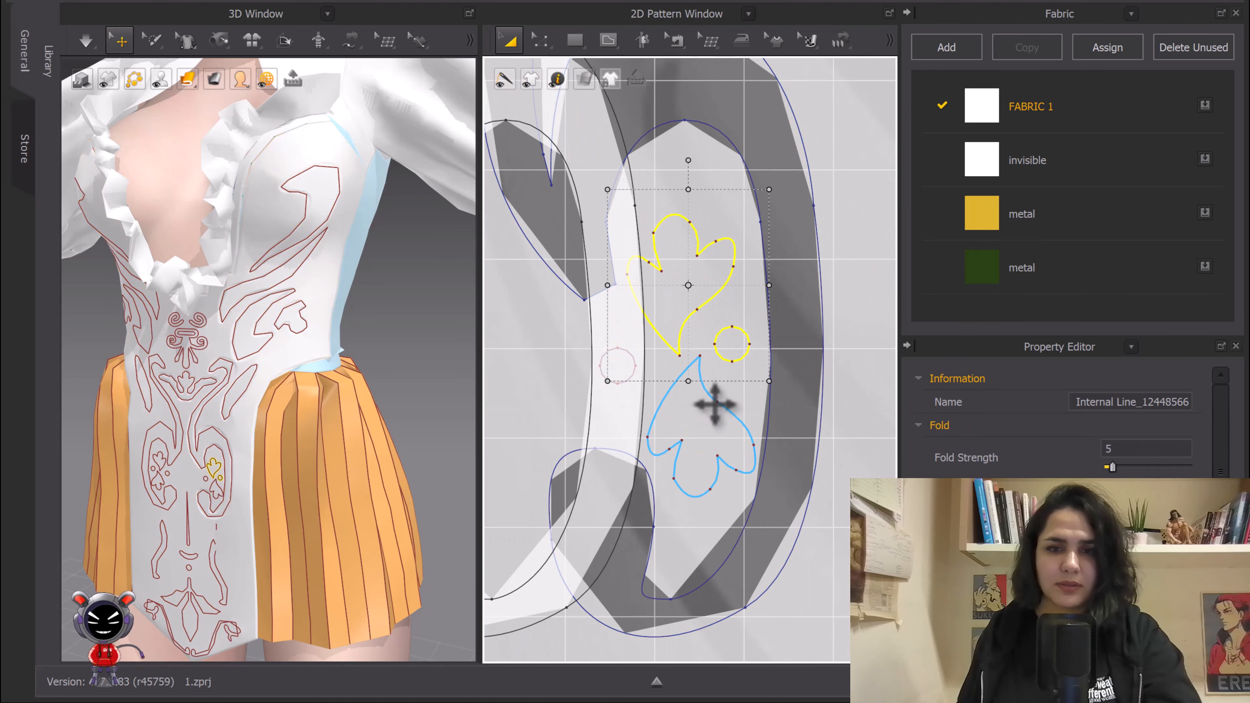
pyautogui.keyDown('shift'); pyautogui.click(709, 394); pyautogui.keyUp('shift')
pyautogui.rightClick(706, 391)
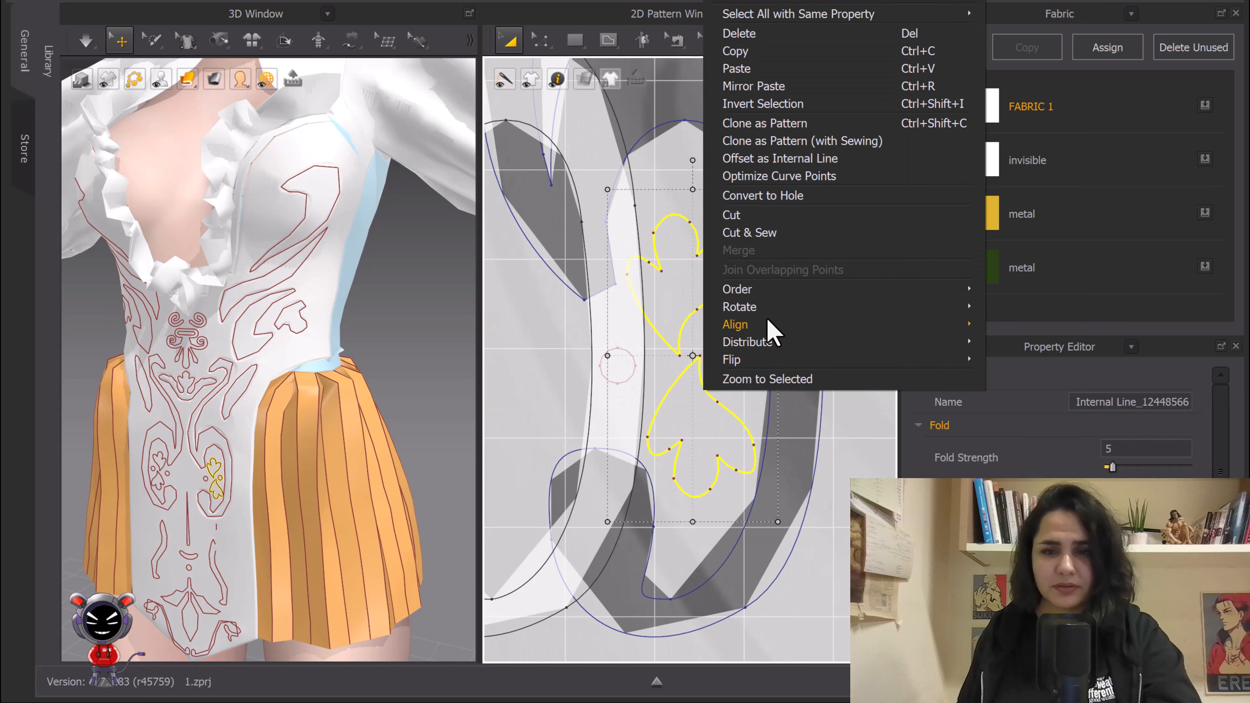
pyautogui.click(764, 217)
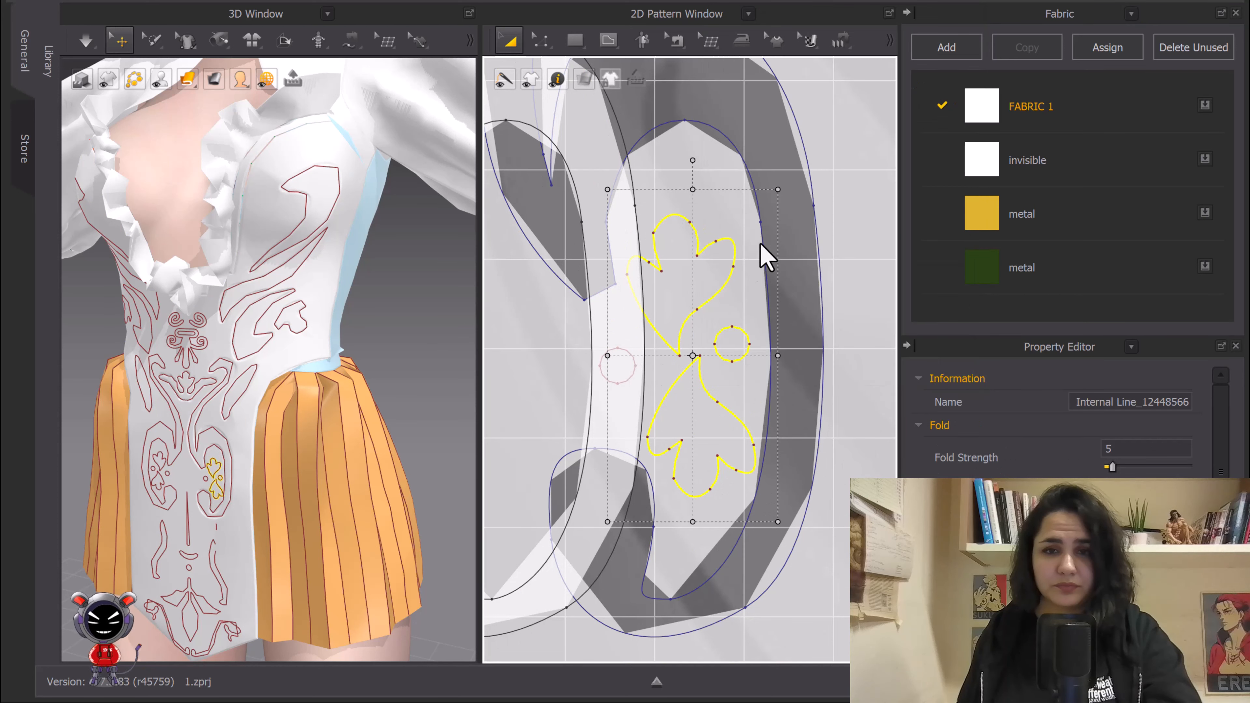
pyautogui.click(606, 369)
# Step: Move the lower petal ornament inside the cut scroll 0.07 cm toward the bodice centre, and Cut & Sew it
pyautogui.scroll(3, 748, 419)
pyautogui.moveTo(719, 458); pyautogui.dragTo(797, 319, button='middle')
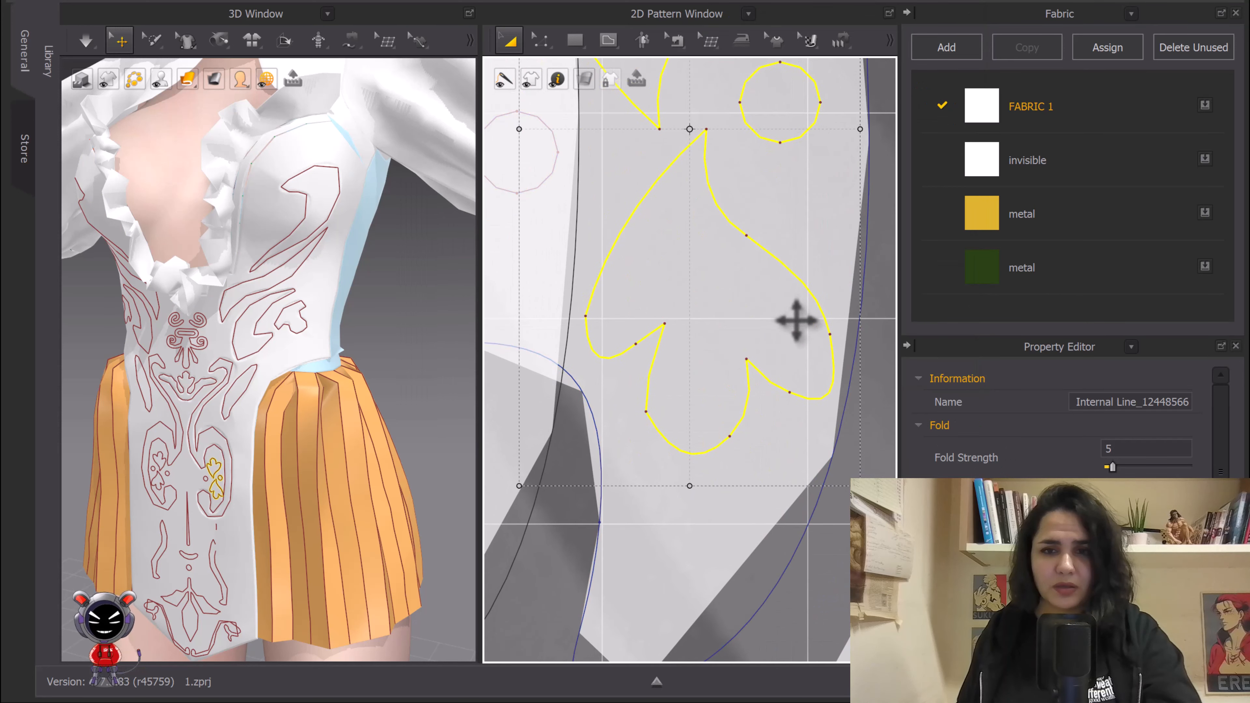
pyautogui.hotkey('ctrl', 'v')
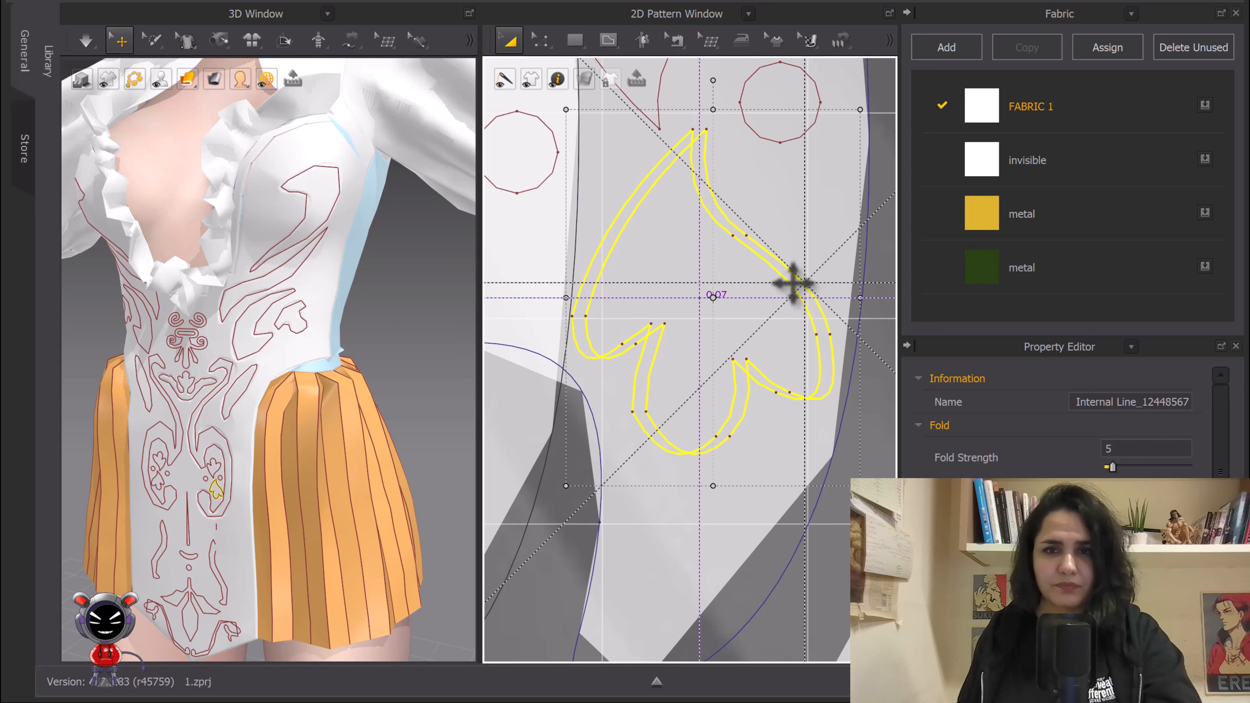
pyautogui.rightClick(789, 281)
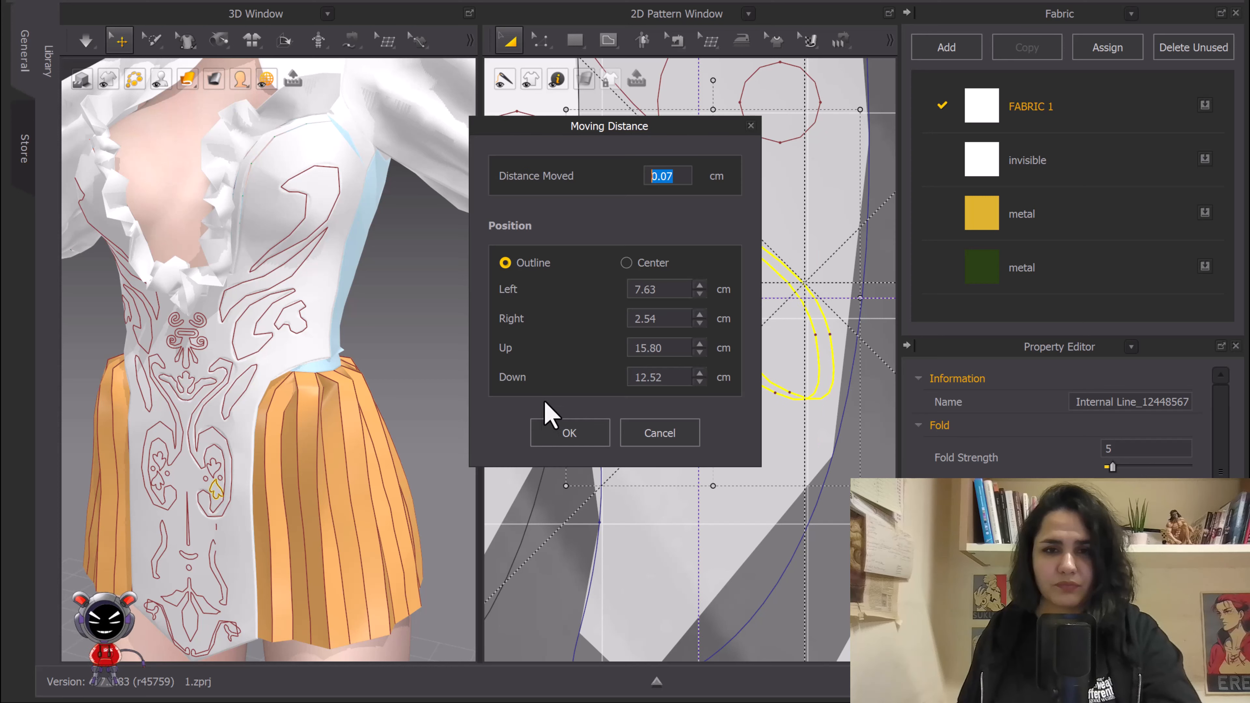
pyautogui.click(566, 432)
pyautogui.rightClick(767, 258)
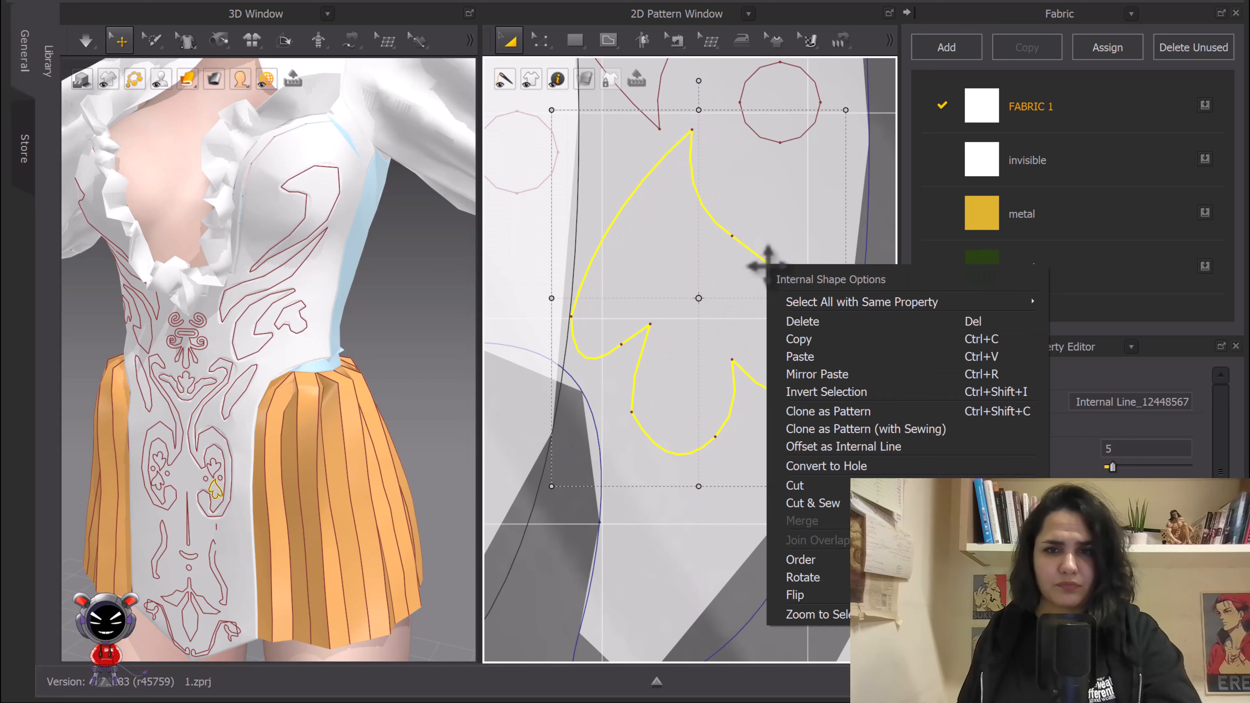
pyautogui.click(828, 499)
# Step: Move the matching lower petal ornament on the opposite half 0.07 cm toward the bodice centre, and Cut & Sew it
pyautogui.scroll(-6, 743, 353)
pyautogui.moveTo(521, 367); pyautogui.dragTo(664, 355, button='middle')
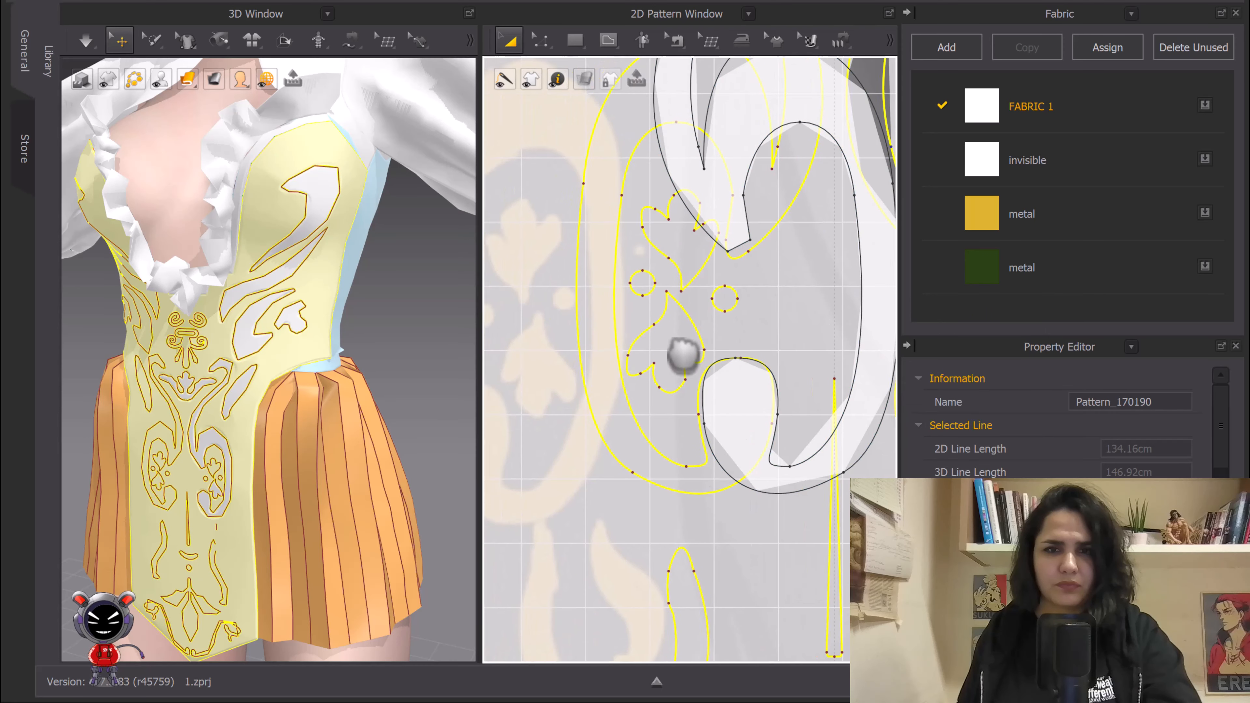
pyautogui.scroll(5, 664, 355)
pyautogui.moveTo(809, 342); pyautogui.dragTo(705, 341, button='middle')
pyautogui.click(686, 315)
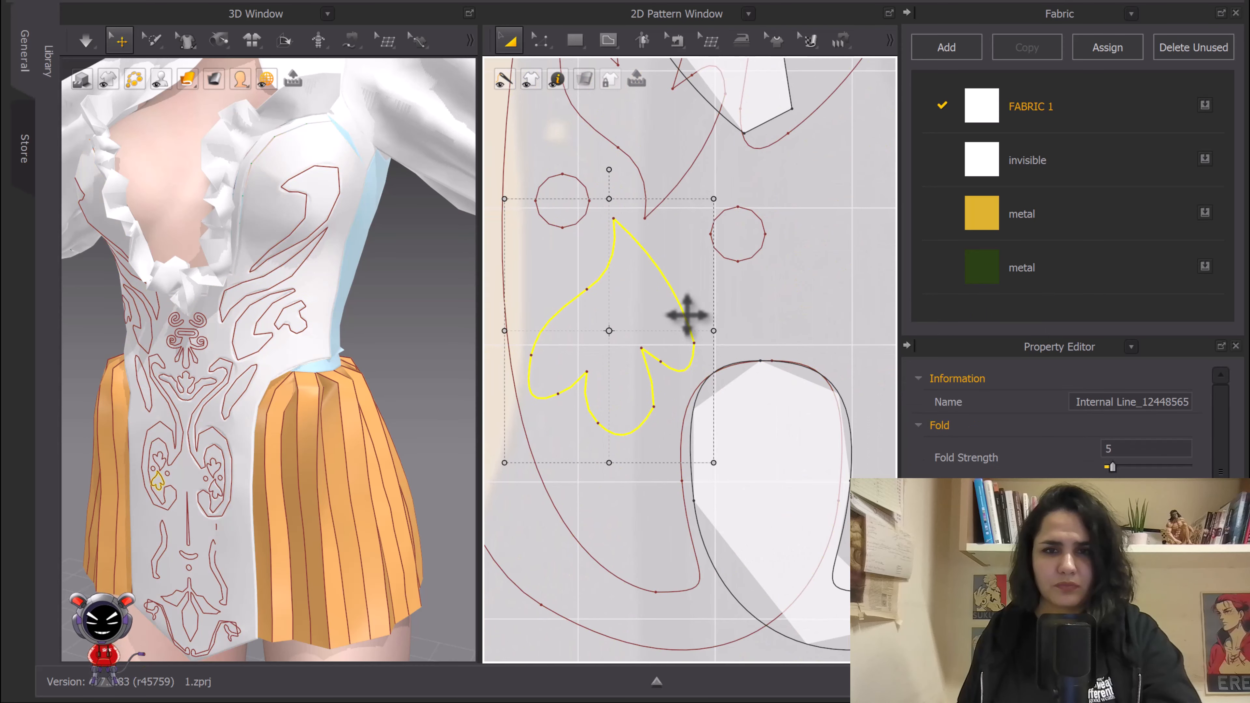
pyautogui.moveTo(687, 315); pyautogui.dragTo(690, 315, button='right')
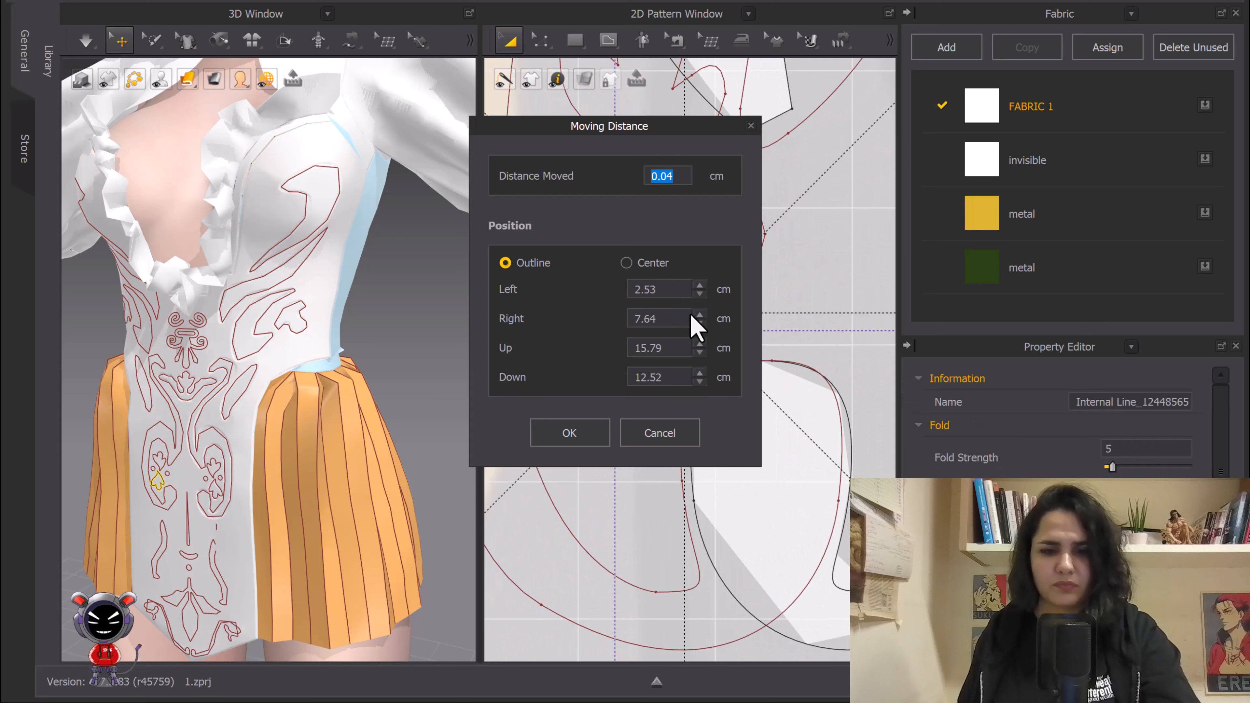
pyautogui.write('0.07')
pyautogui.click(595, 436)
pyautogui.rightClick(693, 326)
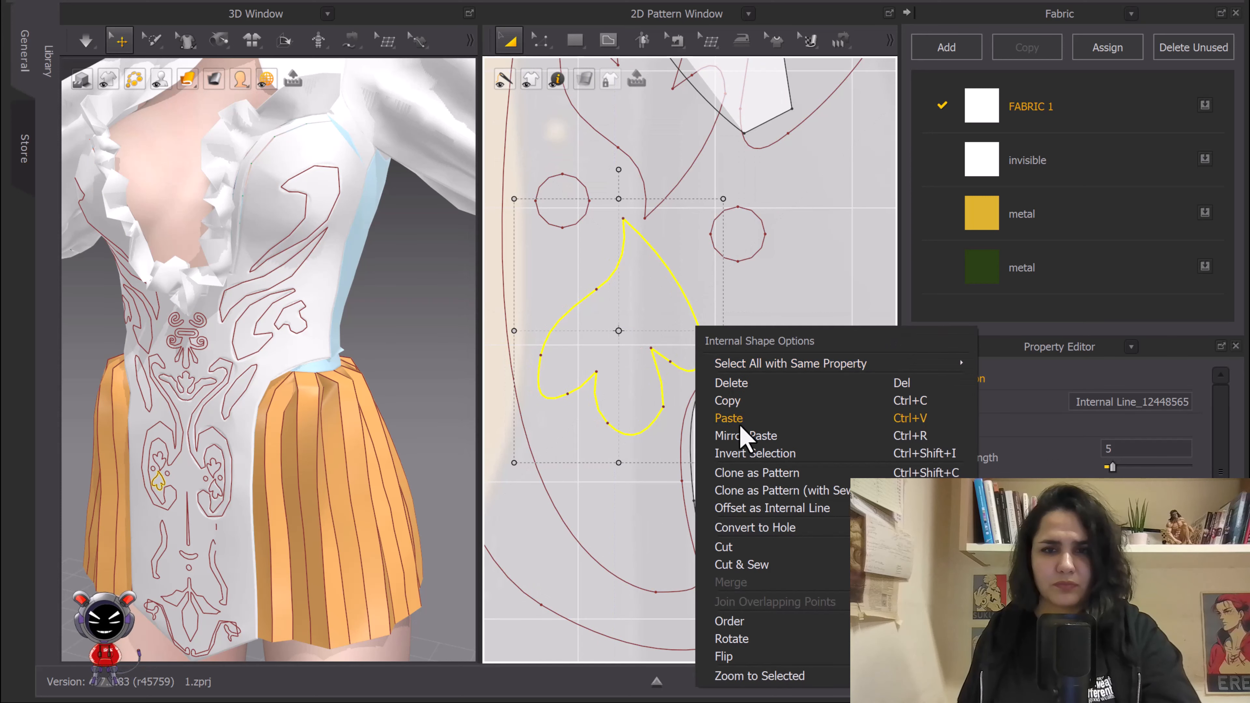
pyautogui.click(749, 561)
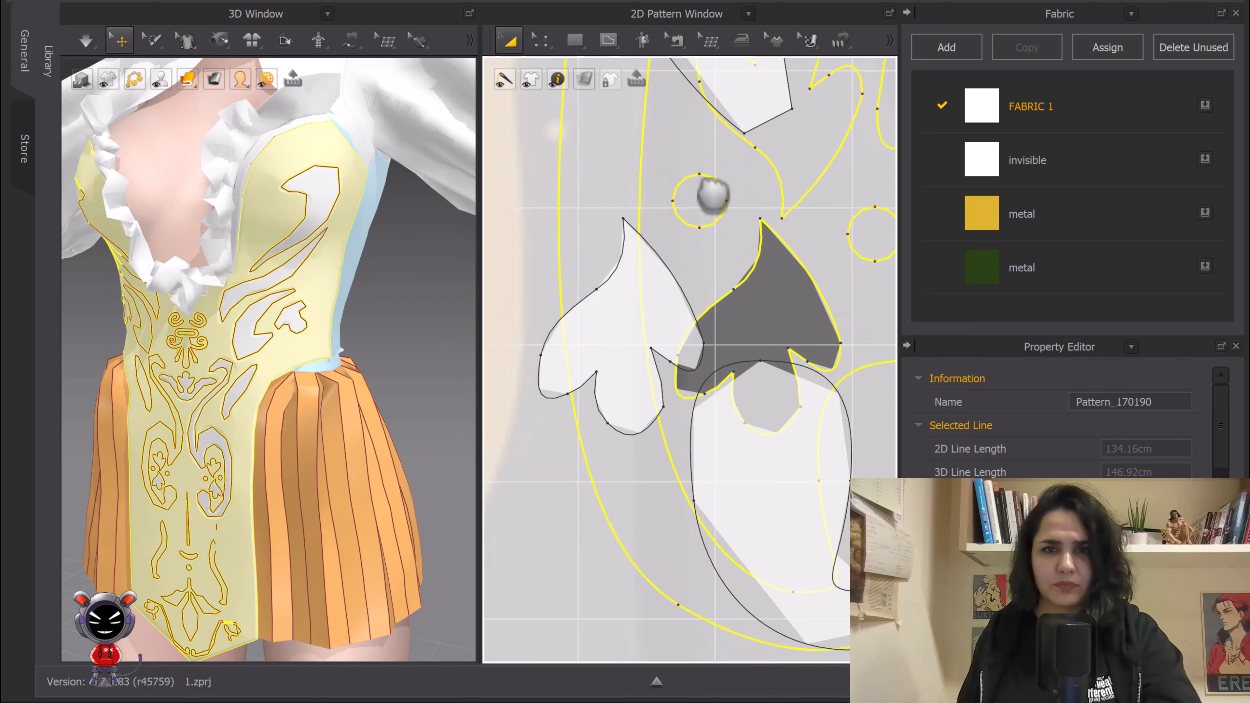
# Step: Cut & Sew the upper petal ornament inside the uncut scroll on the opposite half
pyautogui.moveTo(811, 163); pyautogui.dragTo(682, 279, button='middle')
pyautogui.click(703, 270)
pyautogui.rightClick(703, 270)
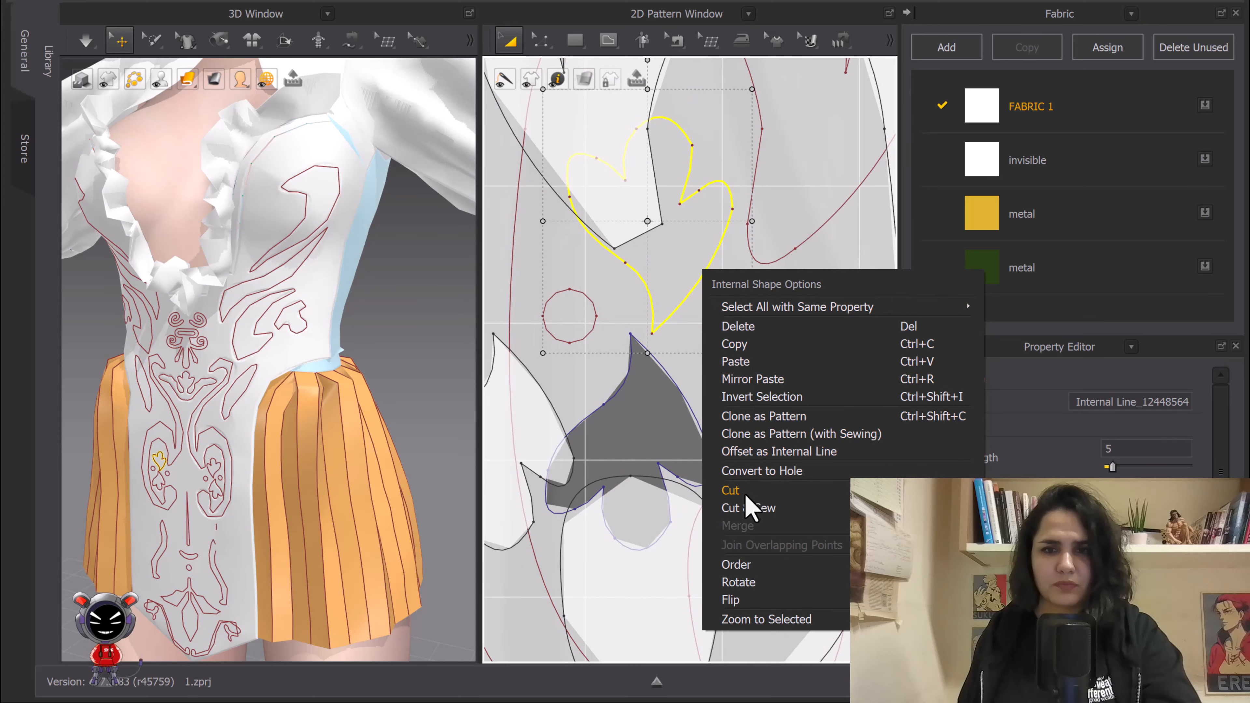
pyautogui.click(748, 507)
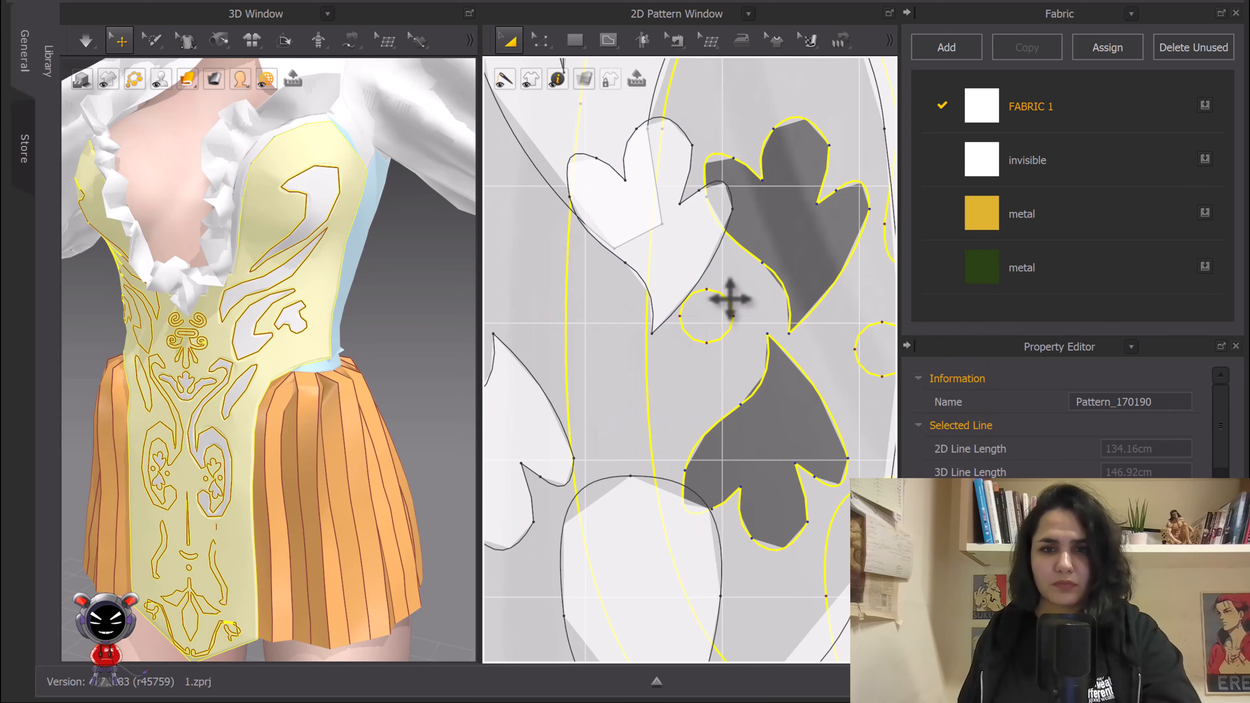
# Step: Cut & Sew the two small circles beside the petal ornaments on that same half
pyautogui.click(731, 298)
pyautogui.moveTo(742, 314); pyautogui.dragTo(603, 289, button='middle')
pyautogui.keyDown('shift'); pyautogui.click(732, 306); pyautogui.keyUp('shift')
pyautogui.rightClick(731, 307)
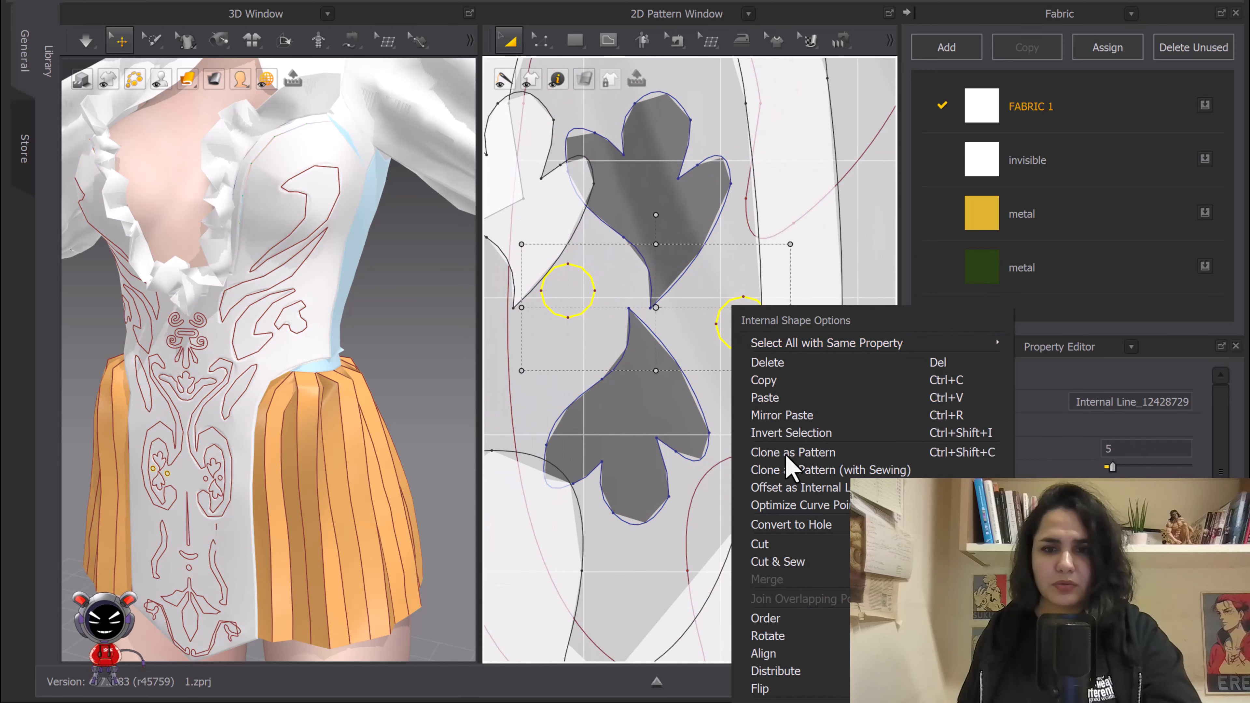
pyautogui.click(773, 561)
# Step: Cut & Sew the remaining large scroll that surrounds these cut petals and circles
pyautogui.scroll(-4, 693, 256)
pyautogui.moveTo(693, 256); pyautogui.dragTo(638, 274, button='middle')
pyautogui.scroll(1, 638, 273)
pyautogui.moveTo(767, 216); pyautogui.dragTo(600, 405, button='middle')
pyautogui.scroll(-2, 645, 326)
pyautogui.rightClick(657, 331)
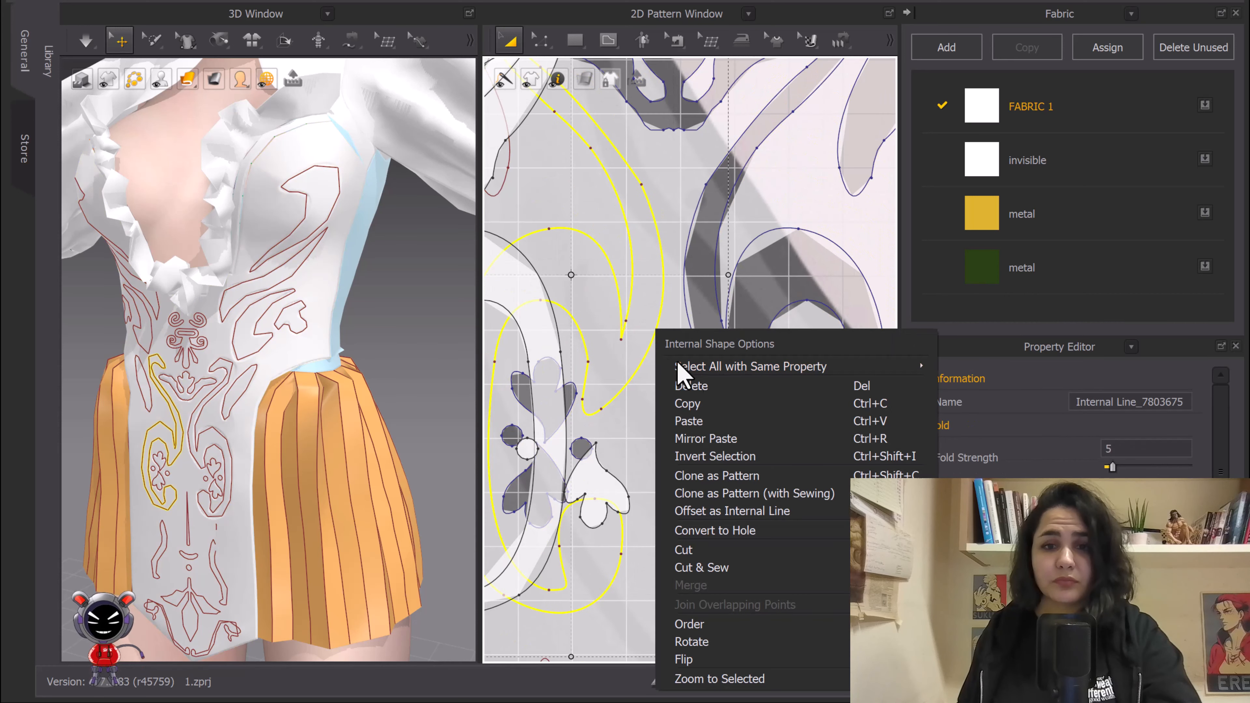
pyautogui.click(725, 568)
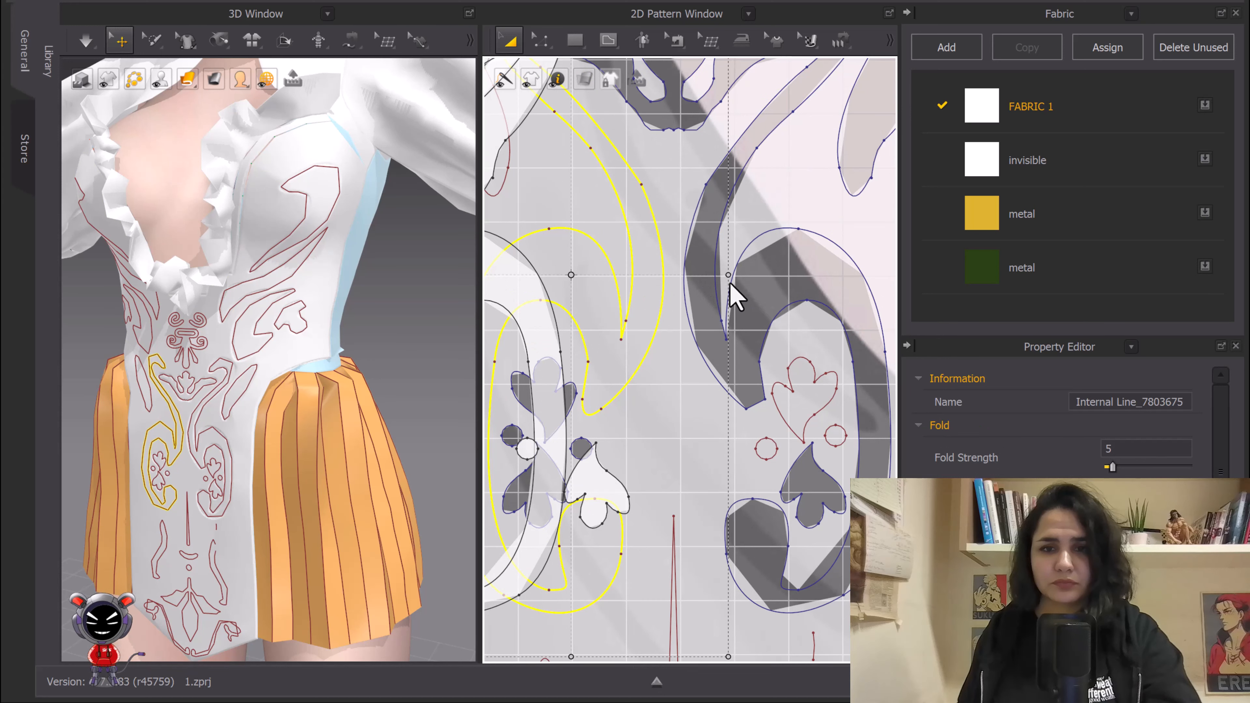
pyautogui.click(664, 281)
# Step: Cut & Sew the upper petal ornament and both small circles inside the large scroll as one selection
pyautogui.scroll(-6, 656, 280)
pyautogui.scroll(8, 693, 320)
pyautogui.click(709, 316)
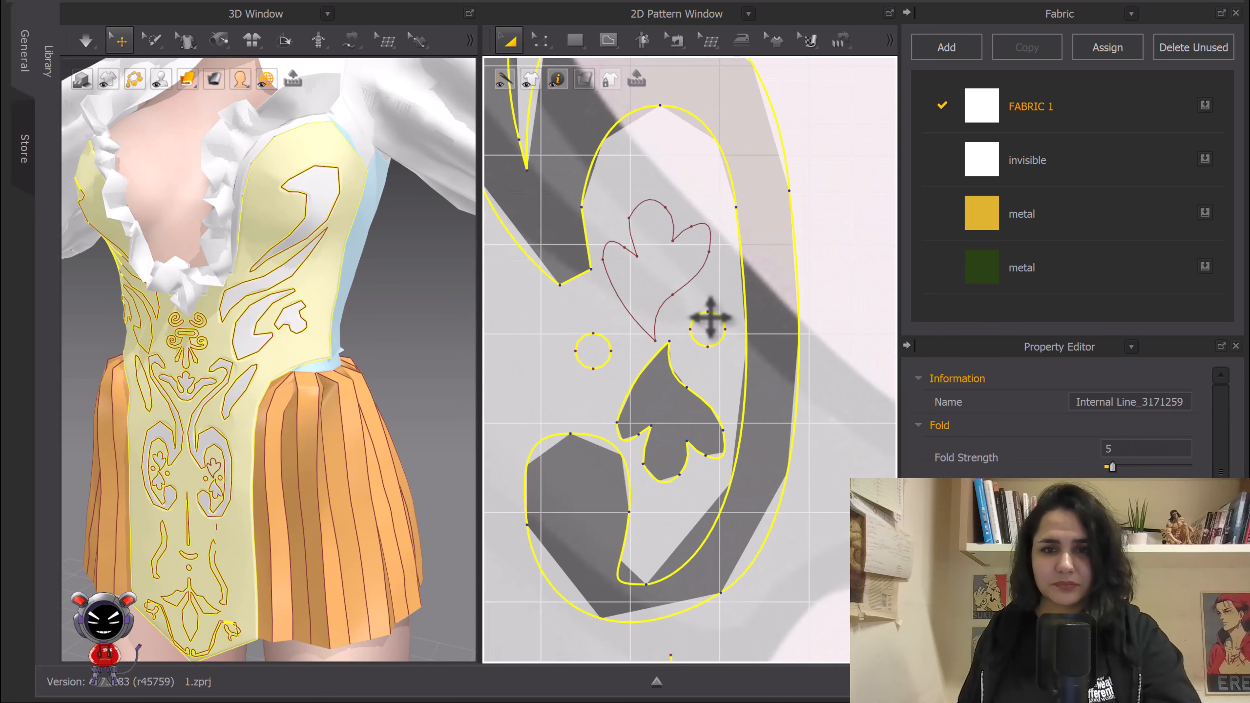
pyautogui.click(774, 233)
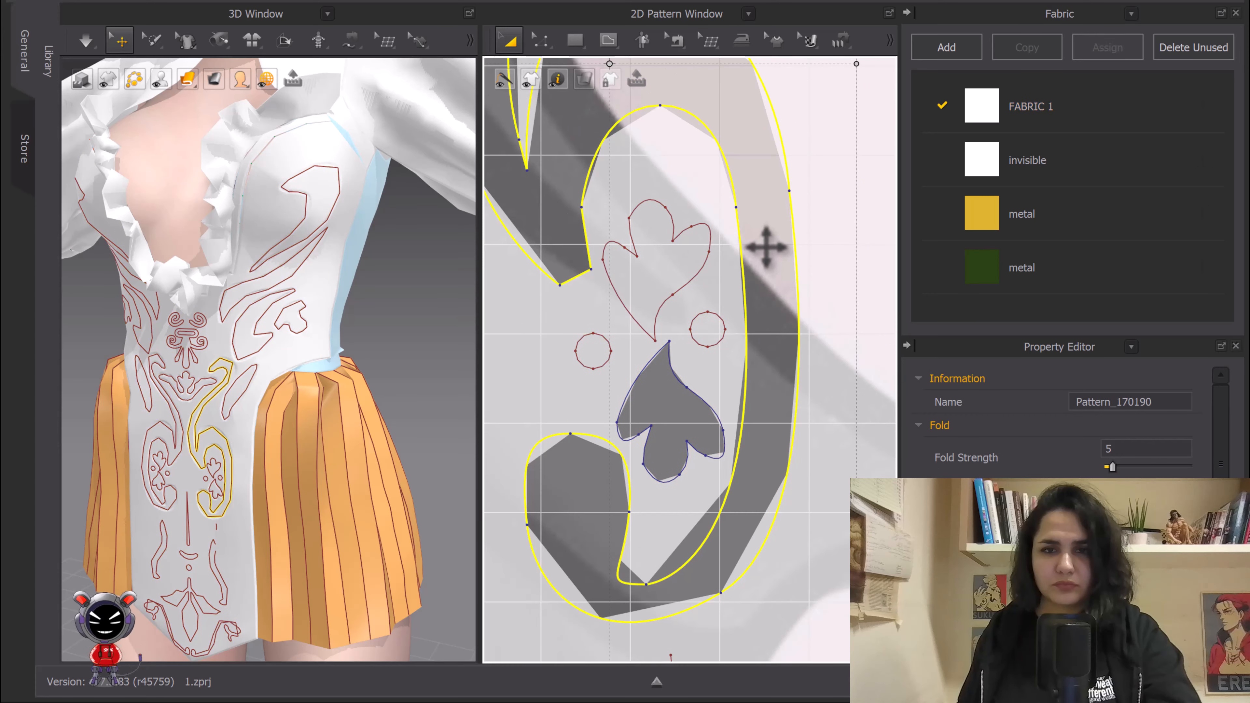
pyautogui.scroll(-8, 766, 247)
pyautogui.press('Escape')
pyautogui.scroll(10, 627, 209)
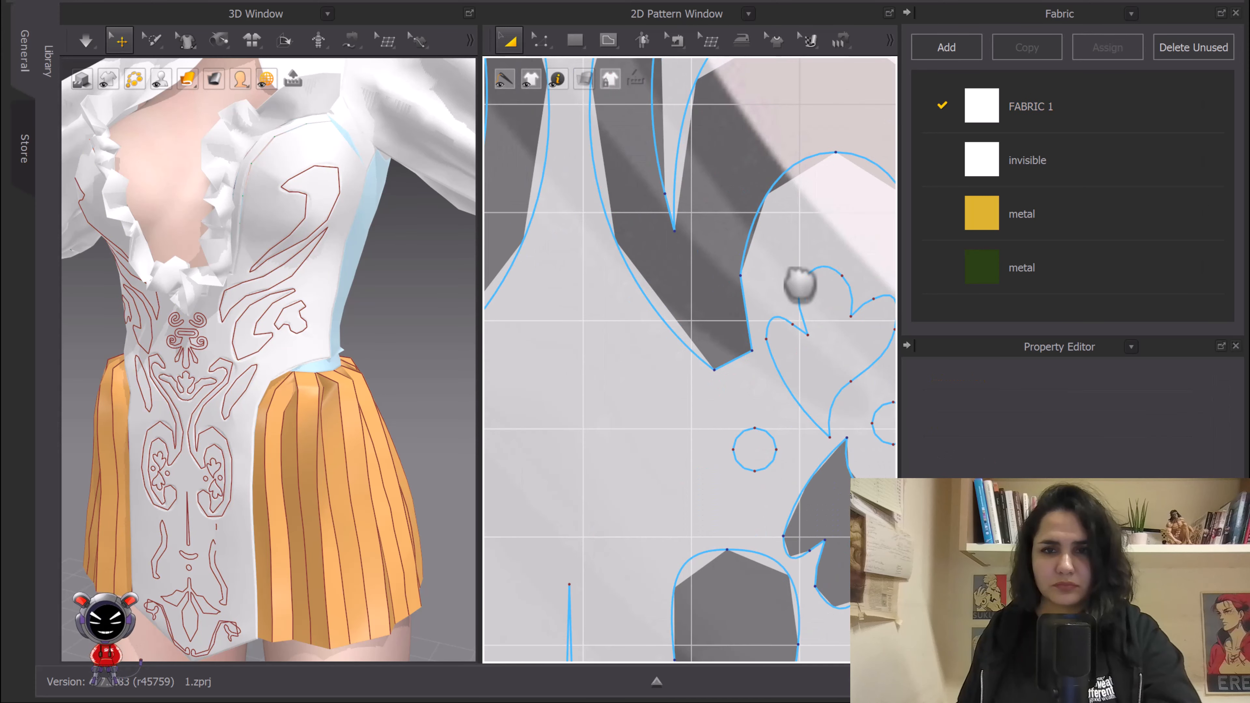
pyautogui.click(691, 203)
pyautogui.keyDown('shift'); pyautogui.click(716, 263); pyautogui.keyUp('shift')
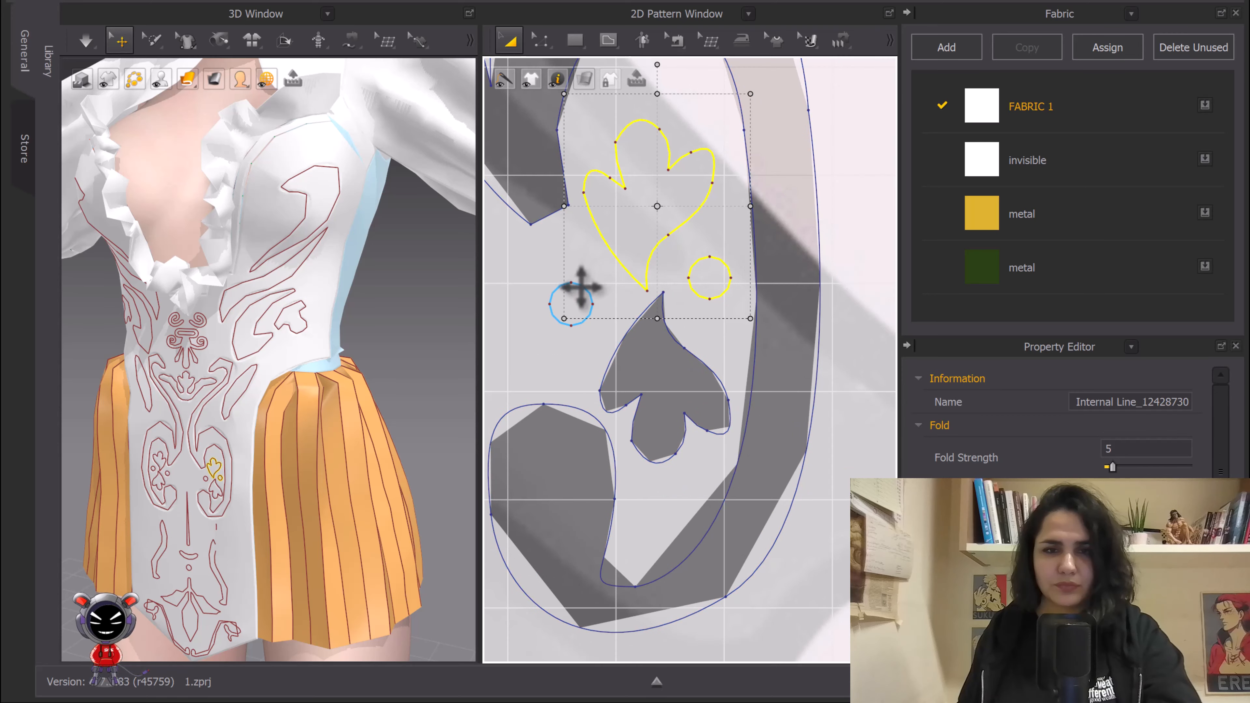
pyautogui.rightClick(582, 288)
pyautogui.click(692, 541)
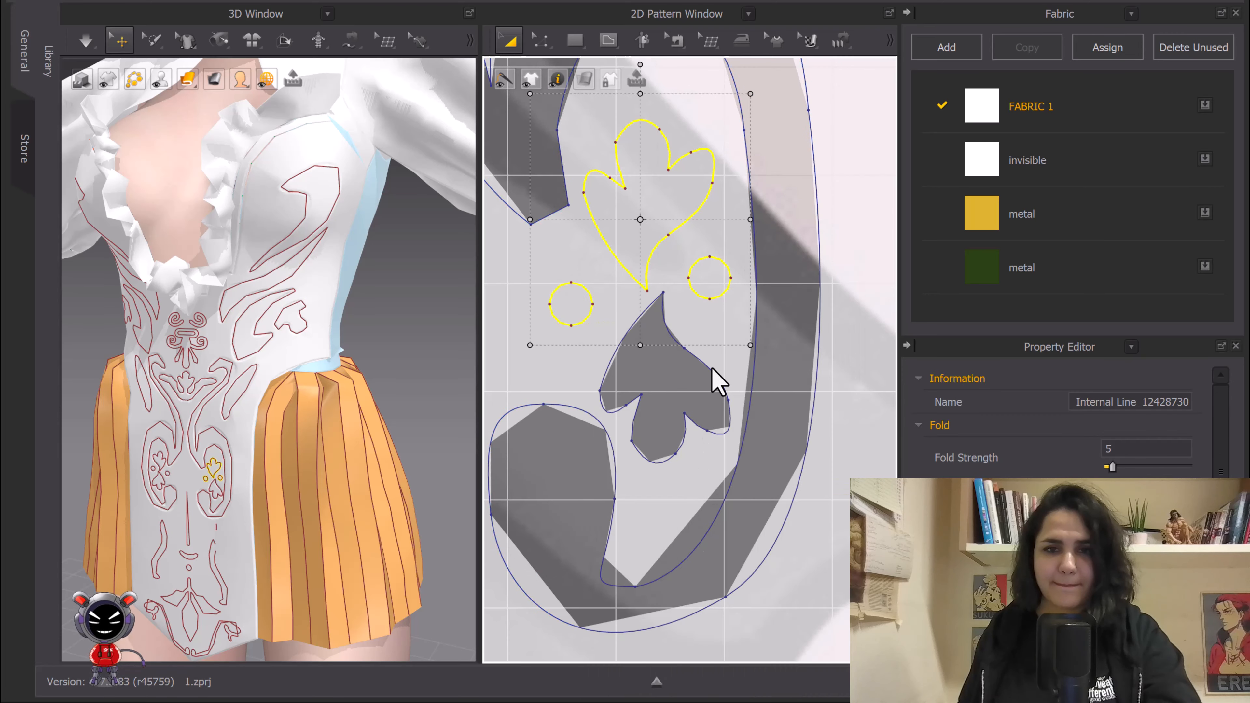
# Step: Move the detached short line segment into the gap on the inner edge of the wavy ornament beside the centre spike
pyautogui.scroll(-7, 718, 367)
pyautogui.moveTo(716, 393); pyautogui.dragTo(708, 189, button='middle')
pyautogui.scroll(-4, 737, 344)
pyautogui.scroll(6, 704, 280)
pyautogui.moveTo(705, 281); pyautogui.dragTo(767, 341, button='middle')
pyautogui.scroll(-1, 769, 342)
pyautogui.scroll(3, 773, 254)
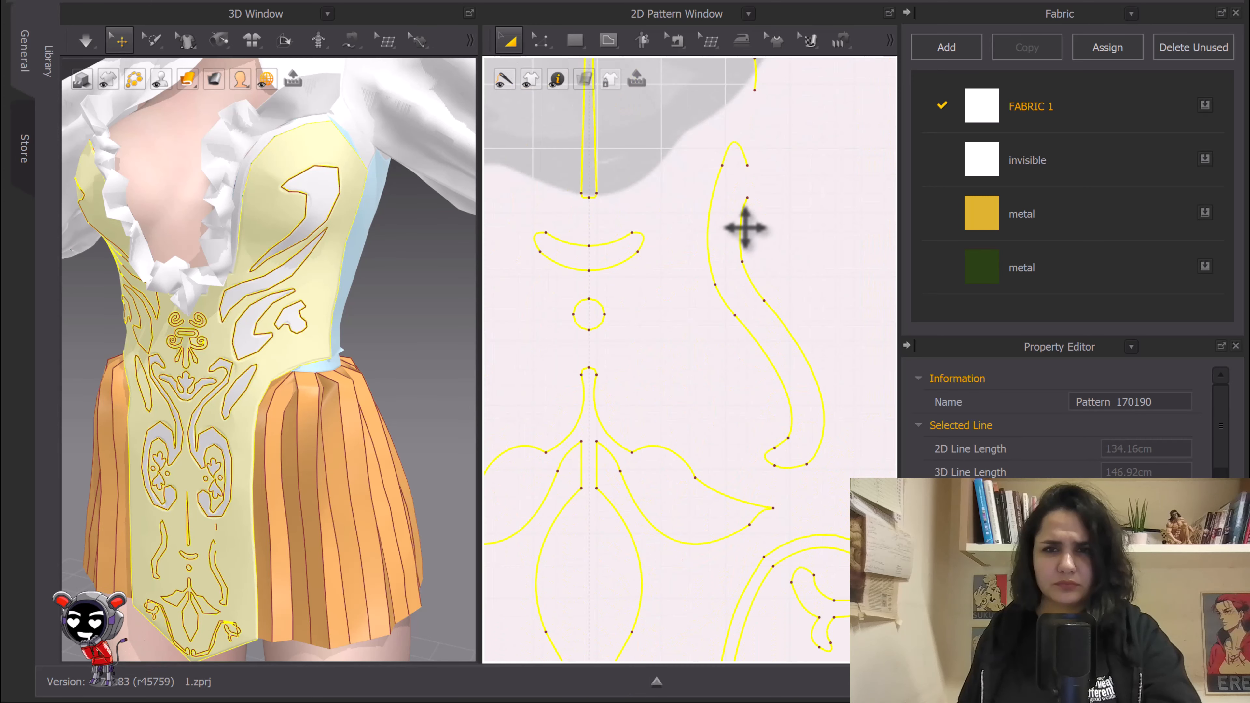
pyautogui.moveTo(760, 173); pyautogui.dragTo(753, 297, button='middle')
pyautogui.scroll(4, 749, 193)
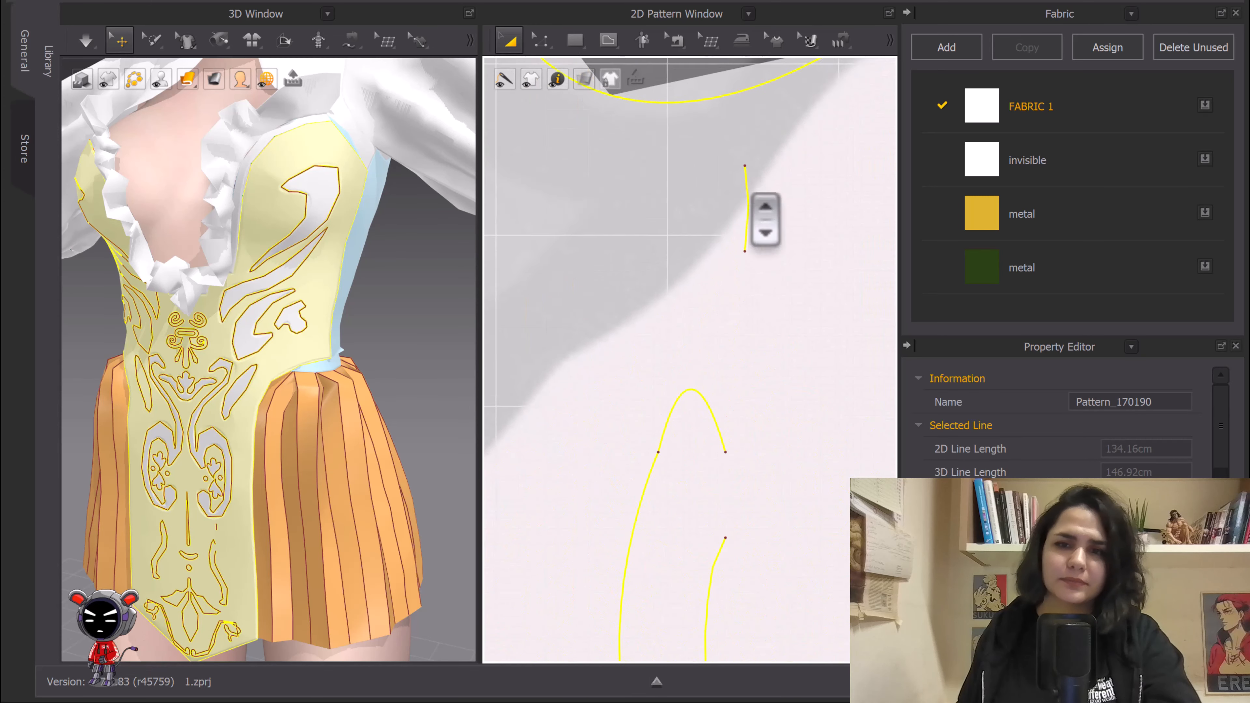
pyautogui.moveTo(746, 194); pyautogui.dragTo(737, 139, button='middle')
pyautogui.moveTo(740, 144); pyautogui.dragTo(739, 405)
pyautogui.hotkey('ctrl', 'z')
pyautogui.scroll(-2, 756, 320)
pyautogui.press('z')
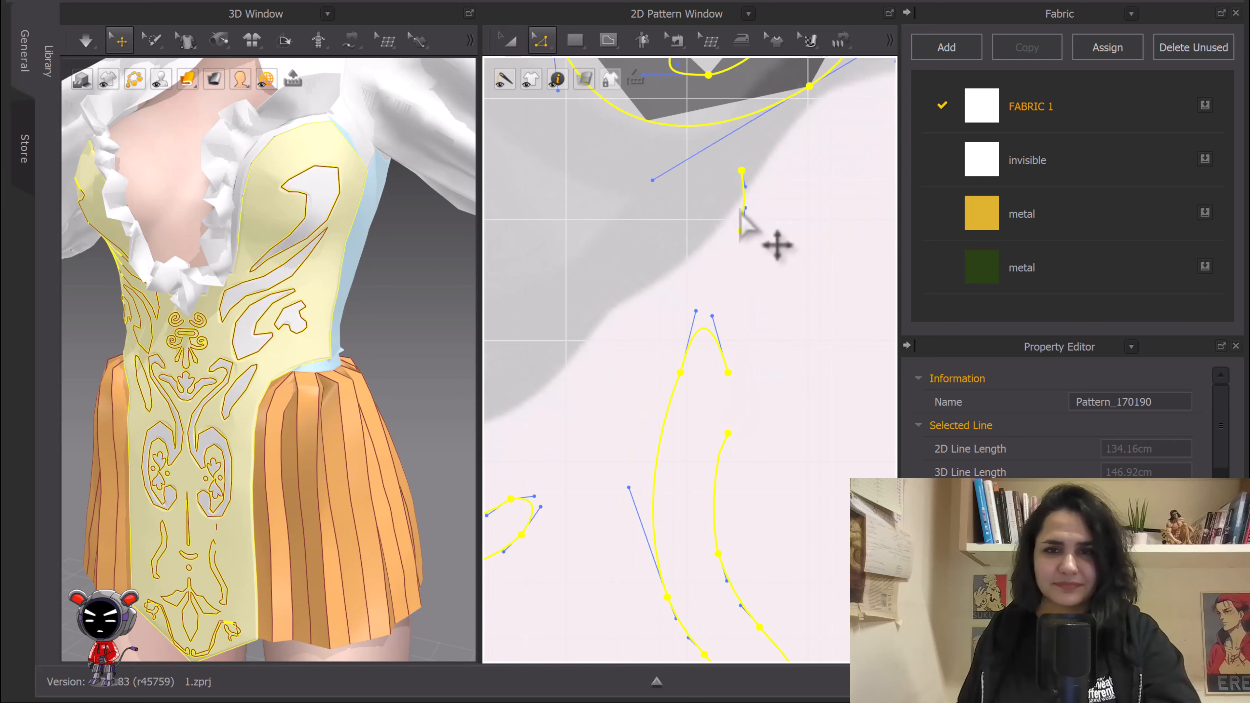
pyautogui.moveTo(740, 198); pyautogui.dragTo(732, 409)
# Step: Align the short segment's ends with the open end points of the wavy outline
pyautogui.scroll(4, 733, 409)
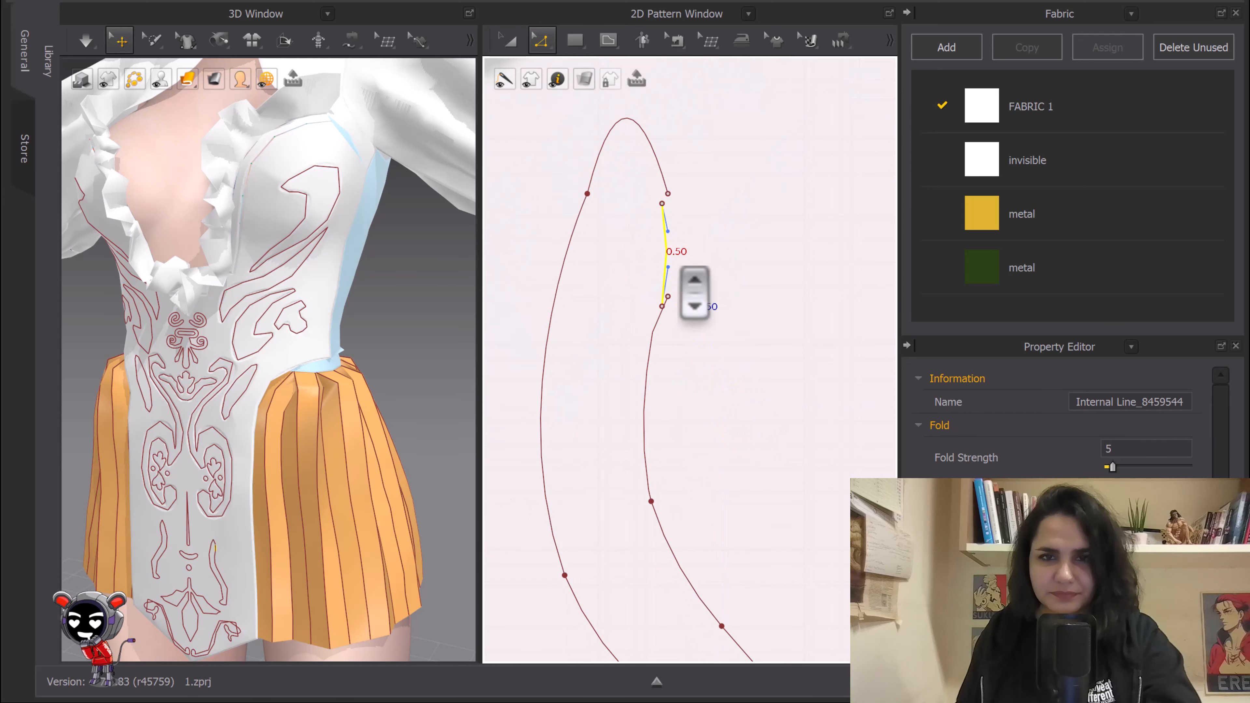
pyautogui.moveTo(703, 279)
pyautogui.mouseDown()
pyautogui.moveTo(659, 270)
pyautogui.moveTo(712, 277)
pyautogui.moveTo(677, 253)
pyautogui.mouseUp()
pyautogui.moveTo(647, 177)
pyautogui.mouseDown()
pyautogui.moveTo(684, 207)
pyautogui.moveTo(680, 196)
pyautogui.mouseUp()
pyautogui.click(680, 195)
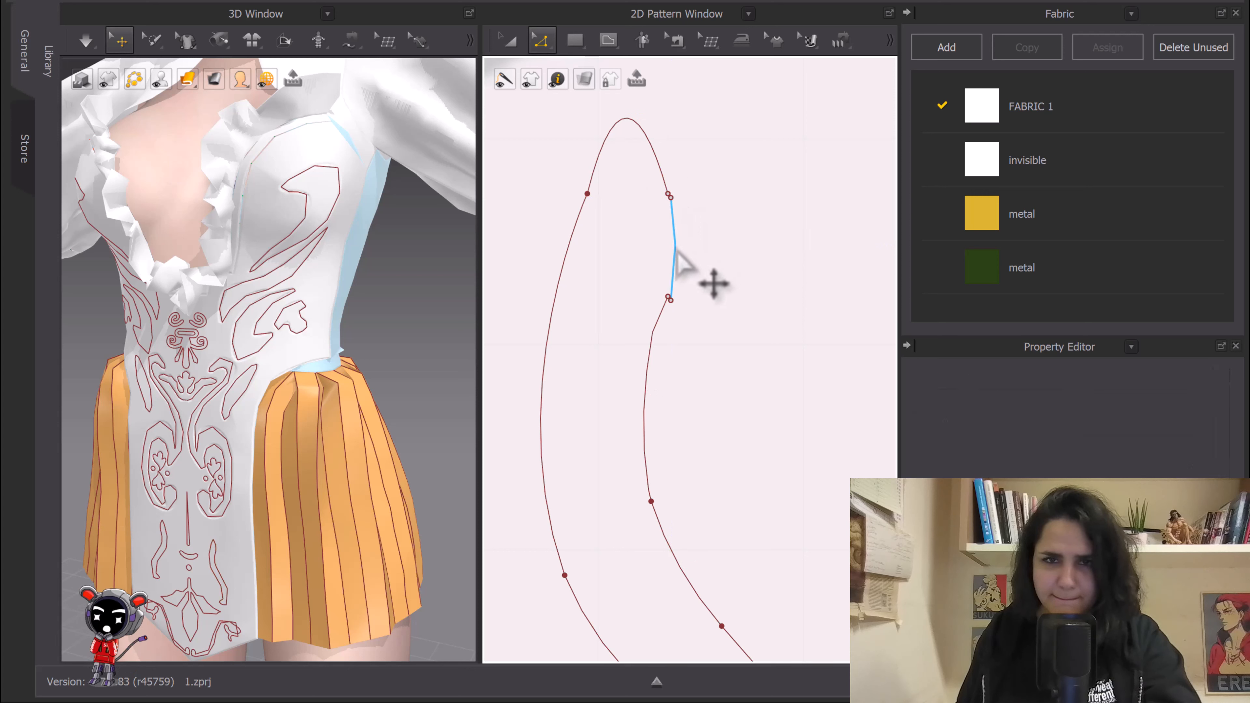
# Step: Join the points at both ends of the short segment with the wavy outline so that it closes
pyautogui.moveTo(677, 250); pyautogui.dragTo(685, 309)
pyautogui.rightClick(669, 298)
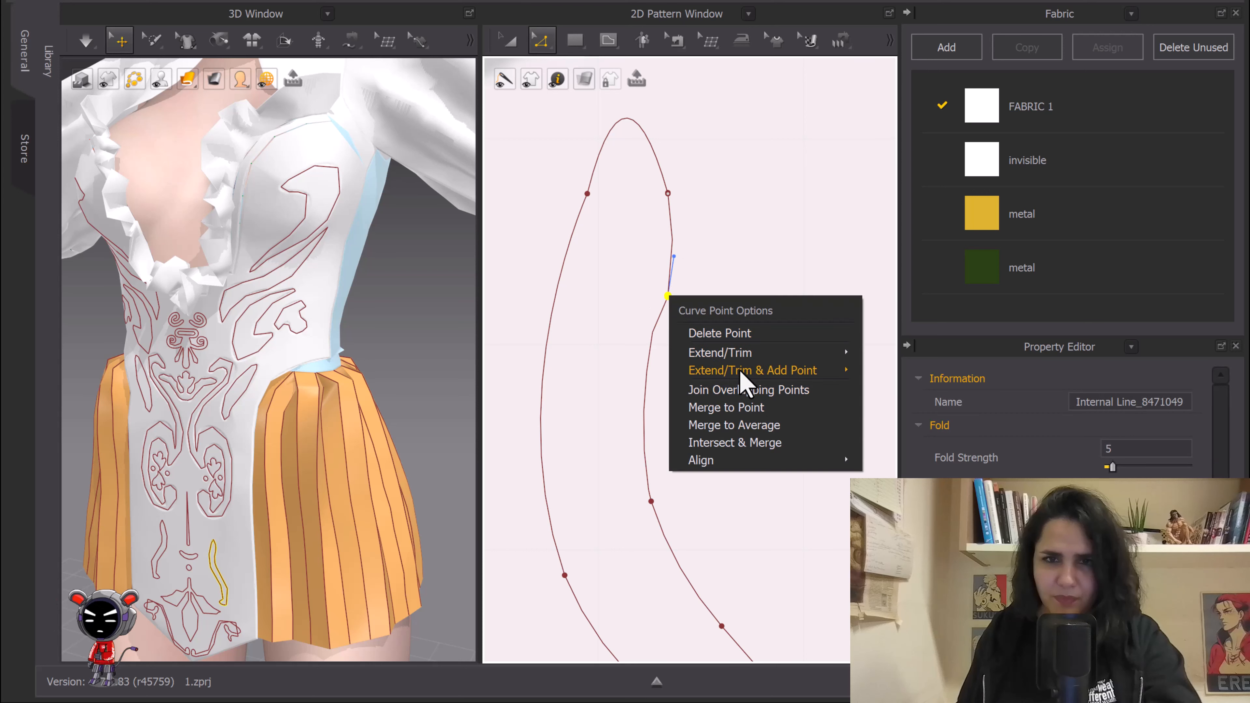
pyautogui.click(739, 387)
pyautogui.moveTo(647, 176); pyautogui.dragTo(691, 216)
pyautogui.rightClick(671, 194)
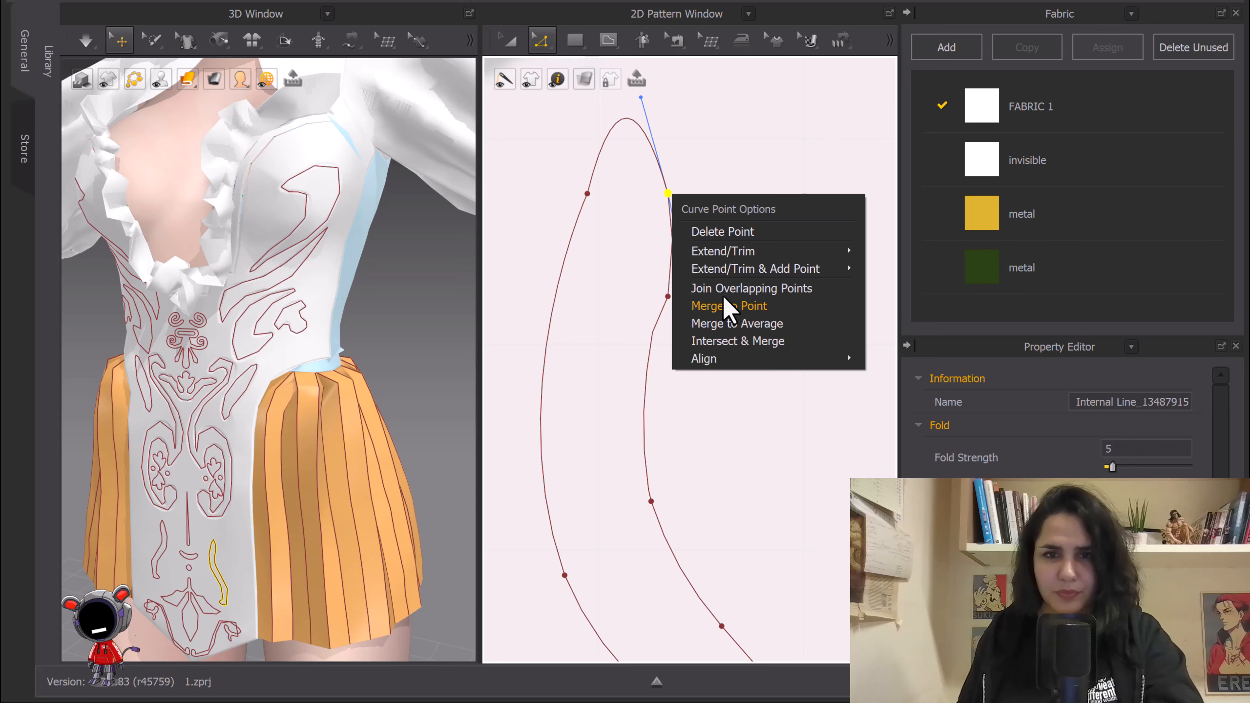
pyautogui.click(728, 305)
pyautogui.scroll(-3, 725, 325)
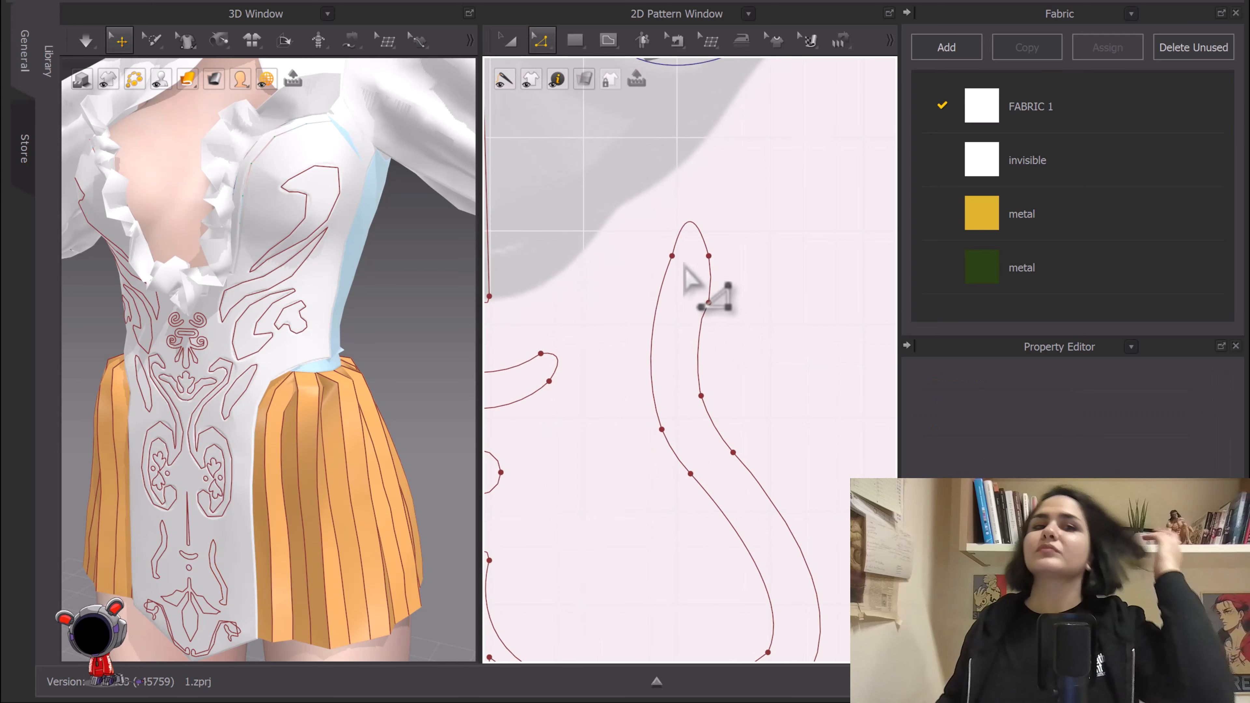
# Step: Move the matching wavy ornament on the opposite half down so it is level with the repaired one
pyautogui.scroll(-4, 665, 270)
pyautogui.moveTo(592, 321); pyautogui.dragTo(786, 274, button='middle')
pyautogui.scroll(2, 677, 242)
pyautogui.moveTo(667, 262); pyautogui.dragTo(649, 218, button='middle')
pyautogui.scroll(5, 650, 305)
pyautogui.scroll(-6, 697, 373)
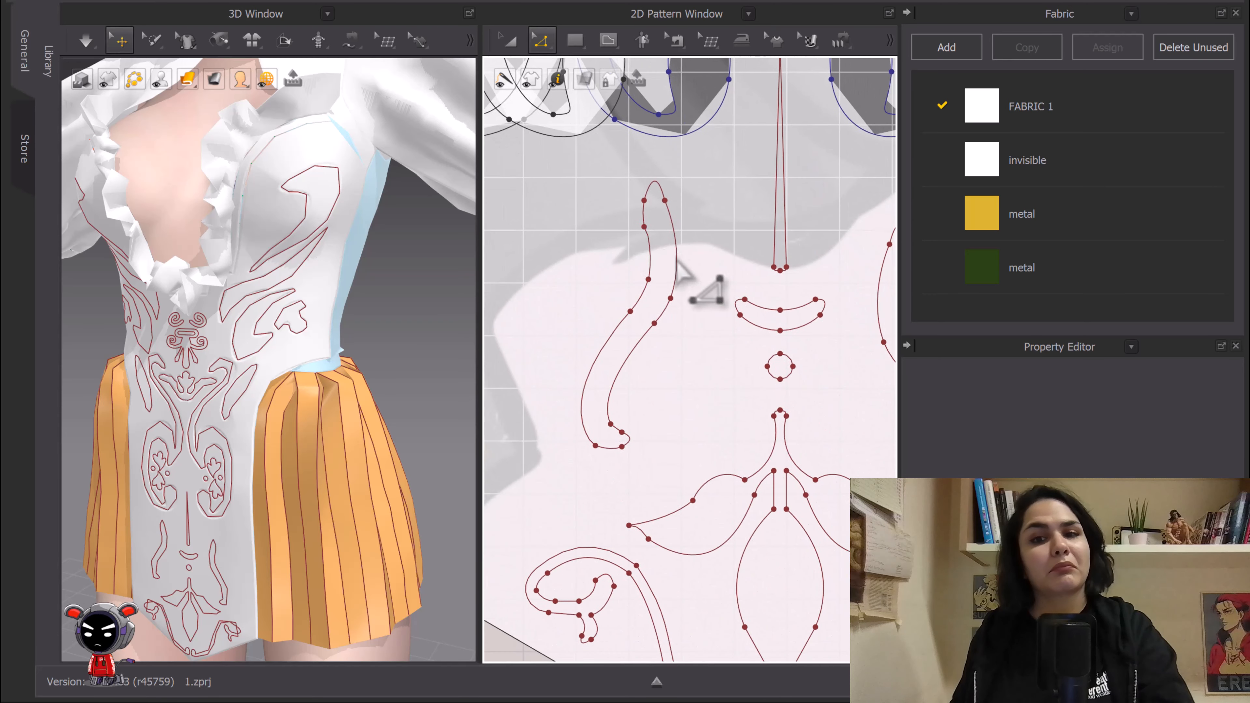
pyautogui.scroll(-3, 654, 268)
pyautogui.scroll(2, 693, 305)
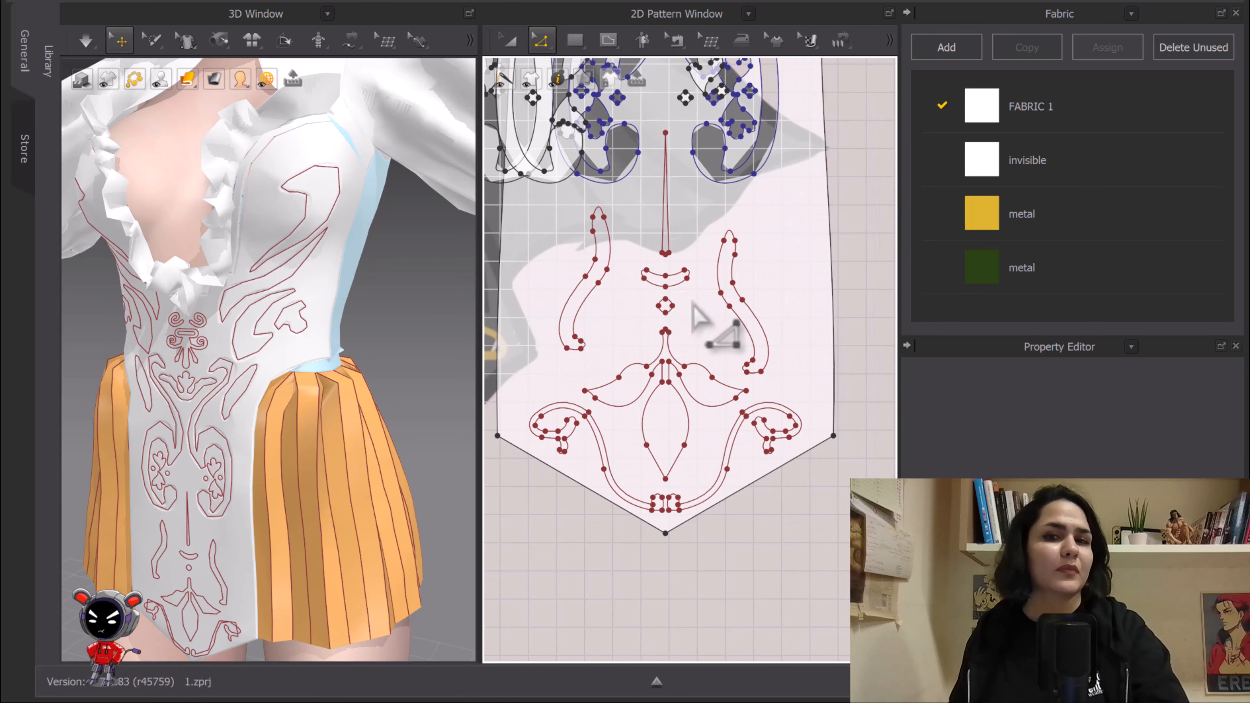
pyautogui.press('a')
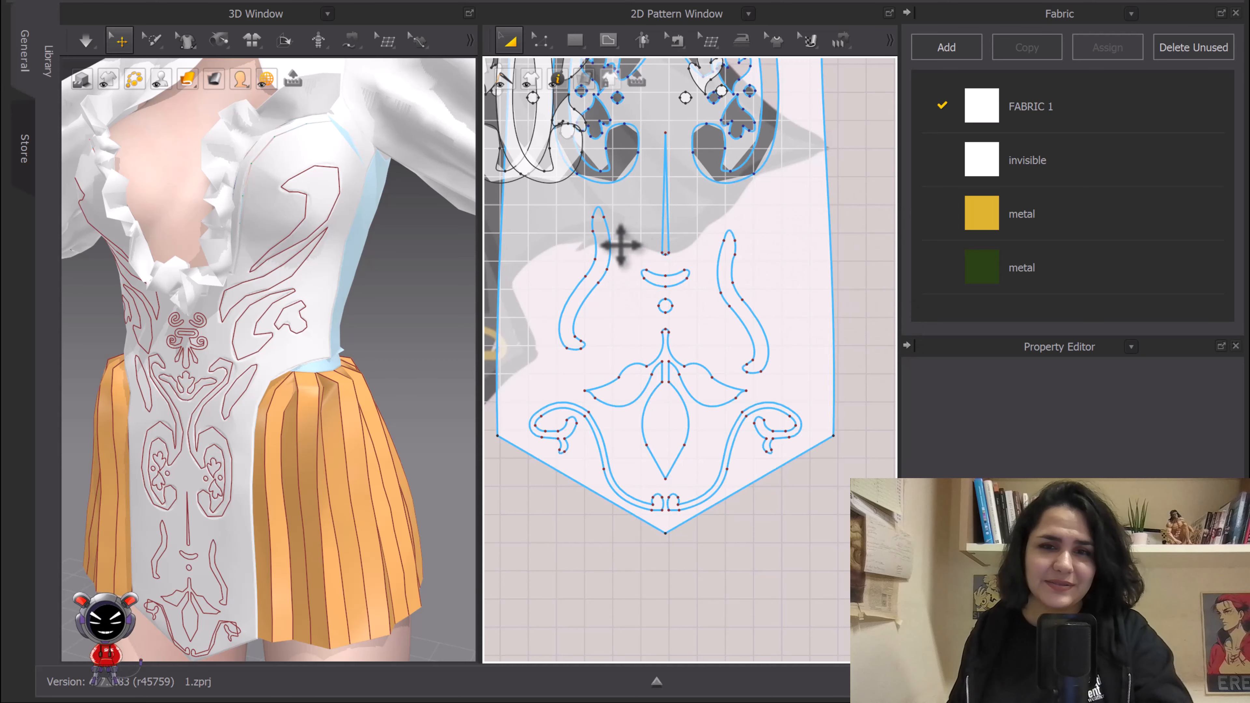
pyautogui.moveTo(613, 242); pyautogui.dragTo(639, 271)
# Step: Cut & Sew both wavy ornaments on either side of the centre line
pyautogui.keyDown('shift'); pyautogui.click(734, 285); pyautogui.keyUp('shift')
pyautogui.rightClick(734, 285)
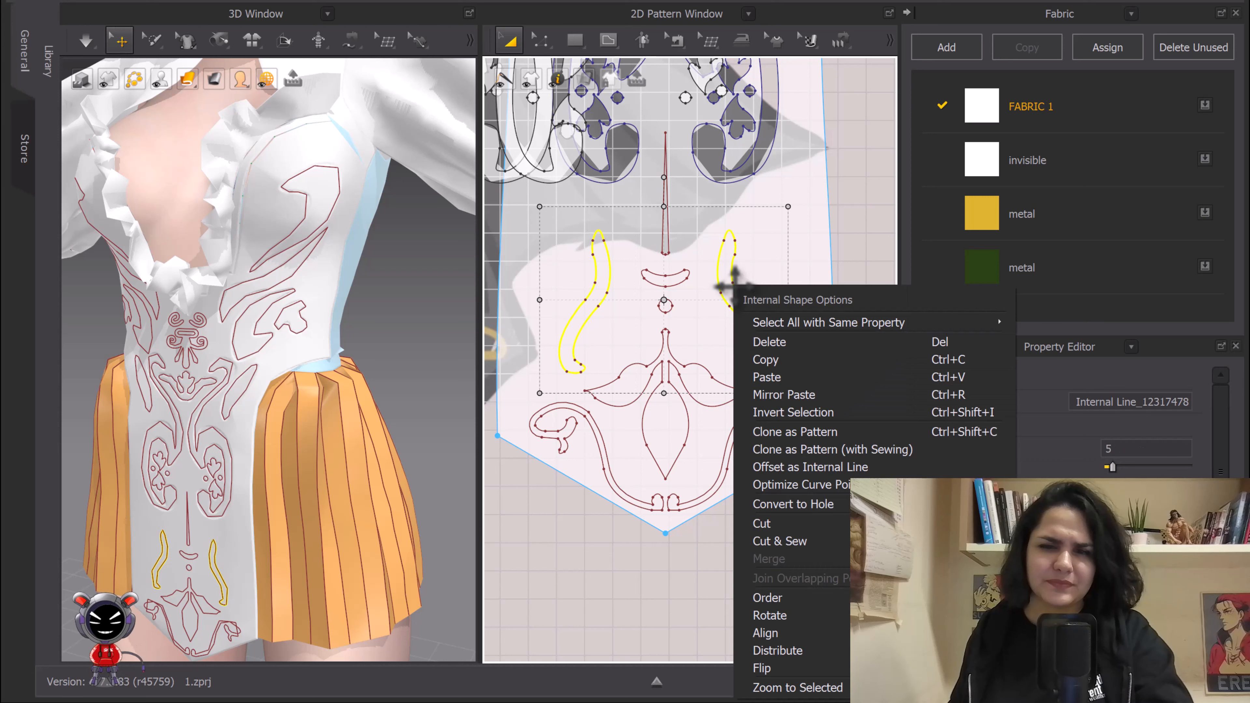
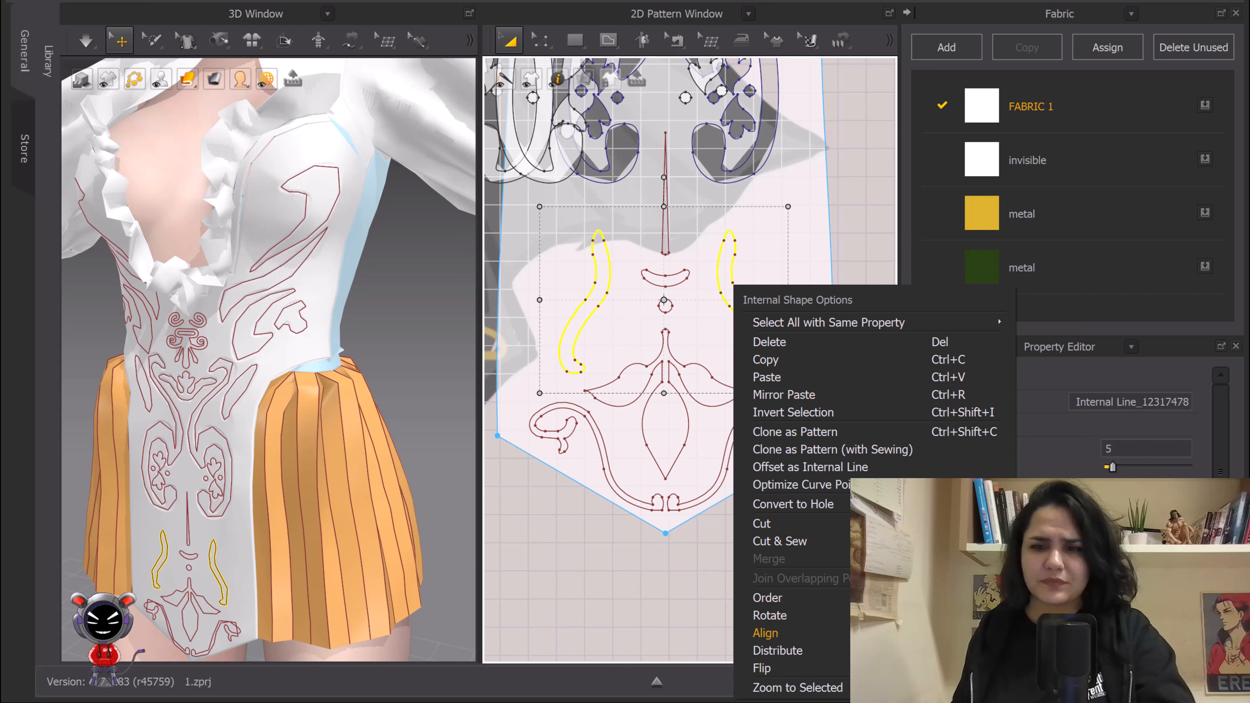
pyautogui.press('Escape')
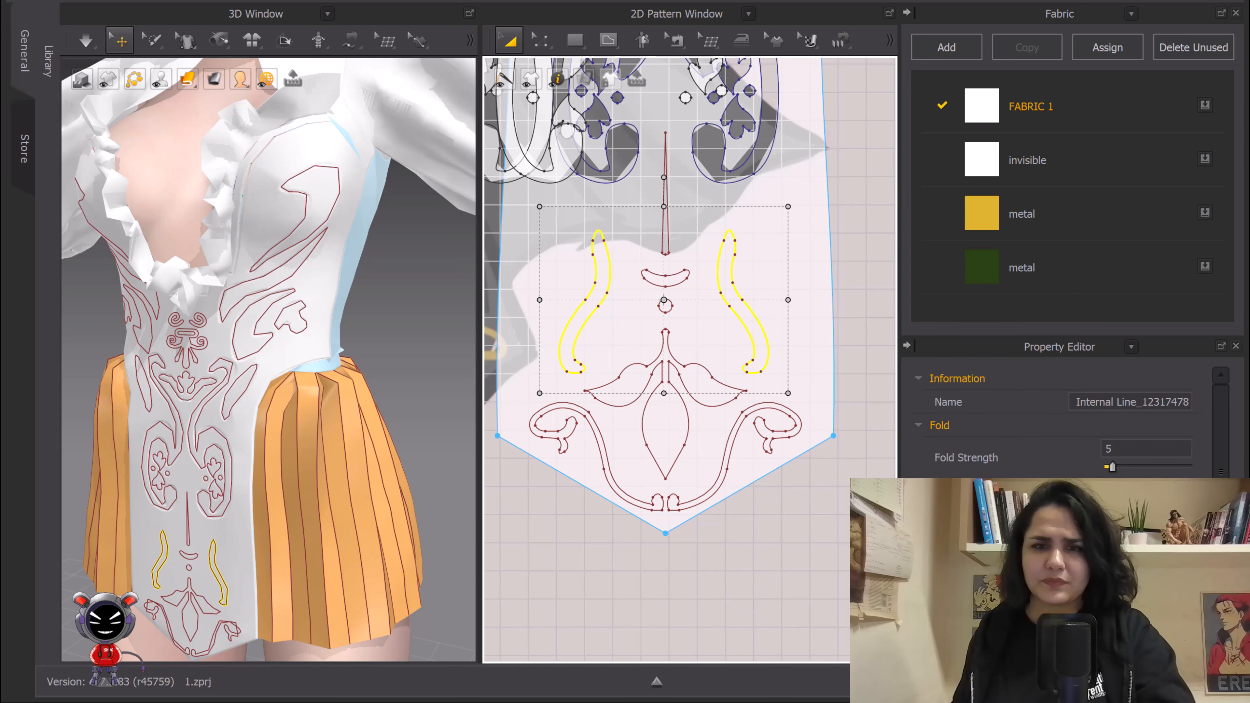
pyautogui.click(852, 260)
pyautogui.click(734, 287)
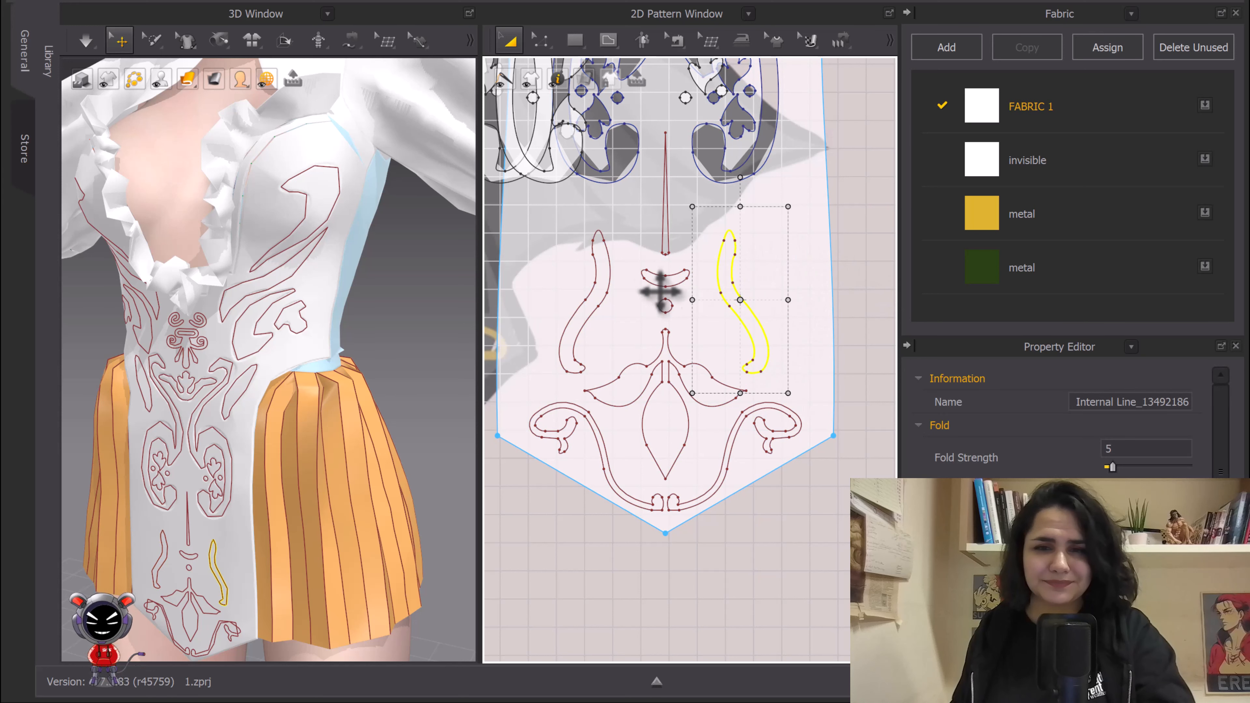
pyautogui.keyDown('shift'); pyautogui.click(605, 280); pyautogui.keyUp('shift')
pyautogui.rightClick(606, 279)
pyautogui.click(672, 536)
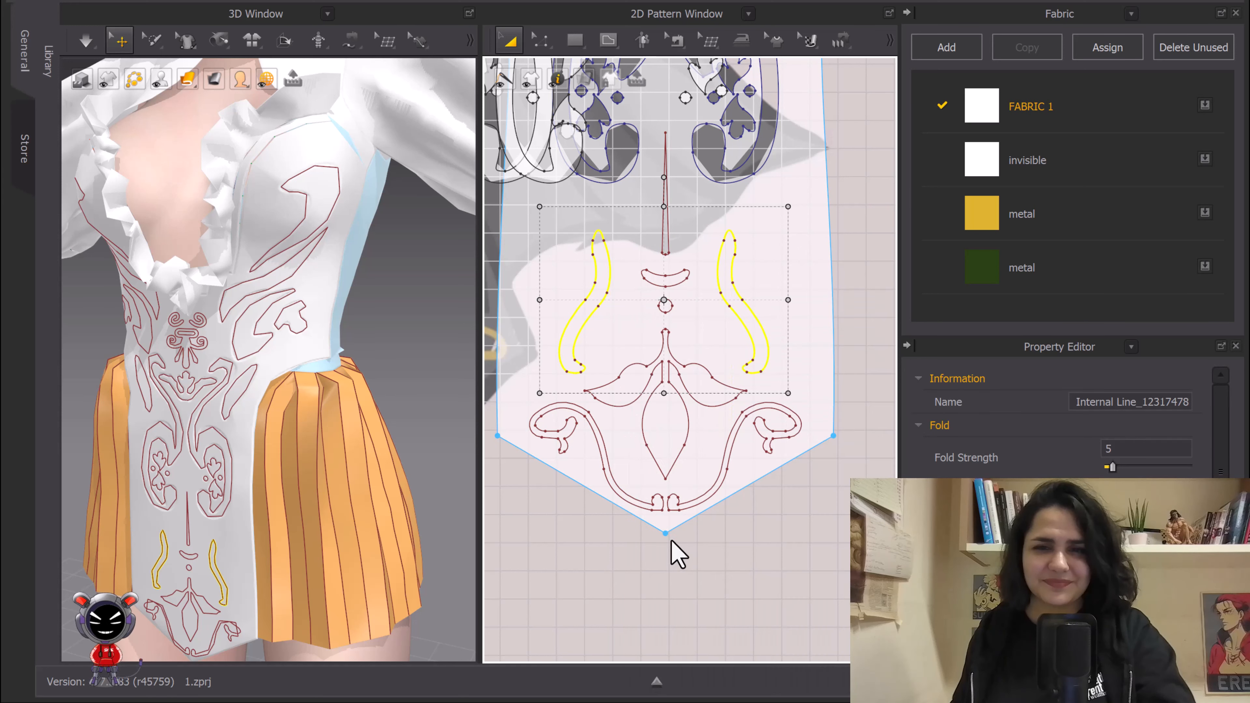
# Step: Cut & Sew the long narrow spike on the centre line
pyautogui.scroll(5, 698, 236)
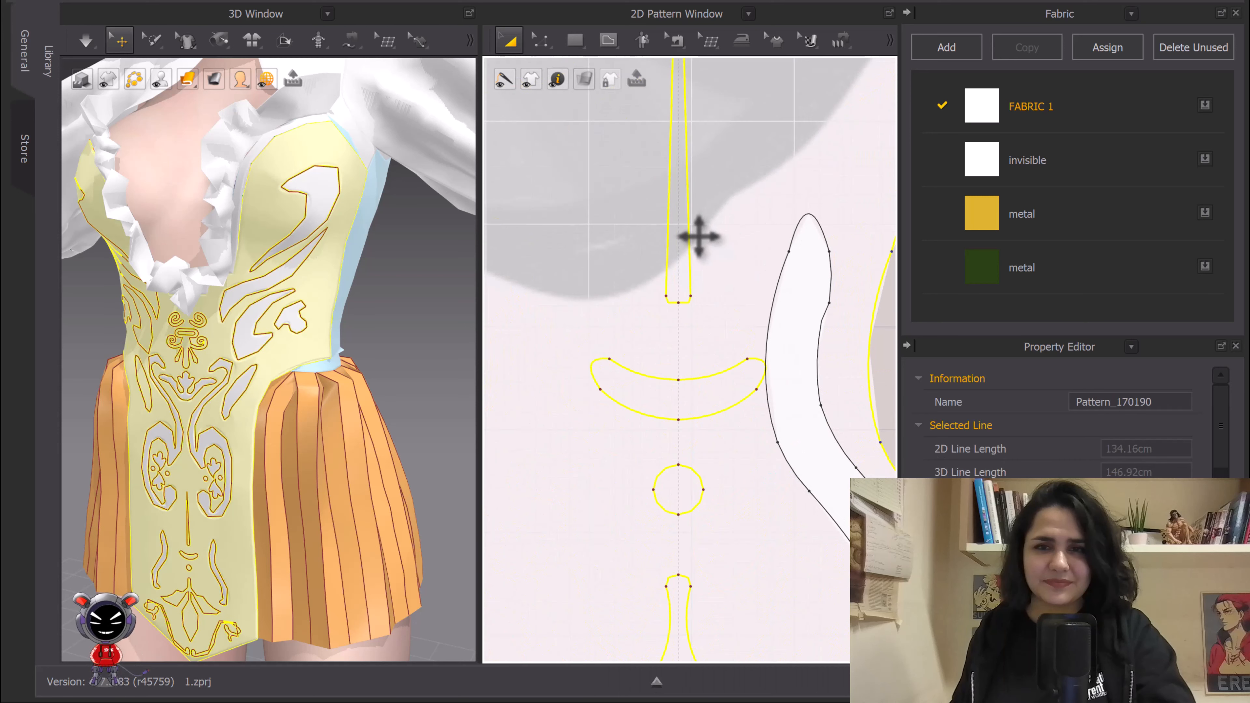
pyautogui.click(691, 237)
pyautogui.rightClick(692, 240)
pyautogui.click(656, 477)
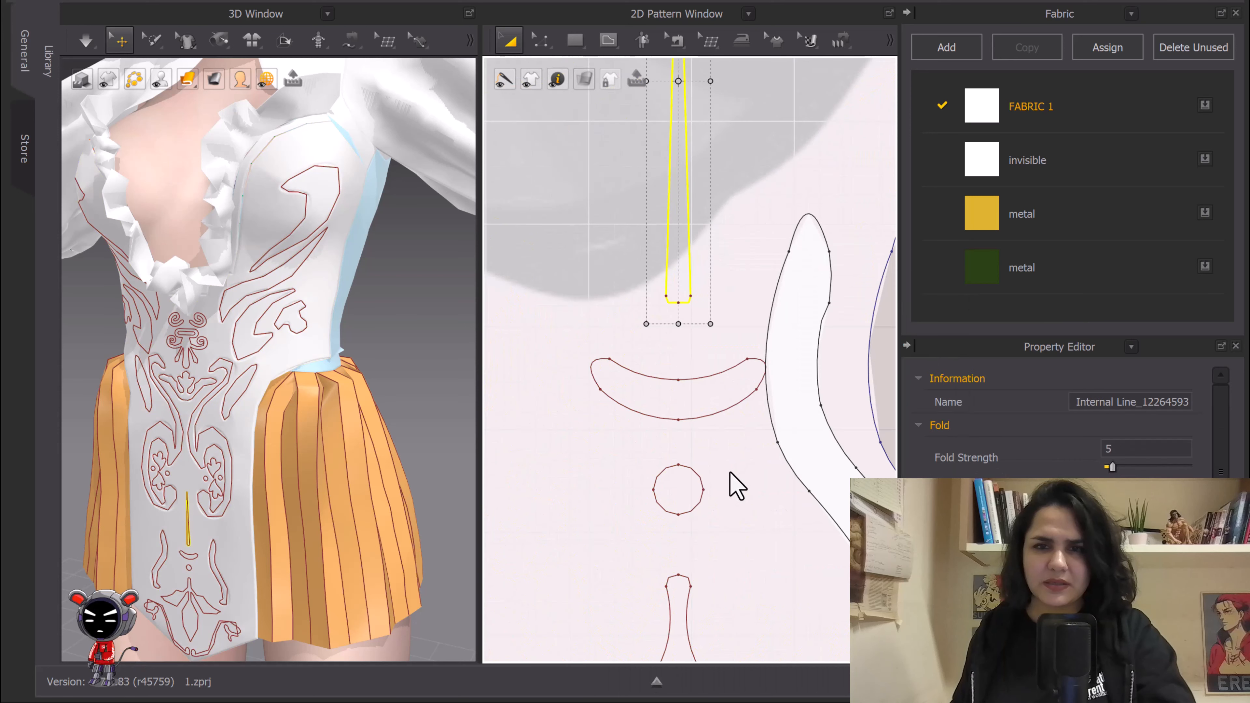
# Step: Cut & Sew the crescent, the small circle and the leaf ornament below the spike as one selection
pyautogui.scroll(-3, 767, 411)
pyautogui.moveTo(767, 411); pyautogui.dragTo(755, 260, button='middle')
pyautogui.scroll(4, 675, 358)
pyautogui.click(718, 264)
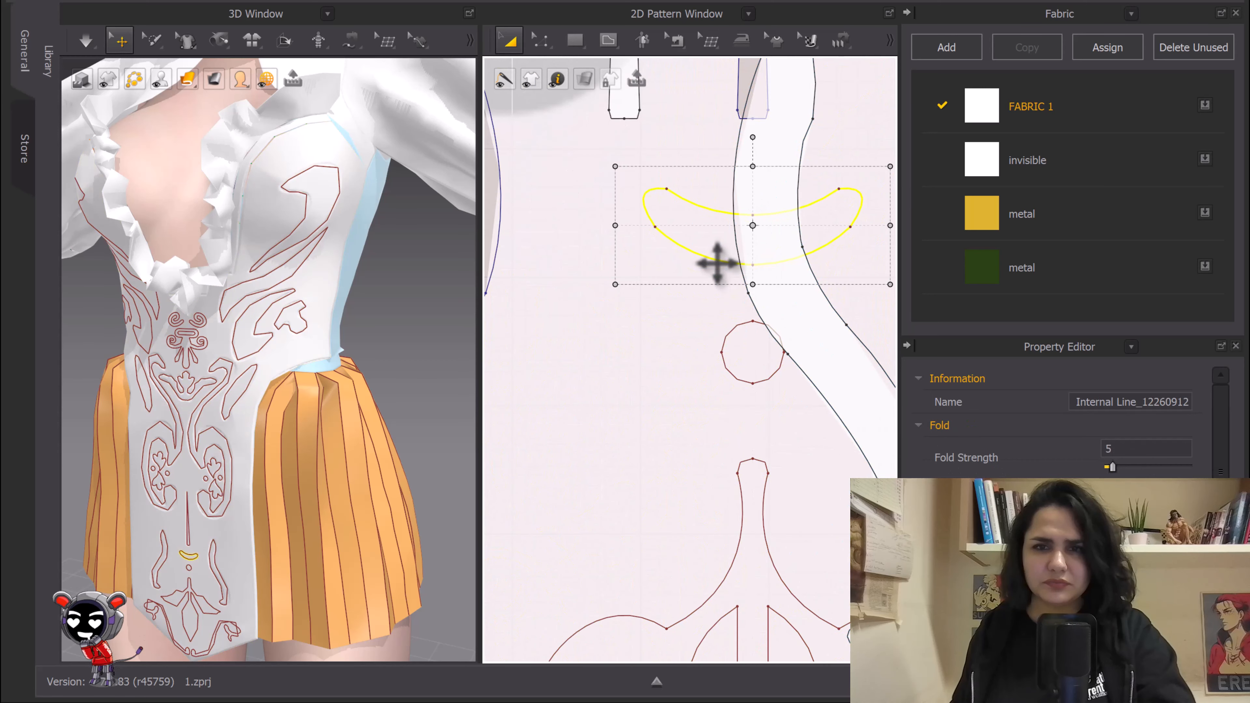
pyautogui.keyDown('shift'); pyautogui.click(728, 362); pyautogui.keyUp('shift')
pyautogui.keyDown('shift'); pyautogui.click(760, 496); pyautogui.keyUp('shift')
pyautogui.moveTo(760, 496); pyautogui.dragTo(711, 291, button='middle')
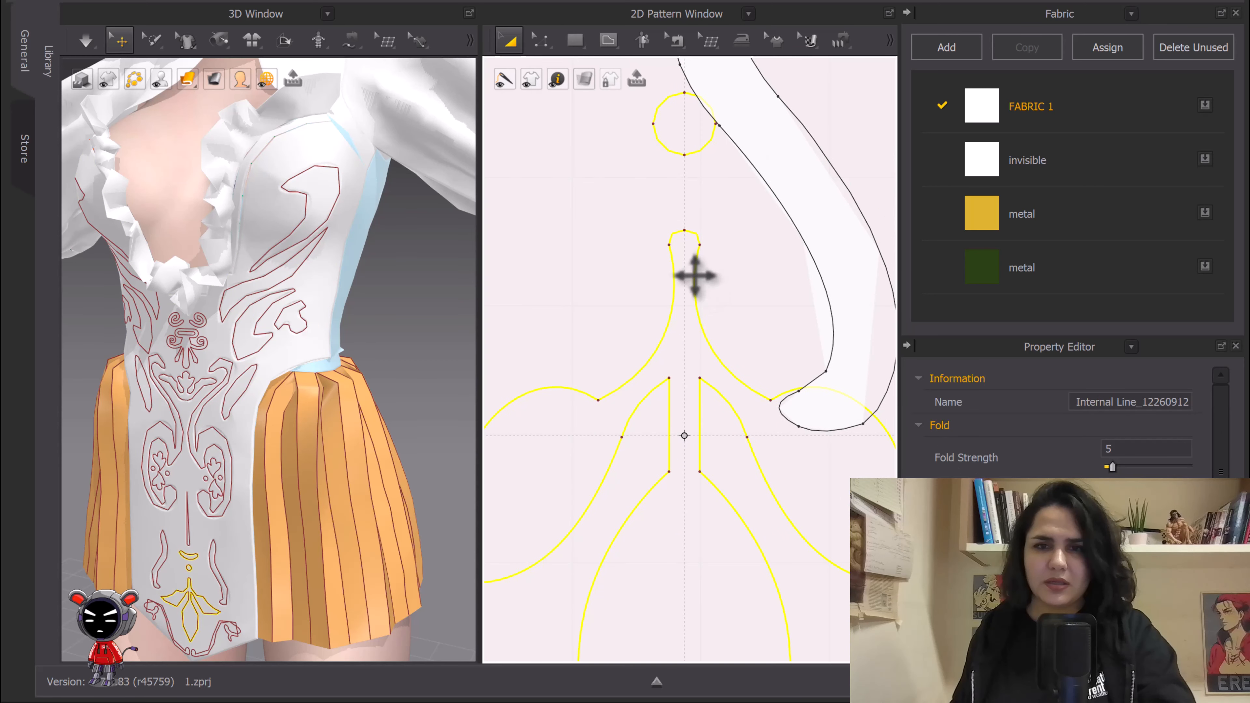
pyautogui.rightClick(692, 274)
pyautogui.click(759, 532)
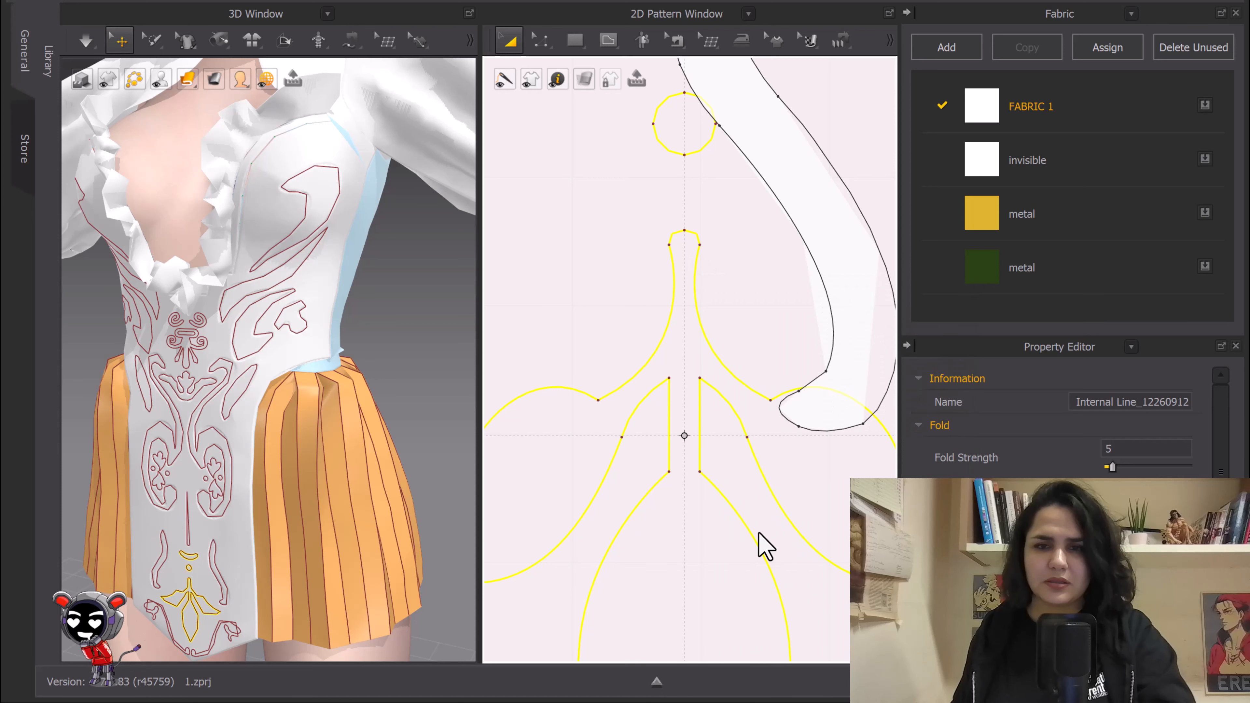
pyautogui.click(762, 532)
pyautogui.scroll(-3, 669, 290)
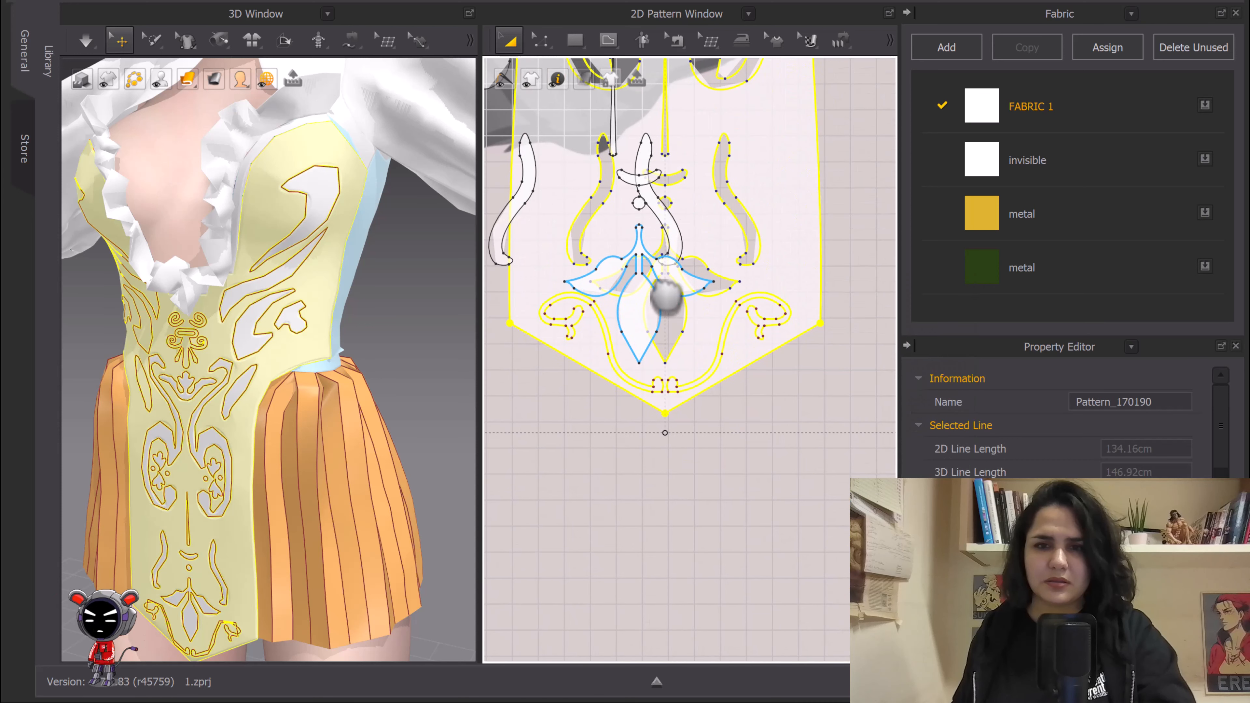
# Step: Try to Cut & Sew the curled scroll beside the pointed hem
pyautogui.scroll(5, 711, 344)
pyautogui.click(724, 295)
pyautogui.rightClick(723, 292)
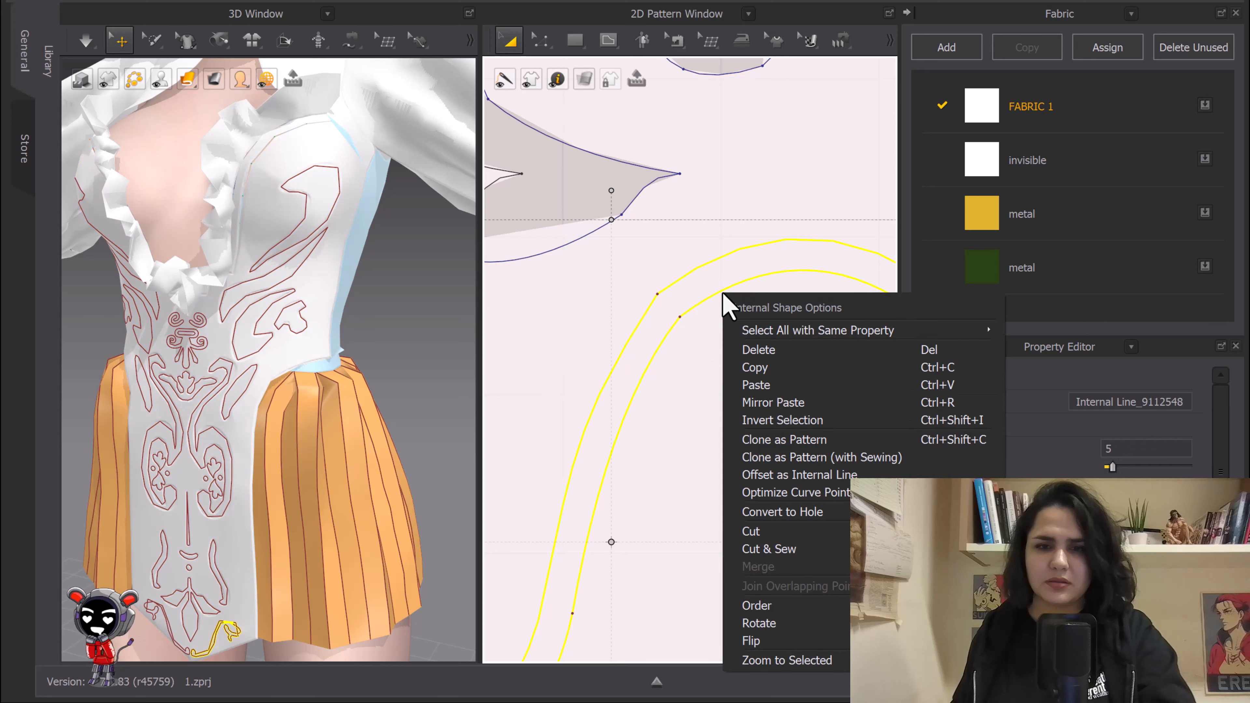
pyautogui.click(670, 410)
pyautogui.scroll(-3, 719, 288)
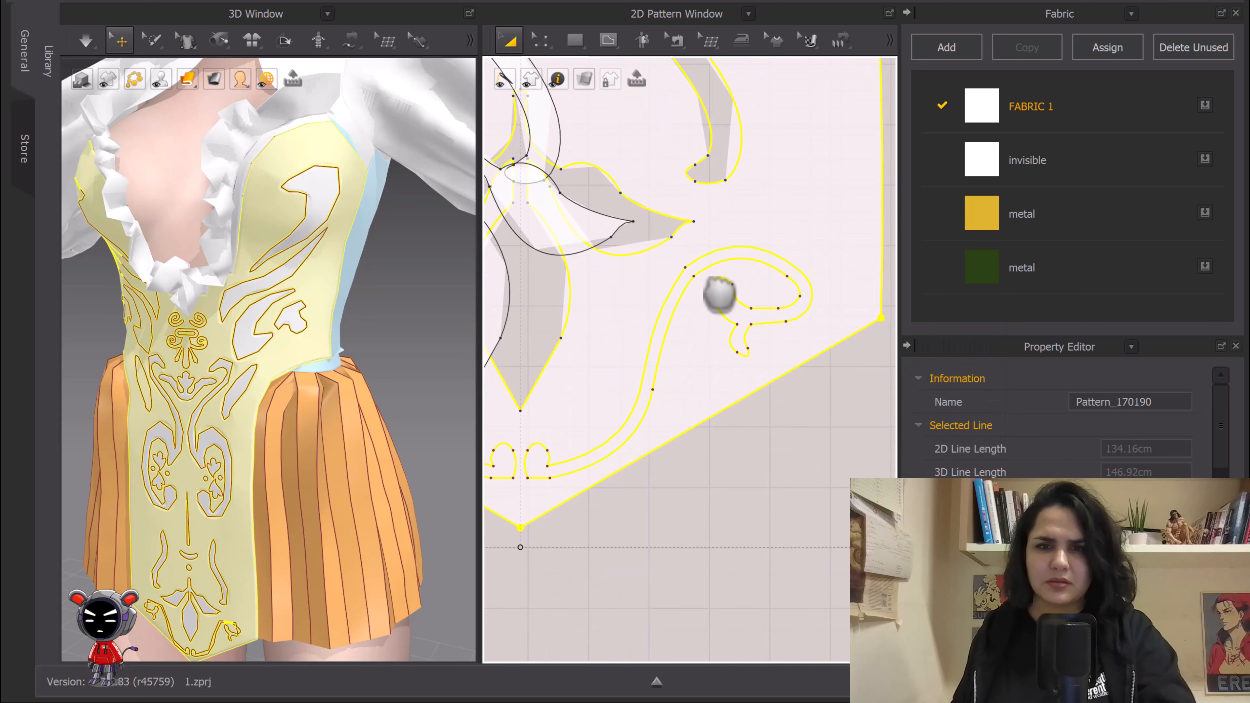
pyautogui.click(715, 268)
pyautogui.rightClick(715, 268)
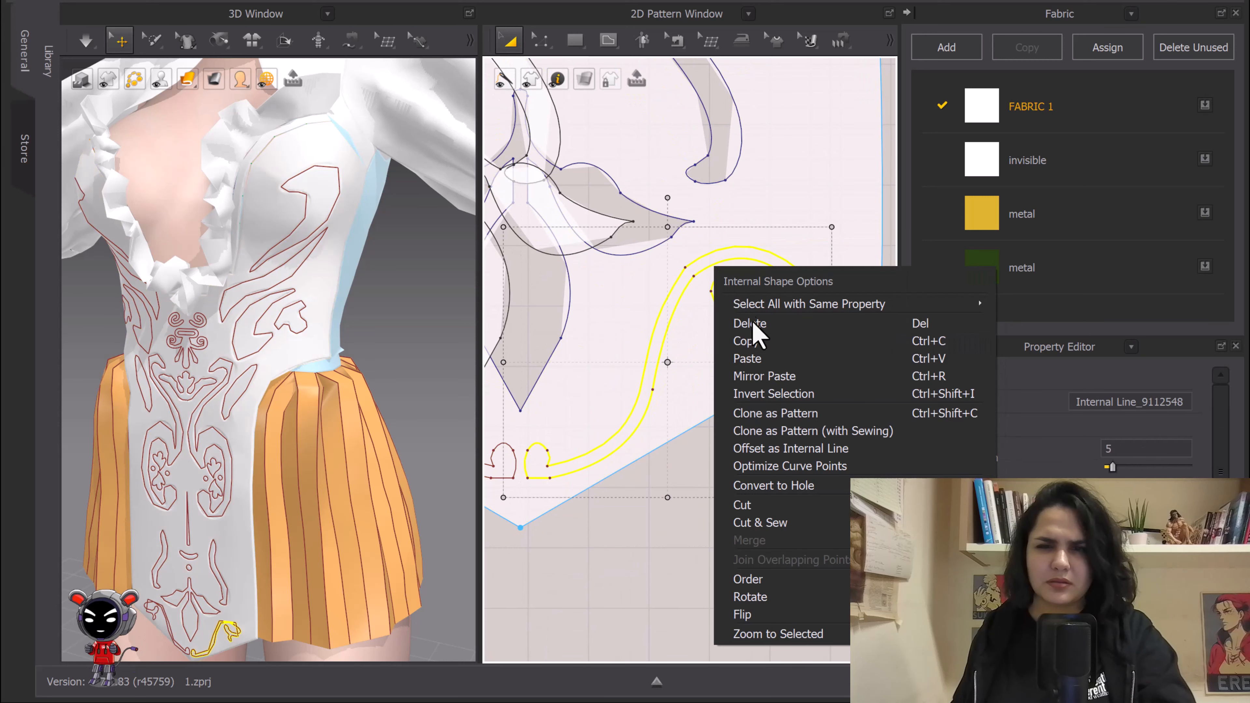
pyautogui.click(787, 529)
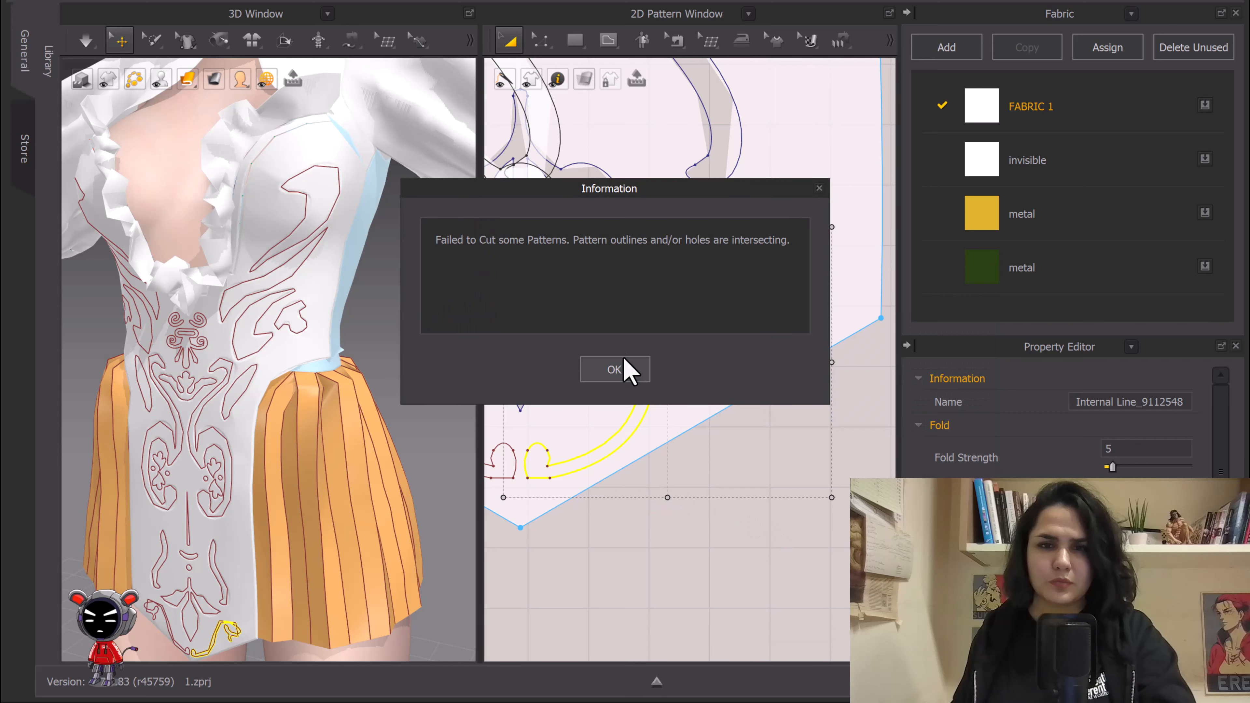
pyautogui.click(619, 361)
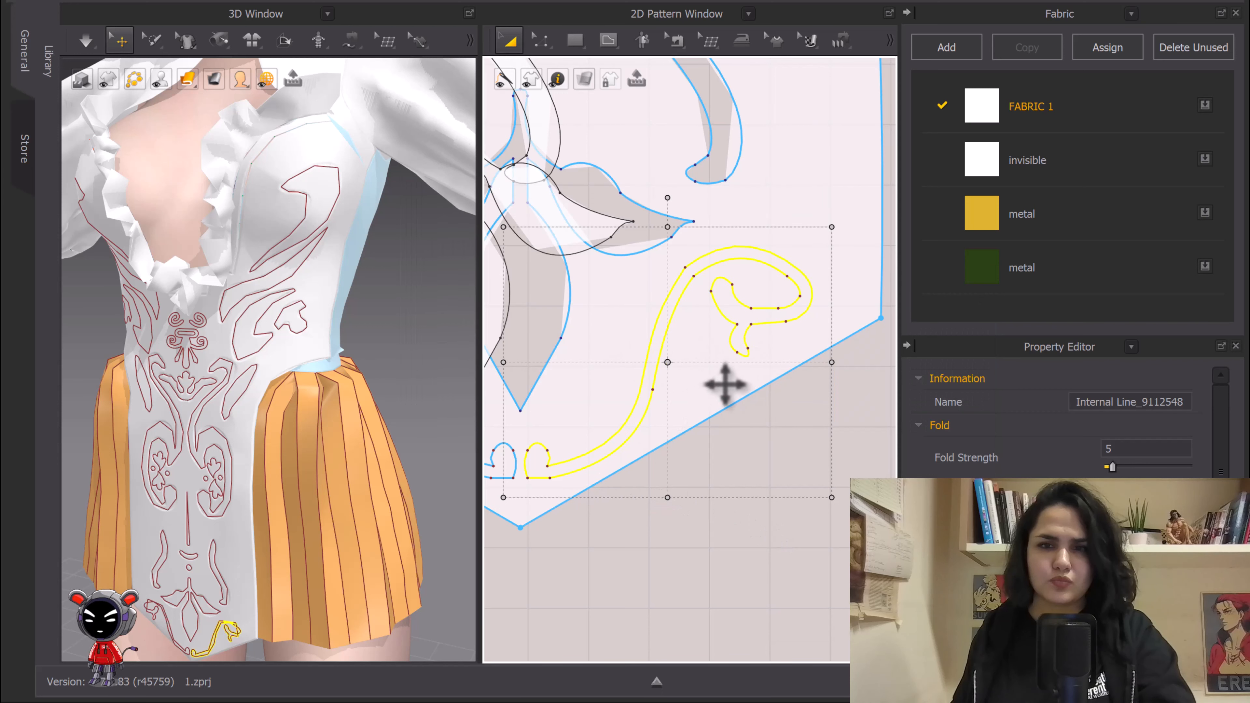
pyautogui.click(776, 499)
# Step: Reshape the curled scroll beside the pointed hem by moving one upper bend point and two stem points to shift its outline
pyautogui.moveTo(763, 386)
pyautogui.mouseDown(button='middle')
pyautogui.moveTo(851, 369)
pyautogui.moveTo(737, 394)
pyautogui.moveTo(748, 388)
pyautogui.mouseUp(button='middle')
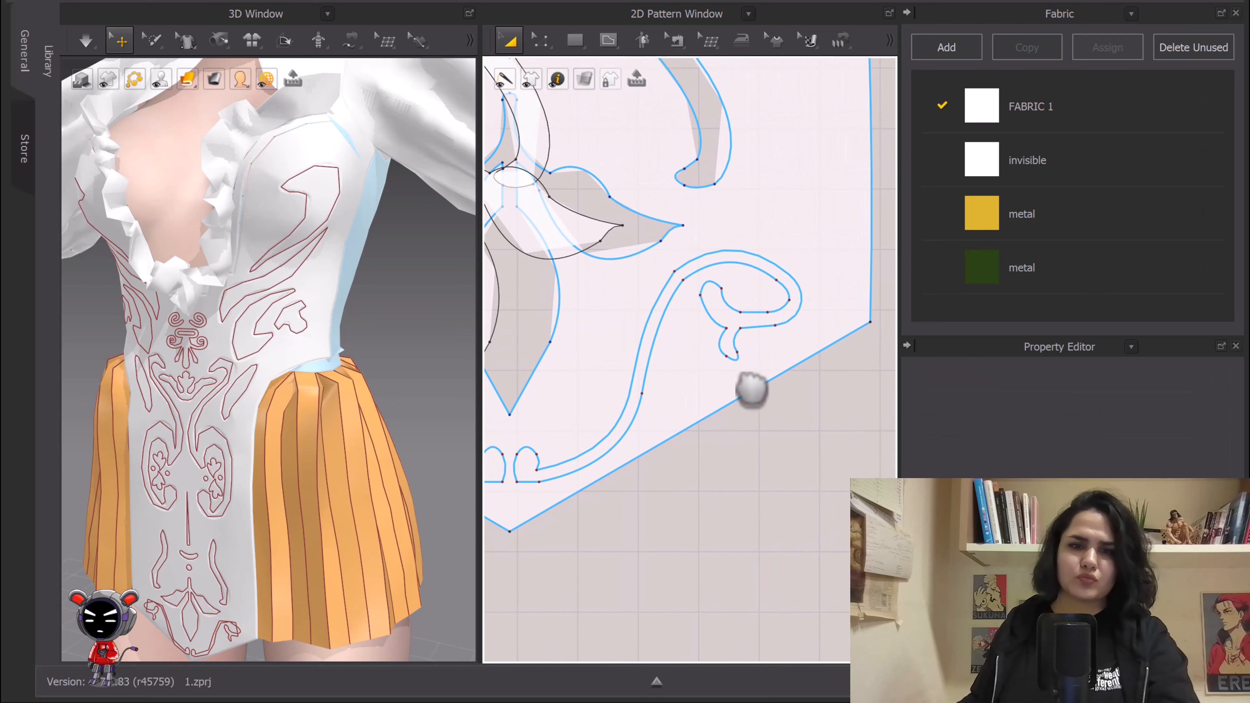
pyautogui.scroll(2, 696, 300)
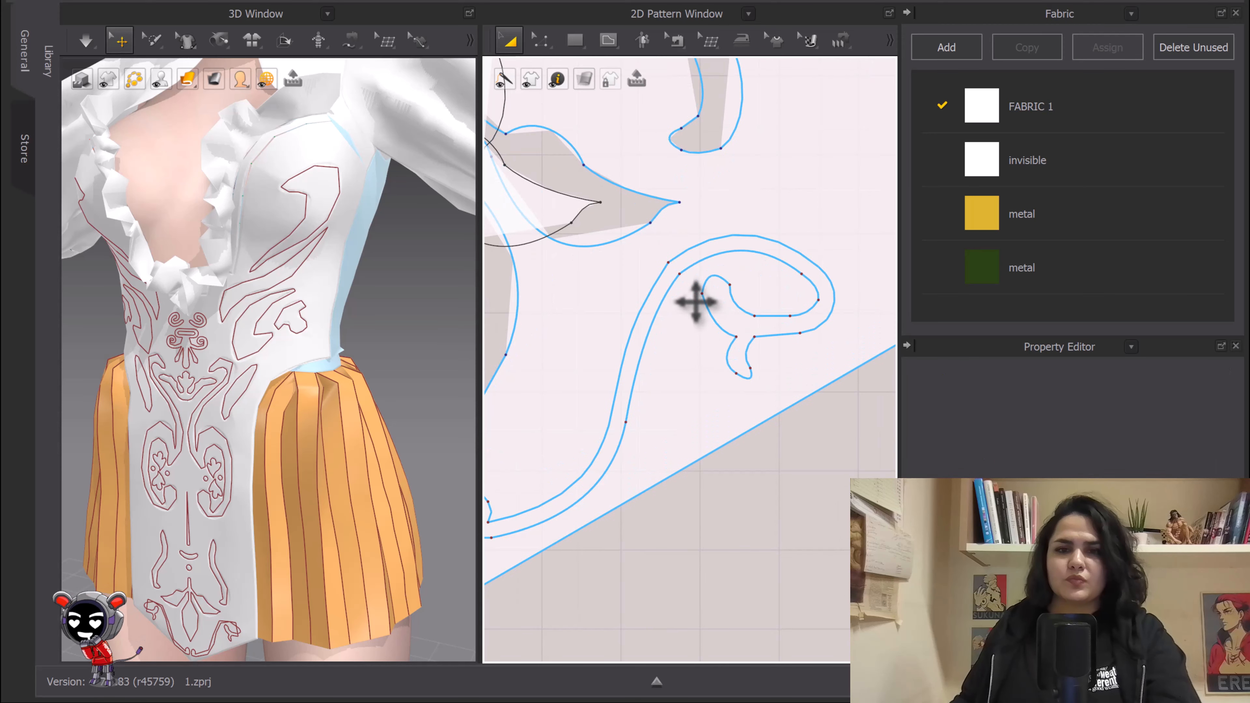
pyautogui.press('z')
pyautogui.click(698, 290)
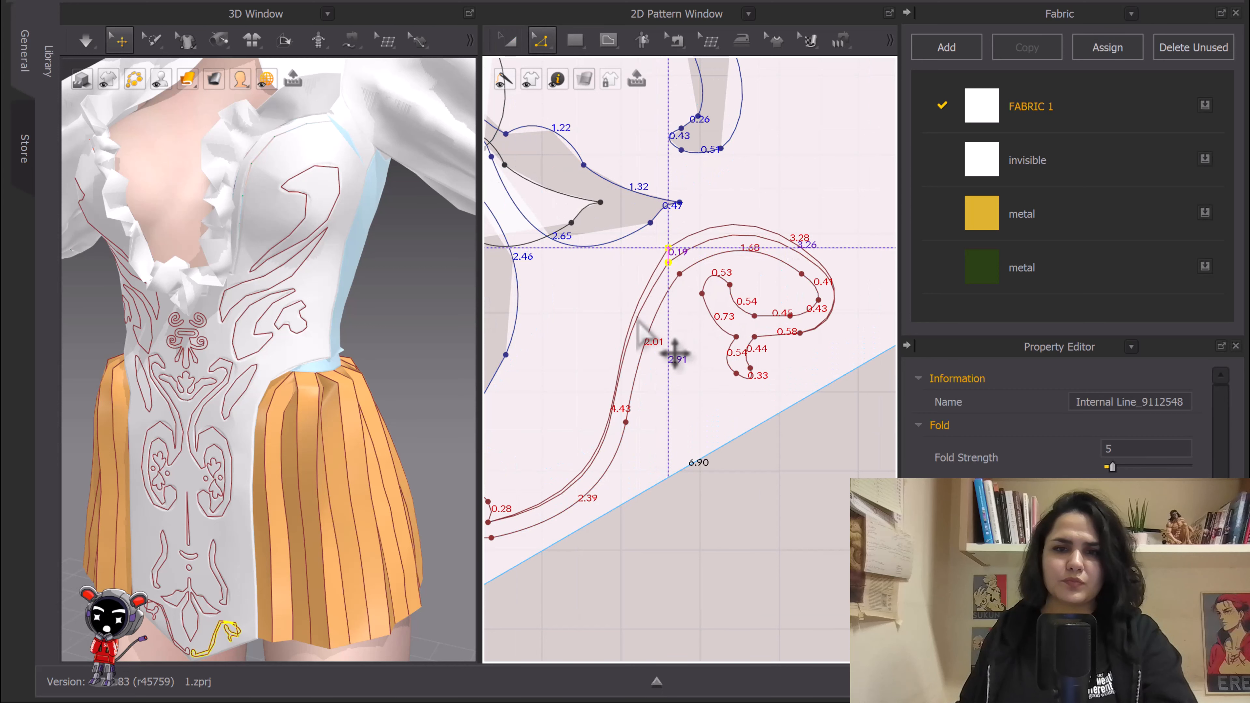
pyautogui.moveTo(675, 346); pyautogui.dragTo(857, 284, button='middle')
pyautogui.moveTo(703, 433); pyautogui.dragTo(698, 357, button='middle')
pyautogui.scroll(3, 698, 356)
pyautogui.moveTo(622, 434); pyautogui.dragTo(625, 456)
pyautogui.moveTo(821, 374); pyautogui.dragTo(658, 439, button='middle')
pyautogui.moveTo(701, 311); pyautogui.dragTo(714, 314)
pyautogui.scroll(-4, 714, 314)
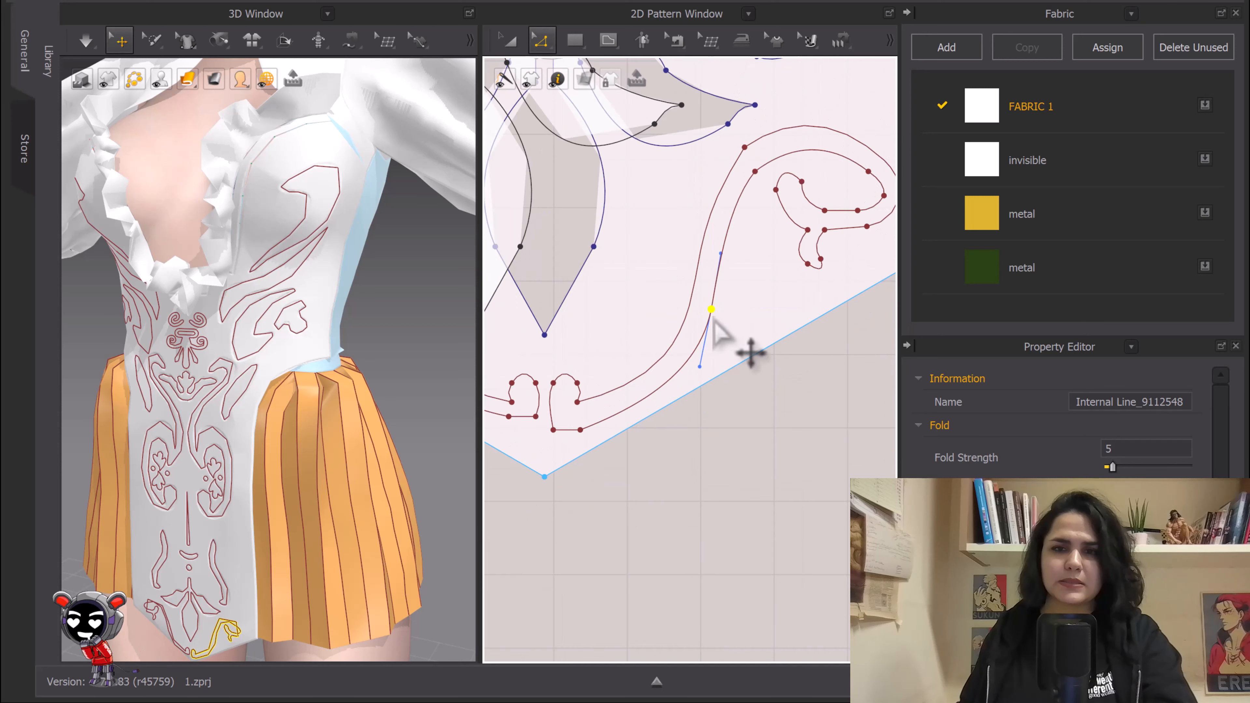
pyautogui.moveTo(695, 359); pyautogui.dragTo(743, 365, button='middle')
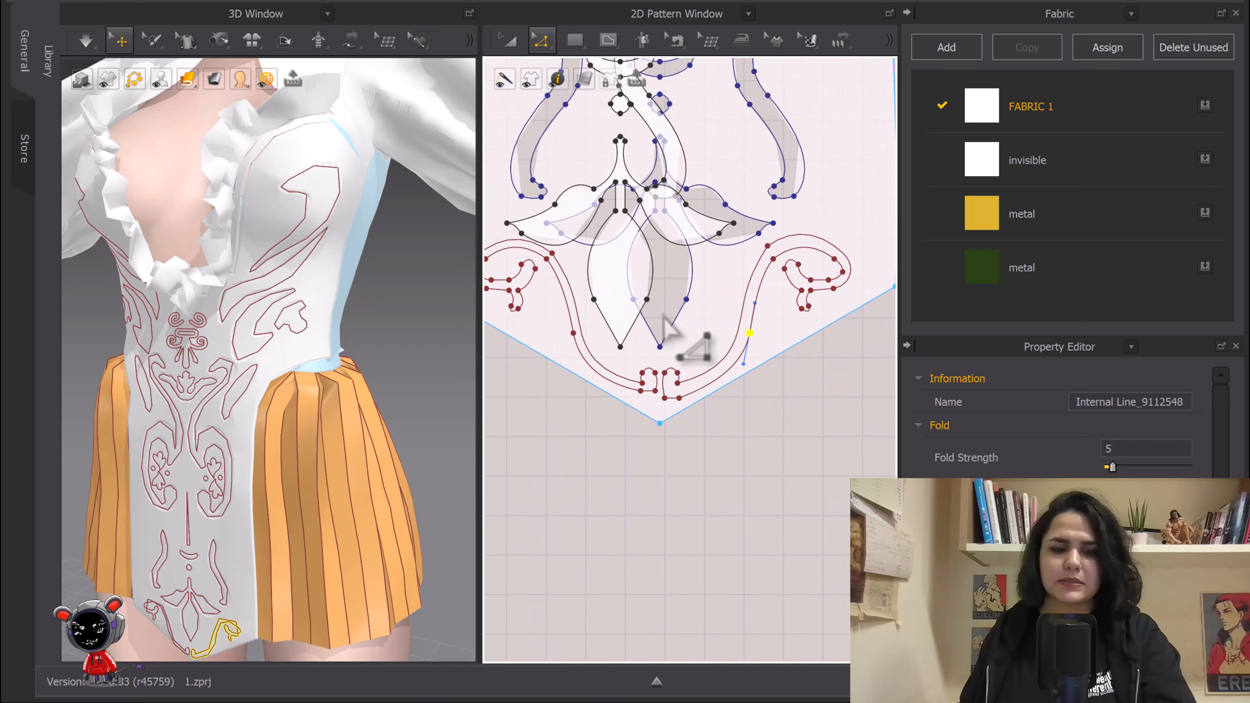
# Step: Delete the opposite curled scroll and try to make a symmetric copy of the reshaped one
pyautogui.press('a')
pyautogui.click(576, 317)
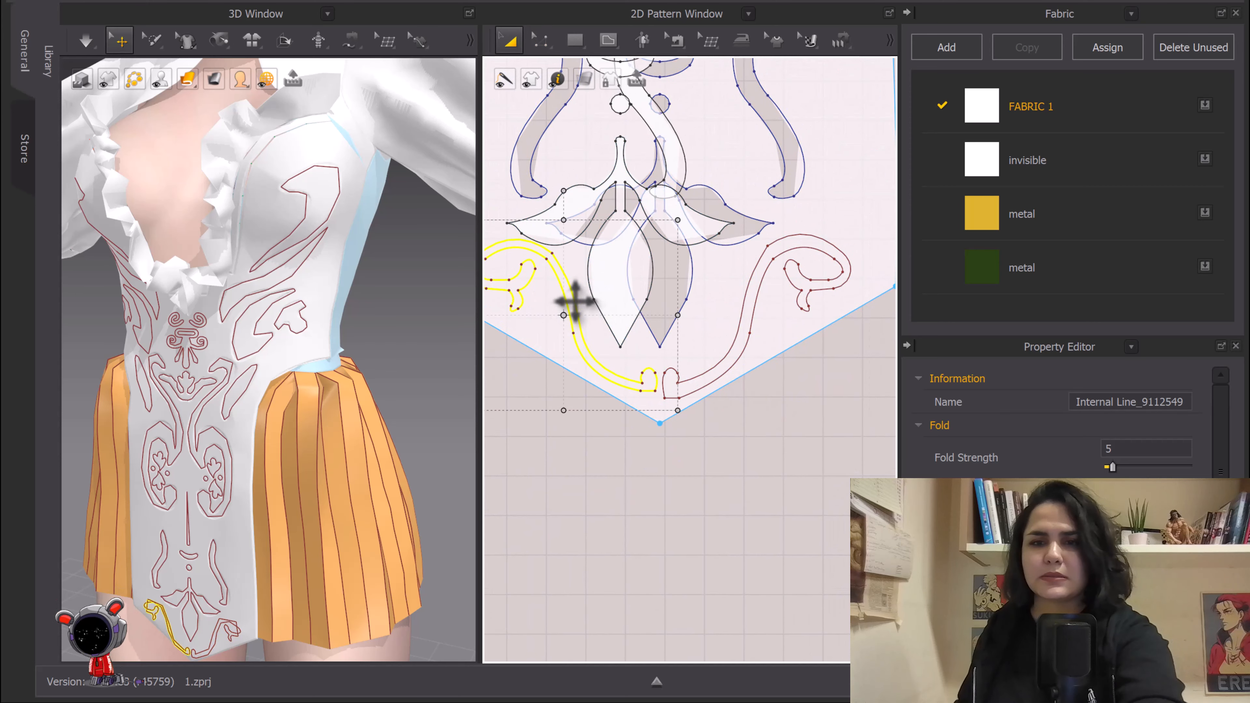
pyautogui.click(808, 254)
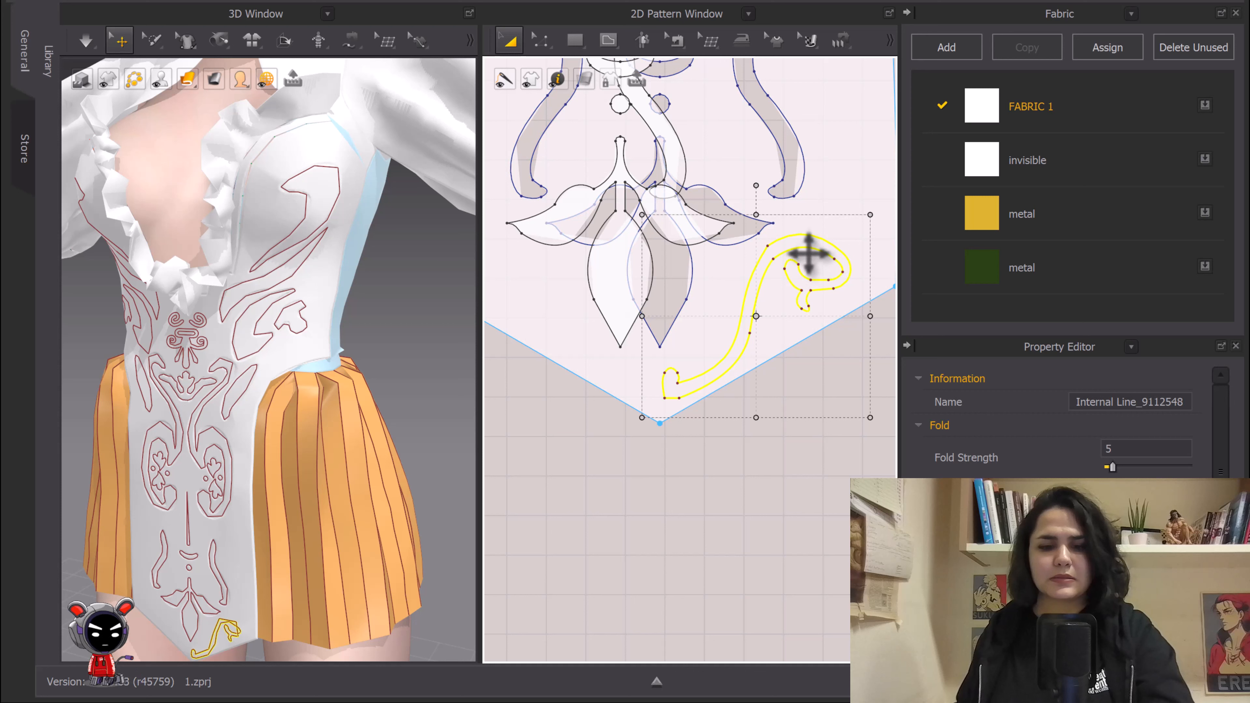
pyautogui.hotkey('ctrl', 'd')
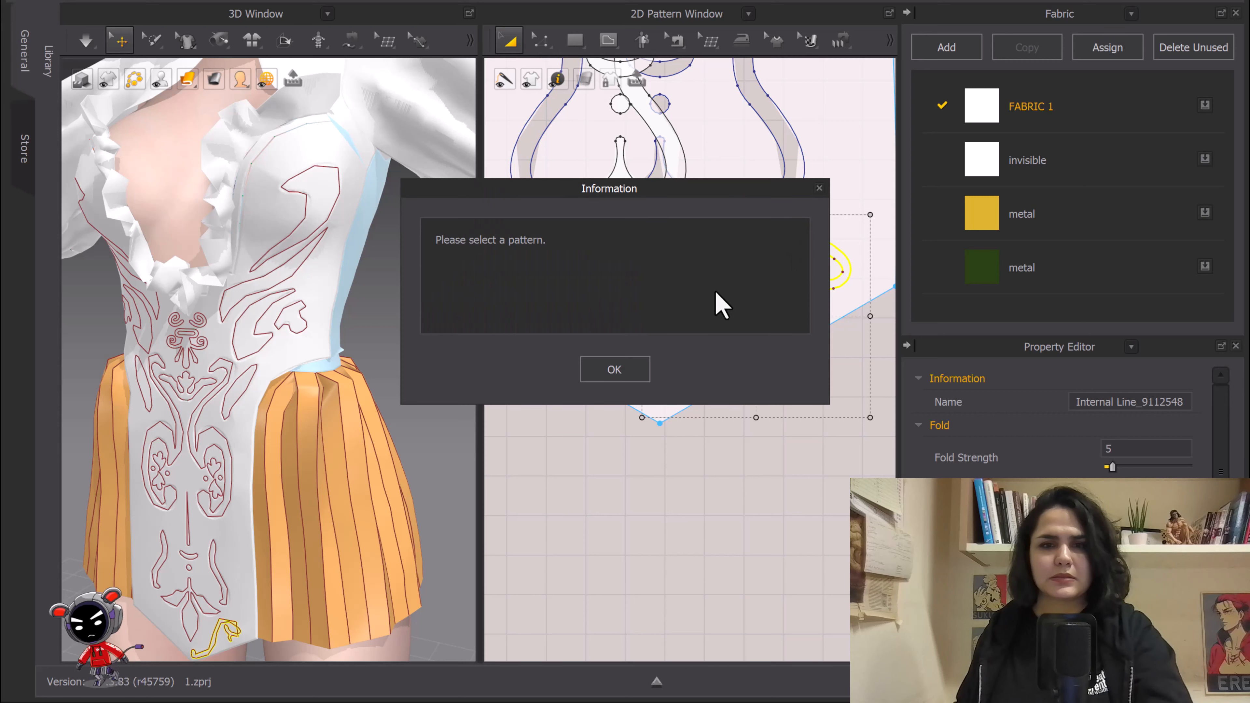
pyautogui.click(630, 370)
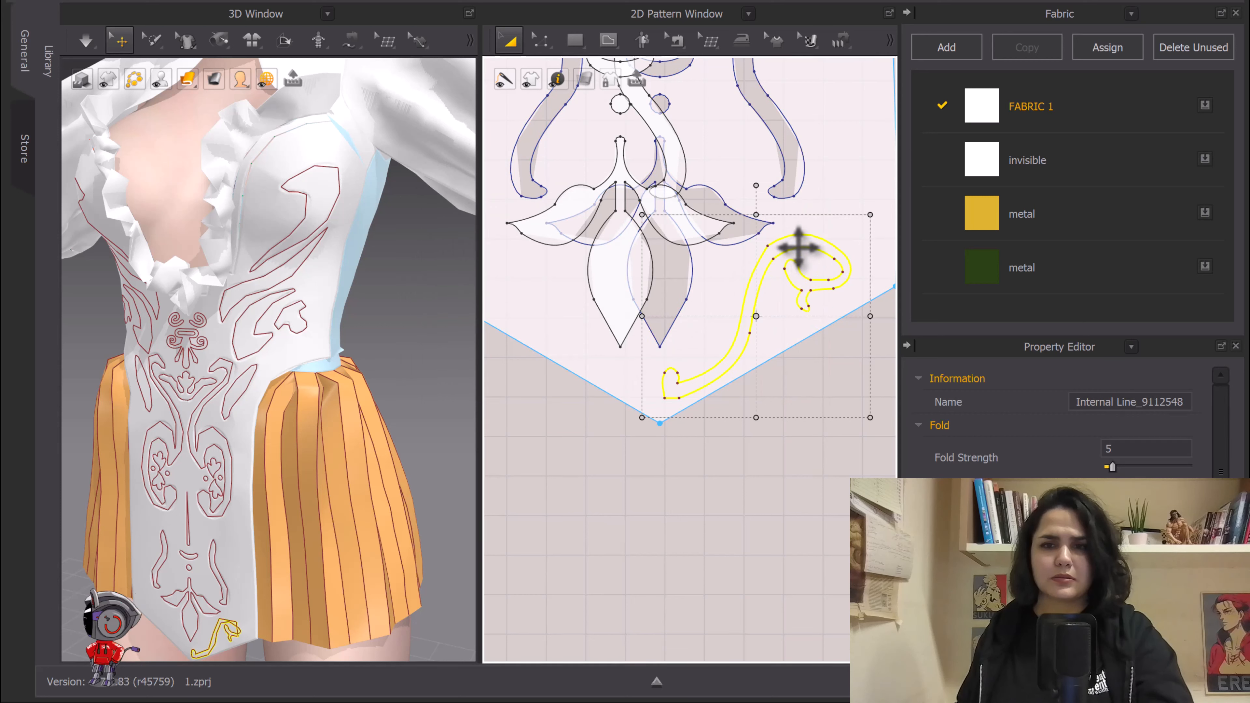
# Step: Copy the reshaped scroll and mirror-paste it onto the opposite side of the hem
pyautogui.rightClick(798, 248)
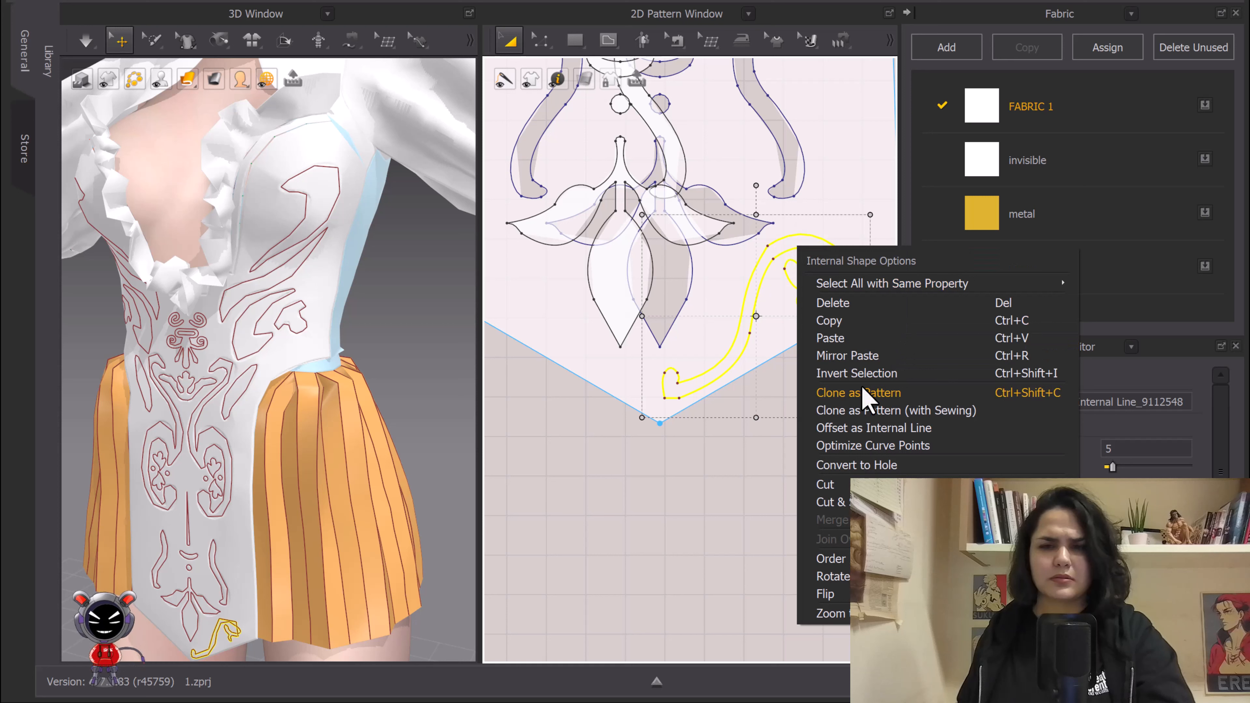
pyautogui.click(836, 319)
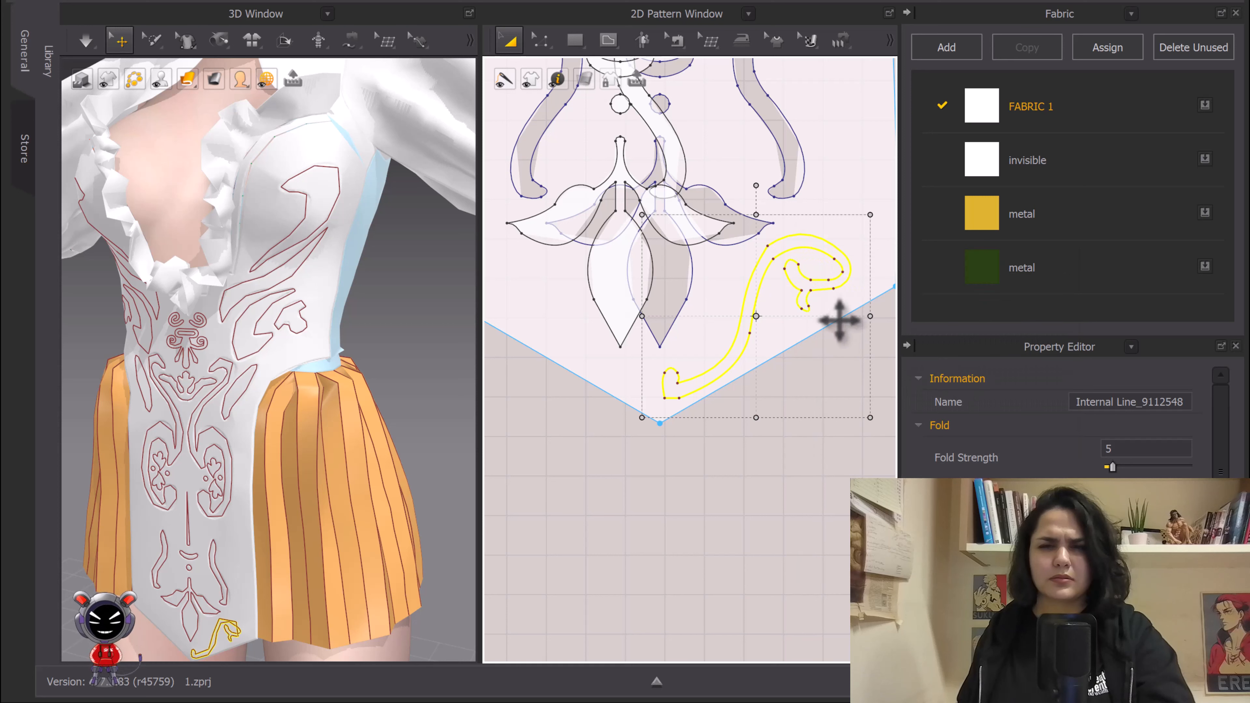
pyautogui.click(567, 325)
pyautogui.rightClick(568, 324)
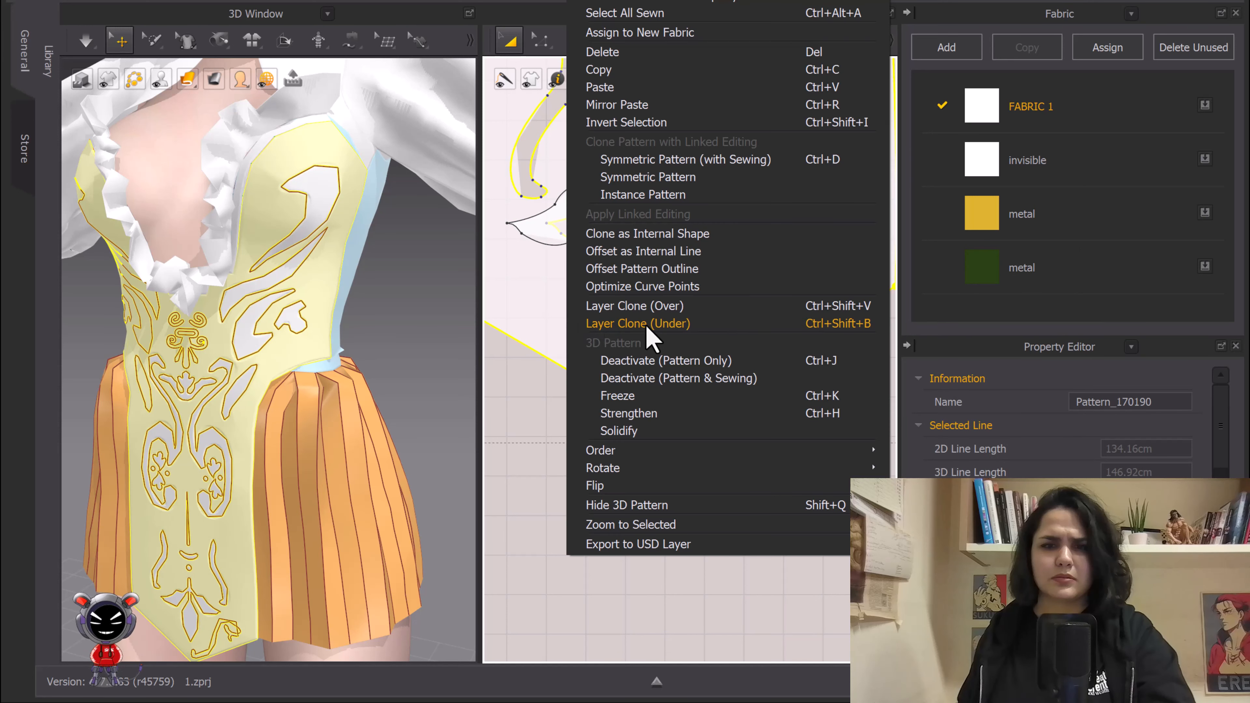
pyautogui.click(654, 105)
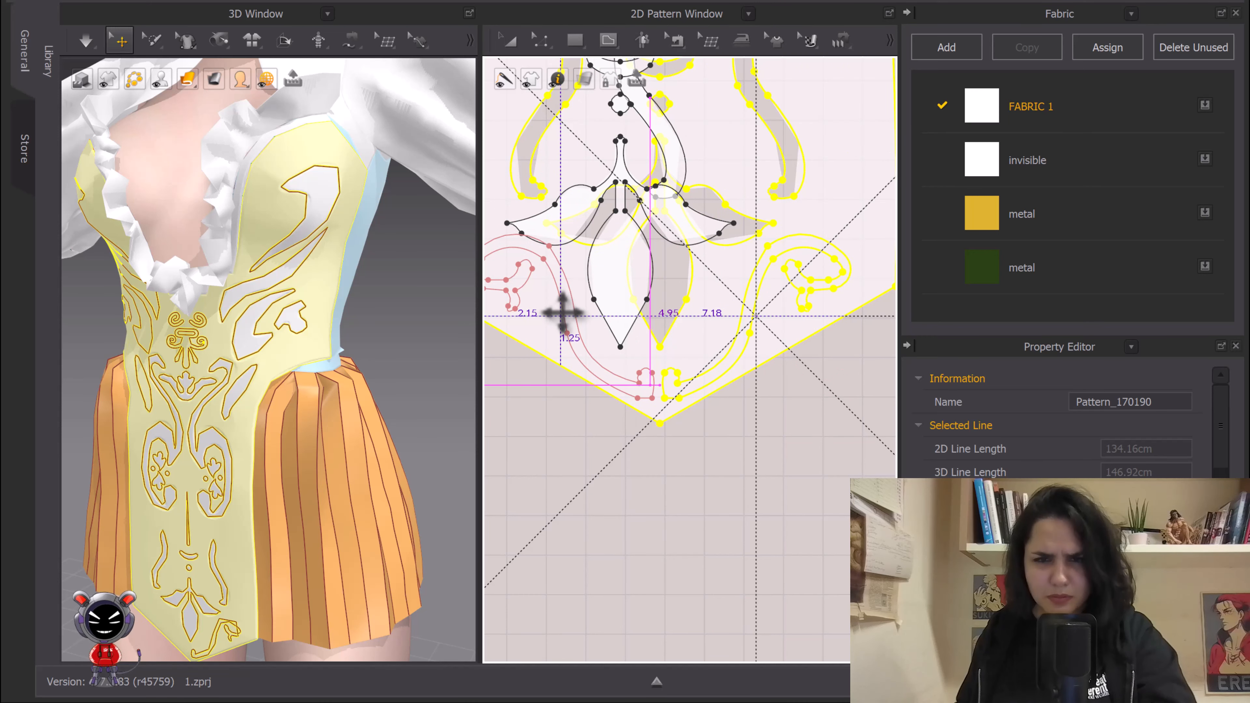
pyautogui.click(565, 313)
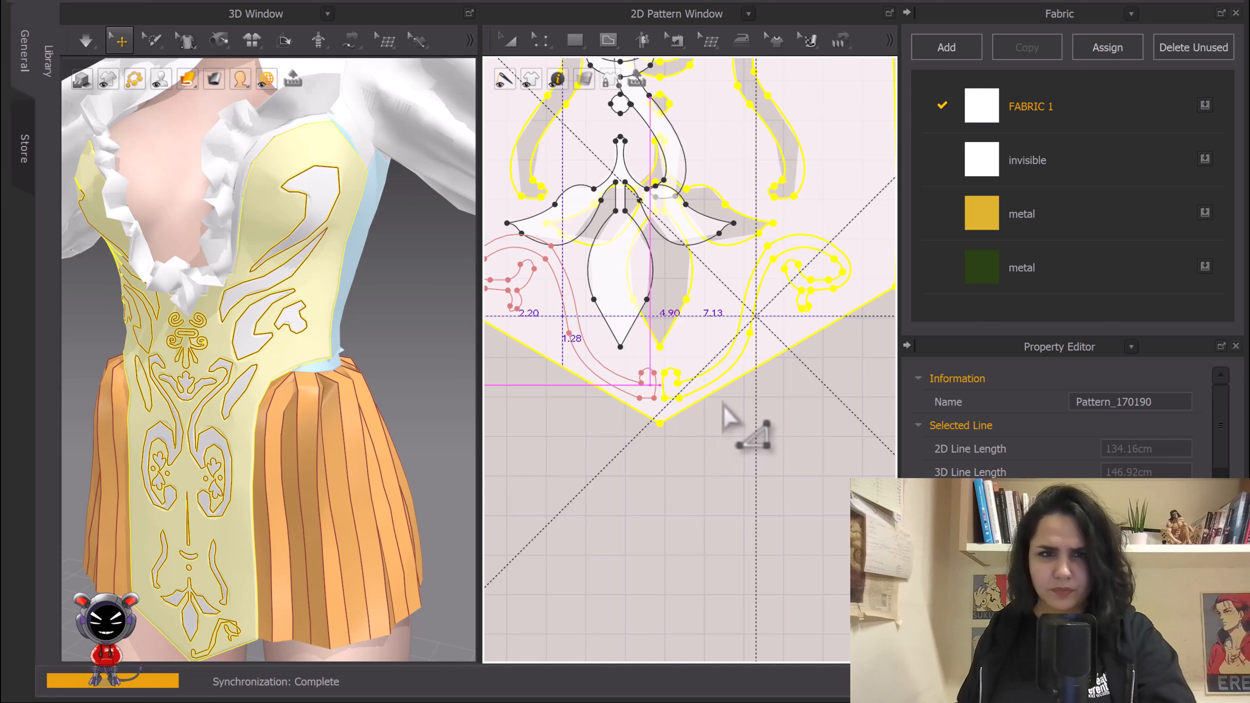
# Step: Inspect the hem scrolls in 3D and refine the front bodice panel's mesh so their outlines follow smooth curves
pyautogui.moveTo(248, 556); pyautogui.dragTo(300, 323, button='middle')
pyautogui.moveTo(310, 405); pyautogui.dragTo(344, 393, button='right')
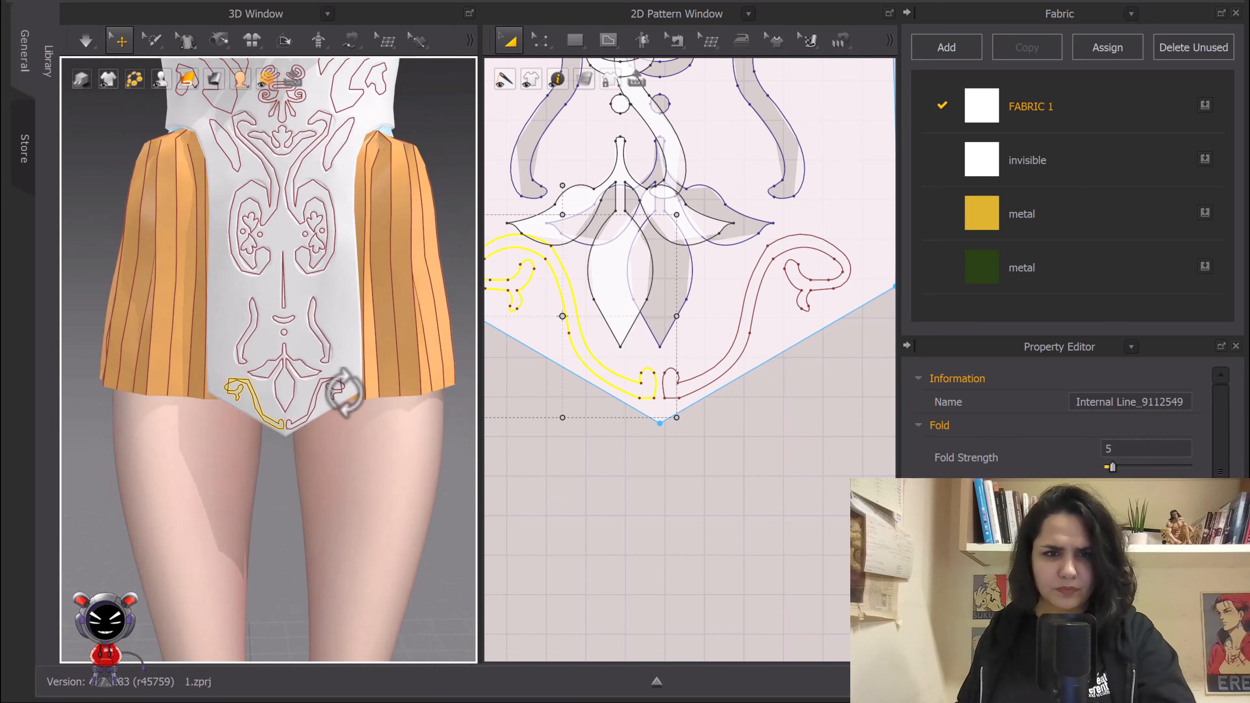
pyautogui.scroll(5, 320, 442)
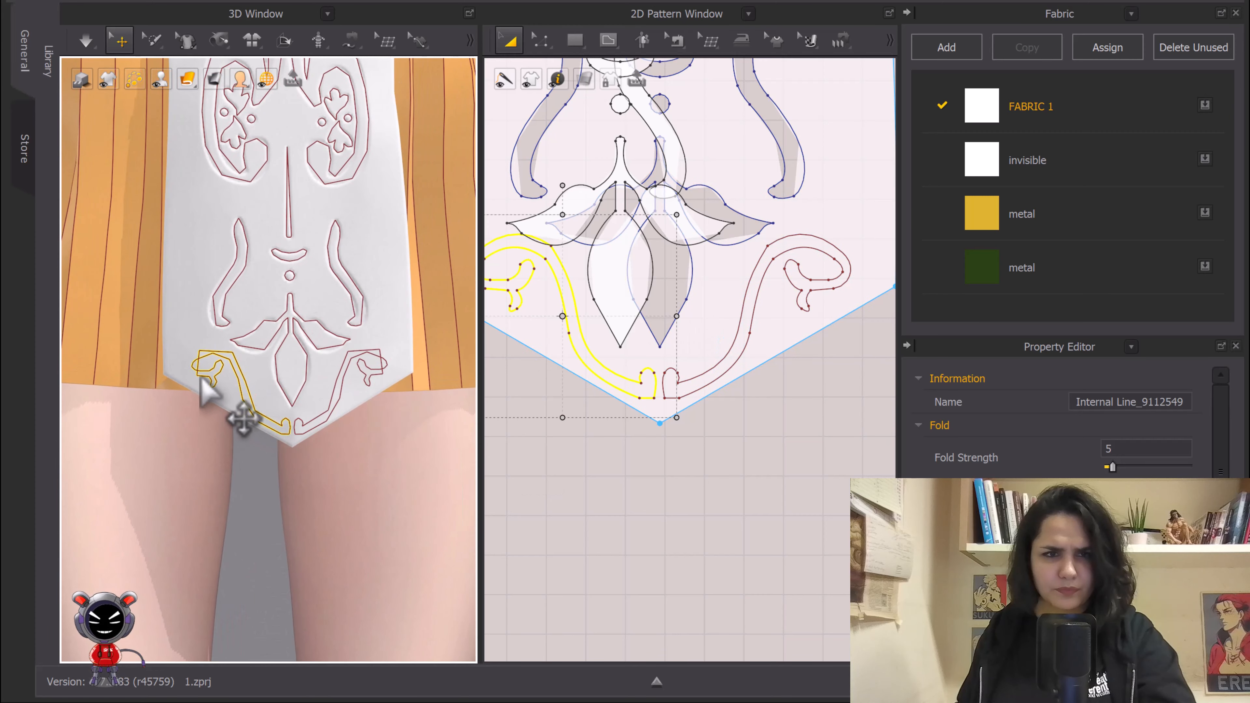
pyautogui.scroll(6, 217, 391)
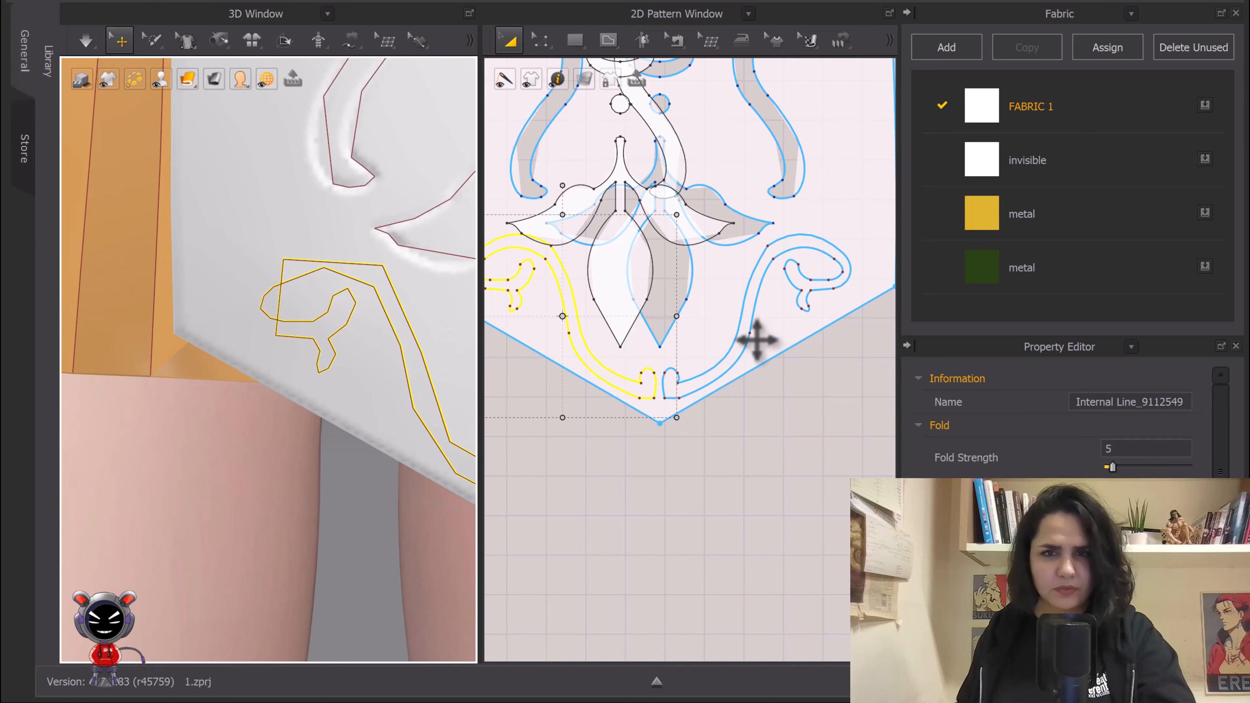
pyautogui.moveTo(757, 339); pyautogui.dragTo(705, 363, button='middle')
pyautogui.click(772, 195)
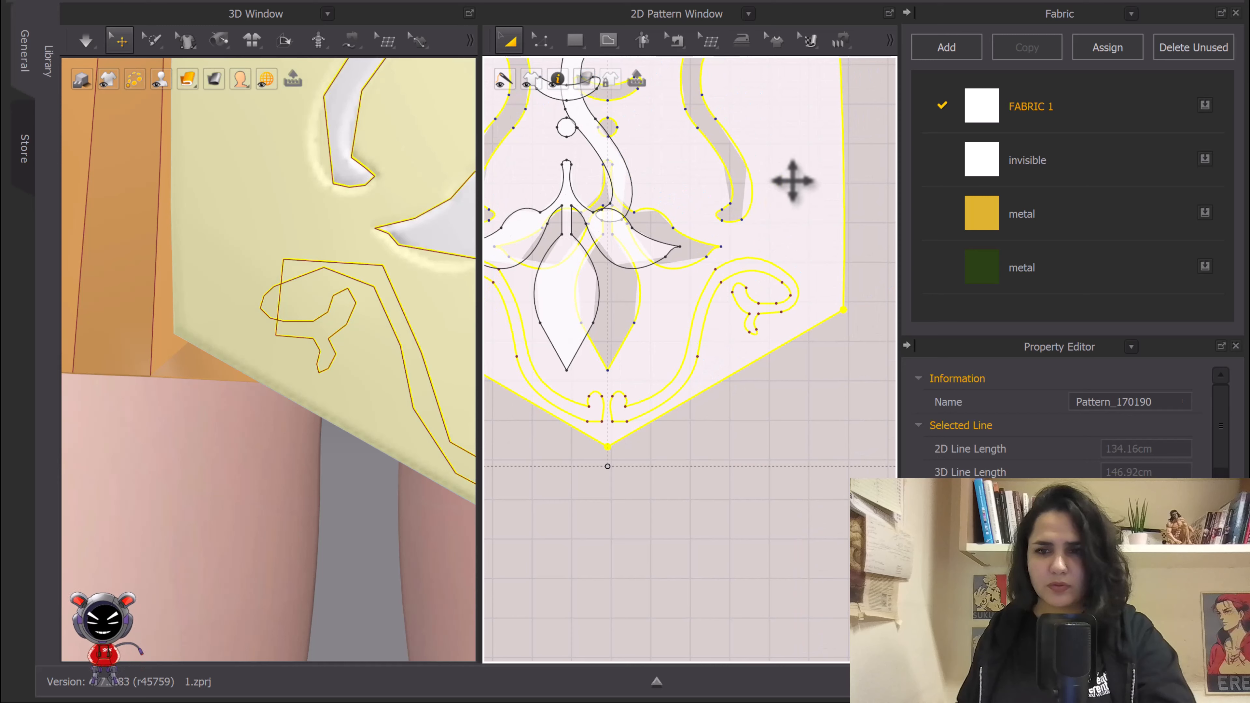
pyautogui.scroll(-6, 1131, 433)
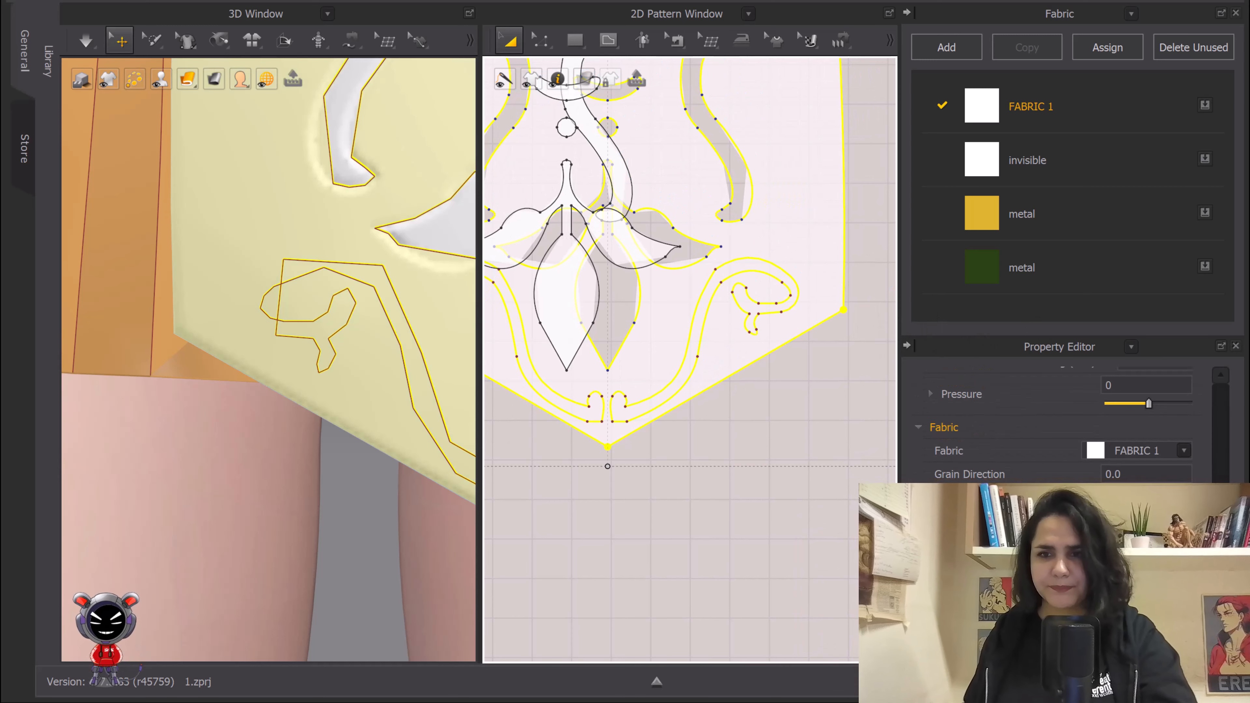
pyautogui.doubleClick(1154, 477)
pyautogui.click(815, 511)
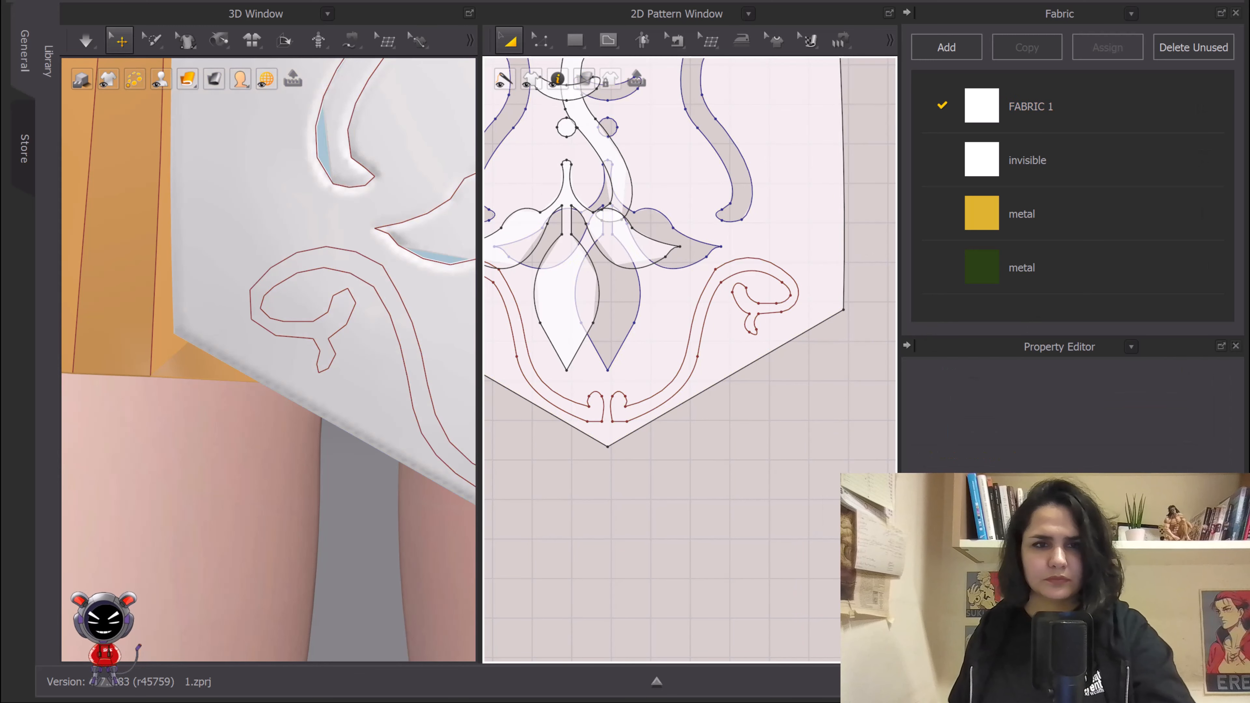
# Step: Cut & Sew the two curled scrolls beside the pointed hem, one after the other
pyautogui.moveTo(742, 317); pyautogui.dragTo(773, 287, button='middle')
pyautogui.click(776, 288)
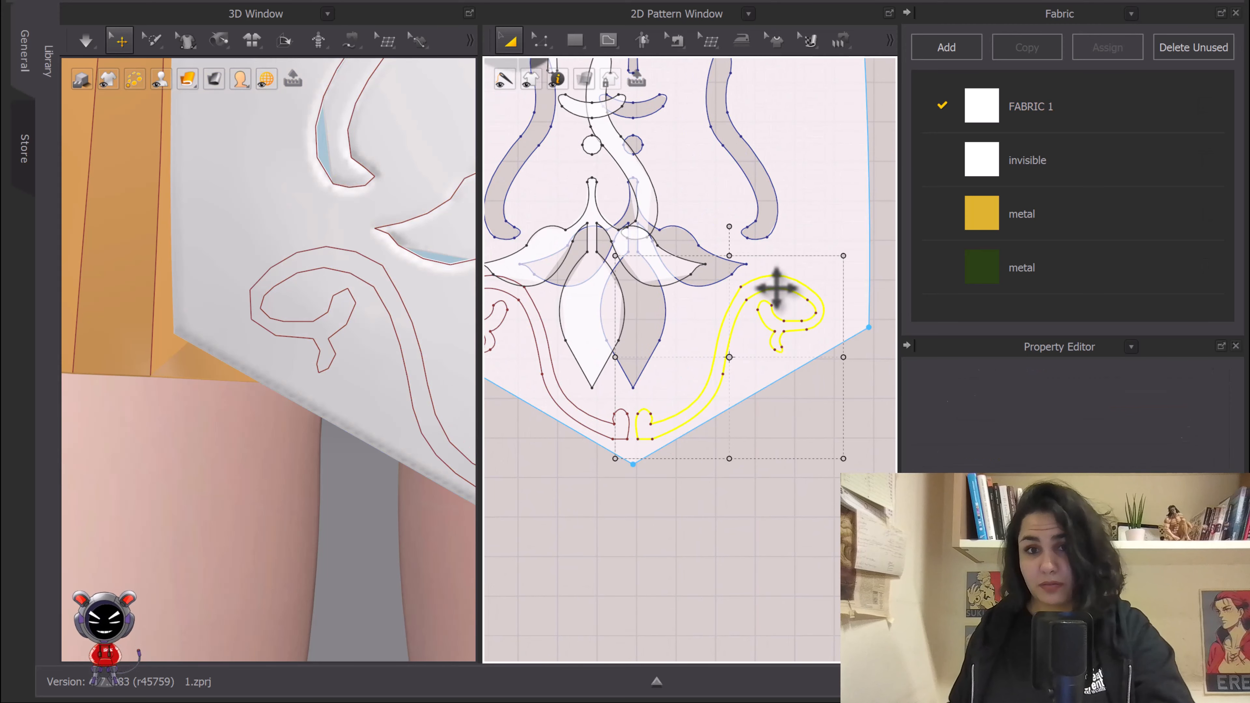
pyautogui.rightClick(776, 288)
pyautogui.click(844, 542)
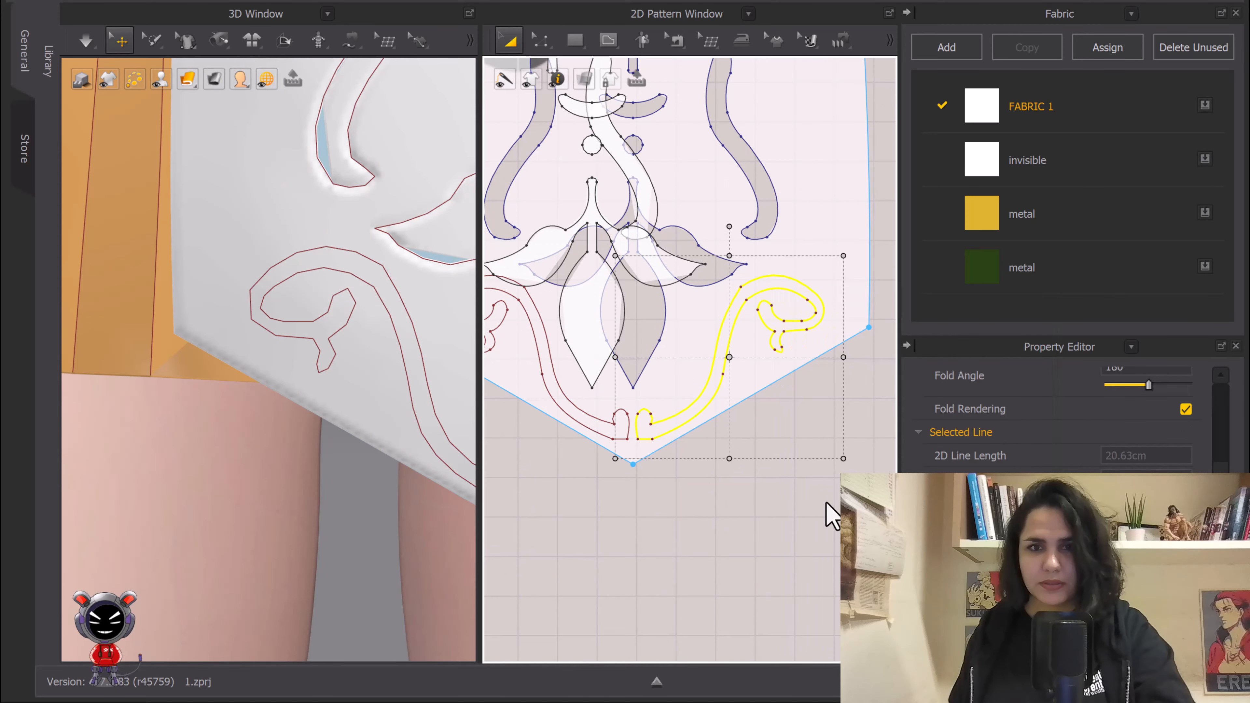
pyautogui.click(619, 414)
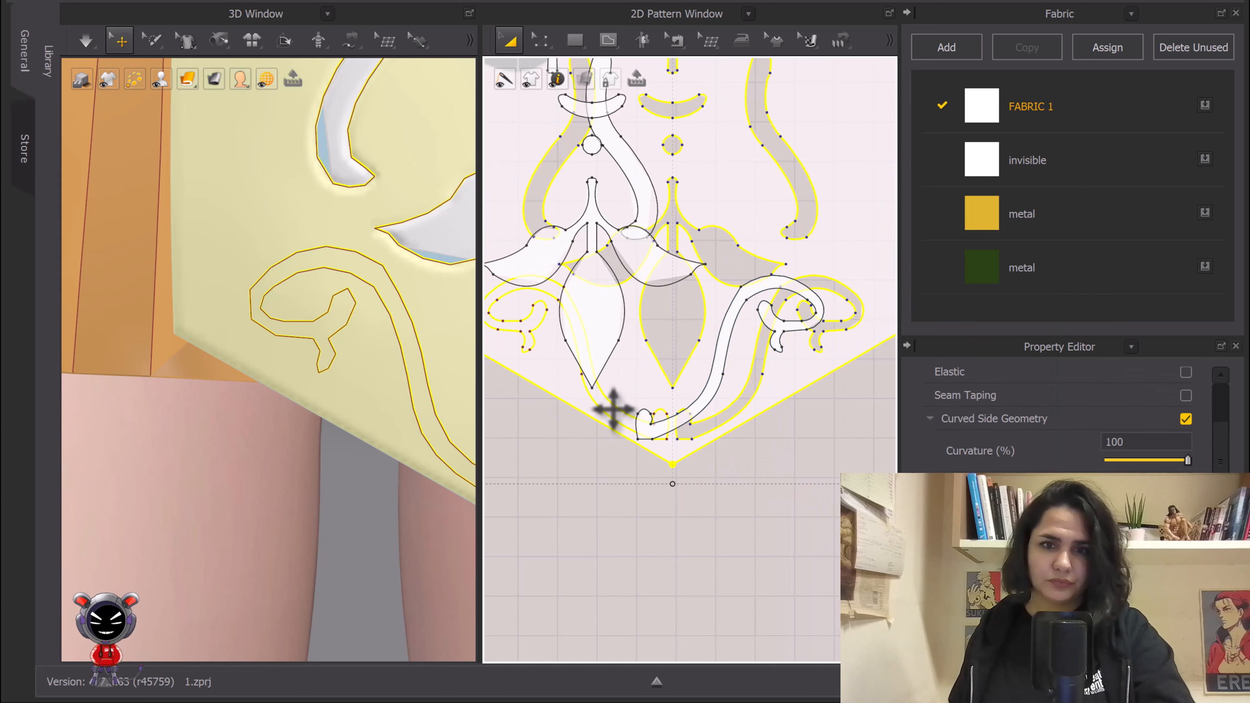
pyautogui.click(616, 407)
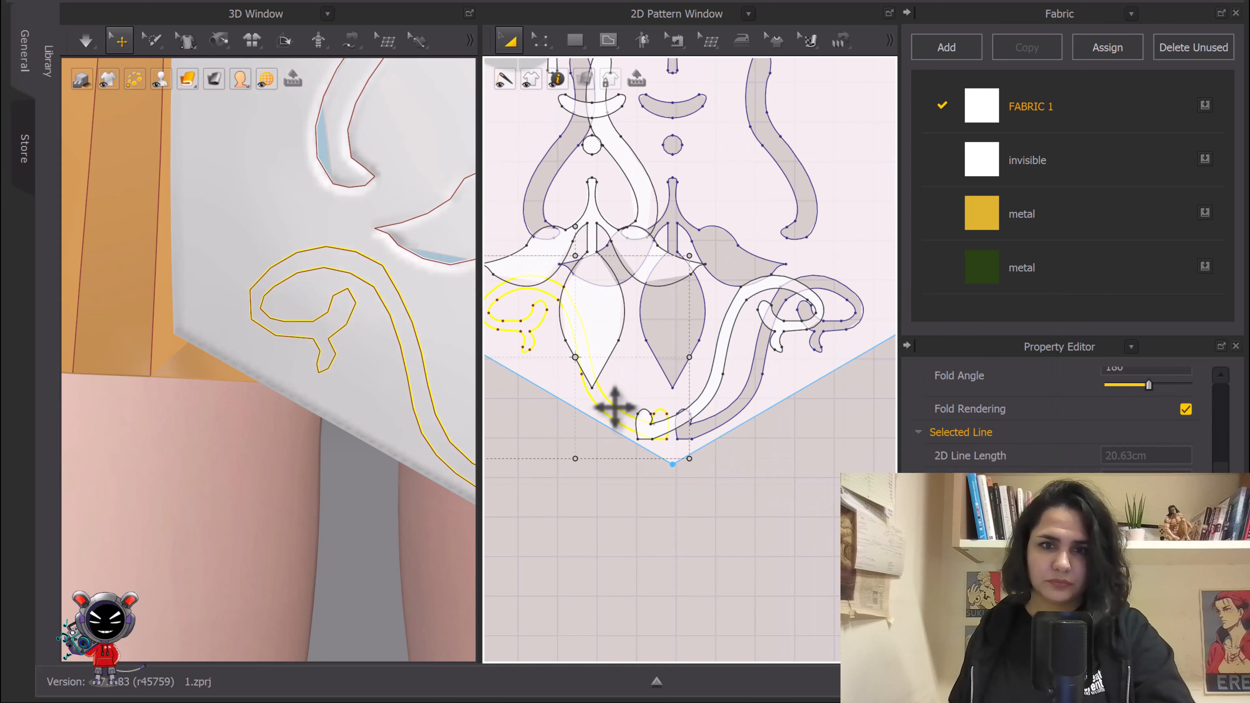
pyautogui.rightClick(615, 406)
pyautogui.click(687, 282)
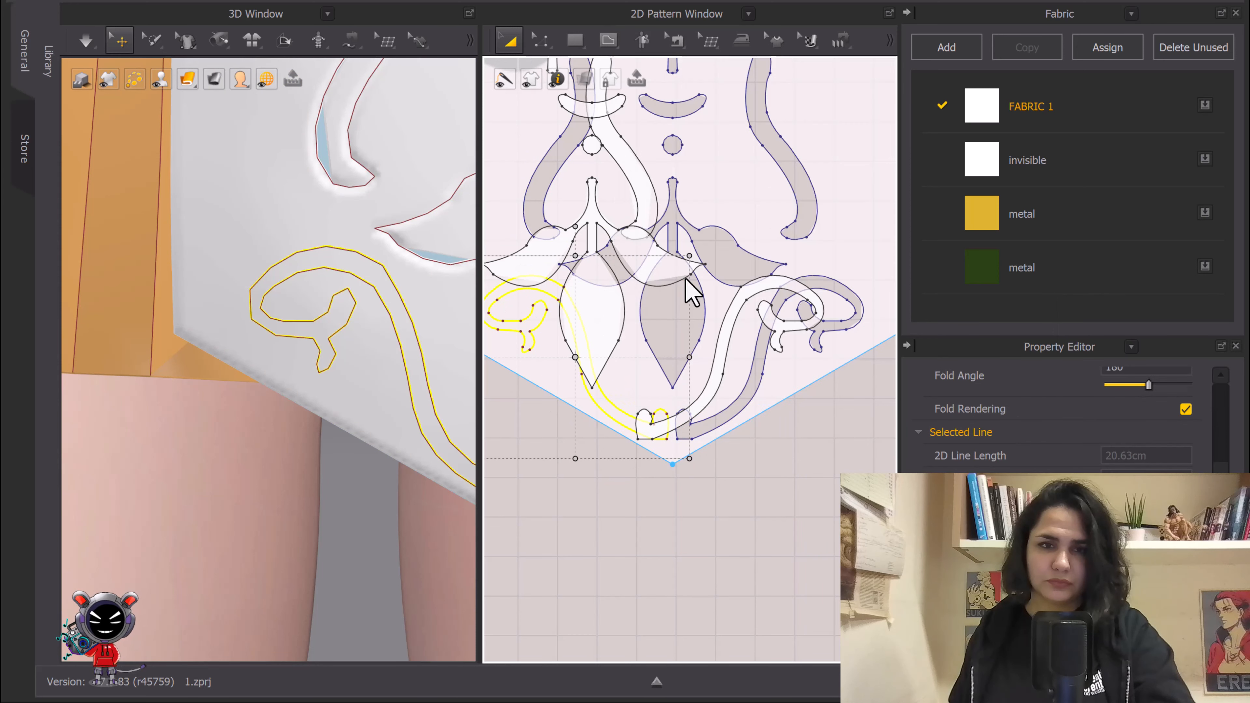
pyautogui.click(760, 332)
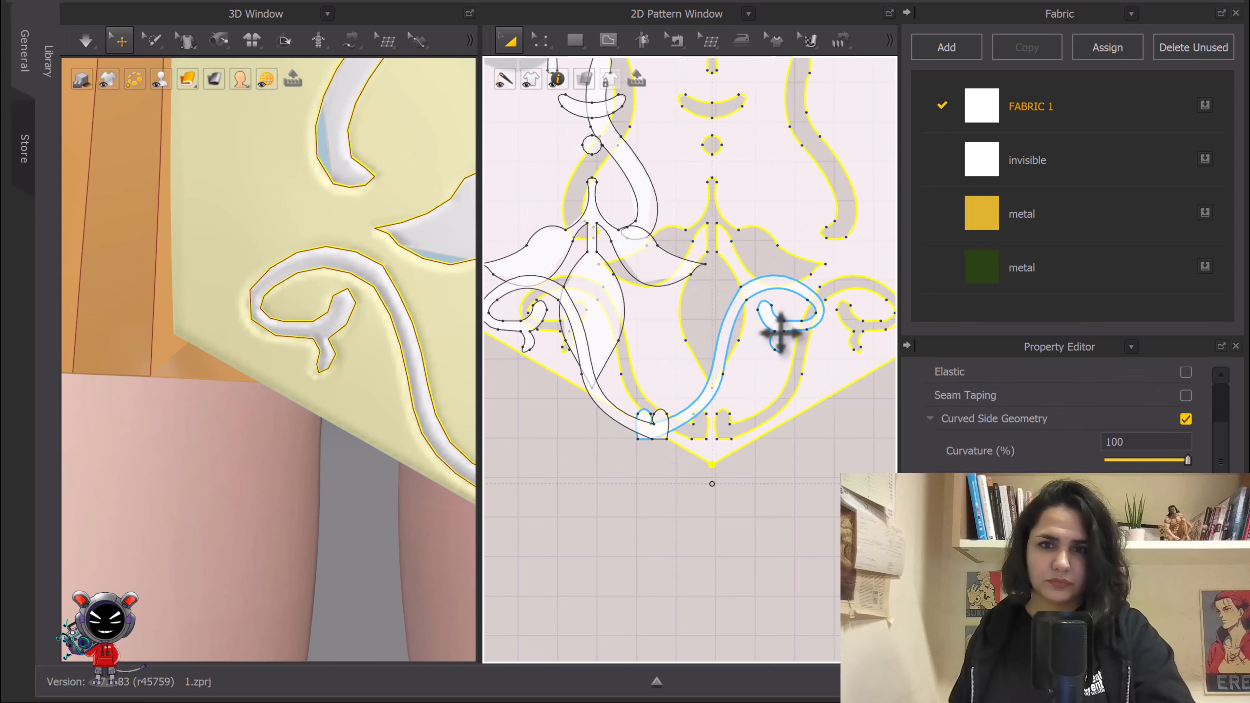
# Step: Move the front bodice panel about 27.6 cm sideways, clear of the cut ornament pieces
pyautogui.scroll(-5, 772, 327)
pyautogui.click(724, 410)
pyautogui.moveTo(719, 319); pyautogui.dragTo(738, 392, button='middle')
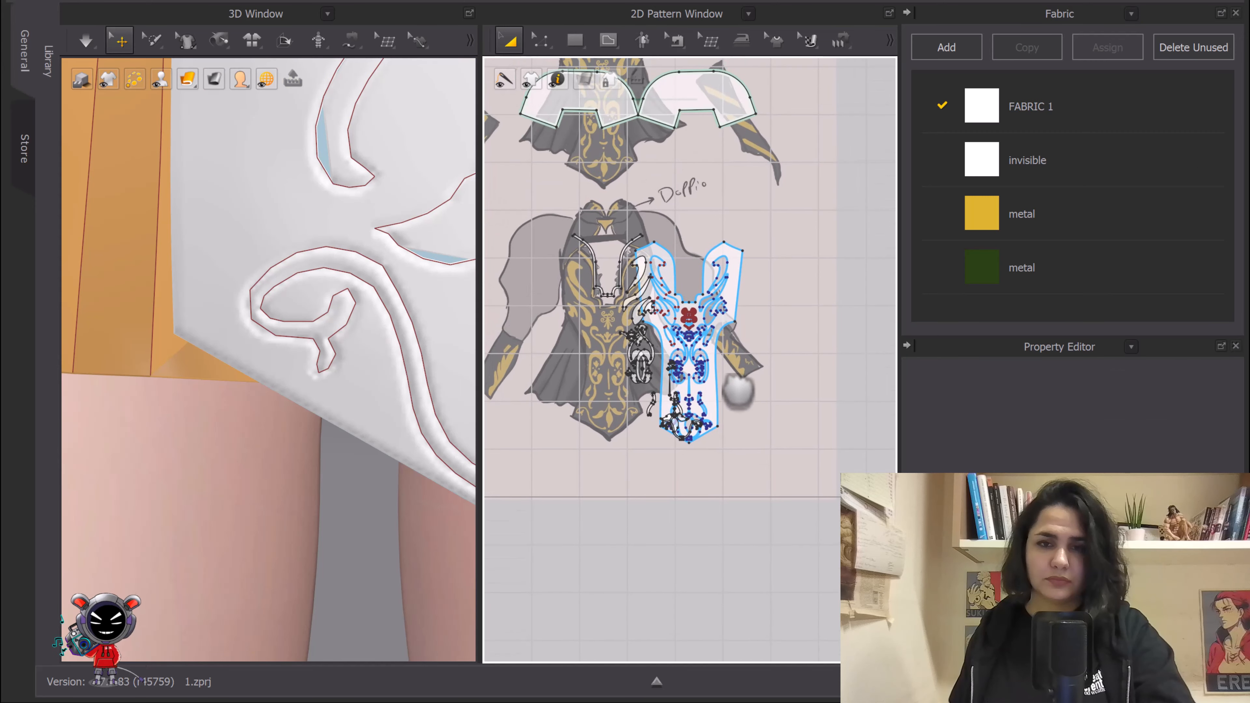
pyautogui.moveTo(738, 272); pyautogui.dragTo(865, 260)
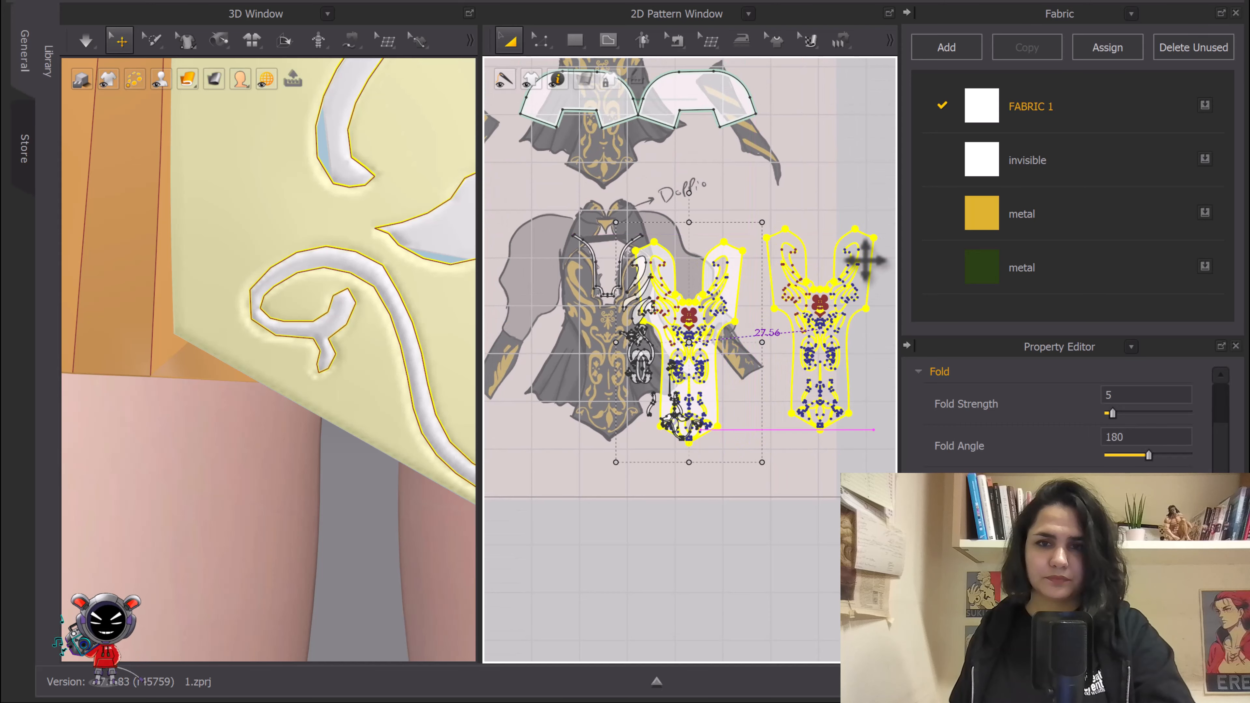
# Step: Cut & Sew the five remaining ornaments on the left half of the bodice panel as one selection, from hooked scroll to slim leaf
pyautogui.scroll(6, 855, 347)
pyautogui.moveTo(852, 337); pyautogui.dragTo(795, 379, button='middle')
pyautogui.moveTo(698, 343); pyautogui.dragTo(772, 348, button='middle')
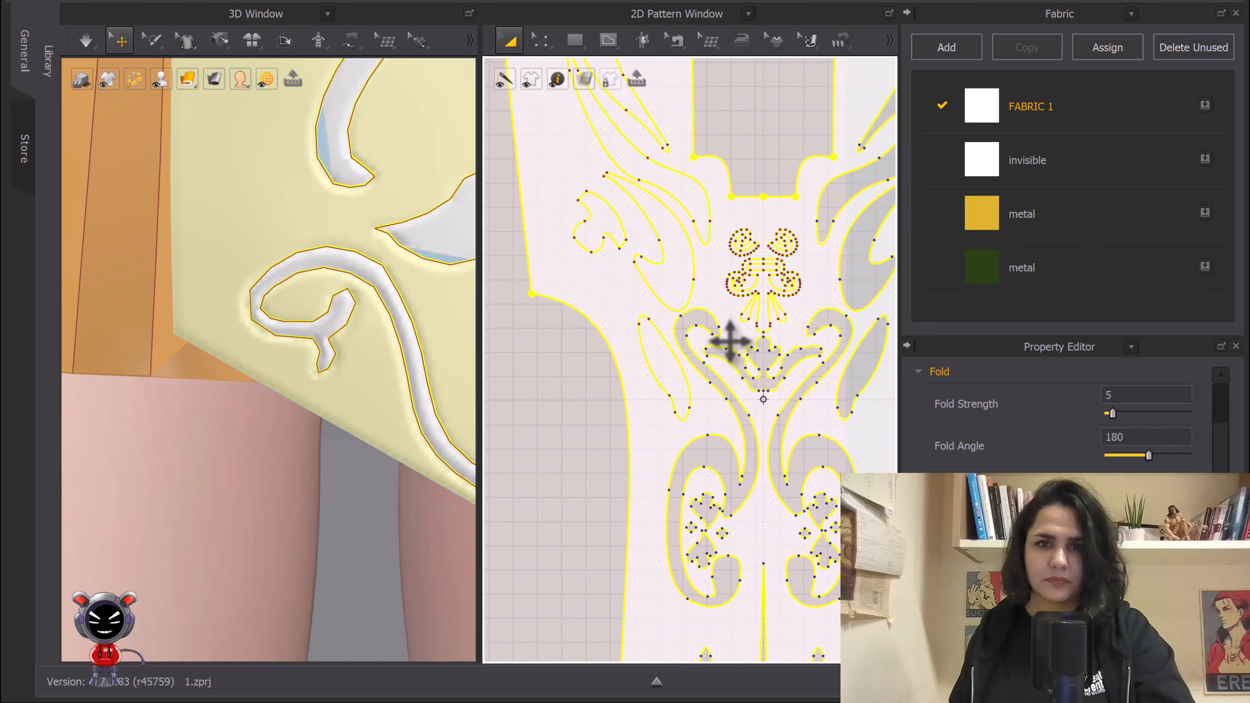
pyautogui.scroll(-3, 728, 341)
pyautogui.moveTo(711, 386); pyautogui.dragTo(733, 438, button='middle')
pyautogui.click(653, 479)
pyautogui.click(699, 404)
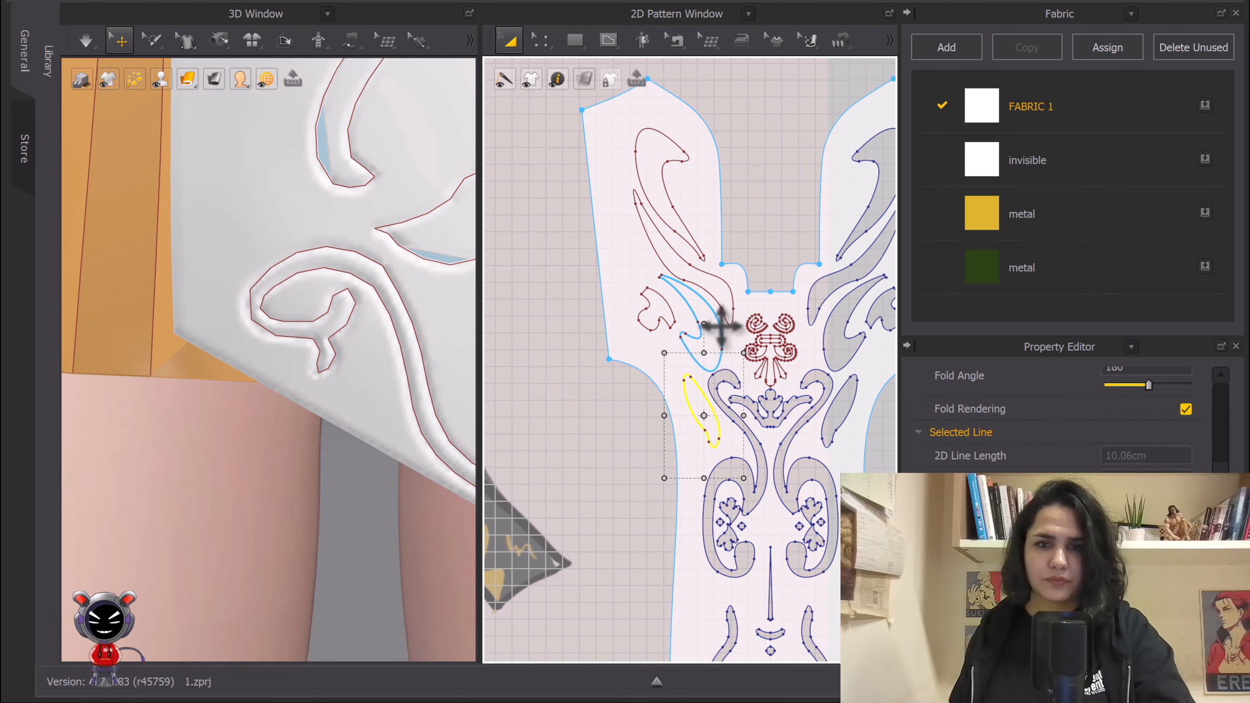
pyautogui.keyDown('shift'); pyautogui.click(712, 318); pyautogui.keyUp('shift')
pyautogui.keyDown('shift'); pyautogui.click(670, 157); pyautogui.keyUp('shift')
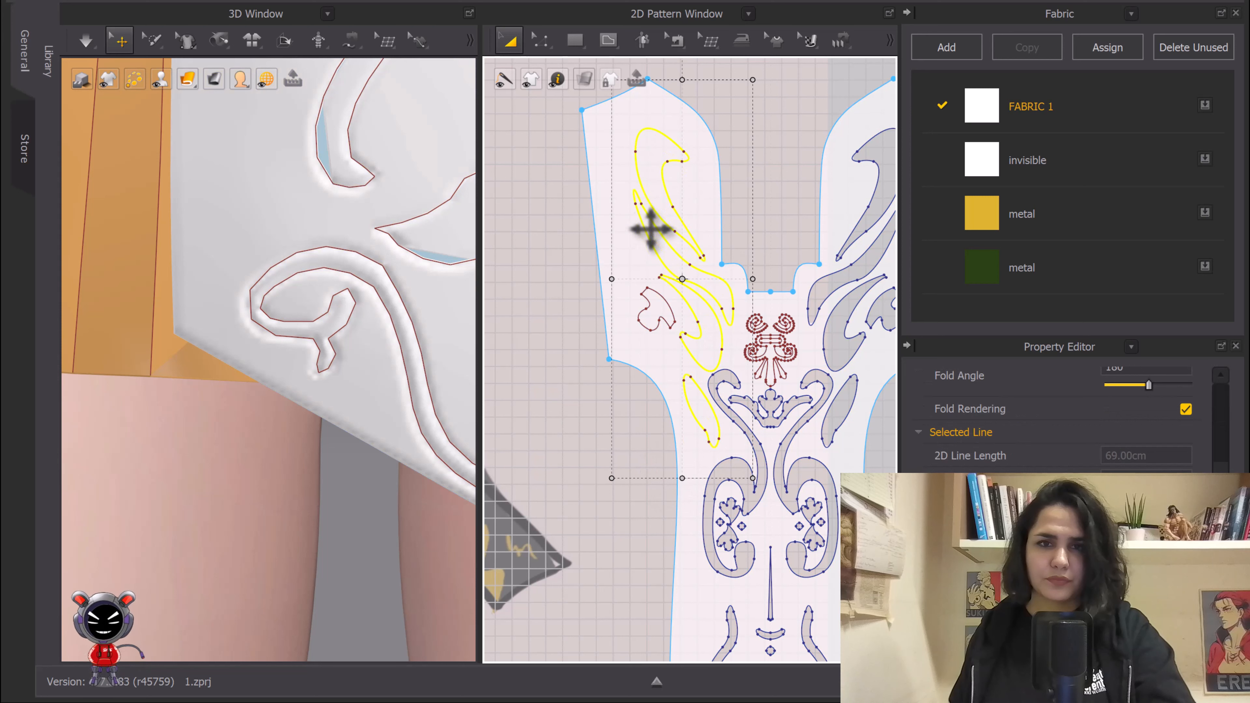
pyautogui.rightClick(650, 309)
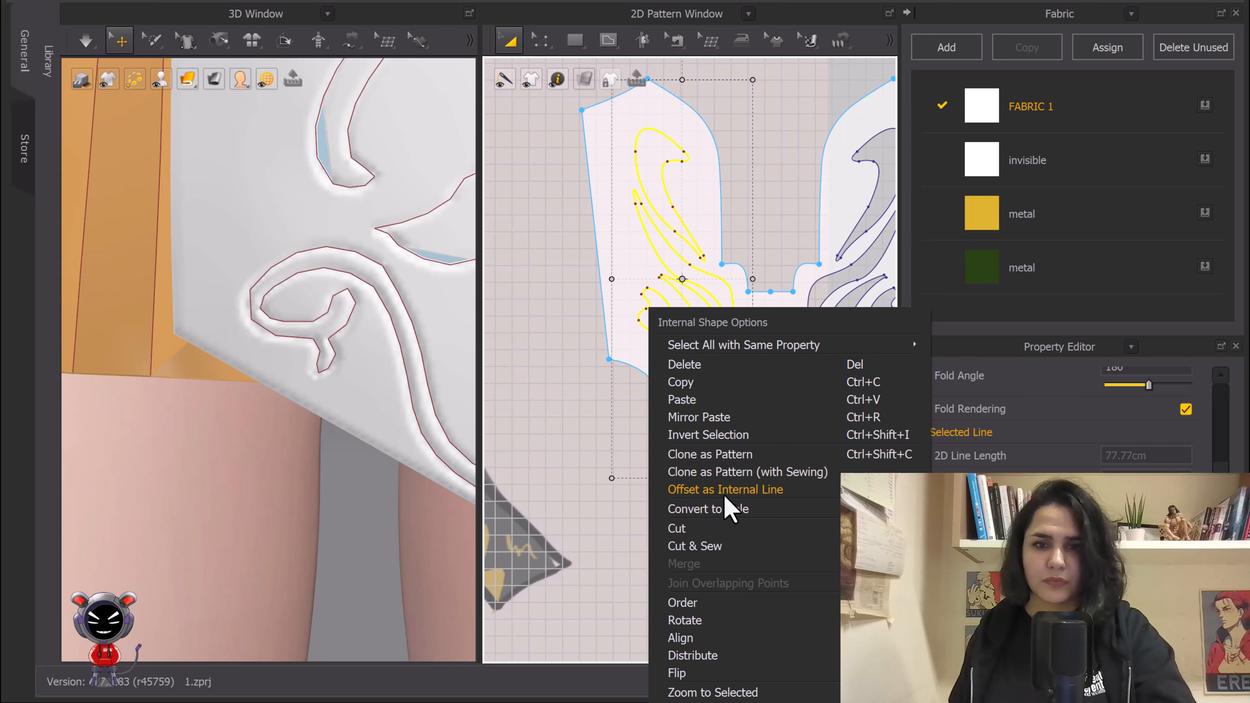
pyautogui.click(710, 542)
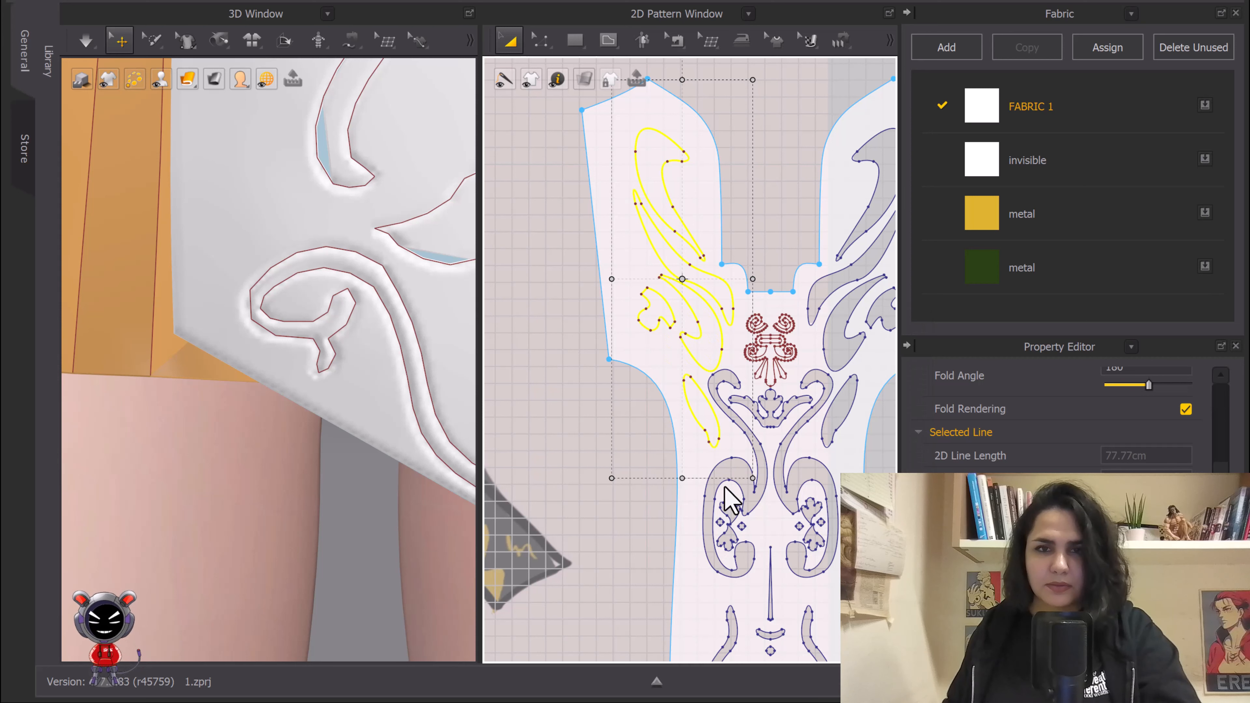
pyautogui.scroll(-3, 709, 432)
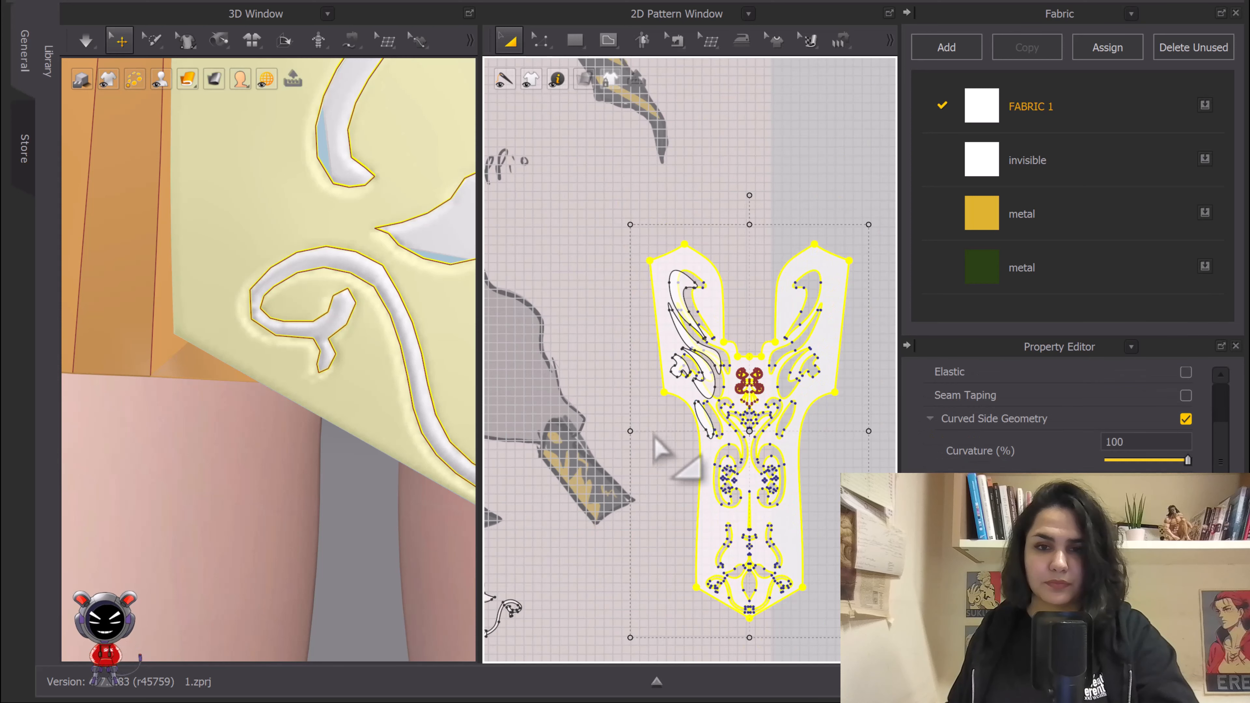
pyautogui.click(651, 437)
pyautogui.scroll(8, 749, 398)
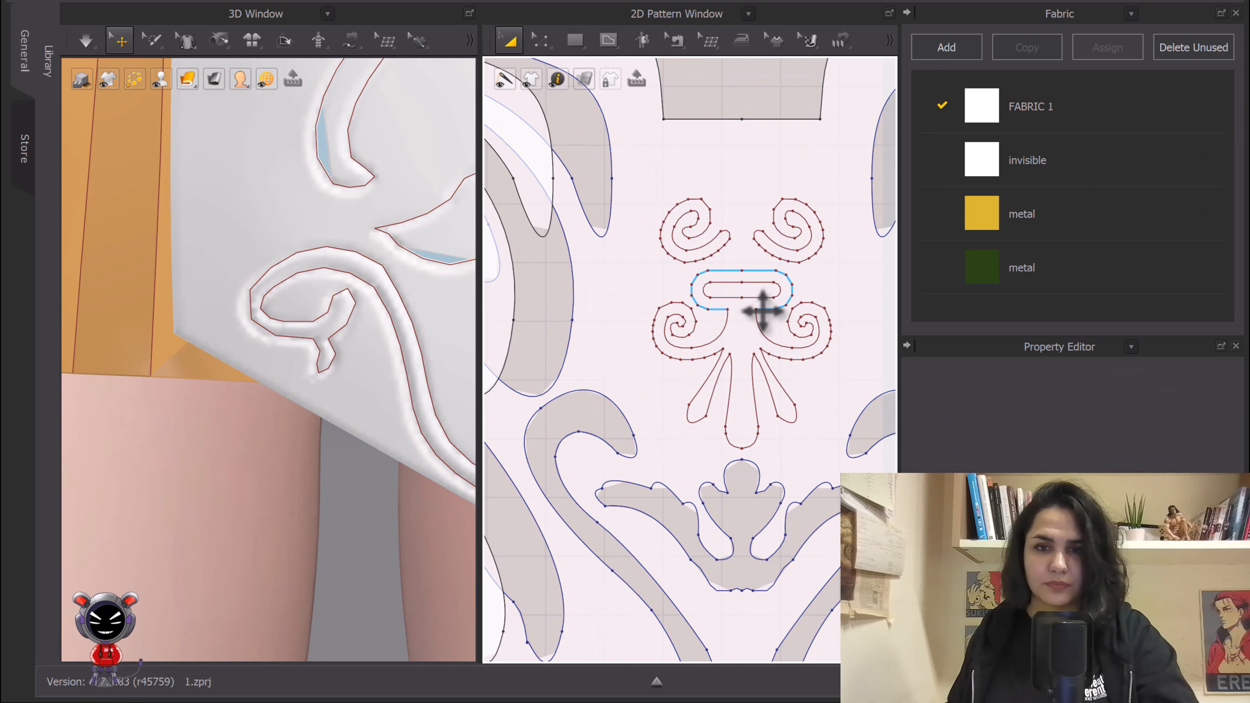
# Step: Join the overlapping points where the central ornament's slot-shaped outline meets the curled scrolls on both sides
pyautogui.click(760, 310)
pyautogui.click(787, 323)
pyautogui.scroll(5, 761, 315)
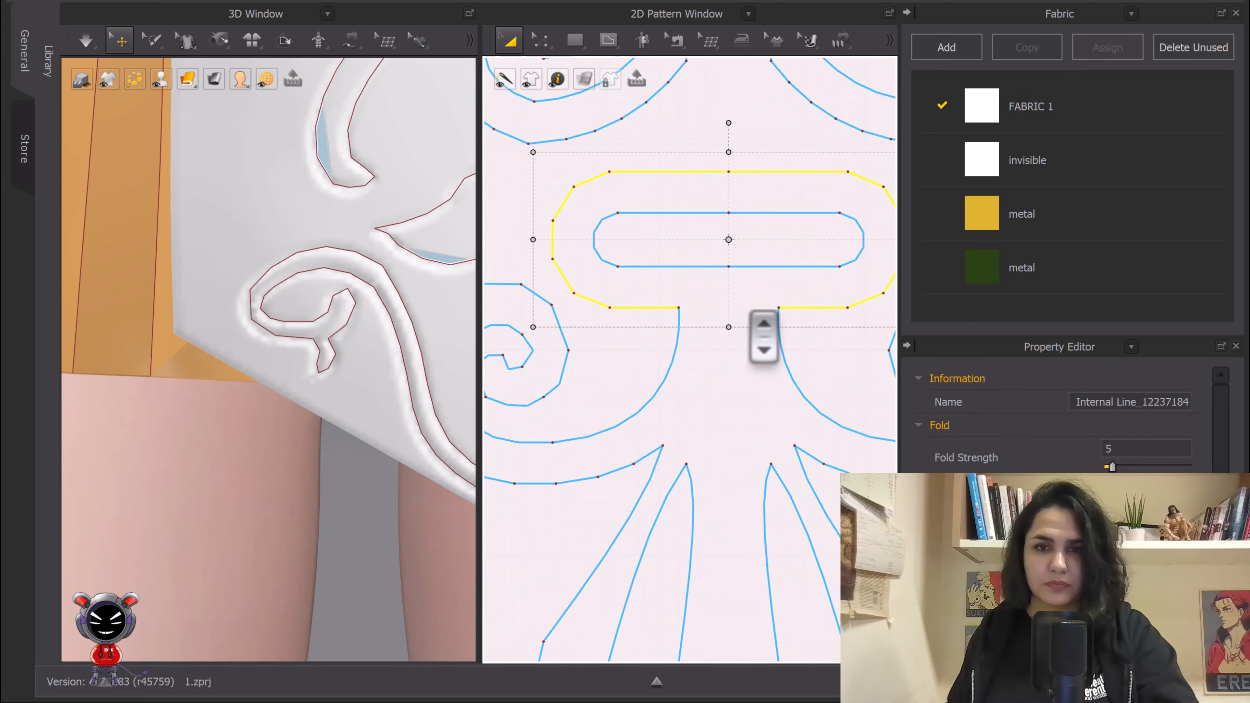
pyautogui.click(727, 307)
pyautogui.press('z')
pyautogui.click(697, 300)
pyautogui.click(679, 308)
pyautogui.rightClick(679, 313)
pyautogui.click(740, 401)
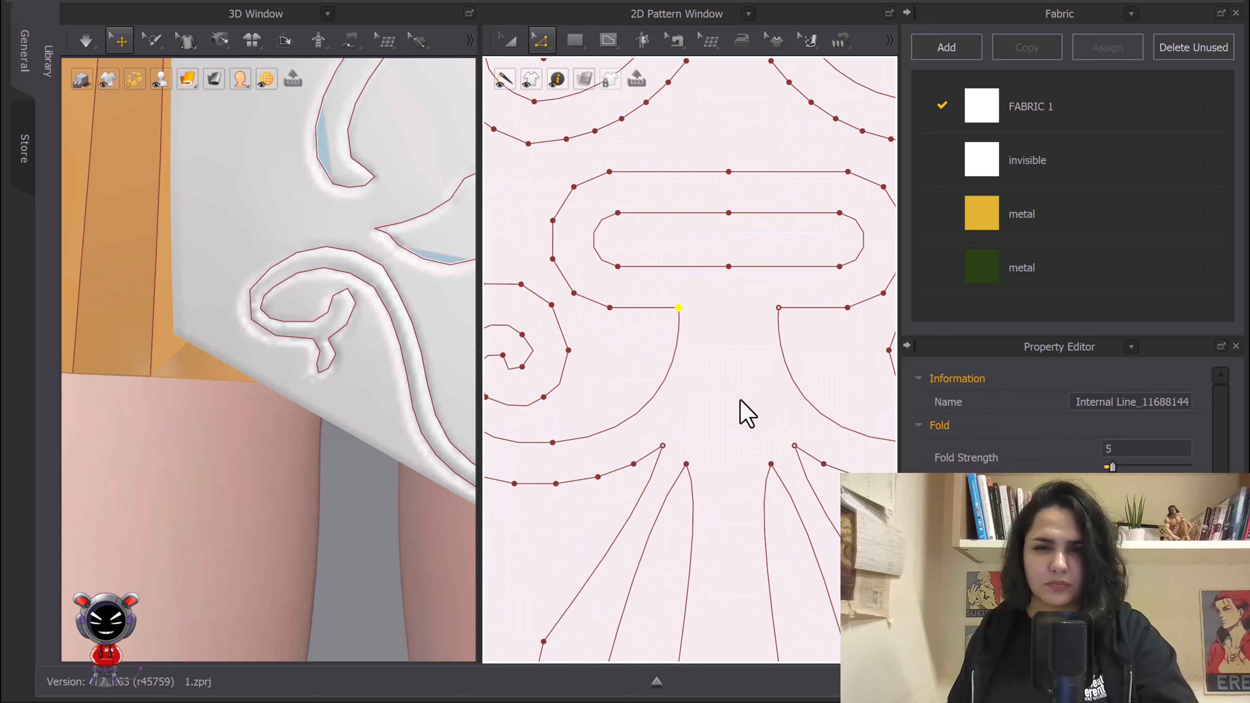
pyautogui.rightClick(779, 308)
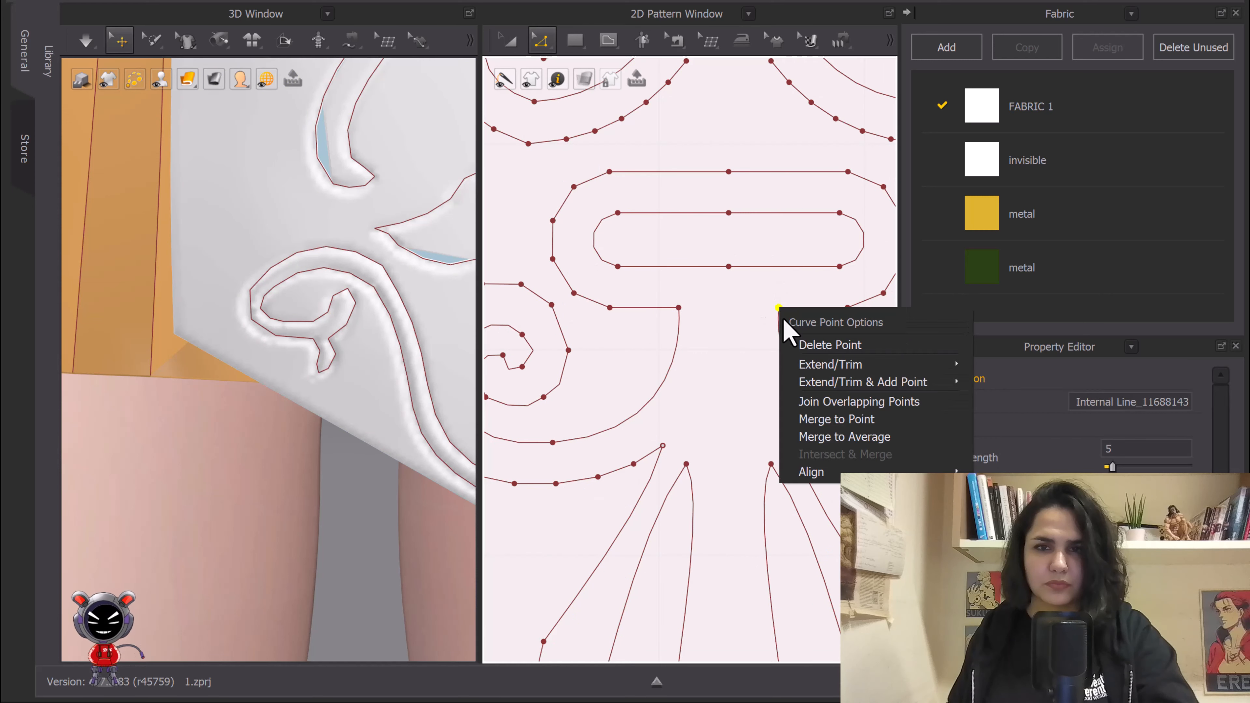
pyautogui.click(832, 403)
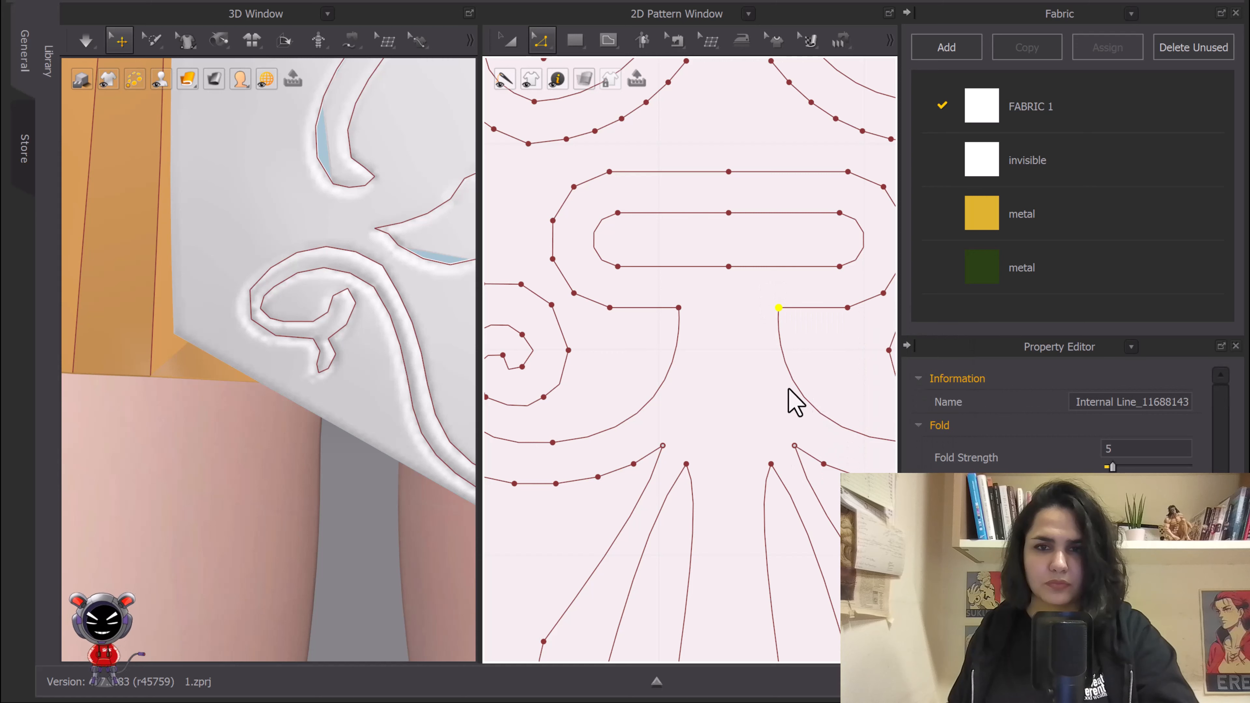
# Step: Join the overlapping points where the central ornament's two curled scrolls meet the outer leaves
pyautogui.scroll(-3, 795, 401)
pyautogui.press('a')
pyautogui.click(741, 381)
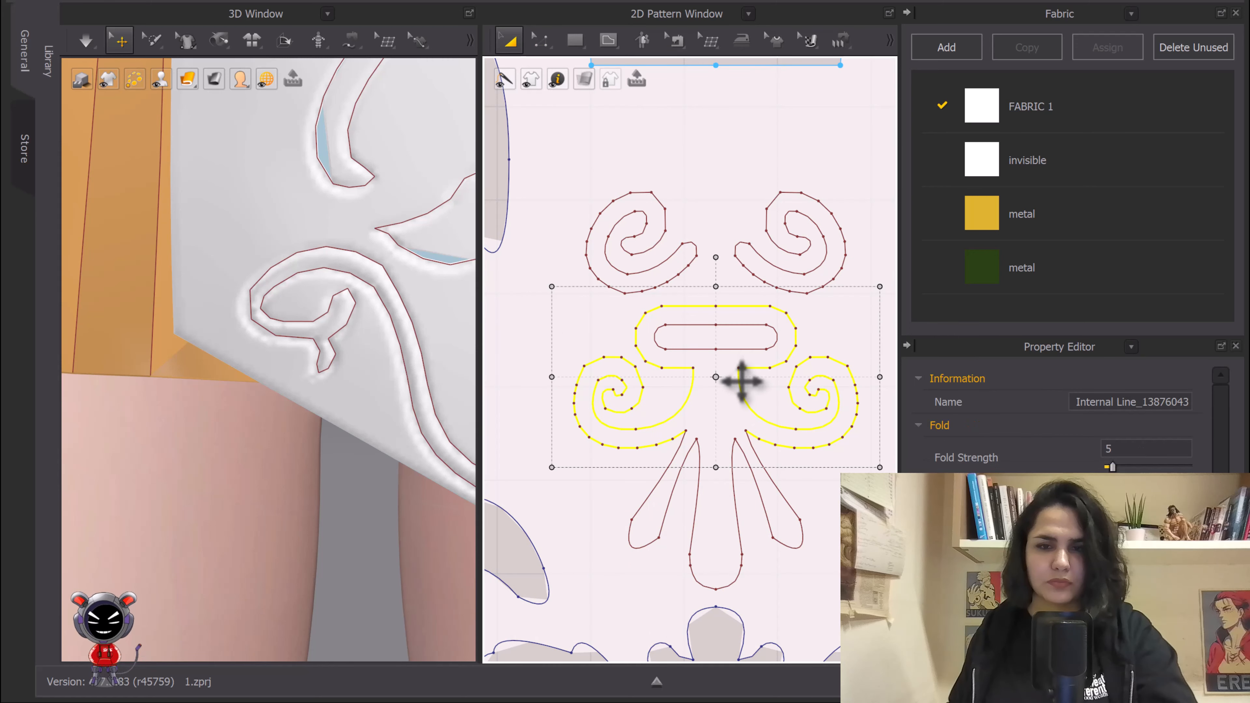
pyautogui.press('z')
pyautogui.scroll(4, 789, 480)
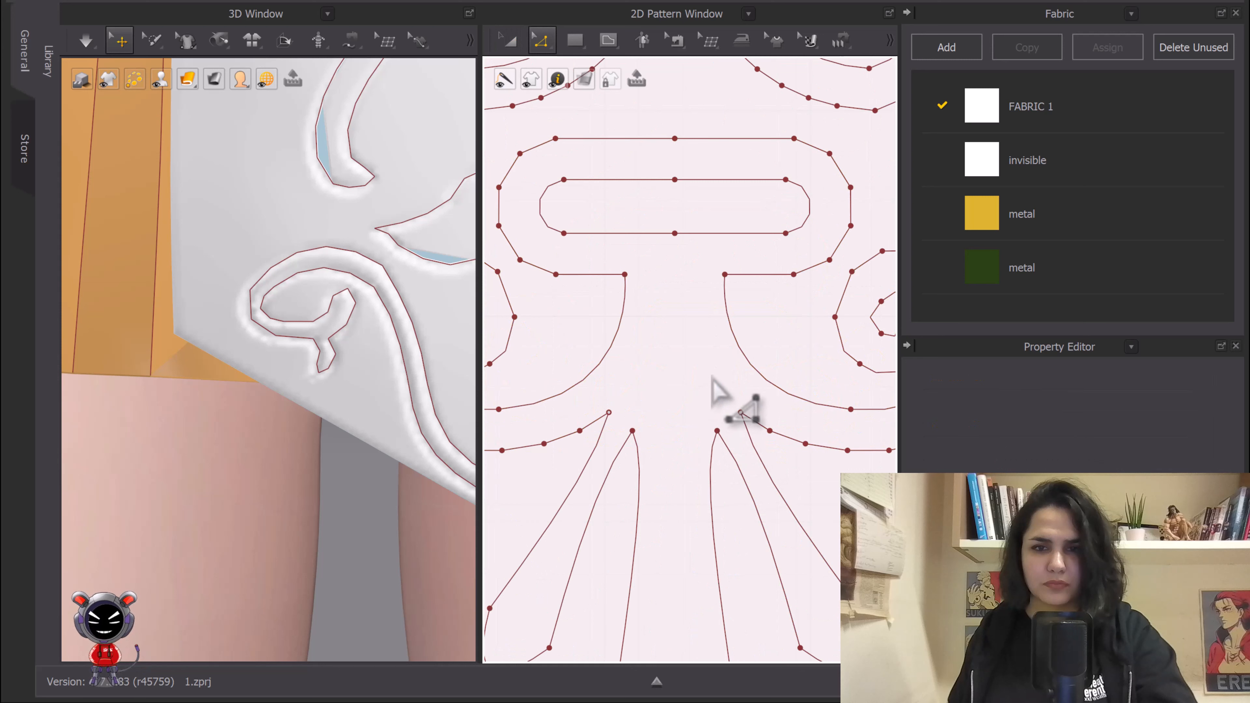
pyautogui.click(744, 427)
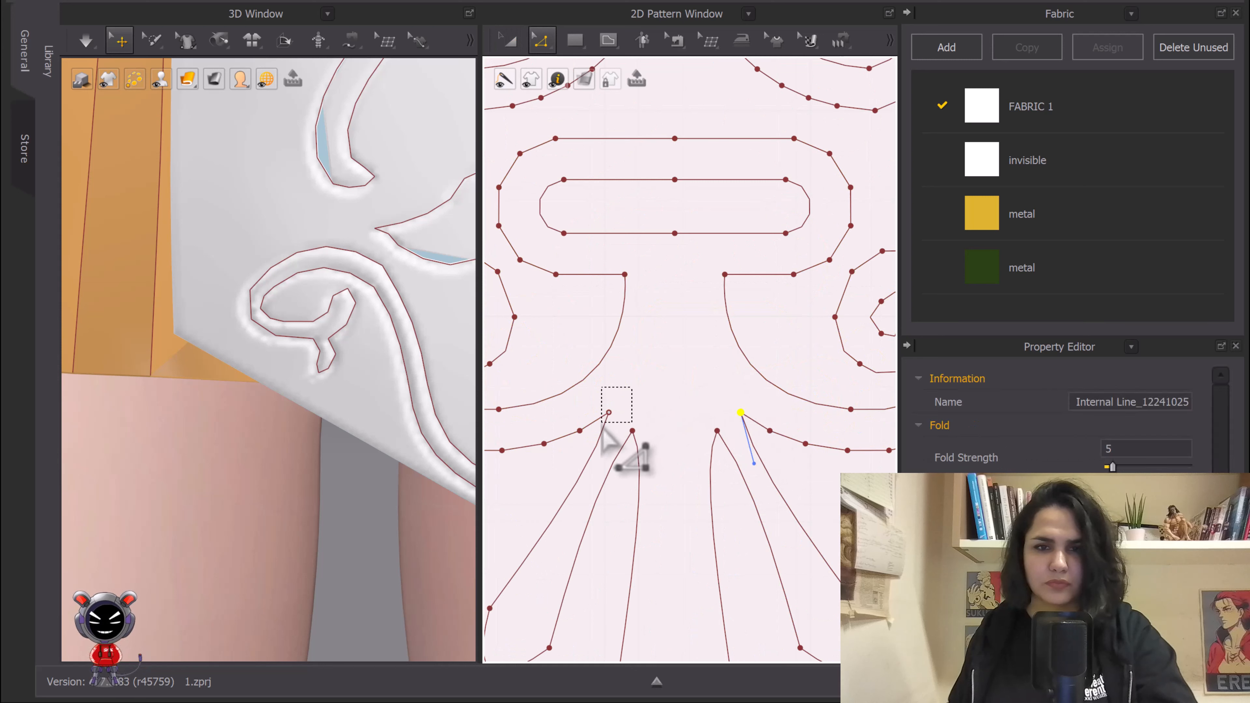
pyautogui.keyDown('shift'); pyautogui.moveTo(602, 424); pyautogui.dragTo(603, 425); pyautogui.keyUp('shift')
pyautogui.rightClick(609, 412)
pyautogui.click(663, 510)
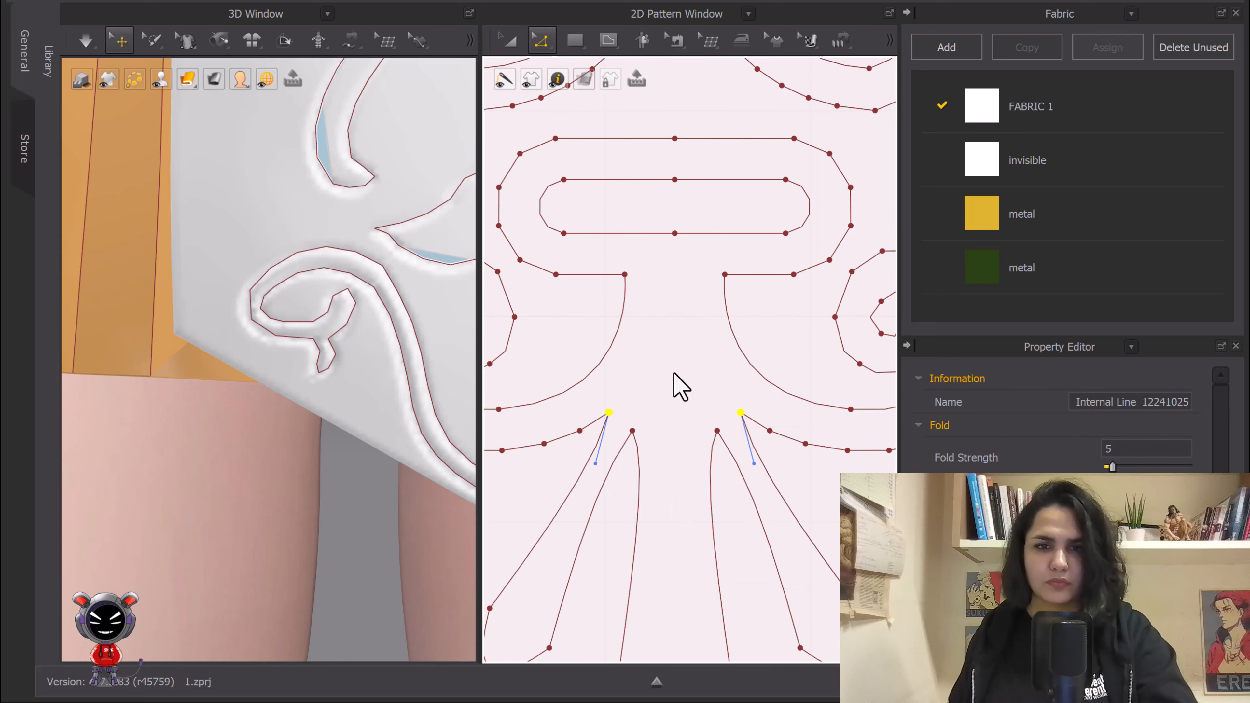
# Step: Check whether the central ornament's joined outline selects as one continuous shape, separate from the inner slot
pyautogui.press('a')
pyautogui.click(742, 354)
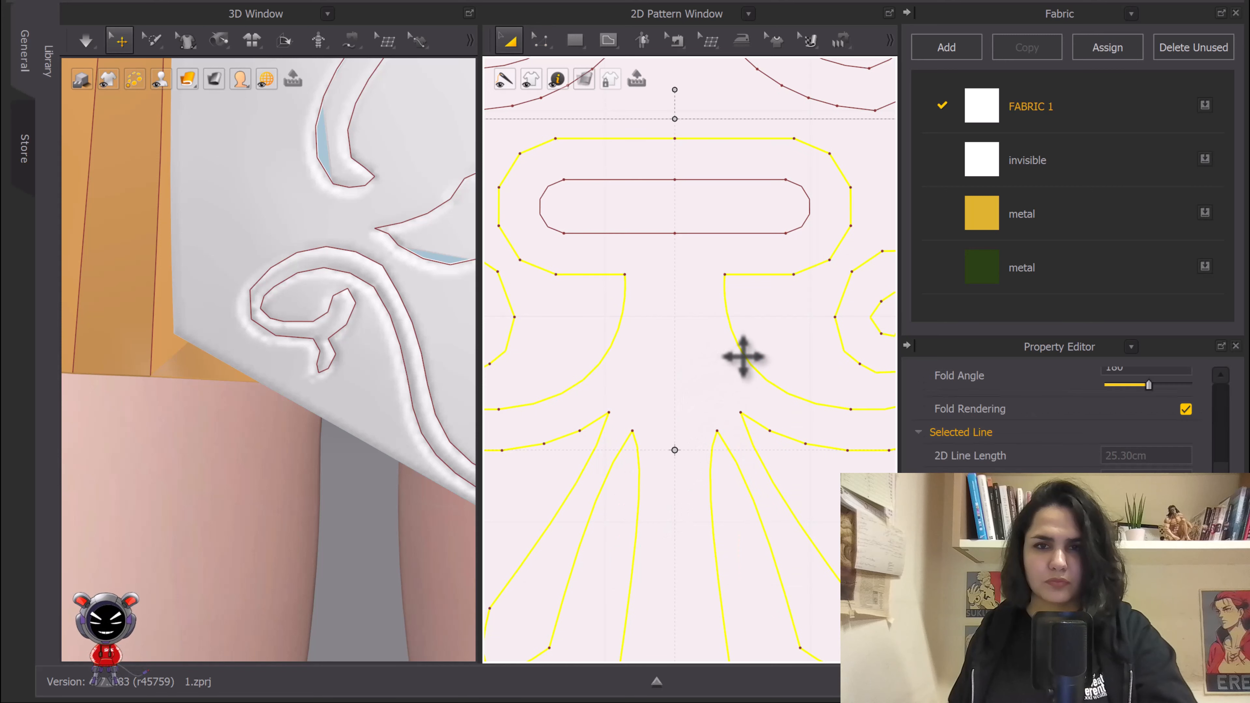
pyautogui.press('Delete')
pyautogui.click(709, 232)
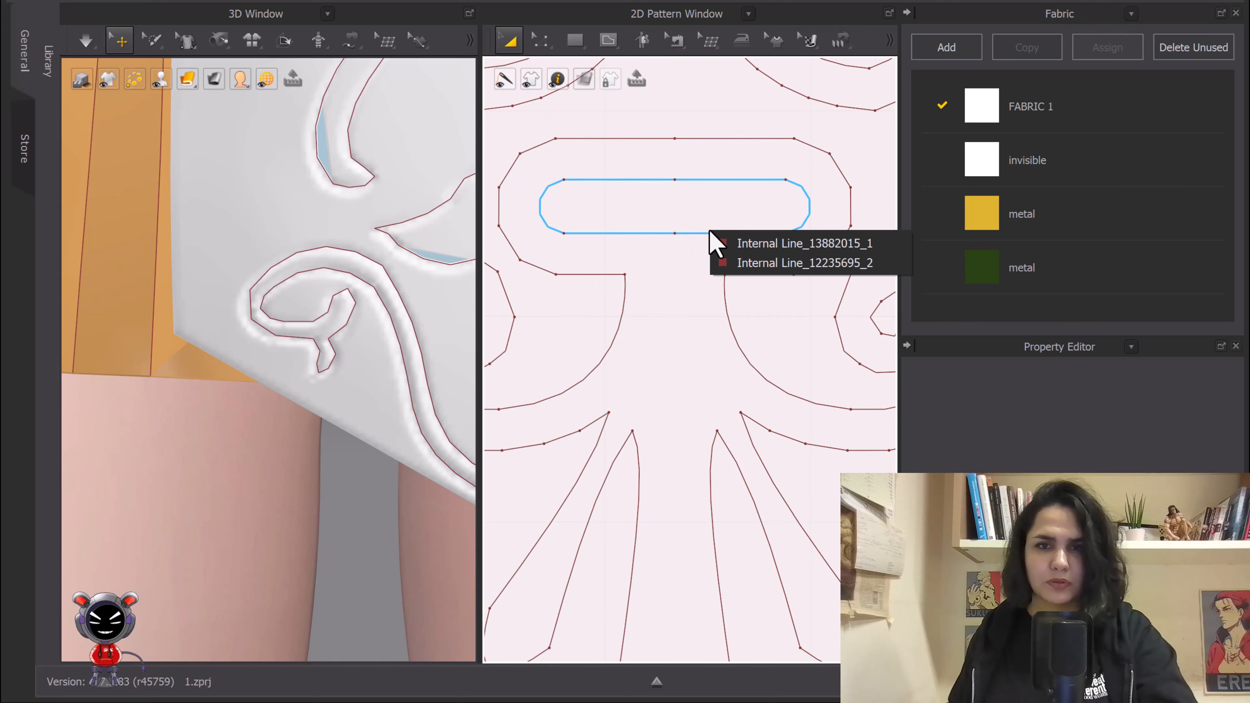
pyautogui.click(728, 244)
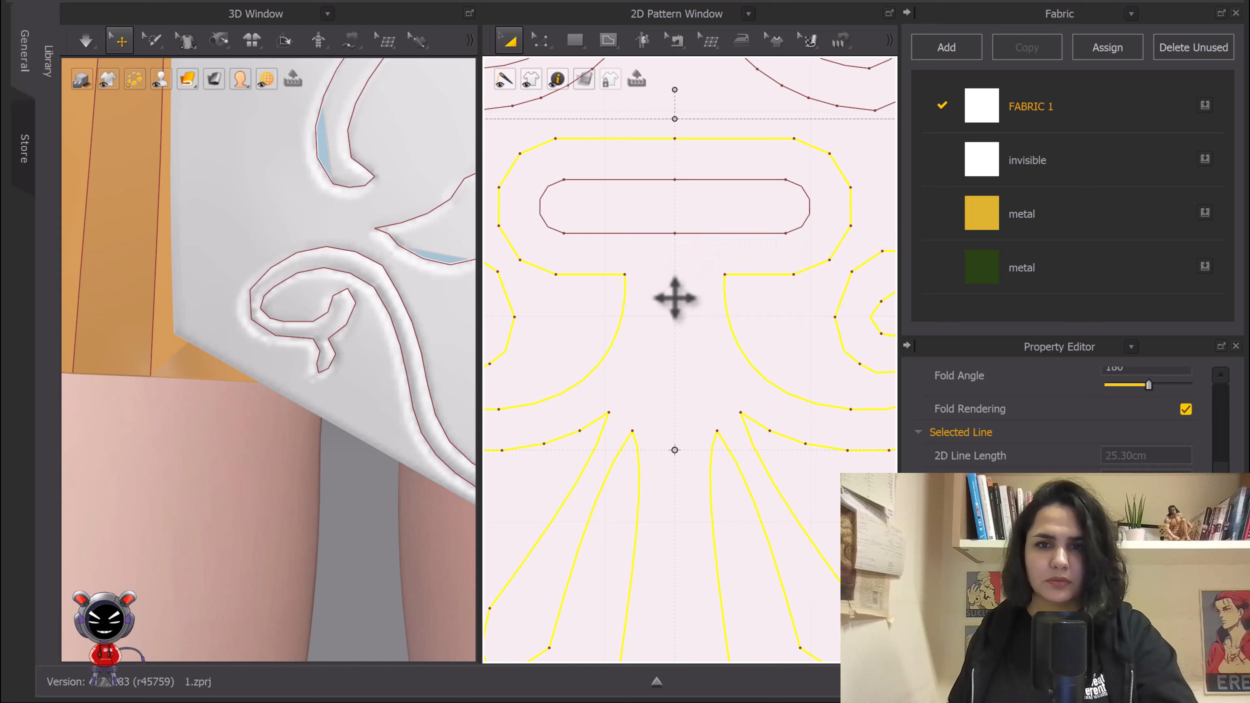
pyautogui.press('z')
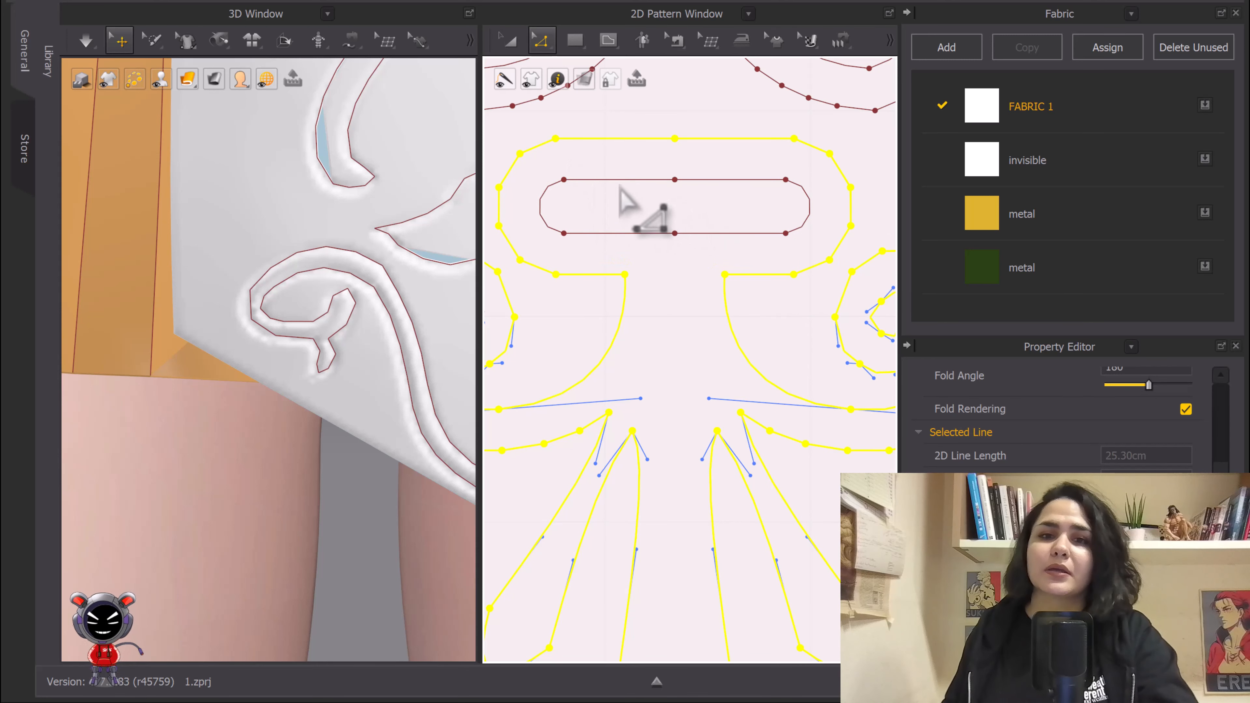
pyautogui.click(536, 166)
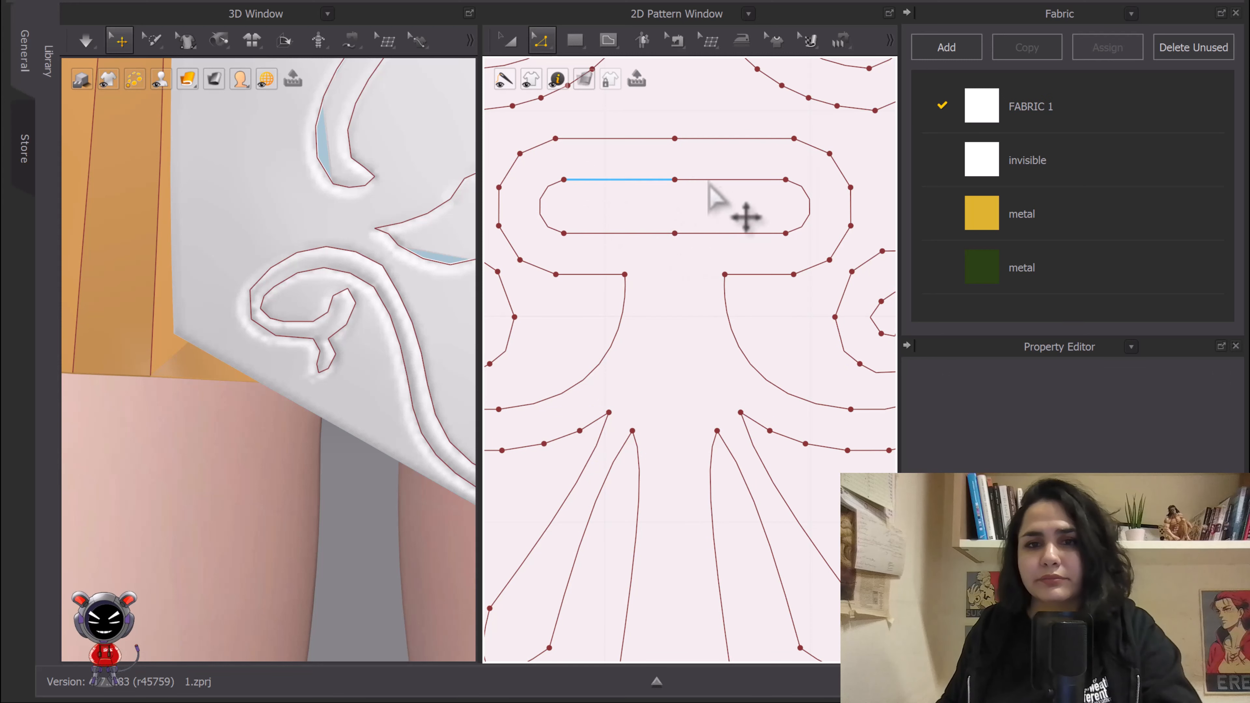
# Step: Select the inner slot of the central ornament with Edit Pattern and convert it to a hole
pyautogui.moveTo(527, 160); pyautogui.dragTo(831, 243)
pyautogui.click(542, 41)
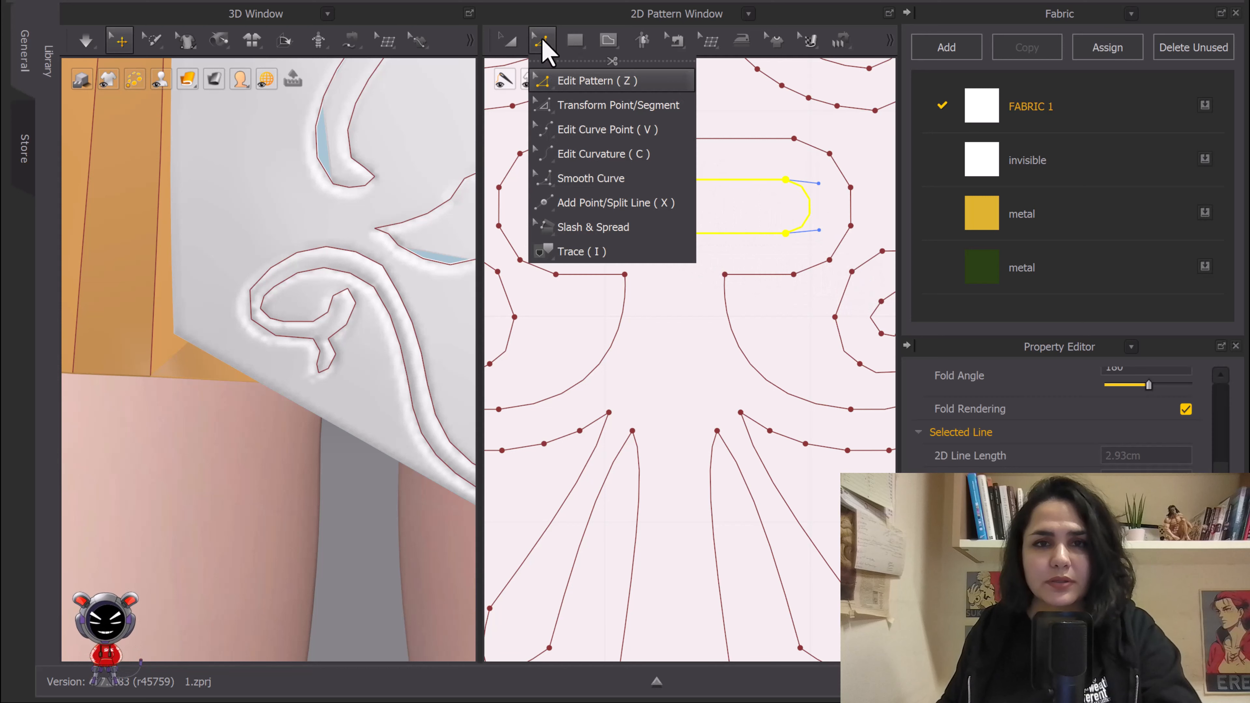
pyautogui.click(598, 80)
pyautogui.press('z')
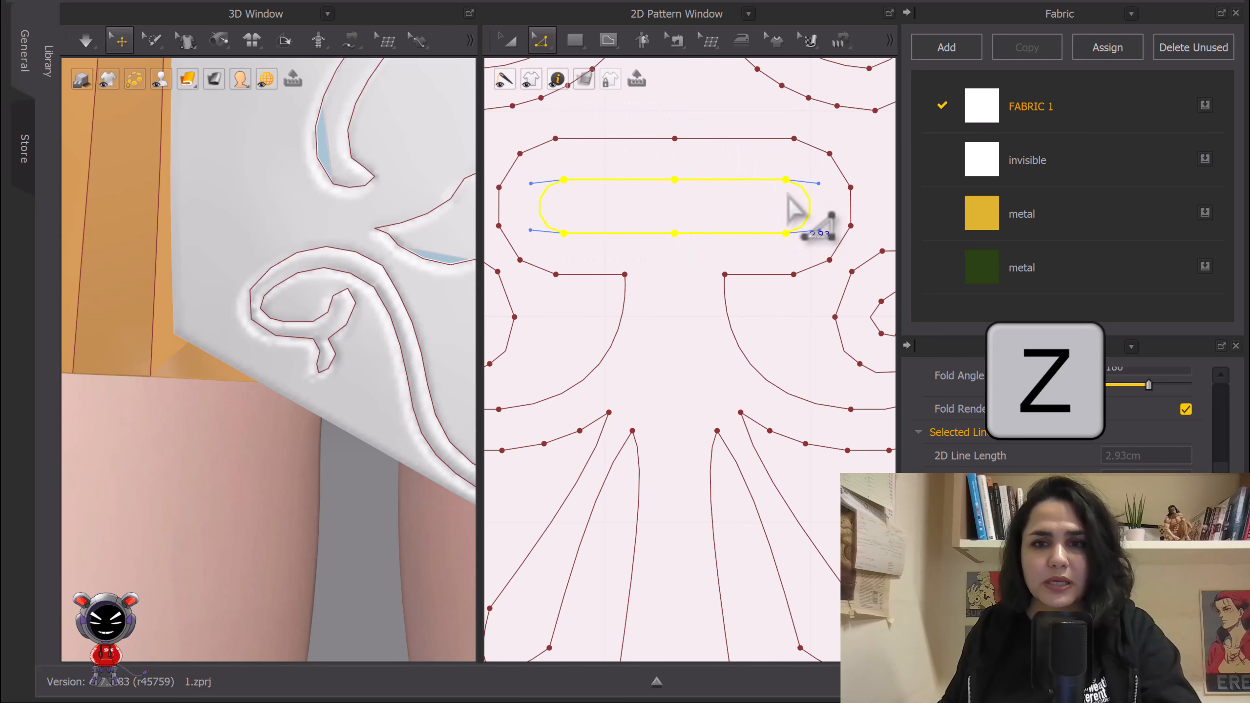
pyautogui.rightClick(745, 180)
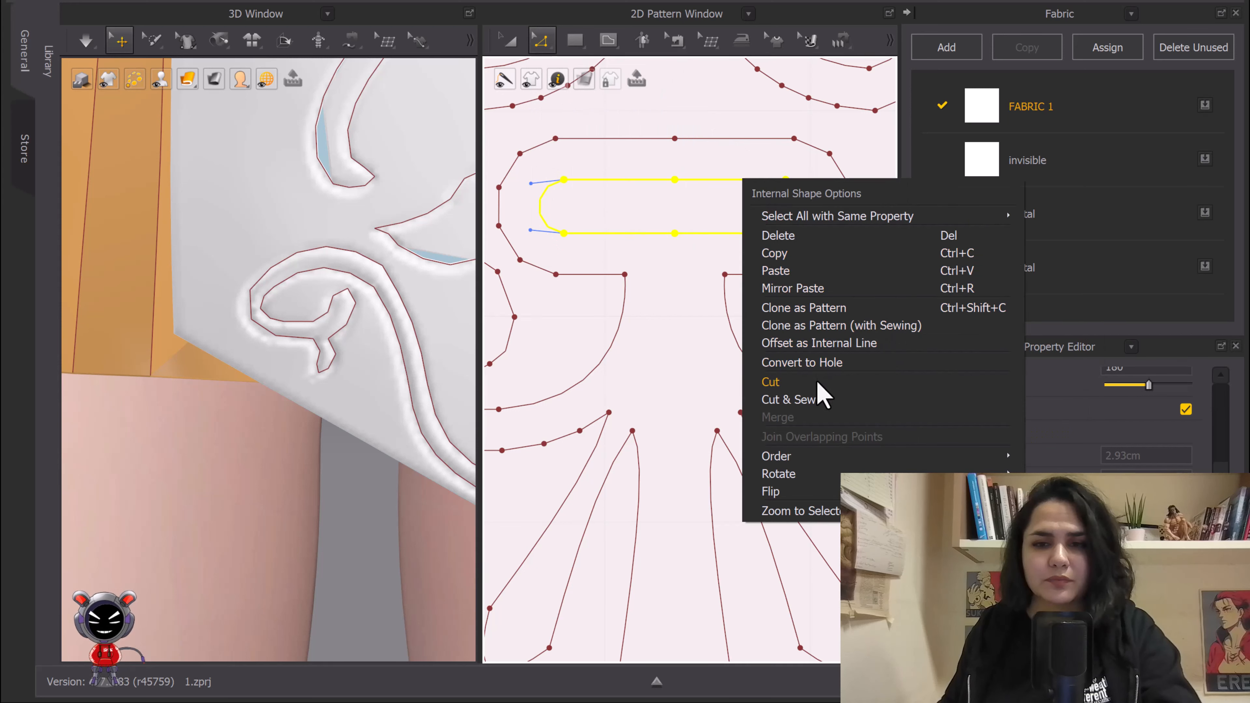
pyautogui.click(813, 364)
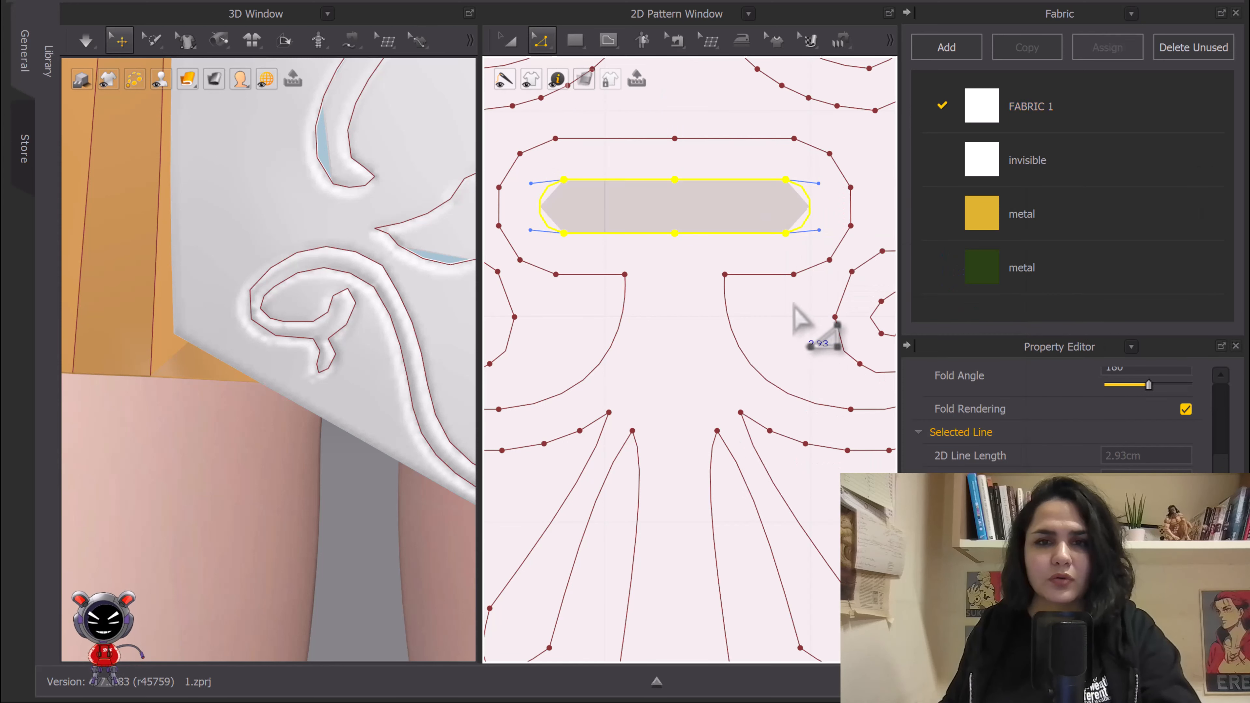
# Step: Cut & Sew the joined outer outline of the central ornament
pyautogui.press('a')
pyautogui.click(768, 140)
pyautogui.rightClick(768, 140)
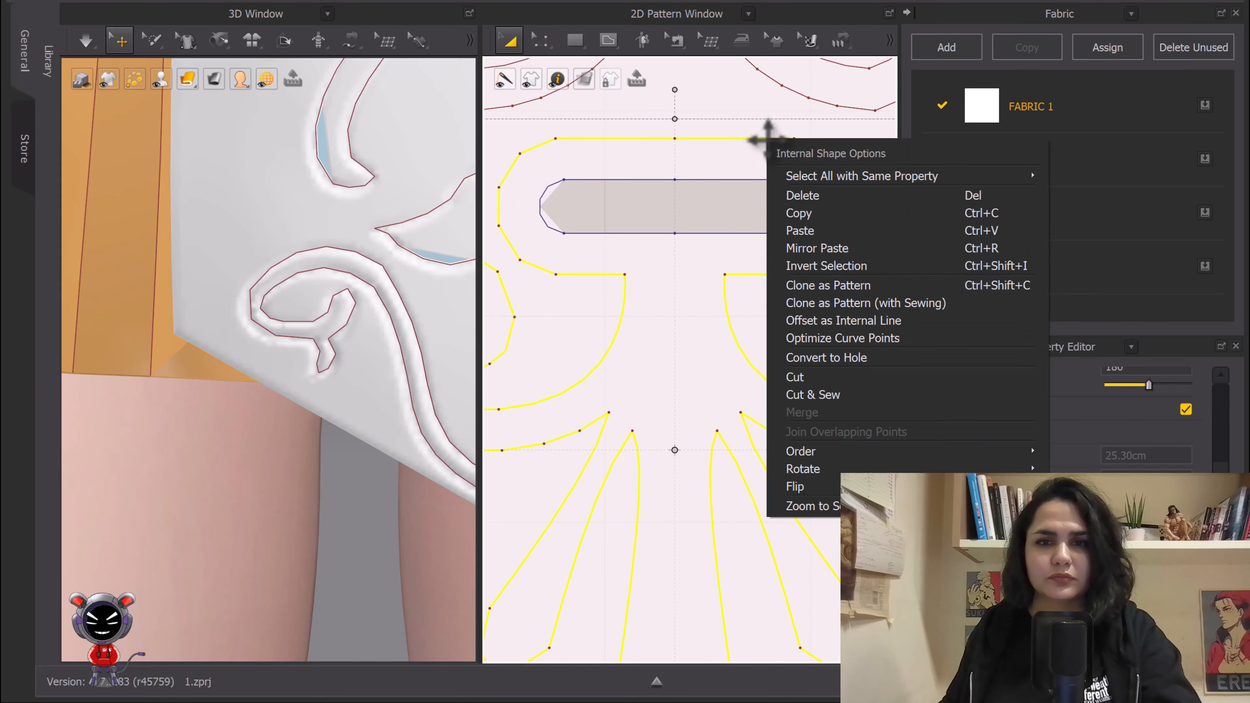
pyautogui.click(833, 398)
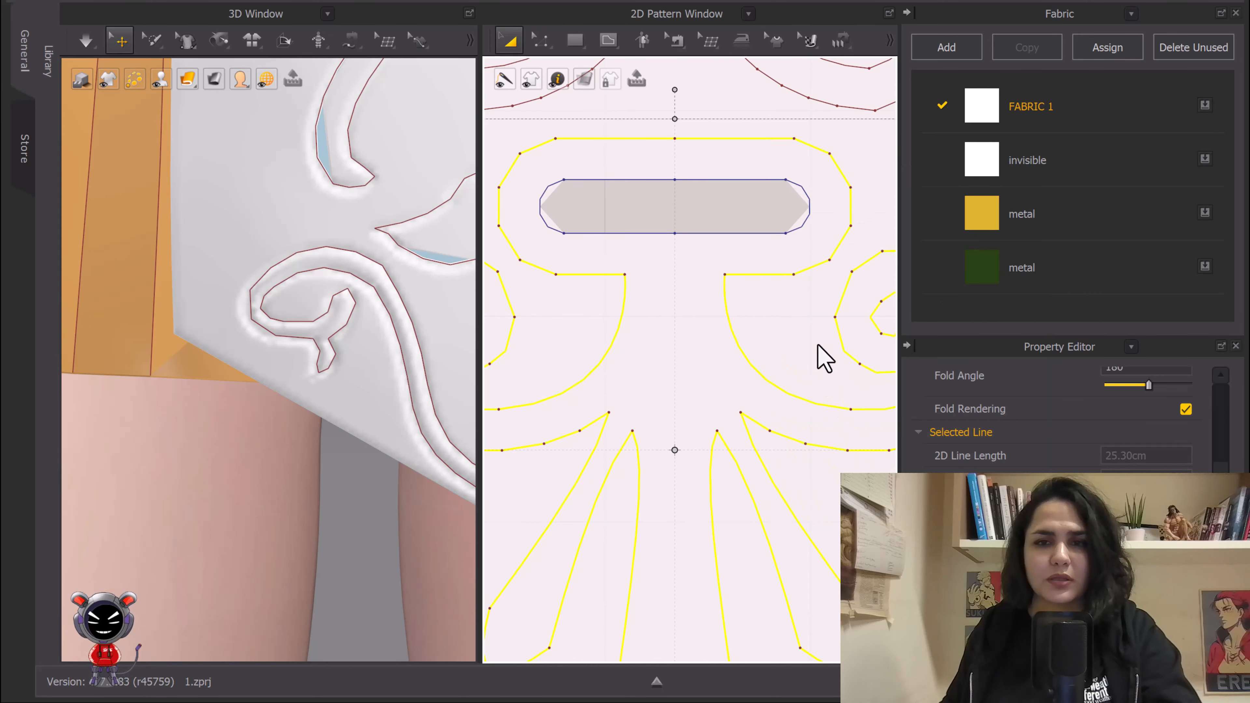
# Step: Cut & Sew the two curled scrolls above the central ornament as one selection
pyautogui.scroll(-6, 804, 324)
pyautogui.moveTo(804, 324); pyautogui.dragTo(599, 350, button='middle')
pyautogui.scroll(5, 663, 292)
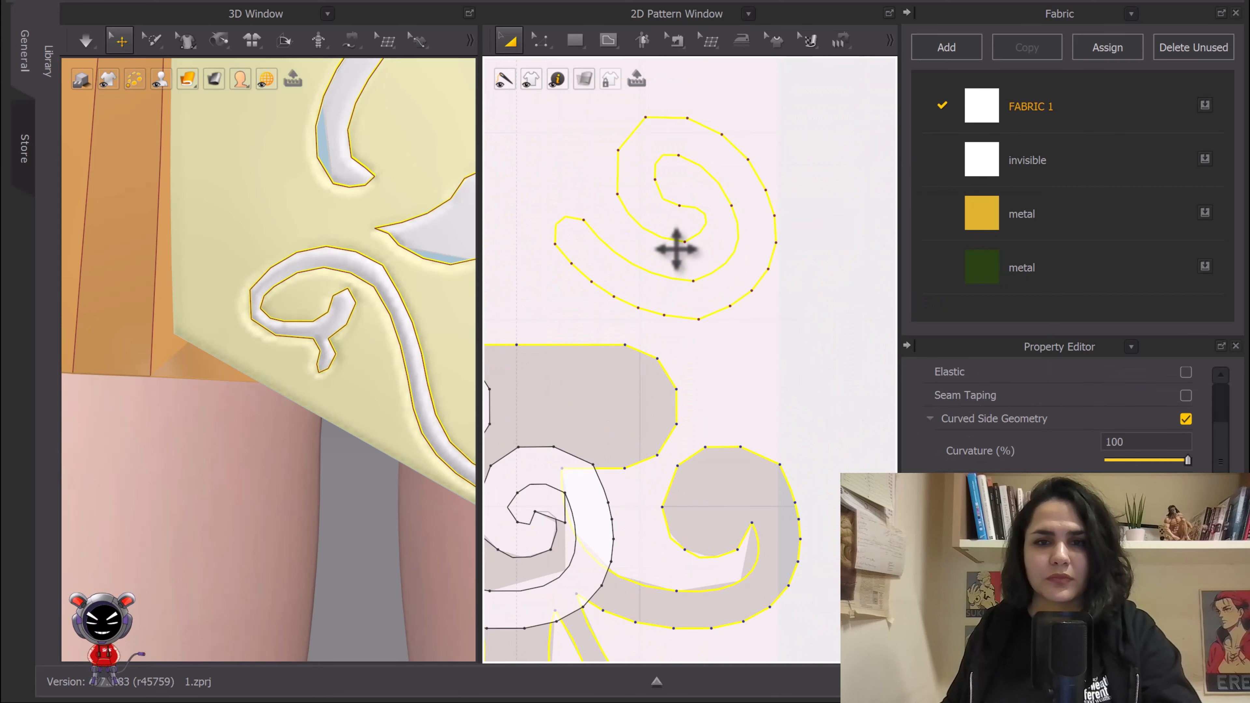
pyautogui.click(672, 281)
pyautogui.moveTo(704, 304); pyautogui.dragTo(896, 333, button='middle')
pyautogui.keyDown('shift'); pyautogui.click(650, 252); pyautogui.keyUp('shift')
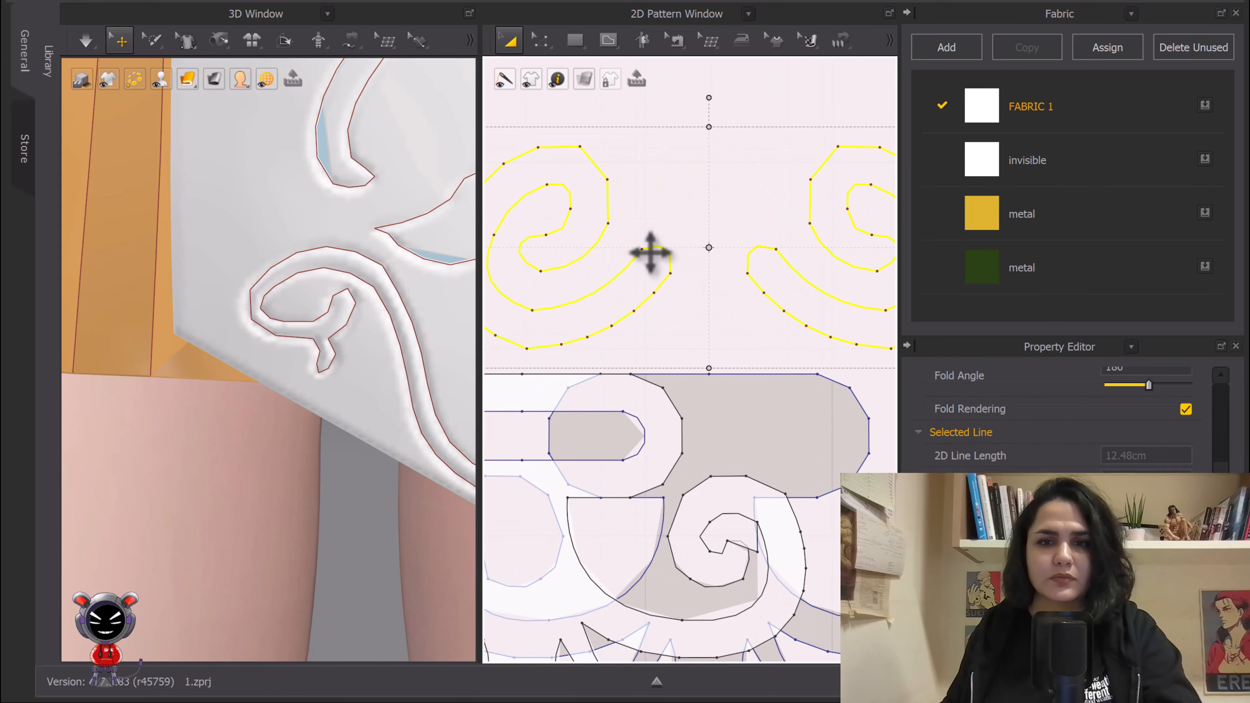
pyautogui.rightClick(649, 250)
pyautogui.click(738, 490)
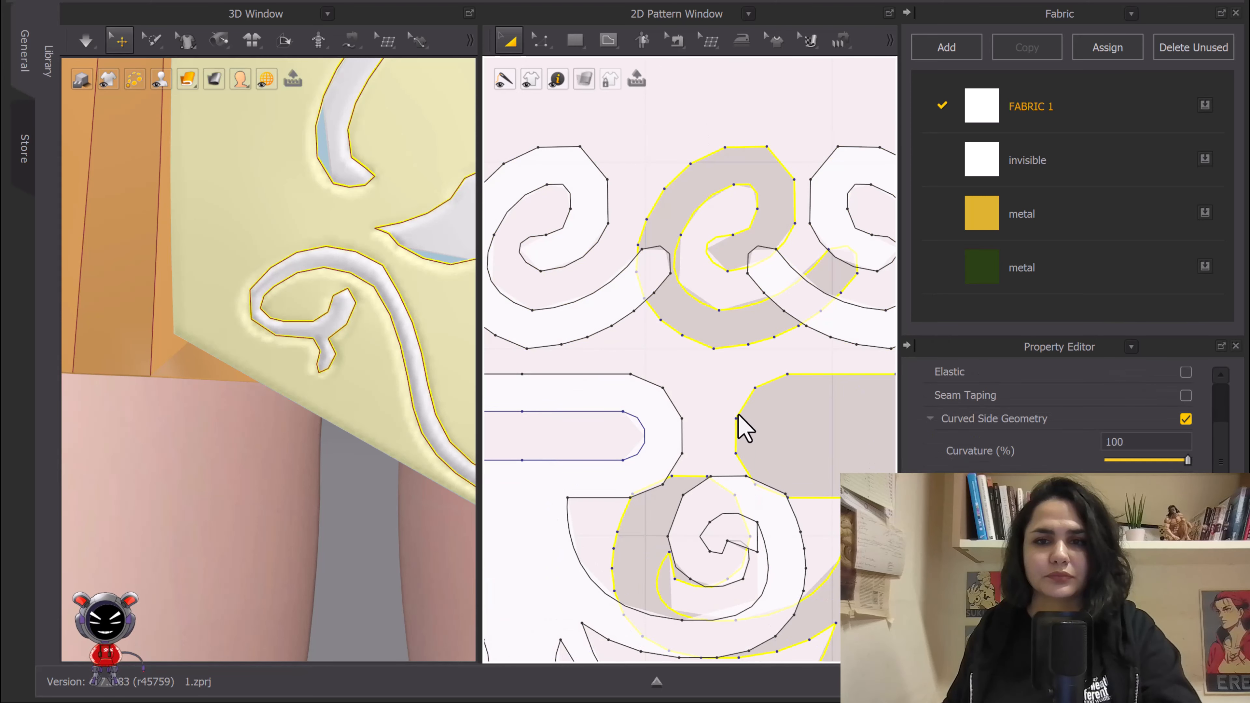
# Step: Move the front bodice panel about 33.1 cm sideways, clear of the cut ornament pieces
pyautogui.scroll(-12, 739, 418)
pyautogui.moveTo(740, 418); pyautogui.dragTo(755, 256, button='middle')
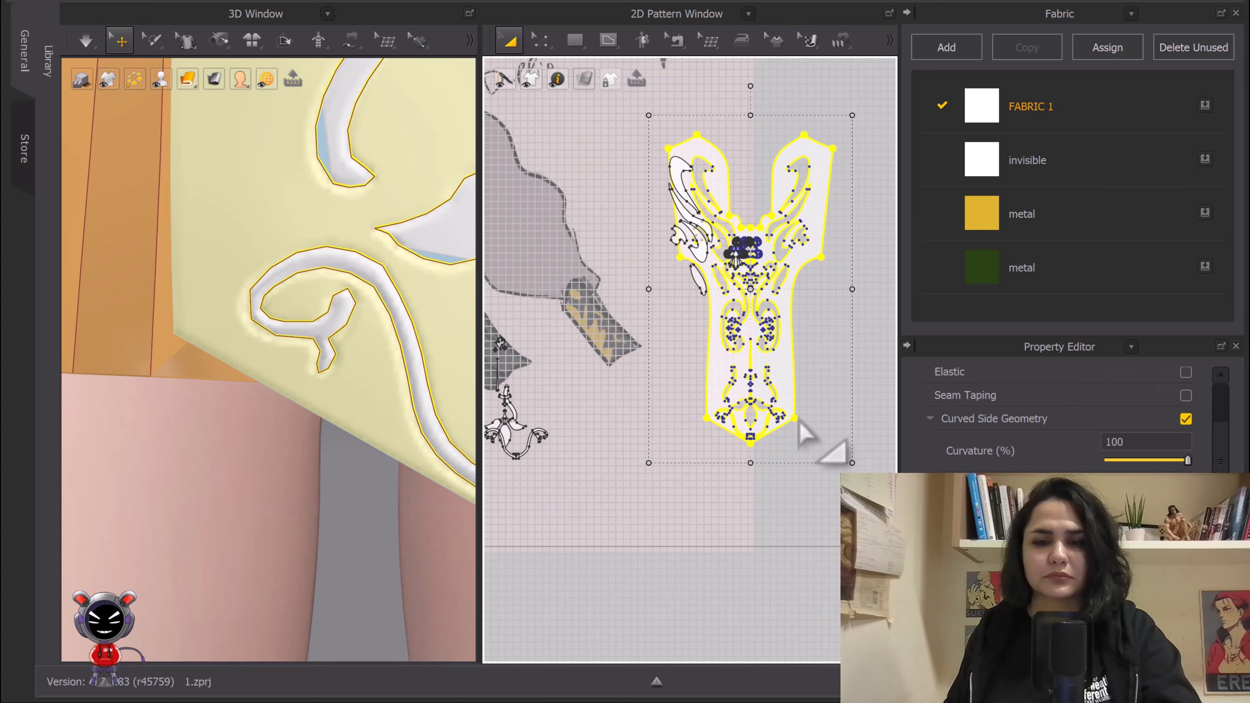
pyautogui.scroll(10, 756, 387)
pyautogui.scroll(-13, 787, 400)
pyautogui.moveTo(776, 398); pyautogui.dragTo(708, 334, button='middle')
pyautogui.scroll(-2, 708, 333)
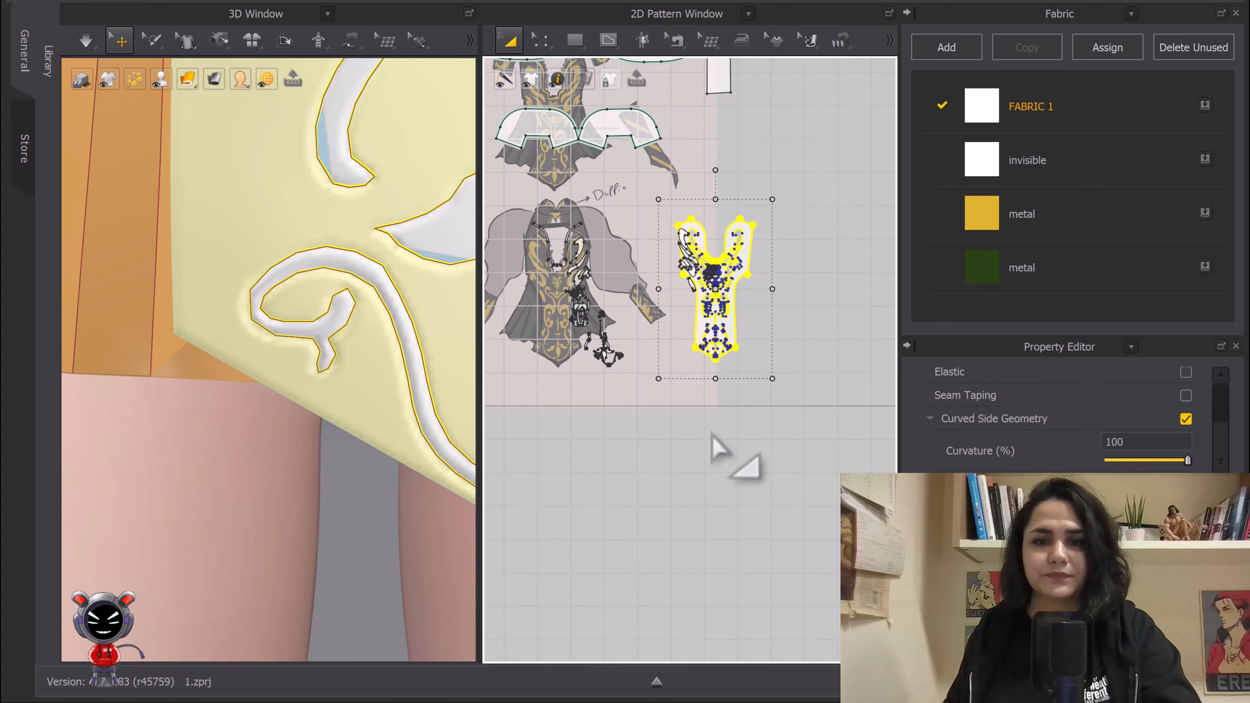
pyautogui.click(712, 435)
pyautogui.moveTo(732, 330); pyautogui.dragTo(845, 330)
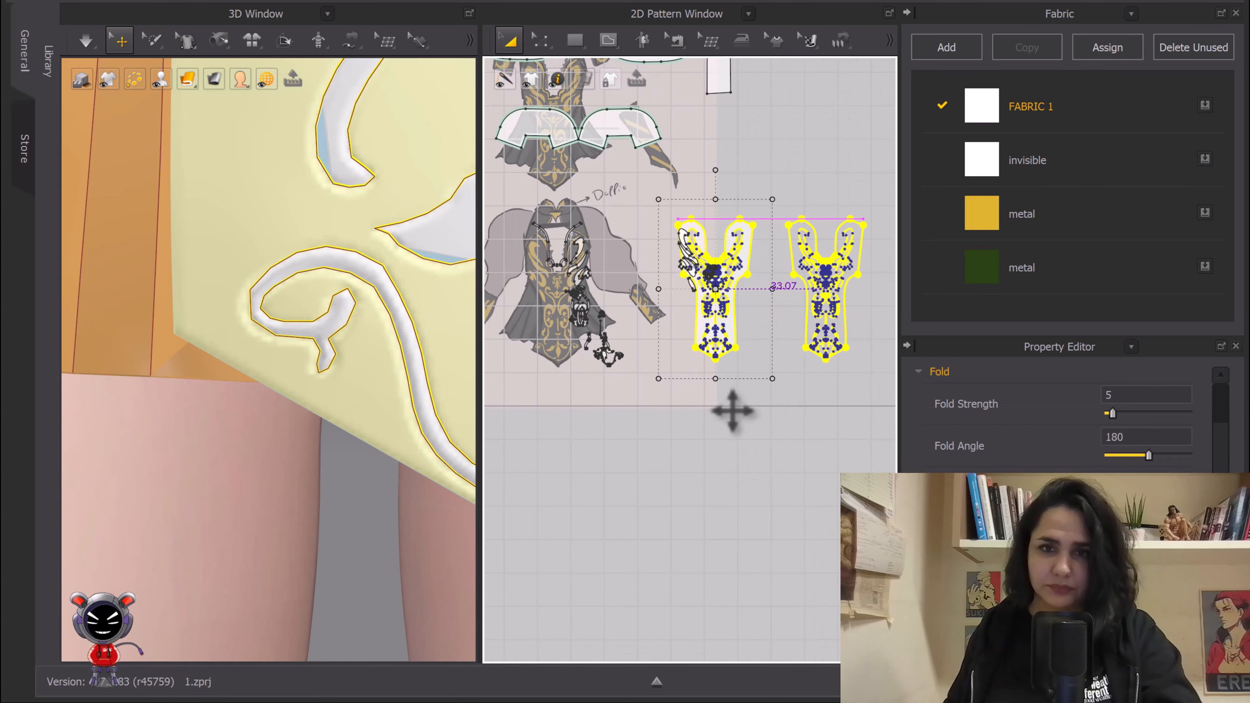
# Step: Remove the costume reference image from the 2D pattern background
pyautogui.click(666, 400)
pyautogui.rightClick(658, 385)
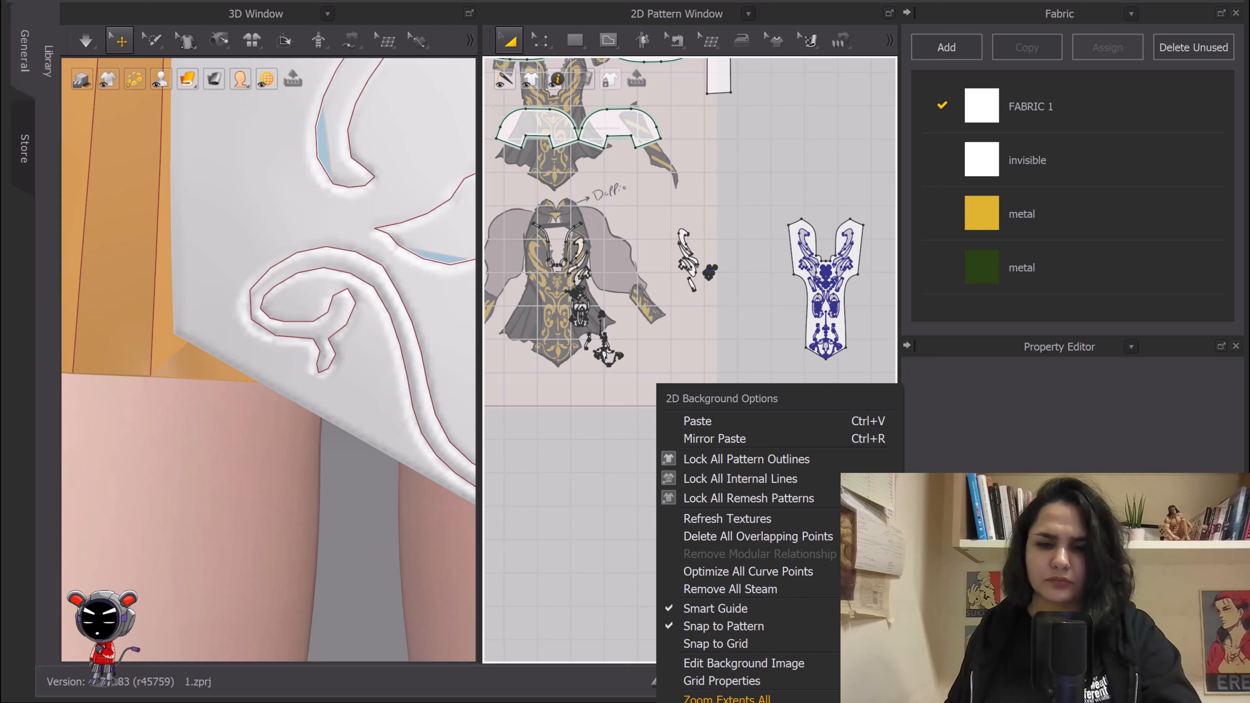
pyautogui.click(728, 670)
pyautogui.click(561, 325)
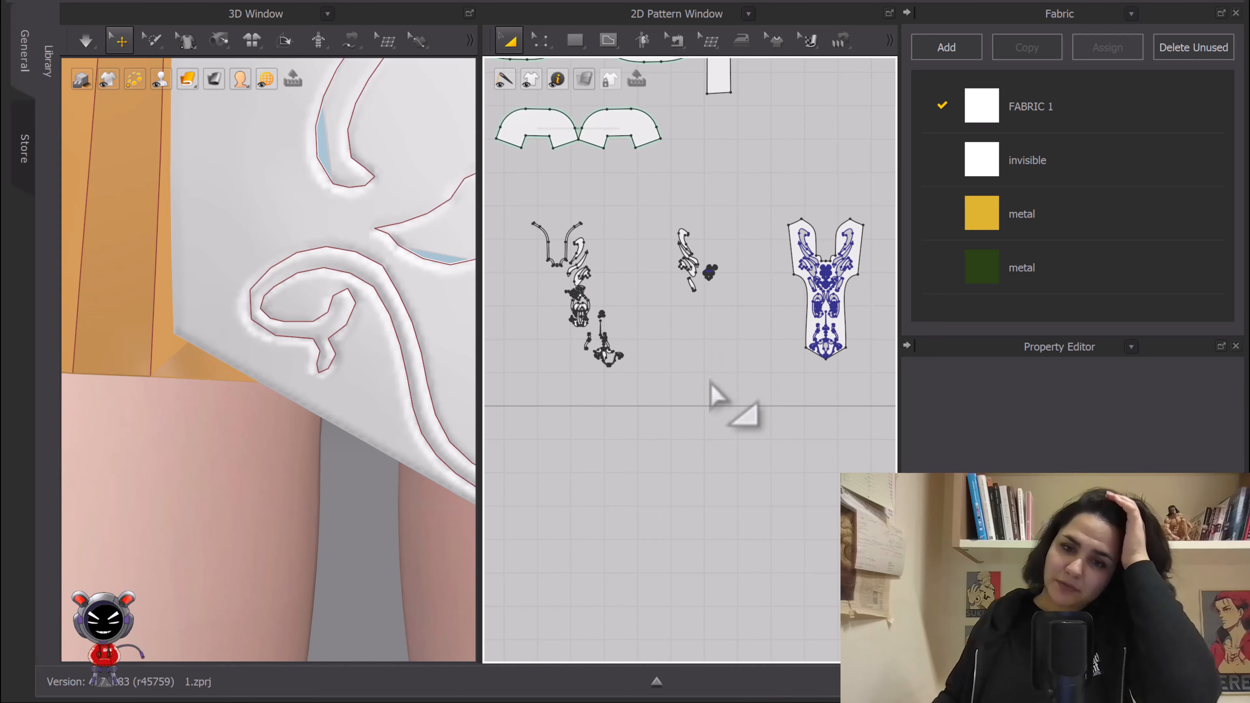
# Step: Examine the bodice panel's ornament cut-outs and move the panel closer to the loose ornament pieces
pyautogui.scroll(-4, 747, 357)
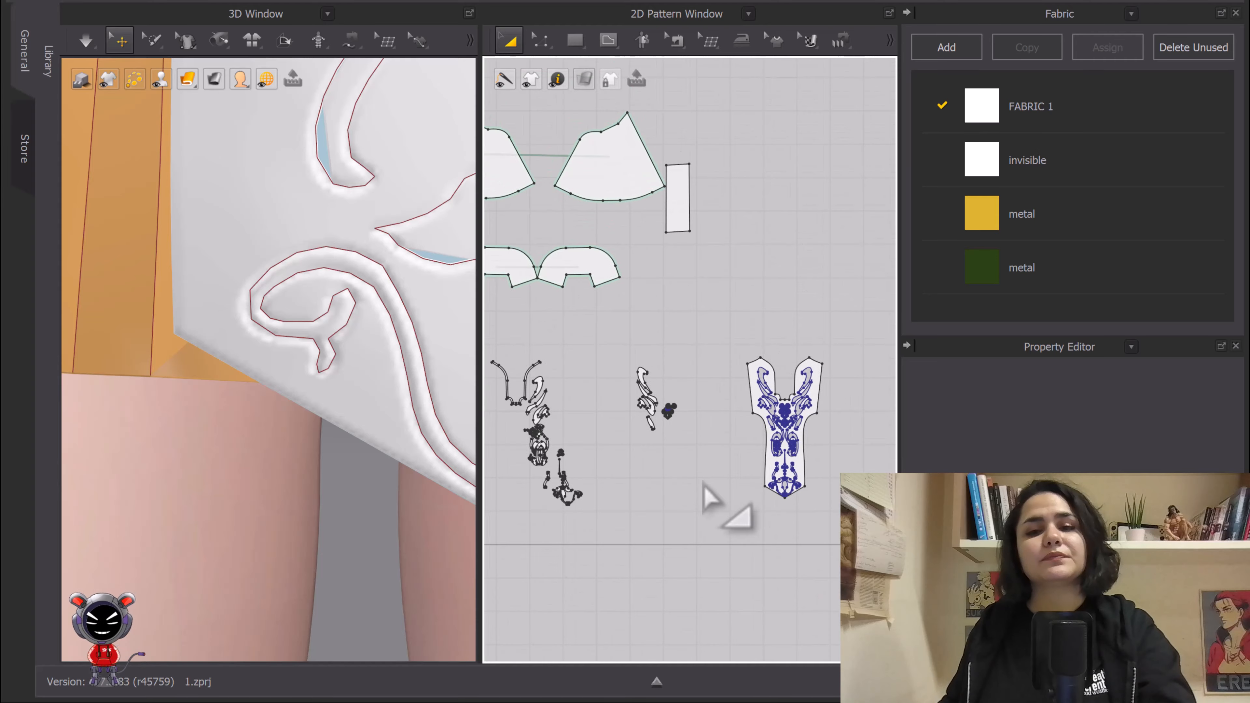
pyautogui.scroll(5, 751, 356)
pyautogui.scroll(-3, 711, 340)
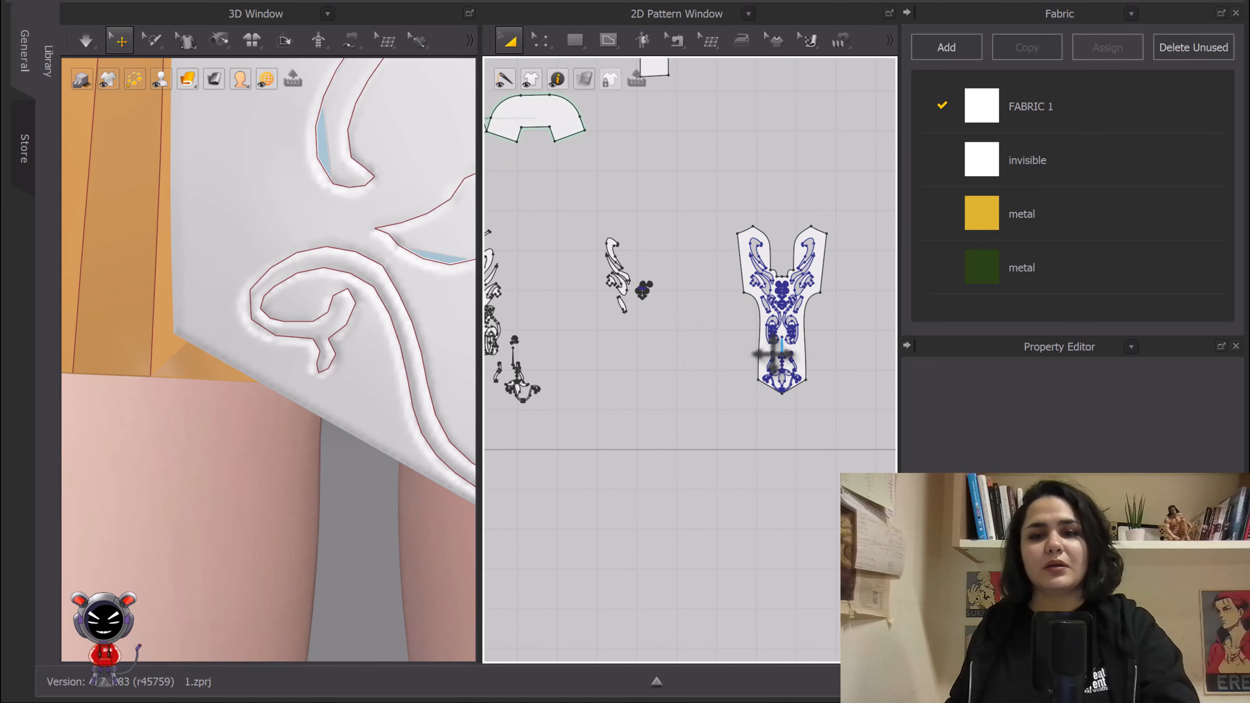
pyautogui.scroll(8, 770, 385)
pyautogui.scroll(-3, 694, 379)
pyautogui.scroll(6, 719, 335)
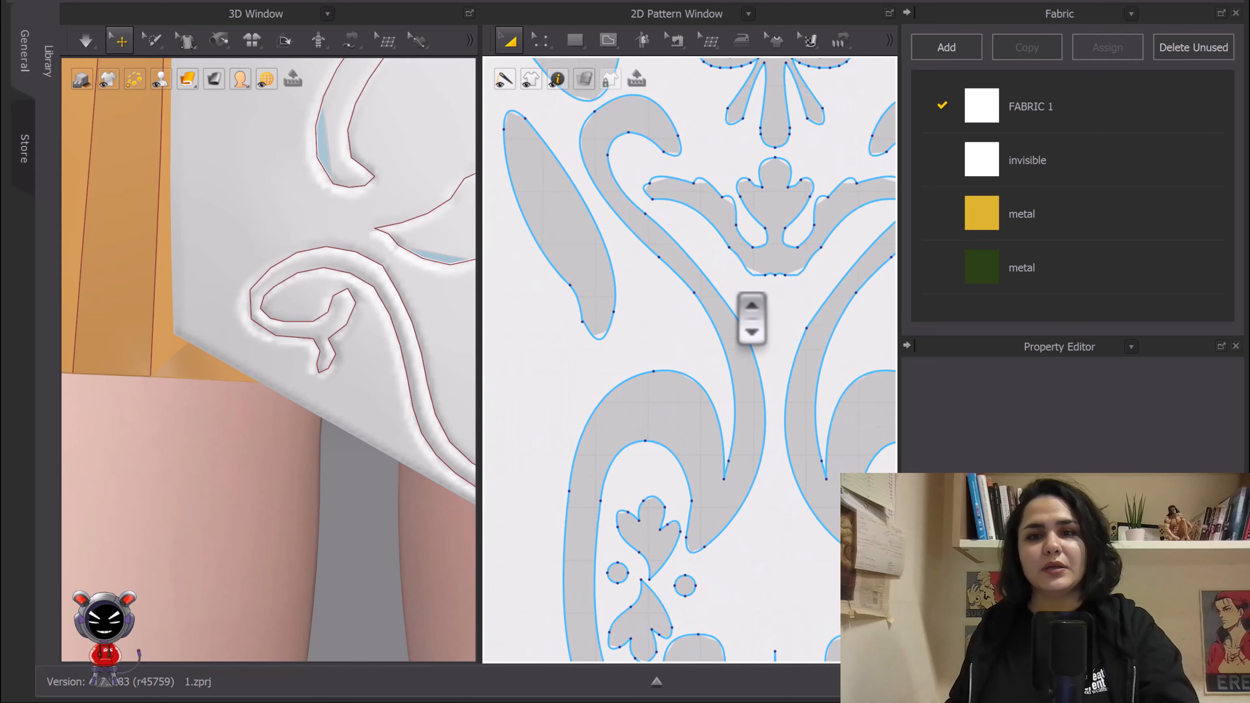
pyautogui.scroll(-8, 733, 290)
pyautogui.scroll(-3, 793, 305)
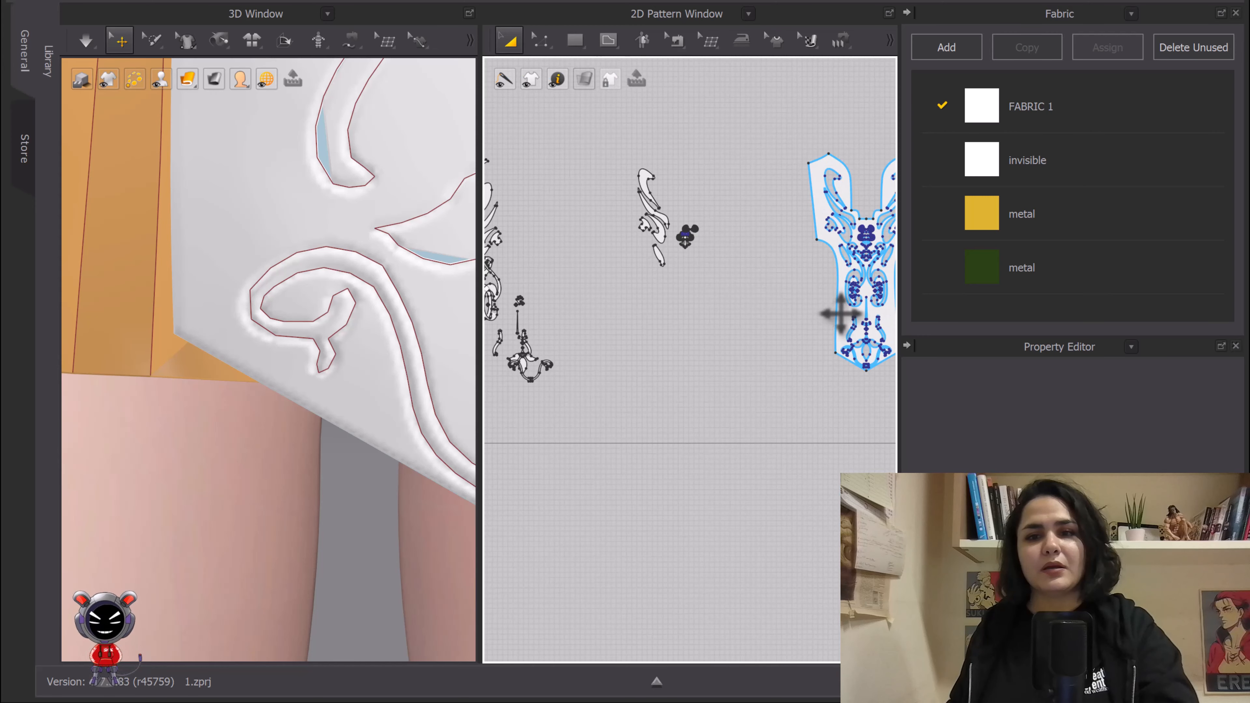
pyautogui.moveTo(837, 313); pyautogui.dragTo(694, 347)
pyautogui.moveTo(684, 341); pyautogui.dragTo(730, 417, button='middle')
pyautogui.click(688, 409)
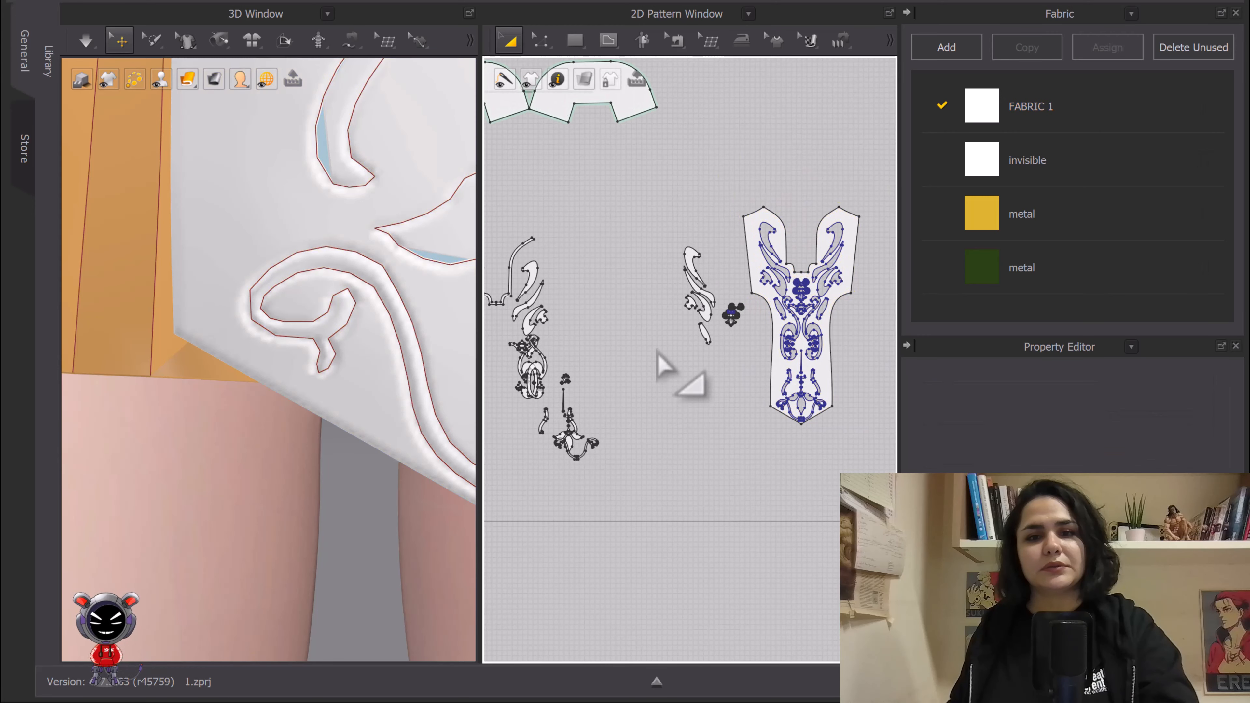
# Step: Move the five left-half ornament pieces next to the neckline band, opposite their matching right-half pieces
pyautogui.moveTo(668, 318); pyautogui.dragTo(749, 305, button='middle')
pyautogui.moveTo(724, 183); pyautogui.dragTo(817, 350)
pyautogui.moveTo(779, 297); pyautogui.dragTo(562, 313)
pyautogui.click(565, 398)
# Step: Move the fan-shaped ornament and its two spirals from beside the bodice panel to just below the neckline band
pyautogui.scroll(3, 727, 304)
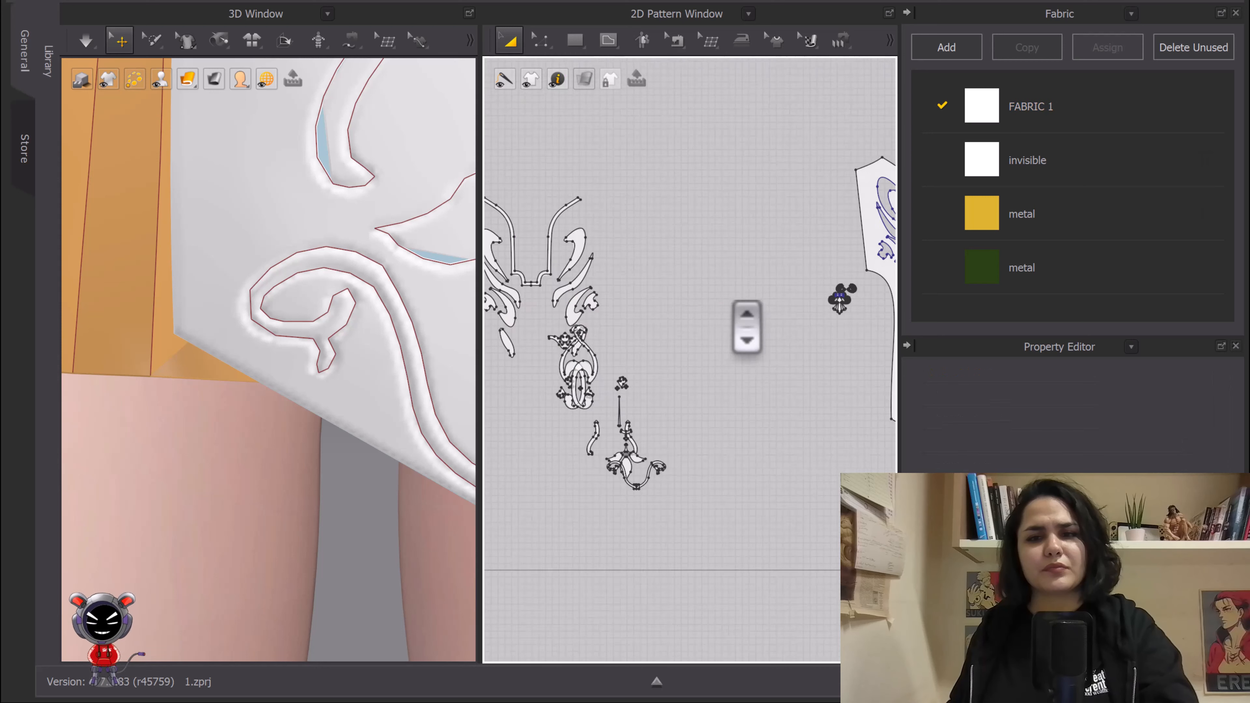
pyautogui.scroll(3, 728, 303)
pyautogui.moveTo(802, 291); pyautogui.dragTo(561, 291, button='middle')
pyautogui.scroll(-3, 564, 290)
pyautogui.moveTo(605, 251); pyautogui.dragTo(673, 347)
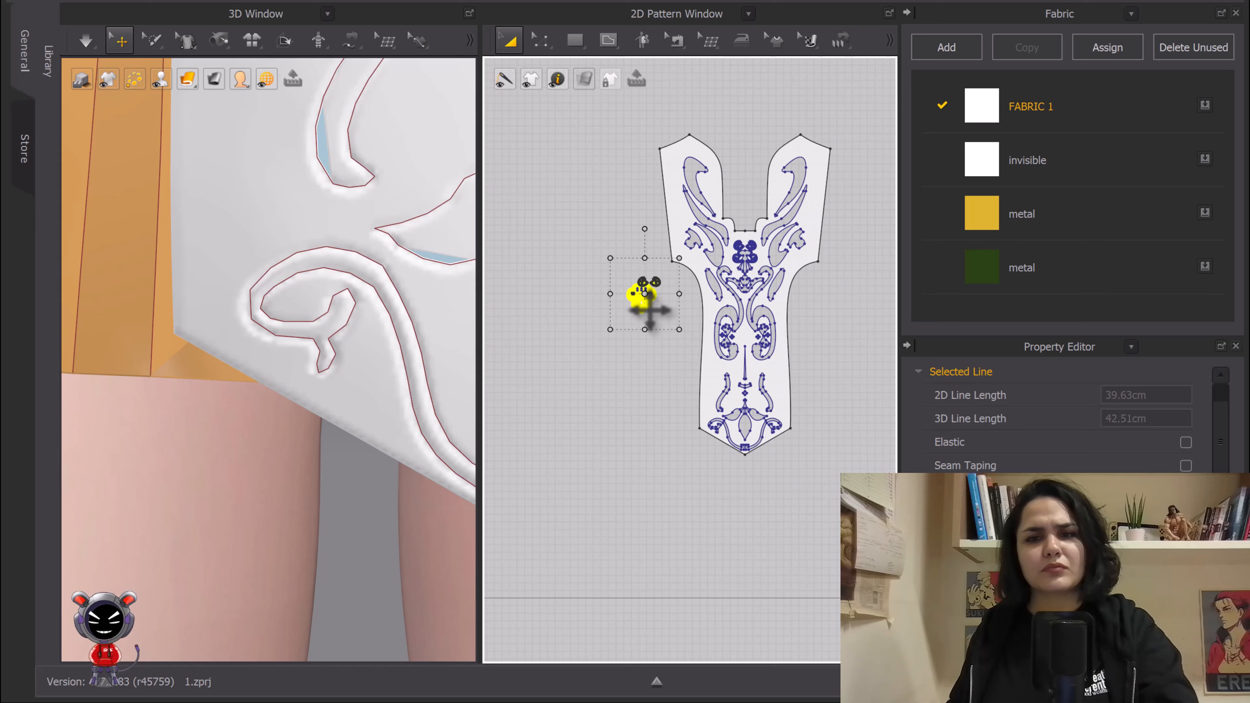
pyautogui.scroll(3, 753, 280)
pyautogui.scroll(-3, 723, 254)
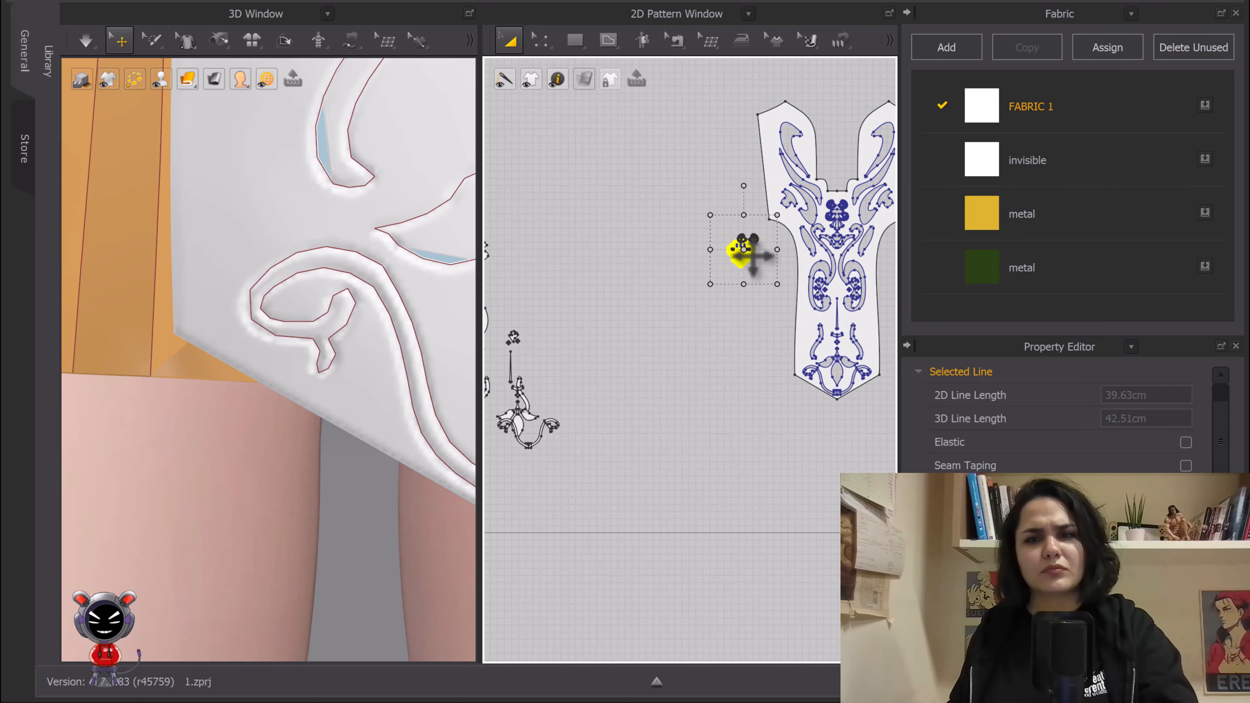
pyautogui.moveTo(753, 256); pyautogui.dragTo(519, 247)
pyautogui.moveTo(558, 273); pyautogui.dragTo(831, 275, button='middle')
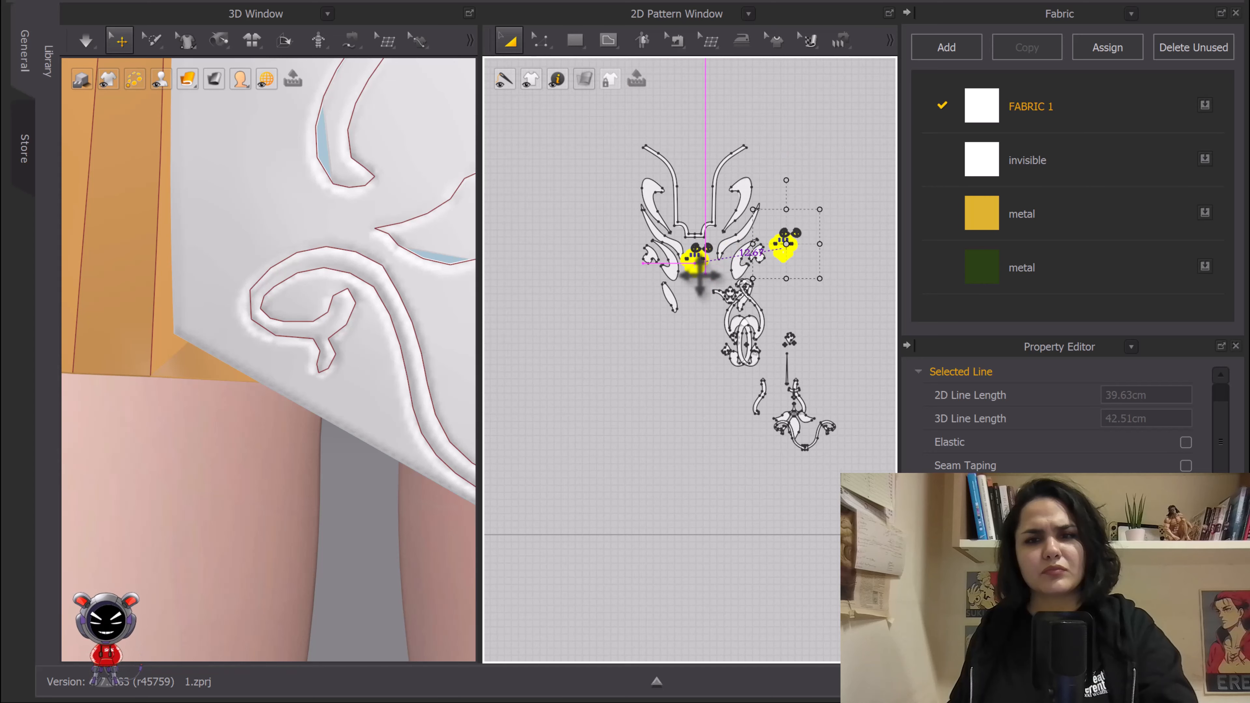
pyautogui.moveTo(700, 277); pyautogui.dragTo(700, 277)
pyautogui.scroll(5, 716, 279)
pyautogui.moveTo(717, 273); pyautogui.dragTo(767, 482, button='middle')
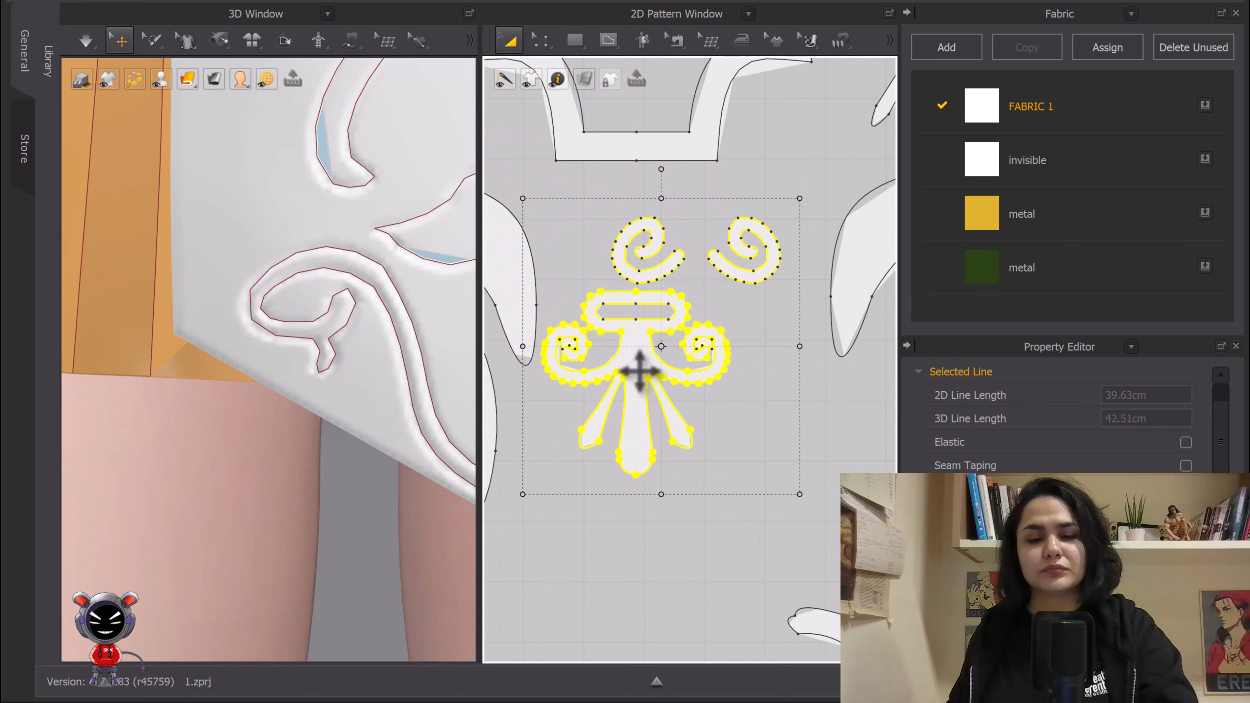
# Step: Centre the fan-shaped ornament under the neckline band and place its two spirals on opposite sides above it
pyautogui.moveTo(641, 375); pyautogui.dragTo(676, 377)
pyautogui.click(745, 415)
pyautogui.moveTo(703, 263); pyautogui.dragTo(615, 278)
pyautogui.click(780, 279)
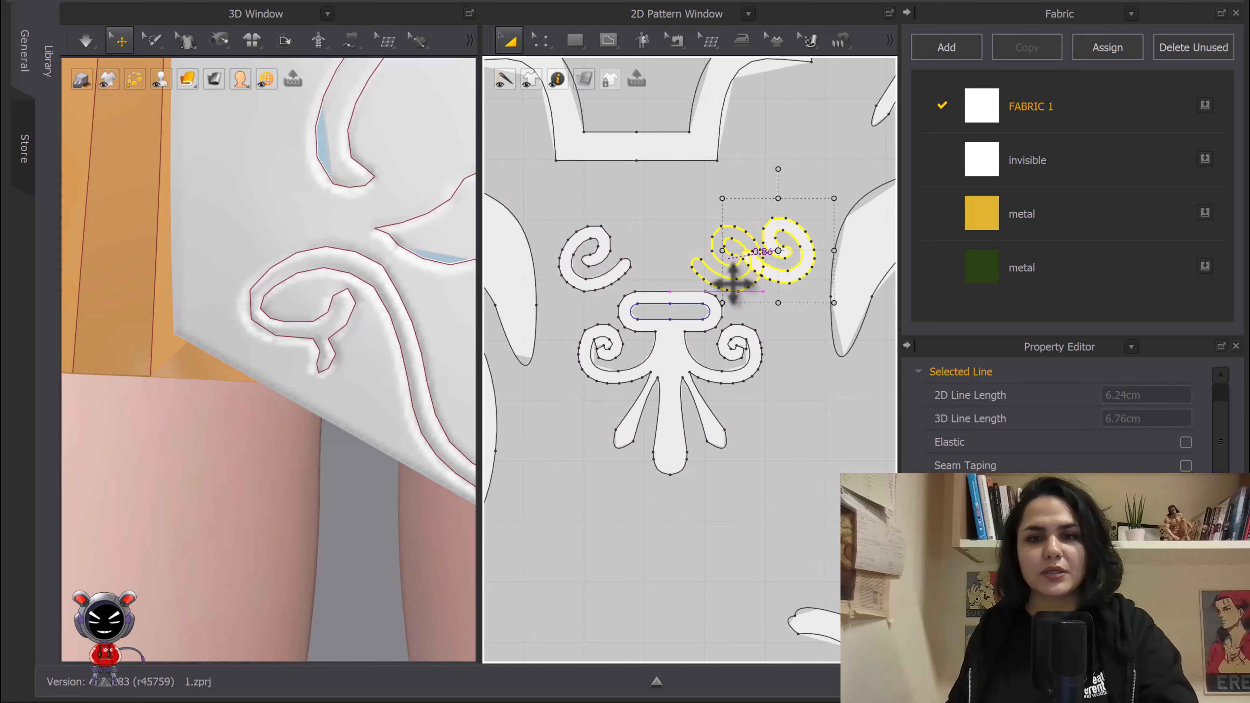
# Step: Move the crown-shaped leaf ornament from the overlapping pieces to directly below the fan-shaped ornament
pyautogui.scroll(-10, 739, 307)
pyautogui.moveTo(680, 305); pyautogui.dragTo(678, 269, button='middle')
pyautogui.scroll(-1, 688, 276)
pyautogui.scroll(-4, 370, 241)
pyautogui.scroll(-10, 379, 253)
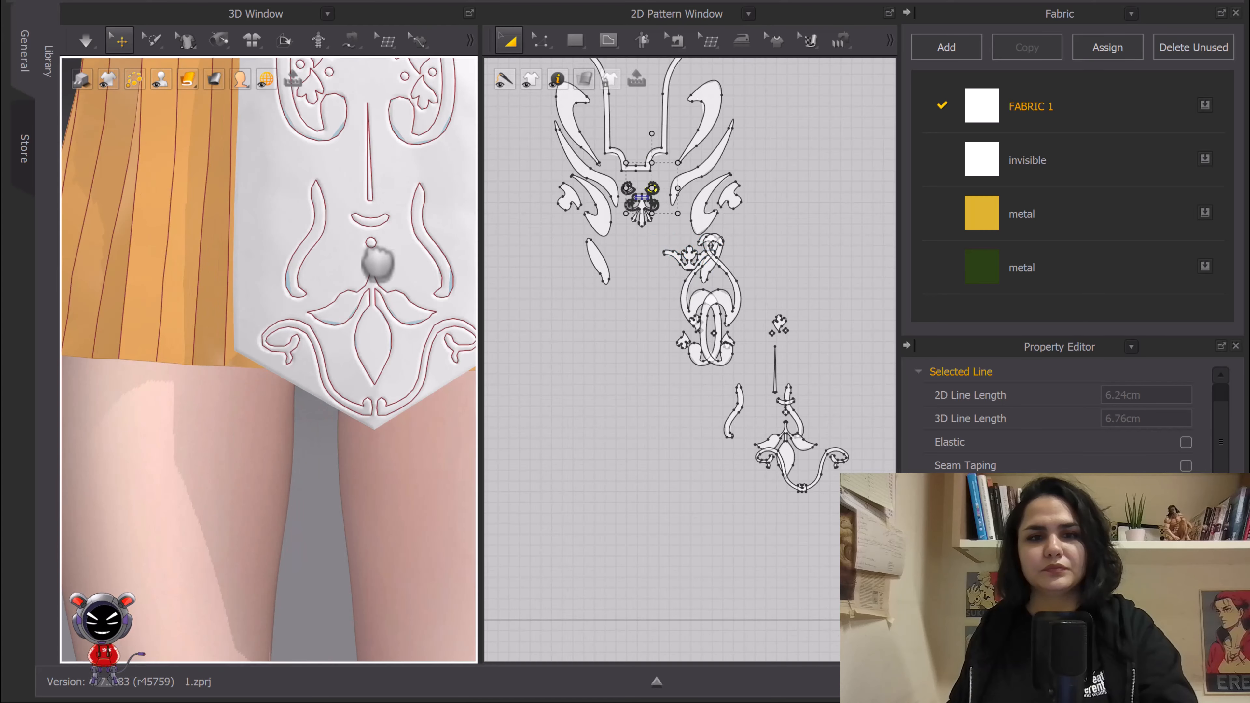
pyautogui.scroll(6, 670, 321)
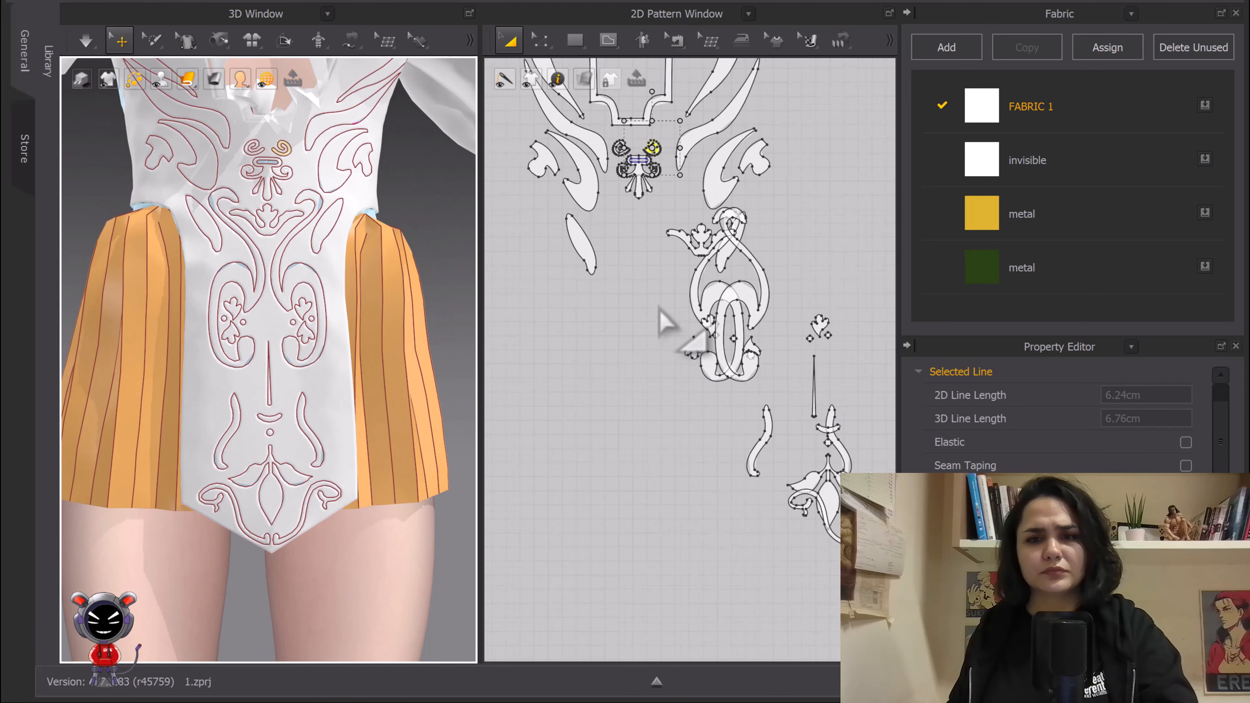
pyautogui.moveTo(736, 291); pyautogui.dragTo(553, 235)
pyautogui.scroll(-3, 561, 236)
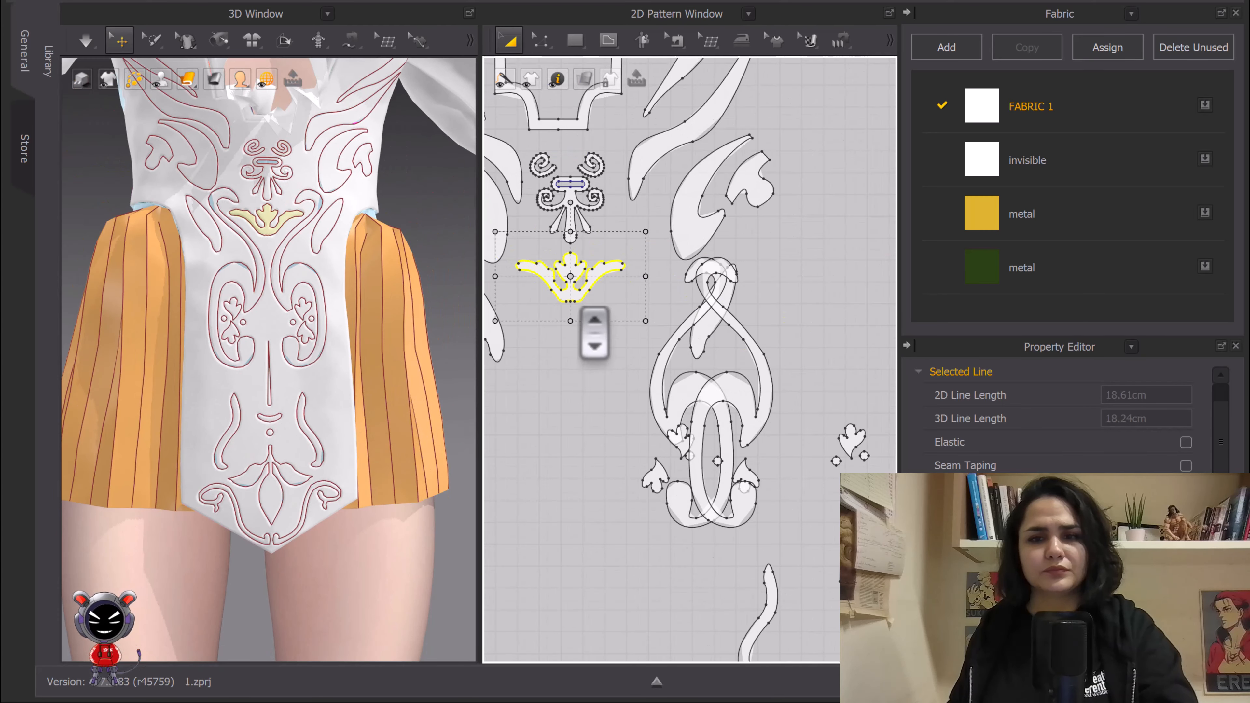
# Step: Separate the two large S-shaped scroll pieces and place them as a mirrored pair below the crown-shaped leaf ornament
pyautogui.moveTo(683, 337); pyautogui.dragTo(544, 370)
pyautogui.moveTo(568, 379); pyautogui.dragTo(713, 446, button='middle')
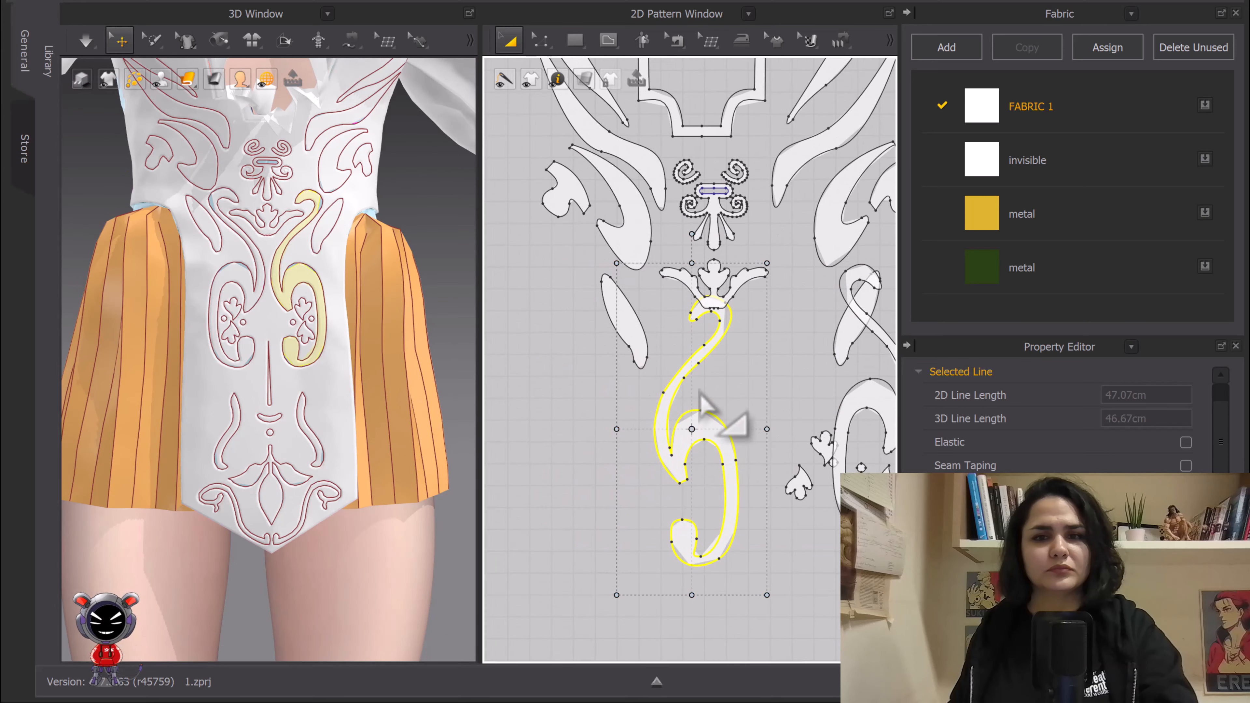
pyautogui.moveTo(681, 379); pyautogui.dragTo(644, 385)
pyautogui.moveTo(689, 399); pyautogui.dragTo(596, 400, button='middle')
pyautogui.moveTo(782, 392); pyautogui.dragTo(704, 423)
pyautogui.scroll(6, 757, 524)
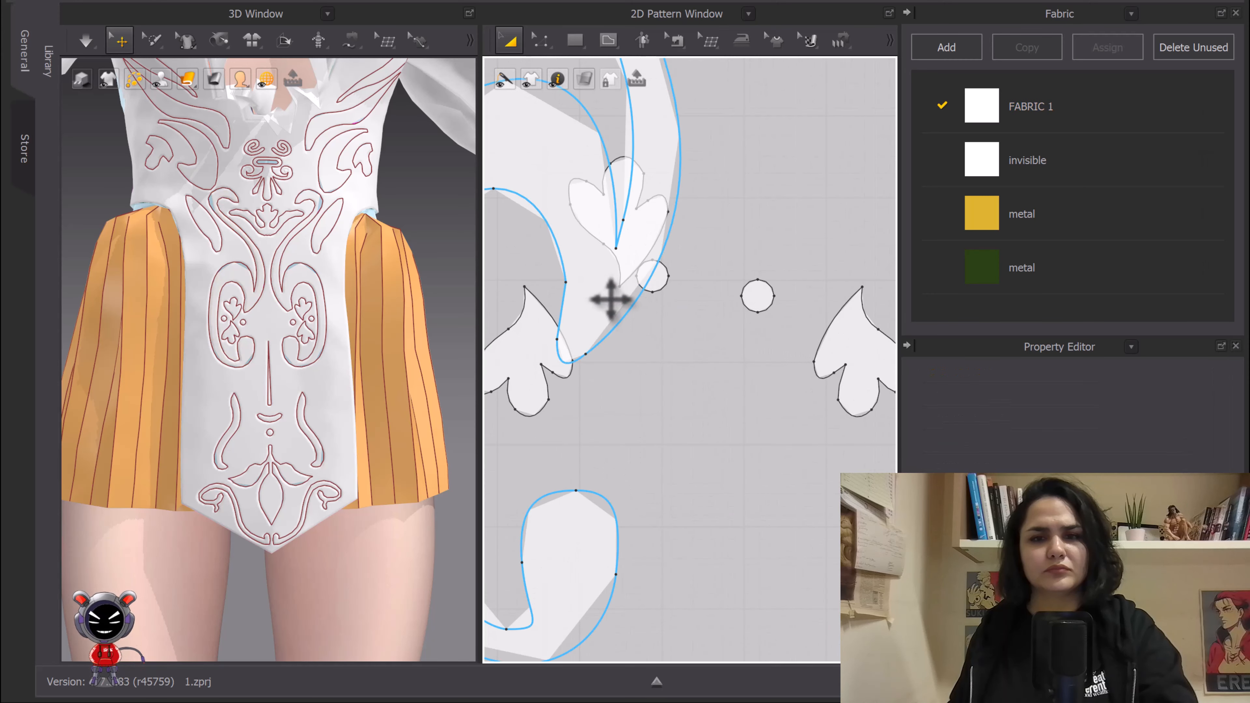
pyautogui.scroll(-6, 752, 300)
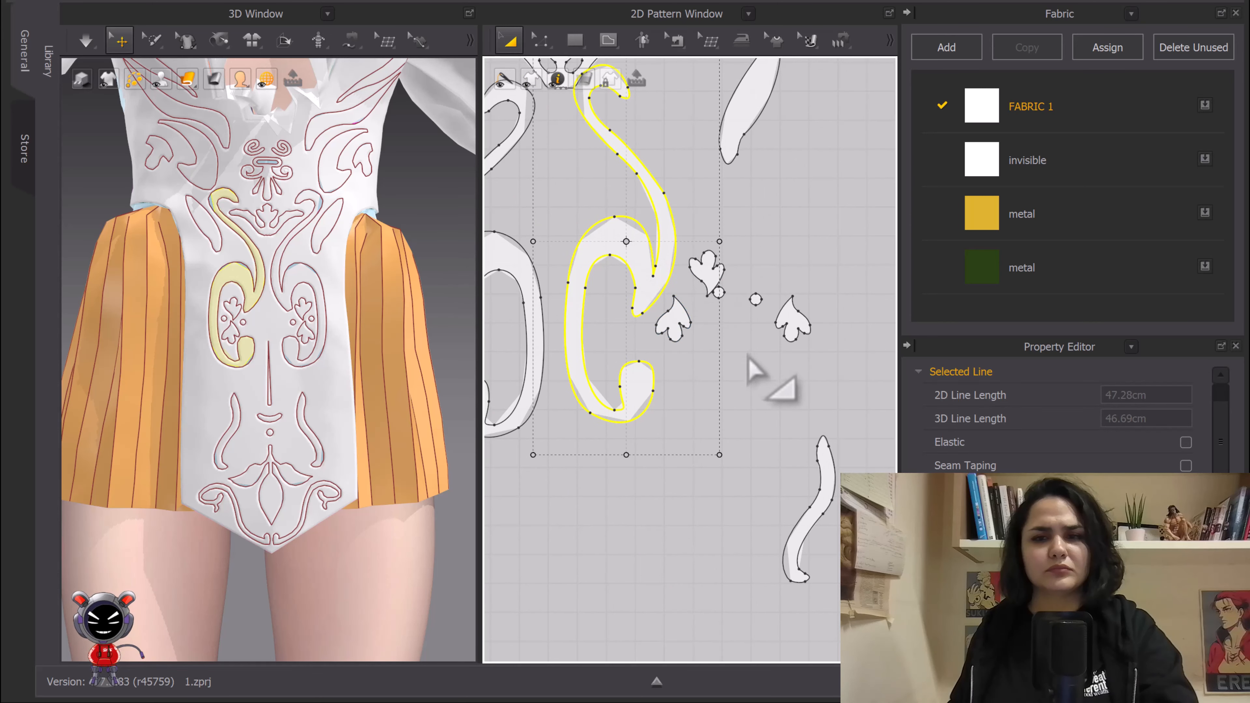
pyautogui.scroll(-3, 749, 357)
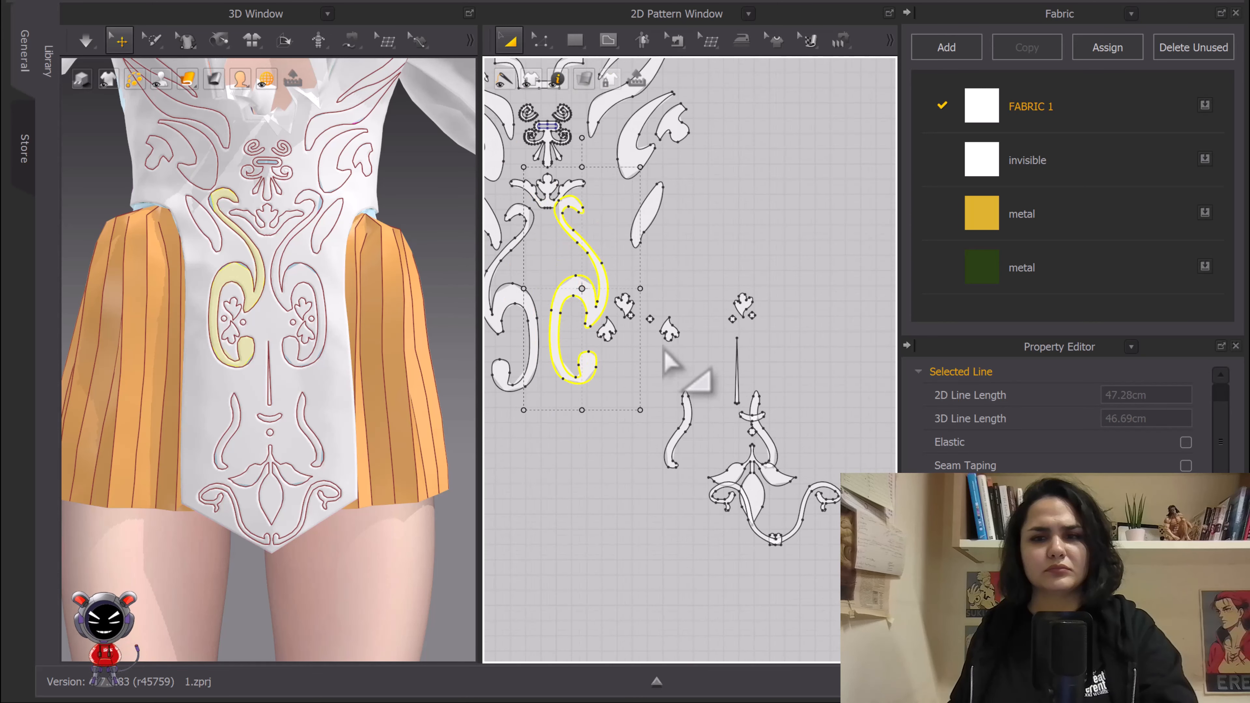
# Step: Group one small leaf piece with its two dots and place the matching inverted leaf piece directly beneath it
pyautogui.click(634, 290)
pyautogui.moveTo(613, 294); pyautogui.dragTo(629, 295)
pyautogui.scroll(6, 643, 318)
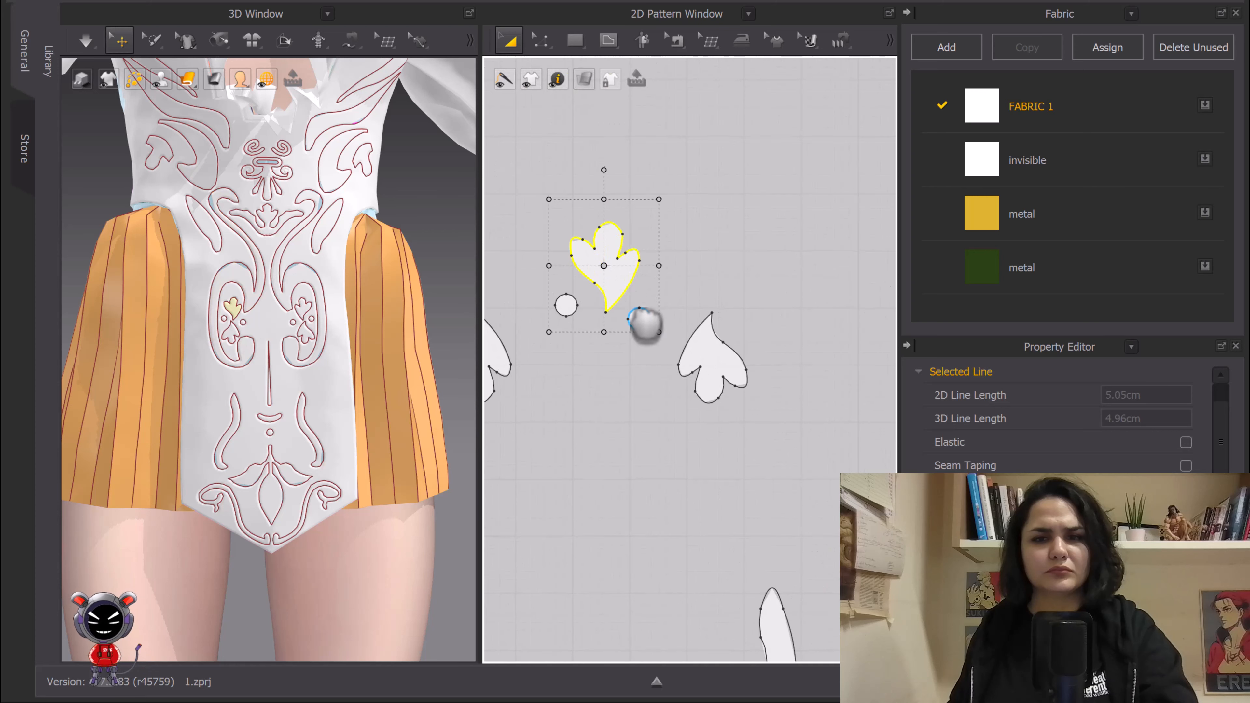
pyautogui.moveTo(643, 323); pyautogui.dragTo(702, 294, button='middle')
pyautogui.moveTo(552, 328); pyautogui.dragTo(670, 359)
pyautogui.scroll(-5, 661, 276)
pyautogui.moveTo(661, 275); pyautogui.dragTo(717, 287, button='middle')
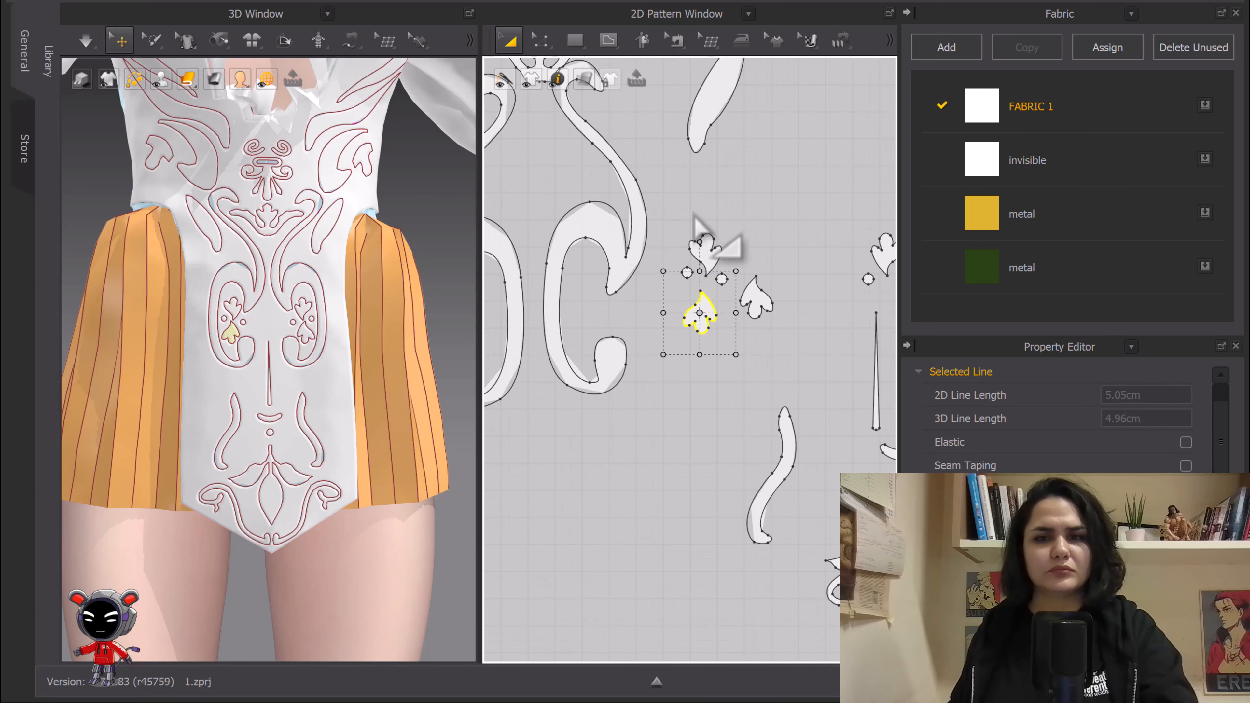
# Step: Move the assembled leaf-and-dot cluster to the outer side of the left S-shaped scroll
pyautogui.click(663, 212)
pyautogui.moveTo(730, 385); pyautogui.dragTo(731, 385)
pyautogui.scroll(-5, 720, 366)
pyautogui.moveTo(748, 356); pyautogui.dragTo(814, 341, button='middle')
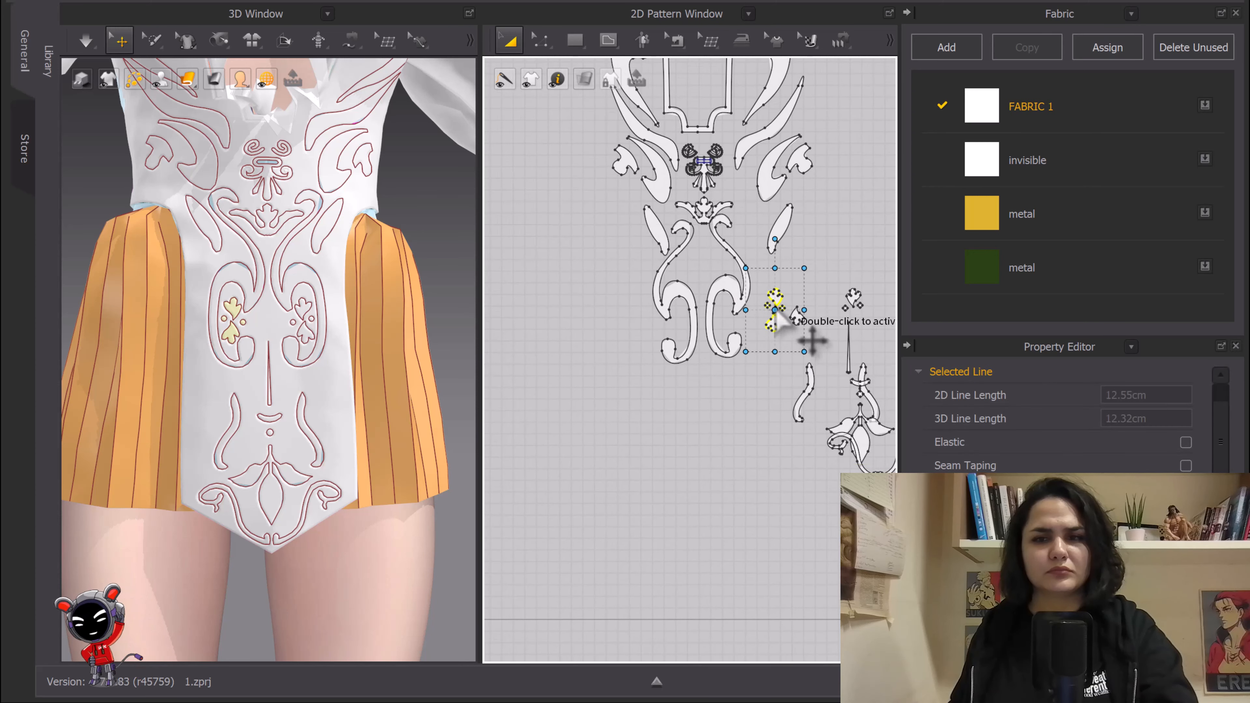
pyautogui.moveTo(640, 321); pyautogui.dragTo(640, 320)
# Step: Place the remaining inverted leaf beneath the second leaf-and-dot group and move the cluster beside the right S-shaped scroll
pyautogui.moveTo(688, 340); pyautogui.dragTo(533, 333, button='middle')
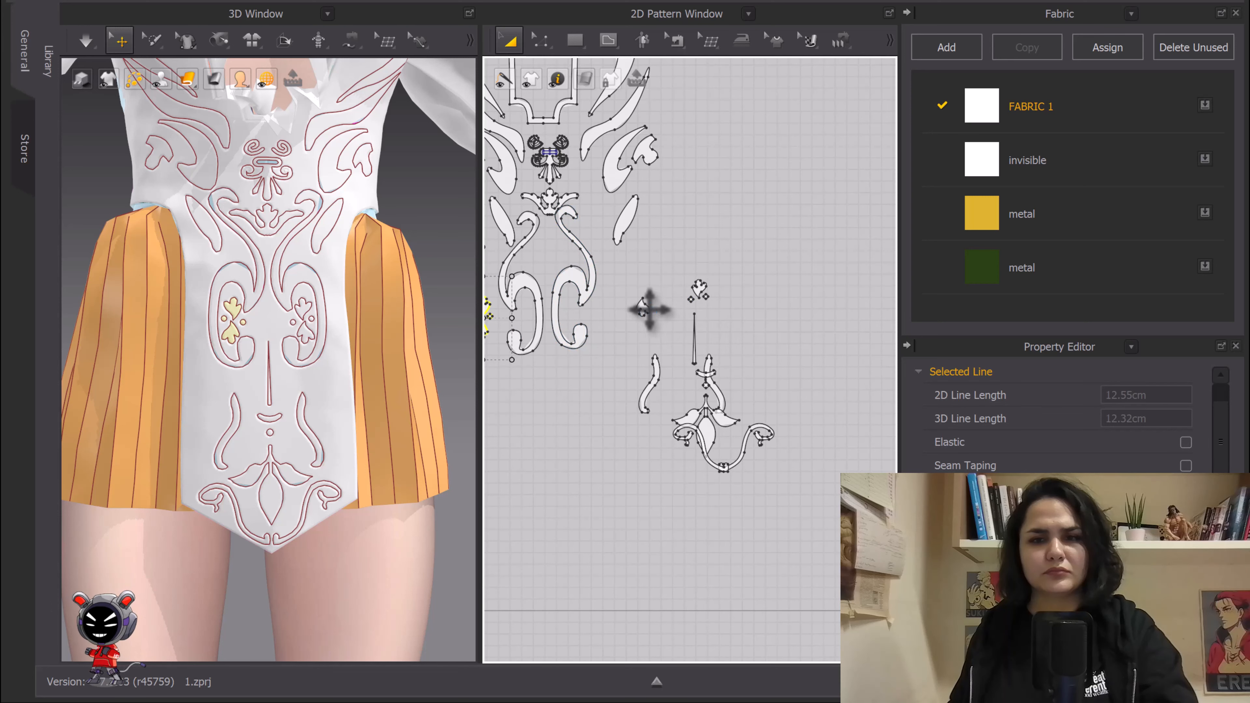
pyautogui.scroll(6, 649, 314)
pyautogui.moveTo(653, 311); pyautogui.dragTo(602, 318, button='middle')
pyautogui.moveTo(777, 336); pyautogui.dragTo(778, 335)
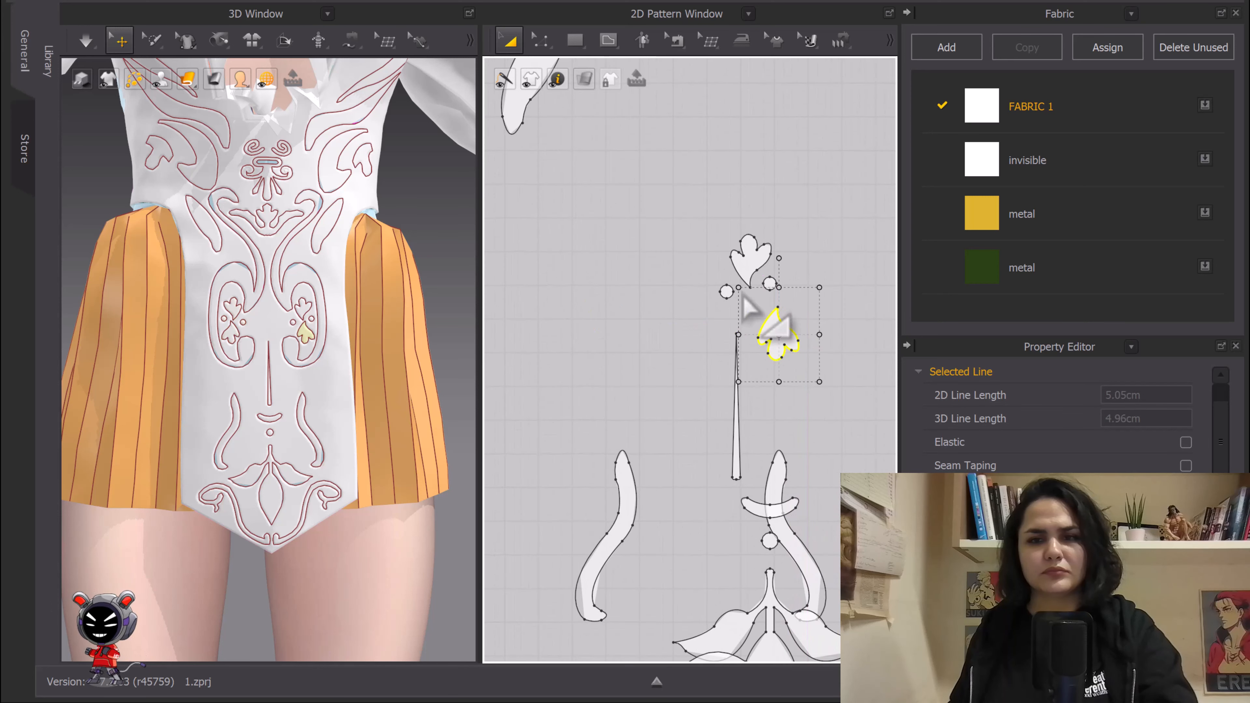
pyautogui.moveTo(691, 188); pyautogui.dragTo(833, 367)
pyautogui.scroll(-5, 832, 365)
pyautogui.moveTo(832, 366); pyautogui.dragTo(861, 340, button='middle')
pyautogui.moveTo(735, 327); pyautogui.dragTo(711, 346)
# Step: Move the thin needle-shaped piece to the centreline below the two S-shaped scrolls
pyautogui.moveTo(727, 340); pyautogui.dragTo(688, 249, button='middle')
pyautogui.scroll(-3, 687, 249)
pyautogui.scroll(4, 742, 266)
pyautogui.moveTo(748, 248); pyautogui.dragTo(560, 294)
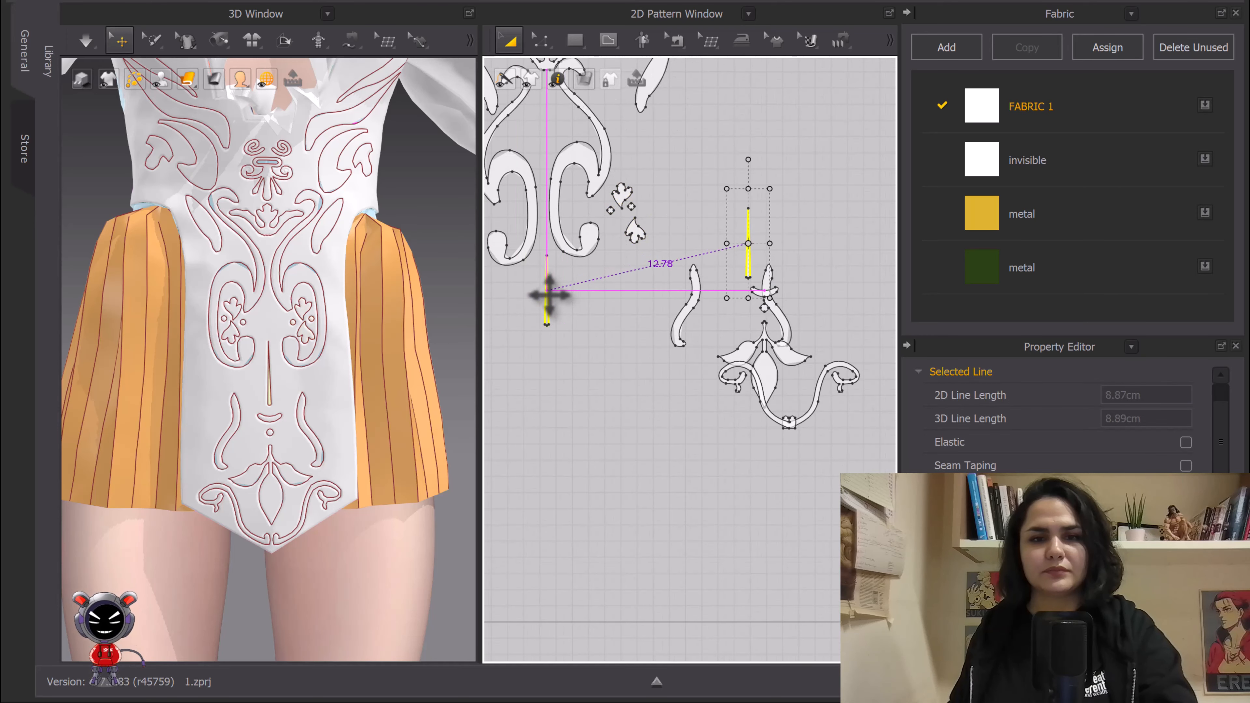
# Step: Move the small crescent and the dot under it together to just below the needle-shaped piece
pyautogui.scroll(4, 762, 302)
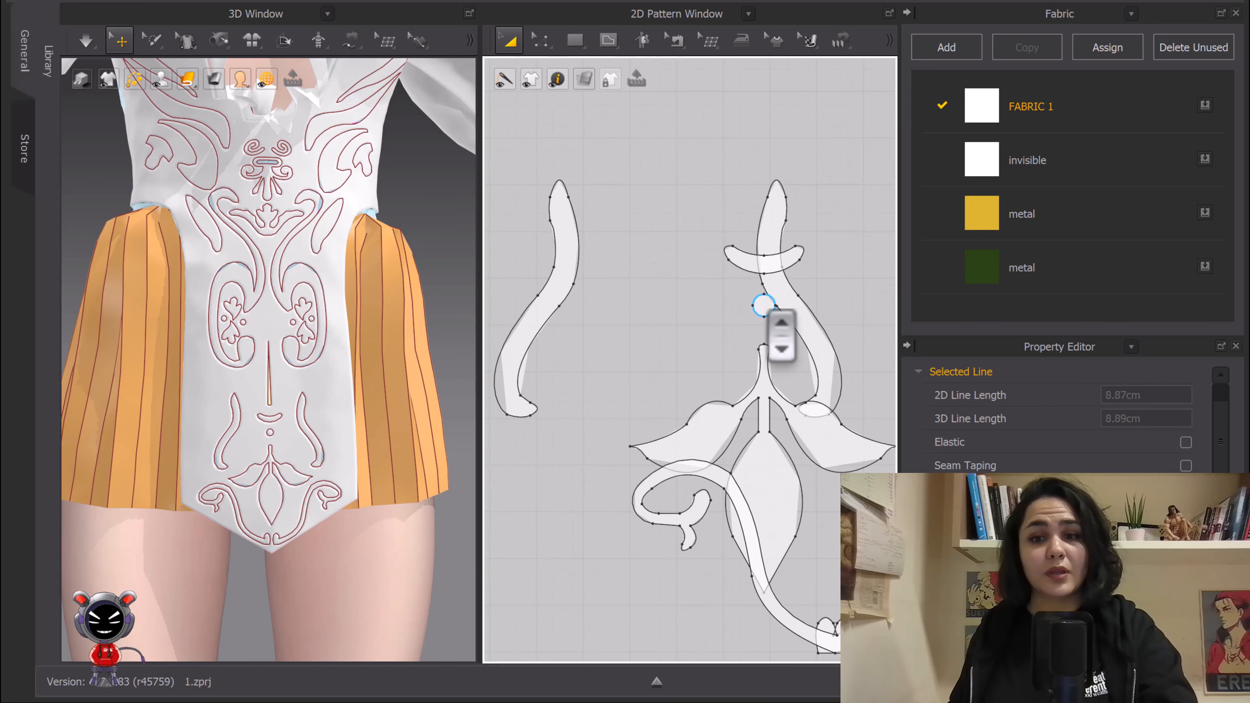
pyautogui.scroll(-4, 739, 261)
pyautogui.scroll(1, 709, 266)
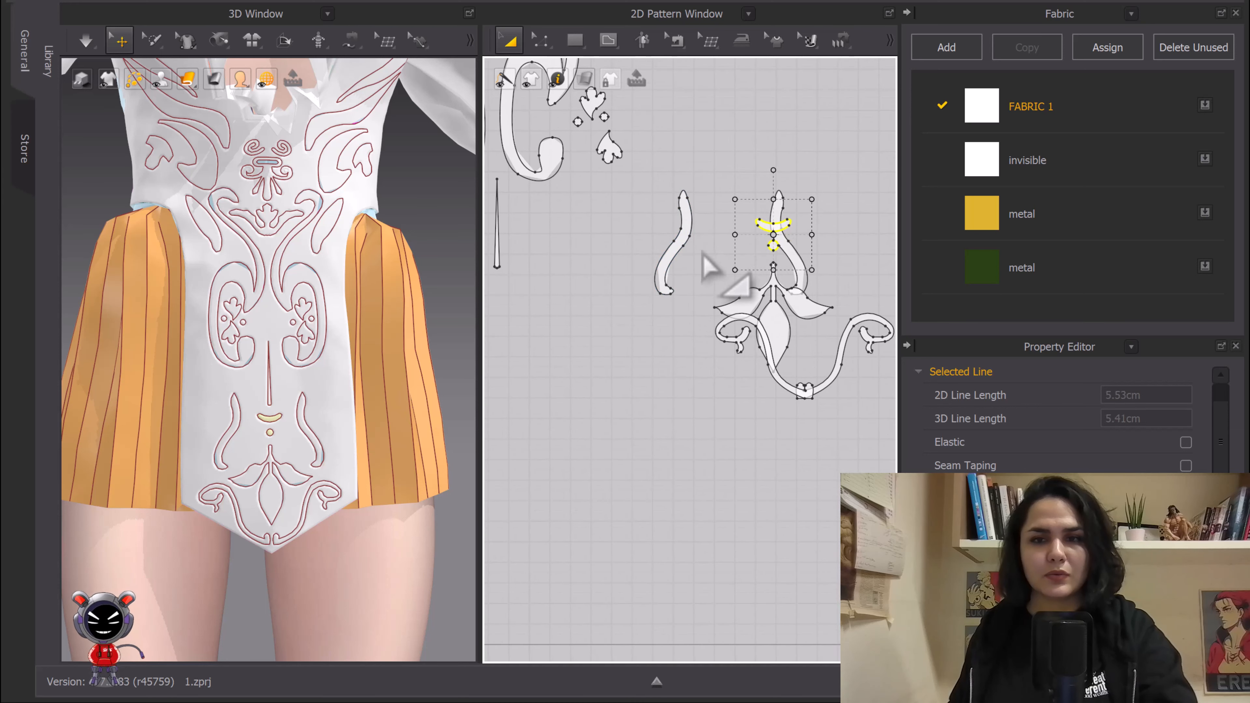
pyautogui.moveTo(763, 224); pyautogui.dragTo(501, 294)
pyautogui.scroll(-3, 697, 299)
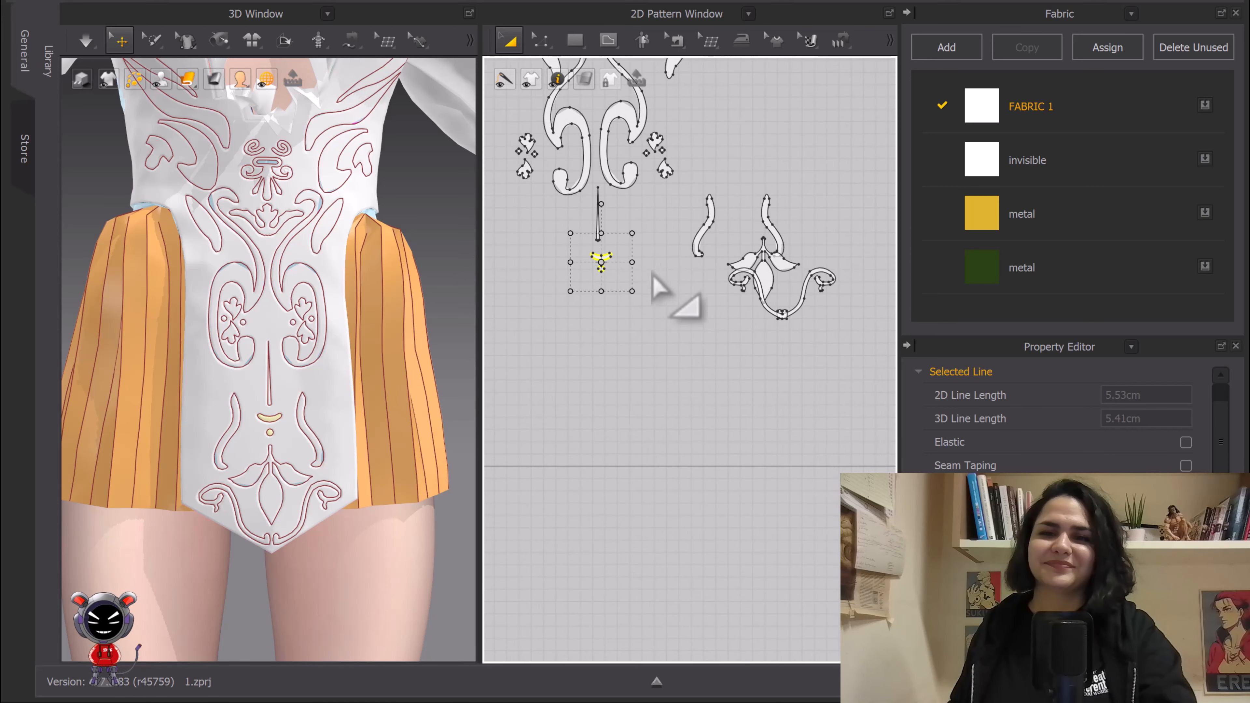
# Step: Place the two wavy strips on either side of the crescent and the three-petal flower ornament beneath it
pyautogui.moveTo(707, 209); pyautogui.dragTo(547, 252)
pyautogui.moveTo(772, 217); pyautogui.dragTo(646, 264)
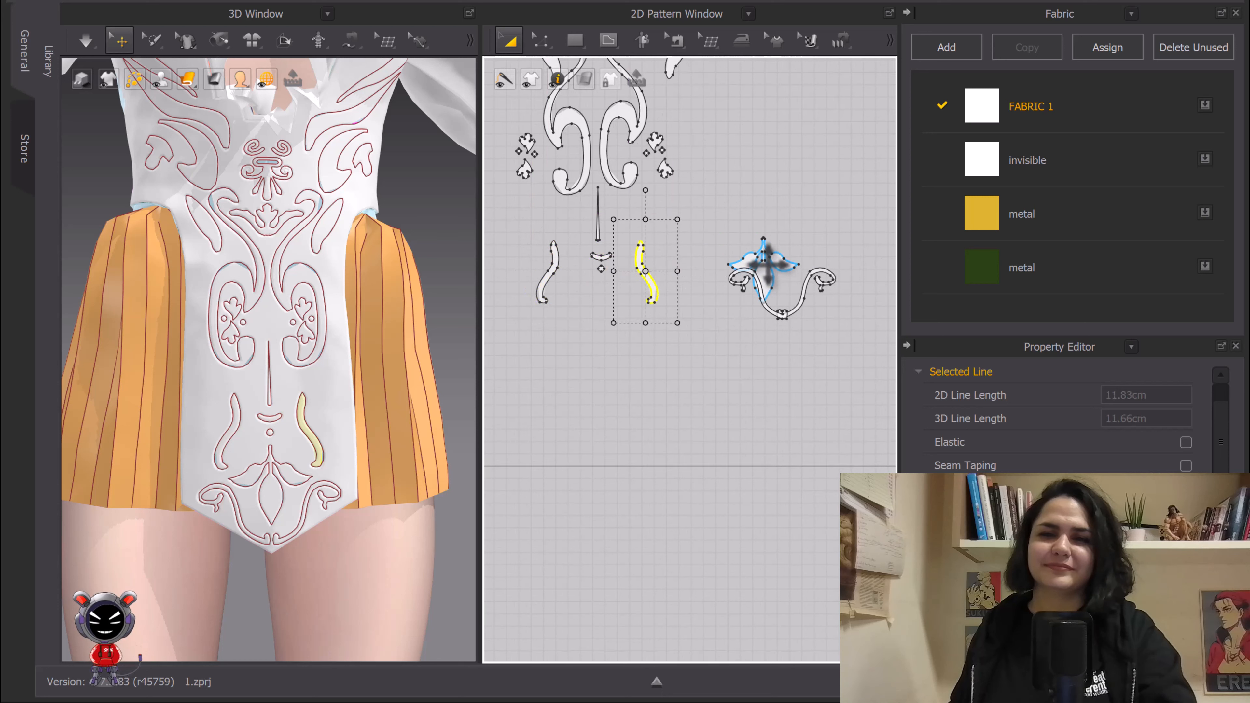
pyautogui.moveTo(765, 263); pyautogui.dragTo(601, 306)
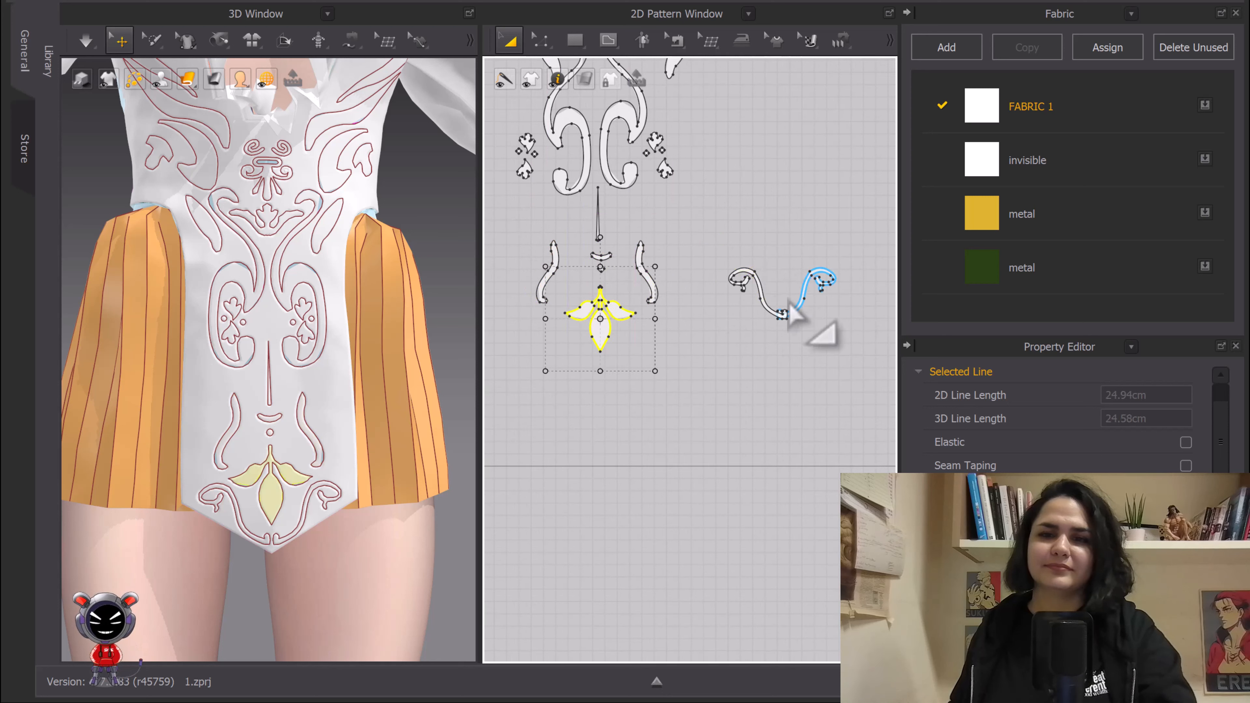
# Step: Place the two curled stem pieces as a mirrored pair around the base of the three-petal flower ornament
pyautogui.moveTo(762, 299); pyautogui.dragTo(558, 347)
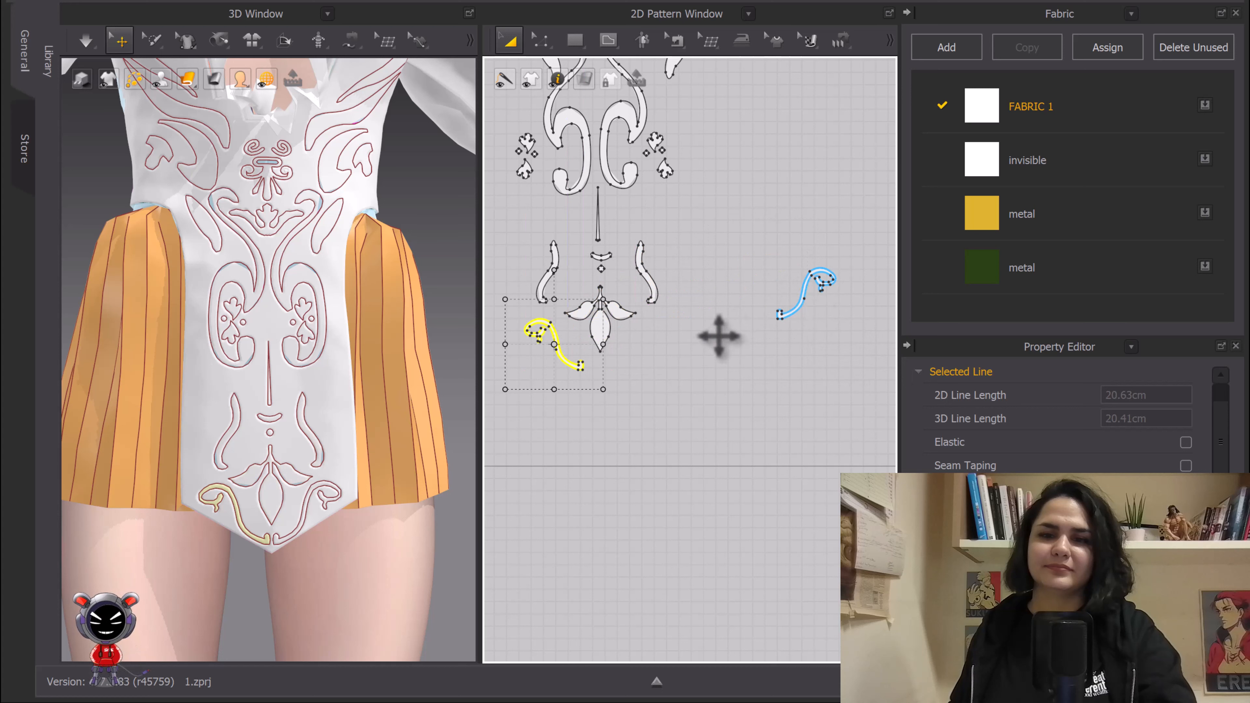
pyautogui.moveTo(802, 302); pyautogui.dragTo(642, 357)
pyautogui.click(717, 395)
pyautogui.scroll(-5, 717, 390)
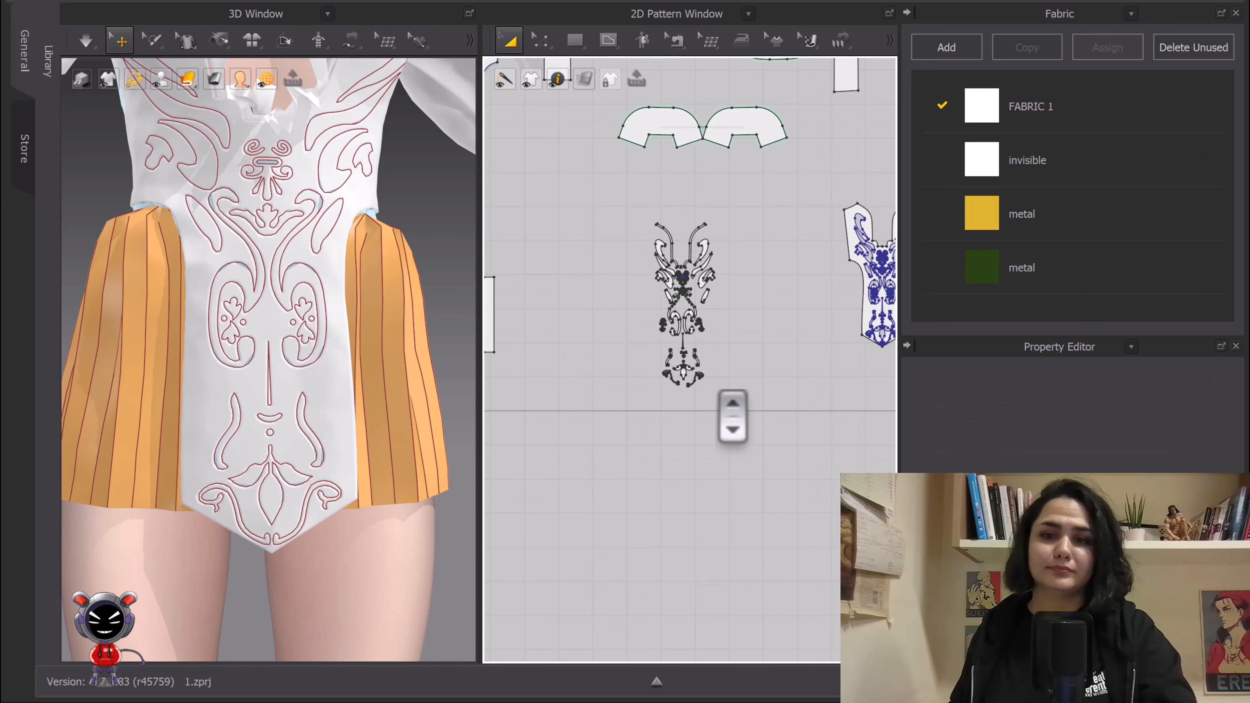
# Step: Lower the tip points of the cut-out bodice panel and the matching split panels together, and simulate the garment
pyautogui.moveTo(750, 389); pyautogui.dragTo(705, 342, button='middle')
pyautogui.moveTo(856, 302); pyautogui.dragTo(669, 342, button='middle')
pyautogui.scroll(5, 654, 342)
pyautogui.scroll(2, 654, 359)
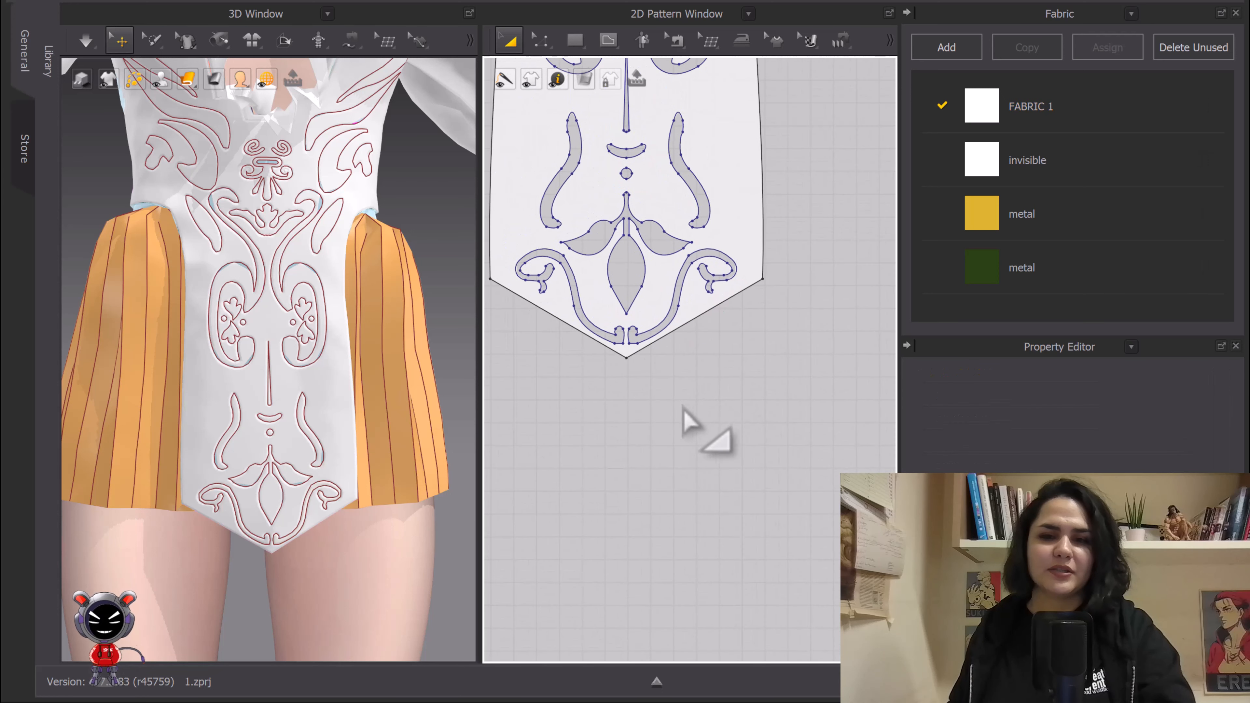
pyautogui.press('z')
pyautogui.click(626, 358)
pyautogui.scroll(-8, 624, 394)
pyautogui.moveTo(622, 393); pyautogui.dragTo(811, 345, button='middle')
pyautogui.moveTo(625, 335); pyautogui.dragTo(770, 363, button='middle')
pyautogui.scroll(6, 660, 286)
pyautogui.moveTo(708, 257); pyautogui.dragTo(698, 301)
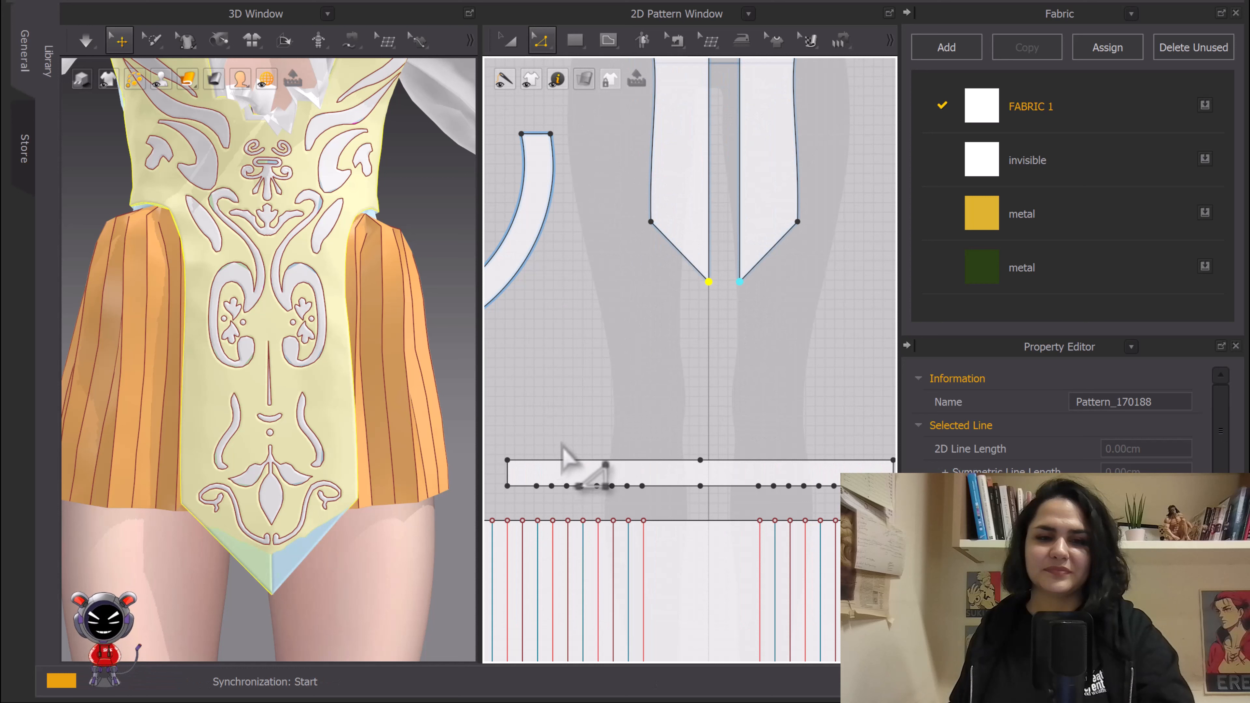
pyautogui.press('space')
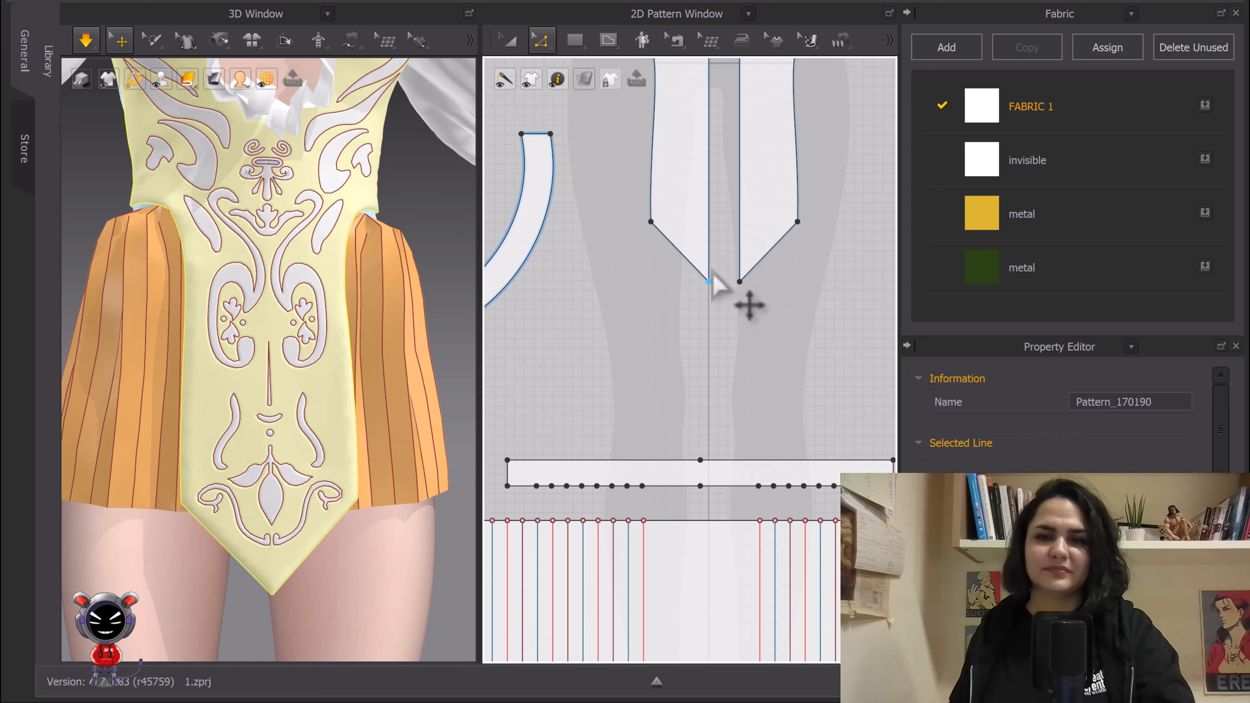
# Step: Try to raise the split bodice panel's tip point slightly, and stop the garment simulation
pyautogui.moveTo(710, 282); pyautogui.dragTo(712, 266)
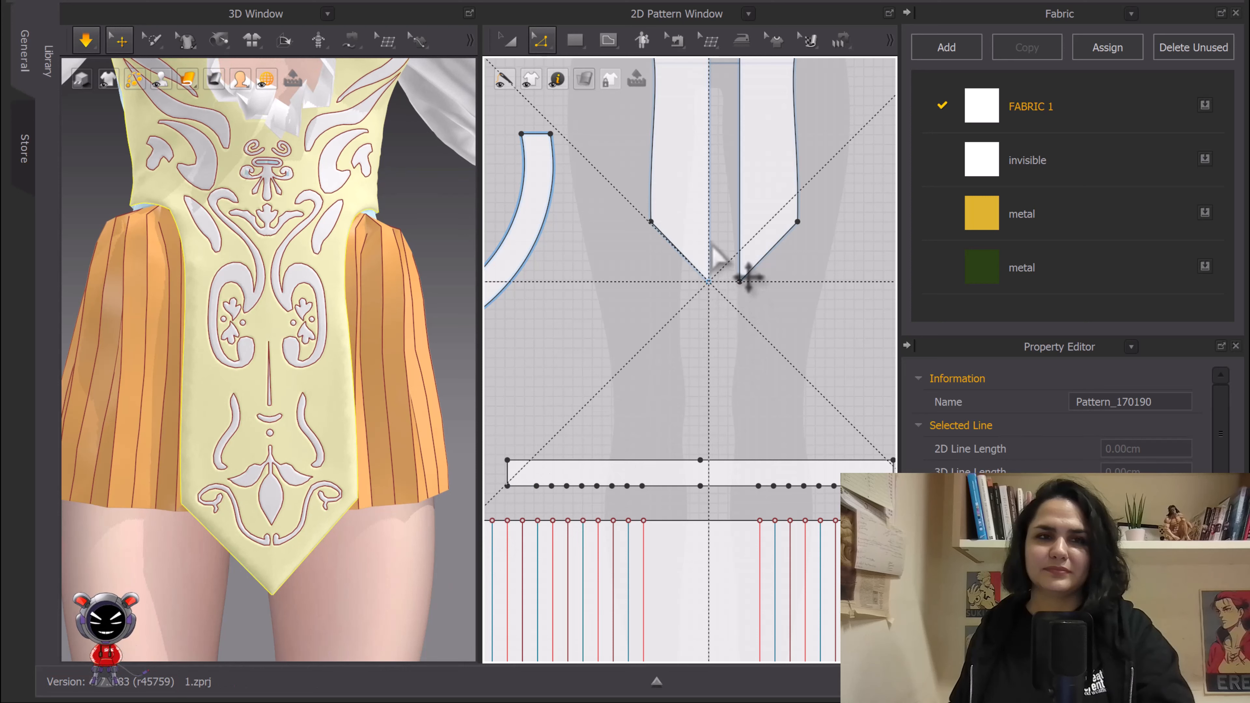
pyautogui.click(79, 38)
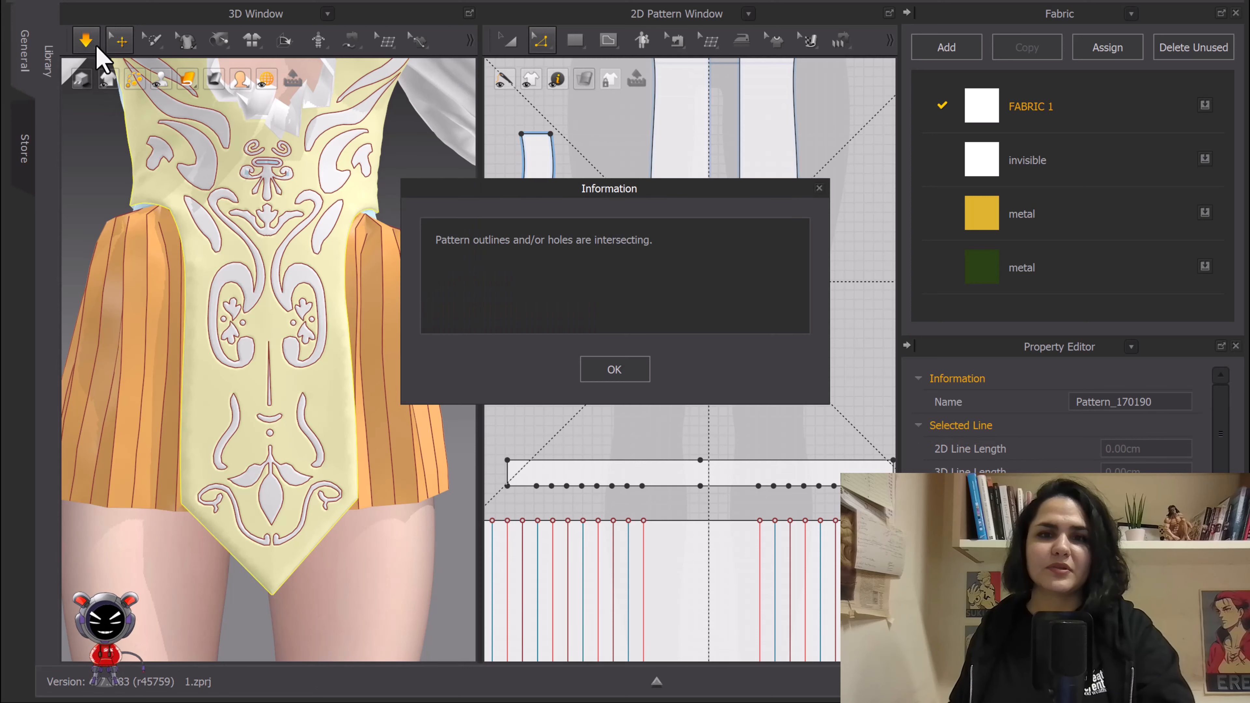
pyautogui.click(610, 370)
pyautogui.click(85, 43)
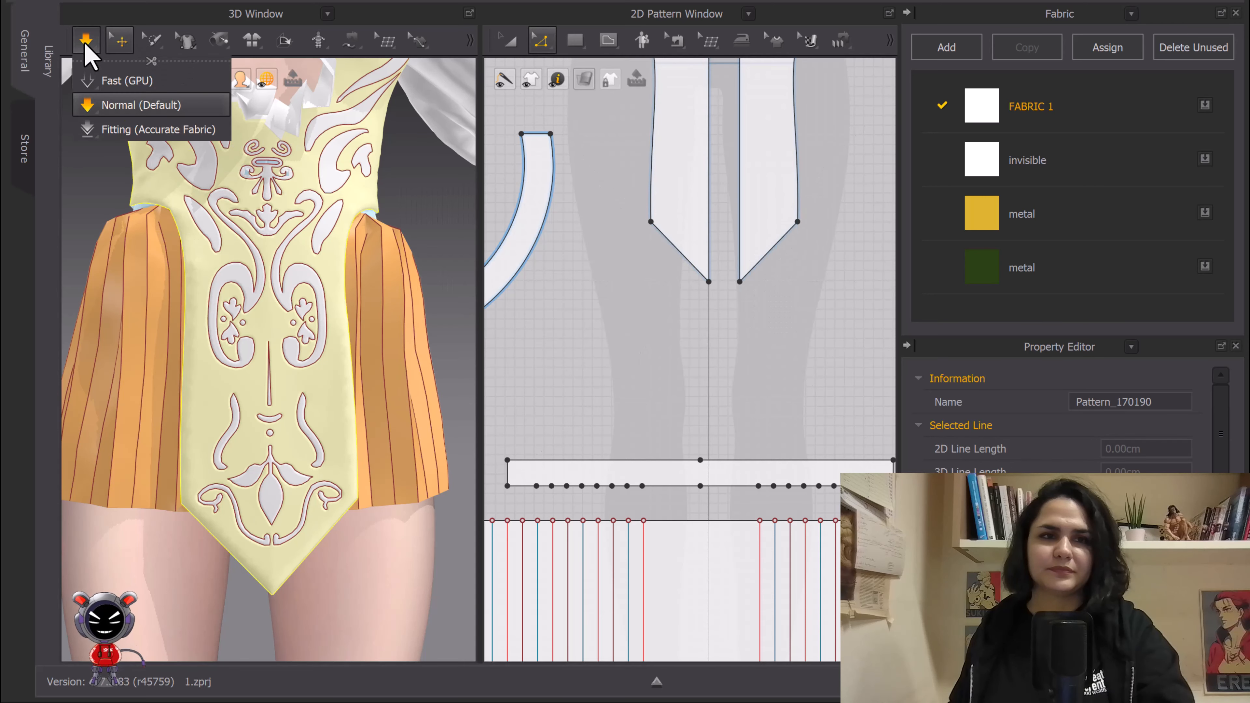
# Step: Clear the bodice tip-point selection and switch to Transform Pattern with the whole pattern layout in view
pyautogui.scroll(-10, 645, 320)
pyautogui.moveTo(713, 346); pyautogui.dragTo(581, 341, button='middle')
pyautogui.moveTo(674, 427); pyautogui.dragTo(719, 432, button='middle')
pyautogui.scroll(2, 743, 455)
pyautogui.scroll(-6, 731, 341)
pyautogui.scroll(8, 759, 302)
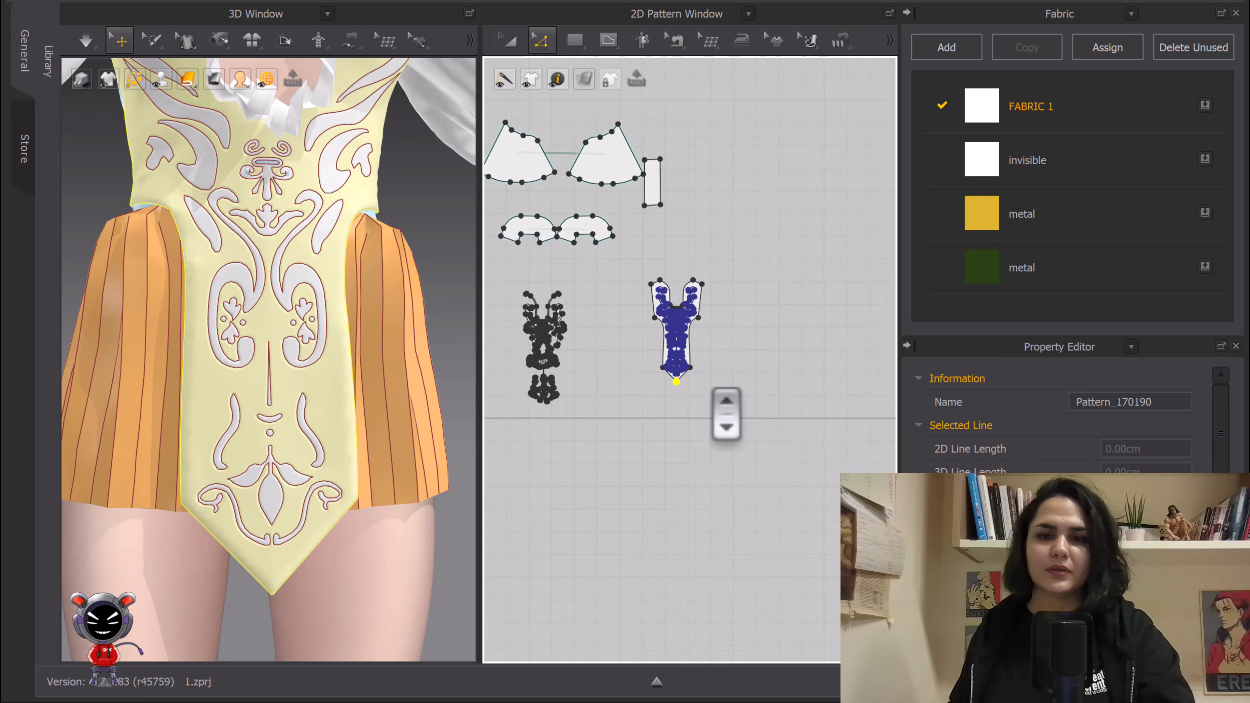
pyautogui.scroll(-3, 738, 420)
pyautogui.click(747, 427)
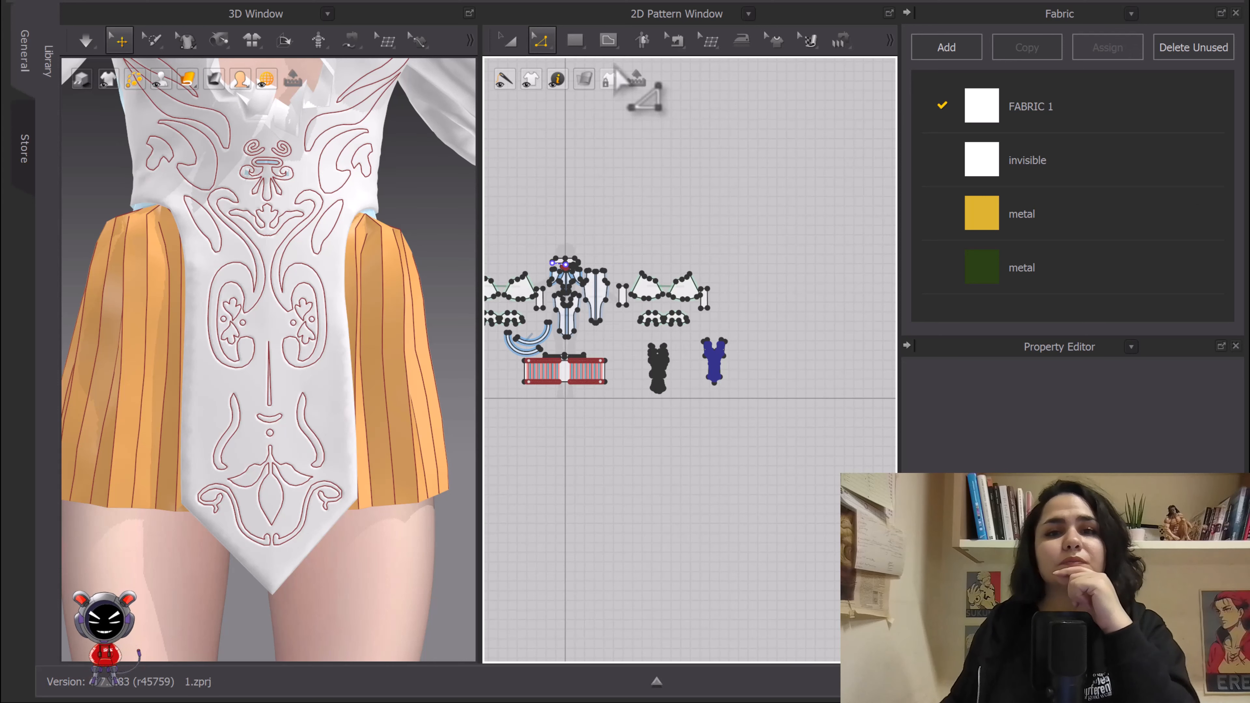
pyautogui.click(508, 39)
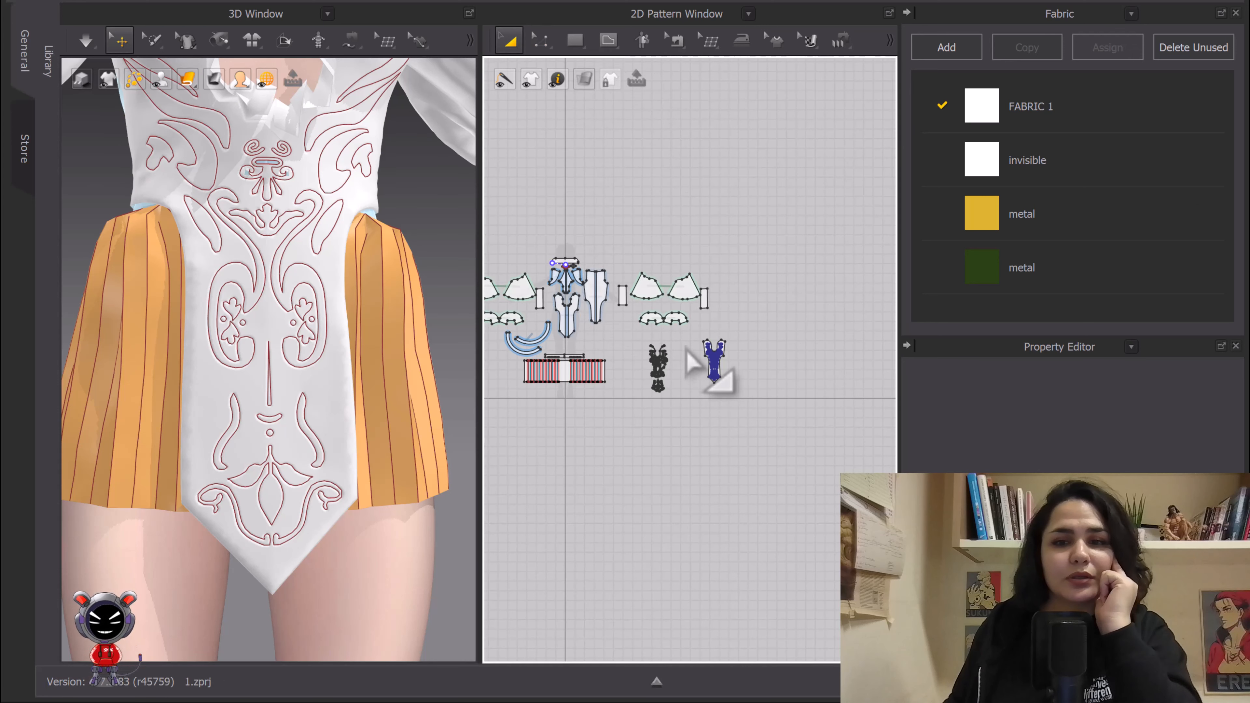
# Step: Assign the gold metal fabric to all the cut-out ornament pieces of the bodice panel
pyautogui.scroll(5, 689, 350)
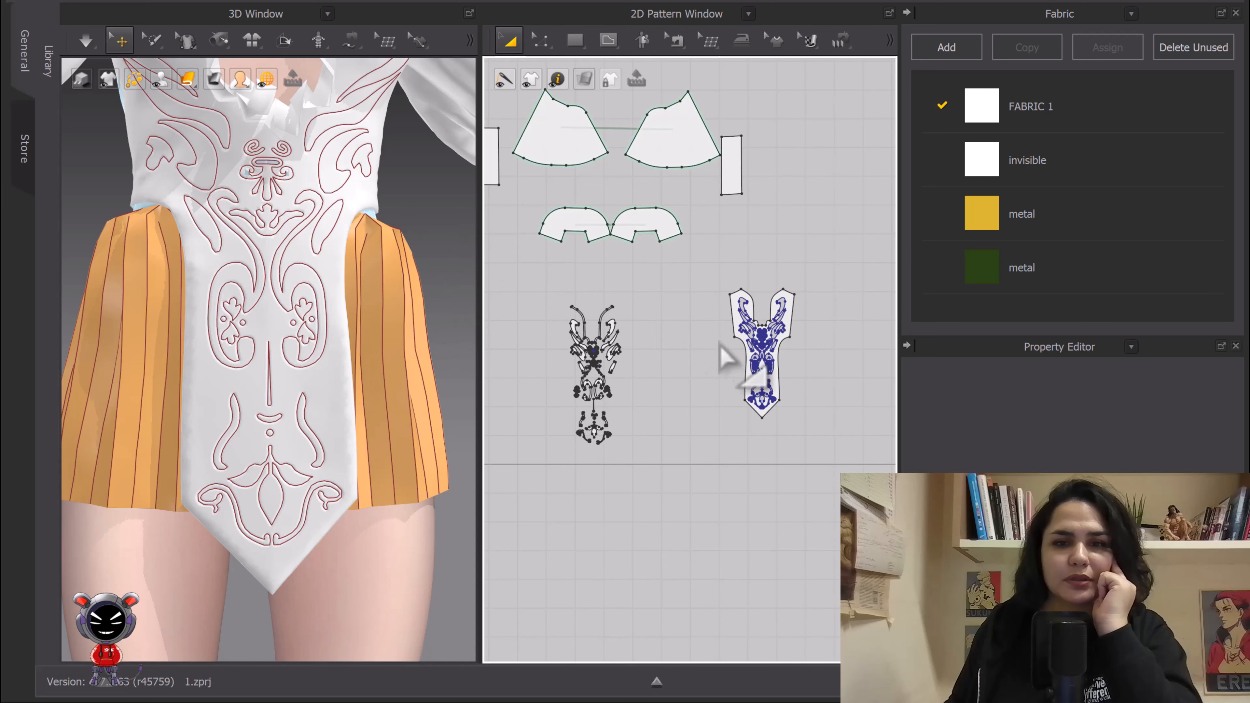
pyautogui.moveTo(686, 382); pyautogui.dragTo(744, 326, button='middle')
pyautogui.moveTo(579, 224); pyautogui.dragTo(720, 441)
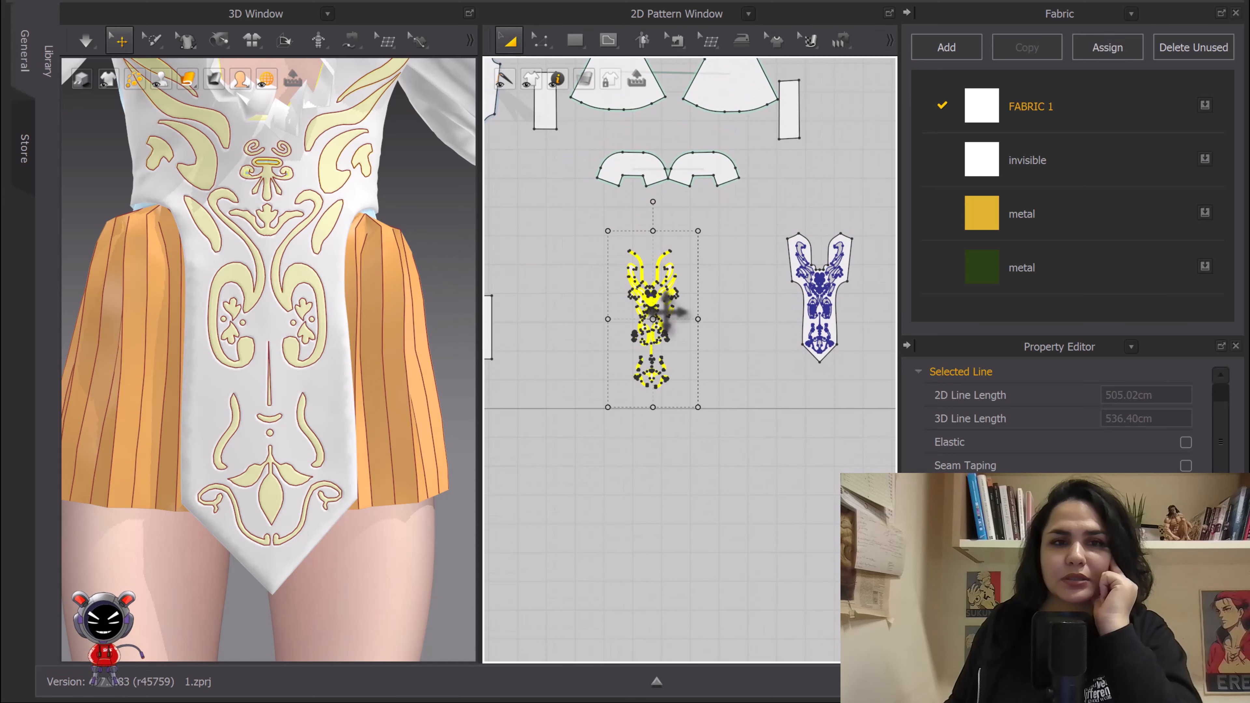
pyautogui.click(1204, 212)
pyautogui.moveTo(337, 331); pyautogui.dragTo(357, 451, button='middle')
pyautogui.scroll(-2, 386, 232)
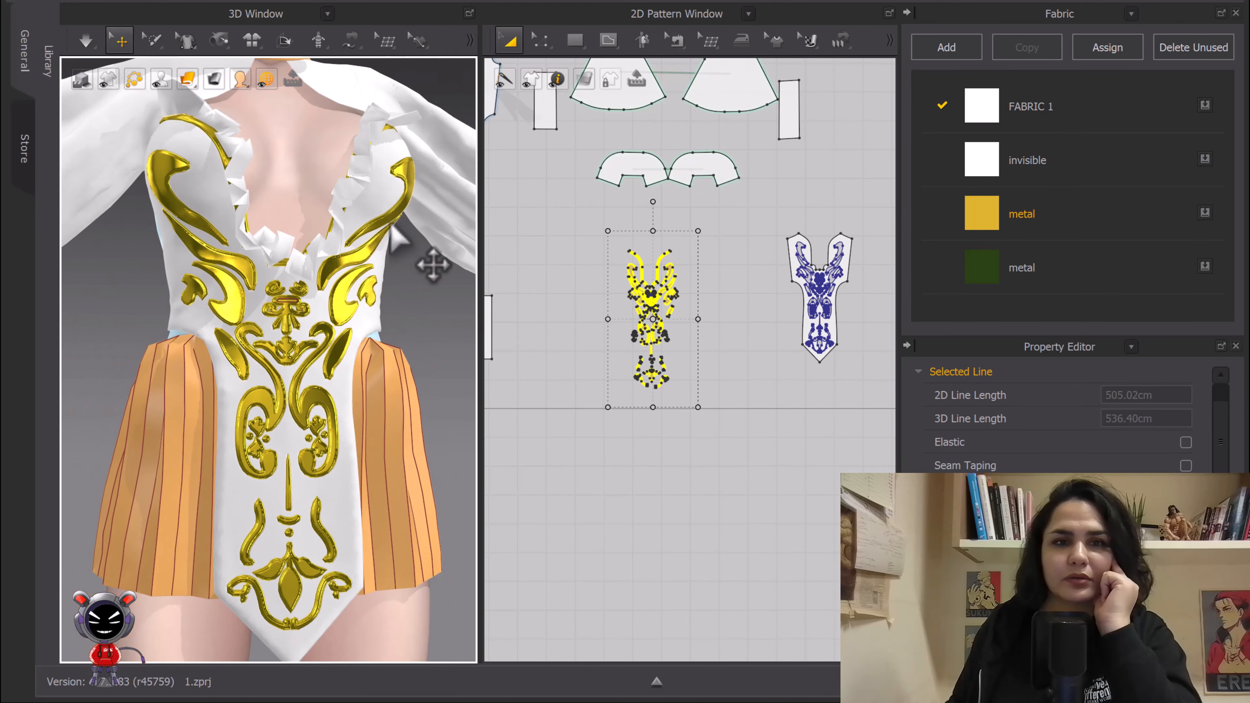
pyautogui.moveTo(388, 225); pyautogui.dragTo(404, 338, button='middle')
pyautogui.scroll(-3, 414, 345)
pyautogui.moveTo(438, 217); pyautogui.dragTo(419, 335, button='middle')
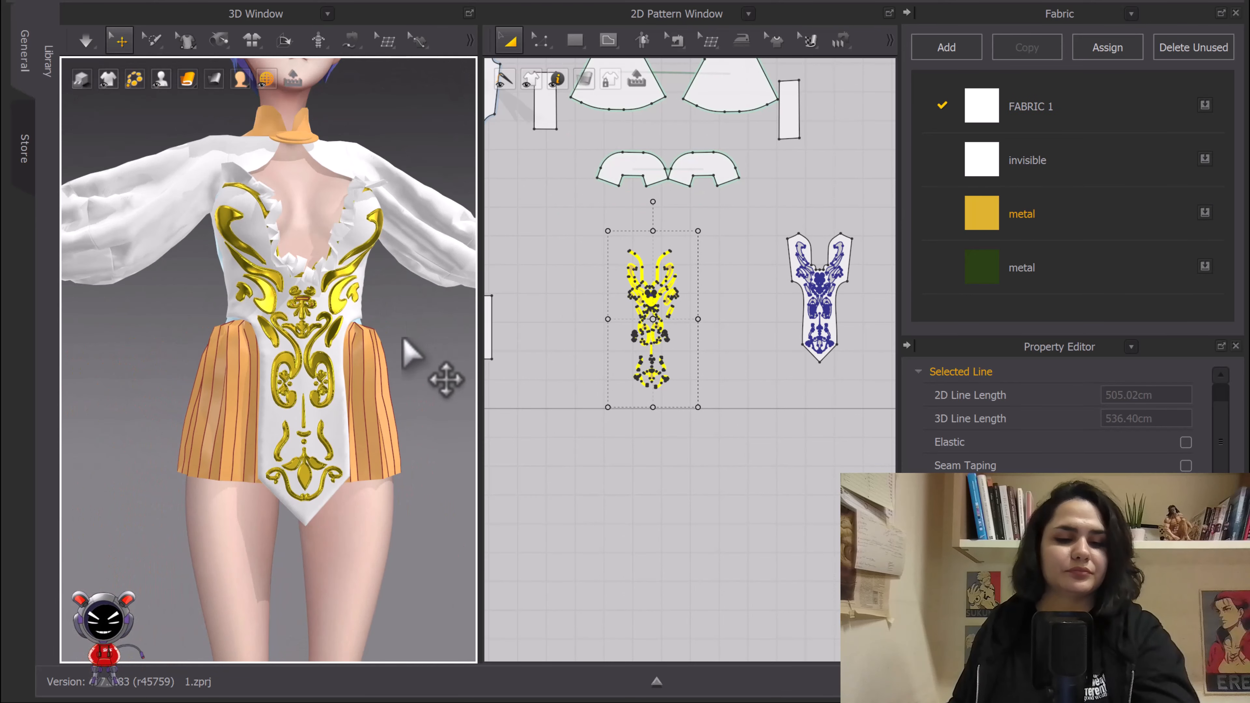
pyautogui.moveTo(403, 333)
pyautogui.mouseDown(button='right')
pyautogui.moveTo(424, 346)
pyautogui.moveTo(322, 347)
pyautogui.moveTo(389, 349)
pyautogui.mouseUp(button='right')
pyautogui.scroll(-2, 636, 346)
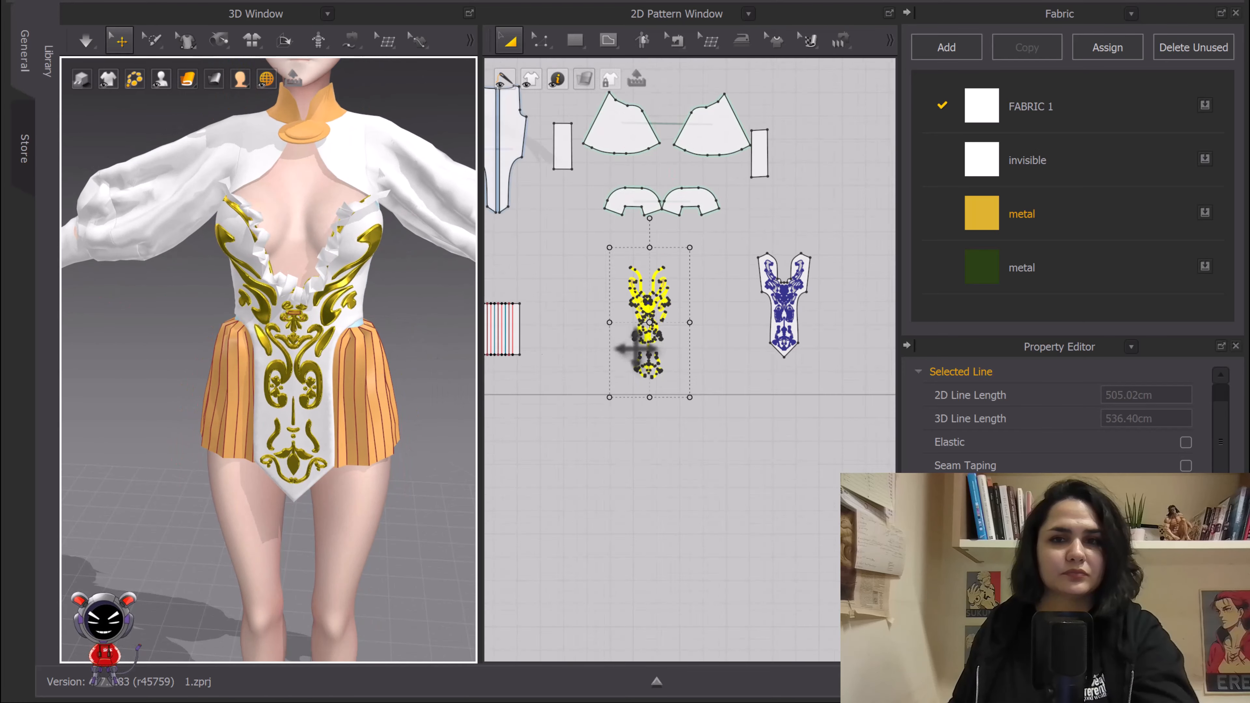
# Step: Switch to Edit Pattern and select the curved inner edge of the bolero's front piece
pyautogui.moveTo(637, 347); pyautogui.dragTo(650, 497, button='middle')
pyautogui.press('z')
pyautogui.scroll(-1, 546, 335)
pyautogui.moveTo(546, 337); pyautogui.dragTo(596, 357, button='middle')
pyautogui.scroll(5, 610, 212)
pyautogui.click(788, 298)
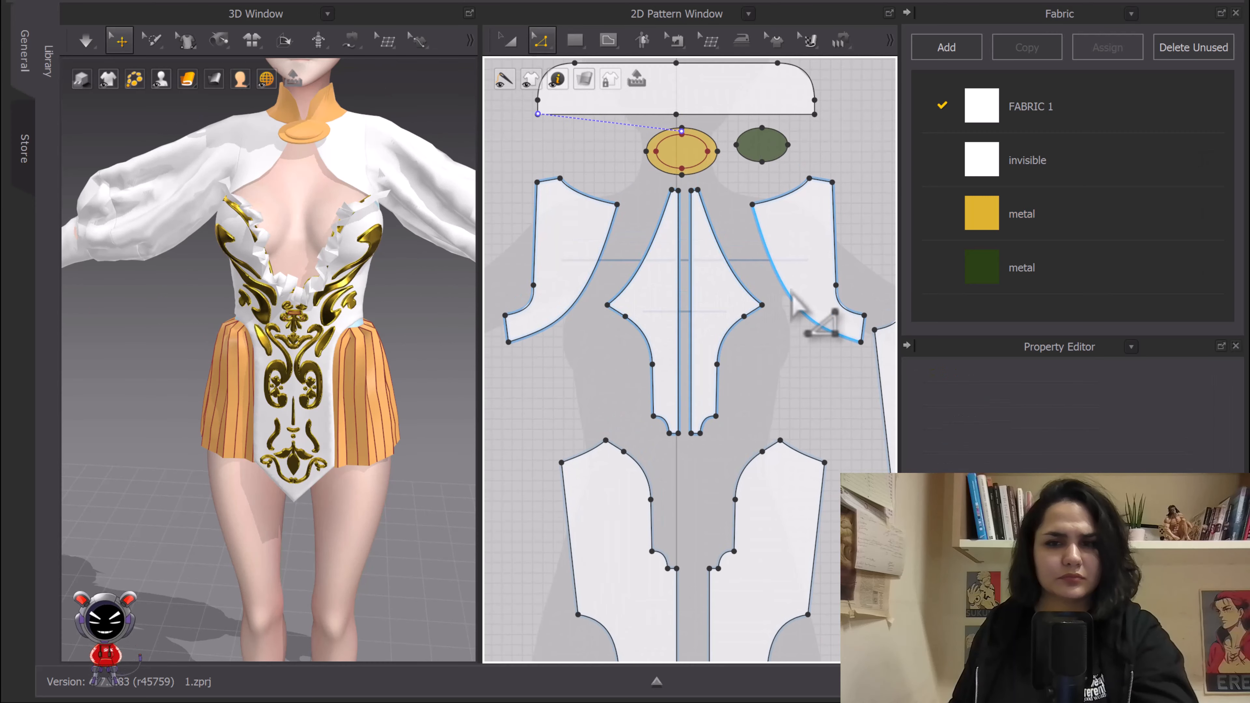
pyautogui.click(785, 334)
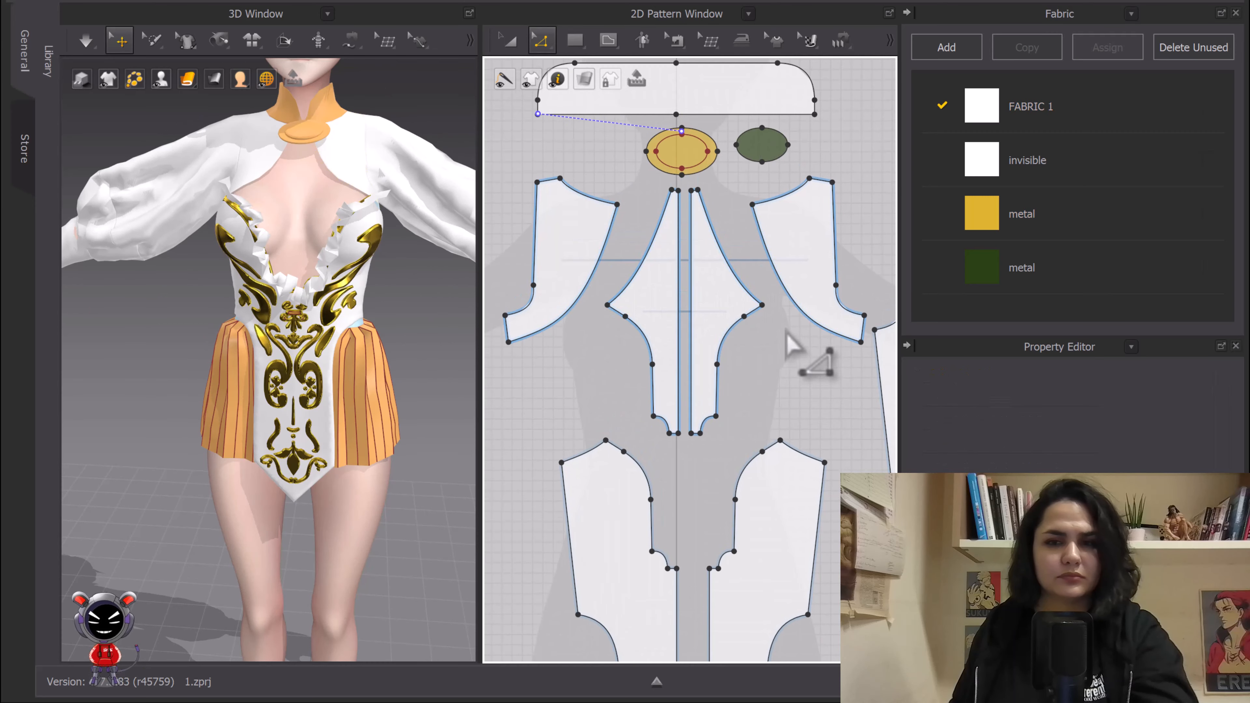
pyautogui.click(795, 311)
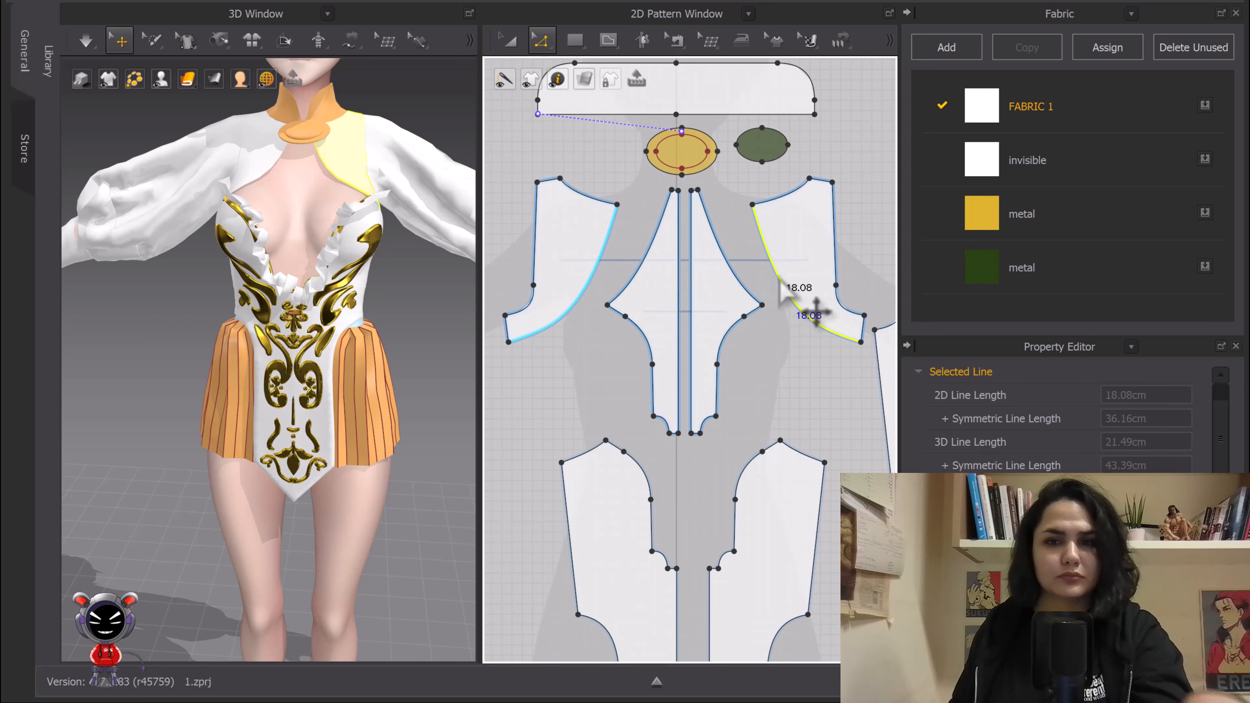
# Step: Try to offset the bolero front's curved edge as an internal line with Reverse Direction enabled
pyautogui.rightClick(789, 286)
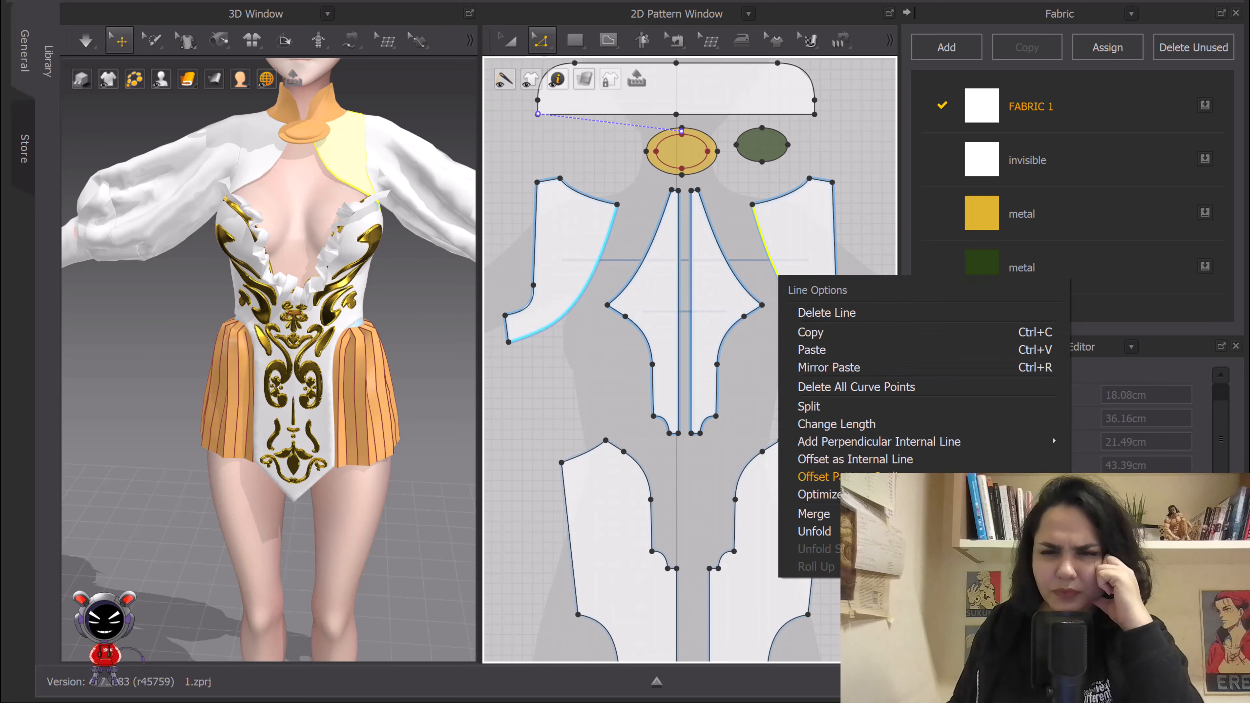
pyautogui.click(853, 460)
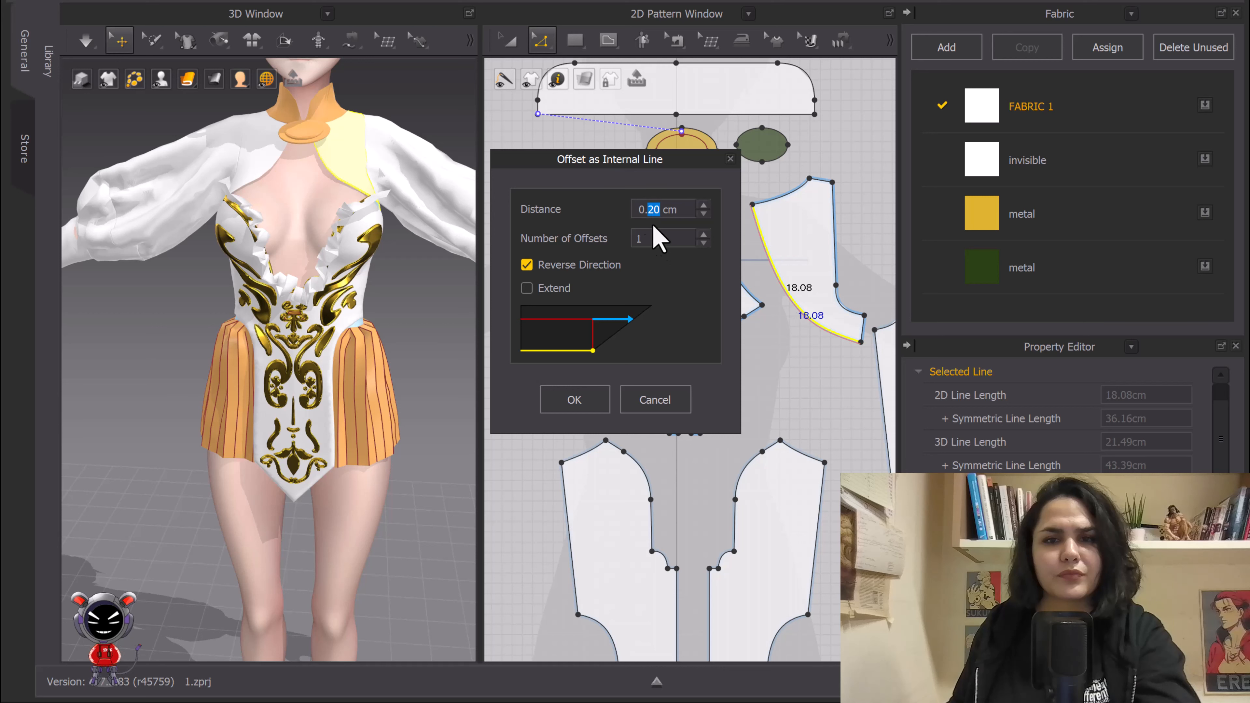
pyautogui.click(593, 408)
pyautogui.scroll(5, 812, 344)
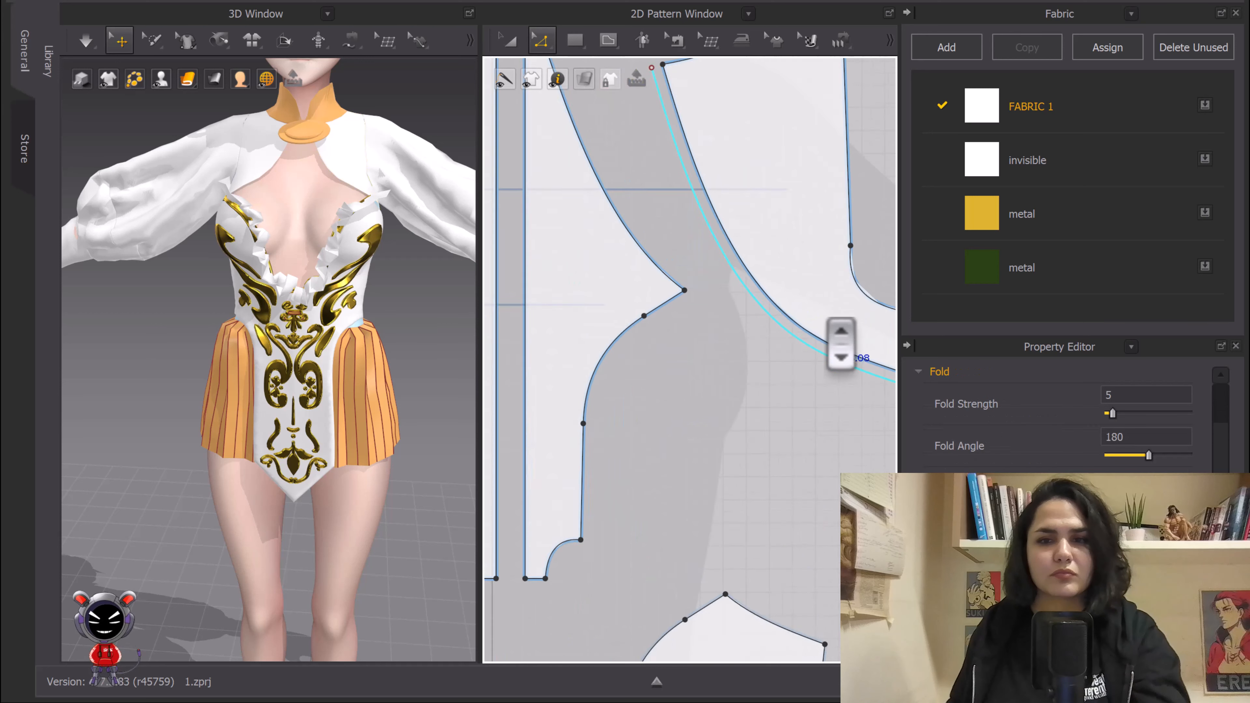
pyautogui.scroll(2, 841, 344)
# Step: Offset the bolero front's curved inner edge inward by 0.50 cm as a single internal line, without reversing the direction
pyautogui.click(765, 393)
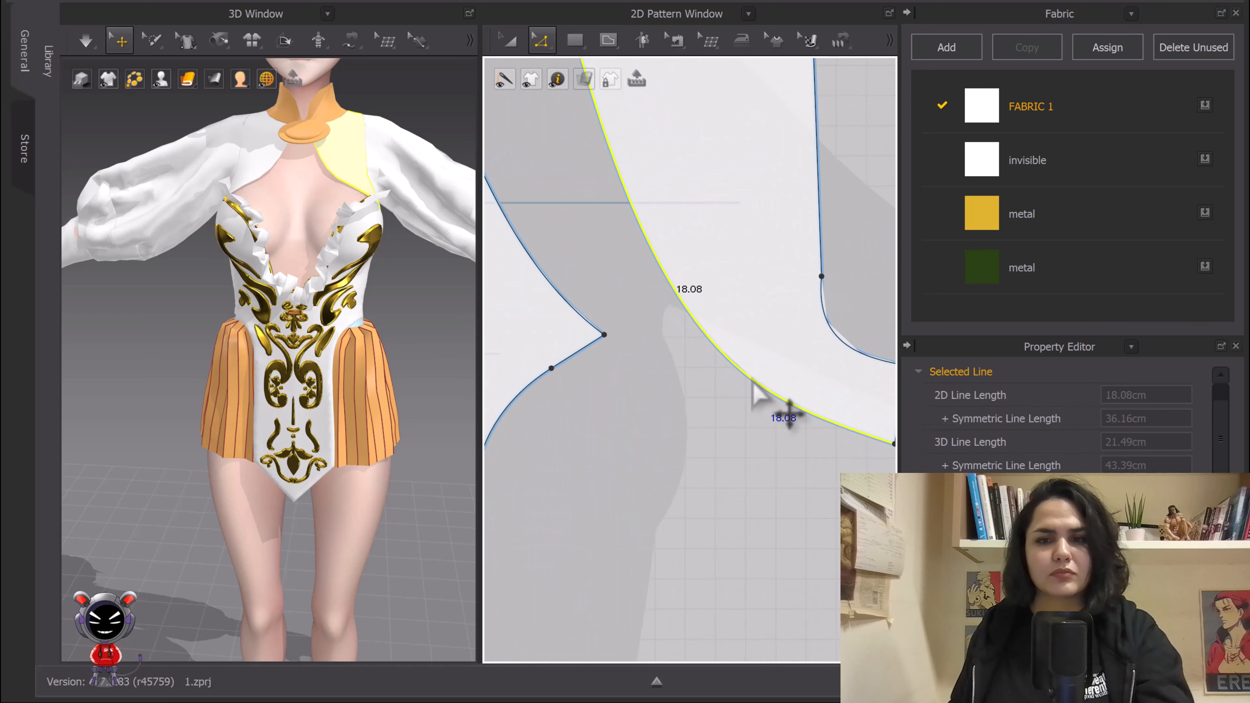
pyautogui.rightClick(759, 393)
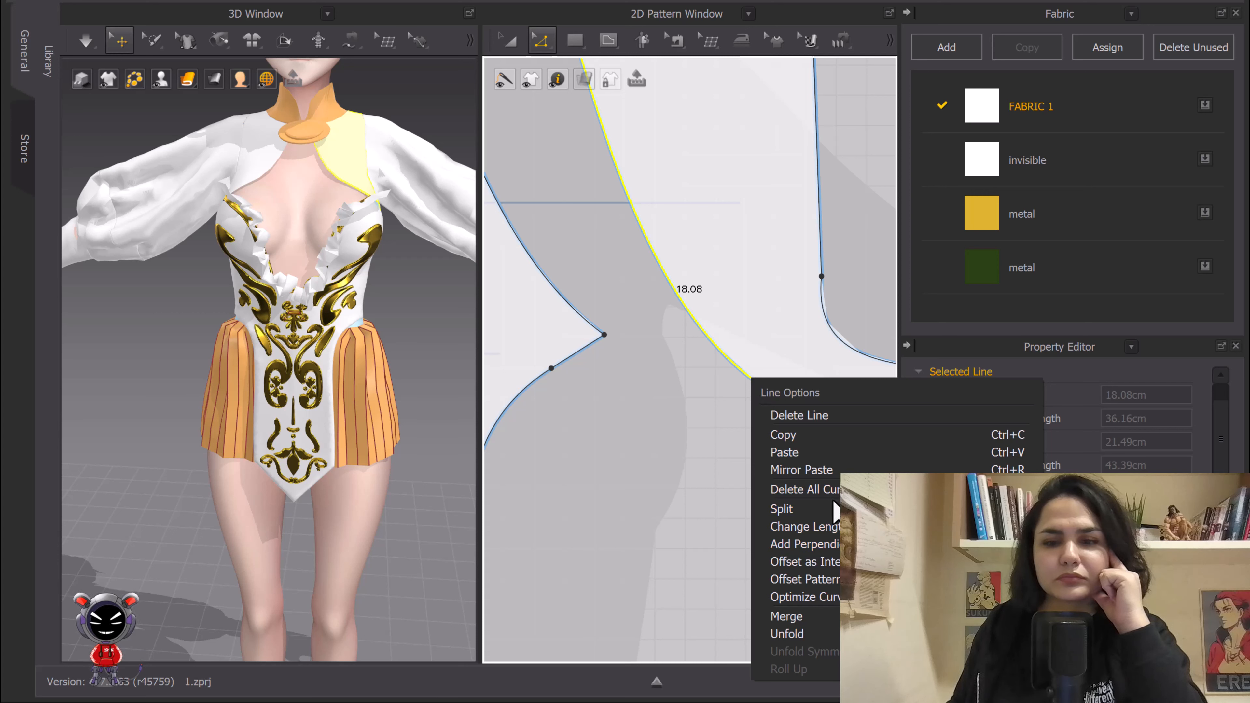
pyautogui.click(831, 562)
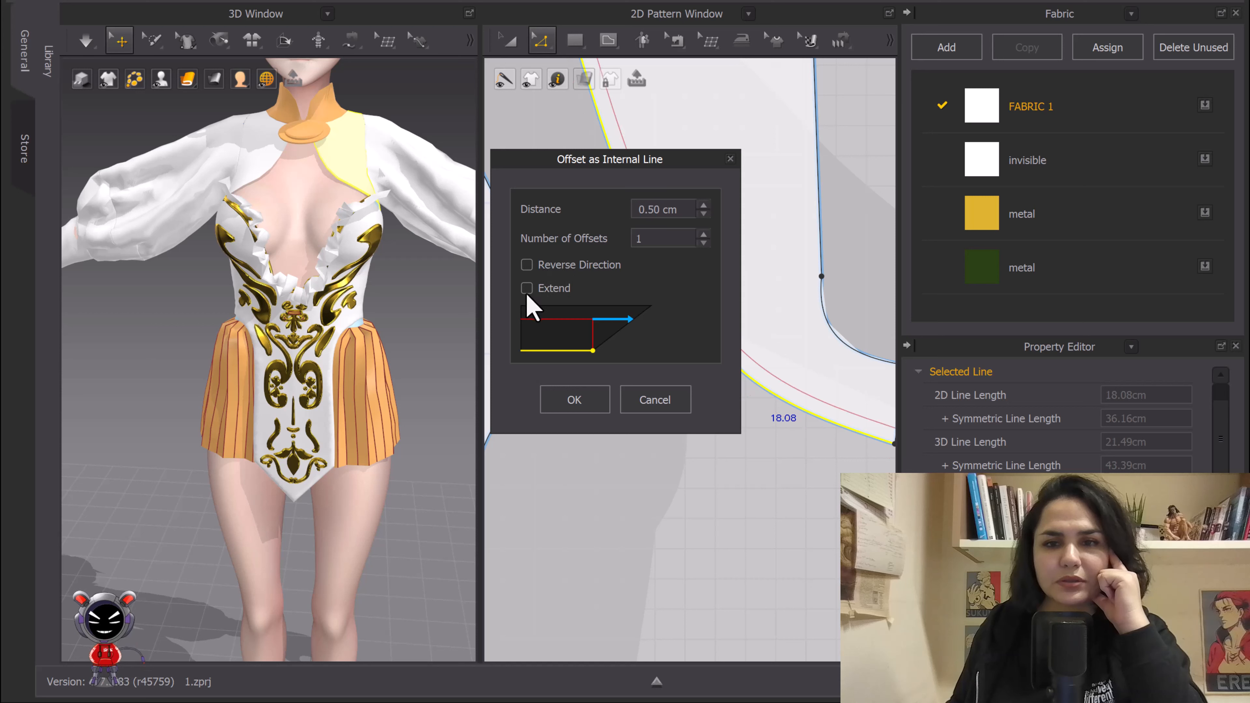
pyautogui.click(574, 400)
# Step: Cut and sew the bolero front pieces along the new internal line to separate a narrow trim strip
pyautogui.click(757, 369)
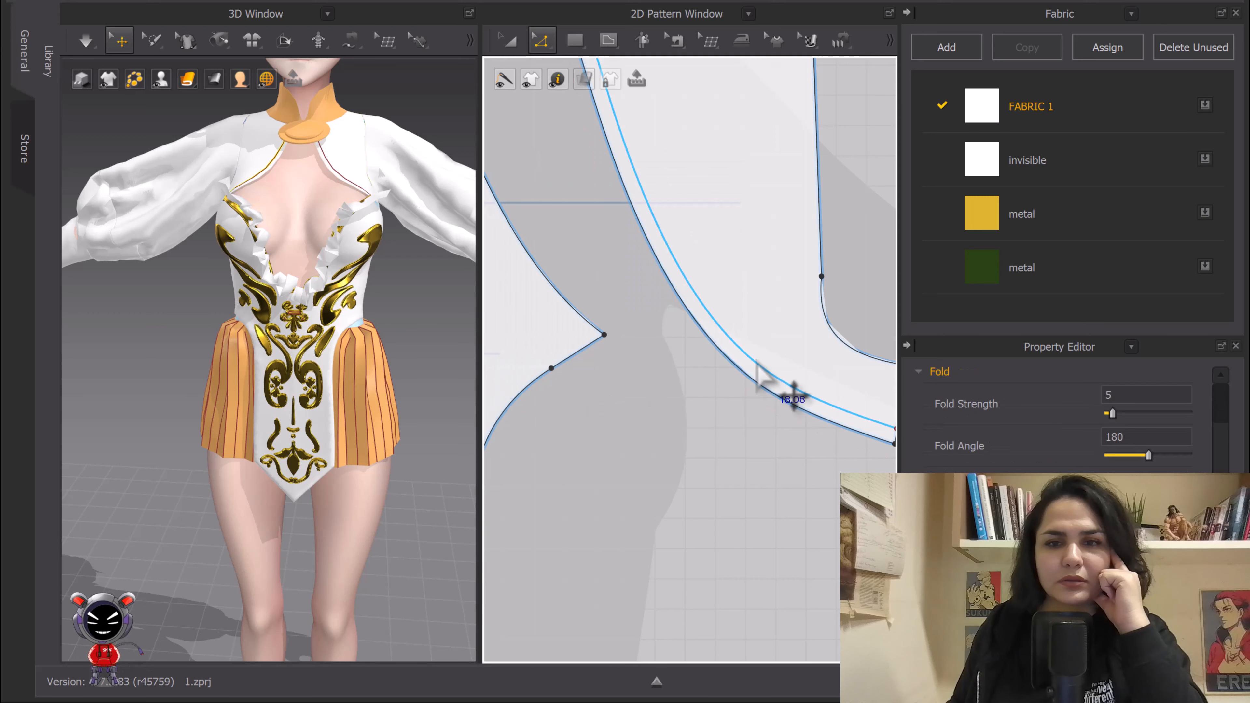
pyautogui.rightClick(756, 370)
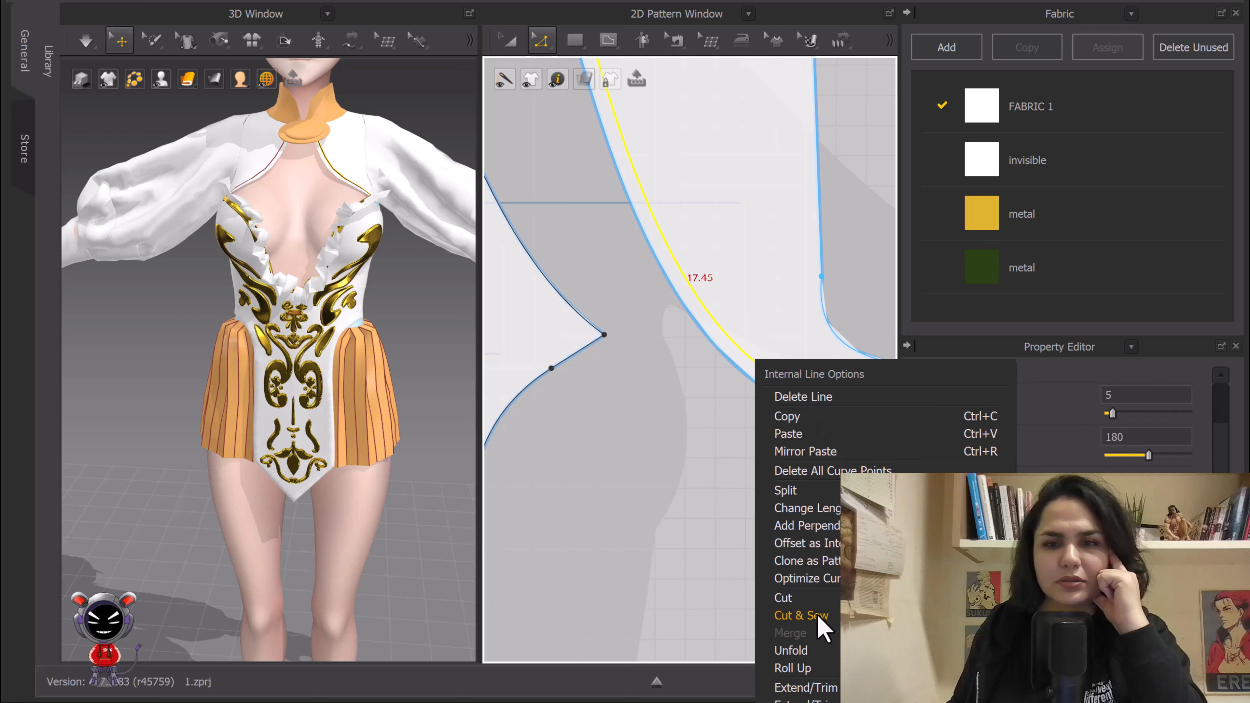
pyautogui.click(802, 615)
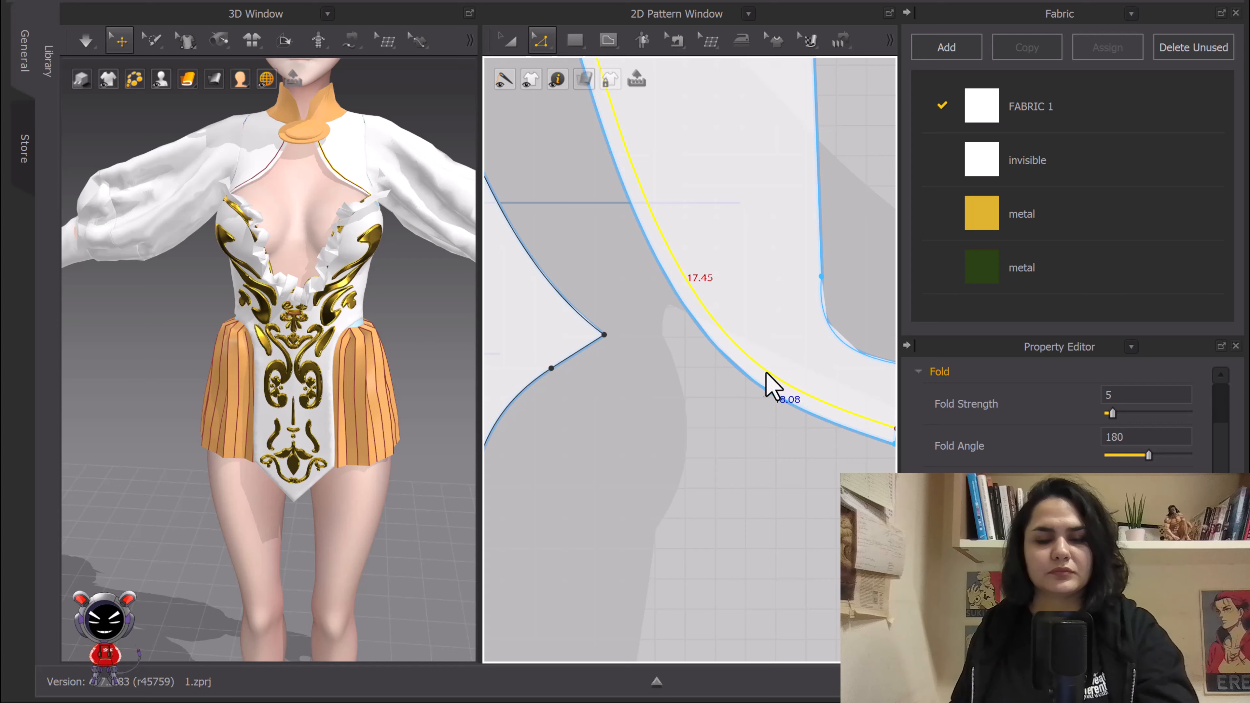
pyautogui.click(772, 386)
# Step: Assign the gold metal fabric to the curved trim strips on both bolero front pieces
pyautogui.press('a')
pyautogui.click(747, 368)
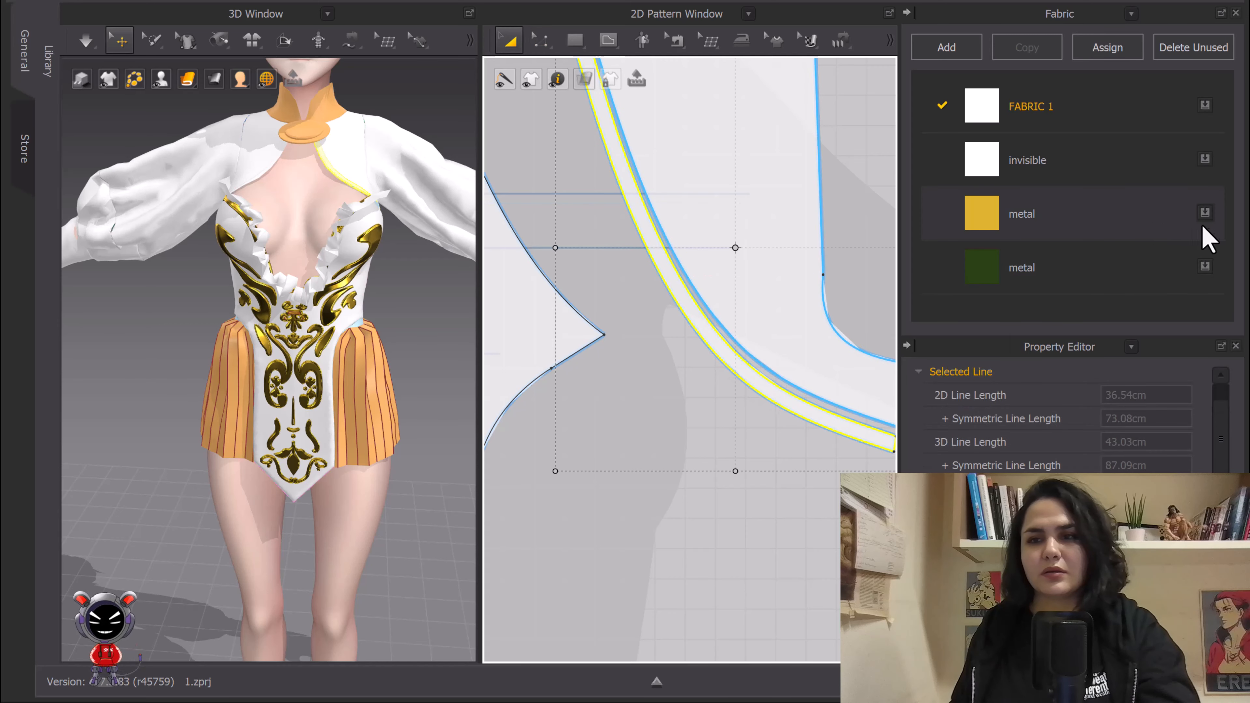
pyautogui.click(1205, 213)
pyautogui.click(747, 502)
pyautogui.moveTo(391, 257); pyautogui.dragTo(373, 318, button='middle')
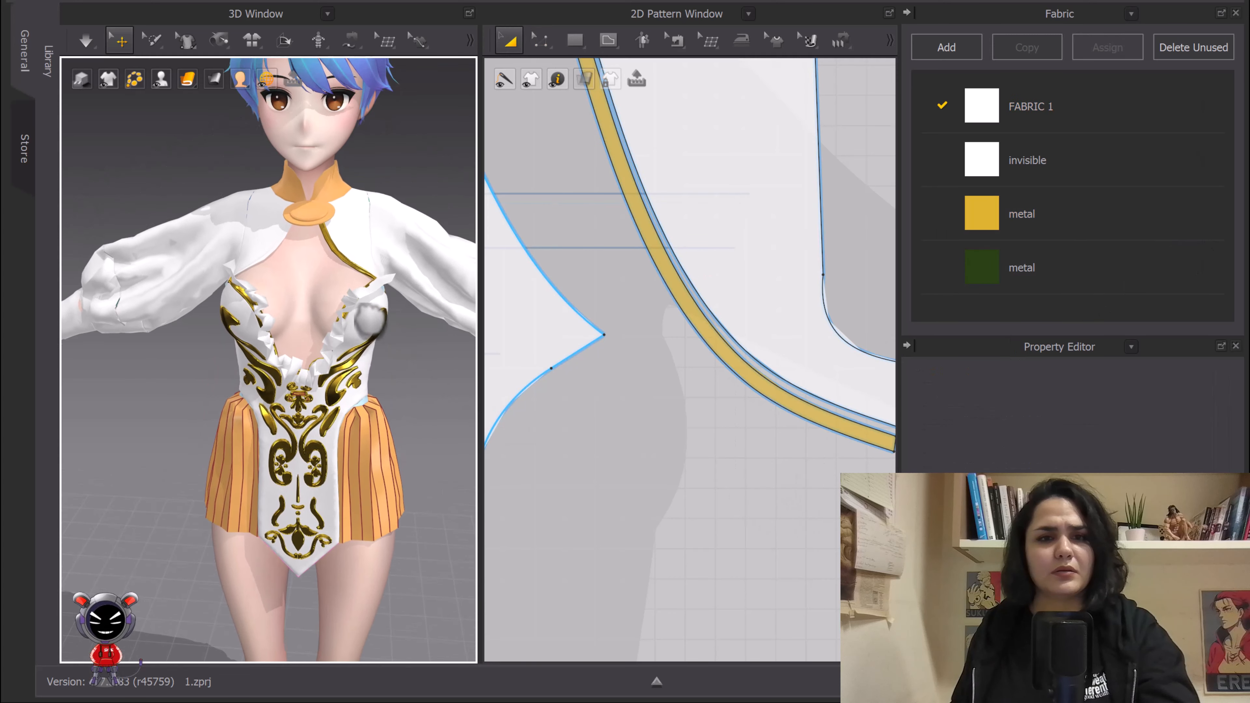
pyautogui.scroll(-5, 801, 349)
pyautogui.scroll(4, 758, 313)
pyautogui.click(697, 293)
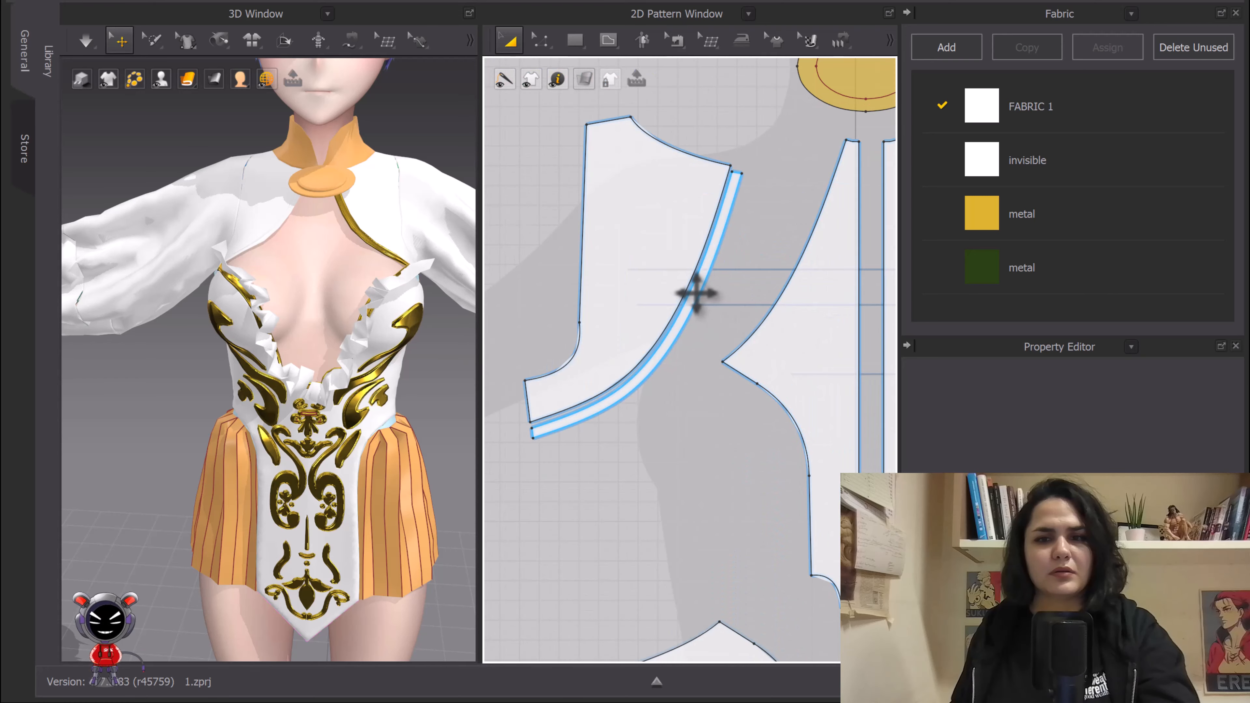
pyautogui.click(1207, 218)
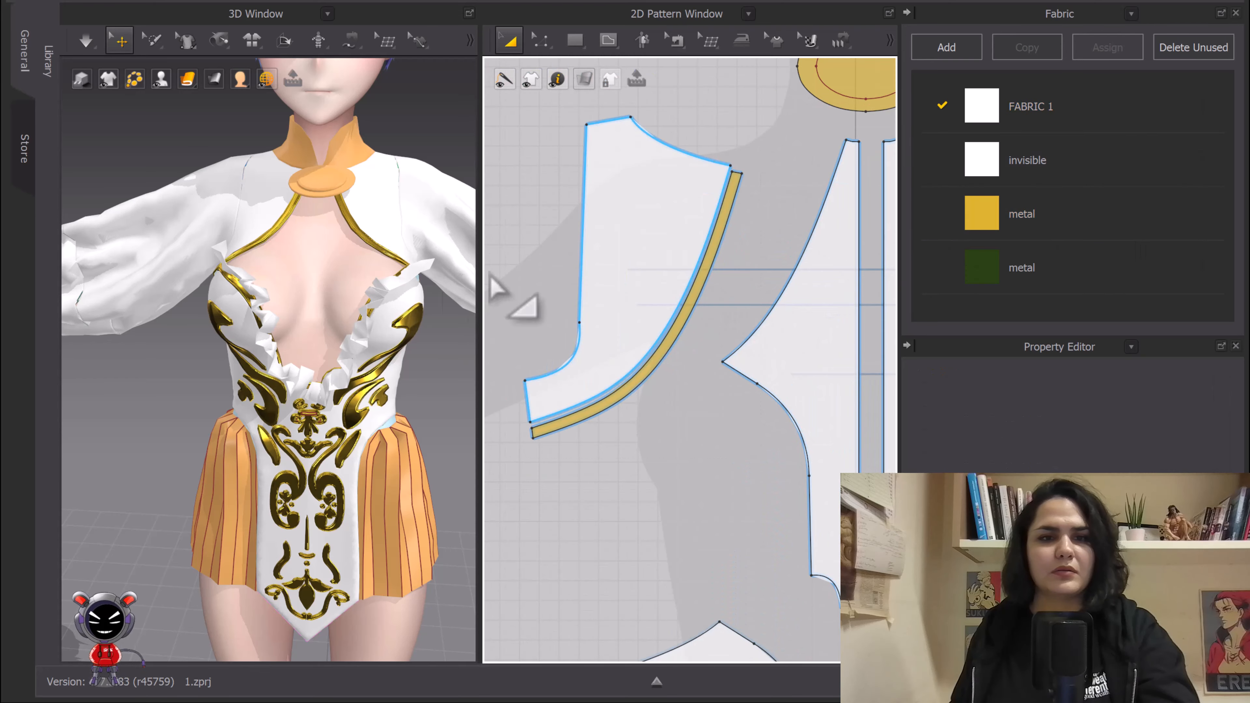
# Step: Examine the gold trim and bodice ornaments on the dressed avatar from a distance and at an angle
pyautogui.scroll(-4, 382, 330)
pyautogui.moveTo(382, 329); pyautogui.dragTo(393, 279, button='middle')
pyautogui.scroll(-1, 393, 279)
pyautogui.moveTo(394, 278)
pyautogui.mouseDown(button='right')
pyautogui.moveTo(320, 268)
pyautogui.moveTo(374, 268)
pyautogui.mouseUp(button='right')
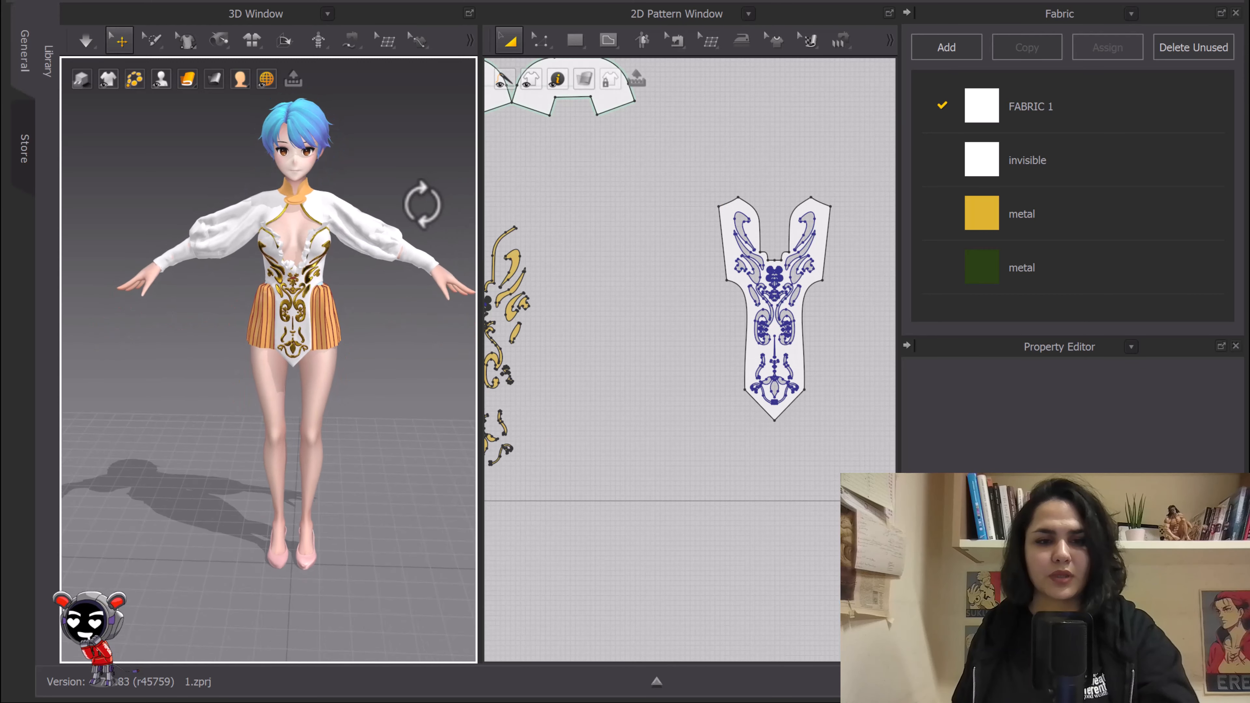
pyautogui.moveTo(422, 204); pyautogui.dragTo(359, 185, button='right')
pyautogui.moveTo(399, 201); pyautogui.dragTo(453, 230, button='middle')
pyautogui.scroll(3, 356, 194)
pyautogui.moveTo(357, 195); pyautogui.dragTo(435, 197, button='right')
pyautogui.scroll(-3, 547, 203)
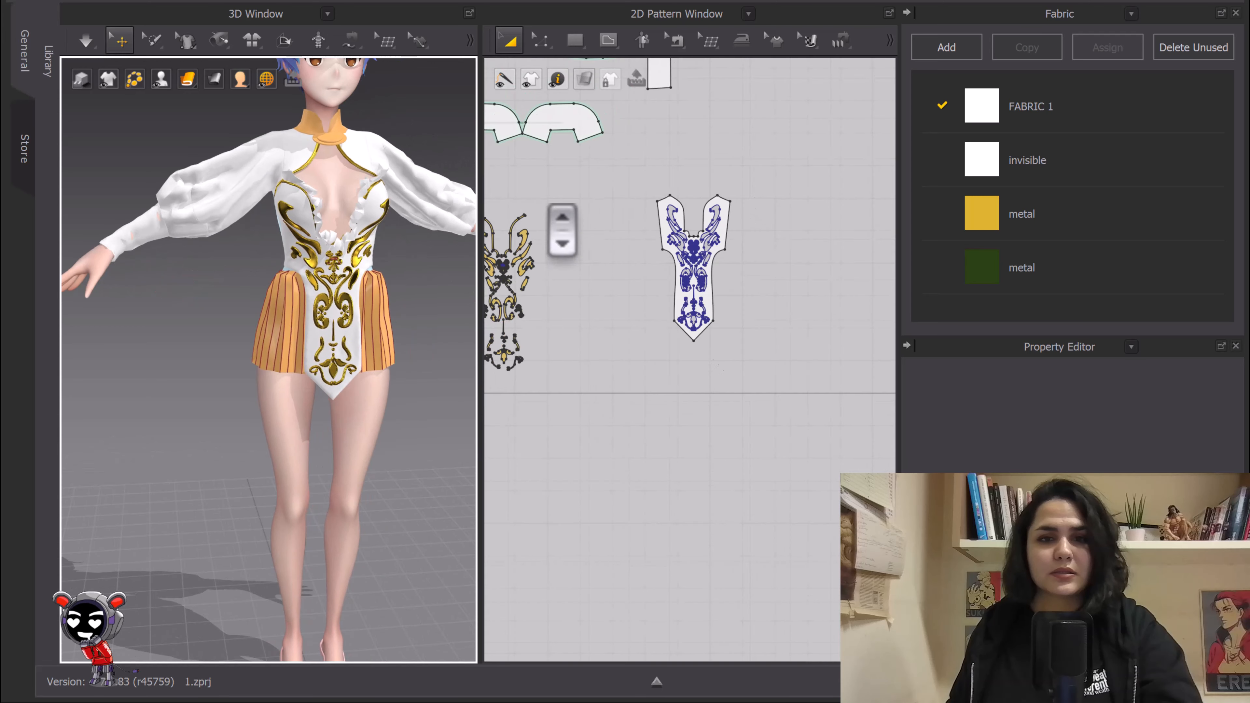
# Step: Select all pattern pieces in the layout and remove the orange strengthening from the collar, brooch and skirt
pyautogui.scroll(-5, 563, 230)
pyautogui.moveTo(635, 266); pyautogui.dragTo(815, 354, button='middle')
pyautogui.scroll(-3, 714, 294)
pyautogui.moveTo(716, 294); pyautogui.dragTo(758, 264, button='middle')
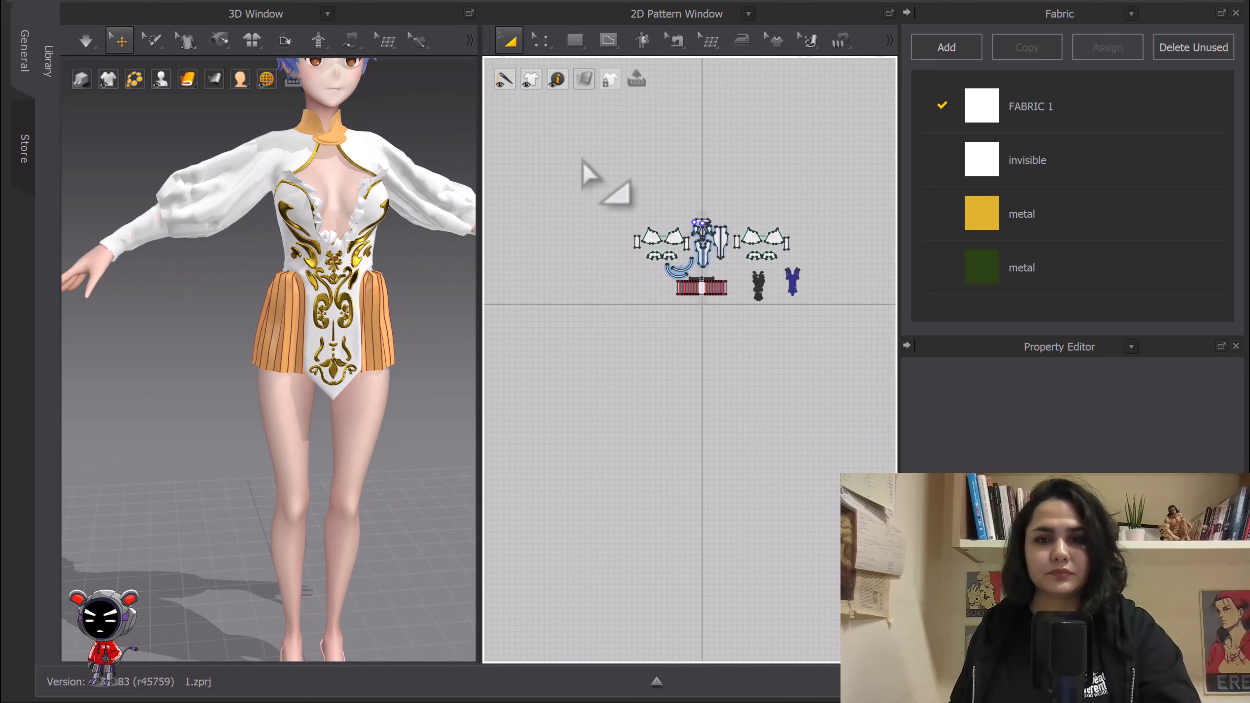
pyautogui.moveTo(552, 132); pyautogui.dragTo(857, 398)
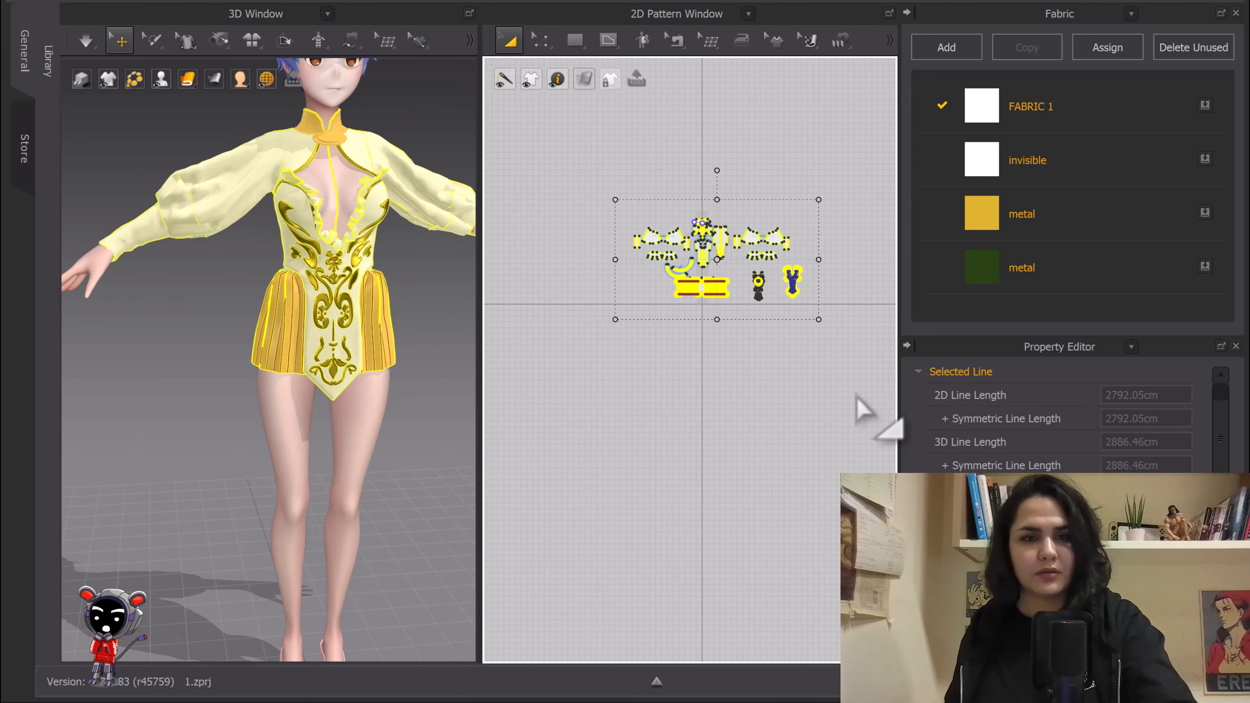
pyautogui.click(422, 279)
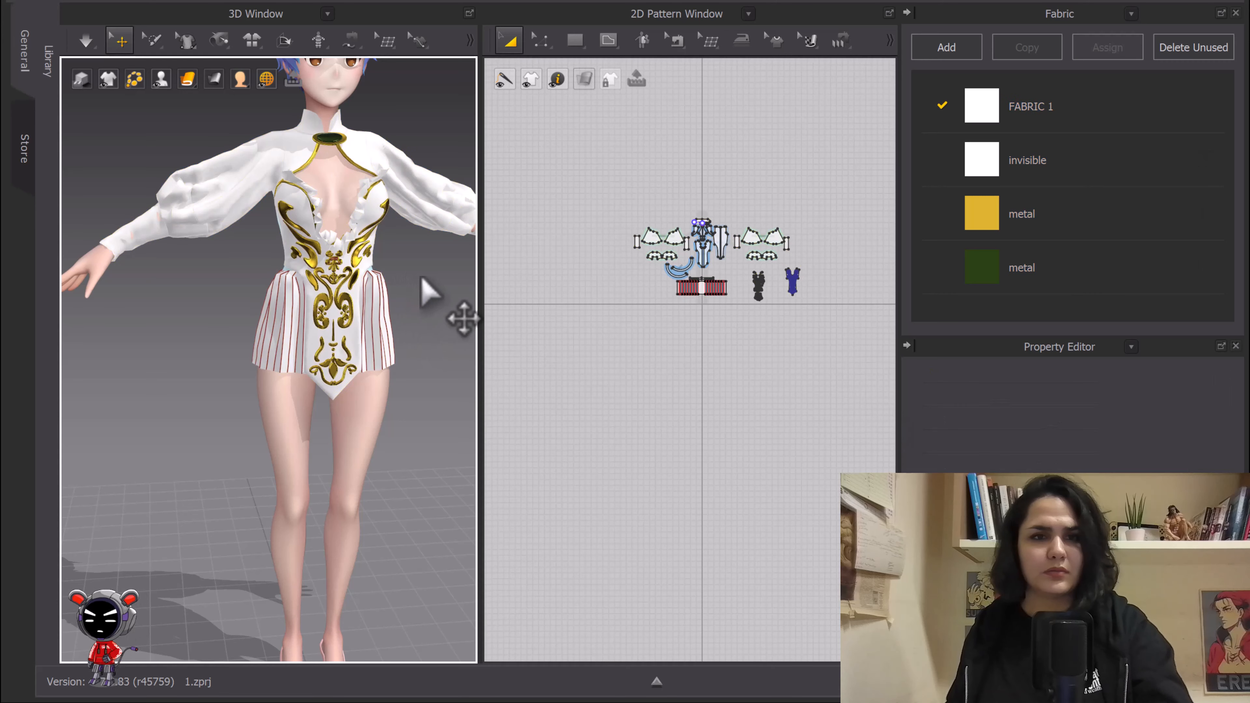
# Step: Examine the complete outfit on the full-length avatar and the overall arrangement of the pattern pieces
pyautogui.moveTo(440, 165); pyautogui.dragTo(410, 113, button='right')
pyautogui.moveTo(428, 157); pyautogui.dragTo(407, 128, button='middle')
pyautogui.scroll(-3, 407, 128)
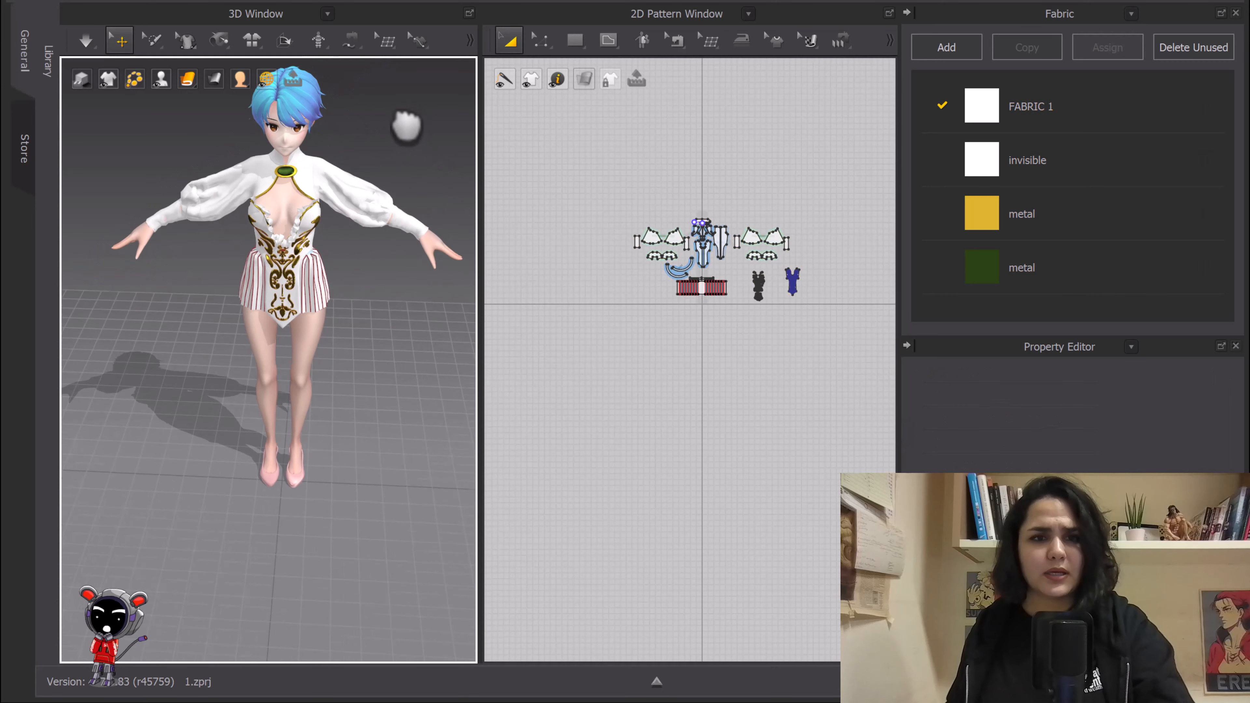
pyautogui.moveTo(408, 127); pyautogui.dragTo(388, 146, button='right')
pyautogui.moveTo(407, 173); pyautogui.dragTo(404, 252, button='middle')
pyautogui.moveTo(399, 241)
pyautogui.mouseDown(button='right')
pyautogui.moveTo(374, 238)
pyautogui.moveTo(387, 244)
pyautogui.mouseUp(button='right')
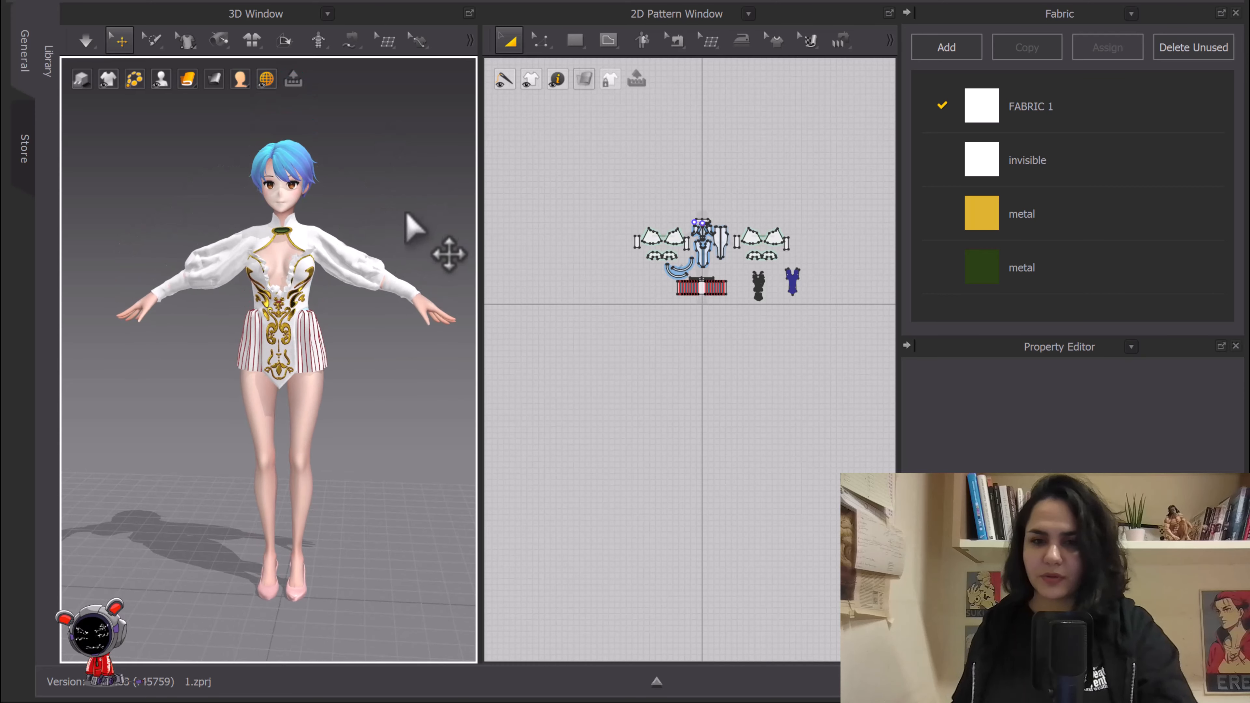
pyautogui.scroll(5, 789, 243)
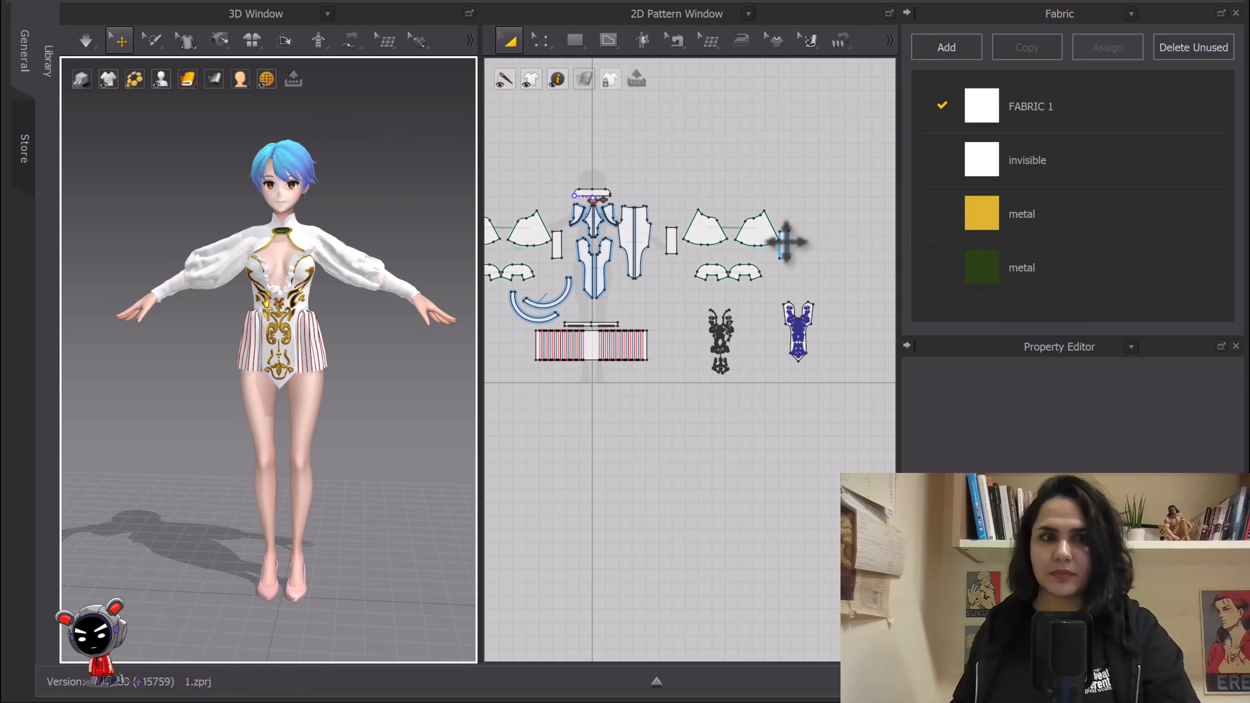
pyautogui.scroll(-3, 787, 309)
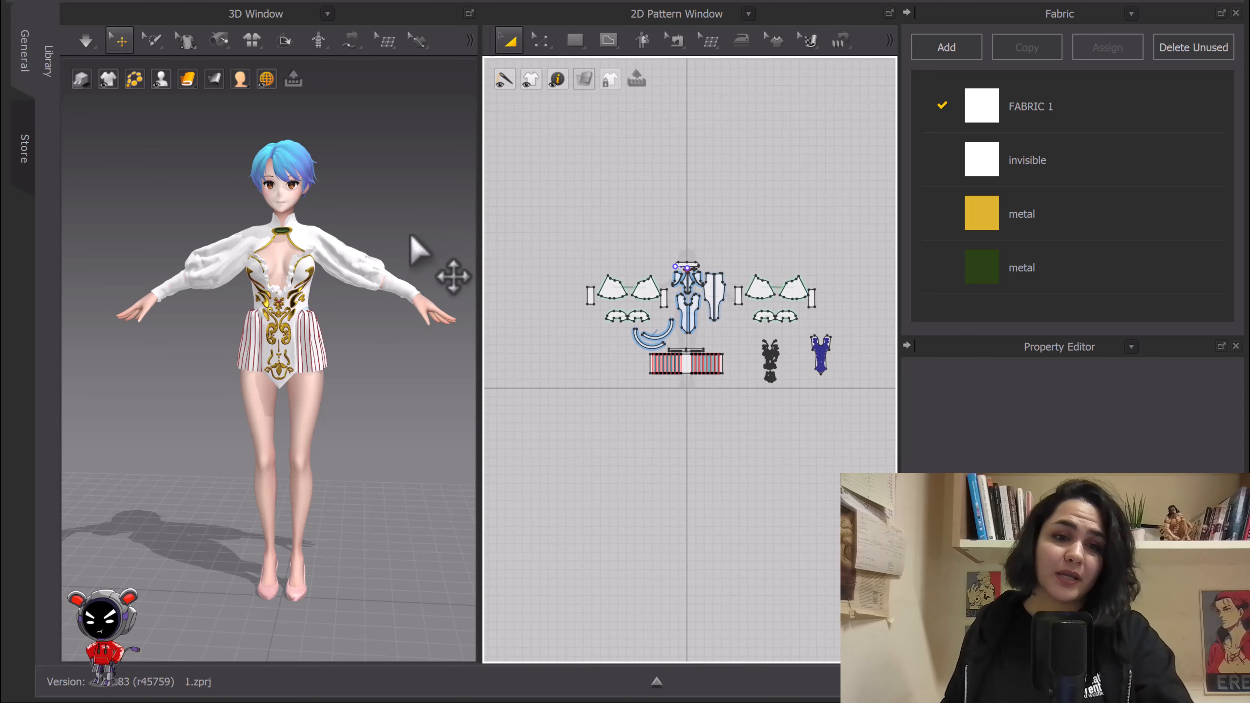
pyautogui.scroll(2, 361, 276)
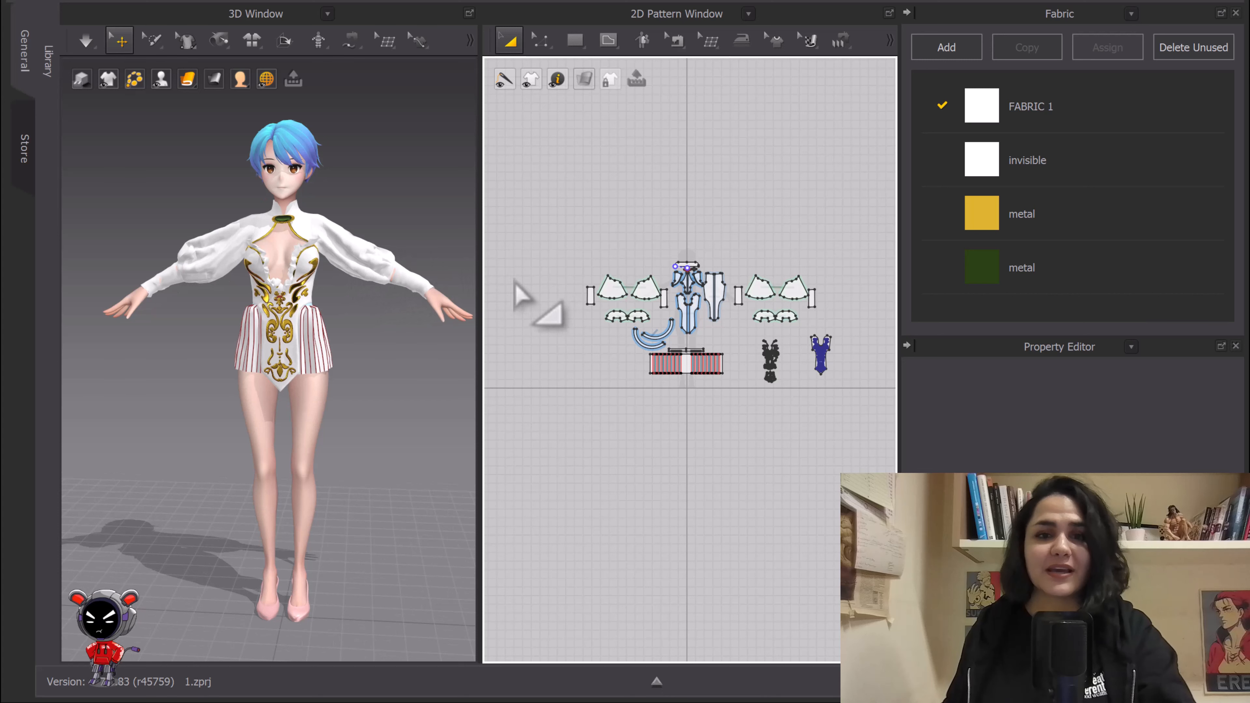